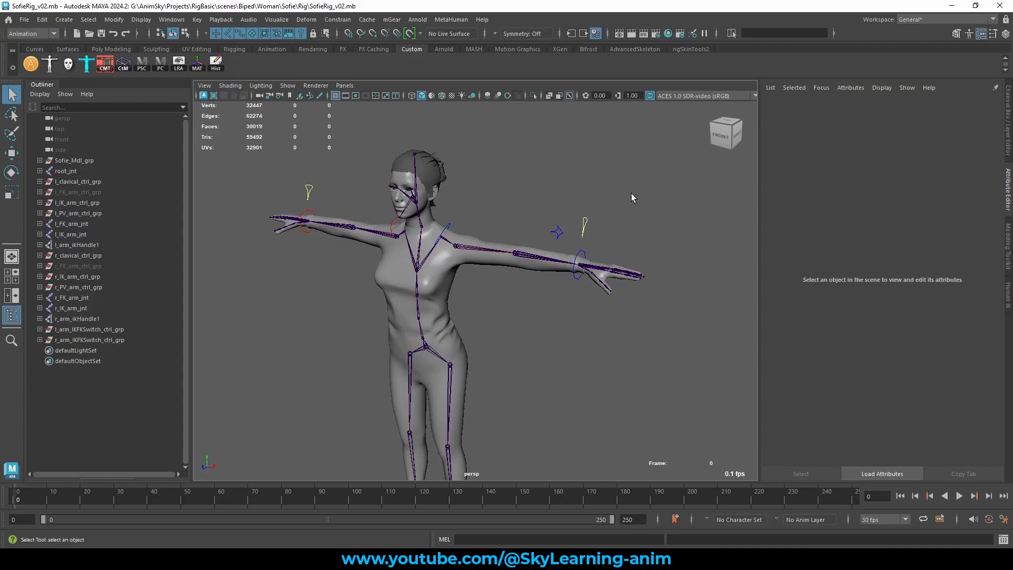
- Examine the character rig and its ungrouped model, joint, IK handle and control nodes in the scene hierarchy
{"action": "left_click_drag", "start_coordinate": [649, 205], "coordinate": [649, 194], "text": "alt"}
{"action": "middle_click_drag", "start_coordinate": [603, 266], "coordinate": [612, 256], "text": "alt"}
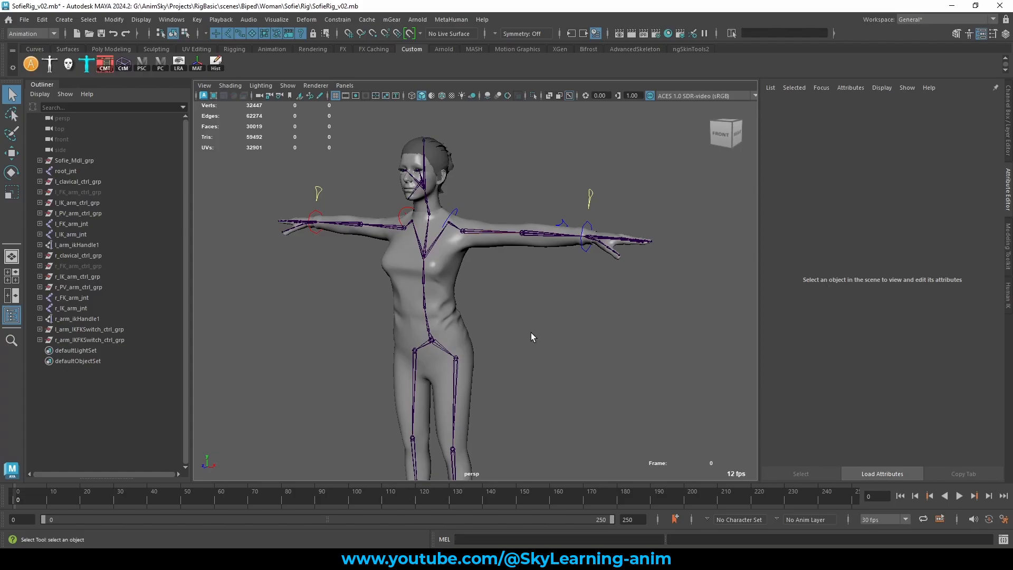
{"action": "left_click_drag", "start_coordinate": [532, 329], "coordinate": [470, 340], "text": "alt"}
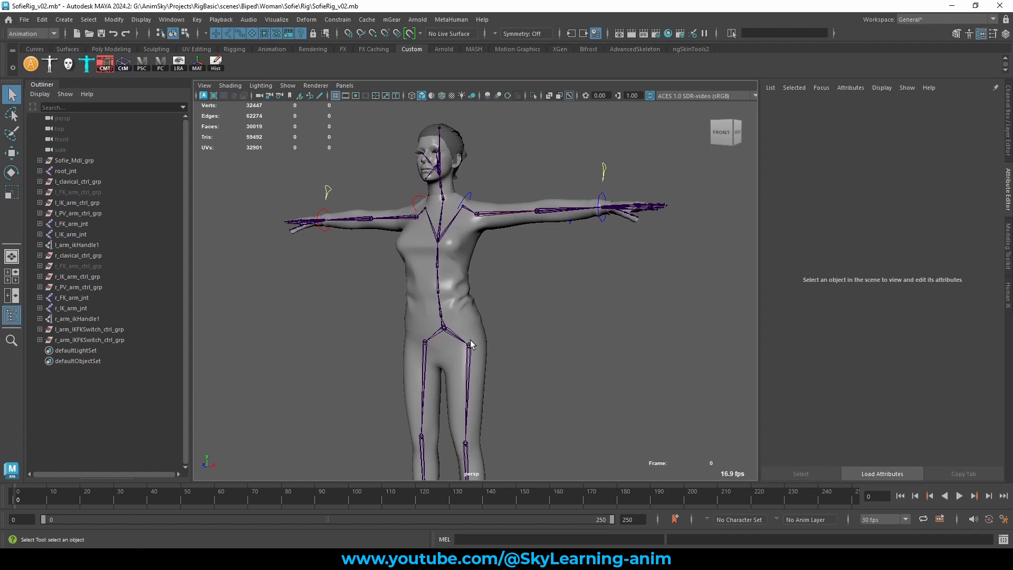
{"action": "left_click_drag", "start_coordinate": [471, 362], "coordinate": [520, 353], "text": "alt"}
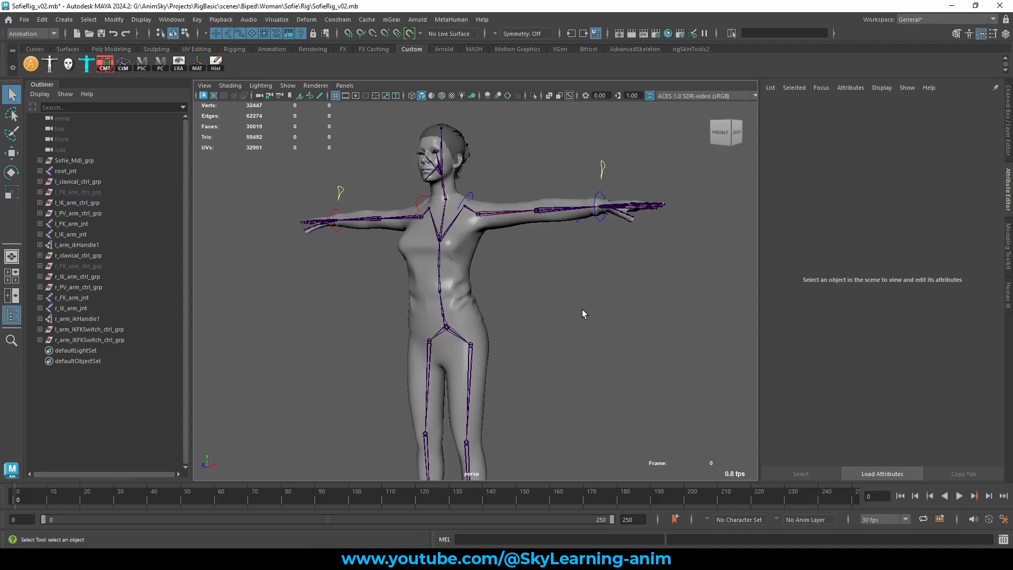
{"action": "left_click_drag", "start_coordinate": [566, 315], "coordinate": [588, 339], "text": "alt"}
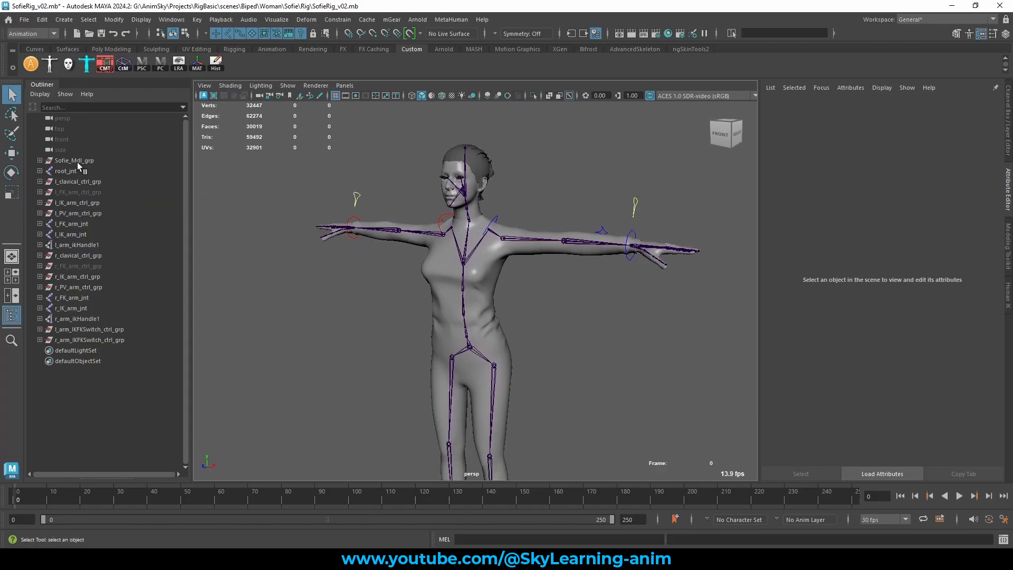
{"action": "left_click_drag", "start_coordinate": [77, 163], "coordinate": [91, 338]}
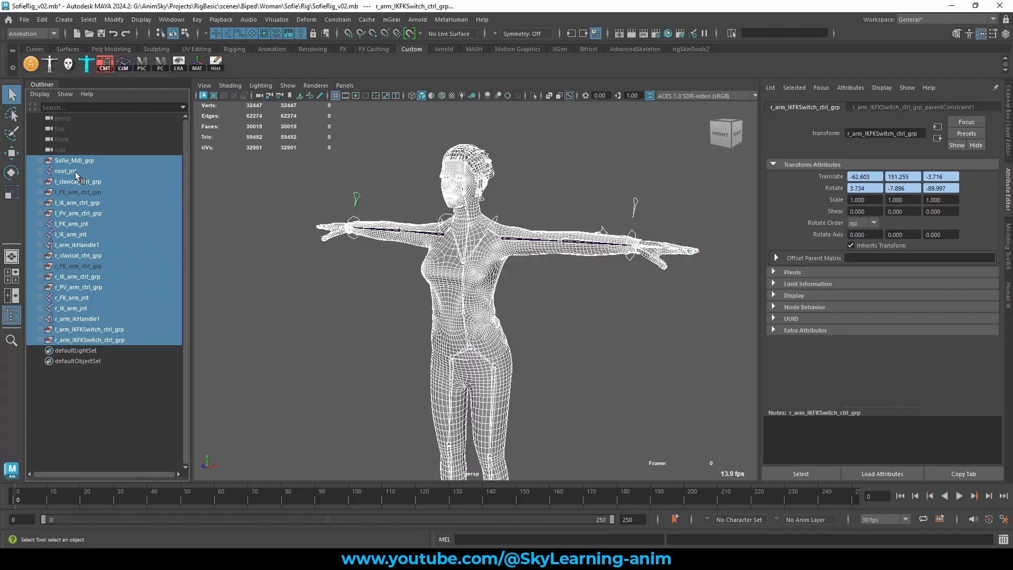
{"action": "left_click_drag", "start_coordinate": [78, 171], "coordinate": [79, 338]}
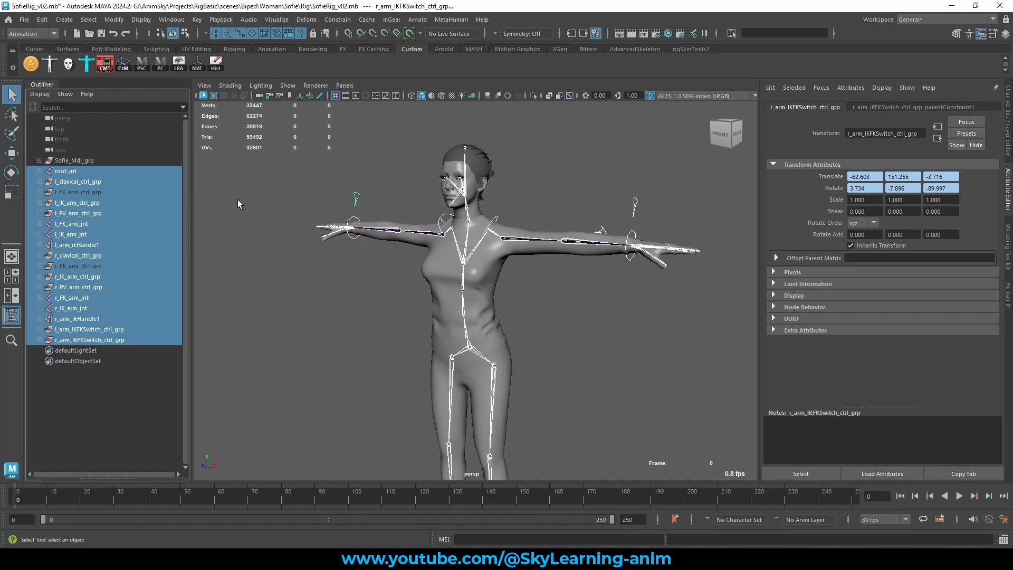
- Create an empty group at the scene's top level and name it control_grp
{"action": "left_click", "coordinate": [299, 194]}
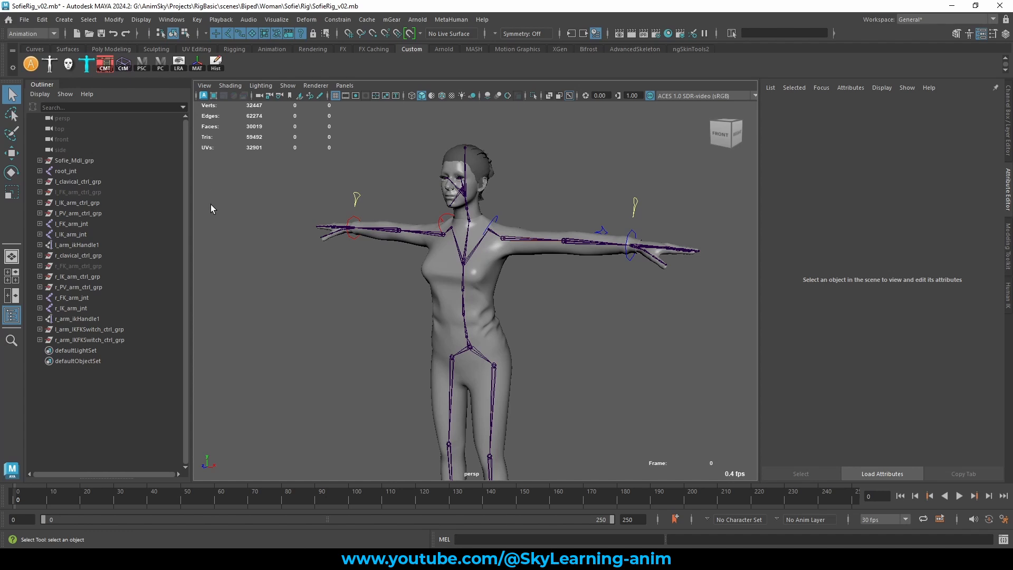
{"action": "key", "text": "ctrl+g"}
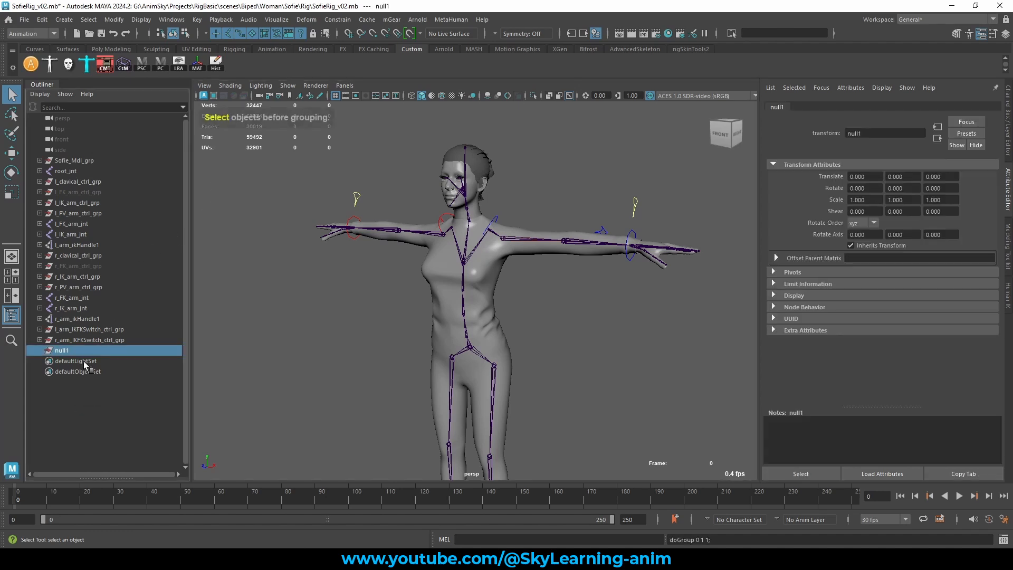
{"action": "double_click", "coordinate": [87, 351]}
{"action": "type", "text": "con"}
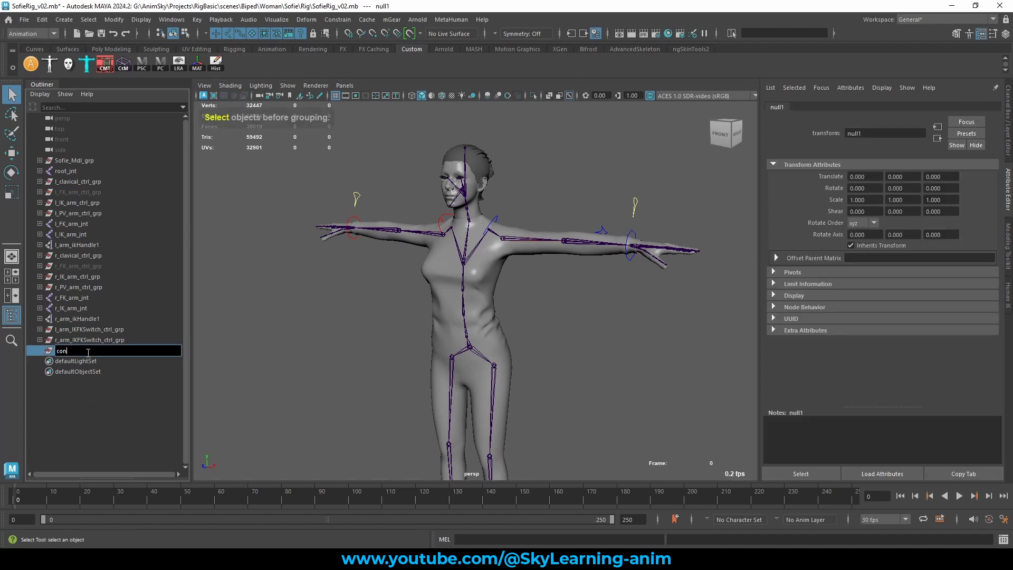
{"action": "type", "text": "trol"}
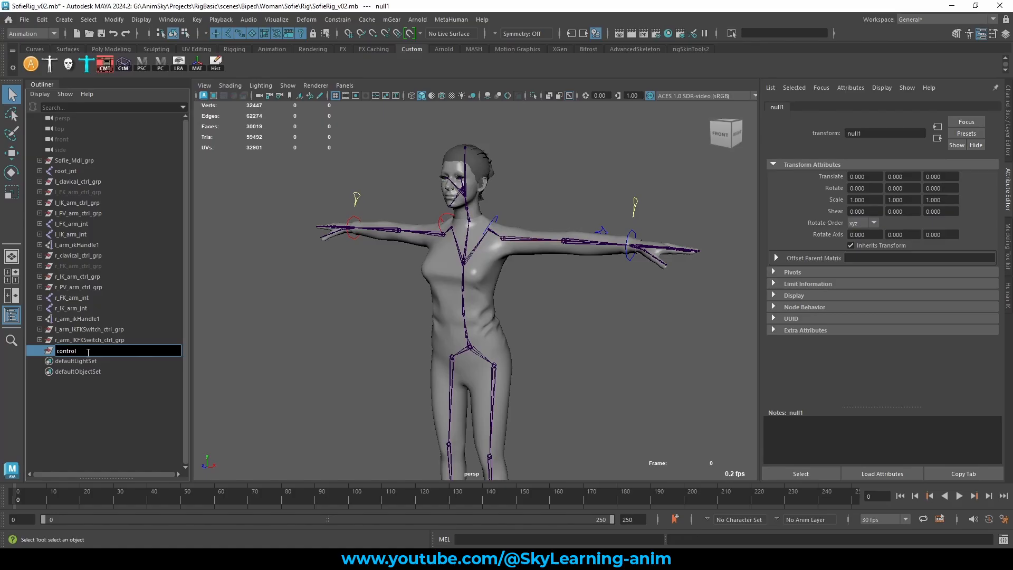
{"action": "type", "text": "_grp"}
{"action": "key", "text": "Return"}
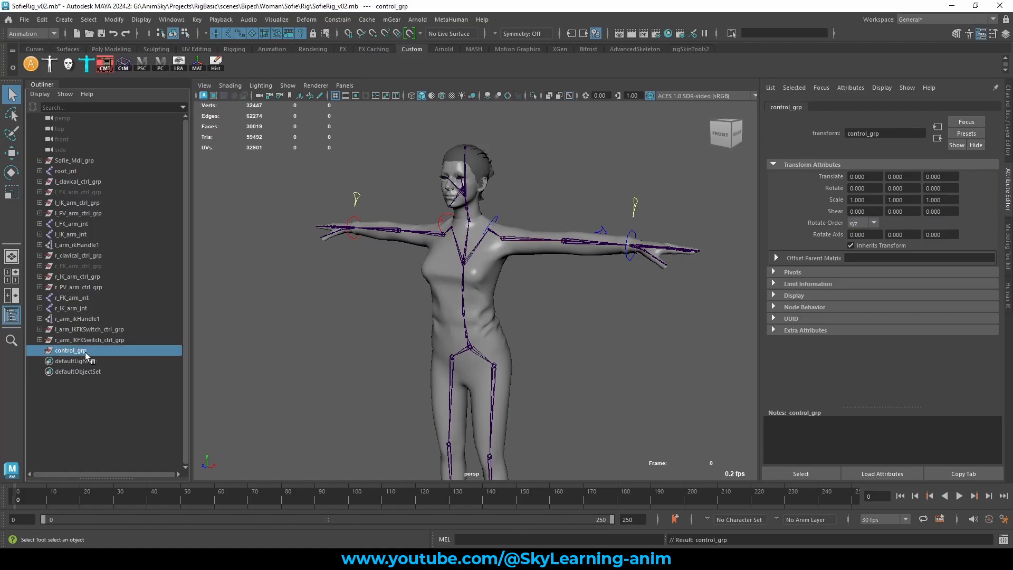
- Create a second empty top-level group and name it setup_grp
{"action": "left_click", "coordinate": [204, 311]}
{"action": "key", "text": "ctrl+d"}
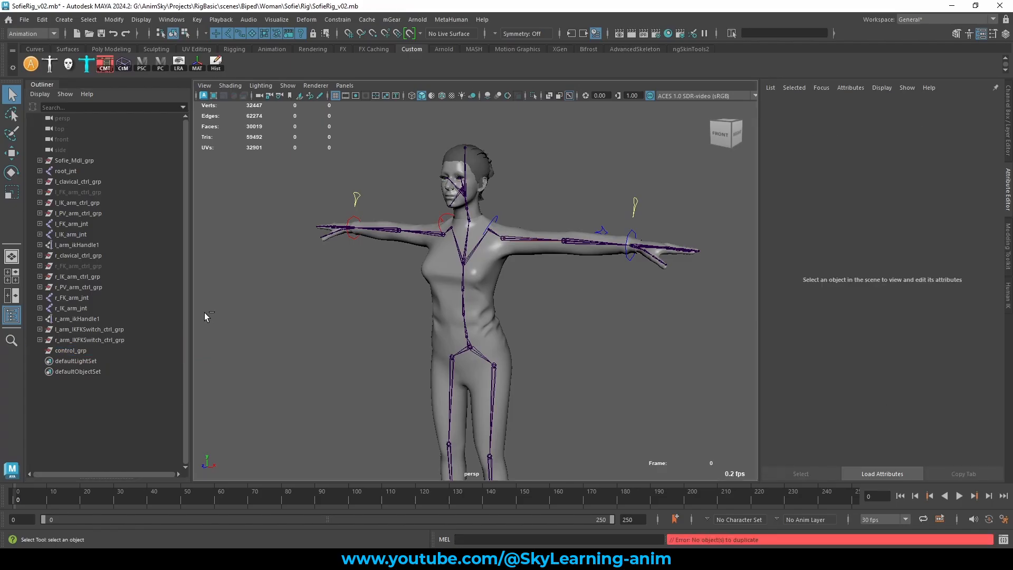
{"action": "key", "text": "ctrl+g"}
{"action": "double_click", "coordinate": [76, 361]}
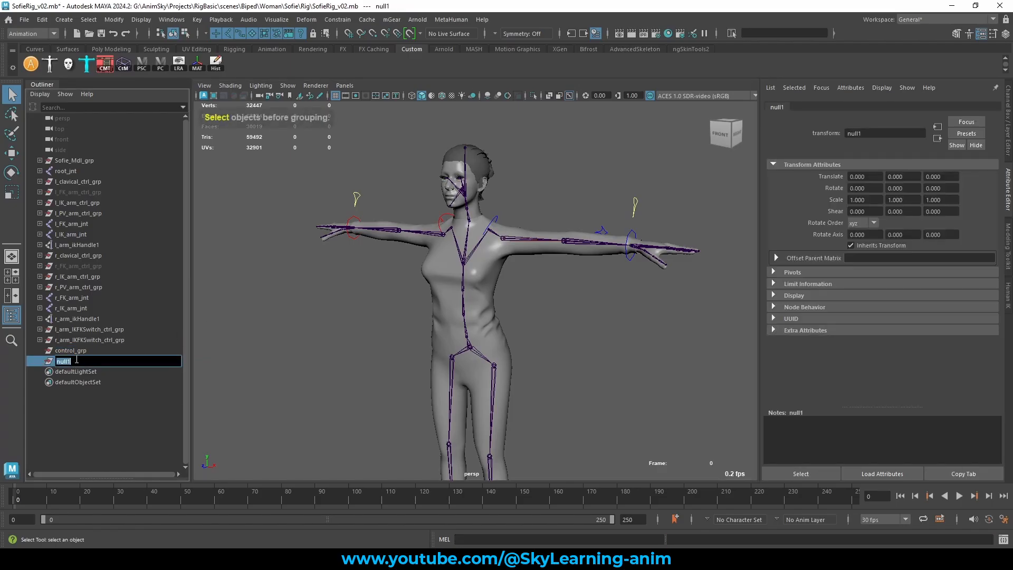
{"action": "type", "text": "setu"}
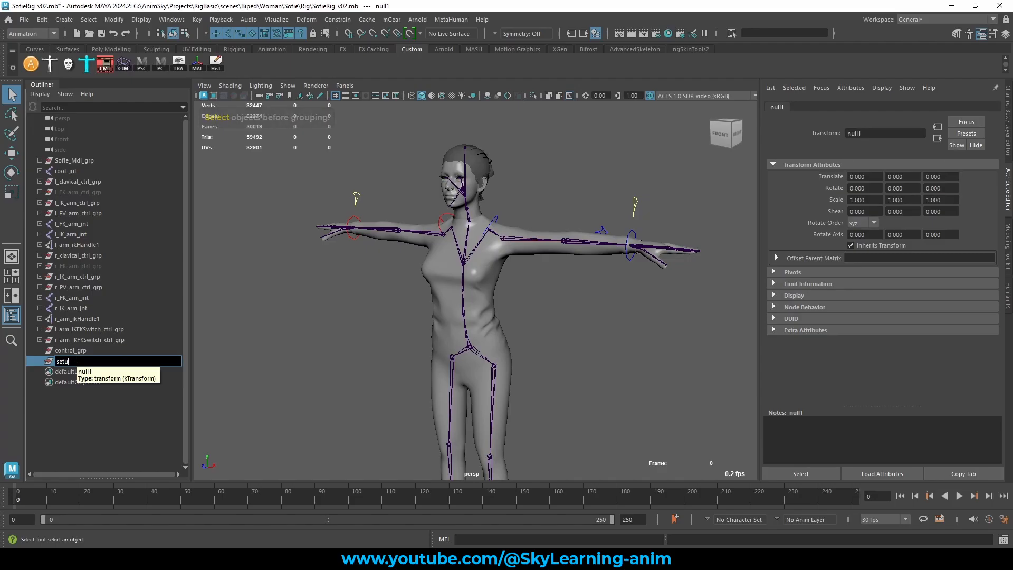
{"action": "type", "text": "p_"}
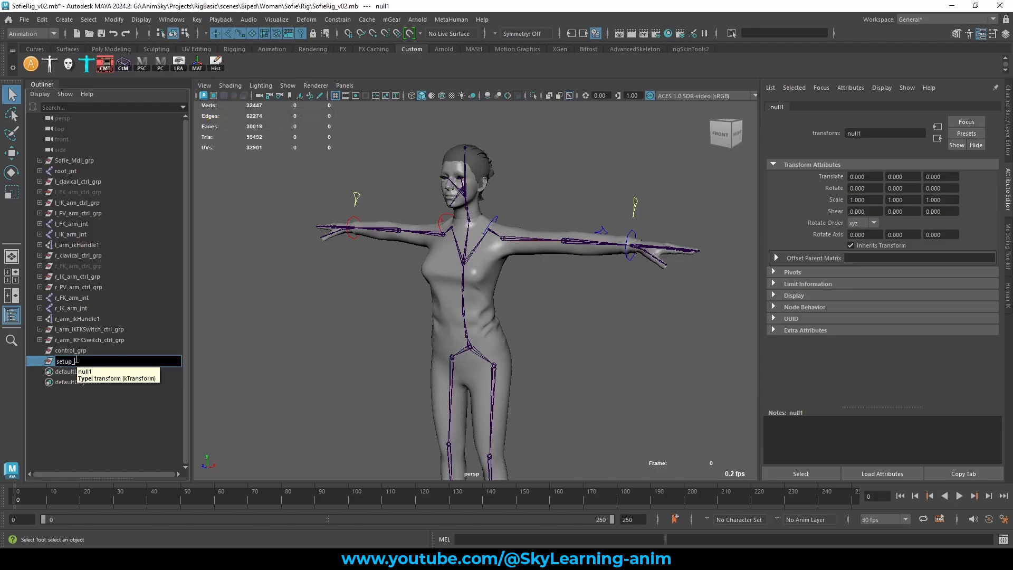
{"action": "type", "text": "grp"}
{"action": "key", "text": "Return"}
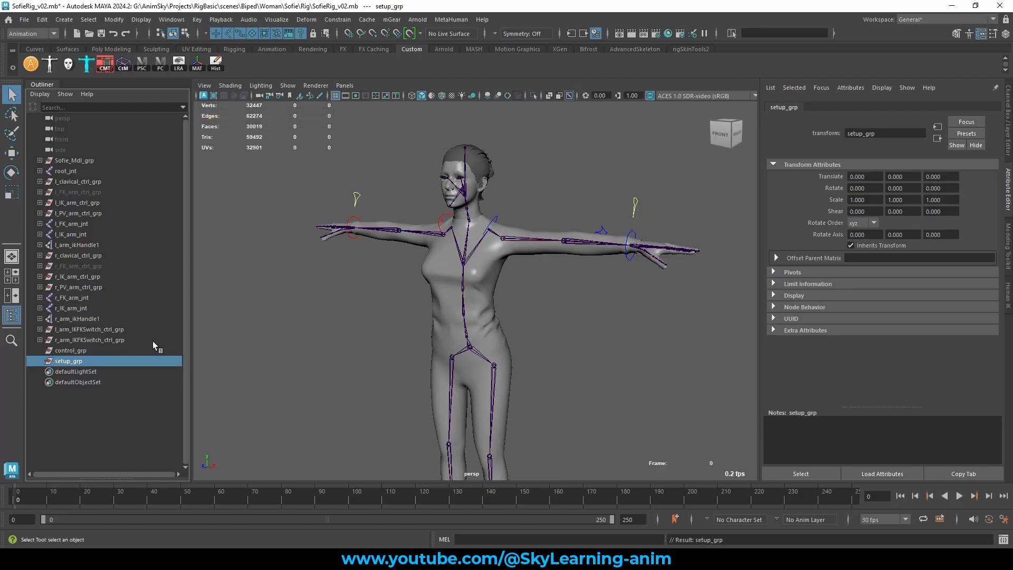
- Create a third empty top-level group named skeleton_grp and select the three new groups together
{"action": "left_click", "coordinate": [204, 331]}
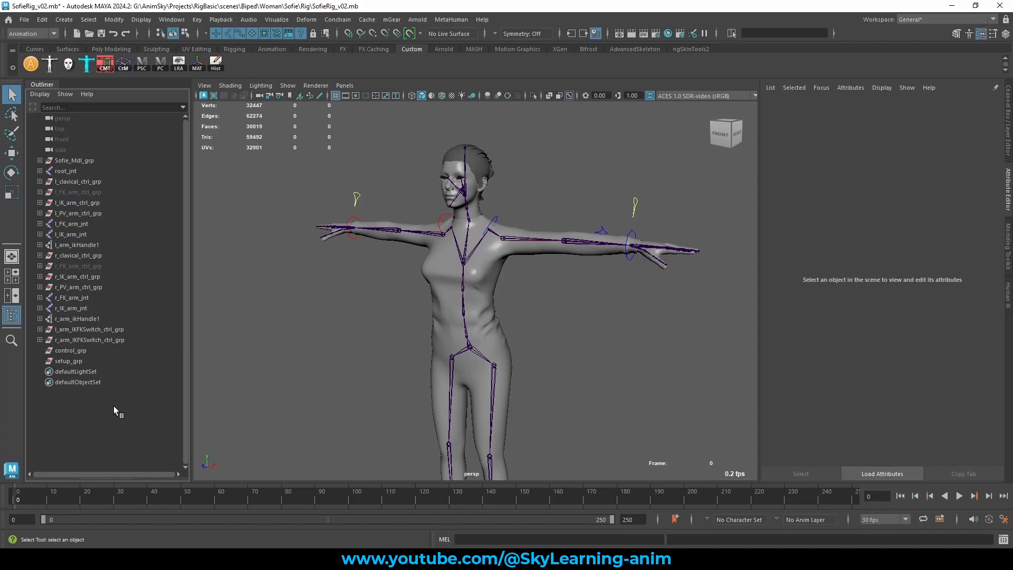
{"action": "key", "text": "ctrl+g"}
{"action": "double_click", "coordinate": [84, 370]}
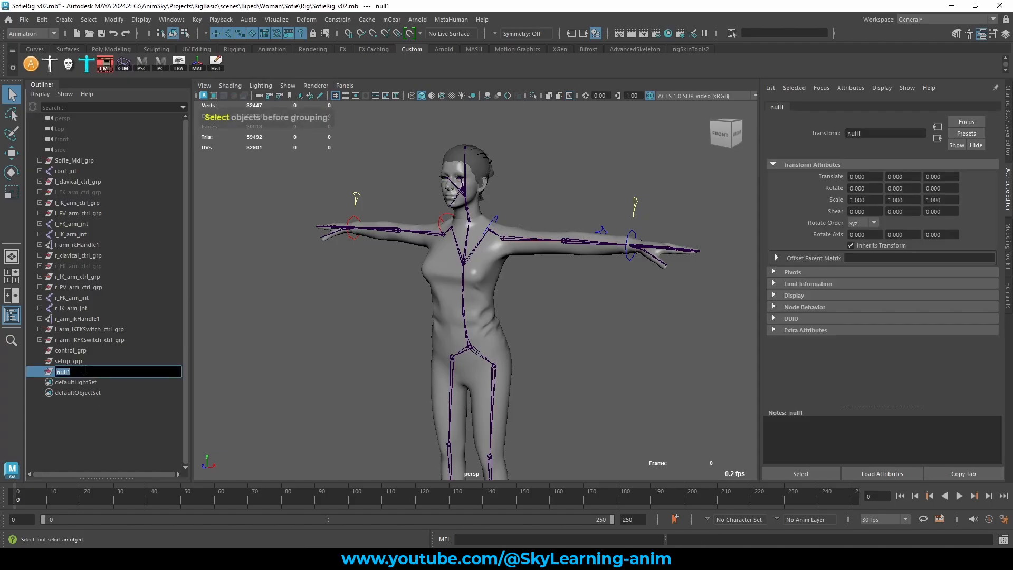
{"action": "type", "text": "joints"}
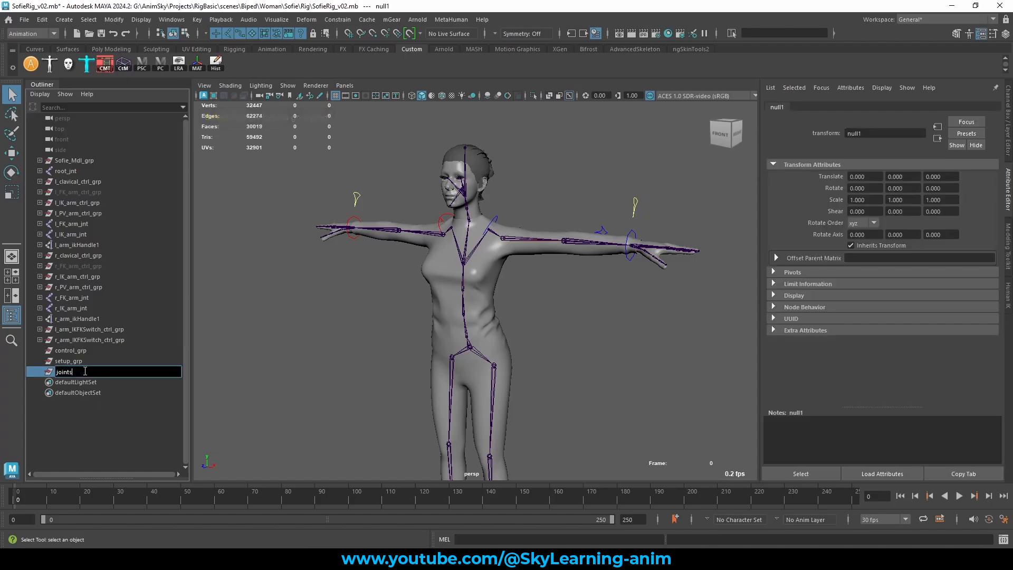
{"action": "key", "text": "BackSpace"}
{"action": "key", "text": "BackSpace"}
{"action": "key", "text": "BackSpace"}
{"action": "type", "text": "skeleton_grp"}
{"action": "key", "text": "Return"}
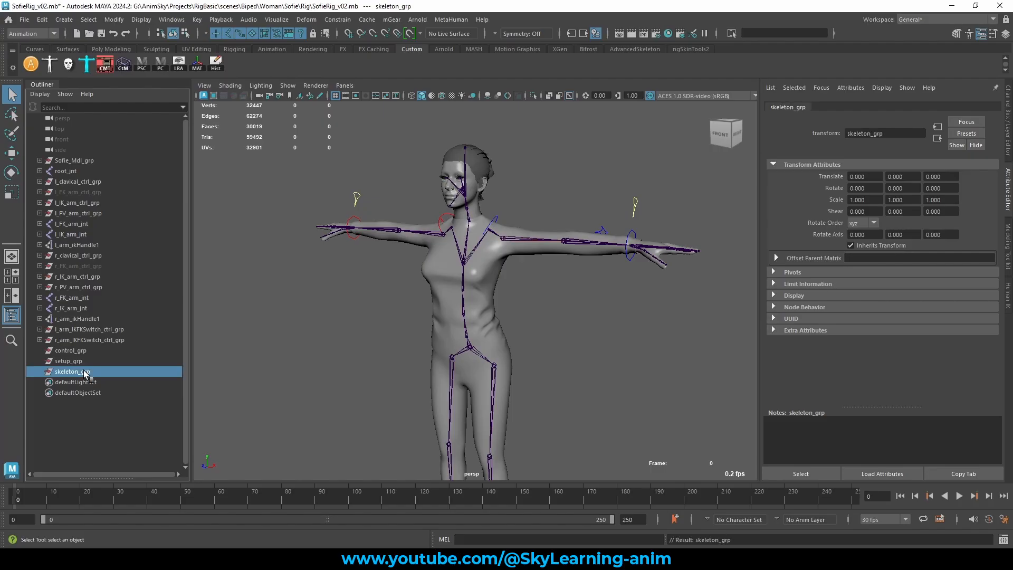
{"action": "left_click", "coordinate": [72, 350], "text": "shift"}
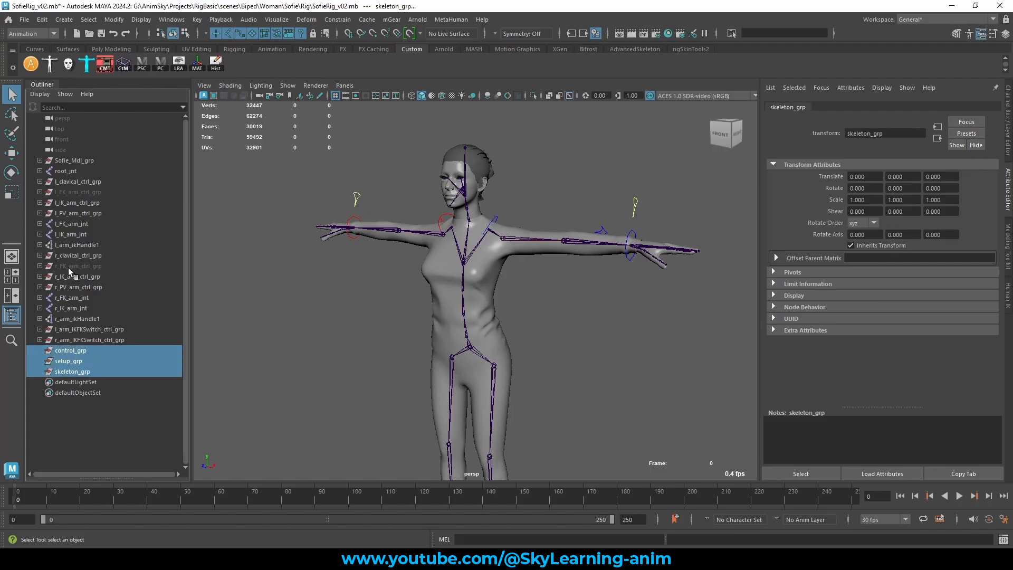
- Put Sofie_Mdl_grp inside a new parent group and name that group model_grp
{"action": "left_click", "coordinate": [80, 160]}
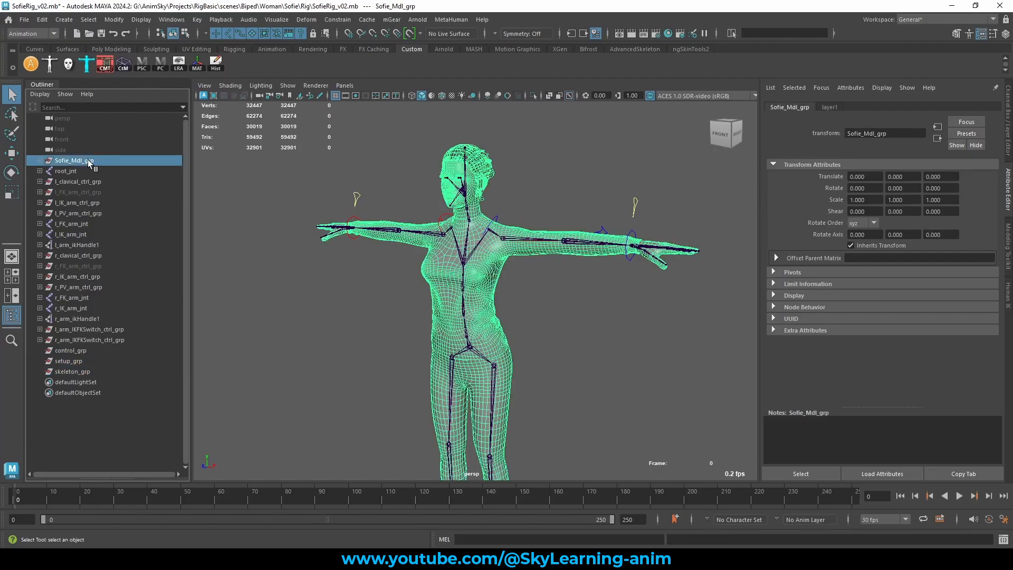
{"action": "left_click", "coordinate": [40, 161]}
{"action": "left_click", "coordinate": [40, 160]}
{"action": "key", "text": "ctrl+g"}
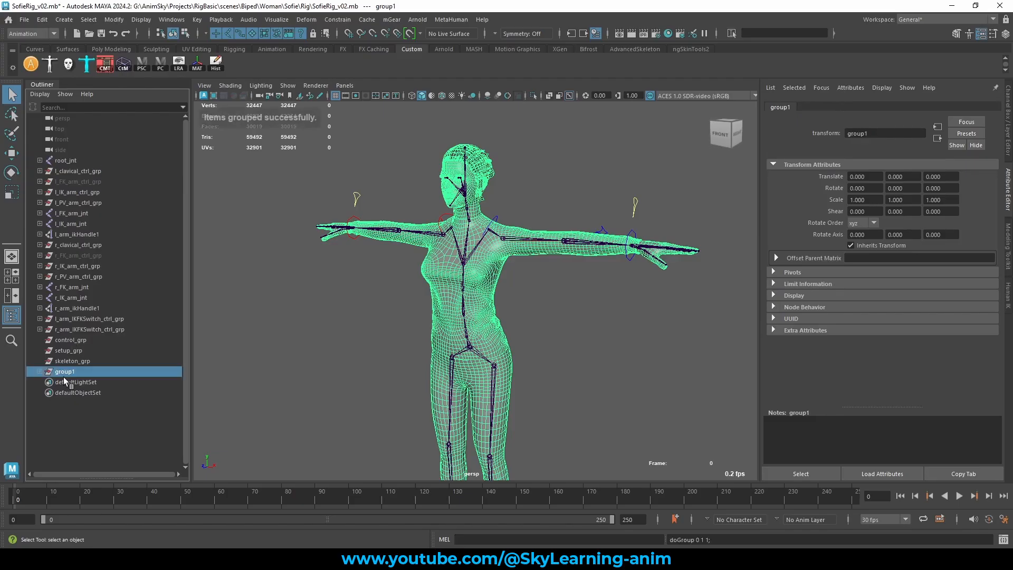
{"action": "double_click", "coordinate": [79, 371]}
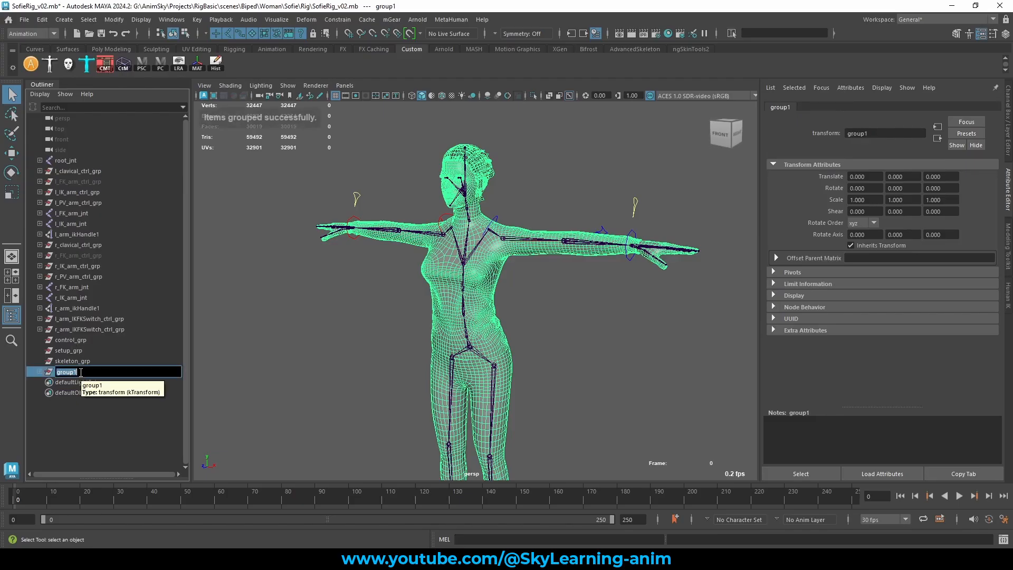
{"action": "type", "text": "model"}
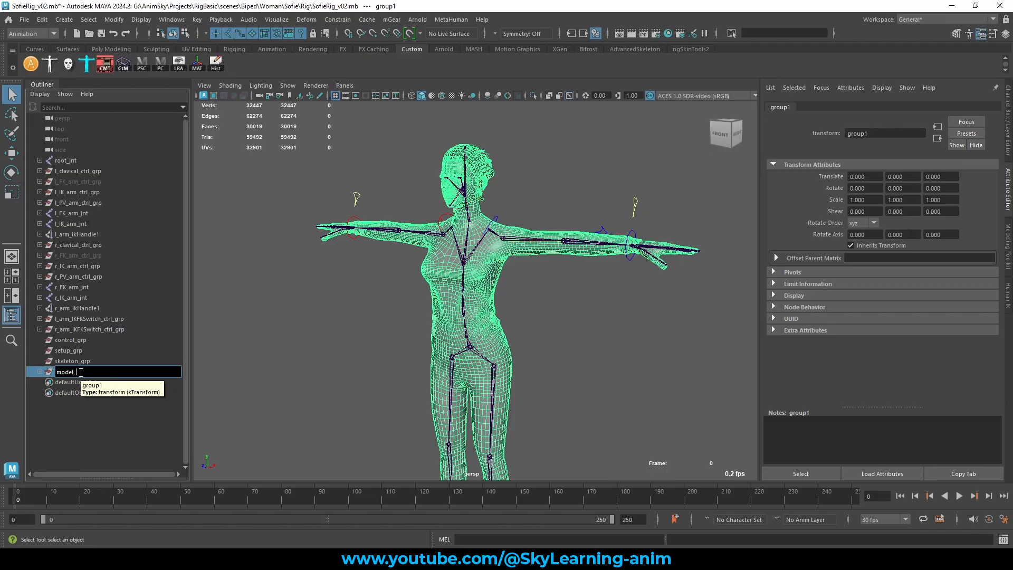
{"action": "type", "text": "_grp"}
{"action": "key", "text": "Return"}
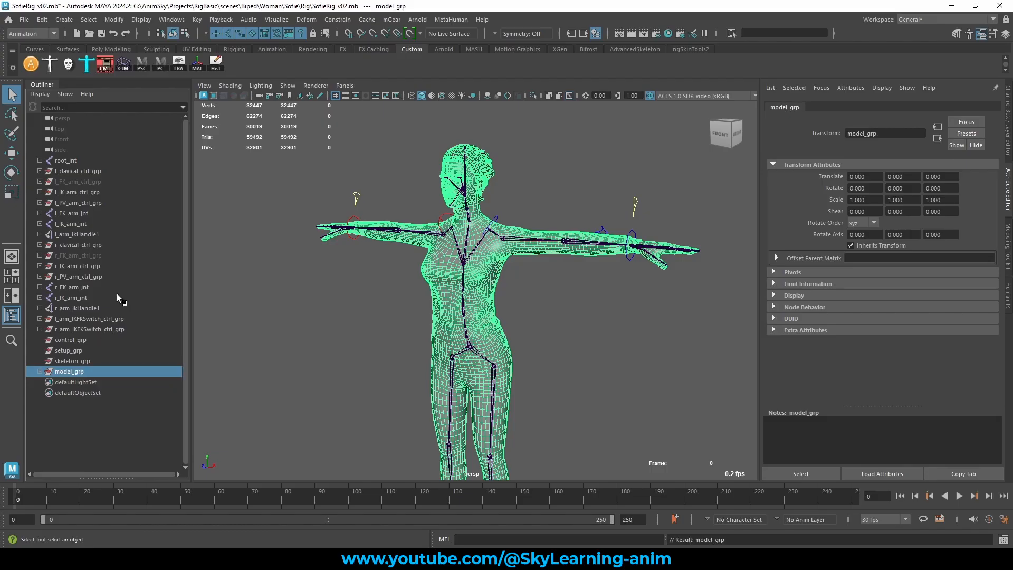
- Parent root_jnt under skeleton_grp
{"action": "left_click", "coordinate": [69, 160]}
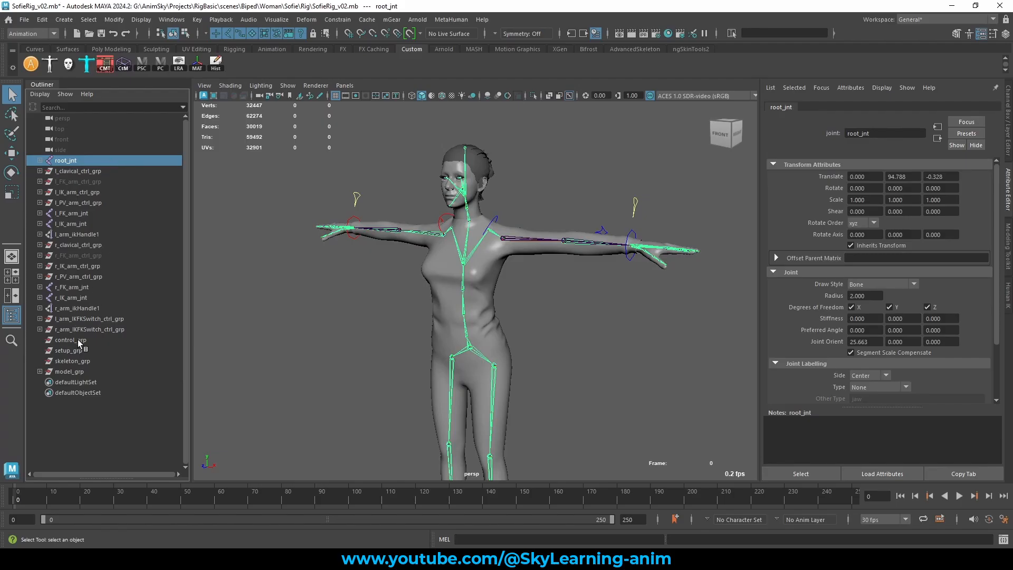
{"action": "left_click", "coordinate": [80, 361], "text": "ctrl"}
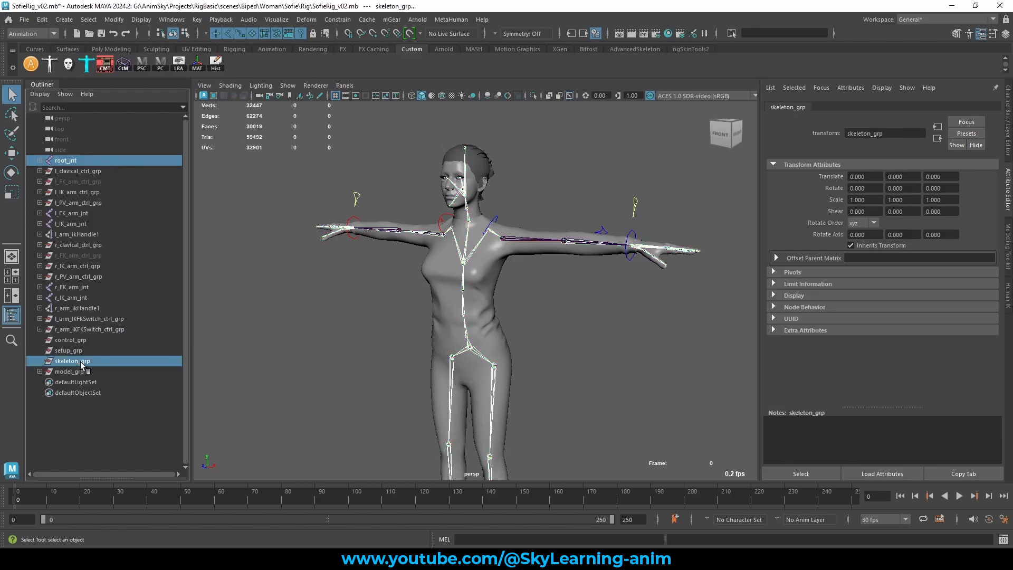
{"action": "key", "text": "p"}
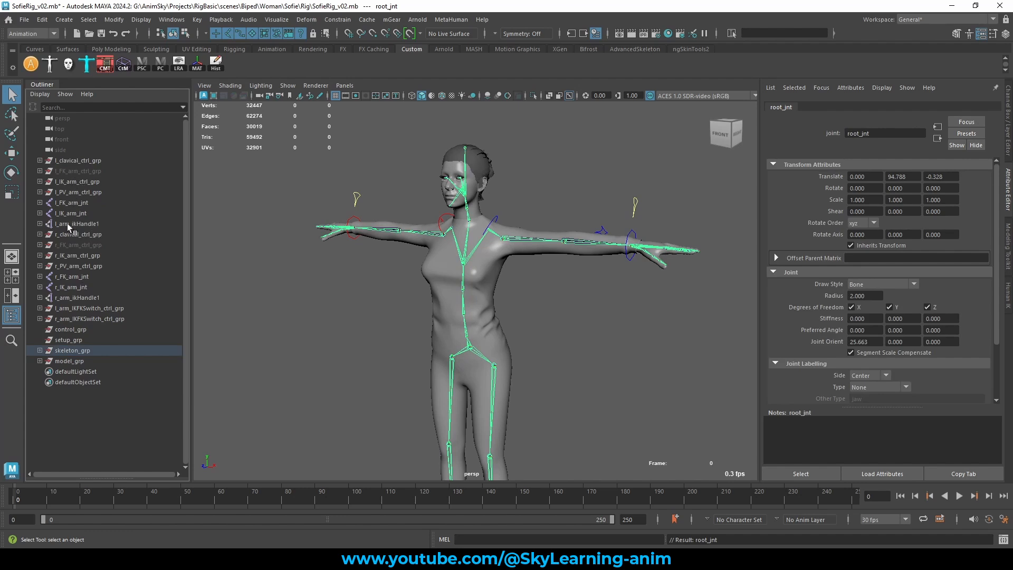
{"action": "left_click_drag", "start_coordinate": [79, 160], "coordinate": [89, 314]}
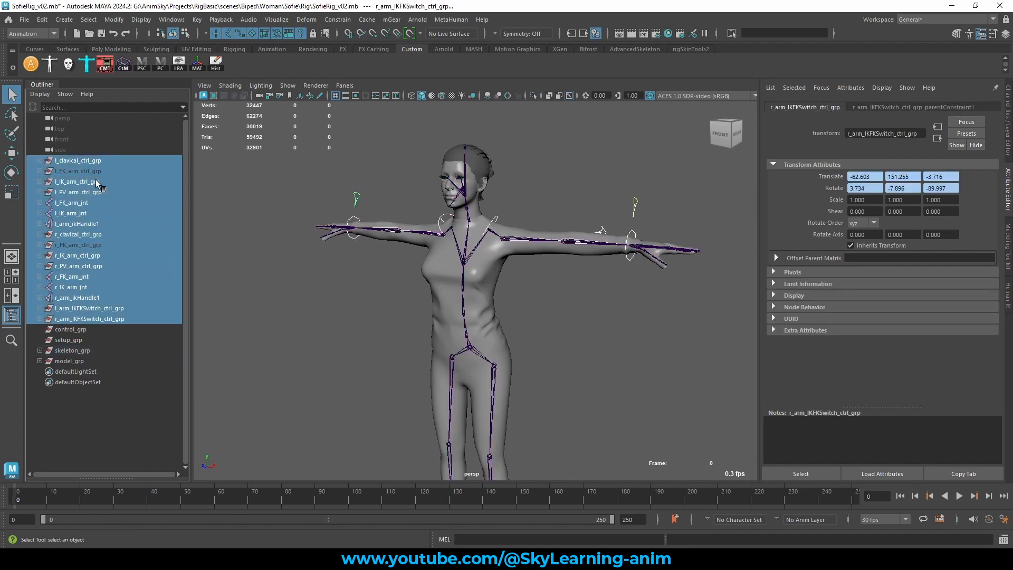
{"action": "left_click", "coordinate": [97, 160]}
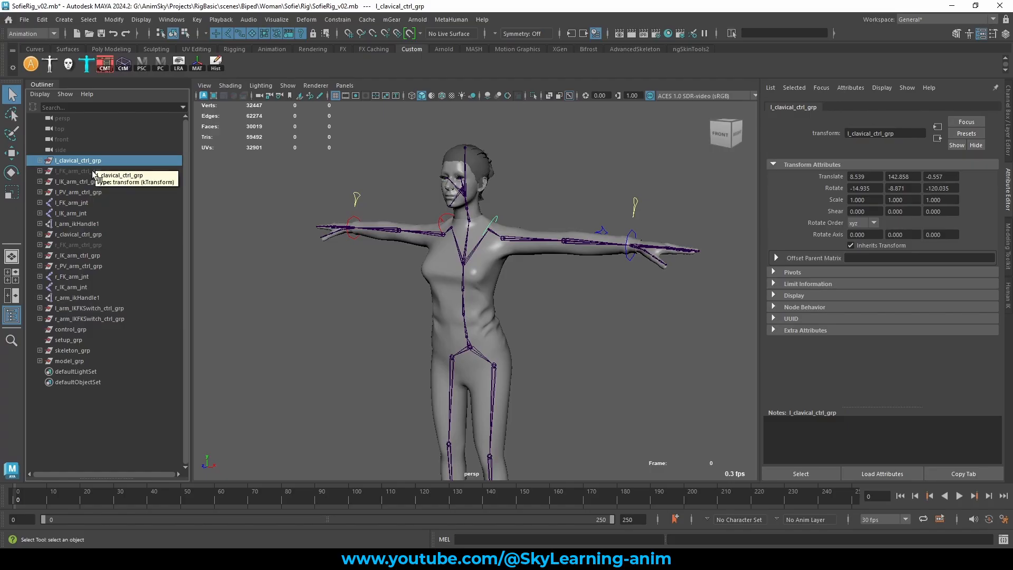
{"action": "left_click", "coordinate": [77, 181], "text": "ctrl"}
{"action": "left_click", "coordinate": [86, 192], "text": "ctrl"}
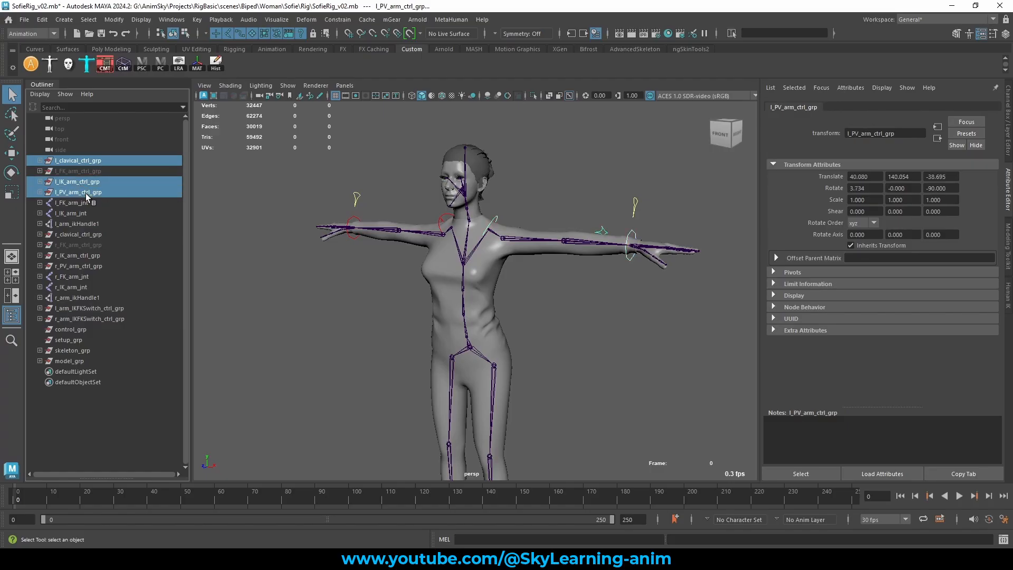
{"action": "left_click", "coordinate": [94, 256], "text": "ctrl"}
{"action": "left_click", "coordinate": [87, 266], "text": "ctrl"}
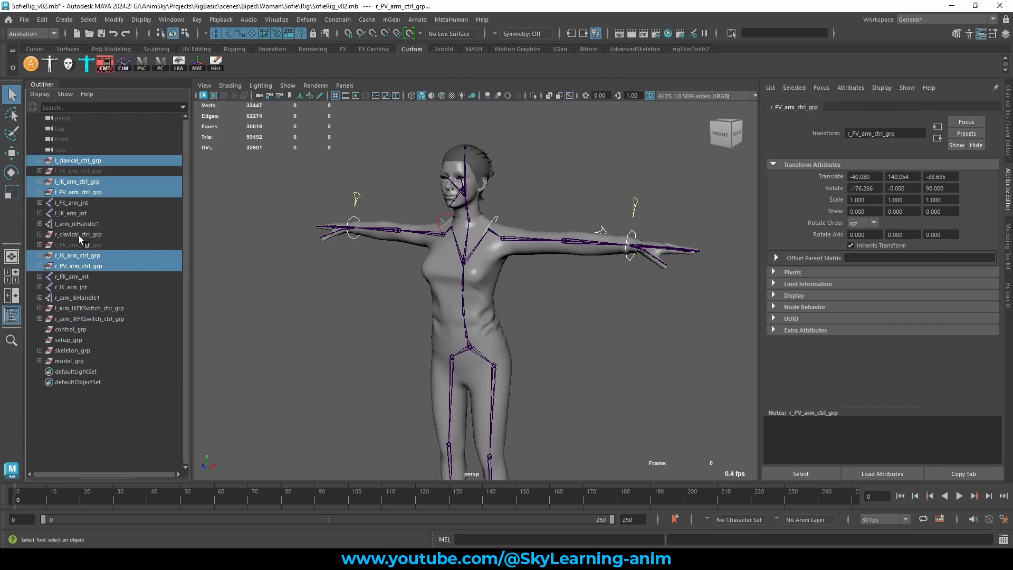
{"action": "left_click", "coordinate": [106, 234], "text": "ctrl"}
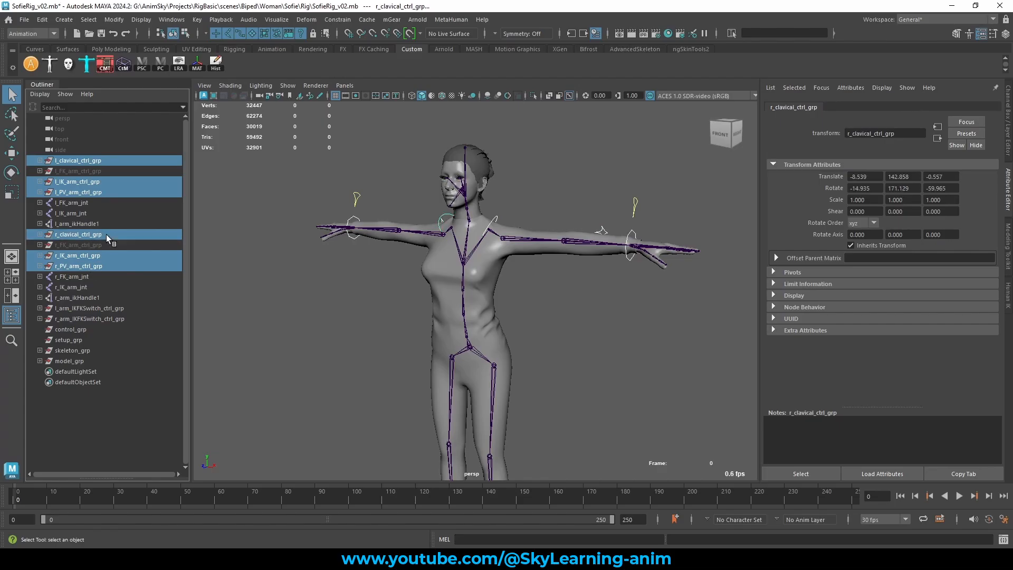
- Toggle the visibility of the hidden r_FK_arm_ctrl_grp, show its channels, and undo the visibility change
{"action": "left_click", "coordinate": [85, 247]}
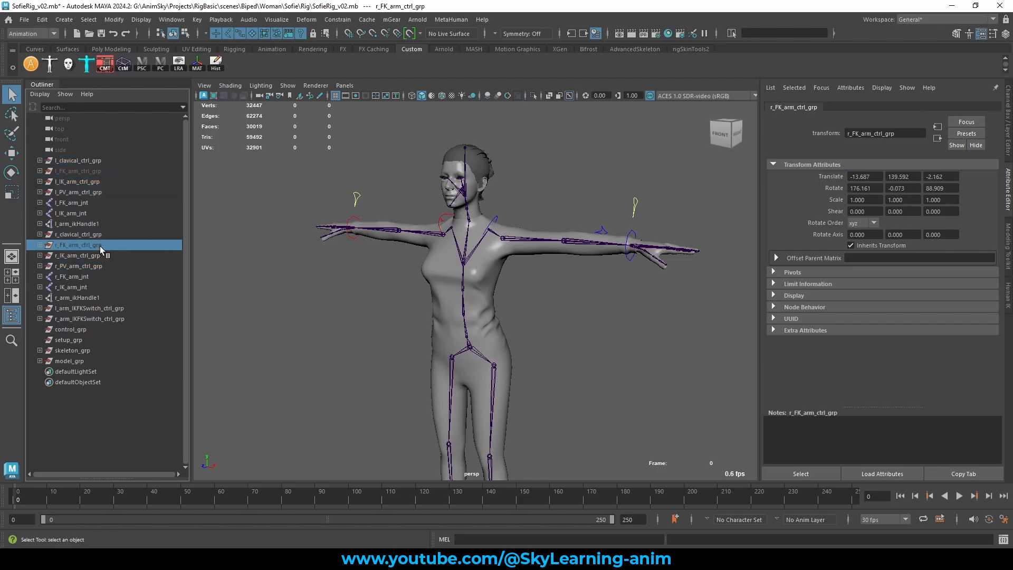
{"action": "key", "text": "h"}
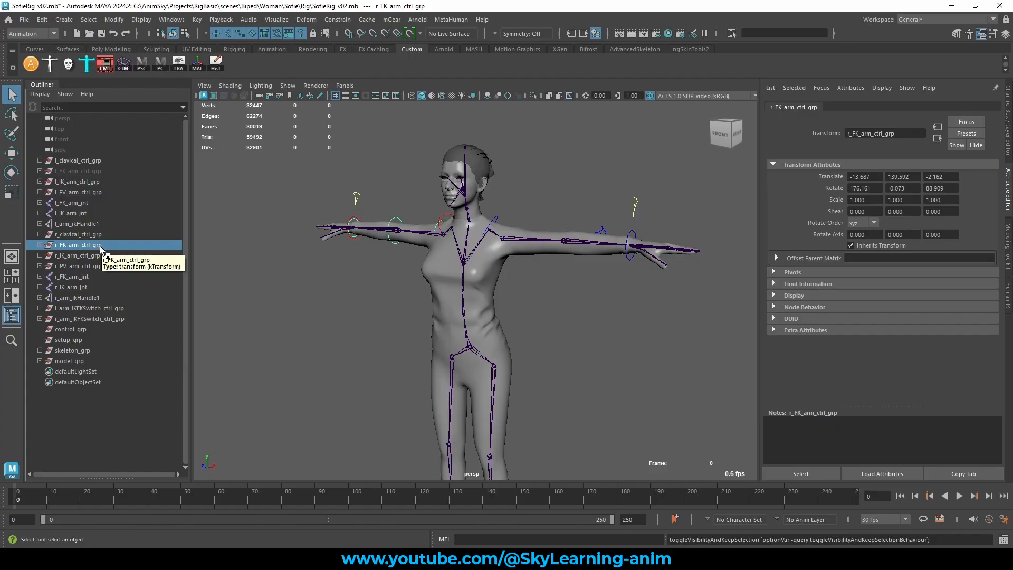
{"action": "left_click", "coordinate": [1008, 124]}
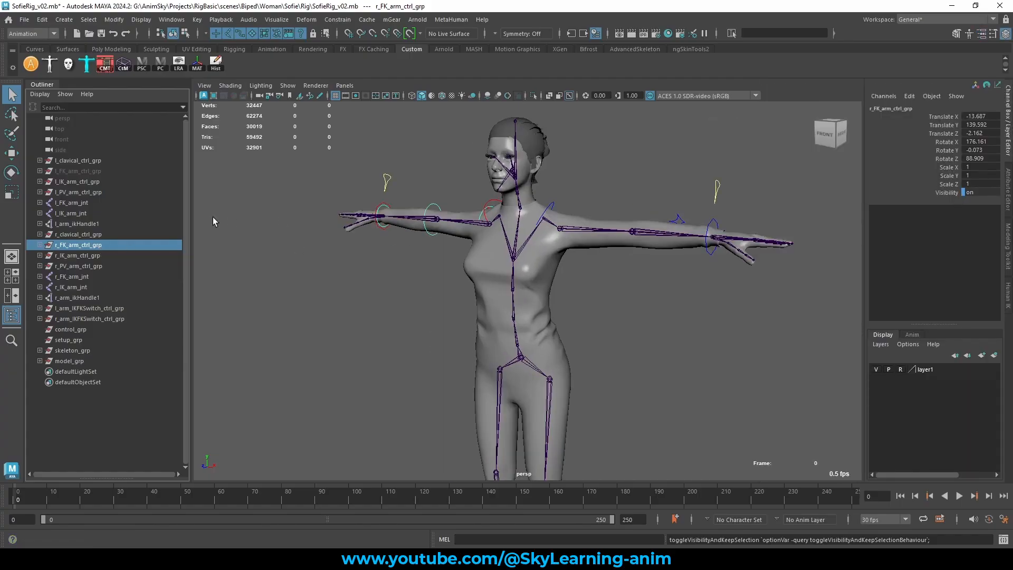
{"action": "key", "text": "ctrl+z"}
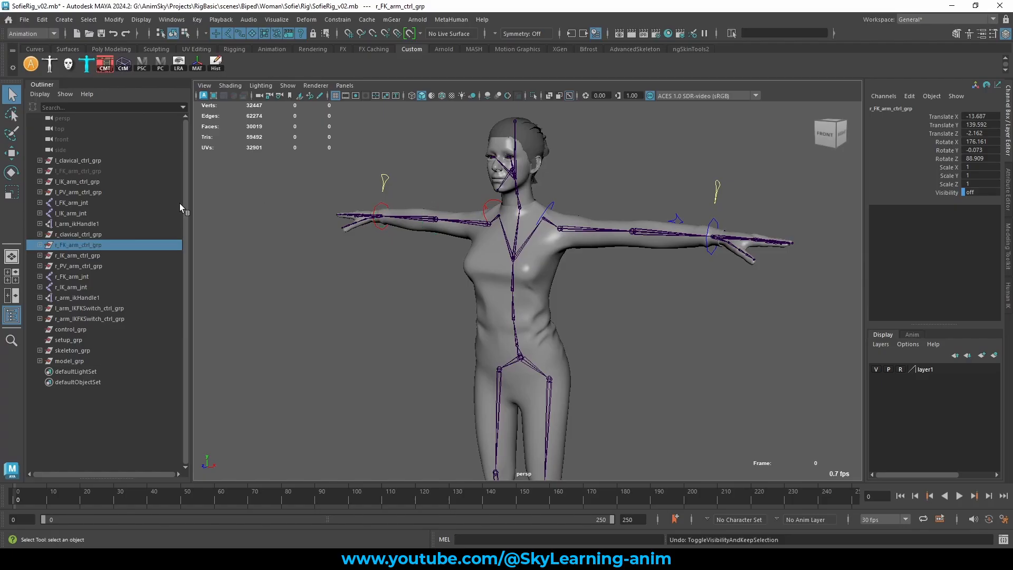
- Parent the left and right clavicle, FK, IK, PV and IKFKSwitch control groups under control_grp
{"action": "left_click_drag", "start_coordinate": [83, 164], "coordinate": [103, 192]}
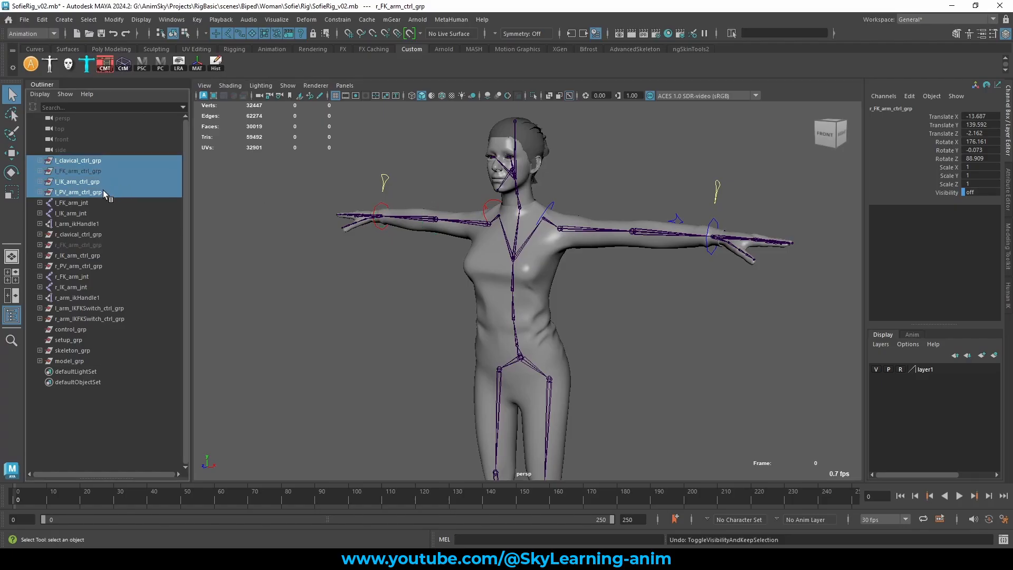
{"action": "left_click_drag", "start_coordinate": [96, 233], "coordinate": [99, 264], "text": "ctrl"}
{"action": "left_click_drag", "start_coordinate": [98, 311], "coordinate": [82, 333], "text": "ctrl"}
{"action": "key", "text": "p"}
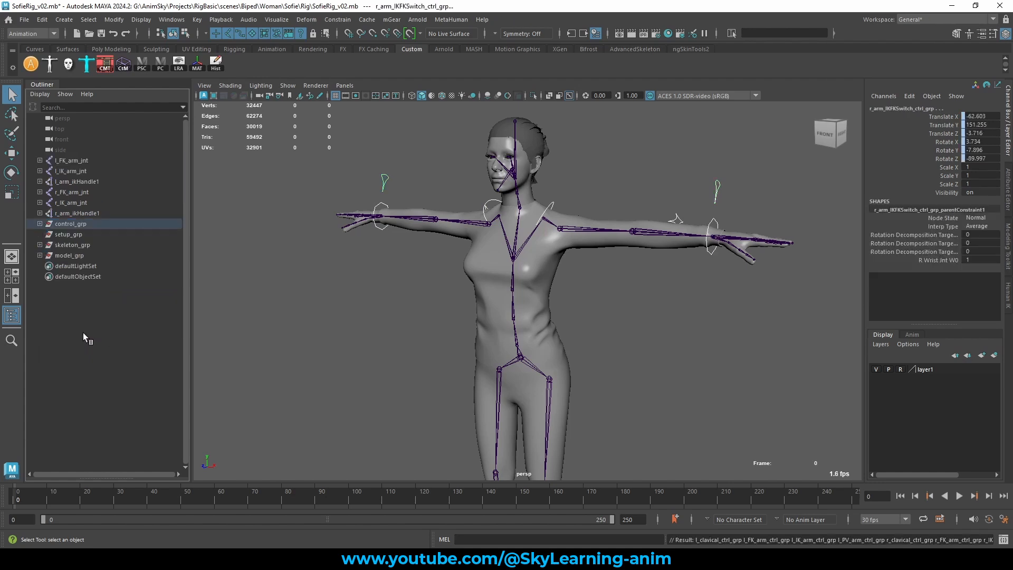
- Parent the left and right FK and IK arm joints and both arm IK handles under setup_grp
{"action": "left_click_drag", "start_coordinate": [83, 161], "coordinate": [86, 213]}
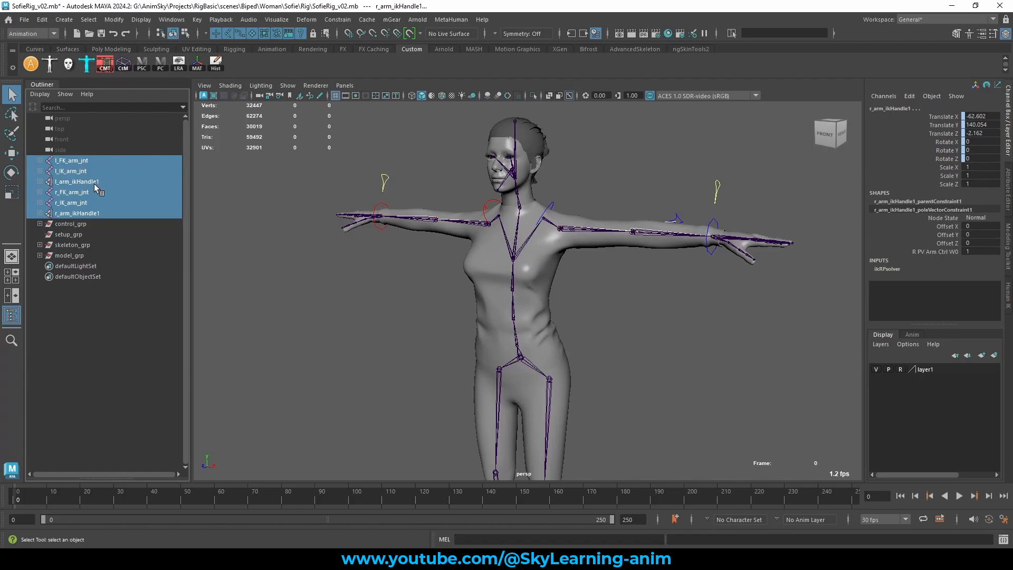
{"action": "left_click", "coordinate": [78, 234], "text": "ctrl"}
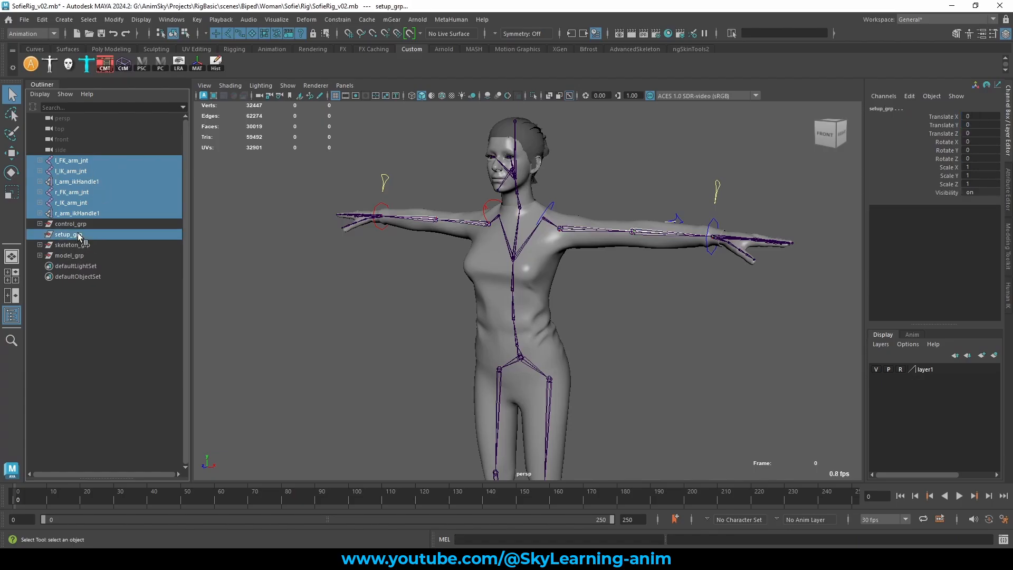
{"action": "key", "text": "p"}
{"action": "left_click", "coordinate": [125, 194]}
- Group control_grp, setup_grp, skeleton_grp and model_grp together, name the new parent SofieRig_grp, and clear the selection
{"action": "left_click", "coordinate": [97, 191]}
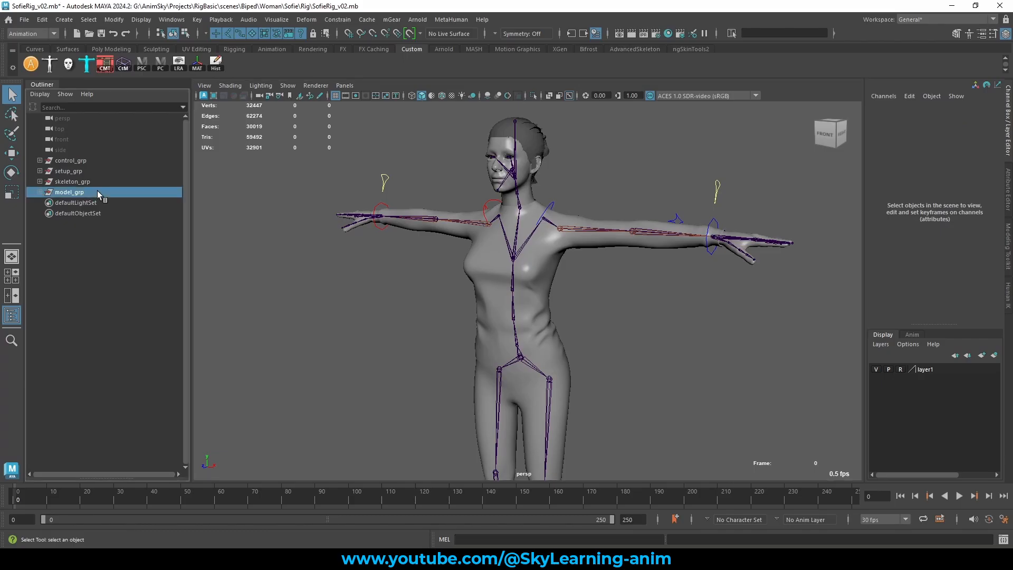
{"action": "middle_click_drag", "start_coordinate": [97, 191], "coordinate": [81, 161]}
{"action": "left_click_drag", "start_coordinate": [80, 162], "coordinate": [84, 188]}
{"action": "key", "text": "ctrl+g"}
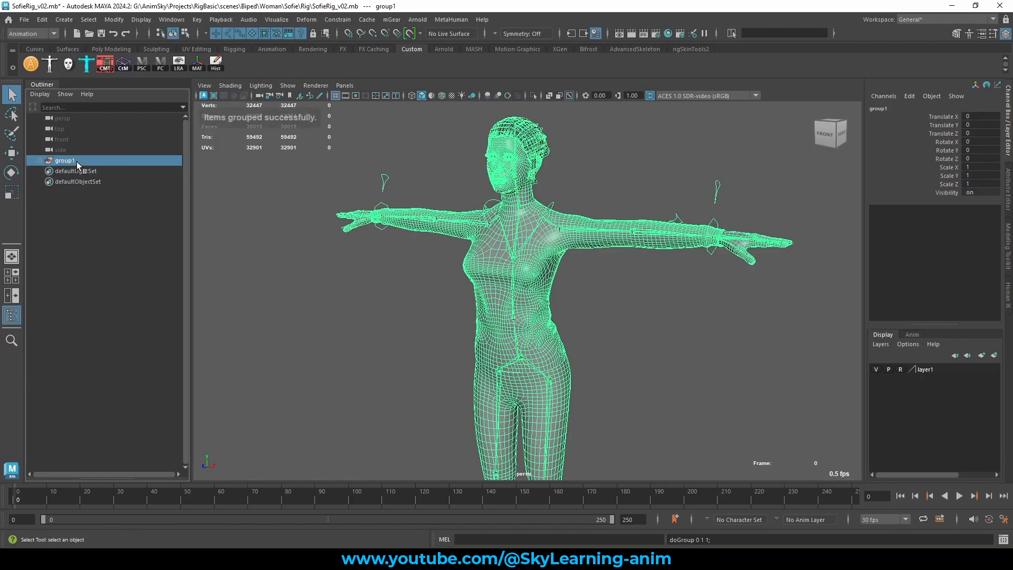
{"action": "double_click", "coordinate": [78, 160]}
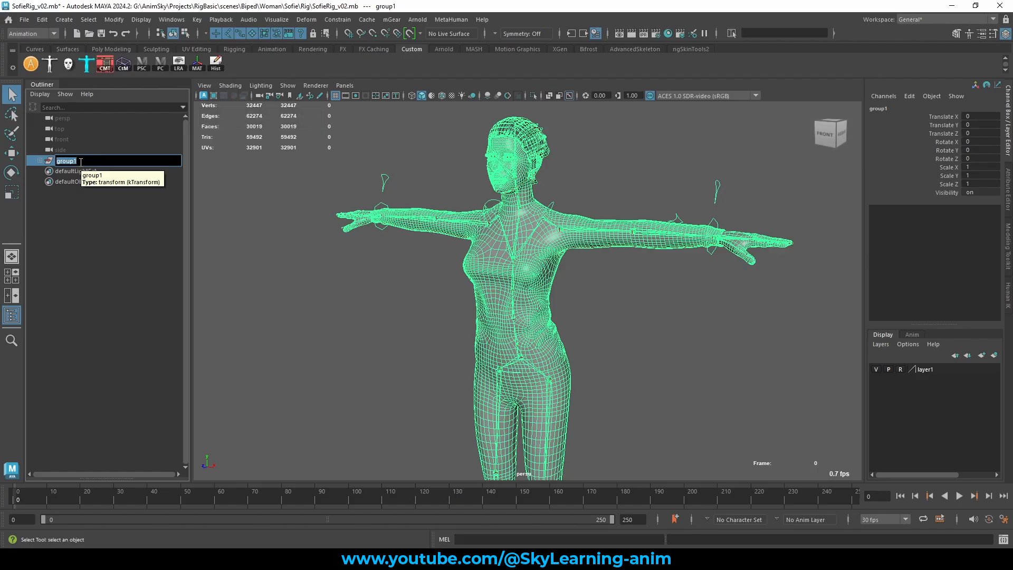
{"action": "type", "text": "SofieRig_G"}
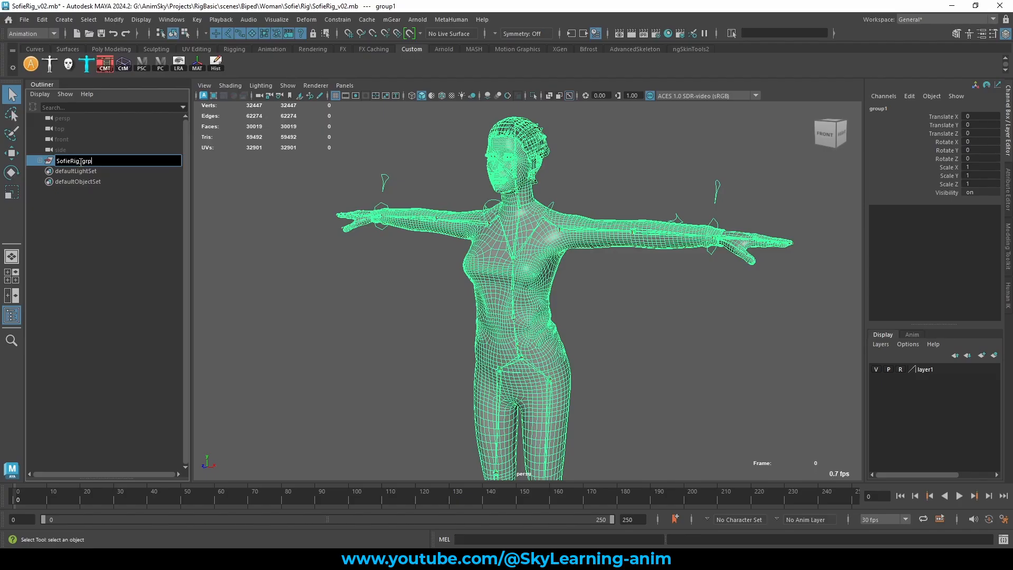
{"action": "key", "text": "Return"}
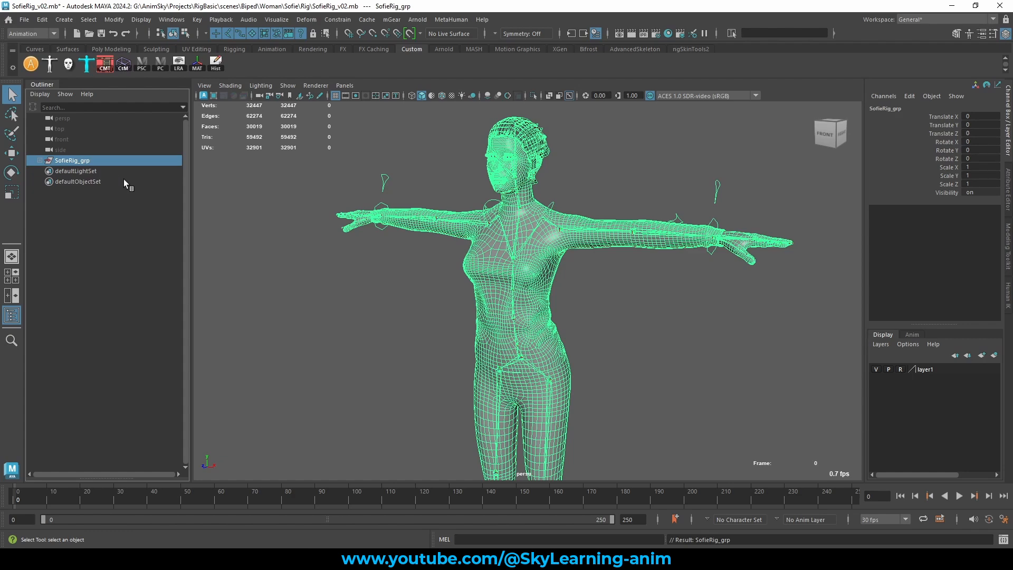
{"action": "left_click", "coordinate": [220, 180]}
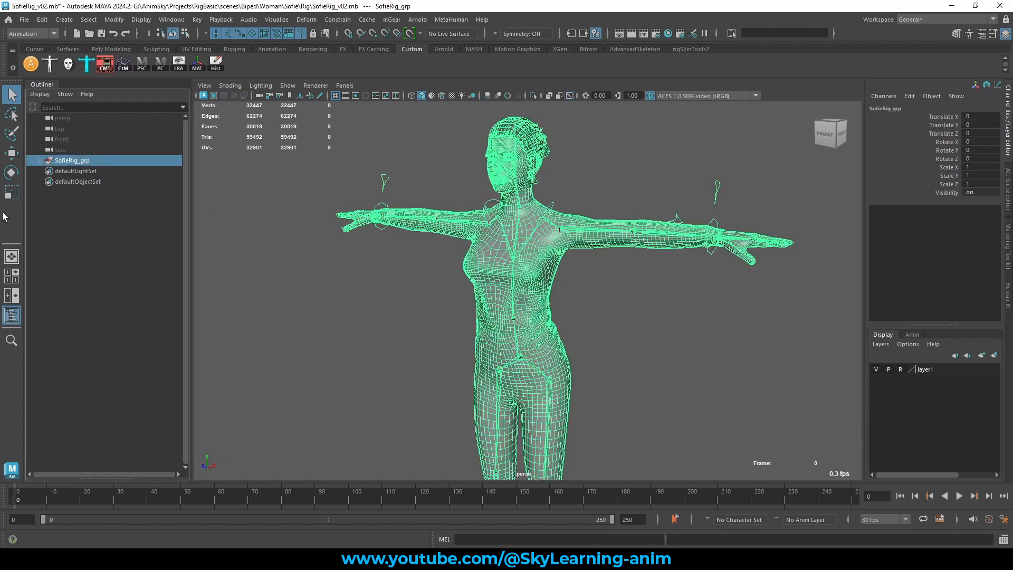
{"action": "left_click", "coordinate": [286, 216]}
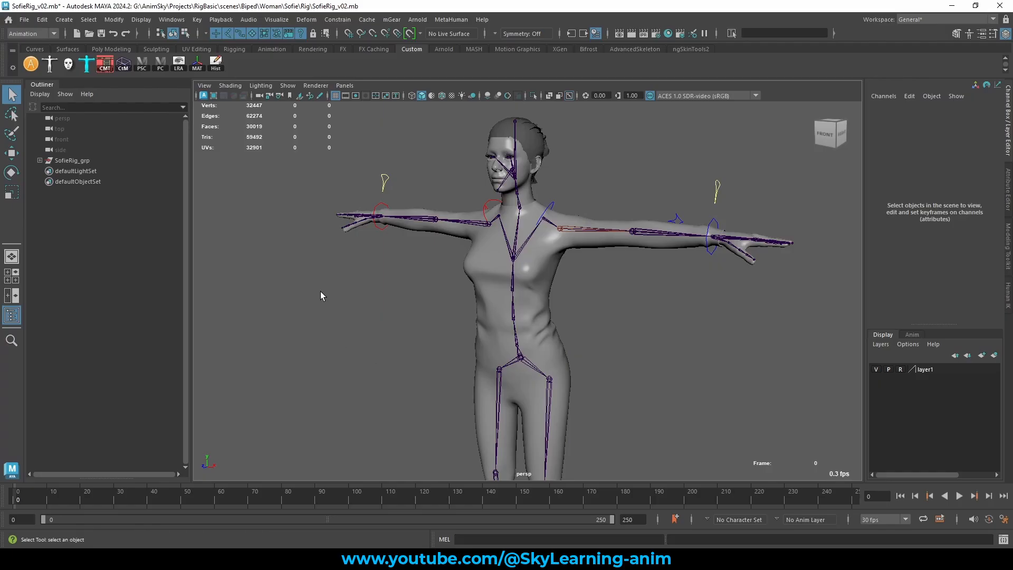
- Examine the leg skeleton and select the left hip joint l_hip_jnt with the Move tool active
{"action": "middle_click_drag", "start_coordinate": [537, 389], "coordinate": [530, 256], "text": "alt"}
{"action": "scroll", "coordinate": [537, 274], "scroll_direction": "down", "scroll_amount": 6}
{"action": "left_click_drag", "start_coordinate": [511, 290], "coordinate": [497, 290], "text": "alt"}
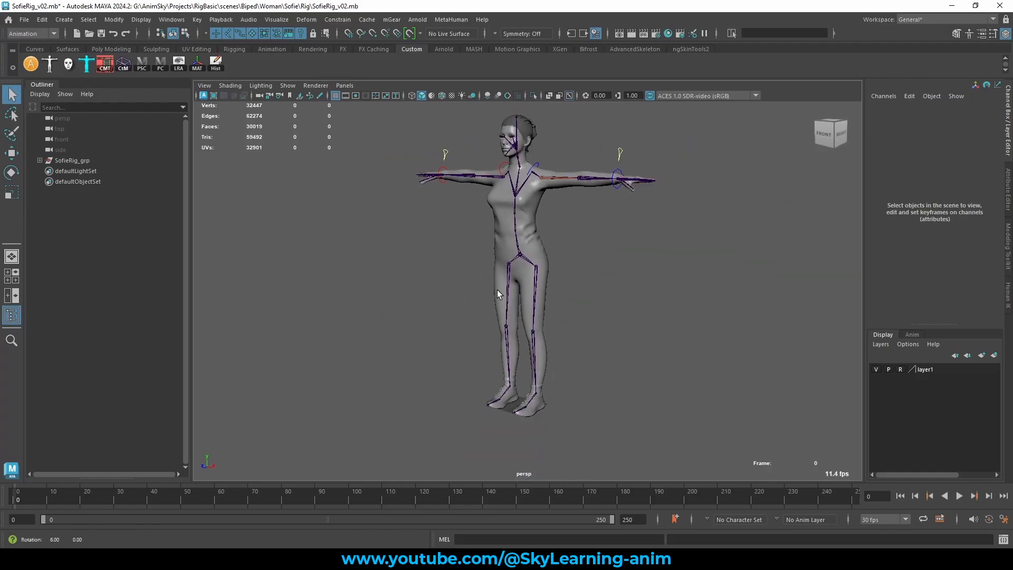
{"action": "scroll", "coordinate": [626, 320], "scroll_direction": "up", "scroll_amount": 5}
{"action": "left_click", "coordinate": [532, 296]}
{"action": "middle_click_drag", "start_coordinate": [604, 296], "coordinate": [600, 265], "text": "alt"}
{"action": "key", "text": "w"}
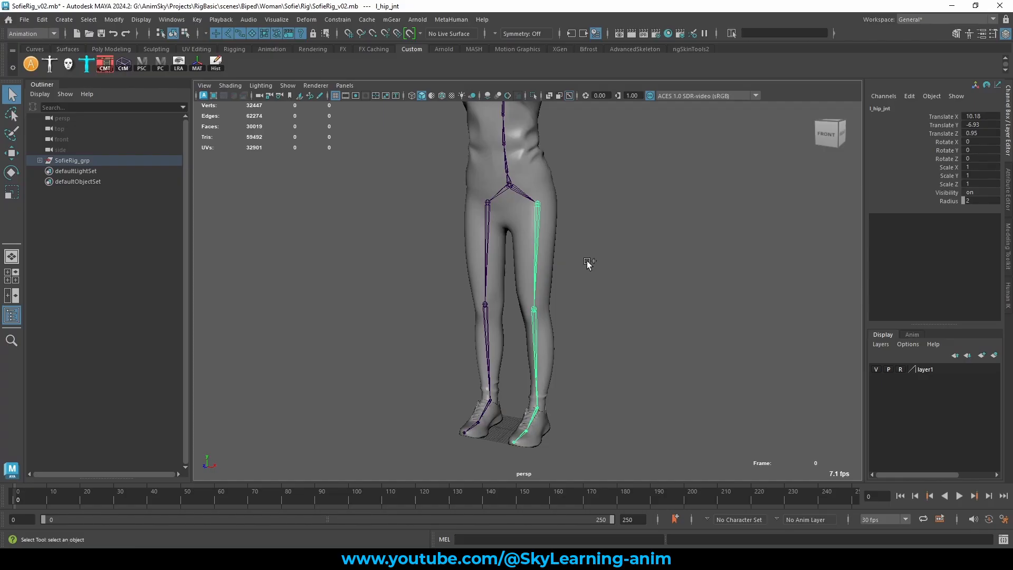
{"action": "left_click_drag", "start_coordinate": [586, 261], "coordinate": [525, 288], "text": "alt"}
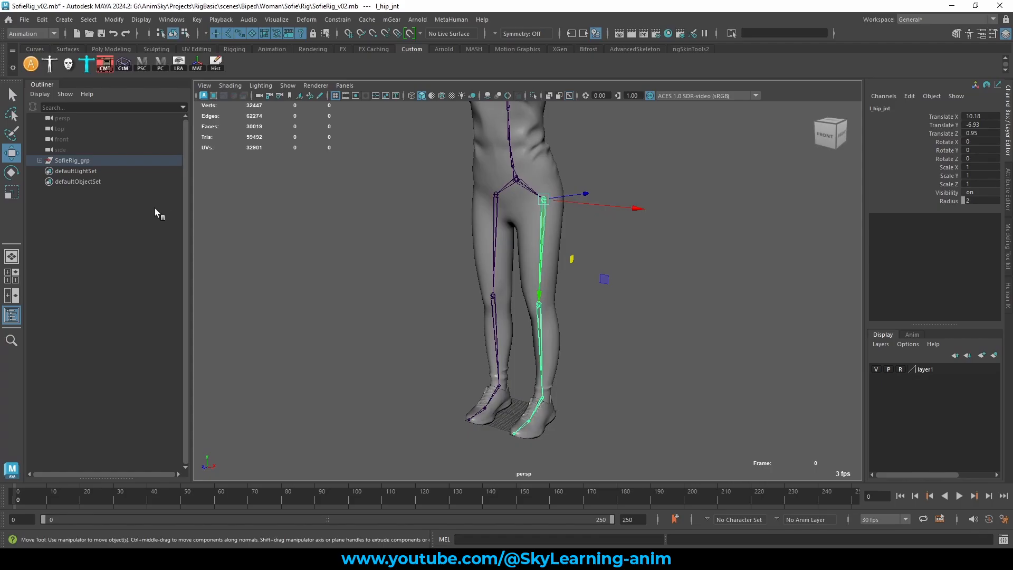
- Create a NURBS circle at the origin and set its radius to 10
{"action": "left_click", "coordinate": [35, 49]}
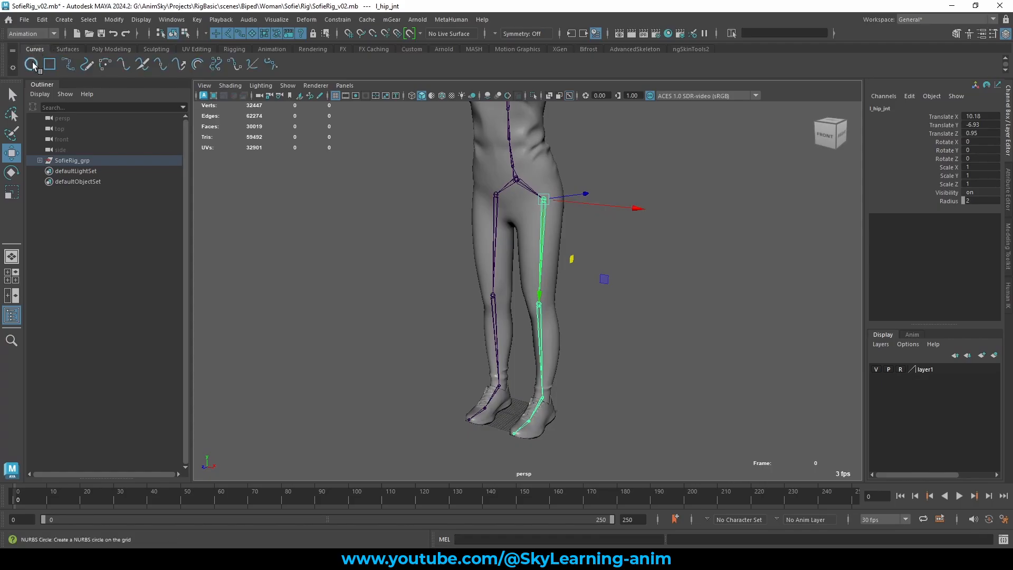
{"action": "left_click", "coordinate": [33, 62]}
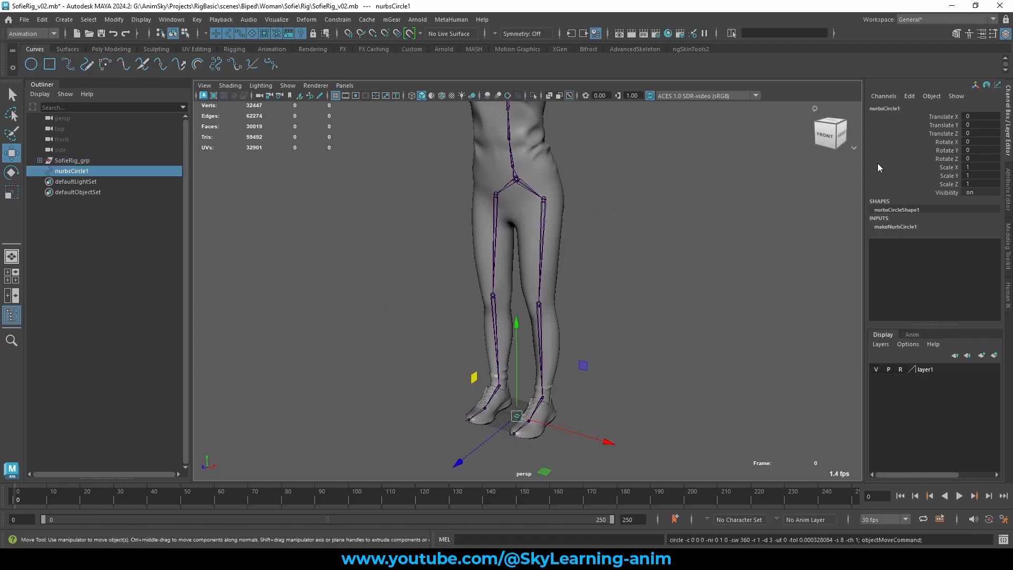
{"action": "left_click", "coordinate": [888, 227]}
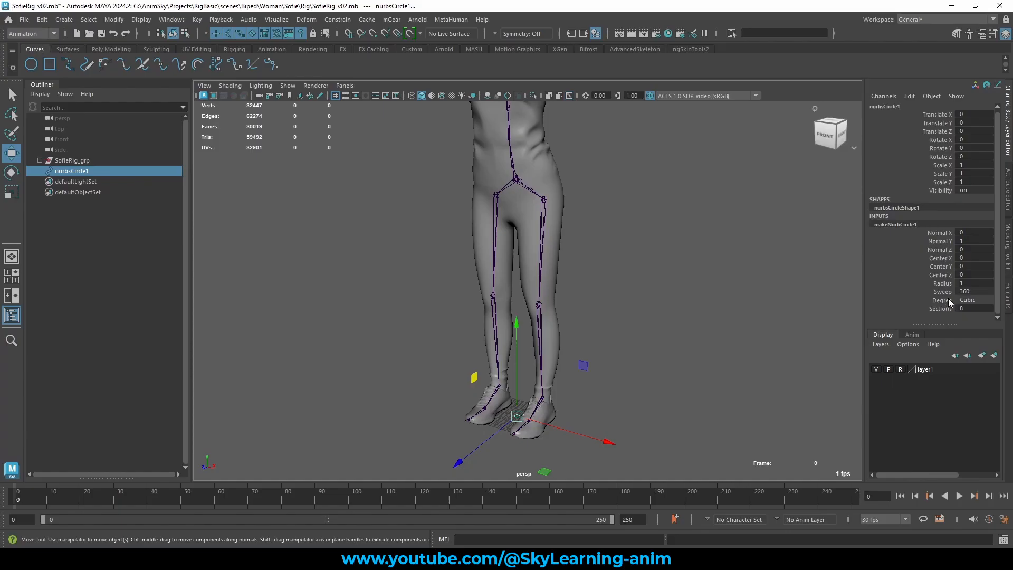
{"action": "left_click", "coordinate": [941, 283]}
{"action": "middle_click_drag", "start_coordinate": [759, 293], "coordinate": [896, 286]}
{"action": "left_click_drag", "start_coordinate": [627, 322], "coordinate": [632, 326], "text": "alt"}
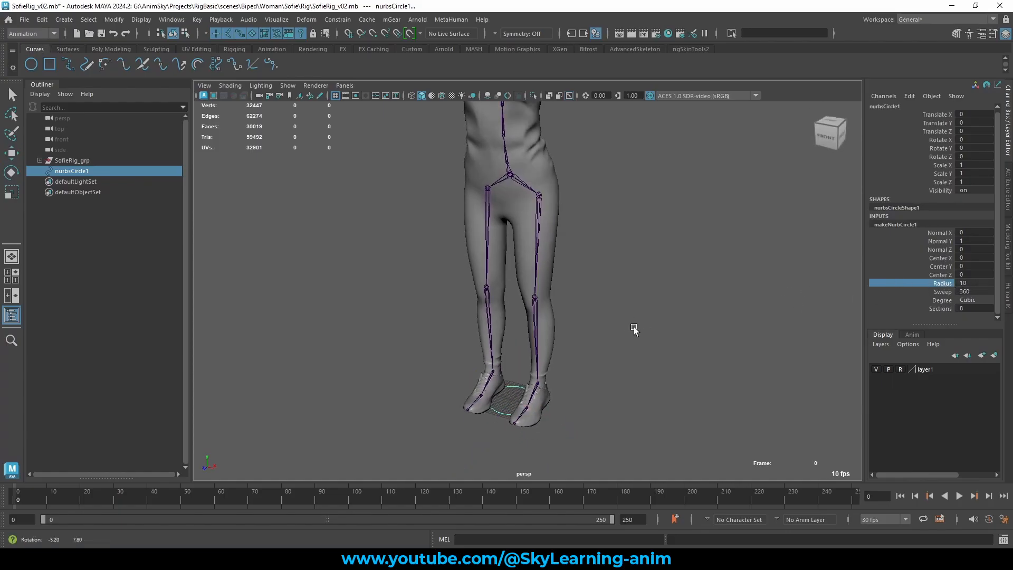
- Rename the new NURBS circle l_hipFK_ctrl, using the left clavicle control's name as the template
{"action": "left_click", "coordinate": [70, 170]}
{"action": "key", "text": "w"}
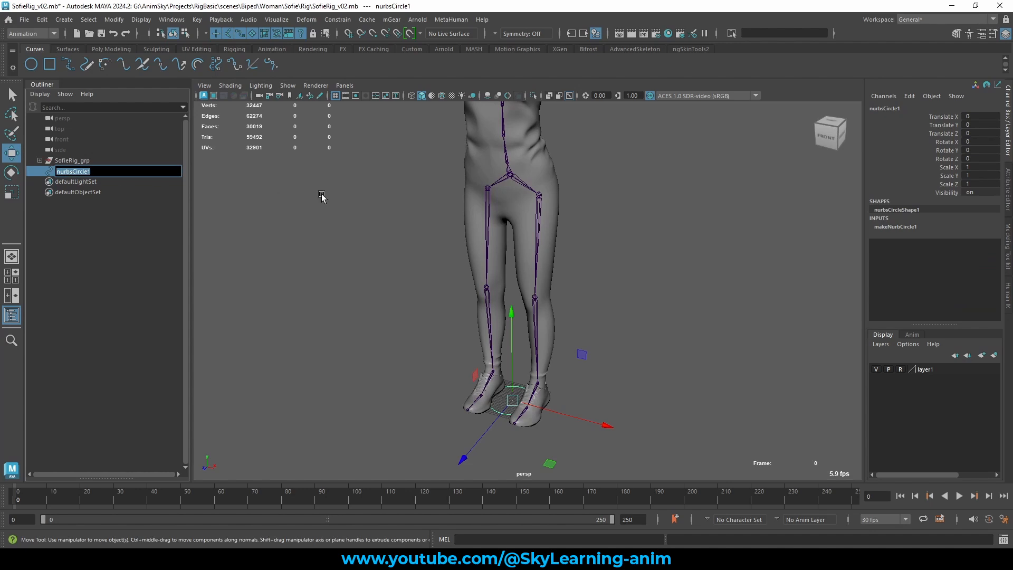
{"action": "scroll", "coordinate": [525, 232], "scroll_direction": "down", "scroll_amount": 5}
{"action": "scroll", "coordinate": [525, 232], "scroll_direction": "up", "scroll_amount": 4}
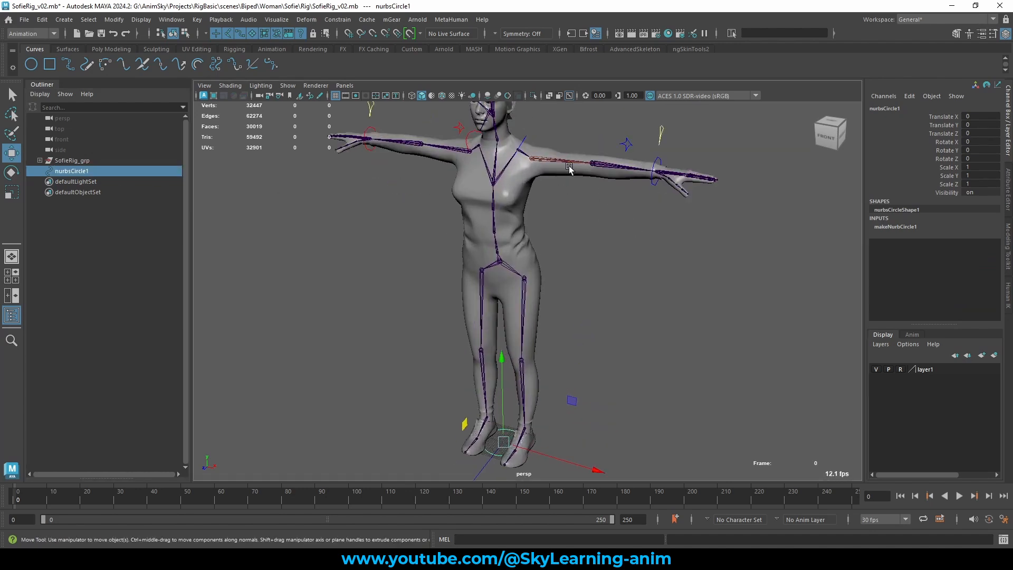
{"action": "left_click", "coordinate": [519, 145]}
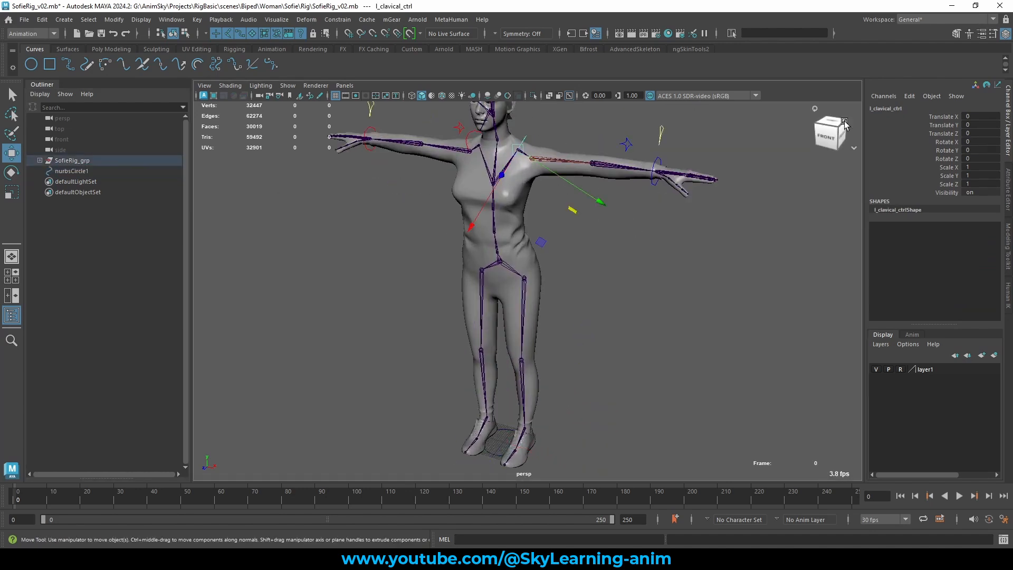
{"action": "left_click", "coordinate": [888, 109]}
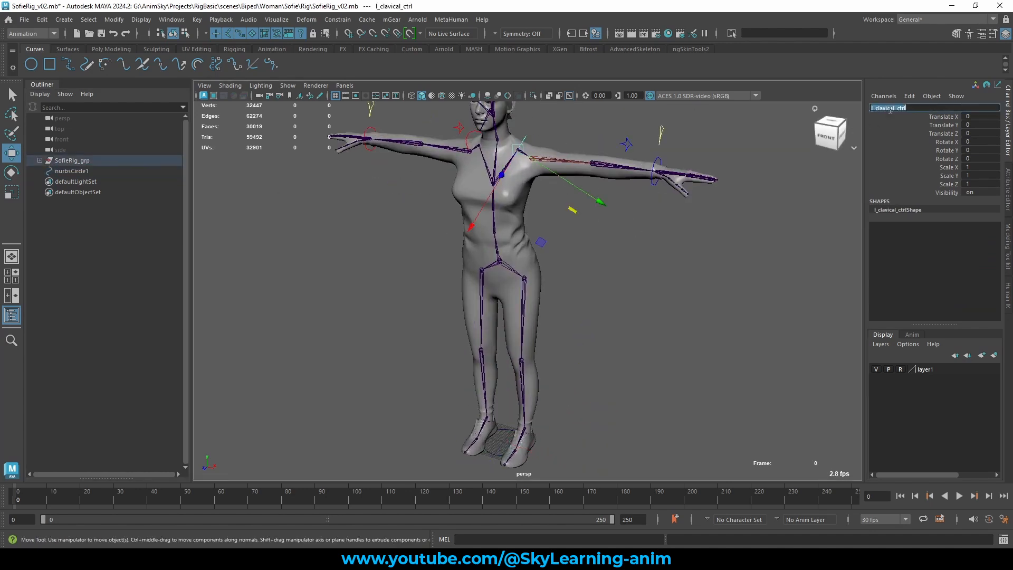
{"action": "double_click", "coordinate": [71, 170]}
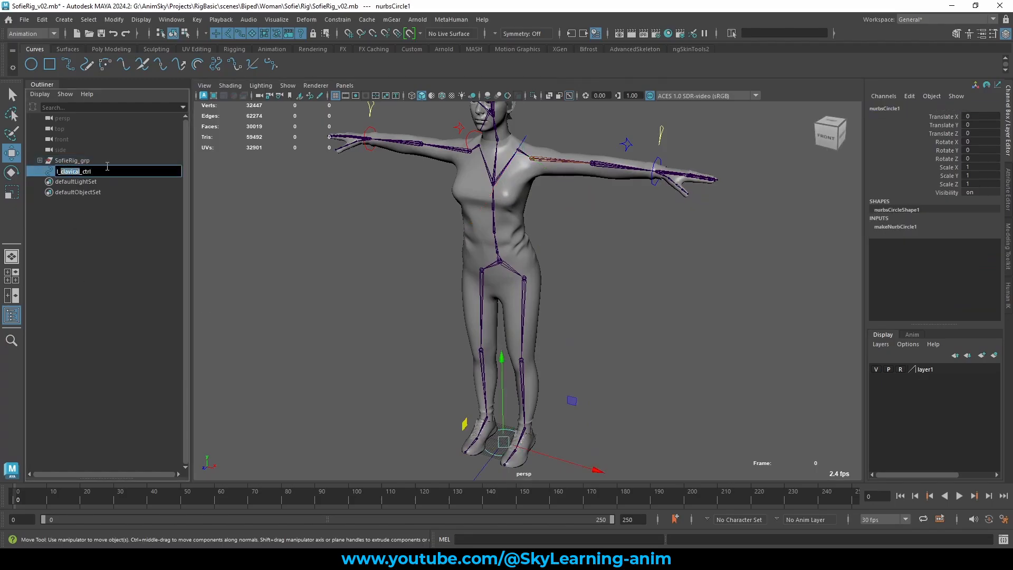
{"action": "type", "text": "hip"}
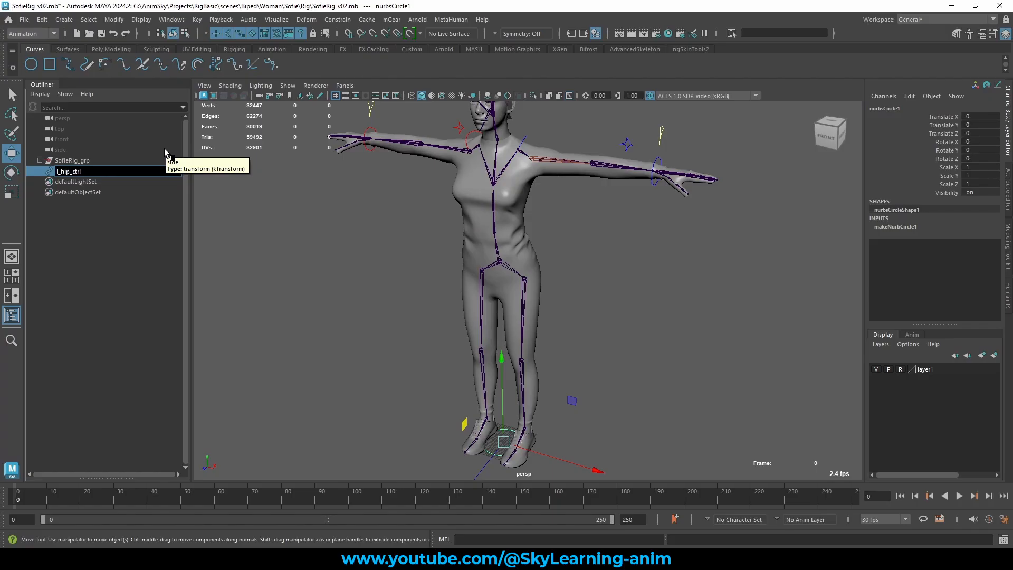
{"action": "type", "text": "FK"}
{"action": "key", "text": "Return"}
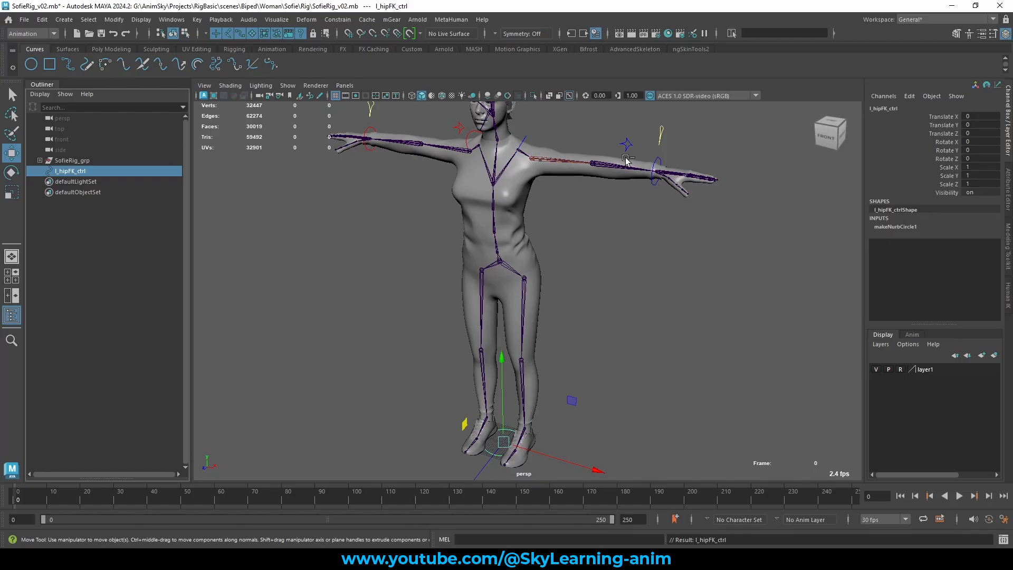
- Rename the hip circle l_hip_FK_ctrl, following the underscore-separated name of the left IK arm control
{"action": "left_click", "coordinate": [655, 161]}
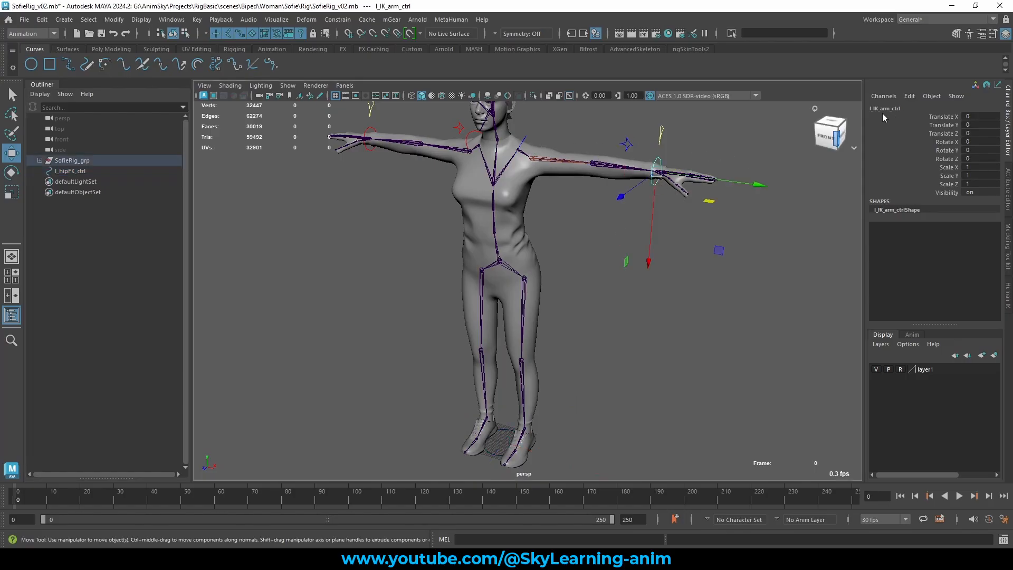
{"action": "left_click", "coordinate": [78, 172]}
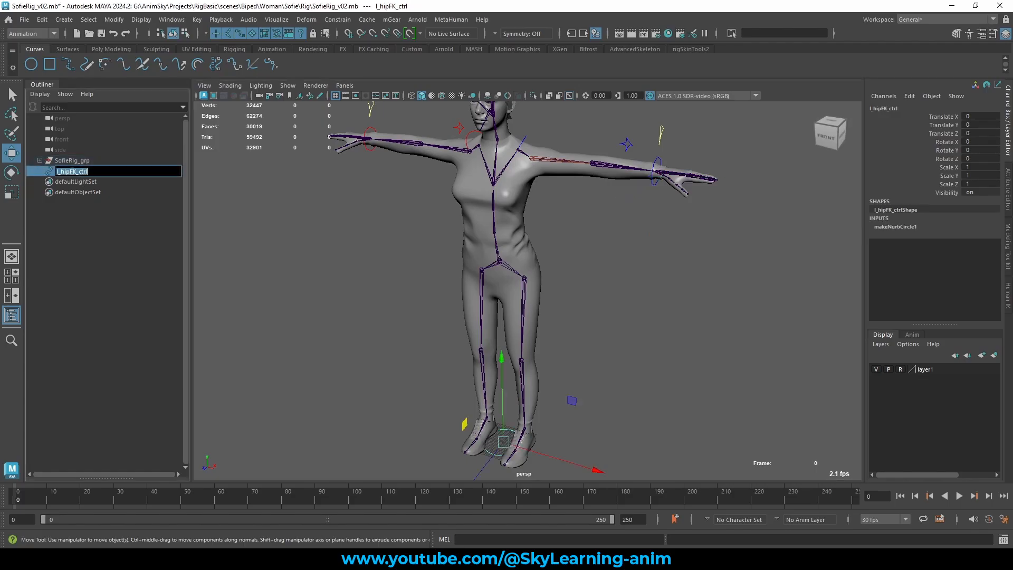
{"action": "double_click", "coordinate": [114, 171]}
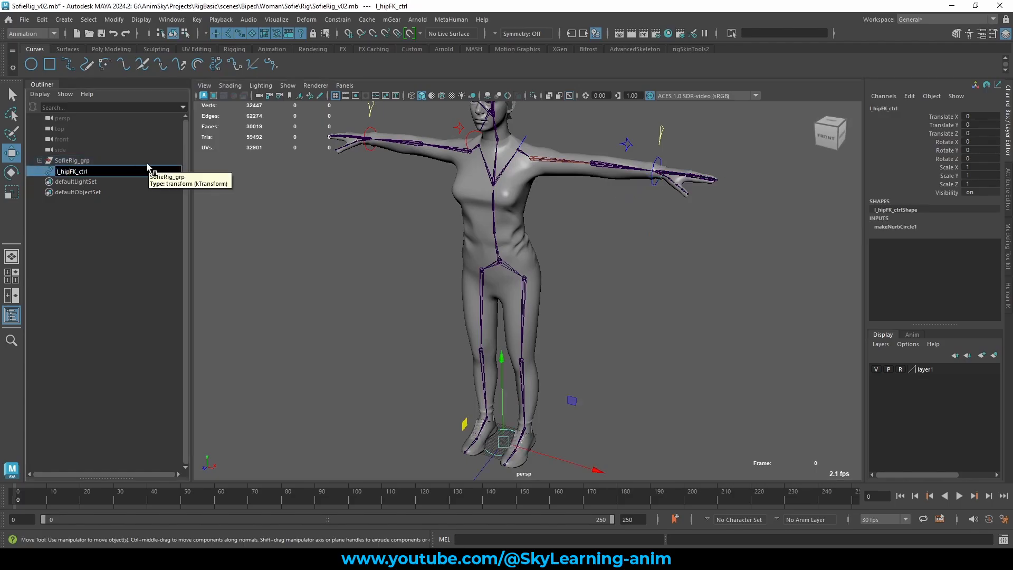
{"action": "type", "text": "_"}
{"action": "key", "text": "Return"}
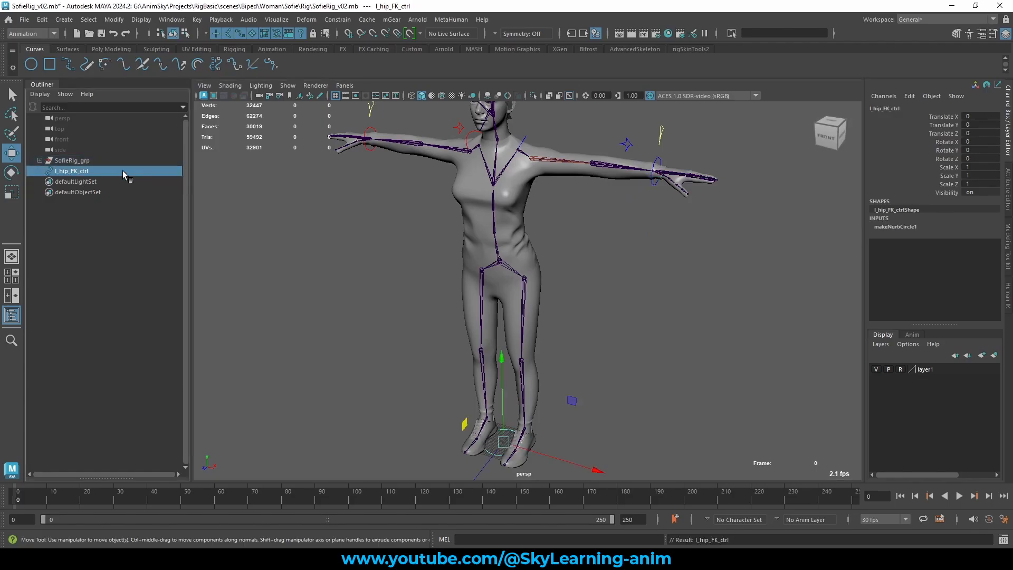
- Group the hip control under a new parent named l_hip_FK_ctrl_grp, reusing the control's copied name
{"action": "double_click", "coordinate": [123, 170]}
{"action": "key", "text": "ctrl+c"}
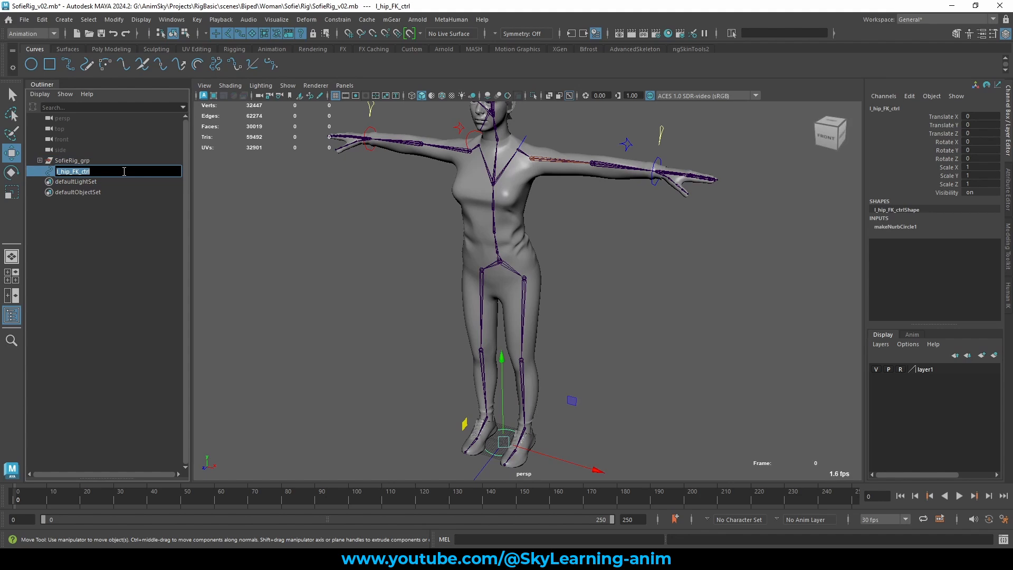
{"action": "key", "text": "Escape"}
{"action": "left_click", "coordinate": [123, 169]}
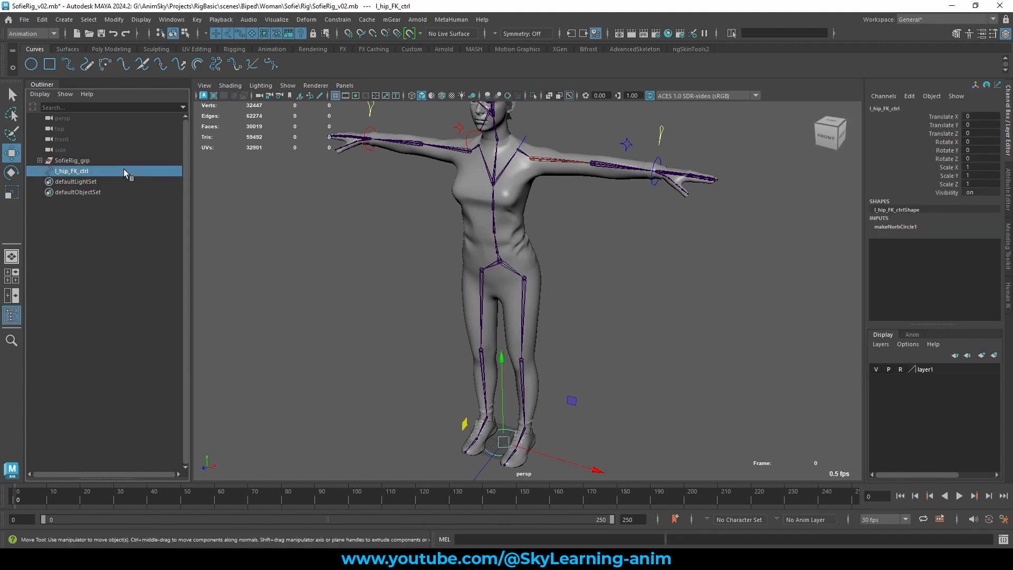
{"action": "key", "text": "ctrl+g"}
{"action": "double_click", "coordinate": [85, 172]}
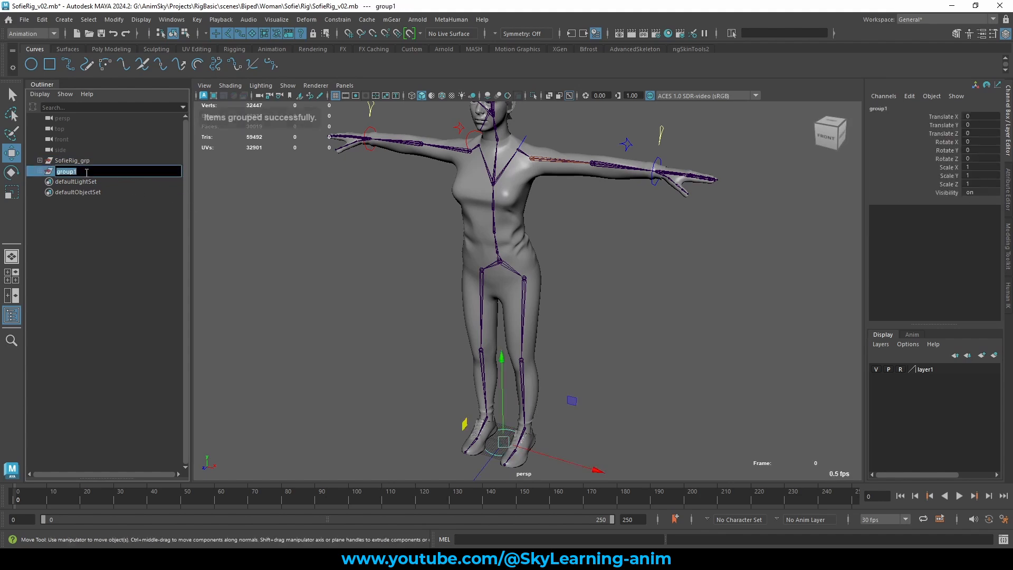
{"action": "key", "text": "ctrl+v"}
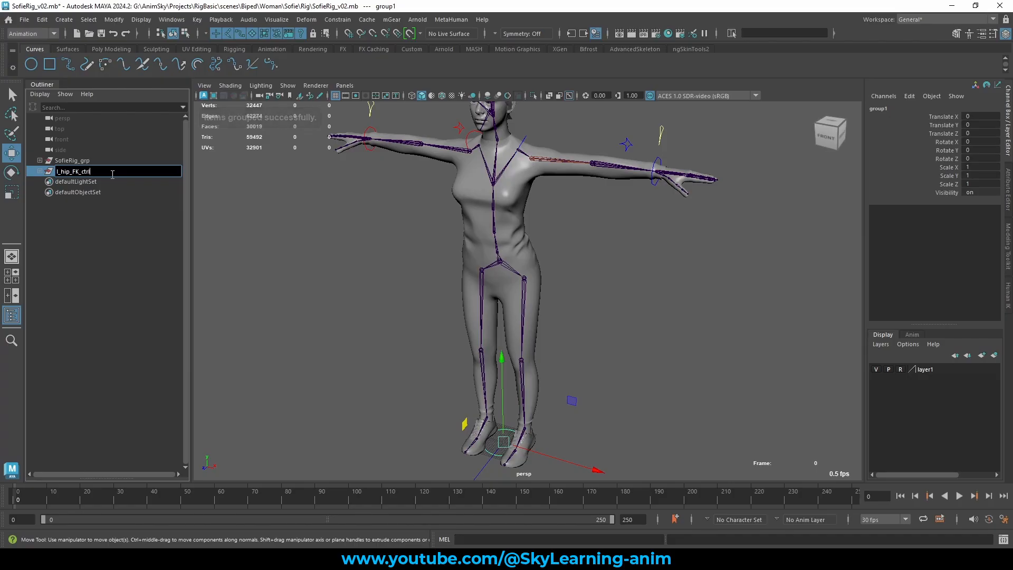
{"action": "type", "text": "_grp"}
{"action": "key", "text": "Return"}
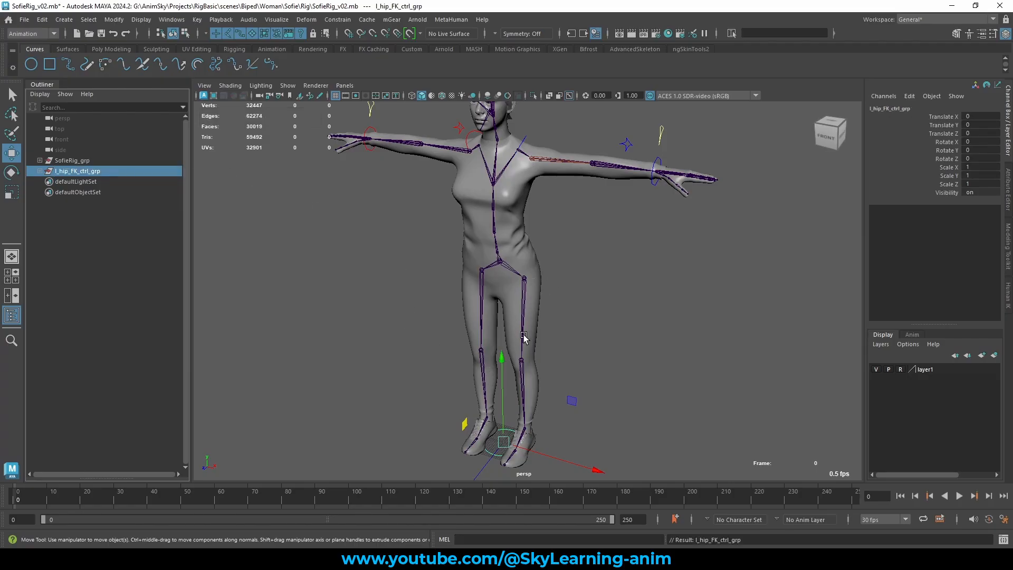
- Match the transforms of l_hip_FK_ctrl_grp to the left hip joint l_hip_jnt
{"action": "left_click", "coordinate": [82, 181]}
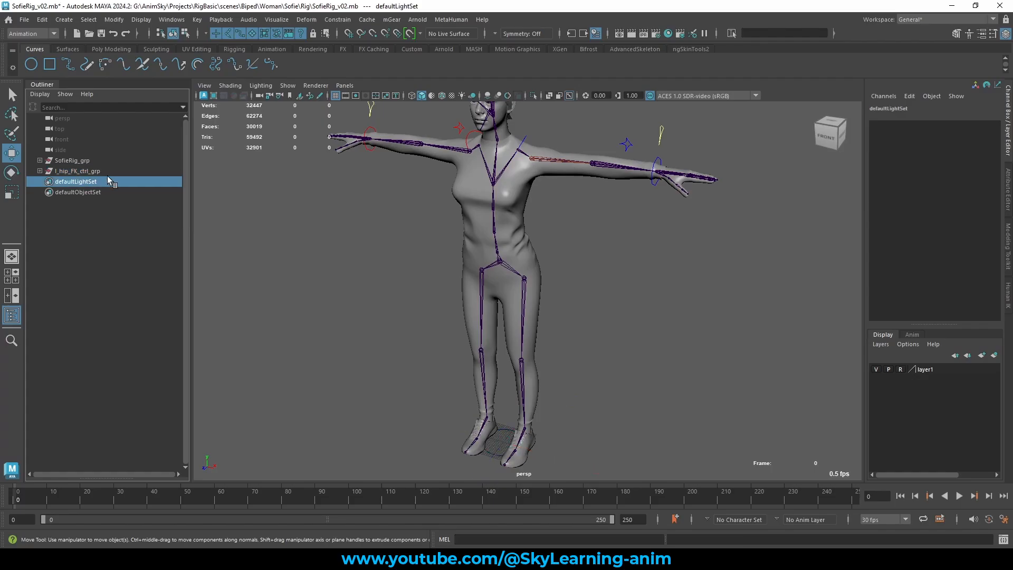
{"action": "left_click", "coordinate": [107, 172]}
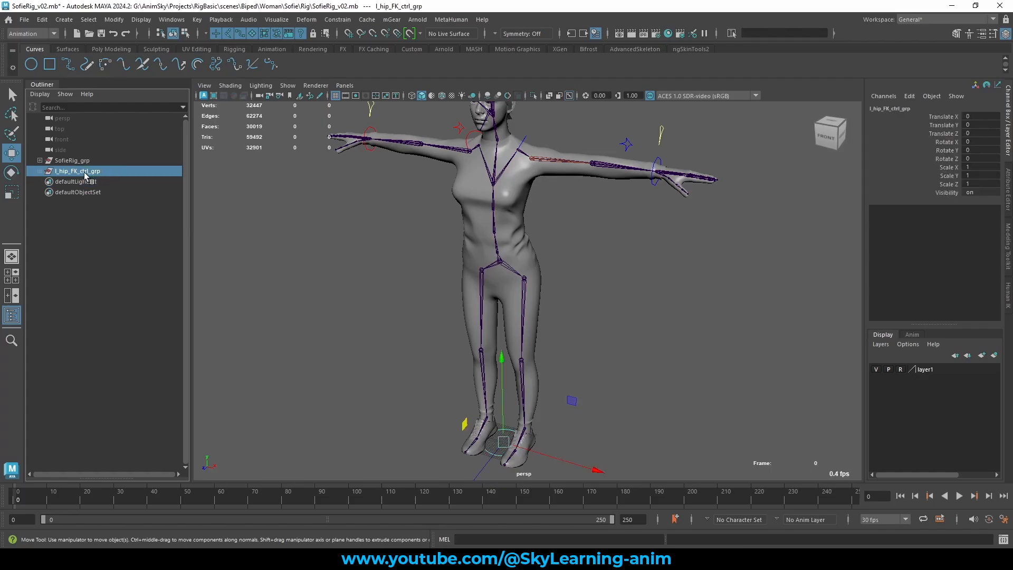
{"action": "left_click", "coordinate": [522, 290]}
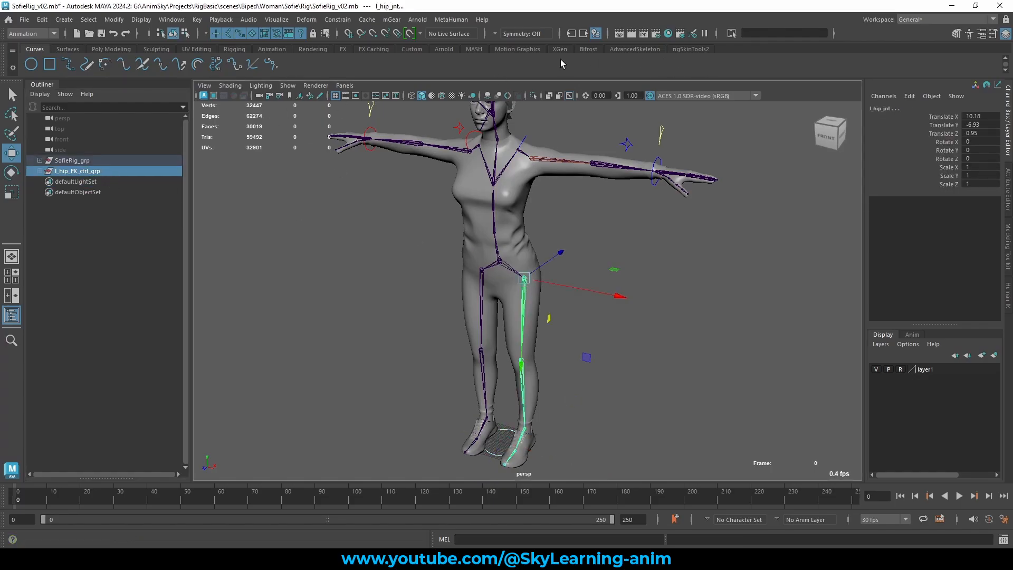
{"action": "left_click", "coordinate": [411, 49]}
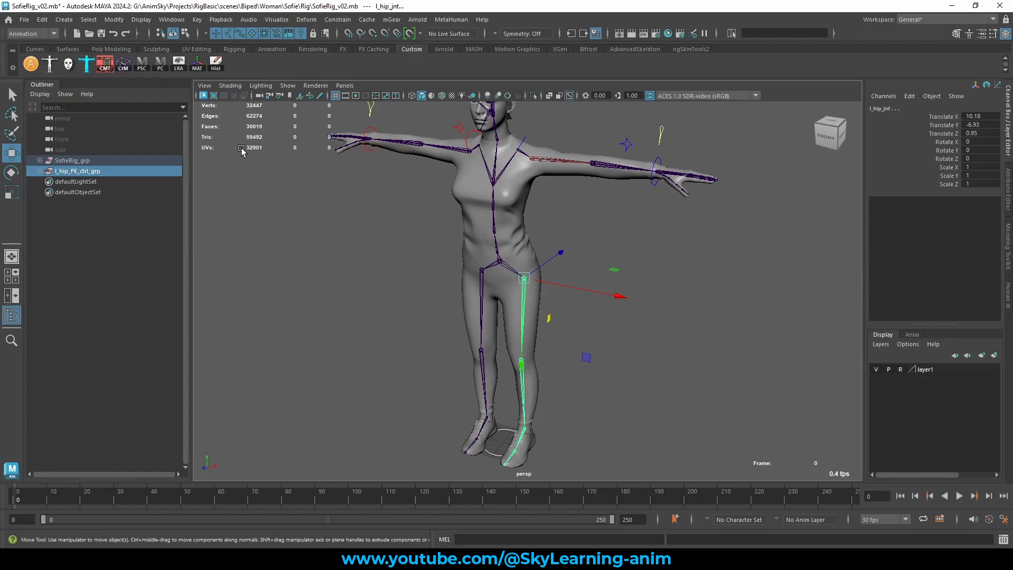
{"action": "left_click", "coordinate": [197, 64]}
- Inspect the transform values of the hip circle and of its parent group, along with their placement at the hip
{"action": "left_click_drag", "start_coordinate": [663, 324], "coordinate": [735, 334], "text": "alt"}
{"action": "scroll", "coordinate": [580, 288], "scroll_direction": "up", "scroll_amount": 3}
{"action": "left_click", "coordinate": [537, 279]}
{"action": "left_click", "coordinate": [549, 281]}
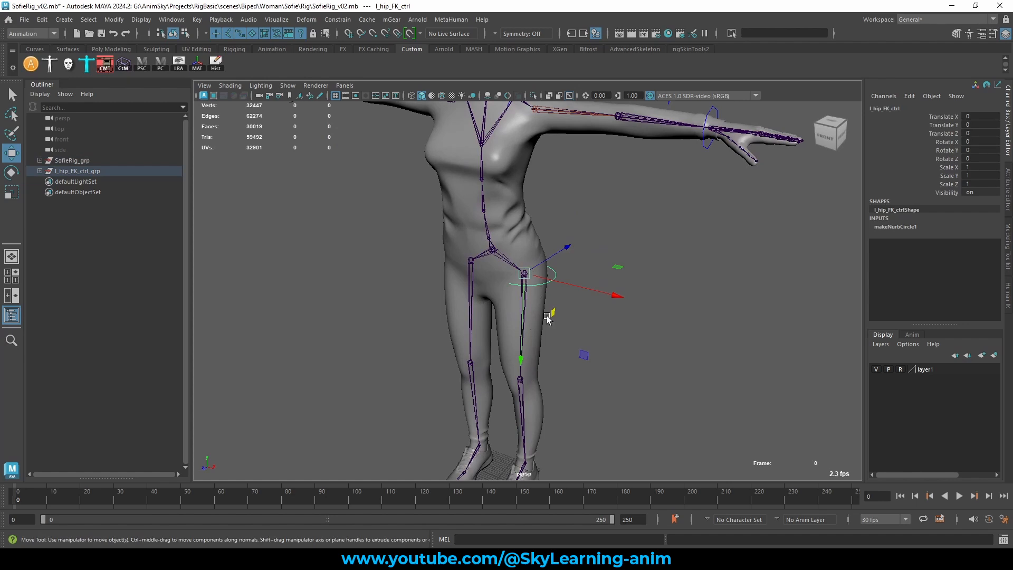
{"action": "left_click", "coordinate": [99, 172]}
{"action": "left_click_drag", "start_coordinate": [771, 349], "coordinate": [748, 330], "text": "alt"}
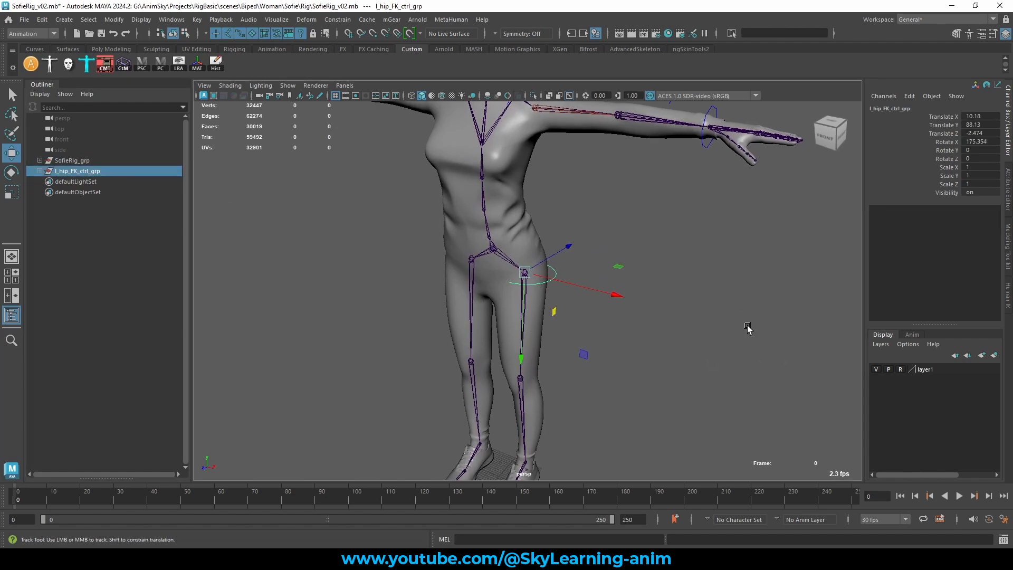
{"action": "middle_click_drag", "start_coordinate": [628, 364], "coordinate": [613, 297], "text": "alt"}
{"action": "left_click_drag", "start_coordinate": [607, 296], "coordinate": [572, 299], "text": "alt"}
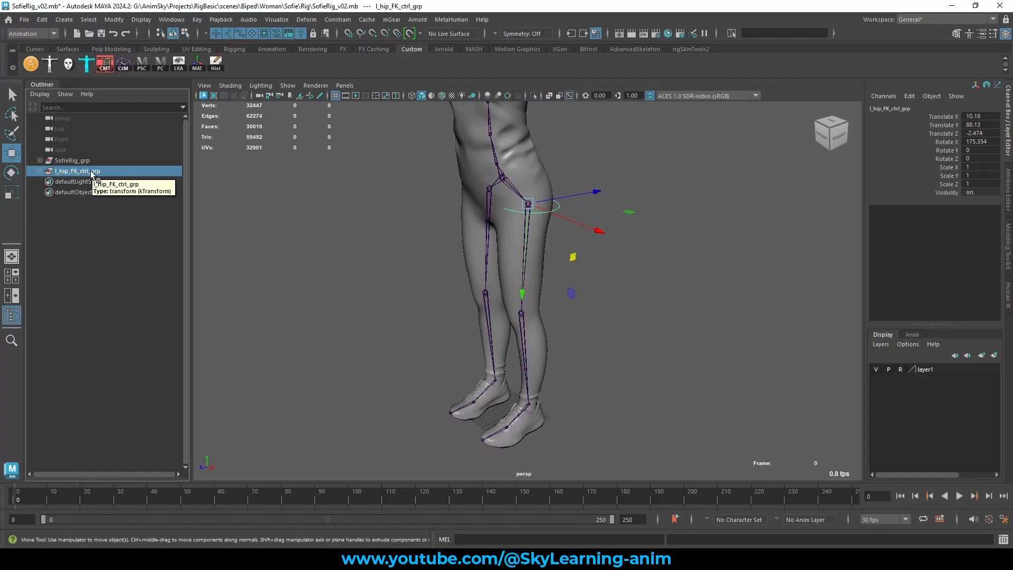
- Duplicate l_hip_FK_ctrl_grp twice and match the transforms of the copy l_hip_FK_ctrl_grp1 to the left knee joint
{"action": "key", "text": "ctrl+d"}
{"action": "key", "text": "ctrl+d"}
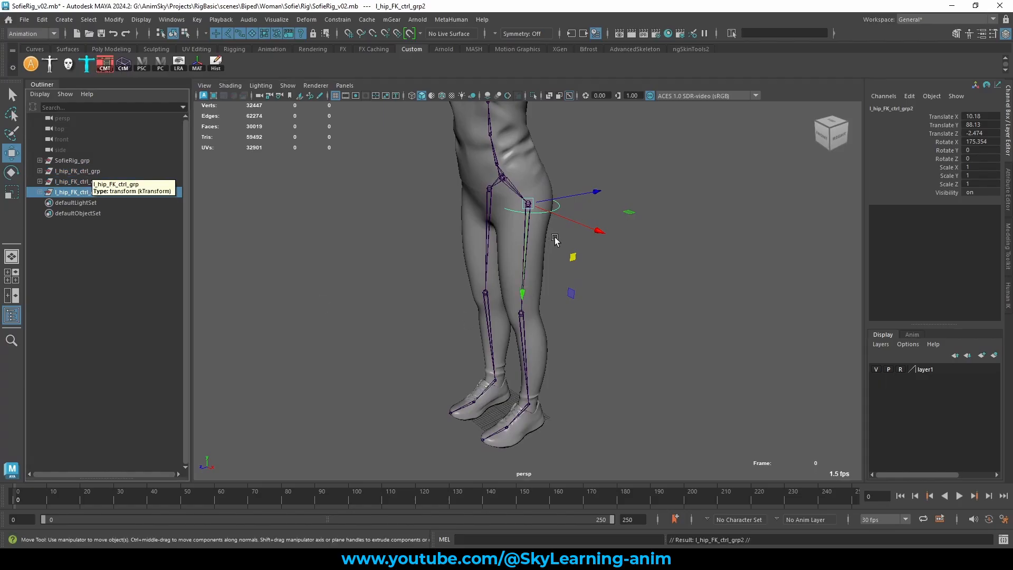
{"action": "left_click", "coordinate": [86, 182]}
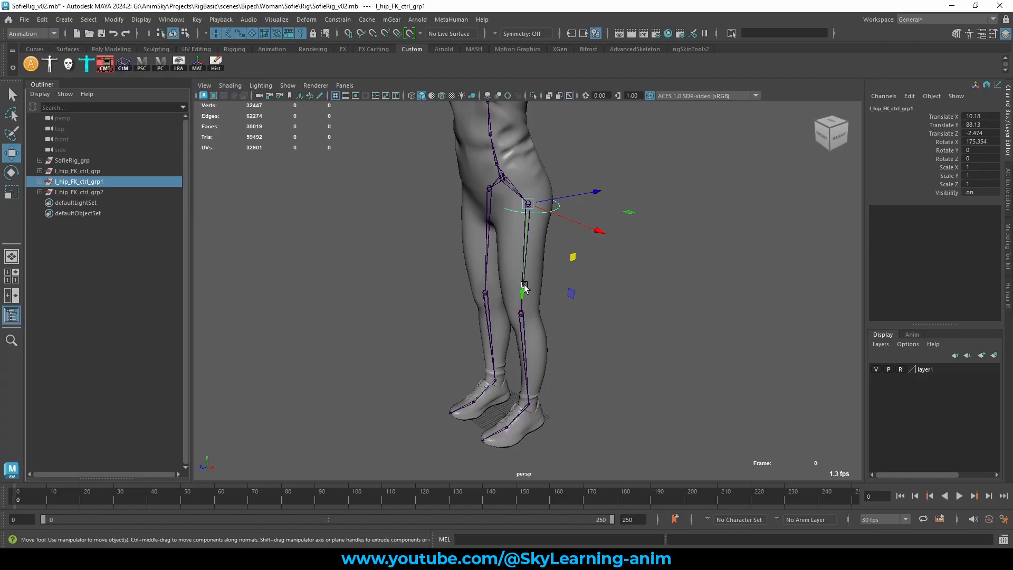
{"action": "left_click", "coordinate": [527, 323], "text": "shift"}
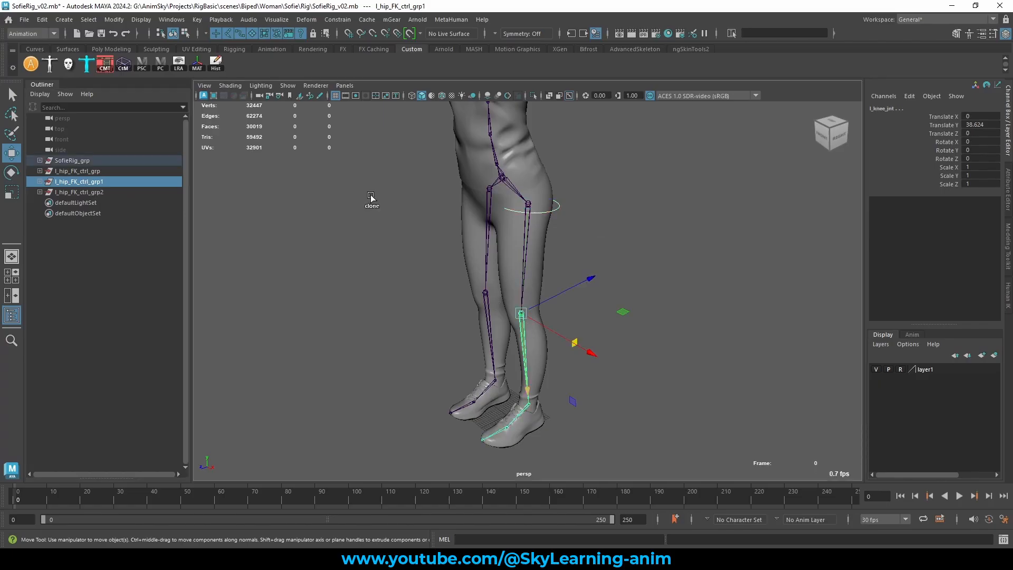
{"action": "left_click", "coordinate": [197, 66]}
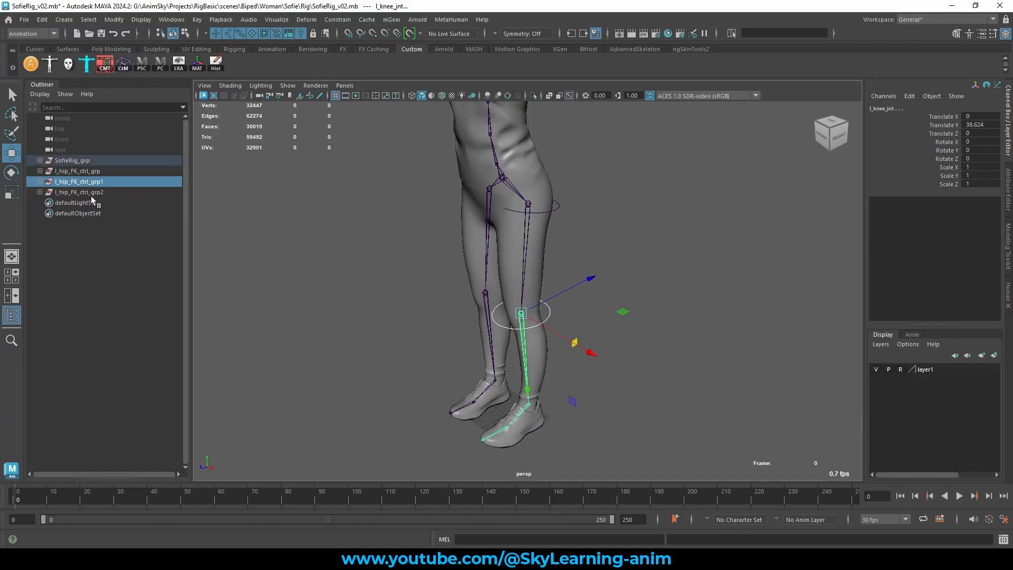
{"action": "left_click", "coordinate": [529, 409]}
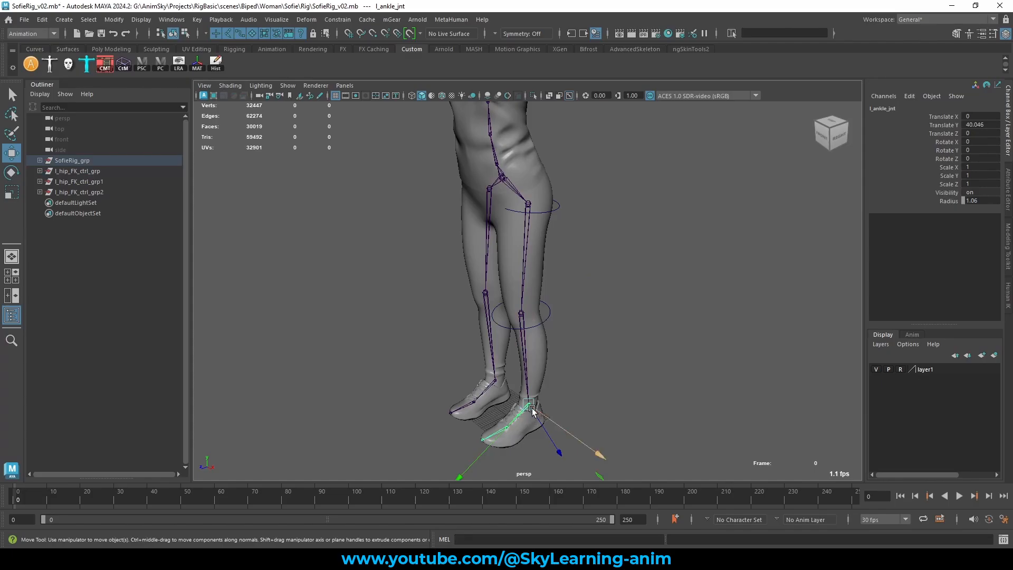
{"action": "left_click", "coordinate": [90, 192]}
{"action": "key", "text": "ctrl+z"}
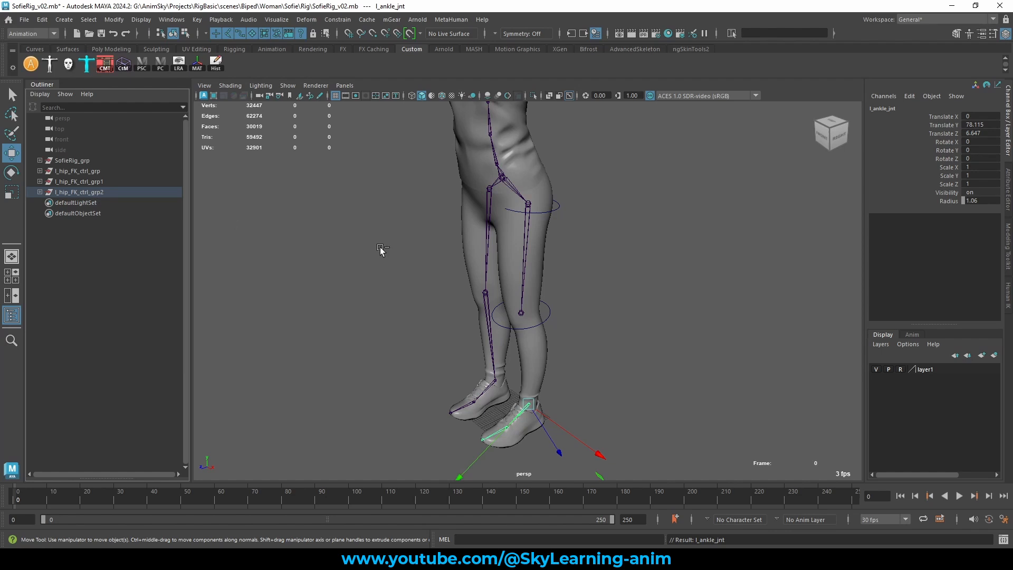
{"action": "key", "text": "ctrl+z"}
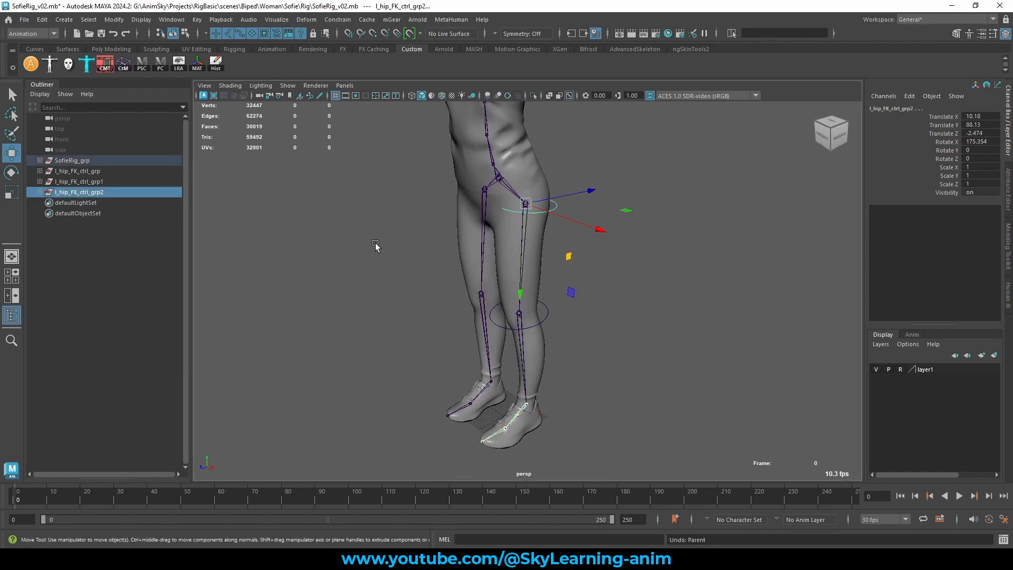
{"action": "key", "text": "ctrl+z"}
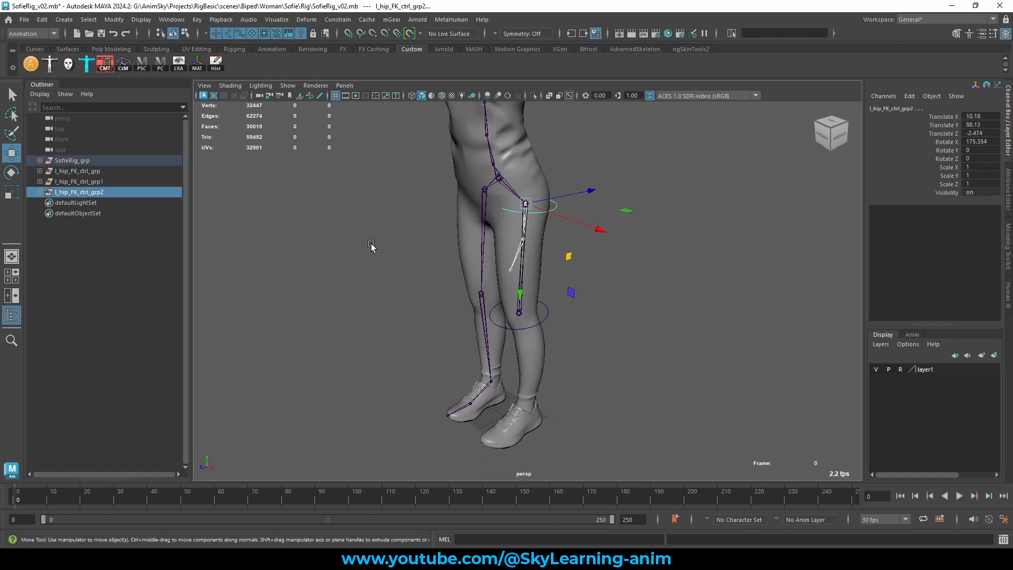
{"action": "key", "text": "ctrl+z"}
{"action": "key", "text": "ctrl+z"}
- Match the transforms of l_hip_FK_ctrl_grp2 to the left ankle joint l_ankle_jnt
{"action": "left_click", "coordinate": [79, 192]}
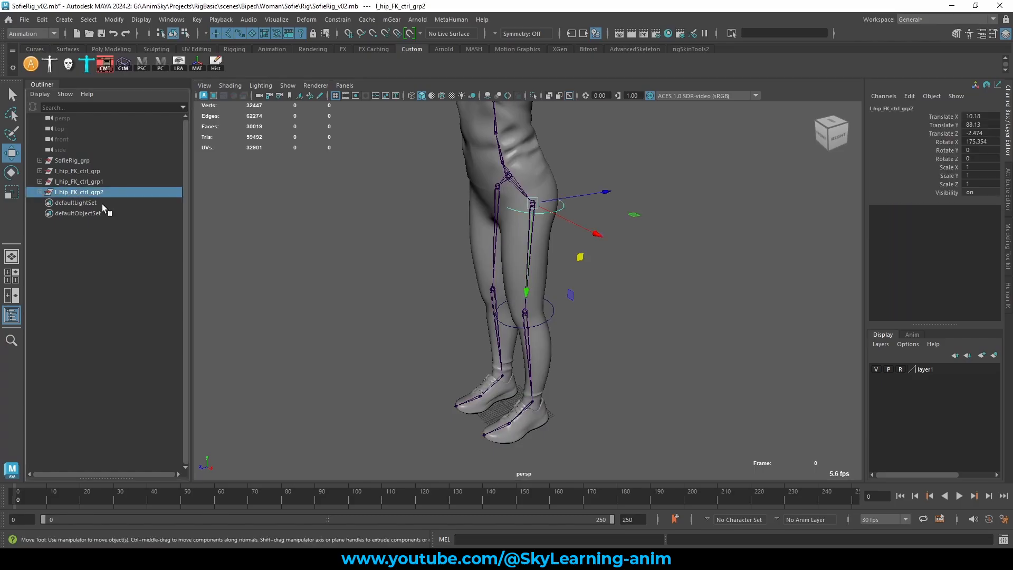
{"action": "left_click", "coordinate": [529, 407]}
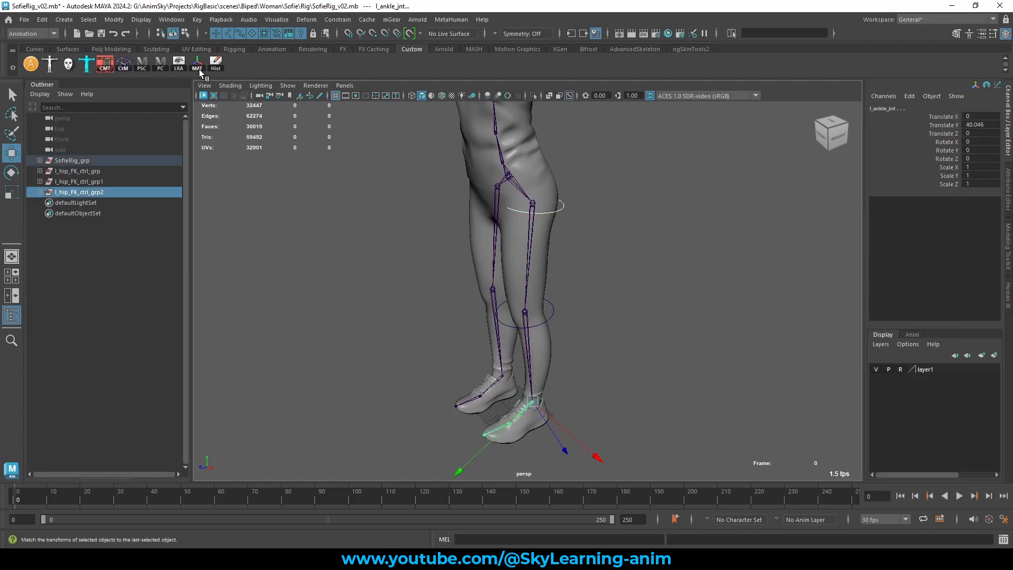
{"action": "left_click_drag", "start_coordinate": [623, 386], "coordinate": [531, 334], "text": "alt"}
{"action": "right_click_drag", "start_coordinate": [532, 333], "coordinate": [666, 378], "text": "alt"}
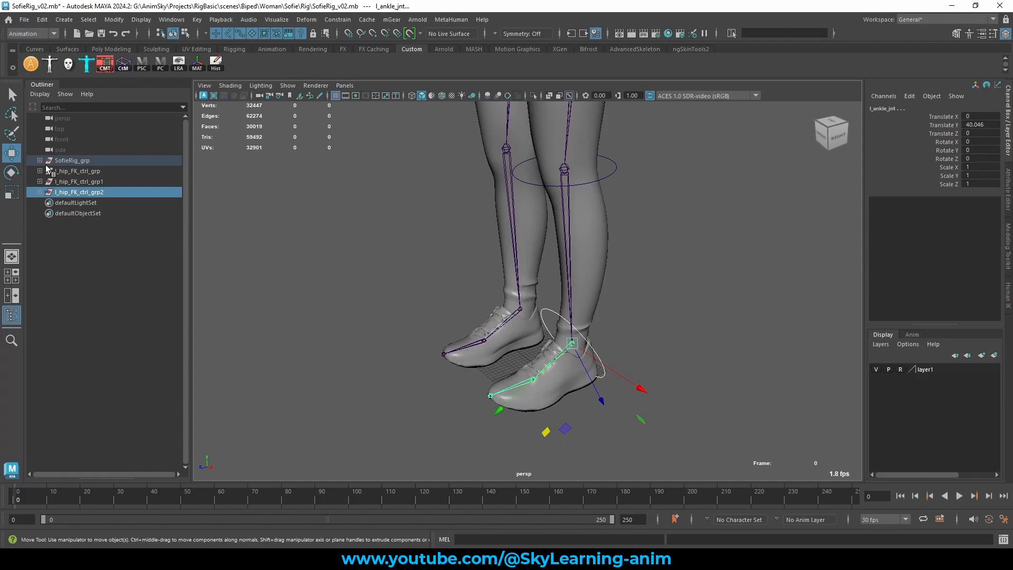
- Duplicate l_hip_FK_ctrl_grp2 twice and match the transforms of the copy l_hip_FK_ctrl_grp3 to the left ball joint l_ball_jnt
{"action": "left_click", "coordinate": [80, 192]}
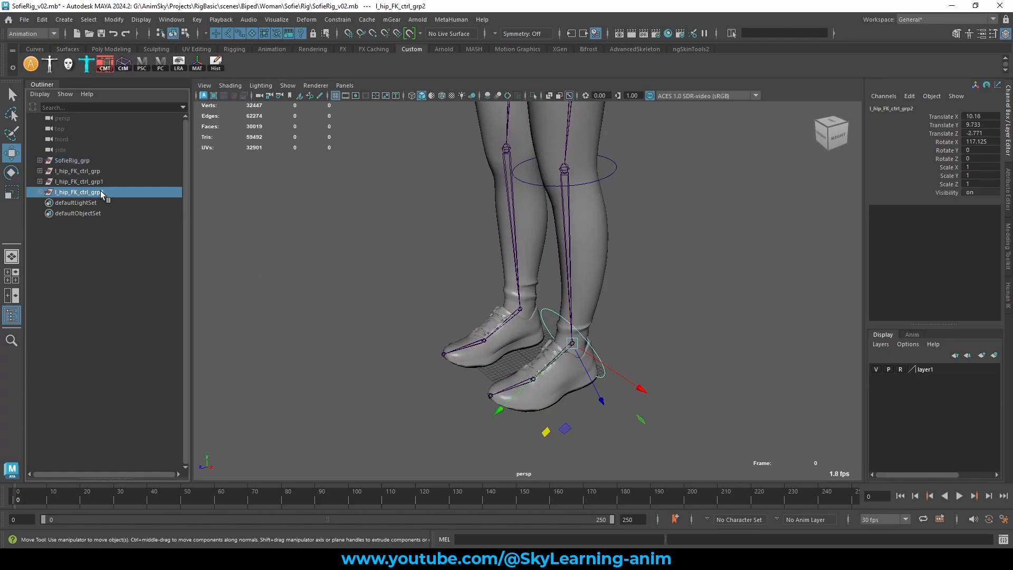
{"action": "key", "text": "ctrl+d"}
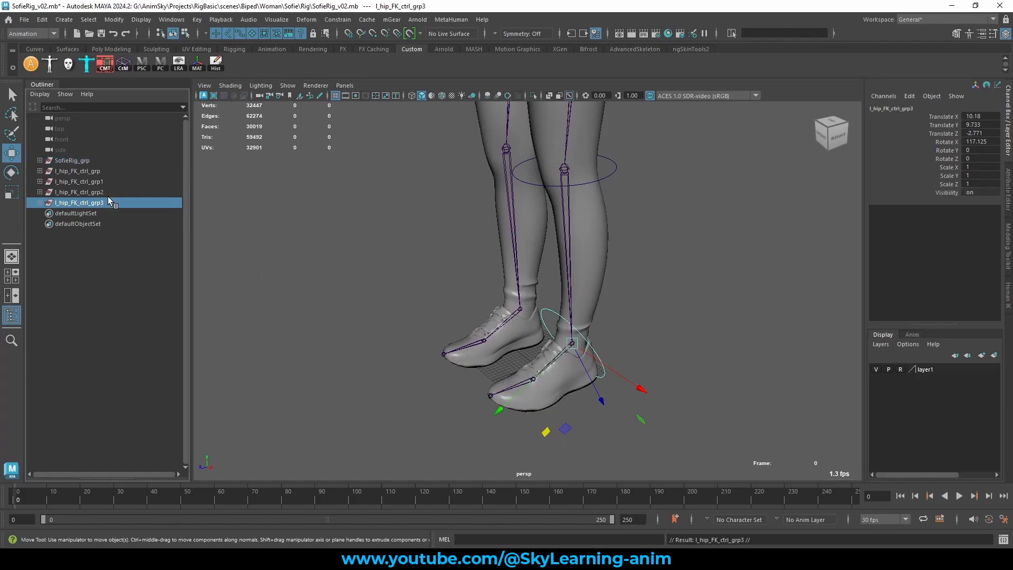
{"action": "key", "text": "ctrl+d"}
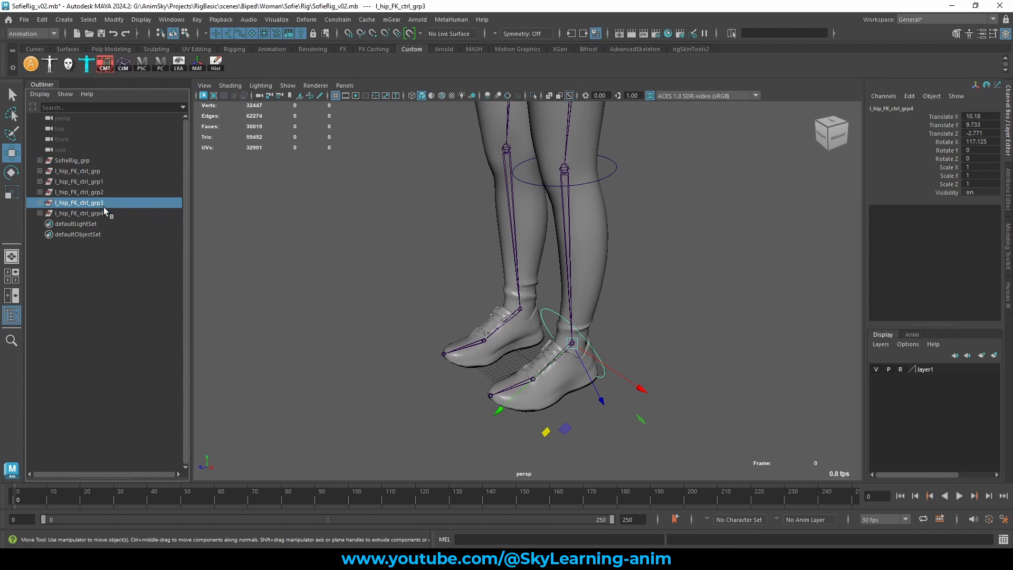
{"action": "left_click", "coordinate": [454, 356]}
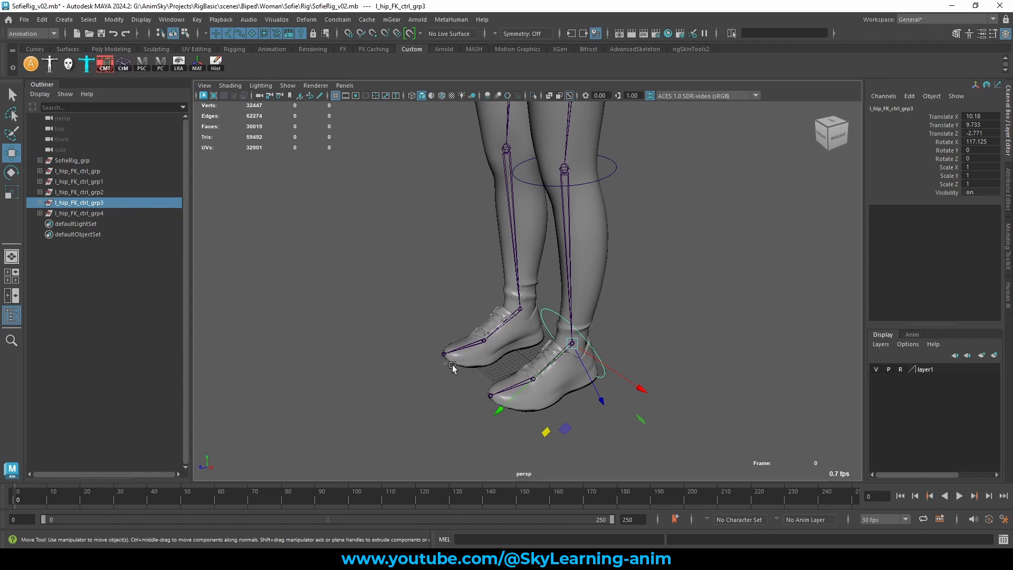
{"action": "left_click", "coordinate": [533, 383]}
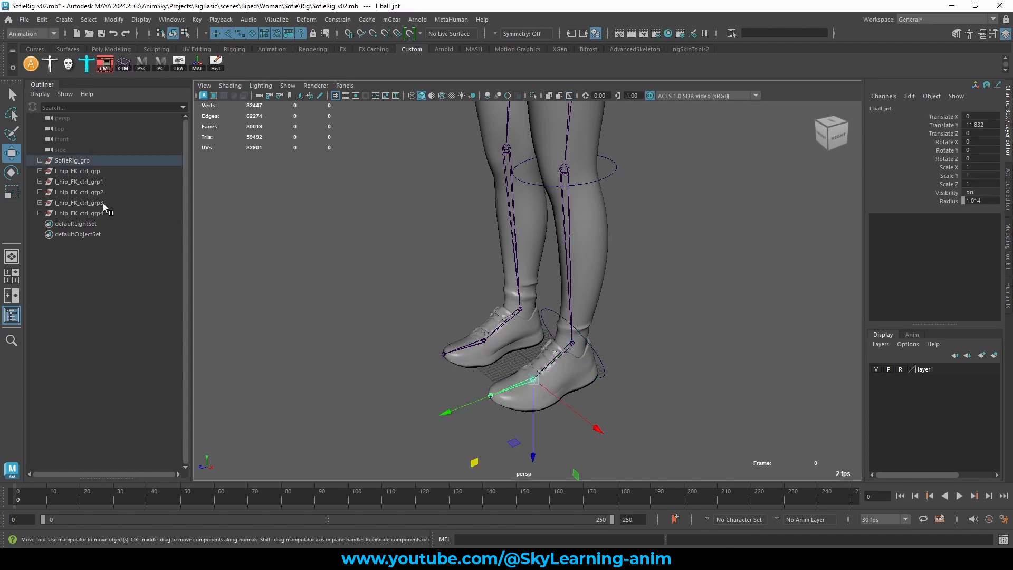
{"action": "left_click", "coordinate": [103, 203]}
{"action": "left_click", "coordinate": [508, 389], "text": "shift"}
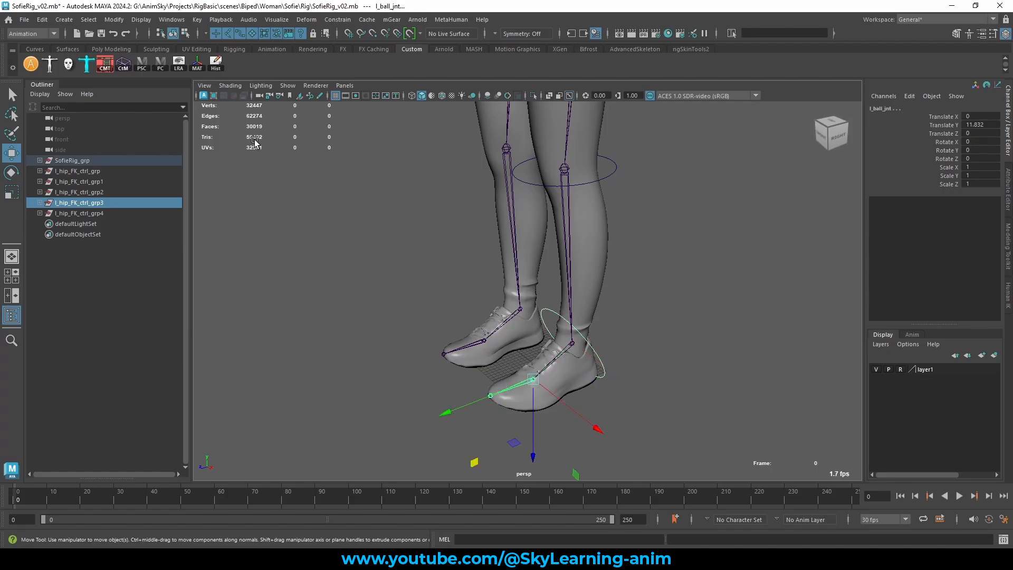
{"action": "left_click", "coordinate": [196, 65]}
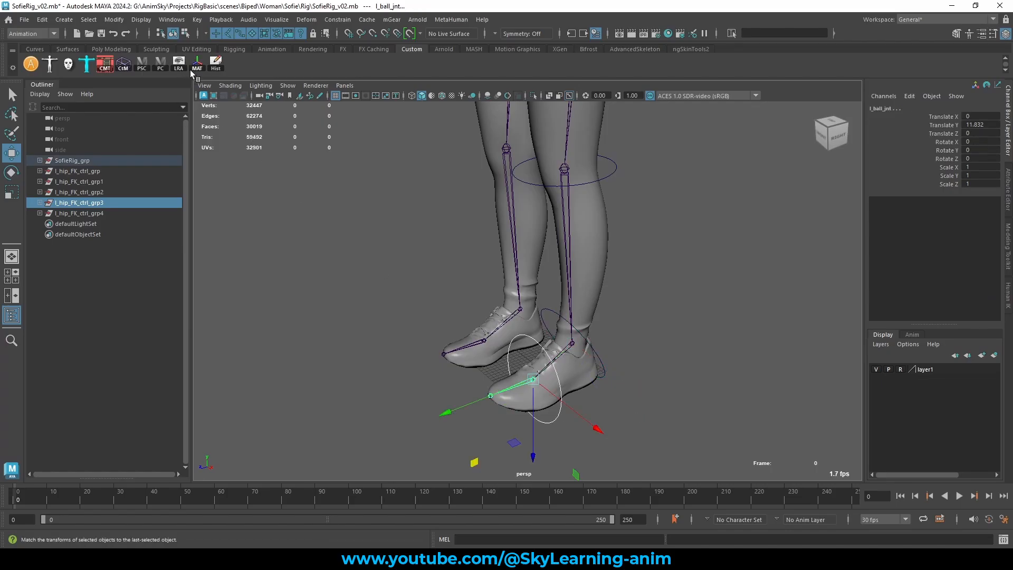
{"action": "scroll", "coordinate": [725, 255], "scroll_direction": "down", "scroll_amount": 3}
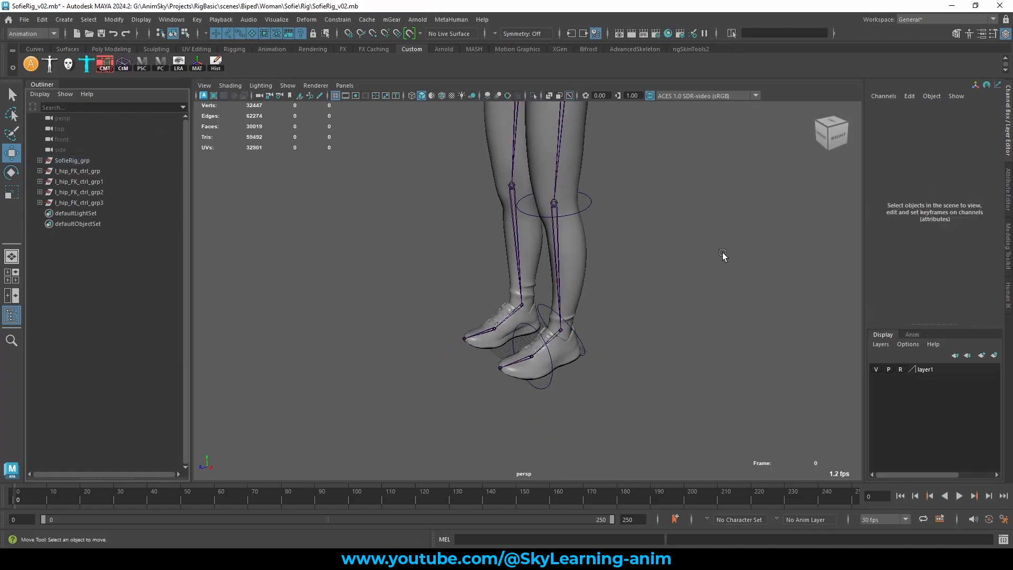
- Rename the control circle at the left knee, inside l_hip_FK_ctrl_grp1, to l_knee_FK_ctrl and copy the new name
{"action": "middle_click_drag", "start_coordinate": [705, 257], "coordinate": [688, 346], "text": "alt"}
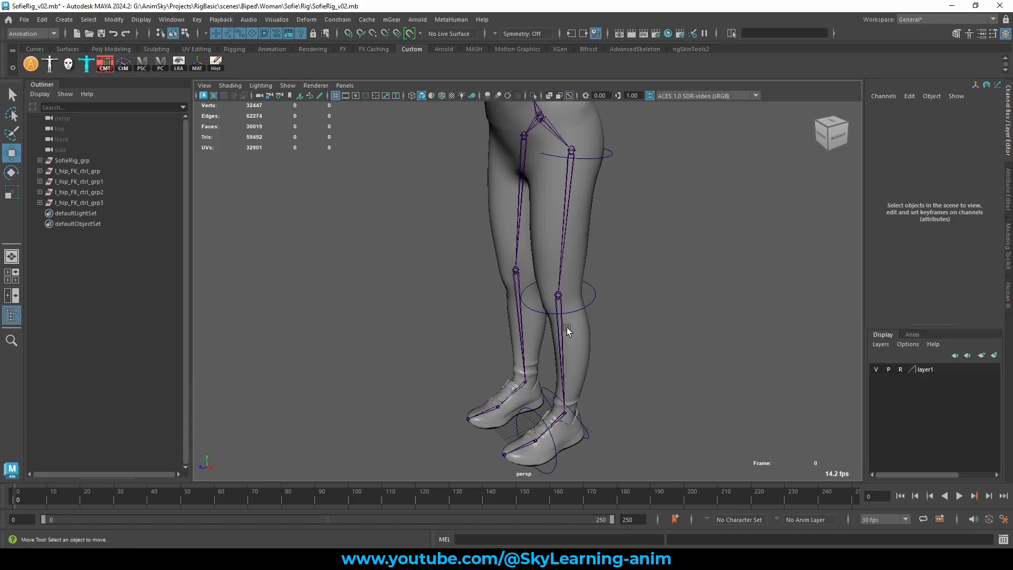
{"action": "left_click", "coordinate": [594, 298]}
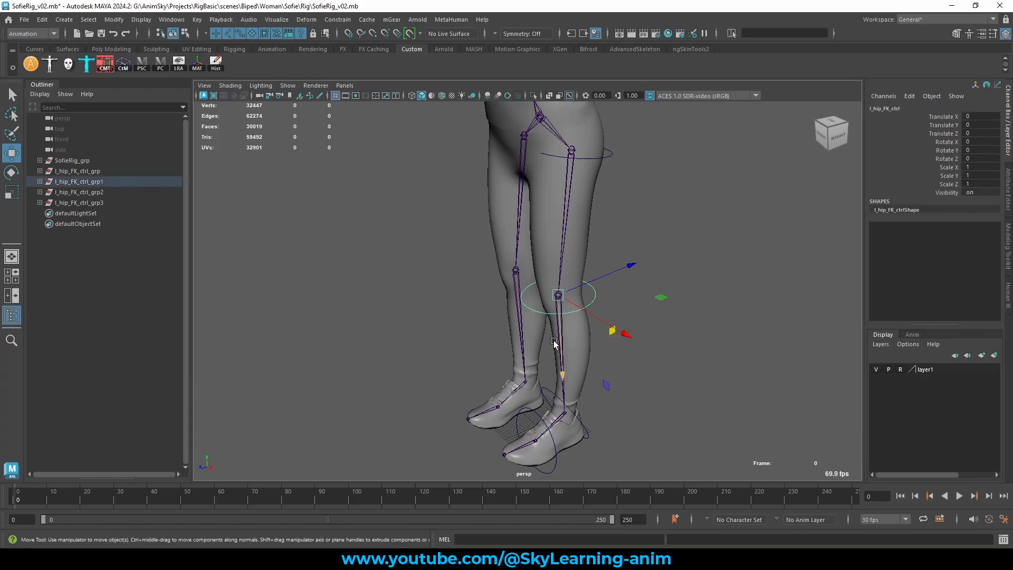
{"action": "left_click", "coordinate": [606, 154]}
{"action": "left_click", "coordinate": [609, 153]}
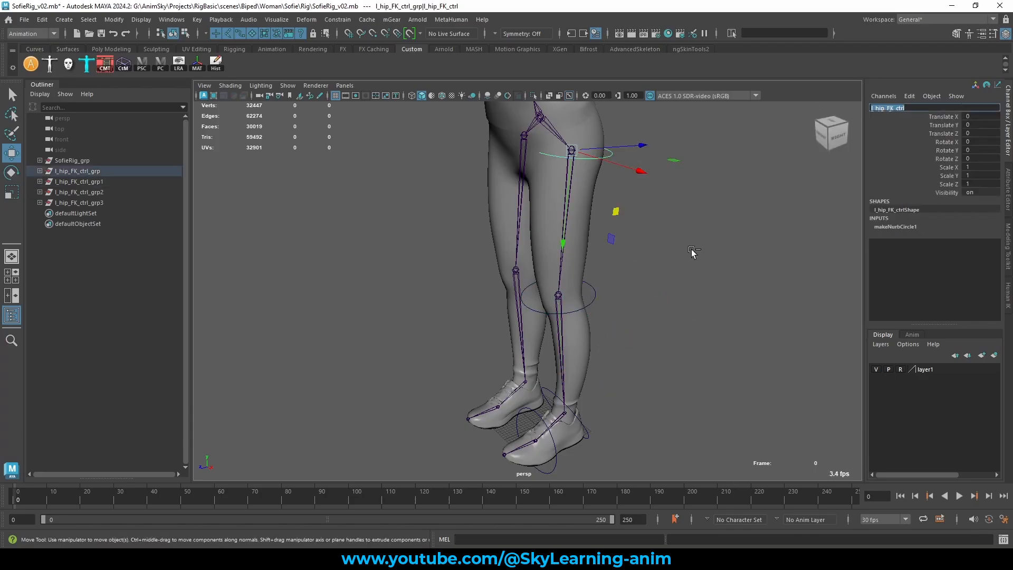
{"action": "left_click", "coordinate": [684, 291]}
{"action": "left_click", "coordinate": [596, 298]}
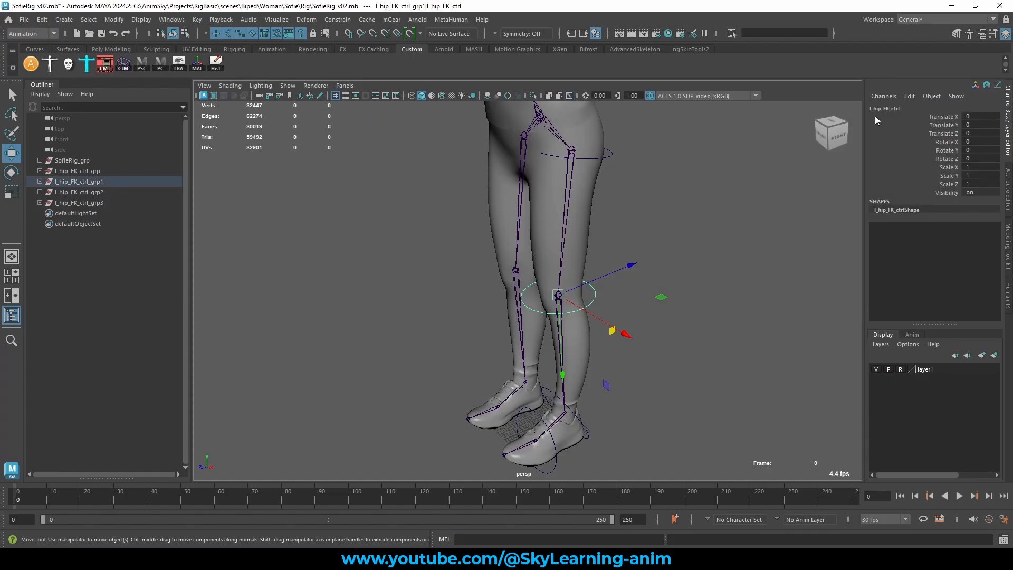
{"action": "left_click", "coordinate": [880, 108]}
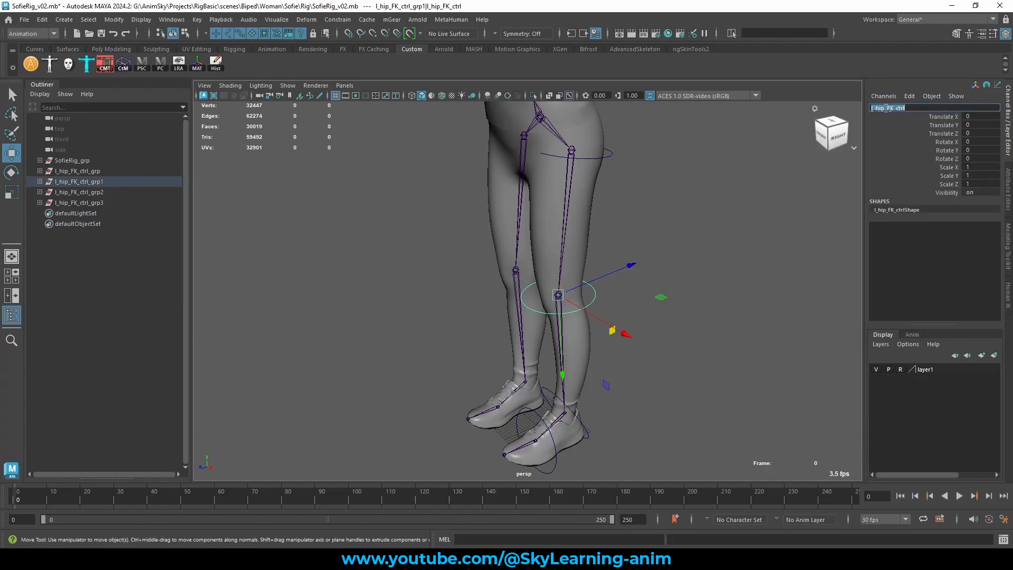
{"action": "double_click", "coordinate": [881, 108]}
{"action": "key", "text": "BackSpace"}
{"action": "key", "text": "Return"}
{"action": "key", "text": "ctrl+c"}
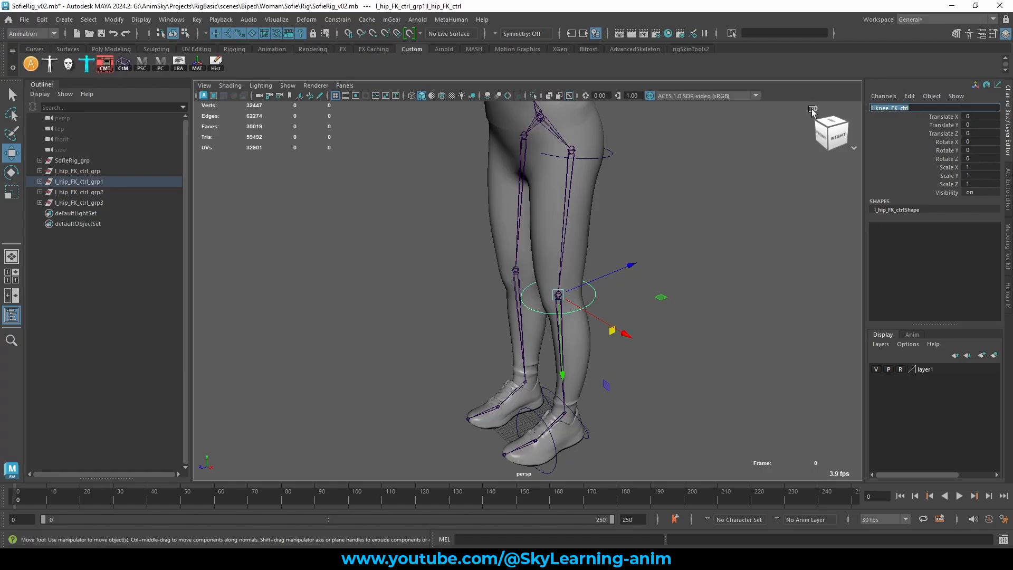
- Rename the knee control's parent group l_hip_FK_ctrl_grp1 to l_knee_FK_ctrl_grp
{"action": "double_click", "coordinate": [111, 182]}
{"action": "key", "text": "ctrl+v"}
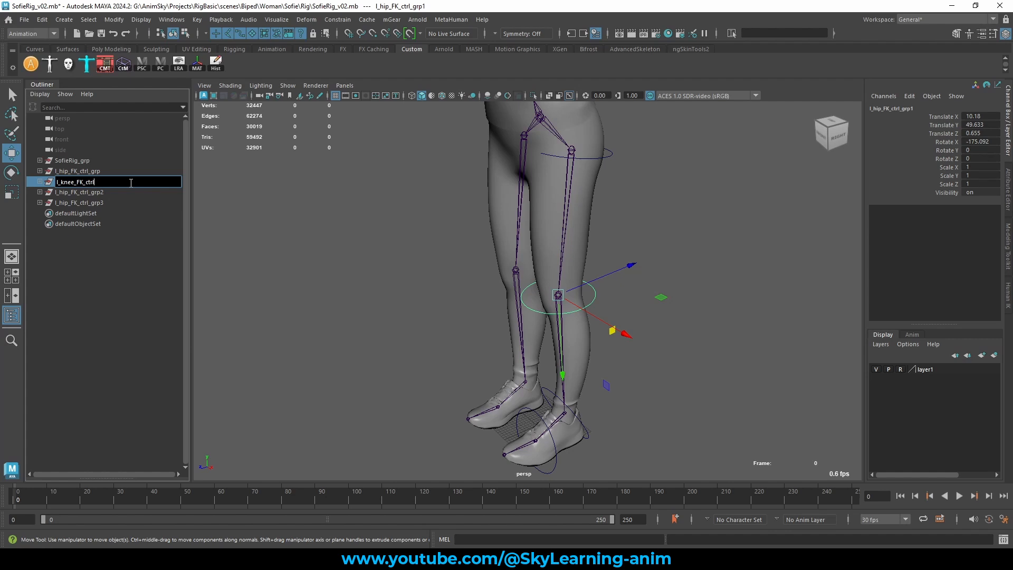
{"action": "type", "text": "_grp"}
{"action": "key", "text": "Return"}
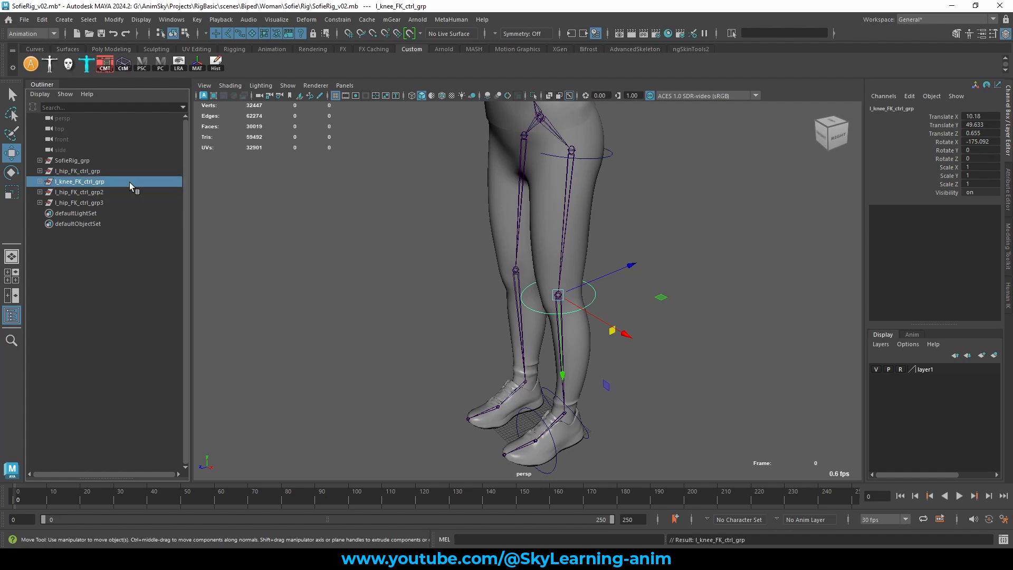
- Rename the control inside l_hip_FK_ctrl_grp2 at the left ankle to l_ankle_FK_ctrl
{"action": "middle_click_drag", "start_coordinate": [528, 291], "coordinate": [528, 187], "text": "alt"}
{"action": "scroll", "coordinate": [626, 339], "scroll_direction": "up", "scroll_amount": 4}
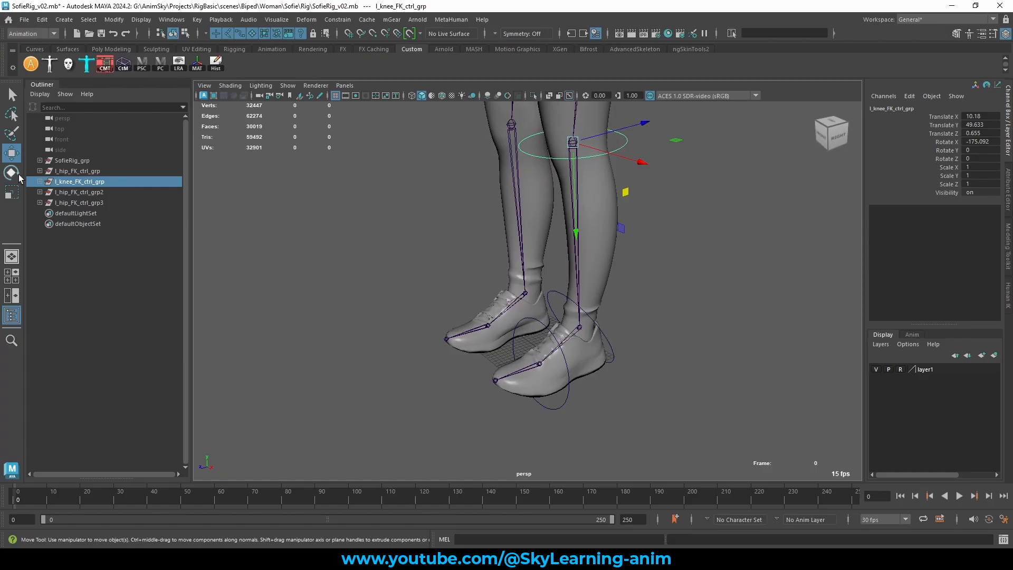
{"action": "left_click", "coordinate": [40, 192]}
{"action": "double_click", "coordinate": [84, 202]}
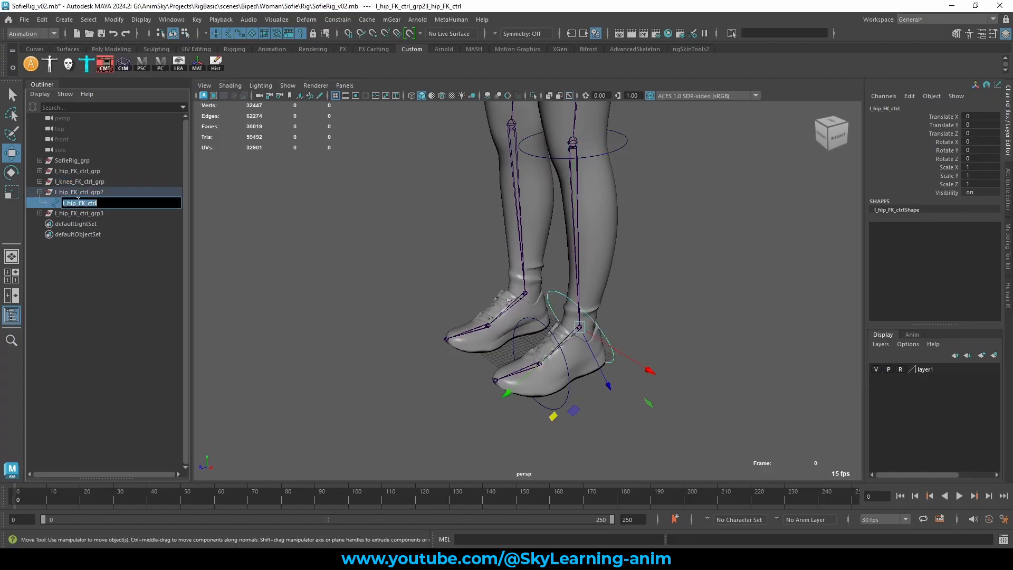
{"action": "left_click", "coordinate": [77, 203]}
{"action": "key", "text": "BackSpace"}
{"action": "key", "text": "BackSpace"}
{"action": "key", "text": "BackSpace"}
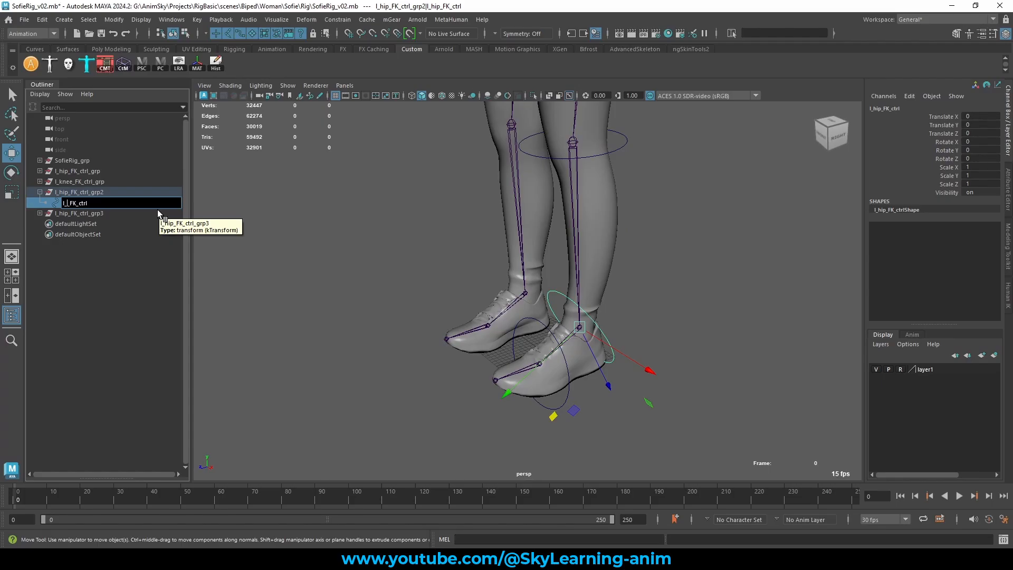
{"action": "type", "text": "ankle"}
{"action": "key", "text": "Return"}
- Rename the ankle control's parent group l_hip_FK_ctrl_grp2 to l_ankle_FK_ctrl_grp
{"action": "double_click", "coordinate": [133, 194]}
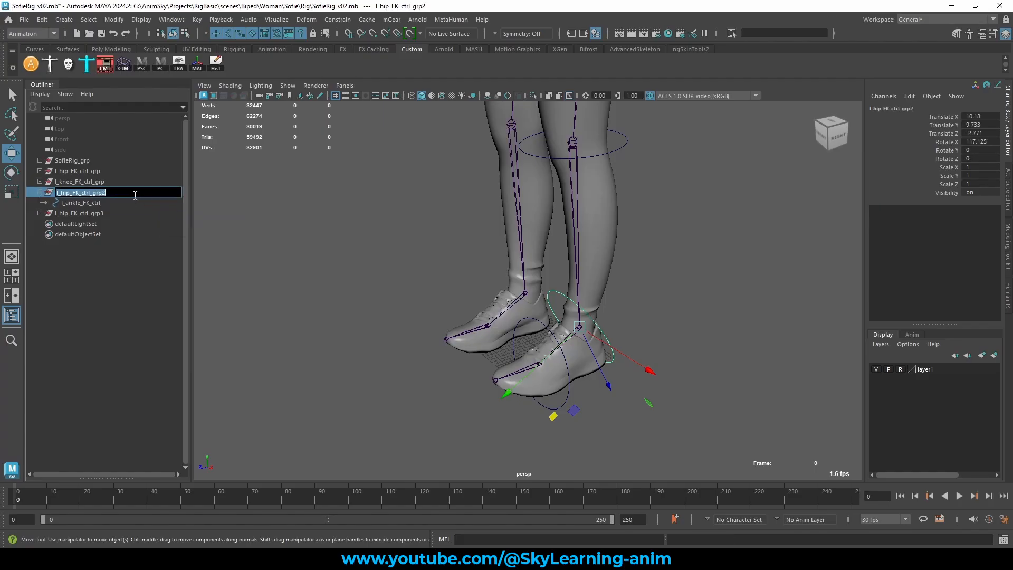
{"action": "type", "text": "l_ankle_FK_ctrl"}
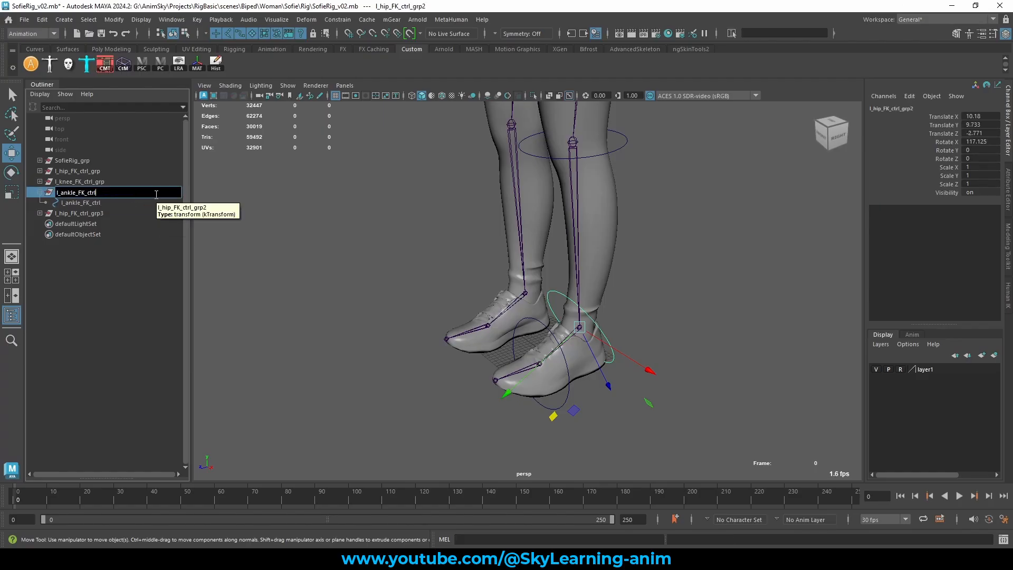
{"action": "key", "text": "Return"}
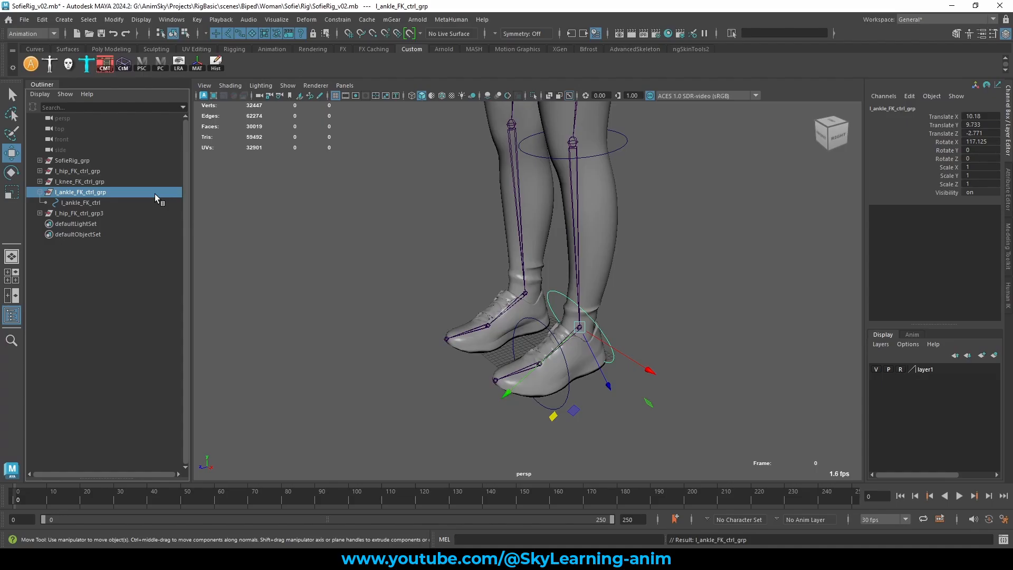
- Rename the control inside l_hip_FK_ctrl_grp3 to l_ball_FK_ctrl and its parent group to l_ball_FK_ctrl_grp
{"action": "left_click", "coordinate": [39, 213]}
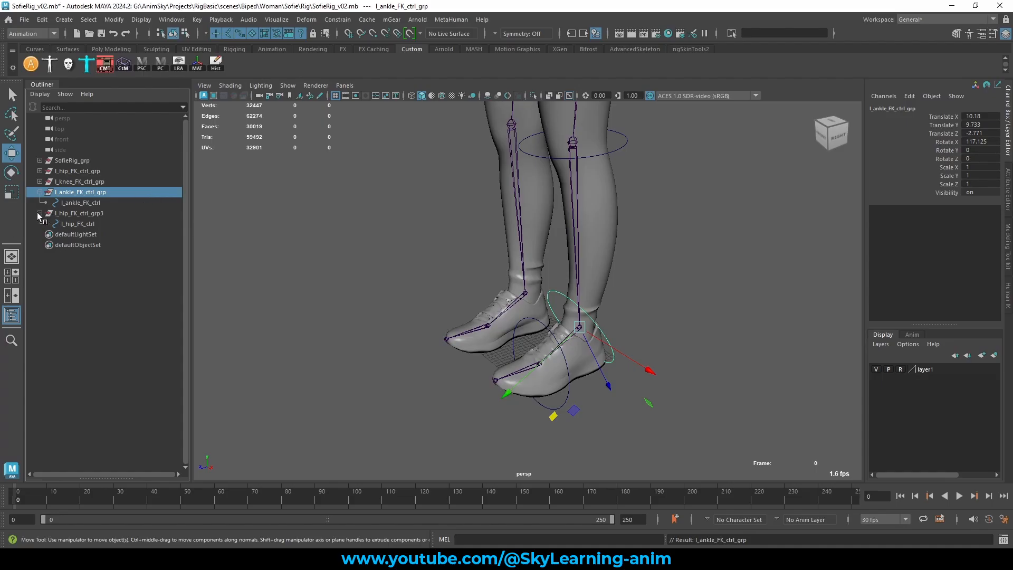
{"action": "left_click", "coordinate": [96, 222]}
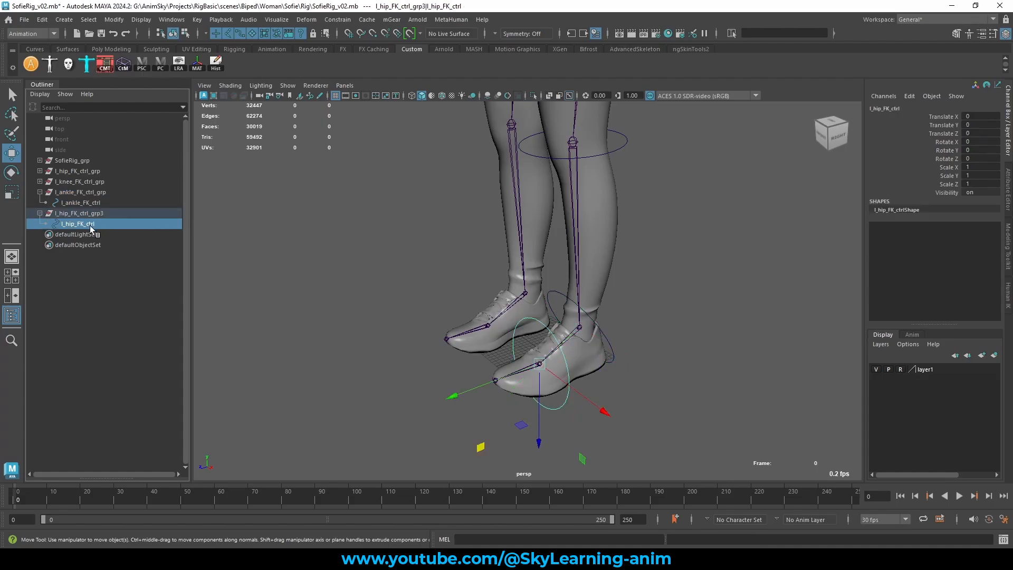
{"action": "double_click", "coordinate": [92, 224]}
{"action": "left_click", "coordinate": [77, 223]}
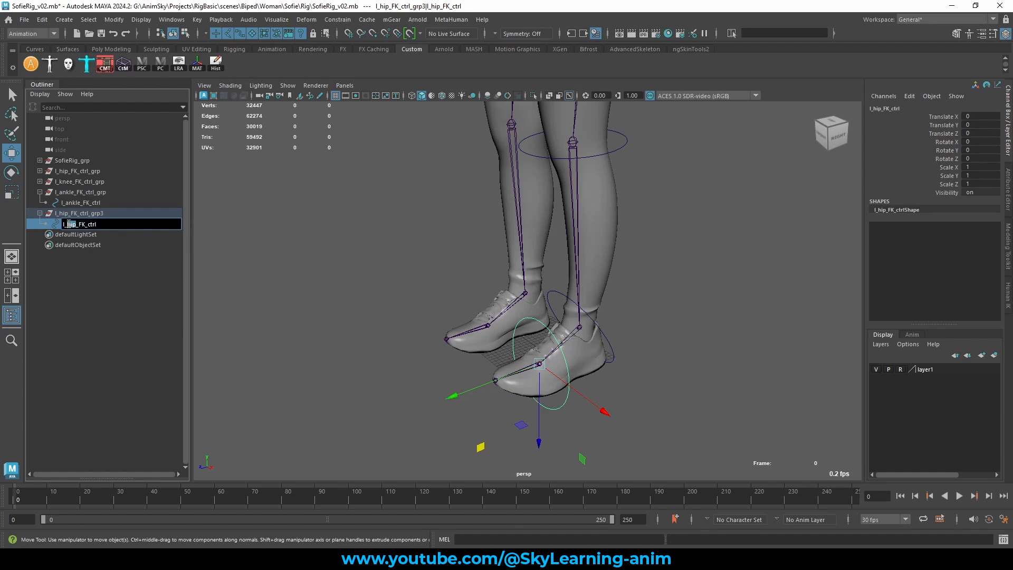
{"action": "type", "text": "ball"}
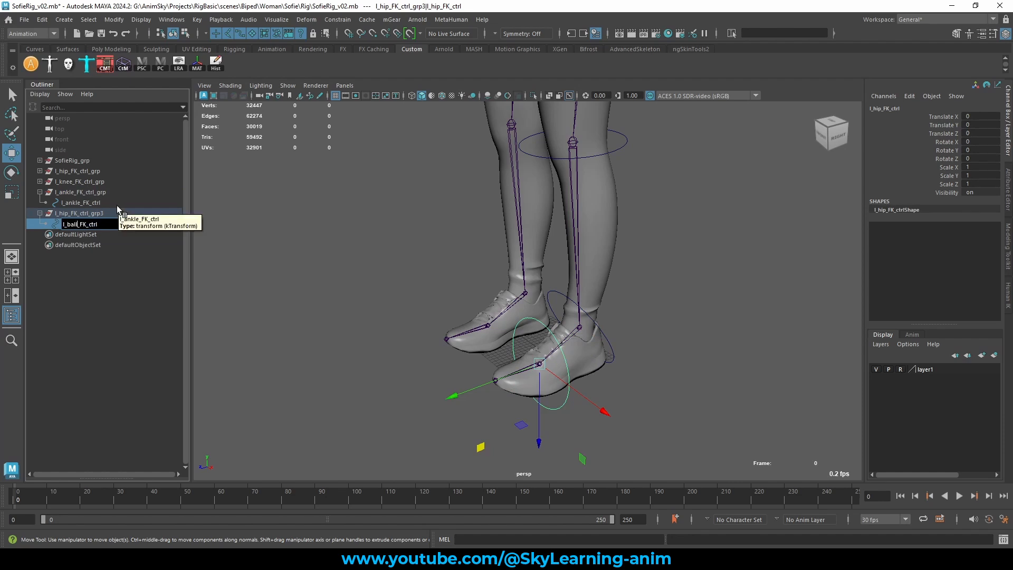
{"action": "key", "text": "ctrl+a"}
{"action": "double_click", "coordinate": [102, 213]}
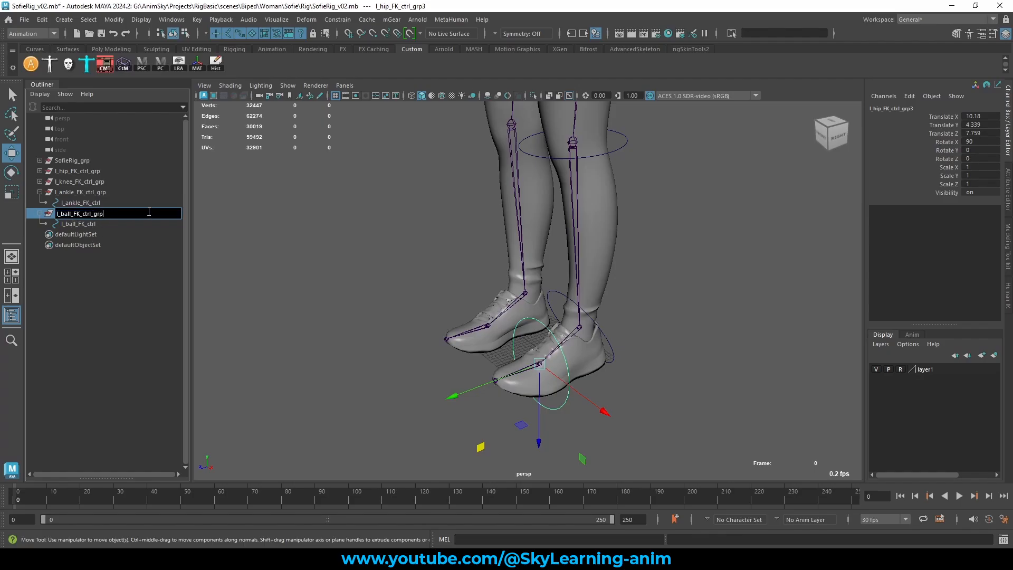
{"action": "key", "text": "Return"}
- Examine the placement of the hip, knee, ankle and ball FK controls along the left leg from several angles
{"action": "scroll", "coordinate": [630, 185], "scroll_direction": "down", "scroll_amount": 5}
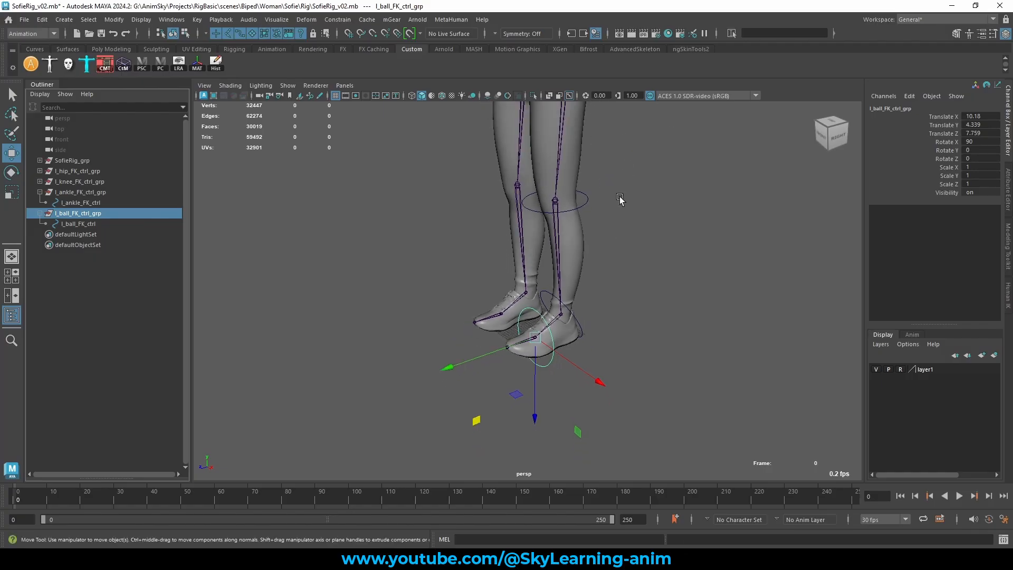
{"action": "middle_click_drag", "start_coordinate": [621, 200], "coordinate": [604, 305], "text": "alt"}
{"action": "scroll", "coordinate": [594, 274], "scroll_direction": "down", "scroll_amount": 3}
{"action": "left_click", "coordinate": [592, 332]}
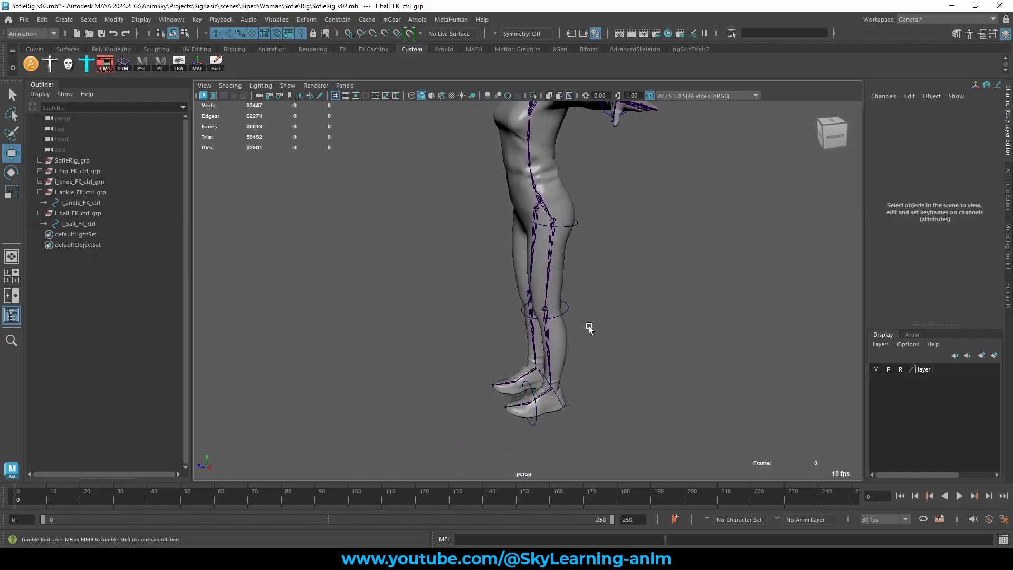
{"action": "right_click_drag", "start_coordinate": [593, 333], "coordinate": [688, 344], "text": "alt"}
{"action": "scroll", "coordinate": [627, 326], "scroll_direction": "down", "scroll_amount": 5}
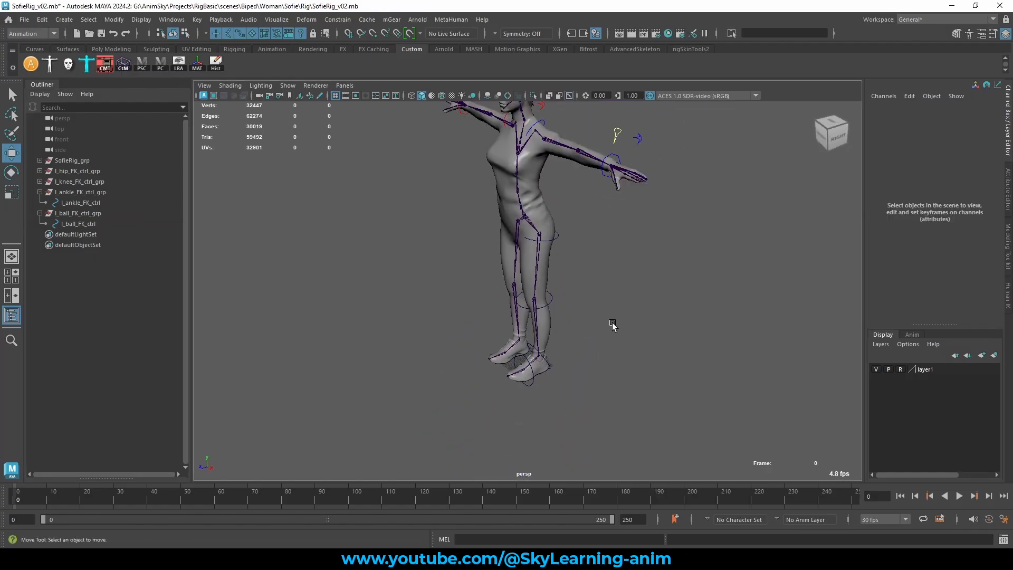
{"action": "middle_click_drag", "start_coordinate": [612, 322], "coordinate": [599, 363], "text": "alt"}
{"action": "middle_click_drag", "start_coordinate": [514, 388], "coordinate": [527, 357], "text": "alt"}
{"action": "right_click_drag", "start_coordinate": [529, 358], "coordinate": [648, 364], "text": "alt"}
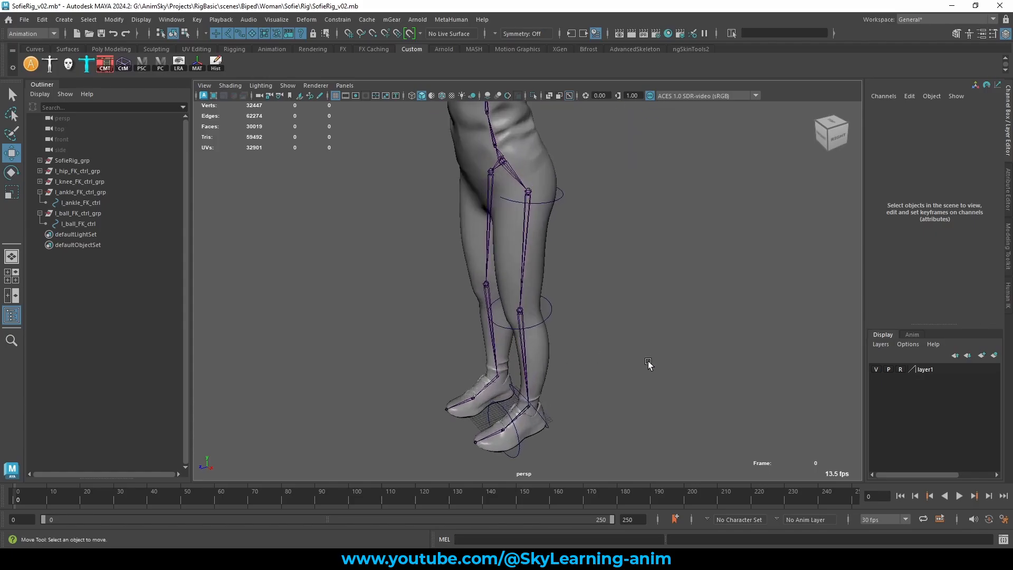
{"action": "mouse_move", "coordinate": [555, 315]}
{"action": "left_mouse_down", "text": "alt"}
{"action": "mouse_move", "coordinate": [572, 316]}
{"action": "mouse_move", "coordinate": [551, 315]}
{"action": "left_mouse_up", "text": "alt"}
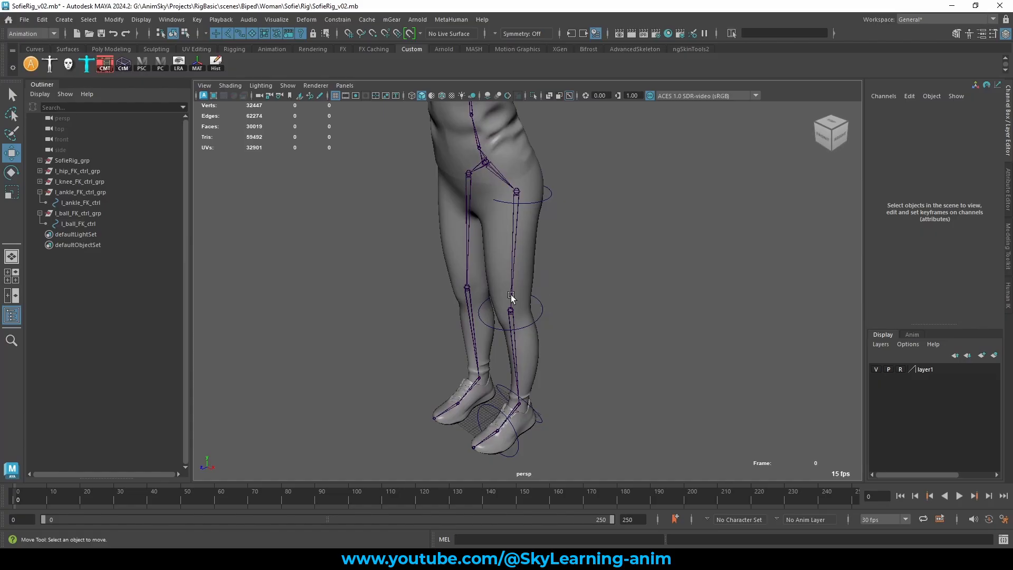
{"action": "mouse_move", "coordinate": [430, 276]}
{"action": "left_mouse_down", "text": "alt"}
{"action": "mouse_move", "coordinate": [429, 268]}
{"action": "mouse_move", "coordinate": [447, 278]}
{"action": "mouse_move", "coordinate": [435, 273]}
{"action": "left_mouse_up", "text": "alt"}
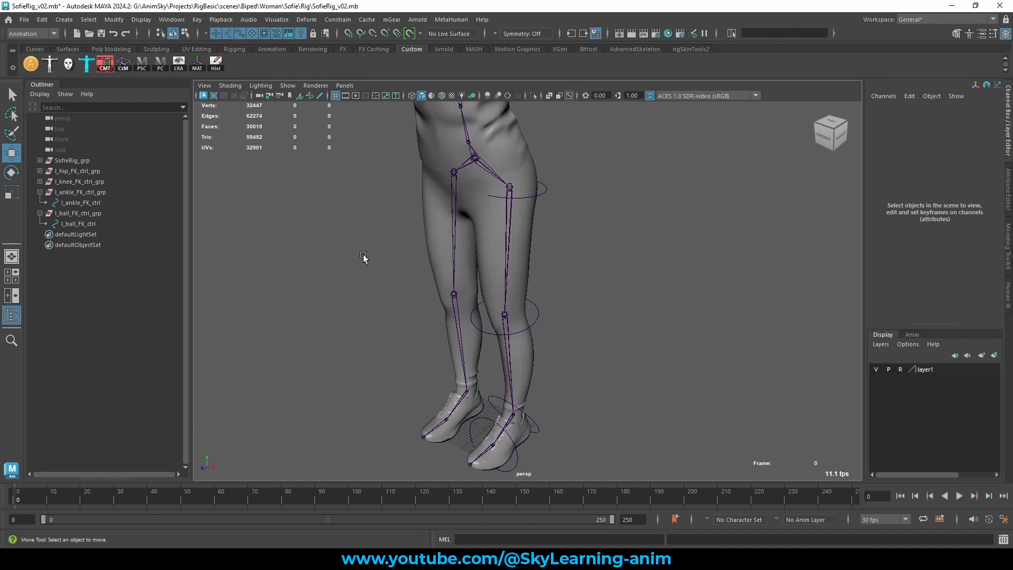
- Collapse the ankle and ball control groups and inspect the construction history of the hip control l_hip_FK_ctrl
{"action": "left_click", "coordinate": [41, 213]}
{"action": "left_click", "coordinate": [39, 192]}
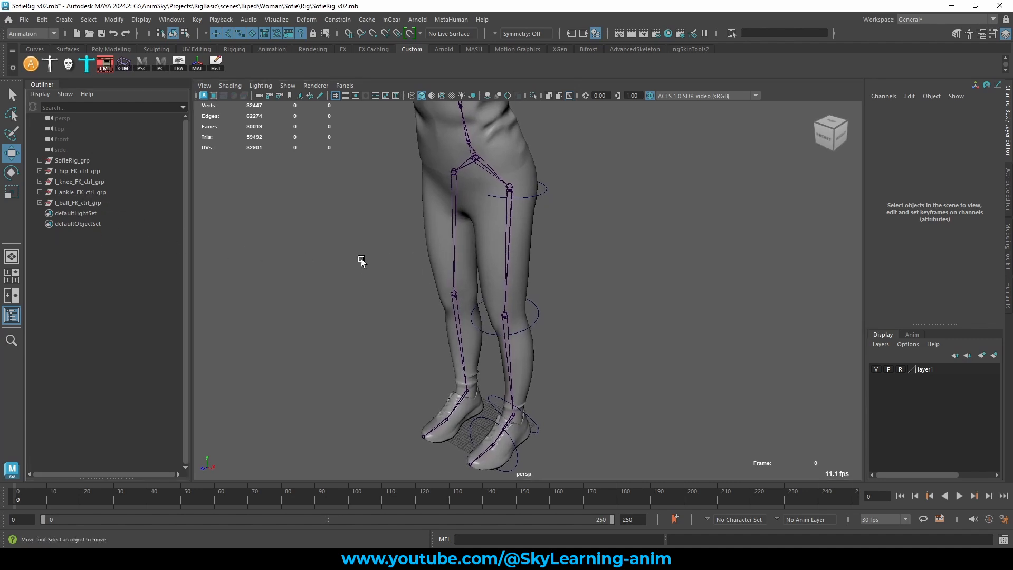
{"action": "left_click_drag", "start_coordinate": [361, 262], "coordinate": [371, 262], "text": "alt"}
{"action": "left_click", "coordinate": [545, 199]}
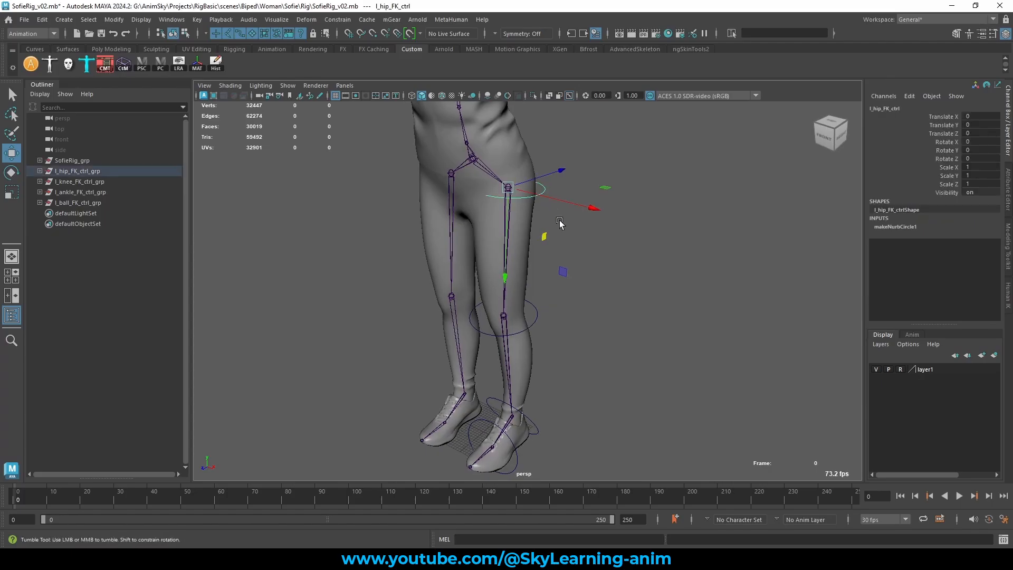
{"action": "left_click_drag", "start_coordinate": [544, 199], "coordinate": [546, 221], "text": "alt"}
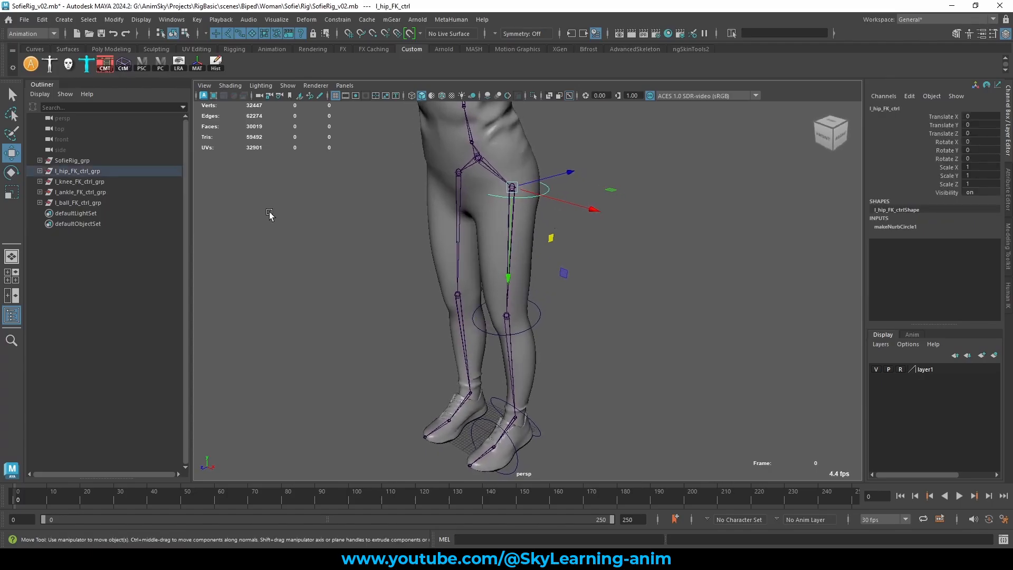
- Delete the construction history of the hip, knee, ankle and ball FK control groups and check the hip and knee controls
{"action": "left_click_drag", "start_coordinate": [80, 172], "coordinate": [79, 202]}
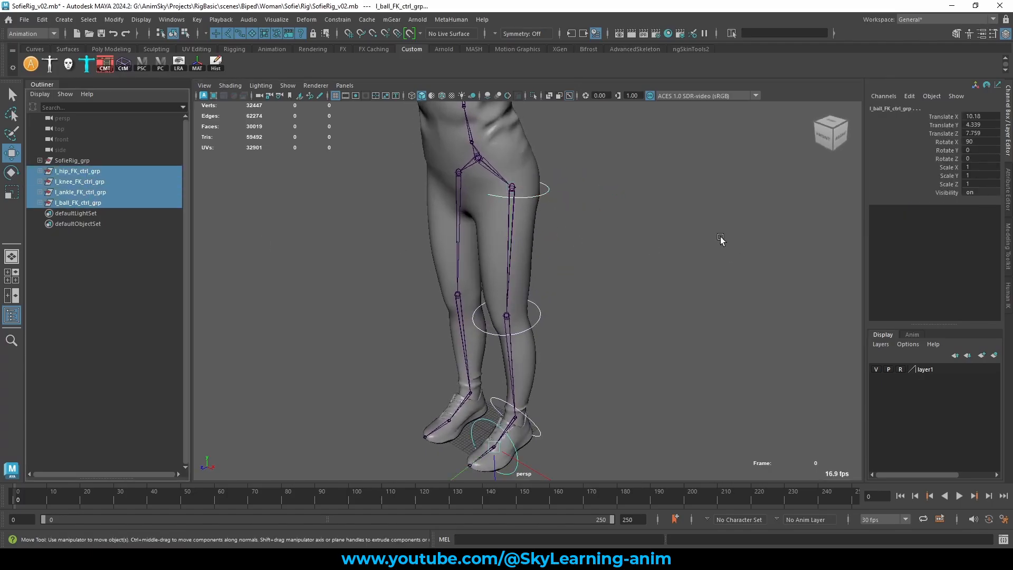
{"action": "left_click", "coordinate": [41, 20]}
{"action": "left_click", "coordinate": [217, 62]}
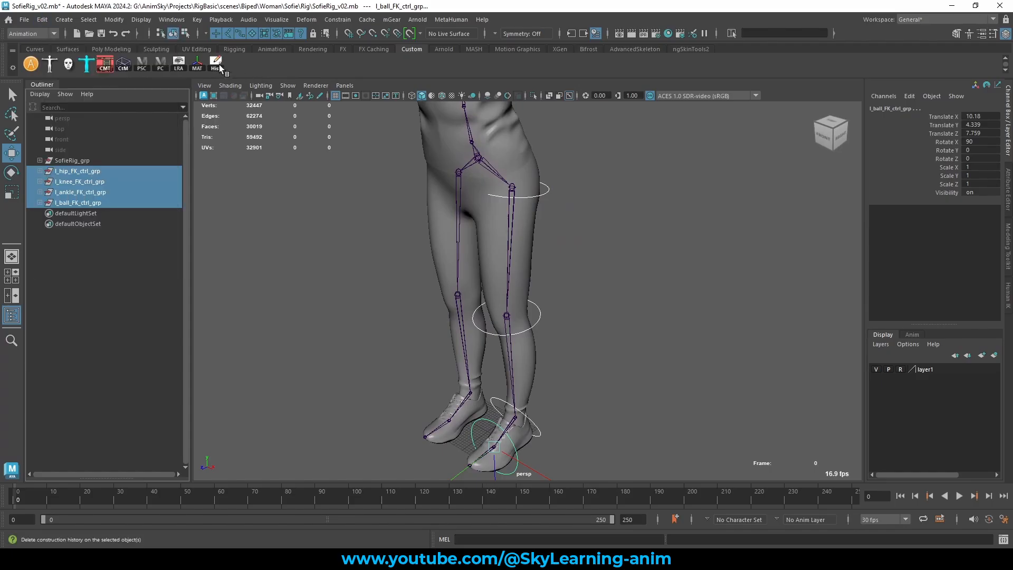
{"action": "left_click", "coordinate": [42, 19]}
{"action": "mouse_move", "coordinate": [122, 146]}
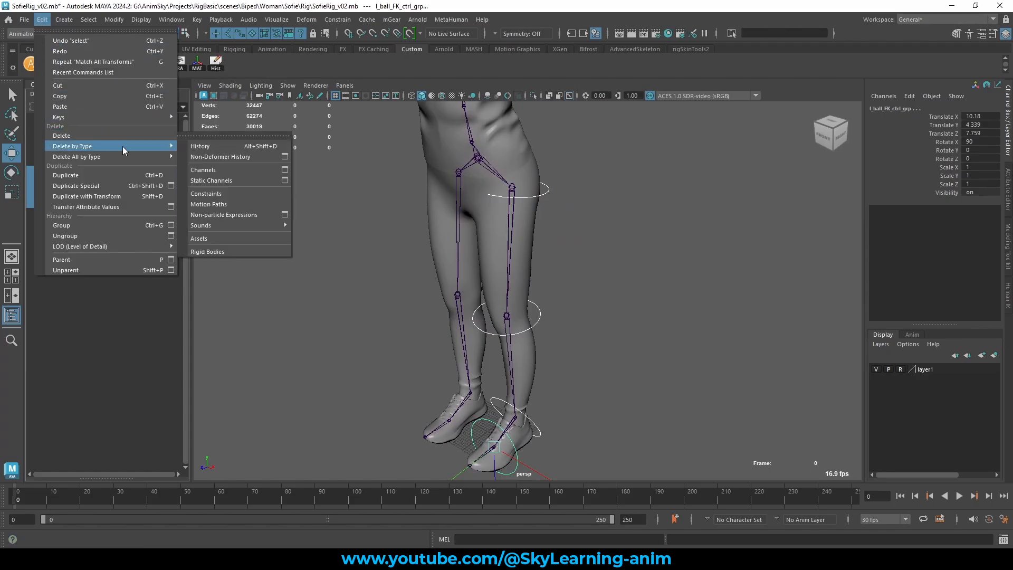
{"action": "left_click", "coordinate": [198, 146]}
{"action": "left_click", "coordinate": [331, 195]}
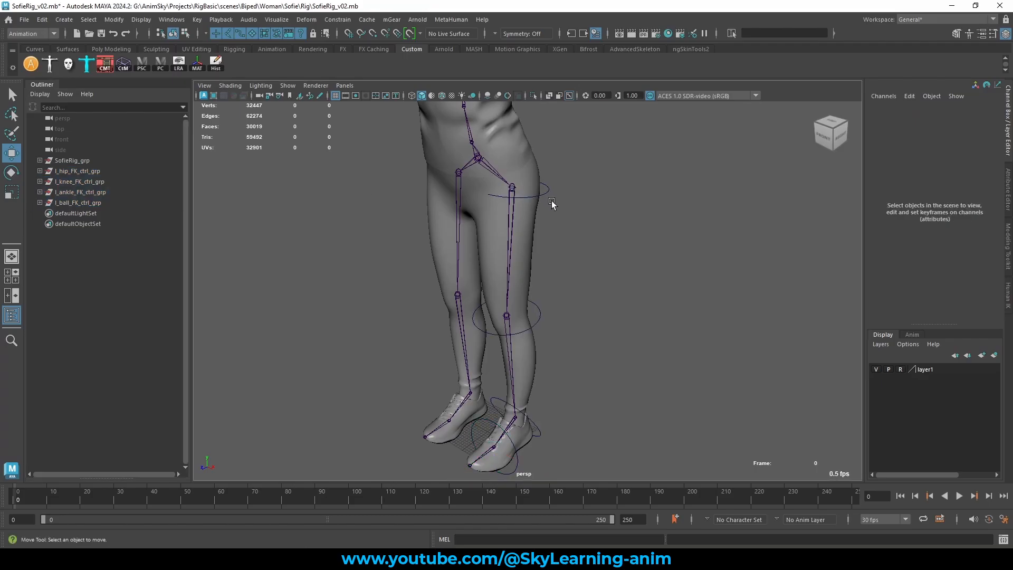
{"action": "left_click", "coordinate": [544, 190]}
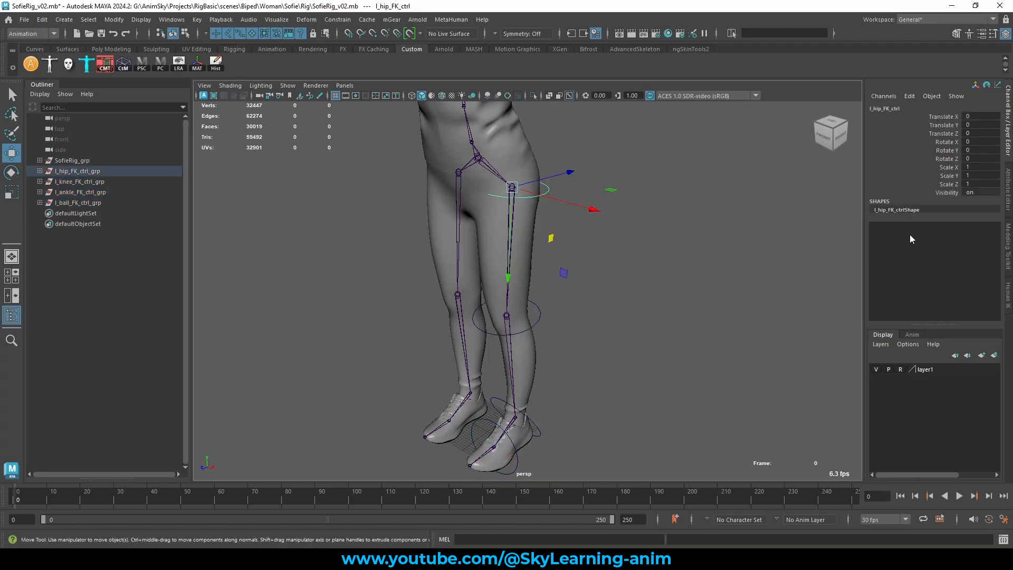
{"action": "left_click", "coordinate": [539, 315]}
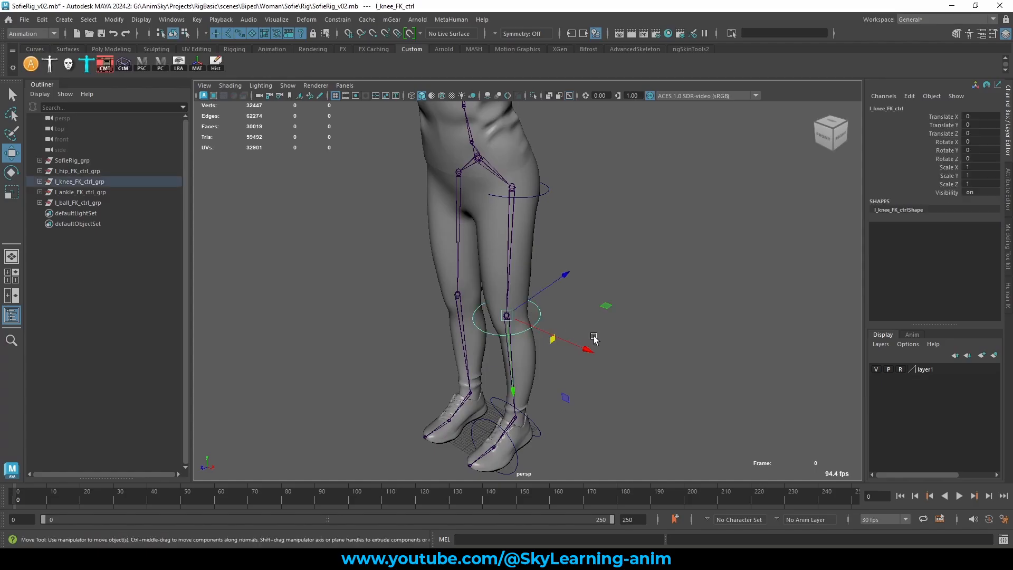
- Isolate the hip FK control and select all of its control vertices
{"action": "left_click_drag", "start_coordinate": [87, 186], "coordinate": [94, 201]}
{"action": "left_click_drag", "start_coordinate": [584, 281], "coordinate": [664, 294], "text": "alt"}
{"action": "scroll", "coordinate": [664, 293], "scroll_direction": "up", "scroll_amount": 3}
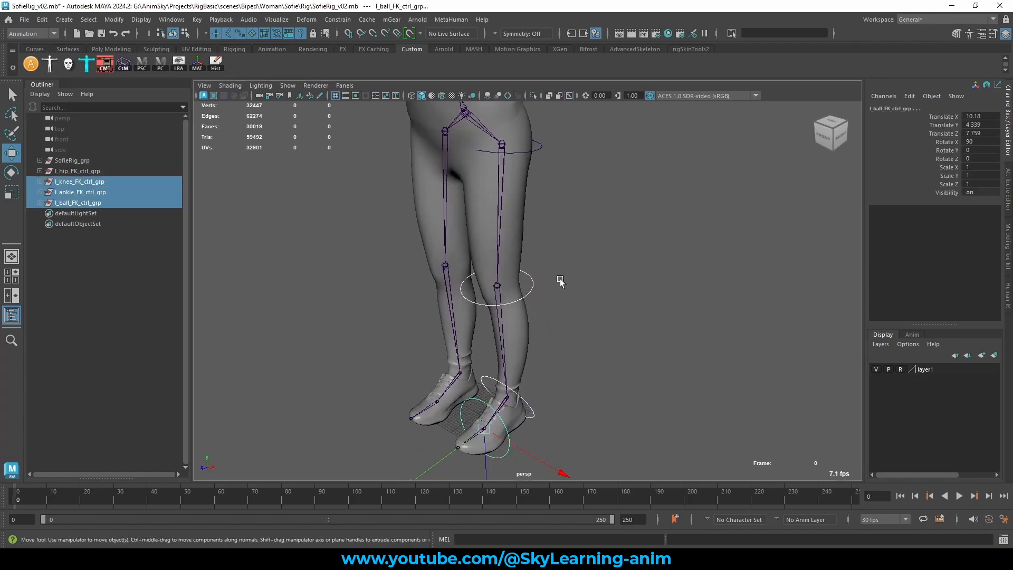
{"action": "mouse_move", "coordinate": [560, 282]}
{"action": "left_mouse_down", "text": "alt"}
{"action": "mouse_move", "coordinate": [516, 252]}
{"action": "mouse_move", "coordinate": [588, 344]}
{"action": "mouse_move", "coordinate": [570, 259]}
{"action": "mouse_move", "coordinate": [574, 288]}
{"action": "left_mouse_up", "text": "alt"}
{"action": "left_click", "coordinate": [574, 266]}
{"action": "left_click", "coordinate": [567, 253]}
{"action": "left_click", "coordinate": [533, 95]}
{"action": "key", "text": "F9"}
{"action": "left_click_drag", "start_coordinate": [410, 178], "coordinate": [786, 394]}
{"action": "key", "text": "e"}
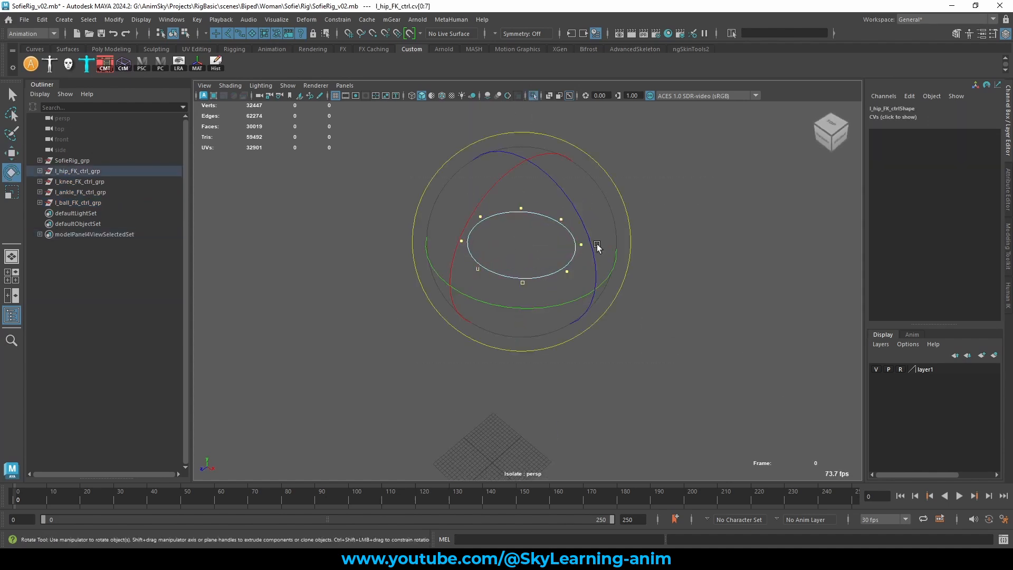
- End the isolation, then enlarge and shift the hip control's vertices so the circle wraps around the left thigh
{"action": "key", "text": "r"}
{"action": "left_click", "coordinate": [533, 95]}
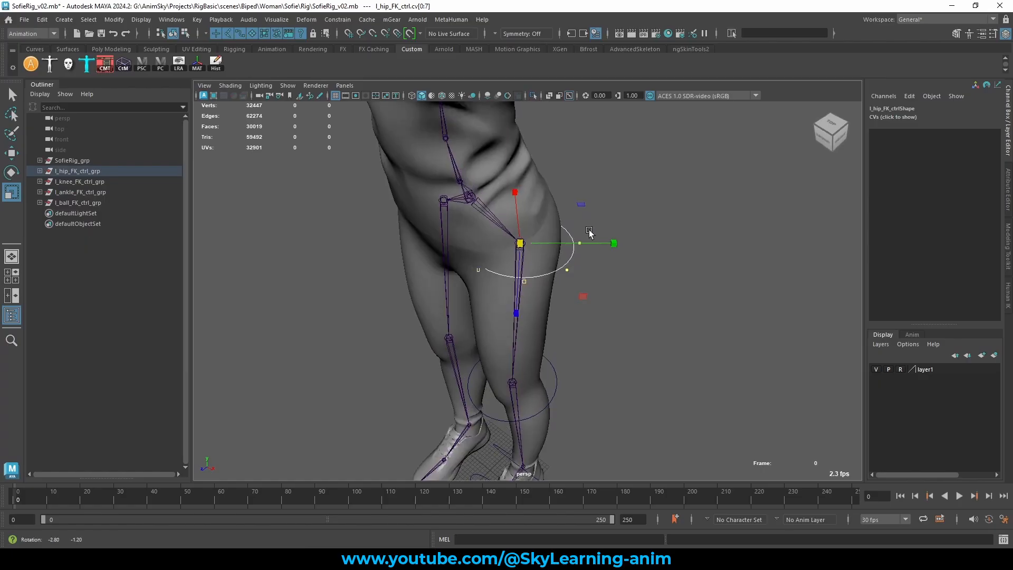
{"action": "left_click_drag", "start_coordinate": [580, 309], "coordinate": [594, 252], "text": "alt"}
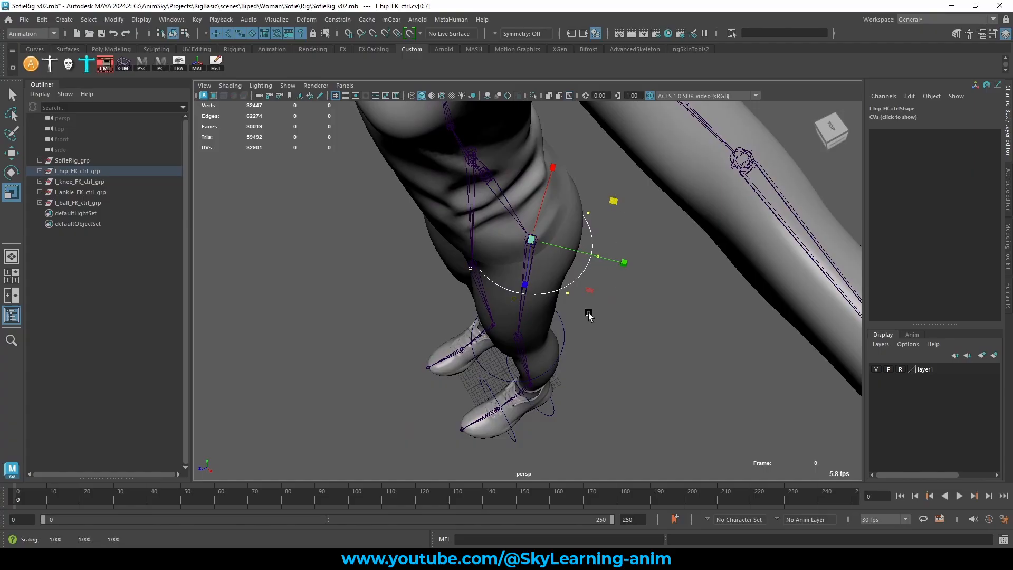
{"action": "left_click_drag", "start_coordinate": [575, 332], "coordinate": [561, 312], "text": "alt"}
{"action": "key", "text": "w"}
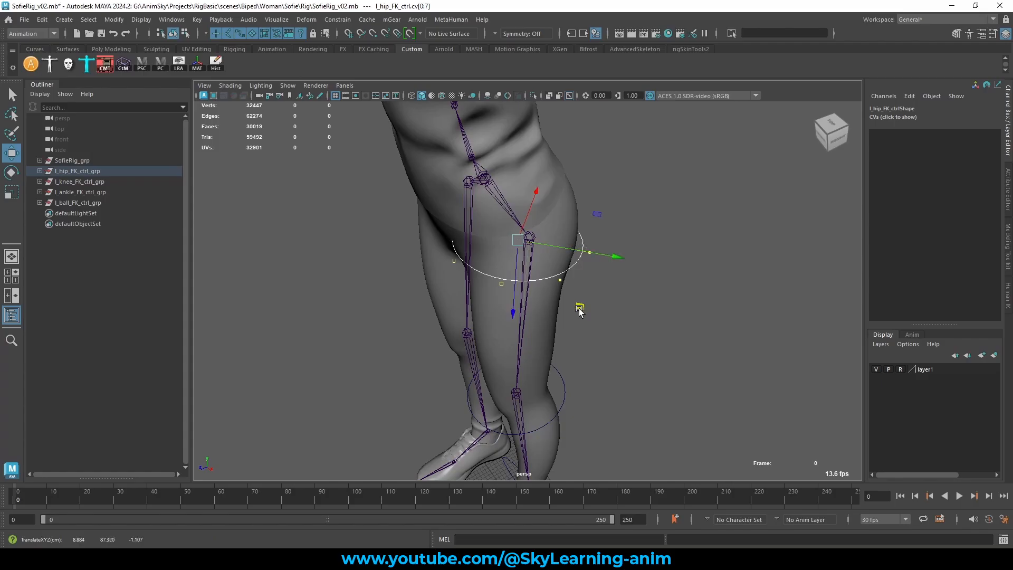
{"action": "left_click_drag", "start_coordinate": [581, 310], "coordinate": [589, 311], "text": "alt"}
{"action": "scroll", "coordinate": [590, 312], "scroll_direction": "down", "scroll_amount": 5}
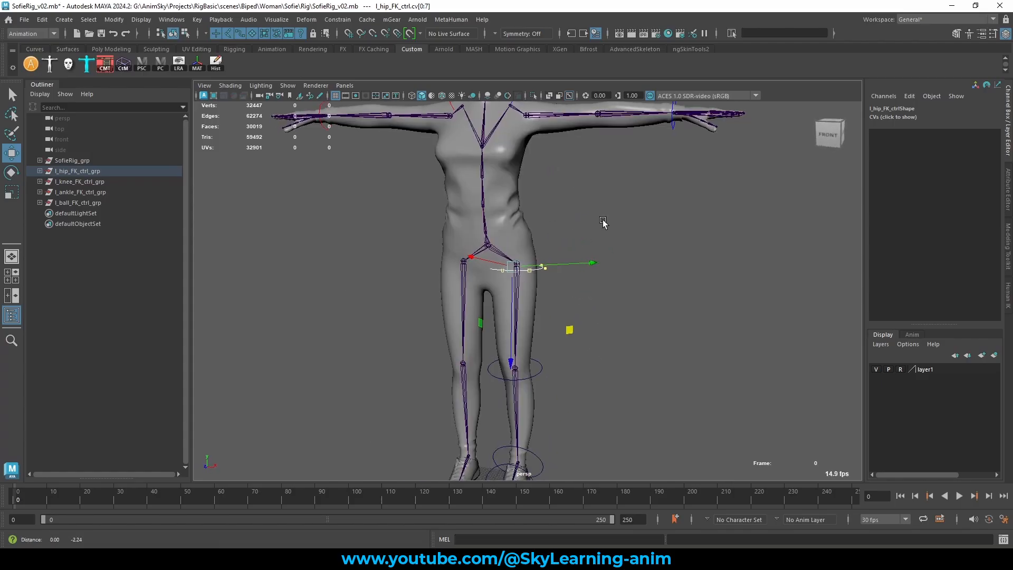
- Select all control vertices of l_knee_FK_ctrl and scale the circle to fit around the left knee
{"action": "scroll", "coordinate": [496, 320], "scroll_direction": "up", "scroll_amount": 6}
{"action": "left_click_drag", "start_coordinate": [496, 320], "coordinate": [606, 203], "text": "alt"}
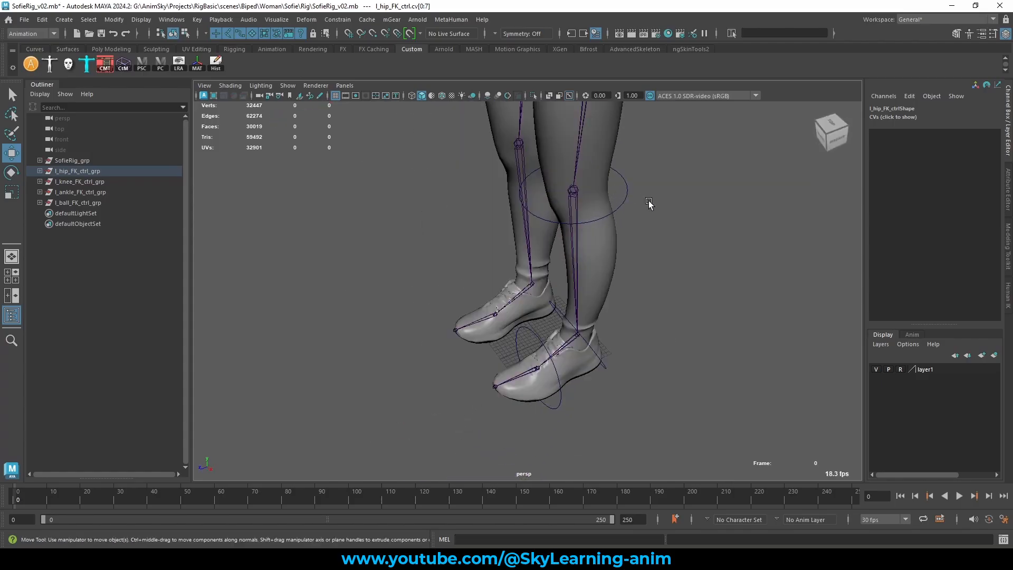
{"action": "left_click", "coordinate": [625, 204]}
{"action": "key", "text": "f"}
{"action": "scroll", "coordinate": [604, 309], "scroll_direction": "down", "scroll_amount": 5}
{"action": "left_click_drag", "start_coordinate": [601, 311], "coordinate": [638, 307], "text": "alt"}
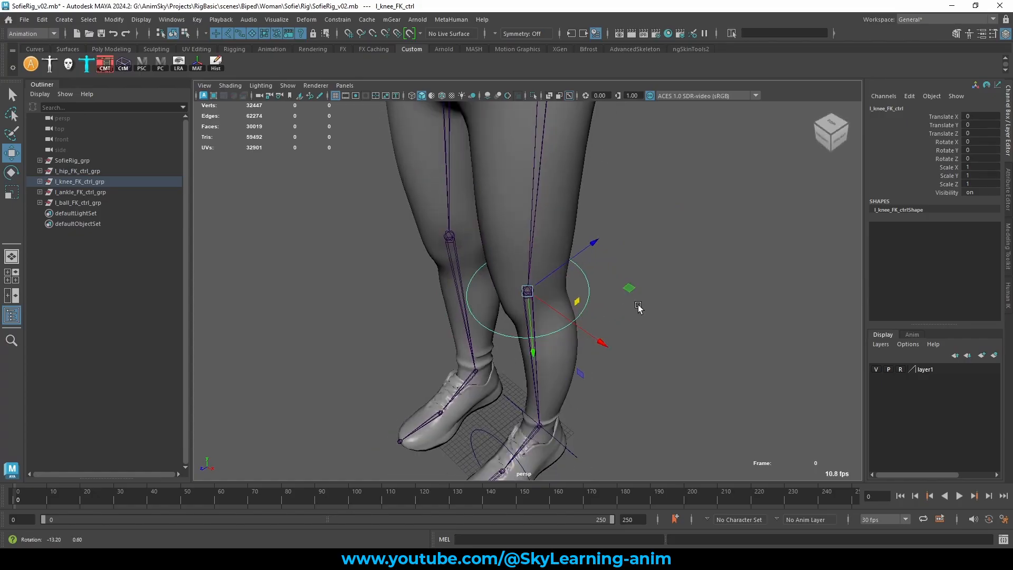
{"action": "key", "text": "r"}
{"action": "key", "text": "F9"}
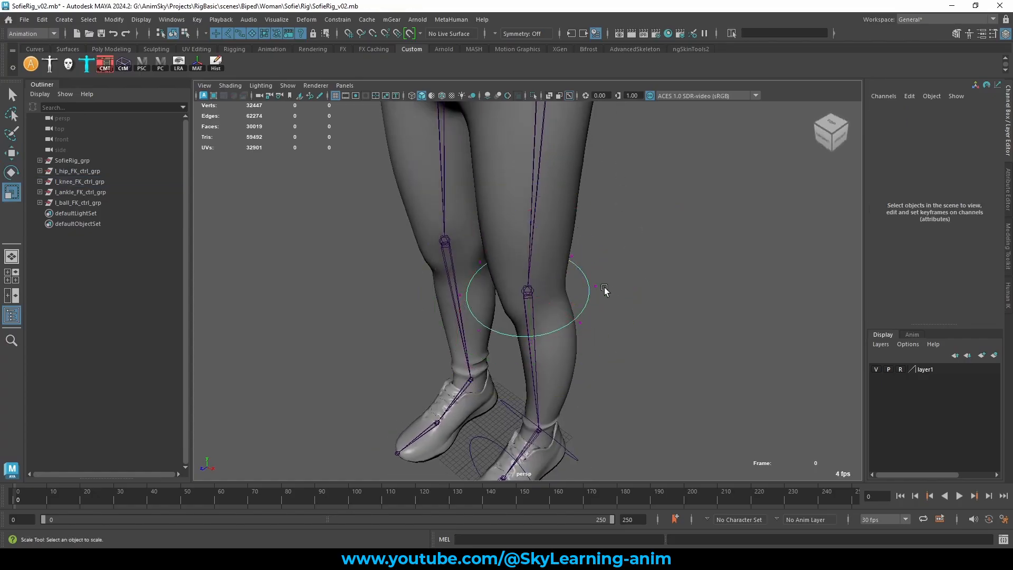
{"action": "left_click", "coordinate": [595, 285]}
{"action": "right_click_drag", "start_coordinate": [673, 245], "coordinate": [642, 244], "text": "ctrl"}
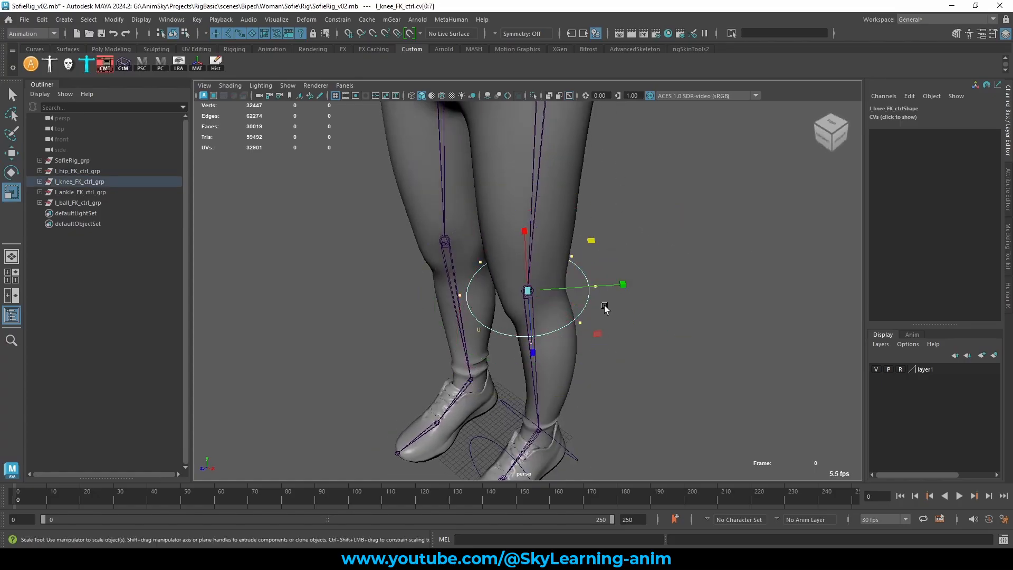
{"action": "left_click_drag", "start_coordinate": [596, 333], "coordinate": [611, 272]}
{"action": "right_click", "coordinate": [578, 177], "text": "ctrl+shift"}
{"action": "left_click", "coordinate": [549, 162]}
{"action": "middle_click_drag", "start_coordinate": [637, 343], "coordinate": [644, 194], "text": "alt"}
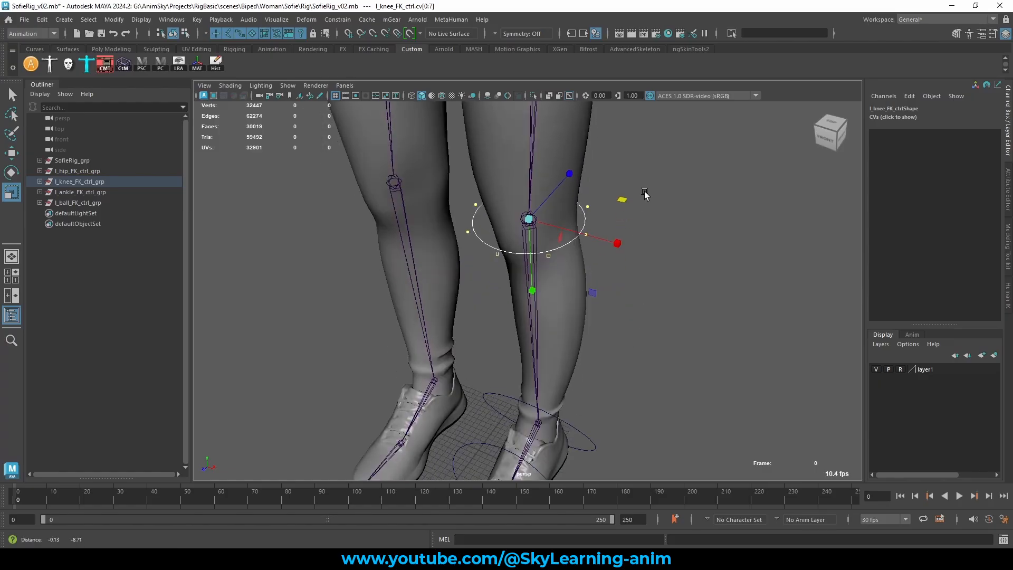
- Select all control vertices of l_ankle_FK_ctrl and scale its circle around the left ankle
{"action": "right_click_drag", "start_coordinate": [635, 386], "coordinate": [655, 300], "text": "alt"}
{"action": "middle_click_drag", "start_coordinate": [656, 300], "coordinate": [612, 294], "text": "alt"}
{"action": "left_click", "coordinate": [607, 299]}
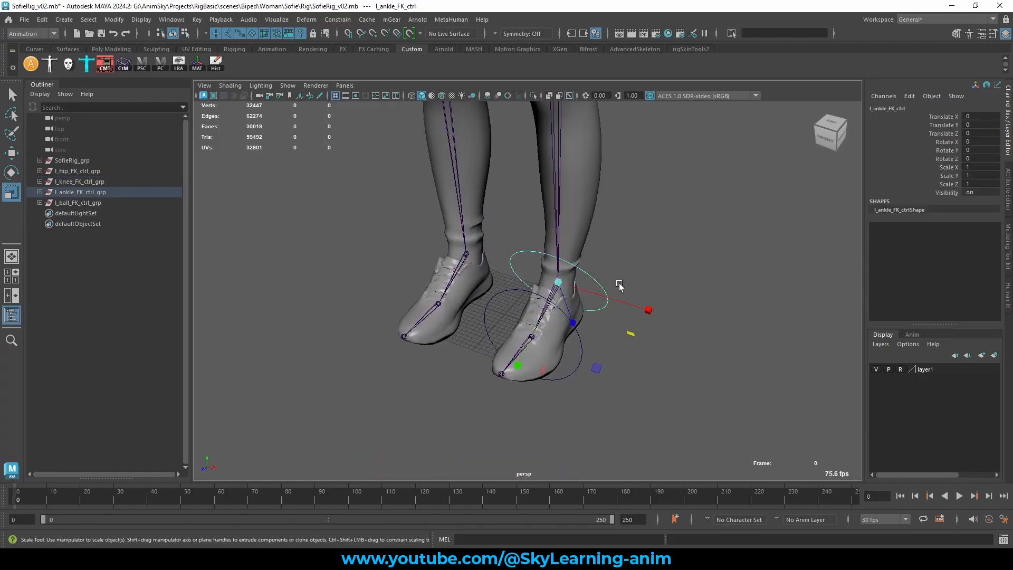
{"action": "right_click_drag", "start_coordinate": [689, 278], "coordinate": [628, 293]}
{"action": "left_click", "coordinate": [614, 299]}
{"action": "left_click_drag", "start_coordinate": [665, 346], "coordinate": [489, 228]}
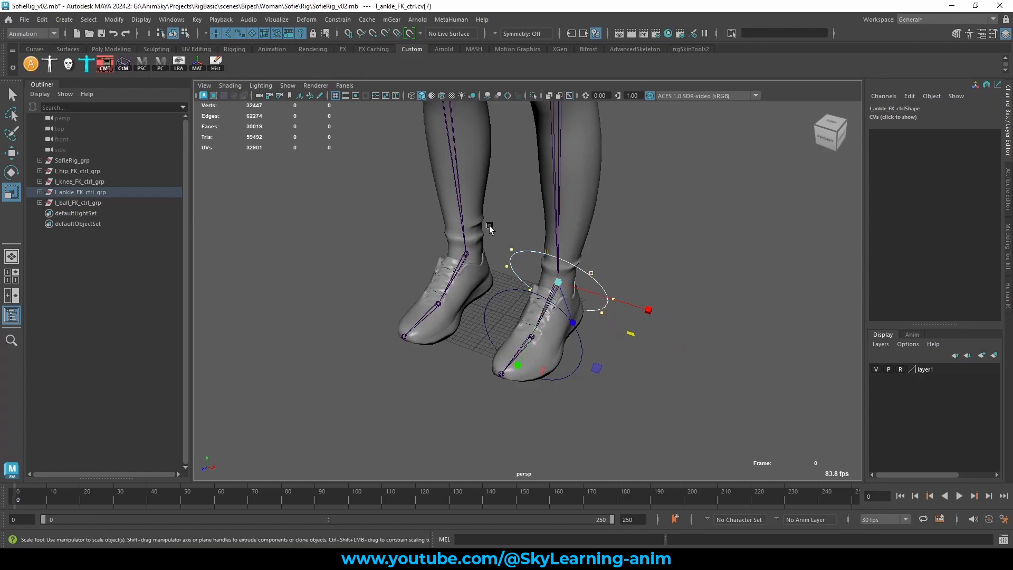
{"action": "key", "text": "ctrl+z"}
{"action": "key", "text": "ctrl+z"}
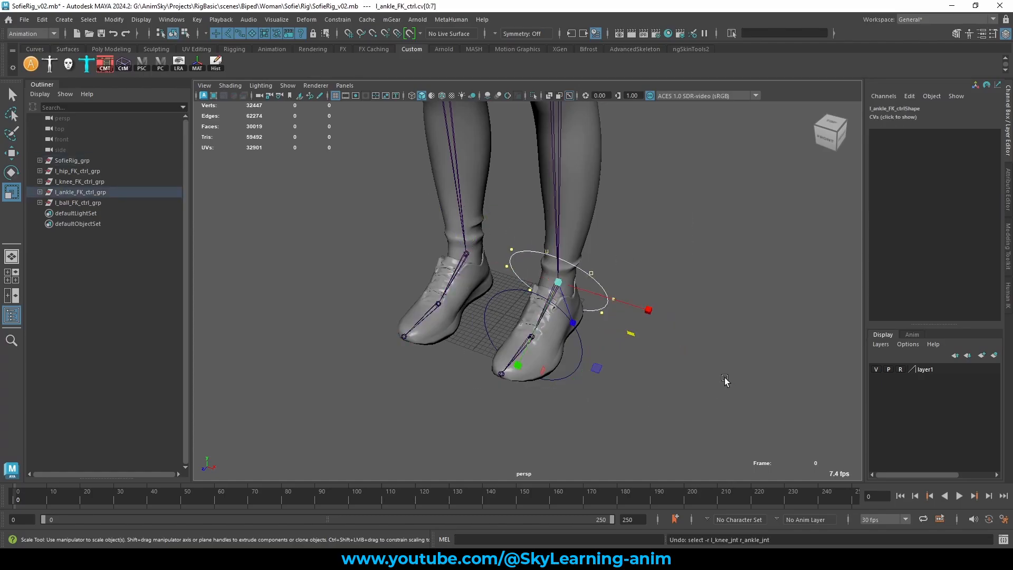
{"action": "left_click_drag", "start_coordinate": [635, 337], "coordinate": [615, 301]}
{"action": "scroll", "coordinate": [617, 298], "scroll_direction": "up", "scroll_amount": 5}
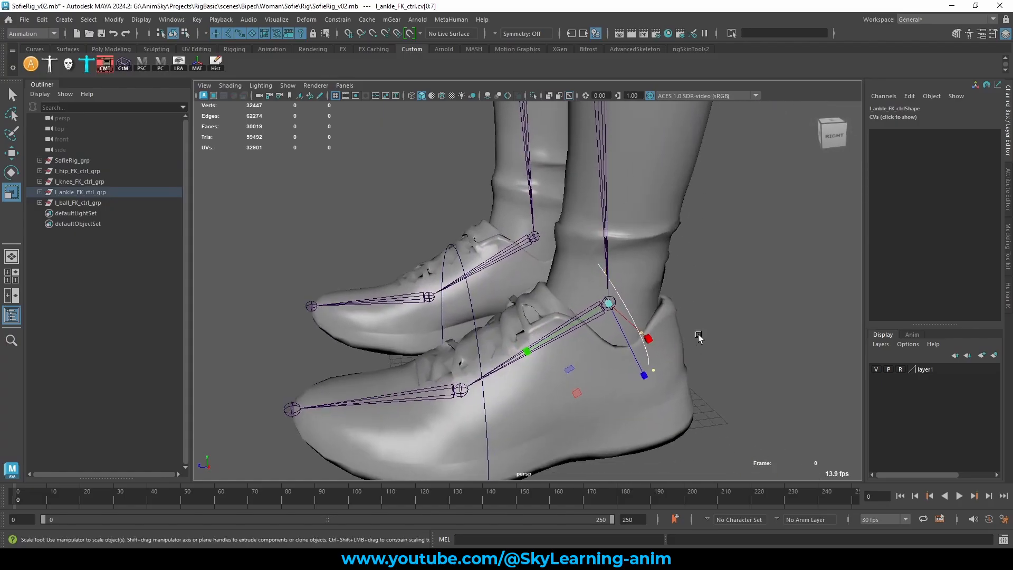
{"action": "middle_click_drag", "start_coordinate": [698, 338], "coordinate": [738, 363]}
- Rotate the ankle control's vertices so the circle lies nearly level around the ankle
{"action": "key", "text": "e"}
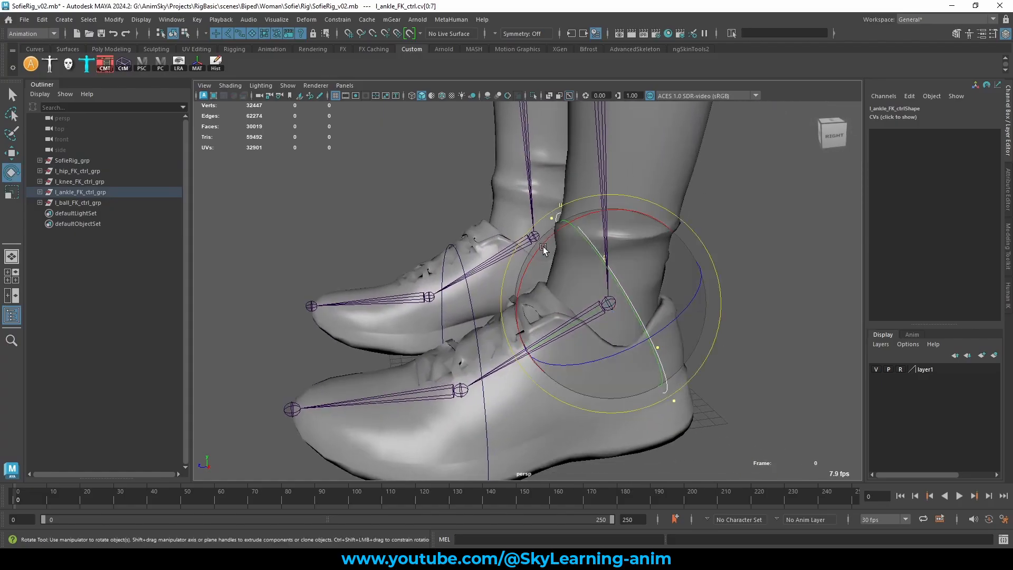
{"action": "left_click_drag", "start_coordinate": [527, 270], "coordinate": [527, 294]}
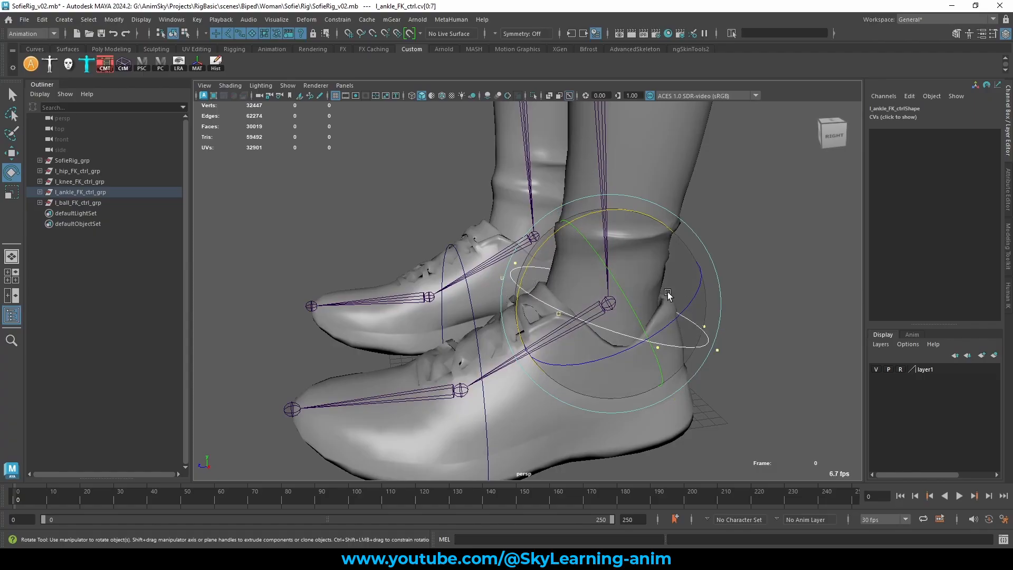
{"action": "left_click_drag", "start_coordinate": [669, 296], "coordinate": [618, 362], "text": "alt"}
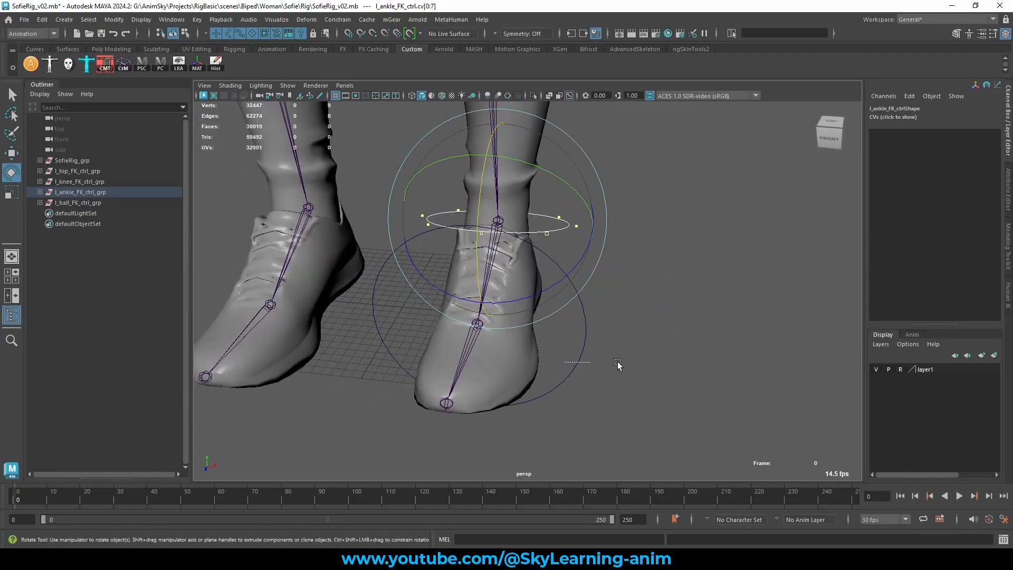
- Select all control vertices of l_ball_FK_ctrl and scale the circle down around the front of the left foot
{"action": "left_click", "coordinate": [618, 362]}
{"action": "right_click", "coordinate": [692, 239]}
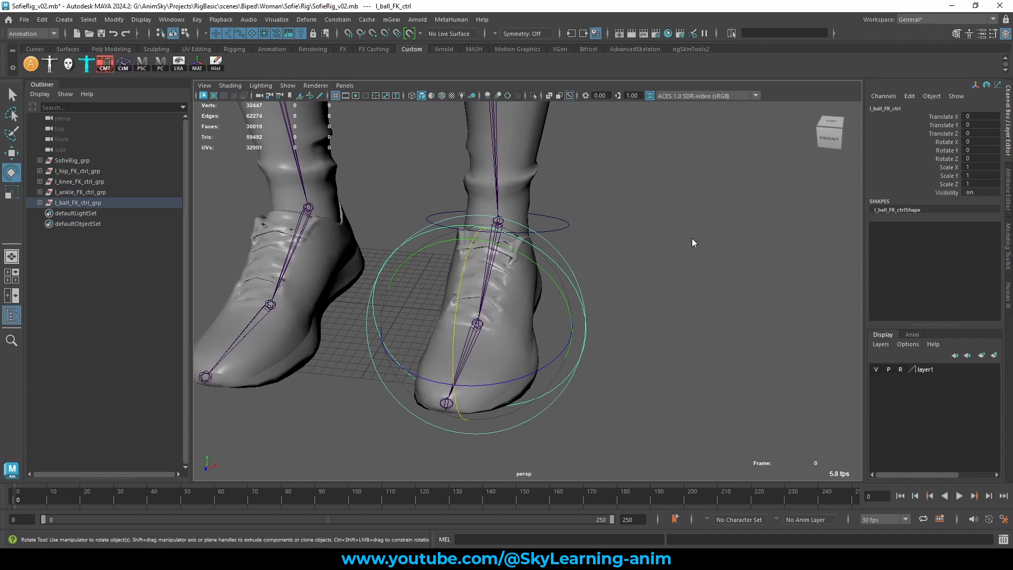
{"action": "left_click", "coordinate": [688, 243]}
{"action": "left_click_drag", "start_coordinate": [616, 298], "coordinate": [723, 447]}
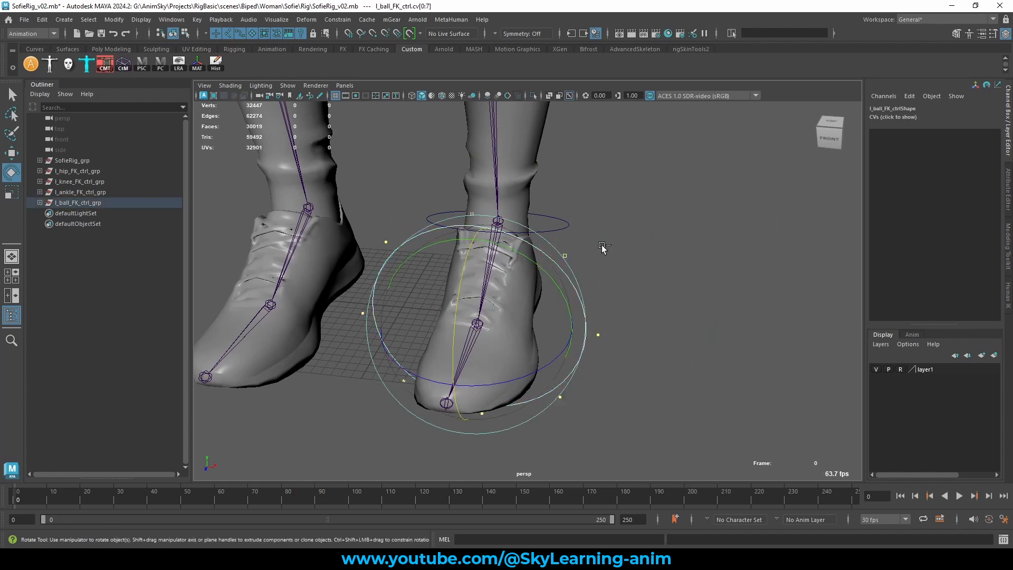
{"action": "key", "text": "r"}
{"action": "left_click_drag", "start_coordinate": [603, 284], "coordinate": [663, 378], "text": "alt"}
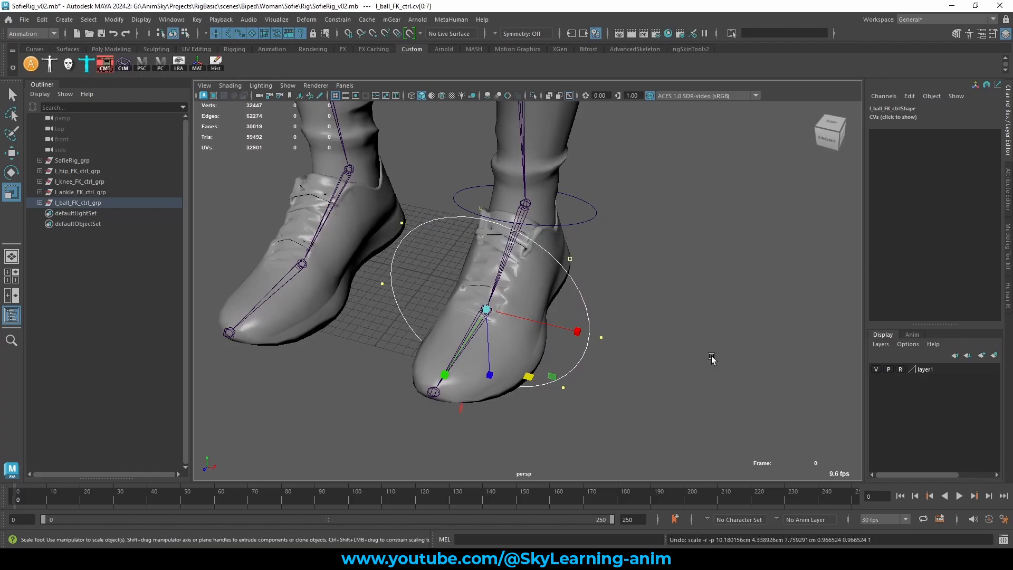
{"action": "key", "text": "ctrl+z"}
{"action": "left_click_drag", "start_coordinate": [486, 310], "coordinate": [528, 375]}
- Move the ball control's vertices downward and adjust their scale so the circle surrounds the shoe
{"action": "key", "text": "w"}
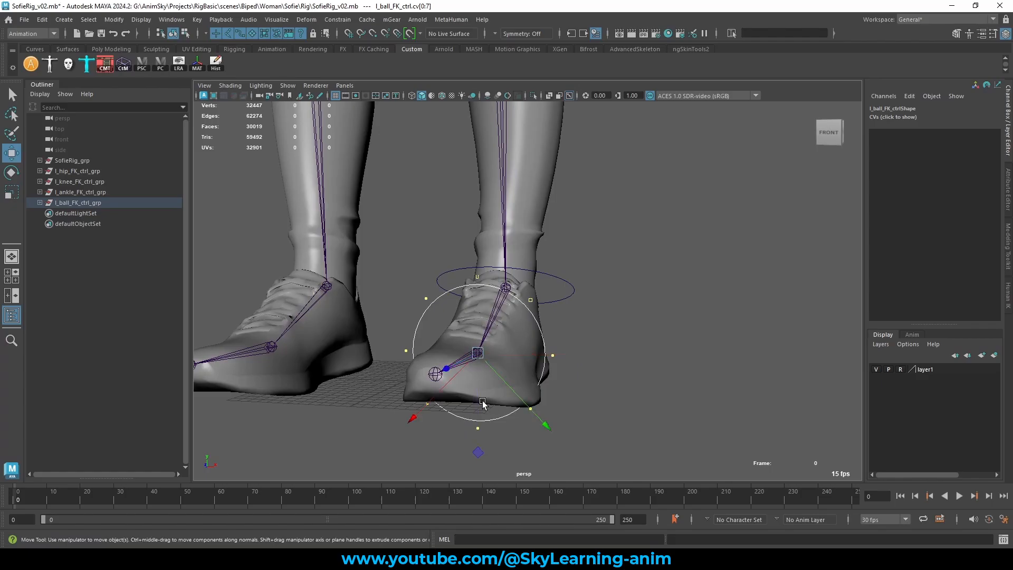
{"action": "left_click_drag", "start_coordinate": [647, 289], "coordinate": [604, 274]}
{"action": "left_click_drag", "start_coordinate": [479, 283], "coordinate": [518, 260]}
{"action": "key", "text": "r"}
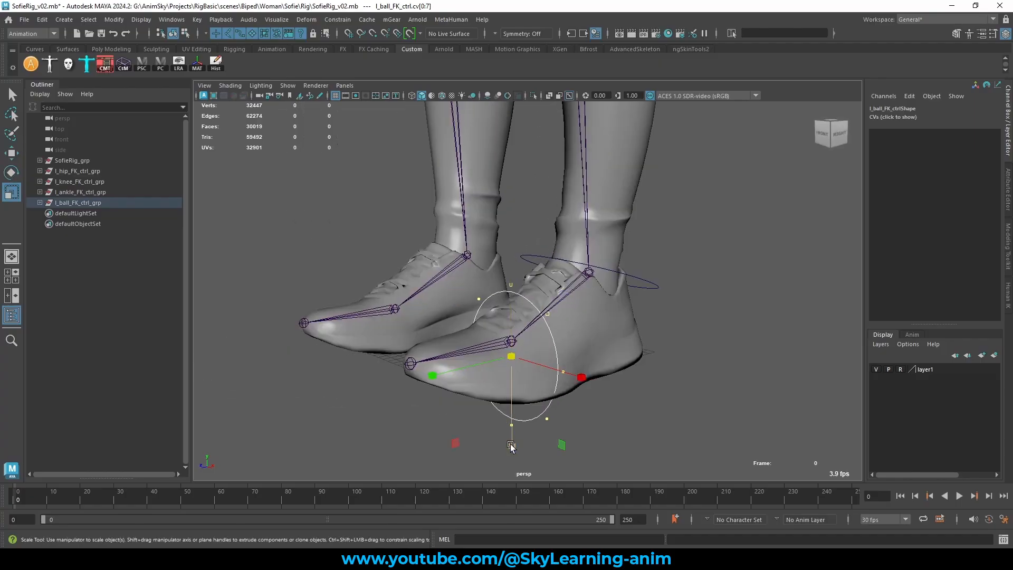
- Return to object mode with nothing selected and save the scene with the reshaped left leg FK controls
{"action": "left_click_drag", "start_coordinate": [528, 439], "coordinate": [606, 194], "text": "alt"}
{"action": "right_click_drag", "start_coordinate": [606, 194], "coordinate": [694, 173]}
{"action": "left_click", "coordinate": [694, 173]}
{"action": "scroll", "coordinate": [618, 251], "scroll_direction": "down", "scroll_amount": 8}
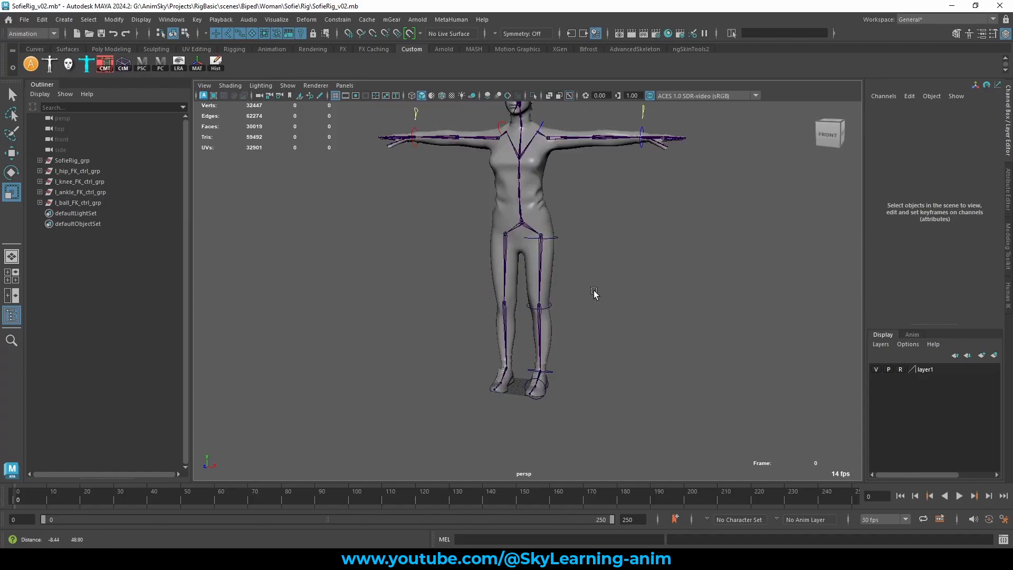
{"action": "scroll", "coordinate": [576, 282], "scroll_direction": "up", "scroll_amount": 3}
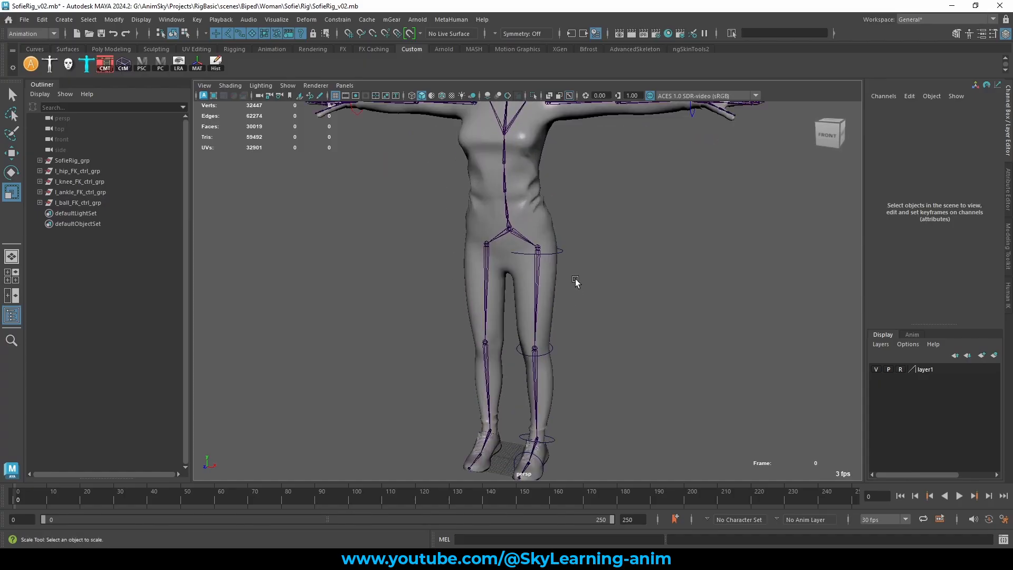
{"action": "scroll", "coordinate": [545, 294], "scroll_direction": "up", "scroll_amount": 3}
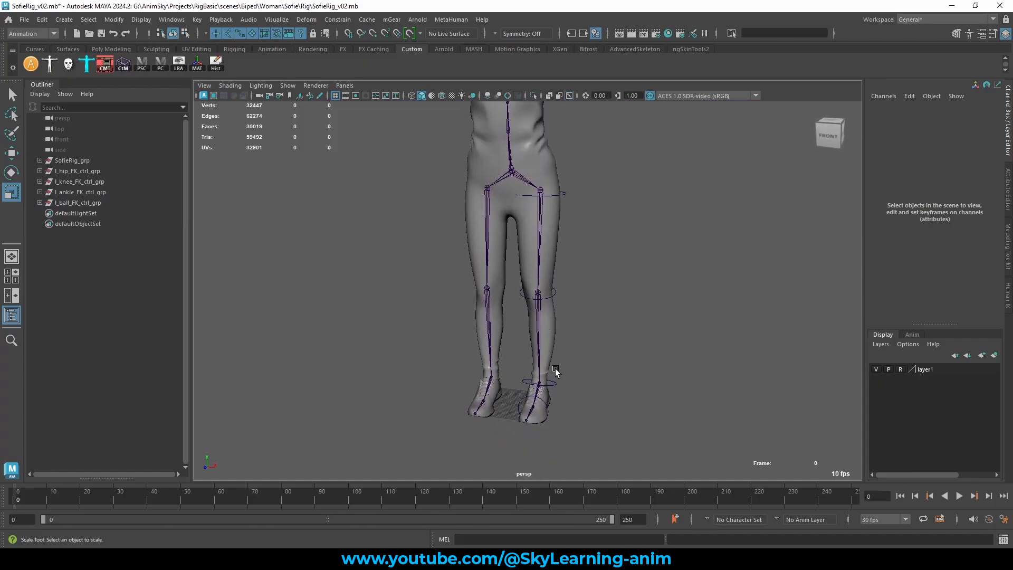
- Parent l_ball_FK_ctrl_grp under the ankle control l_ankle_FK_ctrl
{"action": "left_click", "coordinate": [81, 202]}
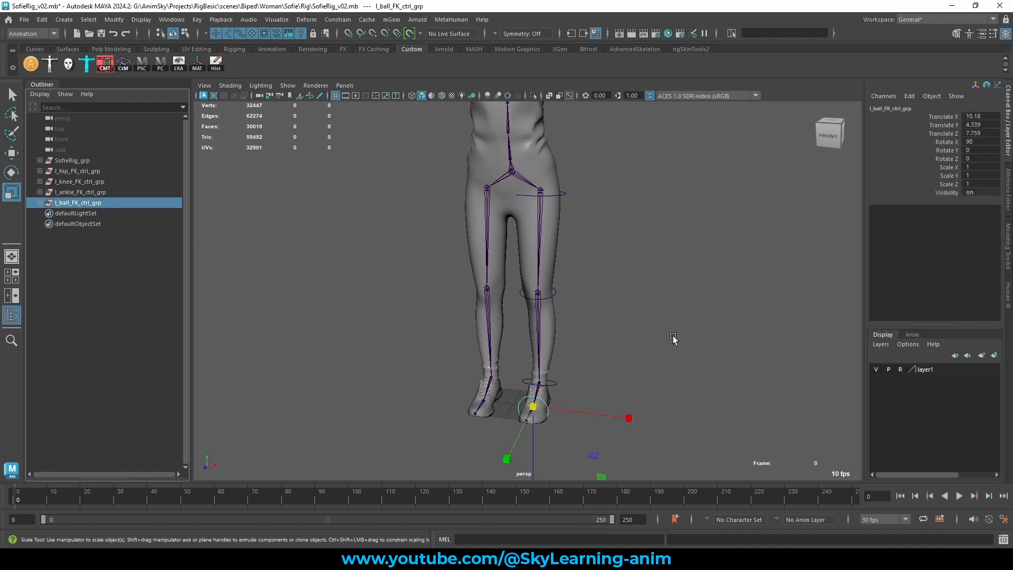
{"action": "scroll", "coordinate": [629, 351], "scroll_direction": "up", "scroll_amount": 2}
{"action": "key", "text": "w"}
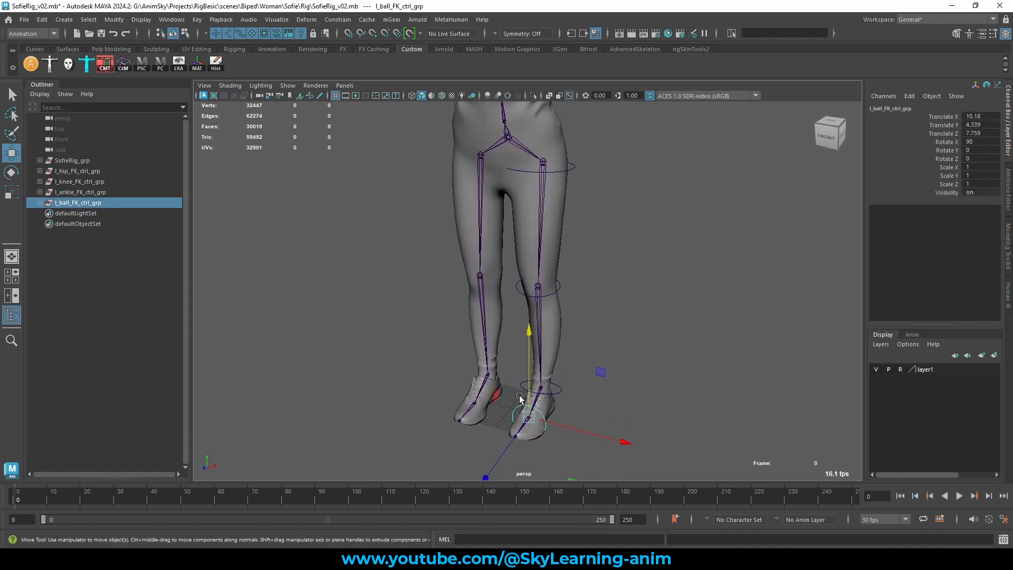
{"action": "key", "text": "q"}
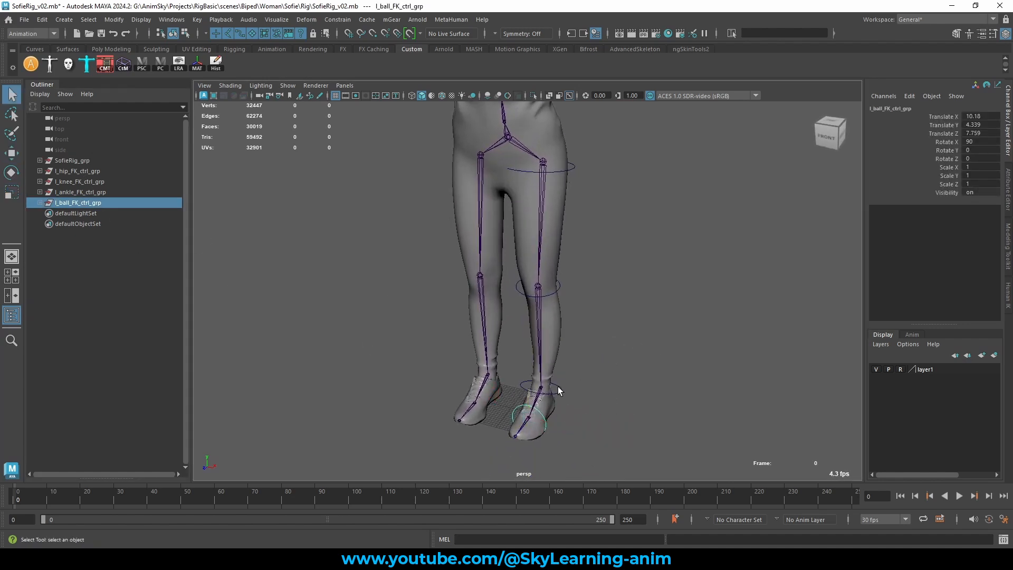
{"action": "left_click", "coordinate": [558, 386]}
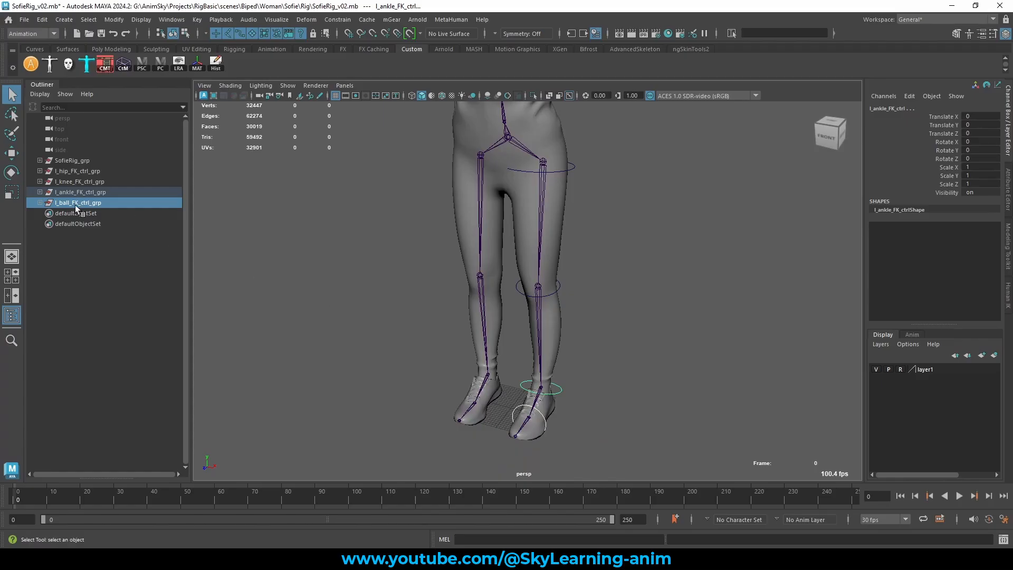
{"action": "left_click", "coordinate": [75, 205]}
{"action": "left_click", "coordinate": [559, 386]}
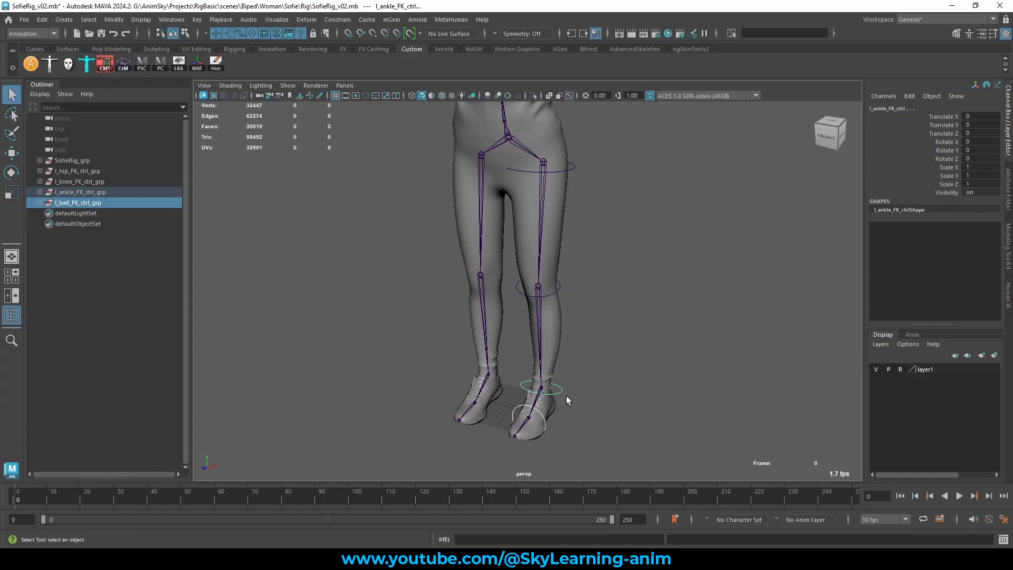
{"action": "key", "text": "p"}
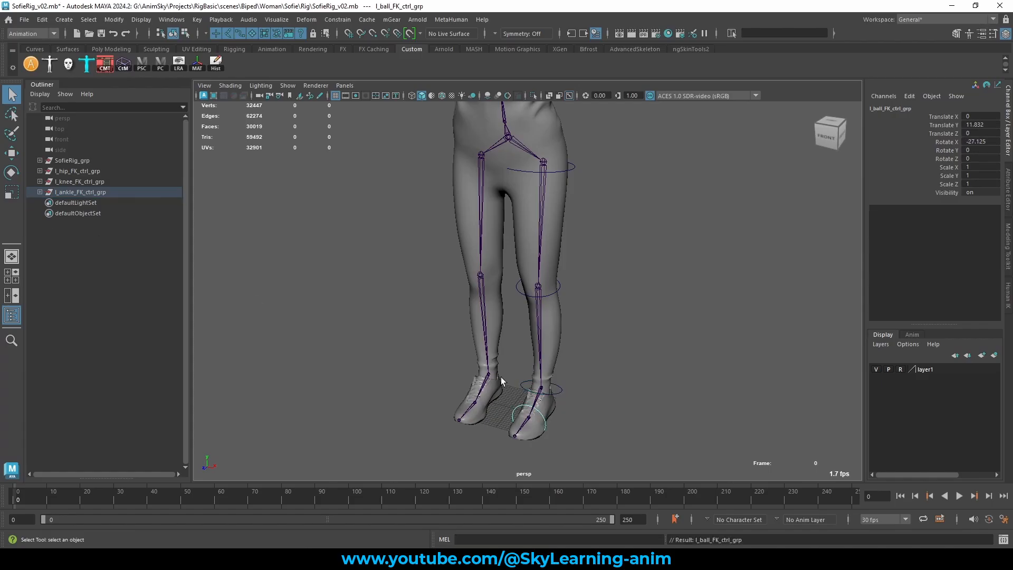
- Parent l_ankle_FK_ctrl_grp under the knee control l_knee_FK_ctrl and collapse the knee group's hierarchy
{"action": "left_click", "coordinate": [73, 192]}
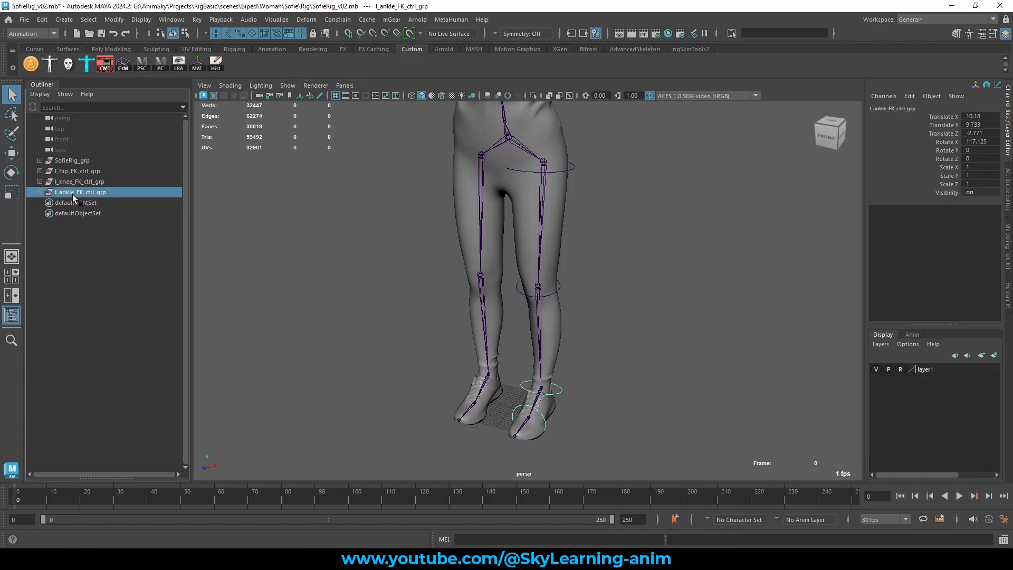
{"action": "left_click", "coordinate": [559, 284], "text": "shift"}
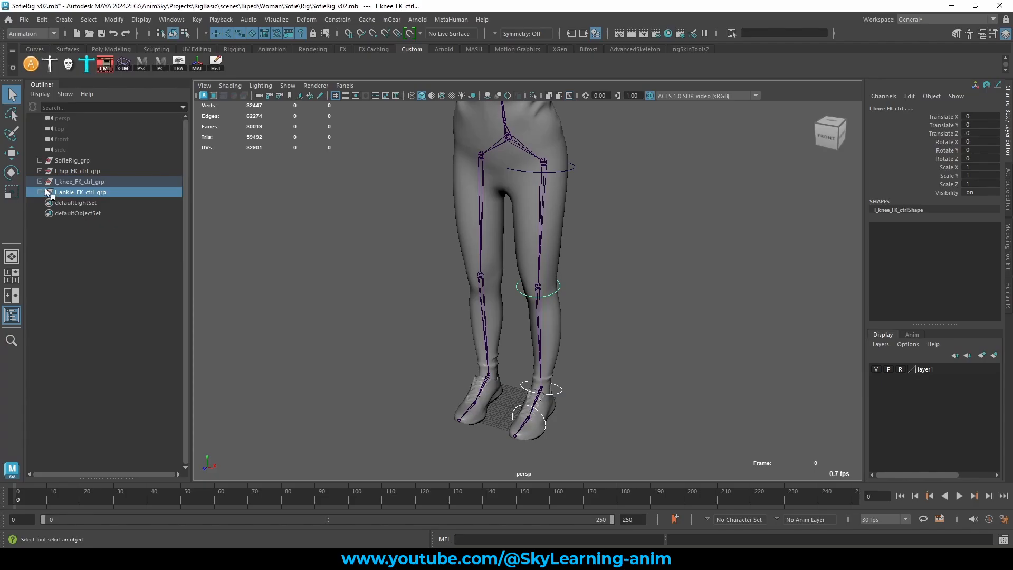
{"action": "middle_click_drag", "start_coordinate": [46, 189], "coordinate": [93, 182]}
{"action": "left_click", "coordinate": [85, 203]}
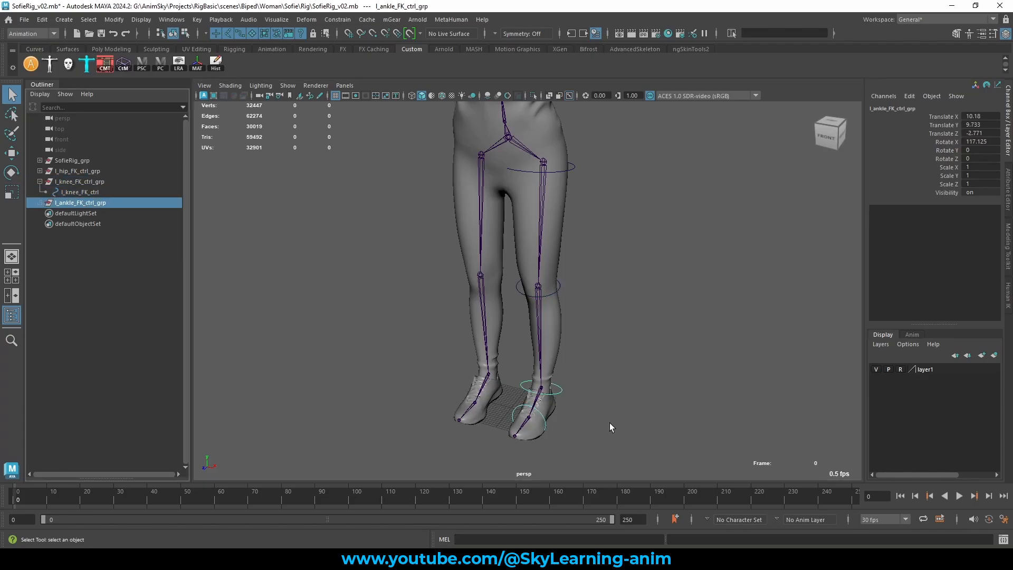
{"action": "left_click", "coordinate": [93, 192], "text": "ctrl"}
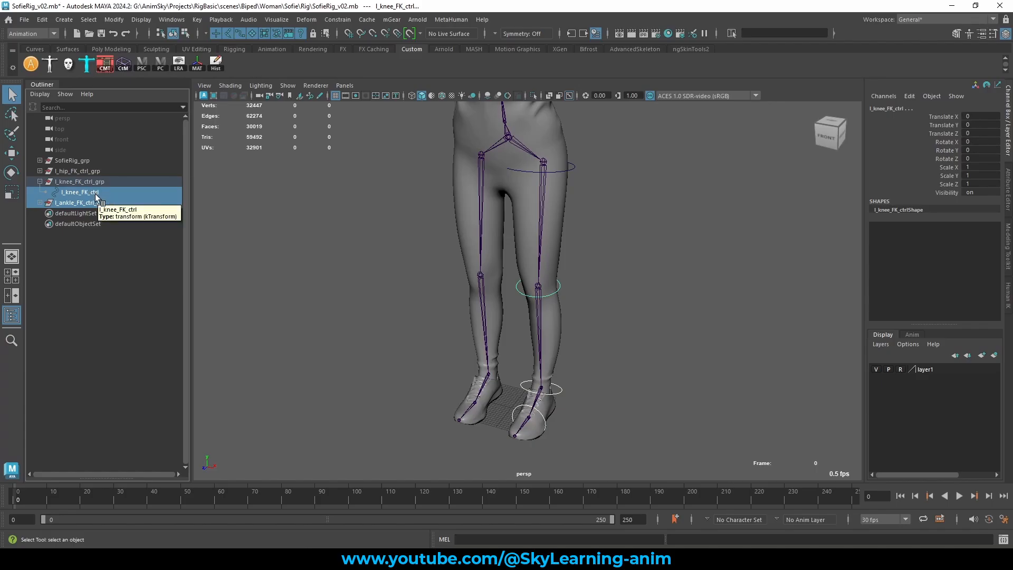
{"action": "key", "text": "p"}
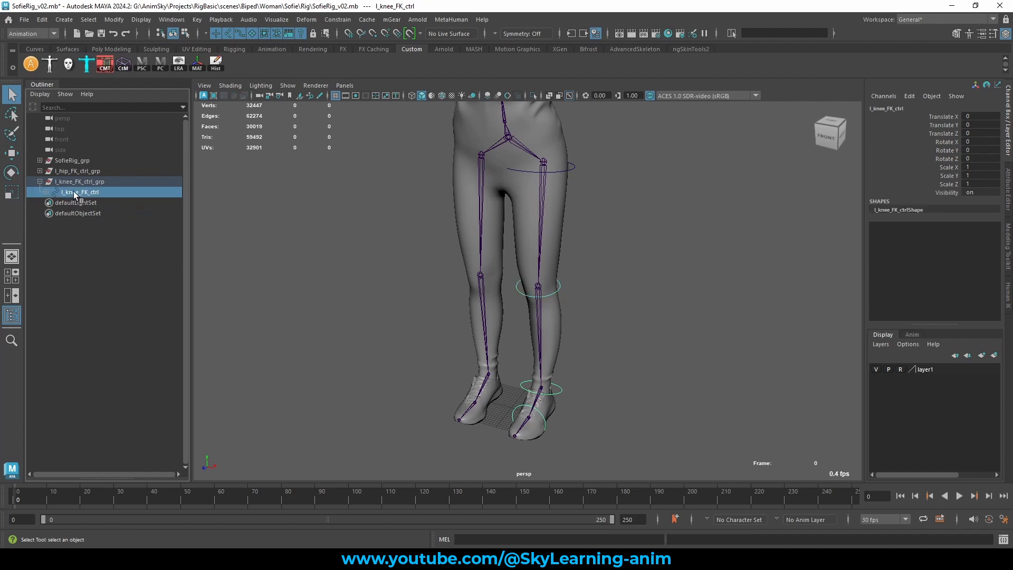
{"action": "left_click", "coordinate": [40, 182]}
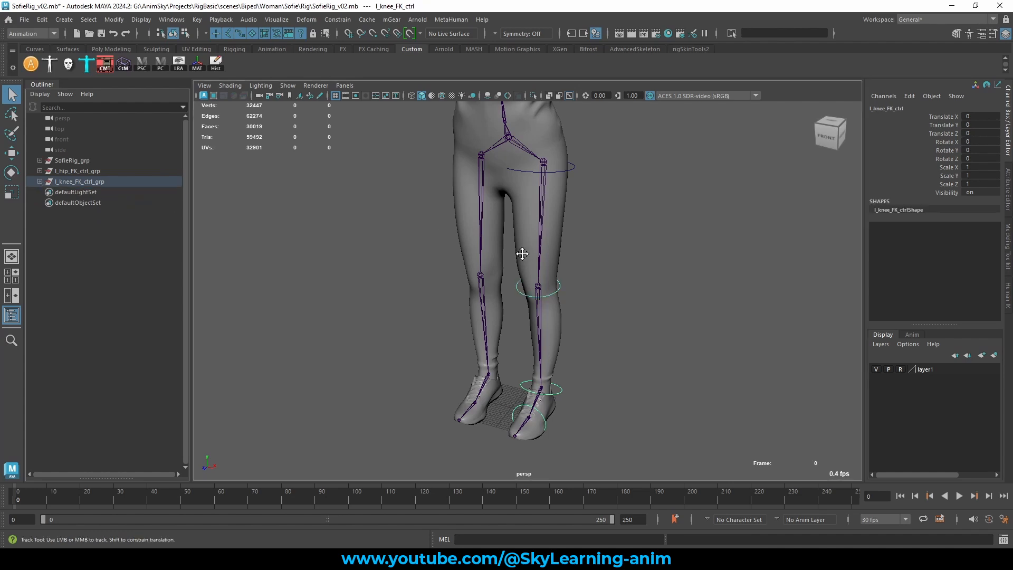
- Parent l_knee_FK_ctrl_grp under the hip control l_hip_FK_ctrl, then select and collapse l_hip_FK_ctrl_grp
{"action": "left_click", "coordinate": [82, 181]}
{"action": "left_click", "coordinate": [40, 171]}
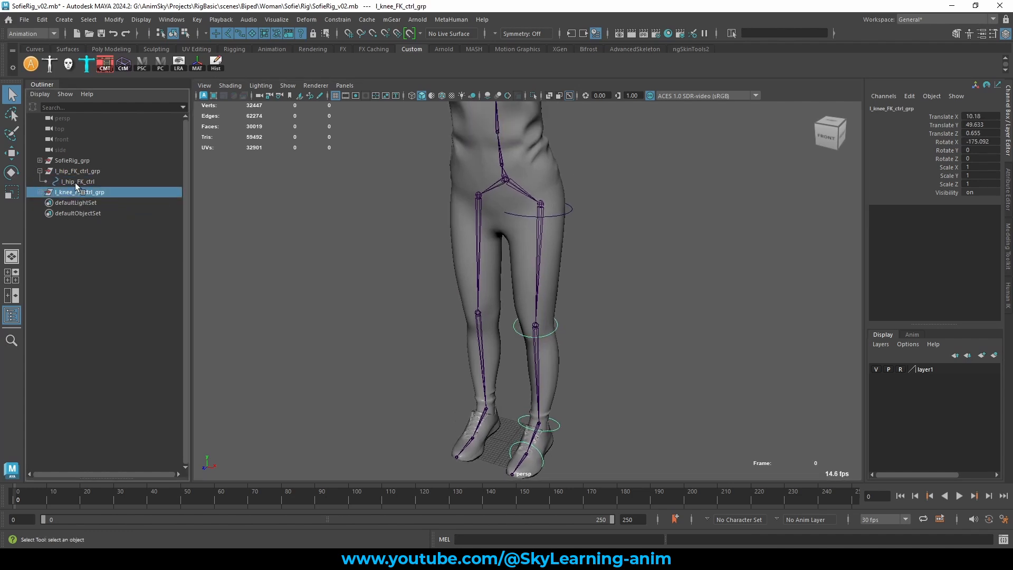
{"action": "left_click", "coordinate": [79, 182], "text": "ctrl"}
{"action": "middle_click_drag", "start_coordinate": [80, 183], "coordinate": [80, 182]}
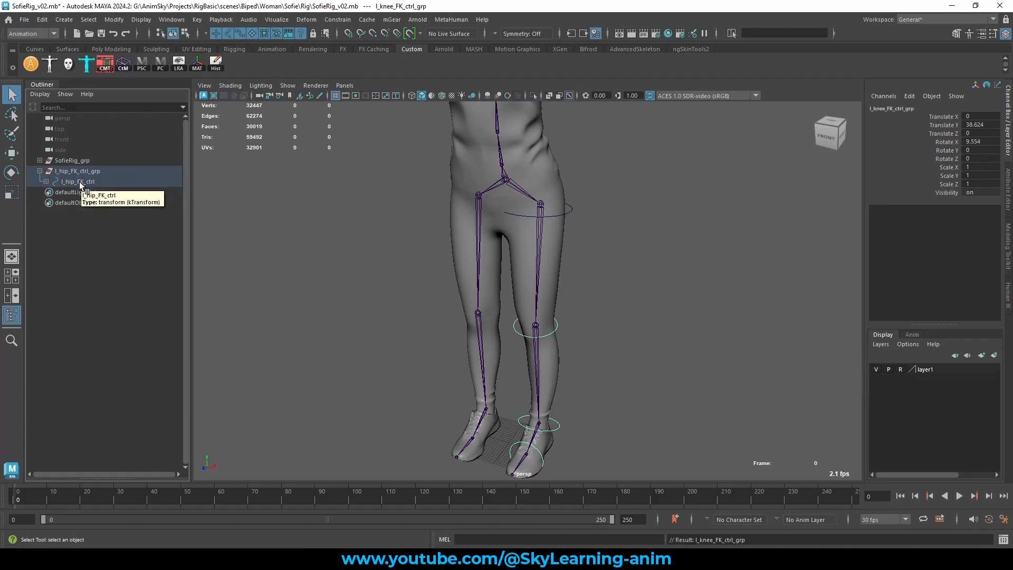
{"action": "left_click", "coordinate": [78, 171]}
{"action": "left_click", "coordinate": [41, 171]}
- Duplicate the l_hip_FK_ctrl_grp hierarchy and expand the copy to show all its nested groups and controls
{"action": "scroll", "coordinate": [610, 294], "scroll_direction": "down", "scroll_amount": 5}
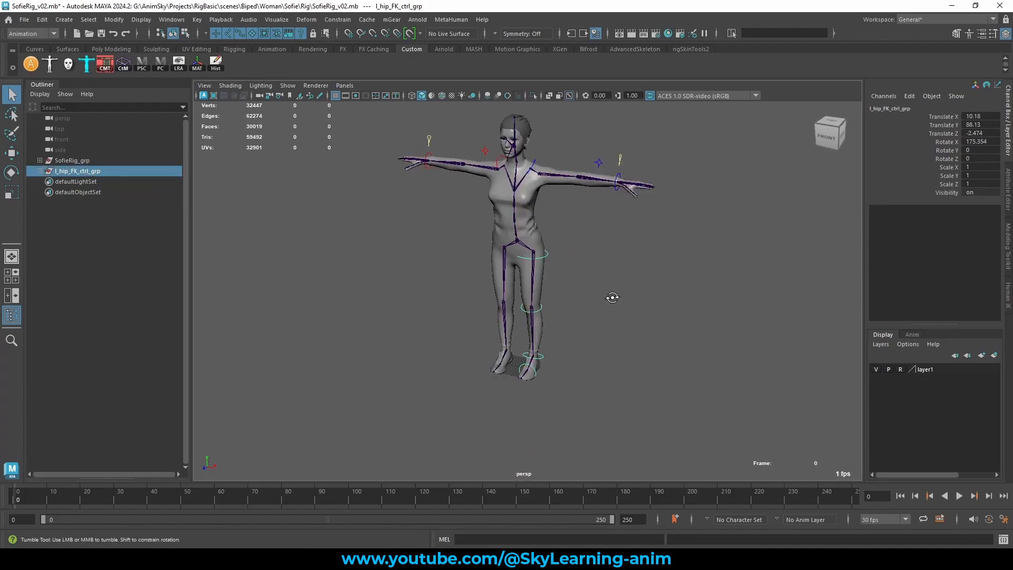
{"action": "scroll", "coordinate": [662, 307], "scroll_direction": "up", "scroll_amount": 5}
{"action": "key", "text": "w"}
{"action": "mouse_move", "coordinate": [665, 301]}
{"action": "left_mouse_down", "text": "alt"}
{"action": "mouse_move", "coordinate": [607, 290]}
{"action": "mouse_move", "coordinate": [679, 304]}
{"action": "left_mouse_up", "text": "alt"}
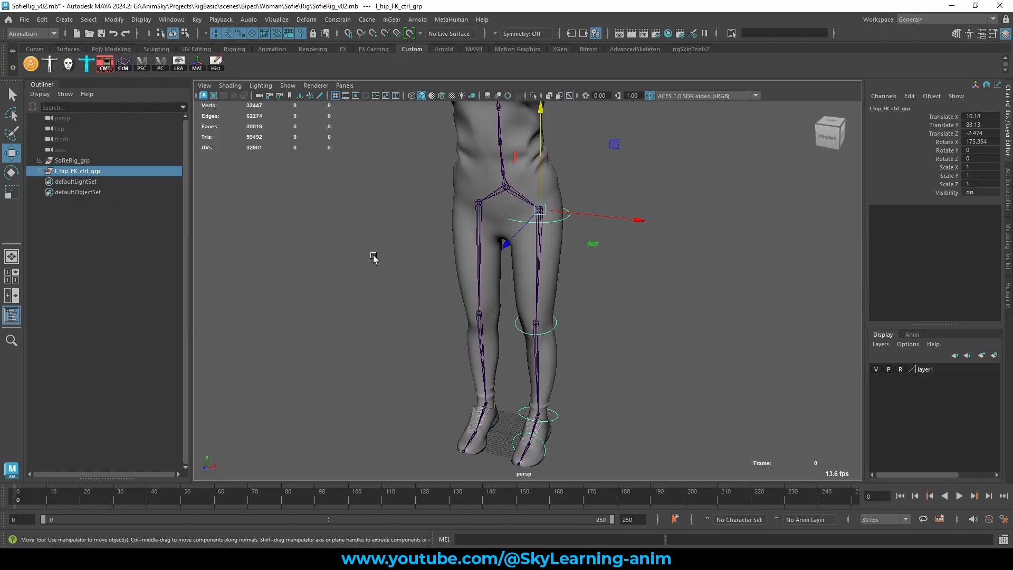
{"action": "right_click_drag", "start_coordinate": [379, 243], "coordinate": [408, 237], "text": "alt"}
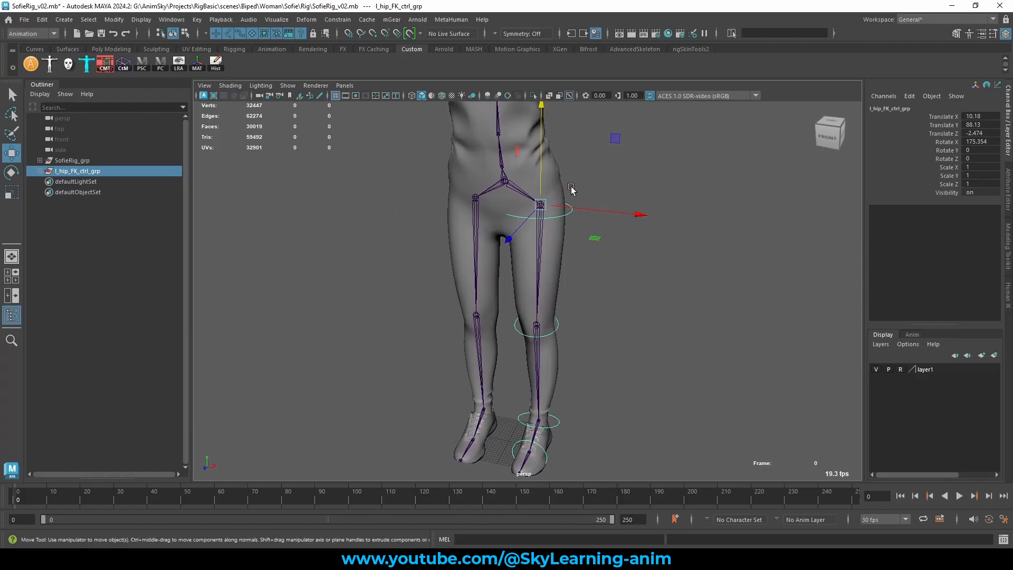
{"action": "left_click_drag", "start_coordinate": [702, 200], "coordinate": [657, 200]}
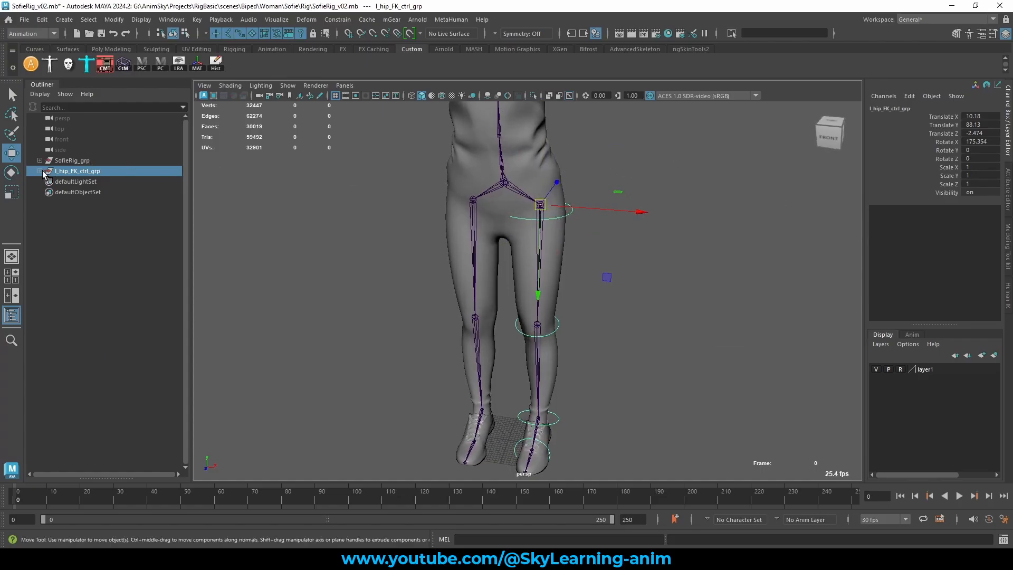
{"action": "key", "text": "ctrl+d"}
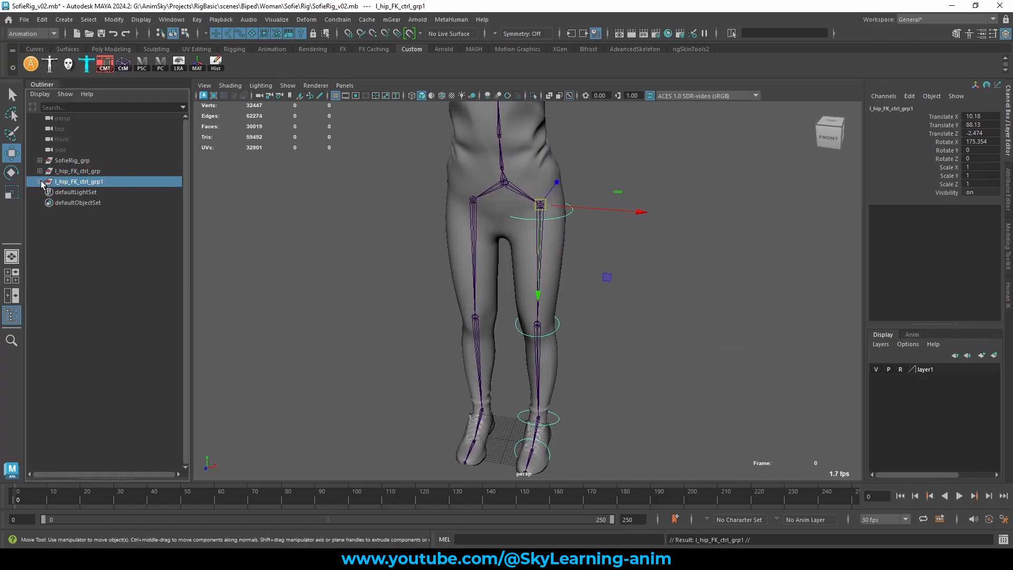
{"action": "left_click", "coordinate": [41, 181]}
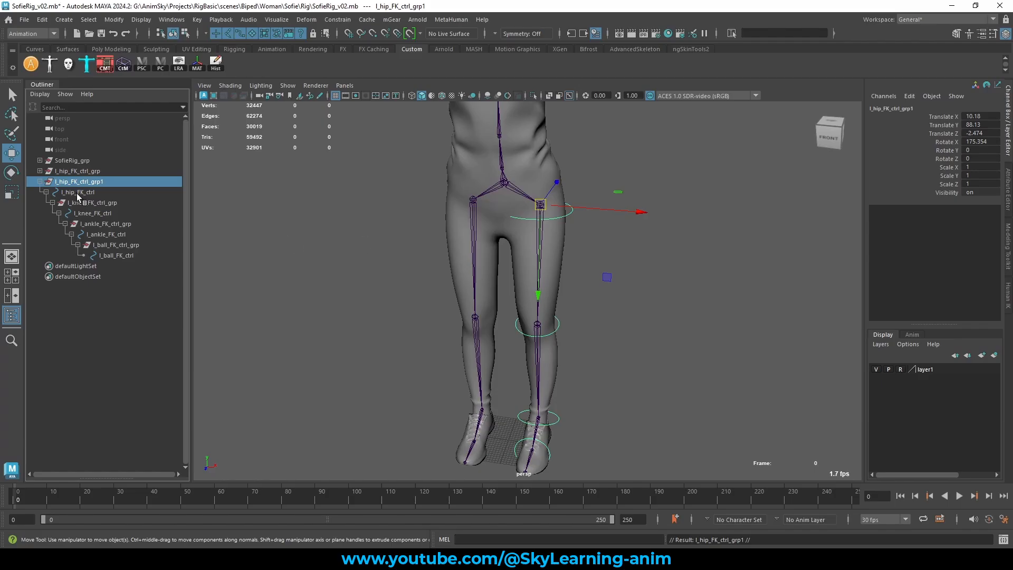
{"action": "left_click_drag", "start_coordinate": [778, 274], "coordinate": [770, 280], "text": "alt"}
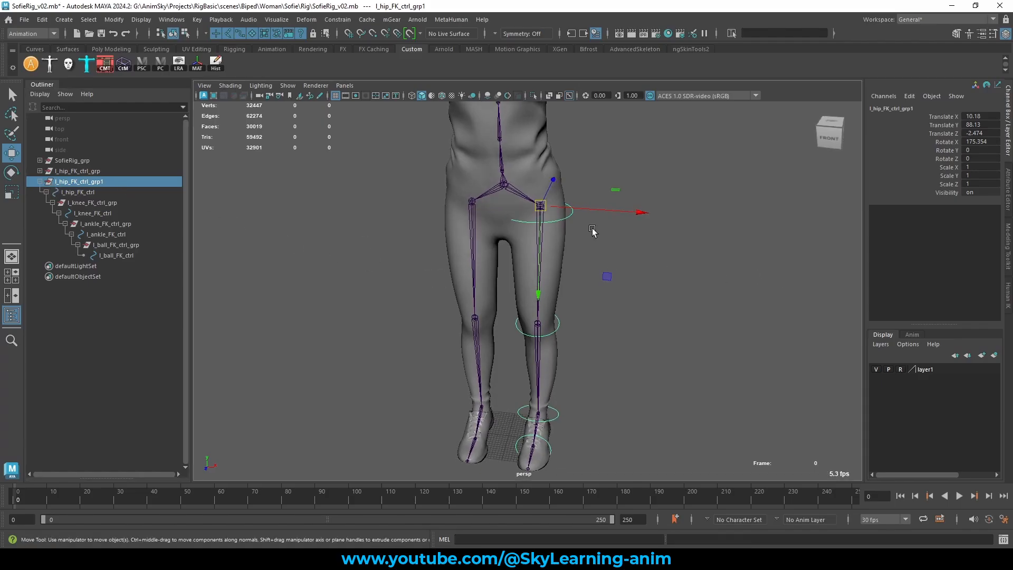
{"action": "double_click", "coordinate": [973, 167]}
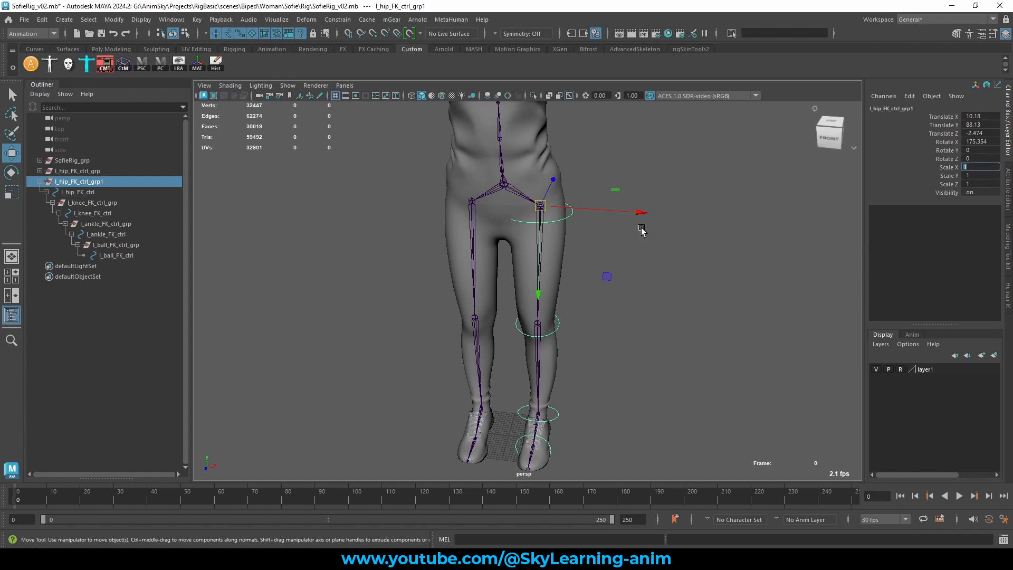
{"action": "left_click_drag", "start_coordinate": [637, 213], "coordinate": [568, 209]}
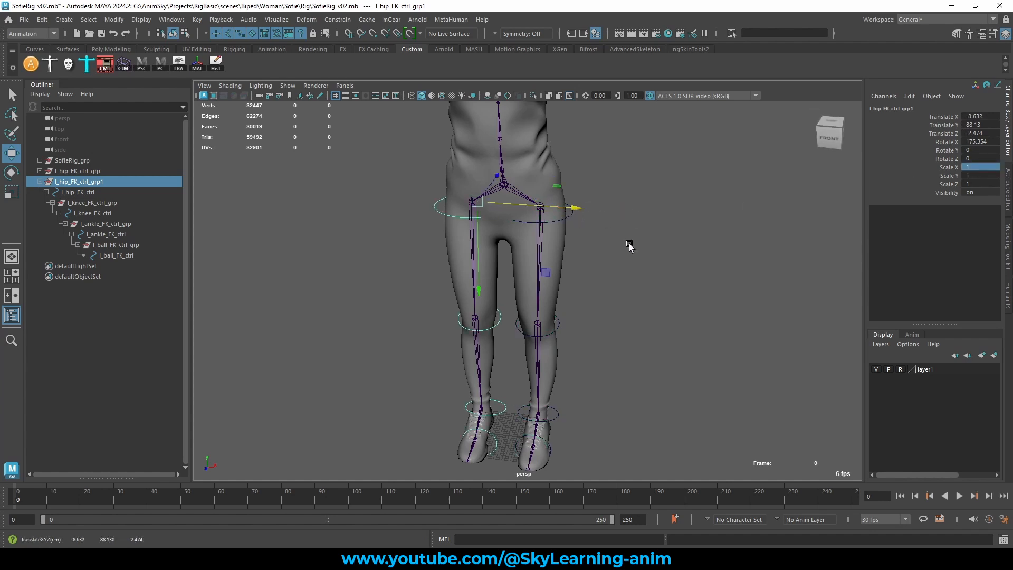
{"action": "key", "text": "ctrl+z"}
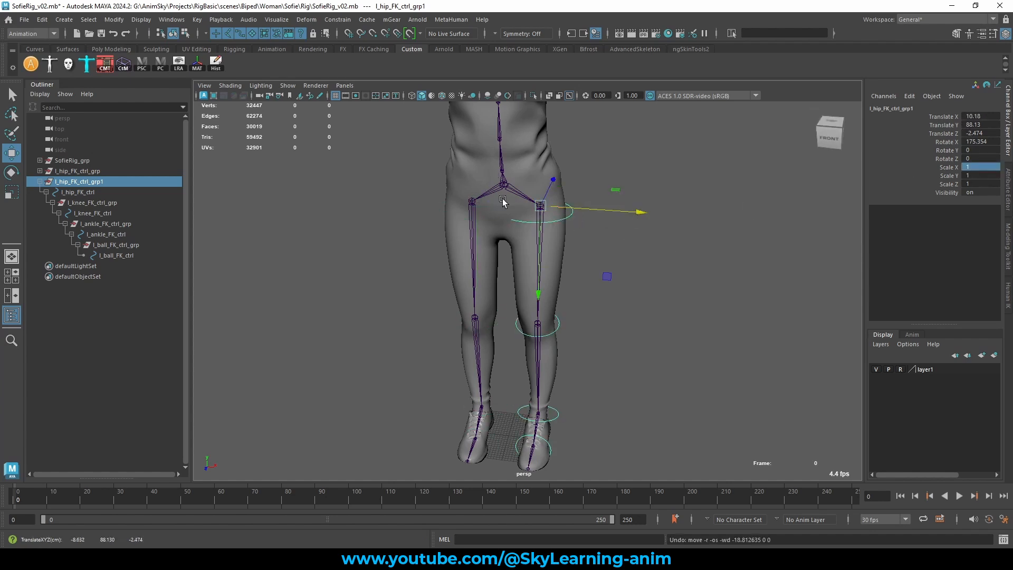
- Match the transforms of the duplicated group l_hip_FK_ctrl_grp1 to the right hip joint r_hip_jnt
{"action": "left_click_drag", "start_coordinate": [657, 263], "coordinate": [475, 248], "text": "alt"}
{"action": "left_click", "coordinate": [471, 222]}
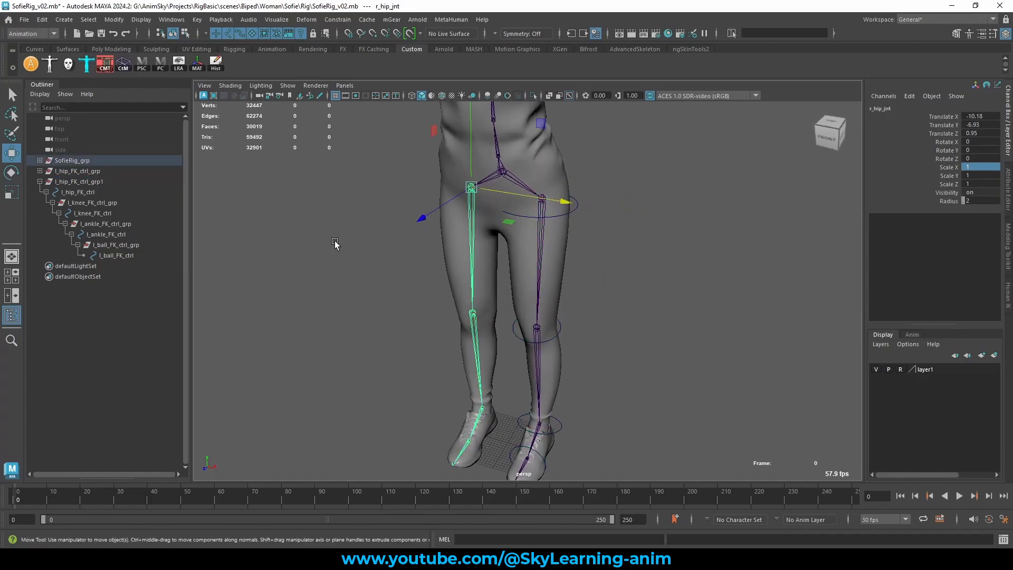
{"action": "left_click", "coordinate": [99, 182]}
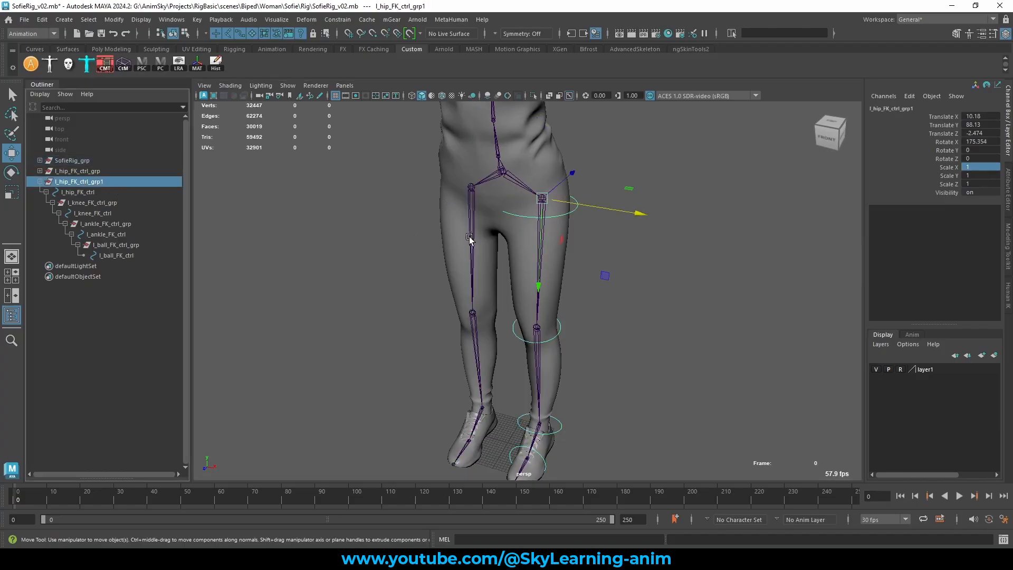
{"action": "left_click", "coordinate": [473, 217]}
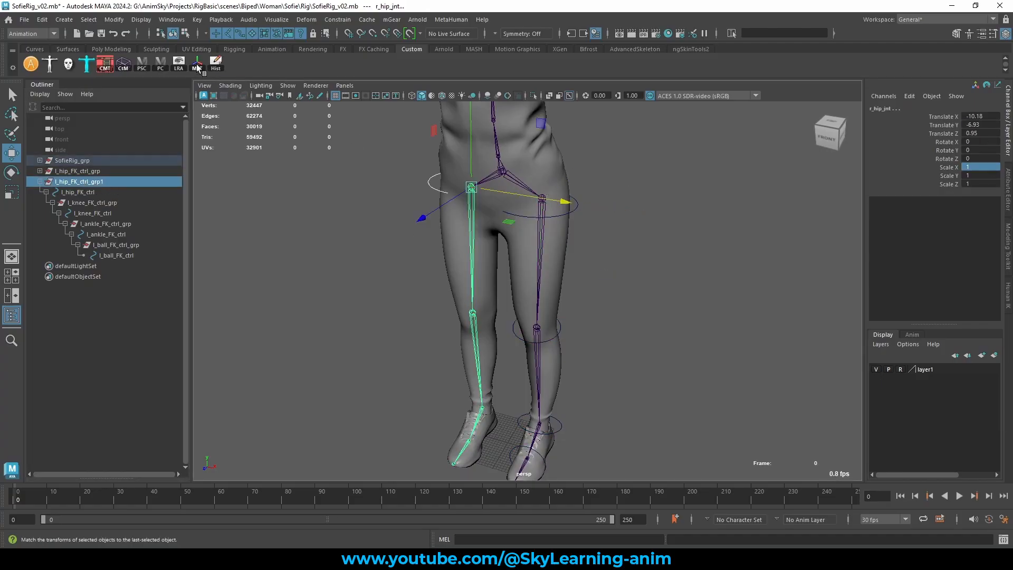
{"action": "left_click_drag", "start_coordinate": [365, 224], "coordinate": [522, 206], "text": "alt"}
{"action": "scroll", "coordinate": [600, 200], "scroll_direction": "down", "scroll_amount": 4}
{"action": "scroll", "coordinate": [526, 192], "scroll_direction": "up", "scroll_amount": 4}
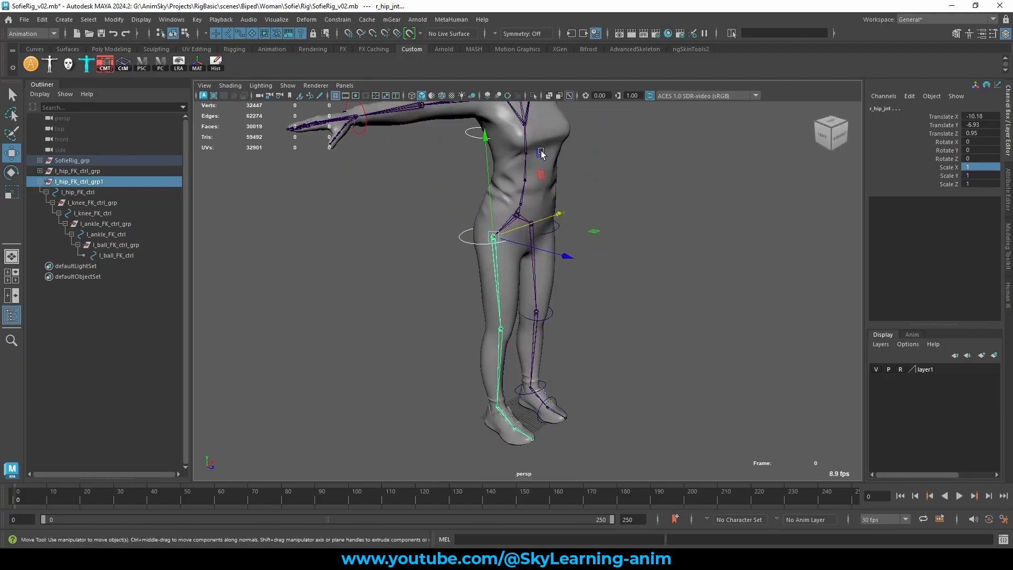
- Match the transforms of the duplicated hierarchy's l_knee_FK_ctrl_grp to the right knee joint r_knee_jnt
{"action": "middle_click_drag", "start_coordinate": [540, 153], "coordinate": [570, 321], "text": "alt"}
{"action": "scroll", "coordinate": [501, 153], "scroll_direction": "down", "scroll_amount": 2}
{"action": "scroll", "coordinate": [469, 177], "scroll_direction": "down", "scroll_amount": 1}
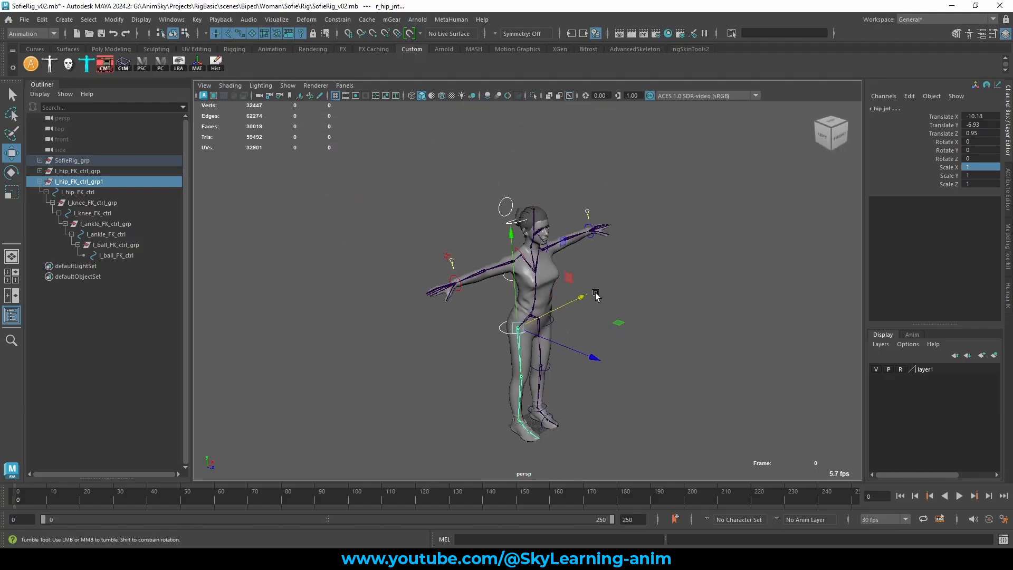
{"action": "left_click_drag", "start_coordinate": [725, 356], "coordinate": [649, 339], "text": "alt"}
{"action": "scroll", "coordinate": [649, 339], "scroll_direction": "up", "scroll_amount": 3}
{"action": "middle_click_drag", "start_coordinate": [649, 338], "coordinate": [649, 227], "text": "alt"}
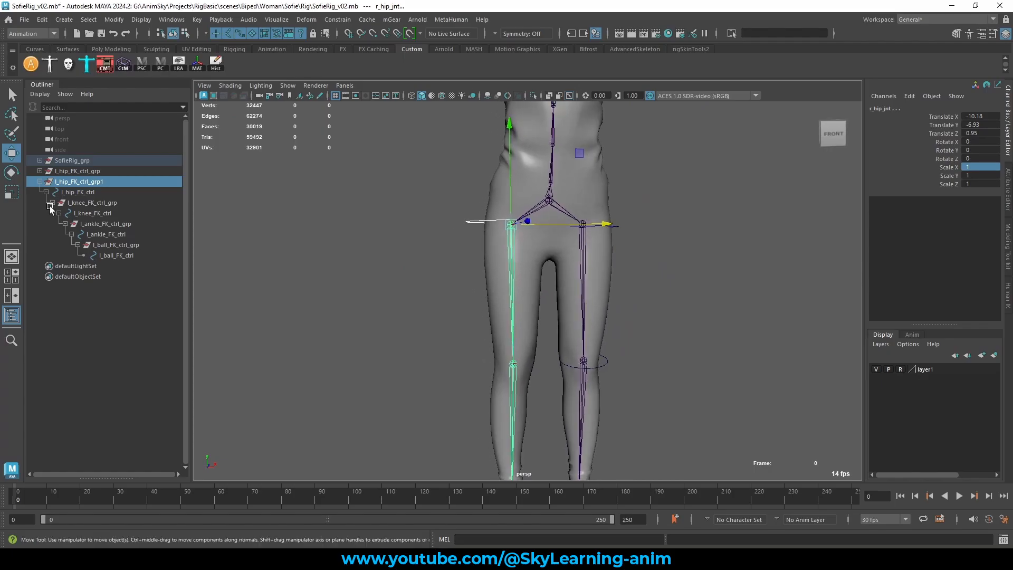
{"action": "left_click", "coordinate": [84, 203]}
{"action": "scroll", "coordinate": [522, 348], "scroll_direction": "down", "scroll_amount": 1}
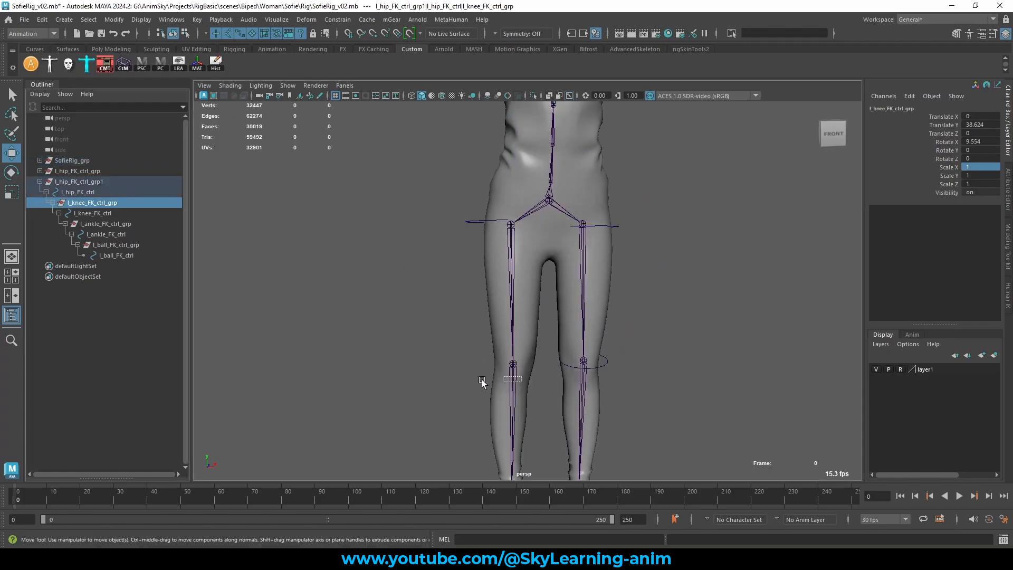
{"action": "left_click", "coordinate": [515, 350]}
{"action": "scroll", "coordinate": [496, 353], "scroll_direction": "down", "scroll_amount": 3}
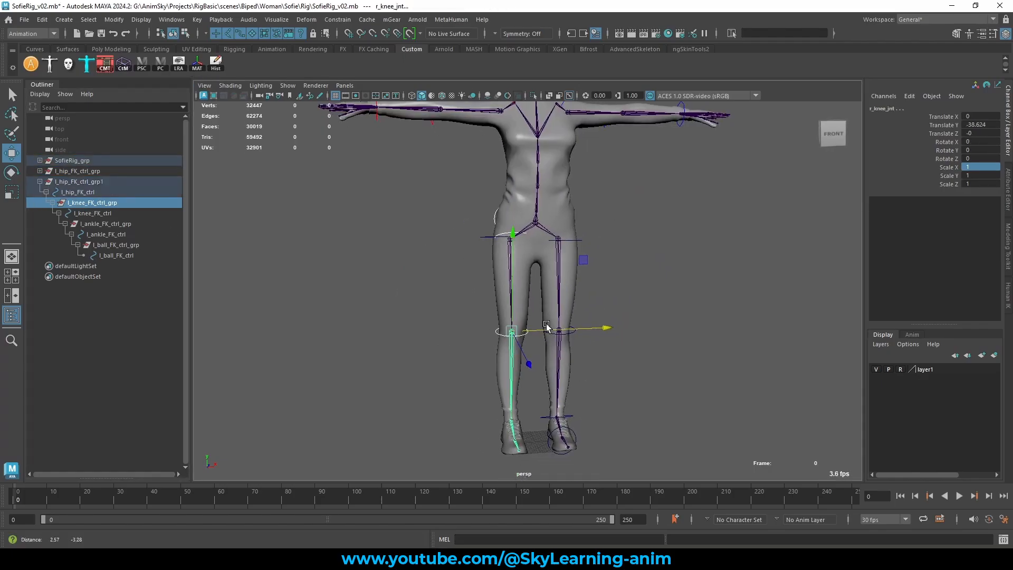
- Match the transforms of the duplicated hierarchy's l_ankle_FK_ctrl_grp to the right ankle joint r_ankle_jnt
{"action": "scroll", "coordinate": [523, 295], "scroll_direction": "up", "scroll_amount": 3}
{"action": "left_click_drag", "start_coordinate": [522, 295], "coordinate": [549, 284], "text": "alt"}
{"action": "left_click", "coordinate": [109, 224]}
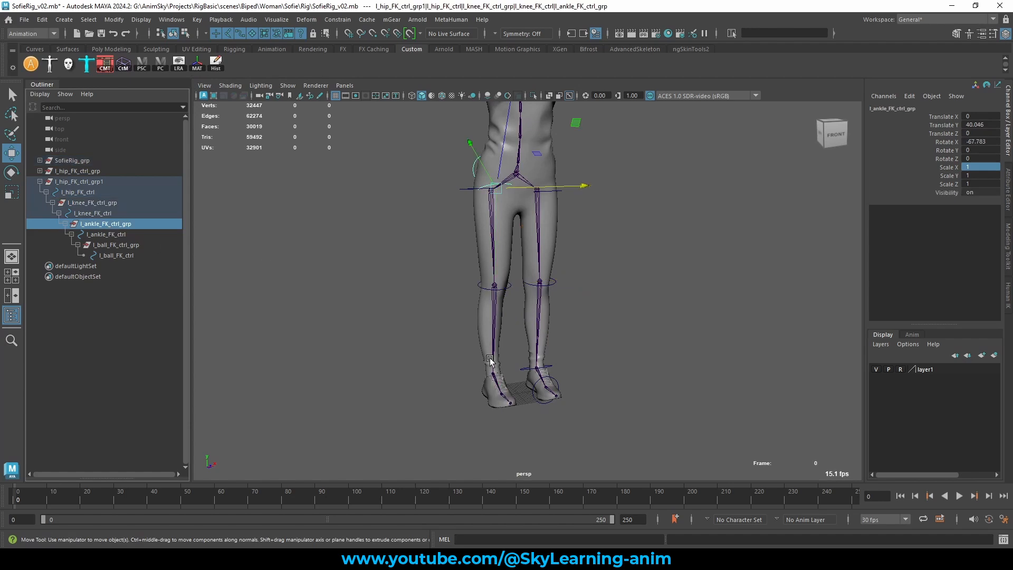
{"action": "left_click", "coordinate": [494, 379]}
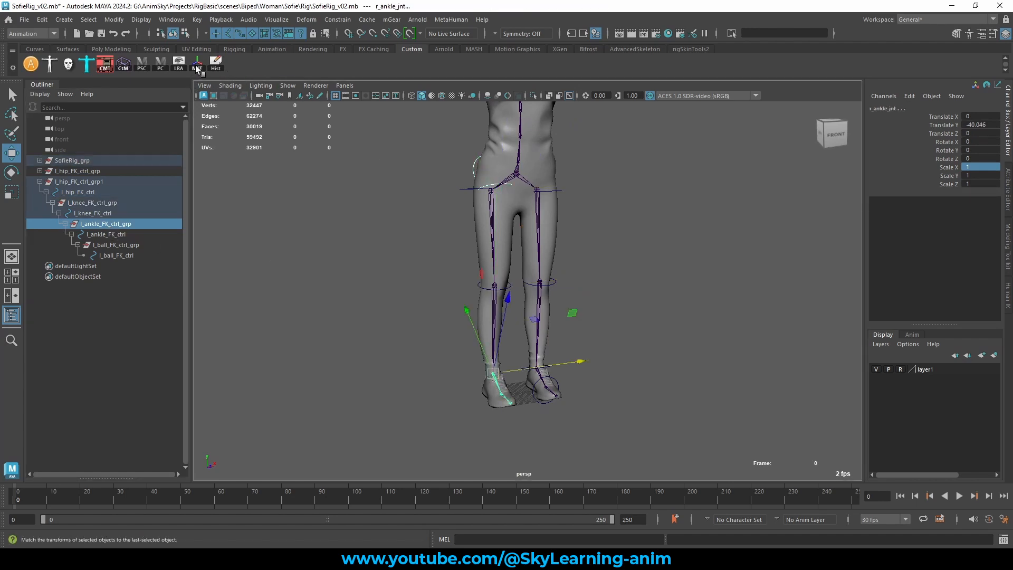
- Match the transforms of the duplicated hierarchy's l_ball_FK_ctrl_grp to the ball joint of the right foot
{"action": "left_click", "coordinate": [115, 244]}
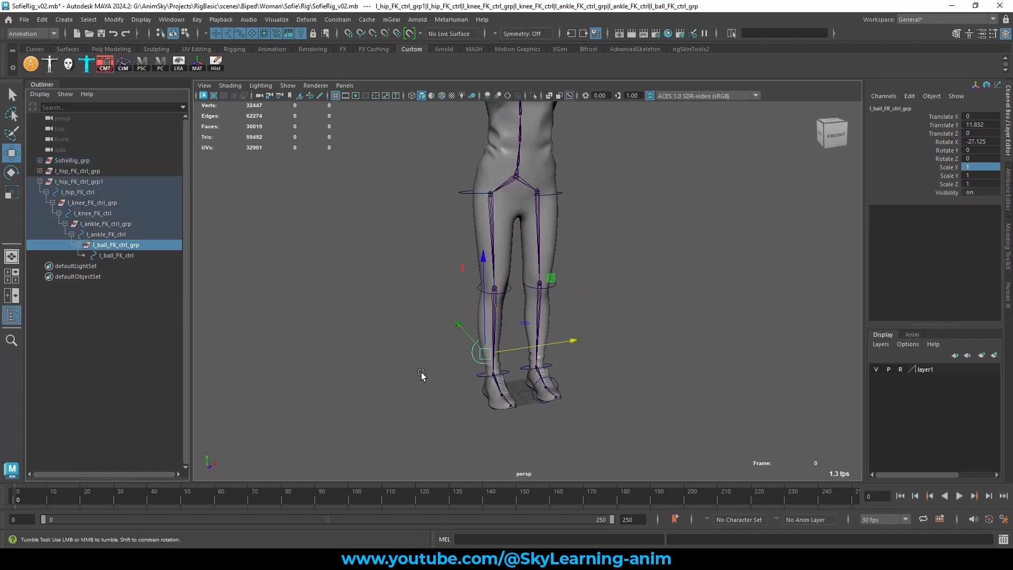
{"action": "scroll", "coordinate": [520, 364], "scroll_direction": "up", "scroll_amount": 4}
{"action": "scroll", "coordinate": [516, 372], "scroll_direction": "up", "scroll_amount": 2}
{"action": "left_click", "coordinate": [494, 360]}
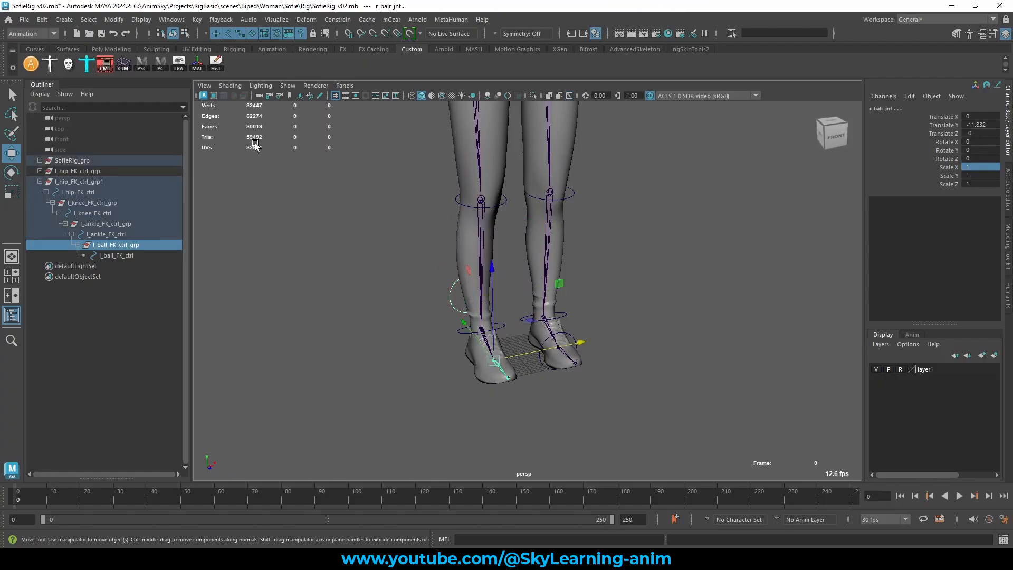
{"action": "left_click", "coordinate": [198, 71]}
{"action": "scroll", "coordinate": [570, 266], "scroll_direction": "down", "scroll_amount": 2}
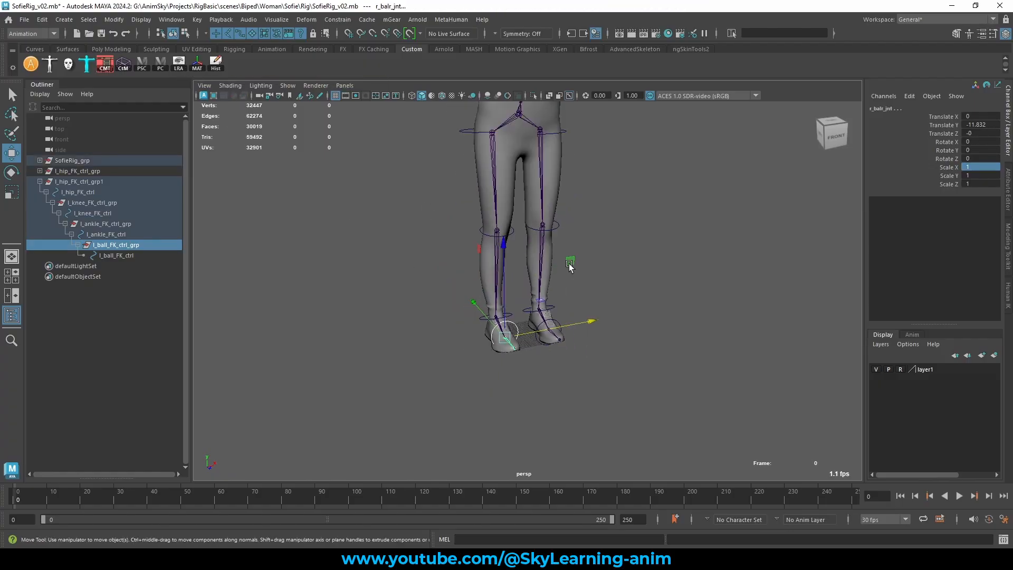
- Select the left and right hip controls together, frame them in the side view and isolate them there
{"action": "mouse_move", "coordinate": [570, 266]}
{"action": "left_mouse_down", "text": "alt"}
{"action": "mouse_move", "coordinate": [517, 254]}
{"action": "mouse_move", "coordinate": [577, 248]}
{"action": "left_mouse_up", "text": "alt"}
{"action": "left_click", "coordinate": [516, 254]}
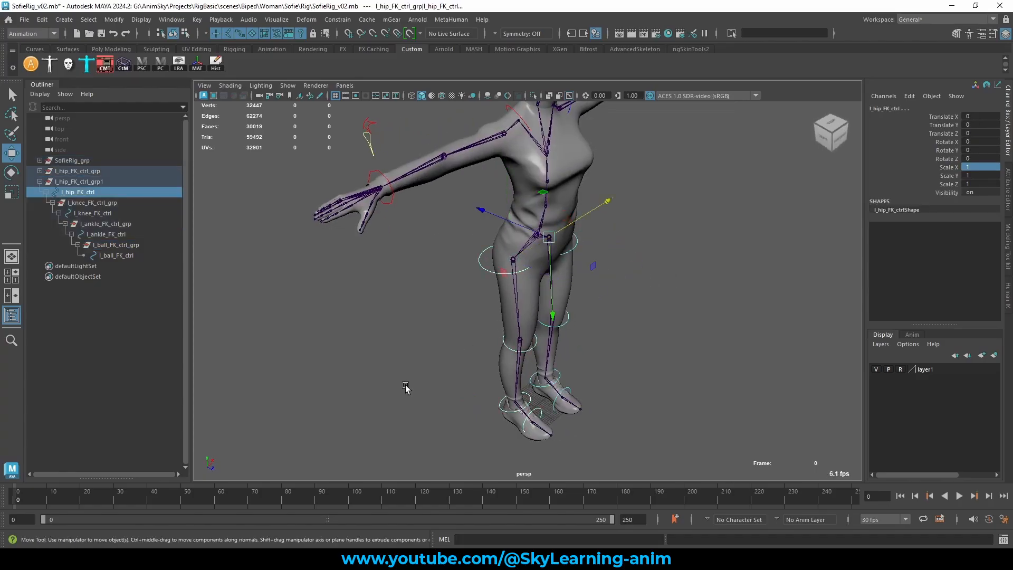
{"action": "key", "text": "space"}
{"action": "key", "text": "f"}
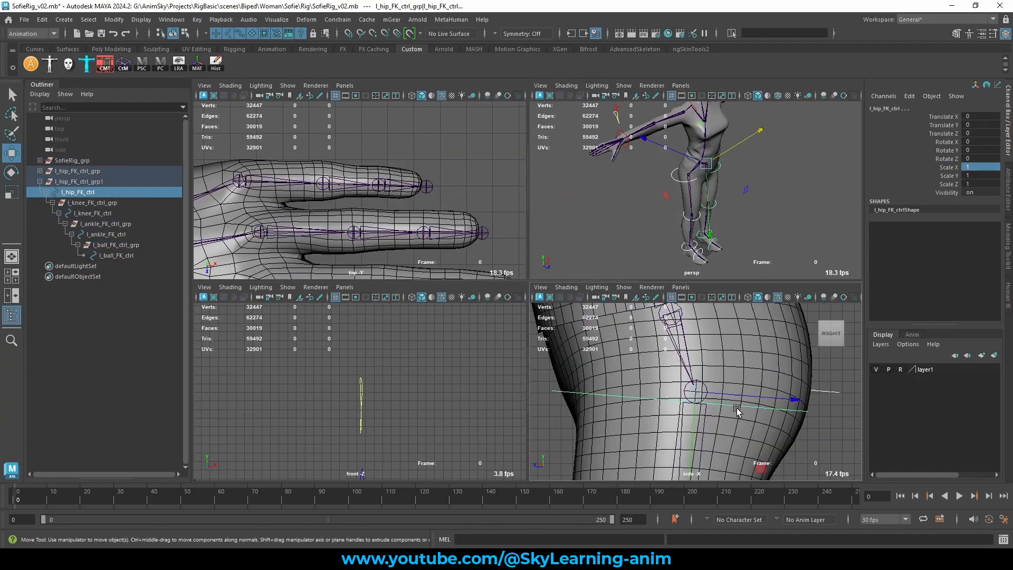
{"action": "key", "text": "space"}
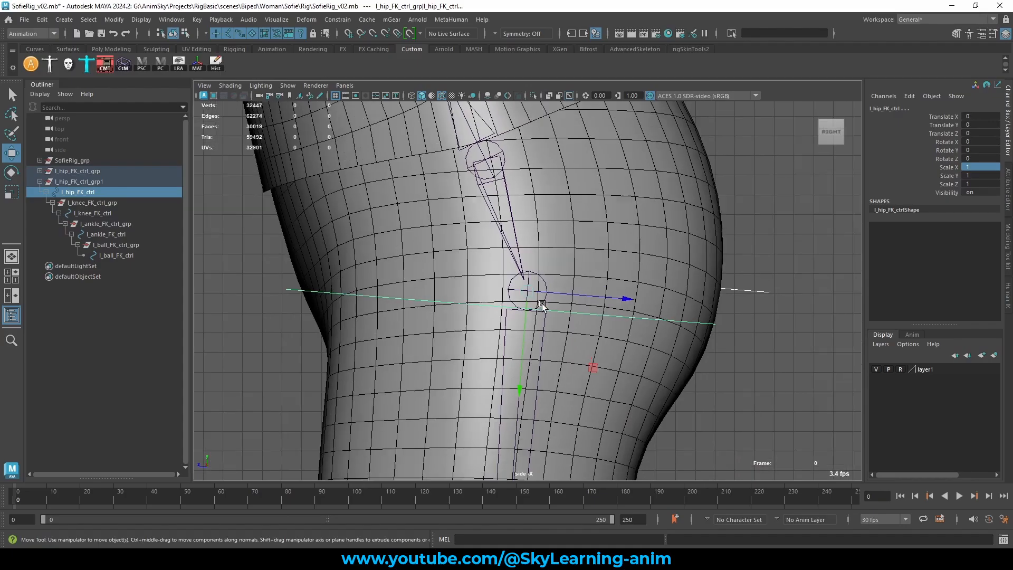
{"action": "left_click", "coordinate": [532, 95]}
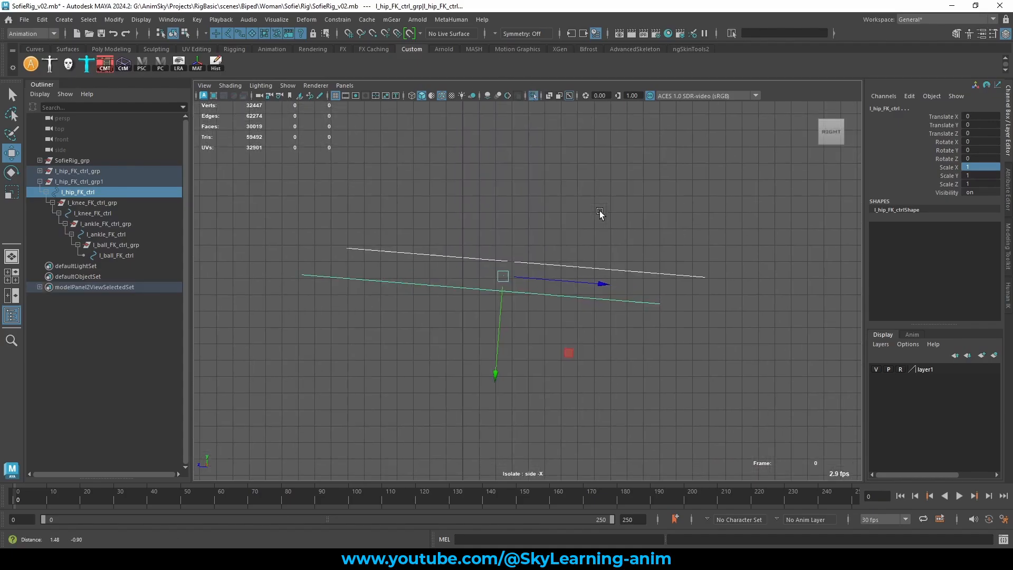
- Move the control vertices of the duplicated l_hip_FK_ctrl curve in the side view so its circle overlaps the left hip control
{"action": "left_click", "coordinate": [95, 192]}
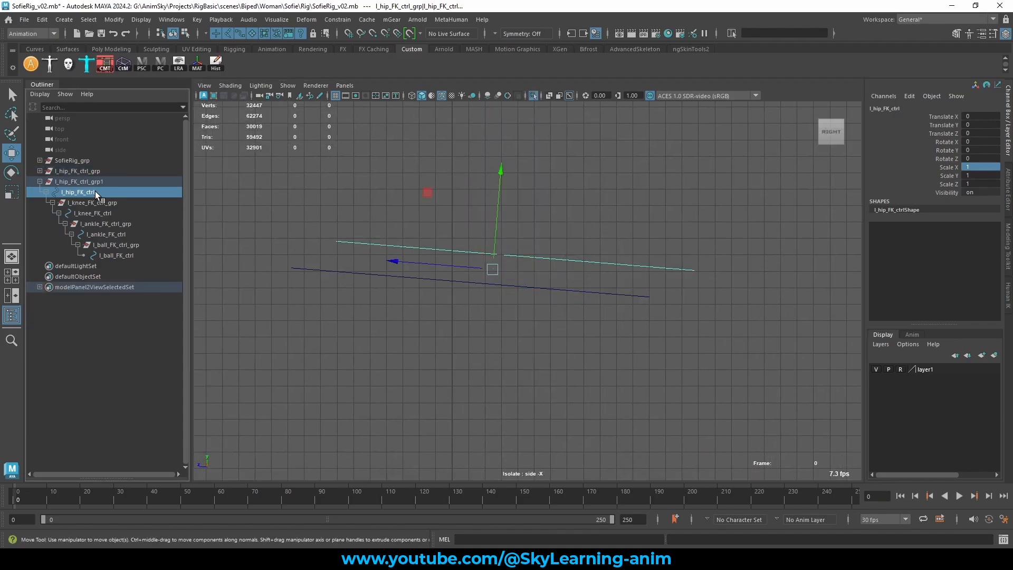
{"action": "left_click", "coordinate": [511, 288]}
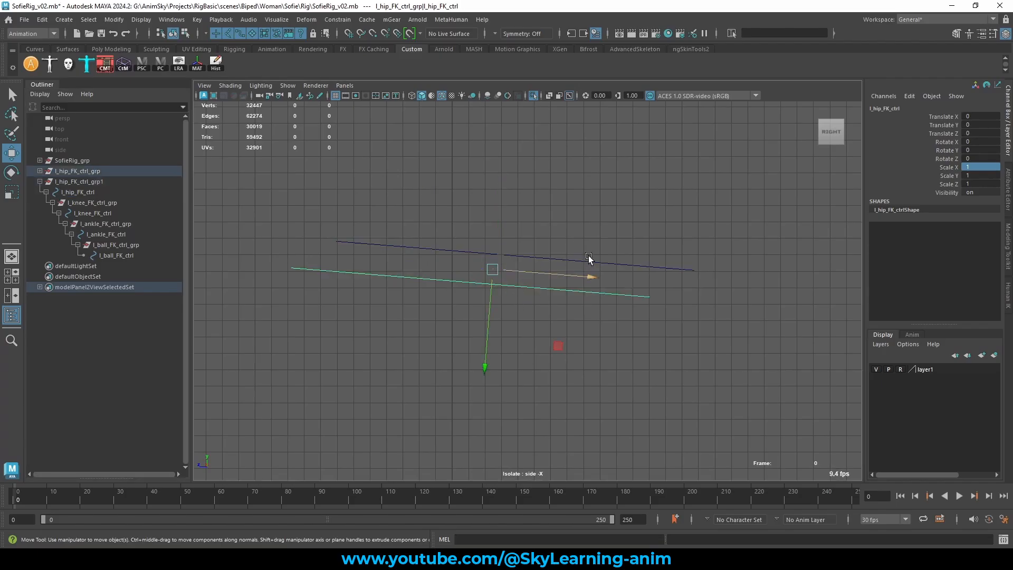
{"action": "left_click", "coordinate": [609, 261]}
{"action": "key", "text": "F8"}
{"action": "left_click_drag", "start_coordinate": [267, 198], "coordinate": [784, 296]}
{"action": "left_click_drag", "start_coordinate": [445, 182], "coordinate": [399, 208]}
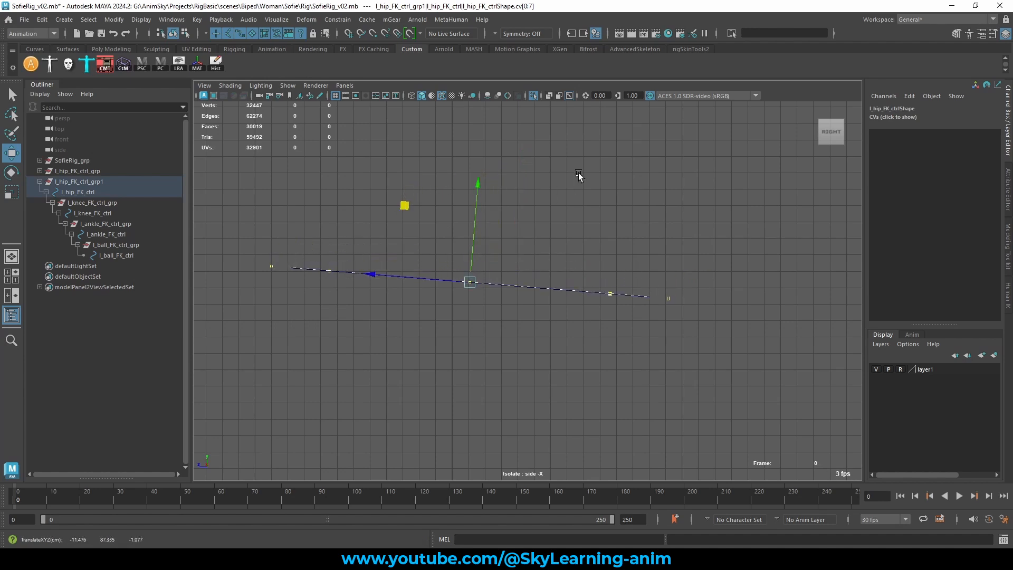
{"action": "right_click_drag", "start_coordinate": [581, 173], "coordinate": [626, 159]}
{"action": "left_click_drag", "start_coordinate": [608, 204], "coordinate": [587, 312]}
- Examine how the left and right leg controls line up in the perspective view, from the hips down to the feet
{"action": "key", "text": "space"}
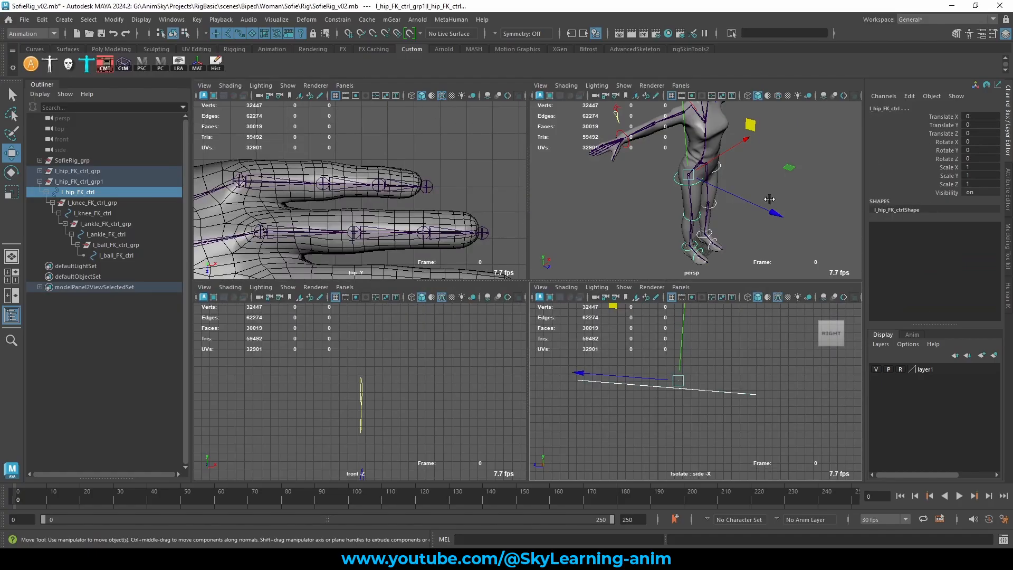
{"action": "left_click_drag", "start_coordinate": [795, 182], "coordinate": [765, 186], "text": "alt"}
{"action": "scroll", "coordinate": [757, 200], "scroll_direction": "up", "scroll_amount": 3}
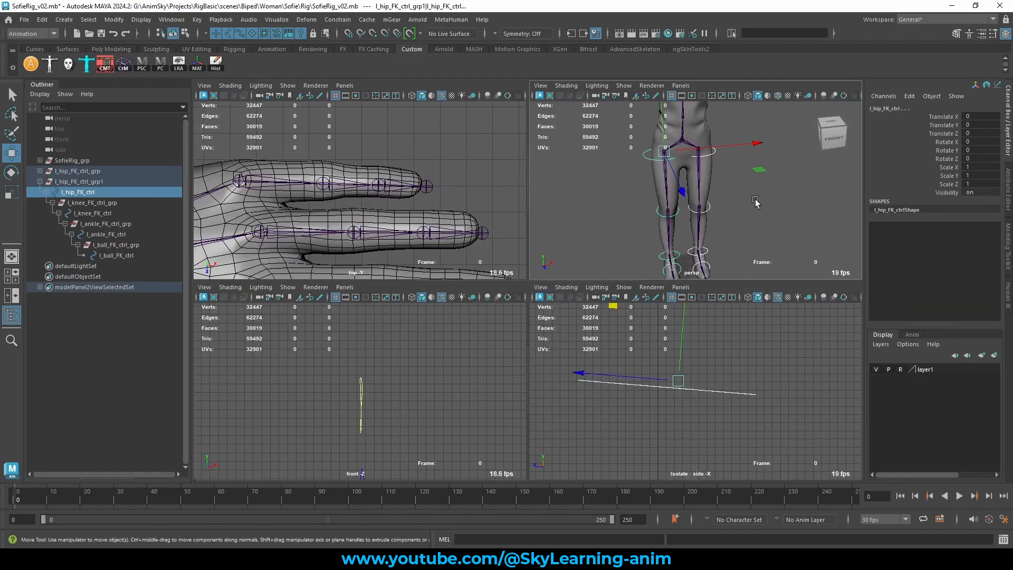
{"action": "key", "text": "space"}
{"action": "left_click_drag", "start_coordinate": [736, 218], "coordinate": [678, 199], "text": "alt"}
{"action": "scroll", "coordinate": [669, 235], "scroll_direction": "up", "scroll_amount": 3}
{"action": "middle_click_drag", "start_coordinate": [664, 359], "coordinate": [660, 242], "text": "alt"}
{"action": "left_click_drag", "start_coordinate": [847, 359], "coordinate": [815, 330], "text": "alt"}
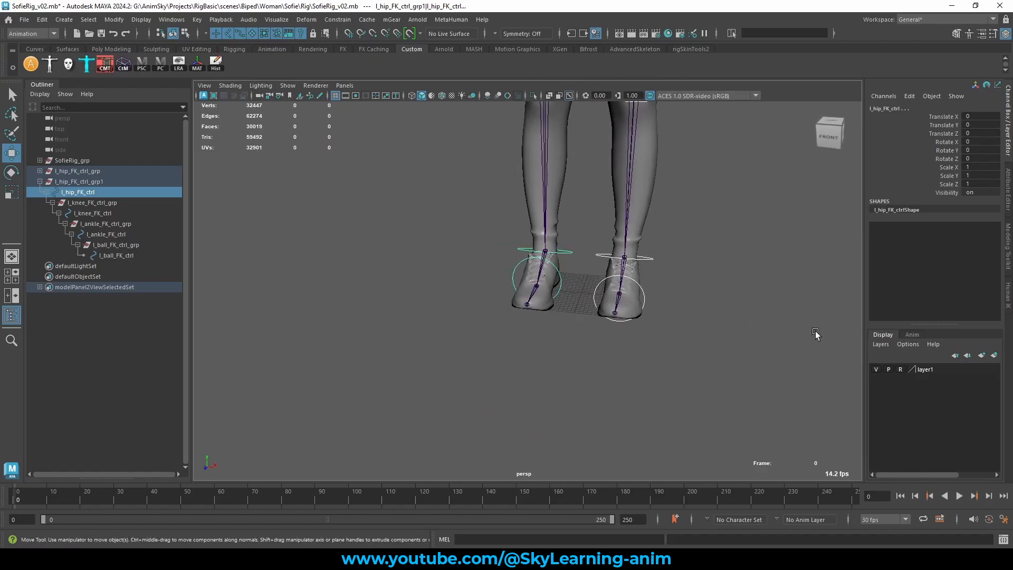
{"action": "scroll", "coordinate": [815, 331], "scroll_direction": "up", "scroll_amount": 4}
{"action": "left_click_drag", "start_coordinate": [728, 316], "coordinate": [588, 251], "text": "alt"}
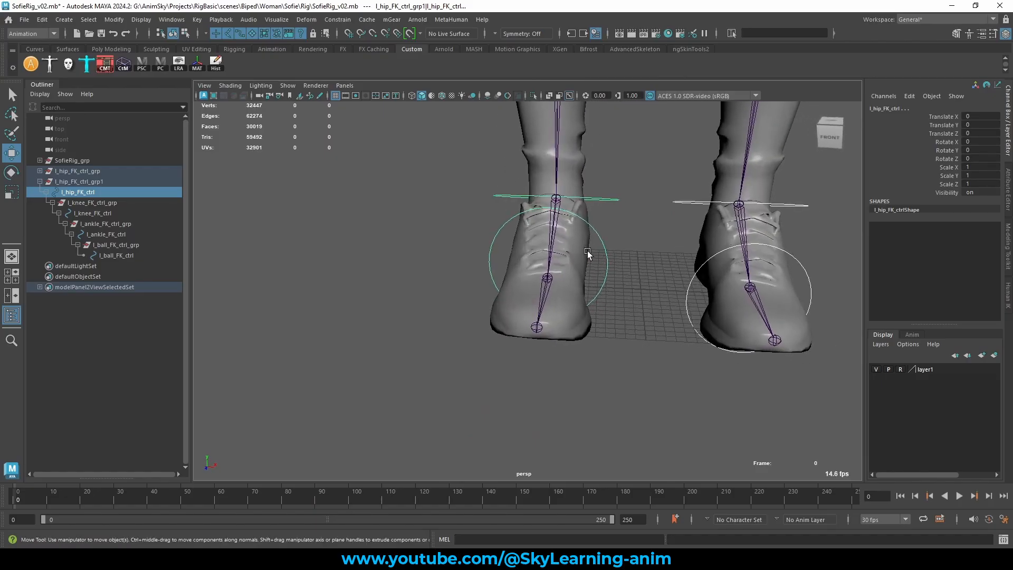
- Select the left and right ankle controls together, frame them in the side view and turn off isolation to compare them with the foot
{"action": "left_click", "coordinate": [647, 256]}
{"action": "left_click_drag", "start_coordinate": [603, 181], "coordinate": [705, 226]}
{"action": "key", "text": "space"}
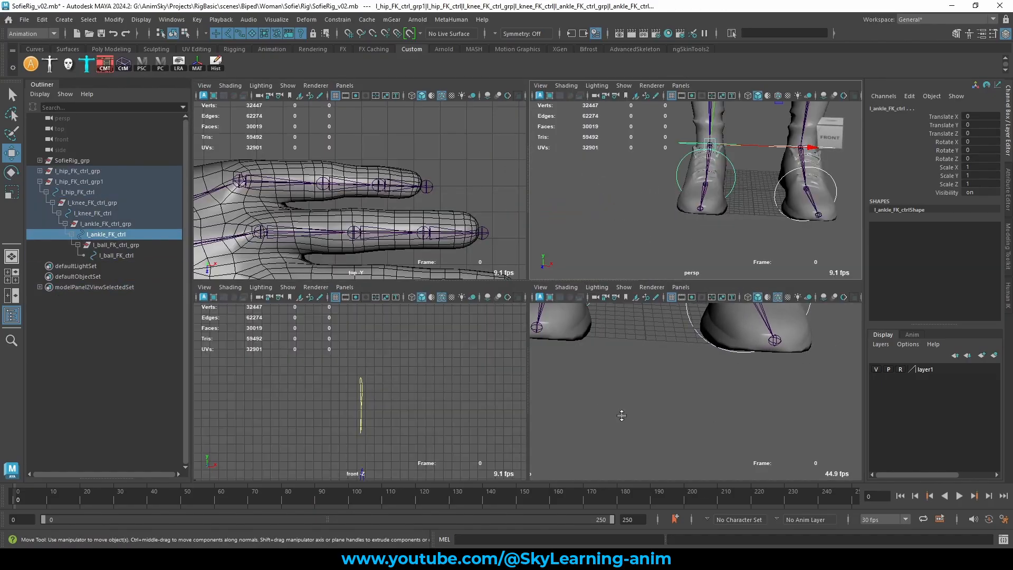
{"action": "key", "text": "space"}
{"action": "key", "text": "f"}
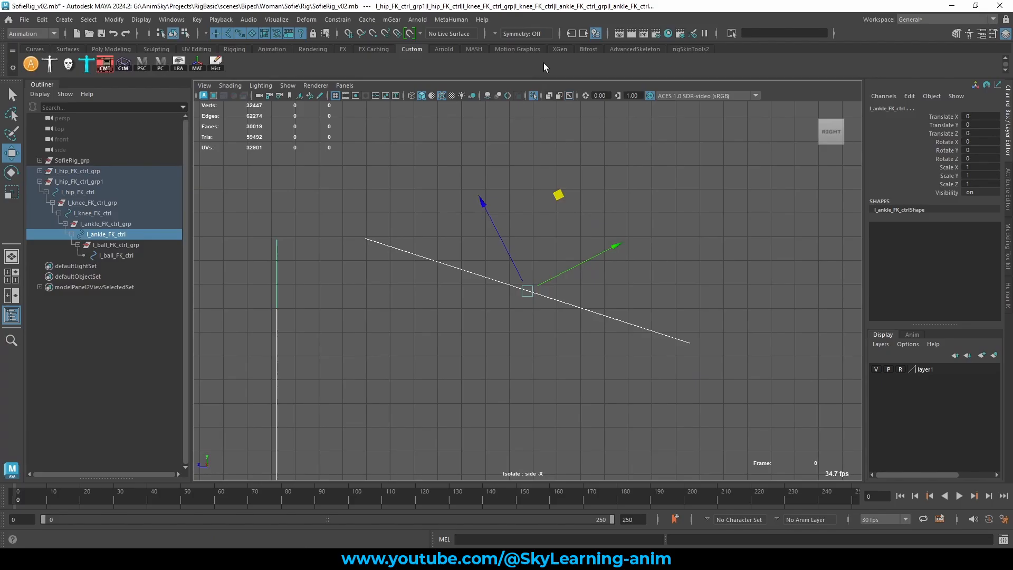
{"action": "left_click", "coordinate": [533, 96]}
{"action": "scroll", "coordinate": [578, 254], "scroll_direction": "down", "scroll_amount": 5}
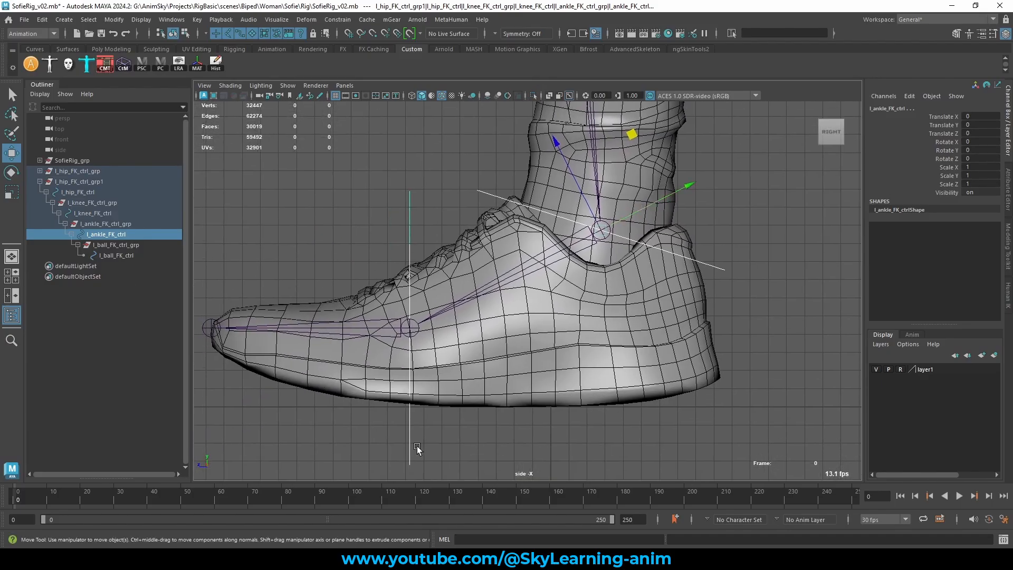
- Select the ball controls of both feet together and isolate them in the side view
{"action": "key", "text": "space"}
{"action": "key", "text": "space"}
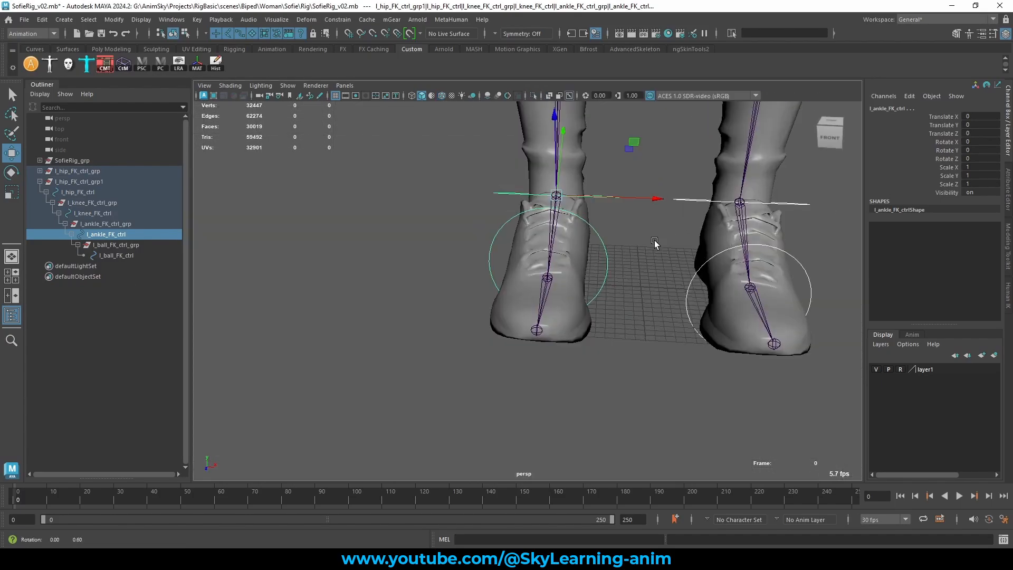
{"action": "left_click_drag", "start_coordinate": [654, 240], "coordinate": [607, 242], "text": "alt"}
{"action": "left_click", "coordinate": [705, 272]}
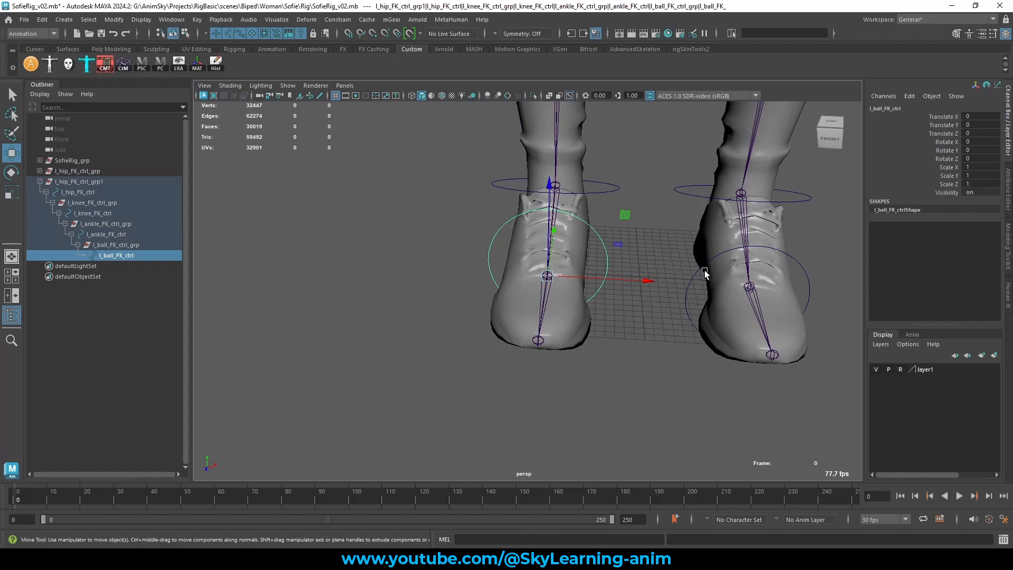
{"action": "left_click", "coordinate": [692, 296], "text": "shift"}
{"action": "key", "text": "space"}
{"action": "key", "text": "space"}
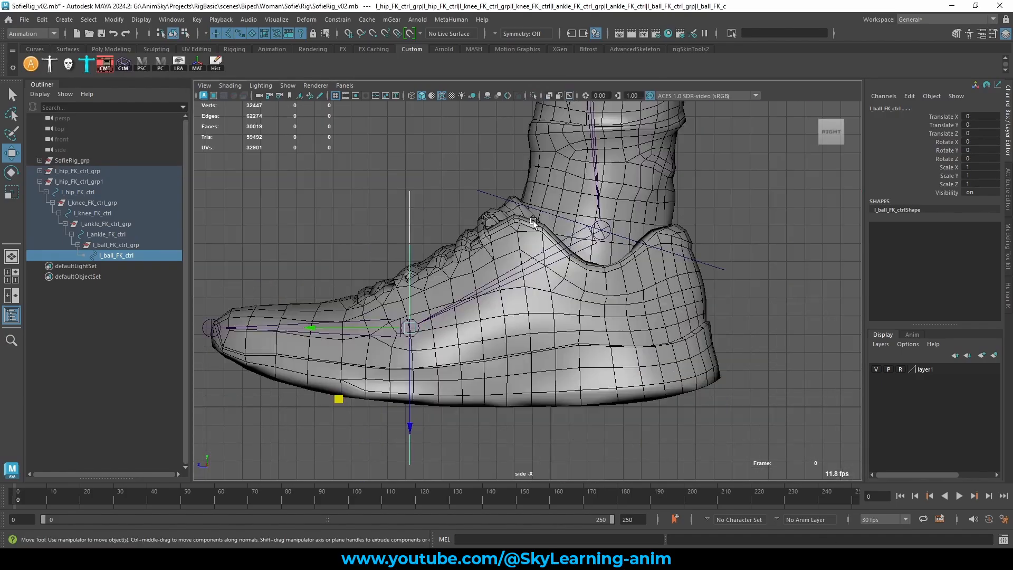
{"action": "left_click", "coordinate": [532, 94]}
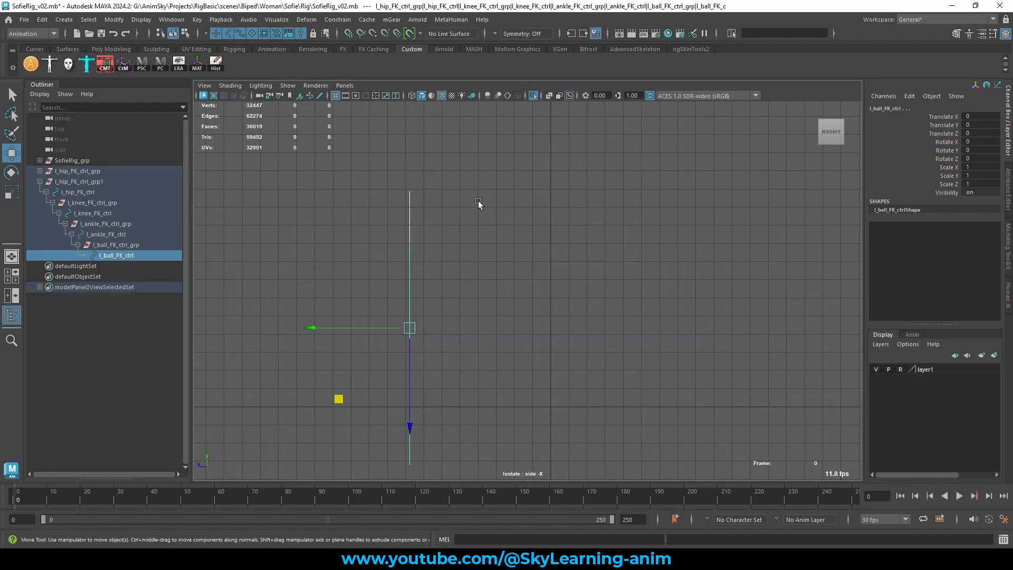
- Select only the duplicated l_ball_FK_ctrl and frame it in the isolated side view
{"action": "left_click", "coordinate": [413, 198]}
{"action": "left_click", "coordinate": [419, 199]}
{"action": "key", "text": "space"}
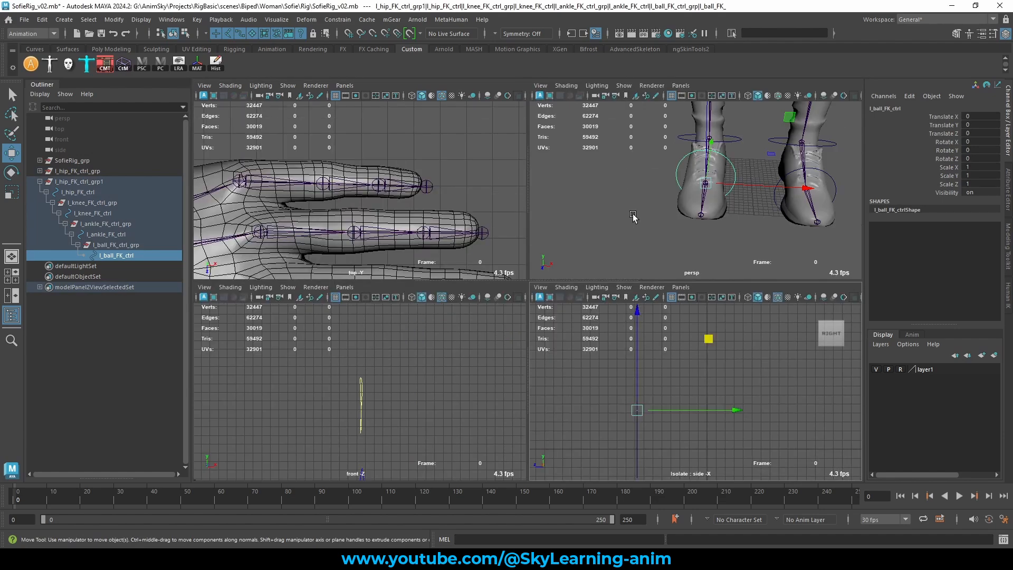
{"action": "key", "text": "space"}
{"action": "key", "text": "space"}
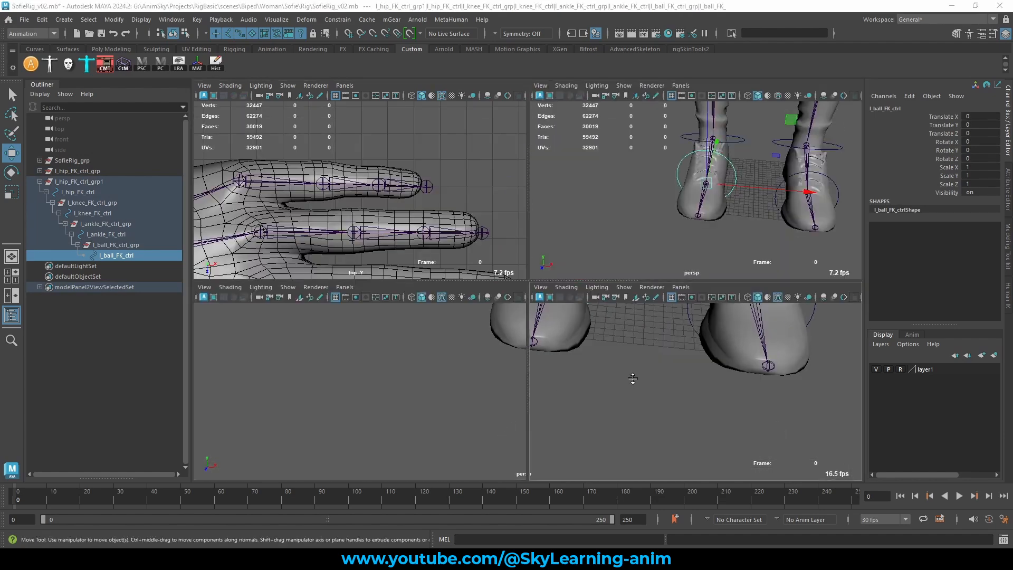
{"action": "key", "text": "space"}
{"action": "key", "text": "space"}
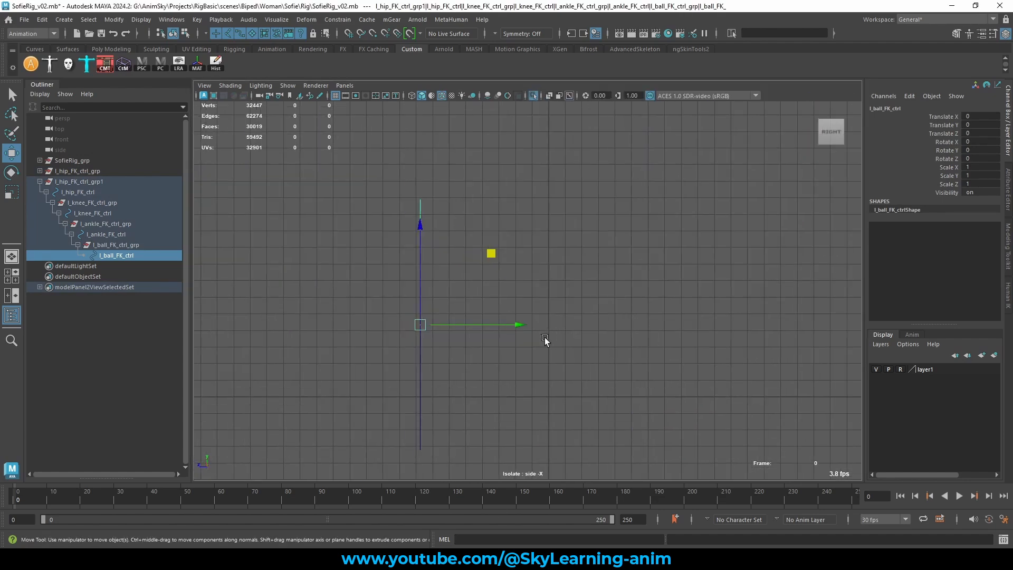
{"action": "key", "text": "f"}
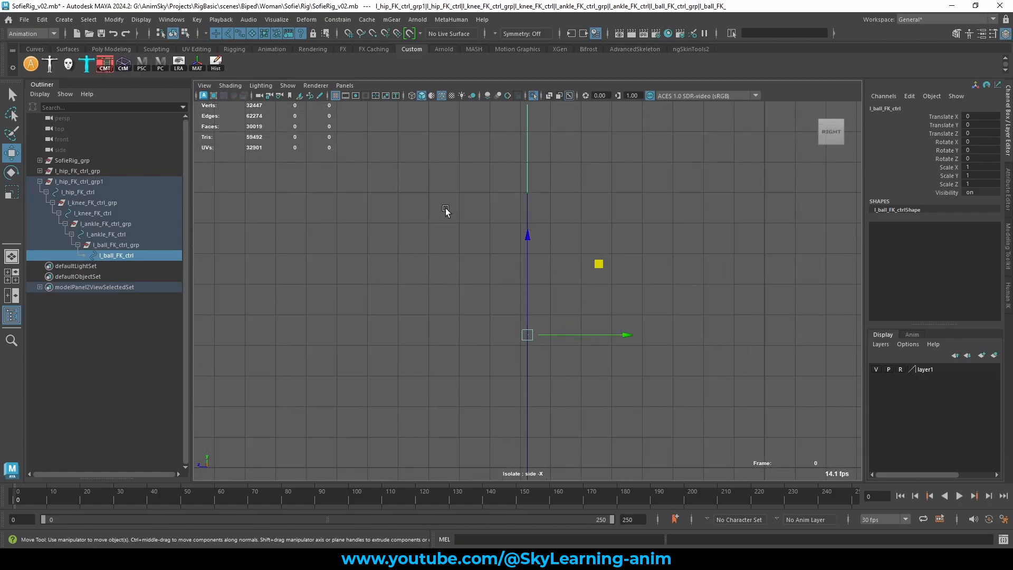
- Lower all control vertices of the duplicated l_ball_FK_ctrl curve to the left ball control's height and return to object mode
{"action": "right_click", "coordinate": [429, 195]}
{"action": "left_click", "coordinate": [418, 195]}
{"action": "left_click_drag", "start_coordinate": [466, 125], "coordinate": [667, 477]}
{"action": "middle_click_drag", "start_coordinate": [533, 195], "coordinate": [528, 265]}
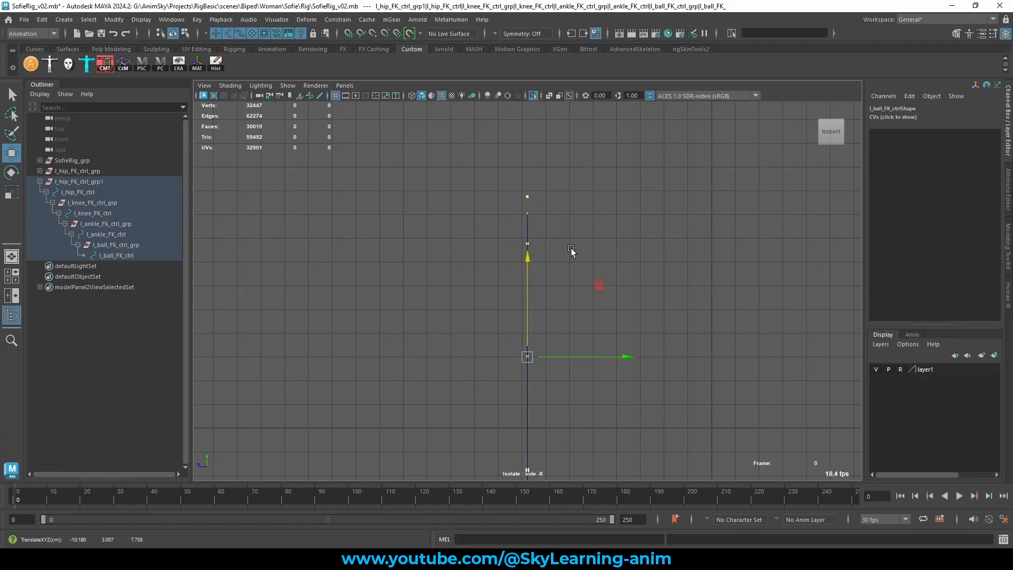
{"action": "scroll", "coordinate": [574, 249], "scroll_direction": "up", "scroll_amount": 5}
{"action": "mouse_move", "coordinate": [618, 236]}
{"action": "middle_mouse_down"}
{"action": "mouse_move", "coordinate": [617, 221]}
{"action": "mouse_move", "coordinate": [617, 234]}
{"action": "middle_mouse_up"}
{"action": "key", "text": "space"}
{"action": "key", "text": "space"}
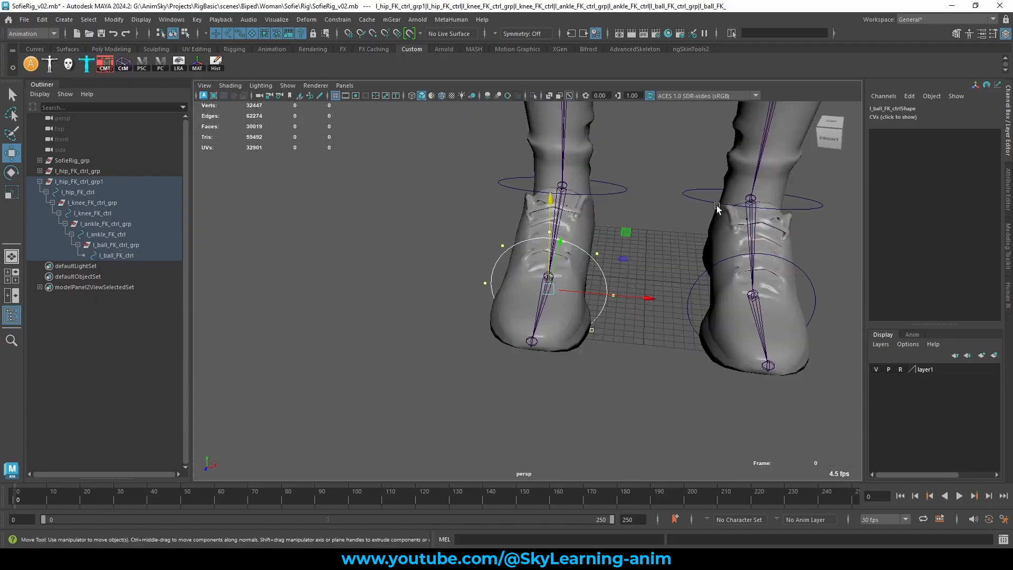
{"action": "right_click_drag", "start_coordinate": [718, 208], "coordinate": [479, 209], "text": "alt"}
{"action": "right_click_drag", "start_coordinate": [395, 170], "coordinate": [457, 149]}
{"action": "left_click", "coordinate": [457, 150]}
- Examine the controls of both legs from several angles in the perspective view, comparing the feet and knees for symmetry
{"action": "left_click_drag", "start_coordinate": [456, 150], "coordinate": [572, 238], "text": "alt"}
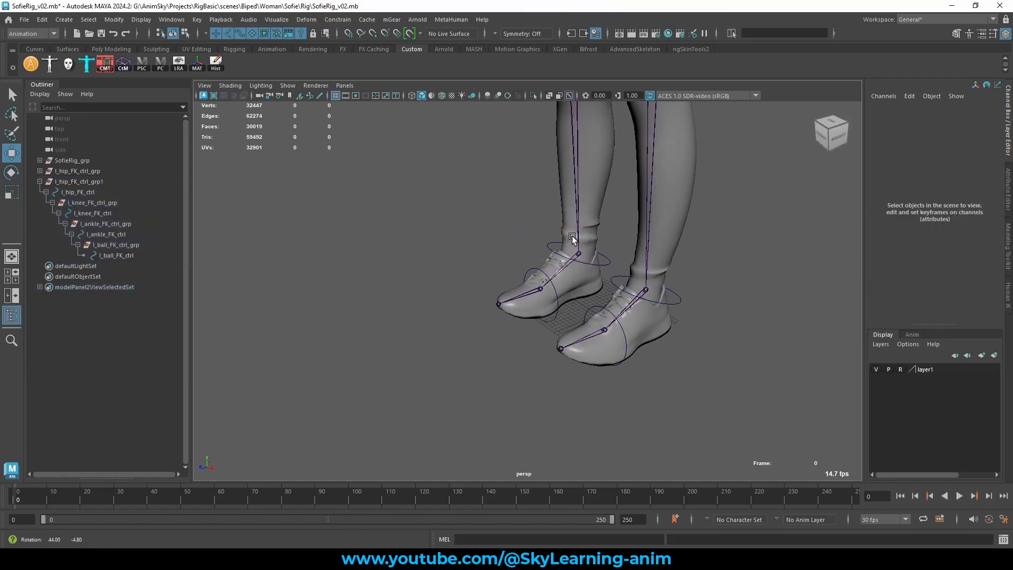
{"action": "left_click", "coordinate": [553, 328]}
{"action": "right_click_drag", "start_coordinate": [554, 328], "coordinate": [640, 280], "text": "alt"}
{"action": "left_click_drag", "start_coordinate": [641, 280], "coordinate": [596, 282], "text": "alt"}
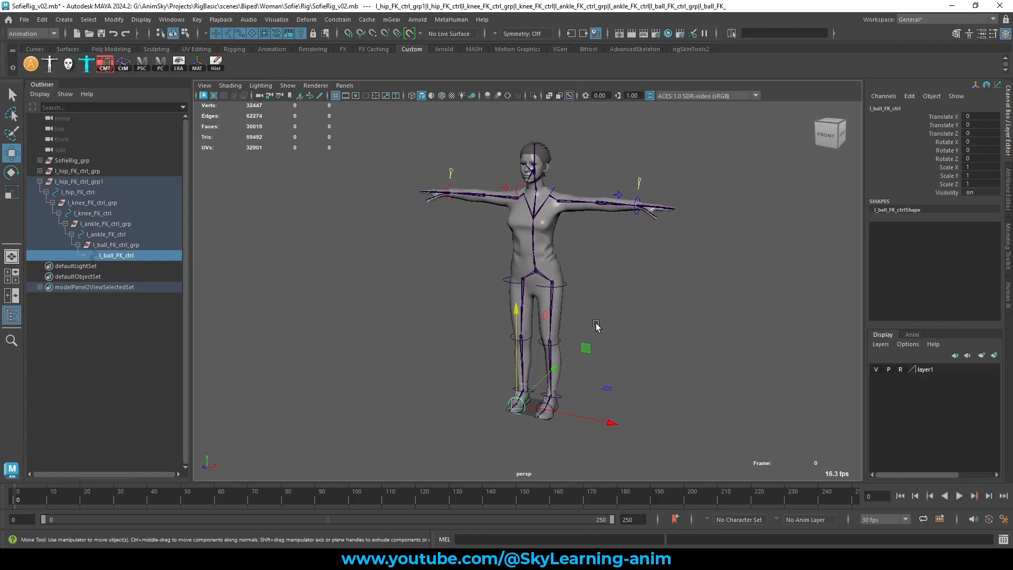
{"action": "right_click_drag", "start_coordinate": [596, 283], "coordinate": [623, 263], "text": "alt"}
{"action": "middle_click_drag", "start_coordinate": [622, 264], "coordinate": [607, 211], "text": "alt"}
{"action": "left_click", "coordinate": [393, 320]}
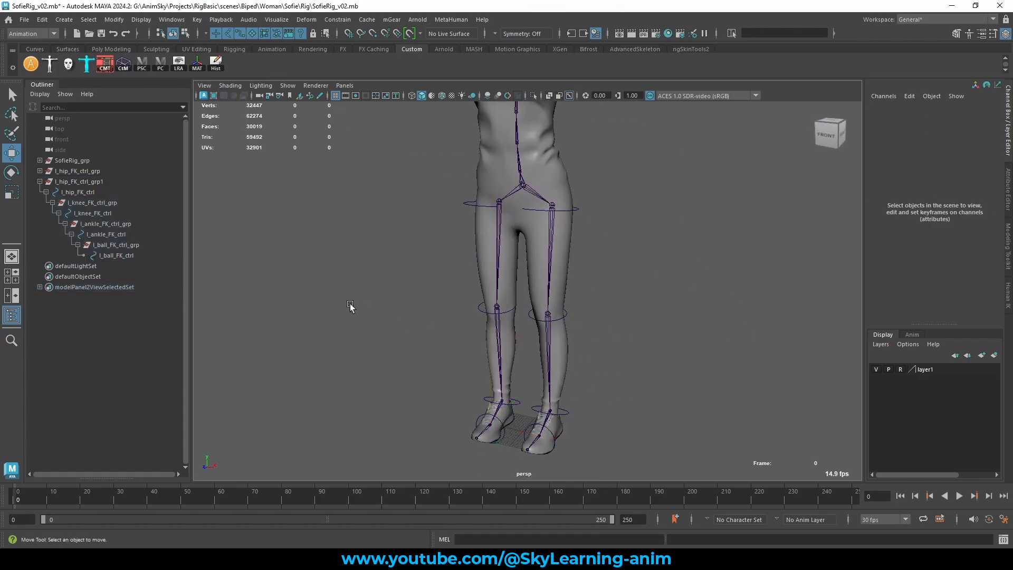
{"action": "left_click_drag", "start_coordinate": [376, 265], "coordinate": [640, 369], "text": "alt"}
{"action": "right_click_drag", "start_coordinate": [640, 369], "coordinate": [678, 402], "text": "alt"}
- Shift the control vertices of the duplicated l_knee_FK_ctrl slightly inward along the X axis and return to object mode
{"action": "left_click", "coordinate": [499, 351]}
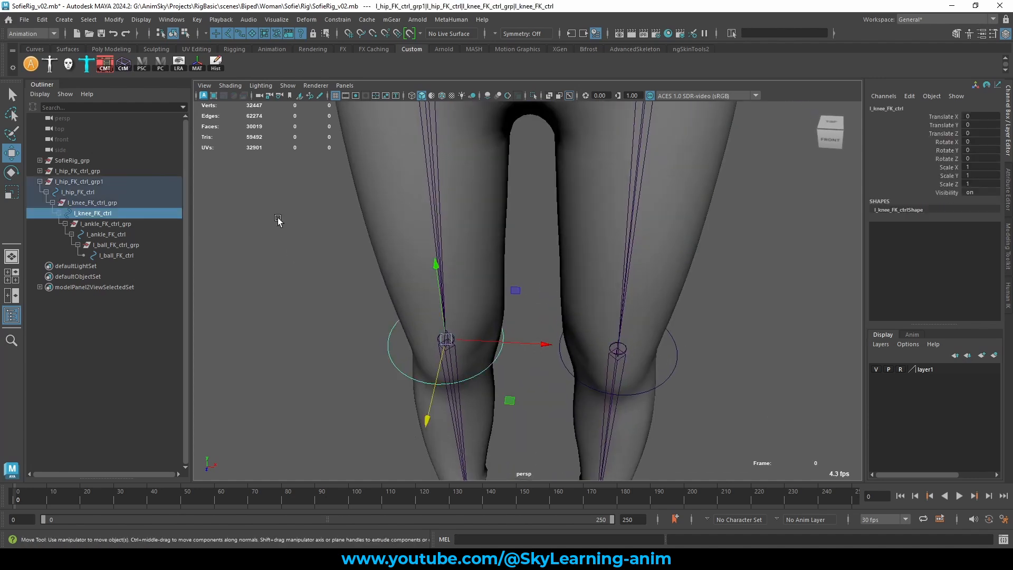
{"action": "left_click", "coordinate": [377, 263]}
{"action": "left_click", "coordinate": [380, 319]}
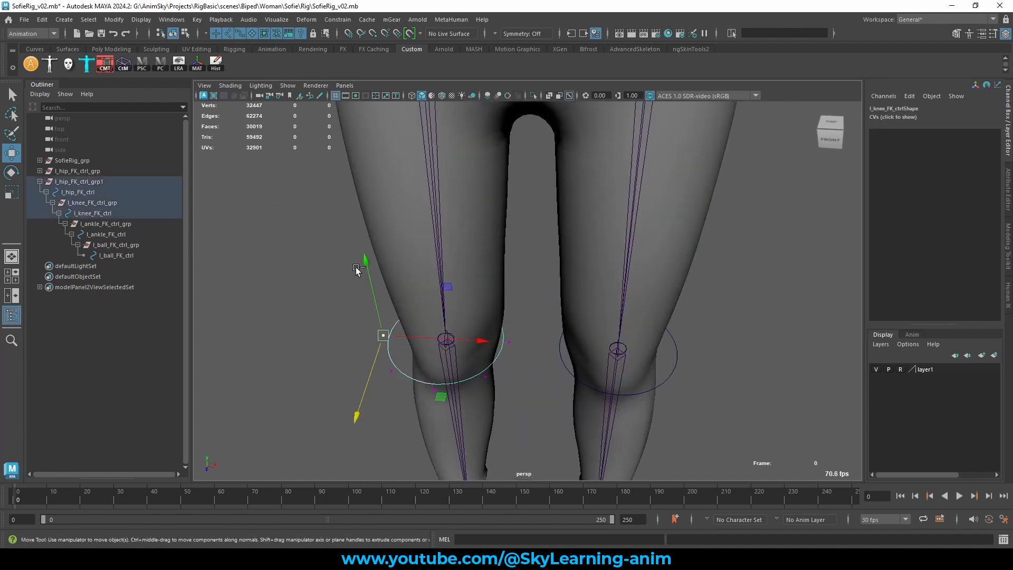
{"action": "right_click_drag", "start_coordinate": [361, 268], "coordinate": [295, 269]}
{"action": "left_click_drag", "start_coordinate": [526, 349], "coordinate": [551, 346]}
{"action": "right_click_drag", "start_coordinate": [746, 255], "coordinate": [806, 221]}
{"action": "left_click", "coordinate": [768, 249]}
{"action": "key", "text": "a"}
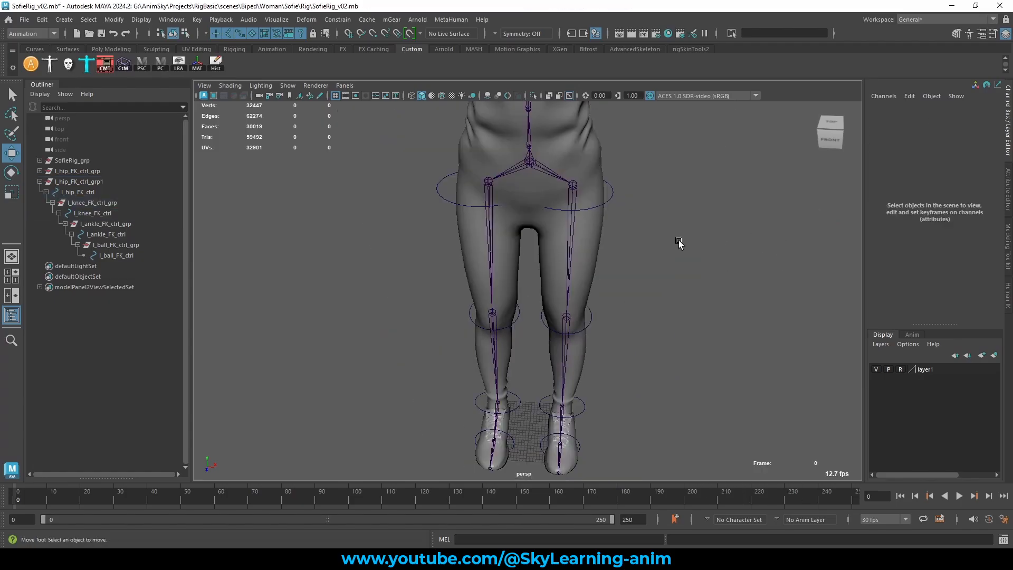
- Replace l_ with r_ in all names of the l_hip_FK_ctrl_grp1 hierarchy using Search and Replace Names with the Hierarchy option
{"action": "left_click_drag", "start_coordinate": [69, 181], "coordinate": [109, 256]}
{"action": "left_click", "coordinate": [78, 183]}
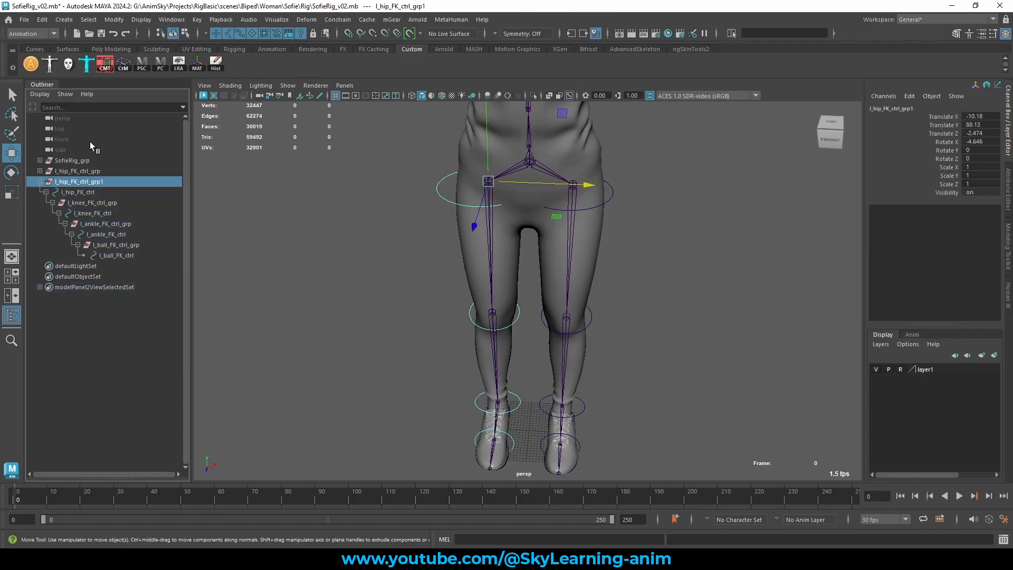
{"action": "left_click", "coordinate": [114, 20]}
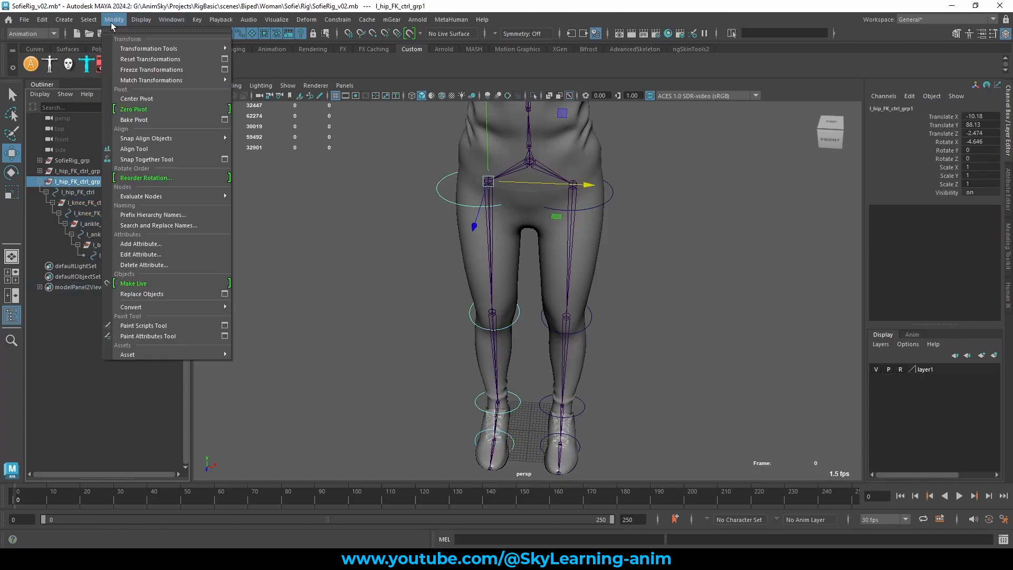
{"action": "left_click", "coordinate": [158, 225]}
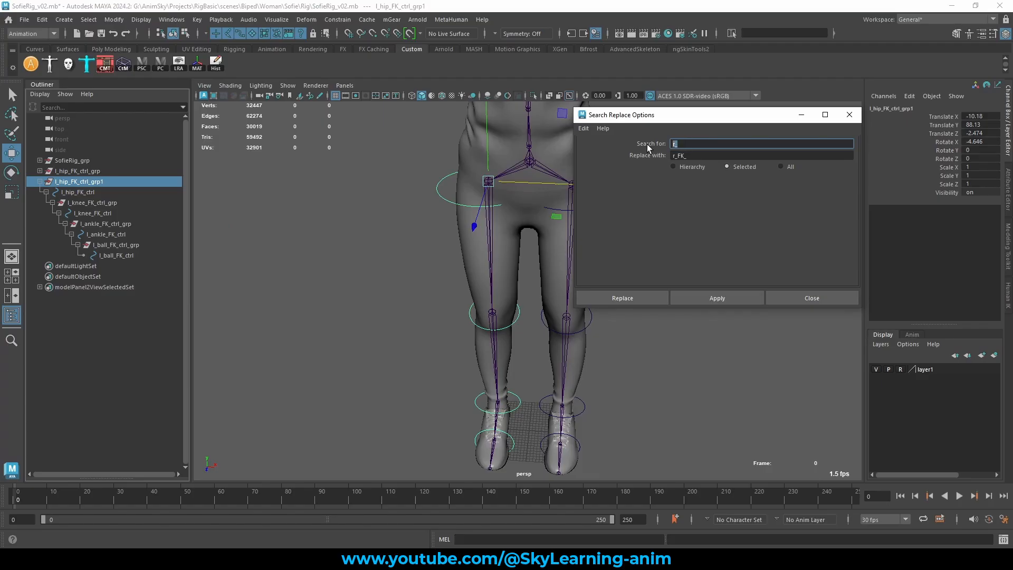
{"action": "key", "text": "Tab"}
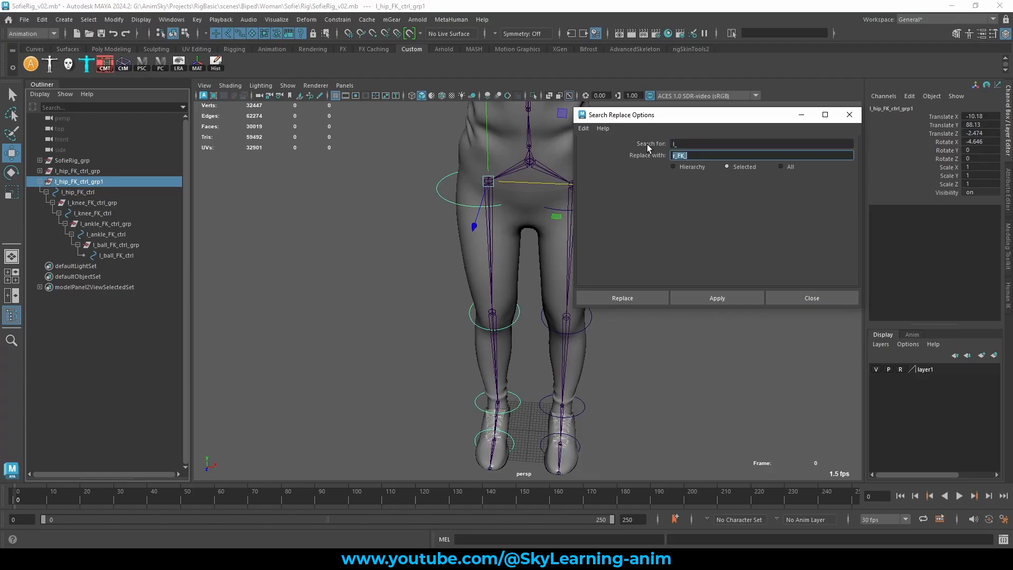
{"action": "type", "text": "r_"}
{"action": "left_click", "coordinate": [687, 166]}
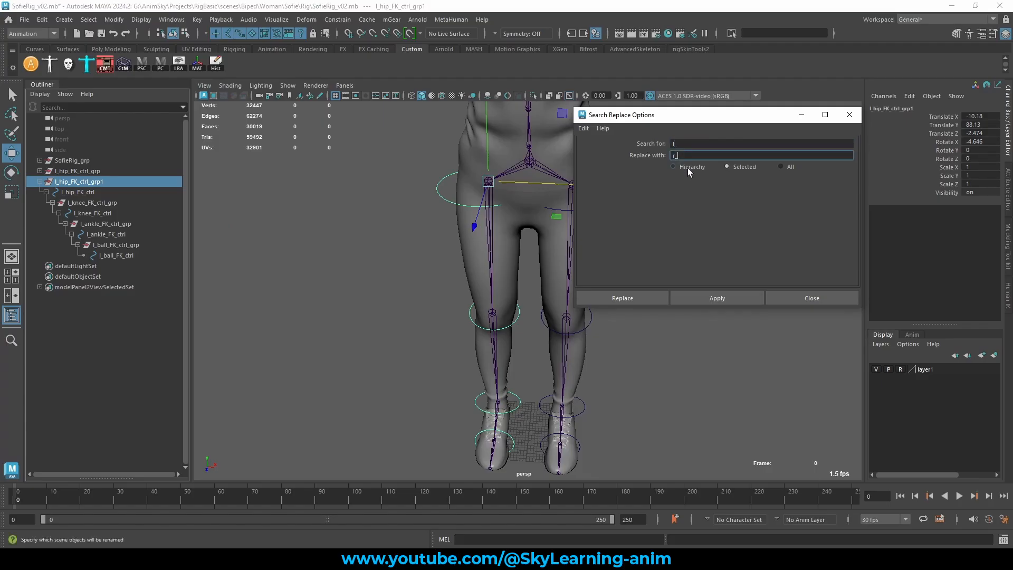
{"action": "left_click", "coordinate": [710, 297]}
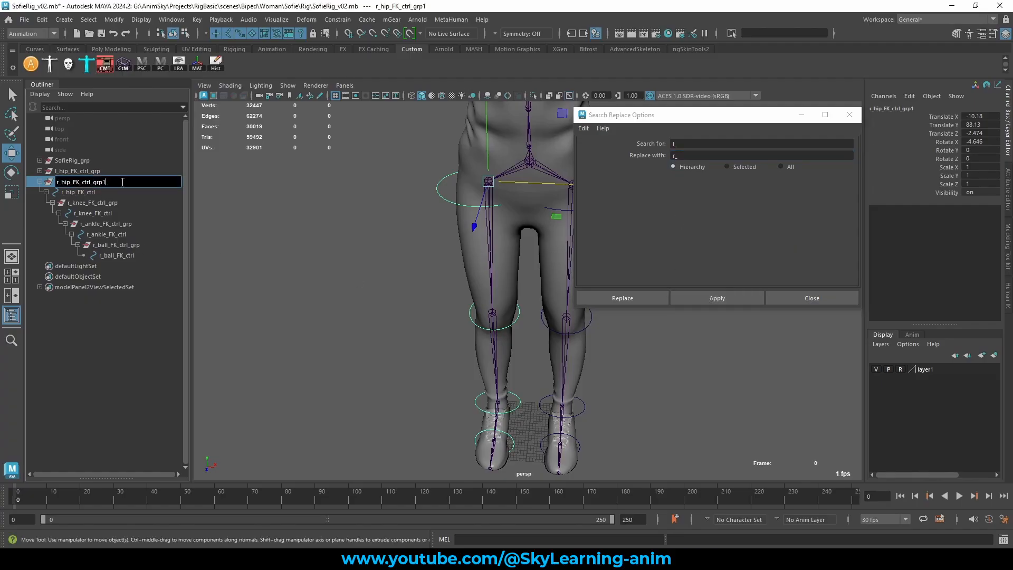
- Rename the top group of the duplicated hierarchy as r_hip_FK_ctrl_grp and collapse it
{"action": "double_click", "coordinate": [119, 180]}
{"action": "key", "text": "End"}
{"action": "key", "text": "BackSpace"}
{"action": "key", "text": "Return"}
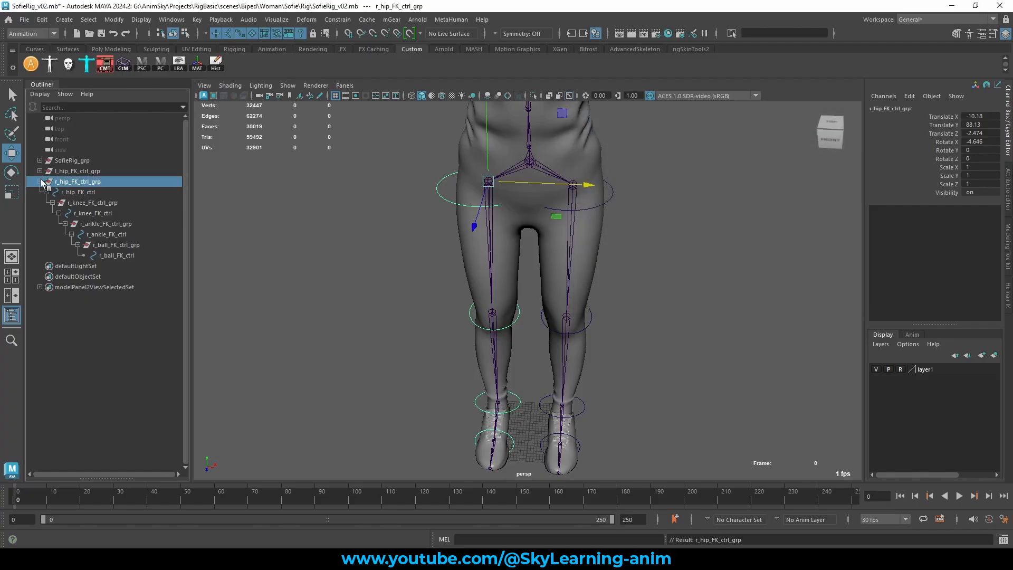
{"action": "left_click", "coordinate": [41, 181]}
{"action": "left_click_drag", "start_coordinate": [552, 317], "coordinate": [663, 288], "text": "alt"}
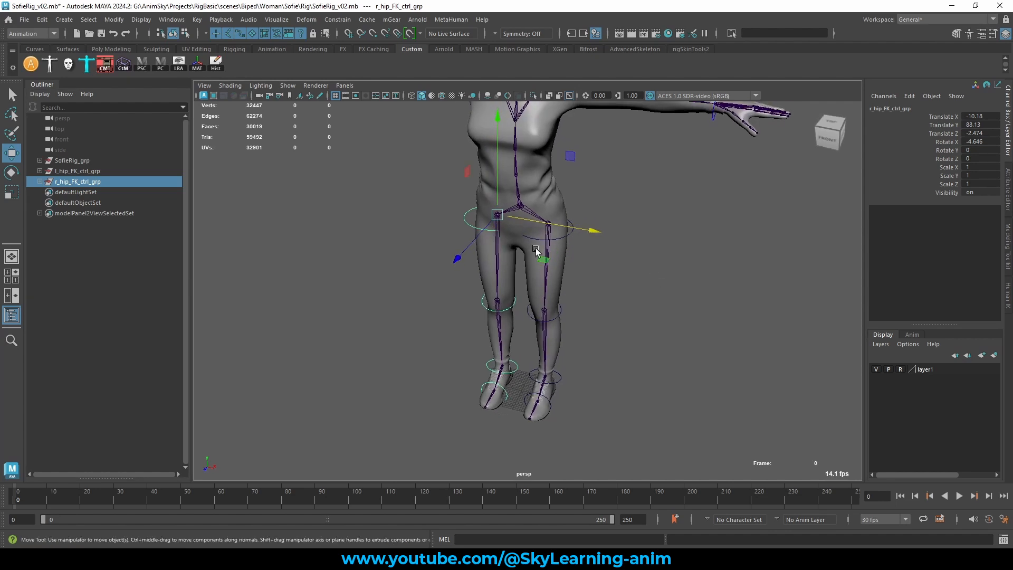
{"action": "scroll", "coordinate": [546, 256], "scroll_direction": "down", "scroll_amount": 4}
{"action": "middle_click_drag", "start_coordinate": [658, 269], "coordinate": [664, 287], "text": "alt"}
{"action": "scroll", "coordinate": [633, 227], "scroll_direction": "up", "scroll_amount": 3}
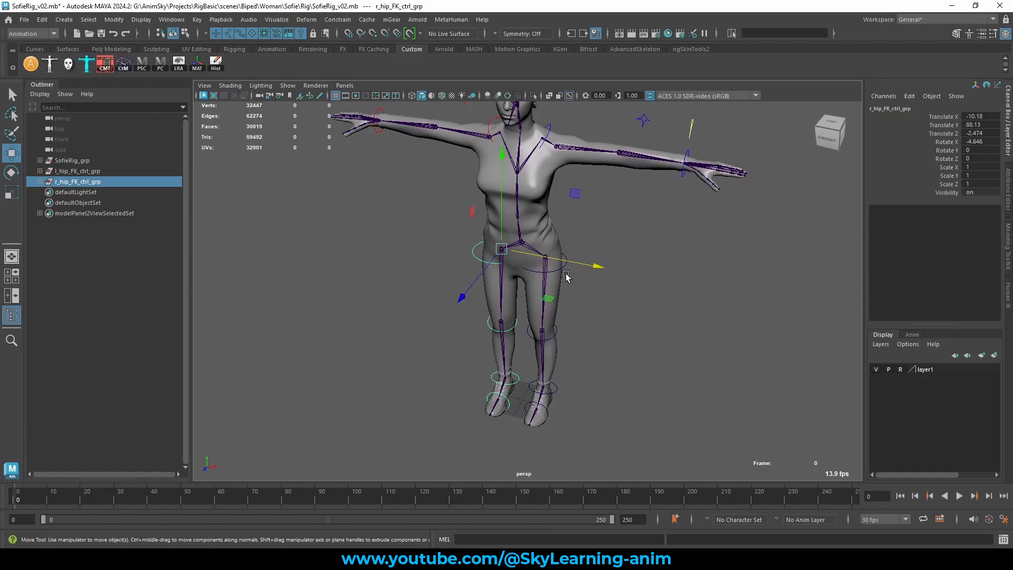
- Select the l_hip_FK_ctrl_grp and r_hip_FK_ctrl_grp groups and turn off Isolate Select in the side view, returning to perspective
{"action": "scroll", "coordinate": [588, 405], "scroll_direction": "up", "scroll_amount": 3}
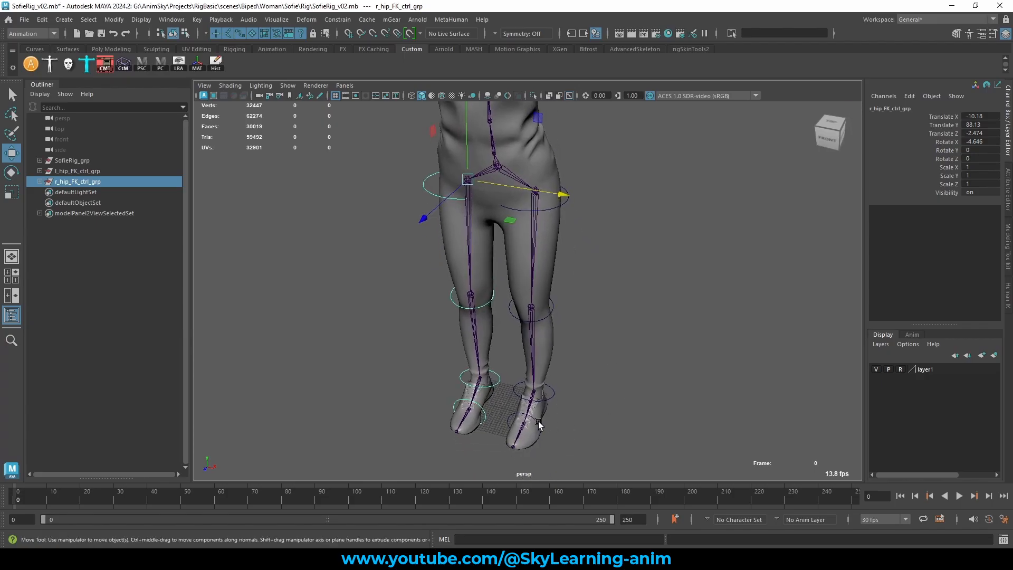
{"action": "scroll", "coordinate": [581, 282], "scroll_direction": "up", "scroll_amount": 2}
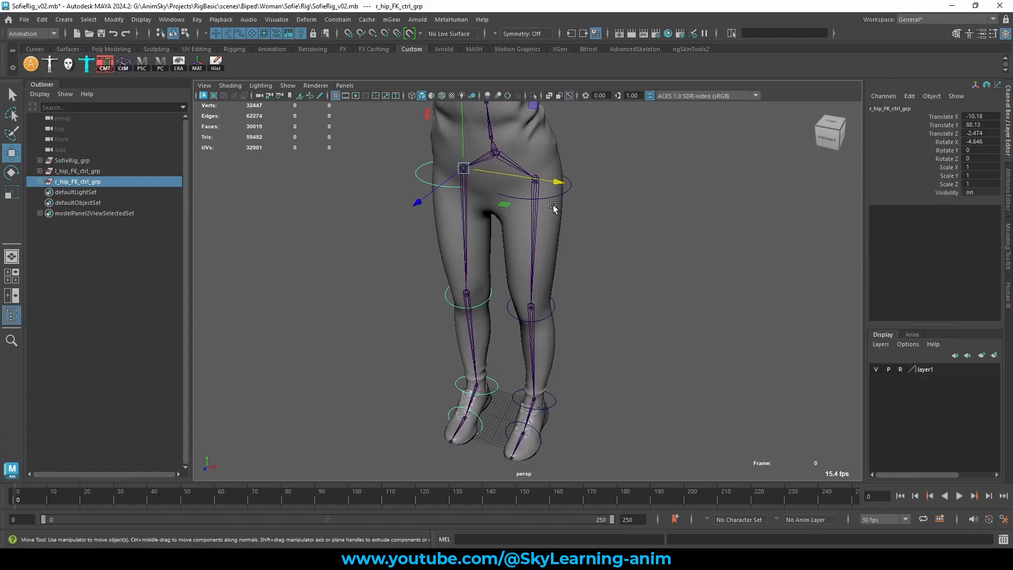
{"action": "left_click", "coordinate": [608, 252]}
{"action": "left_click", "coordinate": [99, 173]}
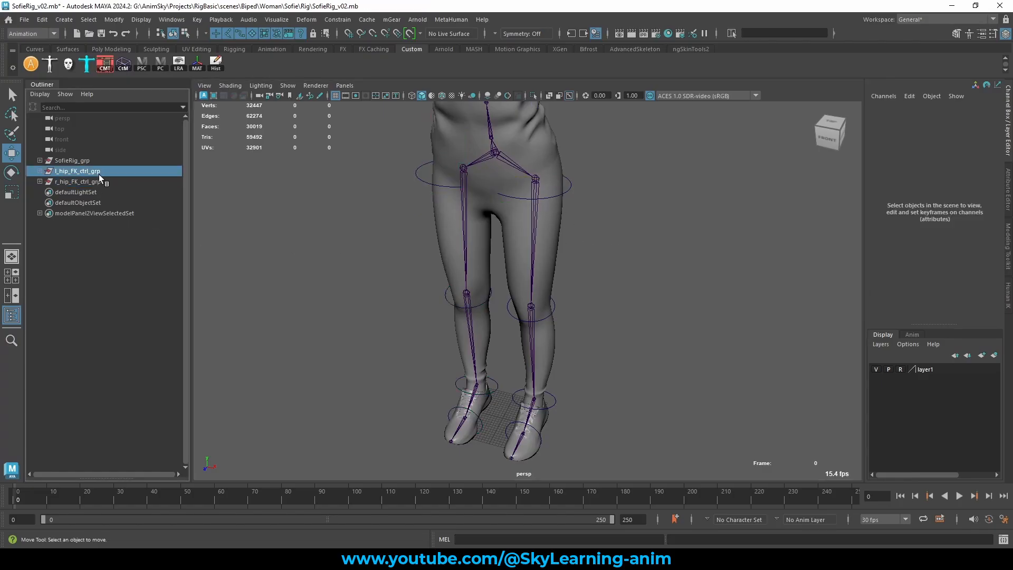
{"action": "left_click", "coordinate": [98, 181], "text": "shift"}
{"action": "key", "text": "space"}
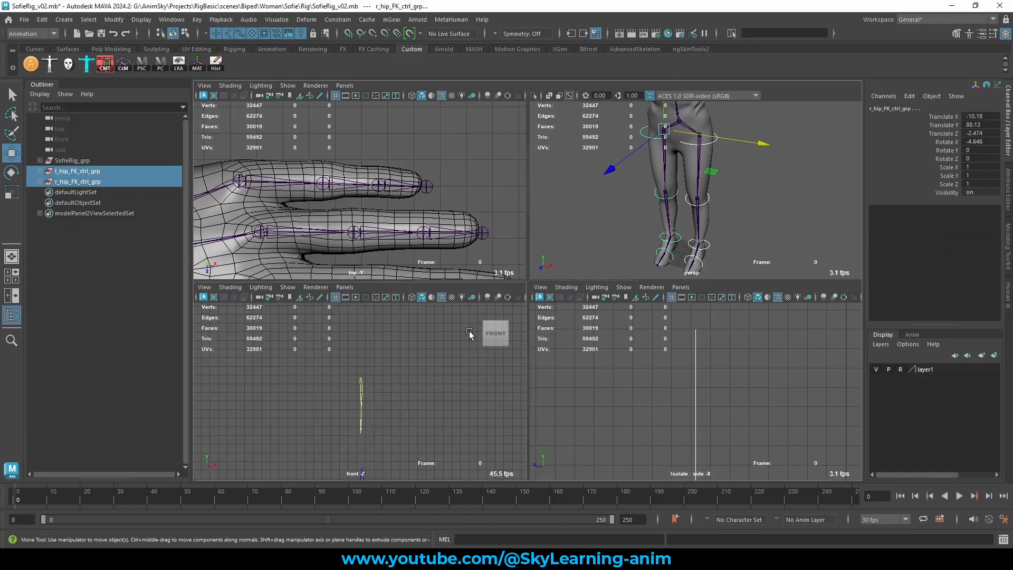
{"action": "key", "text": "space"}
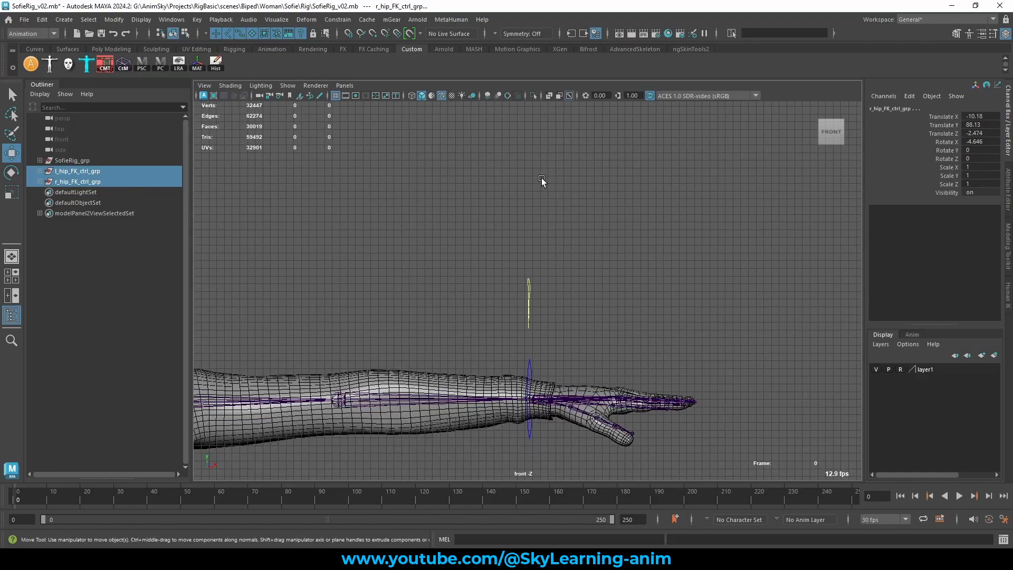
{"action": "key", "text": "space"}
{"action": "key", "text": "space"}
{"action": "key", "text": "ctrl+1"}
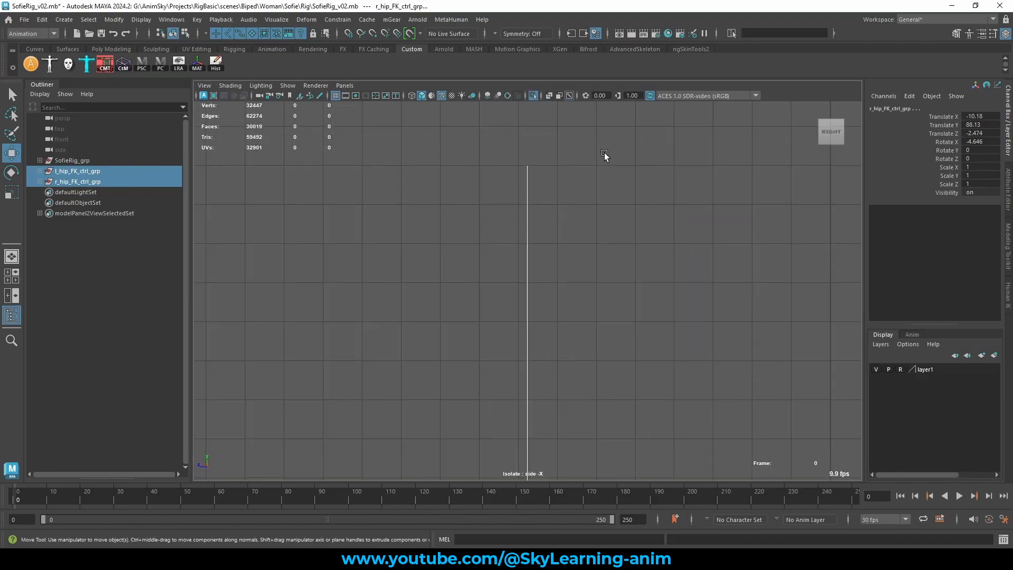
{"action": "left_click", "coordinate": [533, 96]}
{"action": "scroll", "coordinate": [599, 224], "scroll_direction": "down", "scroll_amount": 5}
{"action": "key", "text": "space"}
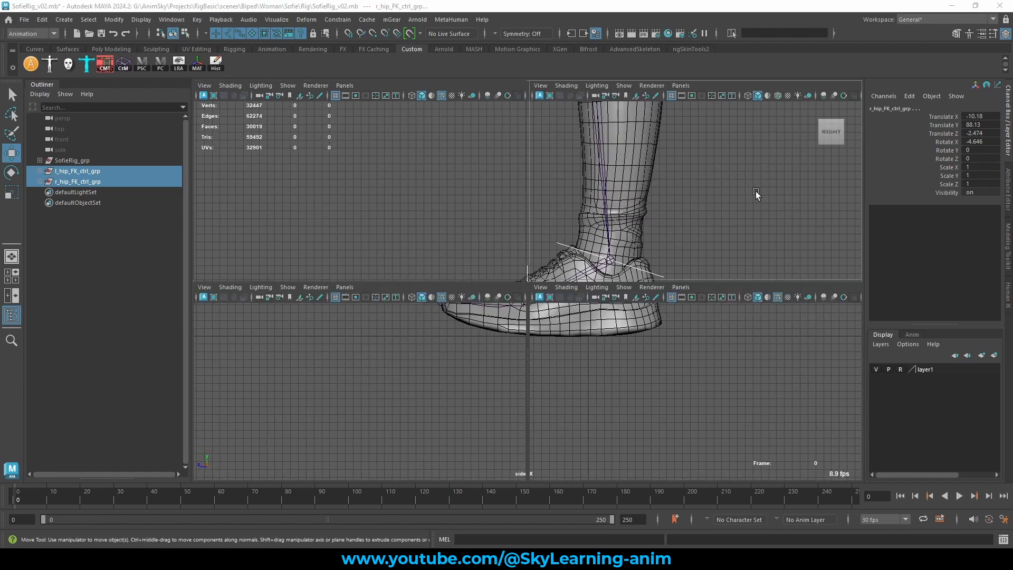
{"action": "key", "text": "space"}
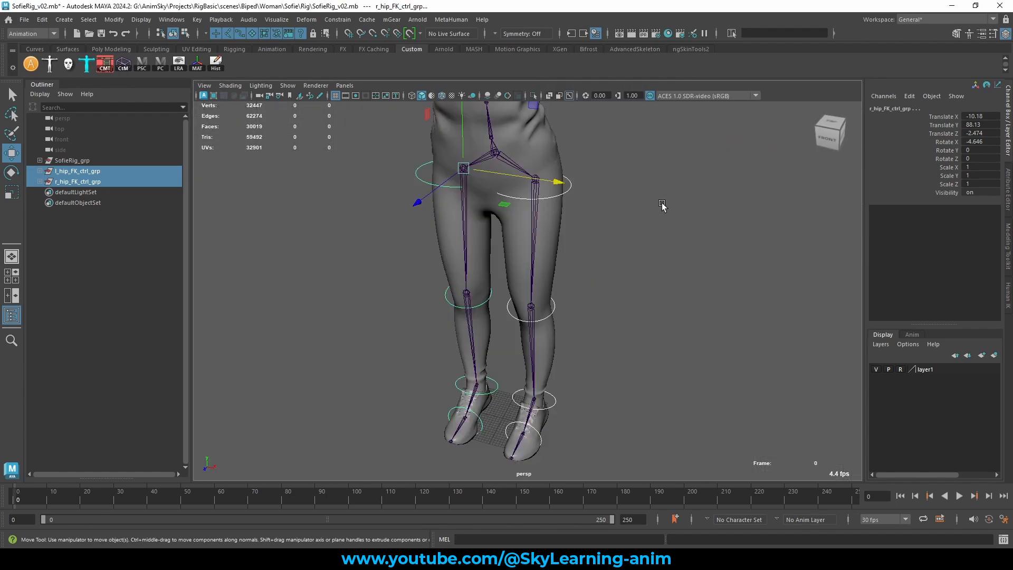
- Clear the selection and save the scene
{"action": "left_click", "coordinate": [633, 199]}
{"action": "scroll", "coordinate": [634, 193], "scroll_direction": "down", "scroll_amount": 3}
{"action": "key", "text": "q"}
{"action": "key", "text": "ctrl+s"}
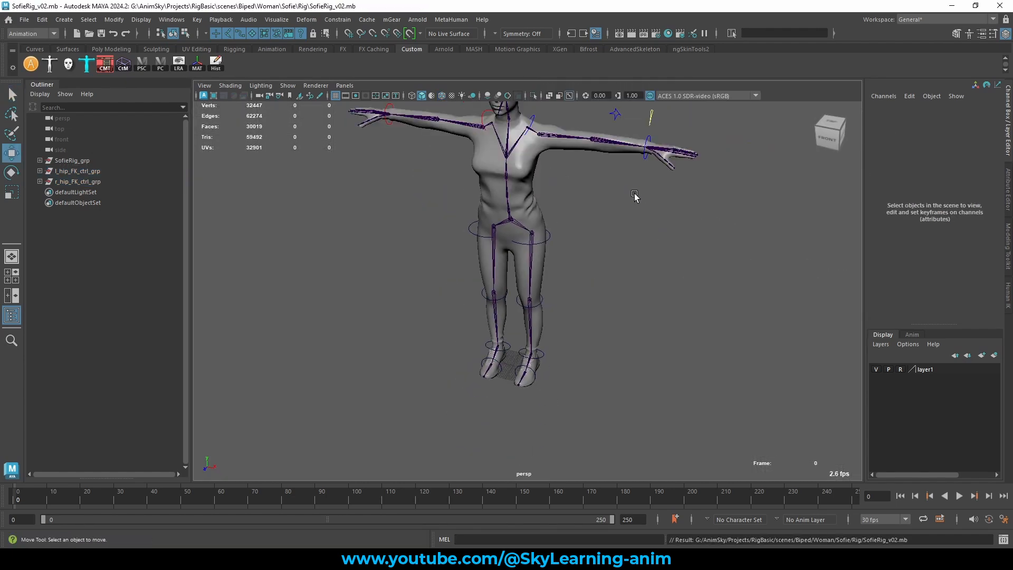
- Show the attributes of l_hip_FK_ctrl_grp in the Attribute Editor and expand the group to its l_hip_FK_ctrl child
{"action": "left_click", "coordinate": [68, 171]}
{"action": "key", "text": "w"}
{"action": "left_click_drag", "start_coordinate": [580, 253], "coordinate": [594, 262], "text": "alt"}
{"action": "scroll", "coordinate": [594, 262], "scroll_direction": "up", "scroll_amount": 3}
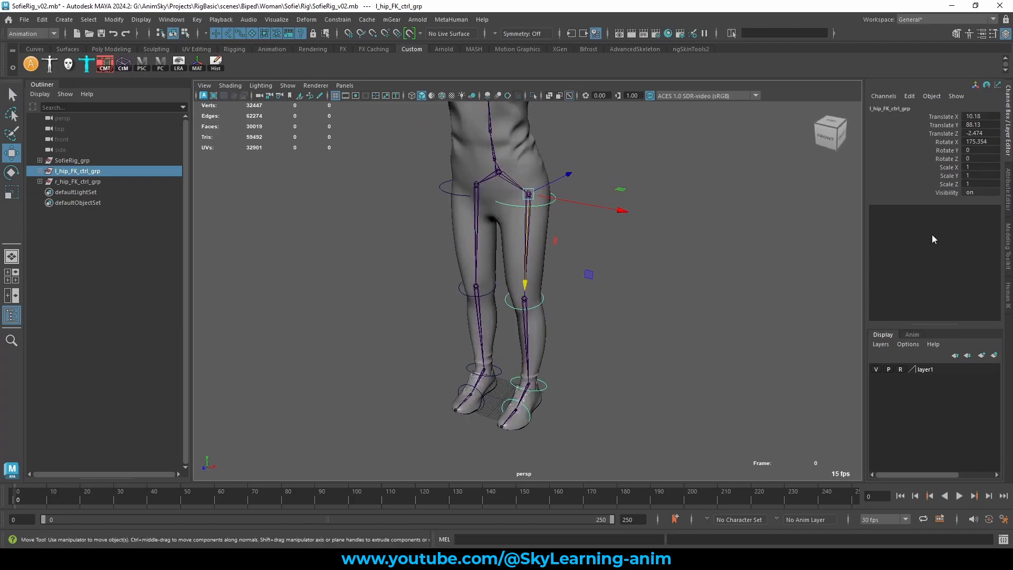
{"action": "left_click", "coordinate": [1008, 185]}
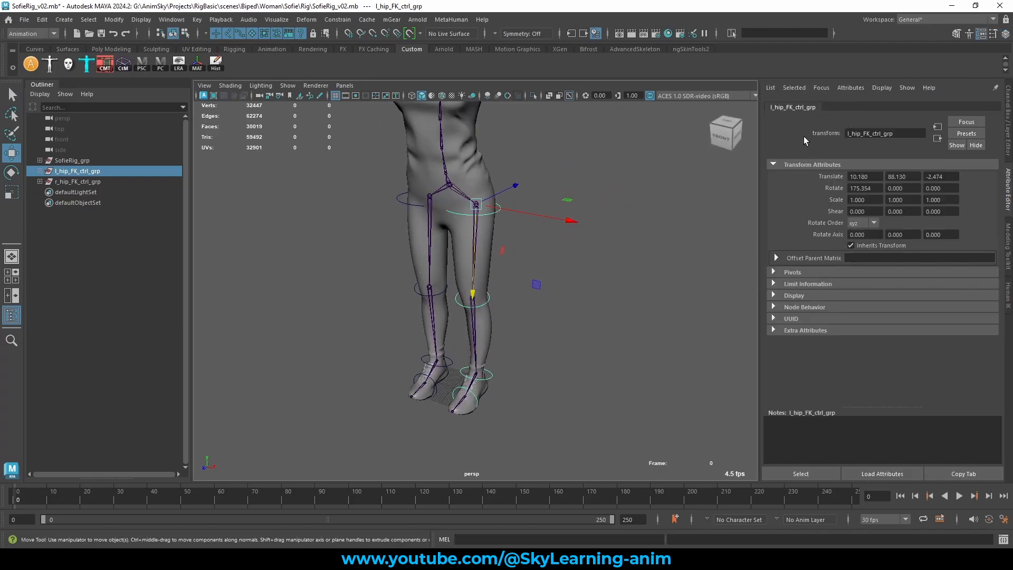
{"action": "scroll", "coordinate": [528, 172], "scroll_direction": "down", "scroll_amount": 5}
{"action": "scroll", "coordinate": [593, 169], "scroll_direction": "up", "scroll_amount": 2}
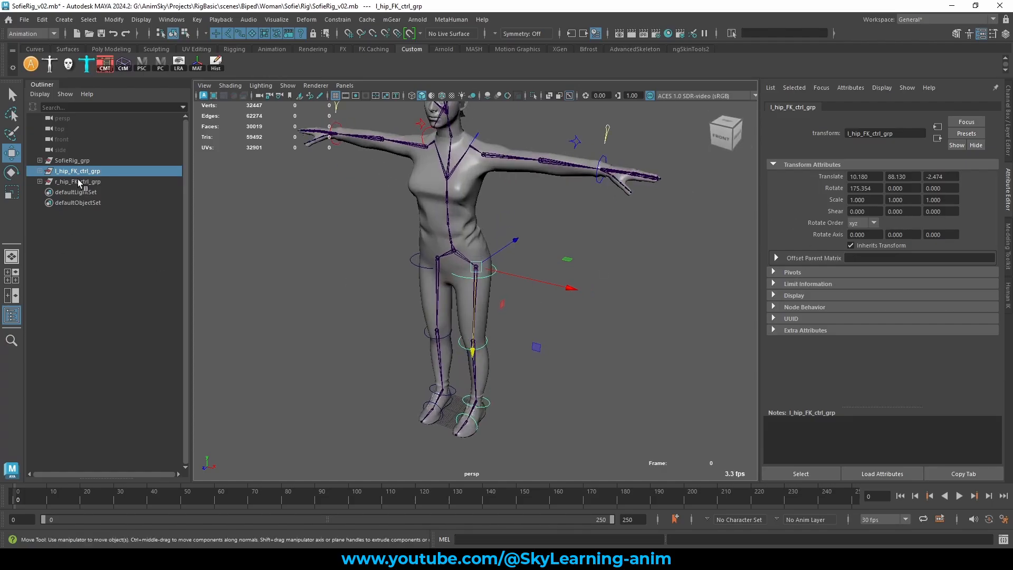
{"action": "left_click", "coordinate": [39, 170]}
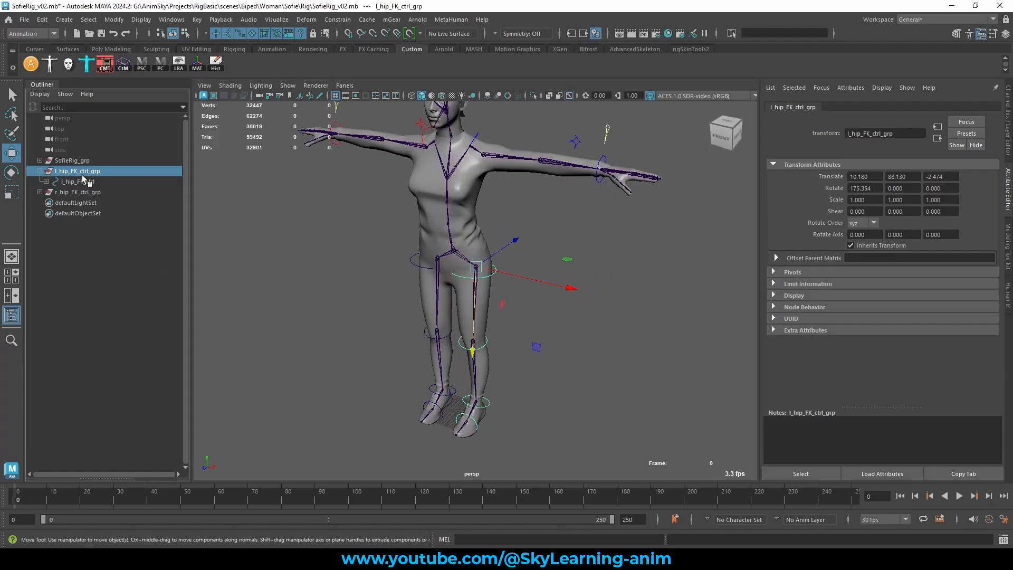
- Enable the drawing overrides of l_hip_FK_ctrl_grp and set their index color to blue
{"action": "left_click", "coordinate": [796, 295]}
{"action": "scroll", "coordinate": [844, 327], "scroll_direction": "down", "scroll_amount": 3}
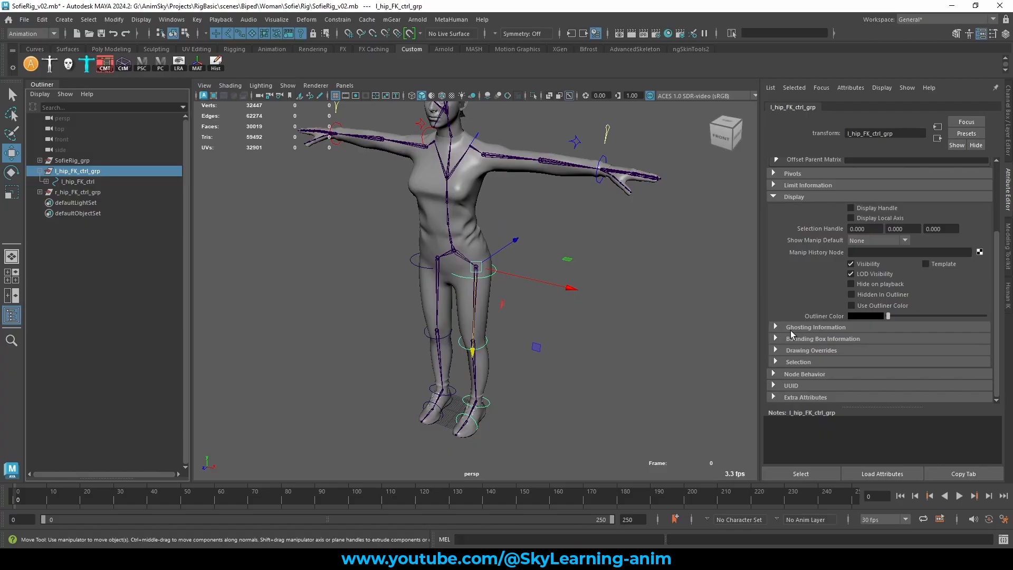
{"action": "left_click", "coordinate": [807, 350]}
{"action": "left_click", "coordinate": [853, 260]}
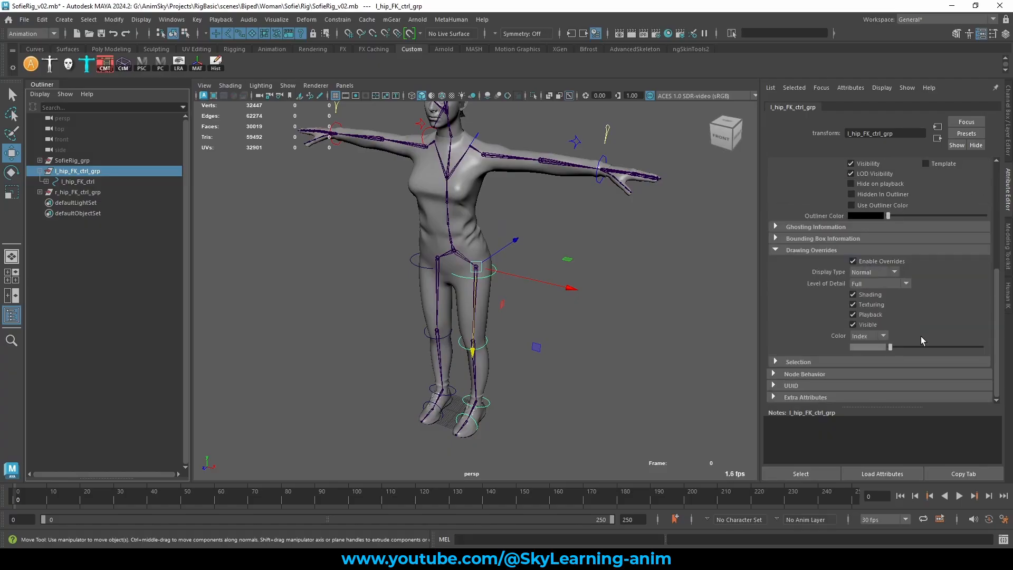
{"action": "left_click_drag", "start_coordinate": [890, 347], "coordinate": [907, 348]}
{"action": "left_click", "coordinate": [545, 332]}
{"action": "middle_click_drag", "start_coordinate": [386, 294], "coordinate": [423, 241], "text": "alt"}
- Enable the drawing overrides of r_hip_FK_ctrl_grp, set their index color to red, and clear the selection
{"action": "scroll", "coordinate": [424, 242], "scroll_direction": "up", "scroll_amount": 3}
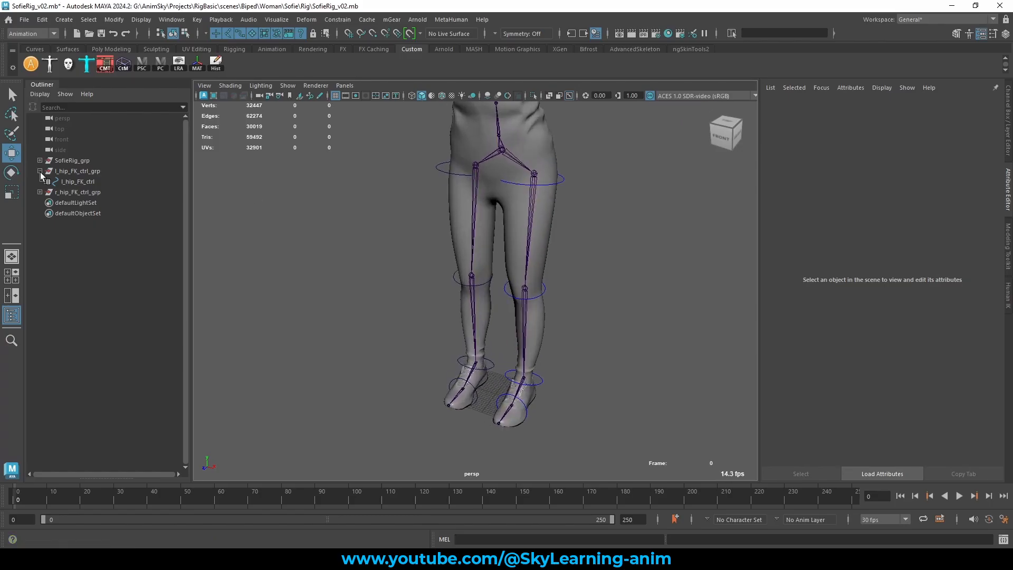
{"action": "left_click", "coordinate": [77, 192]}
{"action": "left_click", "coordinate": [875, 269]}
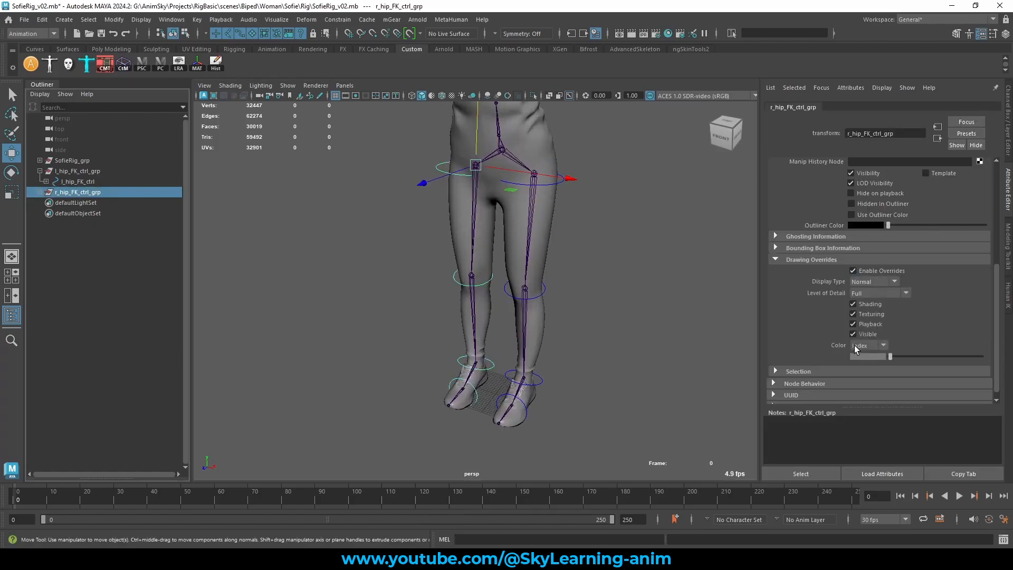
{"action": "left_click_drag", "start_coordinate": [890, 356], "coordinate": [928, 356]}
{"action": "left_click", "coordinate": [615, 289]}
{"action": "key", "text": "f"}
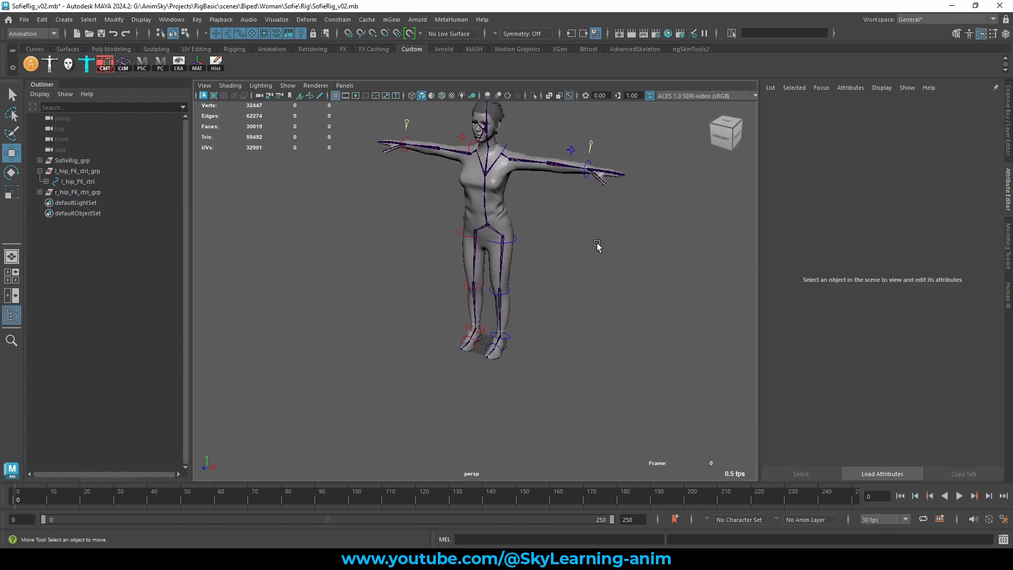
{"action": "scroll", "coordinate": [475, 211], "scroll_direction": "up", "scroll_amount": 5}
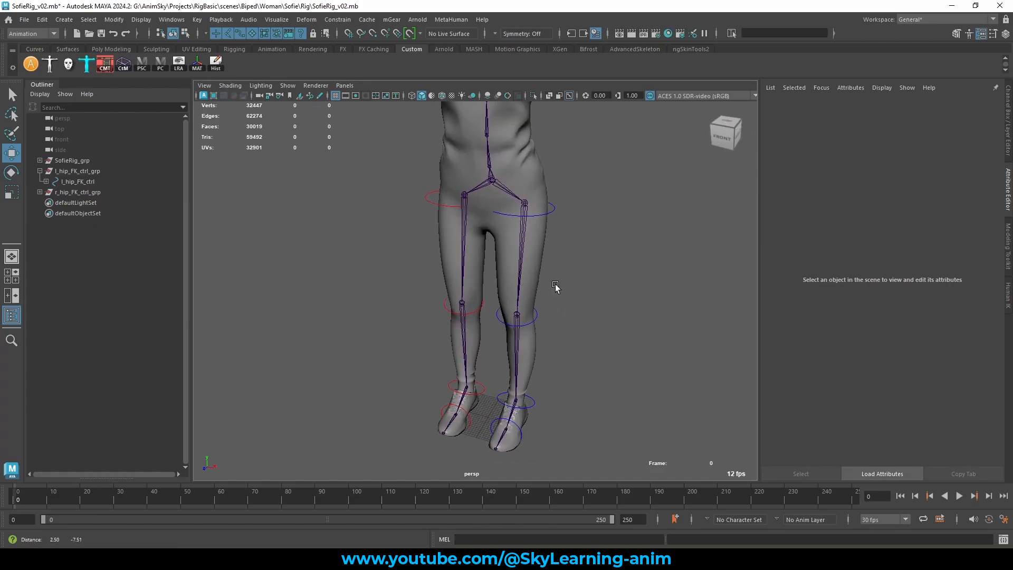
{"action": "left_click", "coordinate": [430, 190]}
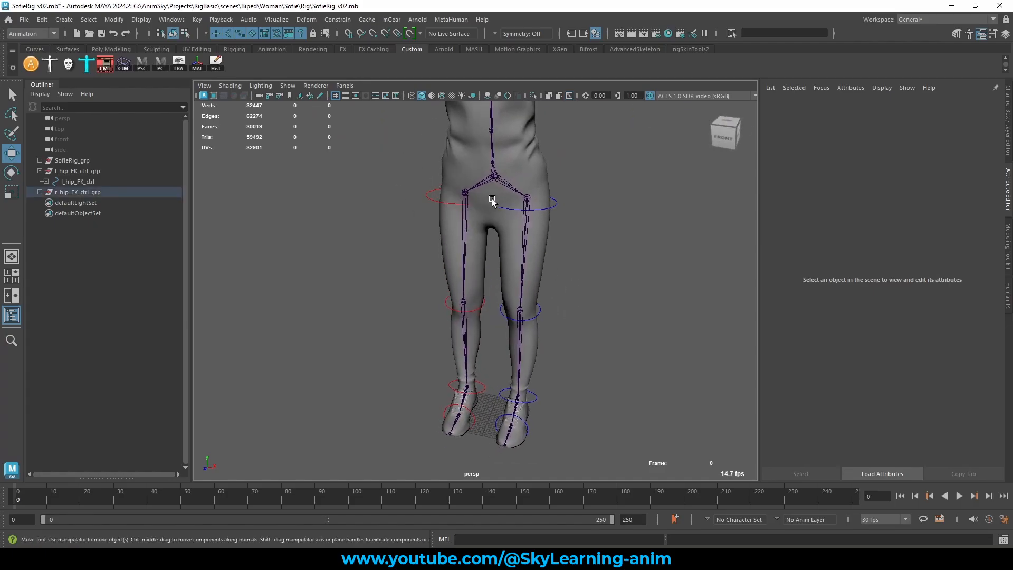
{"action": "left_click", "coordinate": [640, 256]}
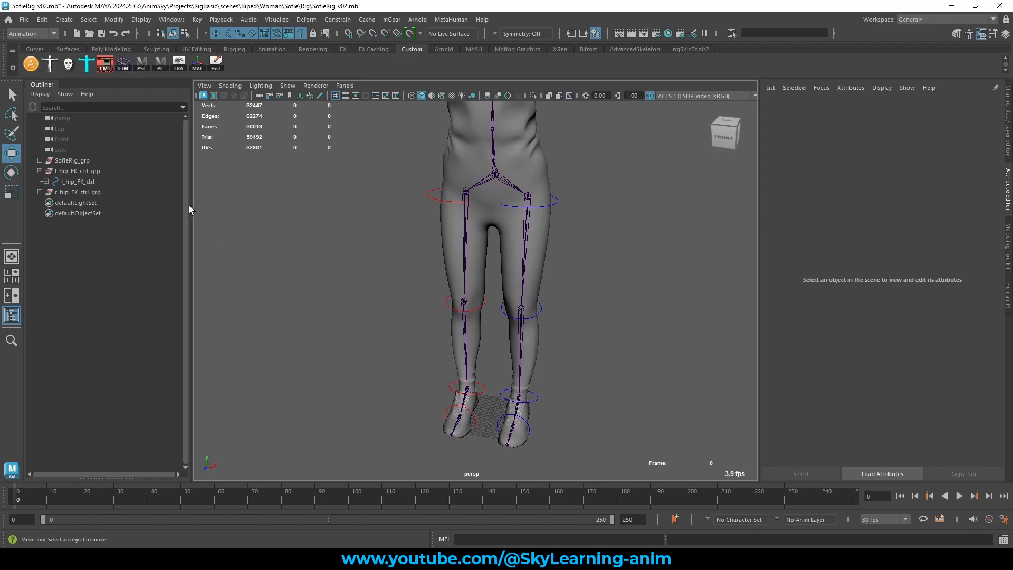
- Tidy the workspace by narrowing the Outliner, restoring the Channel Box and collapsing l_hip_FK_ctrl_grp, and save the scene
{"action": "left_click_drag", "start_coordinate": [192, 205], "coordinate": [164, 205]}
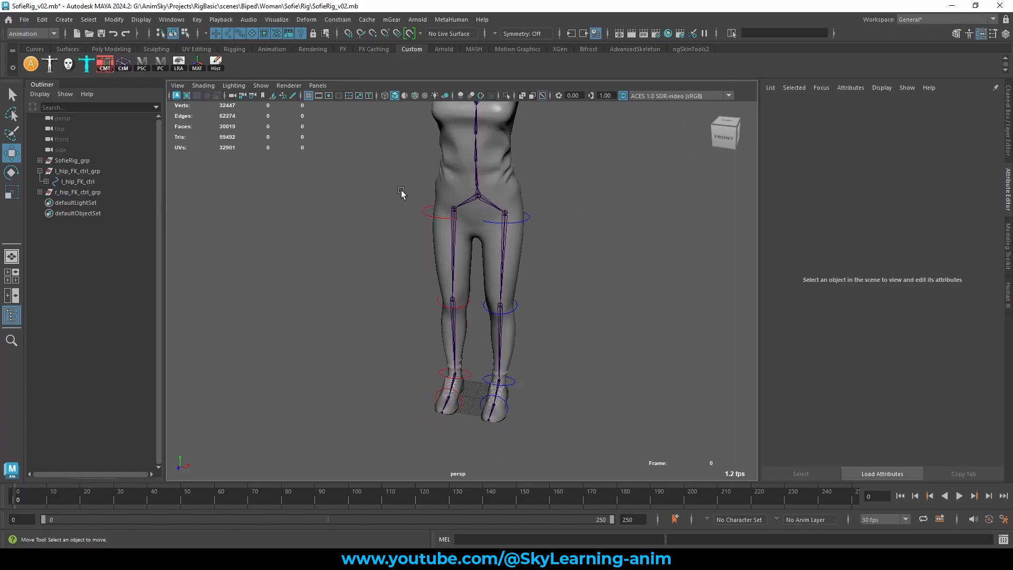
{"action": "key", "text": "ctrl+a"}
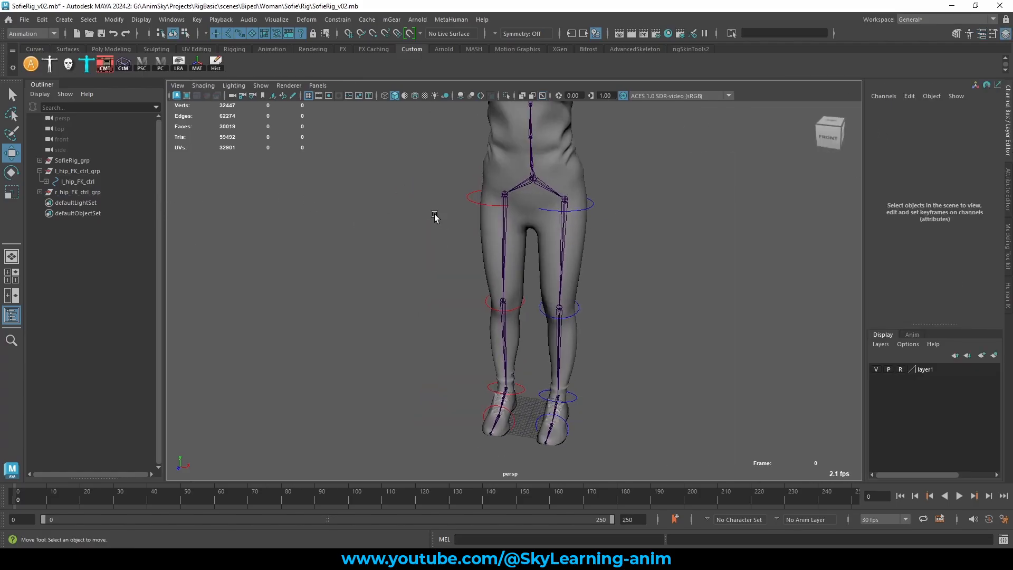
{"action": "left_click", "coordinate": [40, 171]}
{"action": "scroll", "coordinate": [417, 237], "scroll_direction": "down", "scroll_amount": 5}
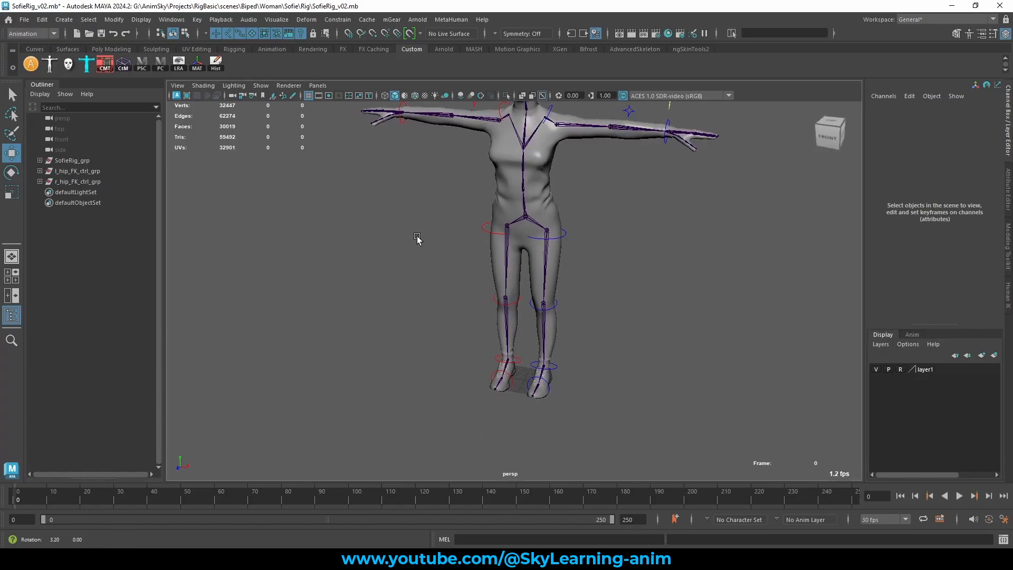
{"action": "key", "text": "ctrl+s"}
- Examine the lower legs and the left ankle joint l_ankle_jnt from several angles to compare the joints and foot controls
{"action": "scroll", "coordinate": [624, 282], "scroll_direction": "up", "scroll_amount": 5}
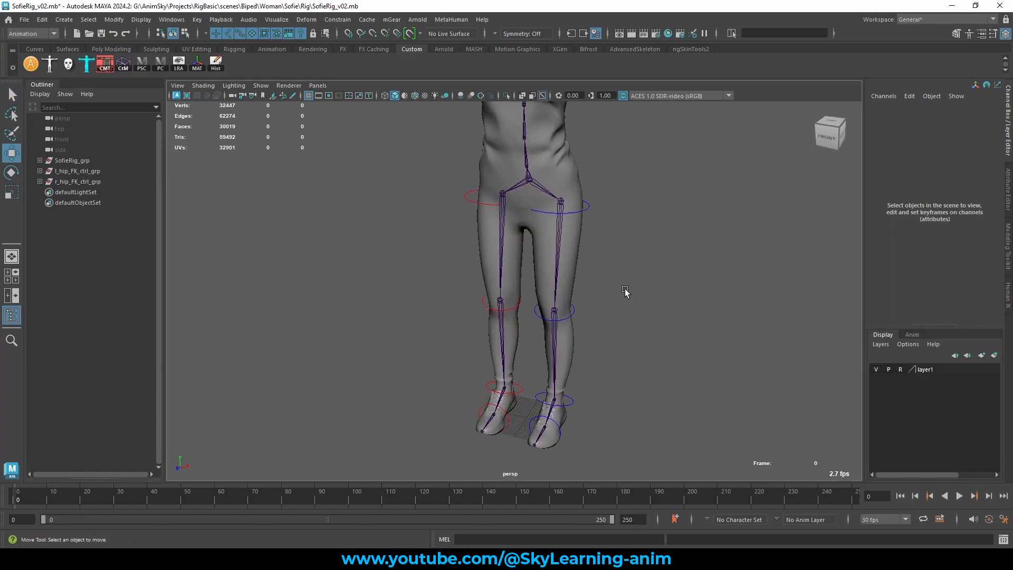
{"action": "scroll", "coordinate": [584, 252], "scroll_direction": "up", "scroll_amount": 1}
{"action": "middle_click_drag", "start_coordinate": [584, 252], "coordinate": [594, 286], "text": "alt"}
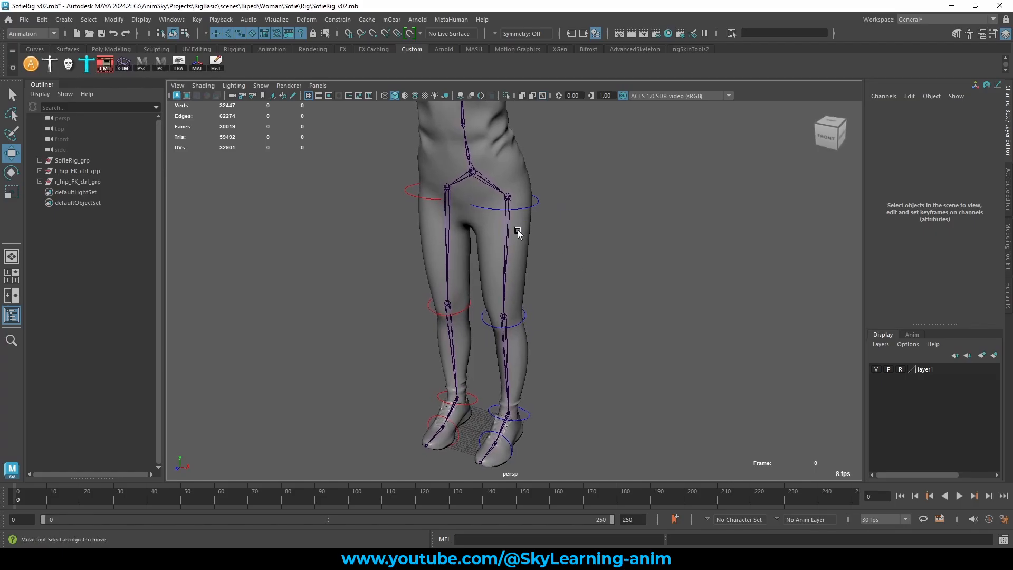
{"action": "left_click", "coordinate": [508, 412]}
{"action": "left_click_drag", "start_coordinate": [606, 365], "coordinate": [538, 353], "text": "alt"}
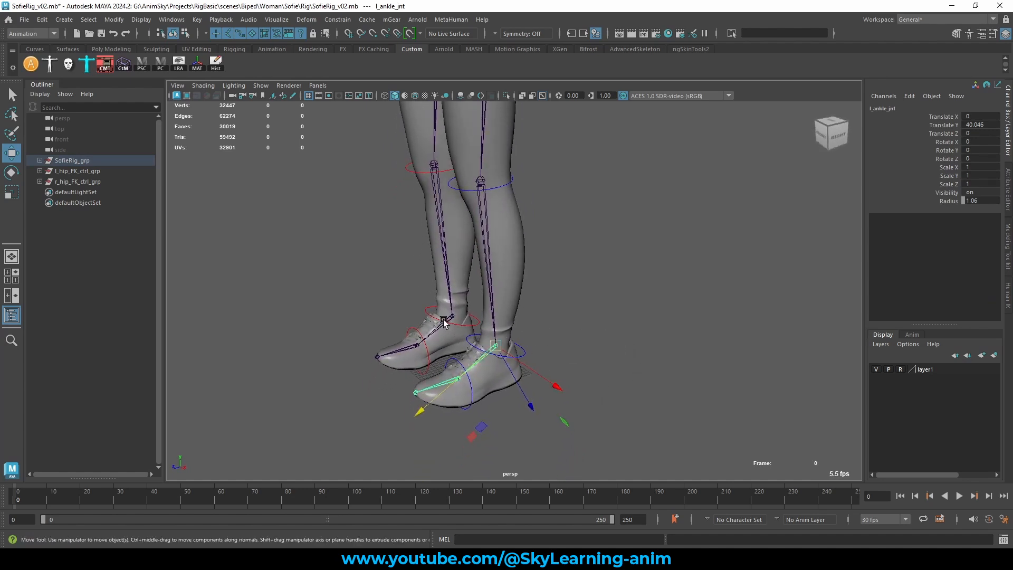
{"action": "scroll", "coordinate": [444, 322], "scroll_direction": "down", "scroll_amount": 4}
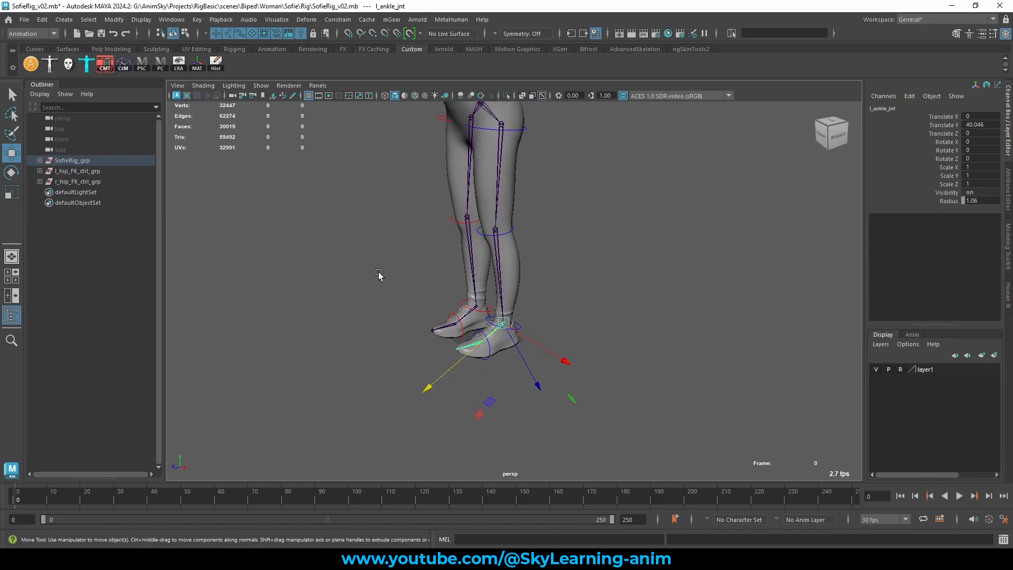
{"action": "left_click_drag", "start_coordinate": [454, 248], "coordinate": [555, 253], "text": "alt"}
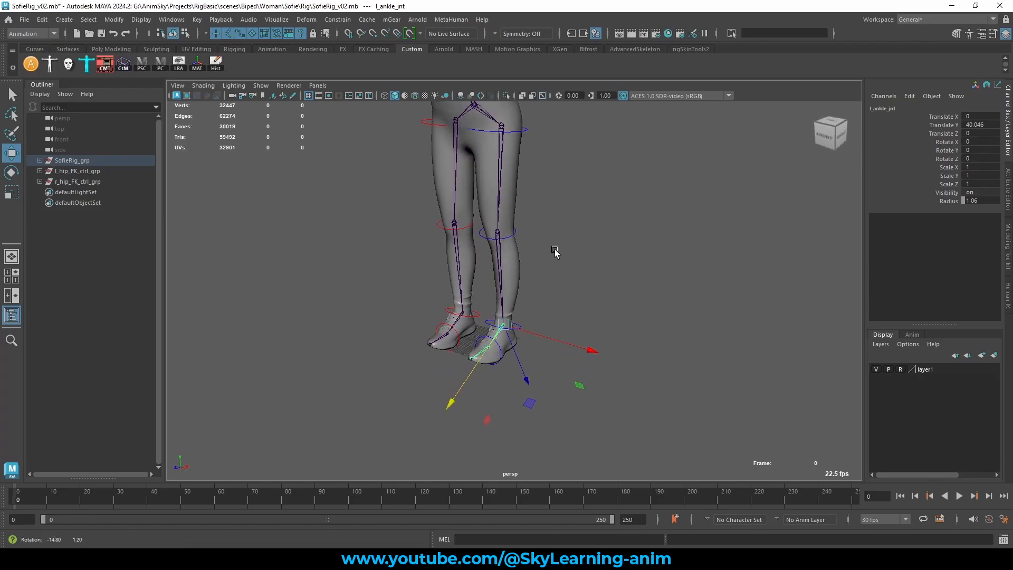
{"action": "left_click", "coordinate": [585, 242]}
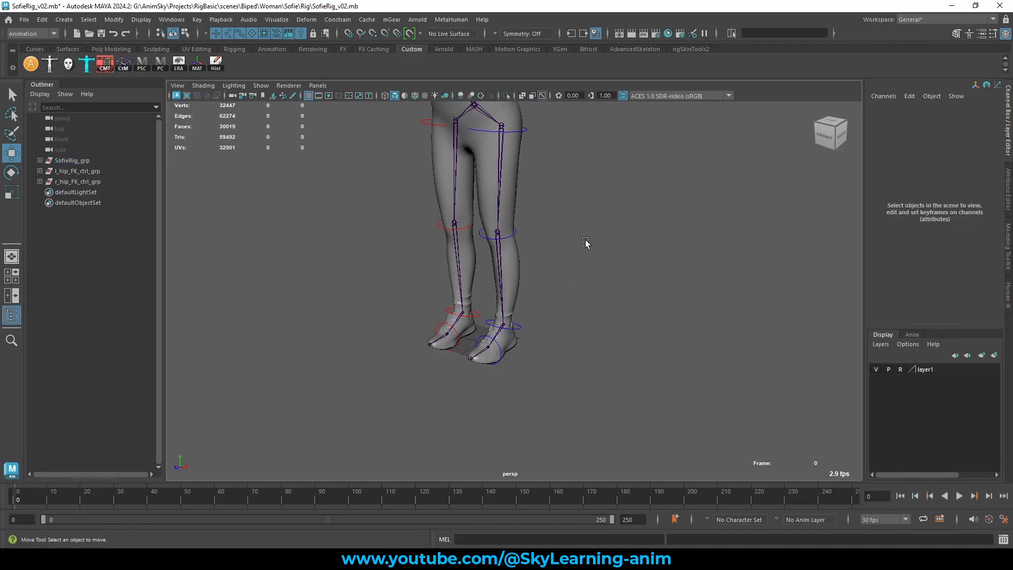
{"action": "scroll", "coordinate": [584, 244], "scroll_direction": "up", "scroll_amount": 4}
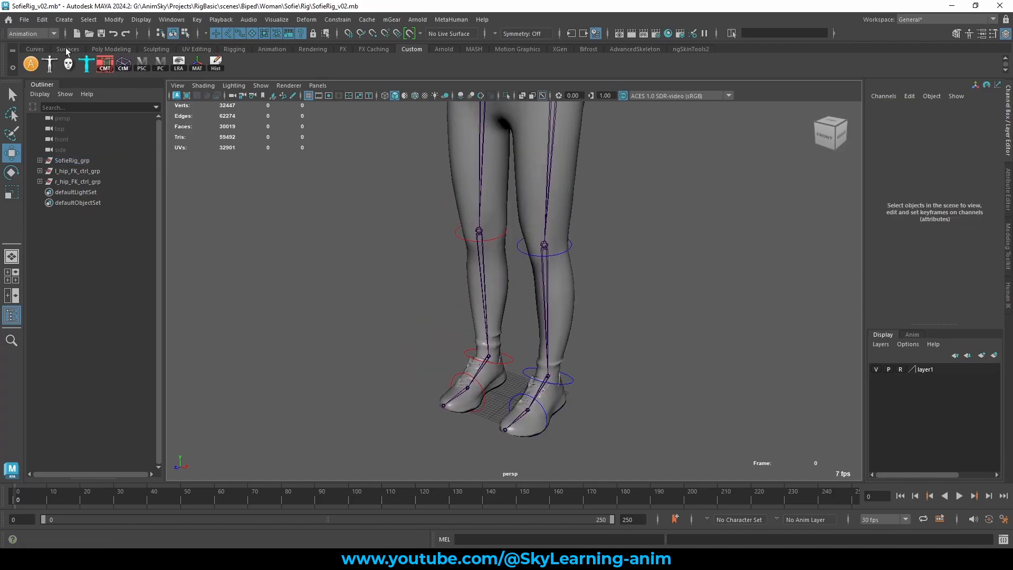
- Create a NURBS circle at the origin and expand its makeNurbCircle construction settings
{"action": "left_click", "coordinate": [35, 48]}
{"action": "left_click", "coordinate": [31, 64]}
{"action": "left_click_drag", "start_coordinate": [594, 311], "coordinate": [581, 310], "text": "alt"}
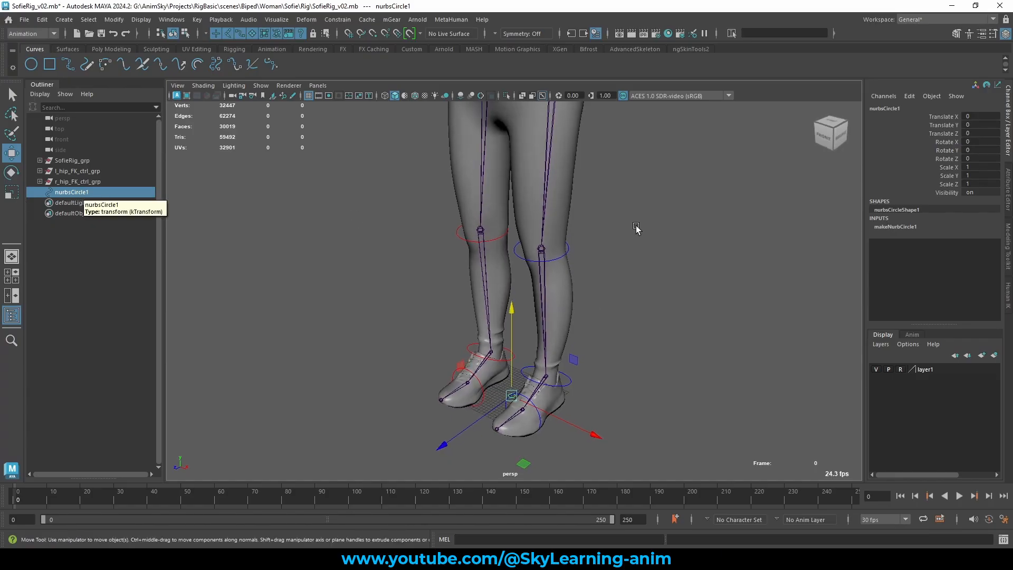
{"action": "left_click", "coordinate": [905, 227]}
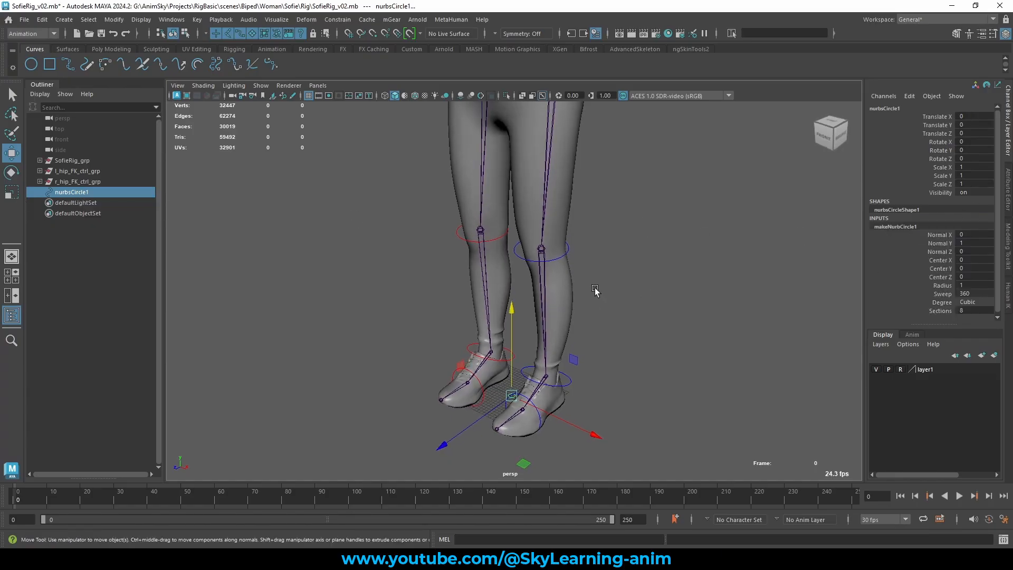
- Select the l_IK_arm_ctrl curve at the left wrist to inspect the existing IK control's shape
{"action": "scroll", "coordinate": [595, 290], "scroll_direction": "down", "scroll_amount": 6}
{"action": "scroll", "coordinate": [648, 289], "scroll_direction": "up", "scroll_amount": 4}
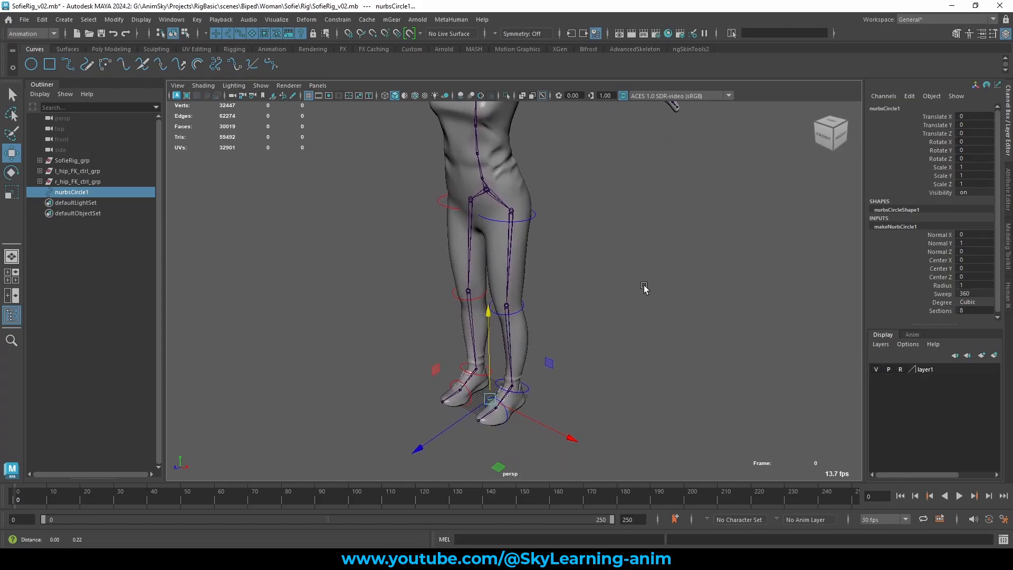
{"action": "left_click_drag", "start_coordinate": [644, 287], "coordinate": [645, 153], "text": "alt"}
{"action": "left_click", "coordinate": [641, 136]}
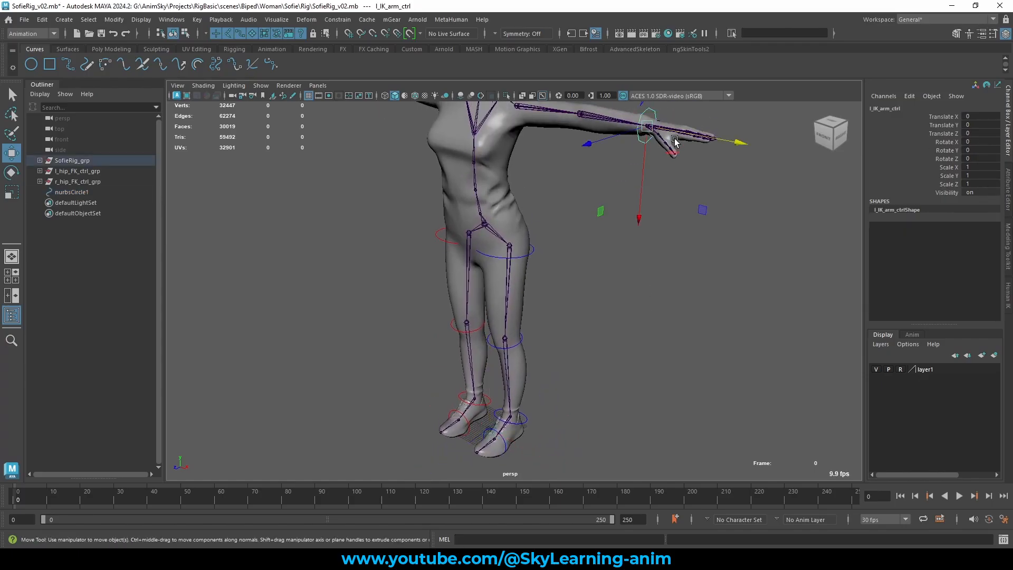
- Select nurbsCircle1, expand its makeNurbCircle1 construction settings and enlarge the radius to 9.3
{"action": "left_click", "coordinate": [93, 192]}
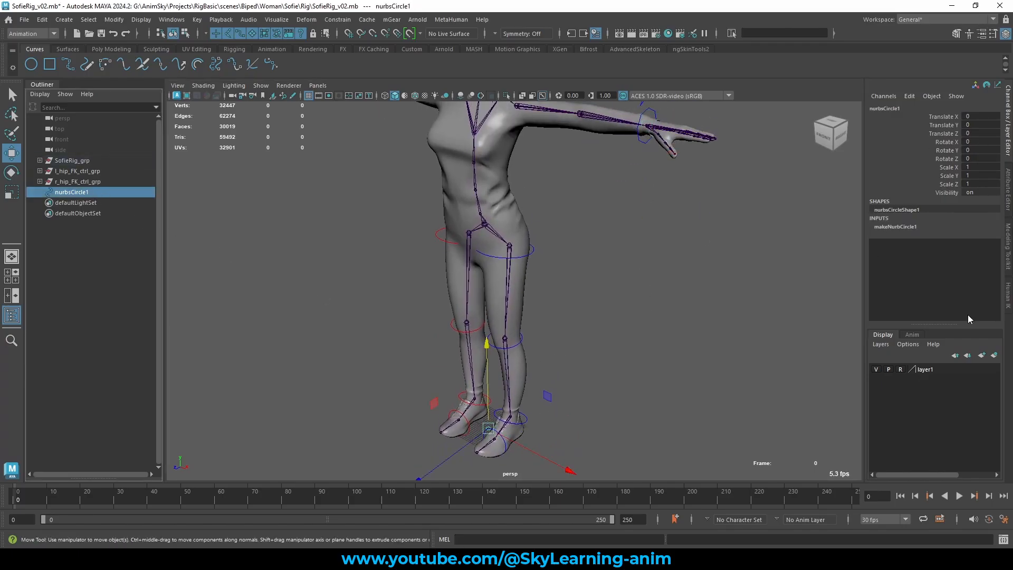
{"action": "left_click", "coordinate": [898, 227]}
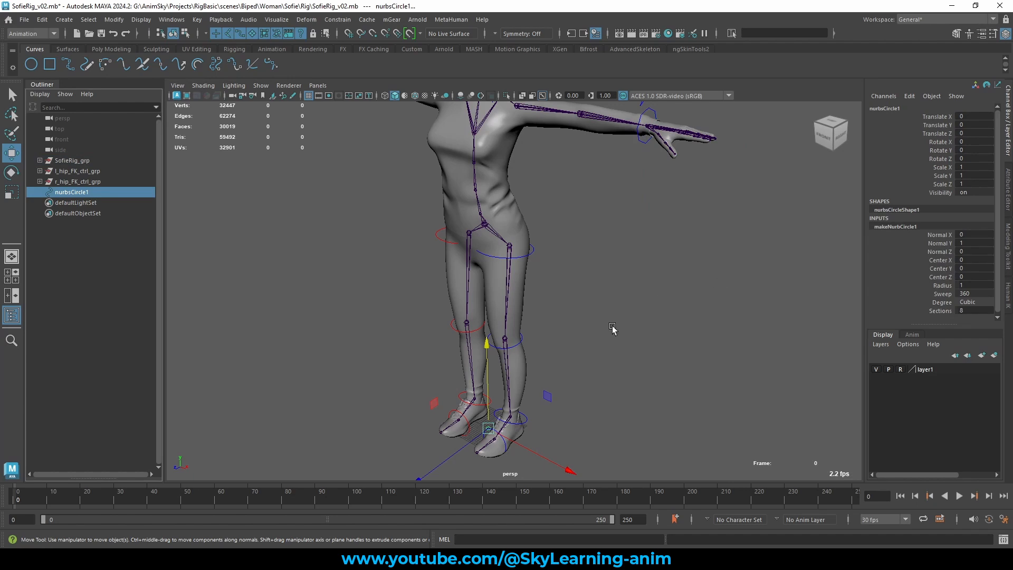
{"action": "left_click", "coordinate": [935, 285]}
{"action": "middle_click_drag", "start_coordinate": [649, 301], "coordinate": [681, 303]}
{"action": "left_click_drag", "start_coordinate": [611, 337], "coordinate": [633, 364], "text": "alt"}
{"action": "middle_click_drag", "start_coordinate": [736, 401], "coordinate": [757, 320], "text": "alt"}
{"action": "scroll", "coordinate": [757, 321], "scroll_direction": "up", "scroll_amount": 5}
{"action": "left_click_drag", "start_coordinate": [758, 321], "coordinate": [749, 321], "text": "alt"}
- Try the circle's Degree as Linear to give the control an angular outline
{"action": "left_click", "coordinate": [941, 310]}
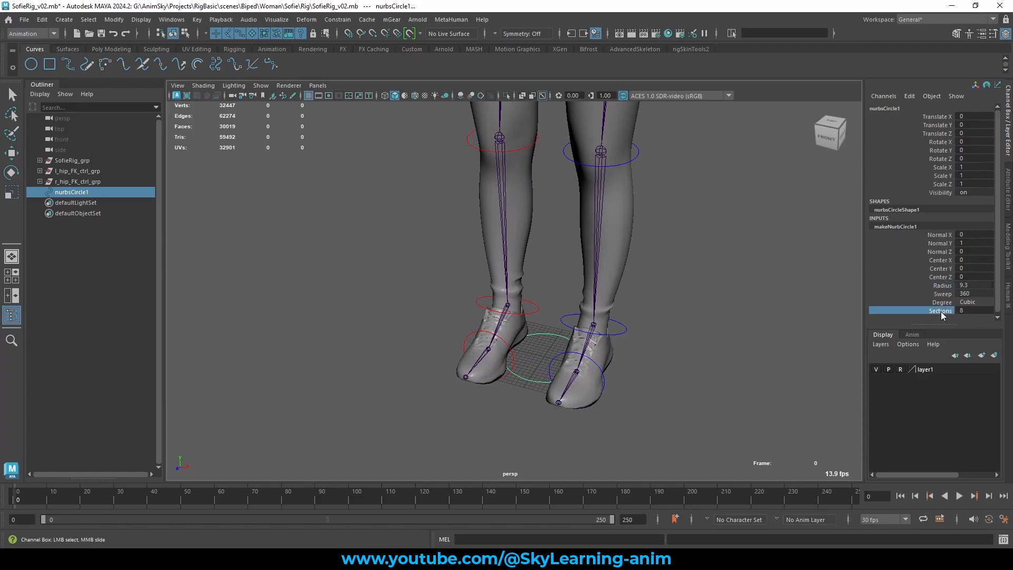
{"action": "left_click", "coordinate": [984, 303]}
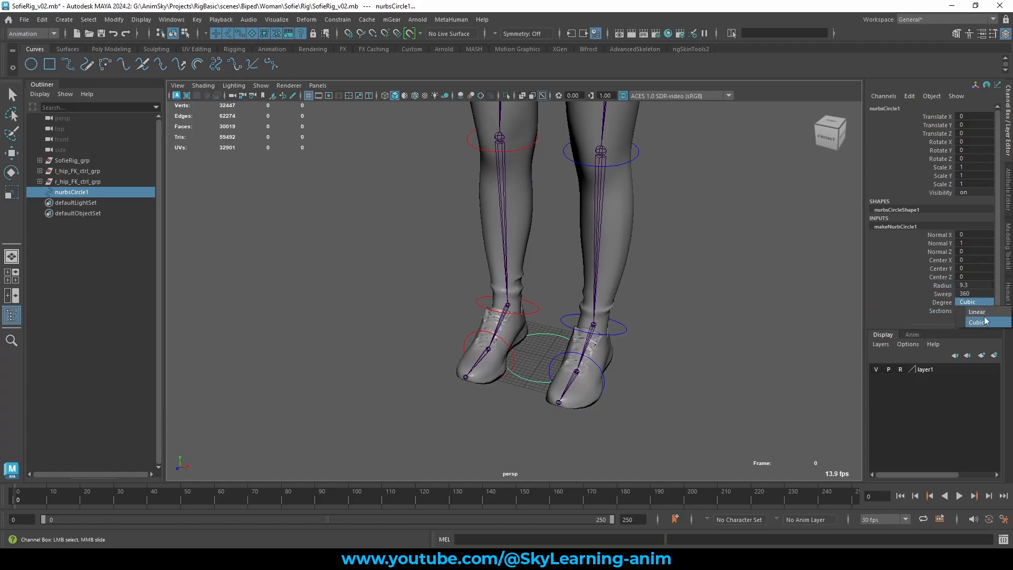
{"action": "left_click", "coordinate": [976, 312]}
{"action": "left_click_drag", "start_coordinate": [542, 358], "coordinate": [835, 349], "text": "alt"}
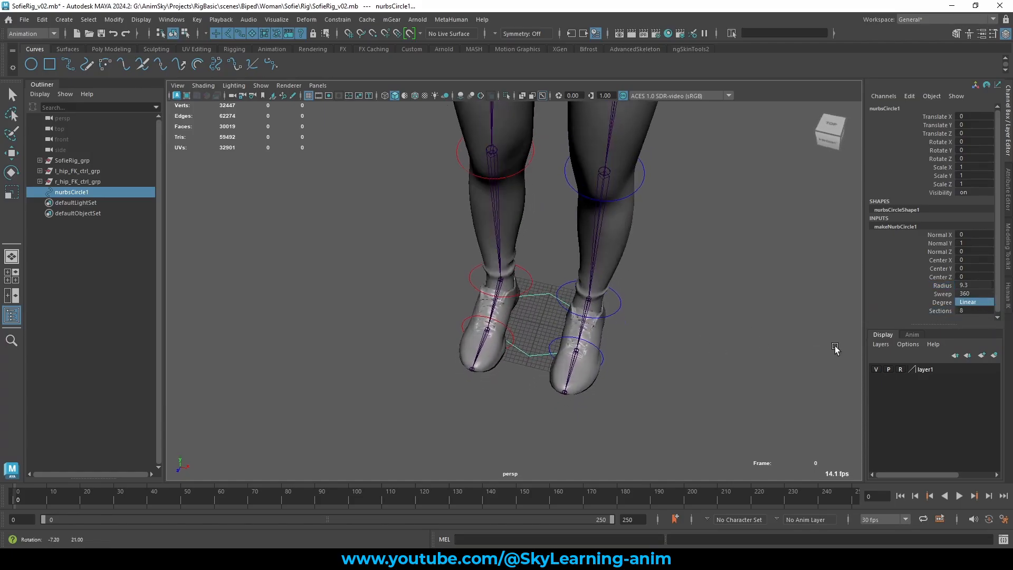
- Try 9 sections on the linear circle and compare its shape with the IK control at the left wrist
{"action": "left_click", "coordinate": [938, 311]}
{"action": "middle_click_drag", "start_coordinate": [640, 330], "coordinate": [652, 327]}
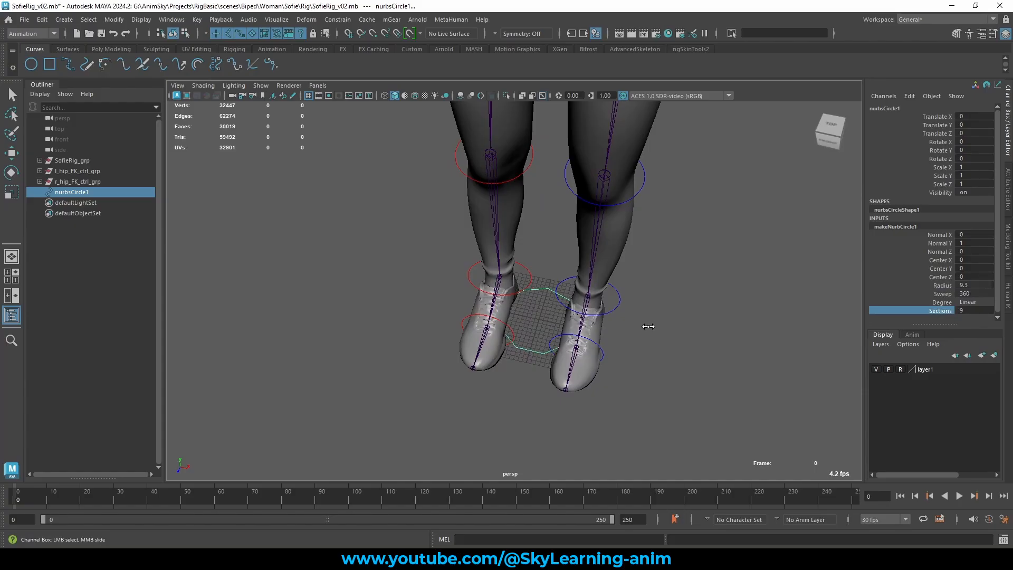
{"action": "middle_click_drag", "start_coordinate": [653, 326], "coordinate": [647, 325]}
{"action": "left_click_drag", "start_coordinate": [647, 325], "coordinate": [584, 252], "text": "alt"}
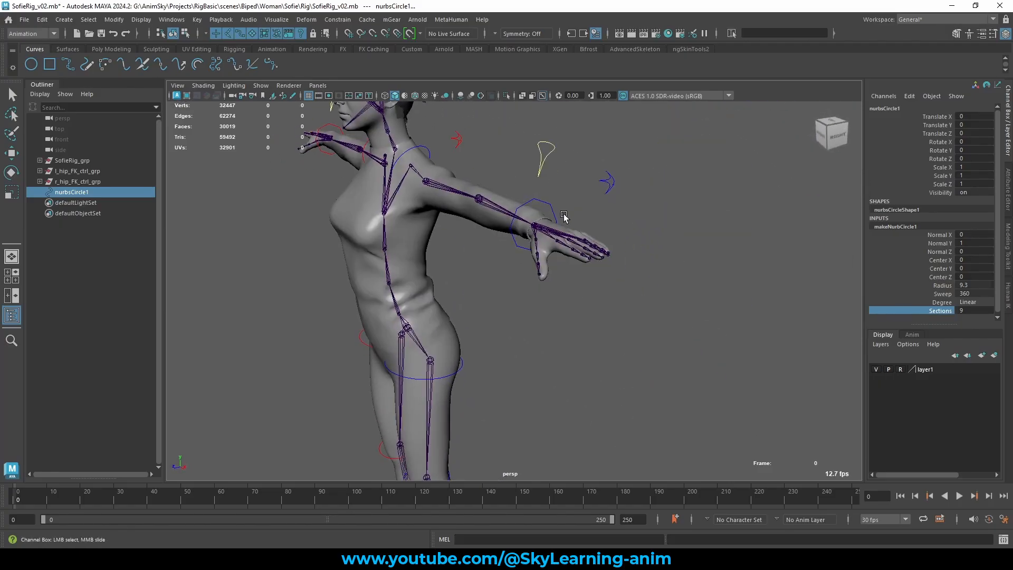
{"action": "middle_click_drag", "start_coordinate": [453, 376], "coordinate": [531, 264], "text": "alt"}
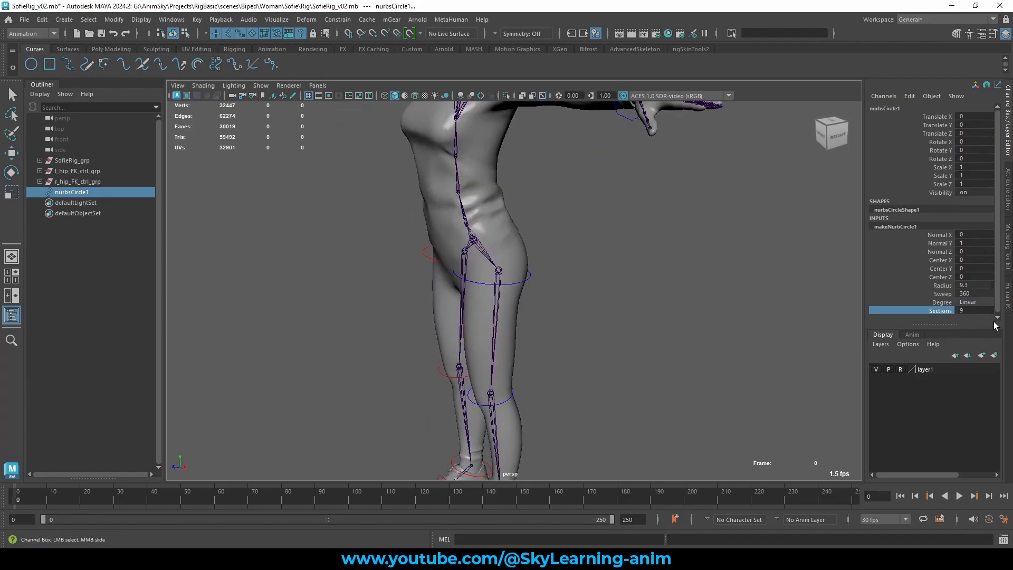
- Set the circle's sections back to 8 and isolate it briefly to check its outline
{"action": "left_click", "coordinate": [984, 311]}
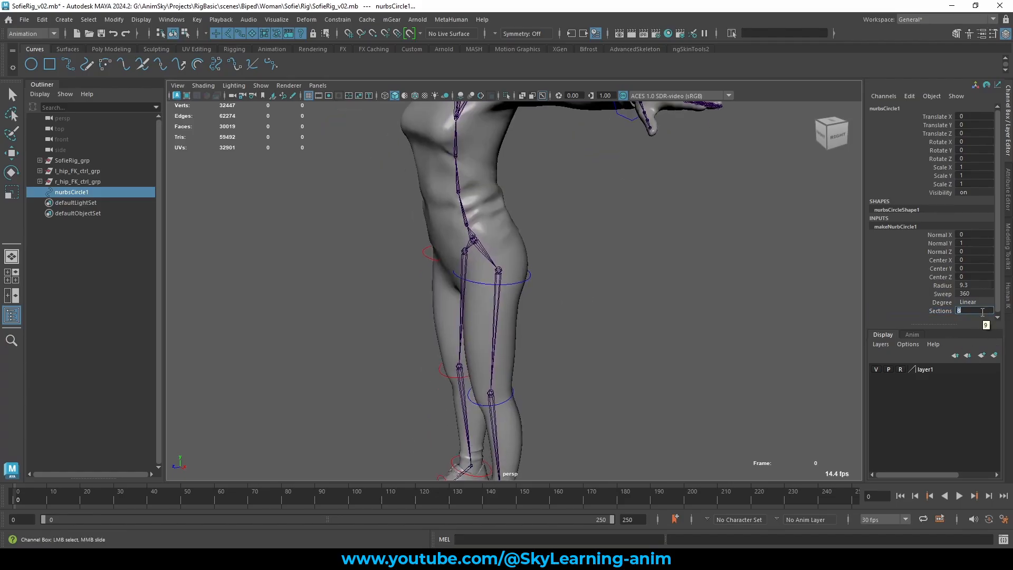
{"action": "key", "text": "Return"}
{"action": "left_click_drag", "start_coordinate": [708, 360], "coordinate": [638, 276], "text": "alt"}
{"action": "right_click_drag", "start_coordinate": [637, 276], "coordinate": [599, 376], "text": "alt"}
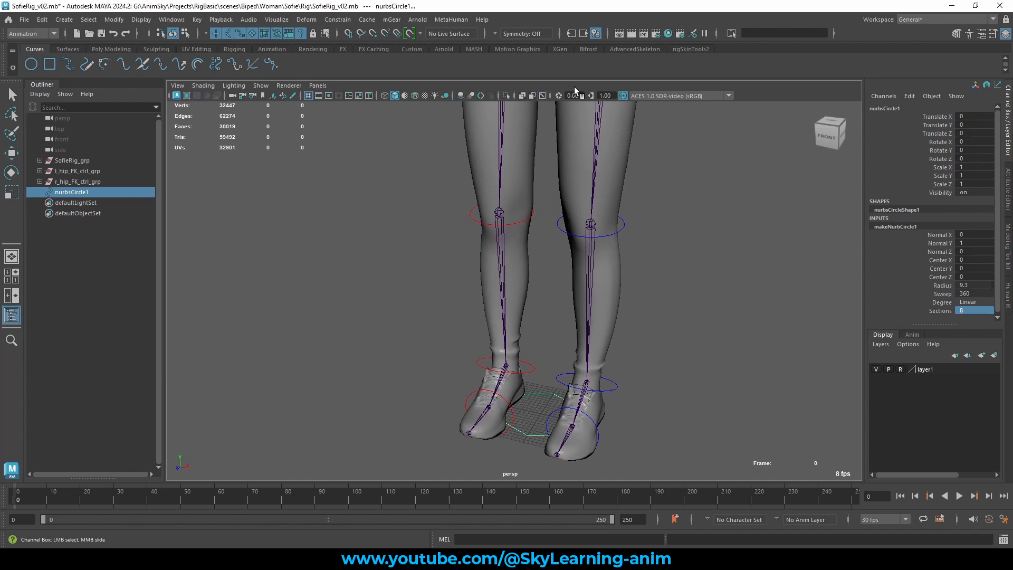
{"action": "left_click", "coordinate": [506, 96]}
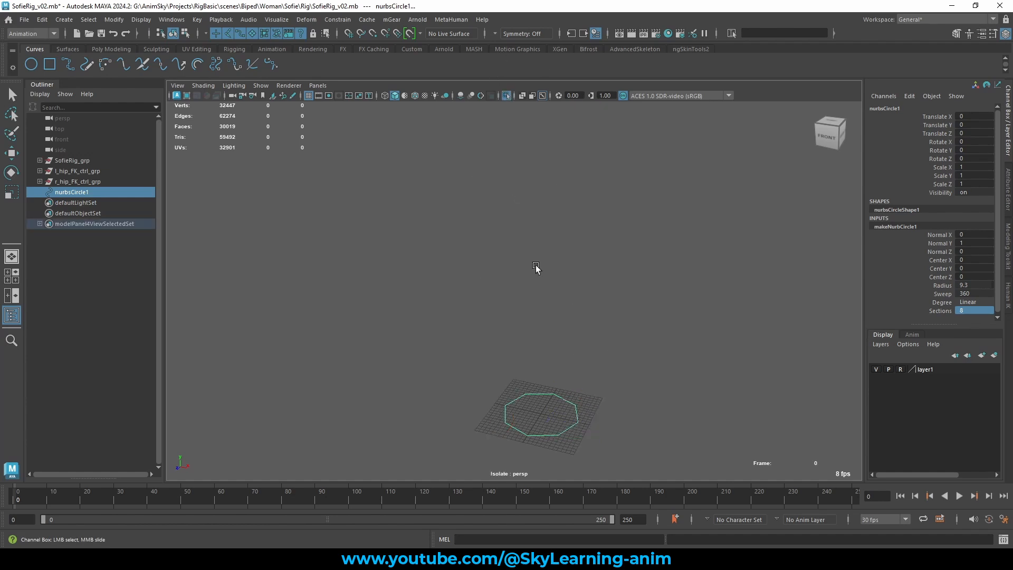
{"action": "left_click", "coordinate": [506, 95]}
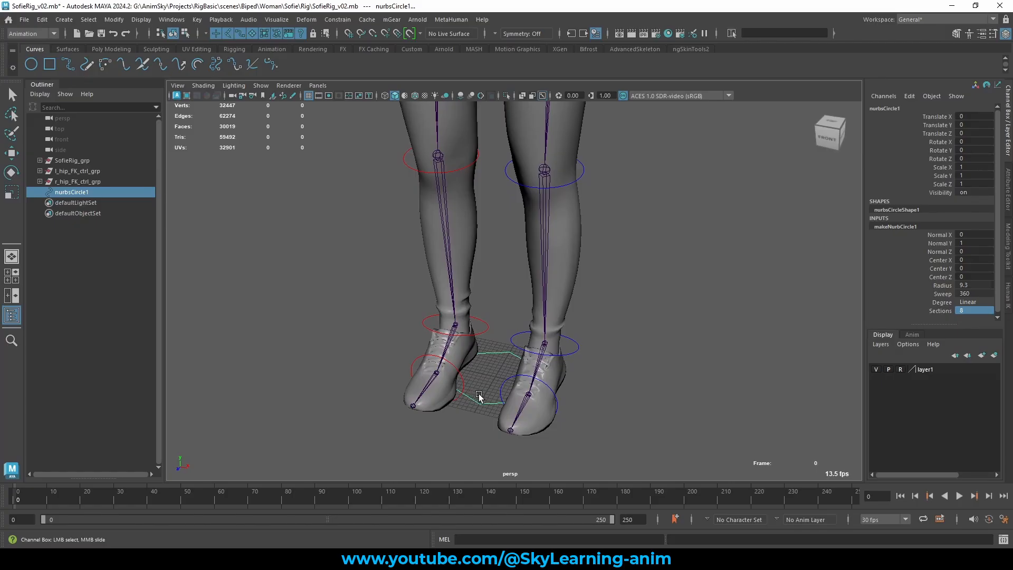
- Restore the circle's Degree to Cubic
{"action": "left_click_drag", "start_coordinate": [647, 396], "coordinate": [649, 415], "text": "alt"}
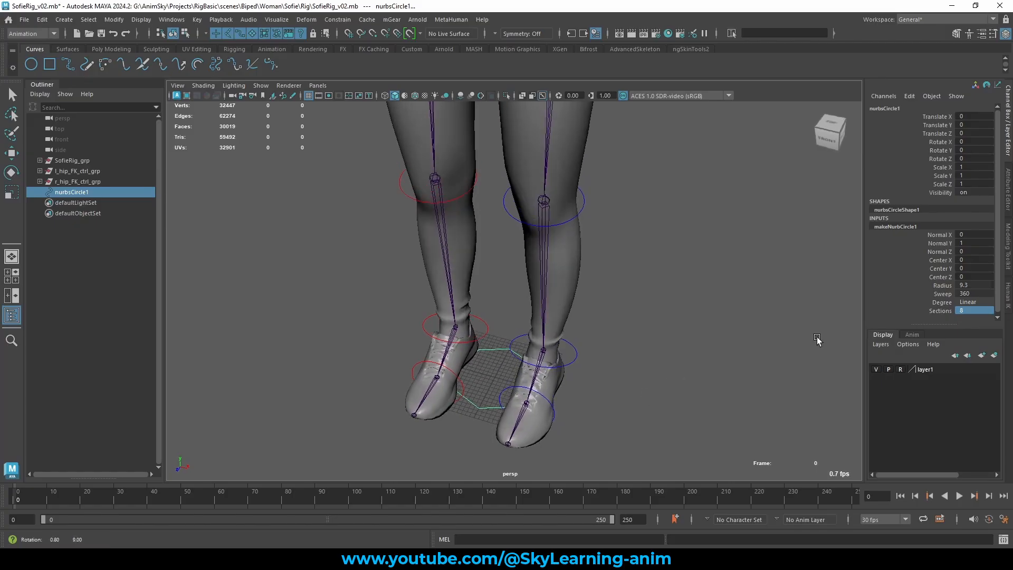
{"action": "left_click", "coordinate": [974, 303]}
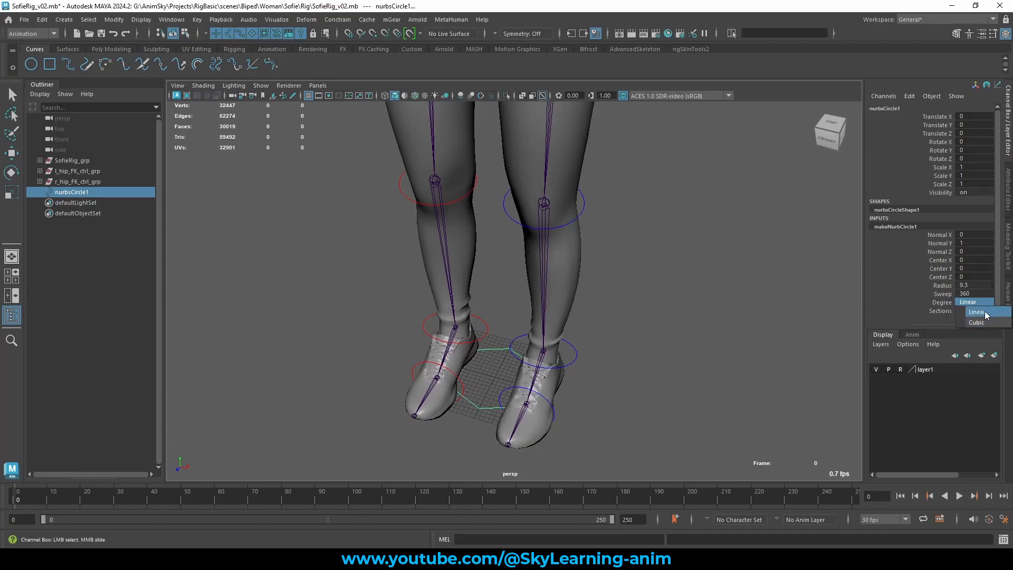
{"action": "left_click", "coordinate": [977, 322]}
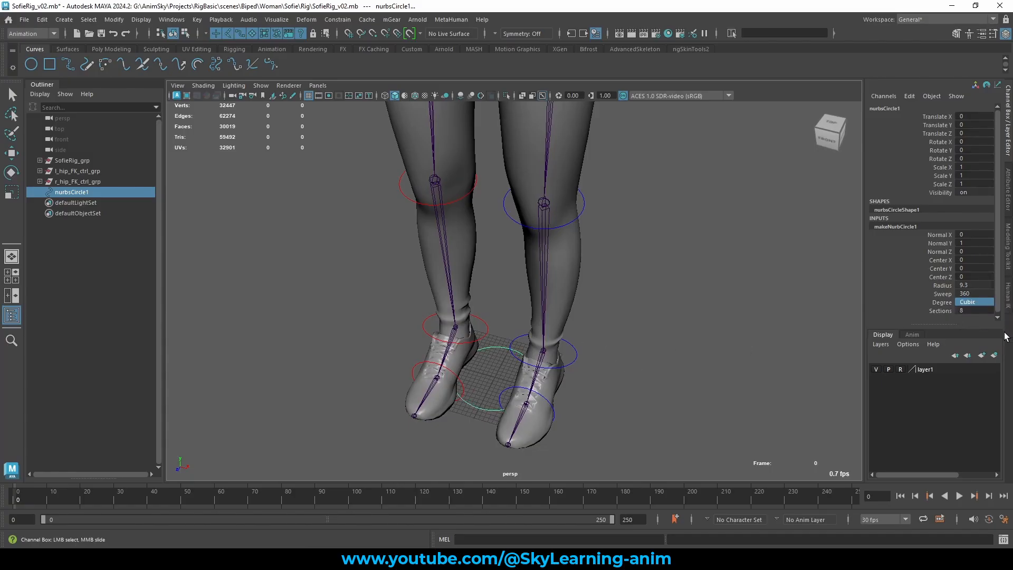
- Rename nurbsCircle1 as l_leg_ctrl and copy the new name for reuse
{"action": "middle_click_drag", "start_coordinate": [607, 306], "coordinate": [551, 318], "text": "alt"}
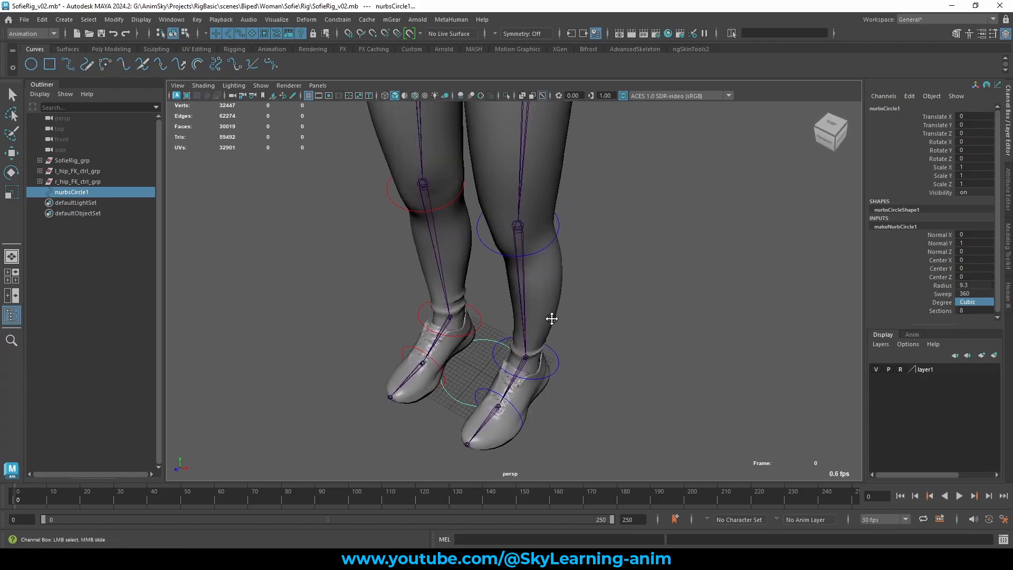
{"action": "scroll", "coordinate": [551, 318], "scroll_direction": "up", "scroll_amount": 2}
{"action": "key", "text": "w"}
{"action": "double_click", "coordinate": [79, 192]}
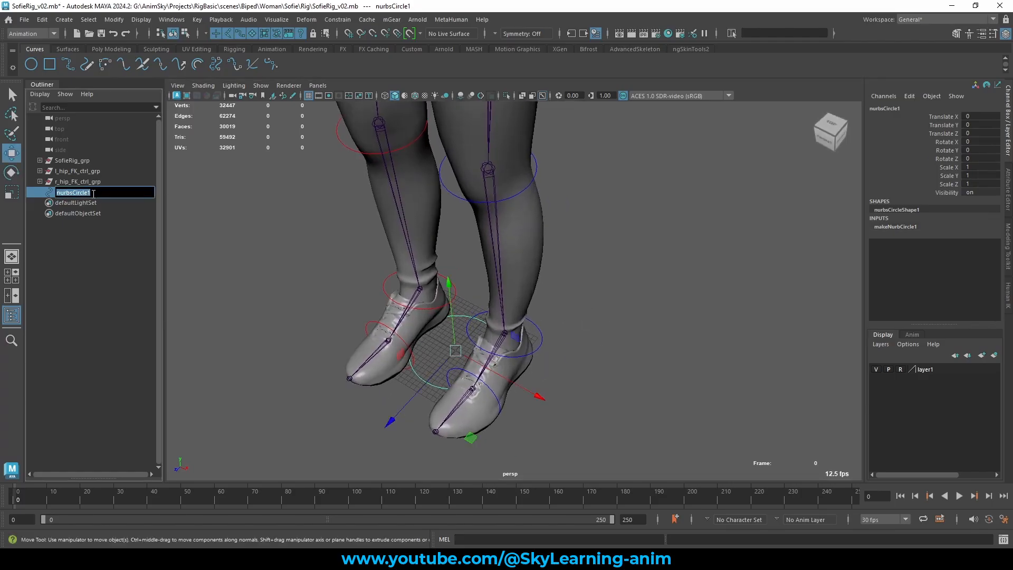
{"action": "type", "text": "l_leg_ctrl"}
{"action": "double_click", "coordinate": [93, 194]}
{"action": "key", "text": "ctrl+c"}
{"action": "key", "text": "Return"}
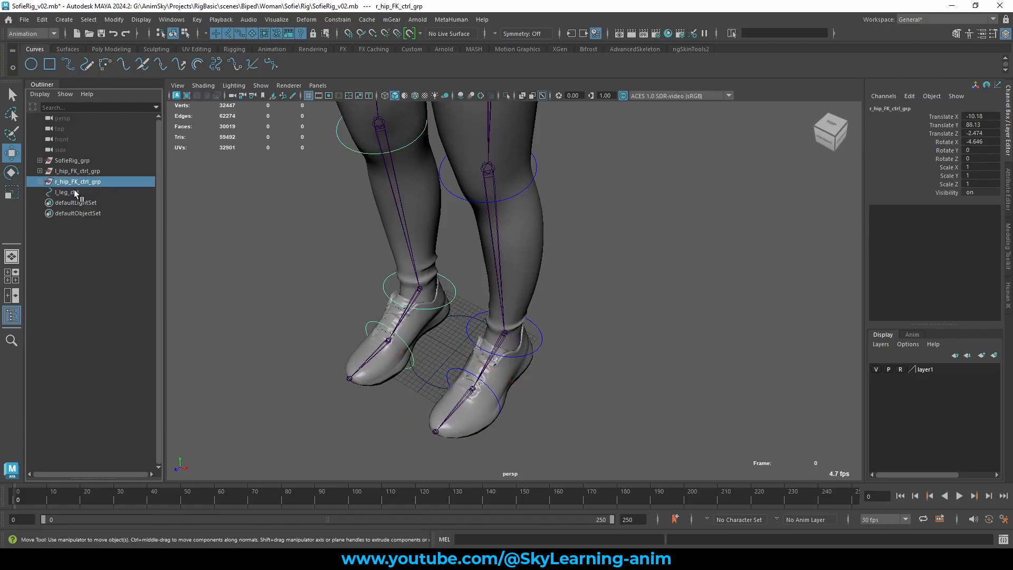
- Group the l_leg_ctrl curve and name the group l_leg_ctrl_grp
{"action": "key", "text": "ctrl+g"}
{"action": "double_click", "coordinate": [78, 192]}
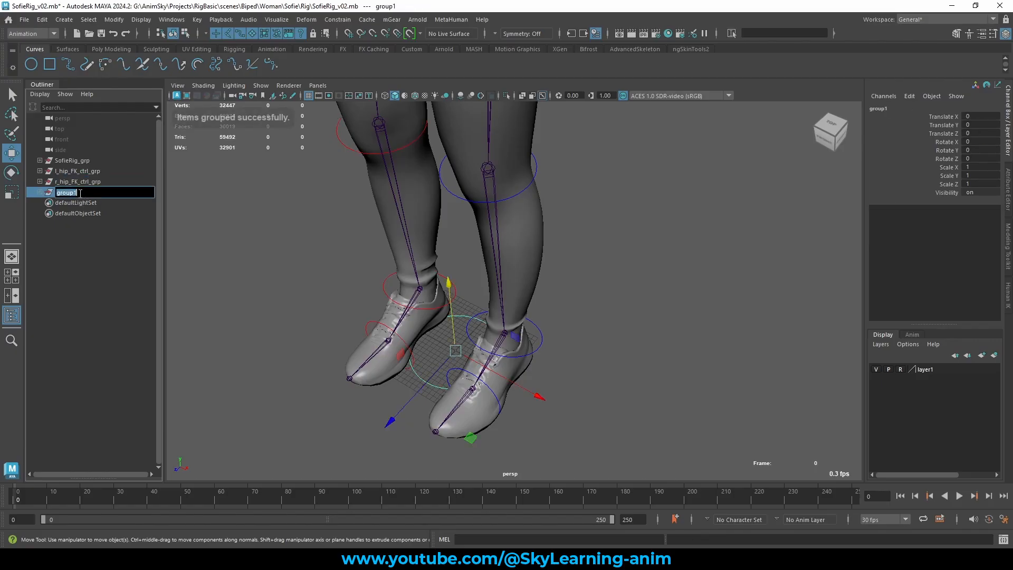
{"action": "key", "text": "ctrl+v"}
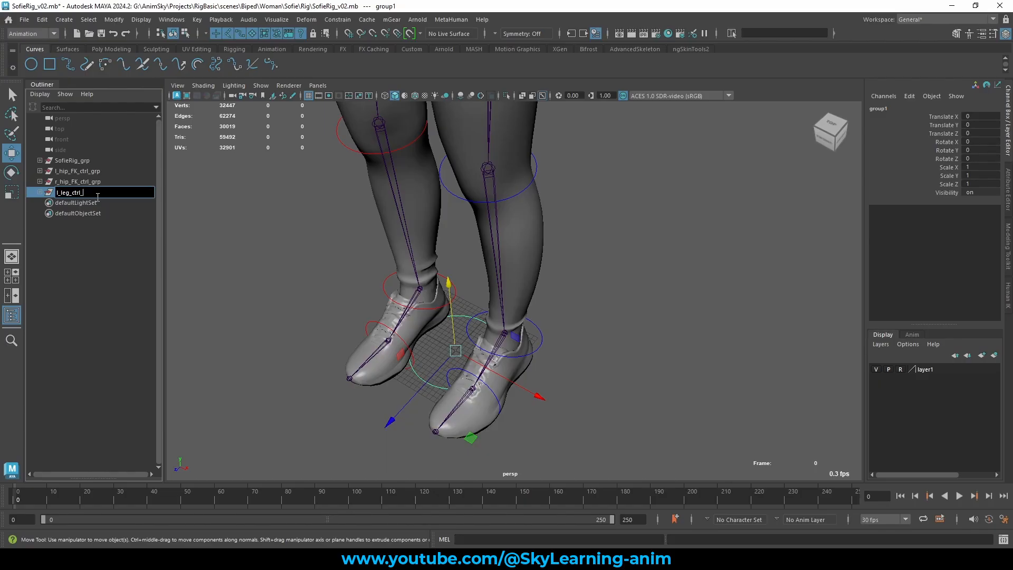
{"action": "key", "text": "Return"}
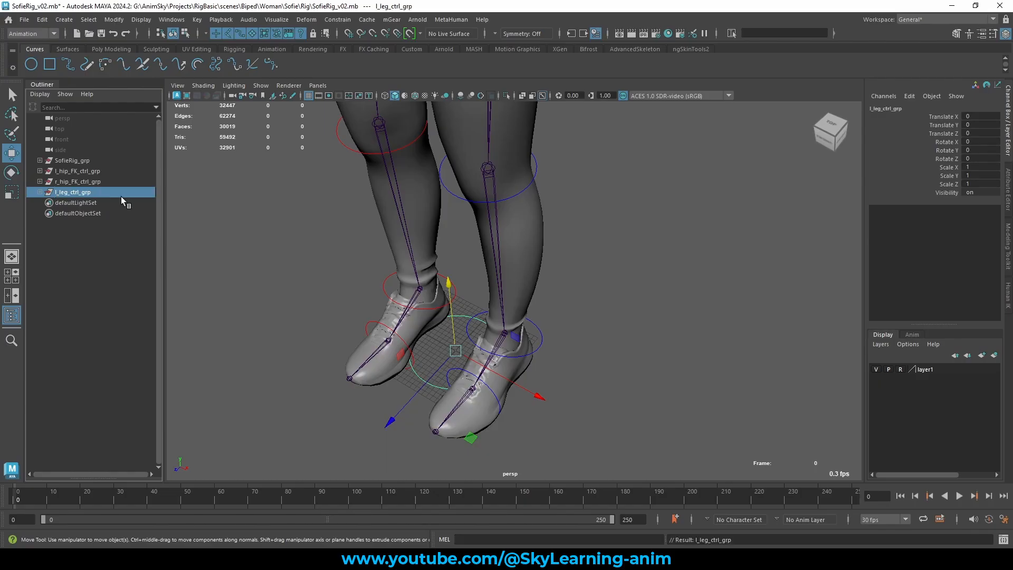
- Add IK to the new leg group's name so it reads l_leg_IK_ctrl_grp
{"action": "left_click_drag", "start_coordinate": [553, 343], "coordinate": [439, 342], "text": "alt"}
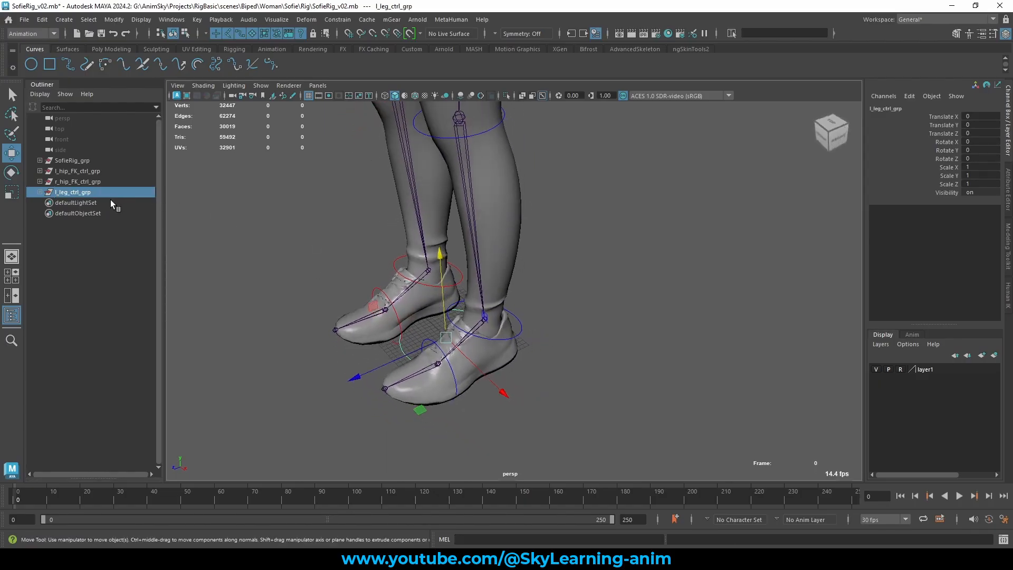
{"action": "double_click", "coordinate": [71, 192]}
{"action": "left_click", "coordinate": [76, 193]}
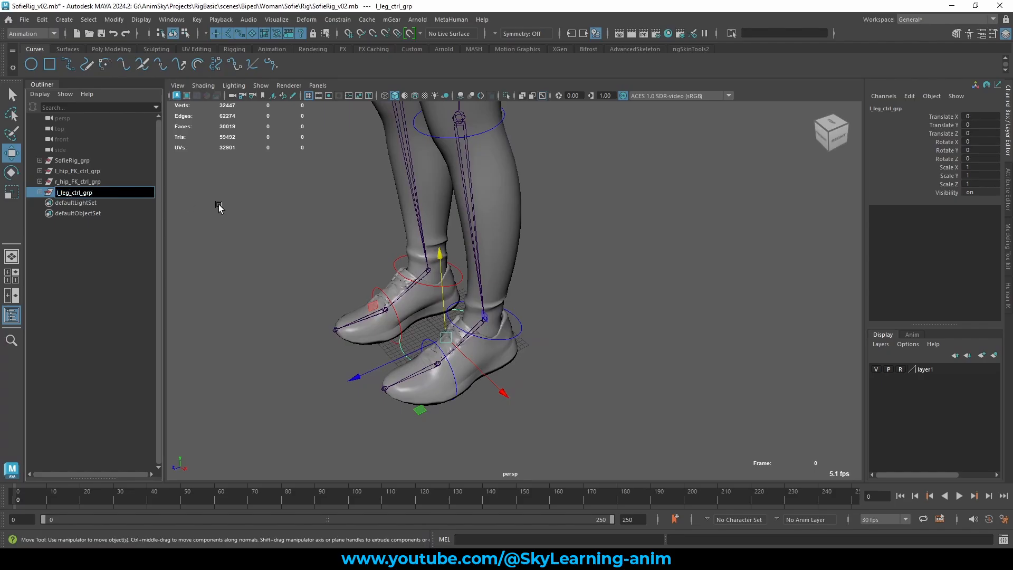
{"action": "type", "text": "IK"}
{"action": "key", "text": "Return"}
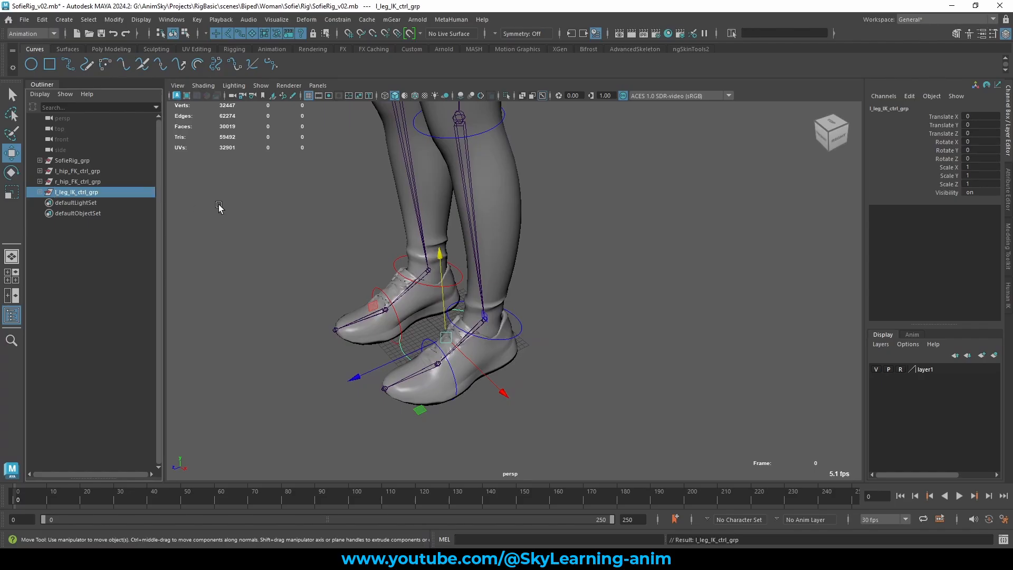
- Rename the curve inside l_leg_IK_ctrl_grp as l_leg_IK_ctrl and collapse the group
{"action": "left_click", "coordinate": [39, 192]}
{"action": "double_click", "coordinate": [79, 203]}
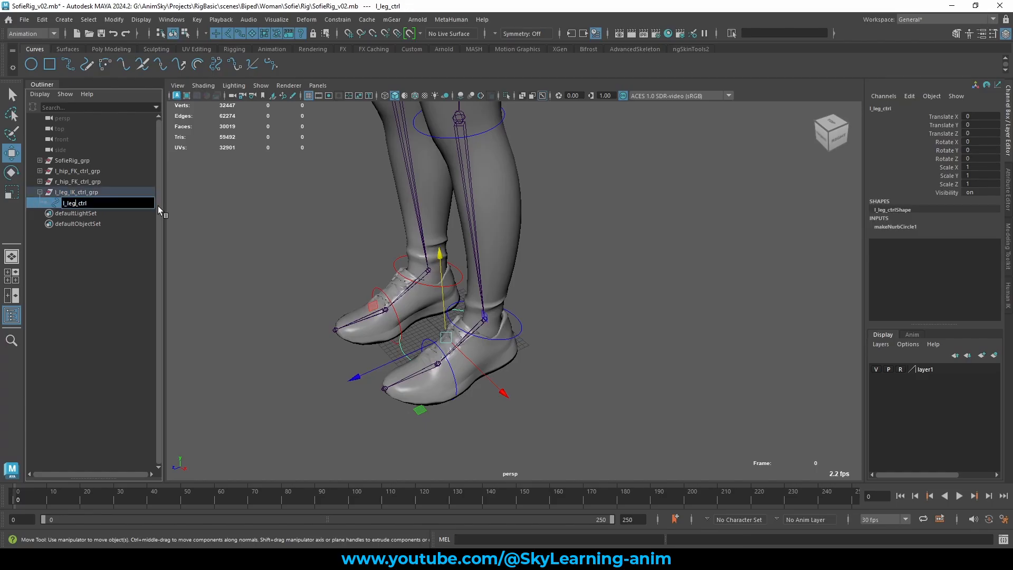
{"action": "type", "text": "_IK"}
{"action": "key", "text": "Return"}
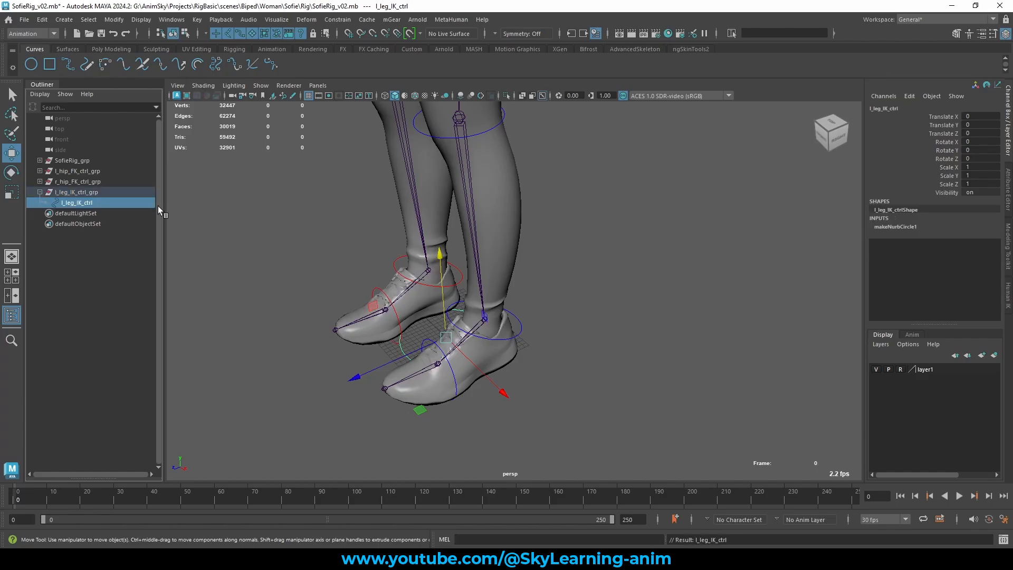
{"action": "left_click", "coordinate": [39, 192]}
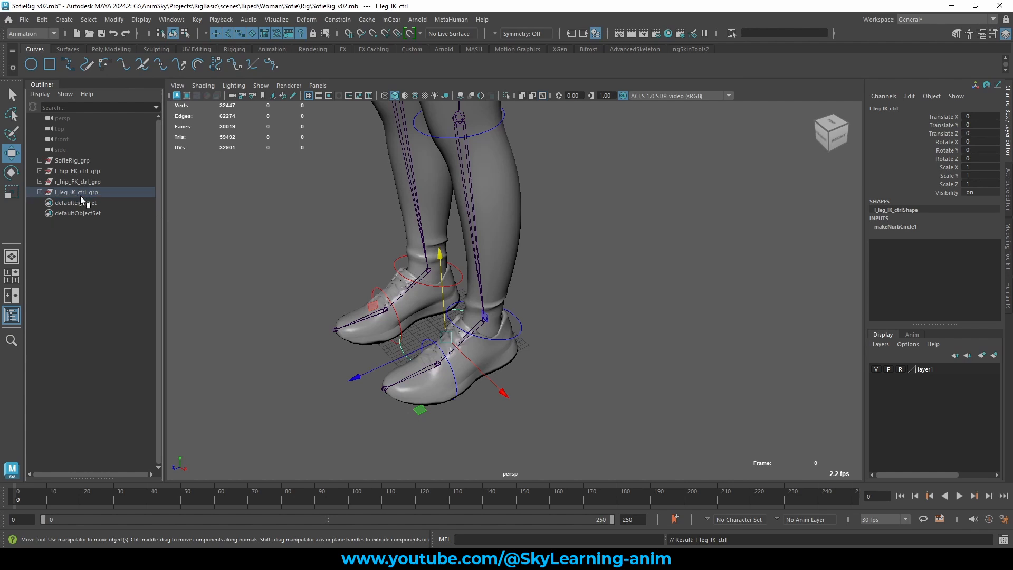
- Match the transforms of l_leg_IK_ctrl_grp to the left ankle joint l_ankle_jnt
{"action": "left_click", "coordinate": [79, 193]}
{"action": "left_click_drag", "start_coordinate": [527, 327], "coordinate": [528, 302], "text": "alt"}
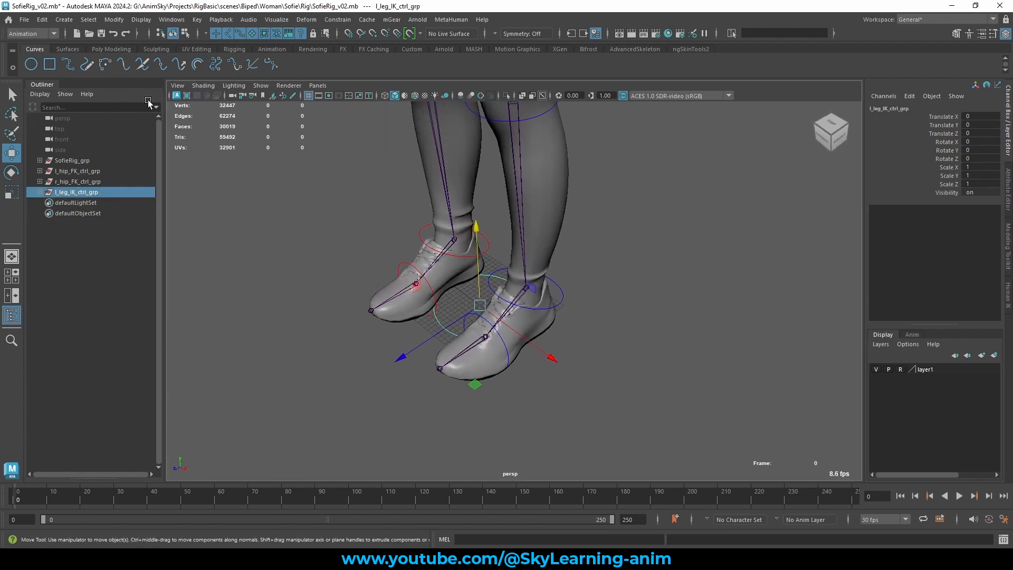
{"action": "key", "text": "q"}
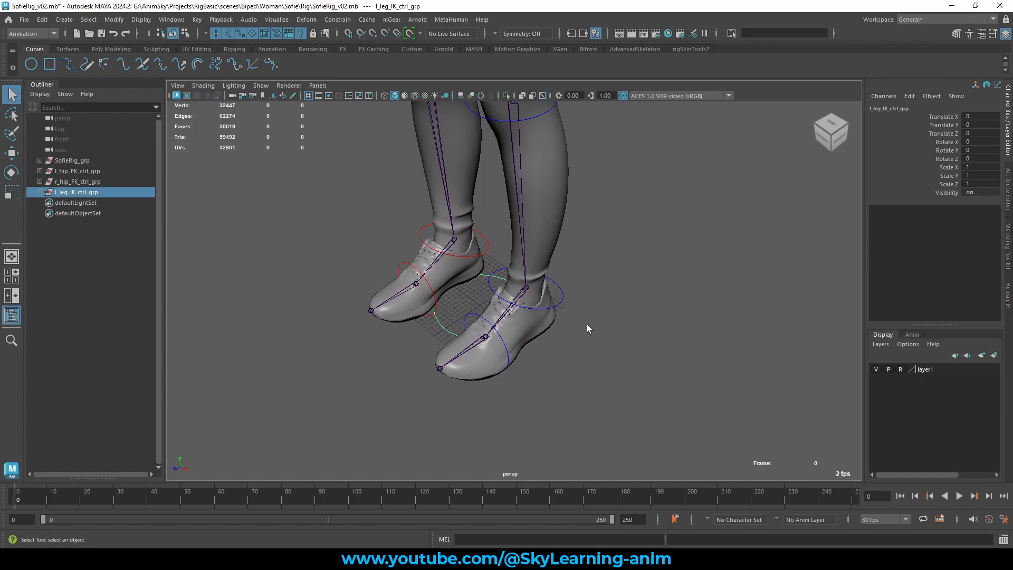
{"action": "left_click", "coordinate": [506, 316]}
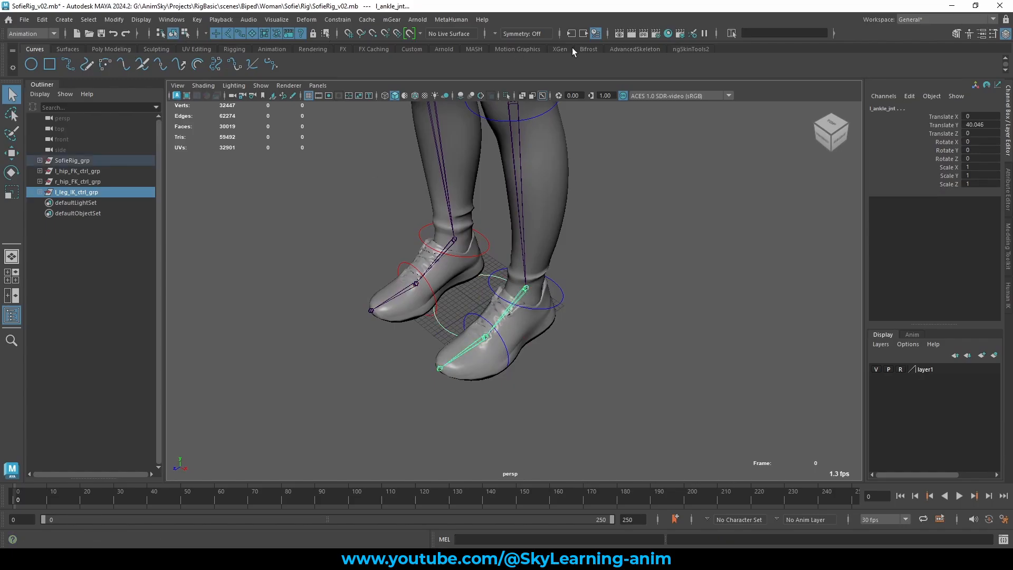
{"action": "left_click", "coordinate": [411, 49]}
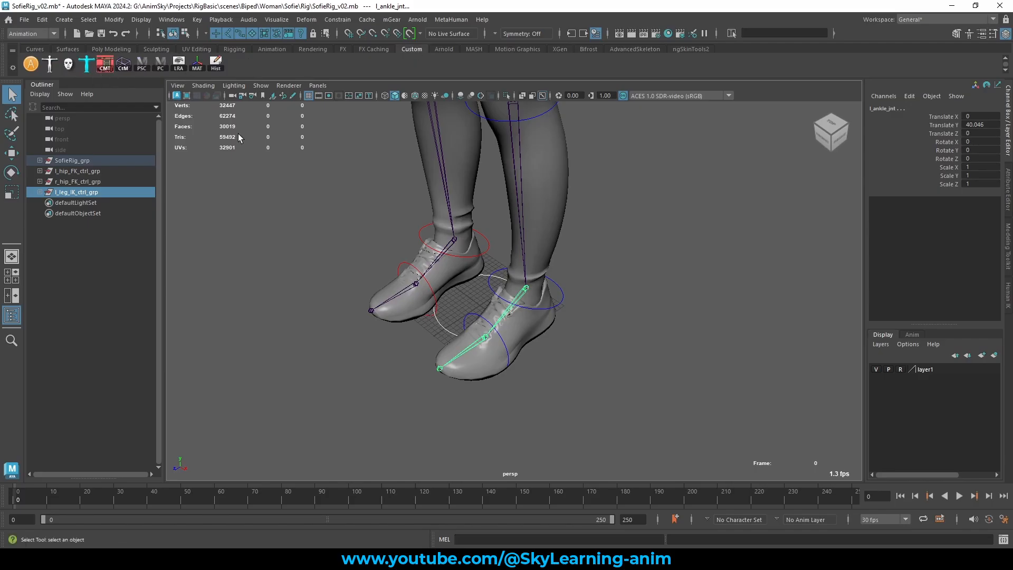
{"action": "left_click", "coordinate": [195, 67]}
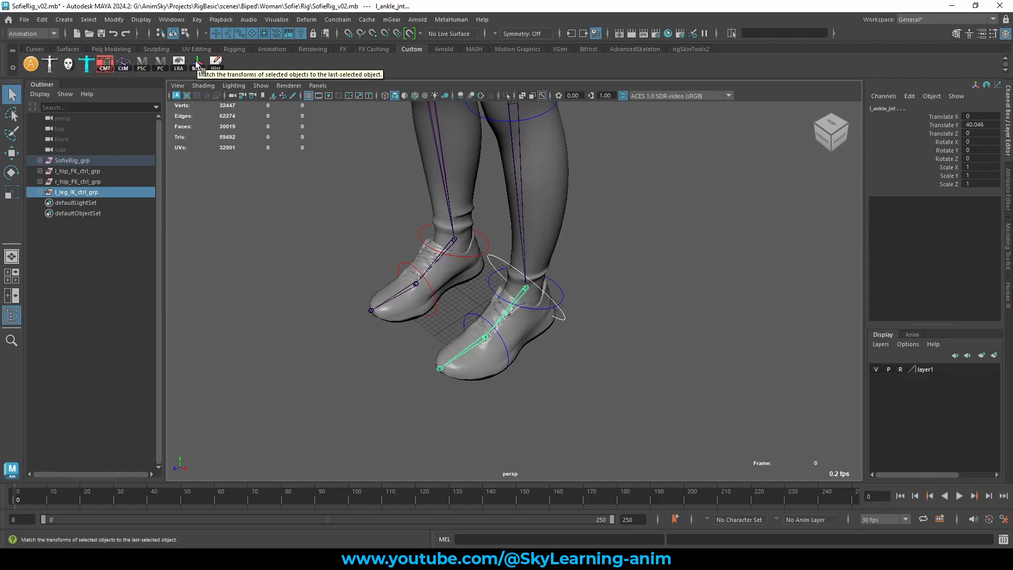
- Select the l_leg_IK_ctrl curve at the left ankle and isolate it in the viewport
{"action": "left_click", "coordinate": [701, 285]}
{"action": "left_click_drag", "start_coordinate": [635, 301], "coordinate": [608, 301], "text": "alt"}
{"action": "right_click_drag", "start_coordinate": [609, 302], "coordinate": [621, 308], "text": "alt"}
{"action": "mouse_move", "coordinate": [621, 308]}
{"action": "left_mouse_down", "text": "alt"}
{"action": "mouse_move", "coordinate": [590, 303]}
{"action": "mouse_move", "coordinate": [583, 315]}
{"action": "mouse_move", "coordinate": [616, 299]}
{"action": "left_mouse_up", "text": "alt"}
{"action": "scroll", "coordinate": [580, 313], "scroll_direction": "up", "scroll_amount": 3}
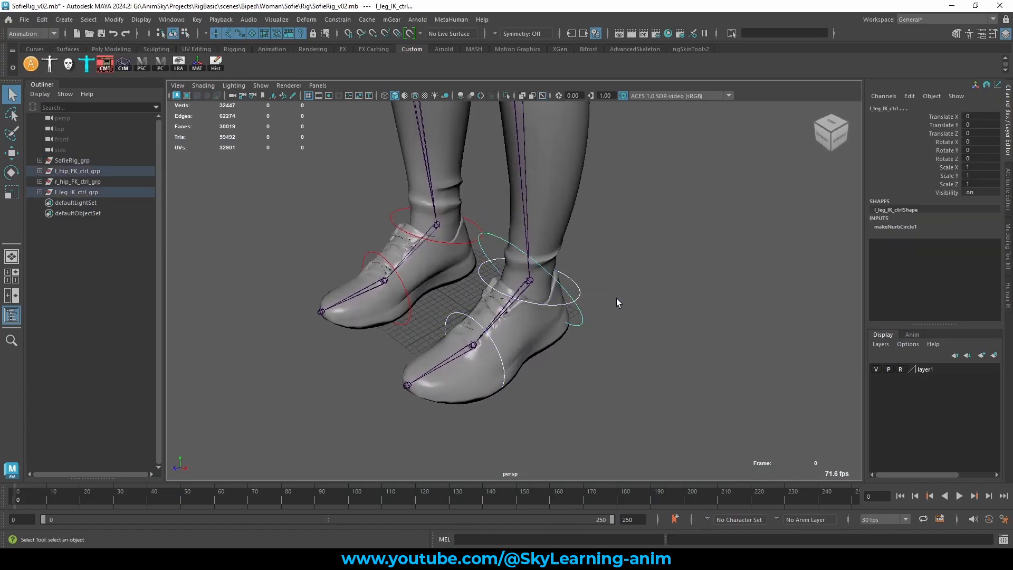
{"action": "left_click", "coordinate": [581, 321]}
{"action": "left_click", "coordinate": [507, 96]}
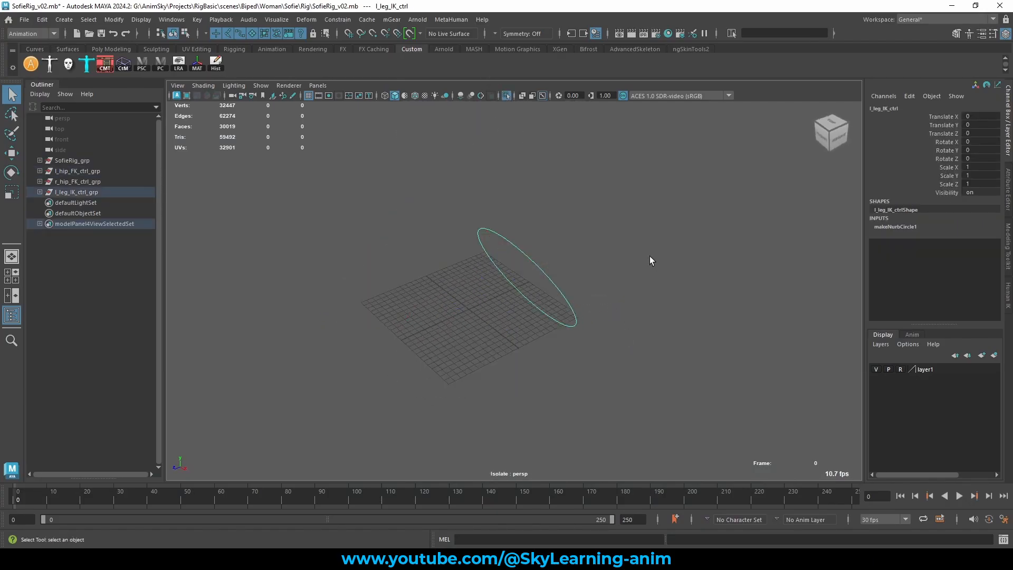
{"action": "left_click_drag", "start_coordinate": [650, 259], "coordinate": [583, 242], "text": "alt"}
- Select all CVs of the l_leg_IK_ctrl curve and isolate the curve in the side view
{"action": "key", "text": "F8"}
{"action": "left_click_drag", "start_coordinate": [428, 191], "coordinate": [708, 442]}
{"action": "left_click_drag", "start_coordinate": [628, 382], "coordinate": [586, 309], "text": "alt"}
{"action": "key", "text": "e"}
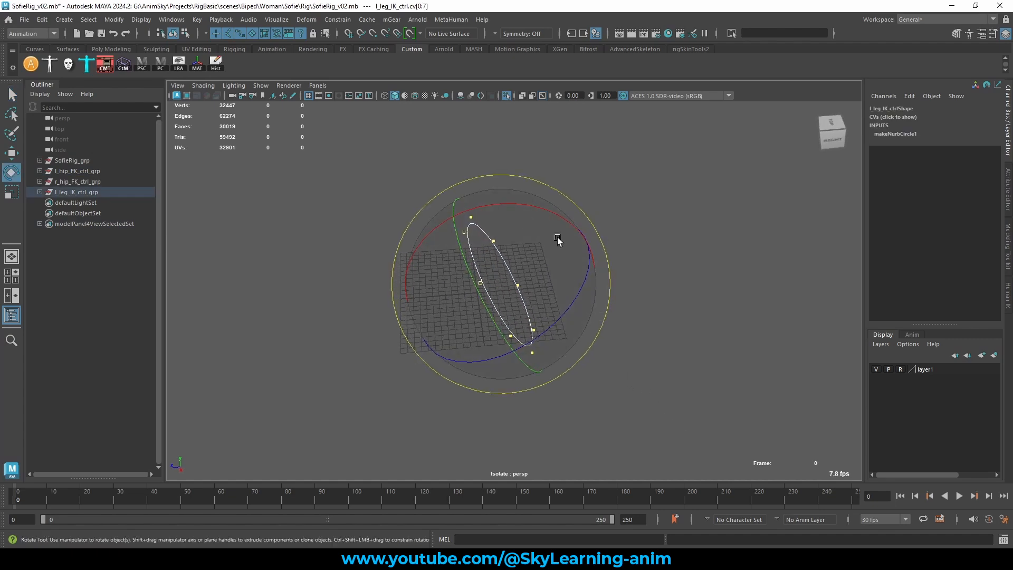
{"action": "left_click_drag", "start_coordinate": [559, 240], "coordinate": [558, 210], "text": "alt"}
{"action": "key", "text": "space"}
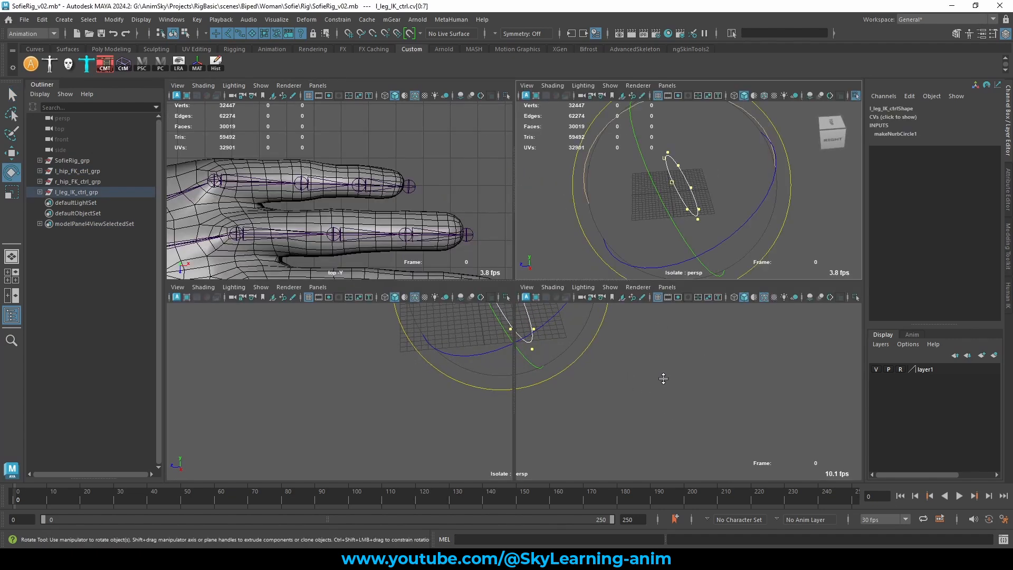
{"action": "key", "text": "space"}
{"action": "left_click", "coordinate": [509, 95]}
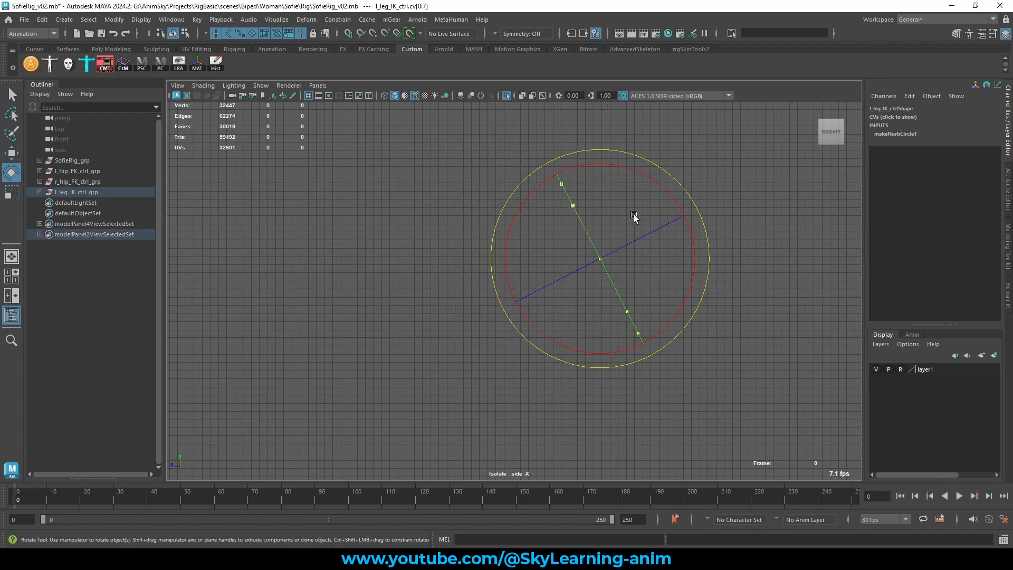
- Rotate the selected CVs of l_leg_IK_ctrl in the side view until the tilted circle lies horizontal
{"action": "left_click_drag", "start_coordinate": [606, 163], "coordinate": [517, 208]}
{"action": "right_click_drag", "start_coordinate": [448, 160], "coordinate": [475, 161]}
{"action": "left_click_drag", "start_coordinate": [682, 299], "coordinate": [464, 169]}
{"action": "right_click_drag", "start_coordinate": [425, 148], "coordinate": [402, 145]}
{"action": "left_click_drag", "start_coordinate": [402, 145], "coordinate": [839, 393]}
- Move the CVs of l_leg_IK_ctrl straight down onto the ground grid line in the side view
{"action": "key", "text": "w"}
{"action": "left_click_drag", "start_coordinate": [502, 192], "coordinate": [446, 193]}
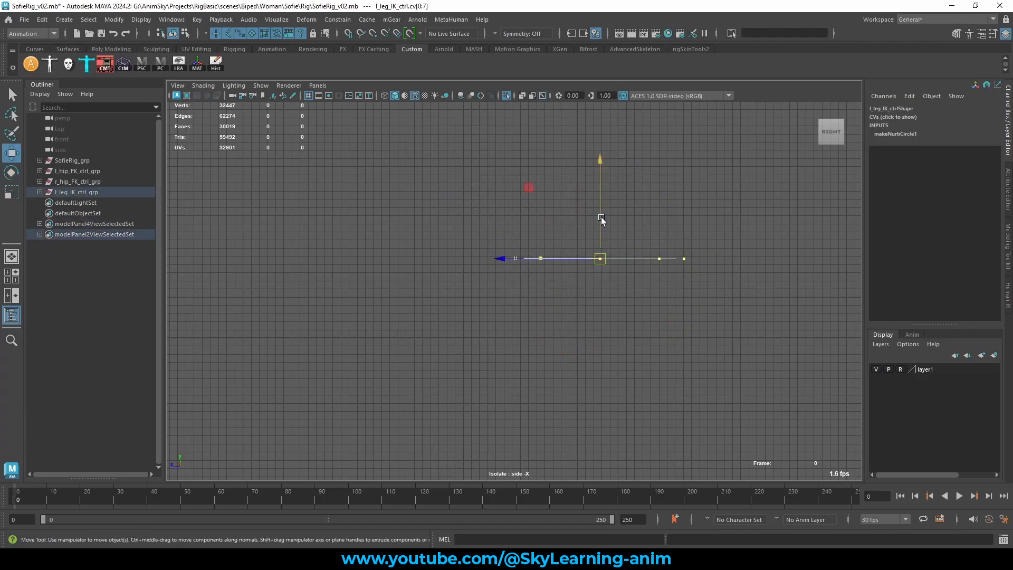
{"action": "scroll", "coordinate": [626, 280], "scroll_direction": "up", "scroll_amount": 4}
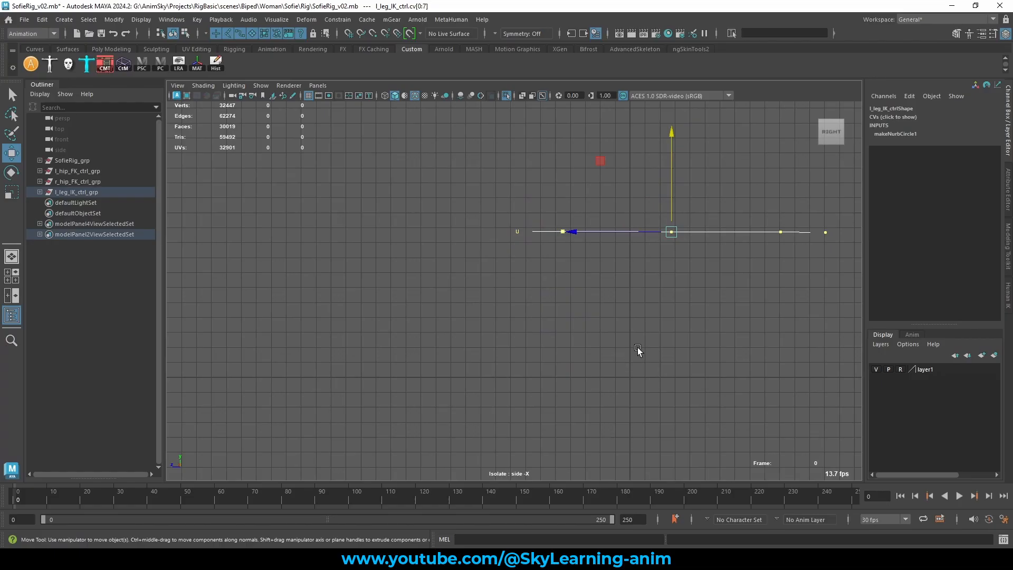
{"action": "middle_click_drag", "start_coordinate": [638, 348], "coordinate": [644, 382]}
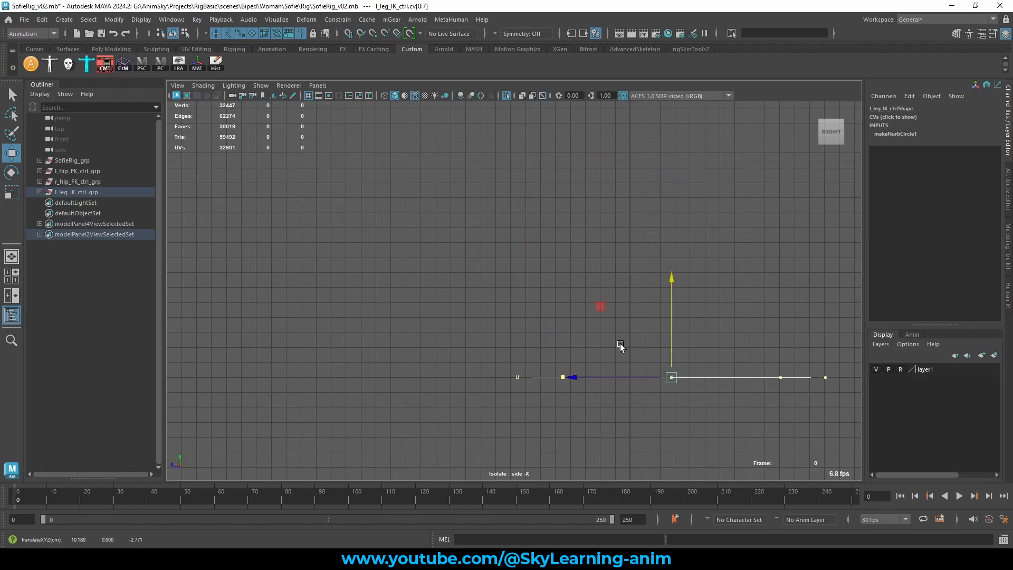
- Scale the CVs of l_leg_IK_ctrl along the vertical world axis to flatten the curve onto the ground
{"action": "key", "text": "r"}
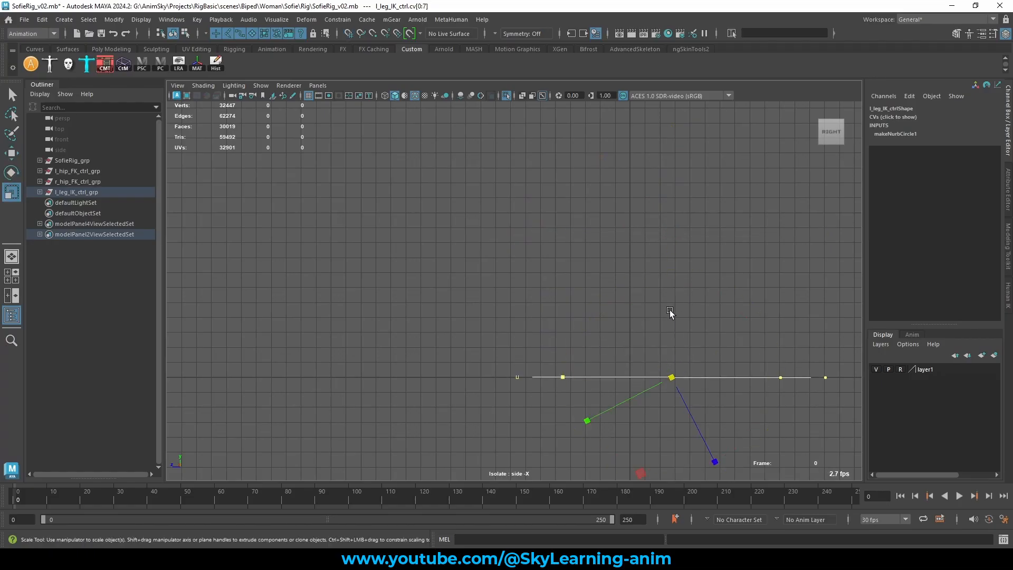
{"action": "right_click_drag", "start_coordinate": [615, 246], "coordinate": [797, 348]}
{"action": "left_click_drag", "start_coordinate": [670, 280], "coordinate": [667, 369]}
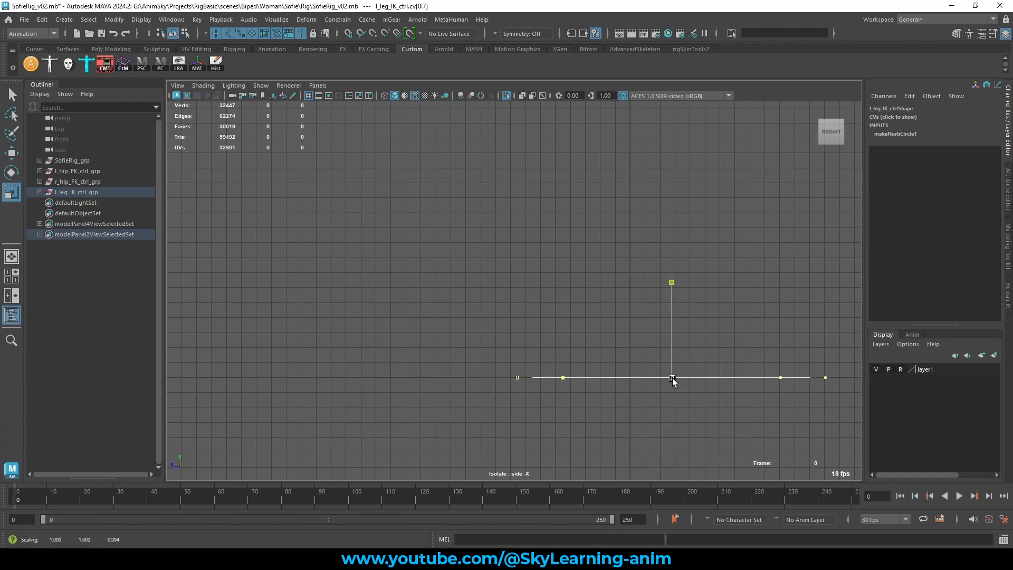
{"action": "key", "text": "w"}
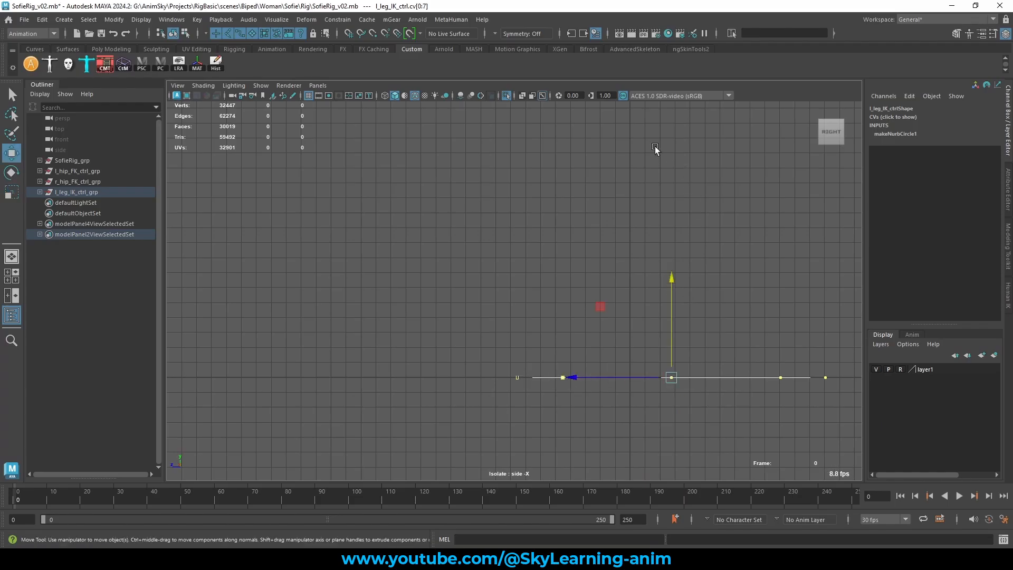
- Return to the perspective view and end the isolation, showing the flattened control at the left foot
{"action": "key", "text": "space"}
{"action": "key", "text": "space"}
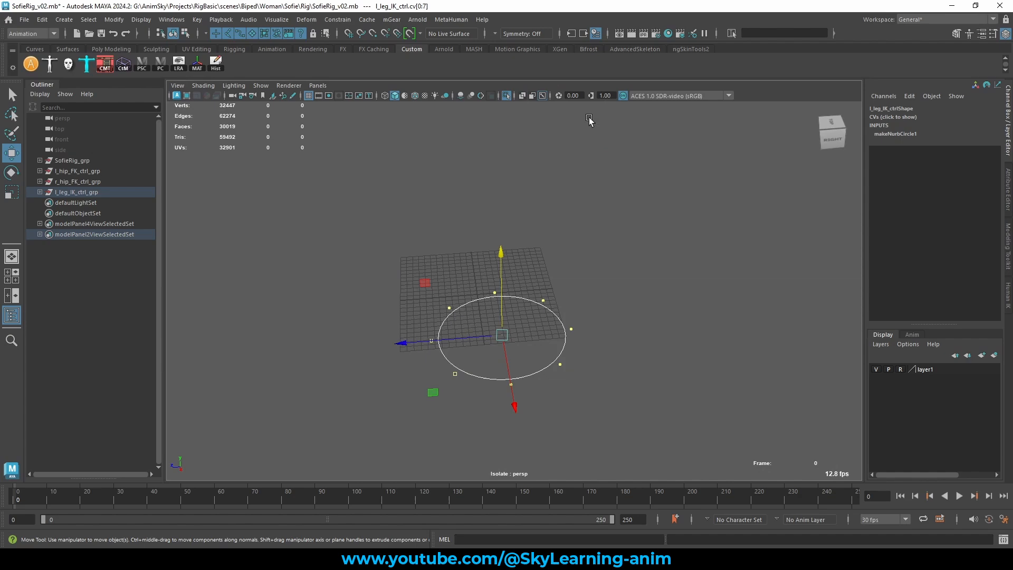
{"action": "left_click", "coordinate": [509, 96]}
{"action": "left_click_drag", "start_coordinate": [586, 267], "coordinate": [653, 237], "text": "alt"}
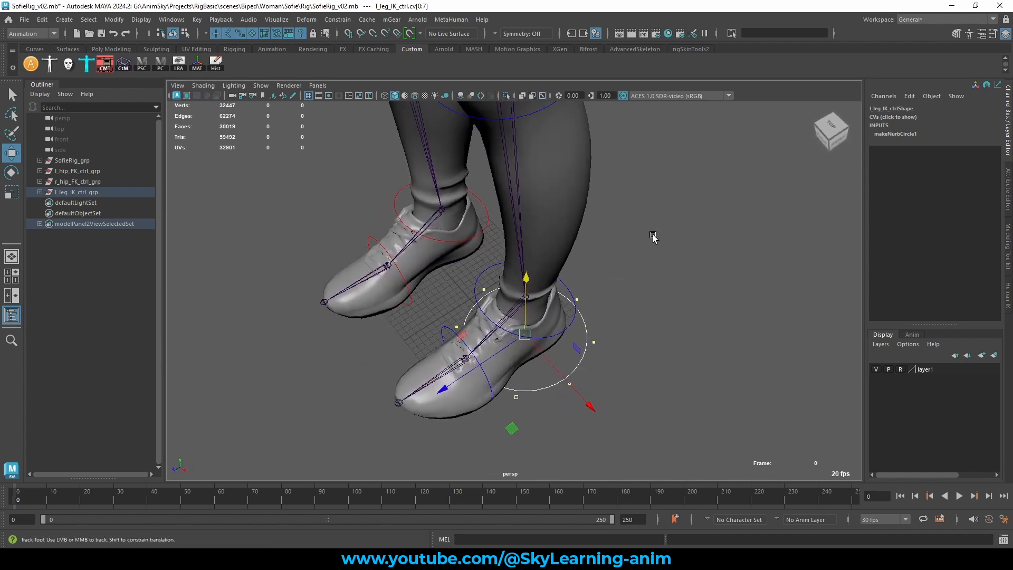
{"action": "middle_click_drag", "start_coordinate": [653, 237], "coordinate": [666, 189], "text": "alt"}
{"action": "left_click_drag", "start_coordinate": [606, 280], "coordinate": [616, 273], "text": "alt"}
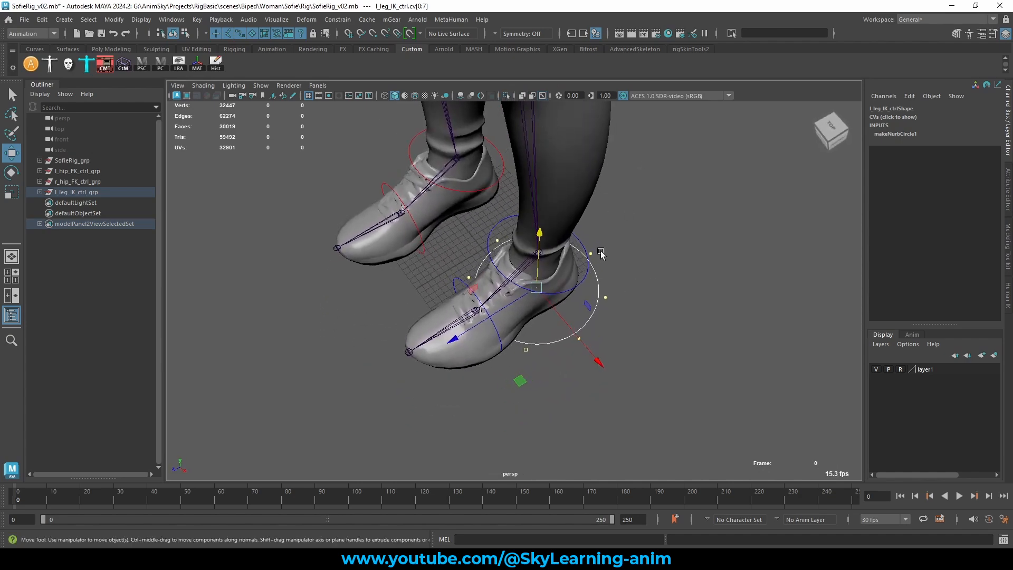
- Deselect the CVs and set the display type of layer1 to template
{"action": "left_click", "coordinate": [598, 158]}
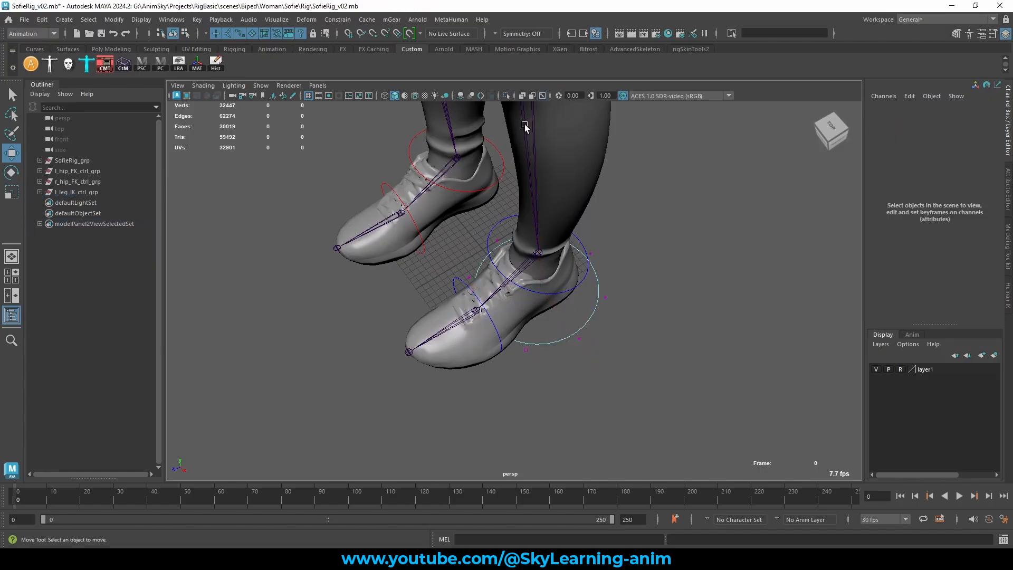
{"action": "left_click", "coordinate": [899, 369]}
{"action": "left_click", "coordinate": [900, 370]}
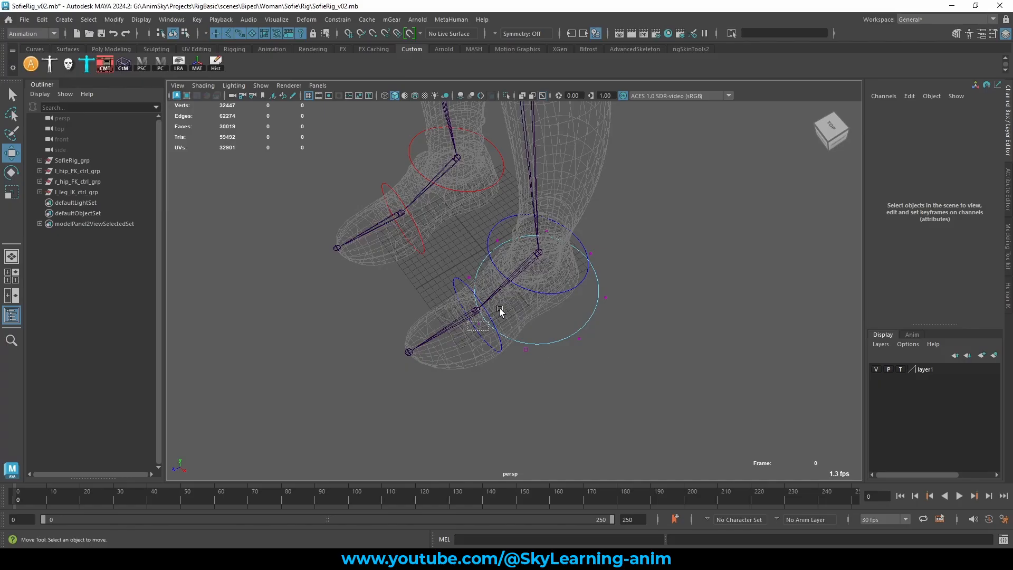
{"action": "left_click_drag", "start_coordinate": [500, 311], "coordinate": [504, 306]}
{"action": "left_click_drag", "start_coordinate": [552, 359], "coordinate": [589, 292], "text": "alt"}
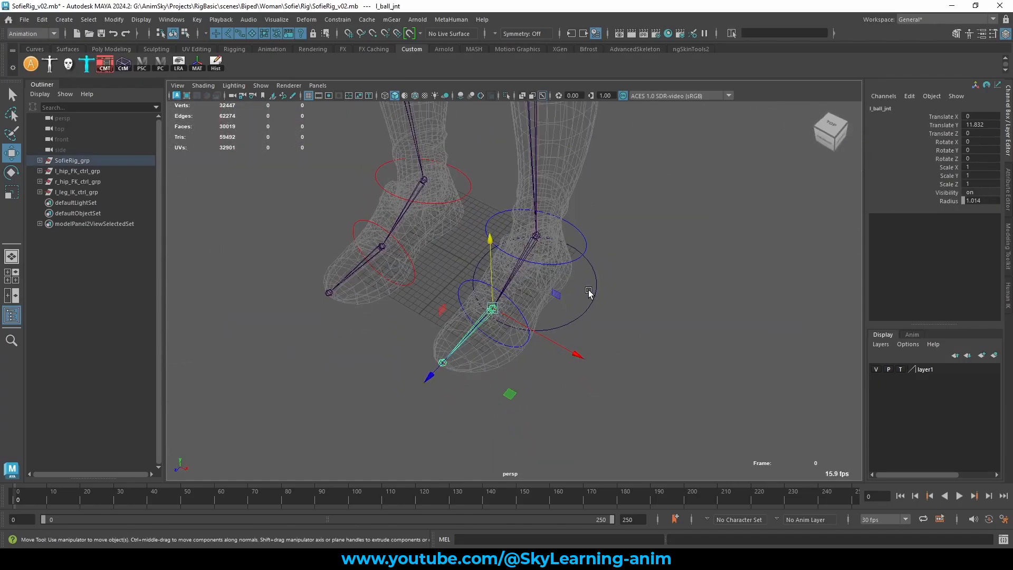
{"action": "left_click", "coordinate": [480, 190]}
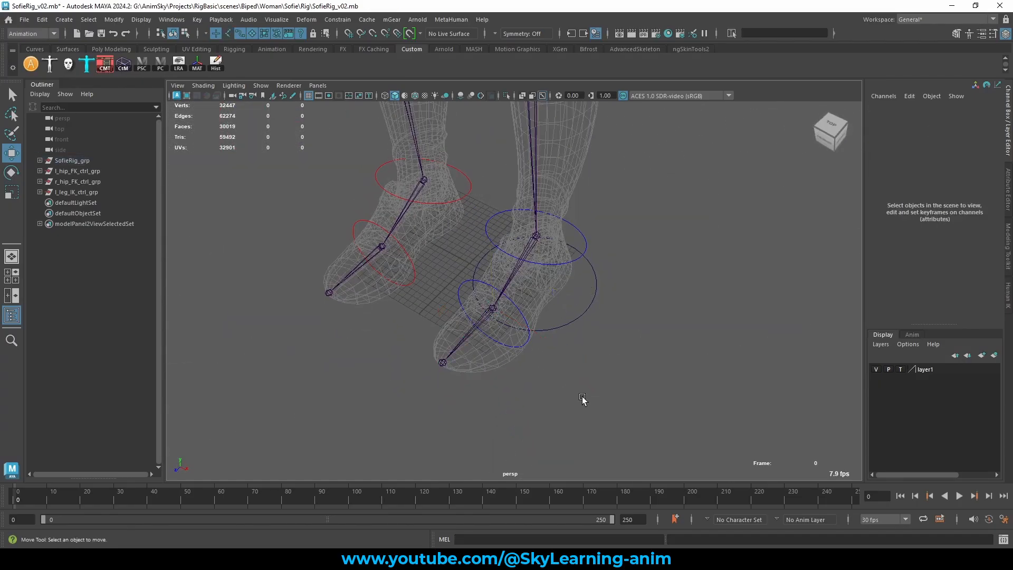
- Pull the front CVs of l_leg_IK_ctrl forward so the curve reaches past the left toes
{"action": "left_click_drag", "start_coordinate": [566, 313], "coordinate": [554, 331]}
{"action": "right_click_drag", "start_coordinate": [529, 308], "coordinate": [477, 302]}
{"action": "left_click_drag", "start_coordinate": [520, 310], "coordinate": [493, 377]}
{"action": "middle_click_drag", "start_coordinate": [472, 415], "coordinate": [431, 514]}
{"action": "left_click_drag", "start_coordinate": [600, 375], "coordinate": [536, 427], "text": "alt"}
{"action": "left_click_drag", "start_coordinate": [490, 457], "coordinate": [548, 435]}
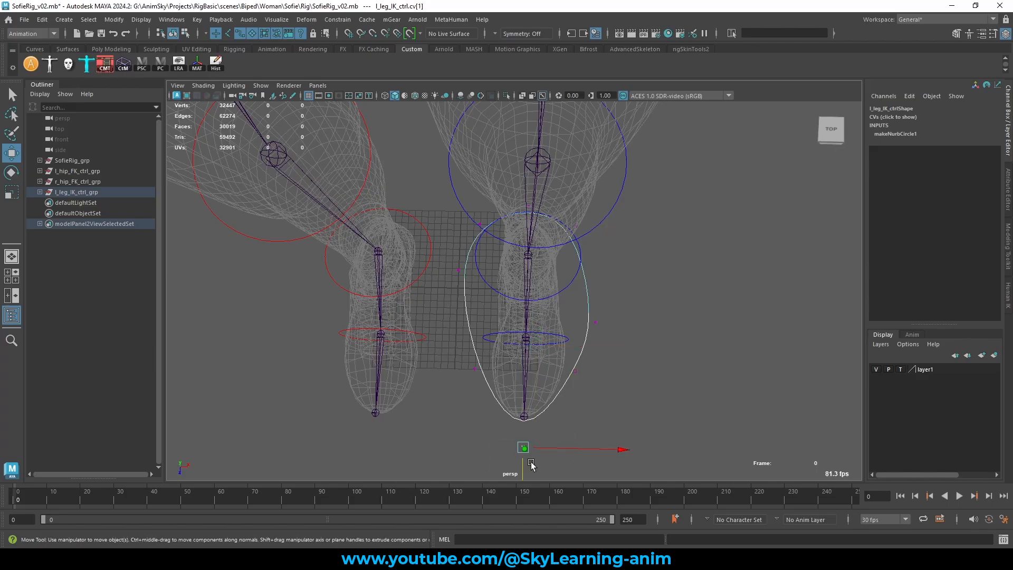
- Move the outer and inner CVs of l_leg_IK_ctrl beside the ball of the foot to follow the shoe outline
{"action": "left_click_drag", "start_coordinate": [520, 468], "coordinate": [539, 386], "text": "alt"}
{"action": "left_click_drag", "start_coordinate": [599, 379], "coordinate": [647, 384], "text": "alt"}
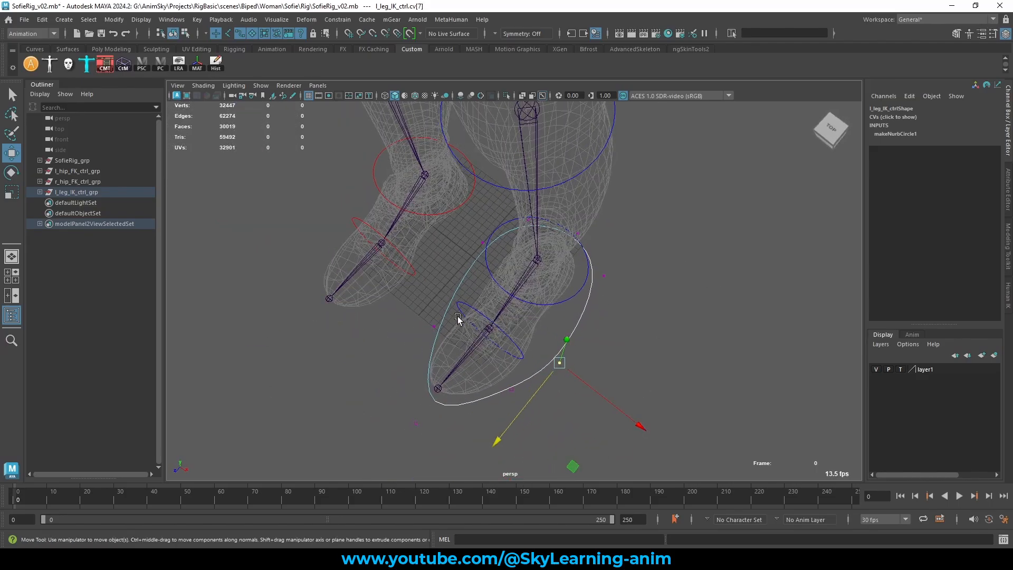
{"action": "left_click_drag", "start_coordinate": [574, 464], "coordinate": [577, 418]}
{"action": "left_click_drag", "start_coordinate": [480, 355], "coordinate": [561, 430]}
{"action": "left_click_drag", "start_coordinate": [423, 315], "coordinate": [471, 356]}
- Reposition the inner CV near the ankle and the heel CVs of l_leg_IK_ctrl to follow the sole
{"action": "left_click_drag", "start_coordinate": [565, 353], "coordinate": [590, 352], "text": "alt"}
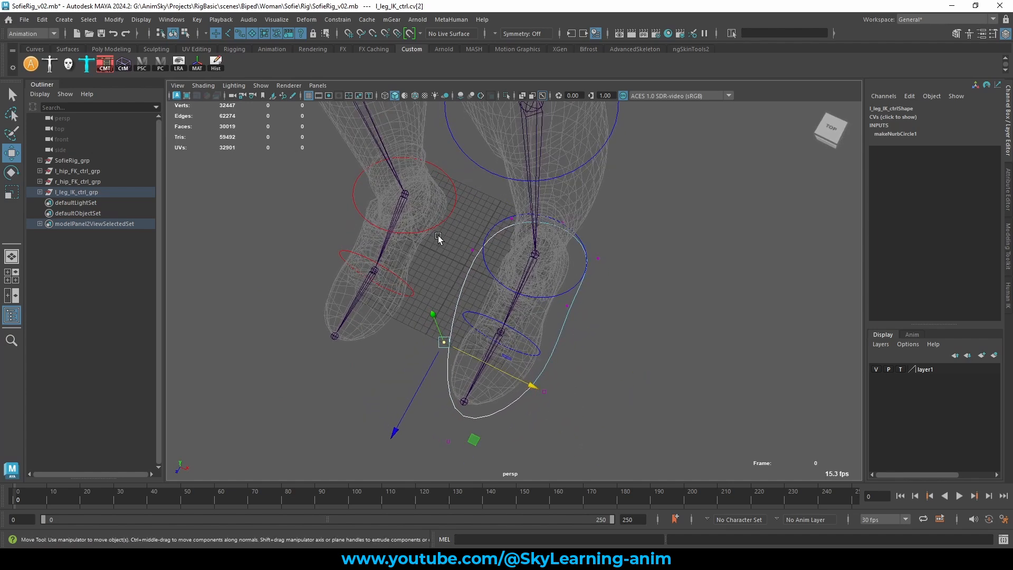
{"action": "left_click_drag", "start_coordinate": [438, 235], "coordinate": [558, 302]}
{"action": "right_click_drag", "start_coordinate": [483, 339], "coordinate": [508, 359], "text": "alt"}
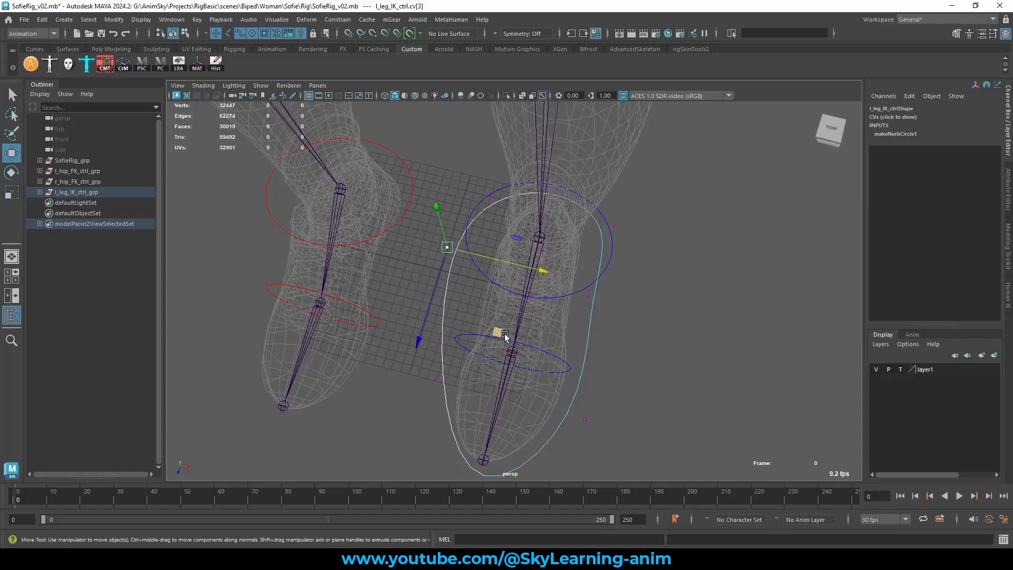
{"action": "left_click_drag", "start_coordinate": [499, 334], "coordinate": [519, 344]}
{"action": "left_click_drag", "start_coordinate": [512, 354], "coordinate": [455, 408], "text": "alt"}
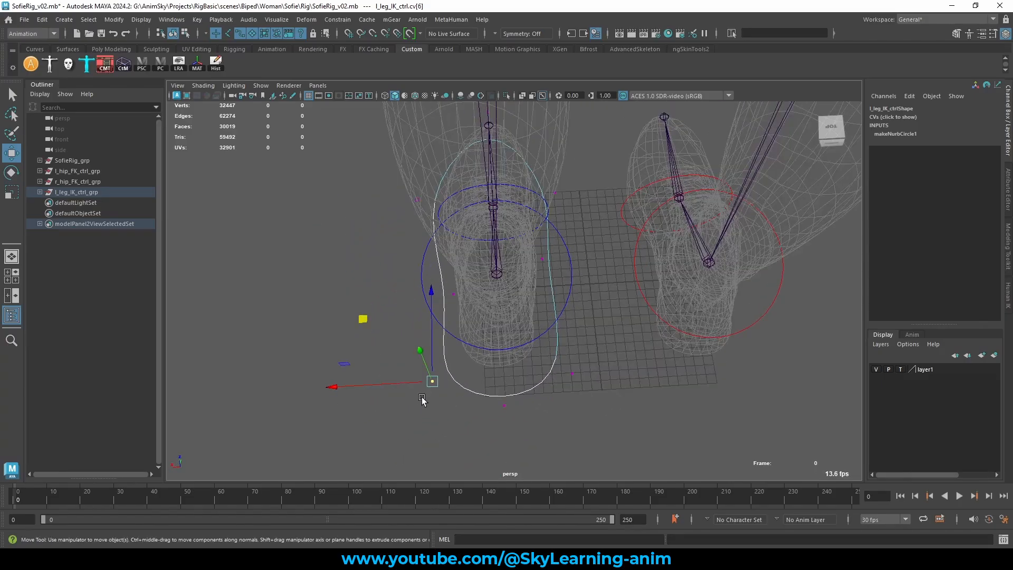
- Scale the three heel CVs of l_leg_IK_ctrl to about 0.87 in X to narrow the heel end
{"action": "left_click_drag", "start_coordinate": [390, 424], "coordinate": [589, 370]}
{"action": "key", "text": "e"}
{"action": "key", "text": "r"}
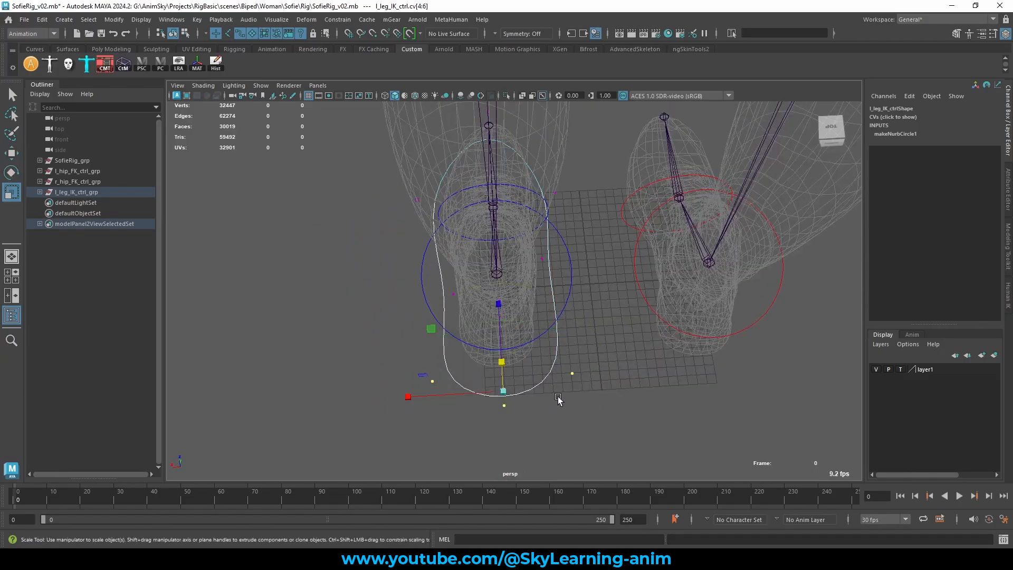
{"action": "key", "text": "w"}
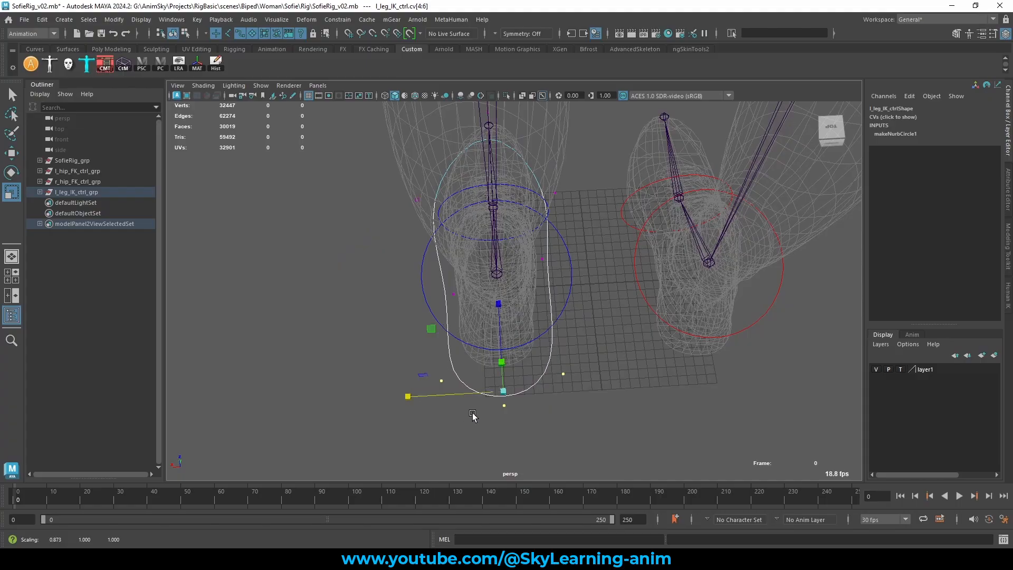
- Adjust the side CVs of l_leg_IK_ctrl near the ankle and select the CV behind the heel for fitting
{"action": "left_click_drag", "start_coordinate": [417, 397], "coordinate": [592, 276], "text": "alt"}
{"action": "left_click_drag", "start_coordinate": [488, 257], "coordinate": [622, 471]}
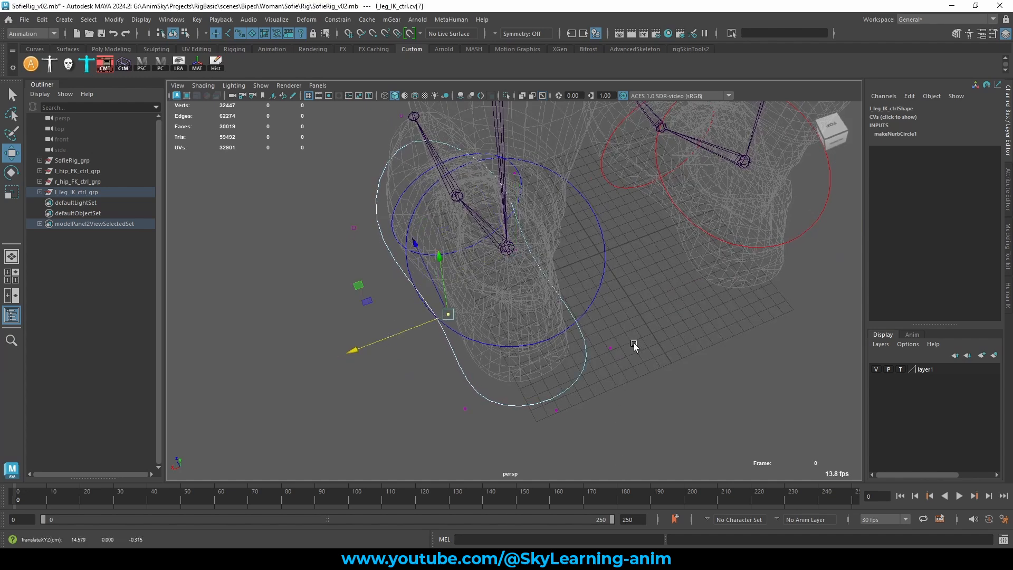
{"action": "left_click_drag", "start_coordinate": [445, 442], "coordinate": [519, 392]}
{"action": "left_click_drag", "start_coordinate": [528, 427], "coordinate": [572, 400]}
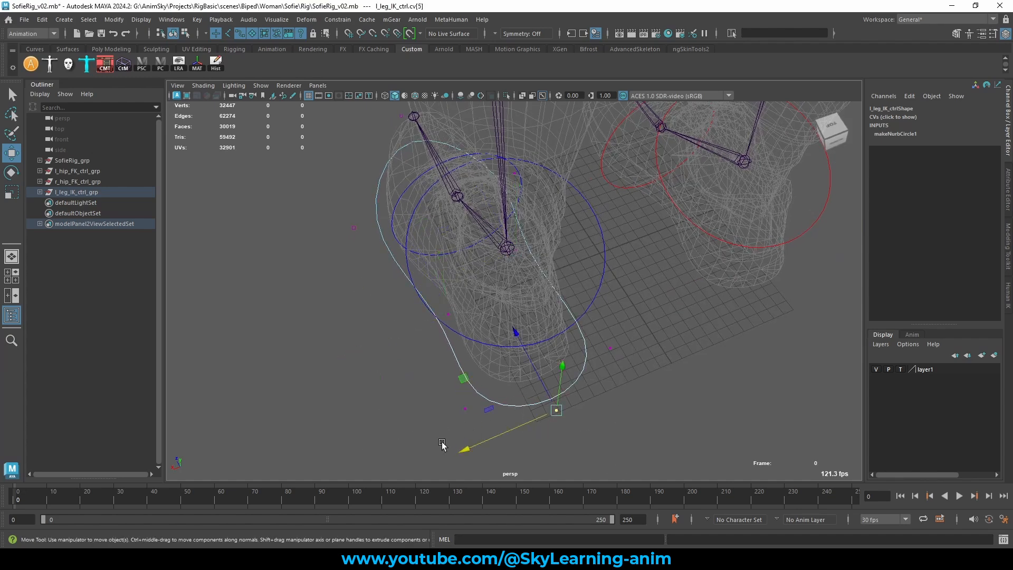
- Shift the three heel CVs slightly toward the shoe and scale them to about 0.93 in X
{"action": "left_click_drag", "start_coordinate": [441, 452], "coordinate": [613, 345]}
{"action": "middle_click_drag", "start_coordinate": [515, 328], "coordinate": [509, 321]}
{"action": "key", "text": "e"}
{"action": "key", "text": "r"}
{"action": "left_click_drag", "start_coordinate": [457, 425], "coordinate": [464, 425]}
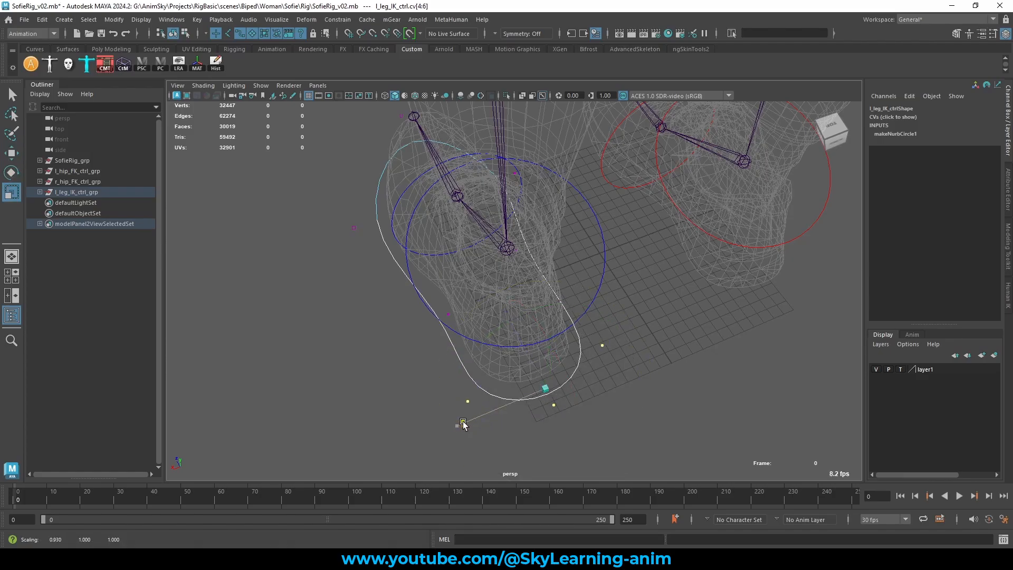
- Leave CV editing and select the l_leg_IK_ctrl curve as an object to review its footprint shape
{"action": "left_click", "coordinate": [383, 233]}
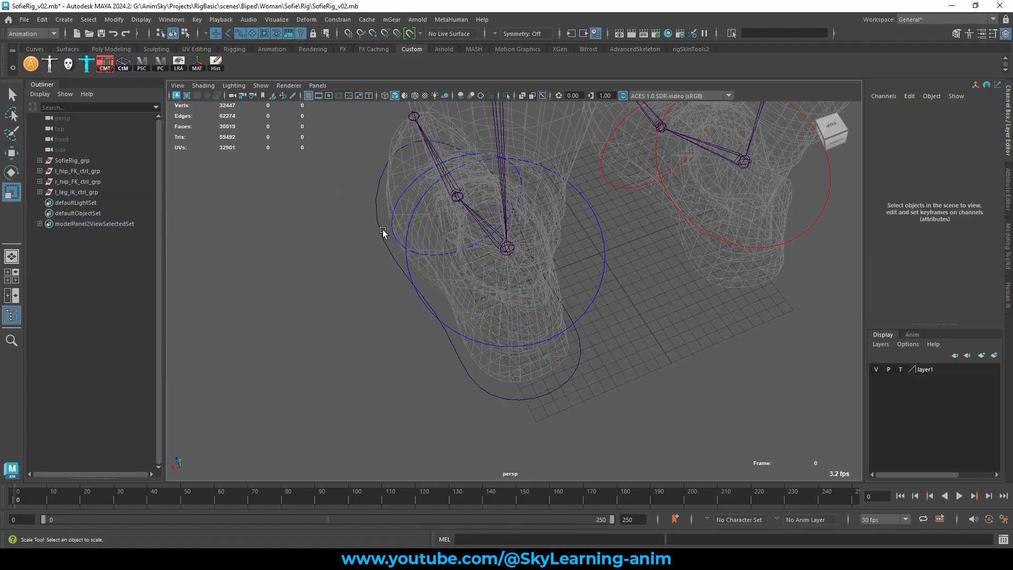
{"action": "left_click", "coordinate": [383, 245]}
{"action": "key", "text": "w"}
{"action": "left_click_drag", "start_coordinate": [366, 262], "coordinate": [516, 223], "text": "alt"}
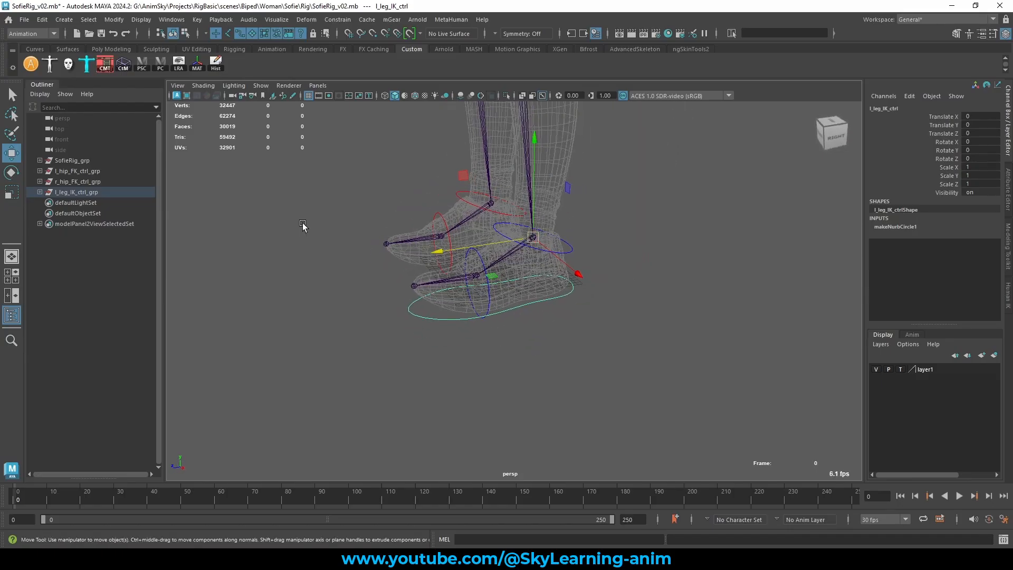
- Try moving l_leg_IK_ctrl_grp together with its foot control, and undo the move
{"action": "left_click", "coordinate": [77, 192]}
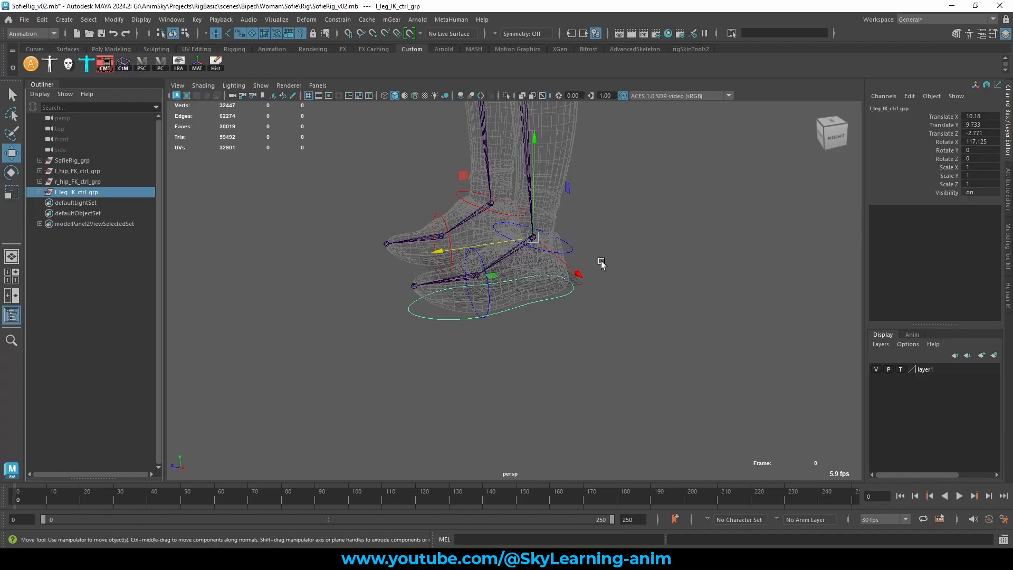
{"action": "left_click_drag", "start_coordinate": [532, 237], "coordinate": [606, 324]}
{"action": "key", "text": "ctrl+z"}
{"action": "left_click_drag", "start_coordinate": [592, 272], "coordinate": [644, 289], "text": "alt"}
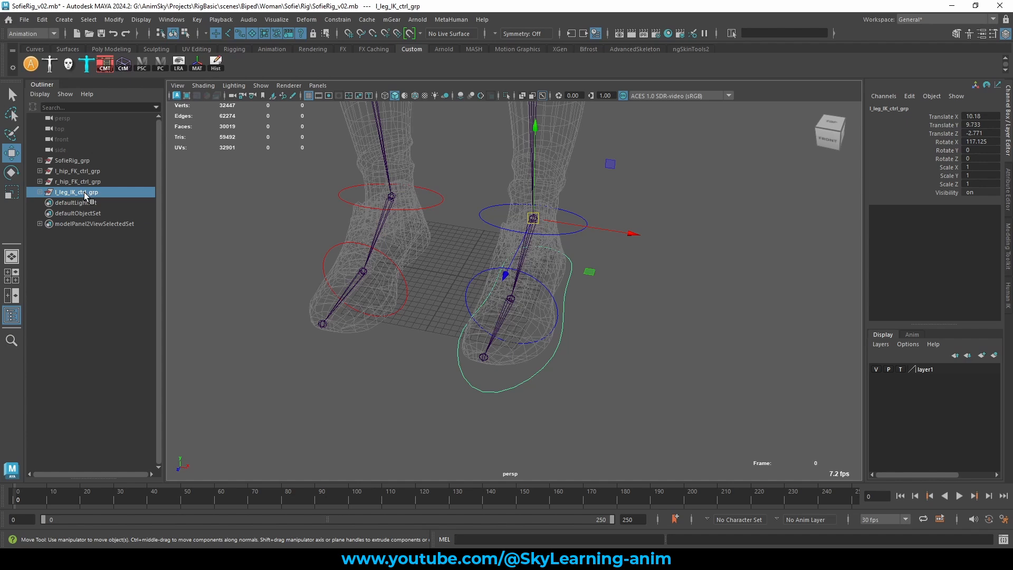
- Duplicate l_leg_IK_ctrl_grp and match the copy's transforms to the right ankle joint r_ankle_jnt
{"action": "key", "text": "ctrl+d"}
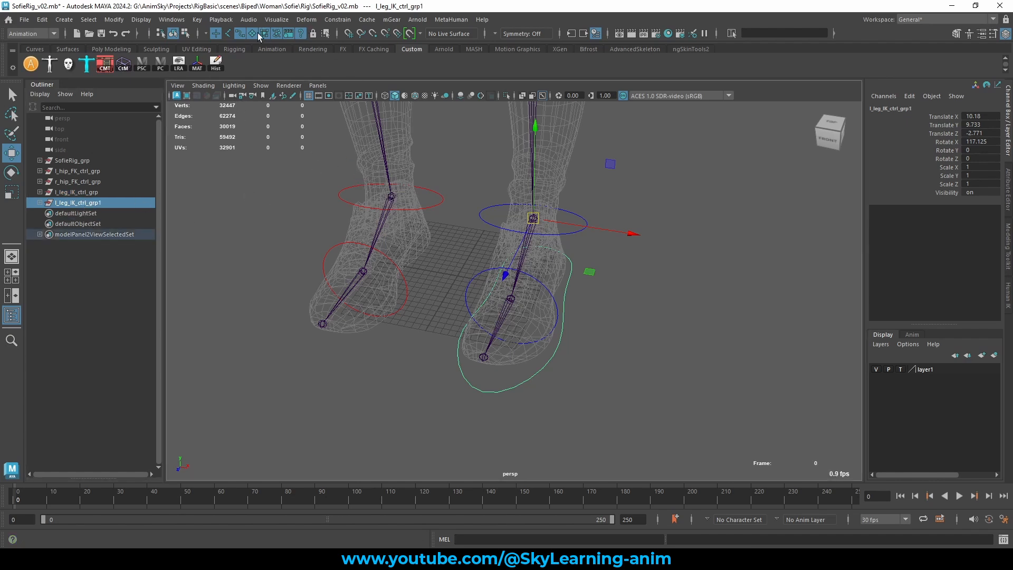
{"action": "left_click", "coordinate": [227, 32]}
{"action": "left_click", "coordinate": [391, 196]}
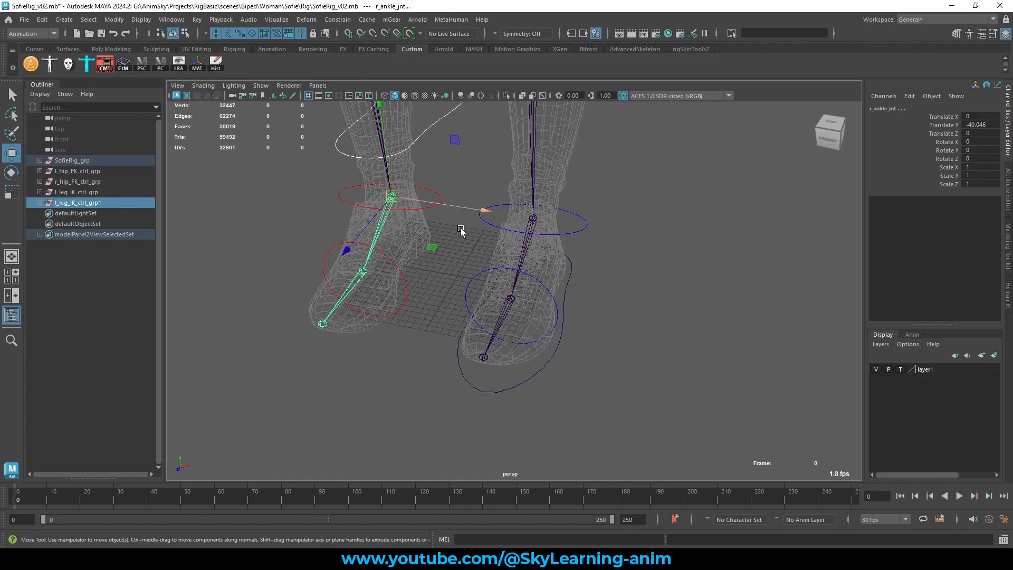
{"action": "scroll", "coordinate": [493, 231], "scroll_direction": "up", "scroll_amount": 2}
{"action": "left_click_drag", "start_coordinate": [493, 231], "coordinate": [494, 109], "text": "alt"}
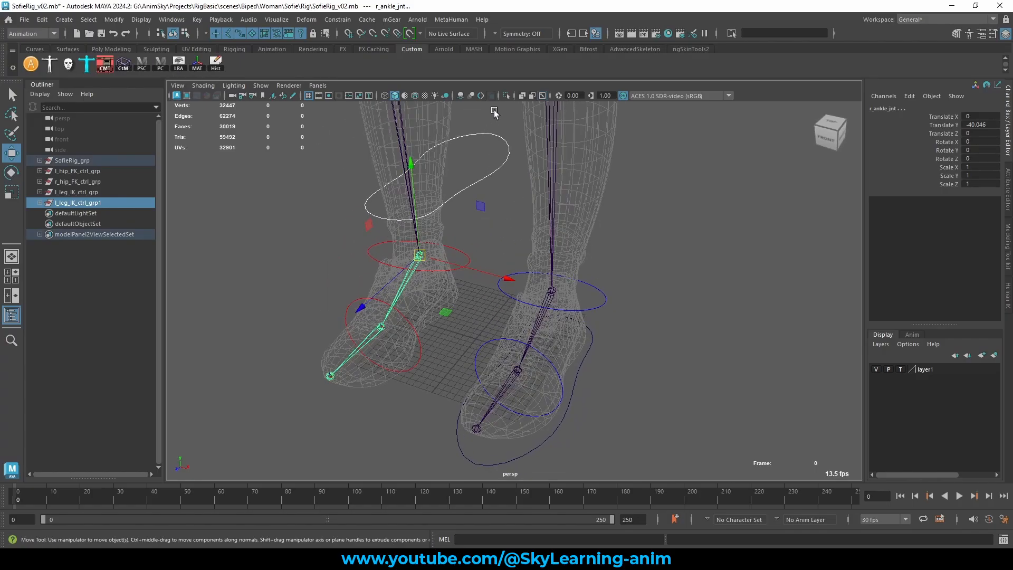
- Isolate the duplicated control curve, select all its CVs, and frame them in the side view with the full scene shown
{"action": "left_click", "coordinate": [504, 169]}
{"action": "key", "text": "ctrl+1"}
{"action": "key", "text": "F8"}
{"action": "left_click_drag", "start_coordinate": [593, 121], "coordinate": [267, 299]}
{"action": "key", "text": "space"}
{"action": "key", "text": "space"}
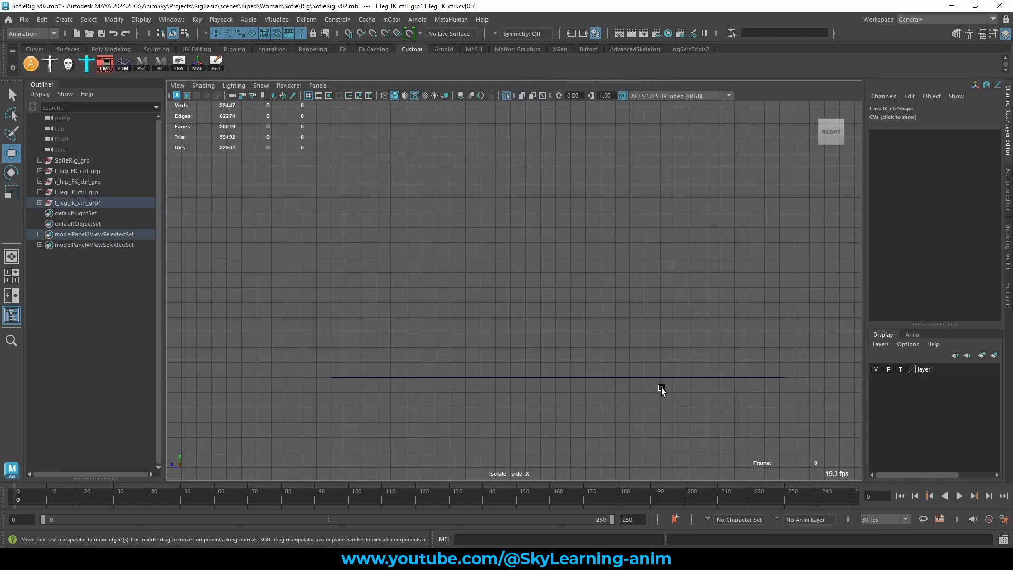
{"action": "key", "text": "f"}
{"action": "left_click", "coordinate": [505, 95]}
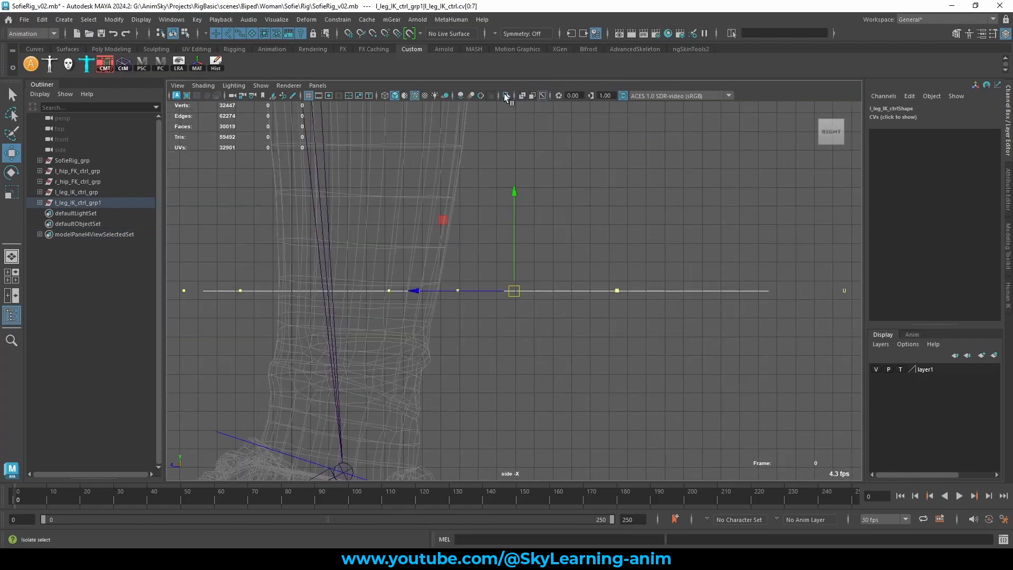
- Lower the duplicated foot control's CVs in the side view, snapping them to the ground level beneath the foot
{"action": "scroll", "coordinate": [546, 342], "scroll_direction": "down", "scroll_amount": 3}
{"action": "middle_click_drag", "start_coordinate": [546, 341], "coordinate": [586, 243], "text": "alt"}
{"action": "scroll", "coordinate": [584, 240], "scroll_direction": "down", "scroll_amount": 3}
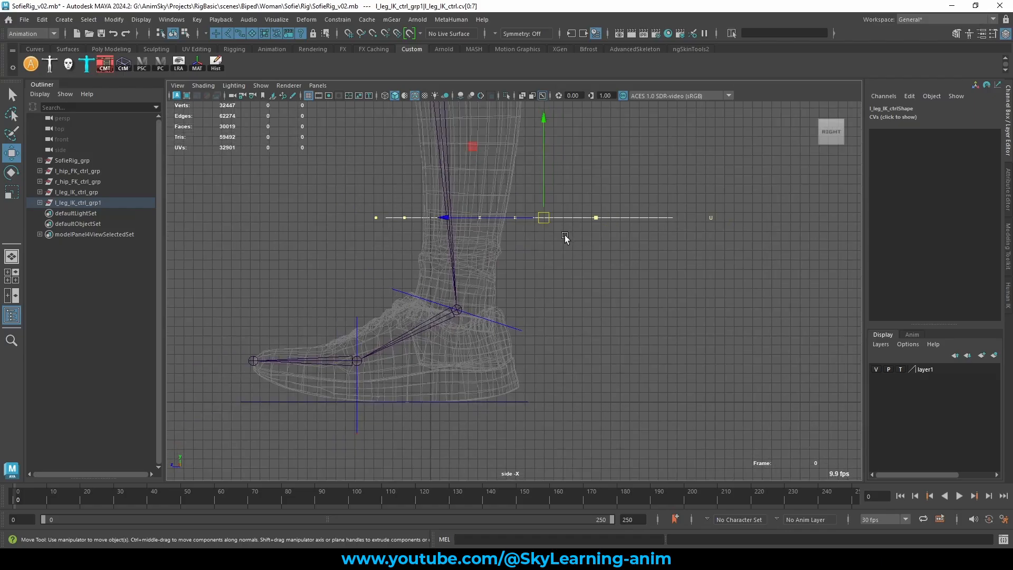
{"action": "left_click", "coordinate": [544, 161]}
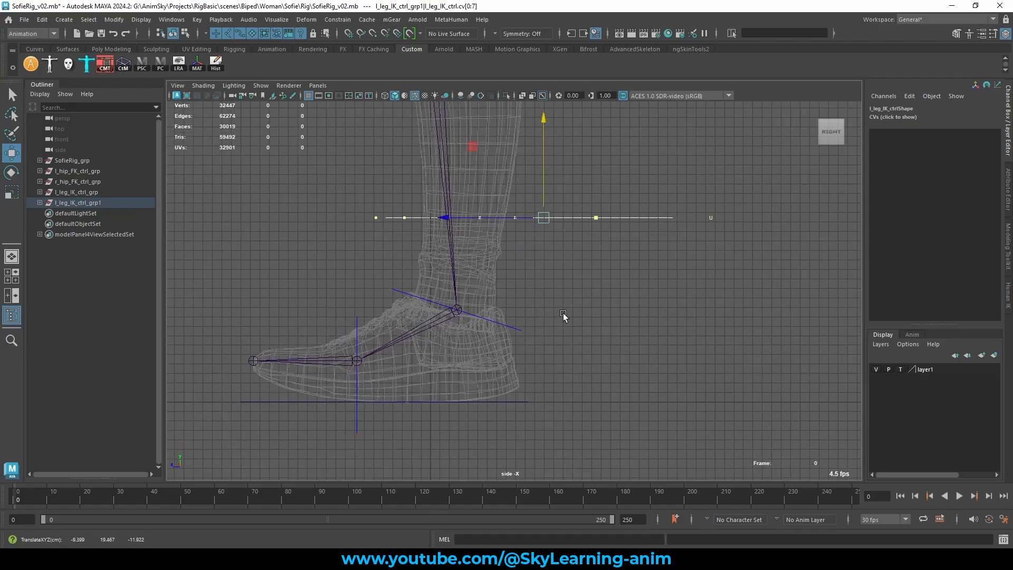
{"action": "middle_click_drag", "start_coordinate": [577, 416], "coordinate": [576, 410]}
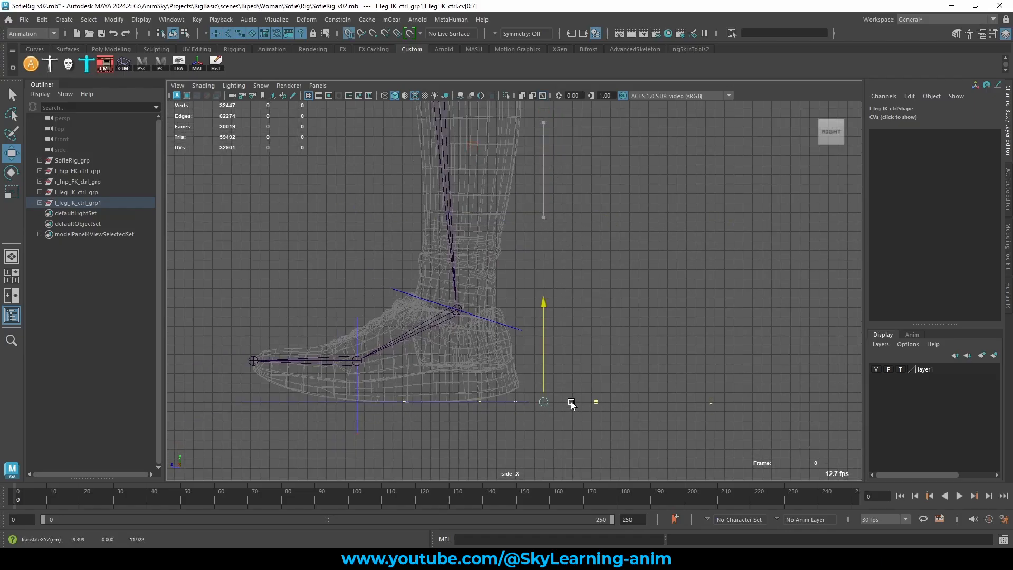
- Rotate the duplicated control's CVs half a turn about the vertical axis in the perspective view
{"action": "key", "text": "space"}
{"action": "key", "text": "space"}
{"action": "key", "text": "e"}
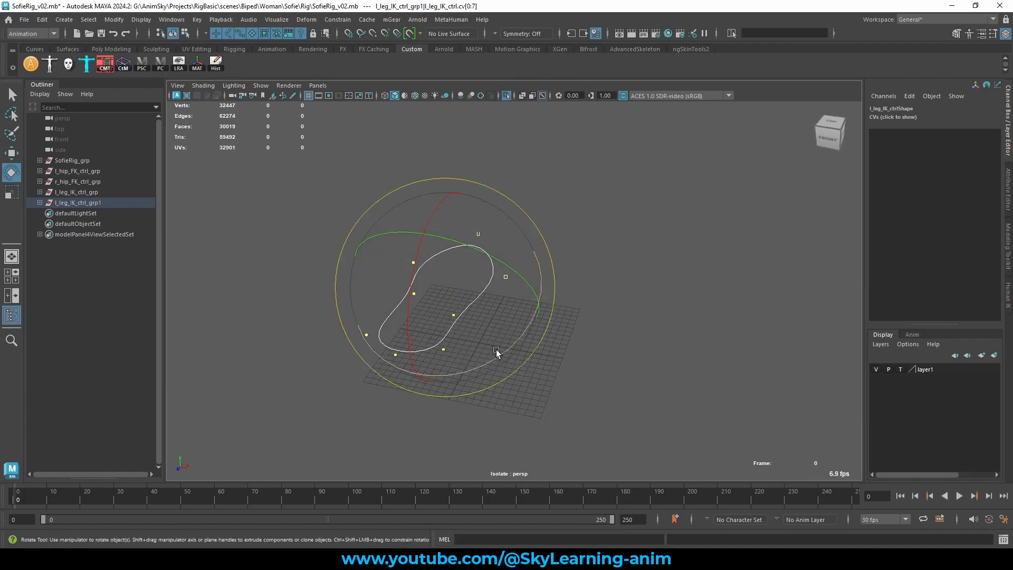
{"action": "left_click_drag", "start_coordinate": [516, 334], "coordinate": [327, 420]}
{"action": "key", "text": "ctrl+z"}
{"action": "left_click_drag", "start_coordinate": [468, 393], "coordinate": [399, 370], "text": "alt"}
{"action": "left_click", "coordinate": [603, 231]}
{"action": "left_click_drag", "start_coordinate": [554, 219], "coordinate": [544, 232]}
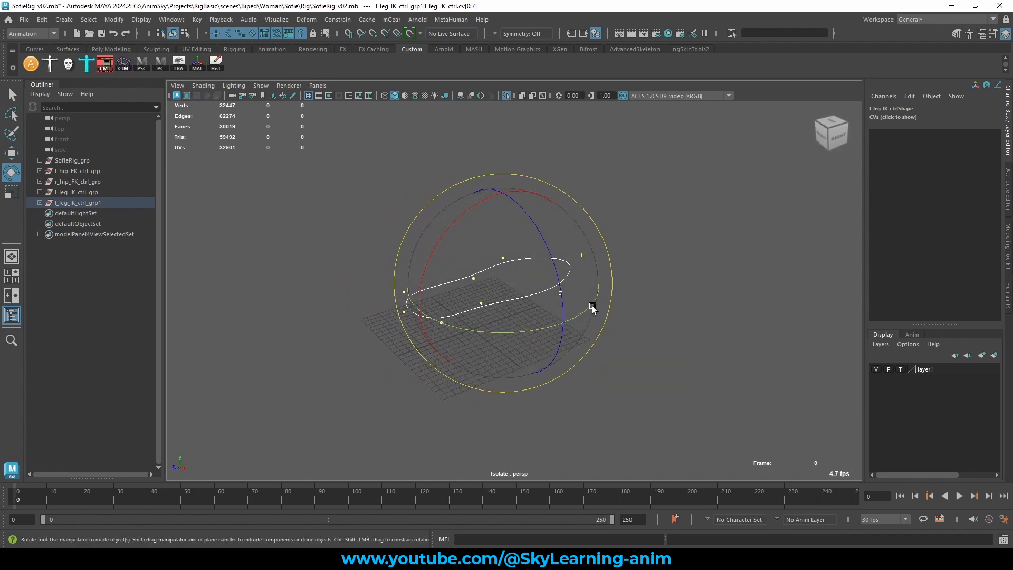
{"action": "left_click_drag", "start_coordinate": [593, 303], "coordinate": [556, 364]}
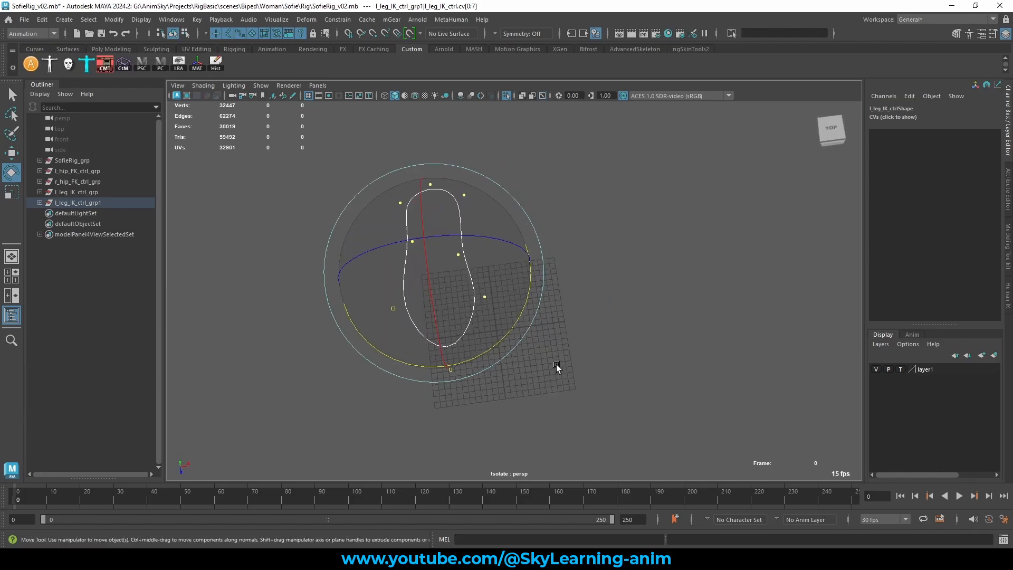
- Move the CVs forward along Z in the top view so the curve's toe end reaches around the right toes
{"action": "key", "text": "w"}
{"action": "key", "text": "space"}
{"action": "key", "text": "space"}
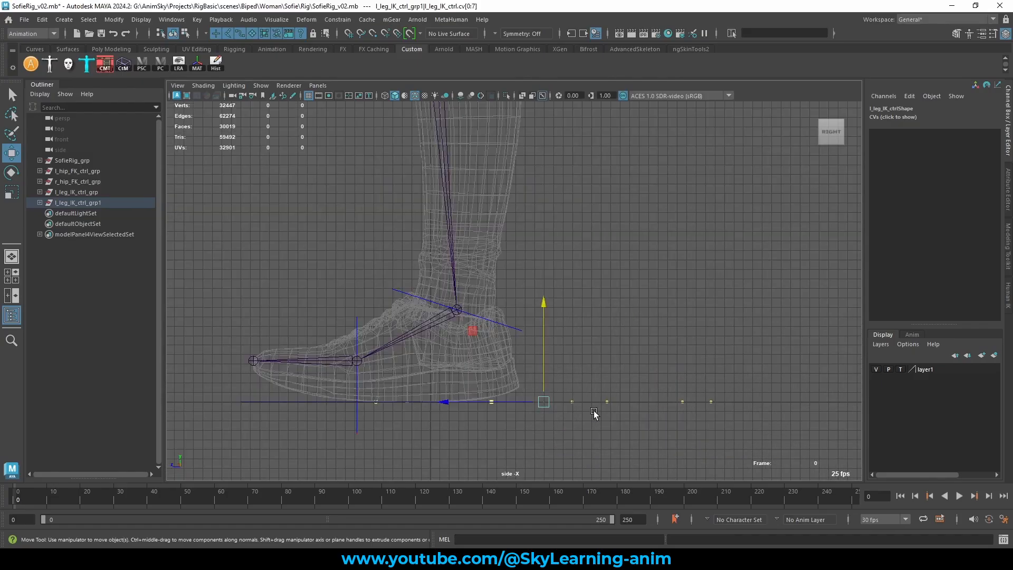
{"action": "key", "text": "space"}
{"action": "key", "text": "space"}
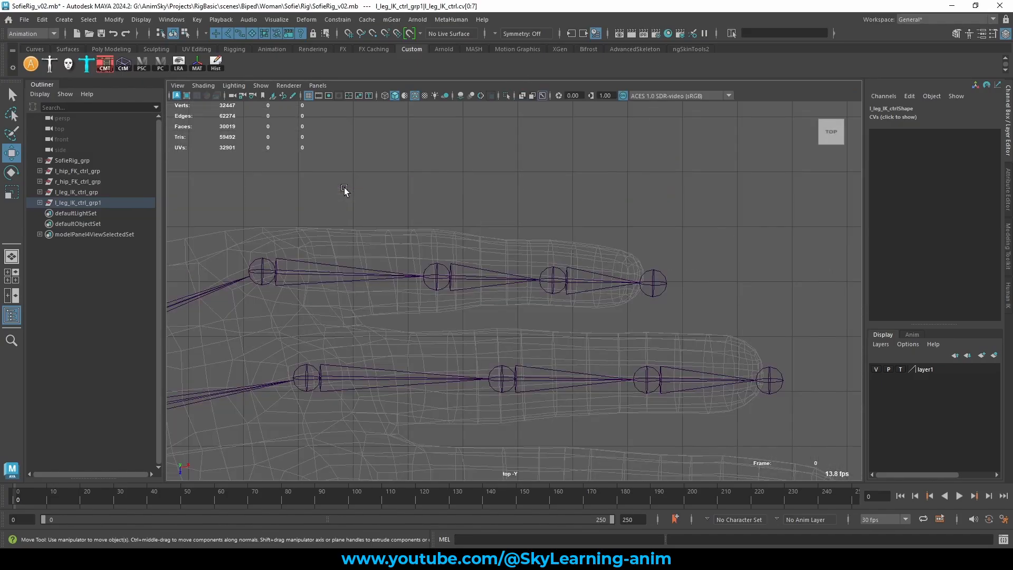
{"action": "key", "text": "f"}
{"action": "scroll", "coordinate": [416, 245], "scroll_direction": "down", "scroll_amount": 4}
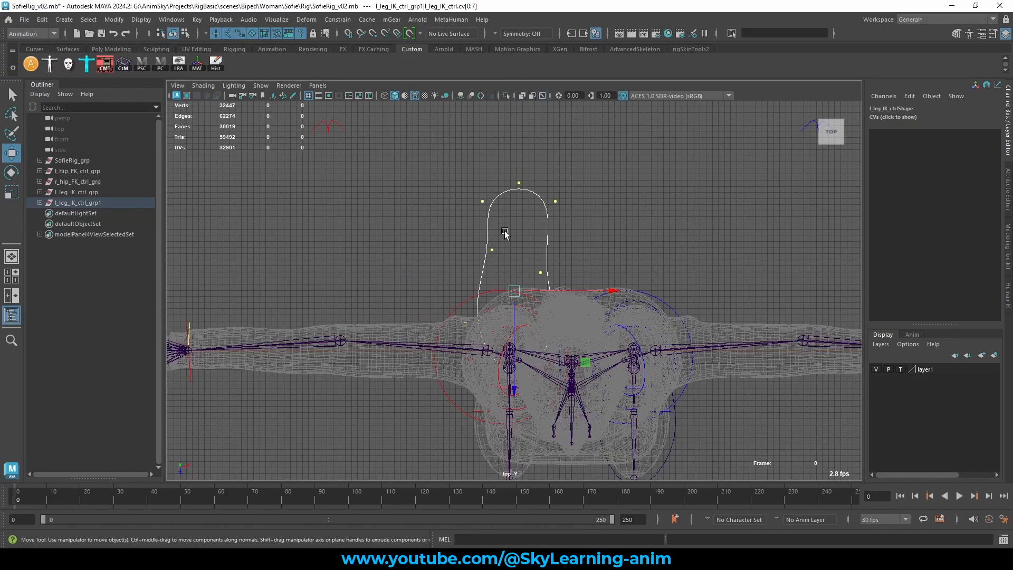
{"action": "middle_click_drag", "start_coordinate": [591, 224], "coordinate": [557, 116], "text": "alt"}
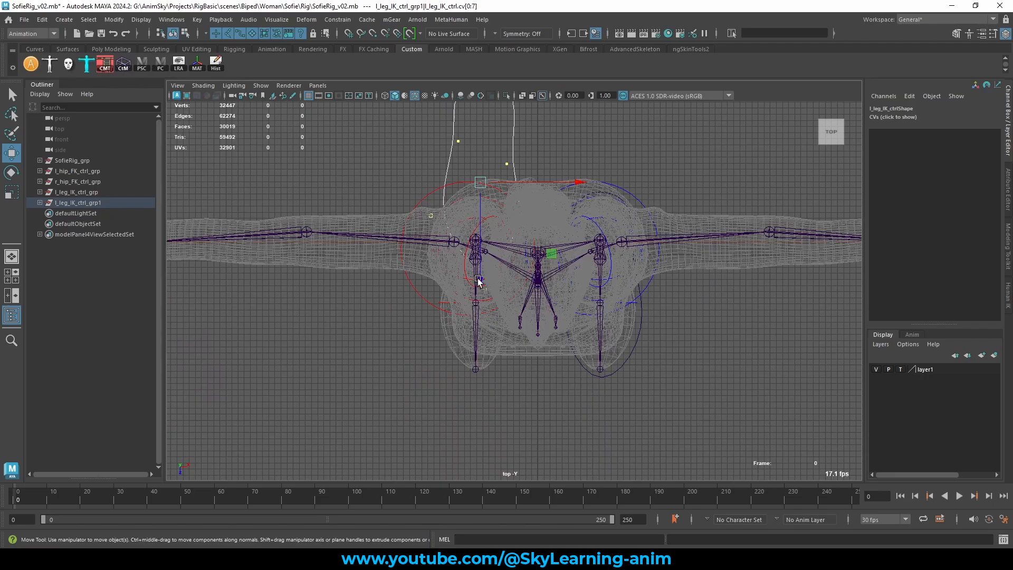
{"action": "left_click_drag", "start_coordinate": [478, 281], "coordinate": [473, 380]}
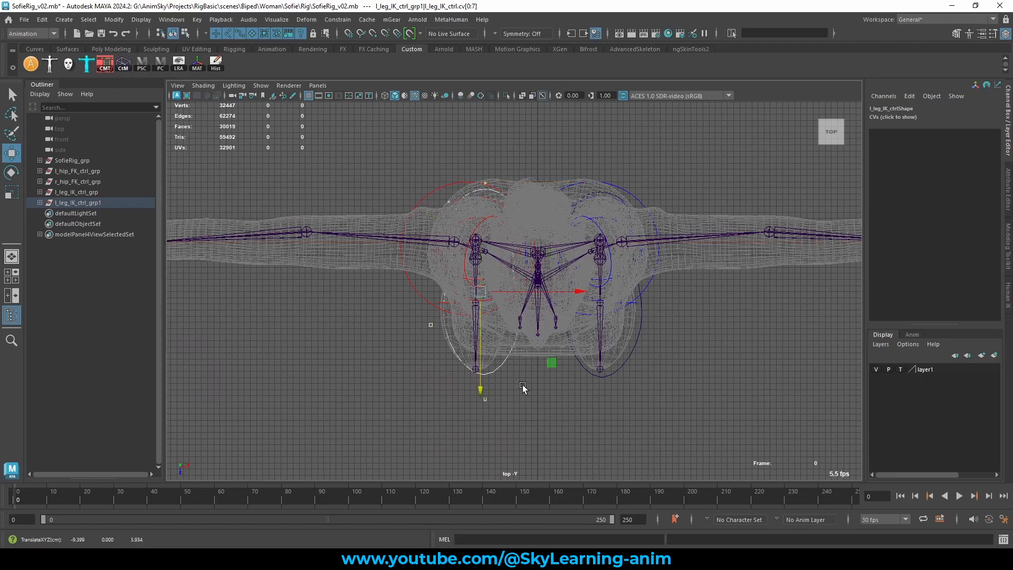
- Shift the CVs along X in the top view to centre the curve around the right foot
{"action": "right_click_drag", "start_coordinate": [522, 384], "coordinate": [613, 364], "text": "alt"}
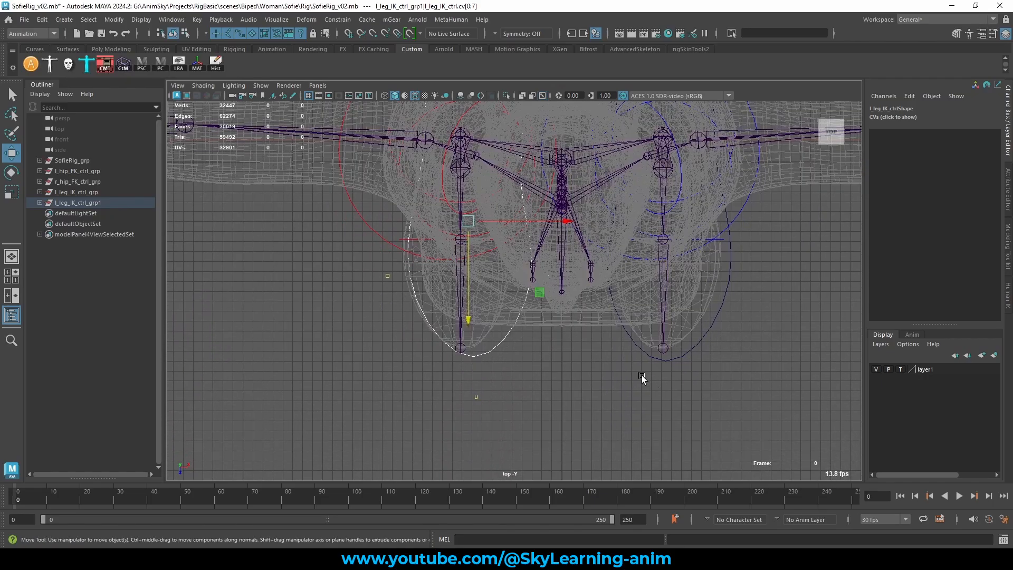
{"action": "scroll", "coordinate": [571, 340], "scroll_direction": "up", "scroll_amount": 2}
{"action": "scroll", "coordinate": [575, 327], "scroll_direction": "up", "scroll_amount": 1}
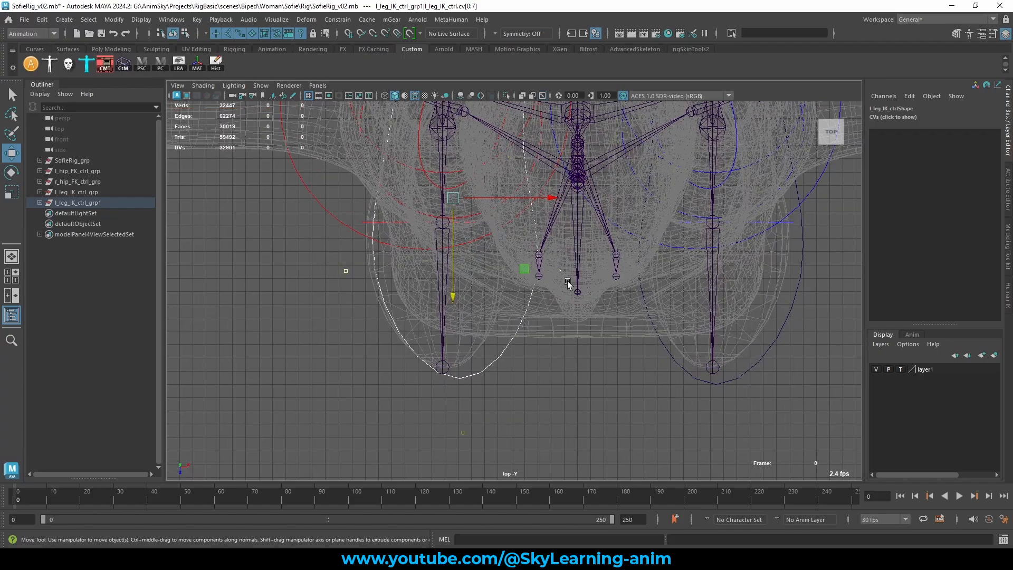
{"action": "left_click_drag", "start_coordinate": [541, 200], "coordinate": [528, 203]}
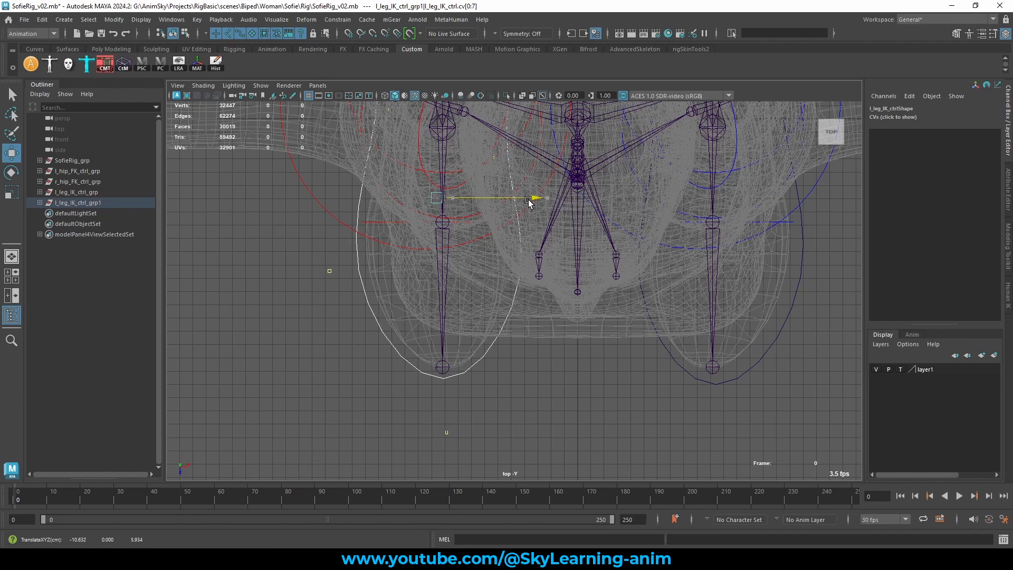
{"action": "left_click_drag", "start_coordinate": [527, 202], "coordinate": [526, 203]}
- Return to object mode in the perspective view with the full scene shown, and save the scene
{"action": "key", "text": "space"}
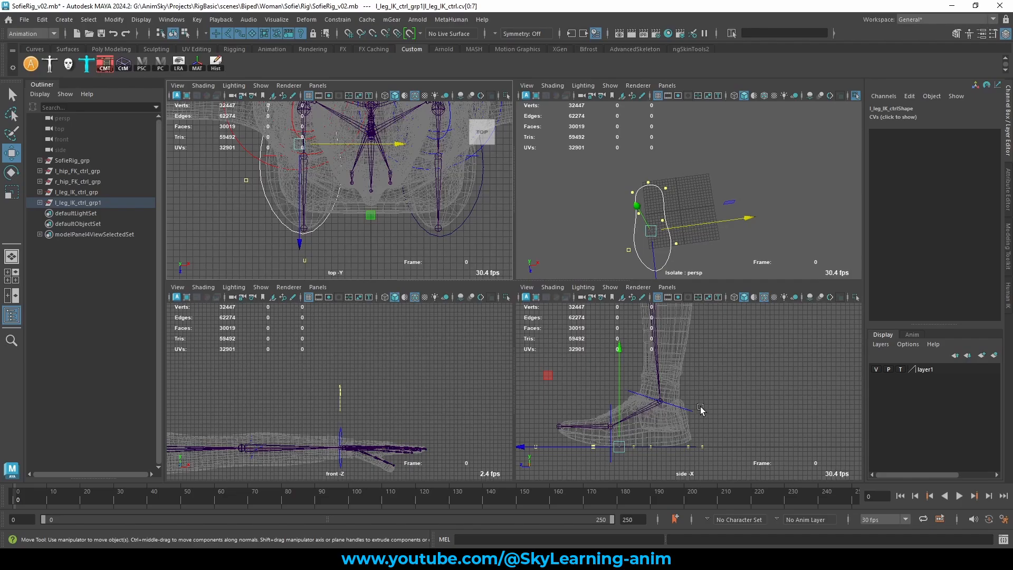
{"action": "key", "text": "space"}
{"action": "key", "text": "space"}
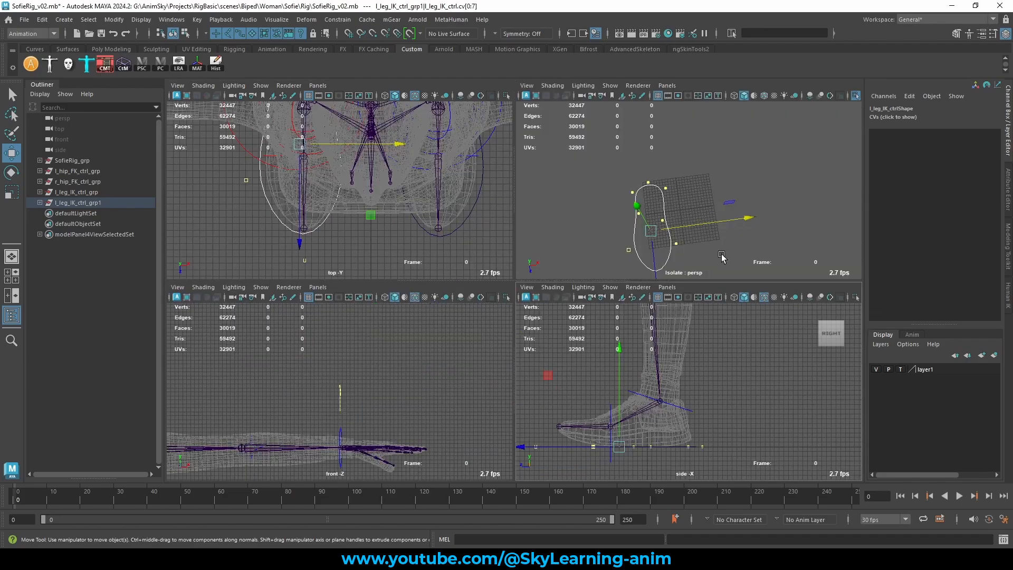
{"action": "key", "text": "space"}
{"action": "left_click_drag", "start_coordinate": [528, 316], "coordinate": [647, 193], "text": "alt"}
{"action": "right_click_drag", "start_coordinate": [652, 188], "coordinate": [697, 176]}
{"action": "left_click", "coordinate": [657, 224]}
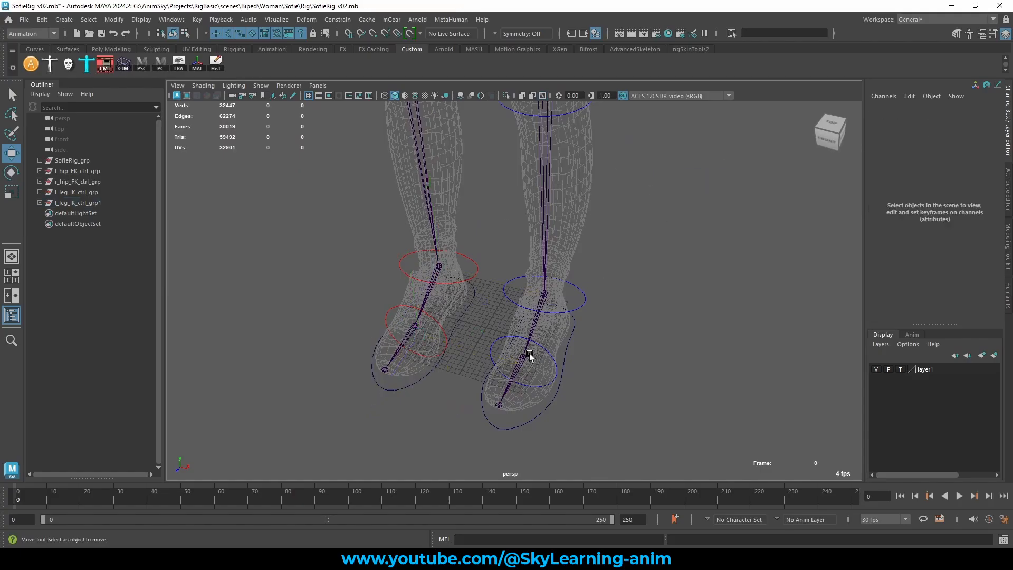
{"action": "left_click_drag", "start_coordinate": [442, 394], "coordinate": [479, 378], "text": "alt"}
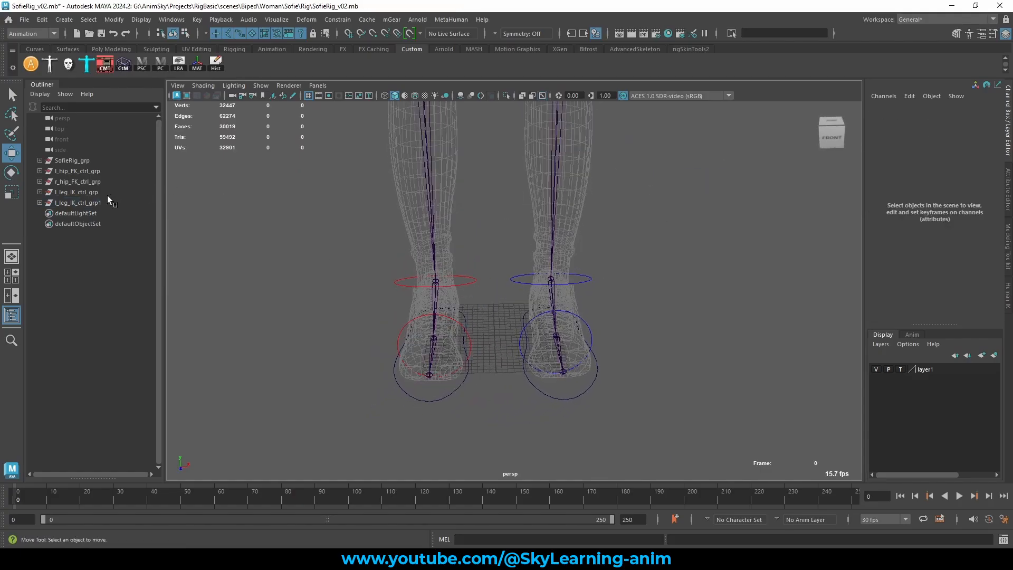
- Rename the duplicated group l_leg_IK_ctrl_grp1 as r_leg_IK_ctrl_grp
{"action": "left_click", "coordinate": [79, 202]}
{"action": "left_click", "coordinate": [40, 202]}
{"action": "double_click", "coordinate": [62, 203]}
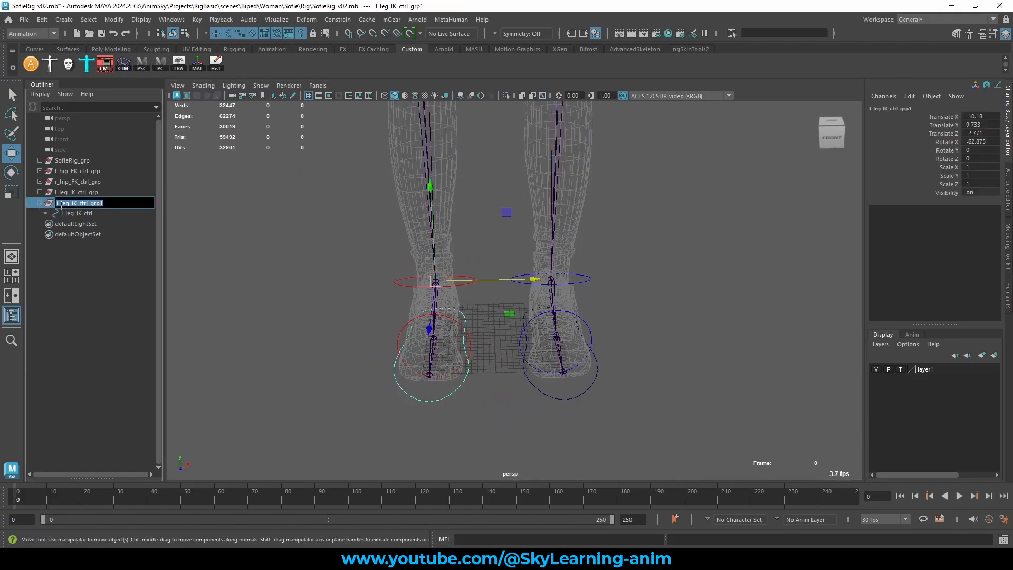
{"action": "left_click", "coordinate": [57, 203]}
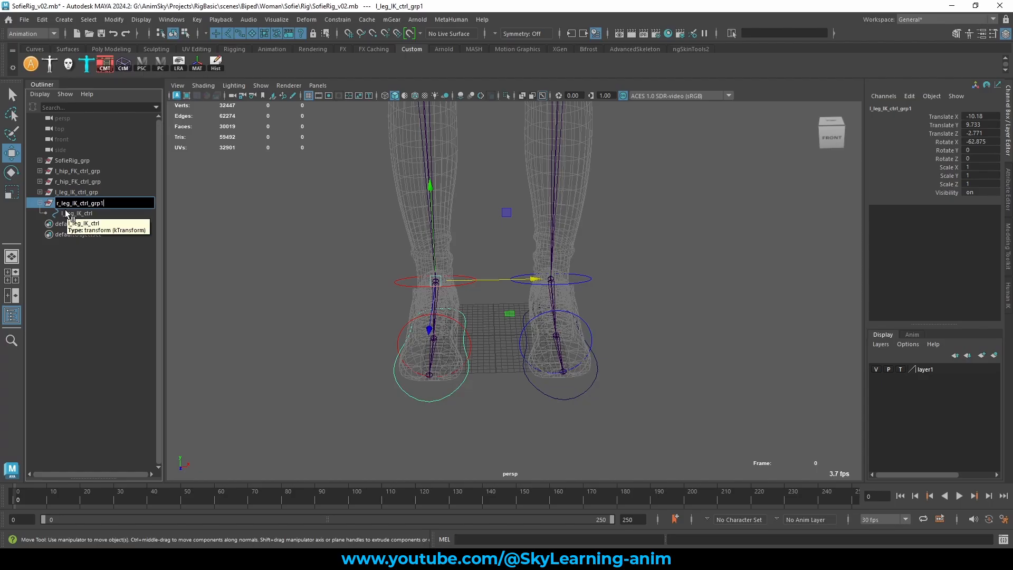
{"action": "key", "text": "BackSpace"}
{"action": "key", "text": "Return"}
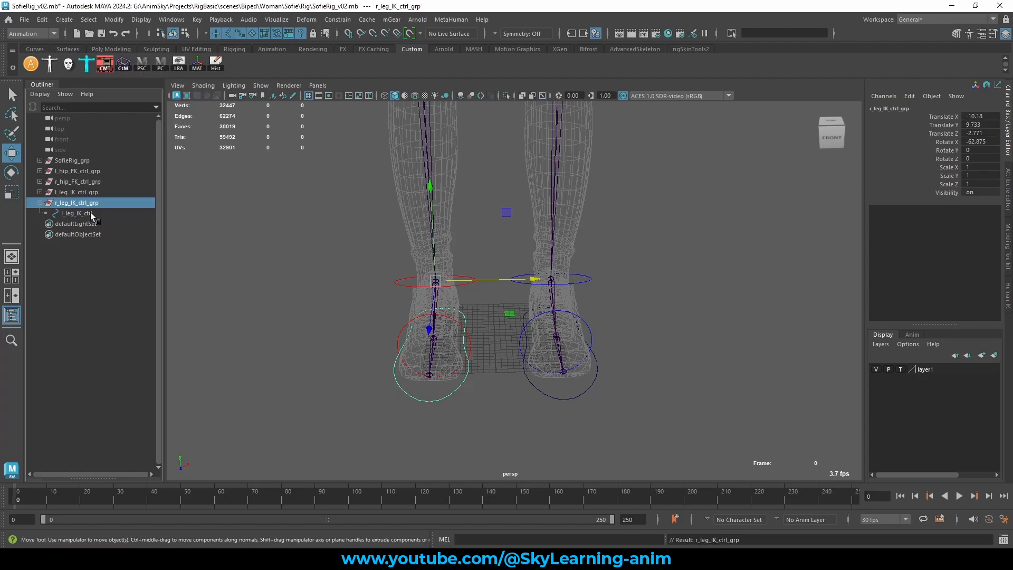
- Rename the control curve inside r_leg_IK_ctrl_grp as r_leg_IK_ctrl
{"action": "double_click", "coordinate": [81, 214]}
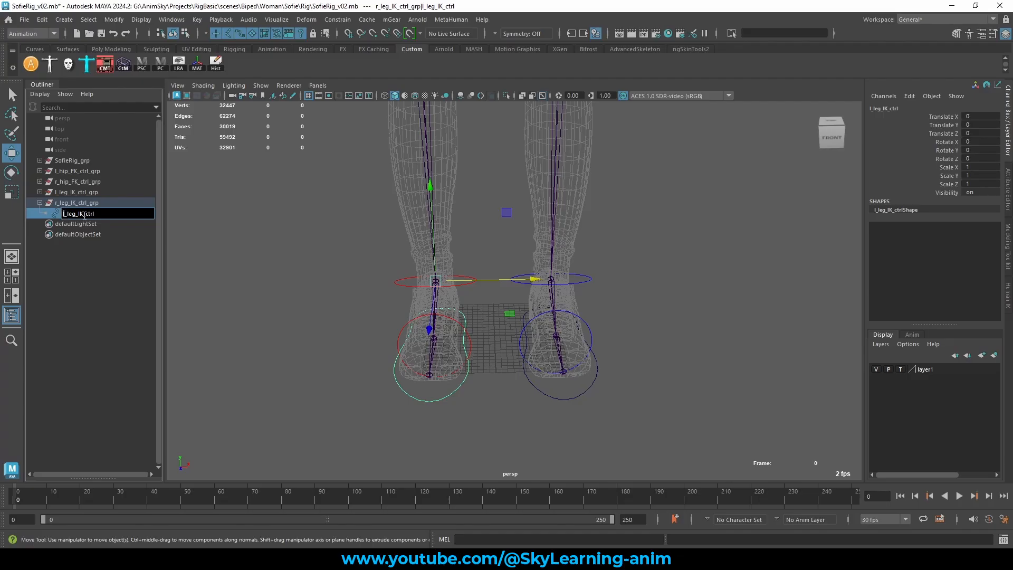
{"action": "type", "text": "r"}
{"action": "key", "text": "Return"}
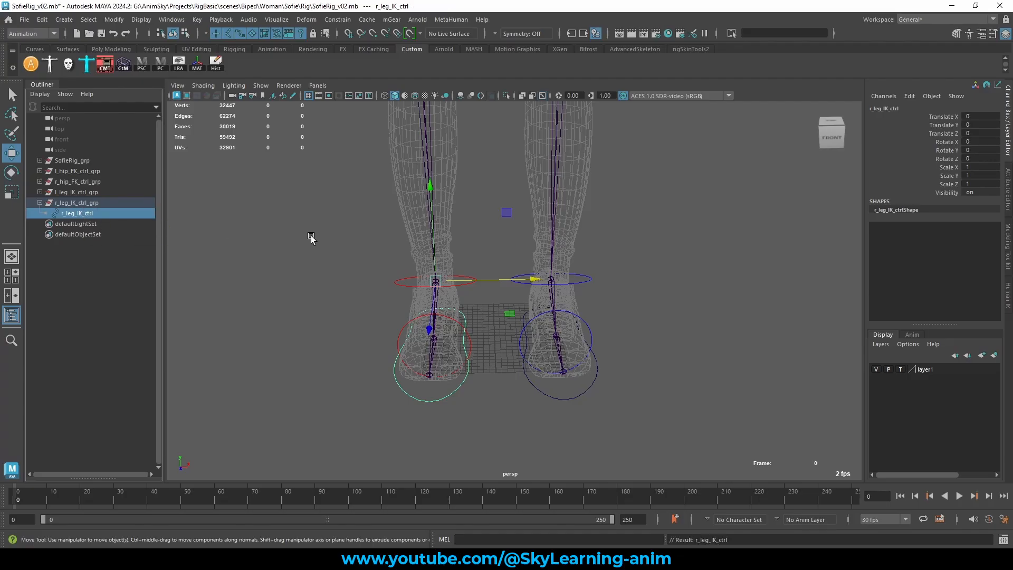
{"action": "left_click", "coordinate": [311, 238]}
- Enable drawing overrides on r_leg_IK_ctrl_grp and set its index color to red
{"action": "left_click", "coordinate": [108, 213]}
{"action": "left_click", "coordinate": [107, 202]}
{"action": "left_click_drag", "start_coordinate": [379, 237], "coordinate": [352, 238], "text": "alt"}
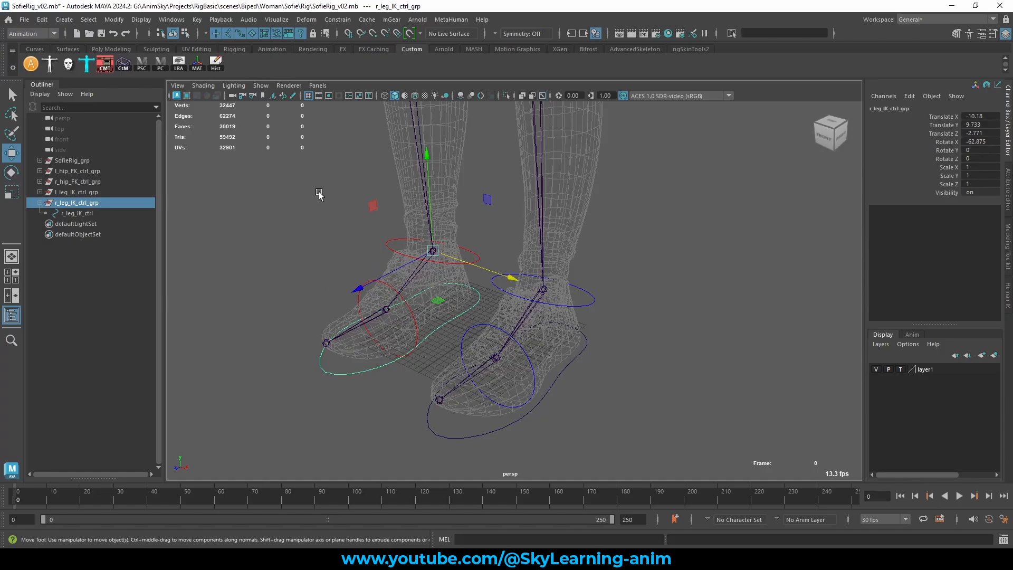
{"action": "left_click_drag", "start_coordinate": [561, 271], "coordinate": [511, 283], "text": "alt"}
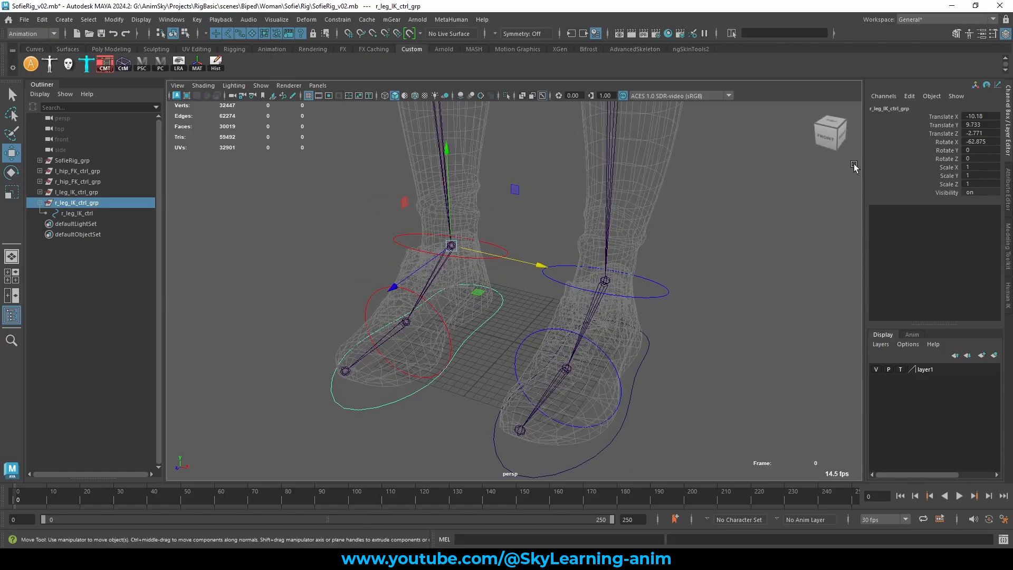
{"action": "key", "text": "ctrl+a"}
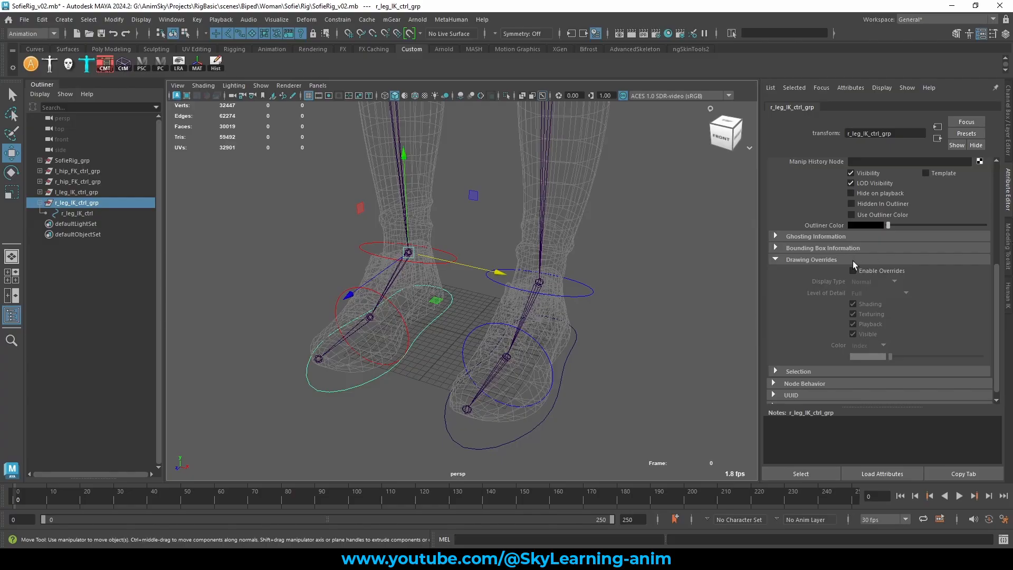
{"action": "left_click", "coordinate": [865, 272]}
{"action": "scroll", "coordinate": [802, 373], "scroll_direction": "down", "scroll_amount": 1}
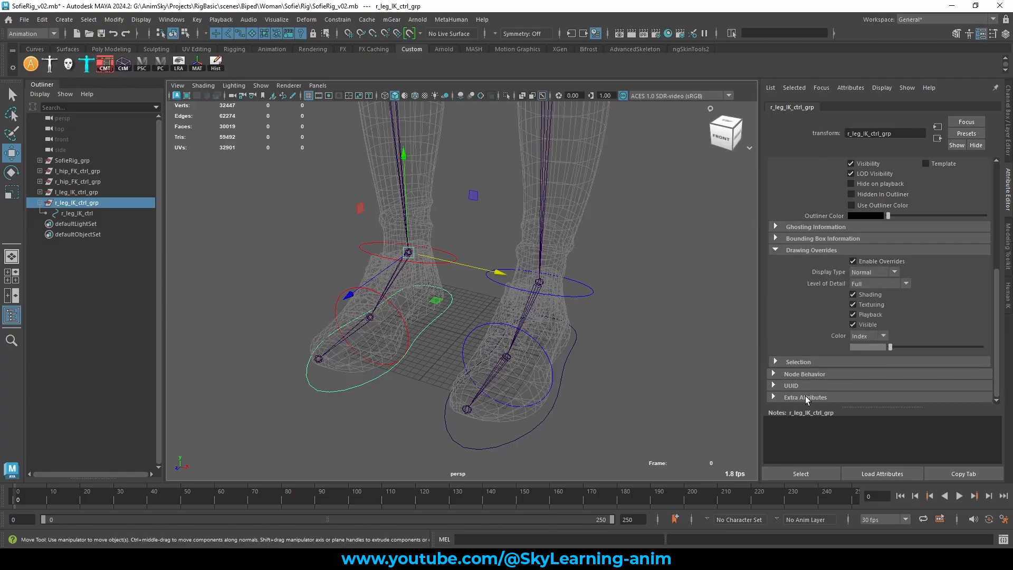
{"action": "left_click_drag", "start_coordinate": [890, 348], "coordinate": [927, 349]}
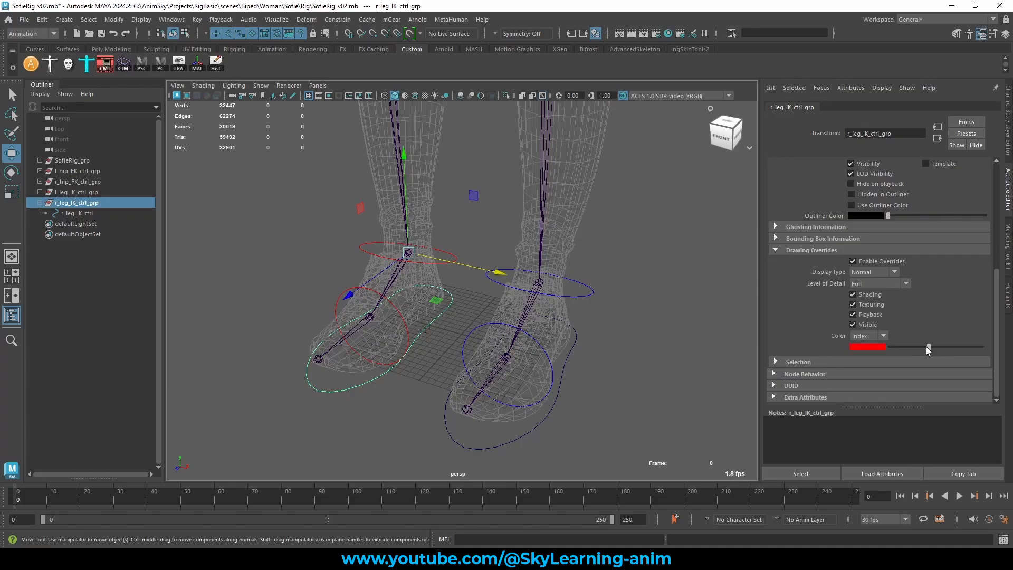
- Enable drawing overrides on l_leg_IK_ctrl_grp with a blue index color, and save the scene
{"action": "left_click", "coordinate": [87, 193]}
{"action": "left_click", "coordinate": [870, 262]}
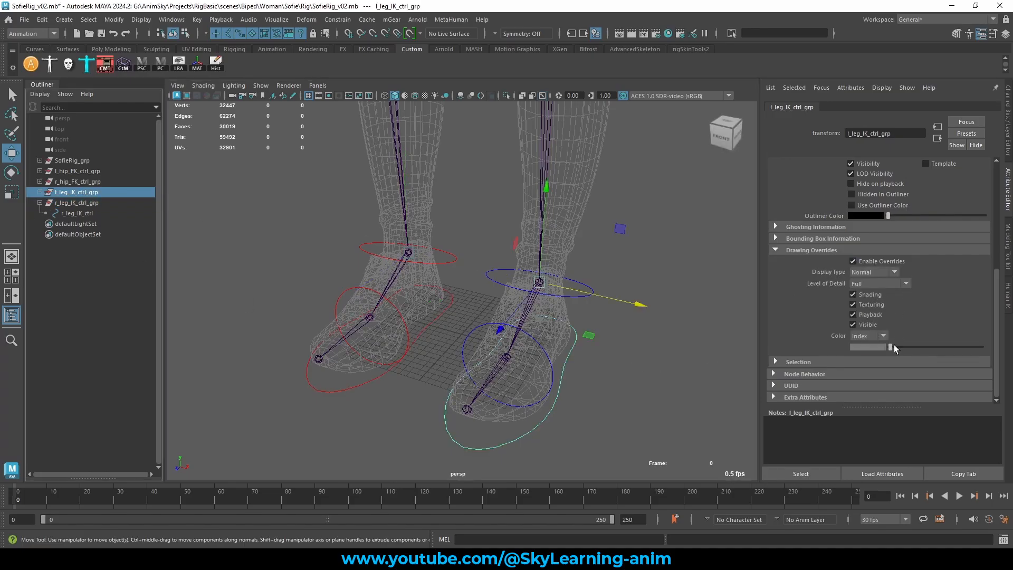
{"action": "left_click_drag", "start_coordinate": [890, 347], "coordinate": [907, 348]}
{"action": "left_click", "coordinate": [669, 231]}
{"action": "scroll", "coordinate": [583, 273], "scroll_direction": "down", "scroll_amount": 5}
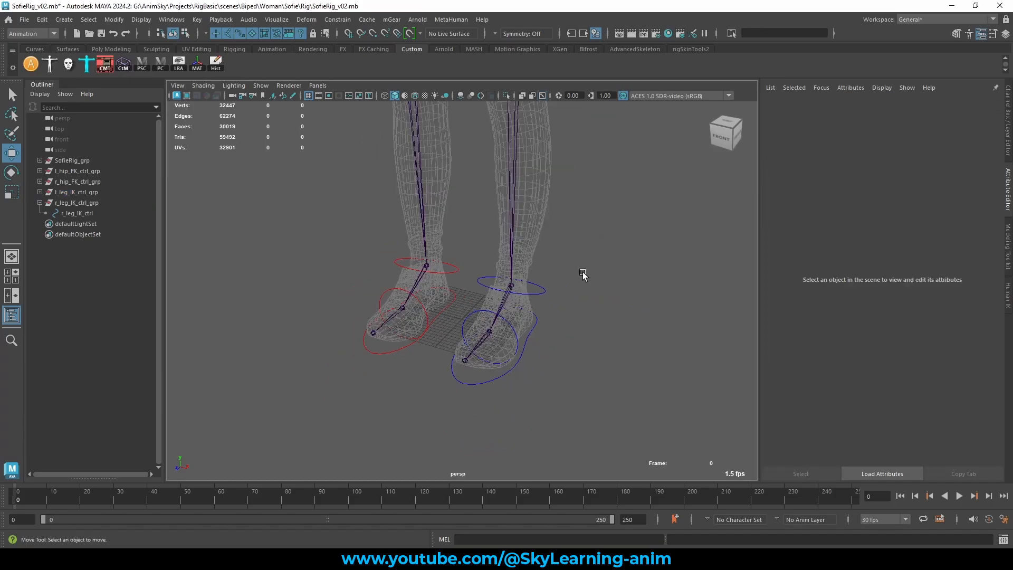
{"action": "key", "text": "ctrl+s"}
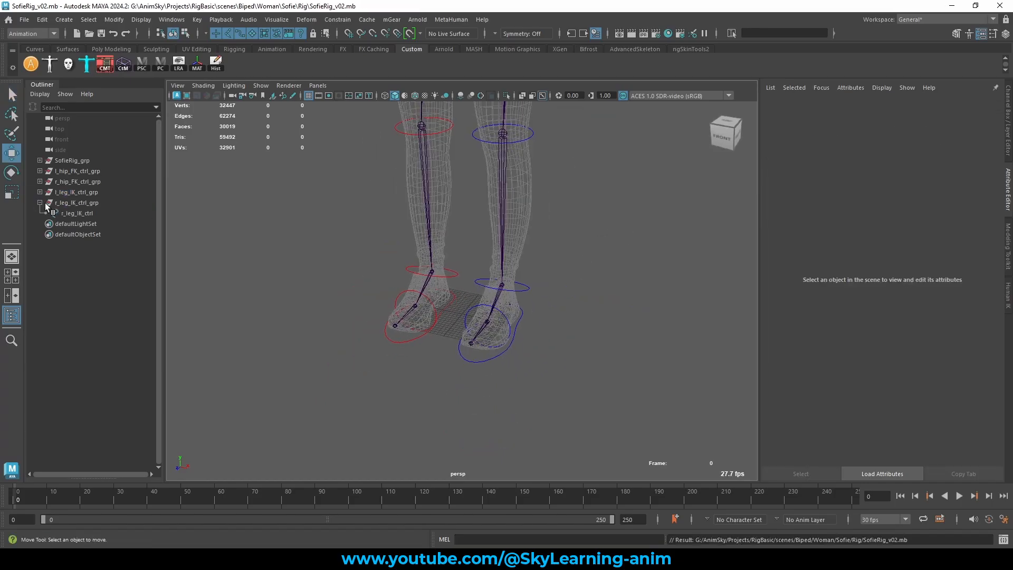
- Select l_leg_IK_ctrl_grp and r_leg_IK_ctrl_grp together and frame them with the channel attributes shown
{"action": "left_click", "coordinate": [40, 202]}
{"action": "left_click", "coordinate": [87, 202]}
{"action": "left_click", "coordinate": [88, 193], "text": "shift"}
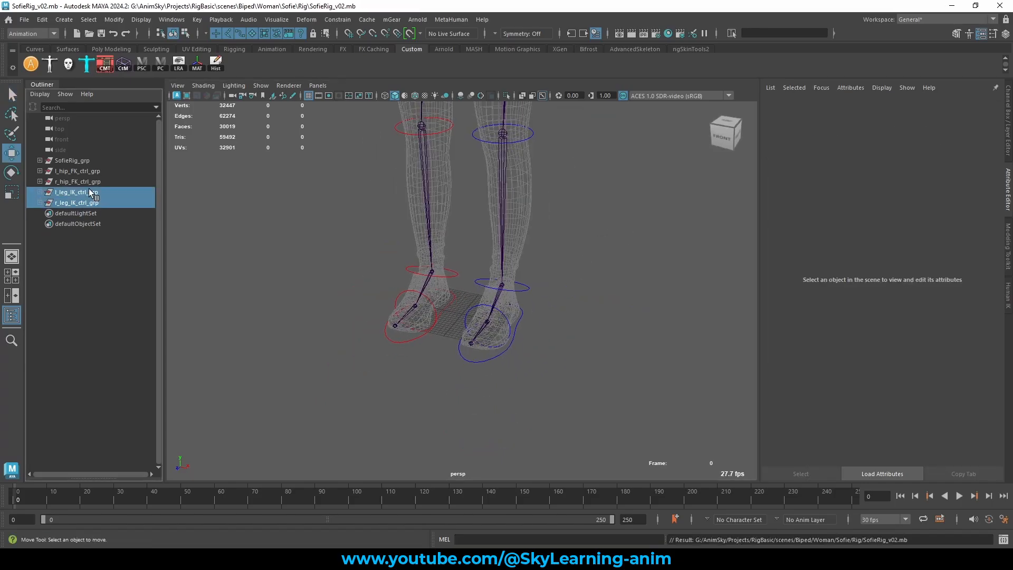
{"action": "key", "text": "f"}
{"action": "left_click", "coordinate": [1008, 106]}
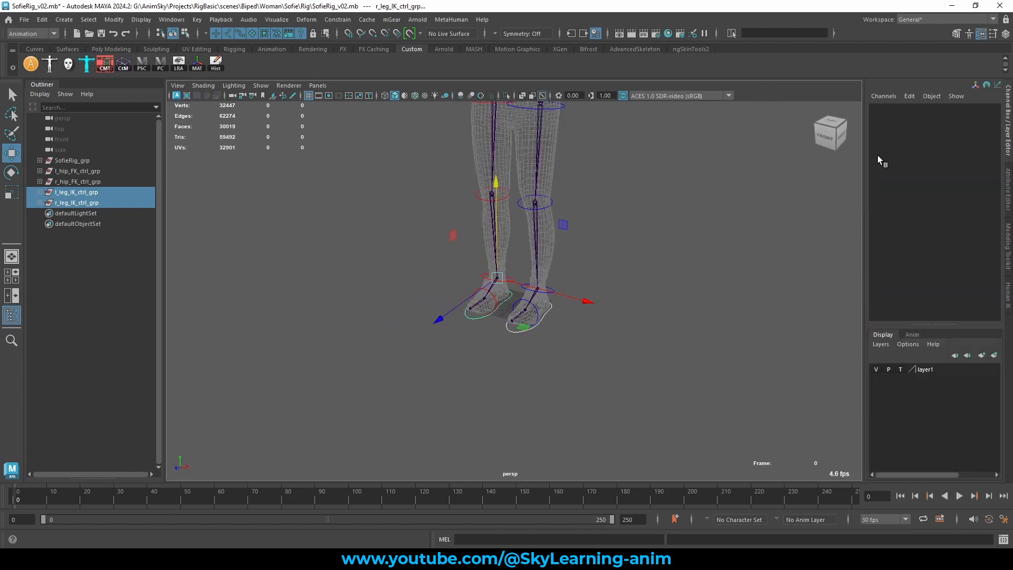
- Clear the group selection and select the left knee joint l_knee_jnt
{"action": "left_click", "coordinate": [625, 227]}
{"action": "left_click_drag", "start_coordinate": [626, 227], "coordinate": [600, 215], "text": "alt"}
{"action": "middle_click_drag", "start_coordinate": [599, 232], "coordinate": [592, 288], "text": "alt"}
{"action": "scroll", "coordinate": [501, 243], "scroll_direction": "up", "scroll_amount": 2}
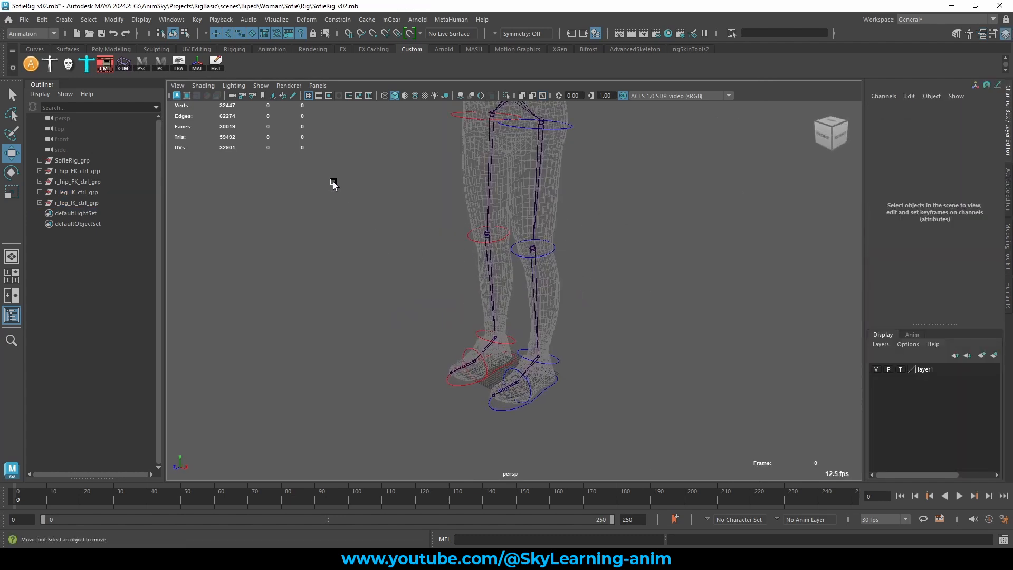
{"action": "left_click_drag", "start_coordinate": [522, 286], "coordinate": [523, 287]}
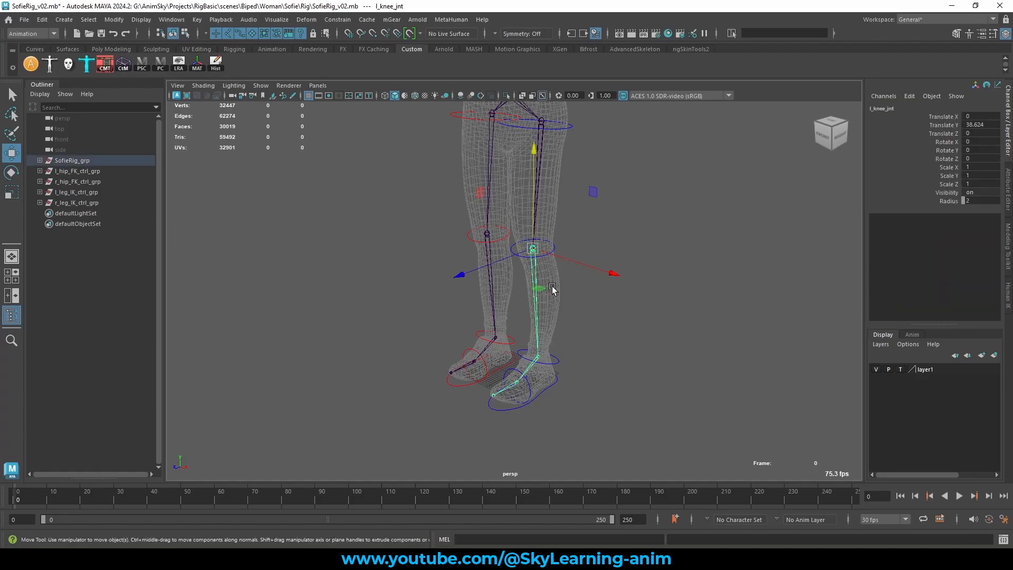
{"action": "left_click", "coordinate": [335, 20]}
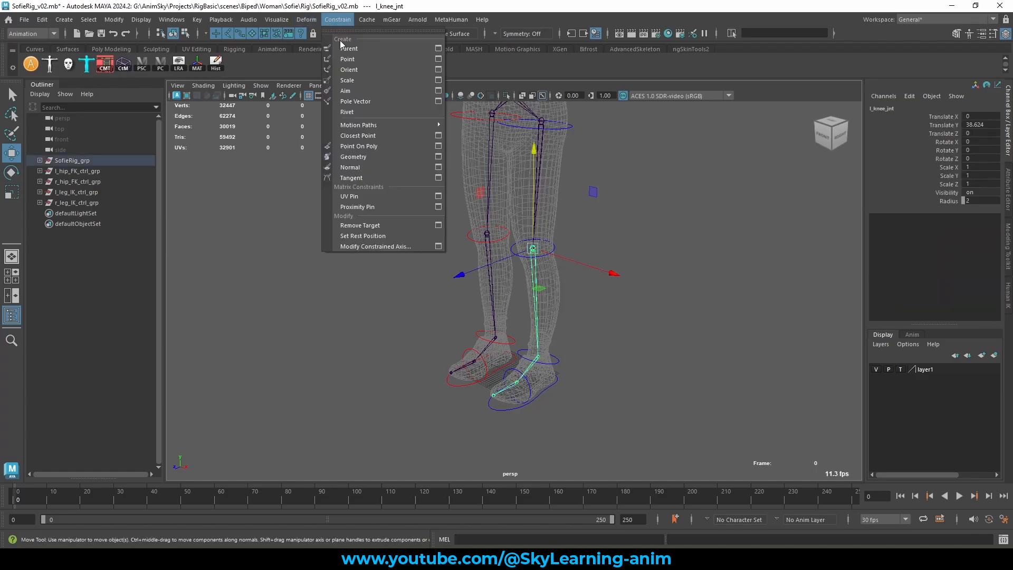
{"action": "left_click", "coordinate": [261, 176]}
{"action": "left_click", "coordinate": [261, 175]}
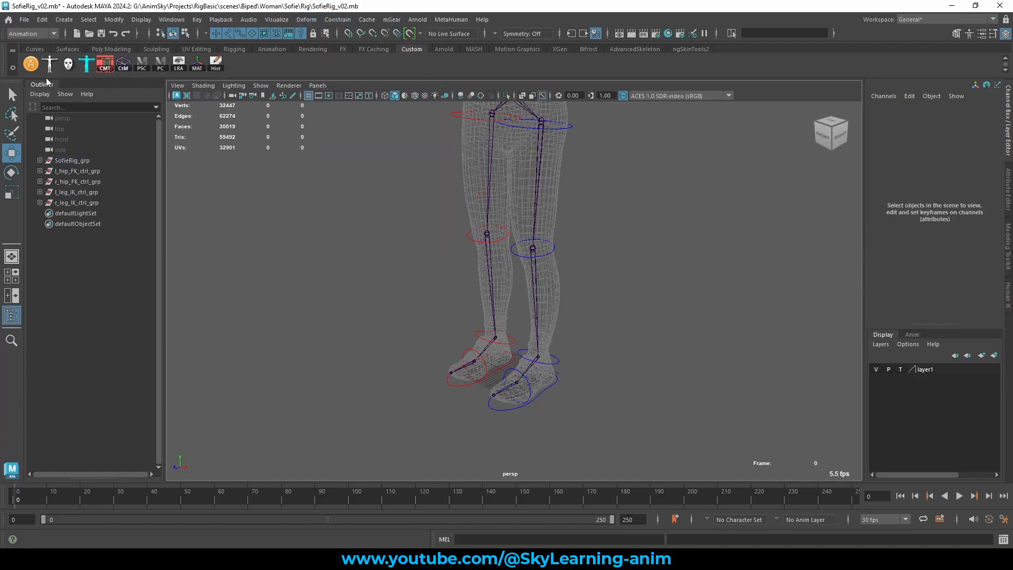
- Create a NURBS circle at the origin, frame it and expand its makeNurbCircle2 creation attributes
{"action": "left_click", "coordinate": [34, 48]}
{"action": "left_click", "coordinate": [31, 64]}
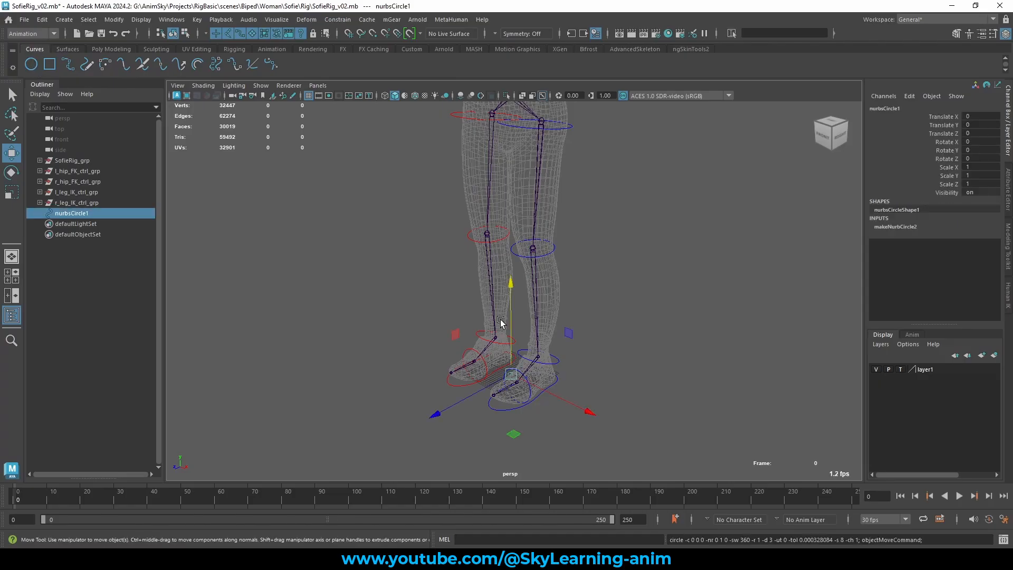
{"action": "scroll", "coordinate": [585, 329], "scroll_direction": "down", "scroll_amount": 5}
{"action": "key", "text": "f"}
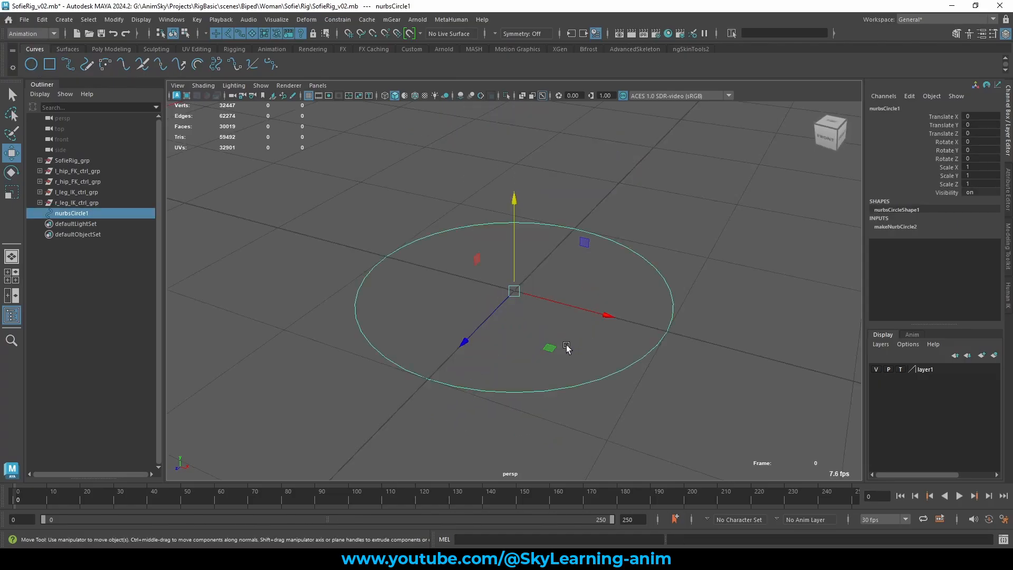
{"action": "left_click_drag", "start_coordinate": [568, 349], "coordinate": [549, 380], "text": "alt"}
{"action": "scroll", "coordinate": [549, 380], "scroll_direction": "up", "scroll_amount": 3}
{"action": "left_click", "coordinate": [915, 227]}
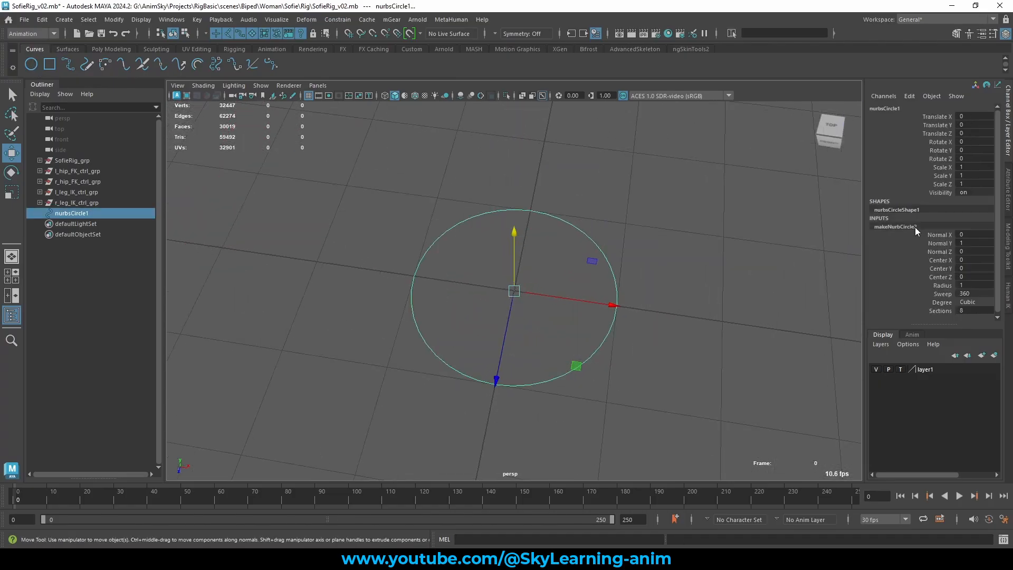
{"action": "scroll", "coordinate": [611, 255], "scroll_direction": "down", "scroll_amount": 3}
{"action": "scroll", "coordinate": [611, 255], "scroll_direction": "up", "scroll_amount": 3}
{"action": "left_click_drag", "start_coordinate": [635, 253], "coordinate": [659, 254], "text": "alt"}
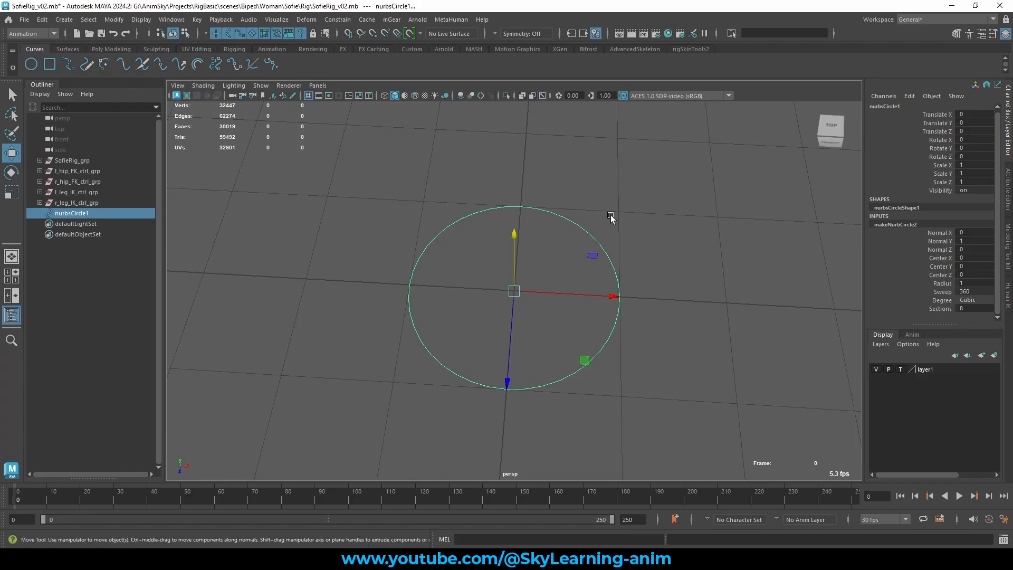
- Turn on the CV display in the component display settings of nurbsCircleShape1 and clear the selection
{"action": "left_click", "coordinate": [1008, 182]}
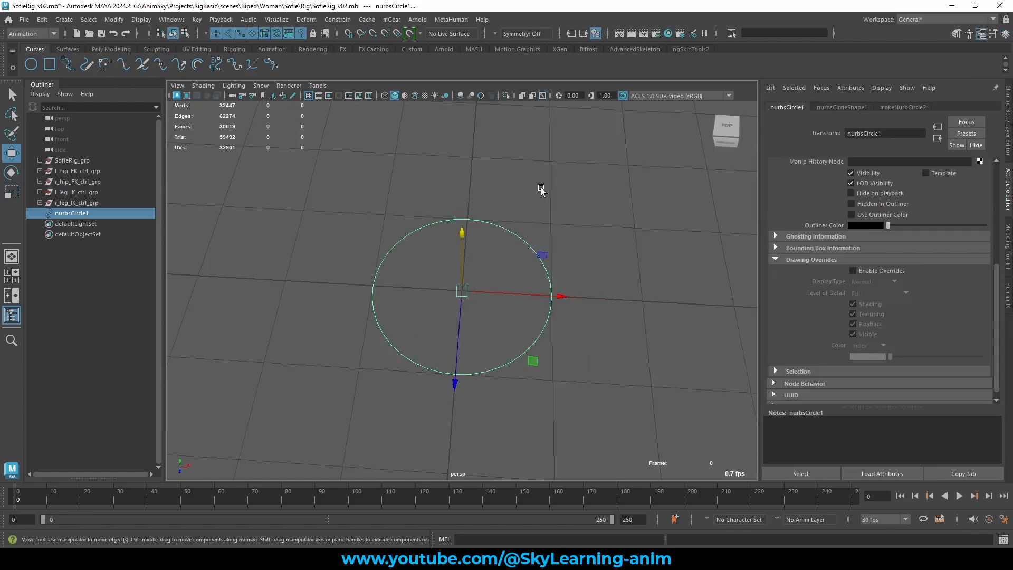
{"action": "left_click", "coordinate": [838, 108]}
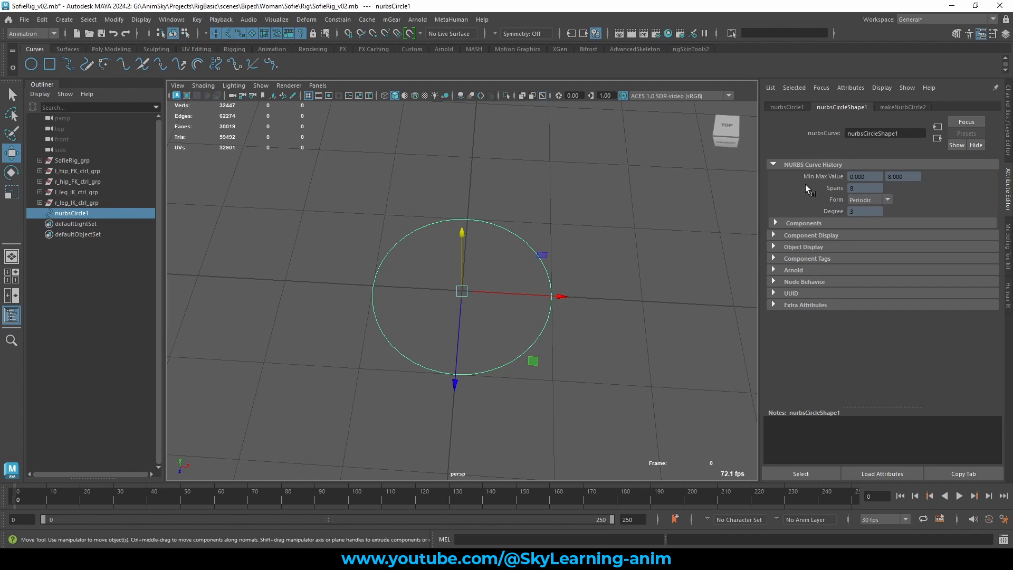
{"action": "left_click", "coordinate": [809, 224]}
{"action": "left_click", "coordinate": [809, 223]}
{"action": "left_click", "coordinate": [802, 236]}
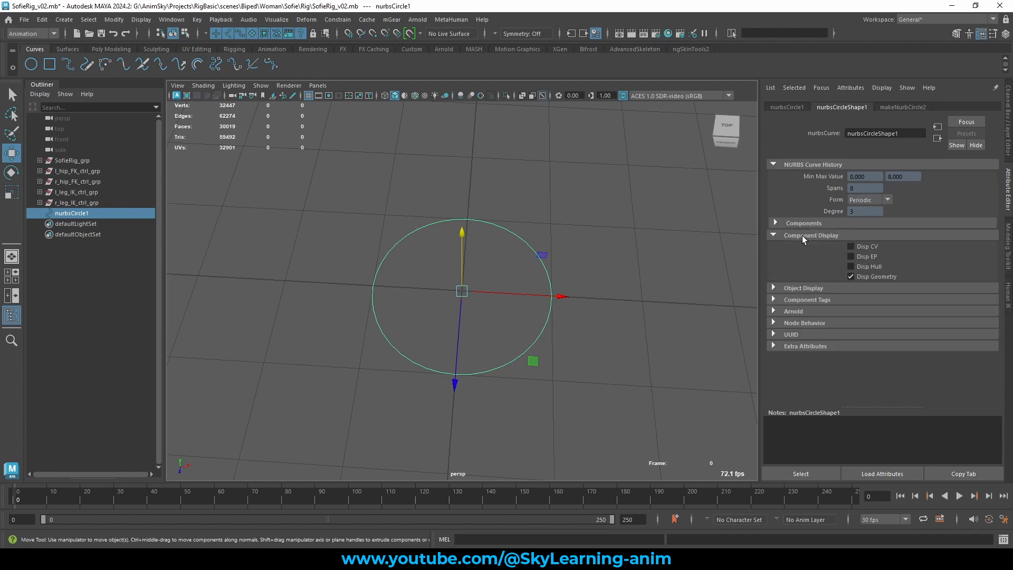
{"action": "left_click", "coordinate": [861, 244]}
{"action": "left_click", "coordinate": [622, 272]}
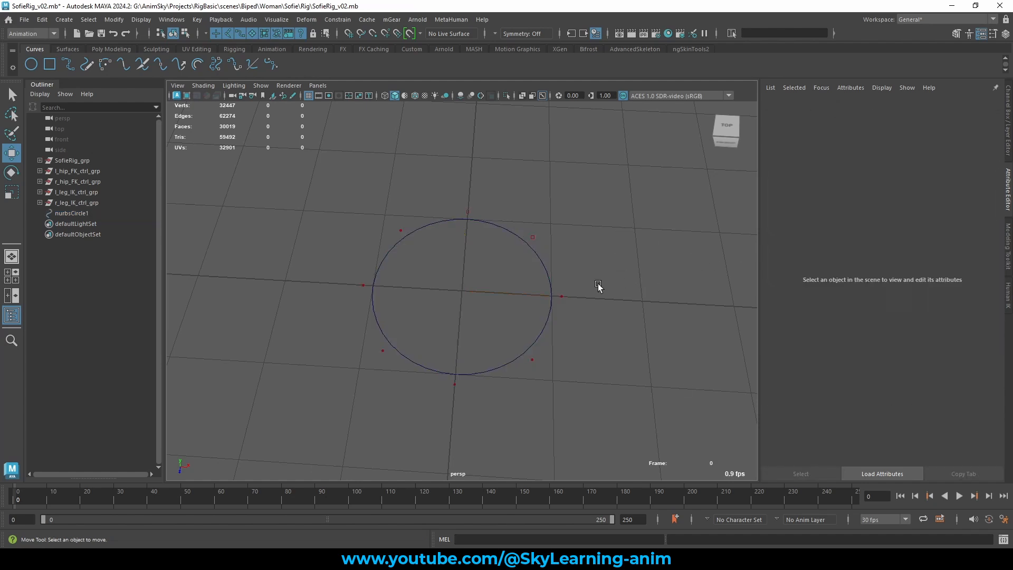
- Switch nurbsCircle1 to component selection and select its control vertex cv[2]
{"action": "left_click_drag", "start_coordinate": [599, 287], "coordinate": [357, 285], "text": "alt"}
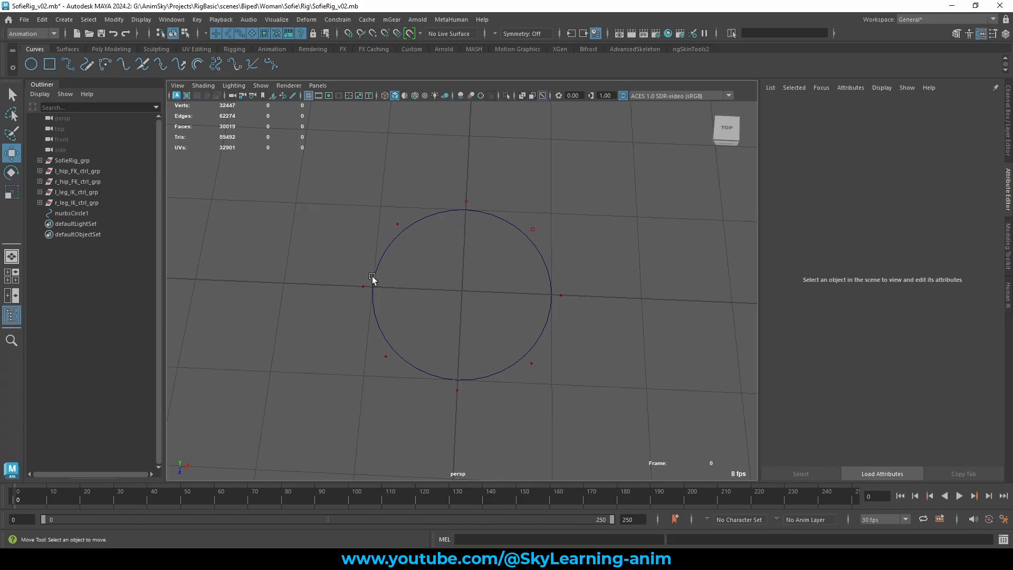
{"action": "left_click_drag", "start_coordinate": [425, 226], "coordinate": [373, 200]}
{"action": "key", "text": "F8"}
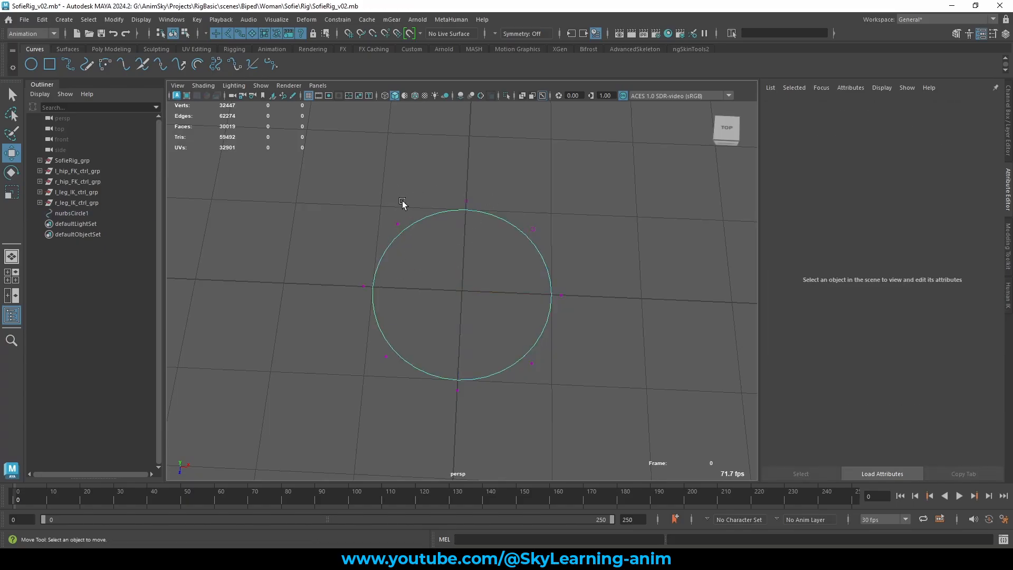
{"action": "left_click", "coordinate": [395, 220]}
{"action": "left_click_drag", "start_coordinate": [513, 221], "coordinate": [559, 215], "text": "alt"}
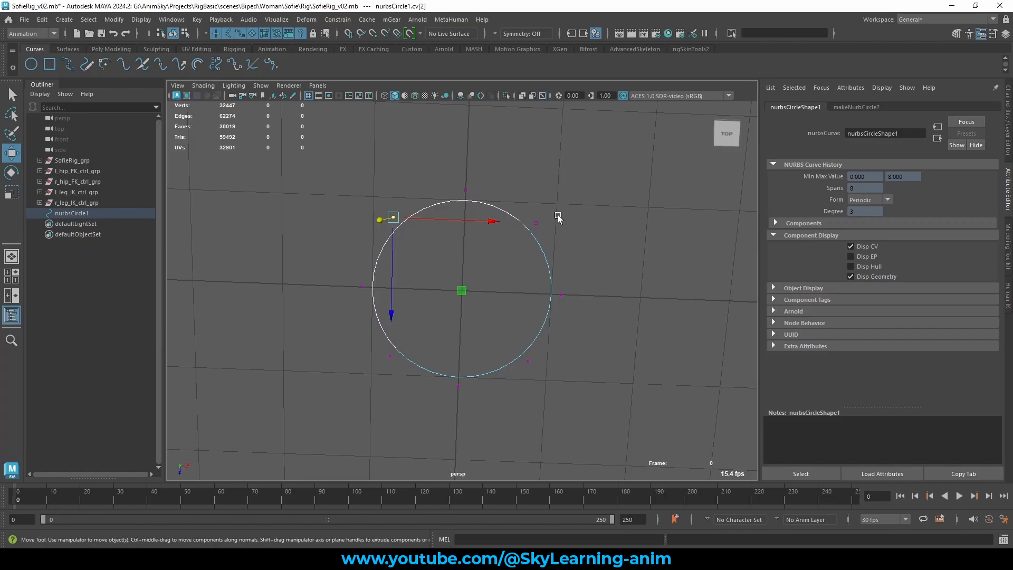
- Select the three control vertices cv[4:6] on the circle's +Z side and scale them along Z into a straight row
{"action": "left_click_drag", "start_coordinate": [320, 416], "coordinate": [548, 342]}
{"action": "key", "text": "e"}
{"action": "key", "text": "r"}
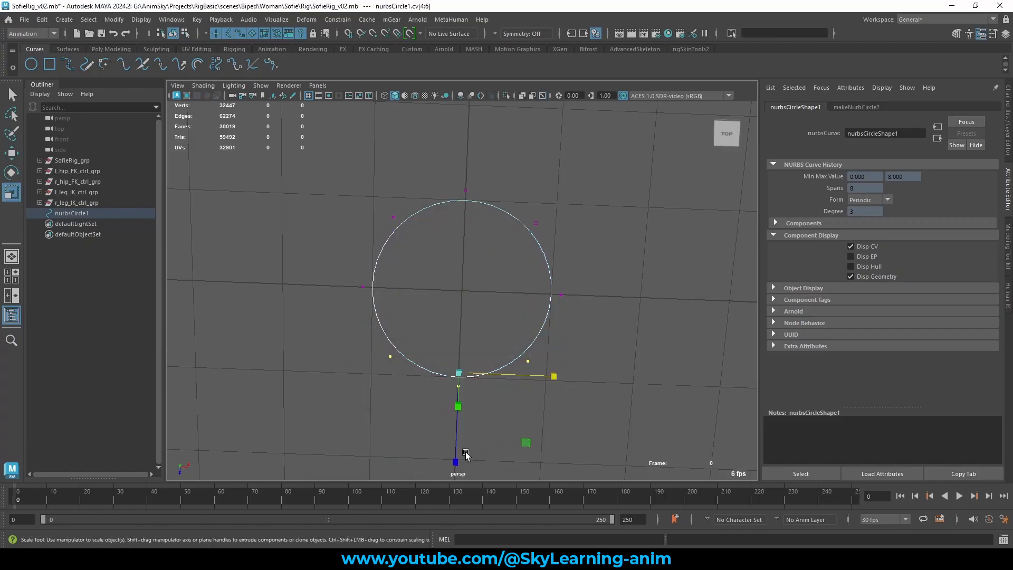
{"action": "left_click_drag", "start_coordinate": [456, 456], "coordinate": [462, 368]}
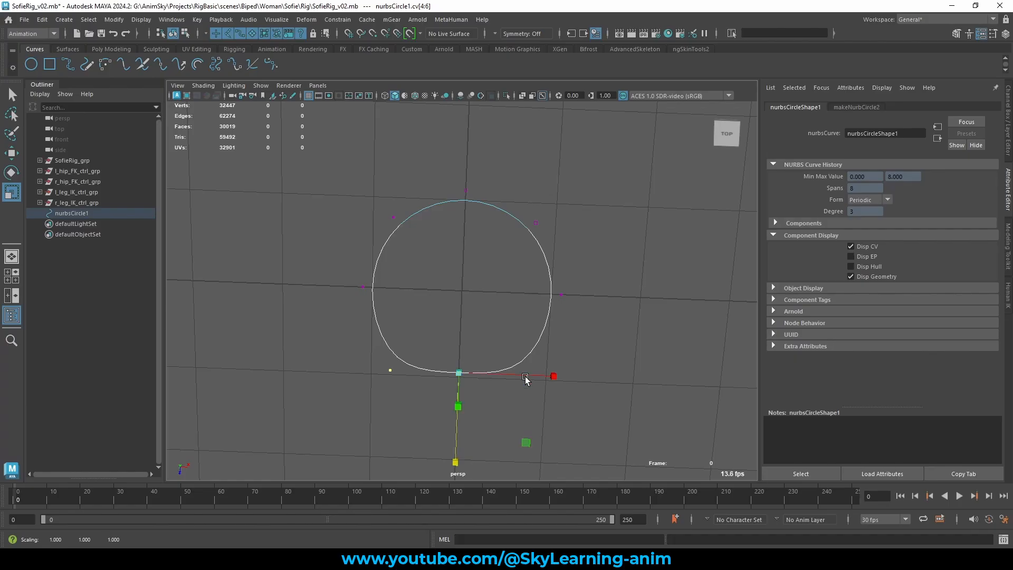
- Scale the circle's upper and side CVs inward and its lower corner CVs outward along X to form a rounded triangle
{"action": "left_click_drag", "start_coordinate": [363, 209], "coordinate": [497, 235]}
{"action": "left_click_drag", "start_coordinate": [324, 266], "coordinate": [510, 298]}
{"action": "scroll", "coordinate": [606, 292], "scroll_direction": "up", "scroll_amount": 2}
{"action": "left_click_drag", "start_coordinate": [580, 289], "coordinate": [606, 285], "text": "alt"}
{"action": "left_click_drag", "start_coordinate": [329, 359], "coordinate": [635, 400]}
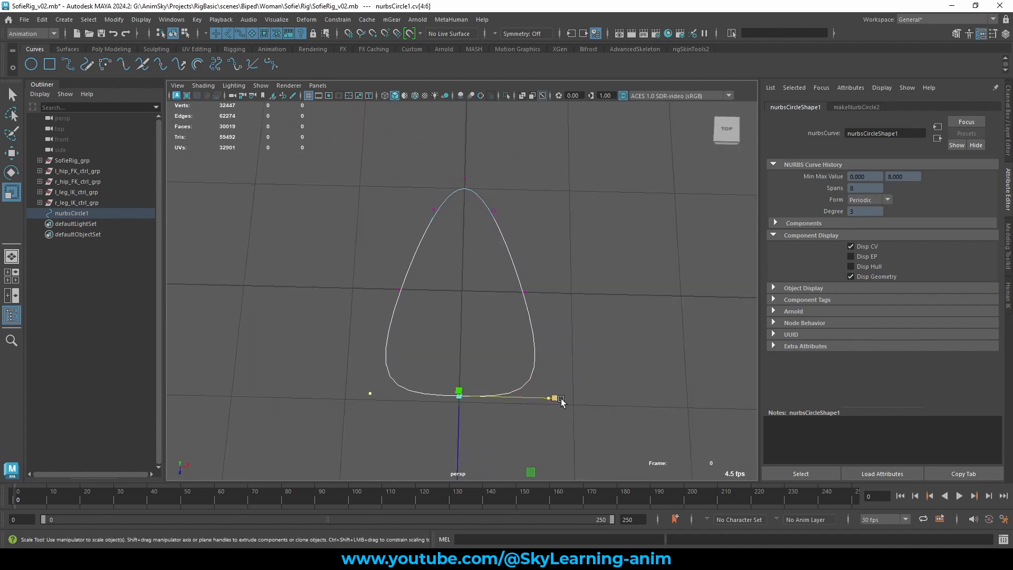
{"action": "left_click_drag", "start_coordinate": [560, 401], "coordinate": [578, 403]}
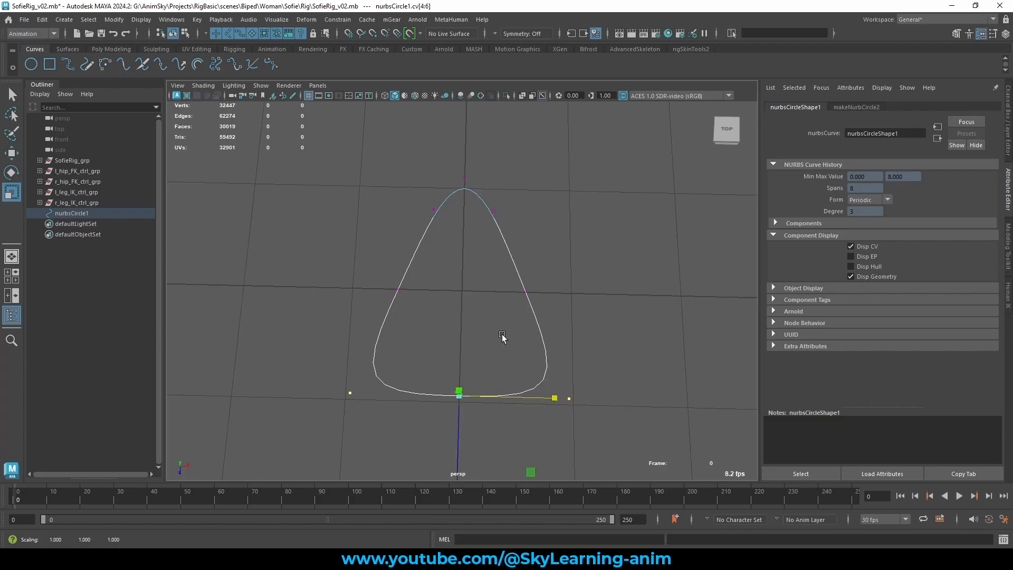
- Adjust the spacing of the triangle's two middle side CVs along X to even out its sides
{"action": "left_click_drag", "start_coordinate": [322, 254], "coordinate": [570, 296]}
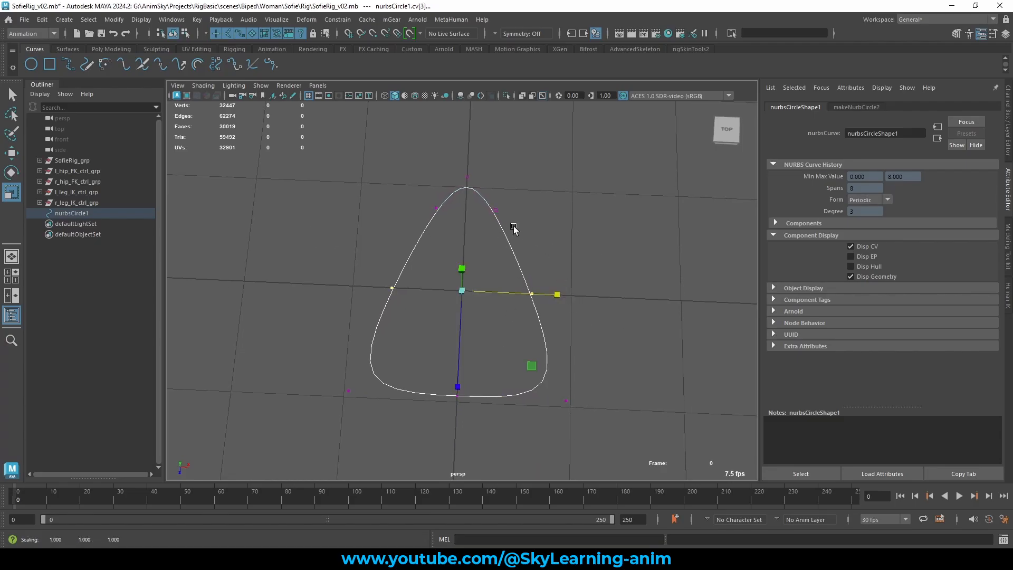
{"action": "left_click_drag", "start_coordinate": [499, 219], "coordinate": [581, 257], "text": "alt"}
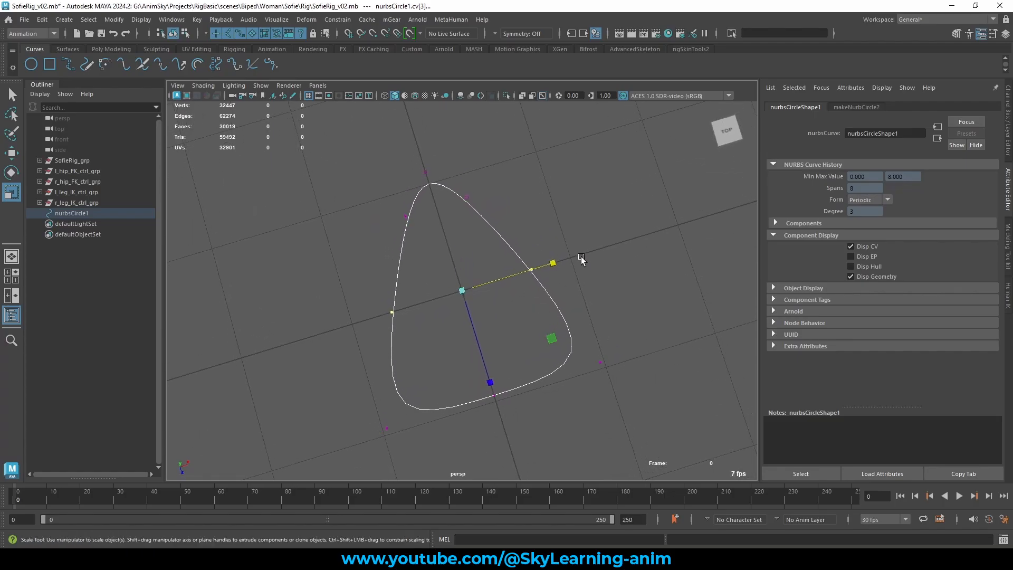
{"action": "right_click_drag", "start_coordinate": [443, 294], "coordinate": [531, 293], "text": "alt"}
{"action": "mouse_move", "coordinate": [553, 266]}
{"action": "left_mouse_down"}
{"action": "mouse_move", "coordinate": [597, 266]}
{"action": "mouse_move", "coordinate": [536, 262]}
{"action": "left_mouse_up"}
{"action": "key", "text": "w"}
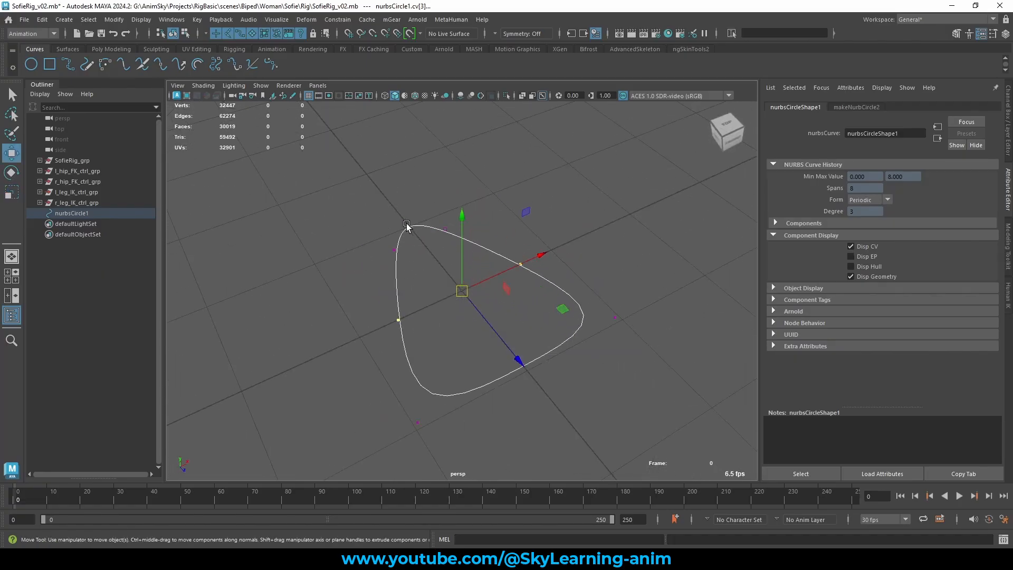
- Scale all CVs of the triangular curve down slightly along Z
{"action": "left_click", "coordinate": [395, 249]}
{"action": "left_click_drag", "start_coordinate": [446, 248], "coordinate": [530, 227], "text": "alt"}
{"action": "key", "text": "e"}
{"action": "key", "text": "r"}
{"action": "left_click_drag", "start_coordinate": [297, 185], "coordinate": [721, 448]}
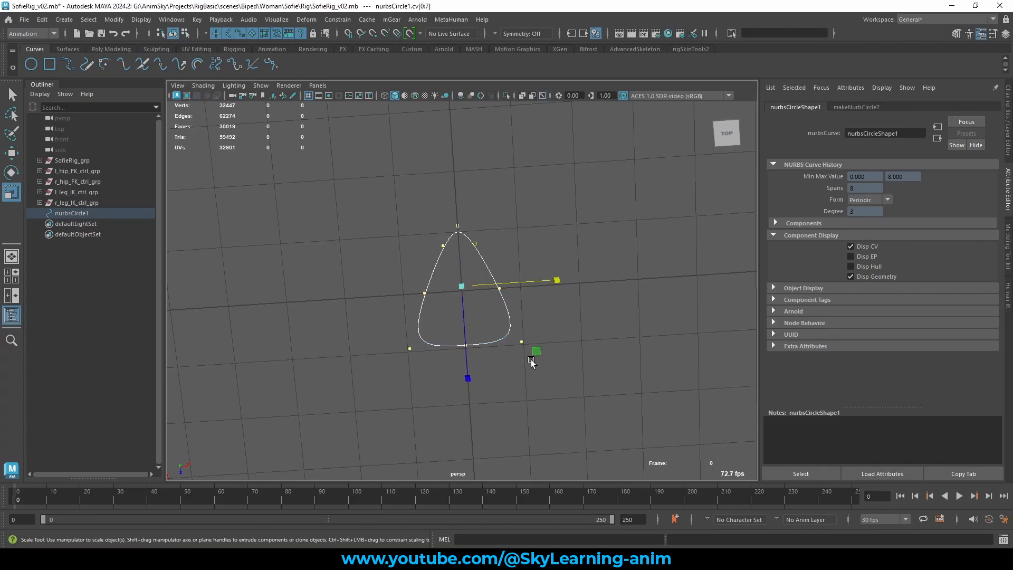
{"action": "left_click_drag", "start_coordinate": [467, 380], "coordinate": [470, 375]}
{"action": "key", "text": "q"}
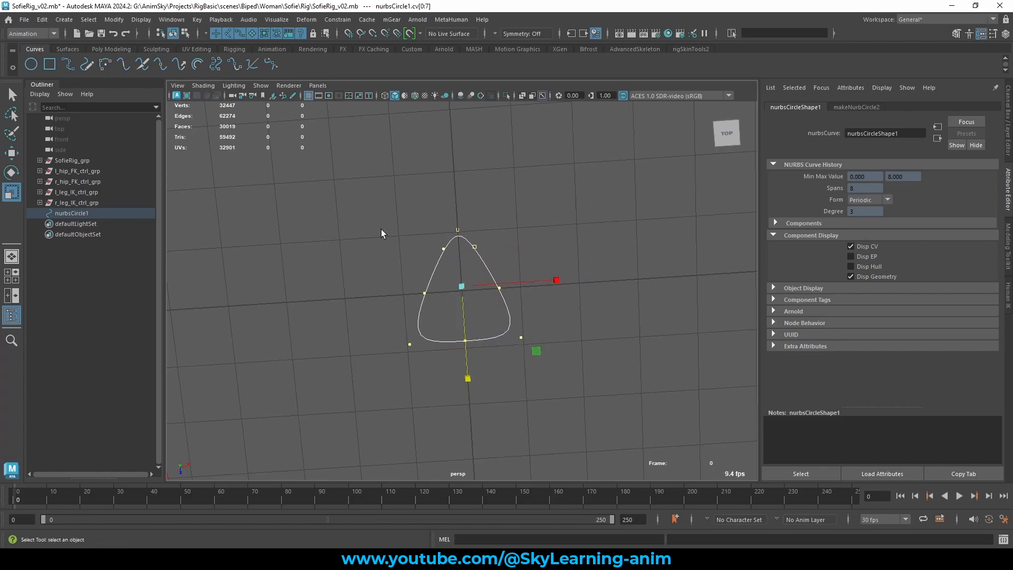
- Move all CVs slightly along Z to centre the triangle on the origin, and return the curve to object mode
{"action": "right_click_drag", "start_coordinate": [371, 211], "coordinate": [430, 196]}
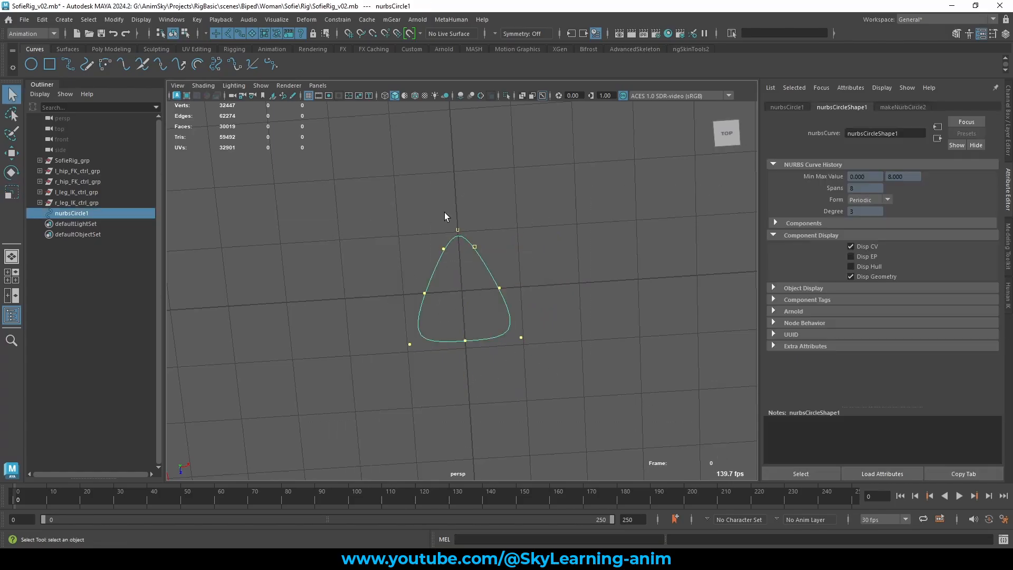
{"action": "left_click", "coordinate": [521, 324]}
{"action": "left_click_drag", "start_coordinate": [353, 179], "coordinate": [588, 396]}
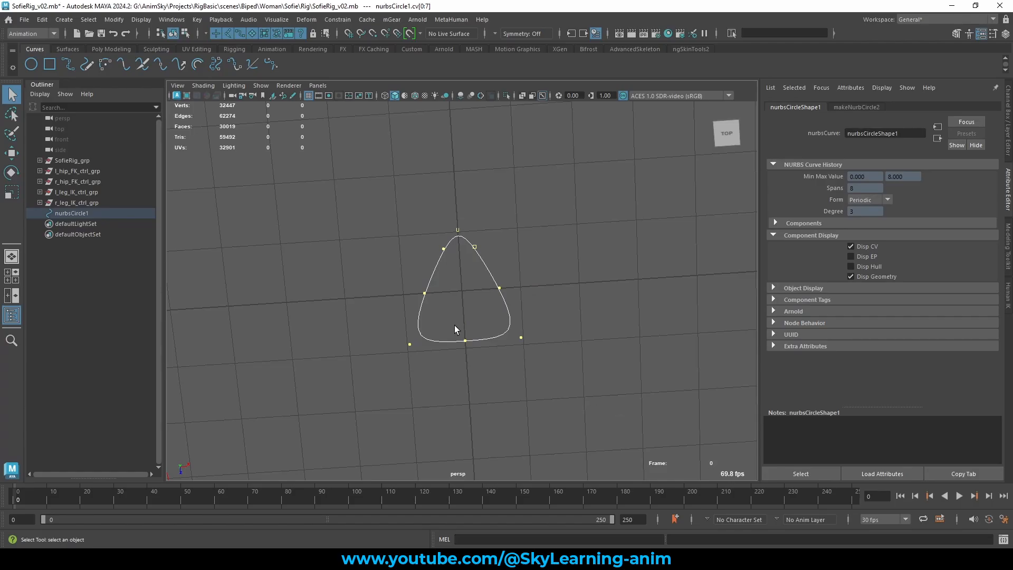
{"action": "key", "text": "w"}
{"action": "scroll", "coordinate": [464, 330], "scroll_direction": "up", "scroll_amount": 6}
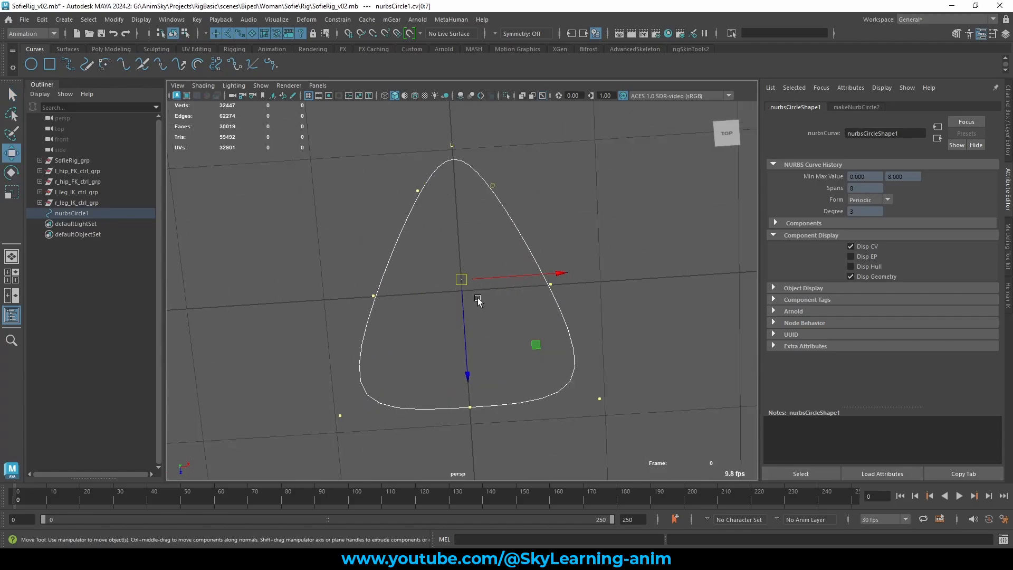
{"action": "left_click_drag", "start_coordinate": [463, 304], "coordinate": [449, 297]}
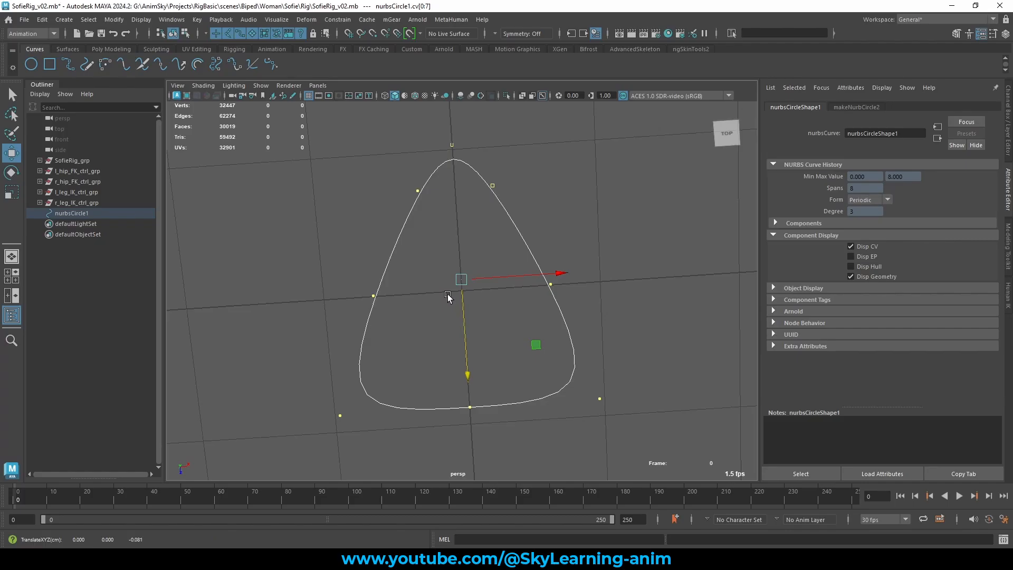
{"action": "scroll", "coordinate": [479, 290], "scroll_direction": "down", "scroll_amount": 1}
{"action": "scroll", "coordinate": [480, 227], "scroll_direction": "down", "scroll_amount": 2}
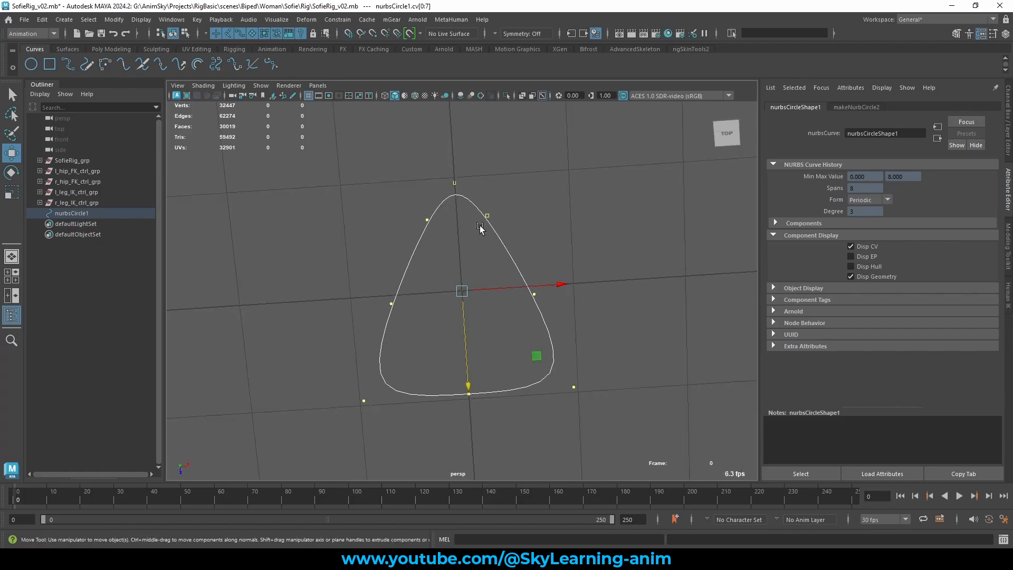
{"action": "left_click", "coordinate": [501, 199]}
{"action": "left_click", "coordinate": [466, 221]}
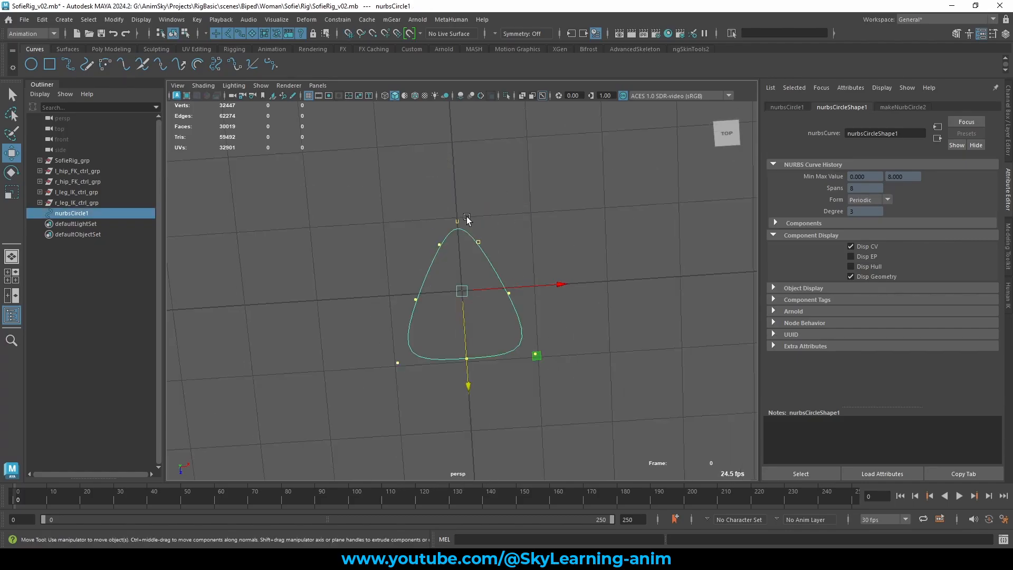
{"action": "right_click_drag", "start_coordinate": [435, 220], "coordinate": [452, 264]}
- Show the curve's transform channels in the Channel Box and maximize the perspective view around the feet
{"action": "key", "text": "space"}
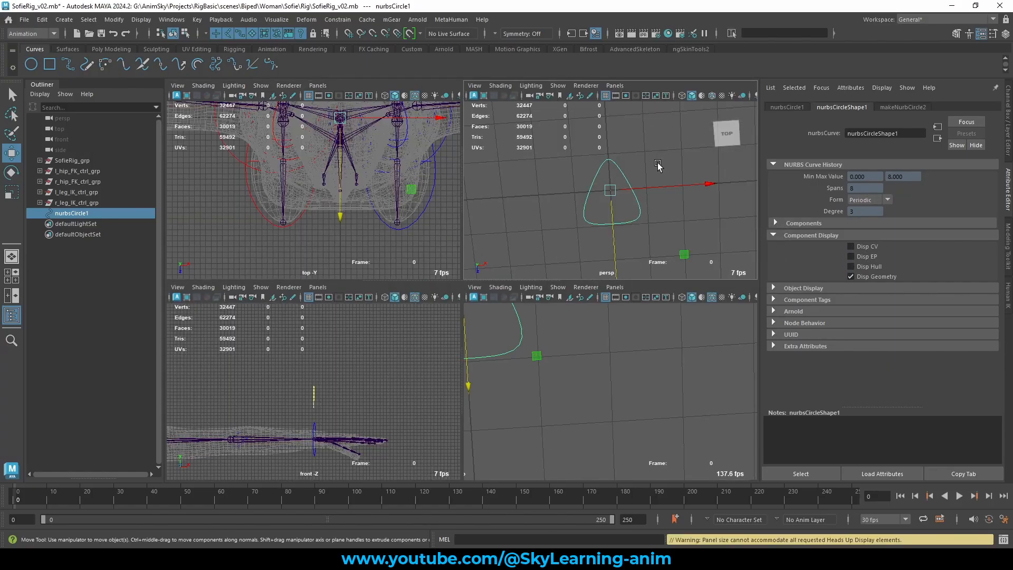
{"action": "left_click", "coordinate": [1008, 117]}
{"action": "scroll", "coordinate": [652, 189], "scroll_direction": "down", "scroll_amount": 4}
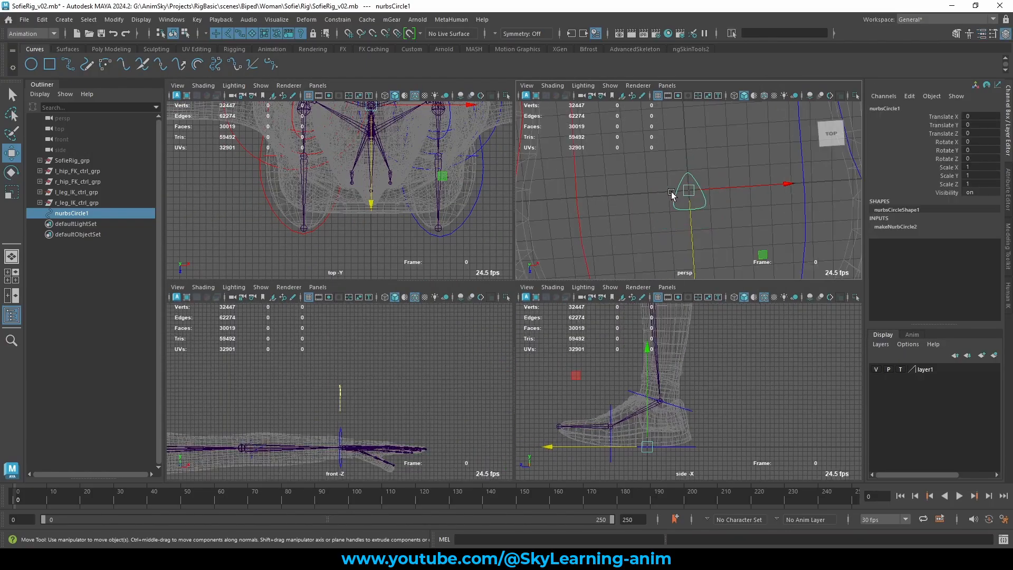
{"action": "key", "text": "space"}
{"action": "left_click_drag", "start_coordinate": [652, 189], "coordinate": [539, 177], "text": "alt"}
- Enlarge the triangular curve by scaling all its CVs about 3.2 times in X and Z, and return to object mode
{"action": "right_click_drag", "start_coordinate": [532, 166], "coordinate": [491, 167]}
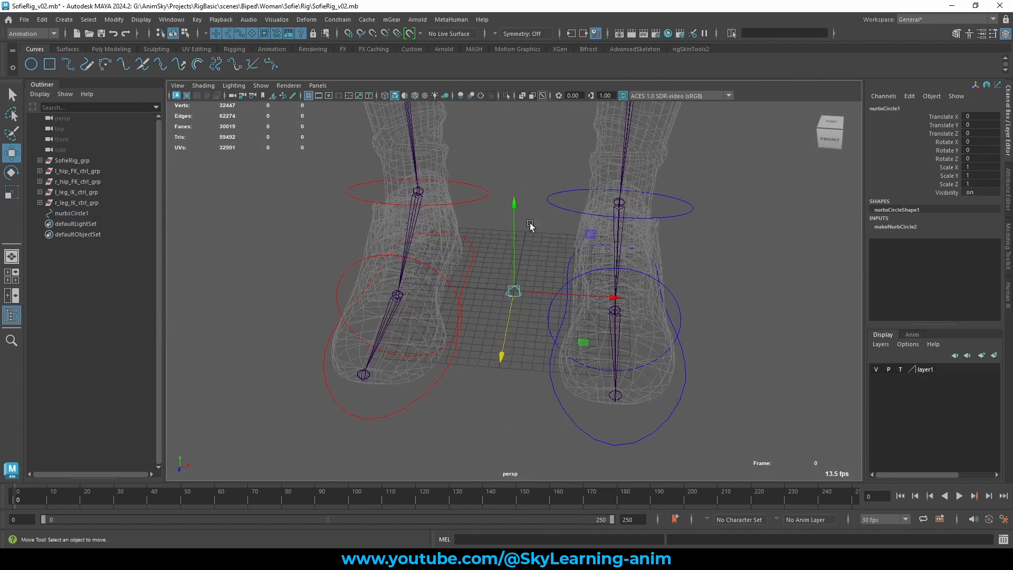
{"action": "left_click_drag", "start_coordinate": [489, 268], "coordinate": [593, 368]}
{"action": "key", "text": "r"}
{"action": "middle_click_drag", "start_coordinate": [593, 368], "coordinate": [702, 373]}
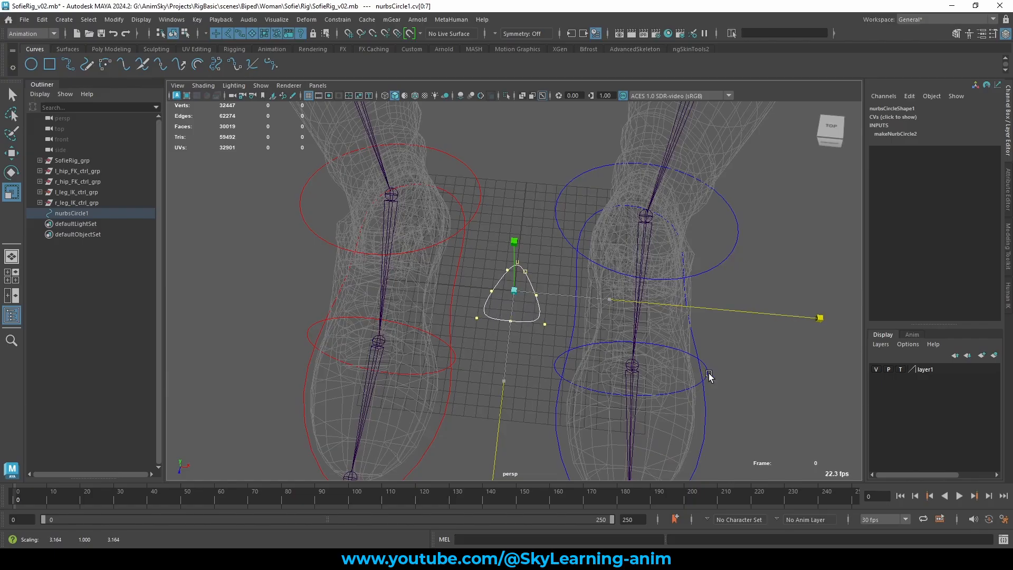
{"action": "left_click_drag", "start_coordinate": [702, 374], "coordinate": [627, 243], "text": "alt"}
{"action": "scroll", "coordinate": [628, 327], "scroll_direction": "down", "scroll_amount": 5}
{"action": "key", "text": "w"}
{"action": "right_click_drag", "start_coordinate": [611, 161], "coordinate": [674, 132]}
{"action": "left_click", "coordinate": [674, 132]}
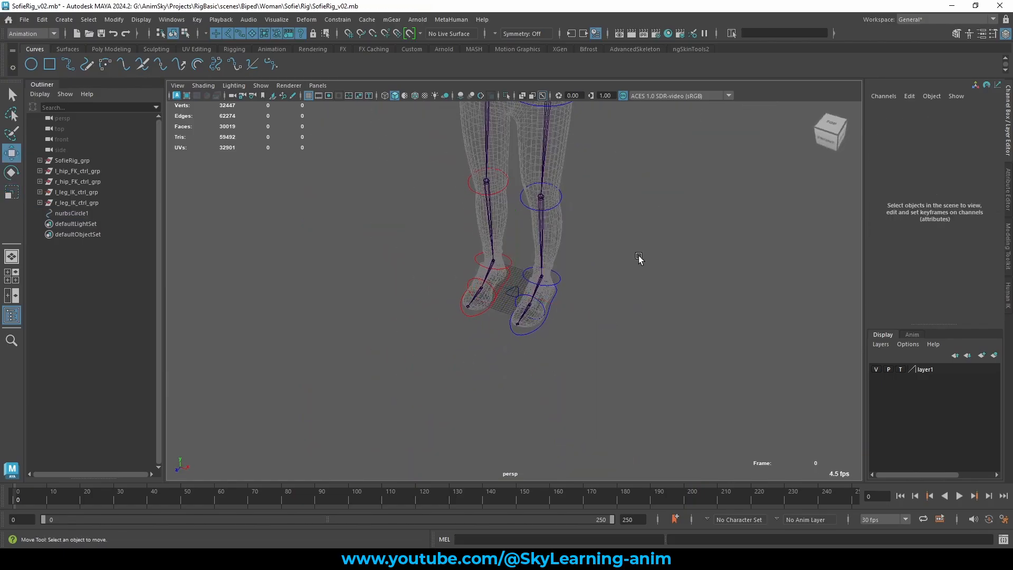
{"action": "scroll", "coordinate": [640, 258], "scroll_direction": "up", "scroll_amount": 3}
{"action": "left_click", "coordinate": [521, 284]}
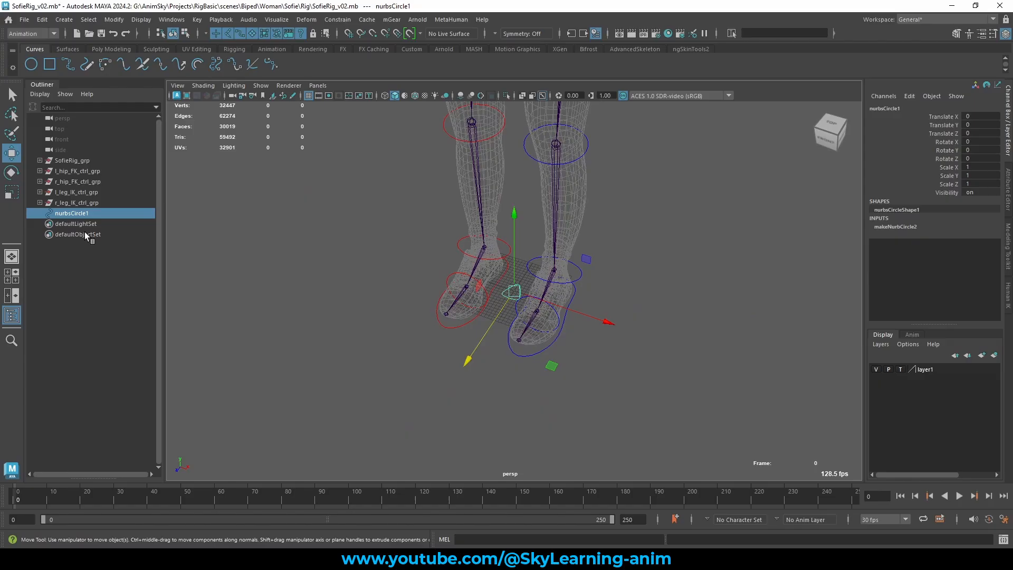
{"action": "double_click", "coordinate": [64, 213]}
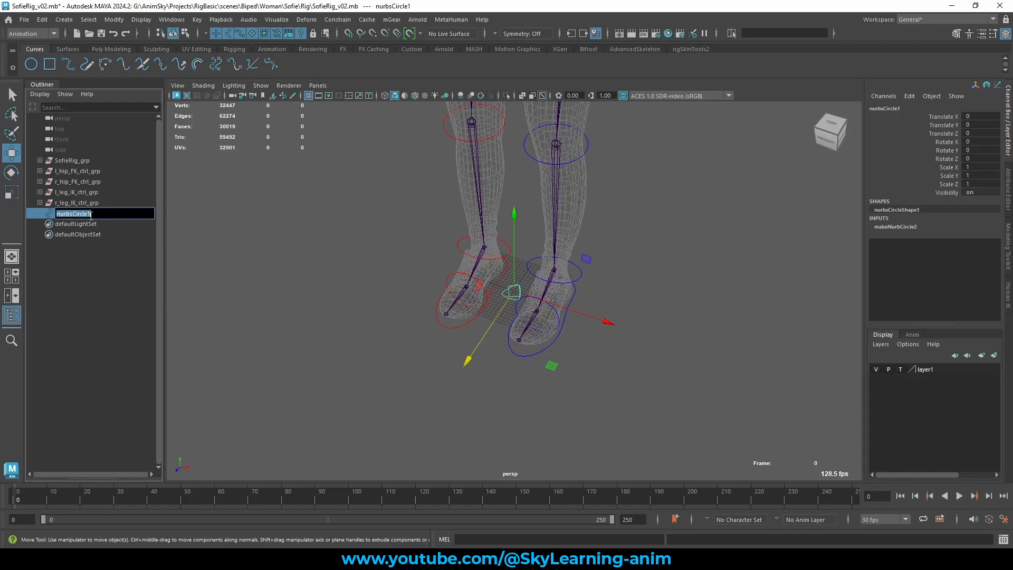
{"action": "left_click", "coordinate": [644, 219]}
- Copy the name of the left arm's star-shaped pole vector control, l_PV_arm_ctrl
{"action": "scroll", "coordinate": [644, 219], "scroll_direction": "down", "scroll_amount": 6}
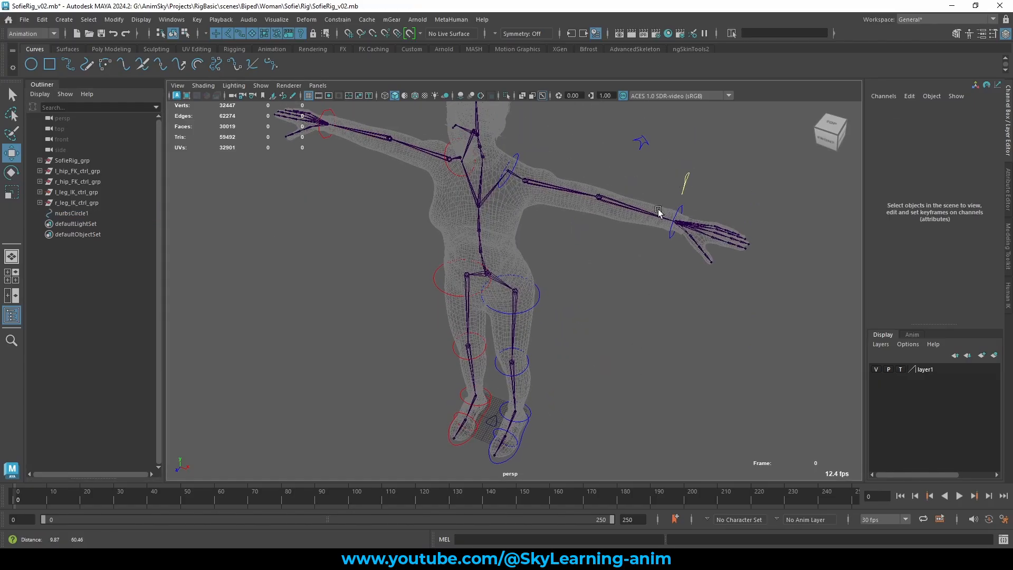
{"action": "left_click", "coordinate": [635, 142]}
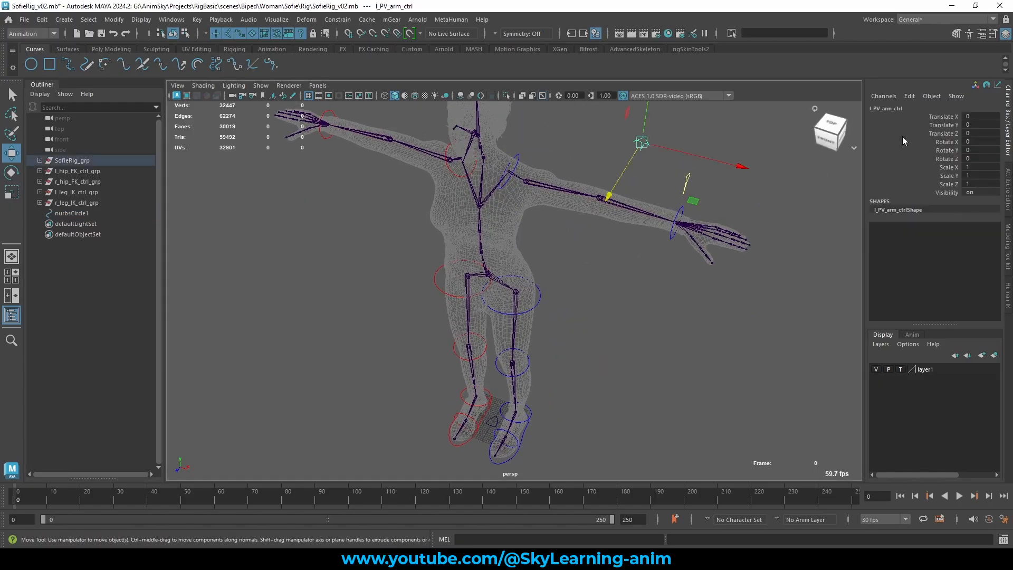
{"action": "left_click", "coordinate": [886, 109]}
{"action": "left_click", "coordinate": [696, 318]}
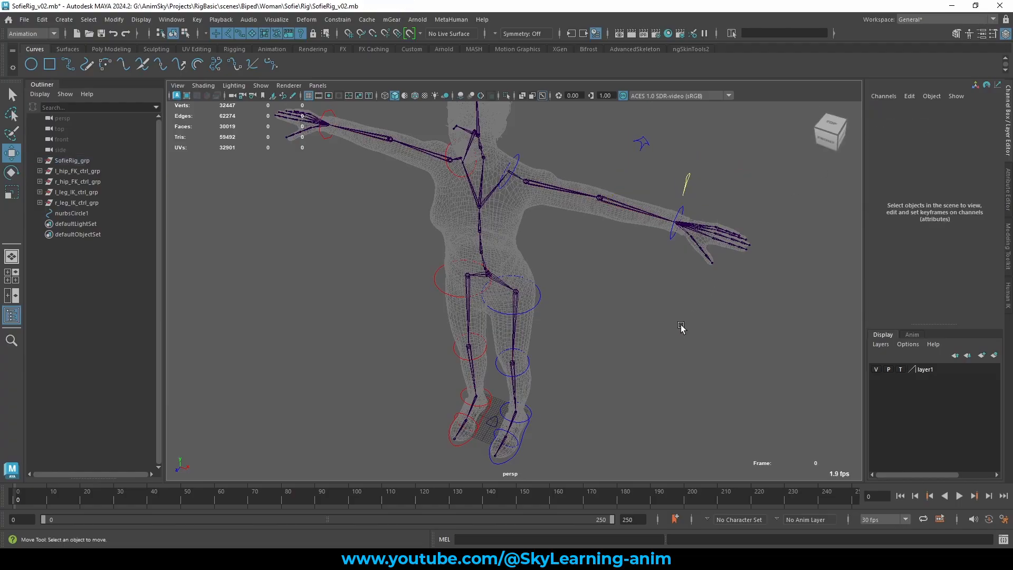
- Select the IK arm control at the left wrist to check its name and channels
{"action": "middle_click_drag", "start_coordinate": [546, 316], "coordinate": [543, 222], "text": "alt"}
{"action": "right_click_drag", "start_coordinate": [544, 264], "coordinate": [654, 274], "text": "alt"}
{"action": "middle_click_drag", "start_coordinate": [653, 274], "coordinate": [633, 356], "text": "alt"}
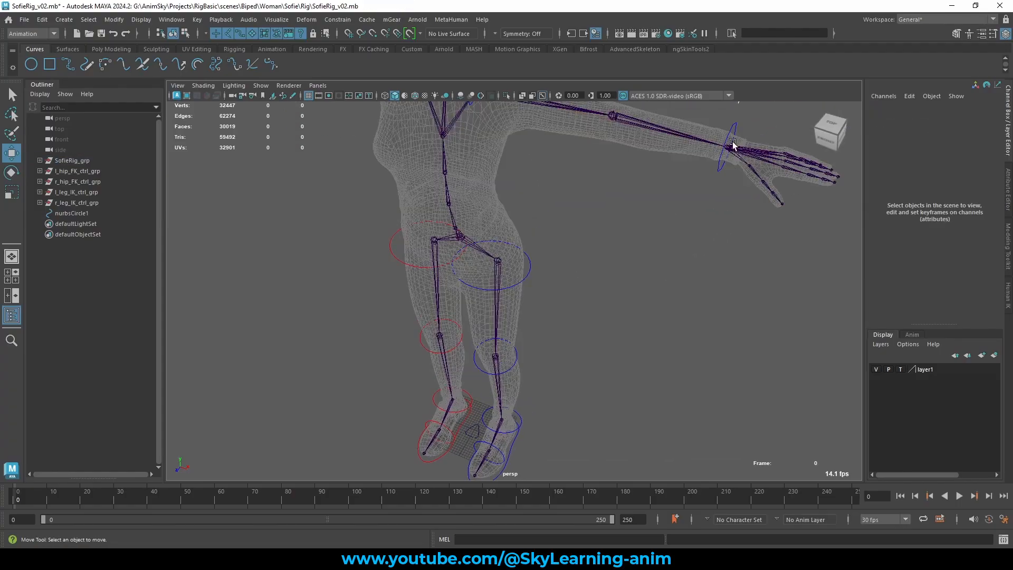
{"action": "left_click", "coordinate": [720, 169]}
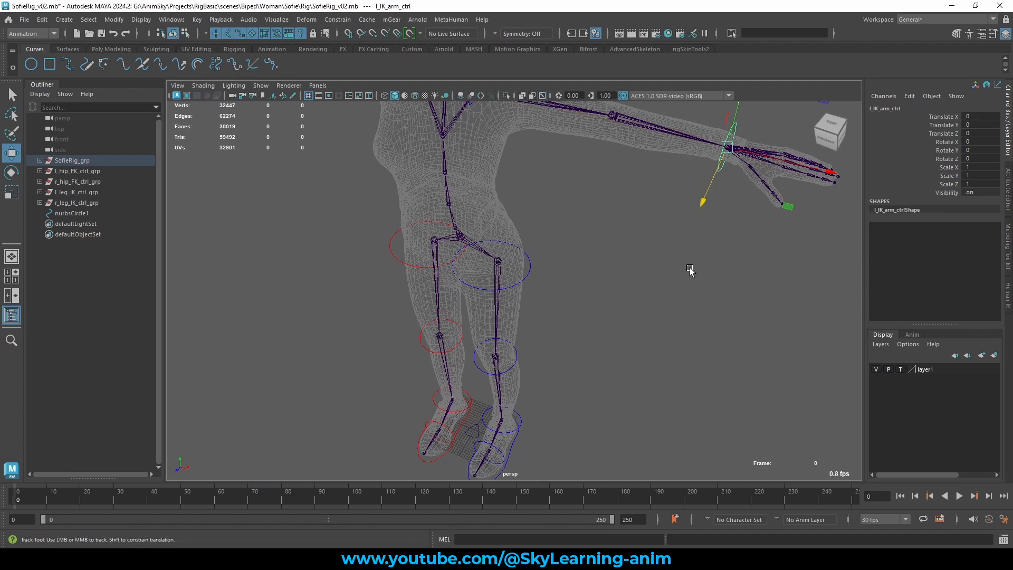
- Rename the triangular curve between the feet l_PV_leg_ctrl, reusing the copied arm control name
{"action": "middle_click_drag", "start_coordinate": [656, 293], "coordinate": [648, 250], "text": "alt"}
{"action": "middle_click_drag", "start_coordinate": [582, 316], "coordinate": [585, 264], "text": "alt"}
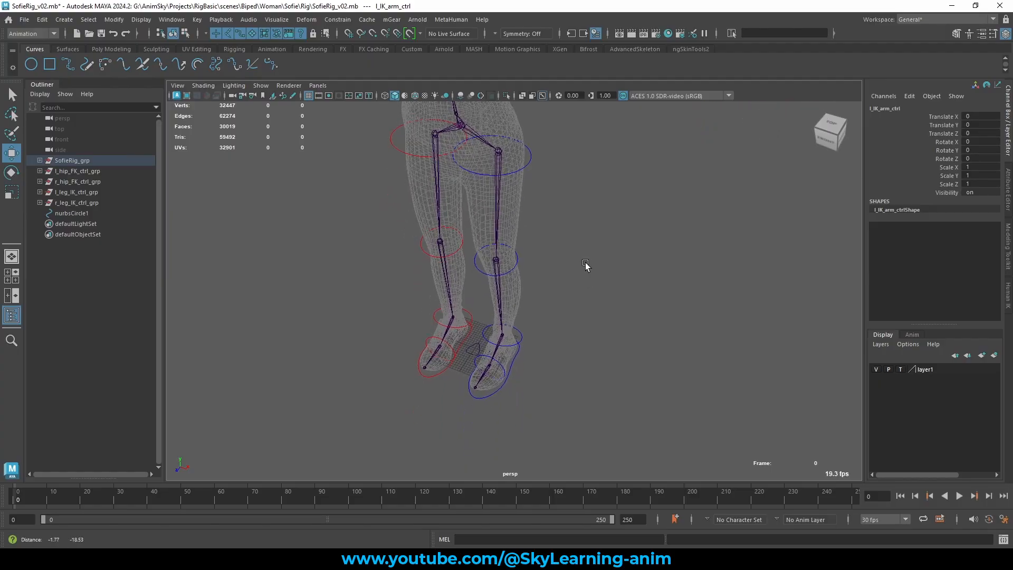
{"action": "right_click_drag", "start_coordinate": [584, 269], "coordinate": [664, 370], "text": "alt"}
{"action": "middle_click_drag", "start_coordinate": [489, 343], "coordinate": [532, 275], "text": "alt"}
{"action": "right_click_drag", "start_coordinate": [477, 306], "coordinate": [506, 323], "text": "alt"}
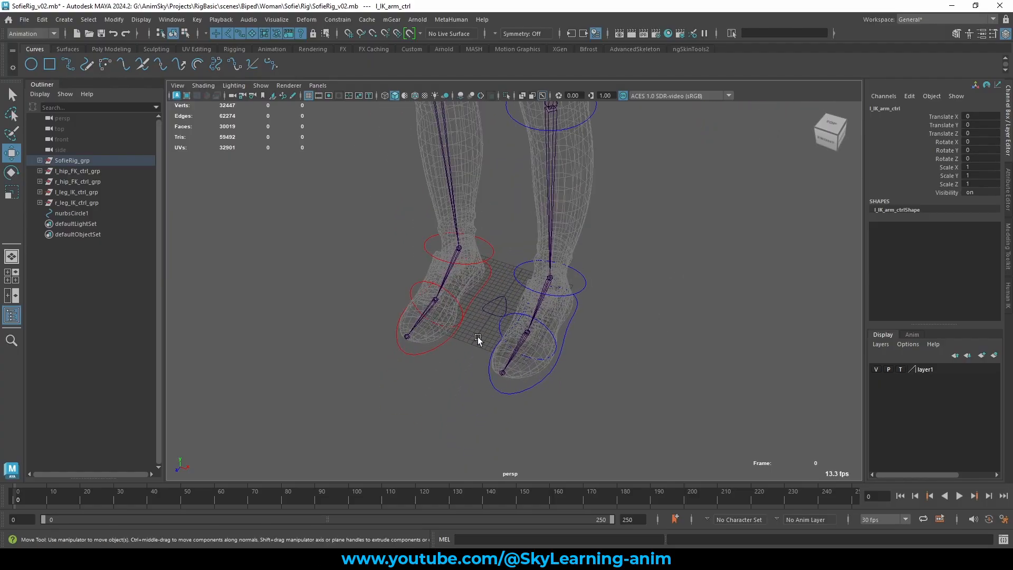
{"action": "left_click", "coordinate": [74, 213]}
{"action": "double_click", "coordinate": [88, 215]}
{"action": "type", "text": "l_PV_arm_ctrl"}
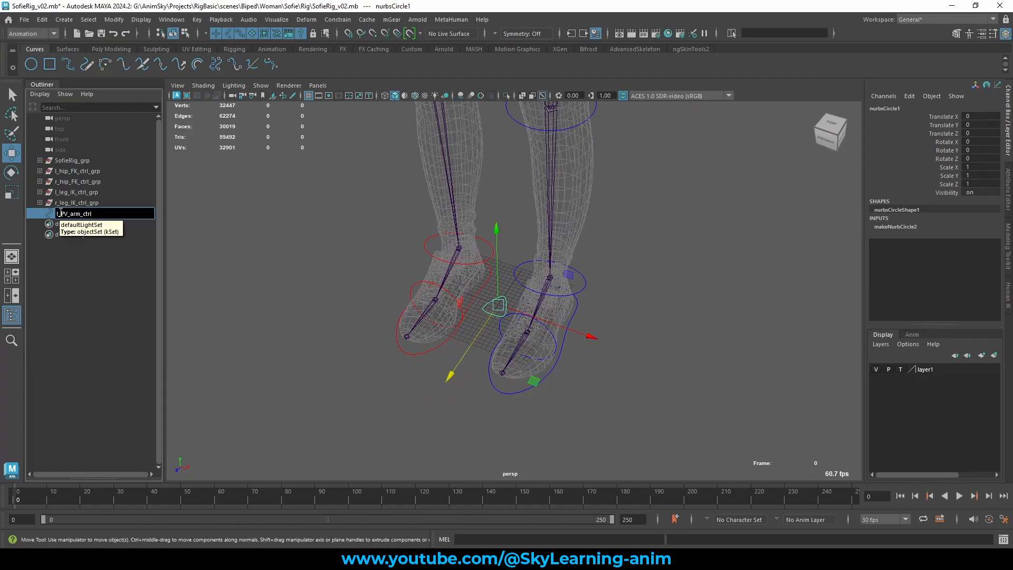
{"action": "left_click_drag", "start_coordinate": [80, 214], "coordinate": [70, 213]}
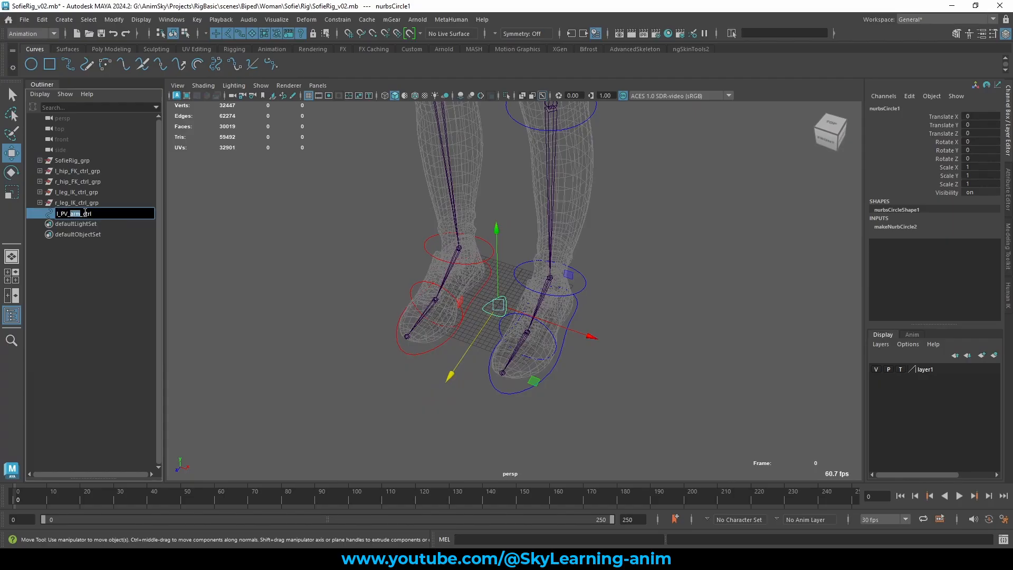
{"action": "type", "text": "leg"}
{"action": "key", "text": "Return"}
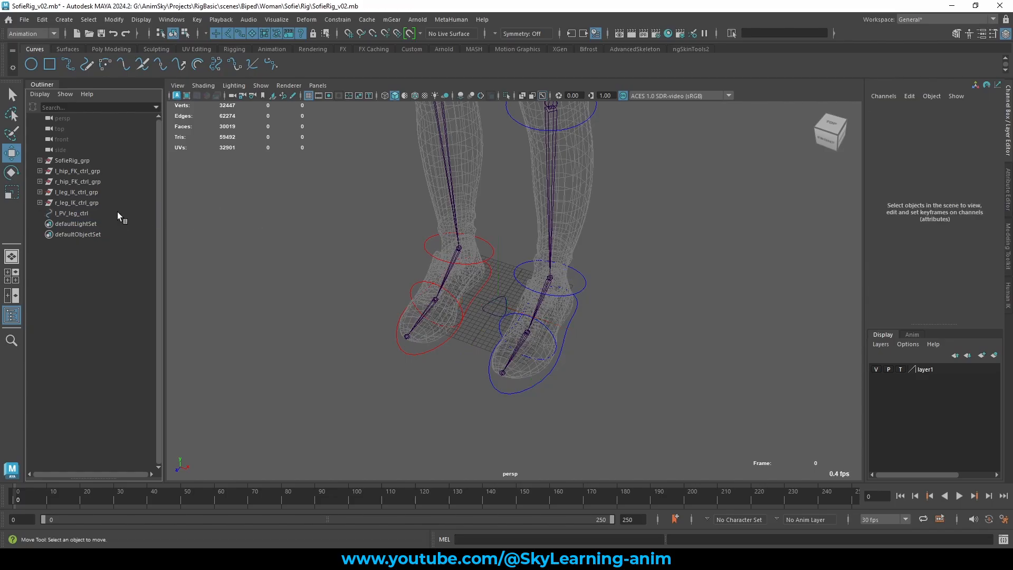
- Copy the name of l_PV_leg_ctrl and put the curve in its own group
{"action": "double_click", "coordinate": [117, 213]}
{"action": "key", "text": "ctrl+c"}
{"action": "left_click", "coordinate": [189, 226]}
{"action": "left_click", "coordinate": [100, 214]}
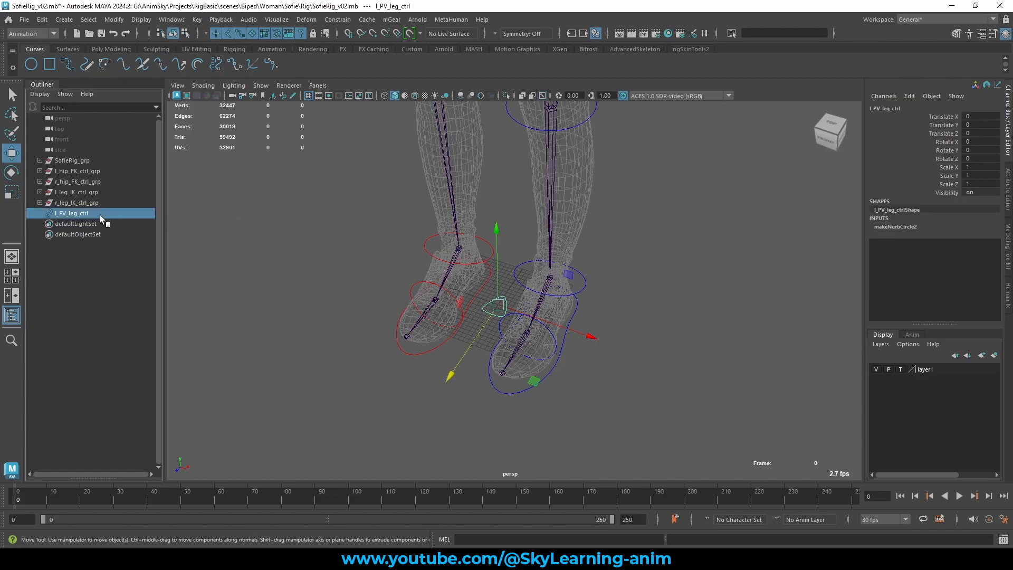
{"action": "key", "text": "ctrl+g"}
{"action": "left_click", "coordinate": [39, 213]}
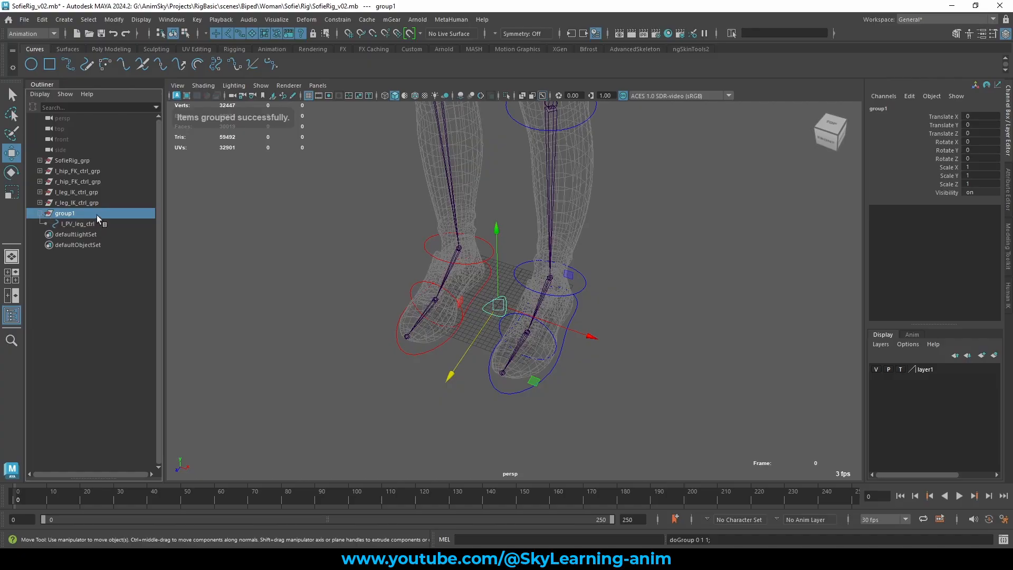
- Name the new group l_PV_leg_ctrl_grp
{"action": "double_click", "coordinate": [96, 214]}
{"action": "key", "text": "ctrl+v"}
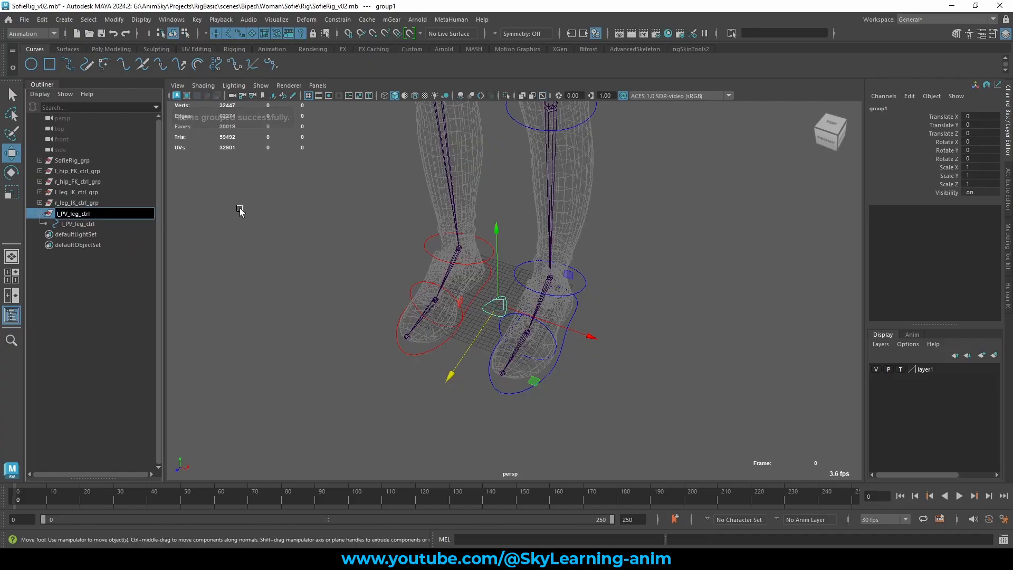
{"action": "type", "text": "_grp"}
{"action": "key", "text": "Return"}
- Switch the left arm to FK using the IKFK Switch attribute of l_arm_IKFKSwitch_ctrl
{"action": "left_click_drag", "start_coordinate": [668, 252], "coordinate": [662, 205], "text": "alt"}
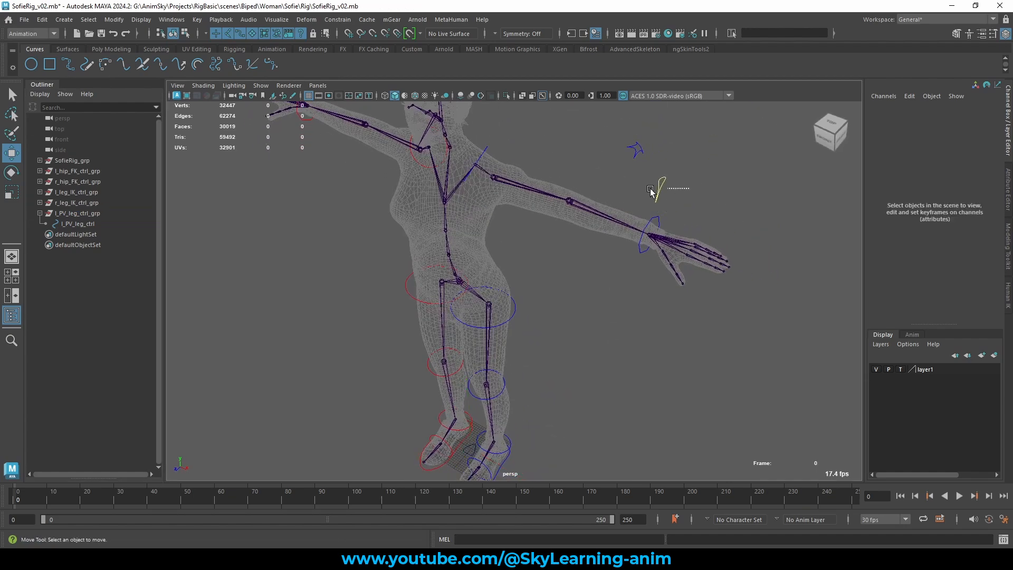
{"action": "left_click", "coordinate": [660, 199]}
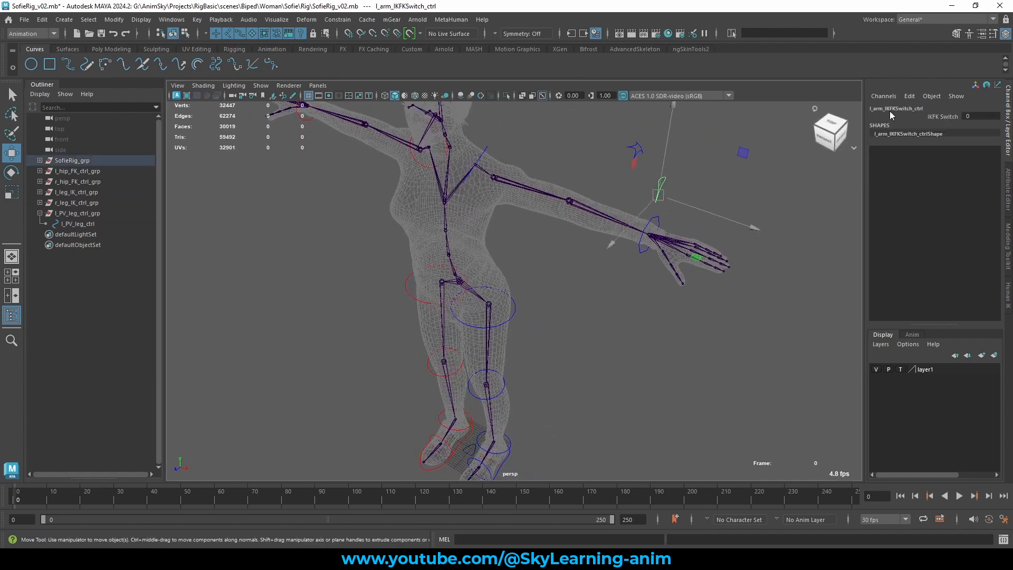
{"action": "left_click", "coordinate": [942, 116]}
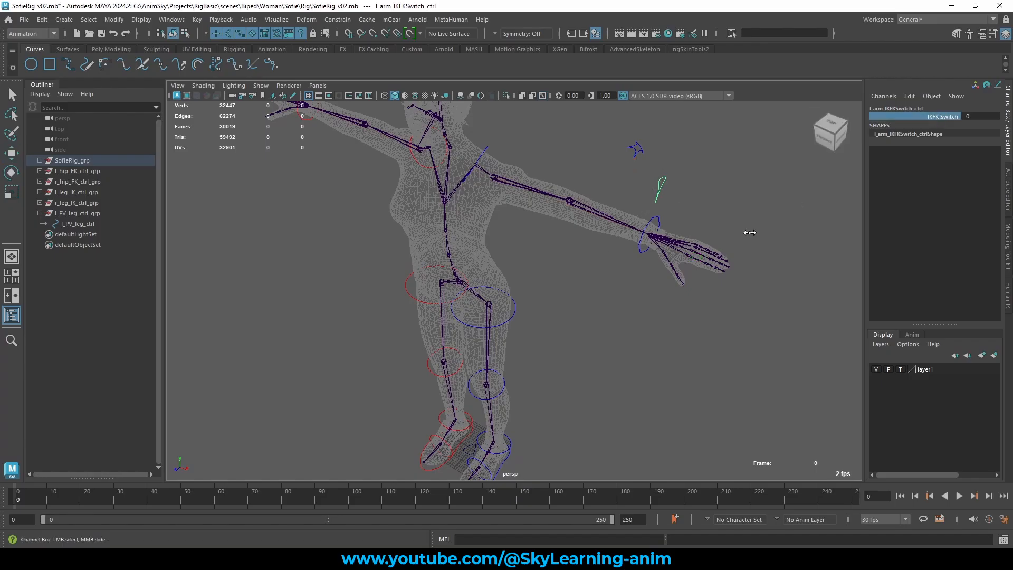
{"action": "middle_click_drag", "start_coordinate": [746, 226], "coordinate": [775, 235]}
- Select the left arm, elbow and hip FK controls in turn to compare their naming order
{"action": "left_click", "coordinate": [496, 160]}
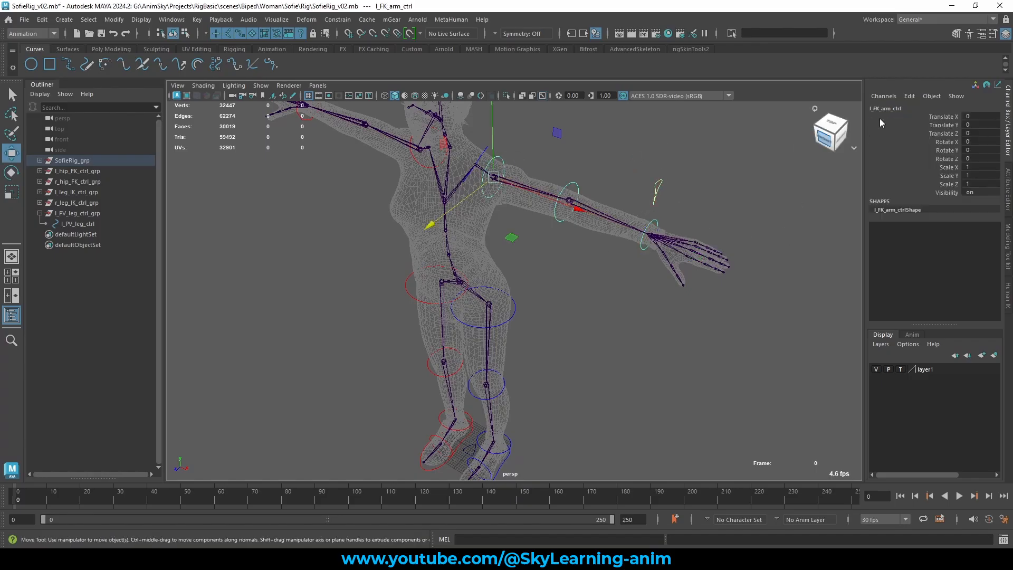
{"action": "left_click", "coordinate": [573, 185]}
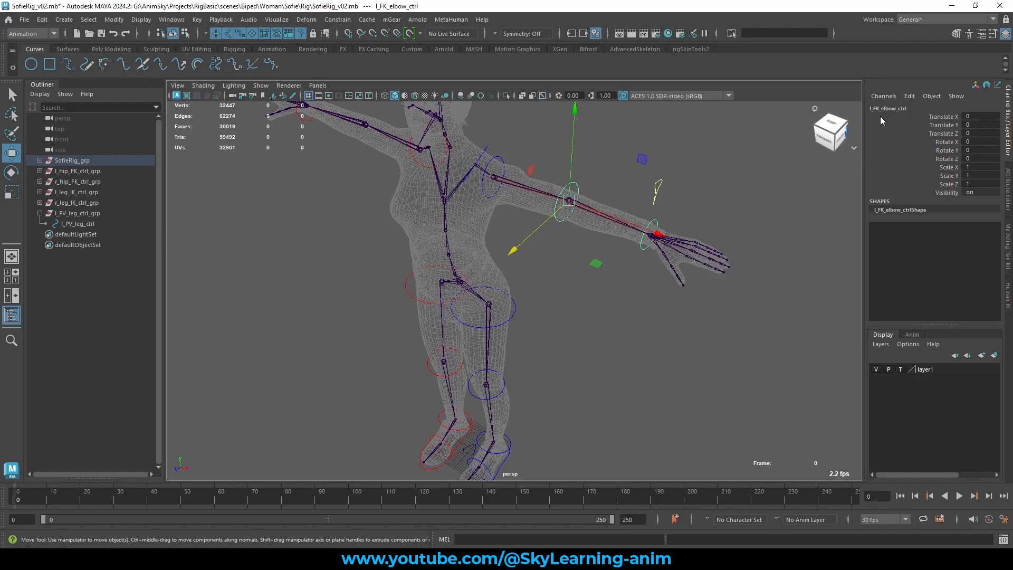
{"action": "middle_click_drag", "start_coordinate": [516, 317], "coordinate": [516, 297], "text": "alt"}
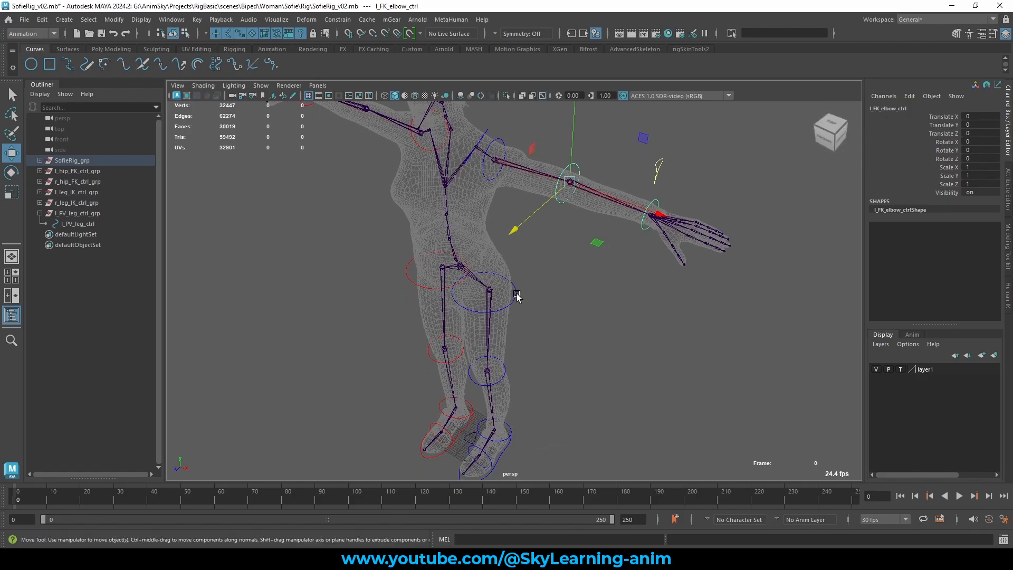
{"action": "left_click", "coordinate": [516, 297]}
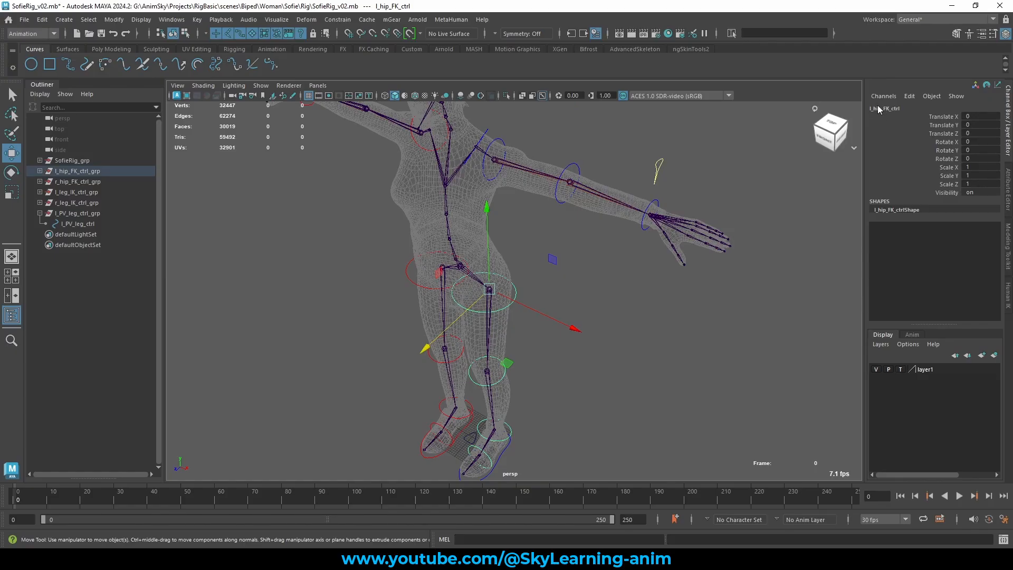
- Expand the full hierarchies of l_hip_FK_ctrl_grp and r_hip_FK_ctrl_grp and select both groups
{"action": "left_click", "coordinate": [79, 170]}
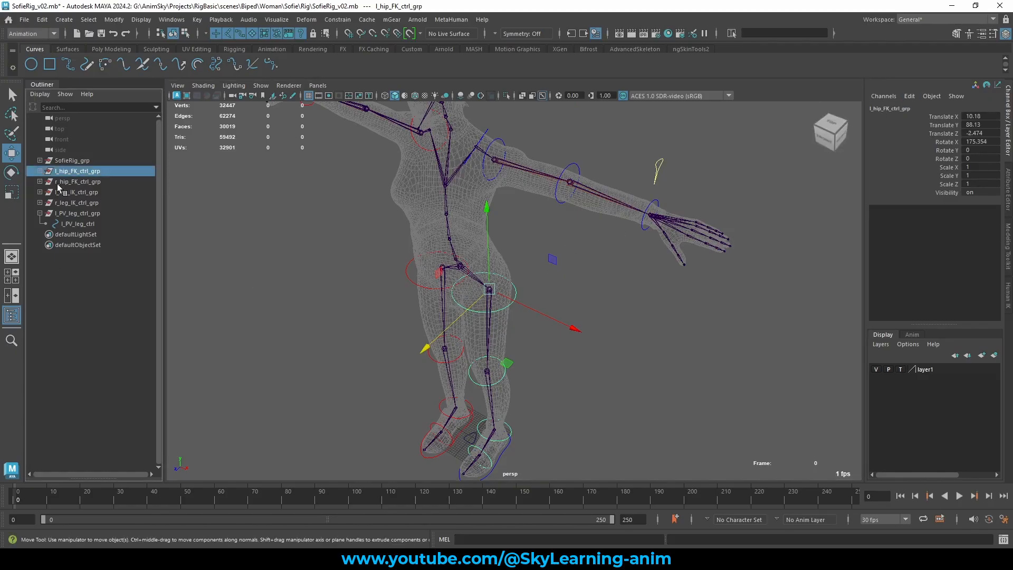
{"action": "left_click", "coordinate": [39, 213]}
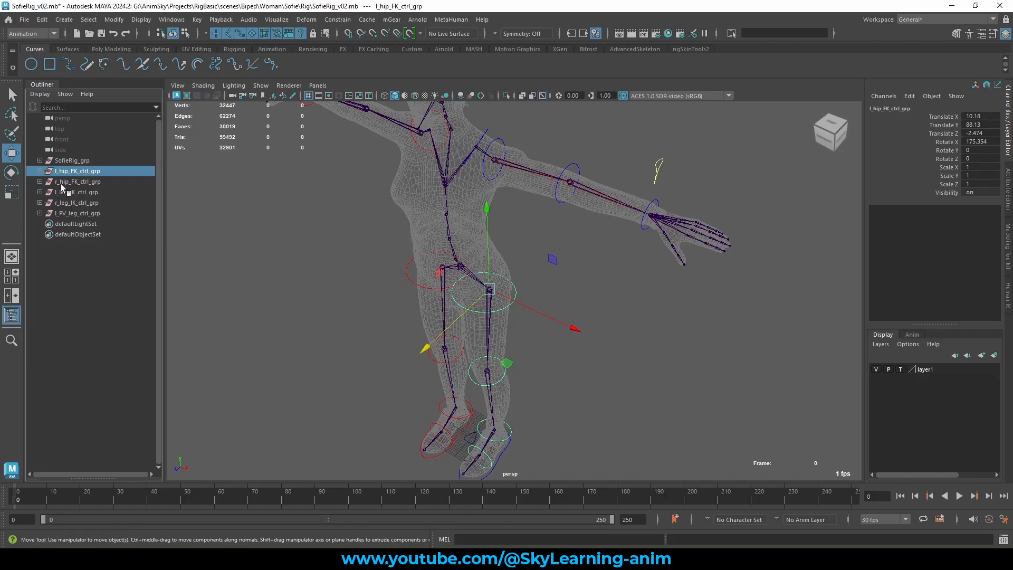
{"action": "left_click", "coordinate": [40, 171], "text": "shift"}
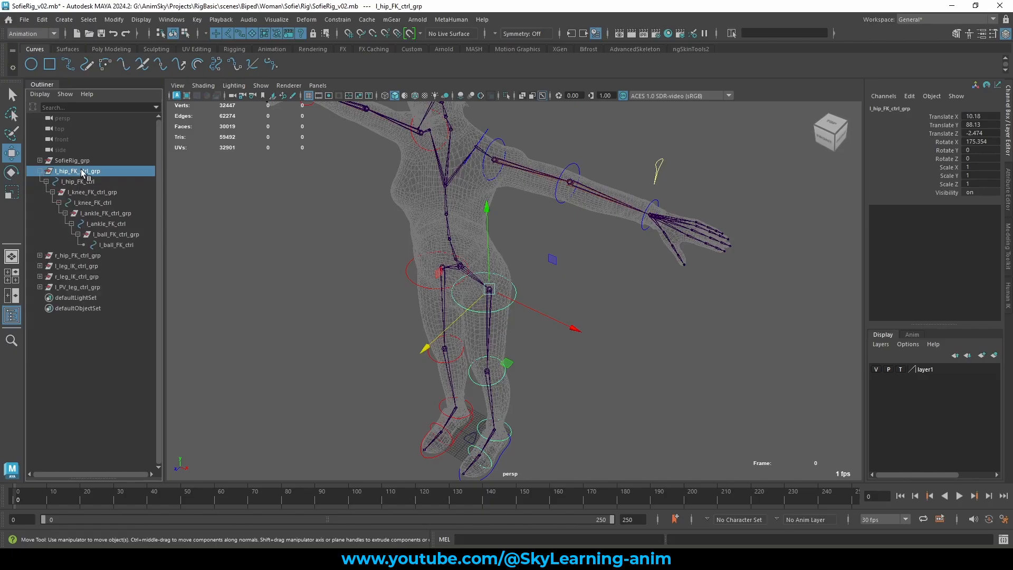
{"action": "left_click", "coordinate": [40, 255], "text": "shift"}
{"action": "left_click", "coordinate": [86, 256], "text": "ctrl"}
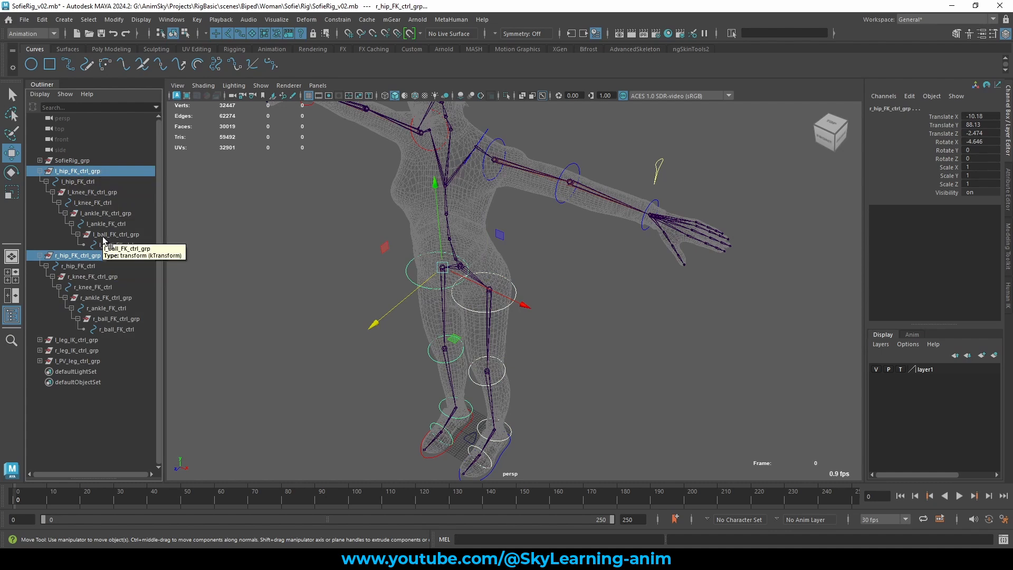
- Copy the text hip_FK from the name of l_hip_FK_ctrl_grp
{"action": "left_click", "coordinate": [113, 19]}
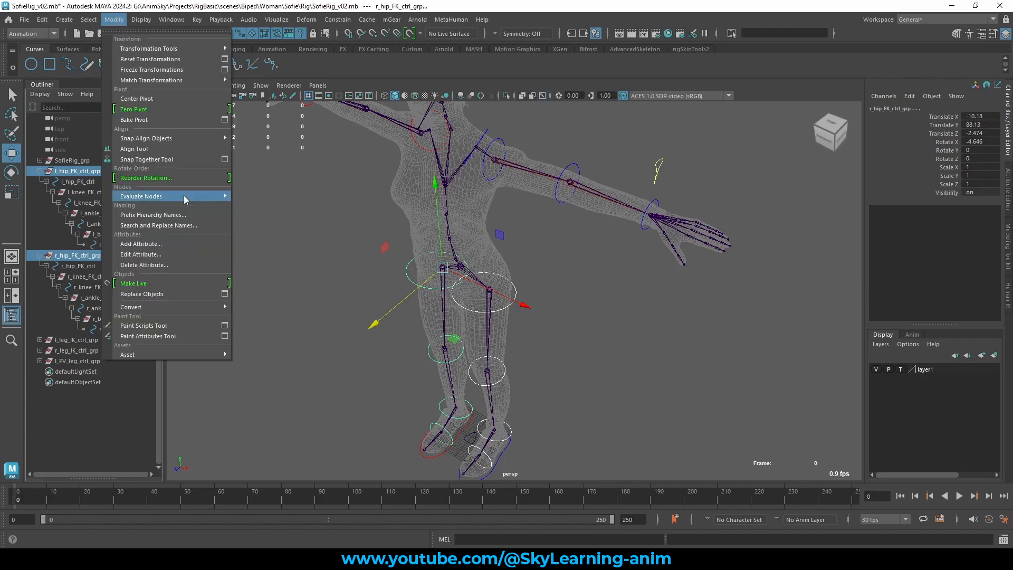
{"action": "double_click", "coordinate": [79, 172]}
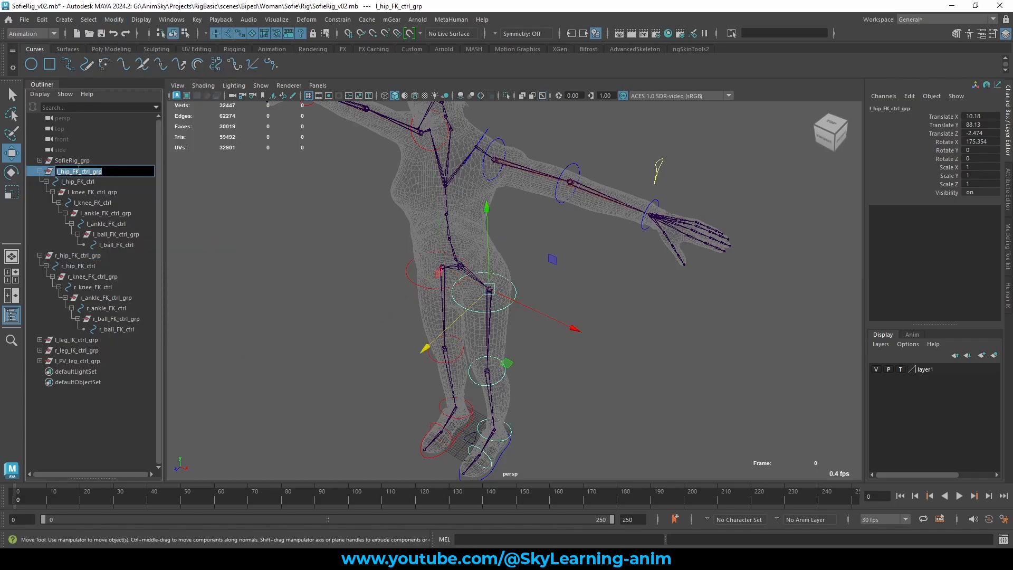
{"action": "left_click_drag", "start_coordinate": [79, 171], "coordinate": [57, 171]}
{"action": "key", "text": "Return"}
- Try replacing hip_FK with FK_hip in the names throughout the left and right hip FK group hierarchies
{"action": "left_click", "coordinate": [79, 255], "text": "ctrl"}
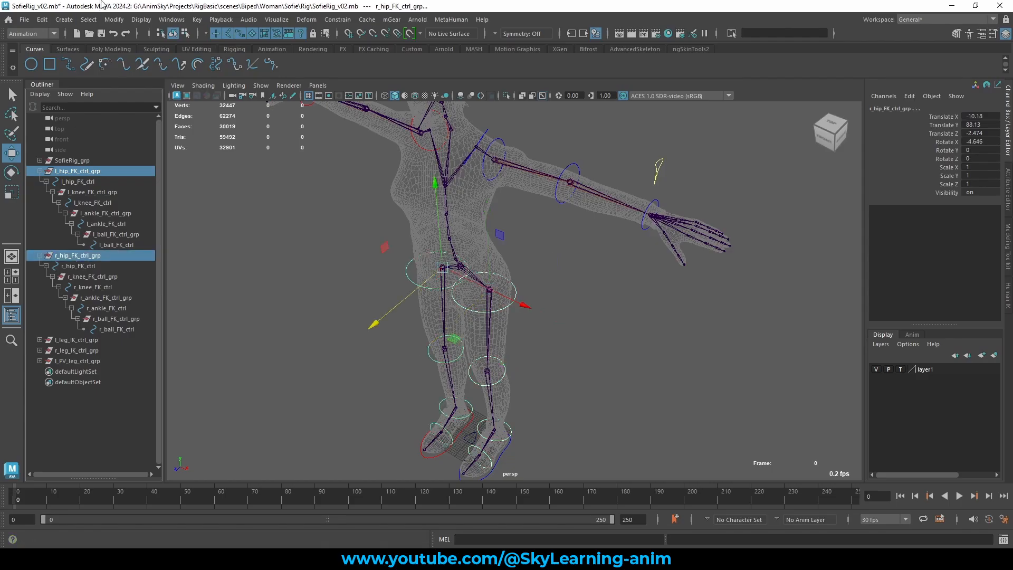
{"action": "left_click", "coordinate": [114, 19]}
{"action": "left_click", "coordinate": [137, 268]}
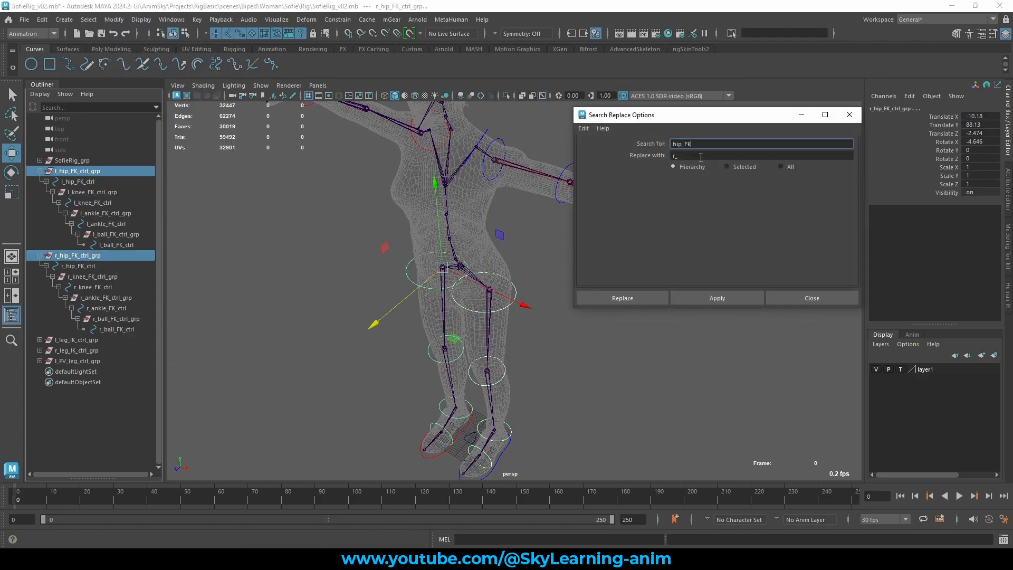
{"action": "type", "text": "hip_FK"}
{"action": "key", "text": "Tab"}
{"action": "type", "text": "hip_FK"}
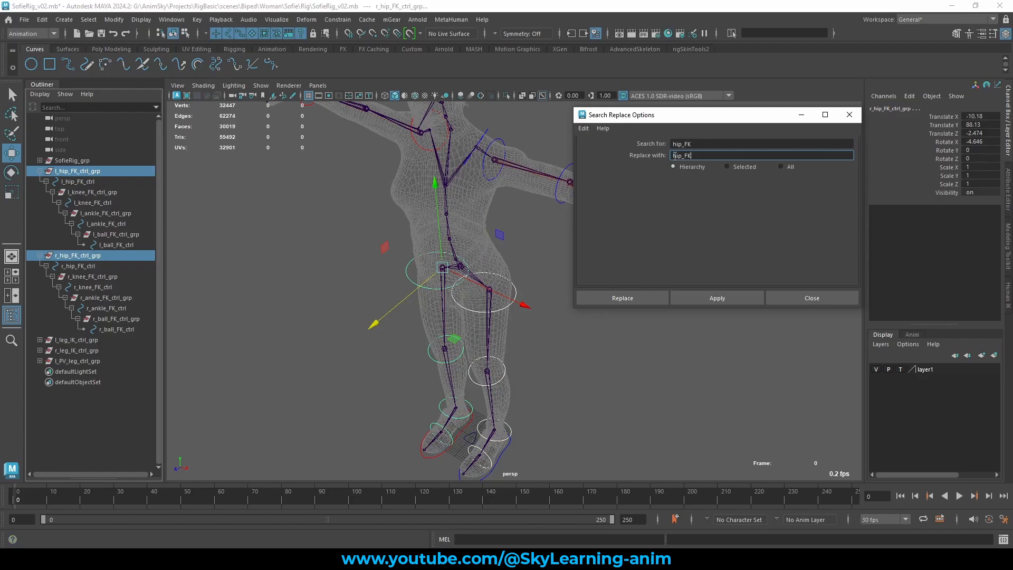
{"action": "key", "text": "Home"}
{"action": "type", "text": "FK_"}
{"action": "left_click", "coordinate": [702, 296]}
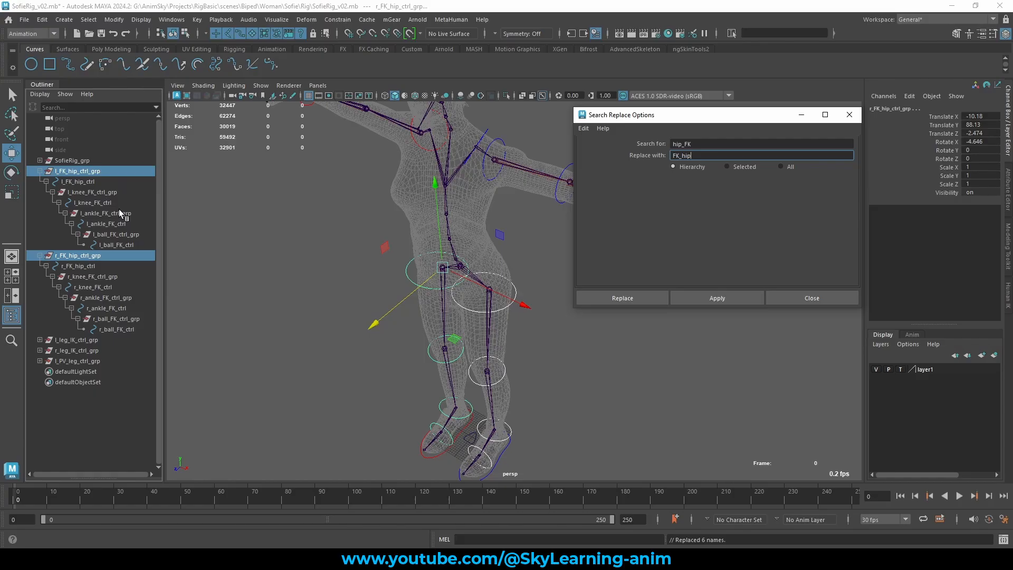
- Undo the replacement of hip_FK with FK_hip in both leg hierarchies
{"action": "key", "text": "ctrl+z"}
{"action": "key", "text": "ctrl+z"}
{"action": "key", "text": "ctrl+z"}
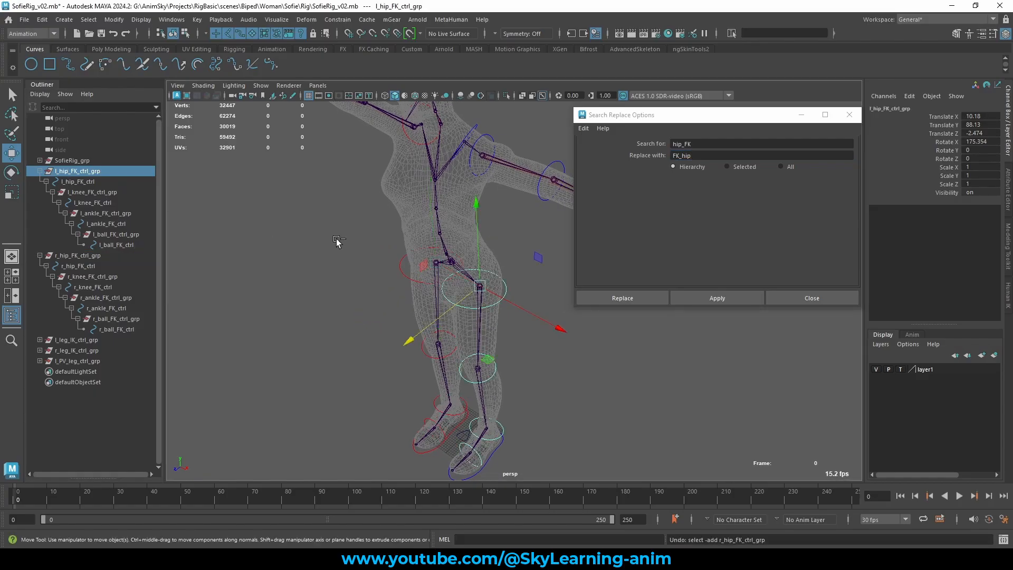
{"action": "key", "text": "ctrl+z"}
{"action": "key", "text": "ctrl+y"}
{"action": "key", "text": "ctrl+y"}
{"action": "key", "text": "ctrl+z"}
- Select both hip FK groups and try replacing FK_ctl with ctl in the names throughout their hierarchies
{"action": "left_click", "coordinate": [78, 255], "text": "ctrl"}
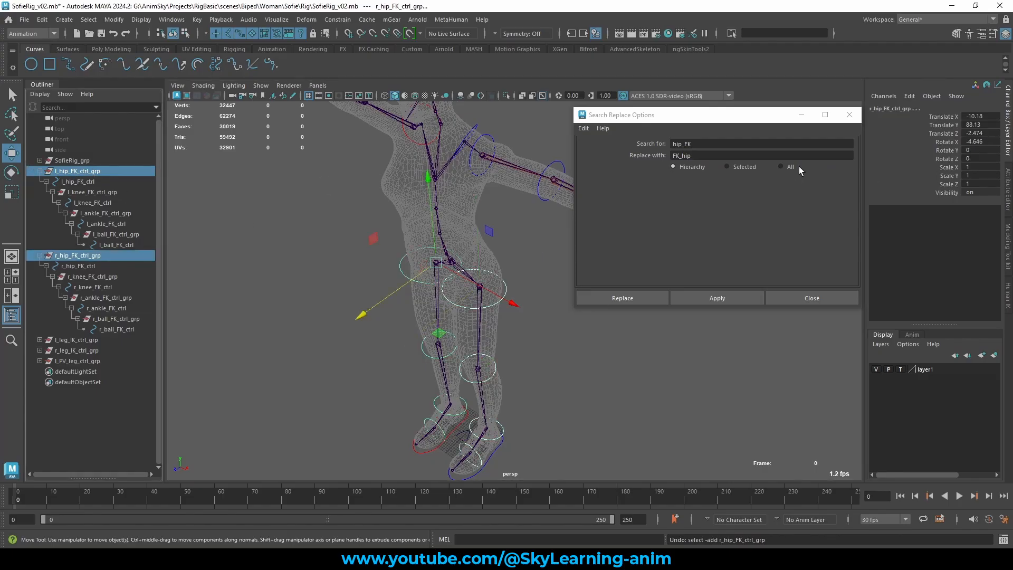
{"action": "left_click_drag", "start_coordinate": [701, 122], "coordinate": [699, 142]}
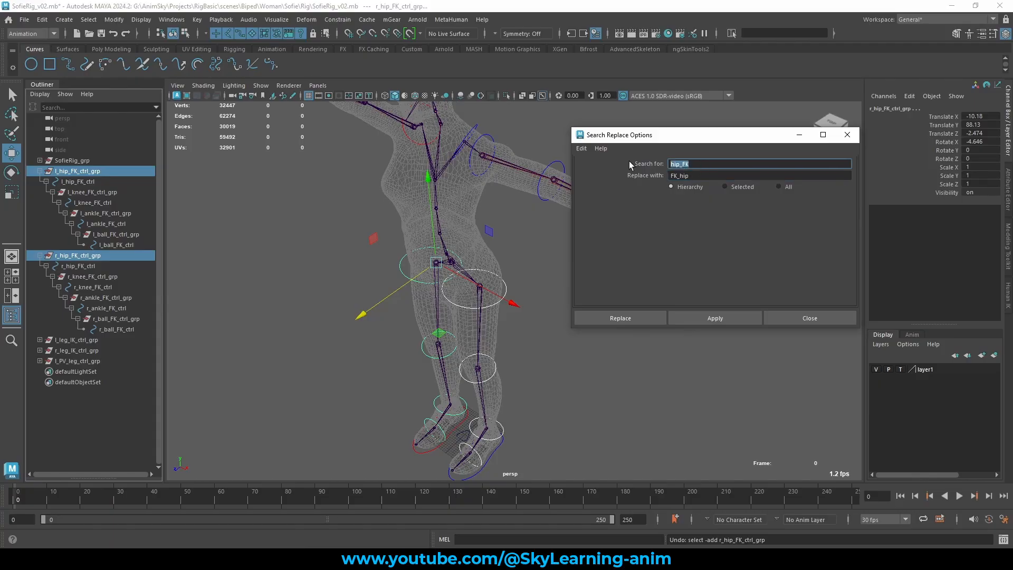
{"action": "type", "text": "FK_ctl"}
{"action": "key", "text": "Tab"}
{"action": "type", "text": "ctl"}
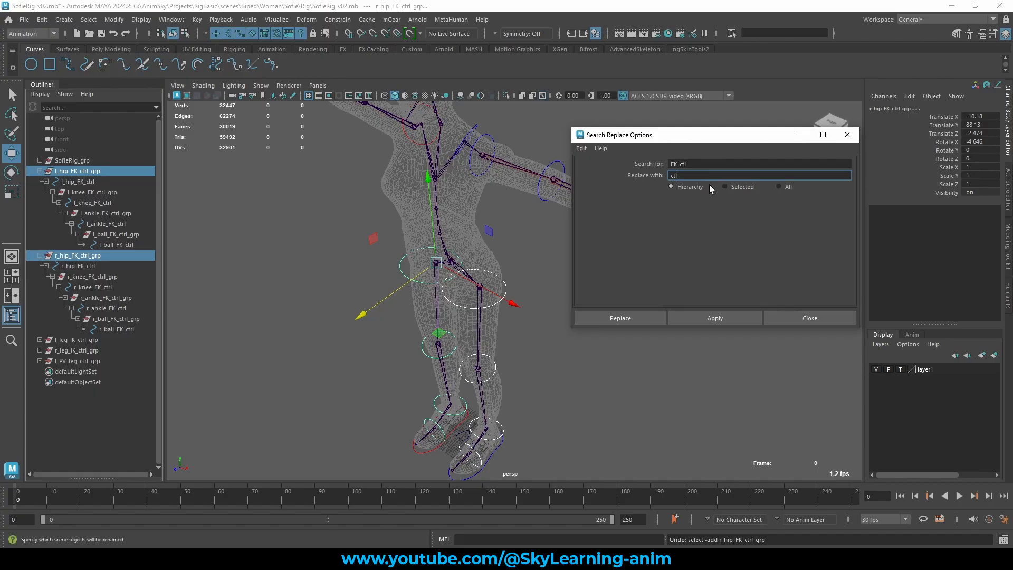
{"action": "type", "text": "_"}
{"action": "key", "text": "BackSpace"}
{"action": "left_click", "coordinate": [715, 318]}
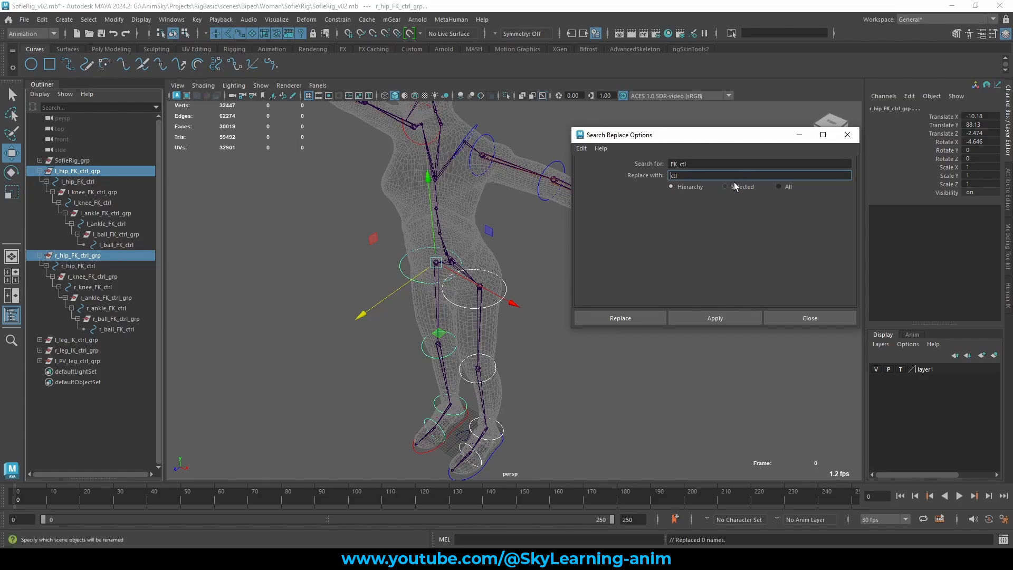
- Correct the search text to FK_ctrl and replace it with ctrl throughout both hip group hierarchies
{"action": "left_click", "coordinate": [681, 164]}
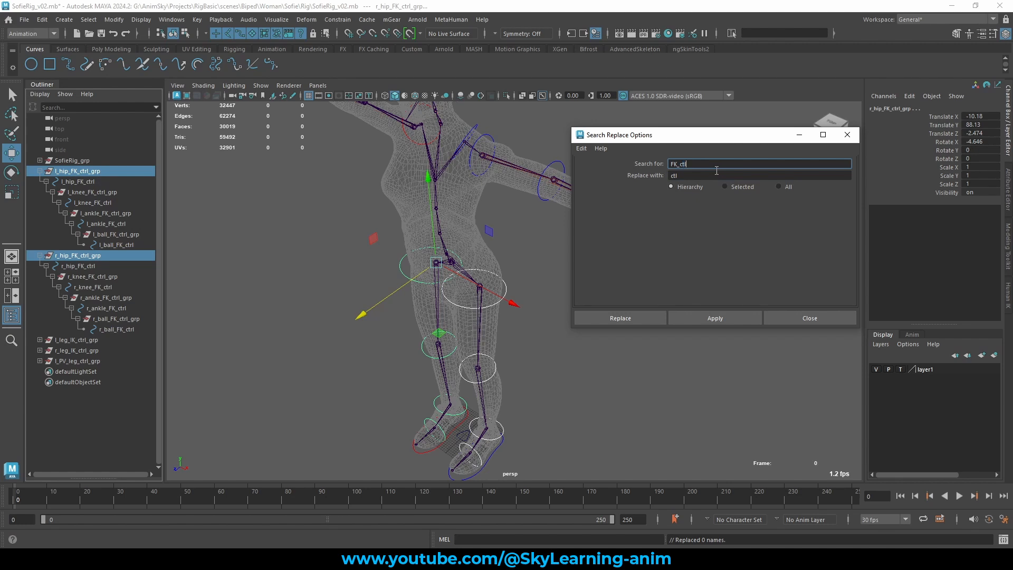
{"action": "type", "text": "r"}
{"action": "left_click", "coordinate": [694, 175]}
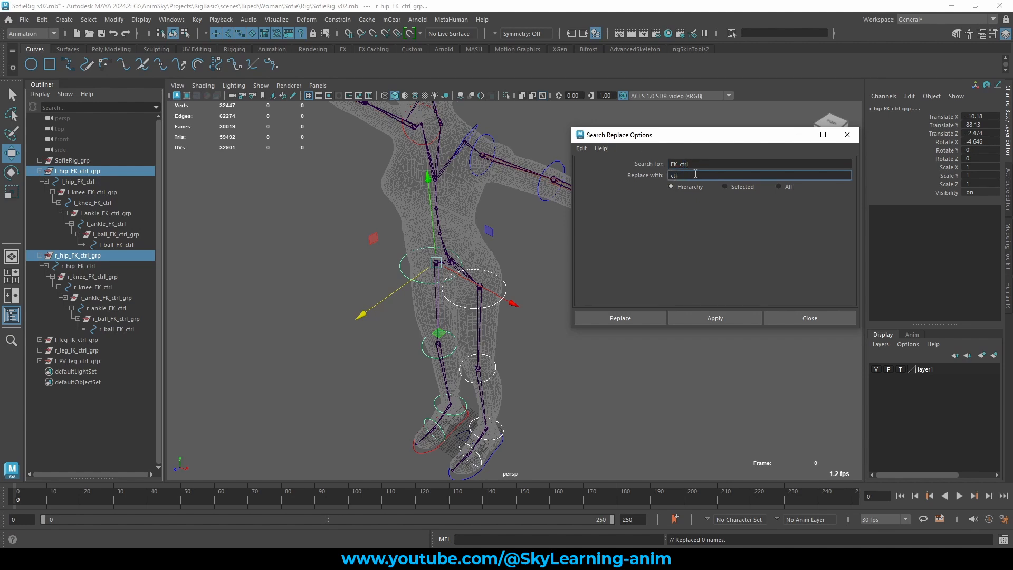
{"action": "type", "text": "ctrl"}
{"action": "left_click_drag", "start_coordinate": [708, 135], "coordinate": [711, 135]}
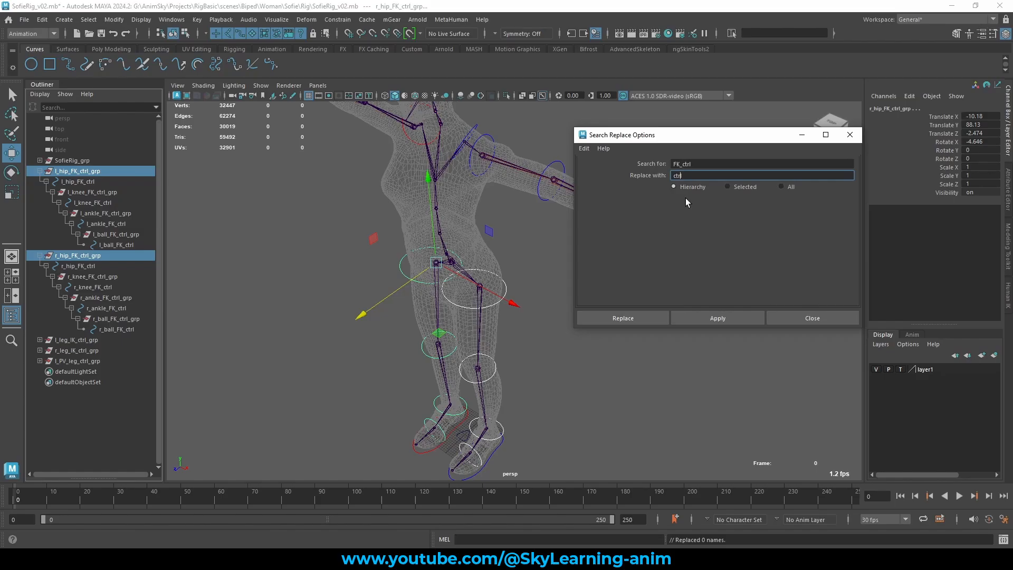
{"action": "left_click", "coordinate": [693, 318]}
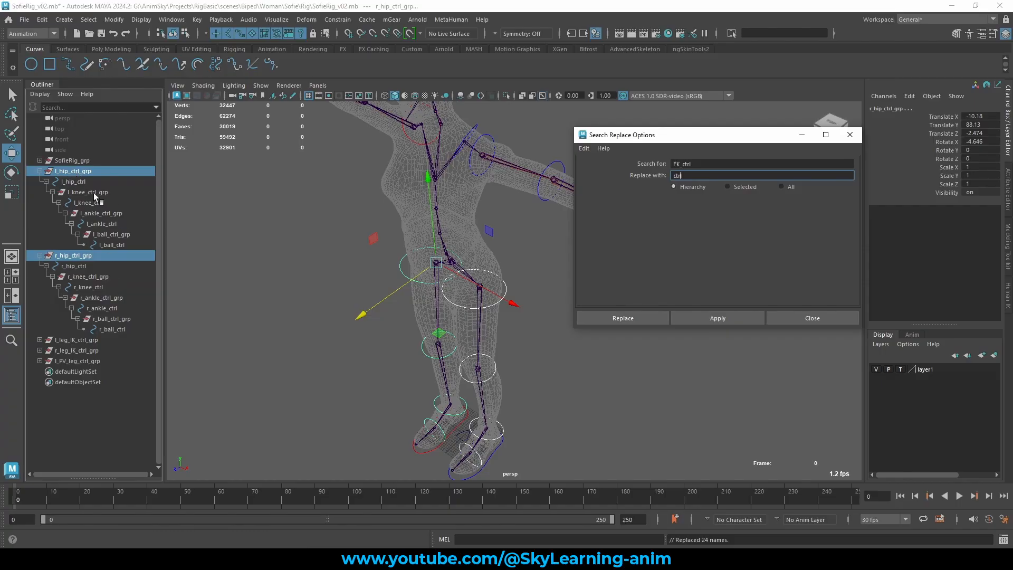
- Try replacing l_ with l_FK in the names throughout the l_hip_ctrl_grp hierarchy only
{"action": "key", "text": "shift+Tab"}
{"action": "key", "text": "BackSpace"}
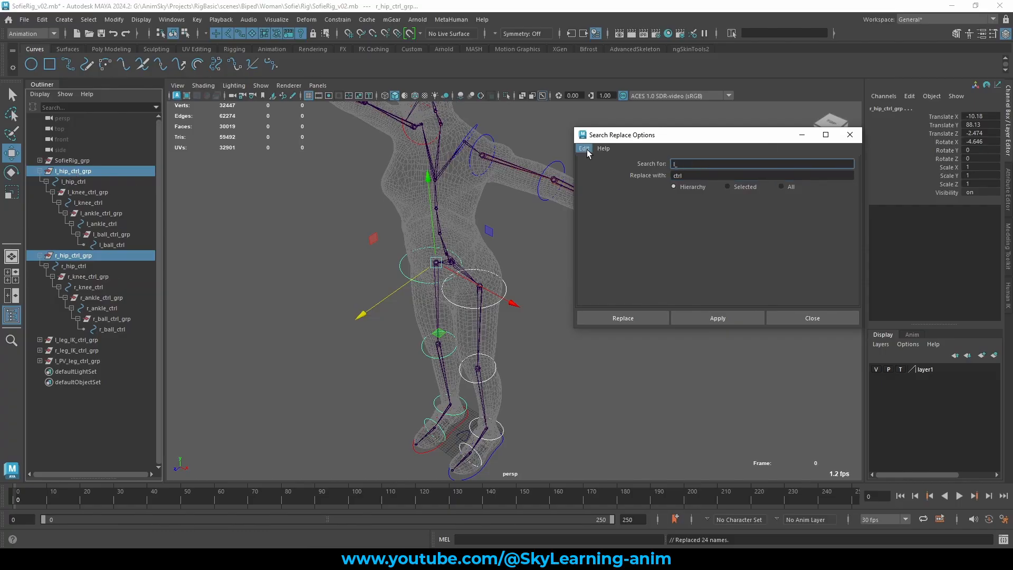
{"action": "key", "text": "Tab"}
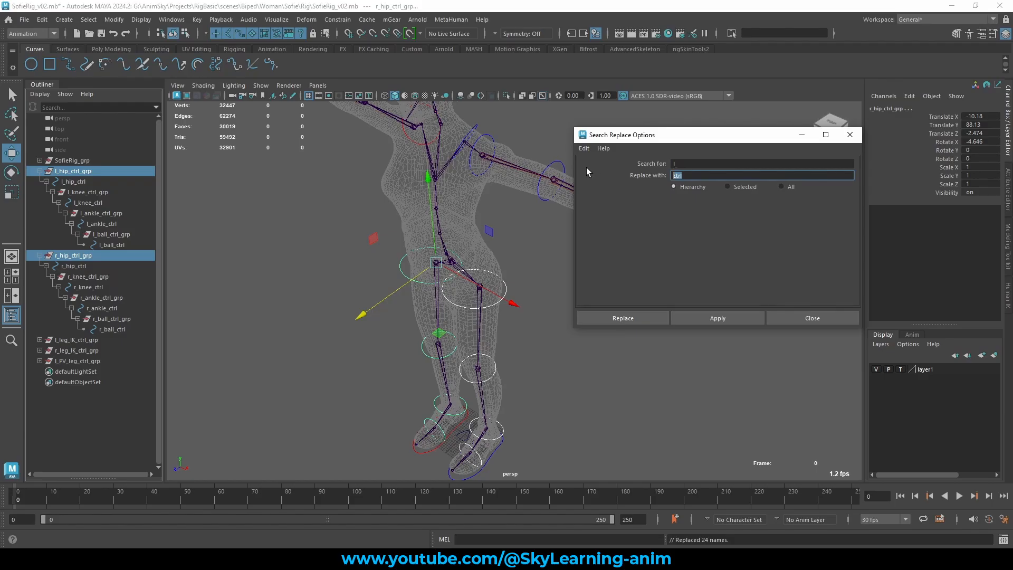
{"action": "key", "text": "BackSpace"}
{"action": "type", "text": "l_FL"}
{"action": "left_click", "coordinate": [97, 172]}
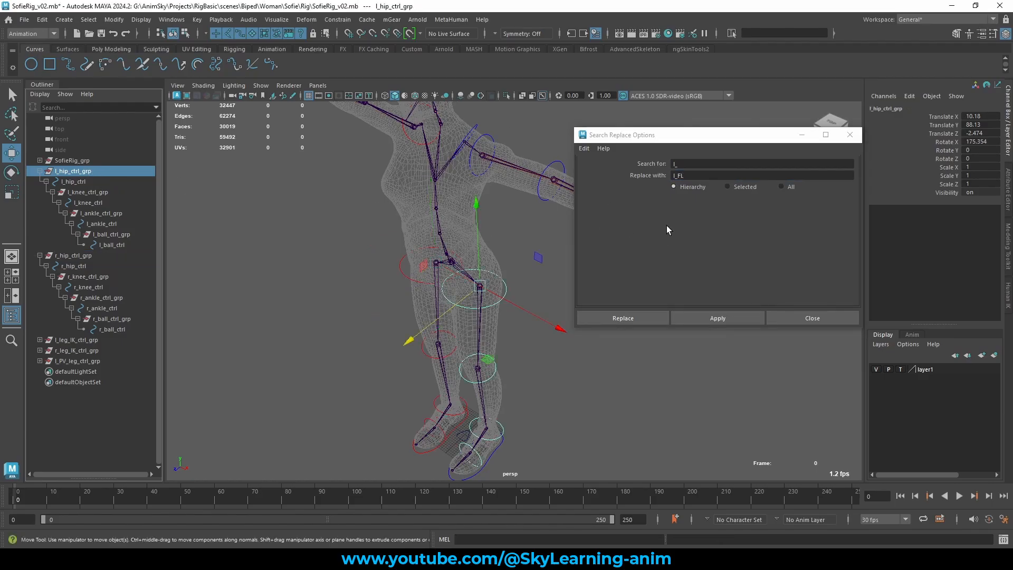
{"action": "left_click", "coordinate": [693, 177]}
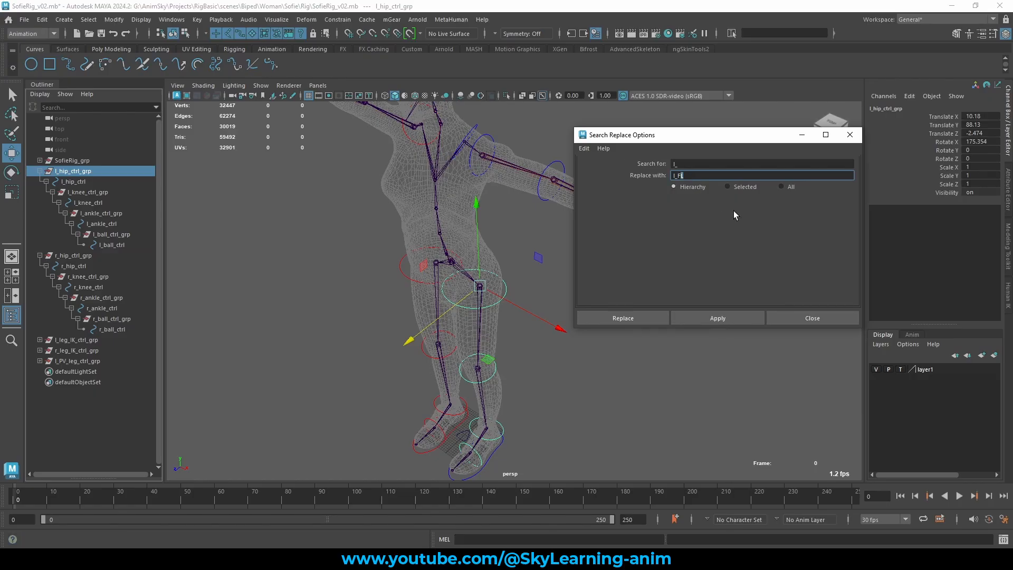
{"action": "key", "text": "BackSpace"}
{"action": "type", "text": "K"}
{"action": "left_click", "coordinate": [717, 318]}
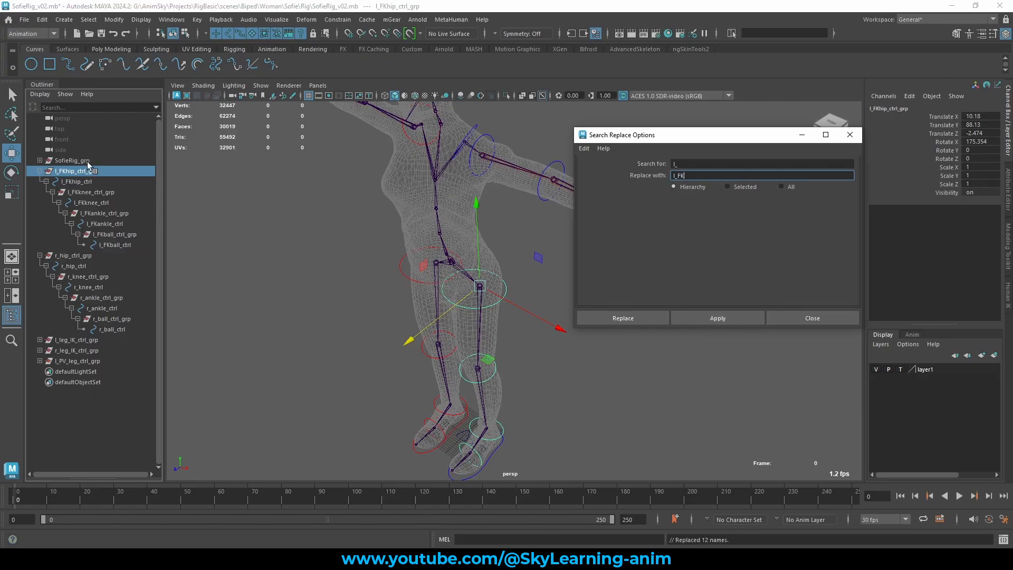
- Undo the l_FK replacement and replace l_ with l_FK_ throughout the l_hip_ctrl_grp hierarchy instead
{"action": "key", "text": "ctrl+z"}
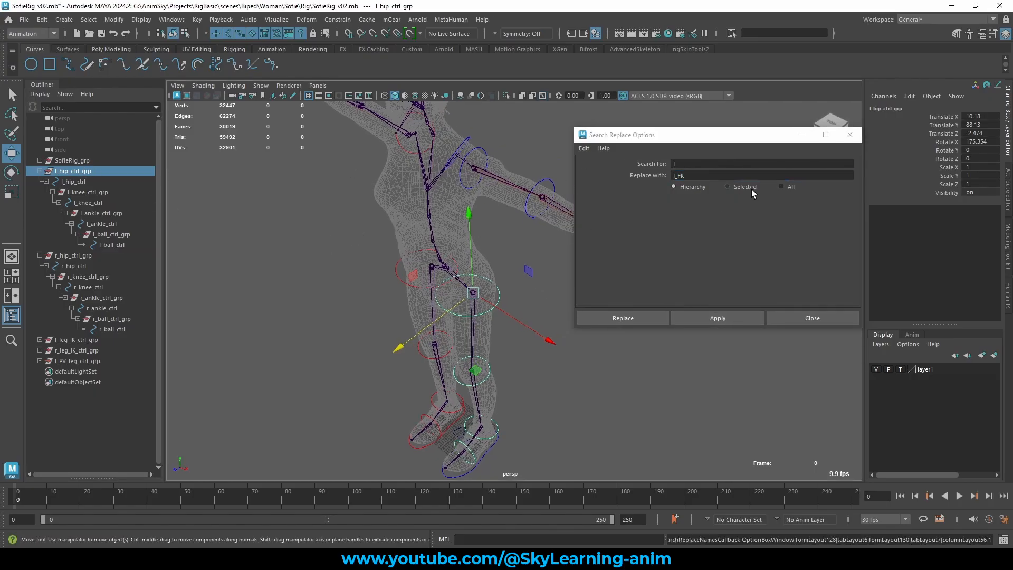
{"action": "left_click", "coordinate": [724, 175]}
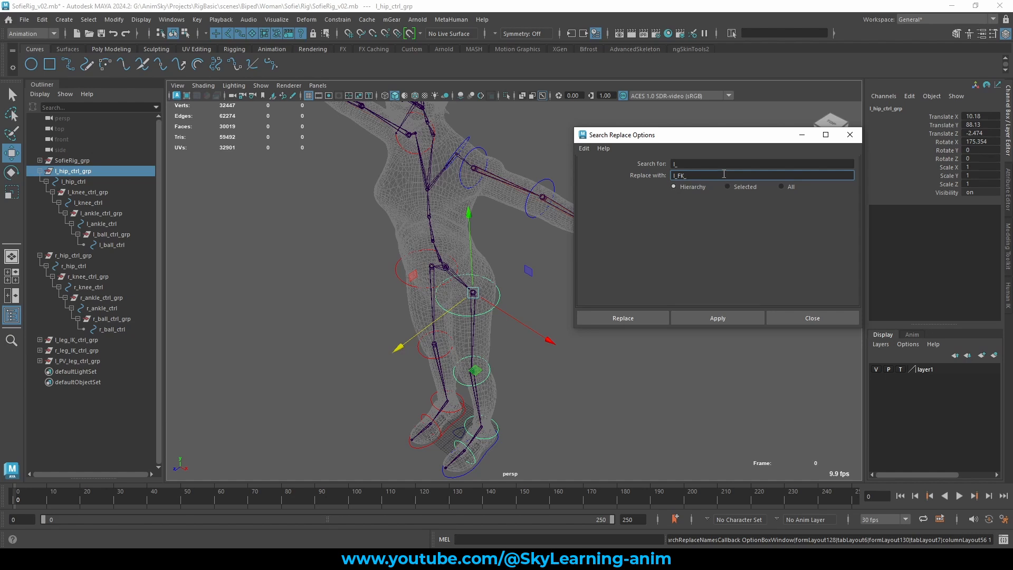
{"action": "left_click", "coordinate": [709, 316]}
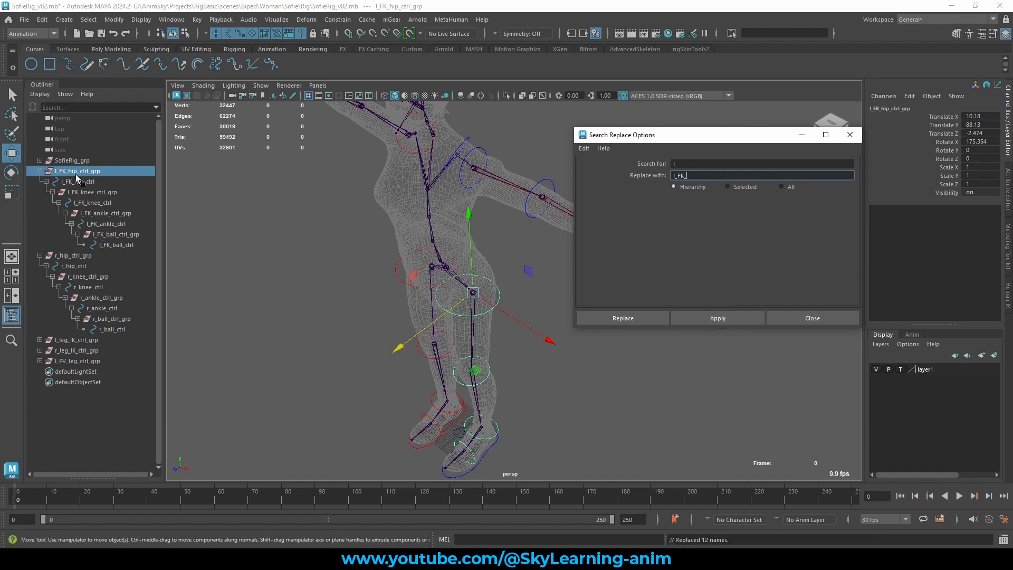
- Replace r_ with r_FK_ in the names throughout the r_hip_ctrl_grp hierarchy, and collapse both hip groups
{"action": "left_click", "coordinate": [68, 255]}
{"action": "left_click", "coordinate": [671, 163]}
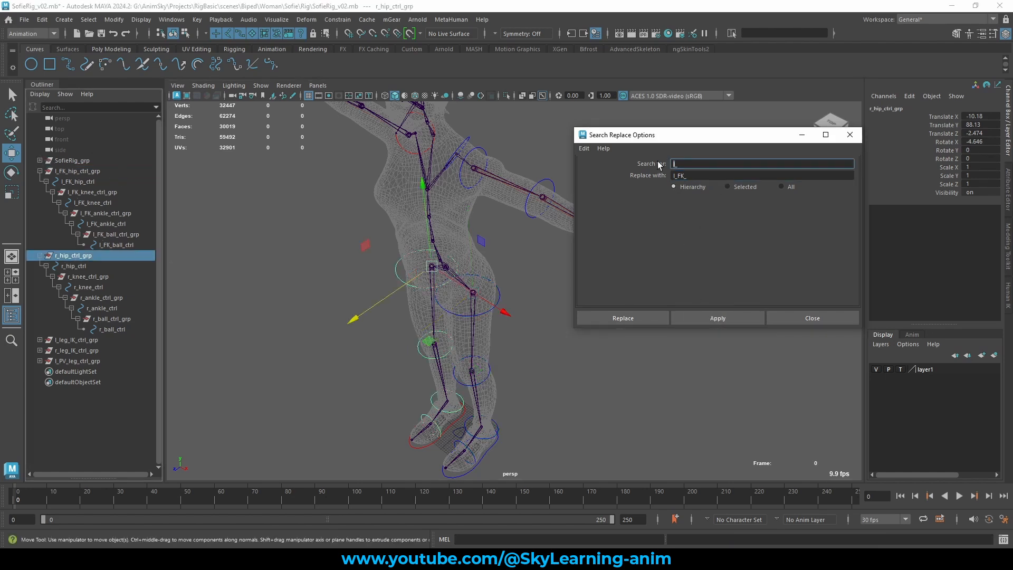
{"action": "key", "text": "Delete"}
{"action": "type", "text": "r"}
{"action": "left_click", "coordinate": [673, 175]}
{"action": "key", "text": "Delete"}
{"action": "type", "text": "r"}
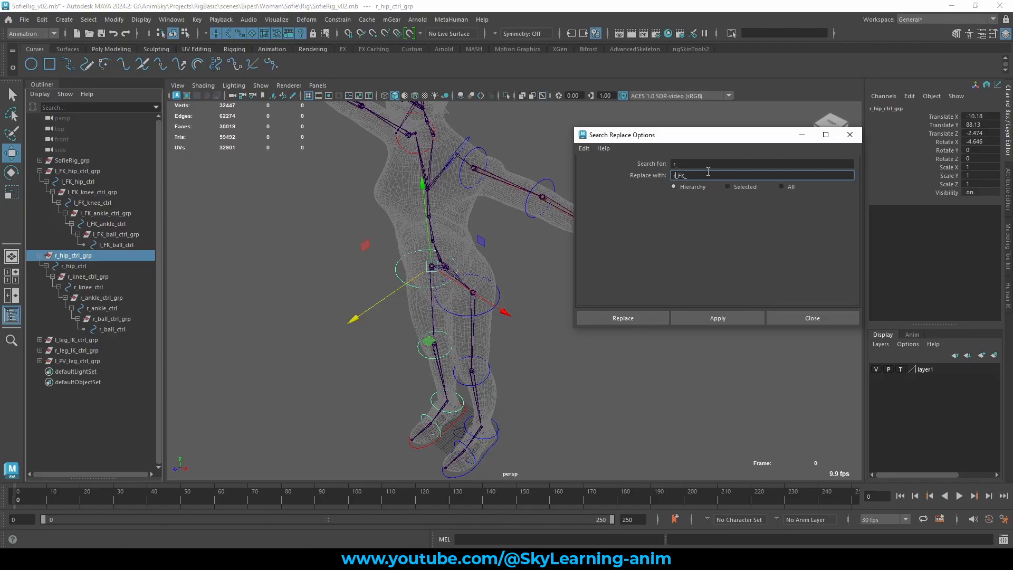
{"action": "left_click", "coordinate": [715, 318]}
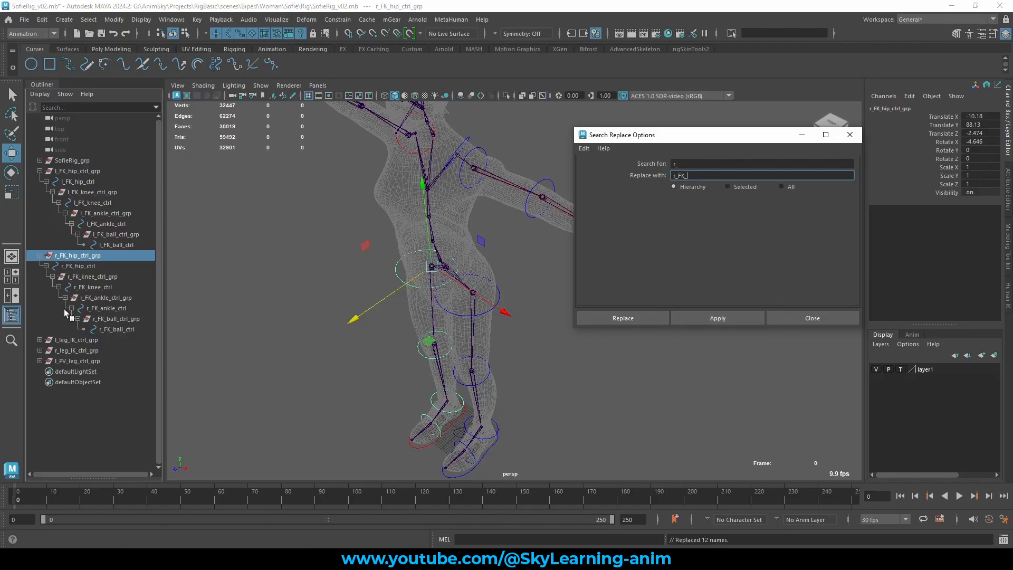
{"action": "left_click", "coordinate": [40, 171]}
{"action": "left_click", "coordinate": [40, 181]}
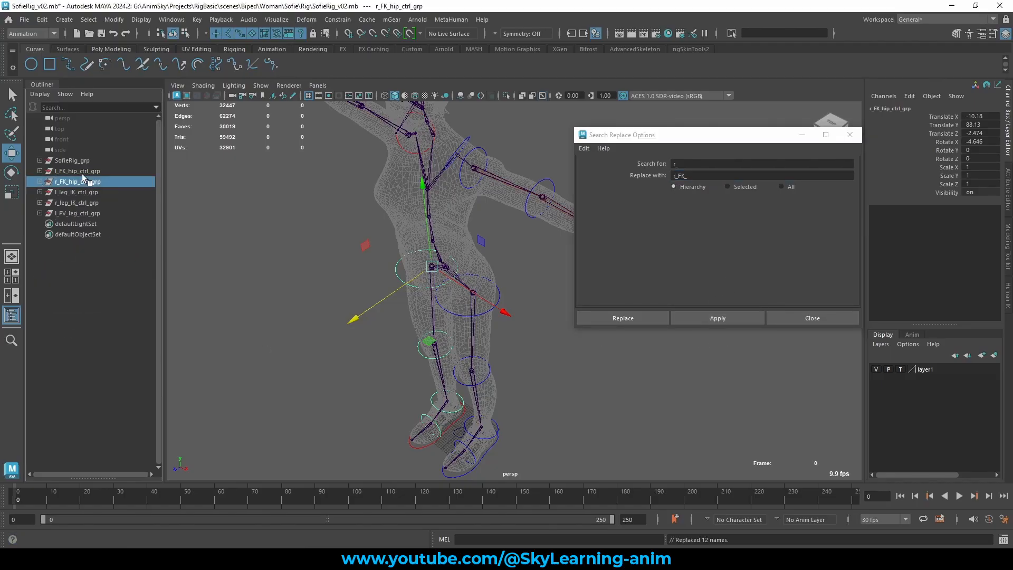
- Rename the left leg IK group to l_IK_leg_ctrl_grp and its control to l_IK_leg_ctrl
{"action": "left_click", "coordinate": [89, 192]}
{"action": "left_click", "coordinate": [39, 192]}
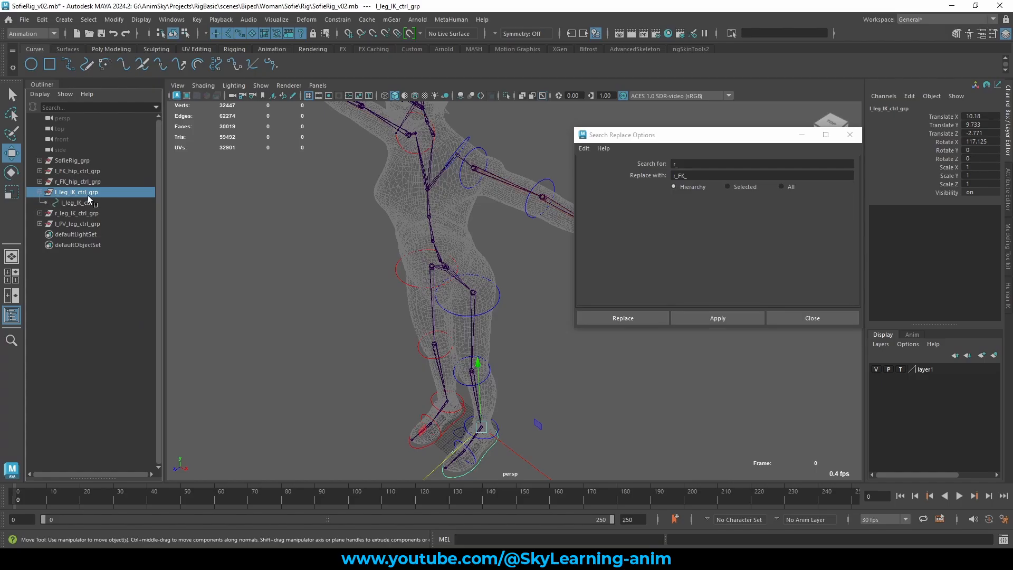
{"action": "double_click", "coordinate": [80, 192]}
{"action": "left_click", "coordinate": [74, 192]}
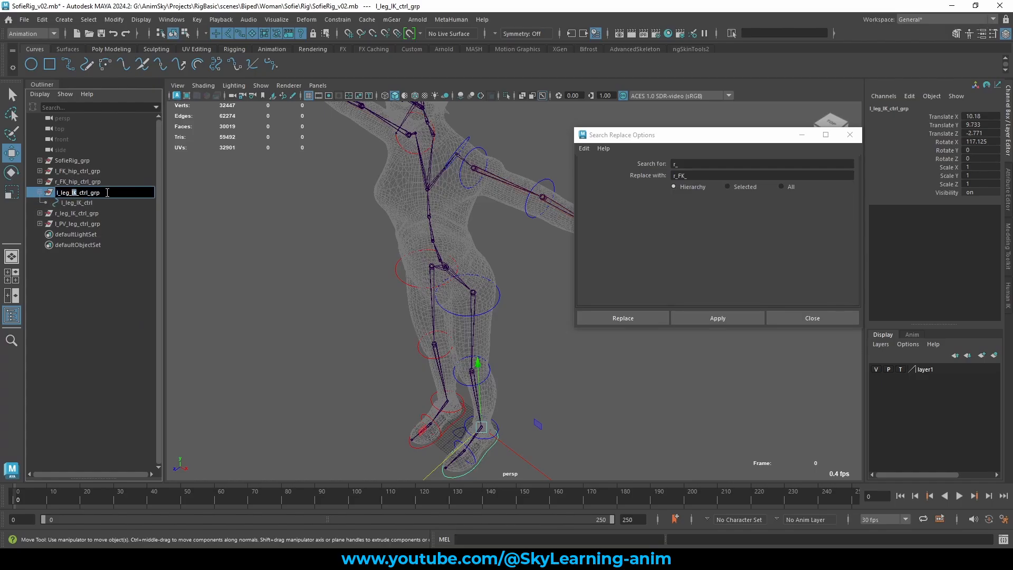
{"action": "key", "text": "BackSpace"}
{"action": "type", "text": "IK"}
{"action": "left_click_drag", "start_coordinate": [107, 193], "coordinate": [15, 195]}
{"action": "double_click", "coordinate": [88, 203]}
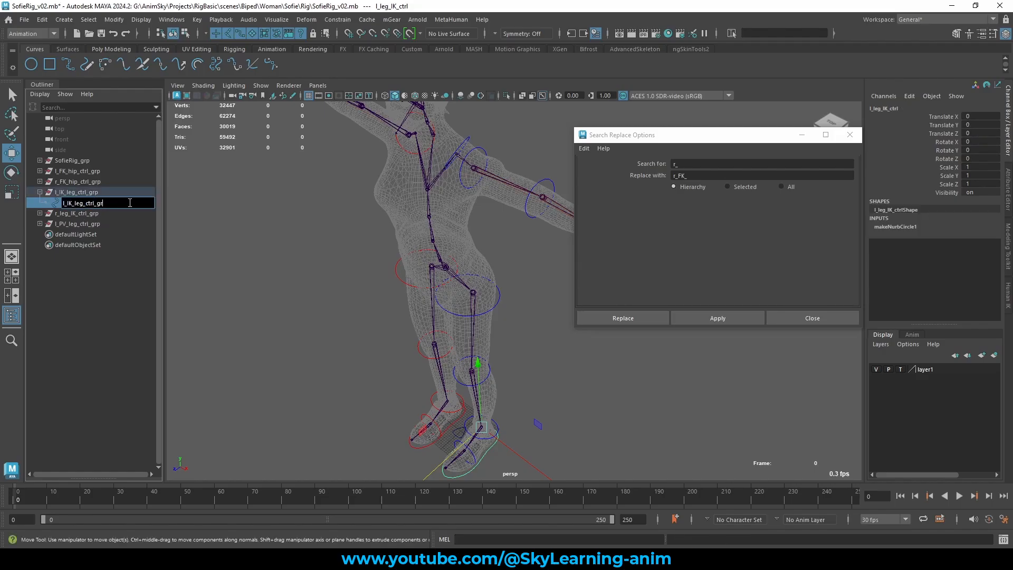
{"action": "left_click", "coordinate": [270, 257]}
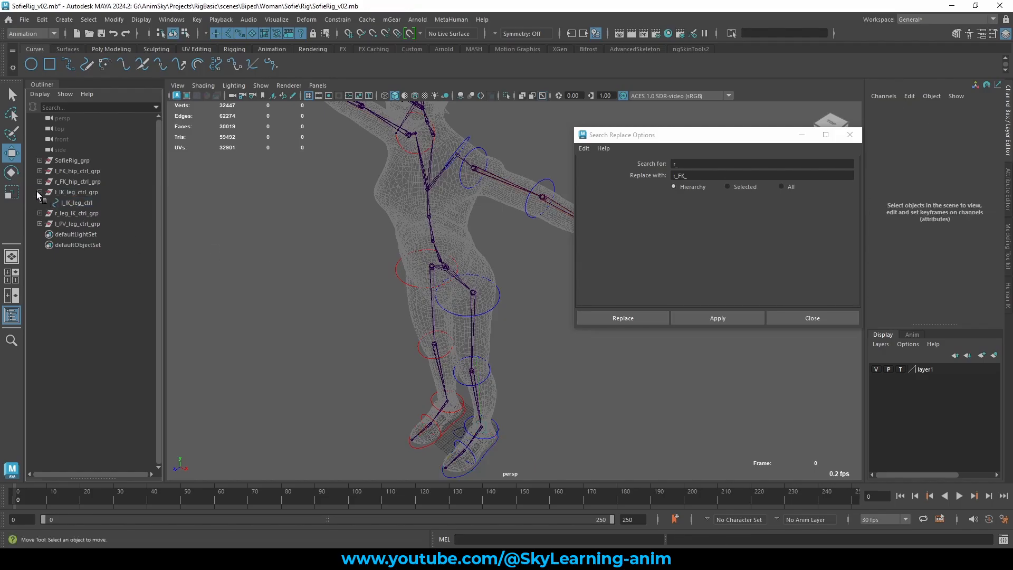
{"action": "left_click", "coordinate": [39, 192]}
- Rename the right leg IK group to r_IK_leg_ctrl_grp and its control to r_IK_leg_ctrl
{"action": "left_click", "coordinate": [74, 203]}
{"action": "left_click", "coordinate": [40, 202]}
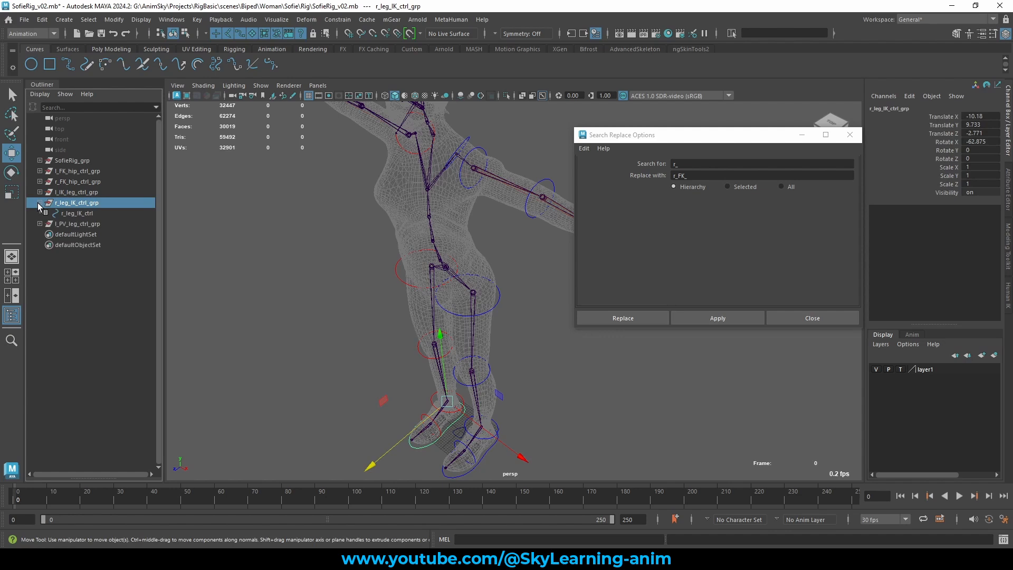
{"action": "double_click", "coordinate": [105, 204]}
{"action": "left_click", "coordinate": [107, 202]}
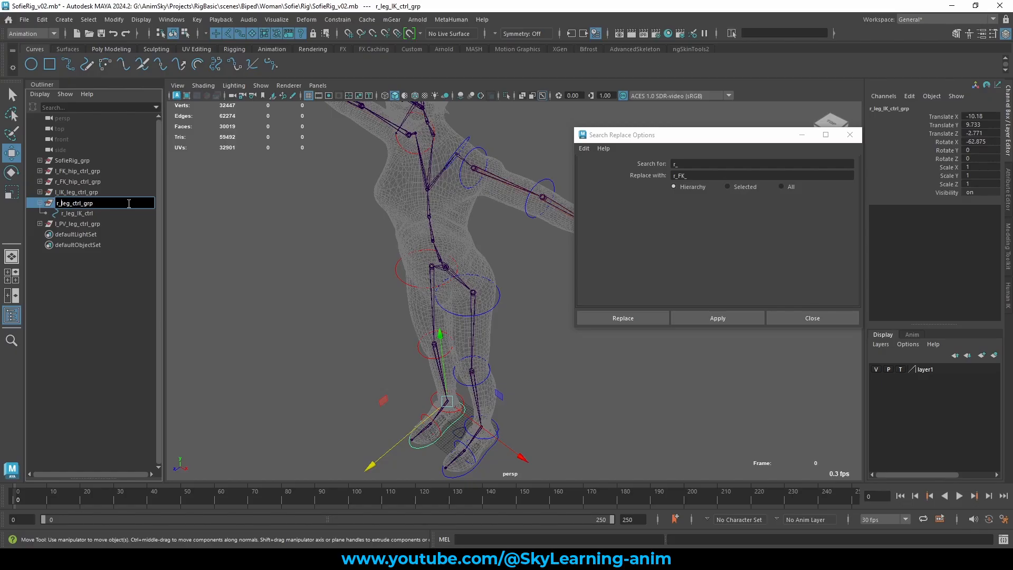
{"action": "type", "text": "IK_"}
{"action": "key", "text": "ctrl+a"}
{"action": "key", "text": "ctrl+c"}
{"action": "double_click", "coordinate": [86, 214]}
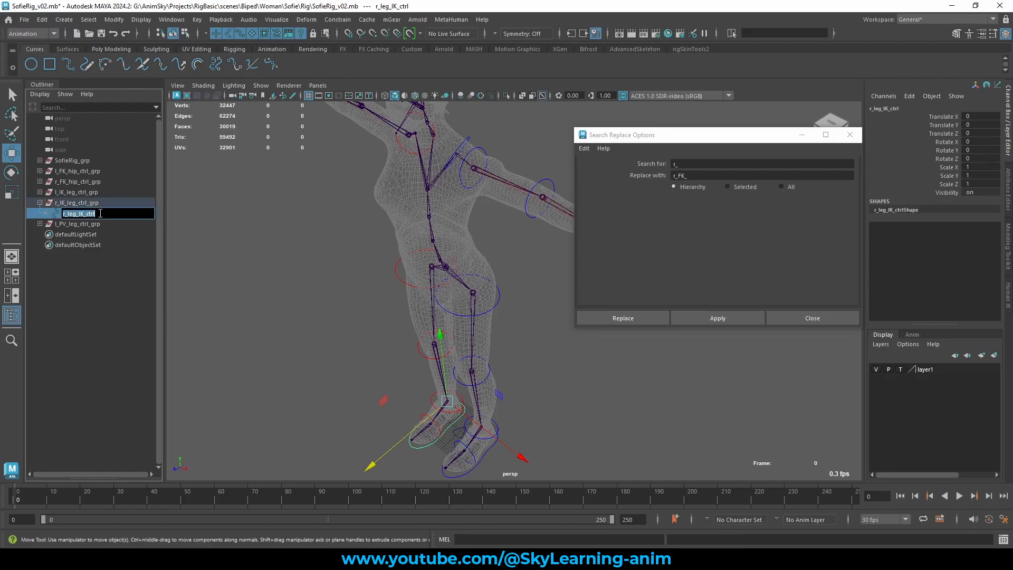
{"action": "key", "text": "ctrl+v"}
{"action": "key", "text": "Return"}
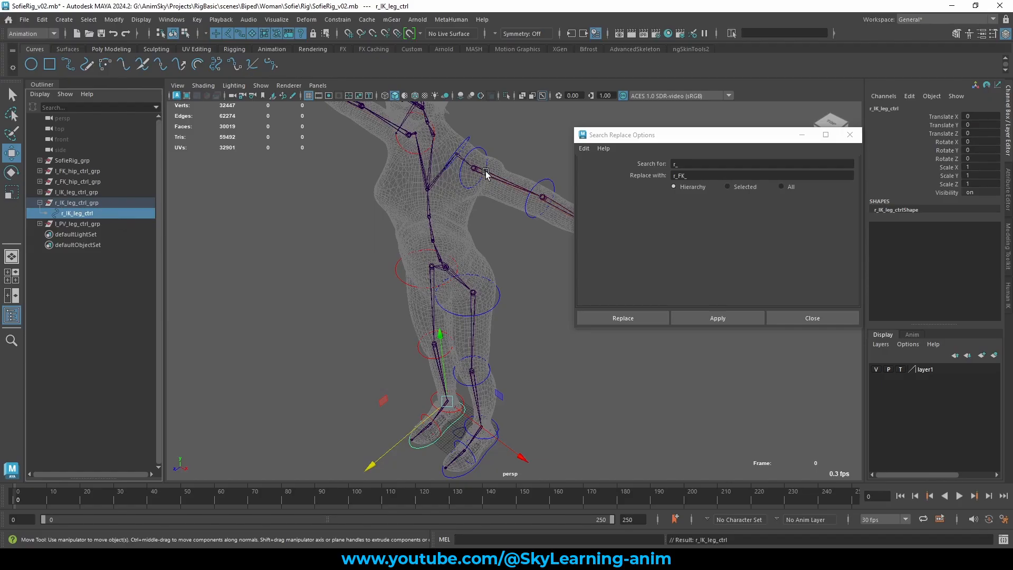
- Collapse r_IK_leg_ctrl_grp, check the contents of l_PV_leg_ctrl_grp, and close the Search Replace options
{"action": "left_click", "coordinate": [499, 293]}
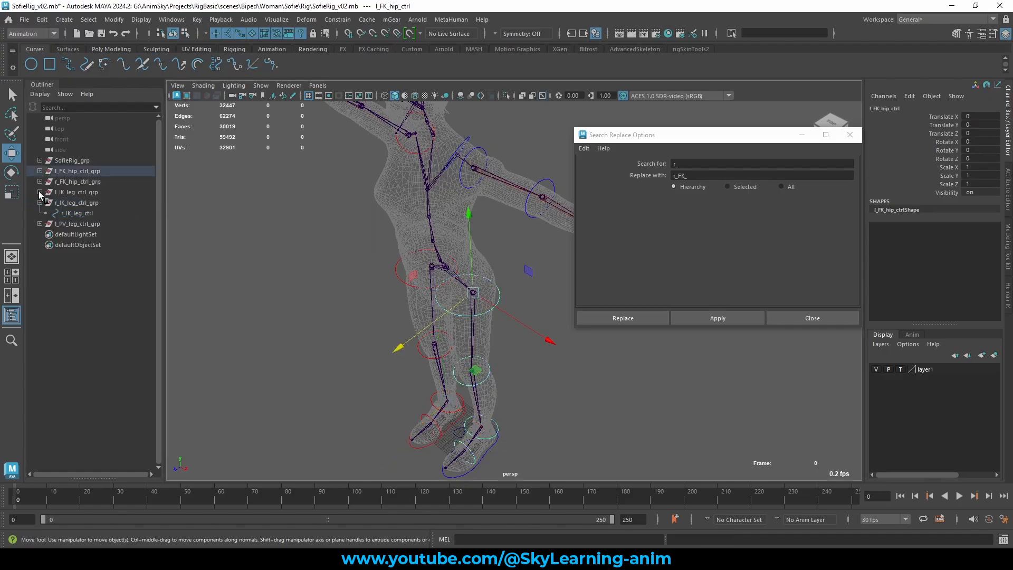
{"action": "left_click", "coordinate": [40, 203]}
{"action": "left_click", "coordinate": [74, 213]}
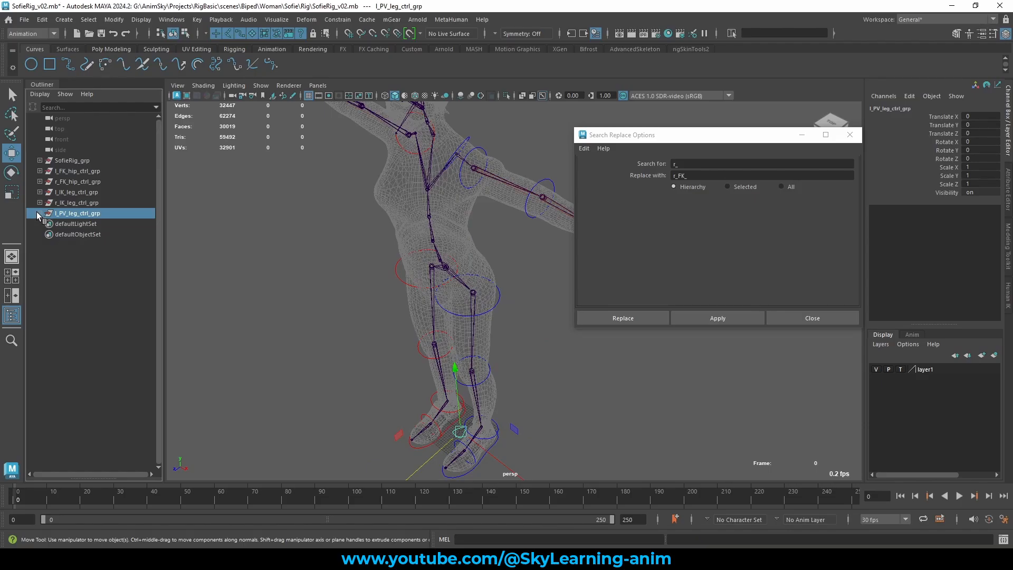
{"action": "left_click", "coordinate": [38, 213]}
{"action": "left_click", "coordinate": [38, 212]}
{"action": "scroll", "coordinate": [493, 343], "scroll_direction": "down", "scroll_amount": 3}
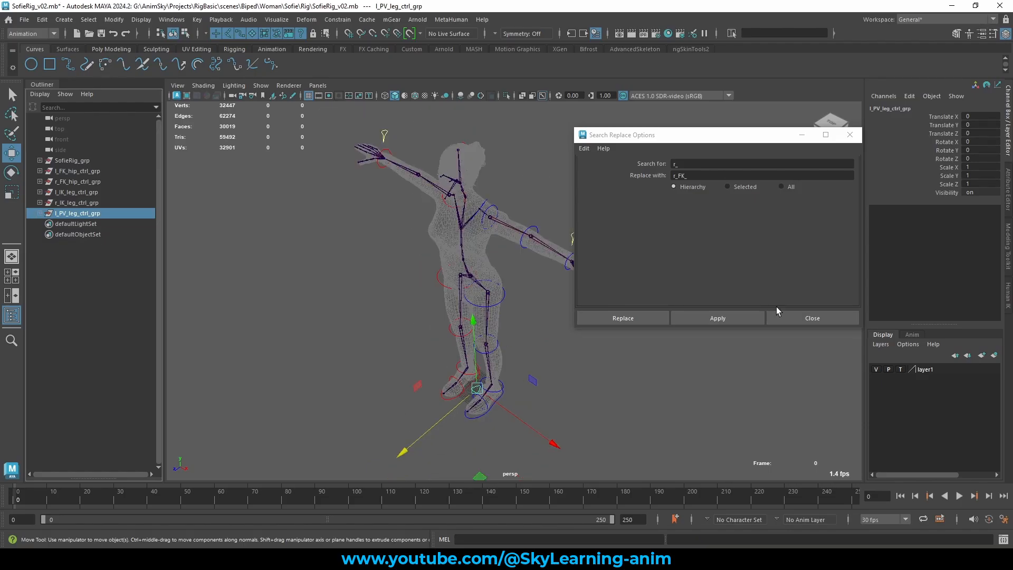
{"action": "left_click", "coordinate": [812, 318]}
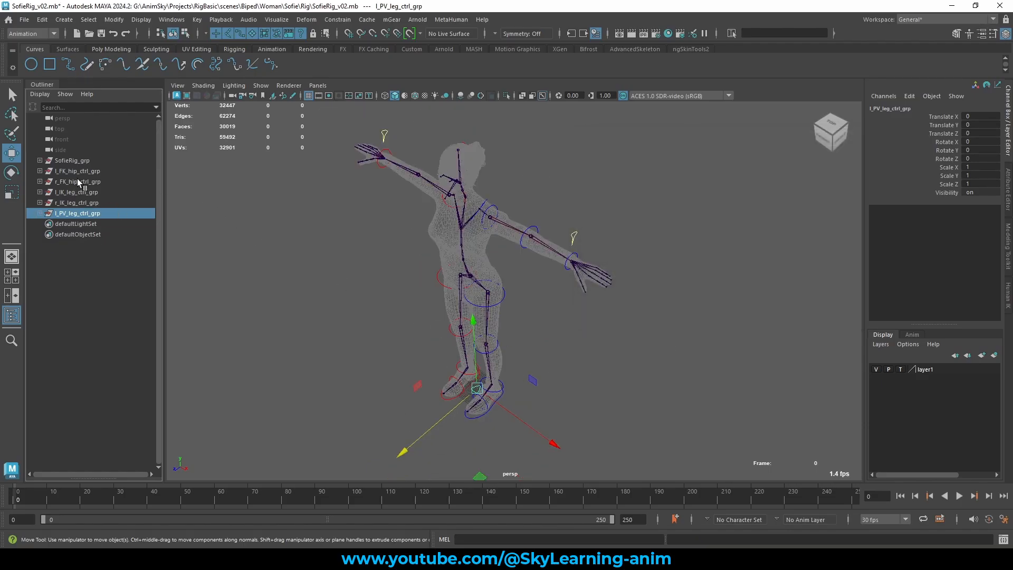
{"action": "left_click_drag", "start_coordinate": [80, 171], "coordinate": [82, 202]}
{"action": "left_click_drag", "start_coordinate": [319, 240], "coordinate": [603, 283], "text": "alt"}
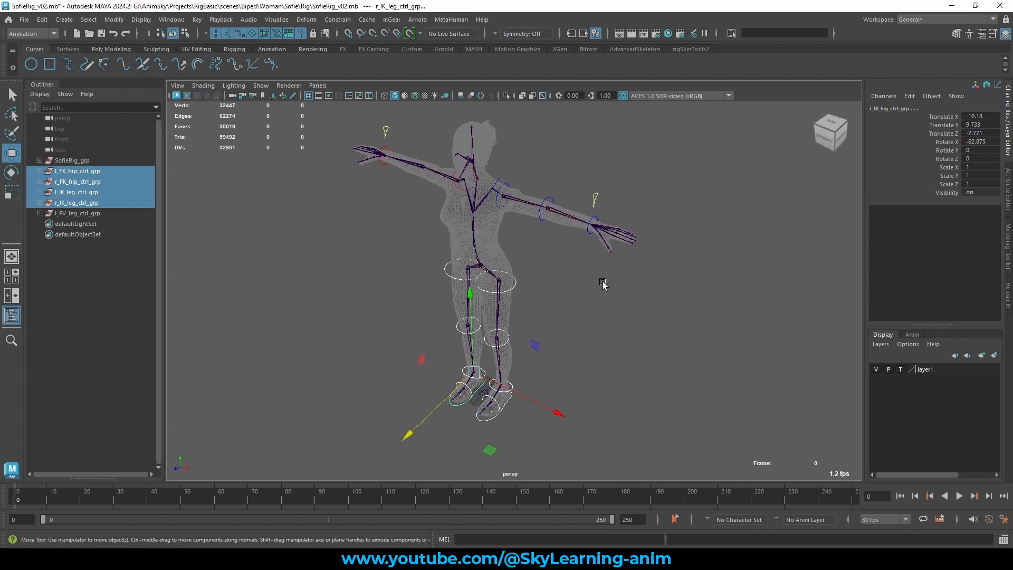
{"action": "left_click", "coordinate": [548, 206]}
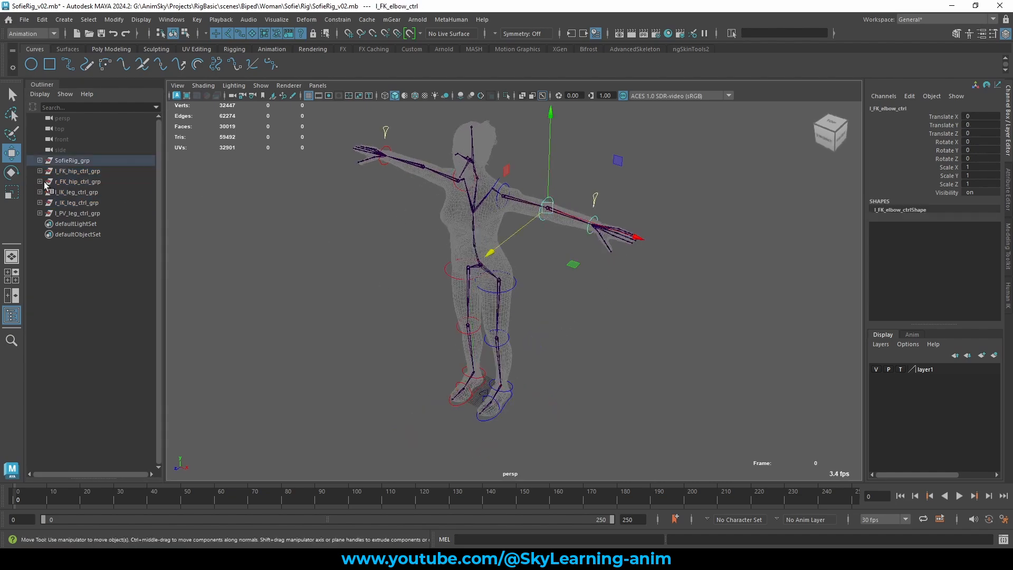
{"action": "scroll", "coordinate": [517, 301], "scroll_direction": "up", "scroll_amount": 6}
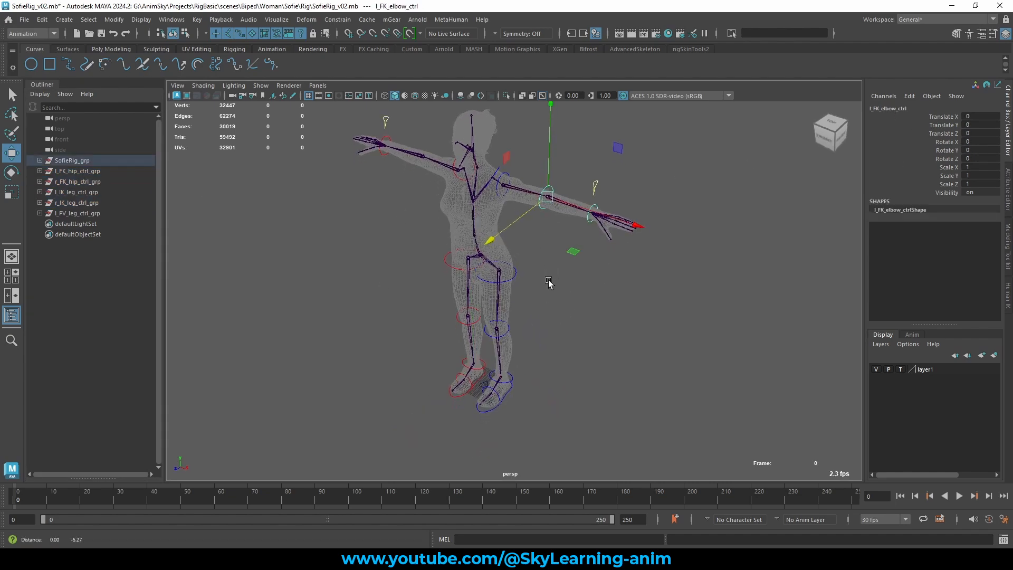
{"action": "left_click_drag", "start_coordinate": [517, 300], "coordinate": [536, 310], "text": "alt"}
{"action": "left_click", "coordinate": [533, 317]}
- Duplicate l_PV_leg_ctrl_grp and change the copy's name prefix from l to r
{"action": "left_click", "coordinate": [72, 214]}
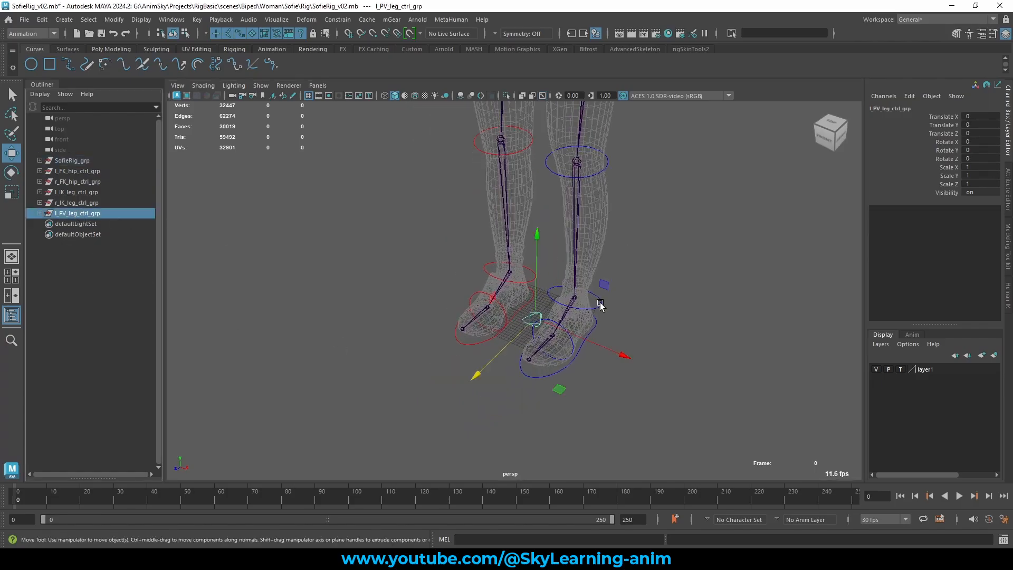
{"action": "key", "text": "ctrl+d"}
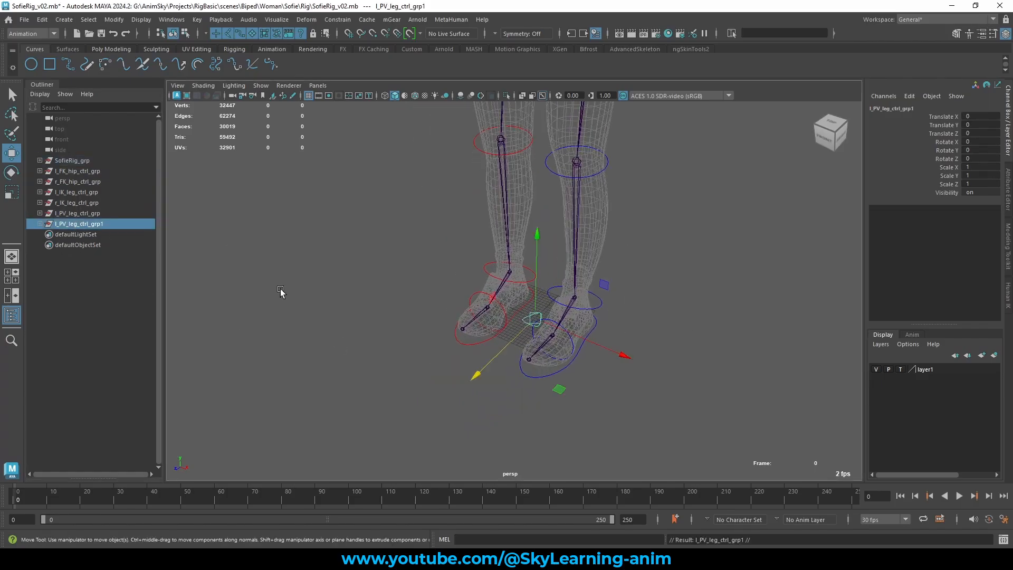
{"action": "left_click", "coordinate": [41, 225]}
{"action": "double_click", "coordinate": [68, 224]}
{"action": "left_click", "coordinate": [57, 225]}
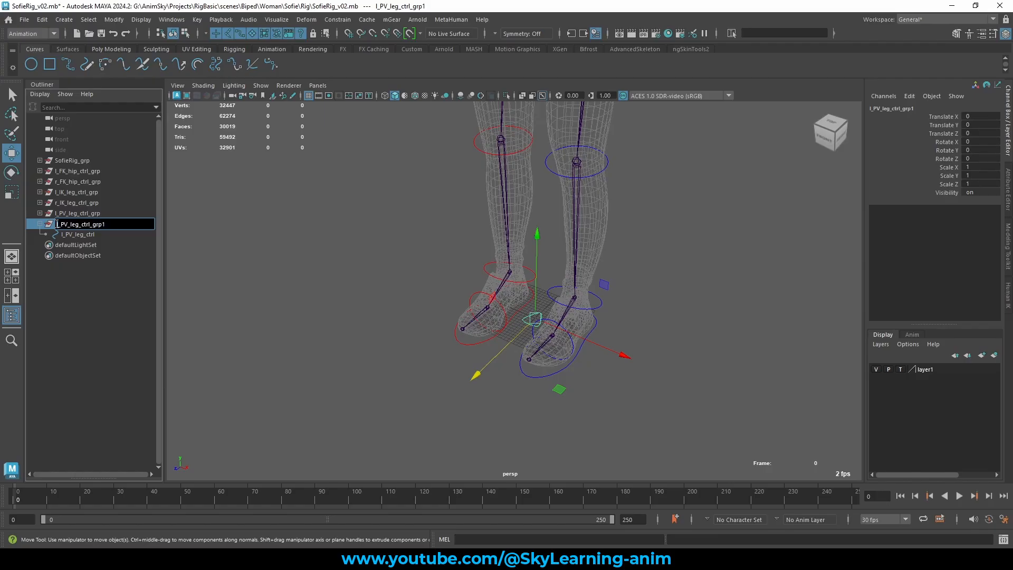
{"action": "key", "text": "Delete"}
{"action": "type", "text": "r"}
- Rename the duplicated pole vector control to r_PV_leg_ctrl and its group to r_PV_leg_ctrl_grp
{"action": "double_click", "coordinate": [63, 235]}
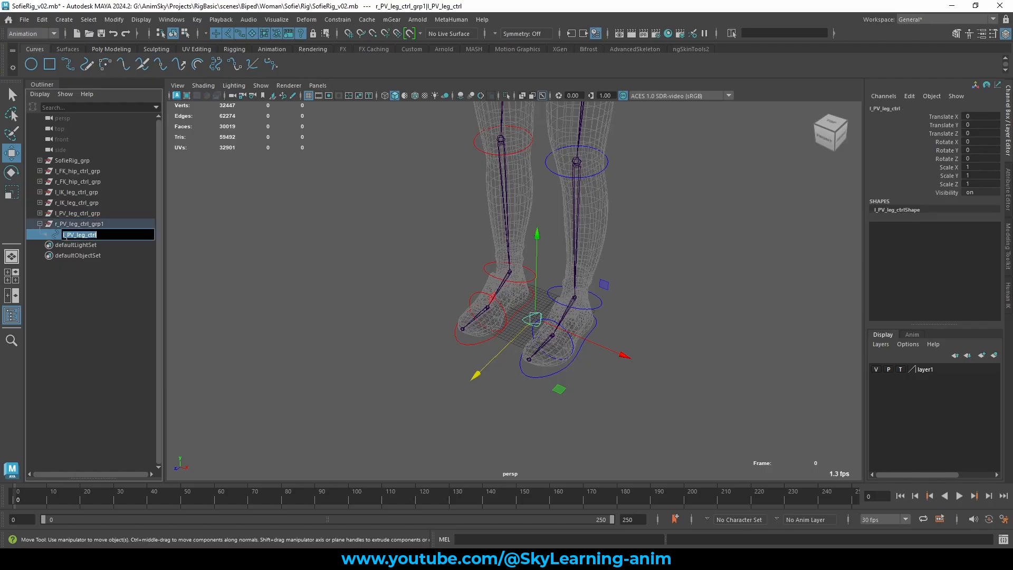
{"action": "left_click", "coordinate": [63, 235]}
{"action": "type", "text": "r"}
{"action": "double_click", "coordinate": [120, 225]}
{"action": "left_click", "coordinate": [122, 225]}
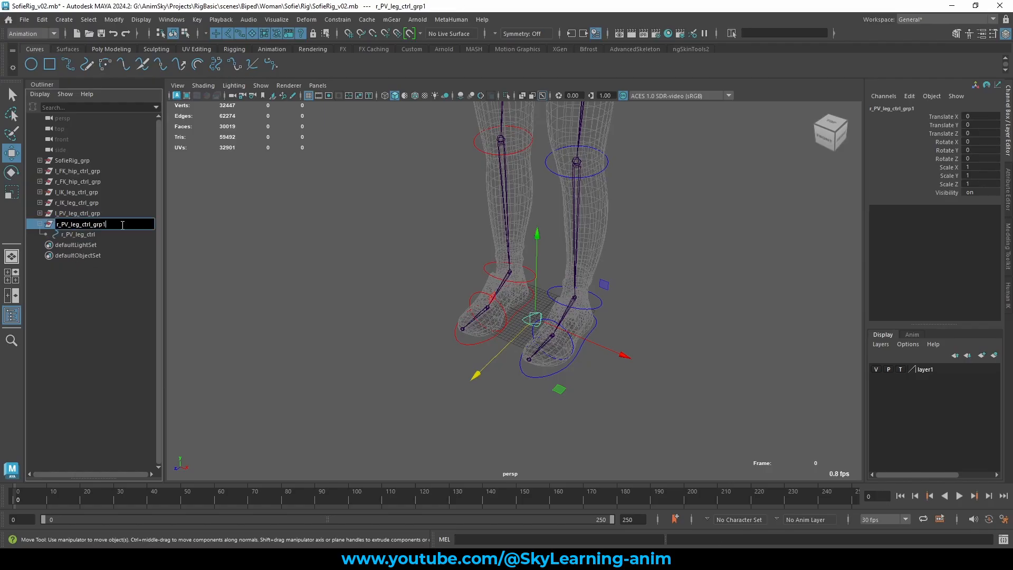
{"action": "left_click", "coordinate": [275, 238]}
- Match all transforms of l_PV_leg_ctrl_grp to the left knee joint
{"action": "left_click", "coordinate": [106, 214]}
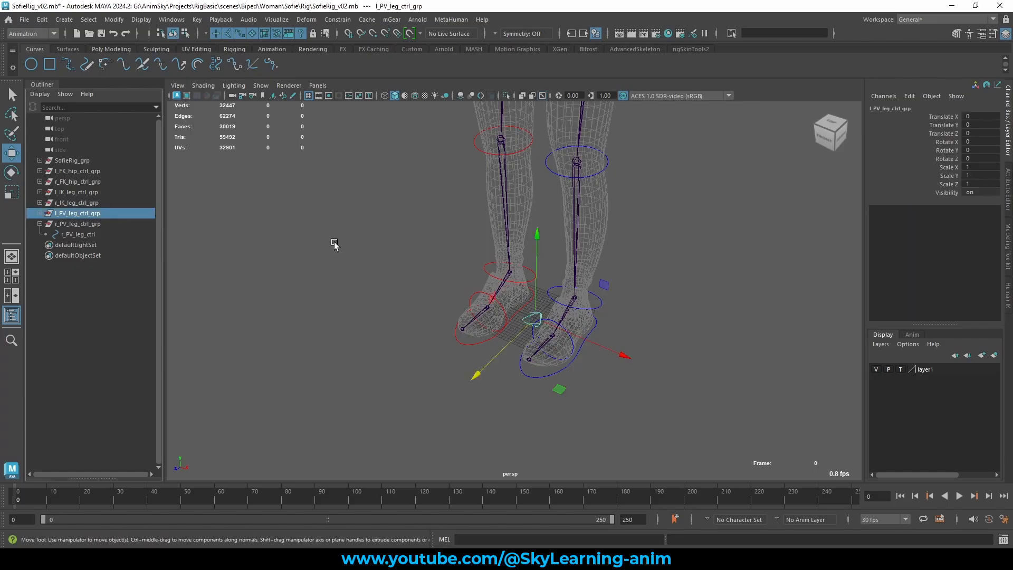
{"action": "scroll", "coordinate": [588, 272], "scroll_direction": "down", "scroll_amount": 2}
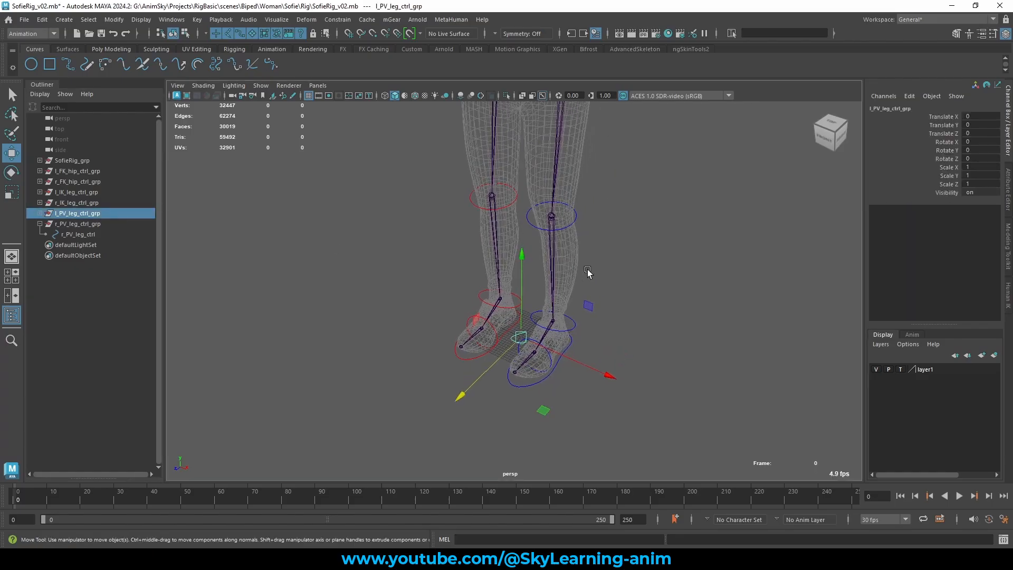
{"action": "scroll", "coordinate": [589, 271], "scroll_direction": "up", "scroll_amount": 1}
{"action": "left_click", "coordinate": [559, 234]}
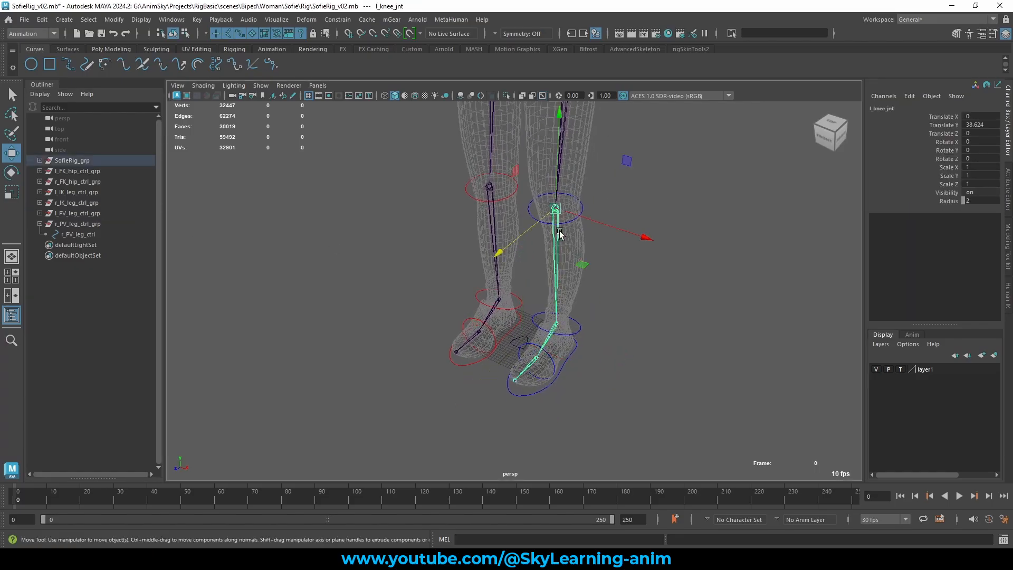
{"action": "left_click", "coordinate": [79, 213]}
{"action": "left_click", "coordinate": [555, 243], "text": "shift"}
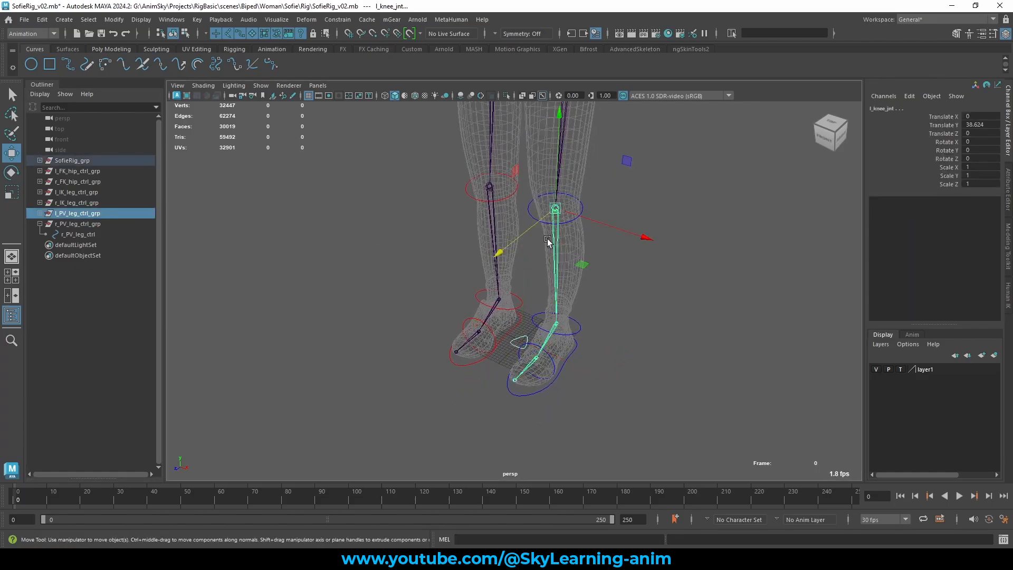
{"action": "left_click", "coordinate": [407, 49]}
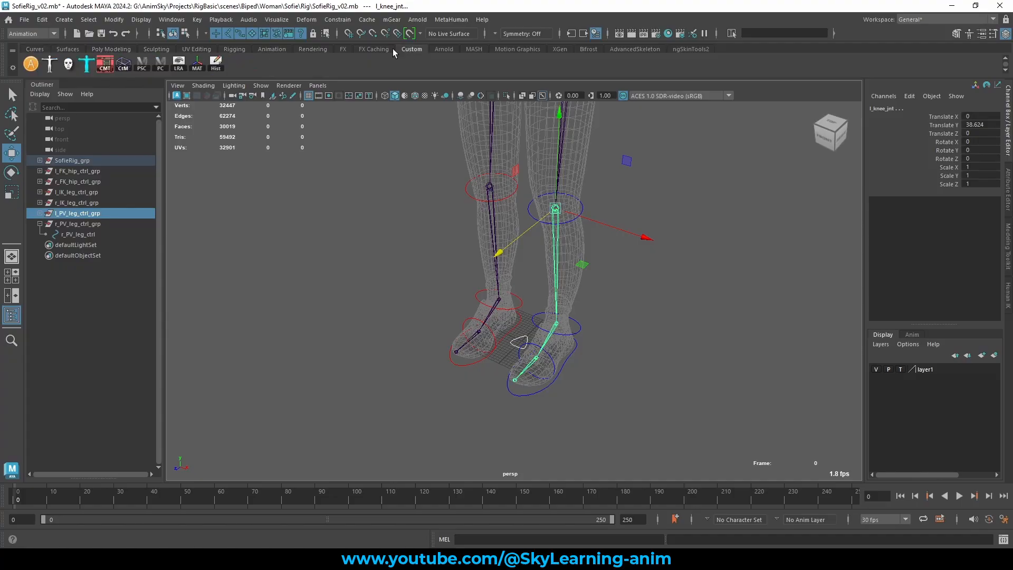
{"action": "left_click", "coordinate": [196, 66]}
- Match all transforms of r_PV_leg_ctrl_grp to the right knee joint and collapse the group
{"action": "middle_click_drag", "start_coordinate": [612, 245], "coordinate": [607, 258], "text": "alt"}
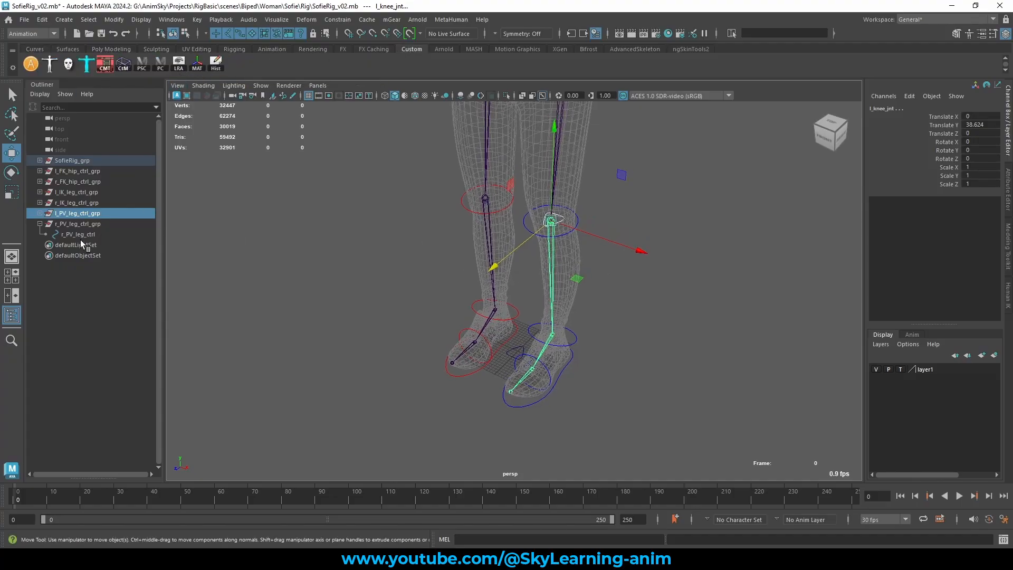
{"action": "left_click", "coordinate": [80, 224]}
{"action": "left_click", "coordinate": [486, 231], "text": "shift"}
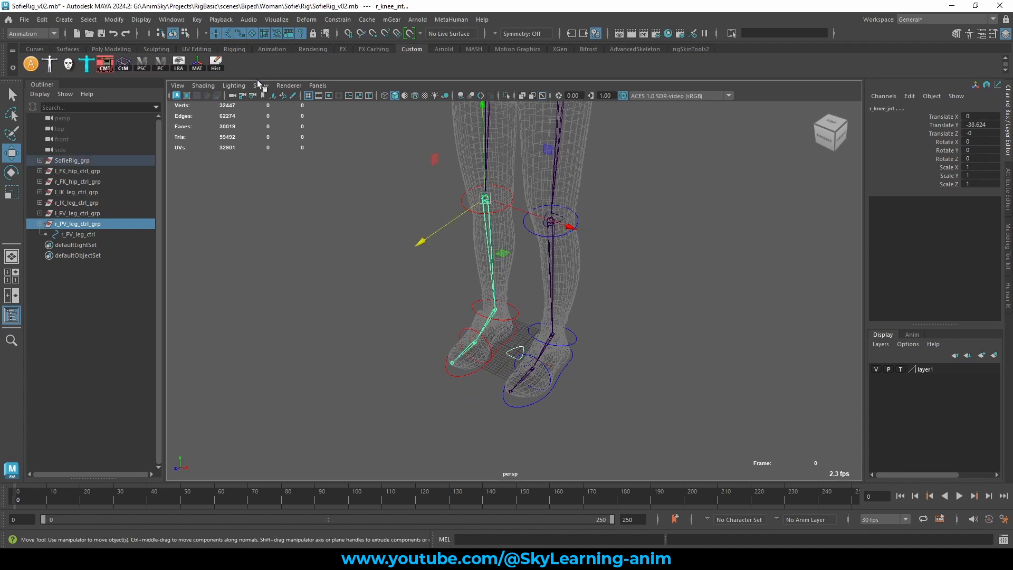
{"action": "left_click", "coordinate": [198, 62]}
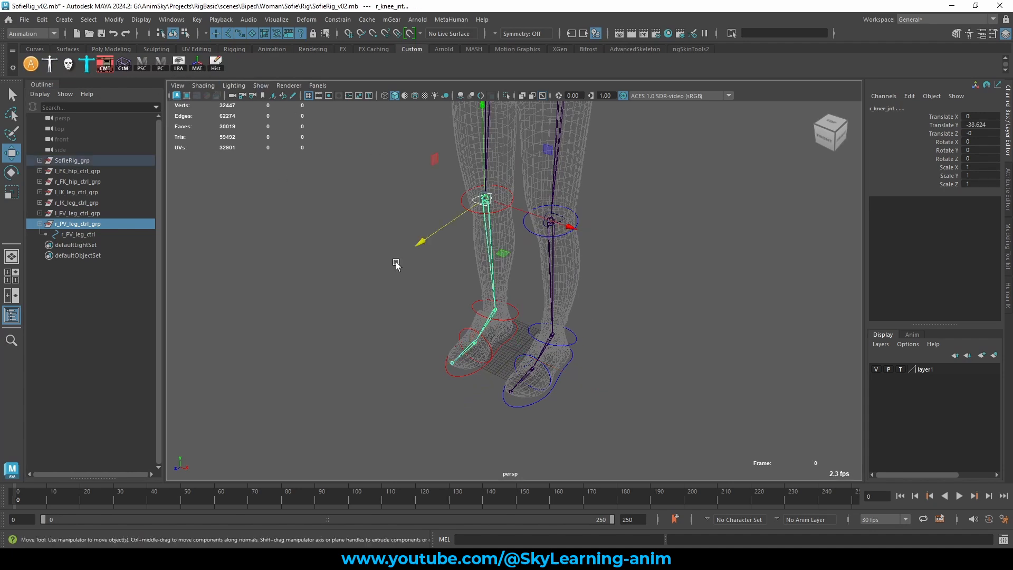
{"action": "left_click", "coordinate": [39, 223]}
- Isolate l_PV_leg_ctrl_grp and r_PV_leg_ctrl_grp in the perspective view
{"action": "left_click_drag", "start_coordinate": [119, 209], "coordinate": [106, 220]}
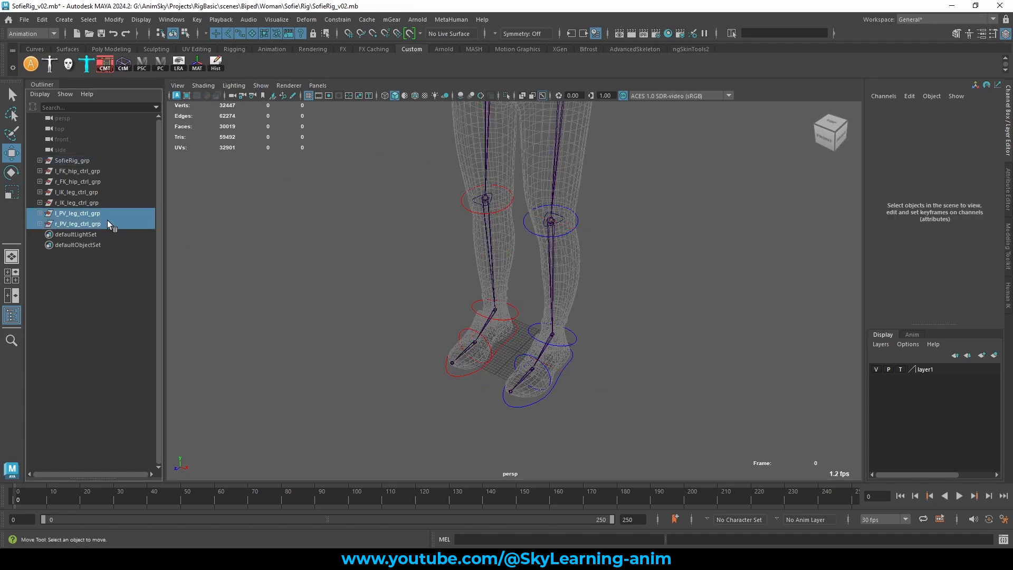
{"action": "left_click", "coordinate": [506, 96]}
{"action": "left_click_drag", "start_coordinate": [527, 206], "coordinate": [624, 232], "text": "alt"}
{"action": "left_click", "coordinate": [624, 232]}
- Rotate all CVs of l_PV_leg_ctrl about half a turn around the vertical axis, reversing the flat triangle's direction
{"action": "left_click", "coordinate": [539, 265]}
{"action": "key", "text": "F8"}
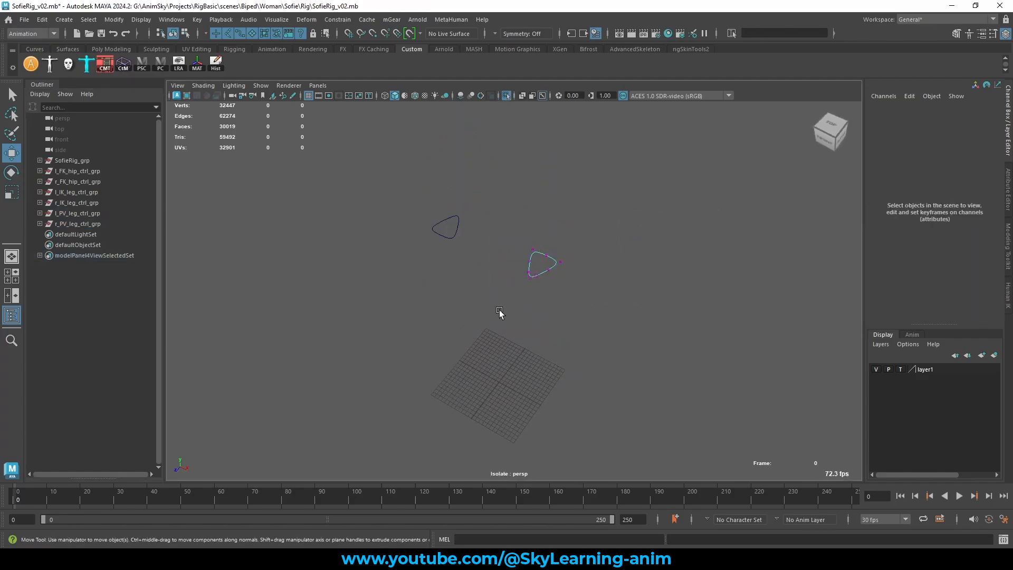
{"action": "left_click_drag", "start_coordinate": [499, 314], "coordinate": [570, 240]}
{"action": "key", "text": "e"}
{"action": "key", "text": "r"}
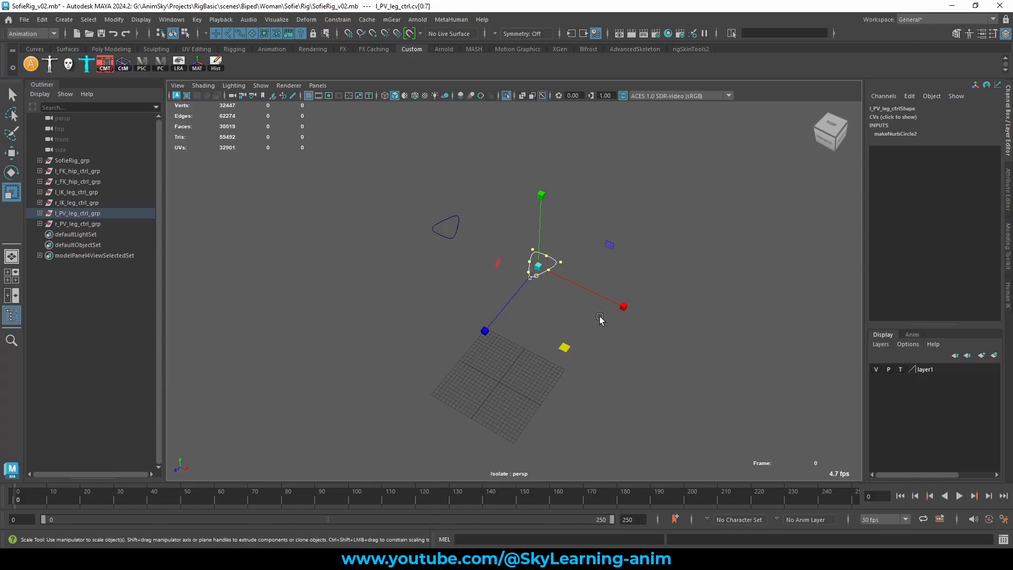
{"action": "key", "text": "t"}
{"action": "key", "text": "r"}
{"action": "key", "text": "t"}
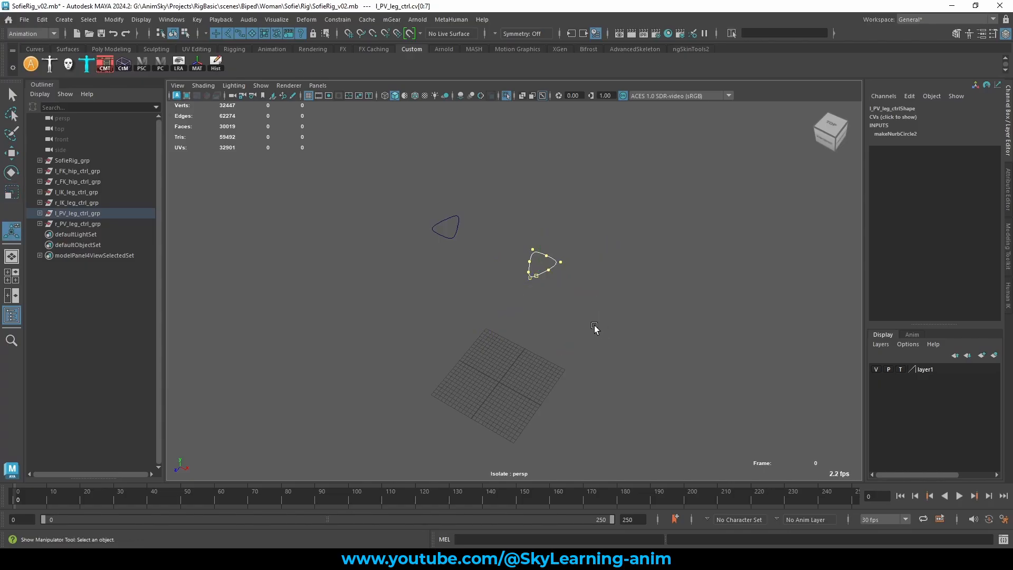
{"action": "key", "text": "r"}
{"action": "key", "text": "e"}
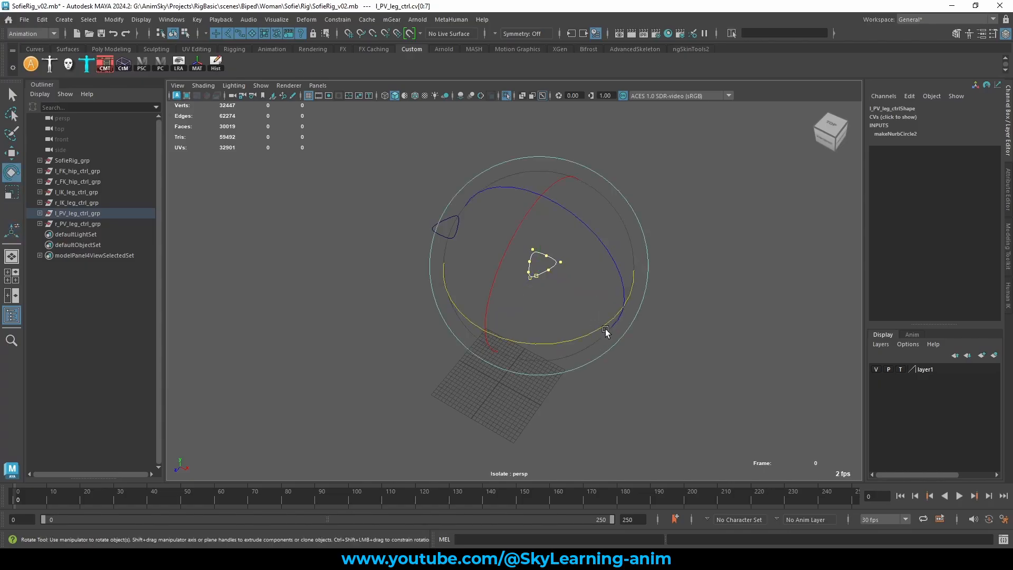
{"action": "left_click_drag", "start_coordinate": [601, 326], "coordinate": [382, 464]}
{"action": "key", "text": "w"}
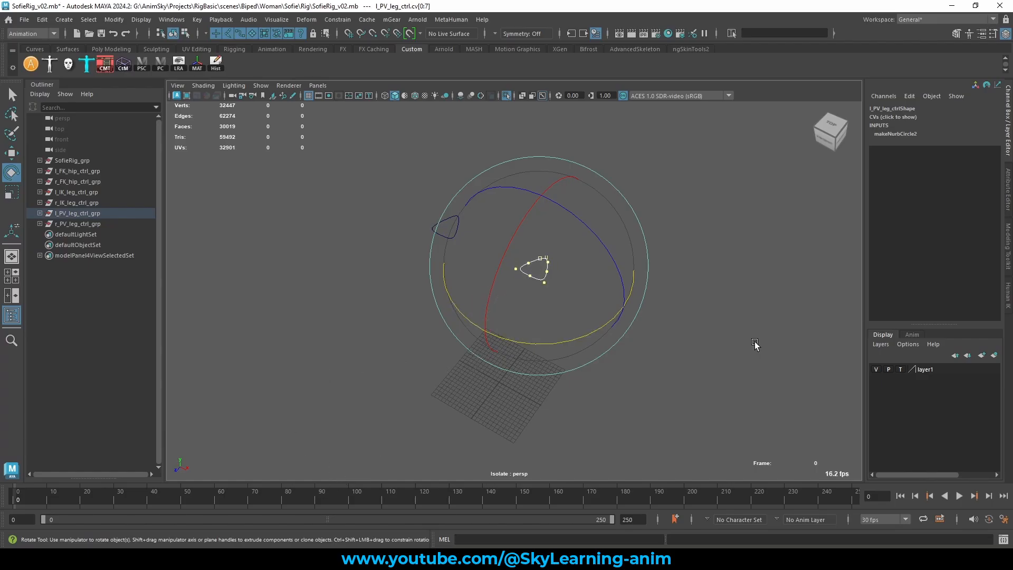
- Rotate all CVs of r_PV_leg_ctrl around the Z axis until the flat triangle stands upright
{"action": "left_click_drag", "start_coordinate": [757, 346], "coordinate": [507, 205], "text": "alt"}
{"action": "right_click", "coordinate": [401, 142]}
{"action": "left_click_drag", "start_coordinate": [507, 206], "coordinate": [416, 261]}
{"action": "left_click", "coordinate": [496, 213]}
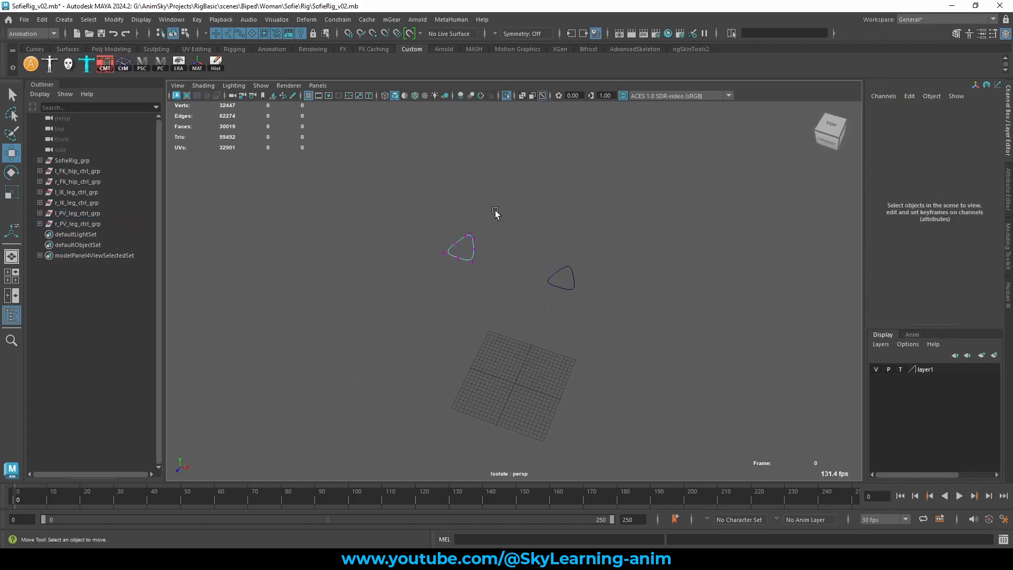
{"action": "left_click_drag", "start_coordinate": [505, 198], "coordinate": [437, 265]}
{"action": "left_click_drag", "start_coordinate": [561, 269], "coordinate": [568, 246], "text": "alt"}
{"action": "key", "text": "e"}
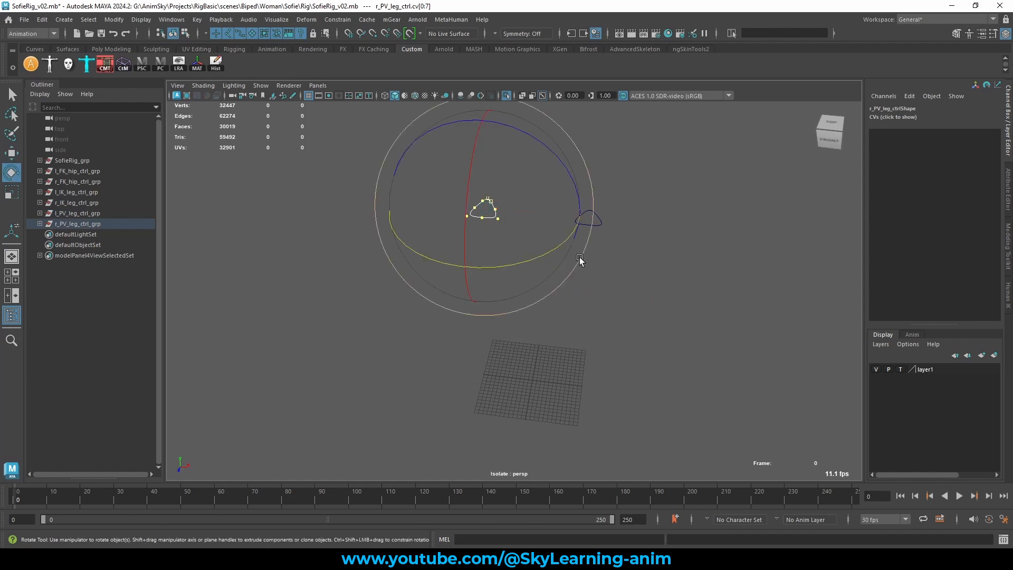
{"action": "middle_click_drag", "start_coordinate": [517, 137], "coordinate": [505, 180], "text": "alt"}
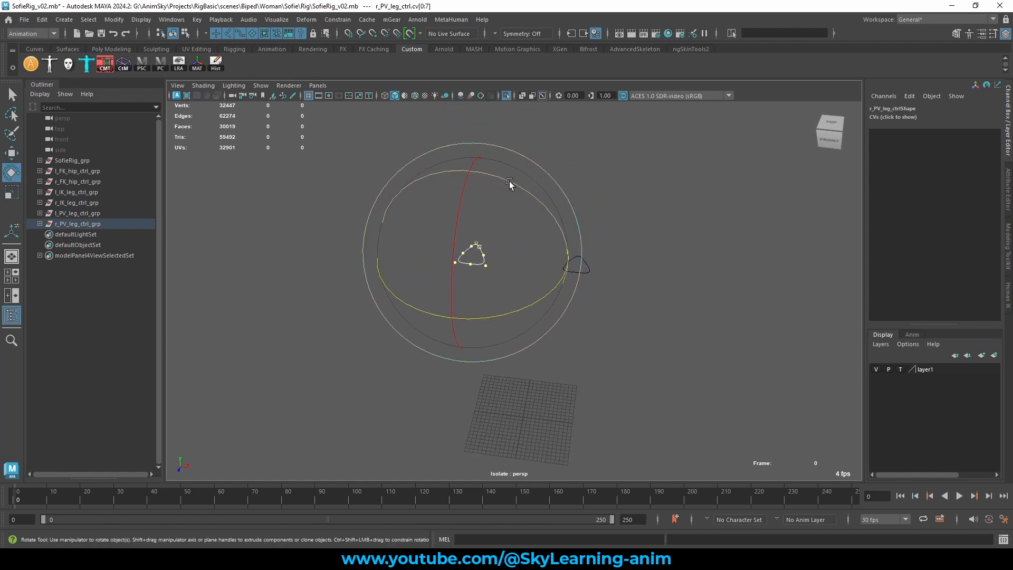
{"action": "left_click_drag", "start_coordinate": [518, 191], "coordinate": [632, 220]}
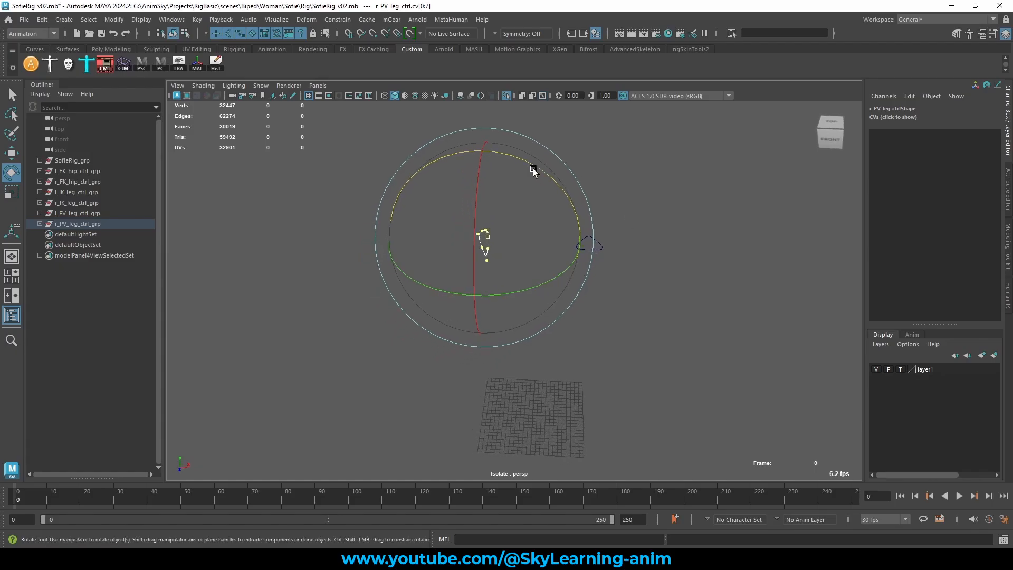
{"action": "left_click_drag", "start_coordinate": [536, 171], "coordinate": [542, 175]}
{"action": "left_click_drag", "start_coordinate": [520, 209], "coordinate": [735, 283]}
- Rotate all CVs of l_PV_leg_ctrl around the Z axis so its triangle stands upright like the right one
{"action": "left_click", "coordinate": [606, 180]}
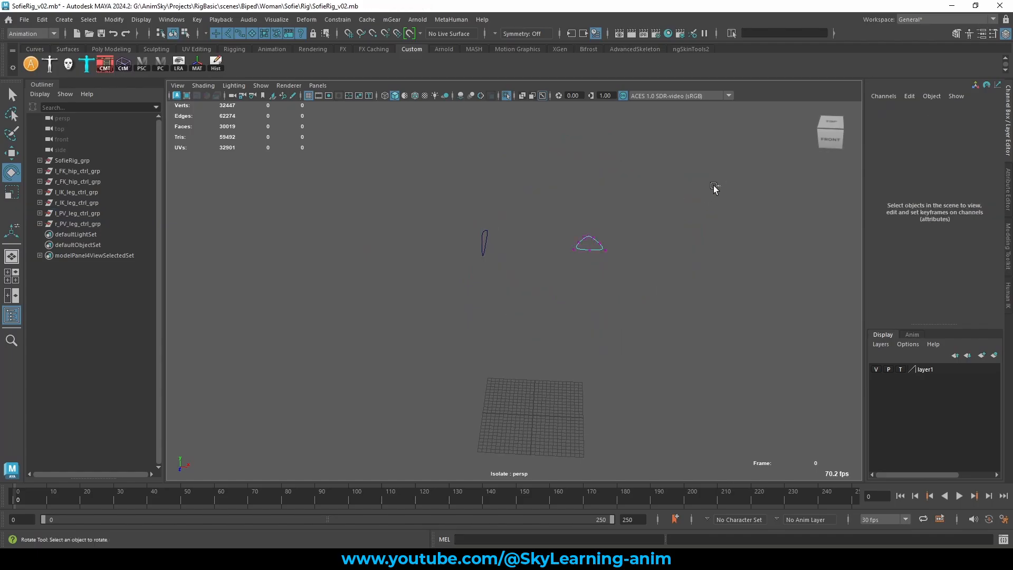
{"action": "left_click", "coordinate": [590, 244]}
{"action": "key", "text": "F8"}
{"action": "left_click_drag", "start_coordinate": [627, 159], "coordinate": [686, 189]}
{"action": "left_click_drag", "start_coordinate": [732, 264], "coordinate": [586, 265], "text": "alt"}
{"action": "key", "text": "w"}
- Return both pole vector controls to object mode and end the view isolation to show the whole rig
{"action": "right_click_drag", "start_coordinate": [410, 187], "coordinate": [527, 150]}
{"action": "left_click_drag", "start_coordinate": [411, 180], "coordinate": [674, 347]}
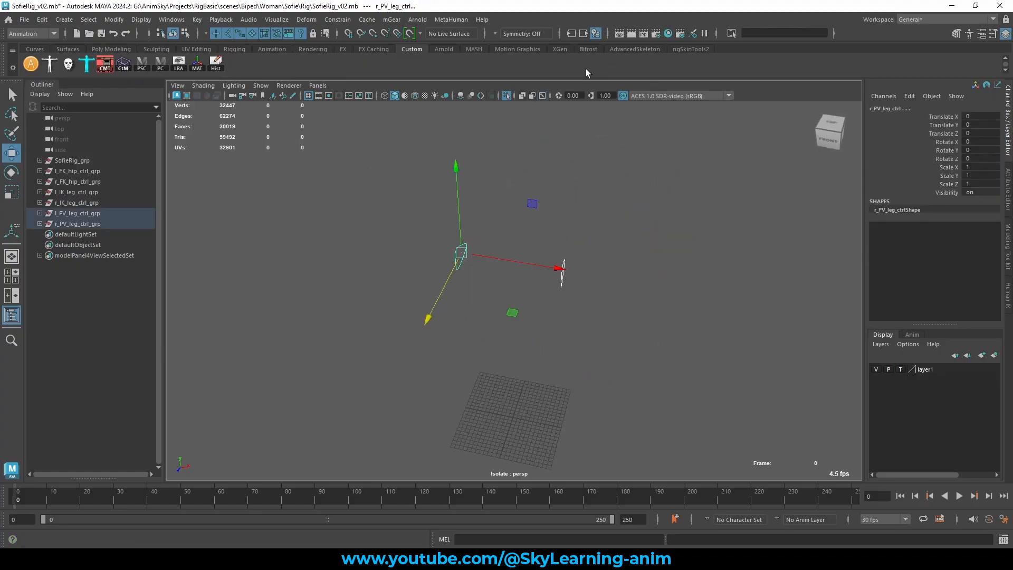
{"action": "key", "text": "ctrl+1"}
{"action": "left_click_drag", "start_coordinate": [637, 219], "coordinate": [245, 232], "text": "alt"}
- Move l_PV_leg_ctrl_grp forward from the knee along its object Z axis to Translate Y 44.339 and Translate Z 62.304
{"action": "left_click", "coordinate": [77, 214]}
{"action": "left_click_drag", "start_coordinate": [611, 293], "coordinate": [648, 238], "text": "alt"}
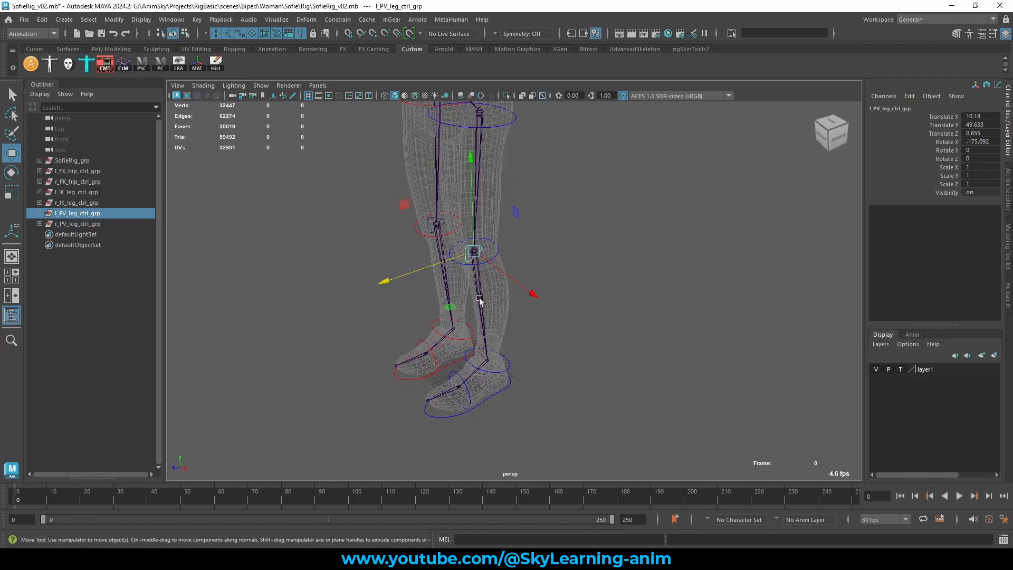
{"action": "right_click", "coordinate": [679, 195]}
{"action": "right_click_drag", "start_coordinate": [595, 197], "coordinate": [546, 182]}
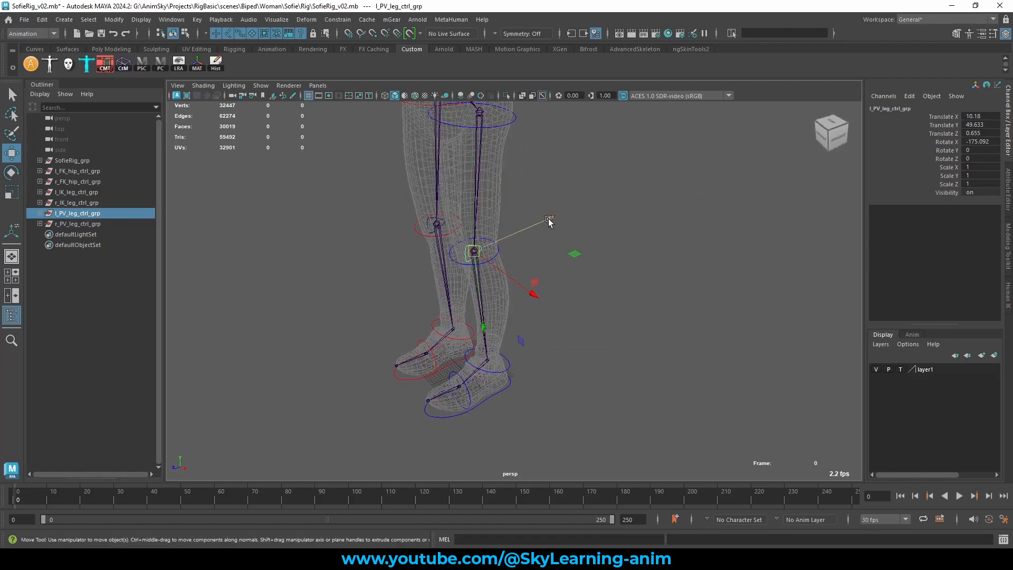
{"action": "left_click_drag", "start_coordinate": [549, 225], "coordinate": [501, 256]}
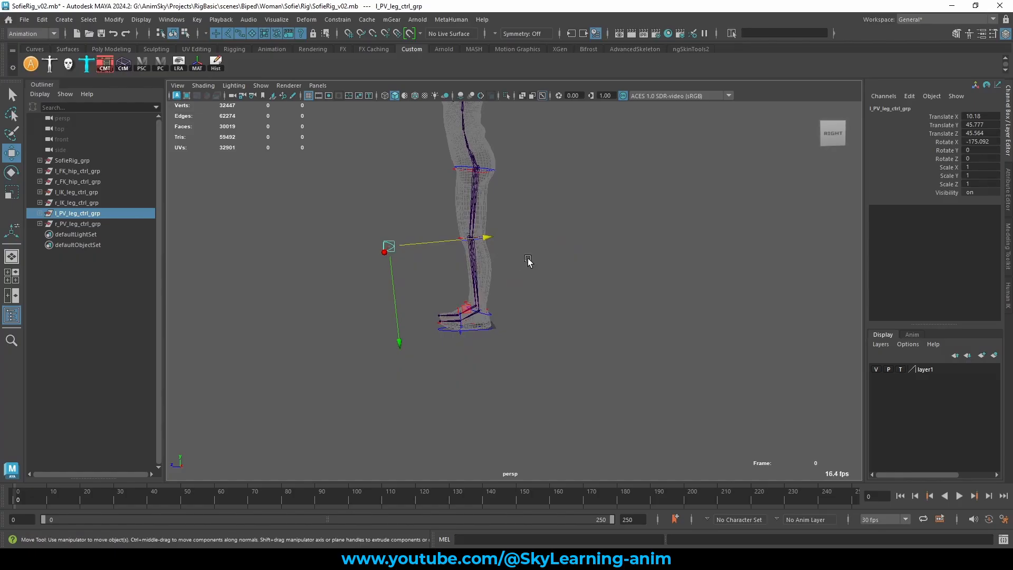
{"action": "middle_click_drag", "start_coordinate": [539, 257], "coordinate": [525, 278]}
{"action": "left_click_drag", "start_coordinate": [525, 278], "coordinate": [565, 295], "text": "alt"}
{"action": "left_click", "coordinate": [405, 296]}
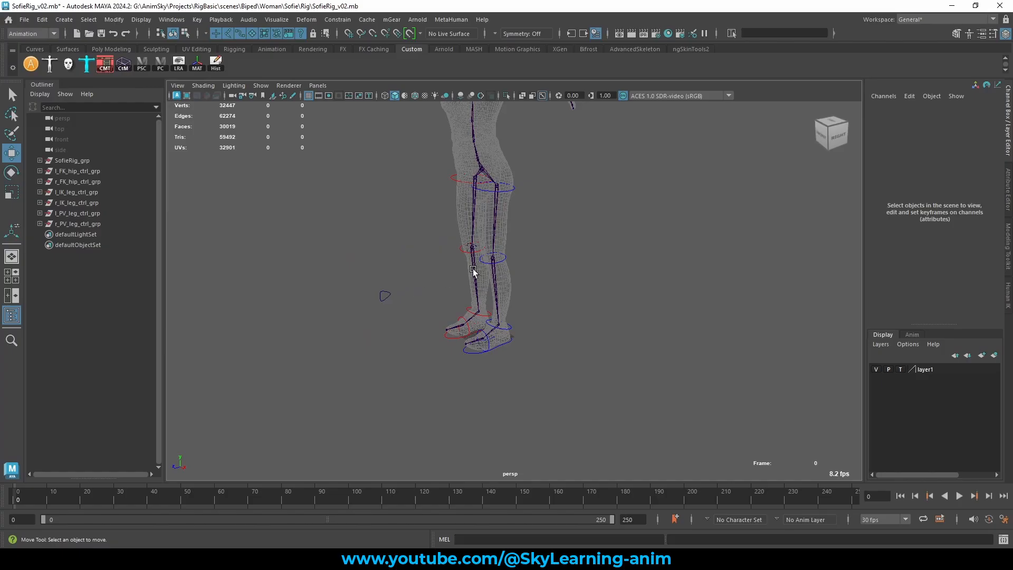
{"action": "left_click_drag", "start_coordinate": [438, 270], "coordinate": [373, 306]}
{"action": "left_click", "coordinate": [352, 406]}
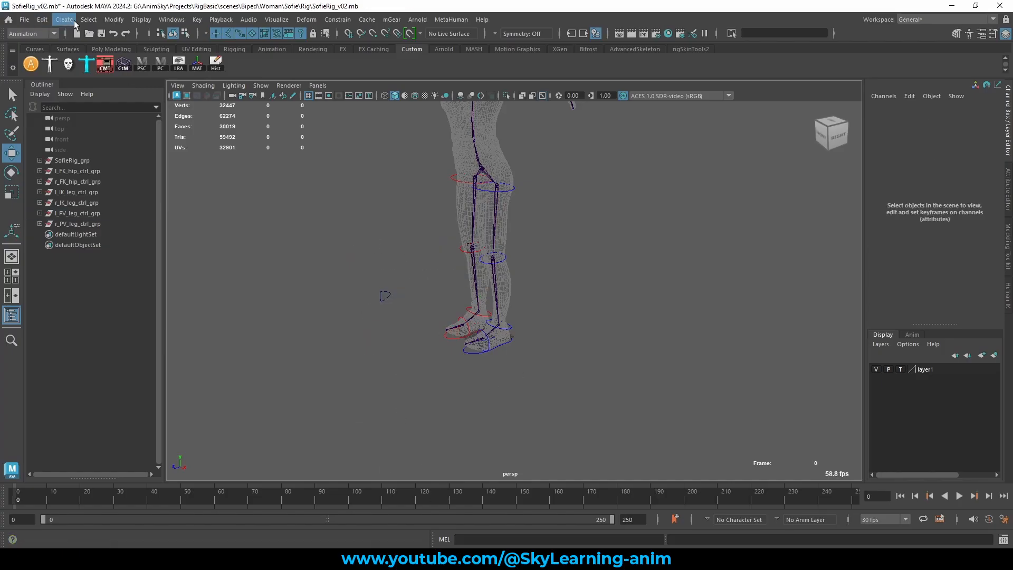
- Create a locator and match all its transforms to l_PV_leg_ctrl
{"action": "left_click", "coordinate": [64, 19]}
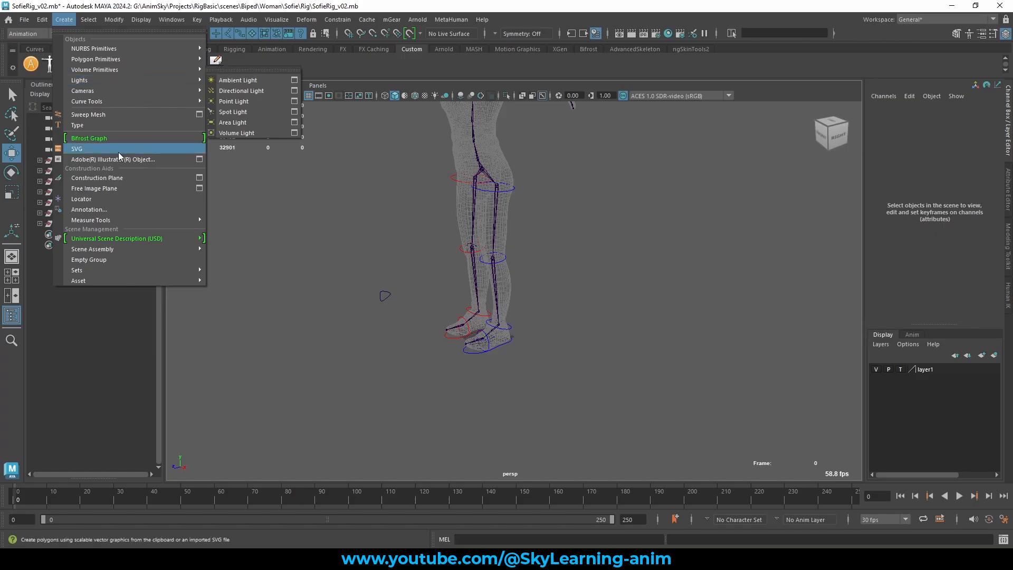
{"action": "left_click", "coordinate": [109, 198]}
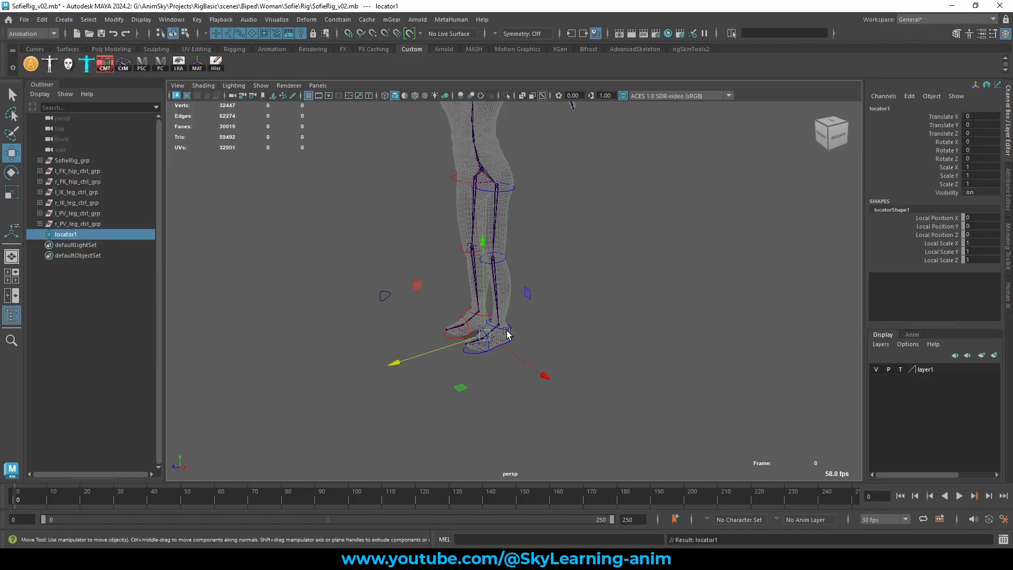
{"action": "left_click", "coordinate": [484, 335]}
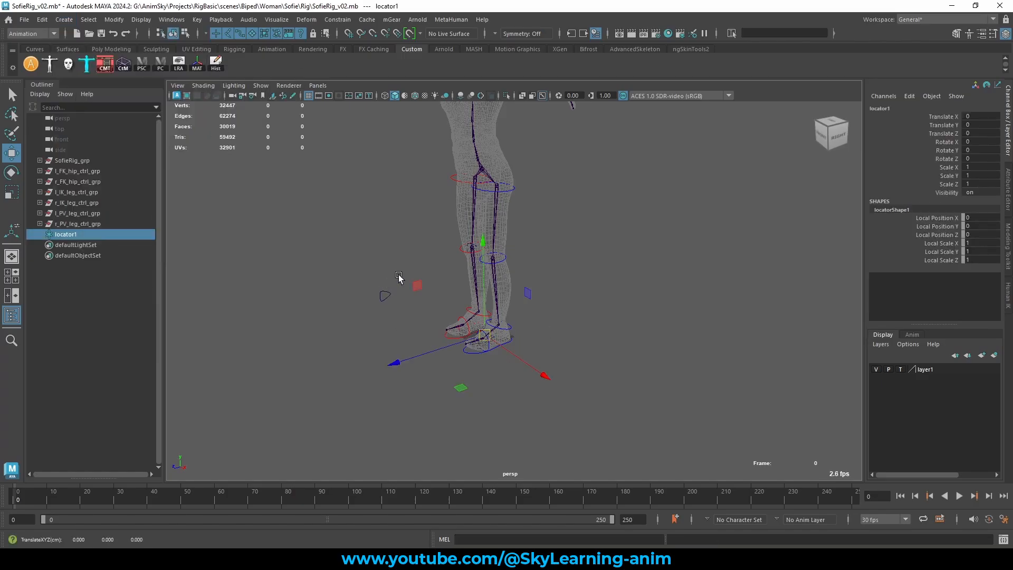
{"action": "left_click", "coordinate": [386, 298]}
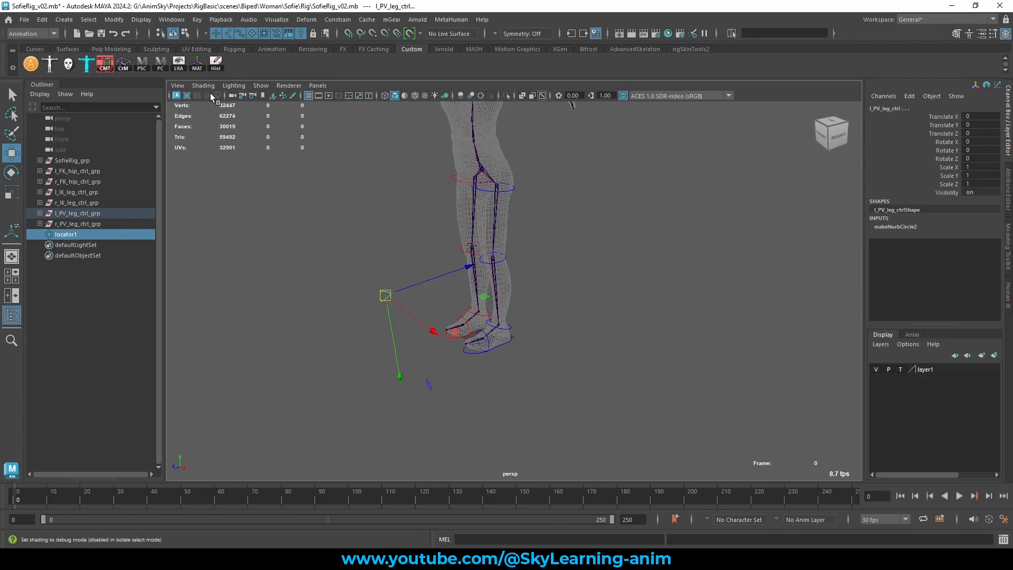
{"action": "left_click", "coordinate": [198, 69]}
{"action": "left_click", "coordinate": [191, 158]}
- Mirror the locator to the right side by setting its Translate X to -10.18
{"action": "left_click", "coordinate": [96, 236]}
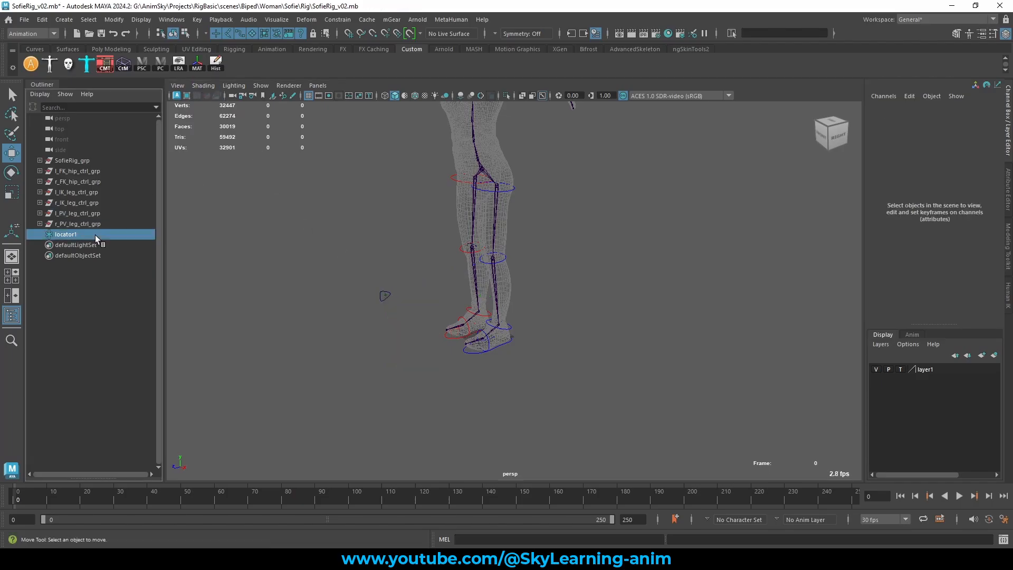
{"action": "double_click", "coordinate": [970, 116]}
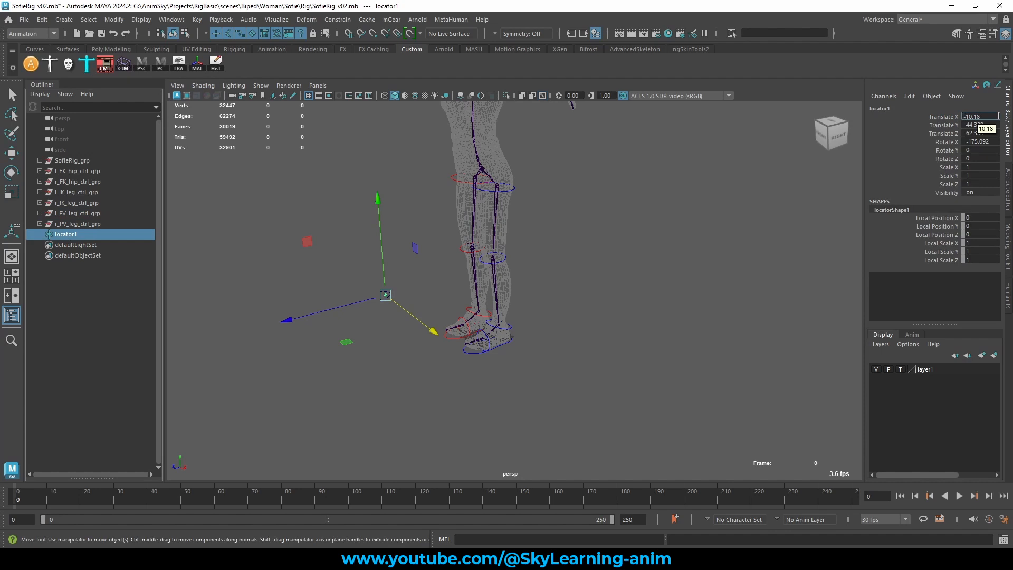
{"action": "key", "text": "Return"}
{"action": "scroll", "coordinate": [654, 292], "scroll_direction": "up", "scroll_amount": 3}
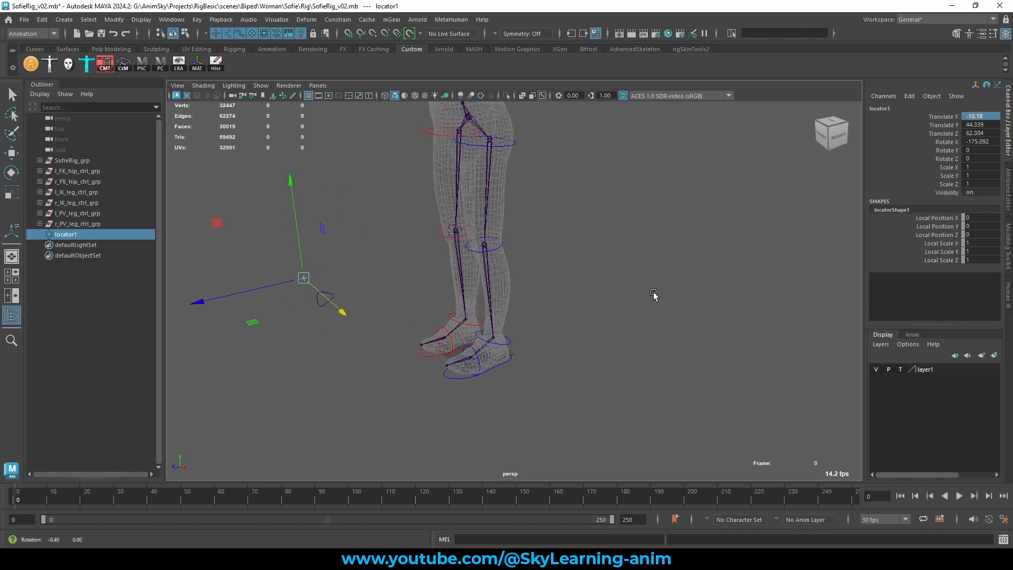
- Snap r_PV_leg_ctrl_grp along its Z axis from the right knee to the locator's position
{"action": "middle_click_drag", "start_coordinate": [63, 234], "coordinate": [67, 227]}
{"action": "left_click", "coordinate": [67, 224]}
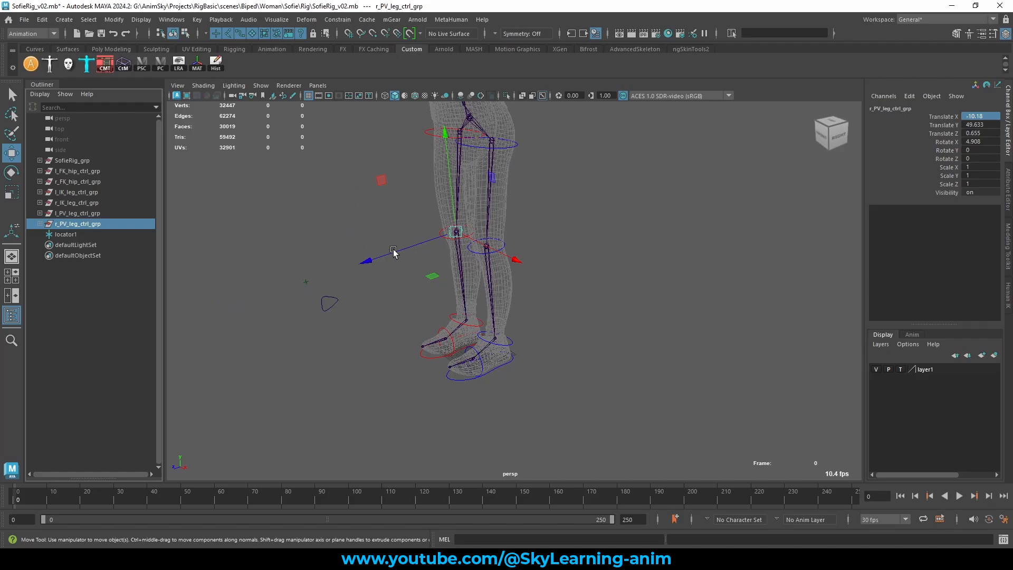
{"action": "key", "text": "w"}
{"action": "left_click", "coordinate": [342, 195]}
{"action": "left_click", "coordinate": [316, 184]}
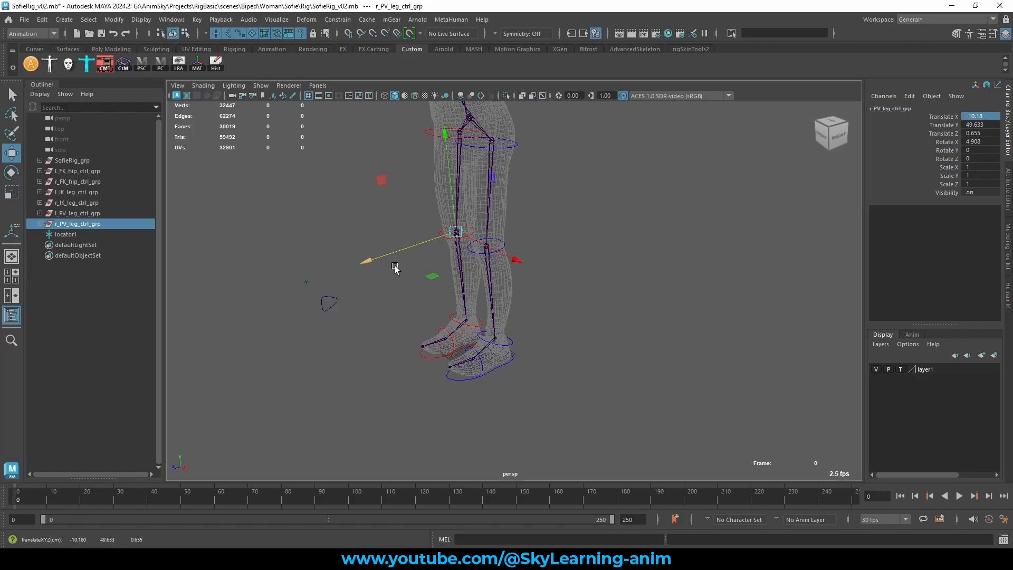
{"action": "middle_click_drag", "start_coordinate": [332, 248], "coordinate": [312, 285]}
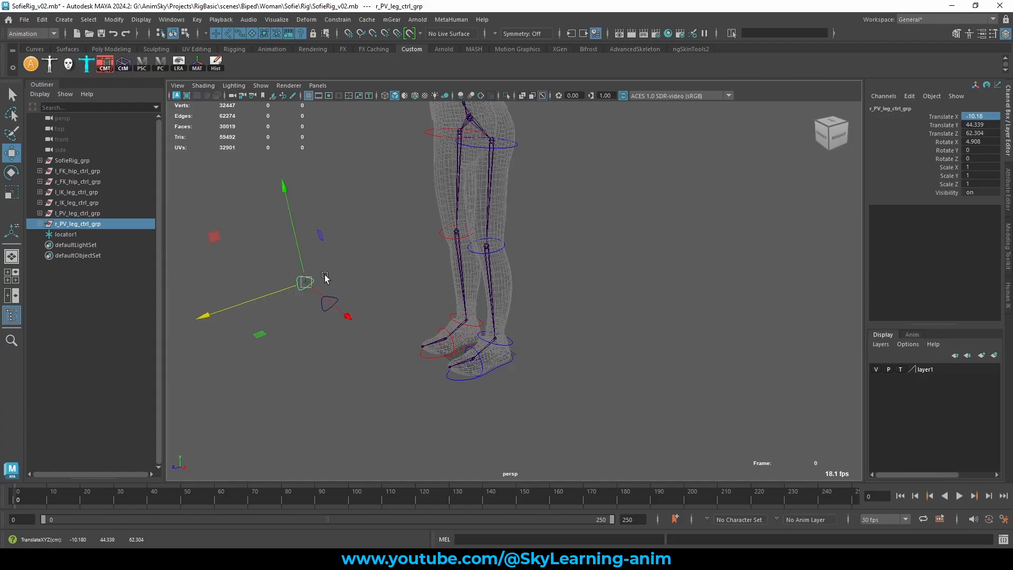
- Delete locator1 from the scene
{"action": "left_click", "coordinate": [102, 234]}
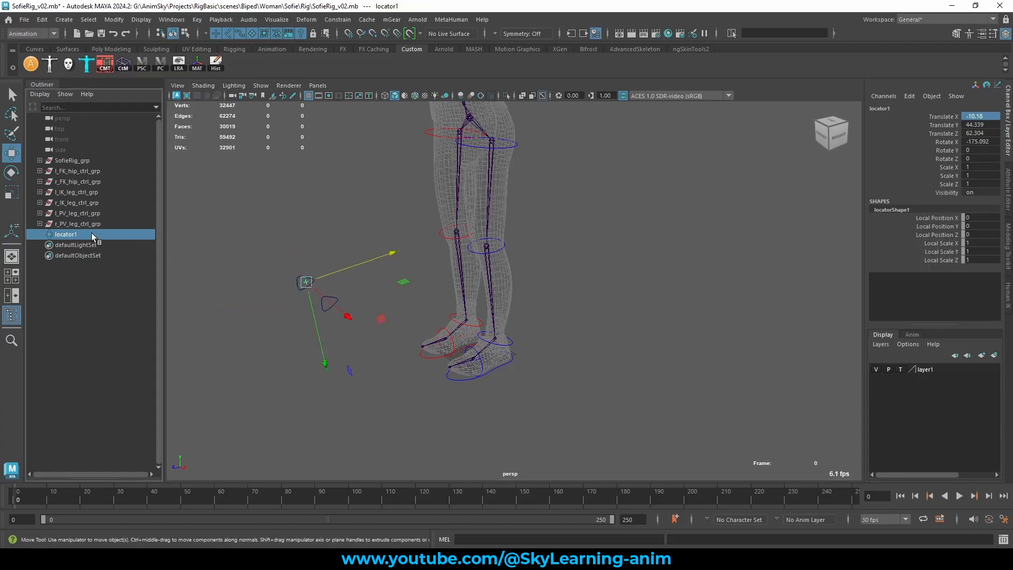
{"action": "key", "text": "Delete"}
{"action": "left_click_drag", "start_coordinate": [435, 294], "coordinate": [475, 296], "text": "alt"}
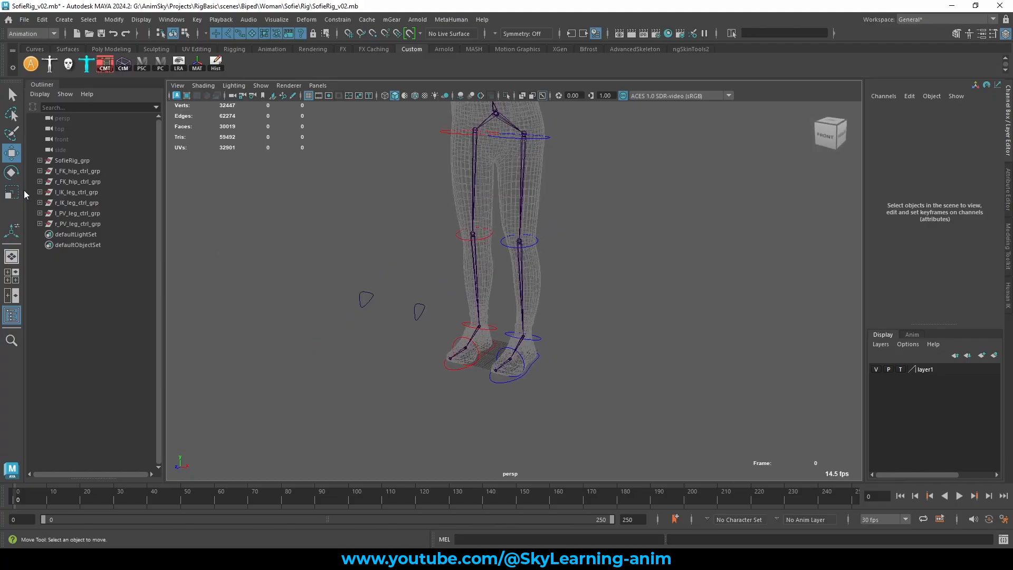
- Enable drawing overrides on l_PV_leg_ctrl_grp and set its index color to blue
{"action": "left_click", "coordinate": [99, 213]}
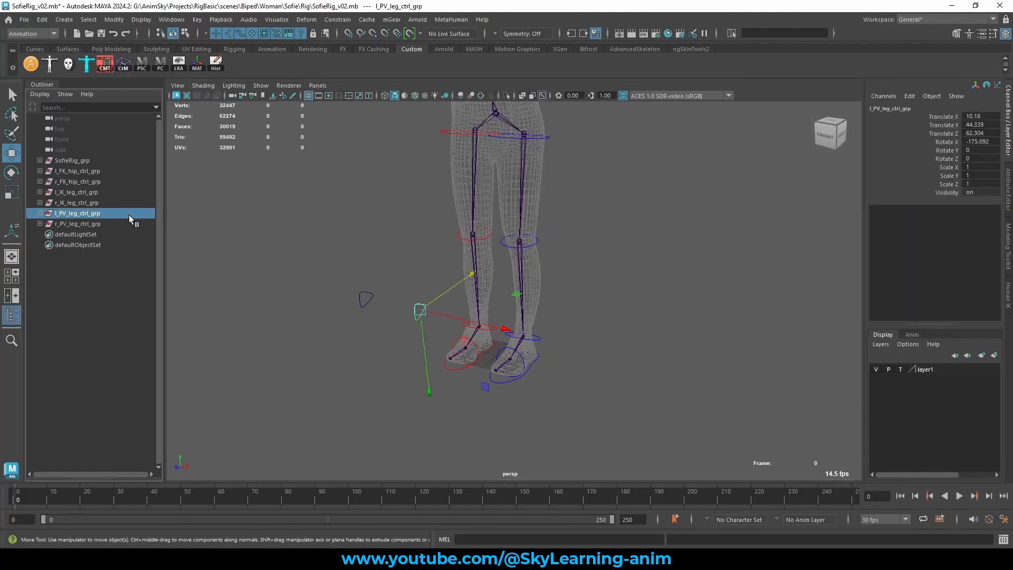
{"action": "left_click", "coordinate": [1009, 194]}
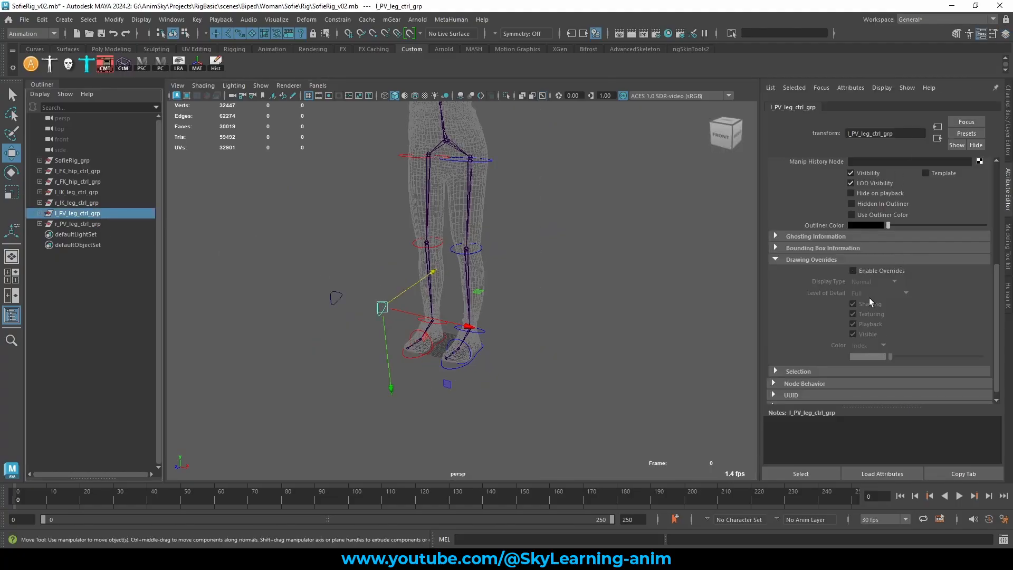
{"action": "mouse_move", "coordinate": [890, 357]}
{"action": "left_mouse_down"}
{"action": "mouse_move", "coordinate": [926, 359]}
{"action": "mouse_move", "coordinate": [903, 359]}
{"action": "left_mouse_up"}
- Enable drawing overrides on r_PV_leg_ctrl_grp and set its index color to red
{"action": "left_click", "coordinate": [69, 224]}
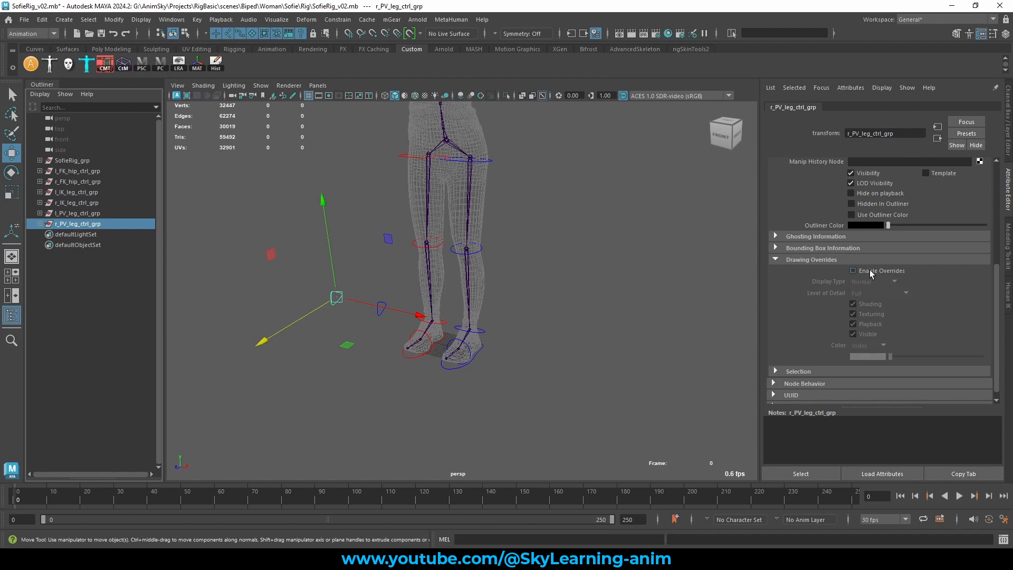
{"action": "left_click", "coordinate": [853, 270]}
{"action": "scroll", "coordinate": [569, 264], "scroll_direction": "down", "scroll_amount": 5}
{"action": "left_click_drag", "start_coordinate": [569, 264], "coordinate": [563, 273], "text": "alt"}
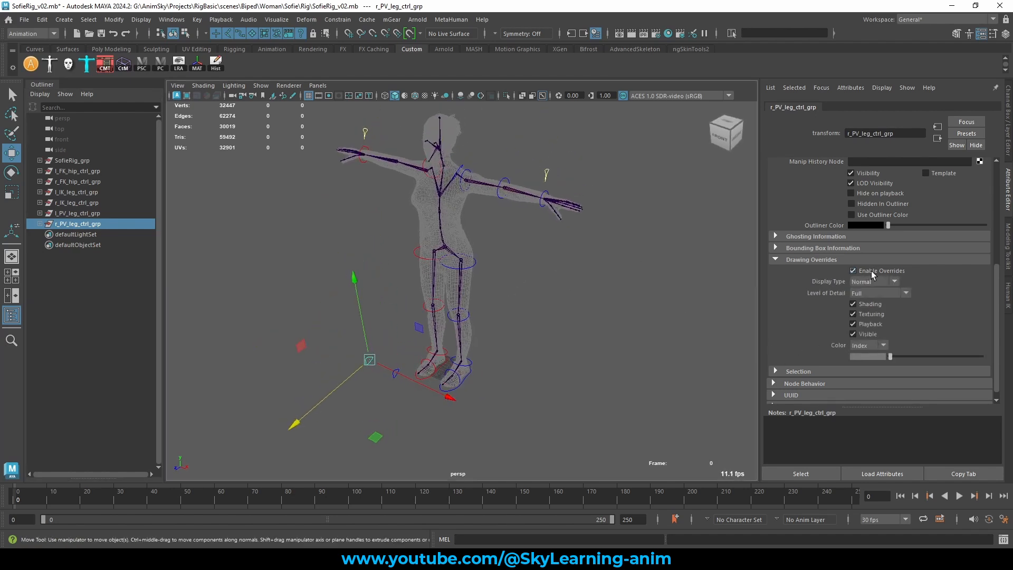
{"action": "left_click_drag", "start_coordinate": [891, 359], "coordinate": [928, 359]}
{"action": "left_click", "coordinate": [539, 338]}
{"action": "scroll", "coordinate": [531, 317], "scroll_direction": "up", "scroll_amount": 5}
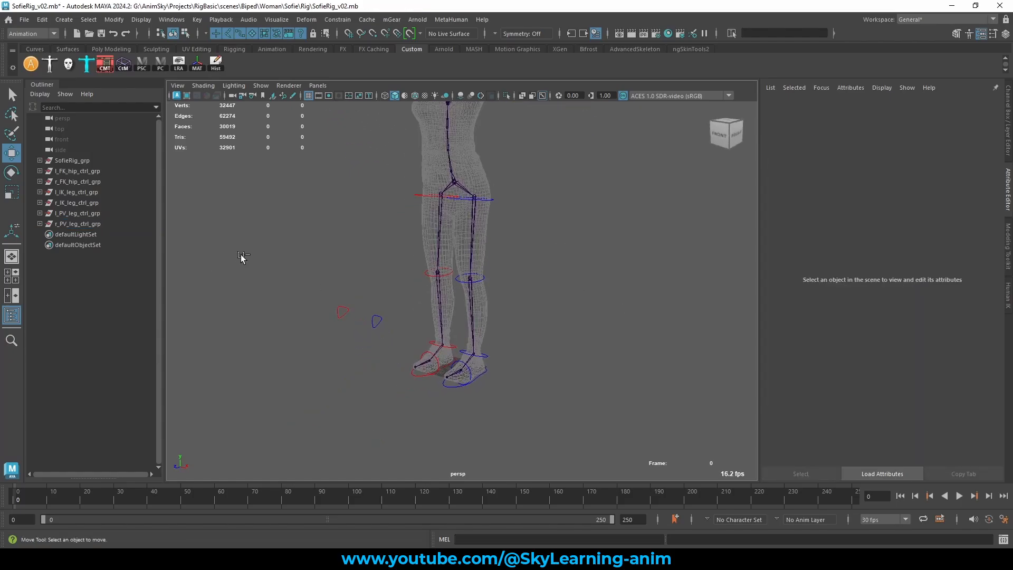
- Save the rig scene
{"action": "key", "text": "ctrl+s"}
{"action": "scroll", "coordinate": [259, 256], "scroll_direction": "down", "scroll_amount": 3}
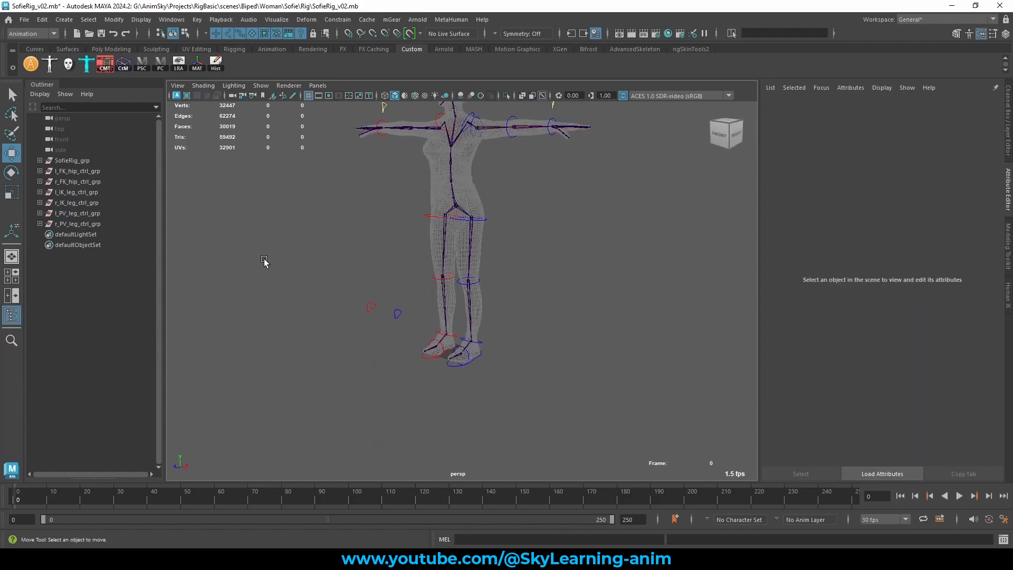
{"action": "middle_click_drag", "start_coordinate": [390, 284], "coordinate": [393, 306], "text": "alt"}
{"action": "right_click_drag", "start_coordinate": [401, 305], "coordinate": [481, 301], "text": "alt"}
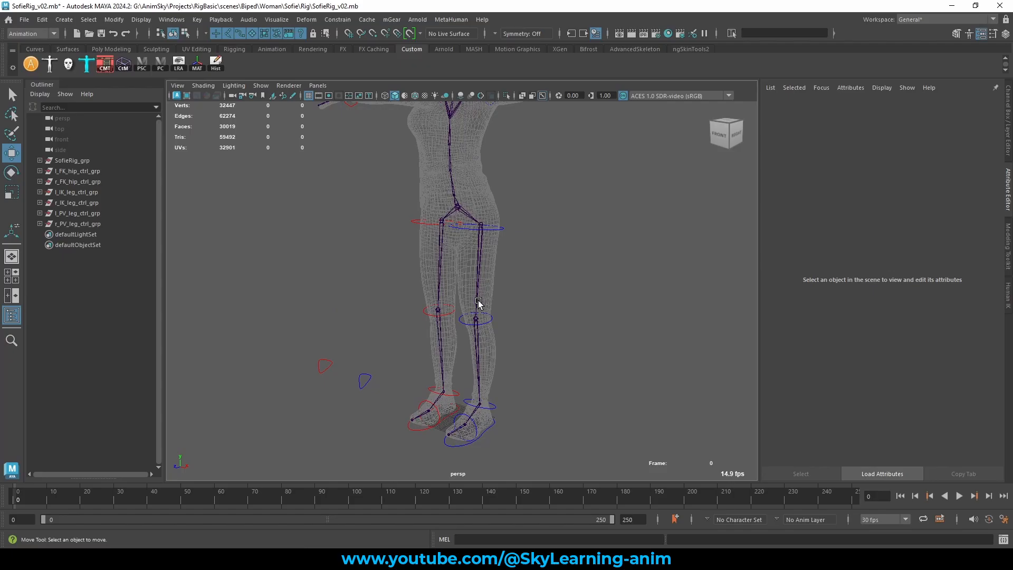
- Save the current changes to SofieRig_v02.mb
{"action": "left_click", "coordinate": [25, 20]}
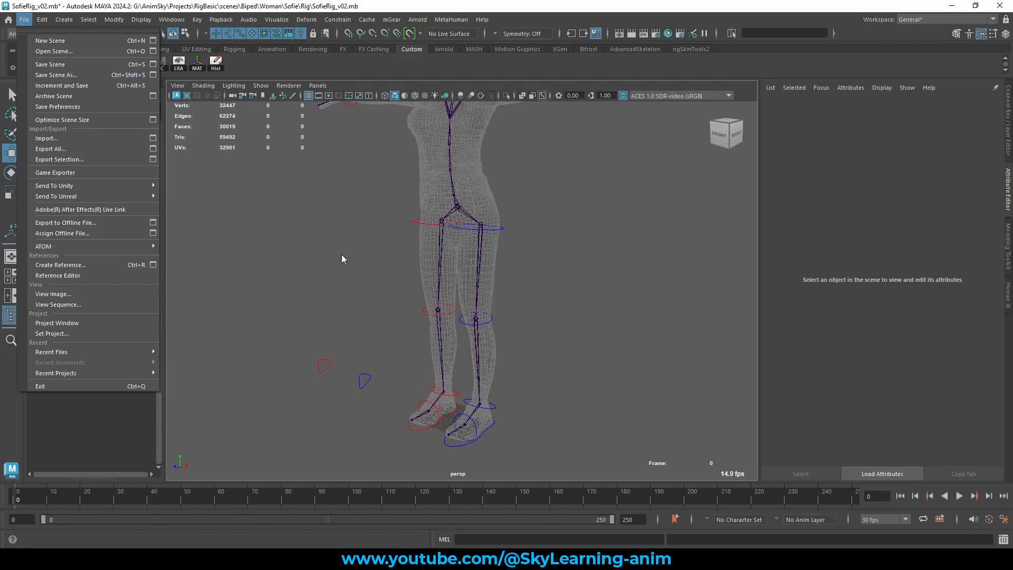
{"action": "left_click", "coordinate": [294, 257]}
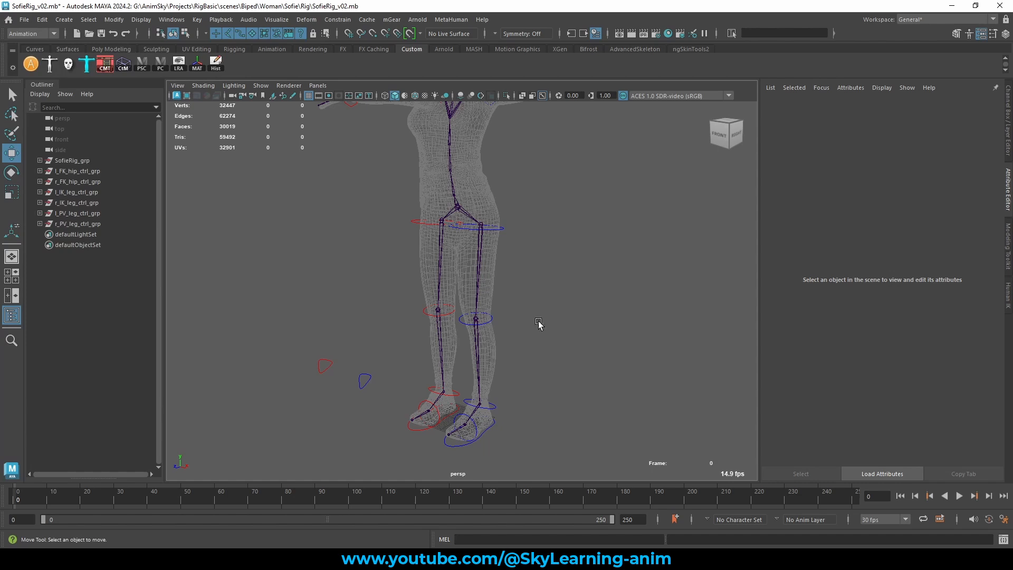
{"action": "left_click_drag", "start_coordinate": [562, 290], "coordinate": [561, 296], "text": "alt"}
{"action": "right_click_drag", "start_coordinate": [561, 296], "coordinate": [579, 295], "text": "alt"}
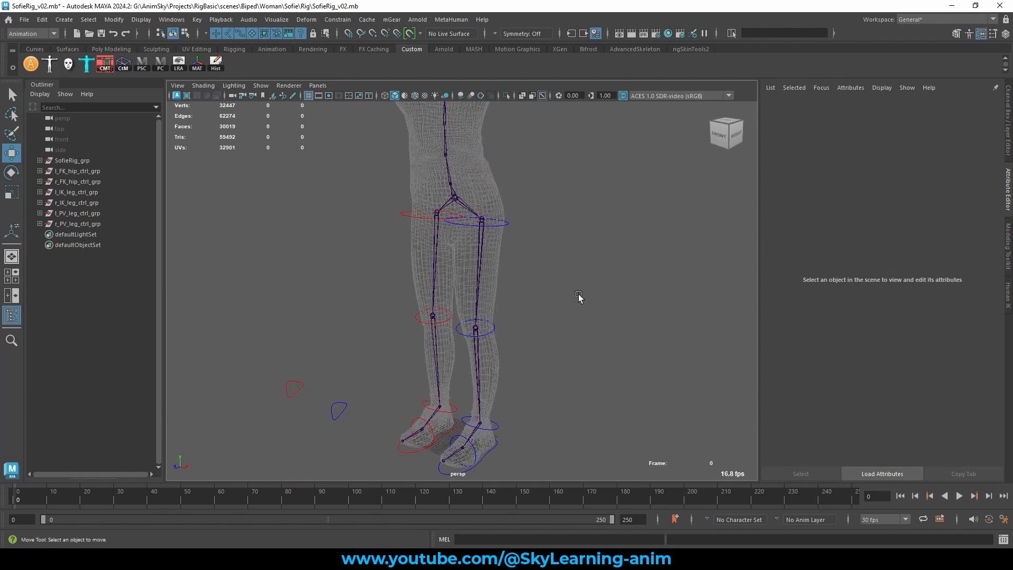
{"action": "key", "text": "ctrl+s"}
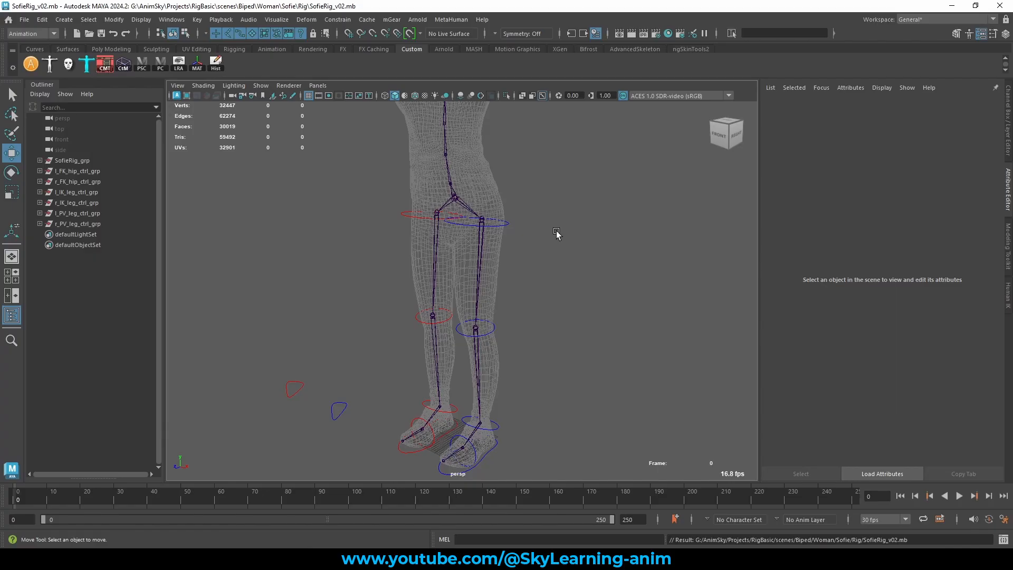
- Delete the right leg joint chain starting at r_hip_jnt
{"action": "middle_click_drag", "start_coordinate": [559, 245], "coordinate": [561, 234], "text": "alt"}
{"action": "right_click_drag", "start_coordinate": [560, 234], "coordinate": [611, 248], "text": "alt"}
{"action": "left_click", "coordinate": [433, 235]}
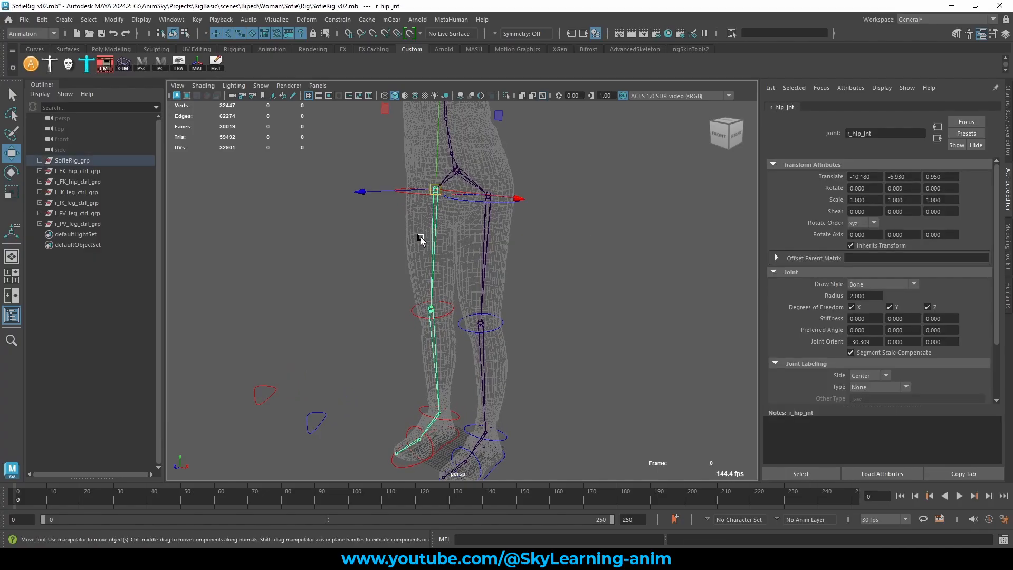
{"action": "left_click", "coordinate": [421, 240]}
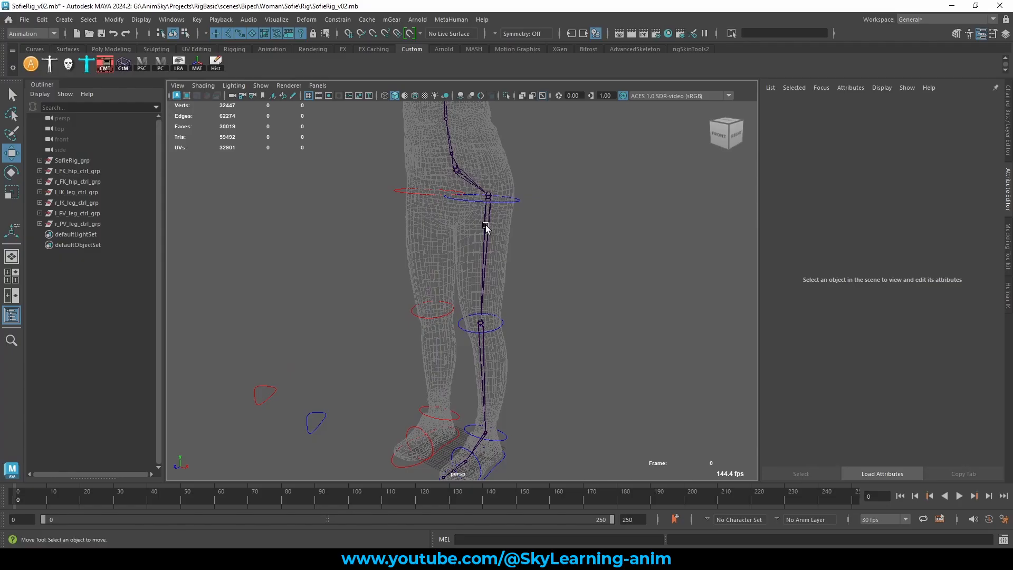
- Duplicate the left leg joint chain starting at l_hip_jnt twice
{"action": "left_click_drag", "start_coordinate": [485, 227], "coordinate": [578, 205], "text": "alt"}
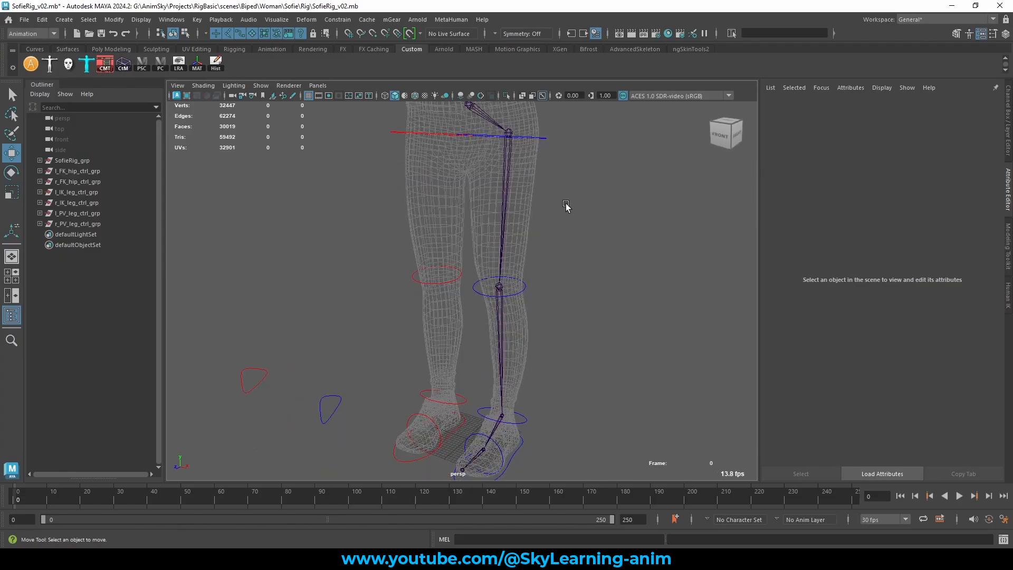
{"action": "left_click", "coordinate": [478, 215]}
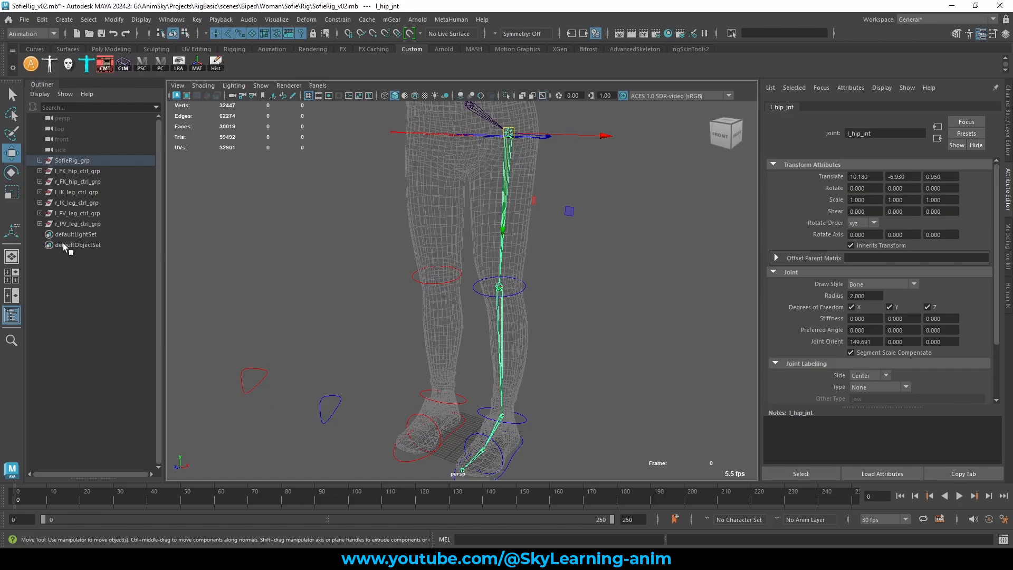
{"action": "key", "text": "f"}
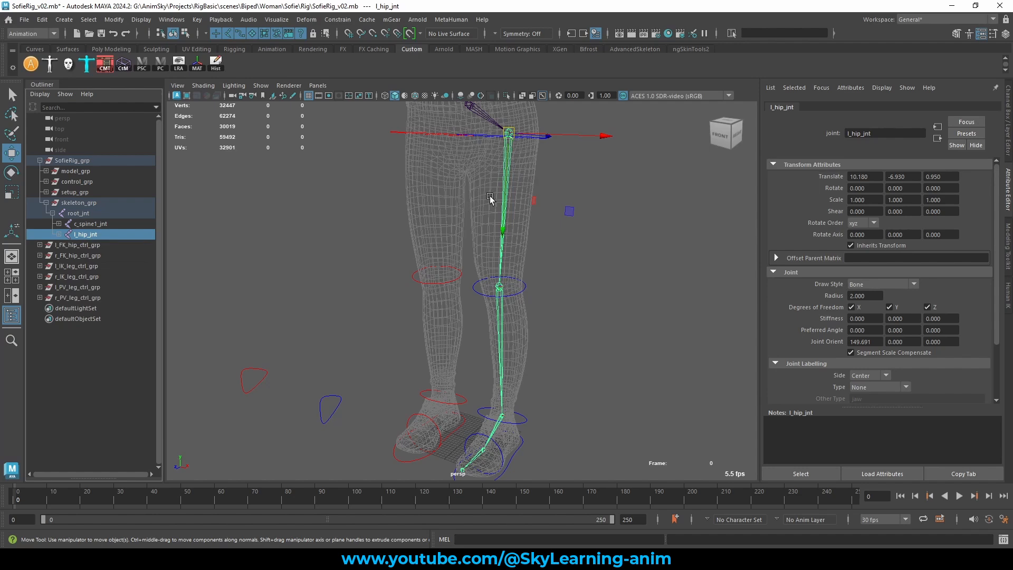
{"action": "key", "text": "a"}
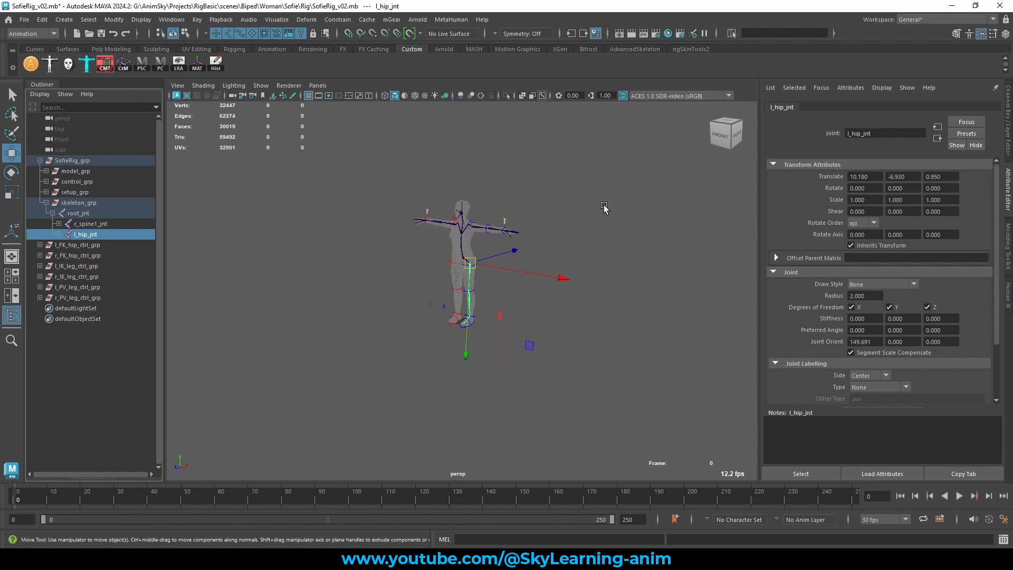
{"action": "key", "text": "f"}
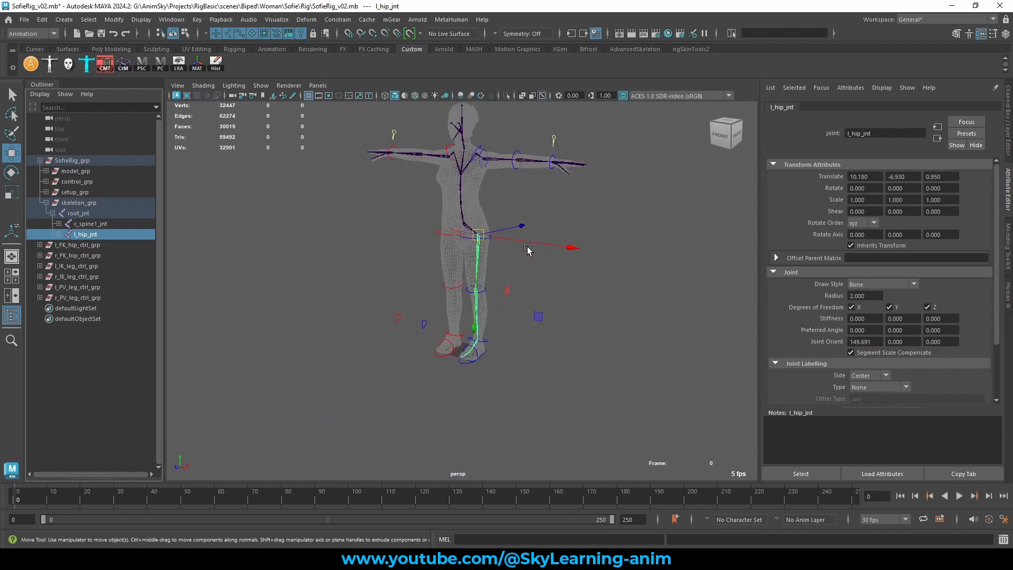
{"action": "key", "text": "ctrl+d"}
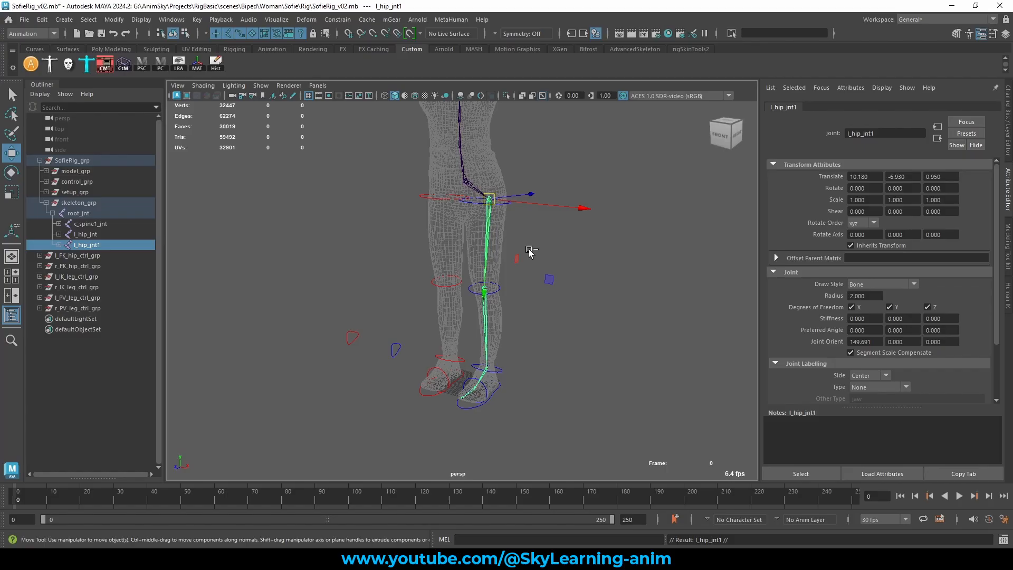
{"action": "key", "text": "ctrl+d"}
- Unparent both duplicated left hip chains from root_jnt so they sit at the scene's top level
{"action": "left_click", "coordinate": [99, 255], "text": "shift"}
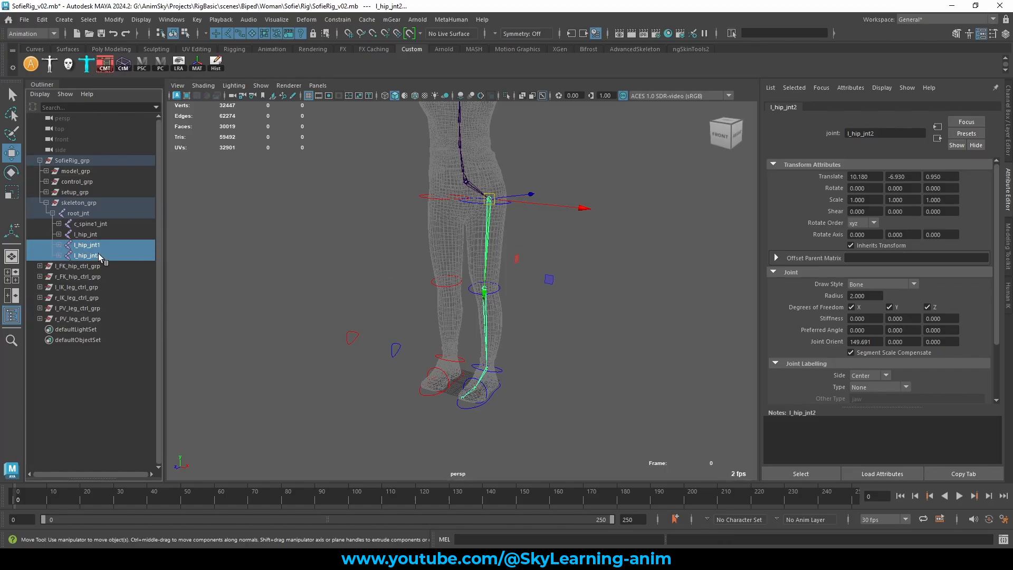
{"action": "key", "text": "shift+p"}
{"action": "left_click_drag", "start_coordinate": [309, 285], "coordinate": [347, 288], "text": "alt"}
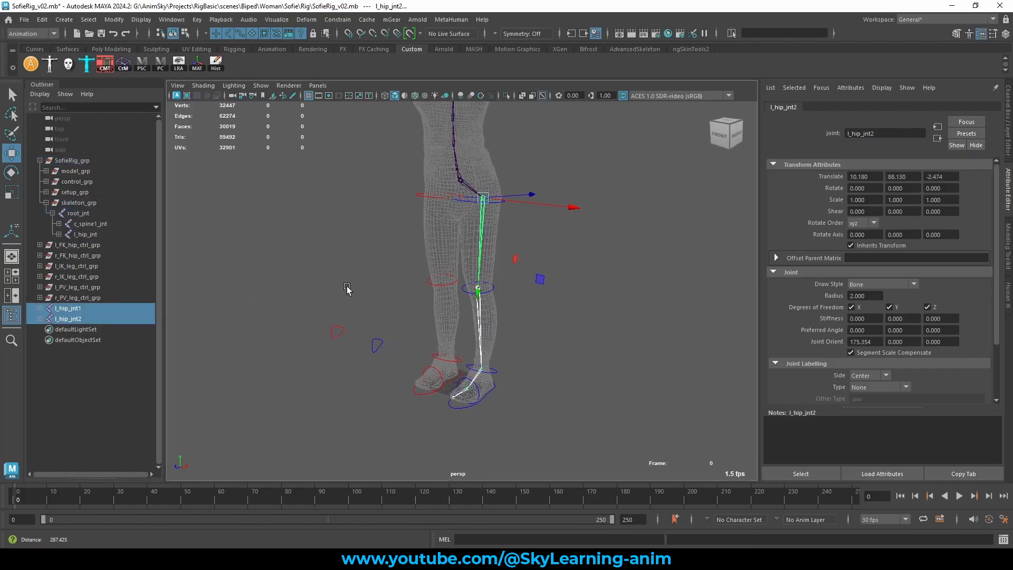
{"action": "right_click_drag", "start_coordinate": [348, 289], "coordinate": [368, 290], "text": "alt"}
{"action": "left_click", "coordinate": [604, 250]}
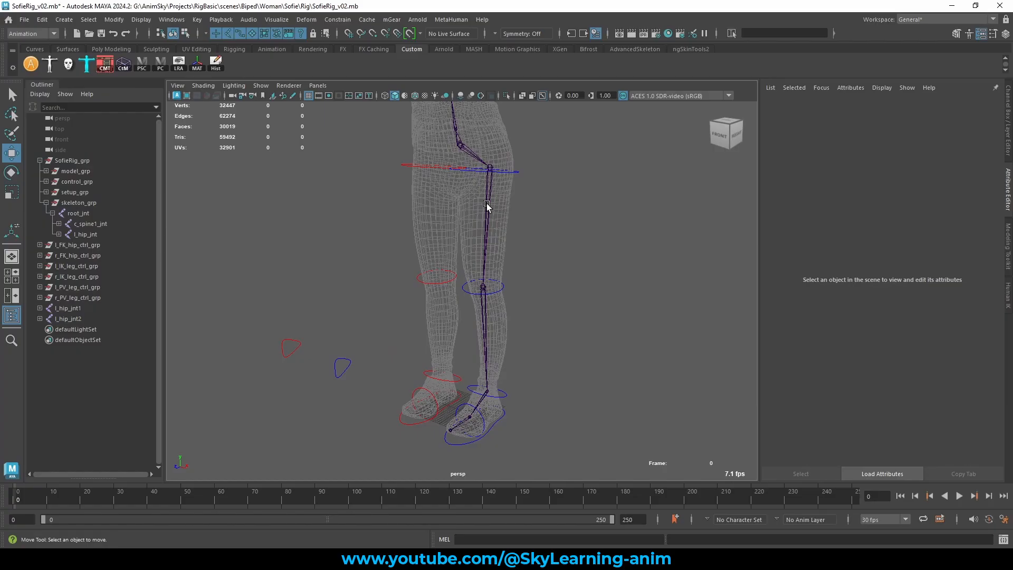
- Expand the hierarchy of the duplicated l_hip_jnt1 chain down to its end joint
{"action": "left_click", "coordinate": [487, 211]}
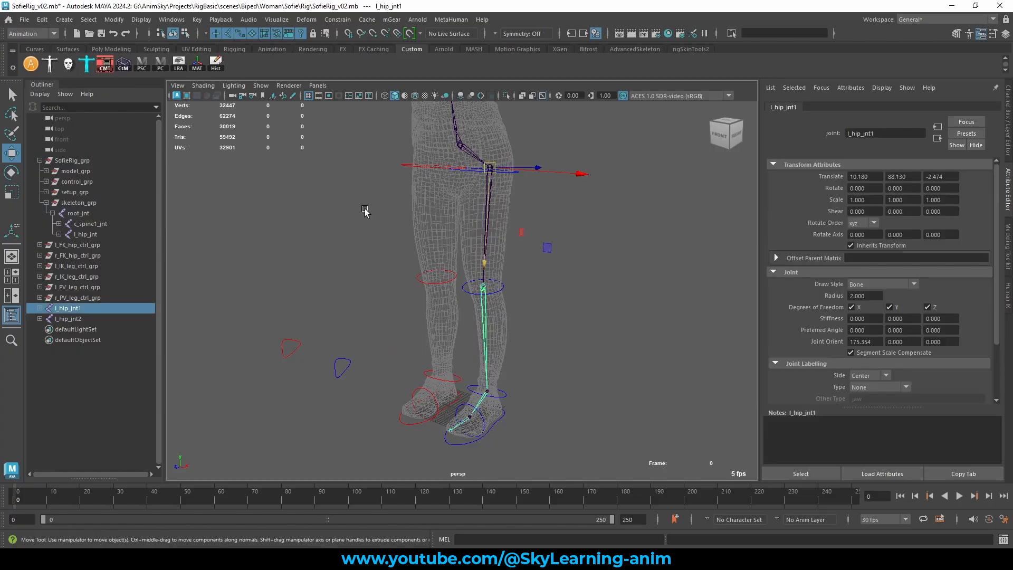
{"action": "left_click", "coordinate": [41, 310]}
{"action": "key", "text": "f"}
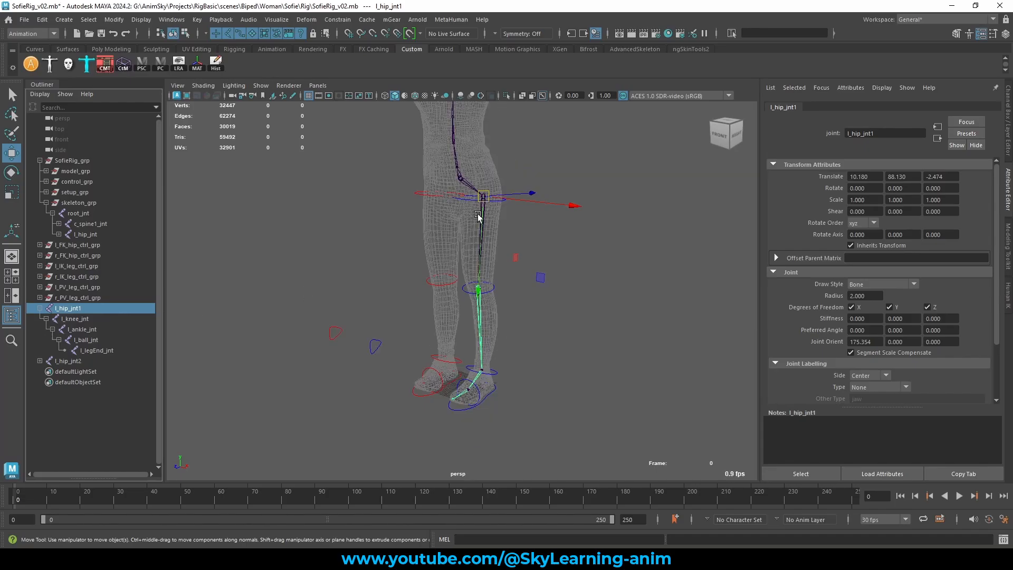
- Examine the skeleton's arm joints and the FK and IK arm chains in setup_grp for their naming convention
{"action": "left_click", "coordinate": [527, 187]}
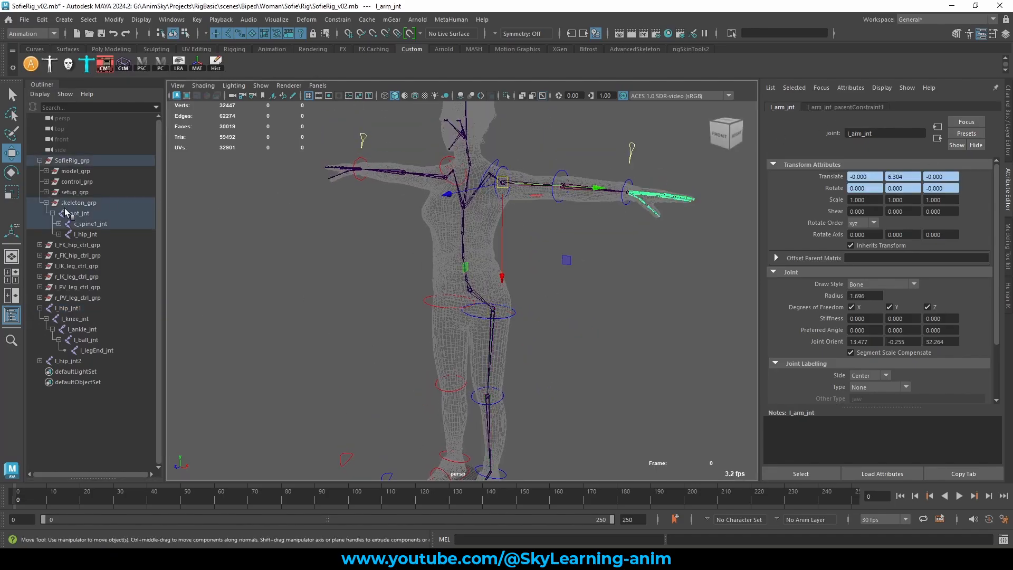
{"action": "left_click", "coordinate": [74, 224]}
{"action": "left_click", "coordinate": [59, 224]}
{"action": "left_click", "coordinate": [82, 234]}
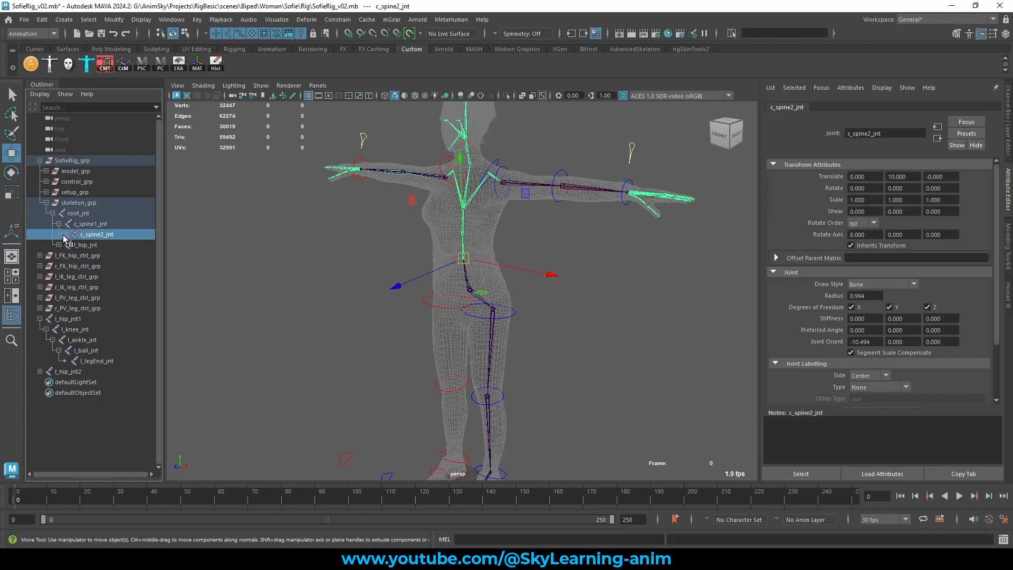
{"action": "left_click", "coordinate": [65, 235]}
{"action": "left_click", "coordinate": [71, 245]}
{"action": "left_click", "coordinate": [77, 256]}
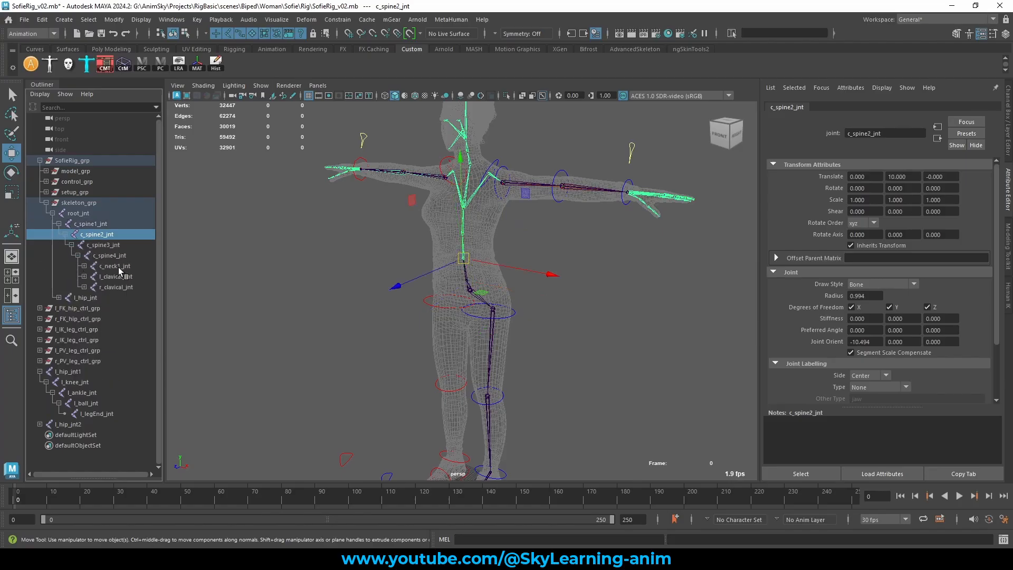
{"action": "left_click", "coordinate": [86, 277]}
{"action": "left_click", "coordinate": [84, 277]}
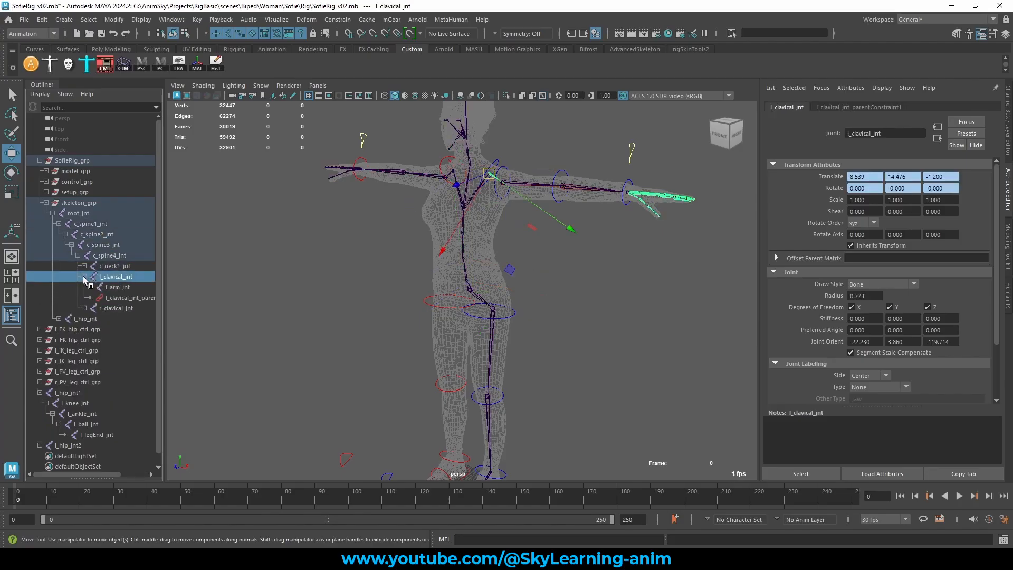
{"action": "left_click", "coordinate": [84, 277]}
{"action": "left_click", "coordinate": [64, 193]}
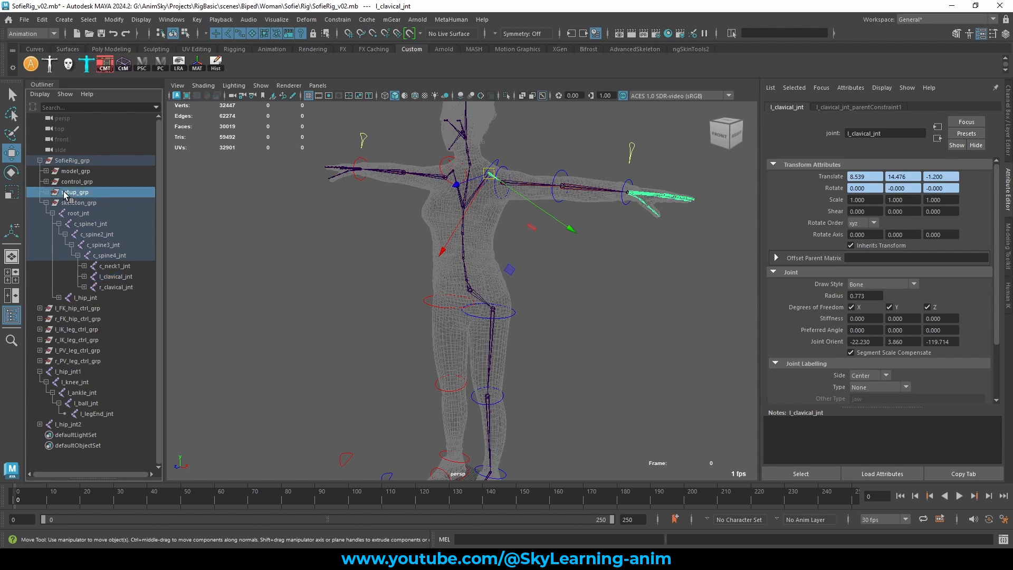
{"action": "left_click", "coordinate": [46, 192]}
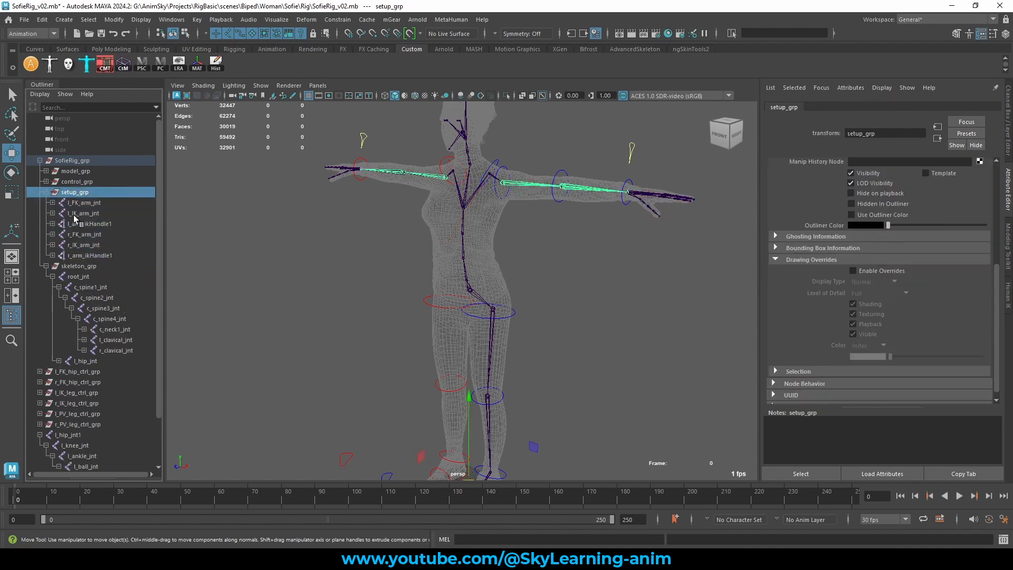
{"action": "left_click", "coordinate": [101, 203]}
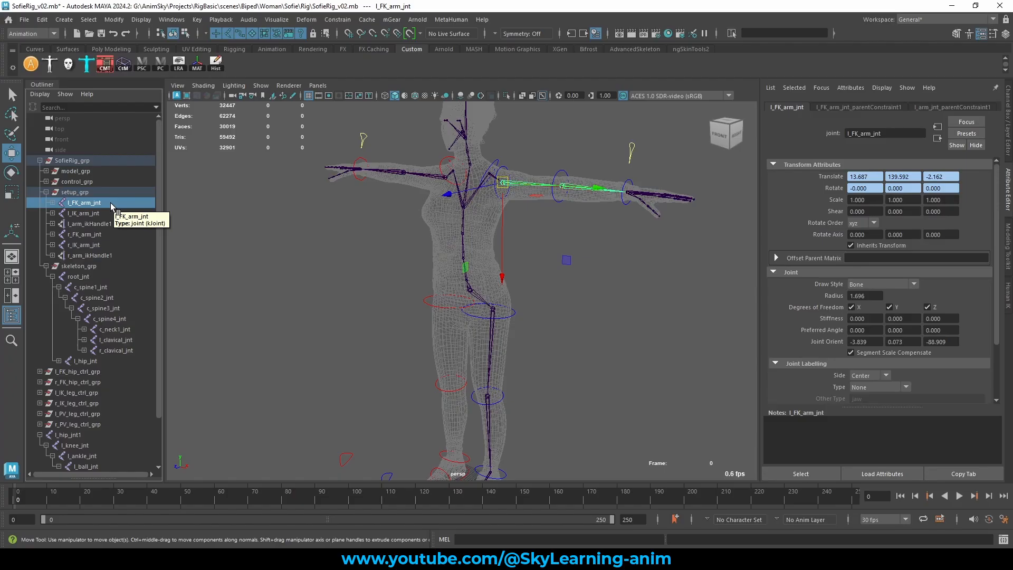
- Replace the prefix l_ with l_FK_ in the names of the selected joints from l_hip_jnt1 to its l_legEnd_jnt
{"action": "scroll", "coordinate": [111, 203], "scroll_direction": "down", "scroll_amount": 3}
{"action": "left_click_drag", "start_coordinate": [77, 383], "coordinate": [95, 422]}
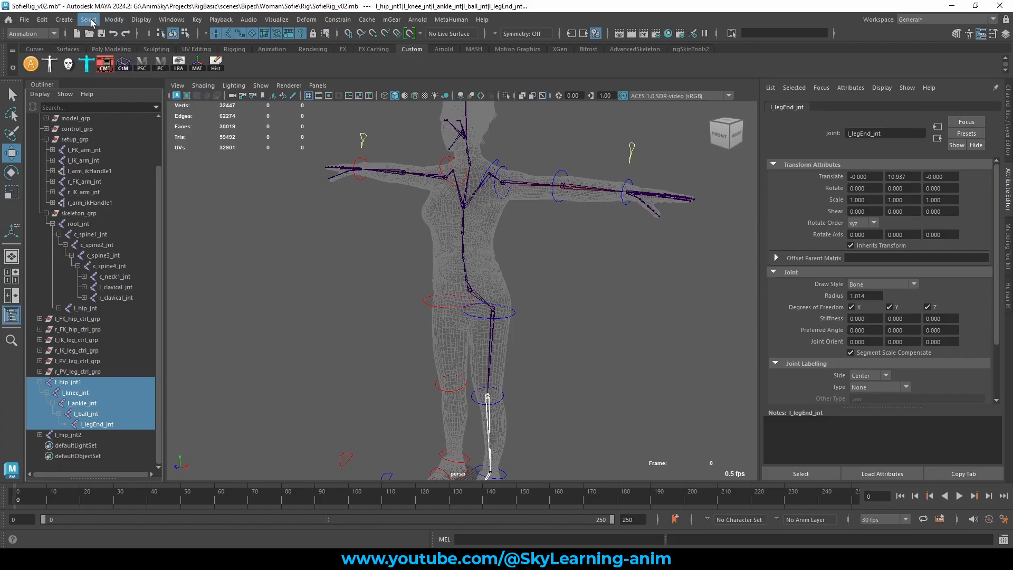
{"action": "left_click", "coordinate": [90, 19]}
{"action": "mouse_move", "coordinate": [124, 20]}
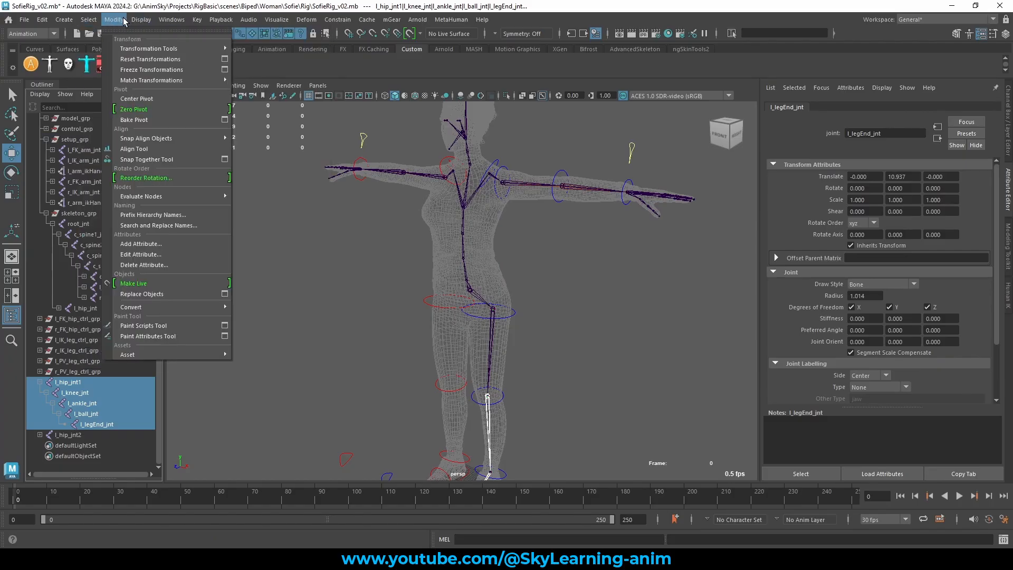
{"action": "left_click", "coordinate": [159, 225]}
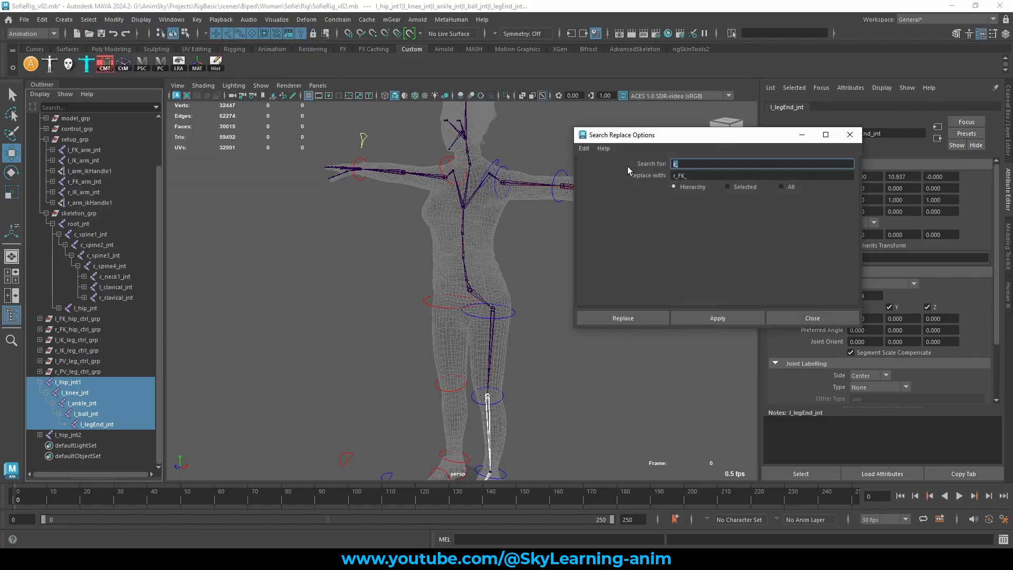
{"action": "type", "text": "l"}
{"action": "key", "text": "Tab"}
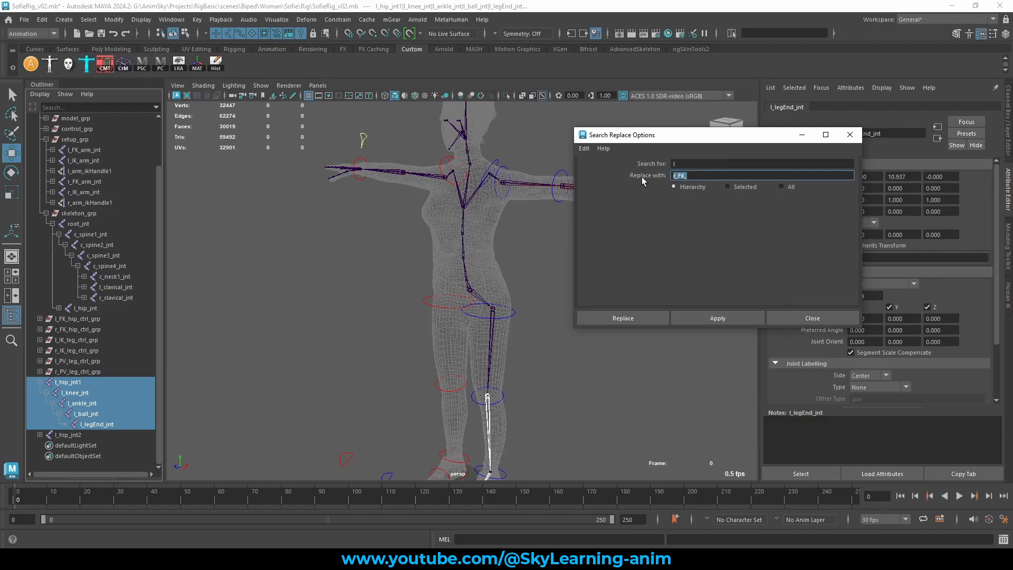
{"action": "type", "text": "l_FK"}
{"action": "left_click", "coordinate": [729, 187]}
{"action": "left_click", "coordinate": [718, 318]}
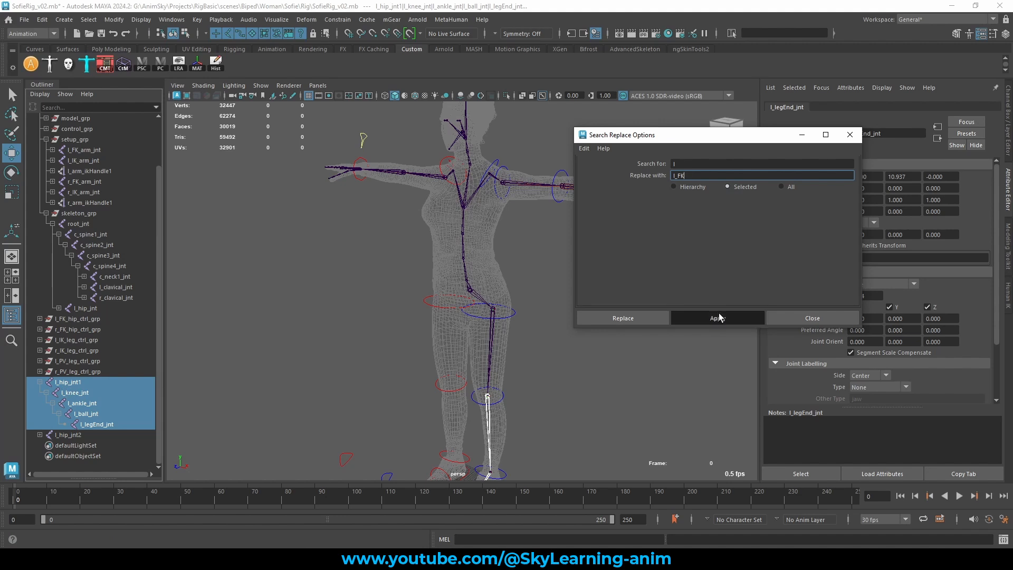
- Replace the prefix l_ with l_IK_ in the names of all joints of the l_hip_jnt2 chain
{"action": "left_click", "coordinate": [39, 435]}
{"action": "scroll", "coordinate": [67, 439], "scroll_direction": "down", "scroll_amount": 3}
{"action": "left_click", "coordinate": [72, 393]}
{"action": "left_click", "coordinate": [97, 434], "text": "shift"}
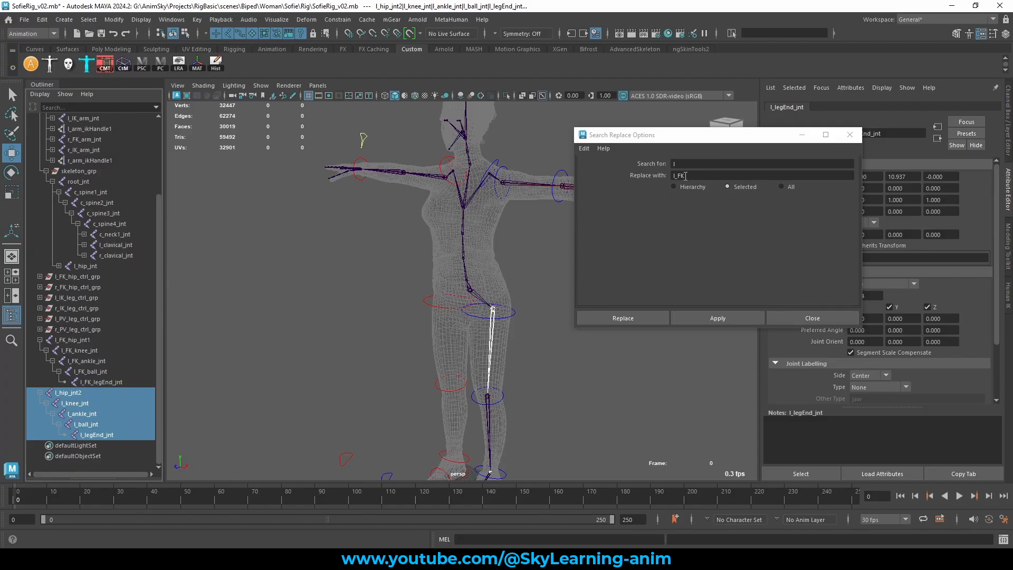
{"action": "left_click_drag", "start_coordinate": [685, 175], "coordinate": [677, 176]}
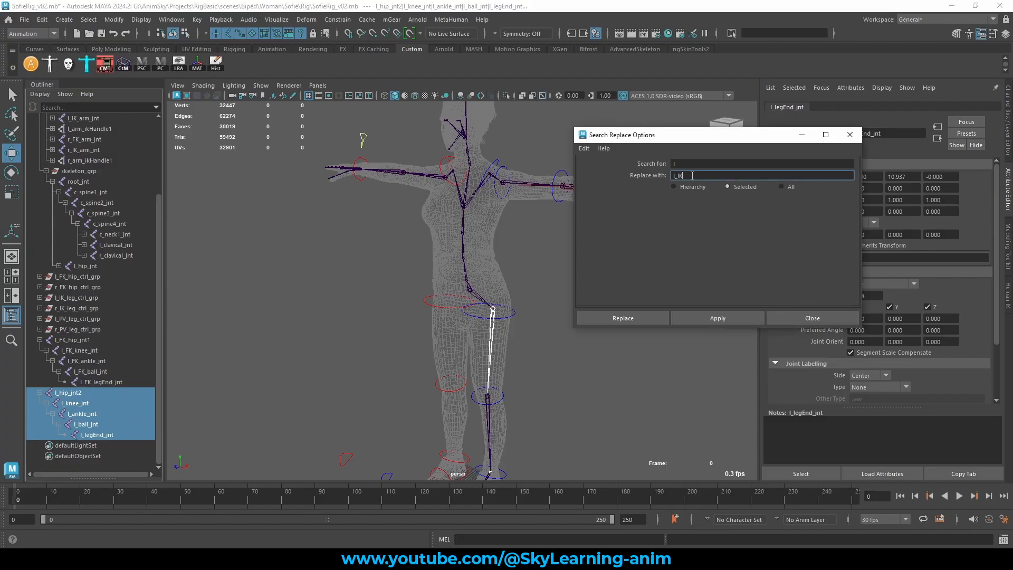
{"action": "left_click", "coordinate": [718, 319]}
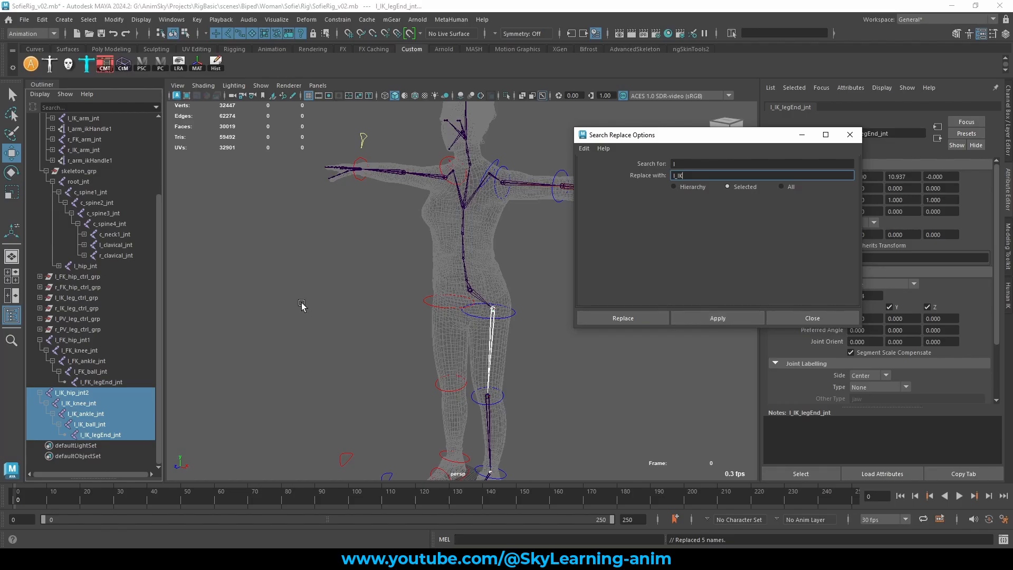
{"action": "left_click", "coordinate": [791, 318]}
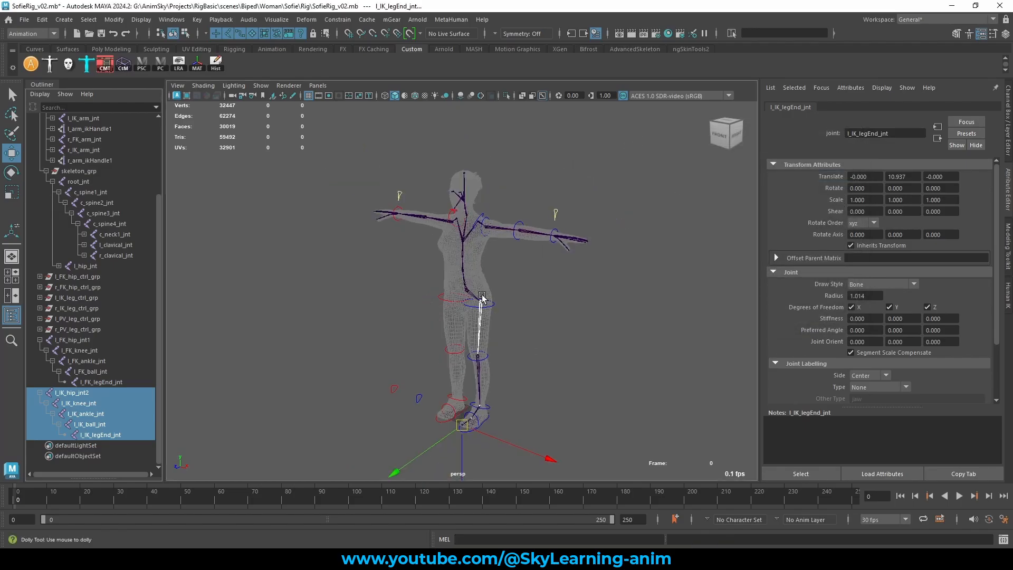
- Rename the IK chain's hip joint as l_IK_hip_jnt
{"action": "double_click", "coordinate": [79, 393]}
{"action": "key", "text": "BackSpace"}
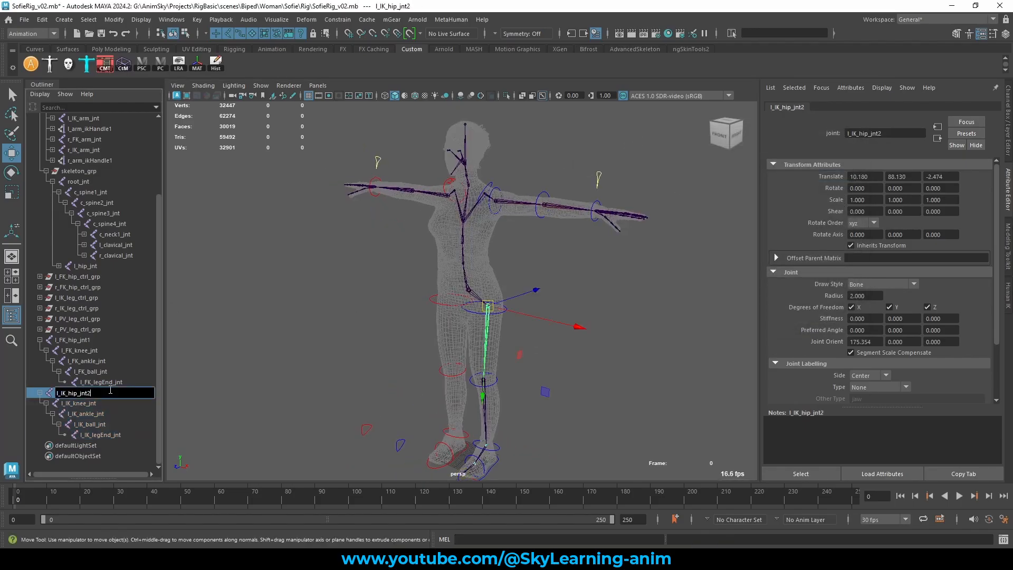
{"action": "key", "text": "Escape"}
{"action": "double_click", "coordinate": [104, 393]}
{"action": "key", "text": "End"}
{"action": "key", "text": "BackSpace"}
- Rename the FK chain's hip joint as l_FK_hip_jnt and collapse both leg chains in the hierarchy
{"action": "double_click", "coordinate": [104, 341]}
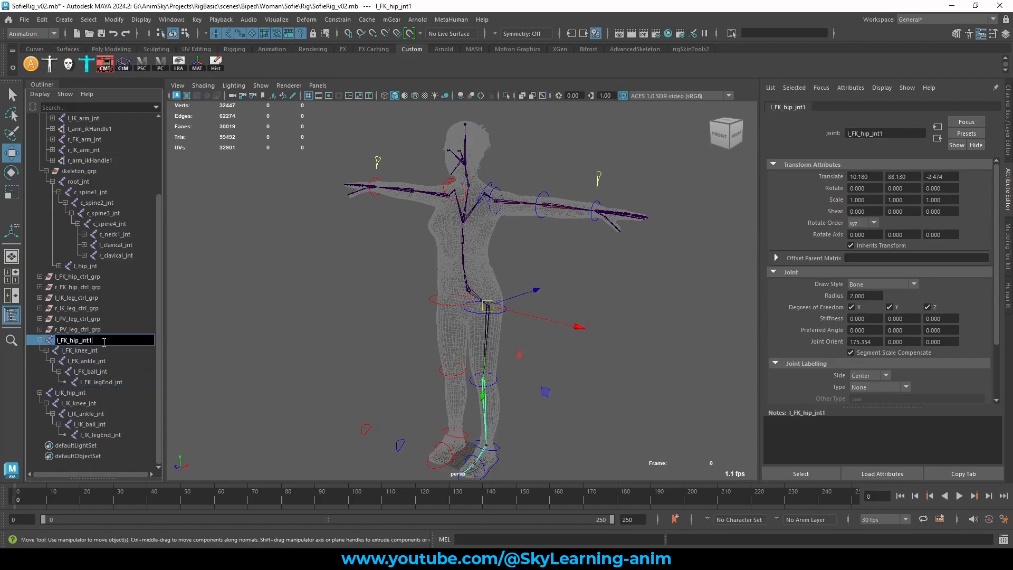
{"action": "left_click", "coordinate": [173, 349]}
{"action": "left_click", "coordinate": [40, 340]}
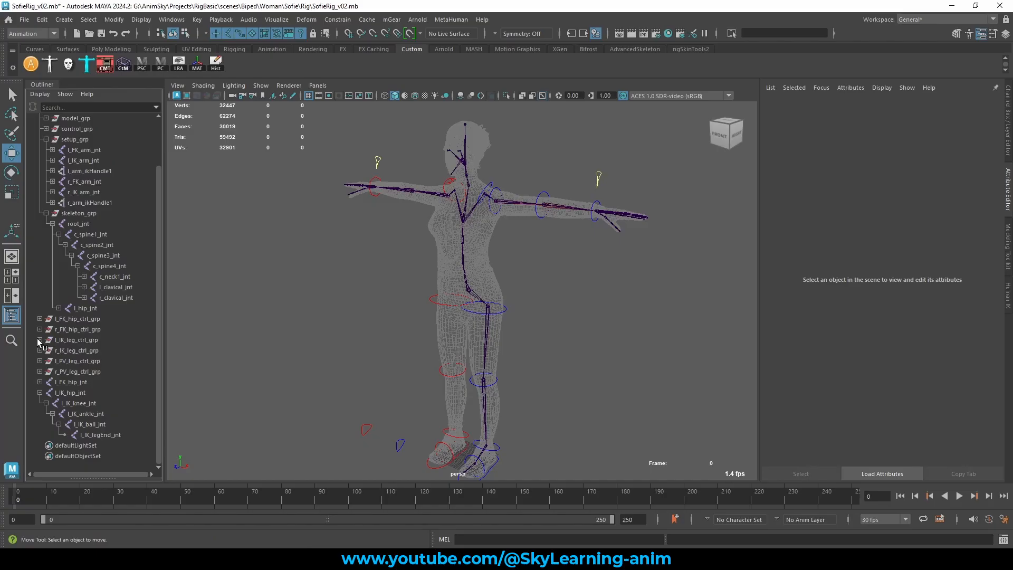
{"action": "left_click", "coordinate": [39, 393]}
- Select l_FK_hip_jnt and l_IK_hip_jnt together and inspect both chains' placement in the left leg
{"action": "left_click_drag", "start_coordinate": [74, 424], "coordinate": [74, 435]}
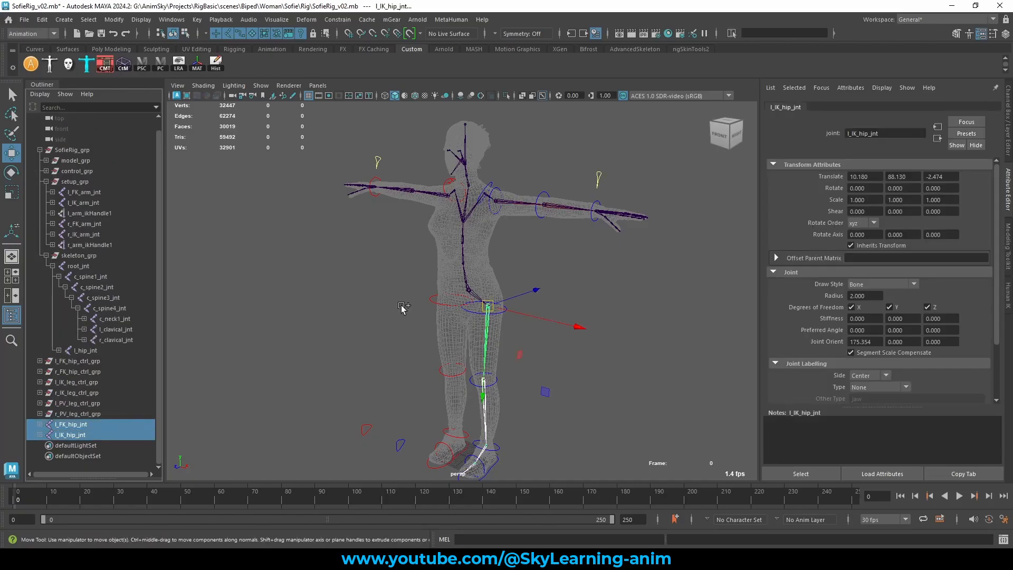
{"action": "key", "text": "f"}
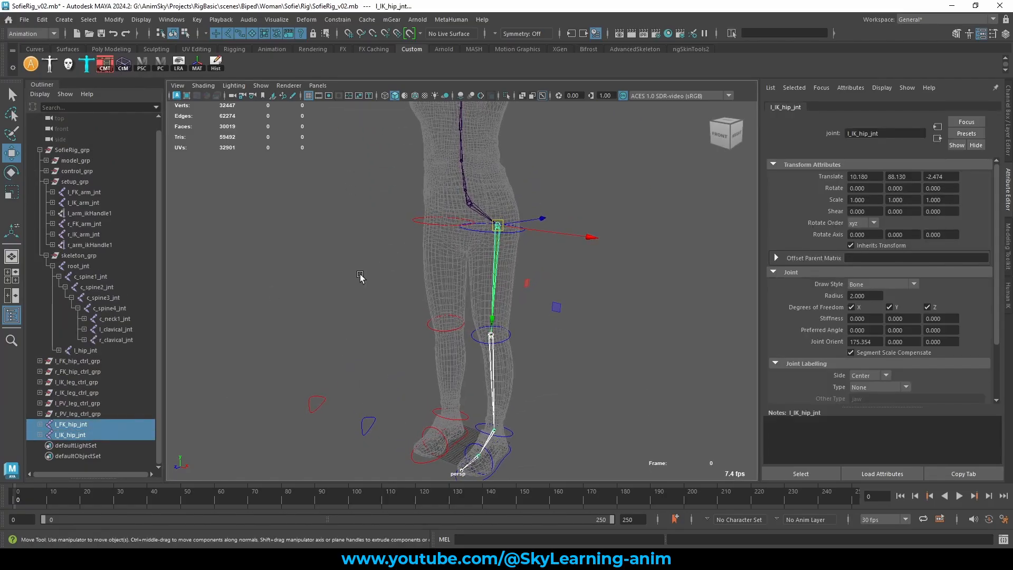
{"action": "left_click_drag", "start_coordinate": [522, 280], "coordinate": [572, 259], "text": "alt"}
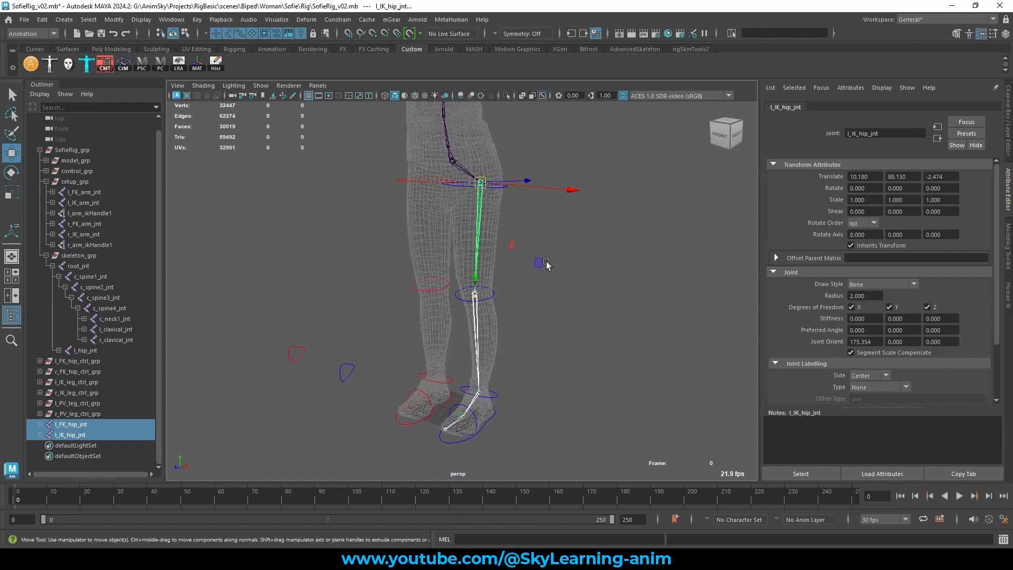
{"action": "left_click_drag", "start_coordinate": [558, 264], "coordinate": [544, 263], "text": "alt"}
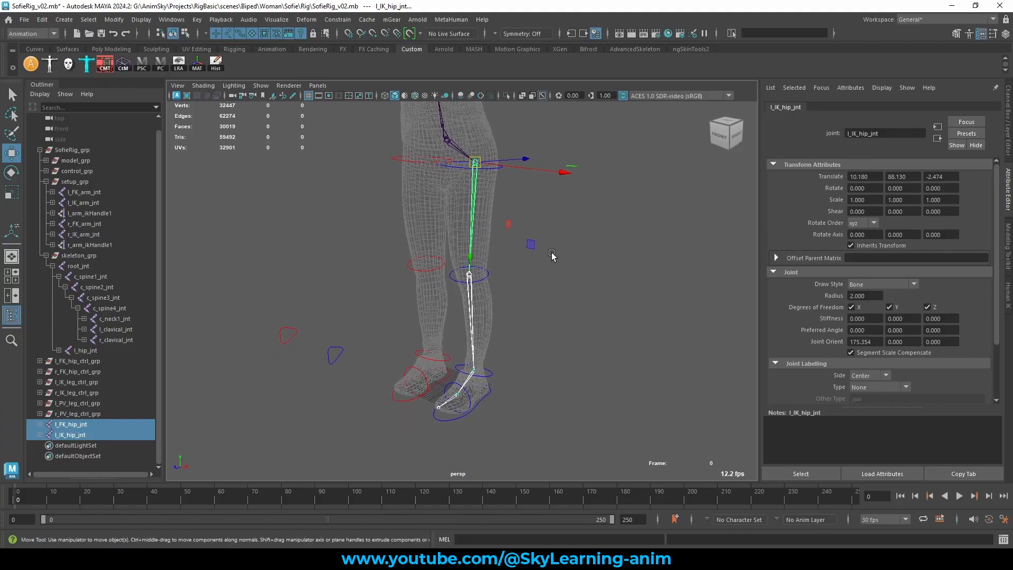
{"action": "right_click_drag", "start_coordinate": [543, 263], "coordinate": [536, 263], "text": "alt"}
{"action": "left_click_drag", "start_coordinate": [537, 262], "coordinate": [504, 206], "text": "alt"}
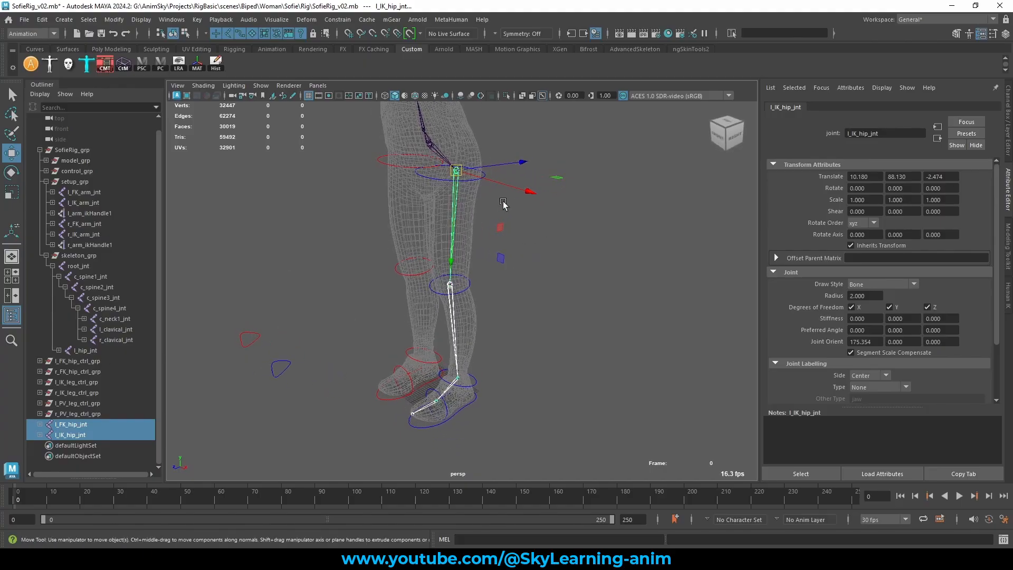
{"action": "left_click_drag", "start_coordinate": [501, 258], "coordinate": [498, 260], "text": "alt"}
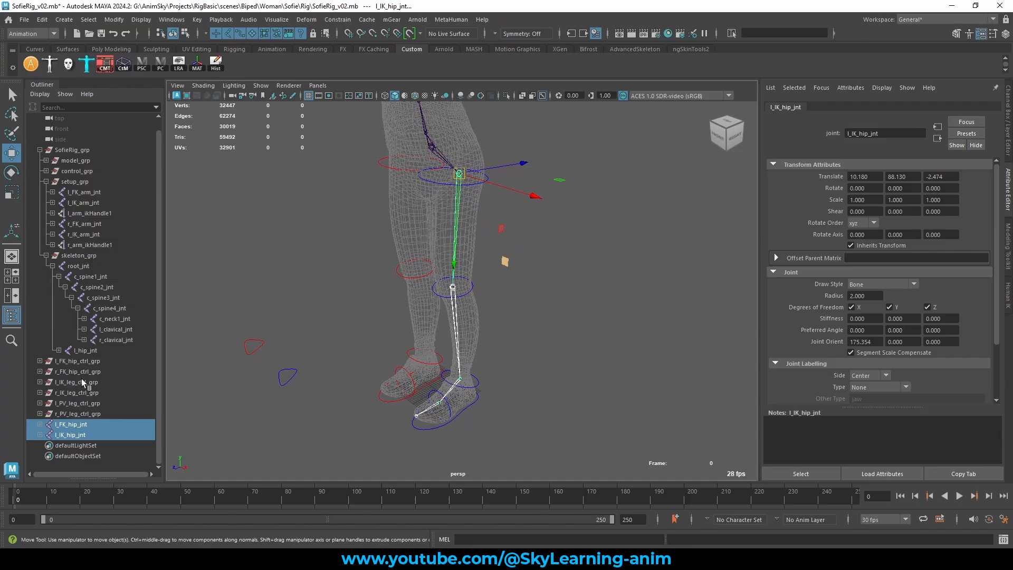
- Examine the transform and joint orient values of the IK leg joints from l_IK_hip_jnt to l_IK_legEnd_jnt
{"action": "left_click", "coordinate": [69, 434]}
{"action": "left_click", "coordinate": [40, 434]}
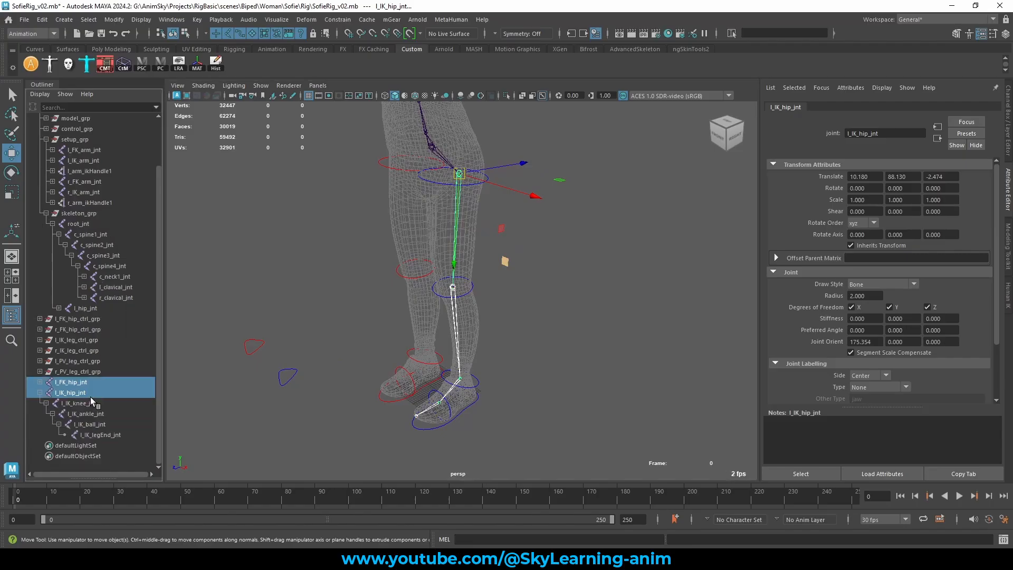
{"action": "left_click", "coordinate": [1005, 148]}
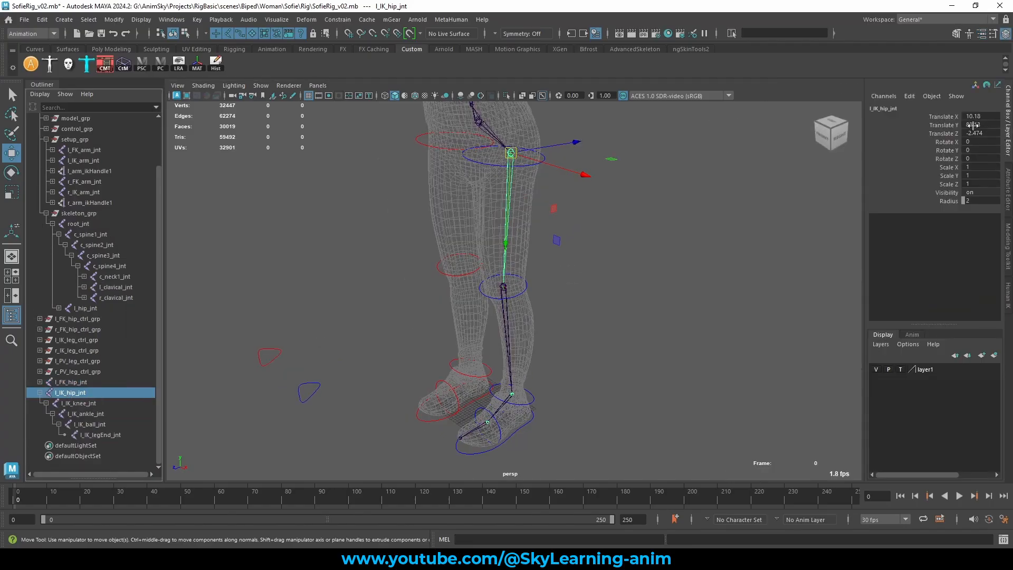
{"action": "left_click", "coordinate": [87, 403]}
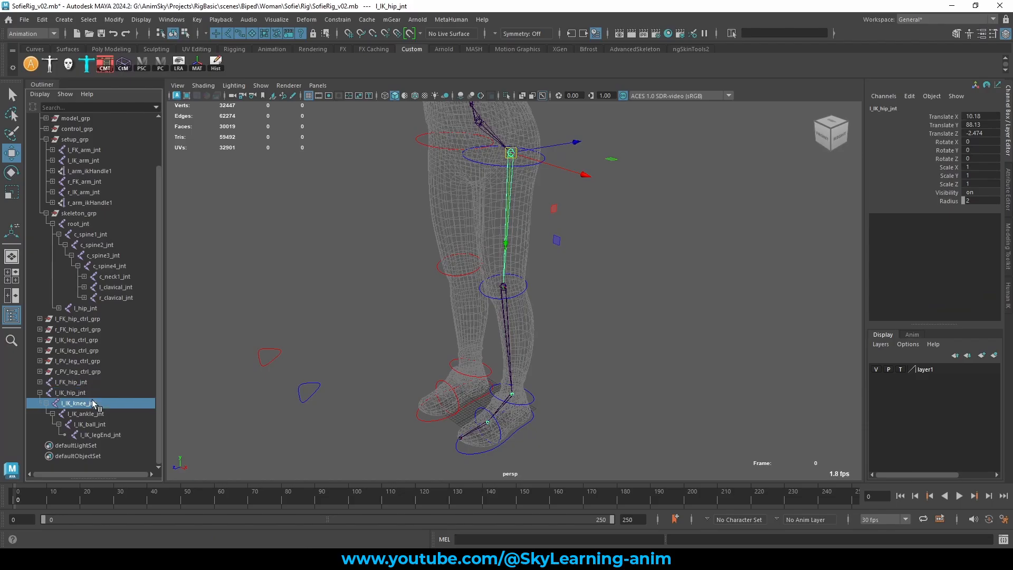
{"action": "left_click", "coordinate": [1008, 188]}
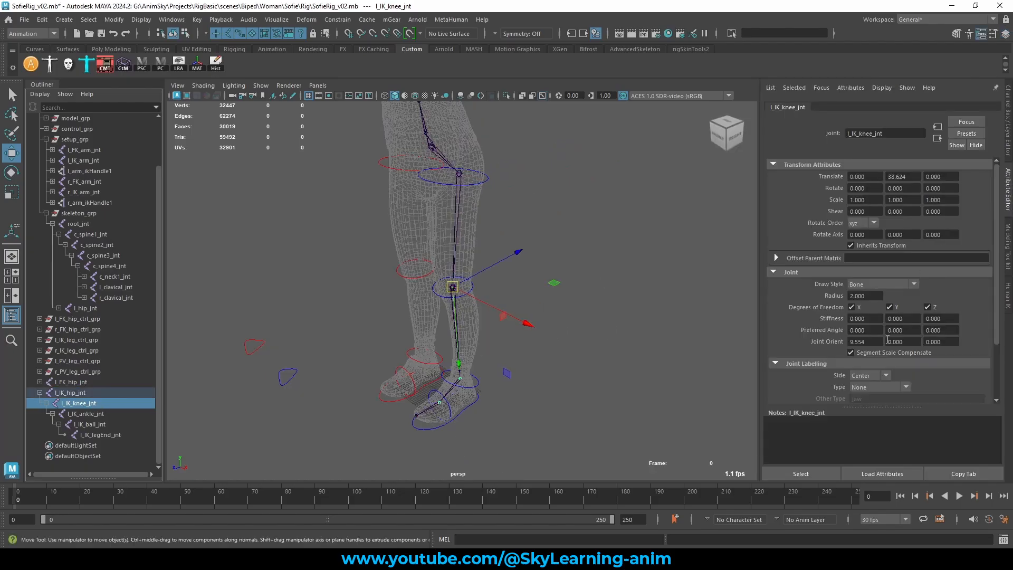
{"action": "left_click", "coordinate": [909, 342]}
{"action": "left_click", "coordinate": [874, 342]}
{"action": "left_click", "coordinate": [79, 414]}
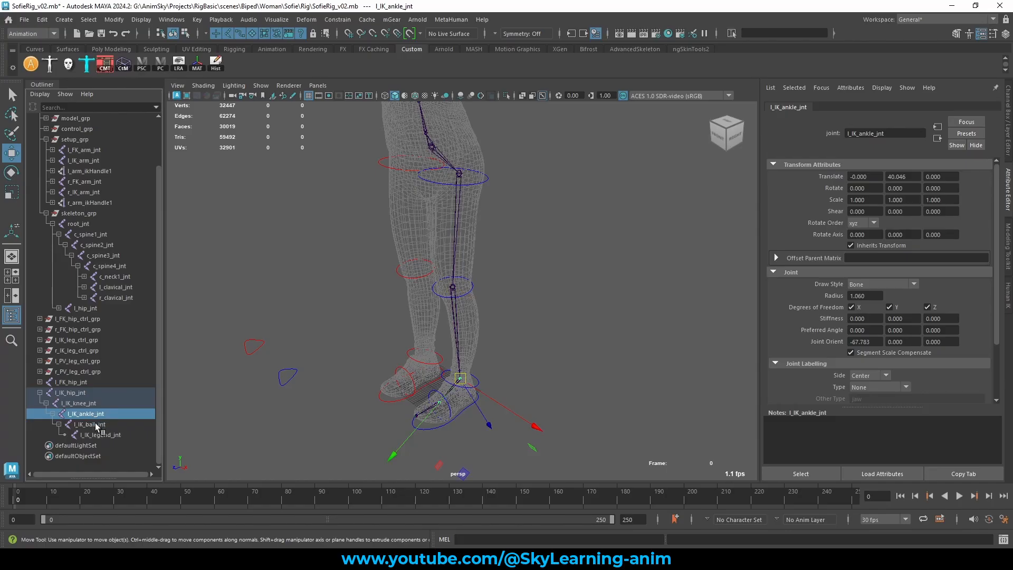
{"action": "left_click", "coordinate": [96, 425]}
{"action": "left_click", "coordinate": [98, 434]}
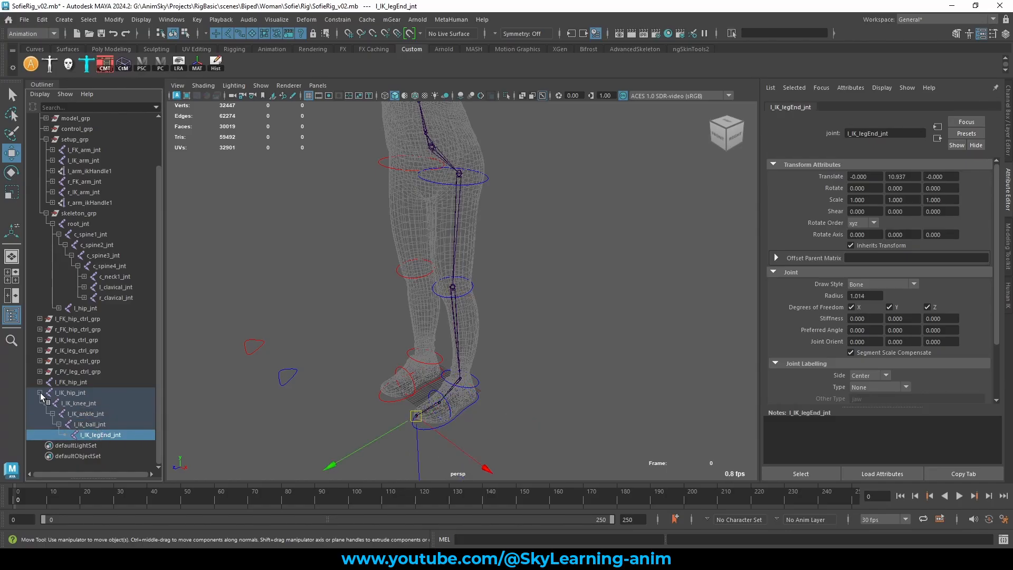
- Collapse the IK chain and review the FK and IK hip chains together against the leg controls
{"action": "left_click", "coordinate": [40, 392]}
{"action": "left_click", "coordinate": [74, 424]}
{"action": "left_click", "coordinate": [74, 435], "text": "ctrl"}
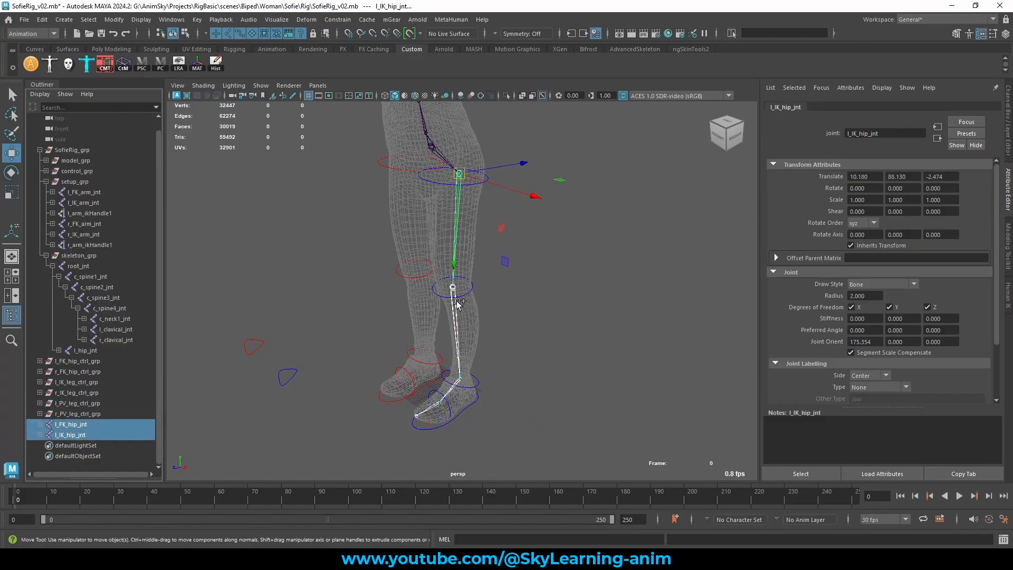
{"action": "right_click_drag", "start_coordinate": [478, 289], "coordinate": [523, 306], "text": "alt"}
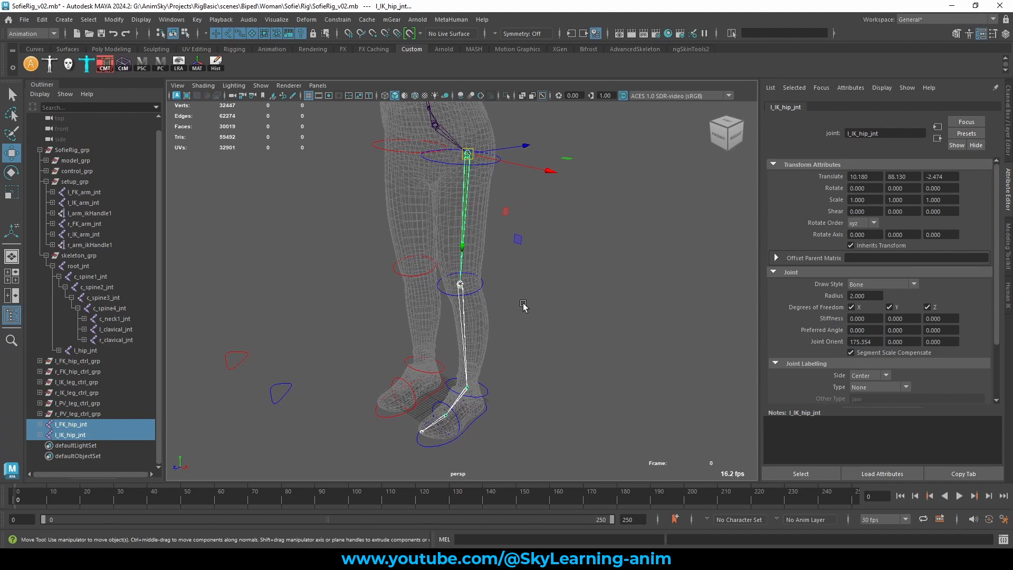
{"action": "left_click_drag", "start_coordinate": [404, 252], "coordinate": [416, 277], "text": "alt"}
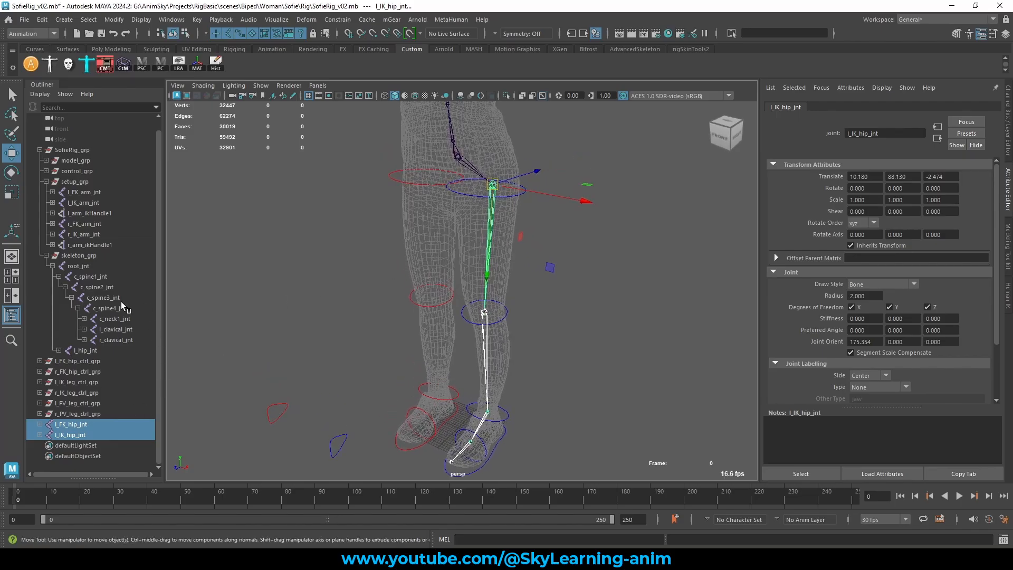
{"action": "left_click", "coordinate": [324, 264]}
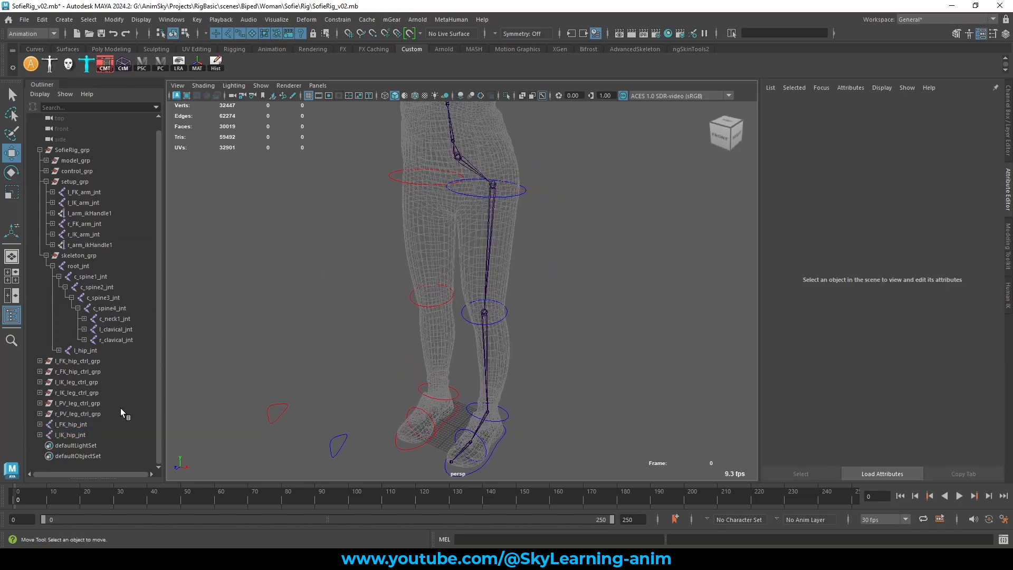
- Isolate the l_IK_hip_jnt chain in the viewport with its hierarchy expanded
{"action": "left_click", "coordinate": [64, 435]}
{"action": "left_click", "coordinate": [39, 434]}
{"action": "scroll", "coordinate": [80, 403], "scroll_direction": "down", "scroll_amount": 2}
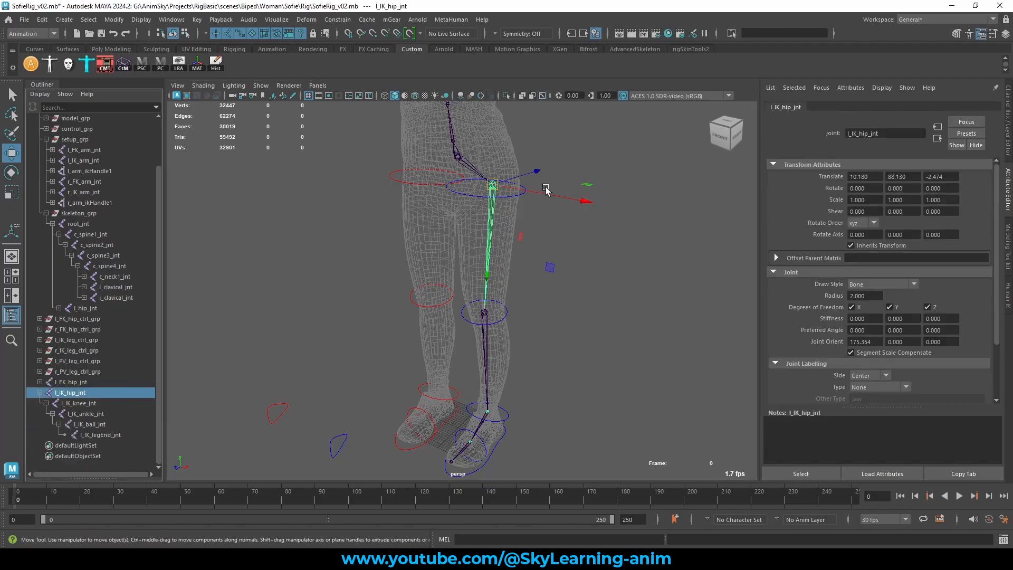
{"action": "left_click", "coordinate": [505, 96]}
{"action": "mouse_move", "coordinate": [535, 224]}
{"action": "left_mouse_down", "text": "alt"}
{"action": "mouse_move", "coordinate": [509, 238]}
{"action": "mouse_move", "coordinate": [519, 227]}
{"action": "left_mouse_up", "text": "alt"}
{"action": "left_click", "coordinate": [274, 217]}
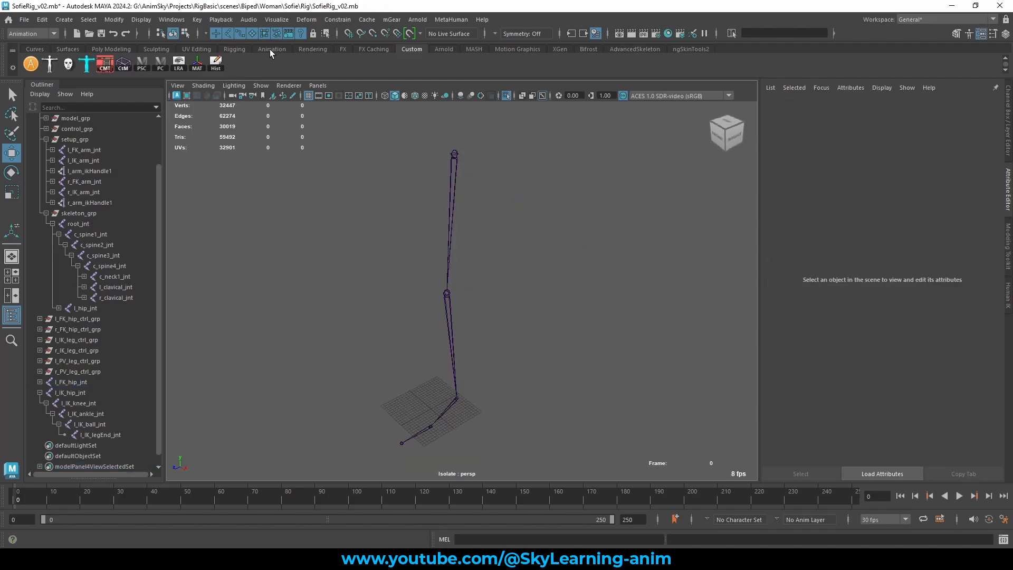
- Switch to the Rigging menu set and create a rotate-plane IK handle from l_IK_hip_jnt to l_IK_ankle_jnt
{"action": "left_click", "coordinate": [49, 34]}
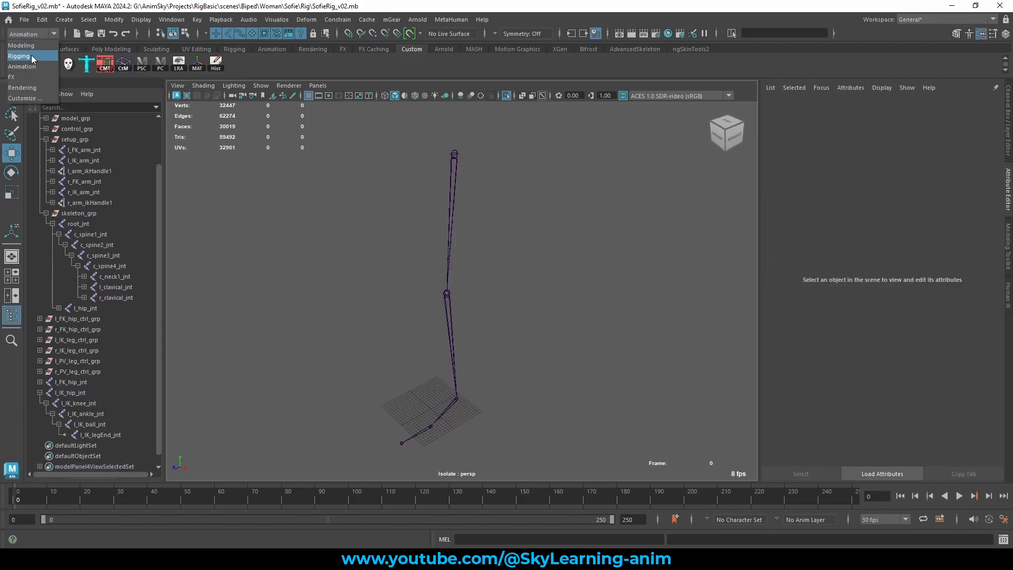
{"action": "left_click", "coordinate": [31, 55]}
{"action": "left_click", "coordinate": [204, 19]}
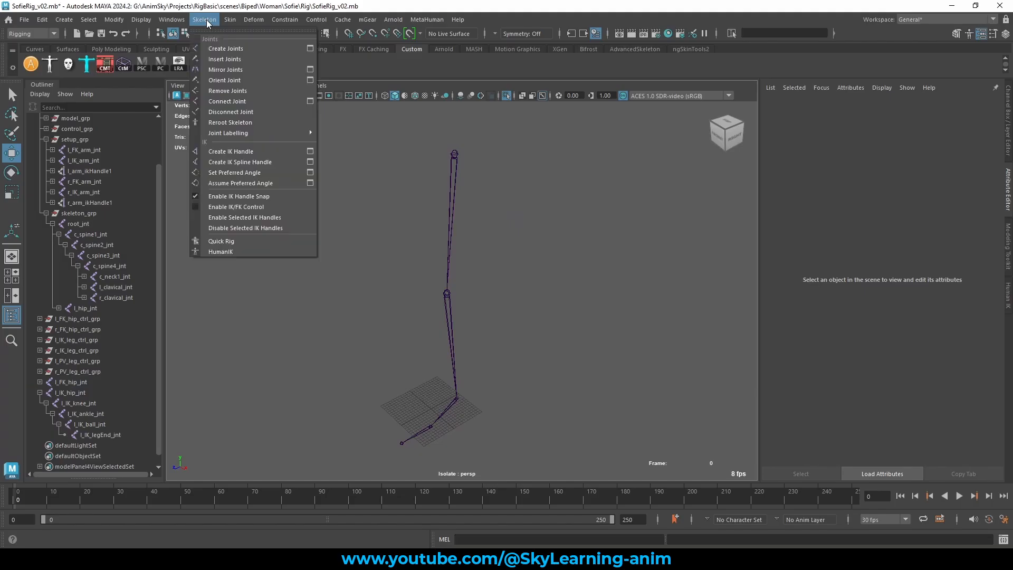
{"action": "left_click", "coordinate": [310, 152]}
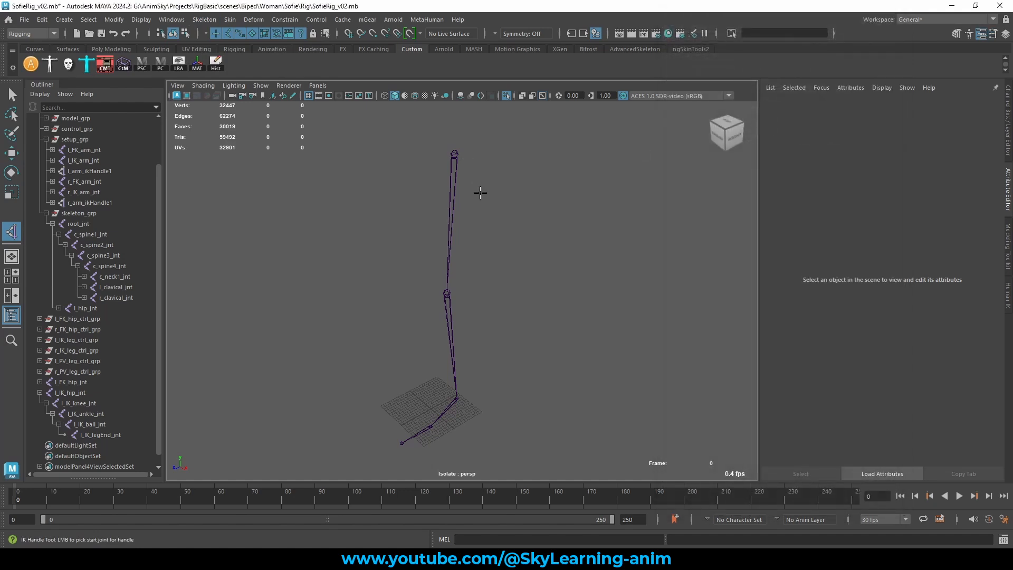
{"action": "left_click_drag", "start_coordinate": [475, 190], "coordinate": [478, 181], "text": "alt"}
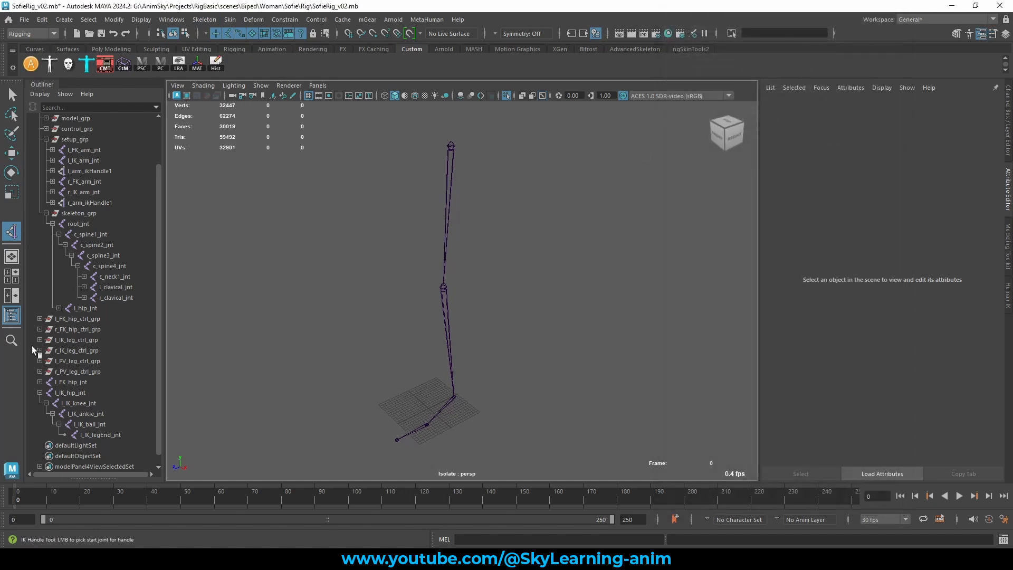
{"action": "left_click", "coordinate": [451, 146]}
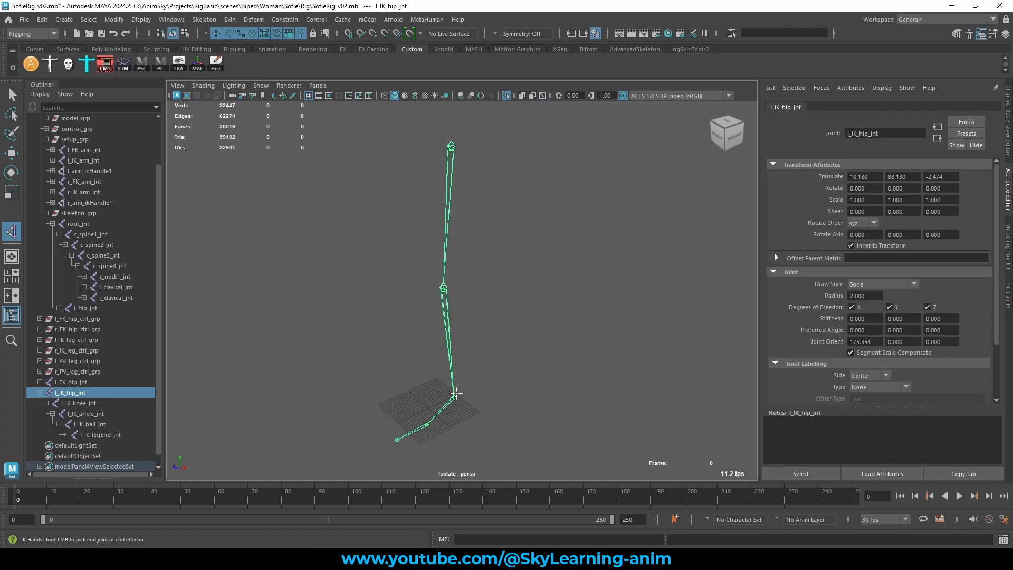
{"action": "left_click_drag", "start_coordinate": [457, 393], "coordinate": [438, 392], "text": "alt"}
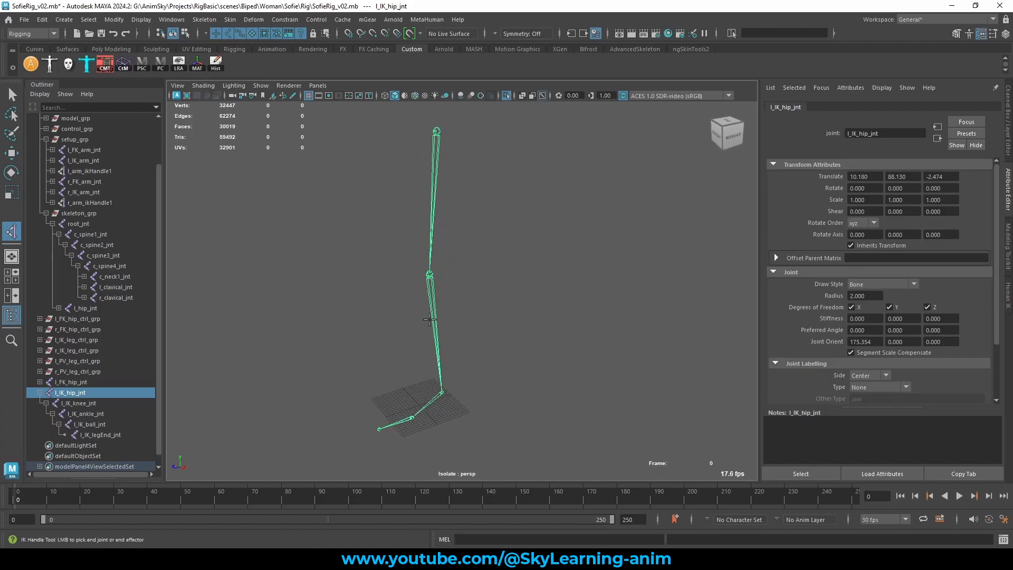
{"action": "left_click", "coordinate": [441, 392]}
{"action": "key", "text": "w"}
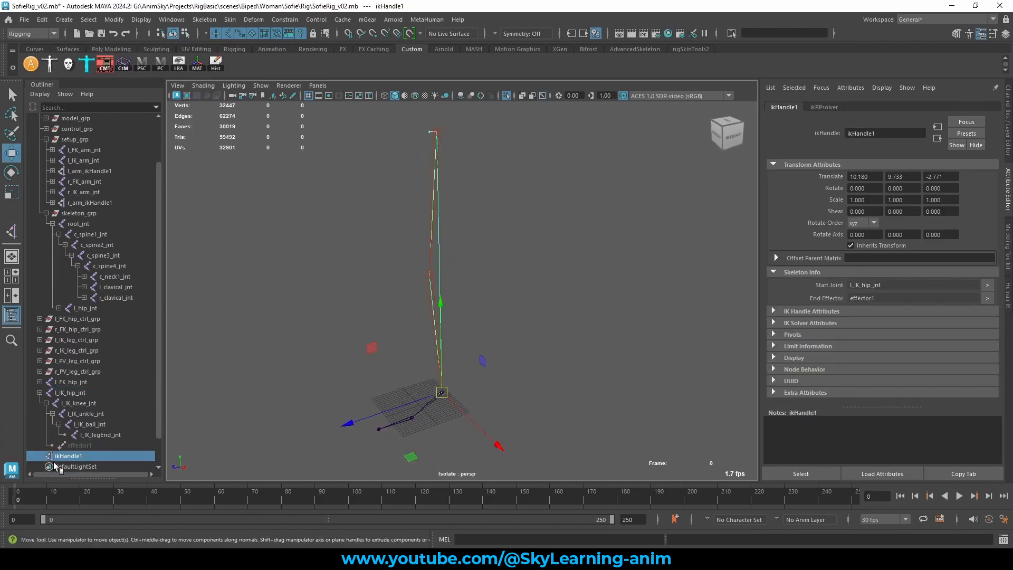
- Rename the new IK handle as l_leg_ankle_ikHandle
{"action": "double_click", "coordinate": [87, 456]}
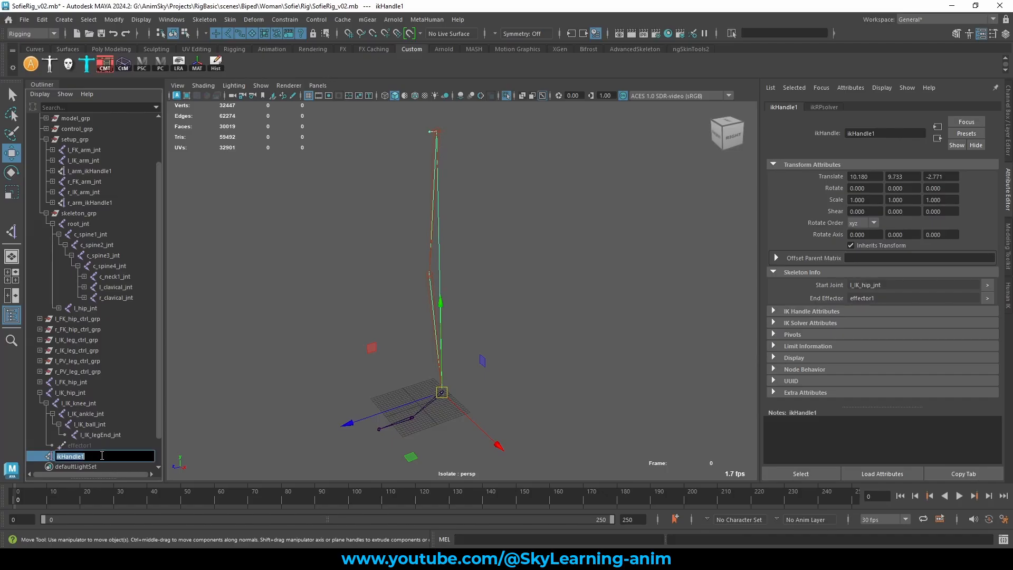
{"action": "left_click", "coordinate": [142, 453]}
{"action": "type", "text": "l_"}
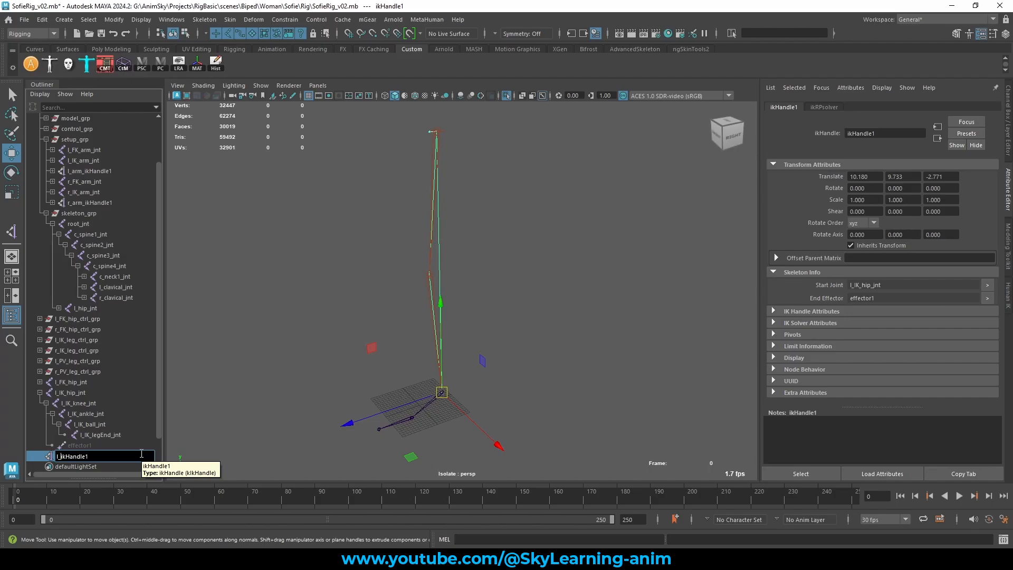
{"action": "type", "text": "leg_ankle"}
{"action": "key", "text": "BackSpace"}
{"action": "type", "text": "_"}
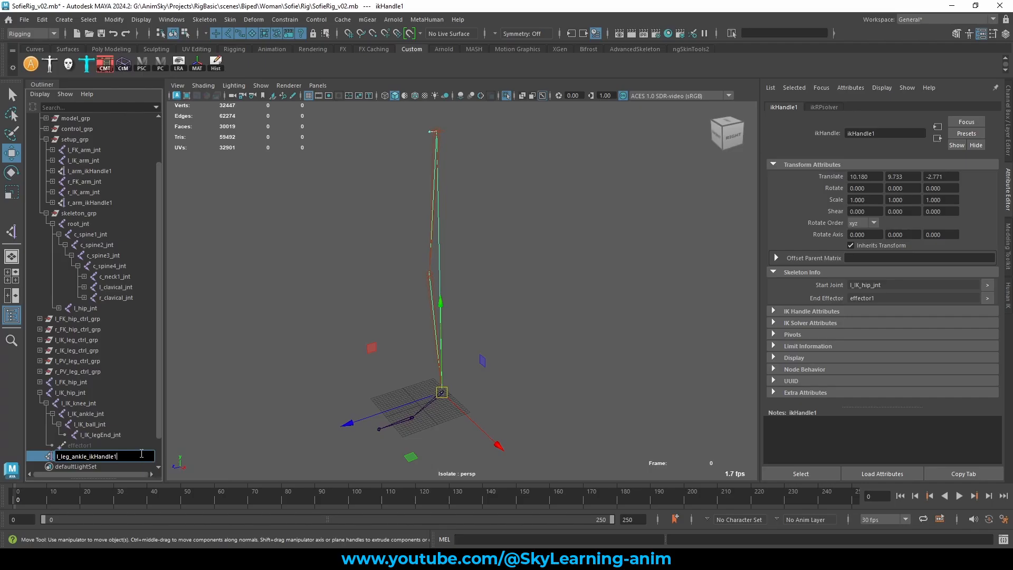
{"action": "key", "text": "Return"}
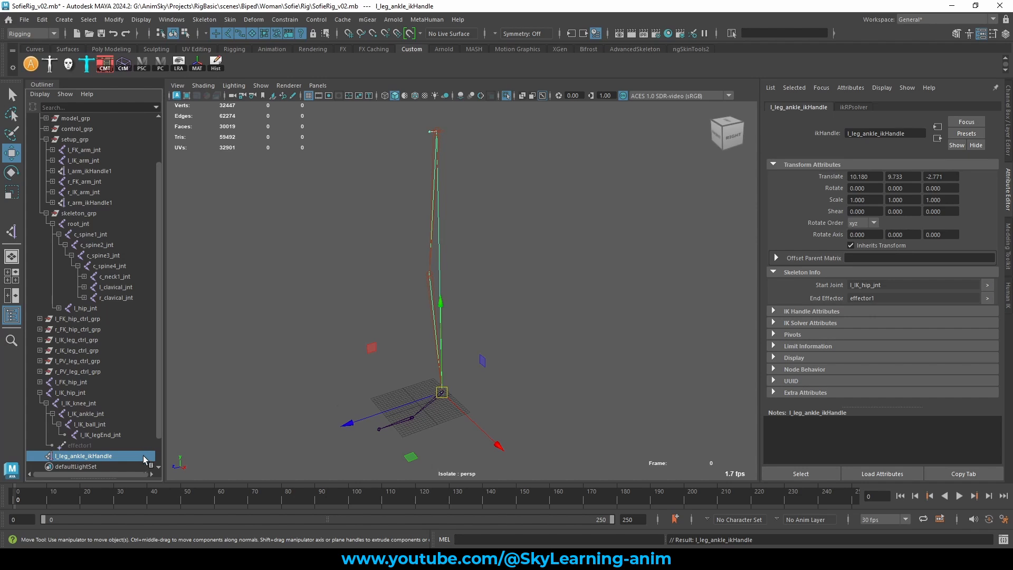
- Inspect the isolated IK chain around the foot and select l_IK_knee_jnt
{"action": "left_click_drag", "start_coordinate": [407, 356], "coordinate": [515, 195], "text": "alt"}
{"action": "left_click", "coordinate": [536, 211]}
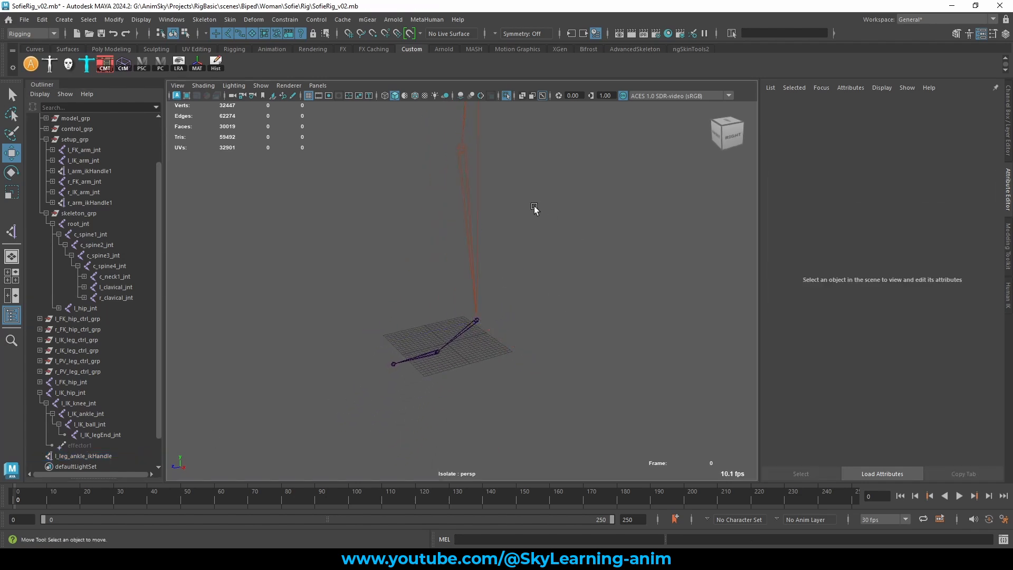
{"action": "key", "text": "ctrl+z"}
{"action": "left_click", "coordinate": [549, 213]}
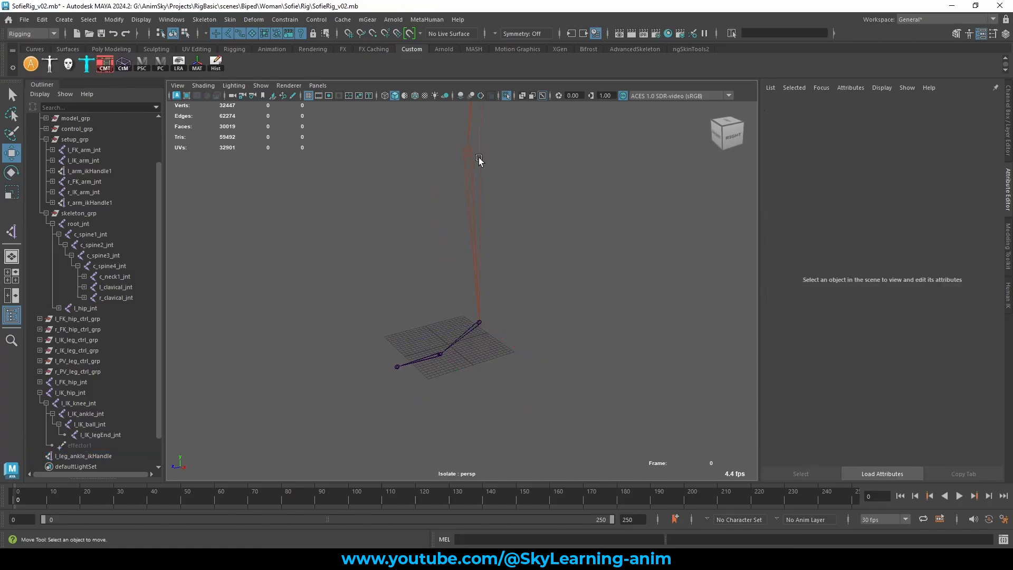
{"action": "left_click", "coordinate": [468, 152]}
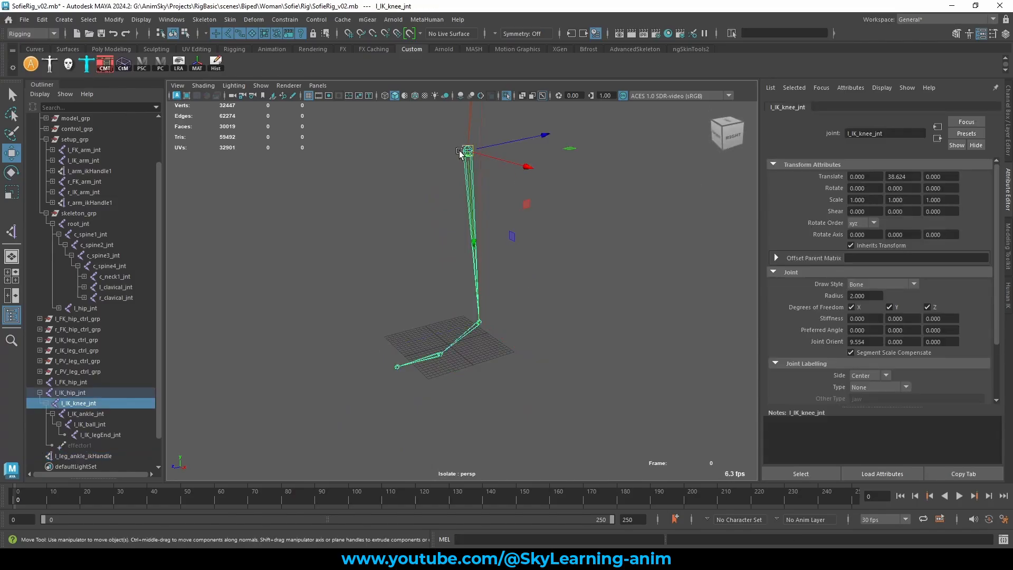
{"action": "middle_click_drag", "start_coordinate": [478, 184], "coordinate": [481, 209], "text": "alt"}
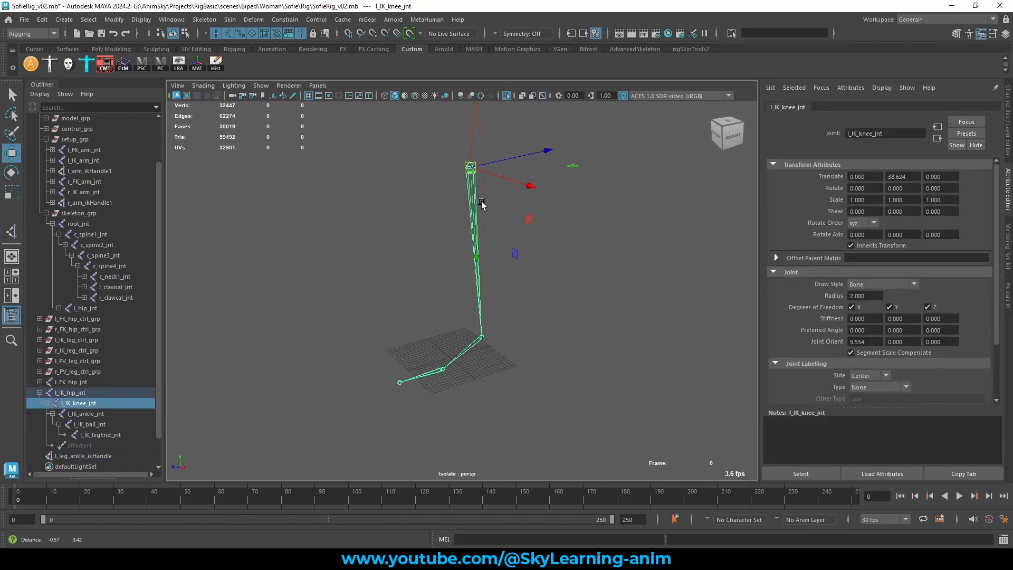
- Create a rotate-plane IK handle from l_IK_ankle_jnt to l_IK_ball_jnt
{"action": "left_click_drag", "start_coordinate": [905, 342], "coordinate": [839, 348]}
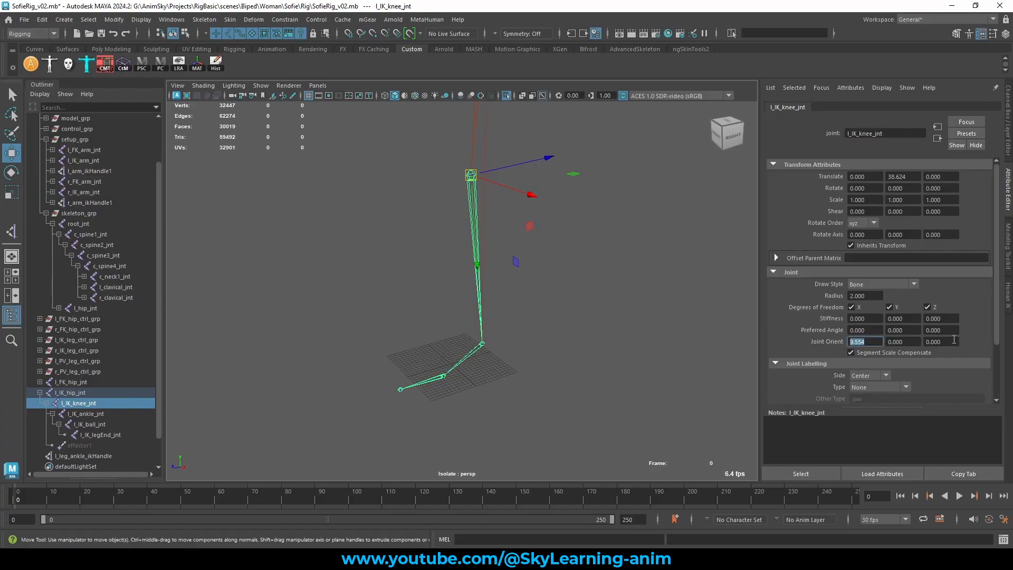
{"action": "left_click", "coordinate": [534, 352]}
{"action": "middle_click_drag", "start_coordinate": [416, 333], "coordinate": [405, 318], "text": "alt"}
{"action": "right_click_drag", "start_coordinate": [405, 318], "coordinate": [510, 349], "text": "alt"}
{"action": "left_click", "coordinate": [12, 231]}
{"action": "left_click_drag", "start_coordinate": [232, 308], "coordinate": [328, 315], "text": "alt"}
{"action": "left_click", "coordinate": [547, 286]}
{"action": "left_click", "coordinate": [454, 362]}
{"action": "key", "text": "w"}
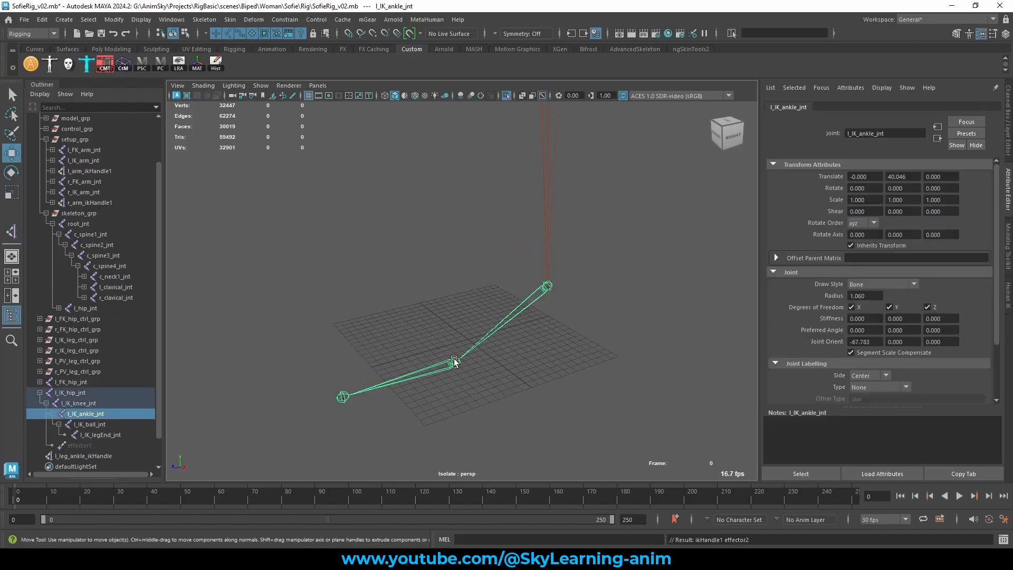
- Create another IK handle from l_IK_ball_jnt to l_IK_legEnd_jnt and clear the selection
{"action": "left_click", "coordinate": [11, 231]}
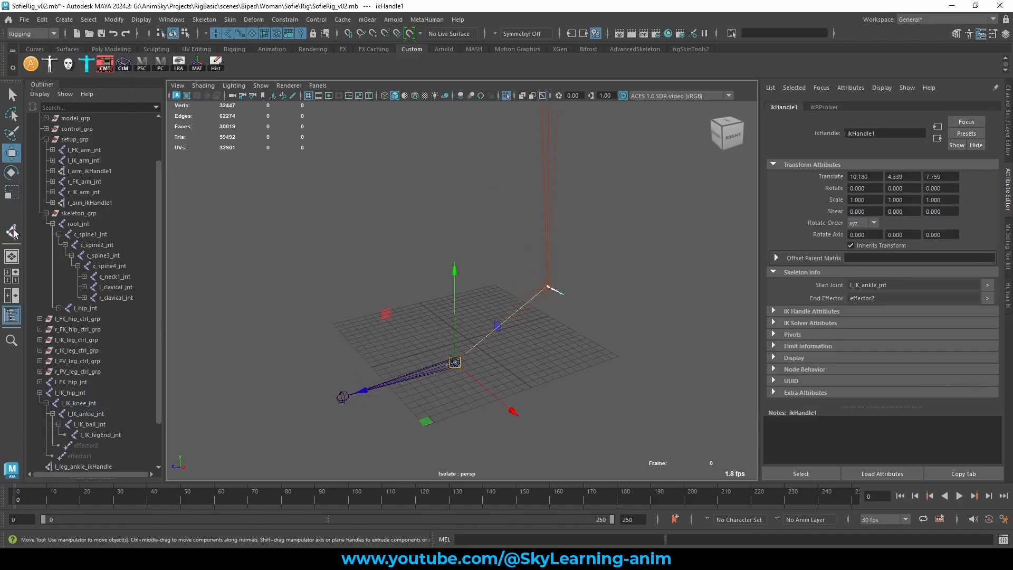
{"action": "left_click", "coordinate": [455, 362]}
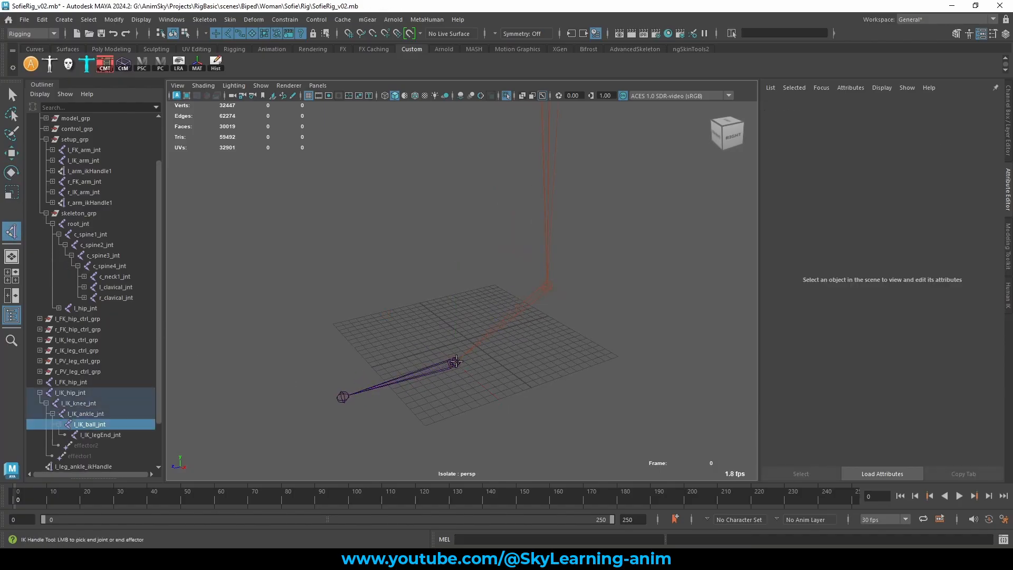
{"action": "left_click", "coordinate": [343, 396]}
{"action": "key", "text": "w"}
{"action": "left_click_drag", "start_coordinate": [518, 378], "coordinate": [481, 323], "text": "alt"}
{"action": "left_click", "coordinate": [476, 323]}
- Rename ikHandle1 as l_leg_ball_ikHandle, reusing the name of the ankle IK handle
{"action": "scroll", "coordinate": [91, 401], "scroll_direction": "down", "scroll_amount": 3}
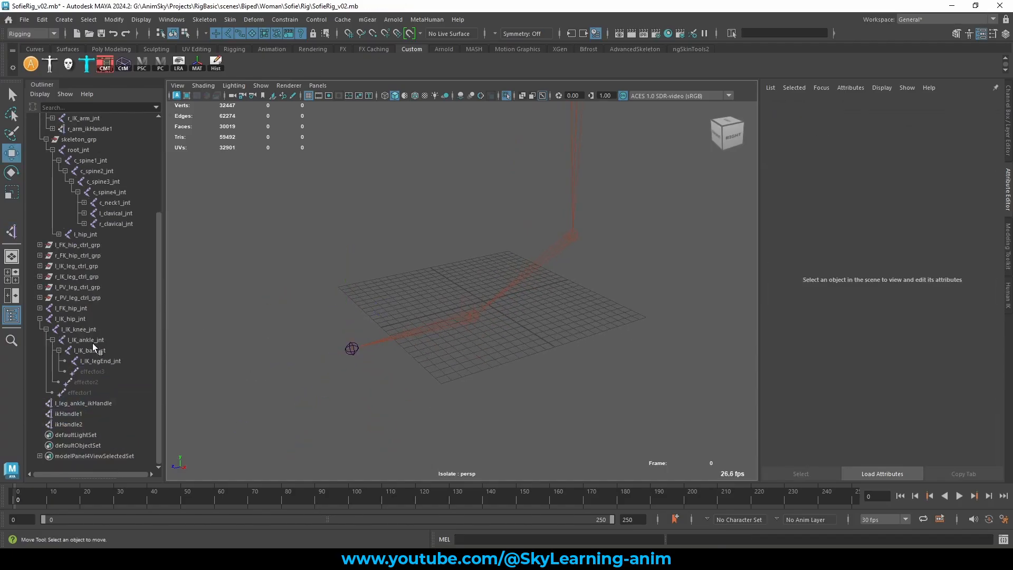
{"action": "double_click", "coordinate": [106, 403]}
{"action": "key", "text": "ctrl+c"}
{"action": "double_click", "coordinate": [86, 414]}
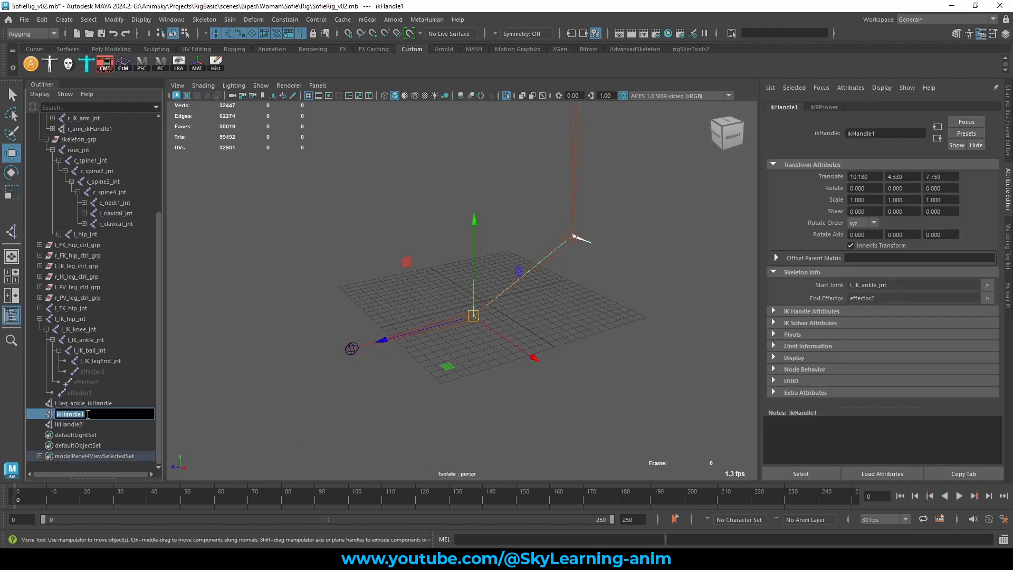
{"action": "key", "text": "ctrl+v"}
{"action": "left_click_drag", "start_coordinate": [87, 415], "coordinate": [72, 415]}
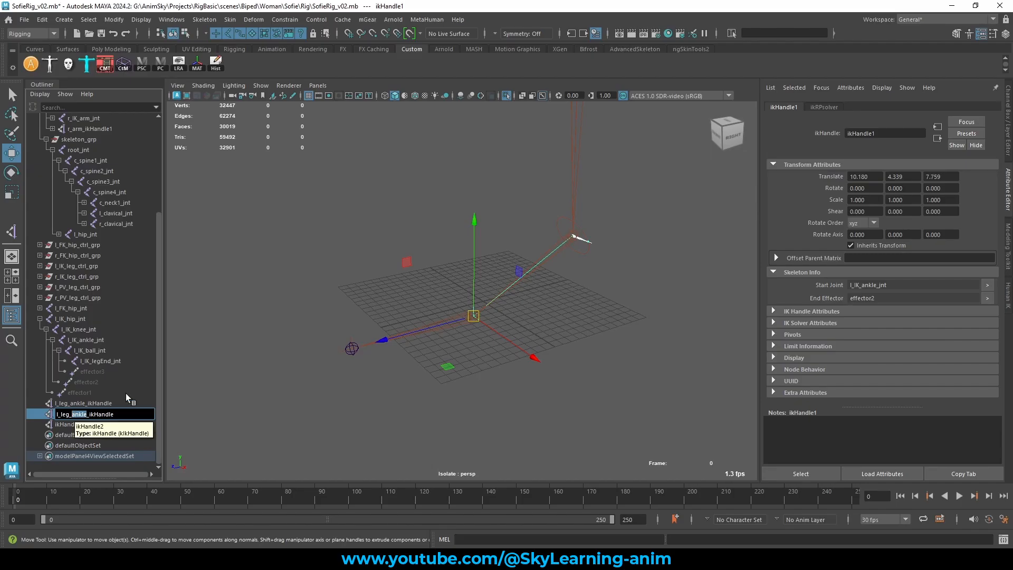
{"action": "type", "text": "ball"}
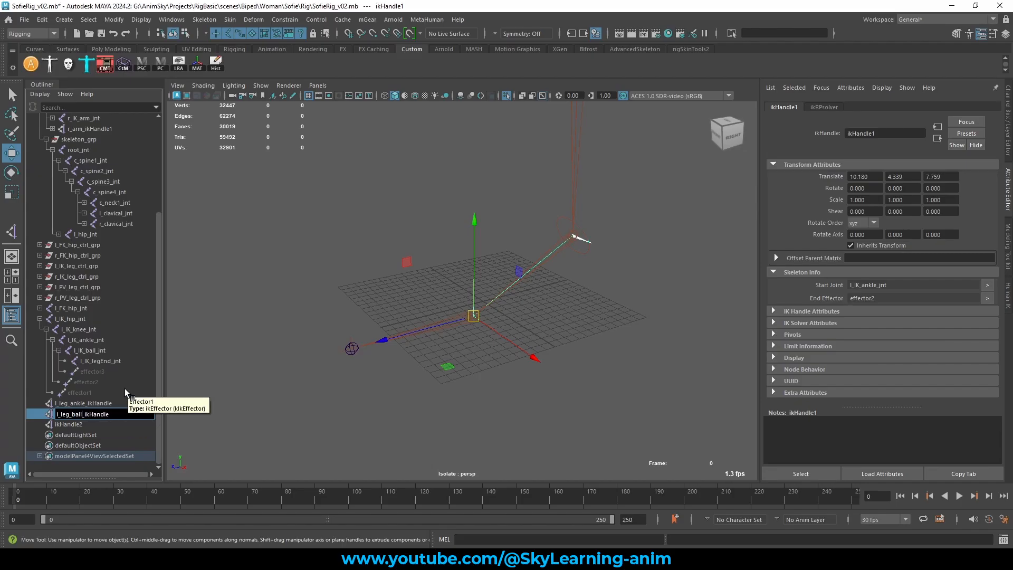
{"action": "key", "text": "Return"}
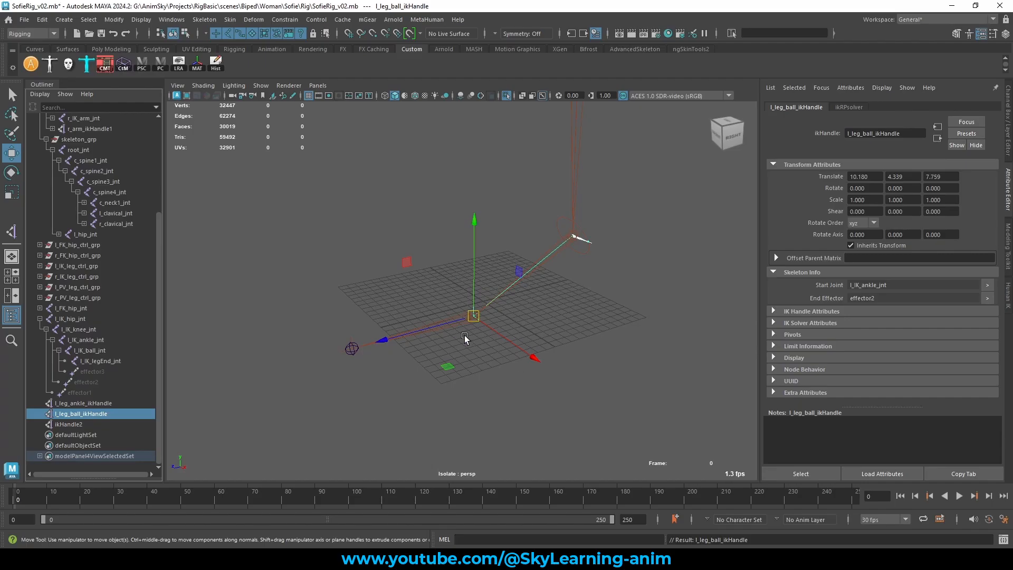
- Rename ikHandle2 as l_leg_toe_ikHandle
{"action": "double_click", "coordinate": [84, 424]}
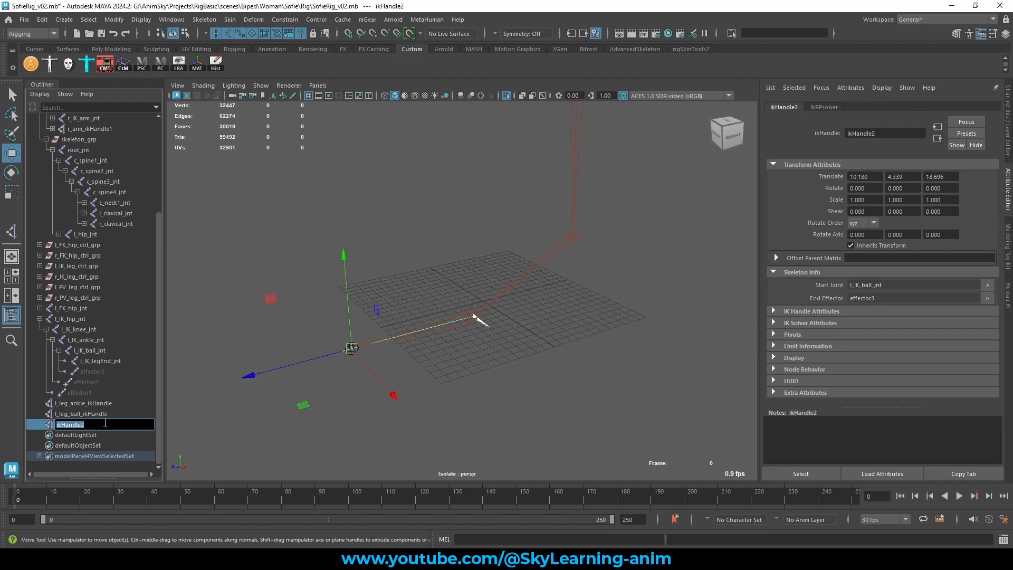
{"action": "key", "text": "ctrl+v"}
{"action": "double_click", "coordinate": [86, 424]}
{"action": "type", "text": "toe"}
{"action": "key", "text": "Return"}
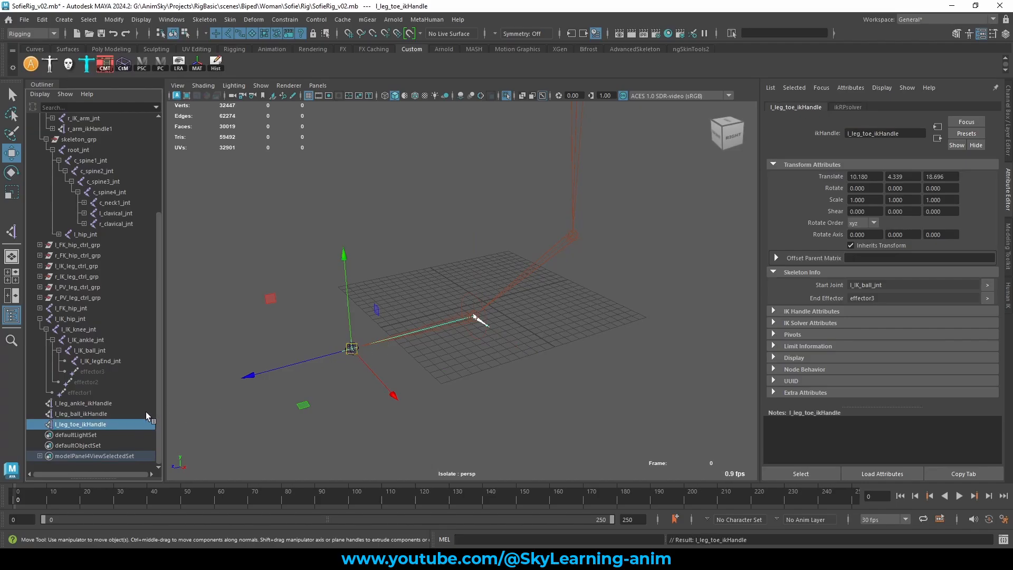
- Rename effector3 under l_IK_ball_jnt as l_leg_ankle_eff11, based on the ankle IK handle's name
{"action": "double_click", "coordinate": [114, 404]}
{"action": "key", "text": "ctrl+c"}
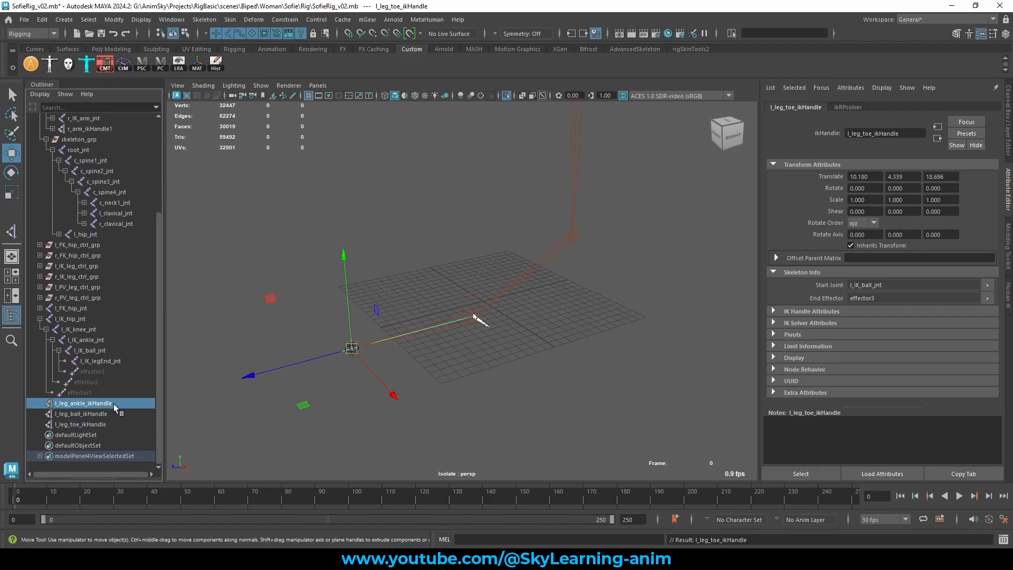
{"action": "double_click", "coordinate": [92, 372]}
{"action": "key", "text": "ctrl+v"}
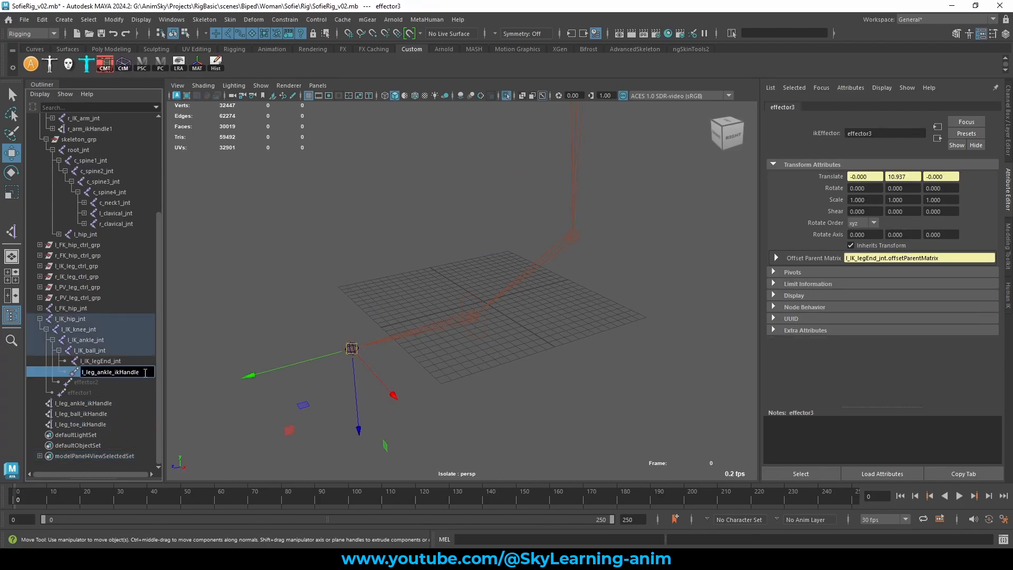
{"action": "left_click_drag", "start_coordinate": [145, 372], "coordinate": [121, 377]}
{"action": "type", "text": "eff"}
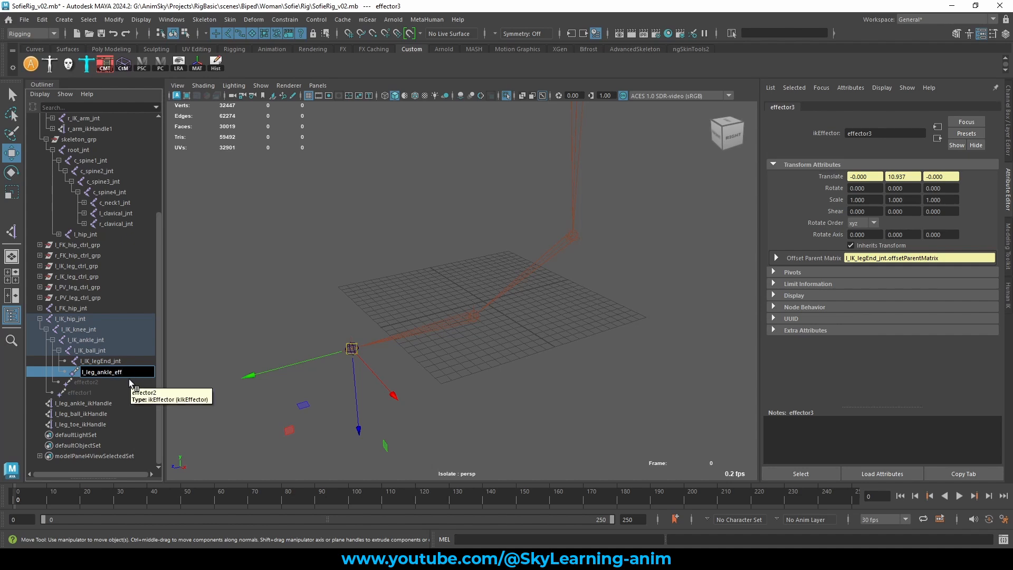
{"action": "type", "text": "11"}
- Rename effector1 under l_IK_knee_jnt as l_leg_ankle_eff
{"action": "double_click", "coordinate": [96, 392]}
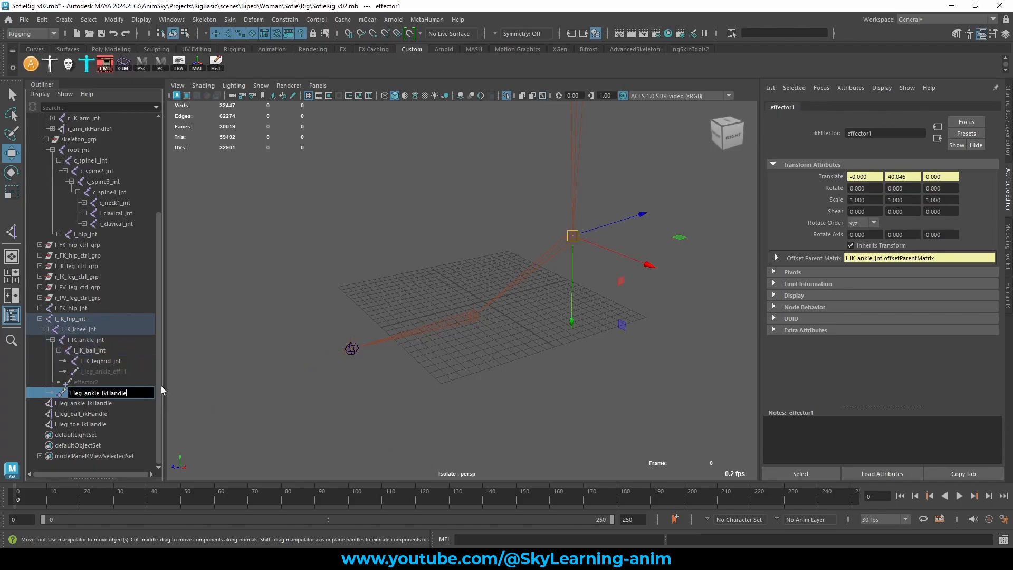
{"action": "key", "text": "BackSpace"}
{"action": "key", "text": "BackSpace"}
{"action": "key", "text": "BackSpace"}
{"action": "key", "text": "BackSpace"}
{"action": "key", "text": "BackSpace"}
{"action": "key", "text": "BackSpace"}
{"action": "key", "text": "BackSpace"}
{"action": "type", "text": "eff"}
{"action": "key", "text": "Return"}
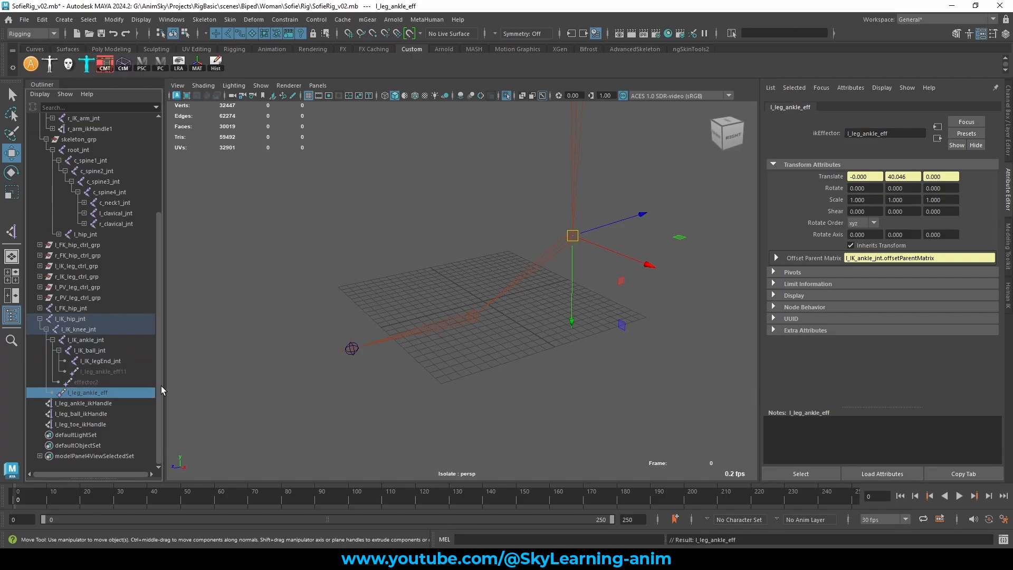
- Rename effector2 under l_IK_ankle_jnt as l_leg_ball_eff, based on the ball IK handle's name
{"action": "double_click", "coordinate": [98, 413]}
{"action": "key", "text": "ctrl+c"}
{"action": "double_click", "coordinate": [105, 382]}
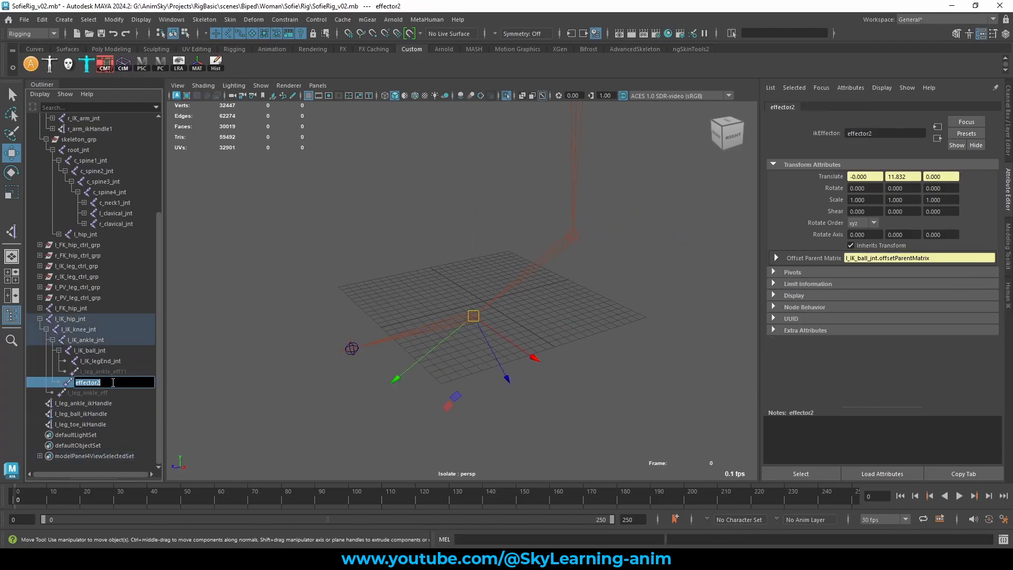
{"action": "key", "text": "ctrl+v"}
{"action": "key", "text": "Return"}
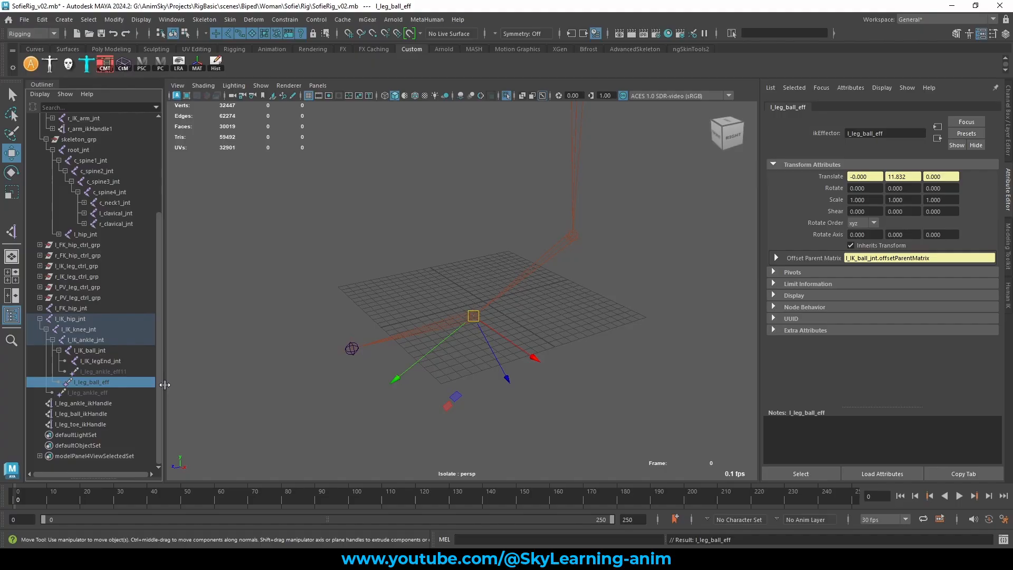
- Rename the effector under l_IK_ball_jnt as l_leg_toe_eff, based on the toe IK handle's name
{"action": "left_click", "coordinate": [104, 421]}
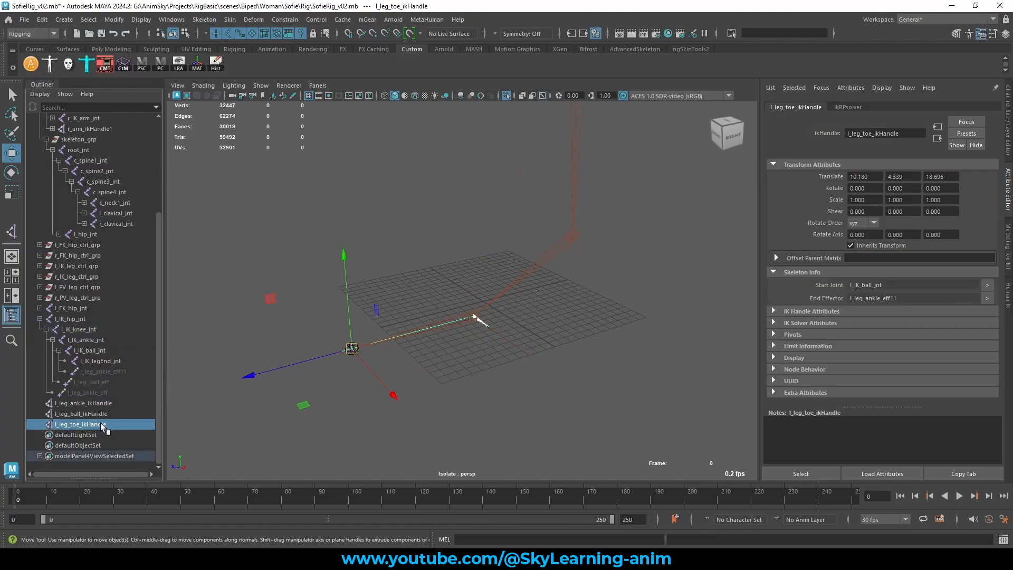
{"action": "double_click", "coordinate": [106, 424]}
{"action": "key", "text": "ctrl+c"}
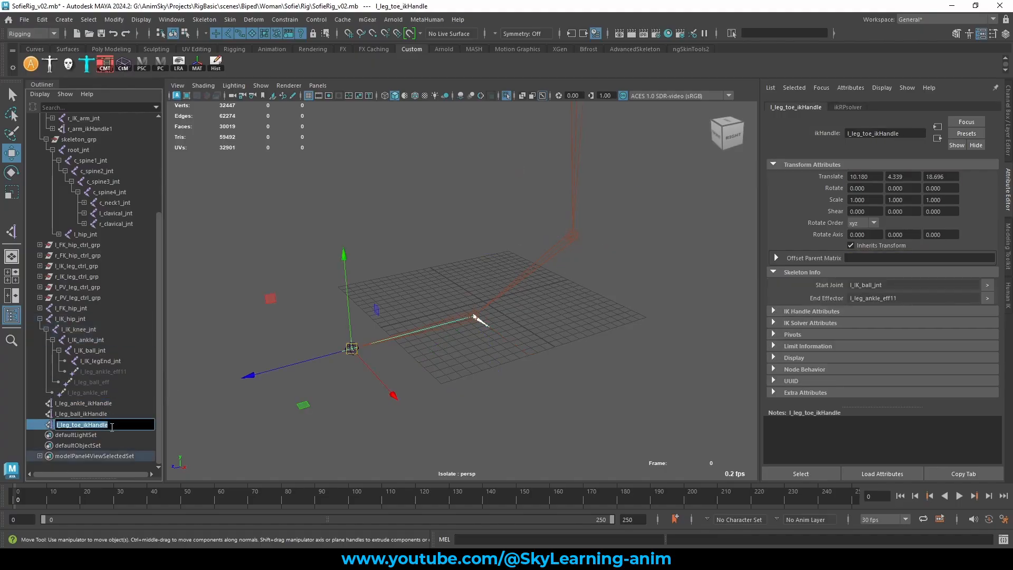
{"action": "double_click", "coordinate": [128, 372]}
{"action": "key", "text": "ctrl+v"}
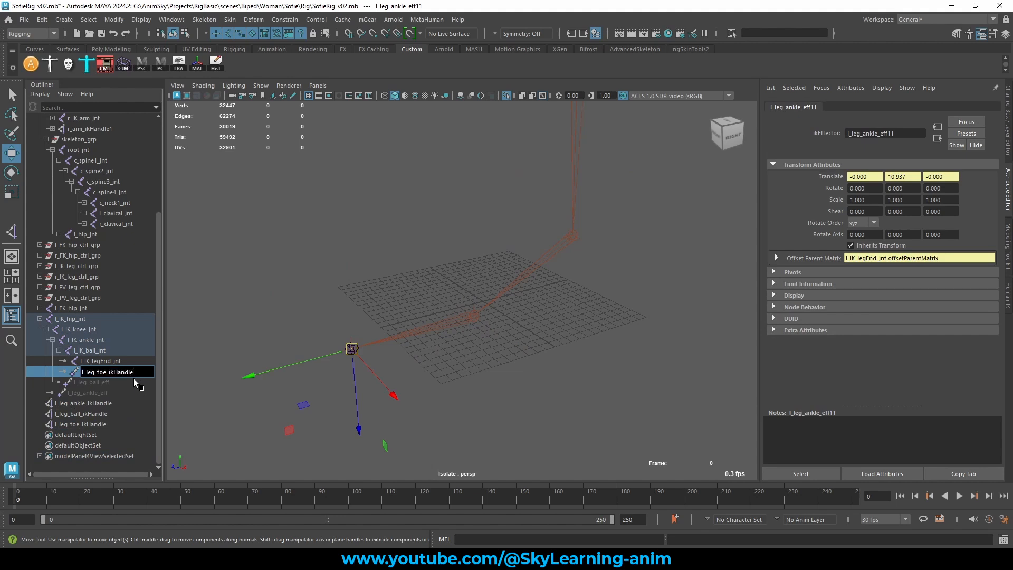
{"action": "left_click_drag", "start_coordinate": [134, 374], "coordinate": [116, 374]}
{"action": "type", "text": "e"}
{"action": "key", "text": "Return"}
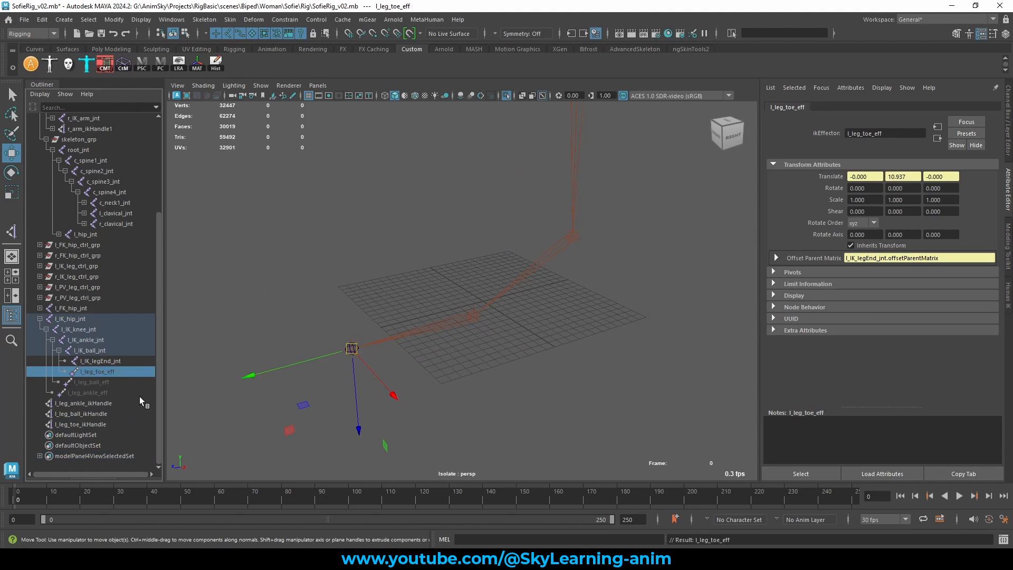
{"action": "left_click", "coordinate": [407, 219]}
{"action": "left_click_drag", "start_coordinate": [407, 219], "coordinate": [475, 257], "text": "alt"}
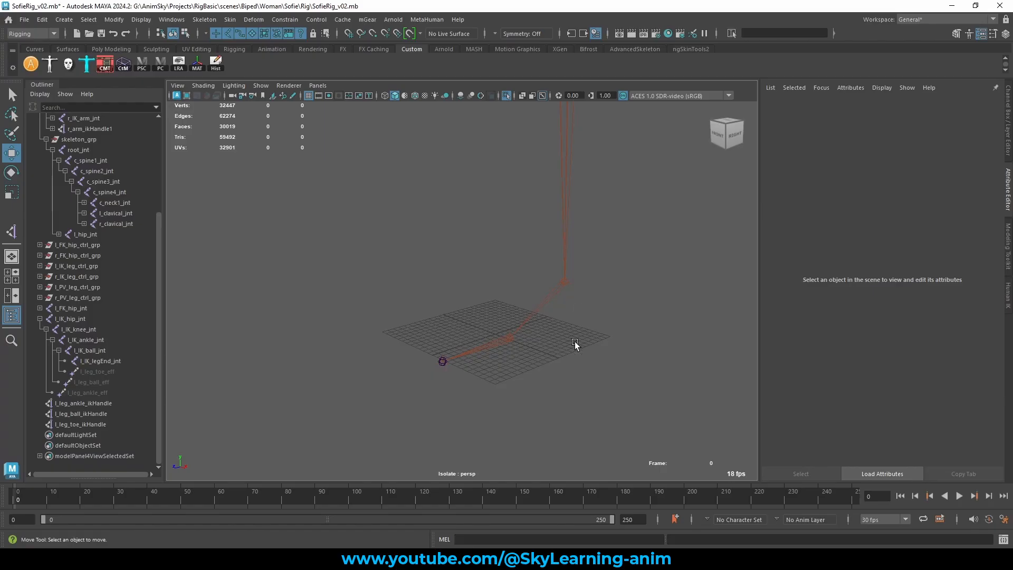
{"action": "left_click_drag", "start_coordinate": [575, 334], "coordinate": [511, 344], "text": "alt"}
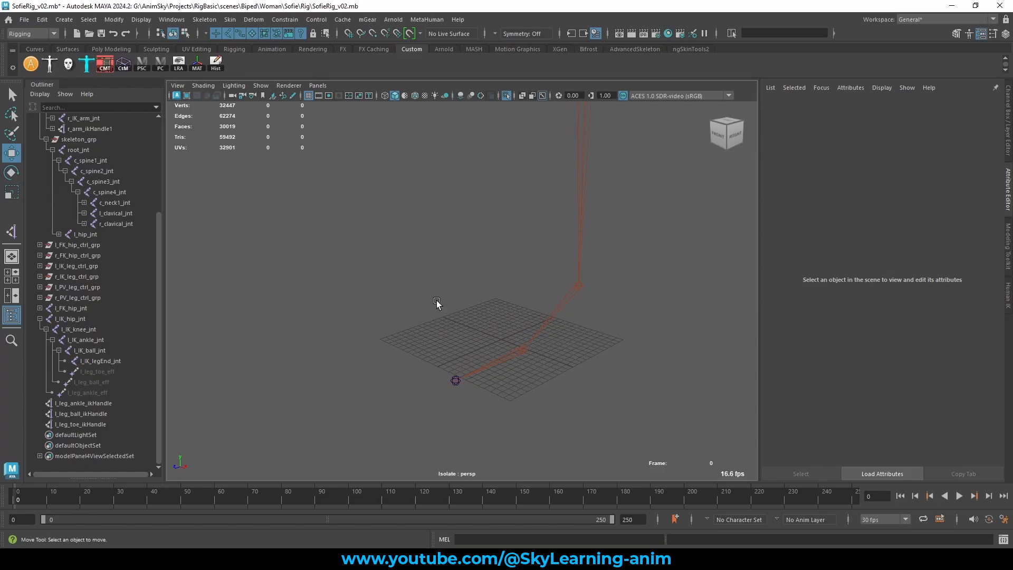
{"action": "right_click_drag", "start_coordinate": [438, 303], "coordinate": [467, 306], "text": "alt"}
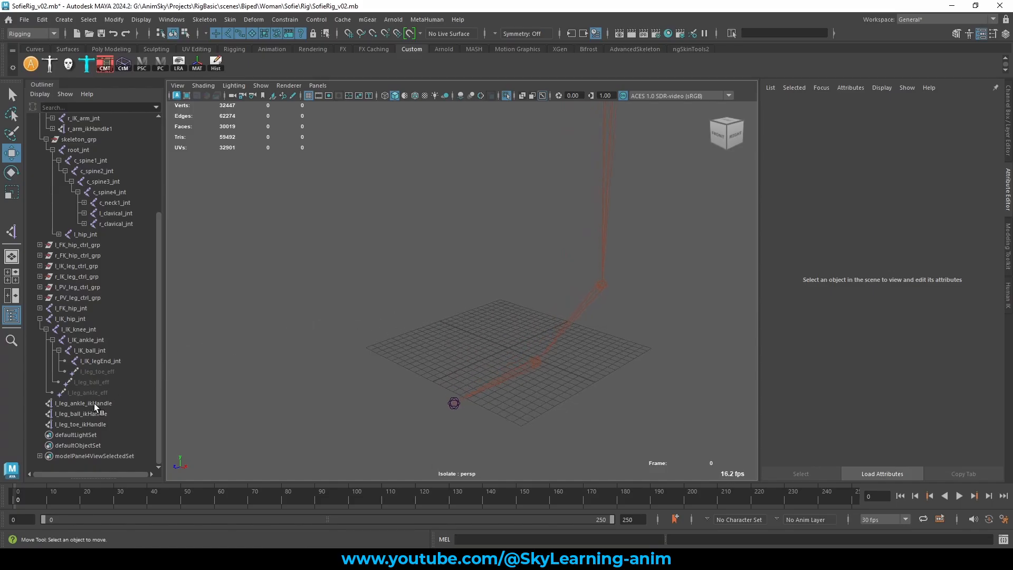
{"action": "left_click_drag", "start_coordinate": [446, 356], "coordinate": [469, 356], "text": "alt"}
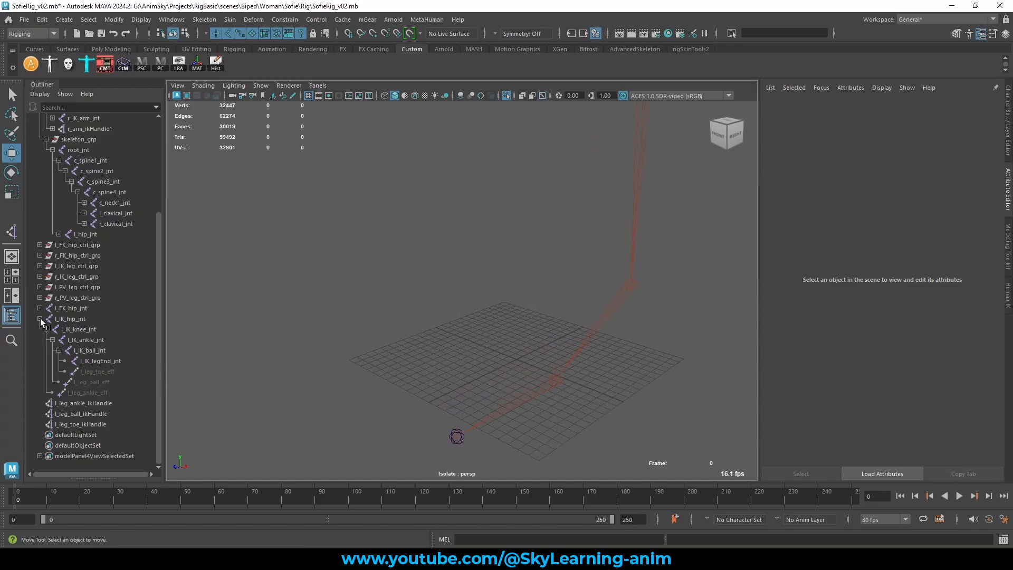
- Mirror the l_IK_hip_jnt chain across YZ with the Behavior function, replacing l_ with r_ in the duplicated names
{"action": "left_click", "coordinate": [71, 319]}
{"action": "key", "text": "f"}
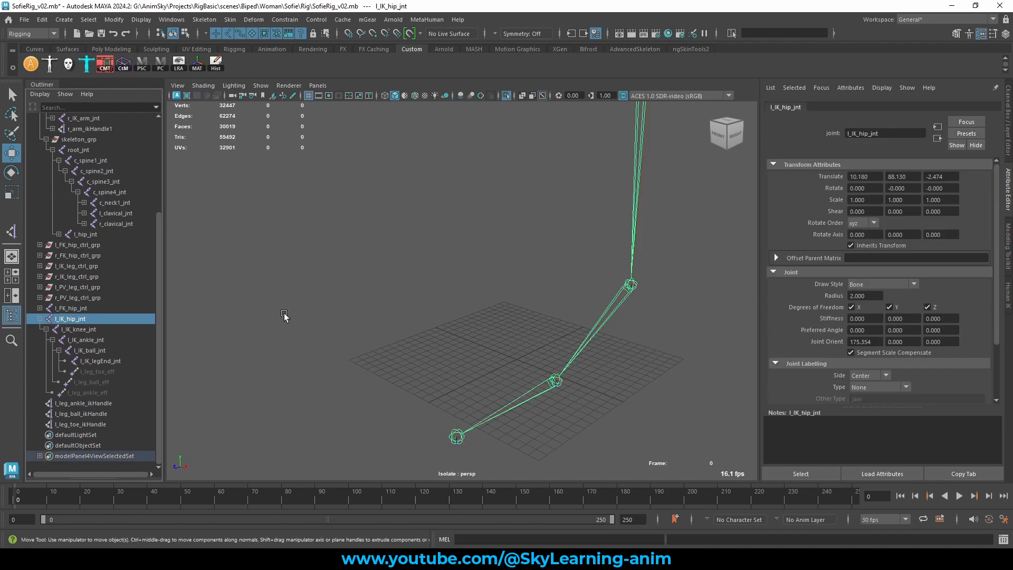
{"action": "left_click_drag", "start_coordinate": [472, 298], "coordinate": [547, 232], "text": "alt"}
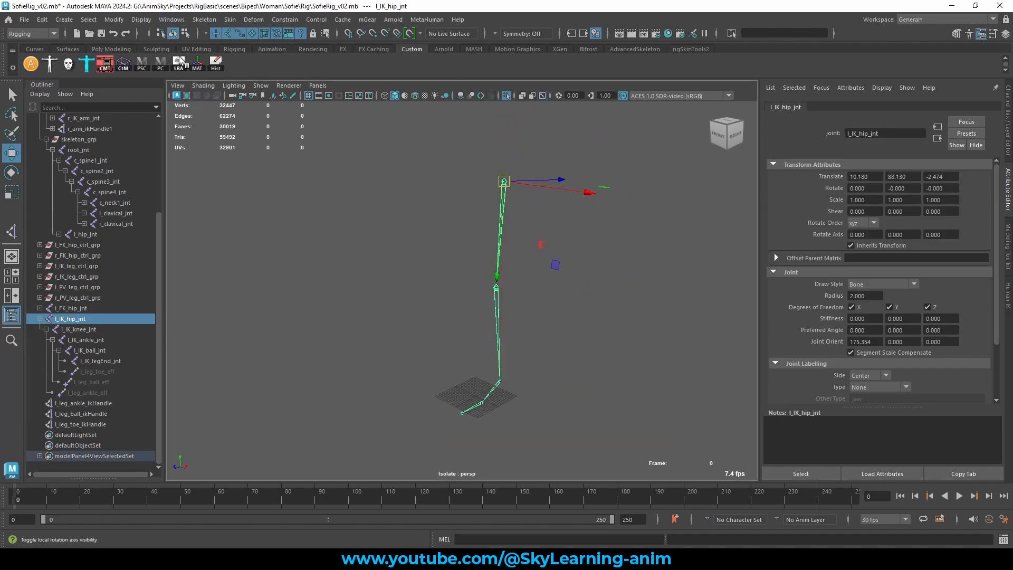
{"action": "left_click", "coordinate": [203, 21]}
{"action": "left_click", "coordinate": [317, 74]}
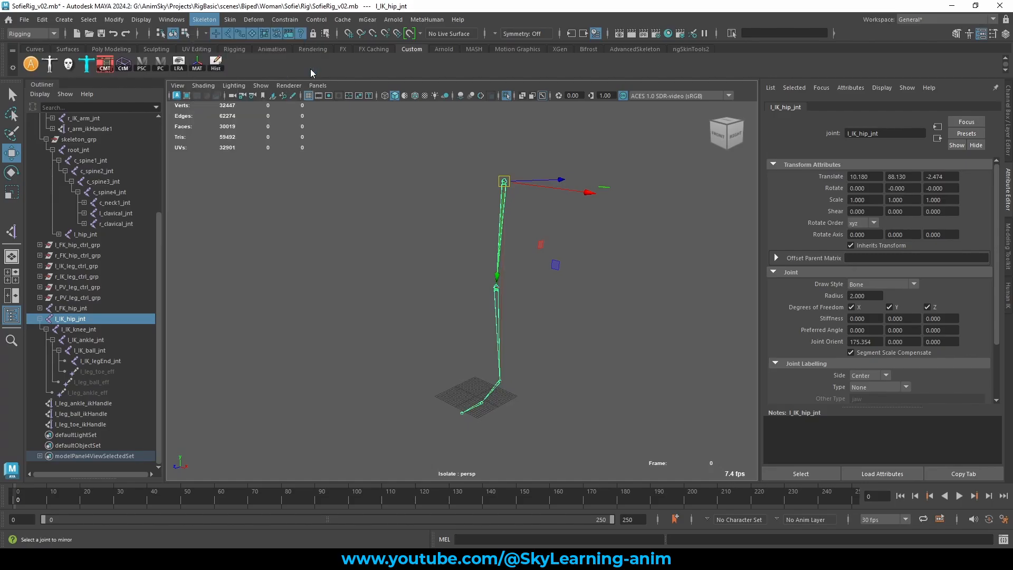
{"action": "left_click_drag", "start_coordinate": [686, 134], "coordinate": [706, 142]}
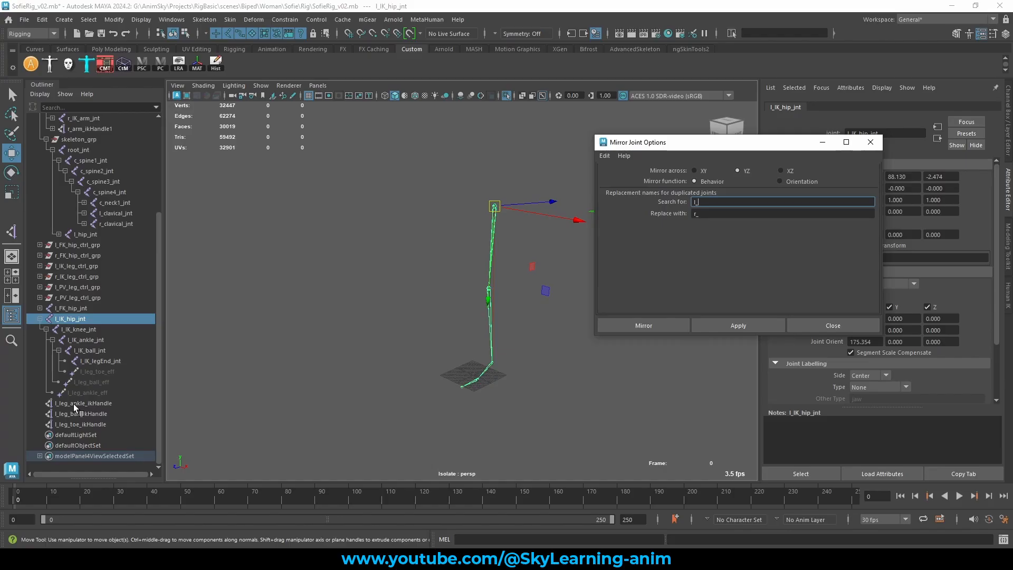
{"action": "left_click", "coordinate": [712, 216]}
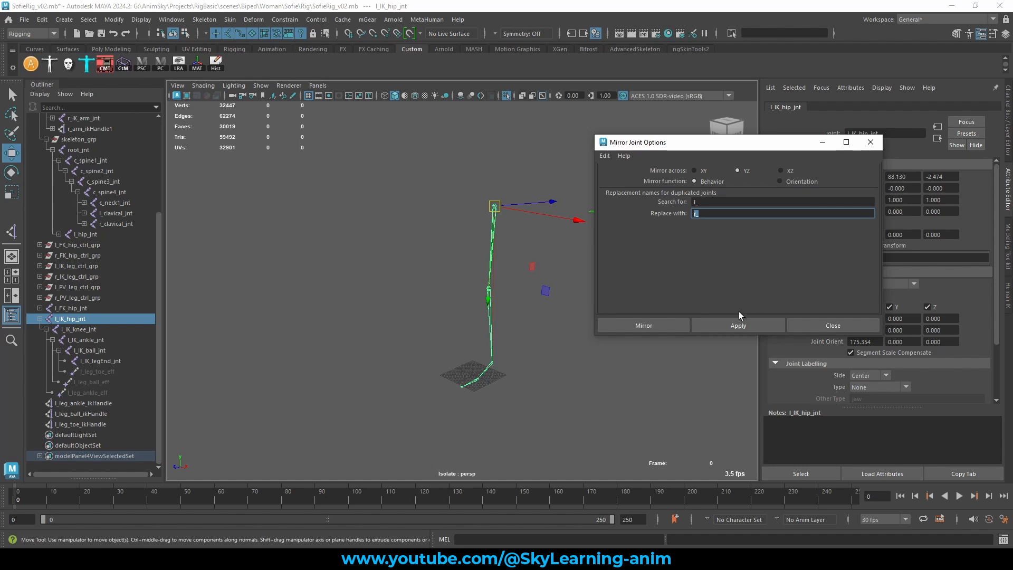
{"action": "left_click", "coordinate": [738, 325]}
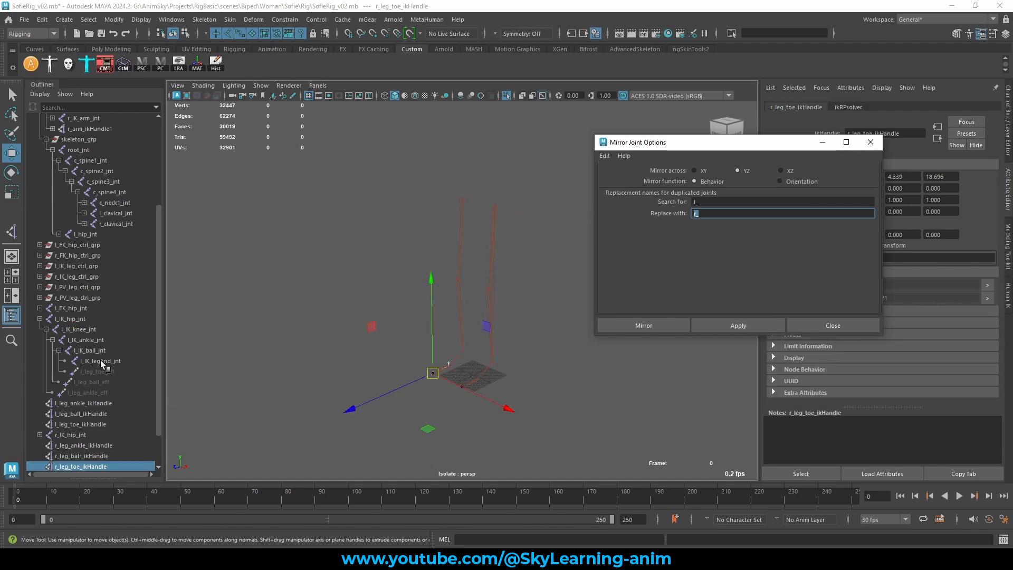
- Rename the mirrored l_leg_toe_eff1 effector under r_IK_balr_jnt as r_leg_toe_eff
{"action": "scroll", "coordinate": [105, 366], "scroll_direction": "down", "scroll_amount": 2}
{"action": "left_click", "coordinate": [79, 393]}
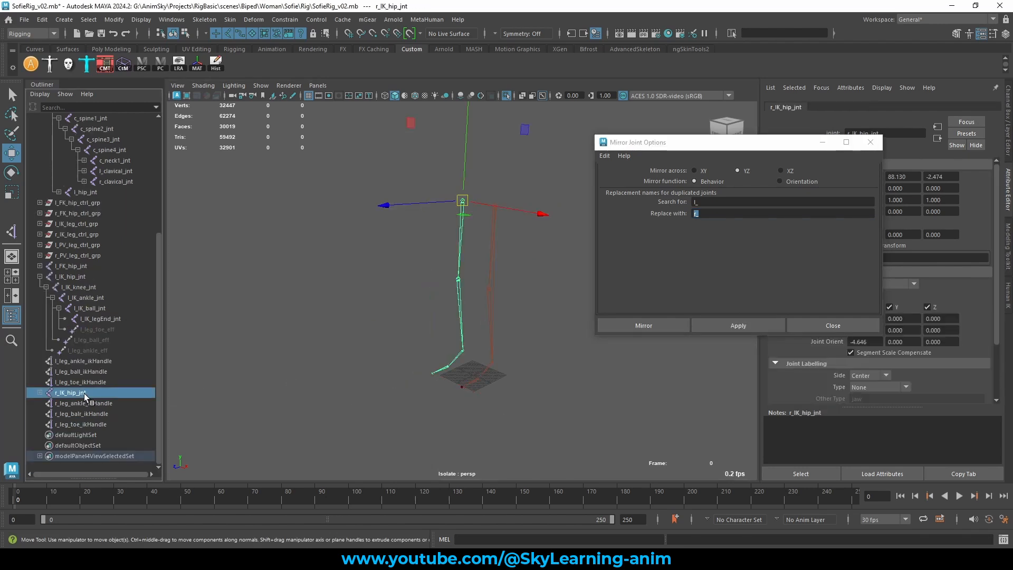
{"action": "left_click", "coordinate": [39, 392], "text": "shift"}
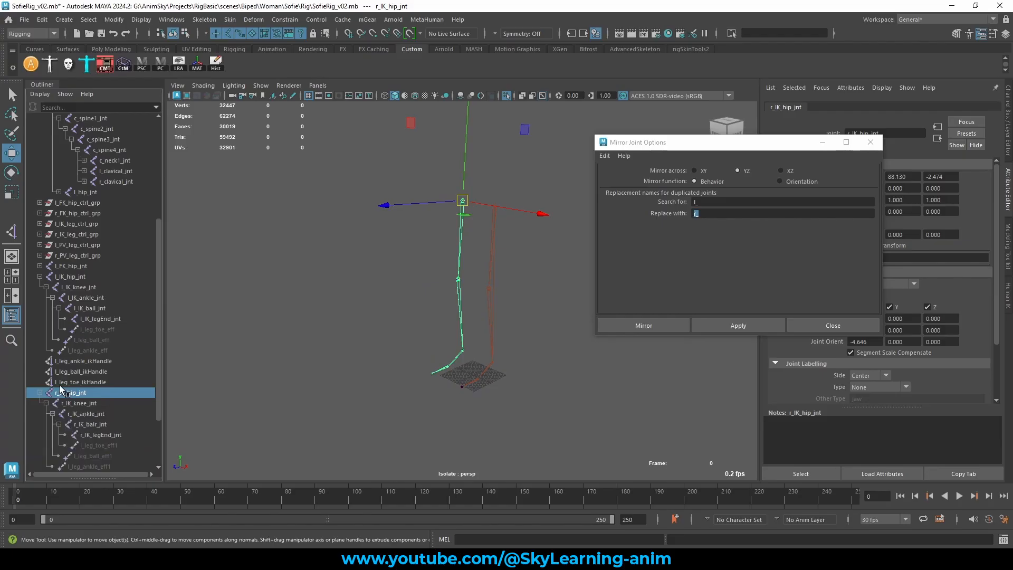
{"action": "scroll", "coordinate": [105, 353], "scroll_direction": "down", "scroll_amount": 3}
{"action": "left_click_drag", "start_coordinate": [112, 370], "coordinate": [103, 391]}
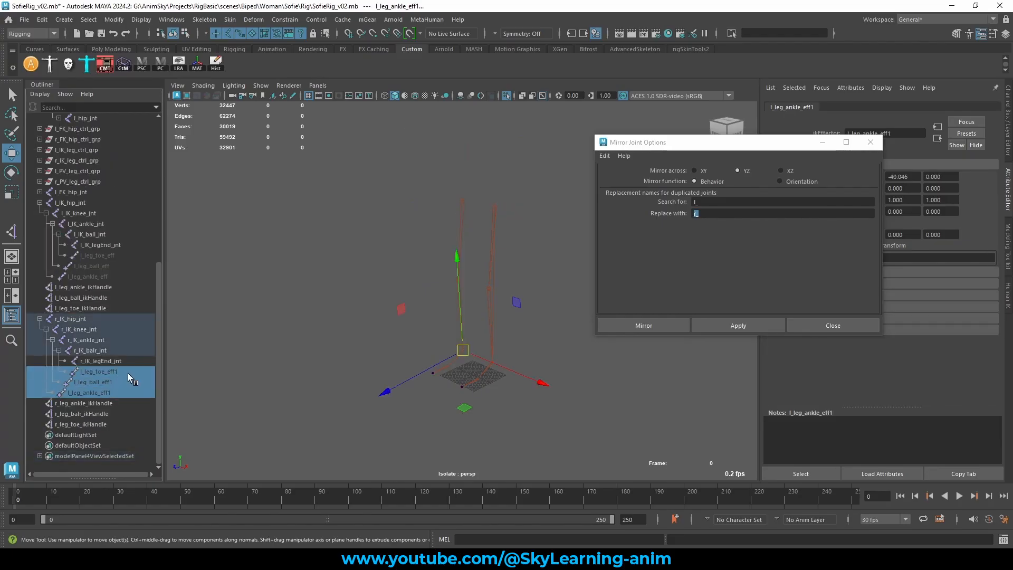
{"action": "left_click_drag", "start_coordinate": [97, 403], "coordinate": [95, 423]}
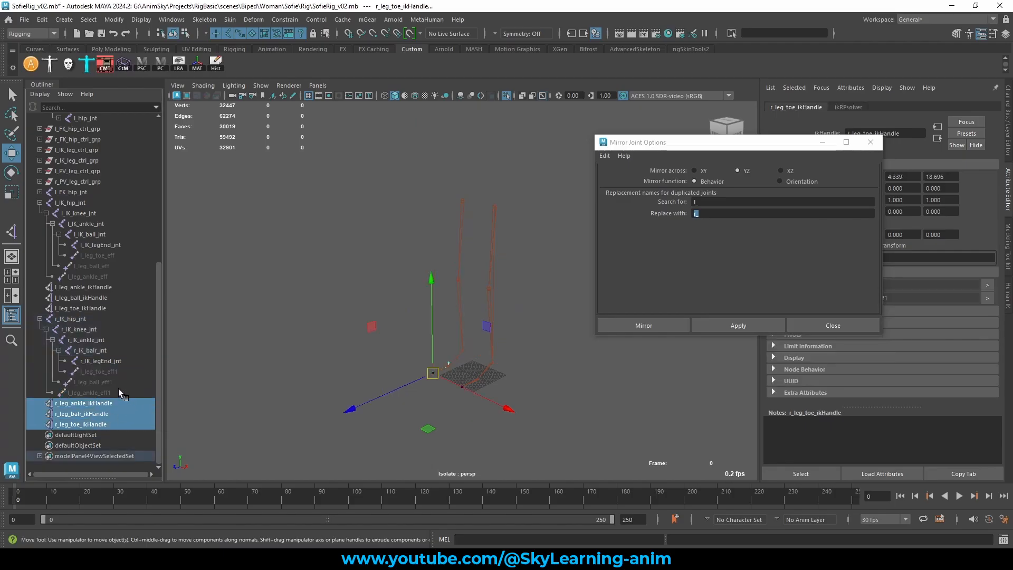
{"action": "left_click_drag", "start_coordinate": [109, 371], "coordinate": [96, 388]}
{"action": "double_click", "coordinate": [95, 371]}
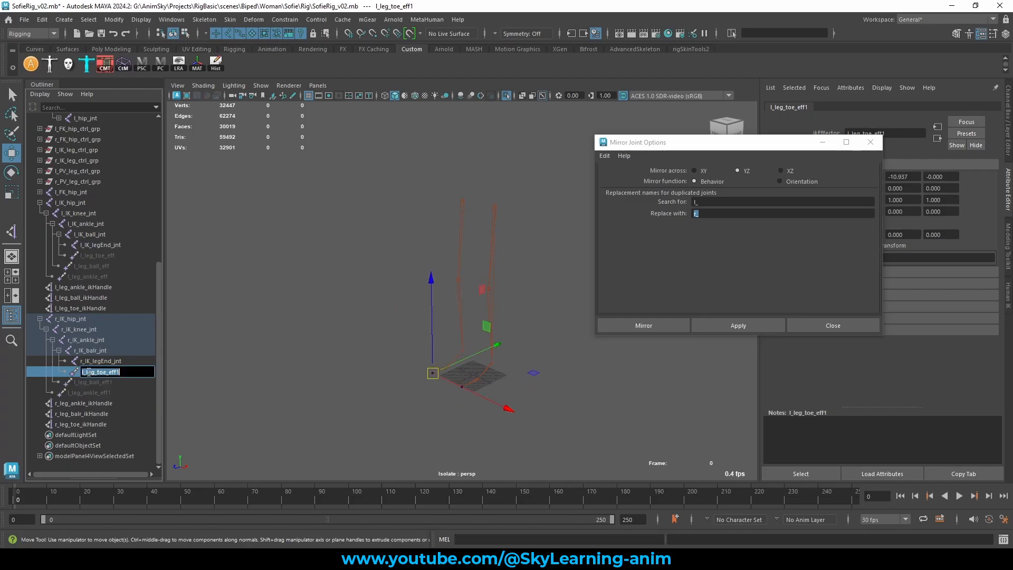
{"action": "left_click", "coordinate": [83, 372]}
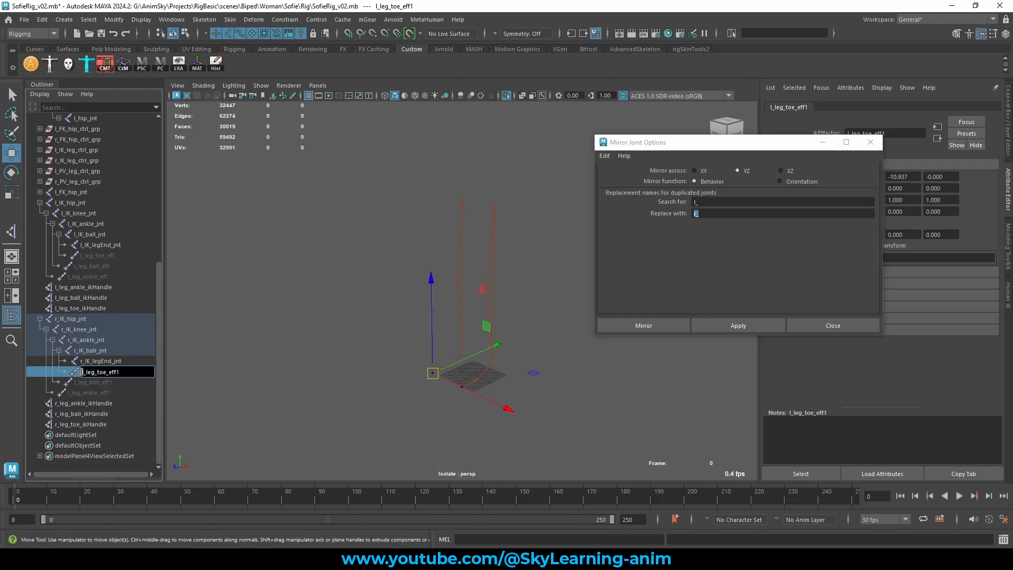
- Rename the mirrored ball and ankle effectors in the r_IK_hip_jnt chain as r_leg_ball_eff and r_leg_ankle_eff
{"action": "double_click", "coordinate": [98, 383]}
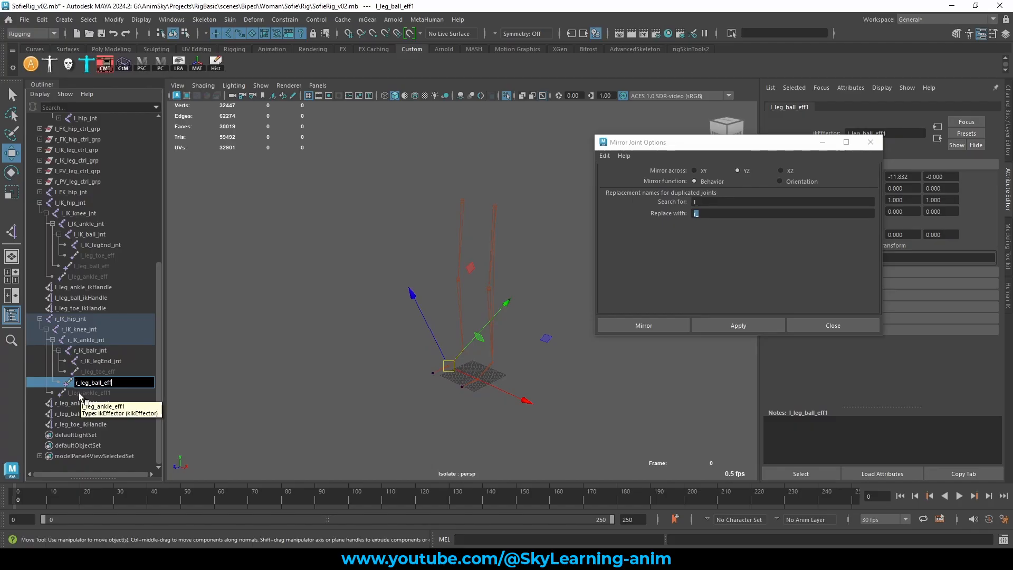
{"action": "key", "text": "Return"}
{"action": "double_click", "coordinate": [74, 393]}
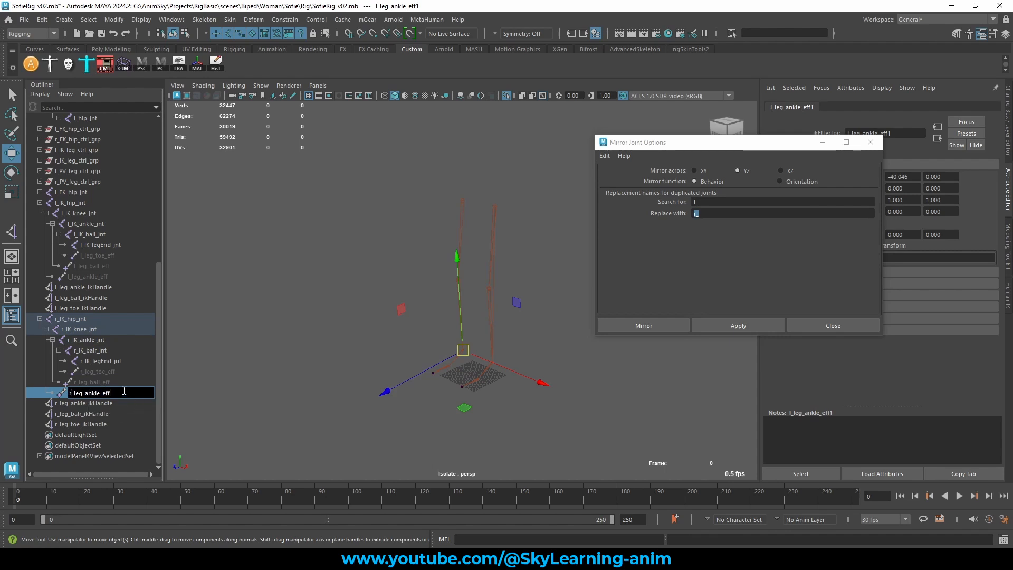
{"action": "key", "text": "Return"}
{"action": "left_click", "coordinate": [118, 370], "text": "shift"}
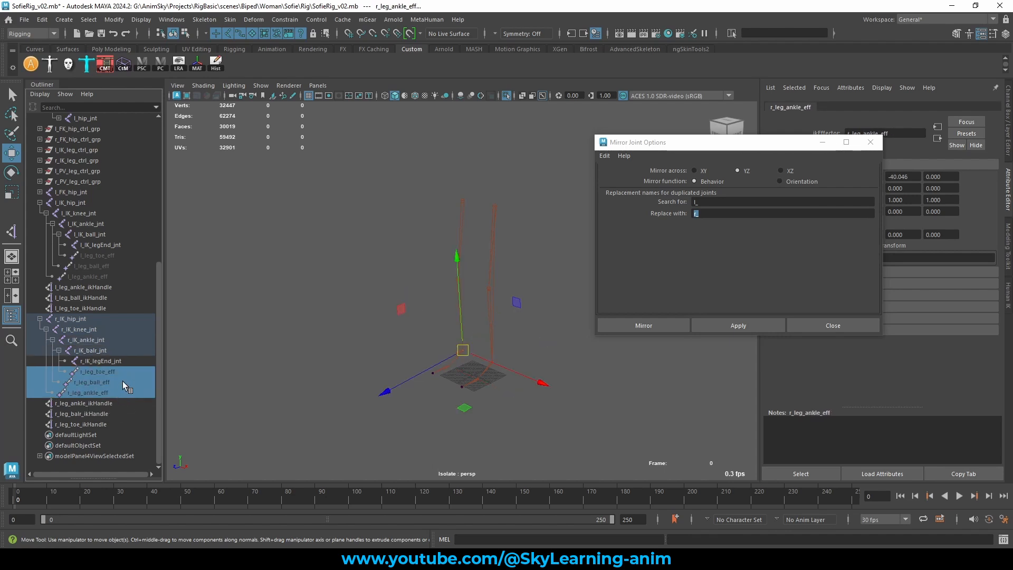
- Collapse the r_IK_hip_jnt and l_IK_hip_jnt hierarchies and check both legs' IK joints and handles
{"action": "left_click", "coordinate": [40, 319]}
{"action": "left_click", "coordinate": [70, 393]}
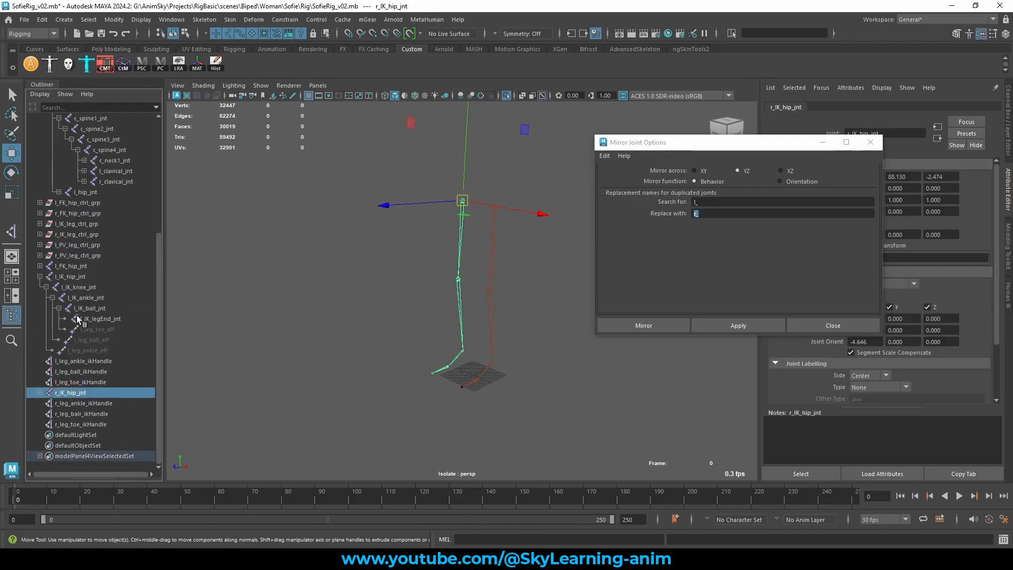
{"action": "left_click", "coordinate": [40, 276]}
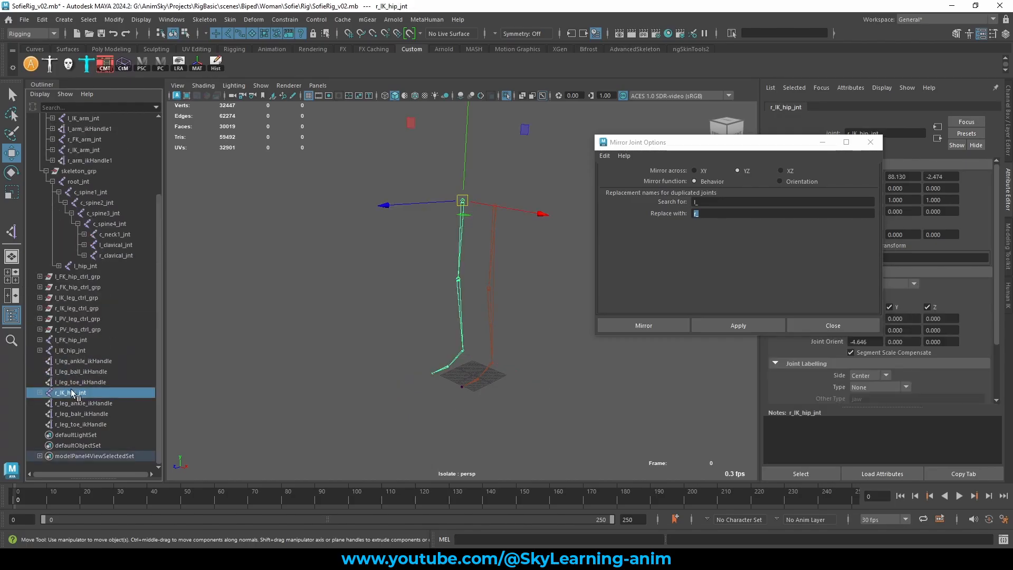
{"action": "left_click_drag", "start_coordinate": [72, 351], "coordinate": [75, 429]}
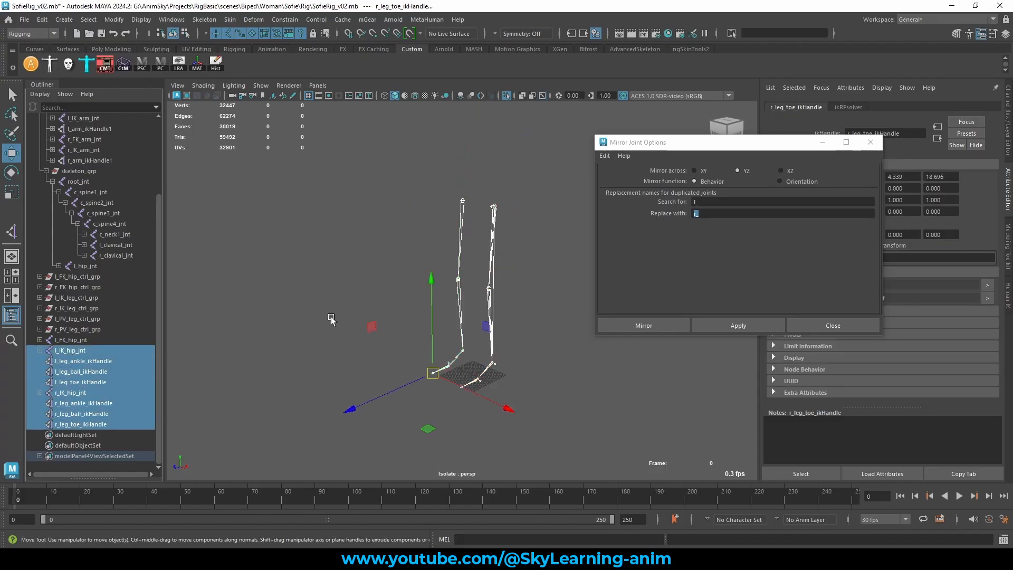
{"action": "scroll", "coordinate": [331, 321], "scroll_direction": "down", "scroll_amount": 2}
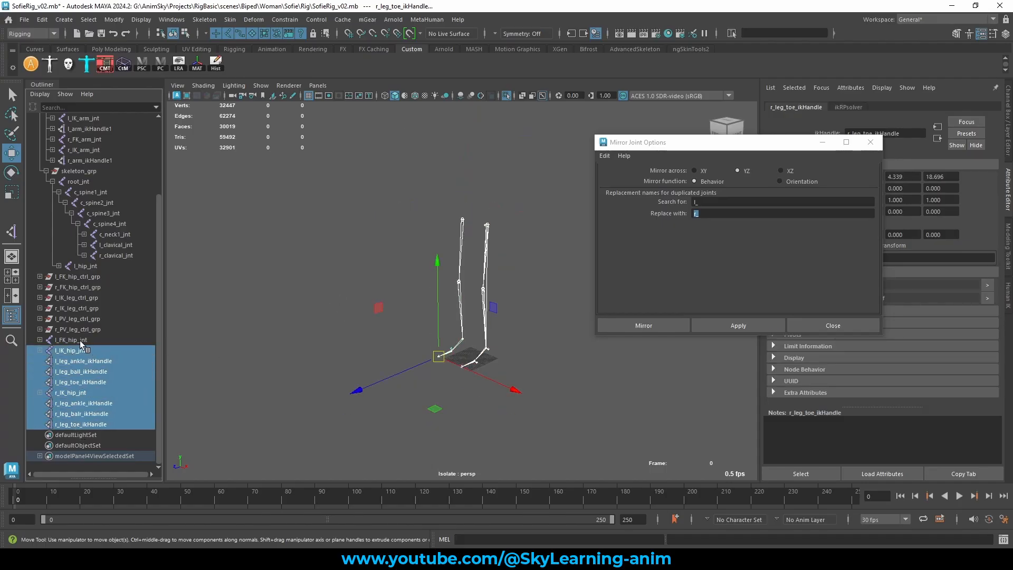
{"action": "left_click", "coordinate": [77, 340]}
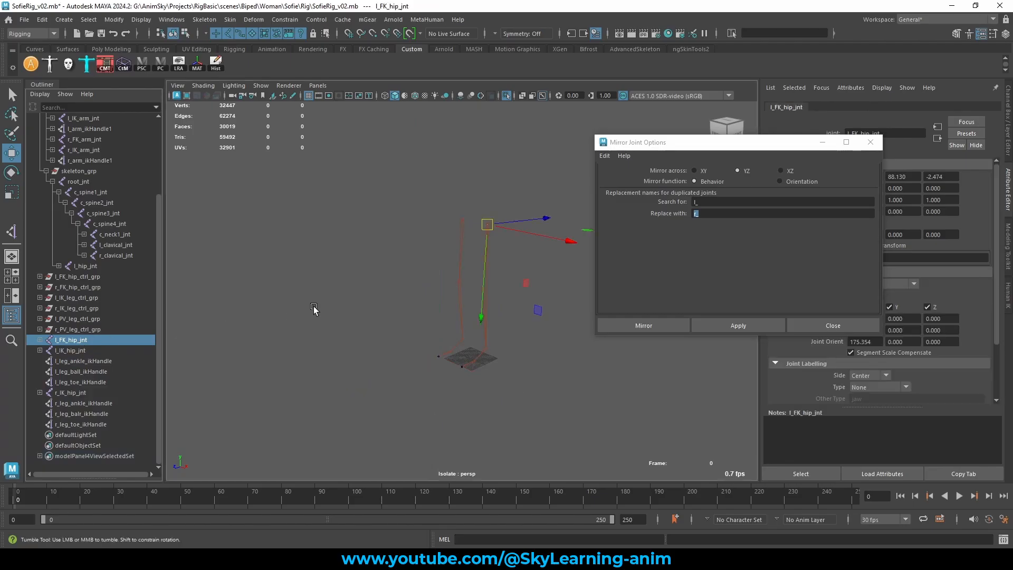
- Close the mirror options and turn off viewport isolation to show the full rig, collapsing setup_grp in the Outliner
{"action": "left_click", "coordinate": [871, 143]}
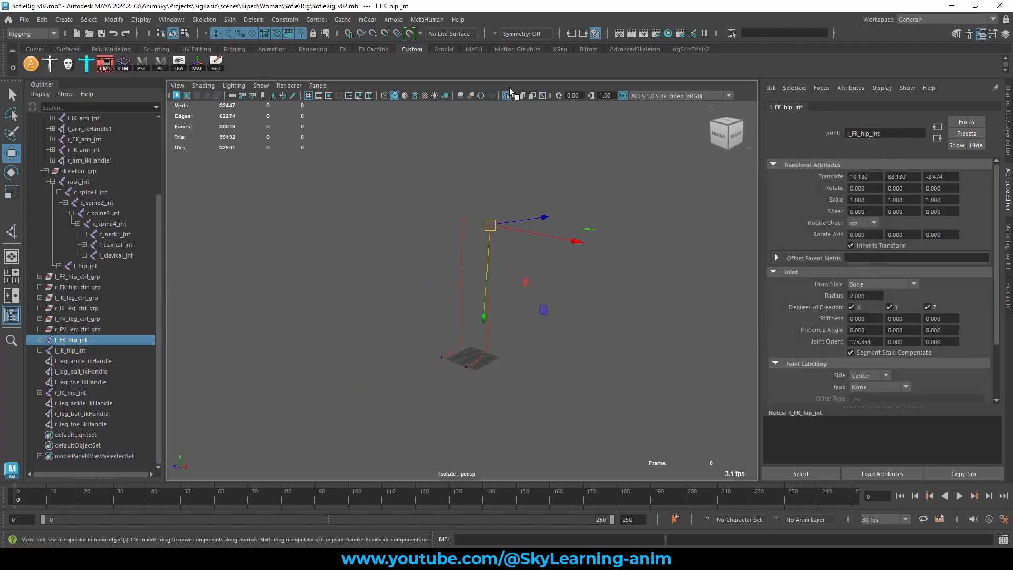
{"action": "left_click", "coordinate": [505, 96]}
{"action": "scroll", "coordinate": [486, 229], "scroll_direction": "up", "scroll_amount": 5}
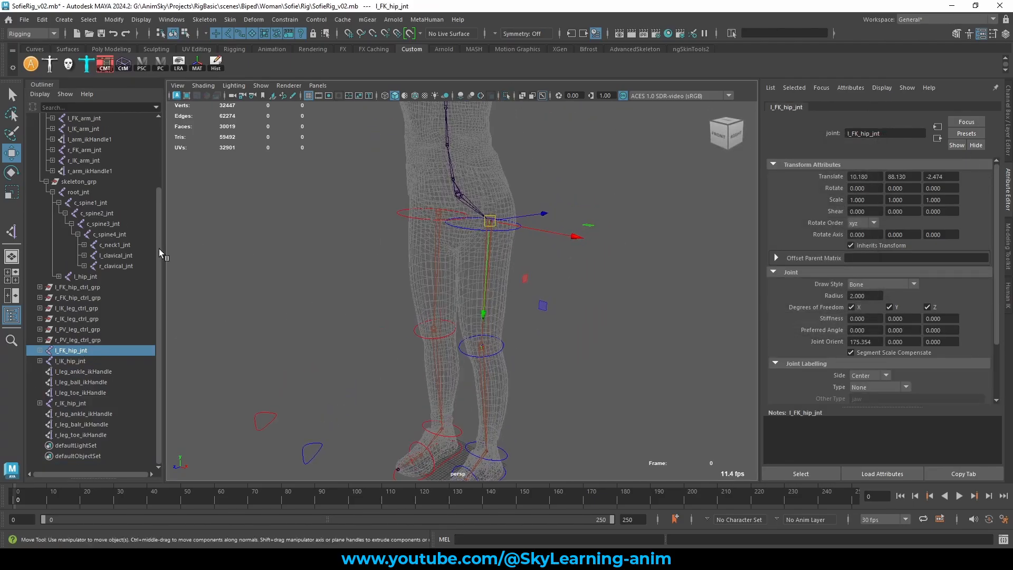
{"action": "scroll", "coordinate": [104, 260], "scroll_direction": "up", "scroll_amount": 3}
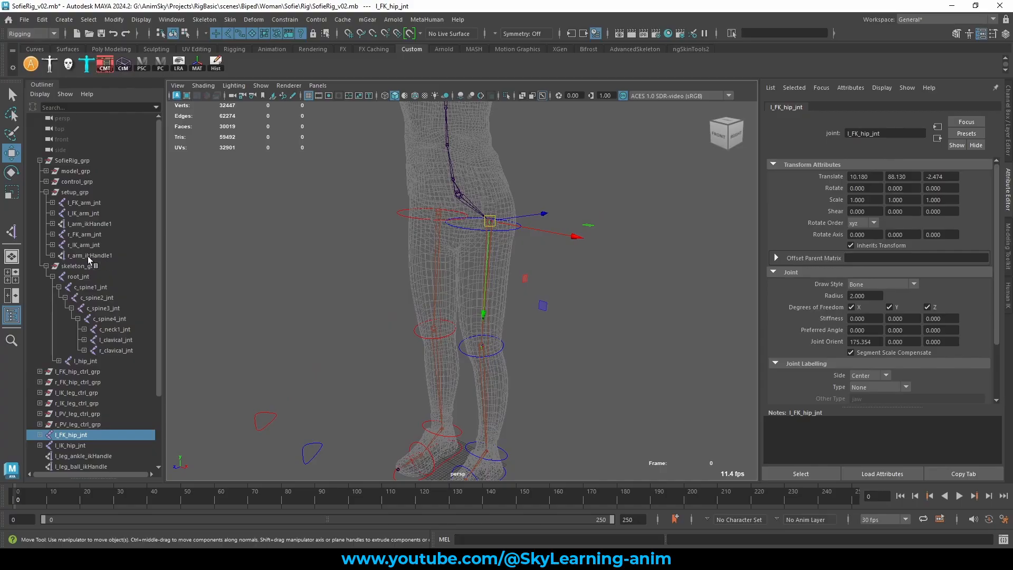
{"action": "left_click", "coordinate": [47, 192]}
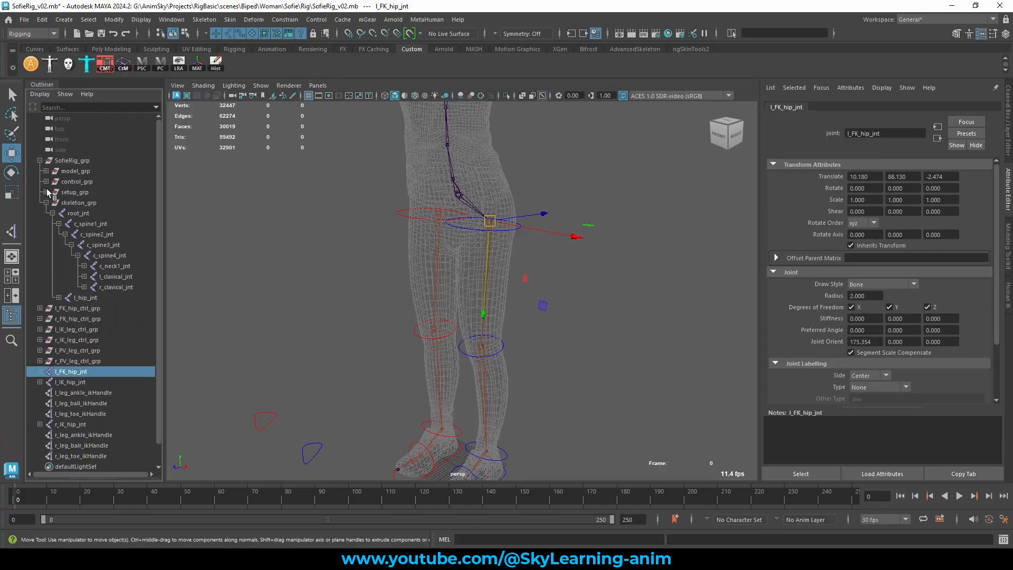
- Mirror the l_hip_jnt chain across YZ with the Behavior function, replacing l_ with r_ in the duplicated names
{"action": "left_click", "coordinate": [102, 255]}
{"action": "left_click", "coordinate": [115, 266]}
{"action": "left_click", "coordinate": [119, 276]}
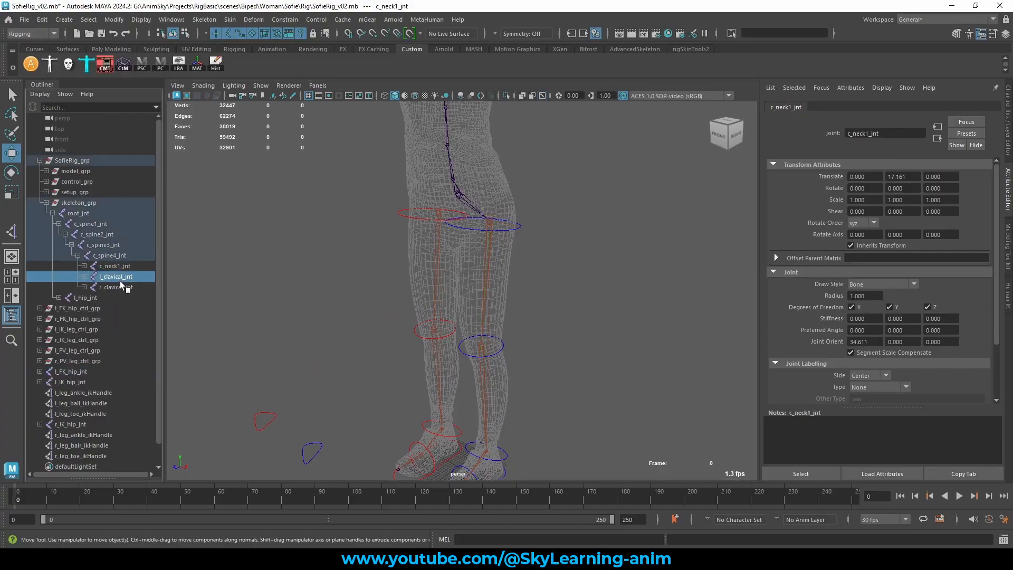
{"action": "left_click", "coordinate": [487, 256]}
{"action": "left_click_drag", "start_coordinate": [516, 262], "coordinate": [474, 267]}
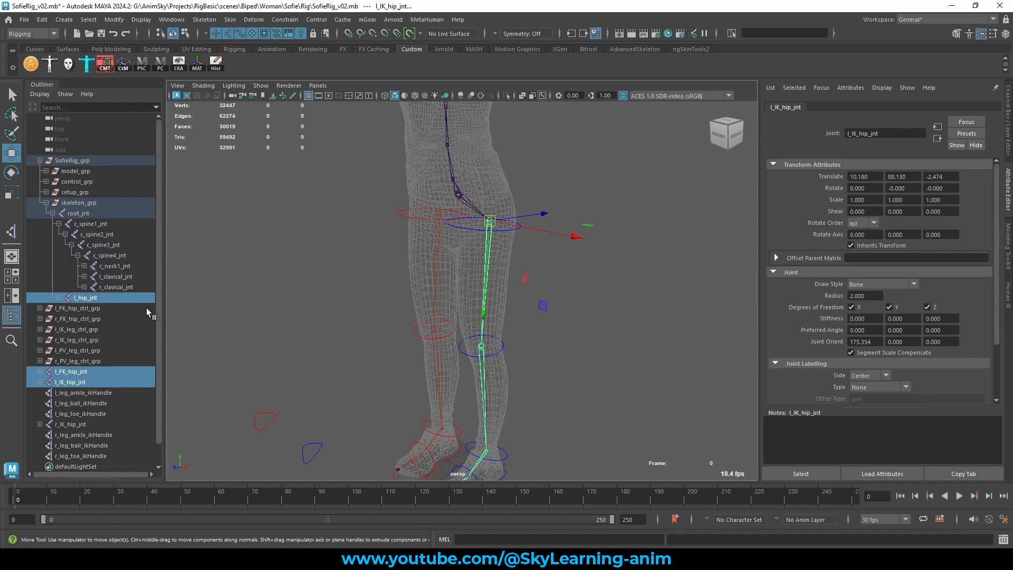
{"action": "left_click", "coordinate": [90, 297]}
{"action": "left_click", "coordinate": [204, 19]}
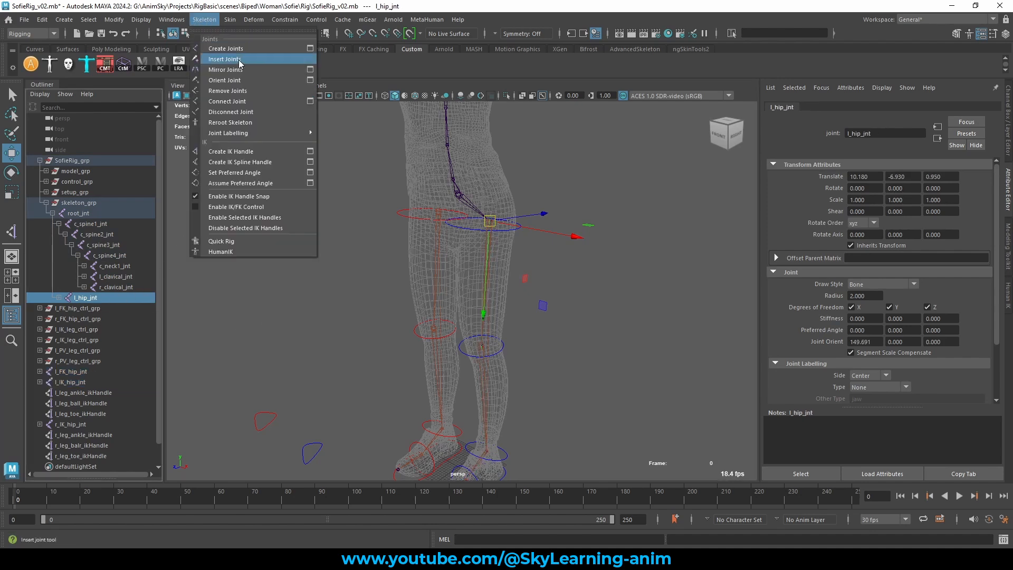
{"action": "left_click", "coordinate": [310, 69]}
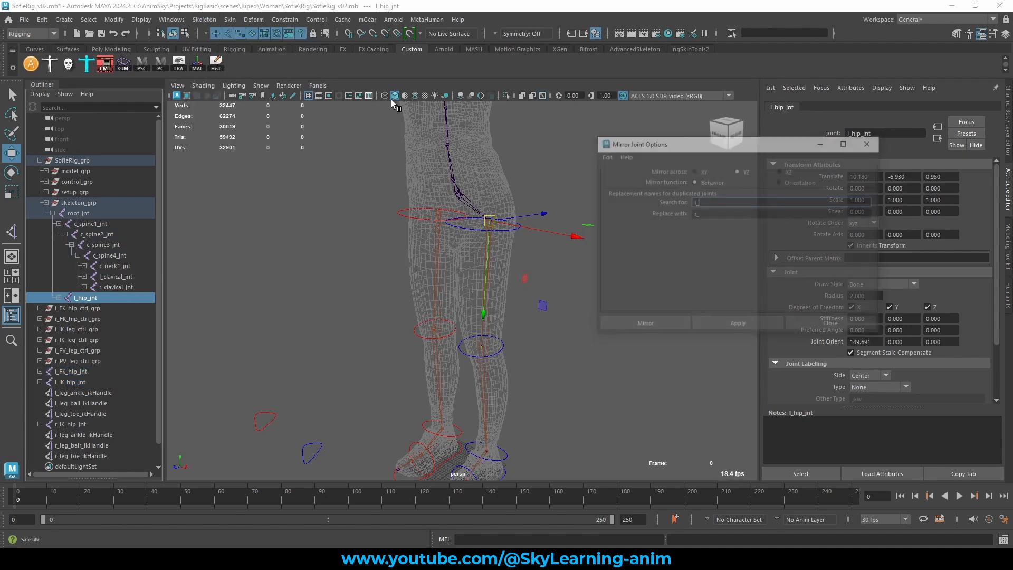
{"action": "left_click_drag", "start_coordinate": [741, 147], "coordinate": [727, 140]}
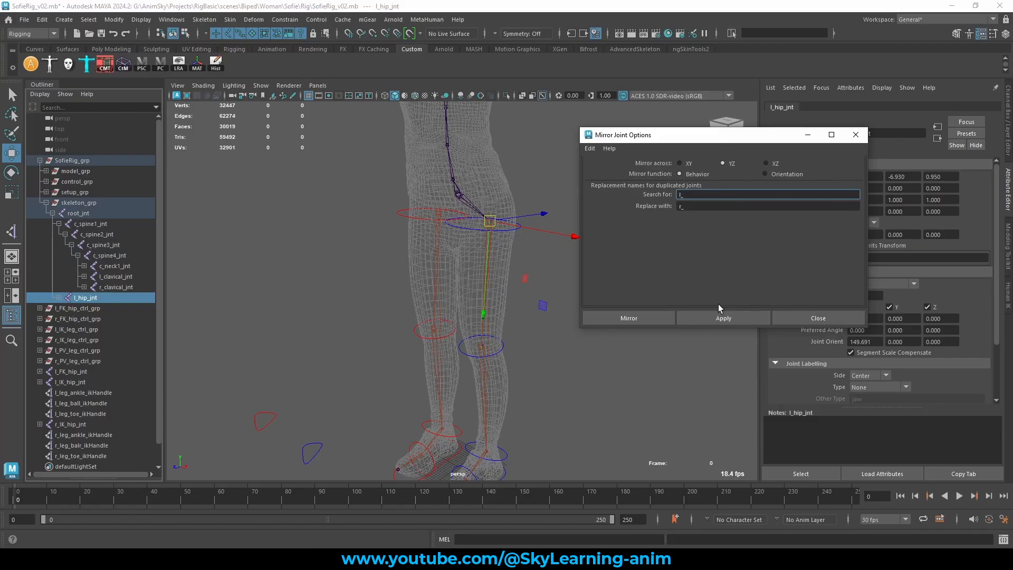
{"action": "left_click", "coordinate": [722, 318]}
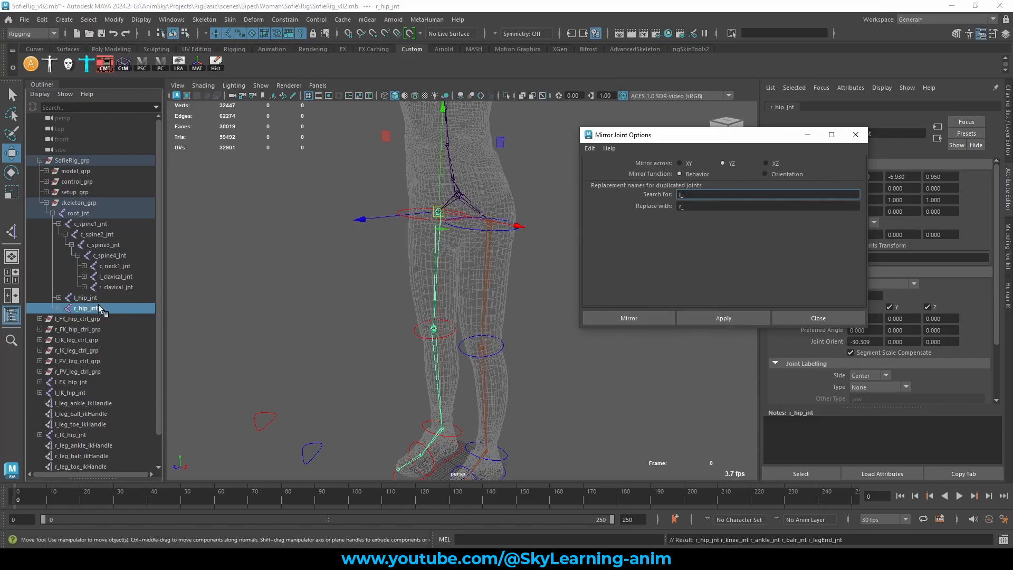
- Mirror the l_FK_hip_jnt chain across YZ with Behavior, replacing l_ with r_, and check the mirrored hierarchy
{"action": "scroll", "coordinate": [62, 320], "scroll_direction": "down", "scroll_amount": 1}
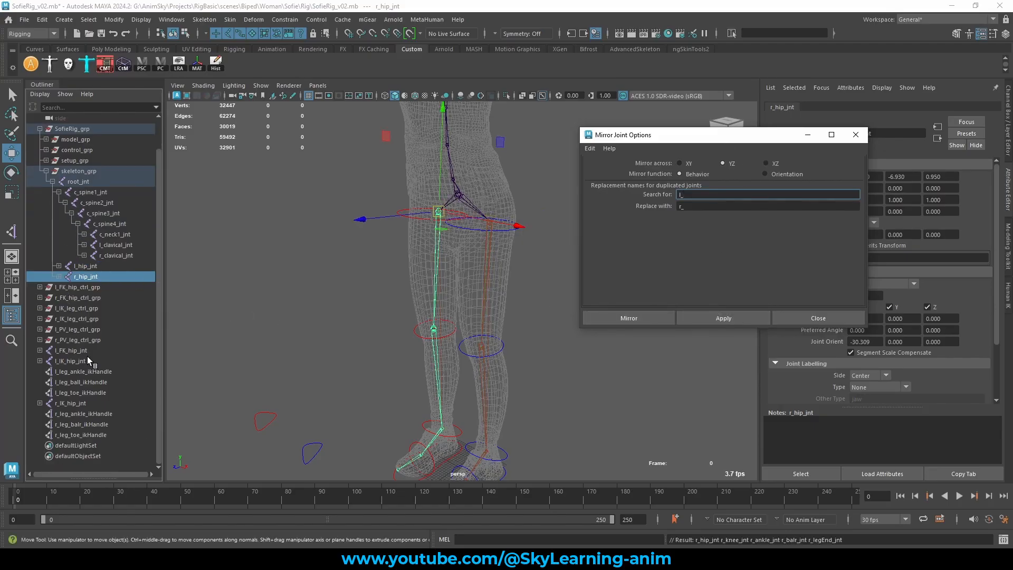
{"action": "left_click", "coordinate": [77, 352]}
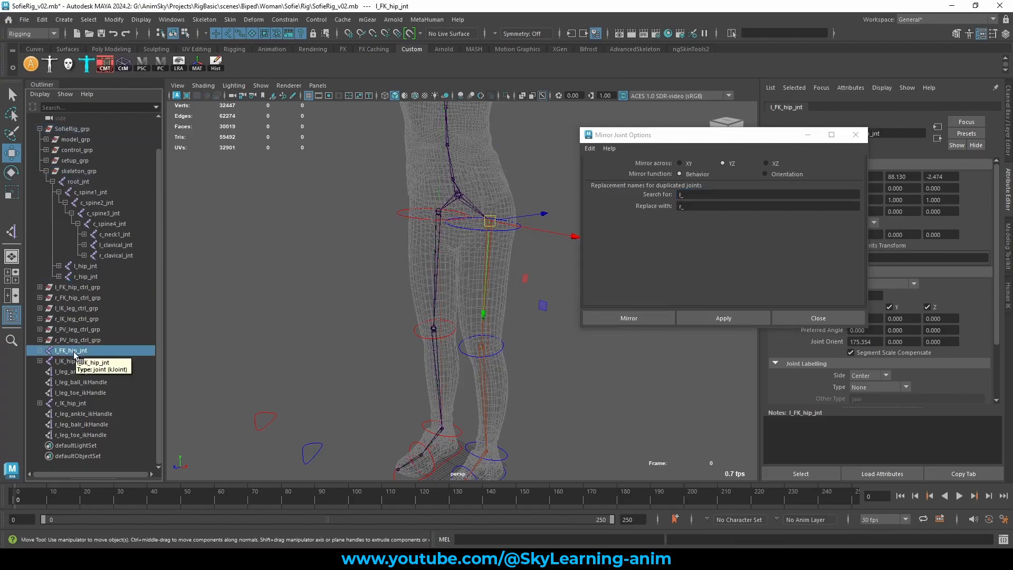
{"action": "left_click", "coordinate": [72, 403]}
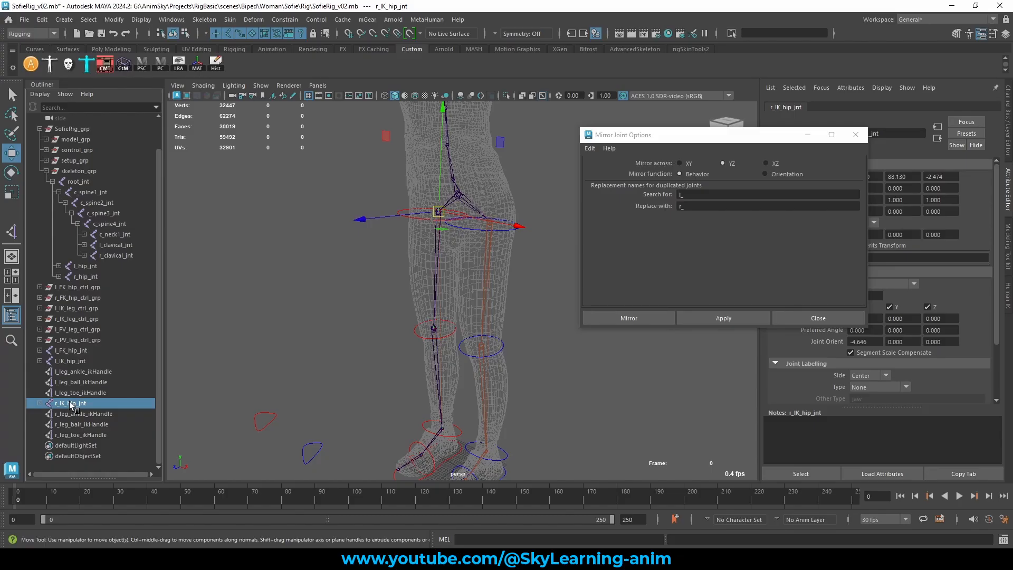
{"action": "left_click", "coordinate": [74, 350]}
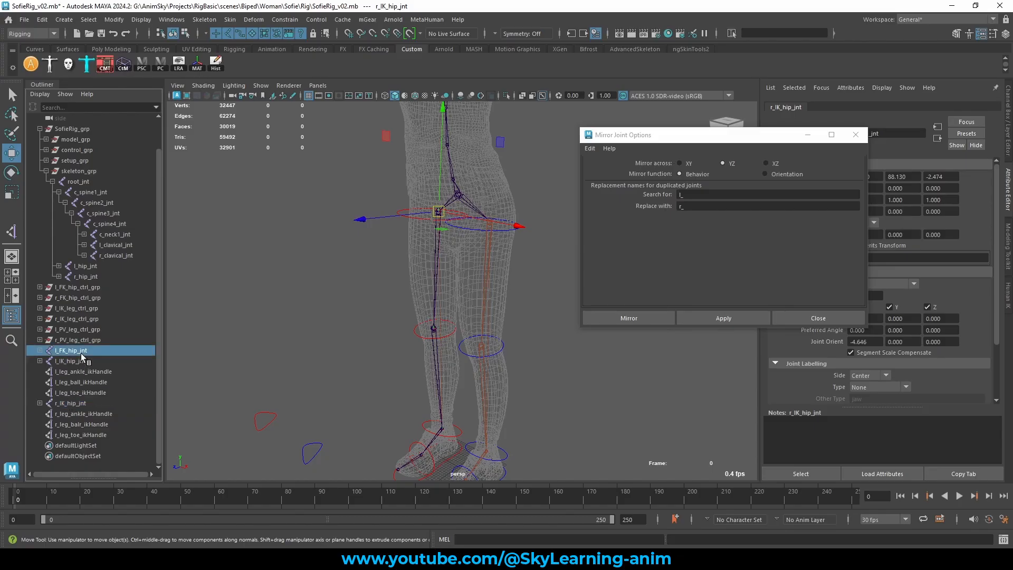
{"action": "left_click", "coordinate": [635, 318]}
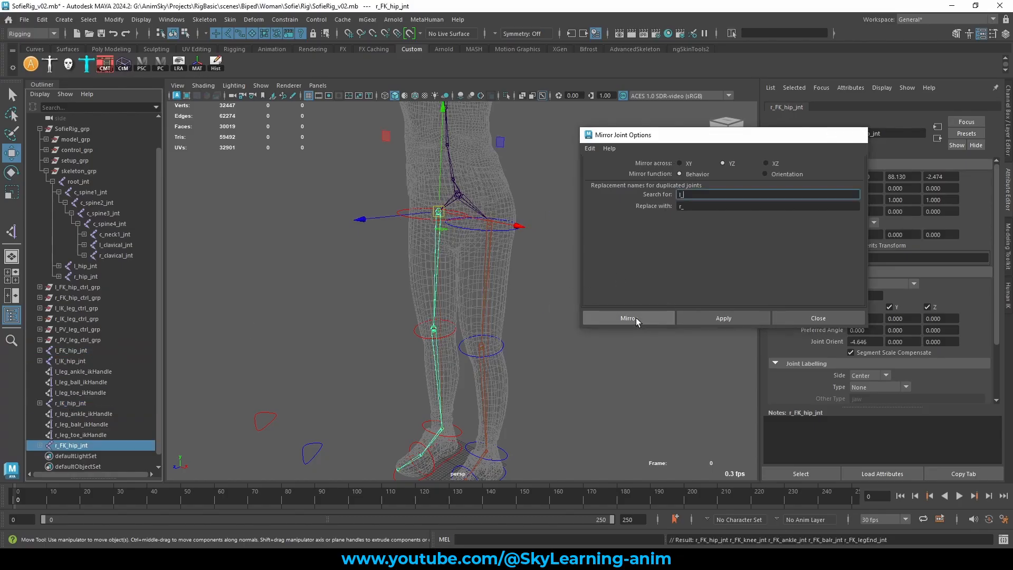
{"action": "left_click", "coordinate": [41, 446], "text": "shift"}
{"action": "left_click_drag", "start_coordinate": [97, 394], "coordinate": [112, 434]}
{"action": "left_click", "coordinate": [40, 393]}
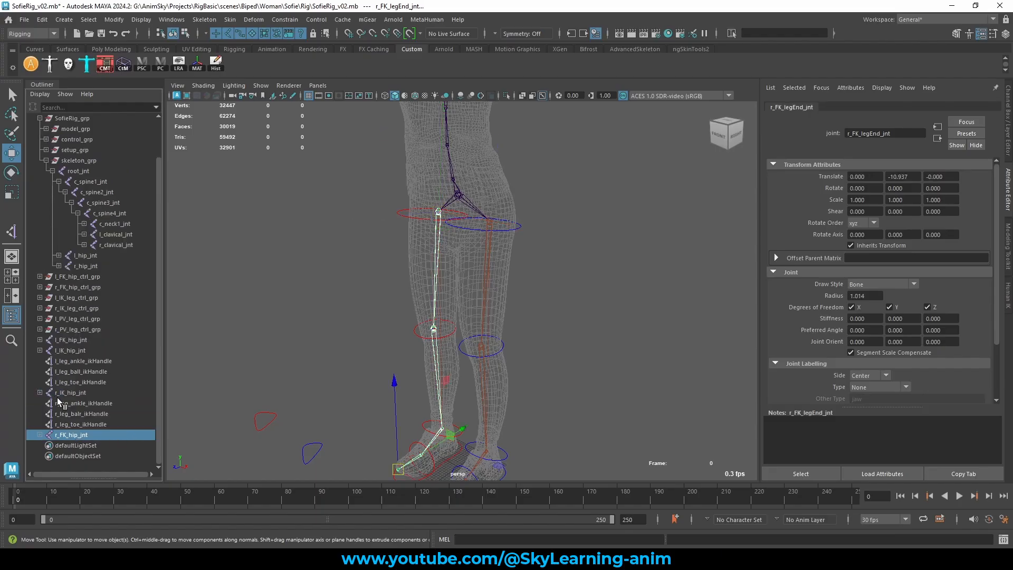
- Reorder r_FK_hip_jnt in the Outliner so it sits directly above r_IK_hip_jnt
{"action": "left_click", "coordinate": [75, 393]}
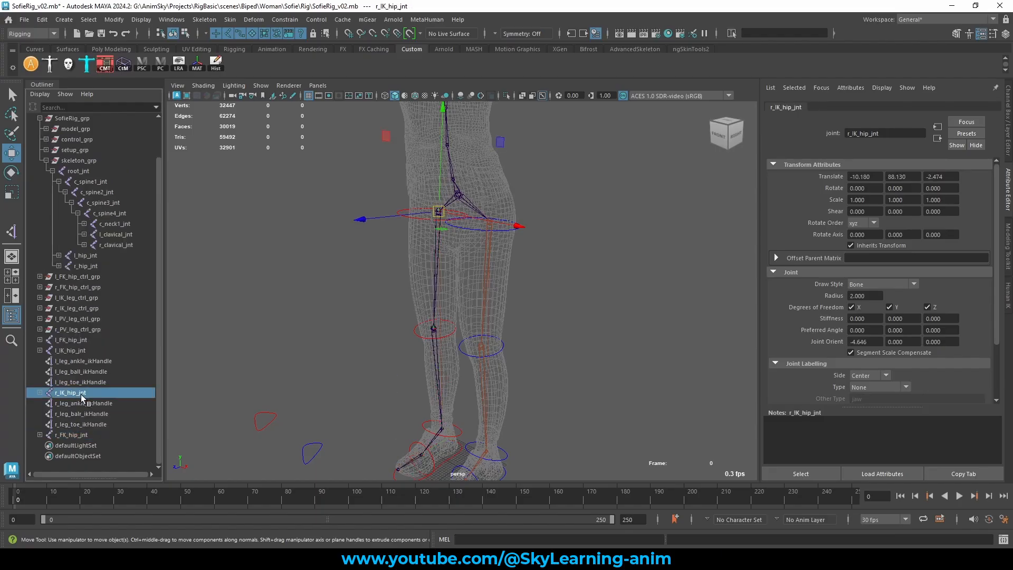
{"action": "left_click", "coordinate": [71, 434]}
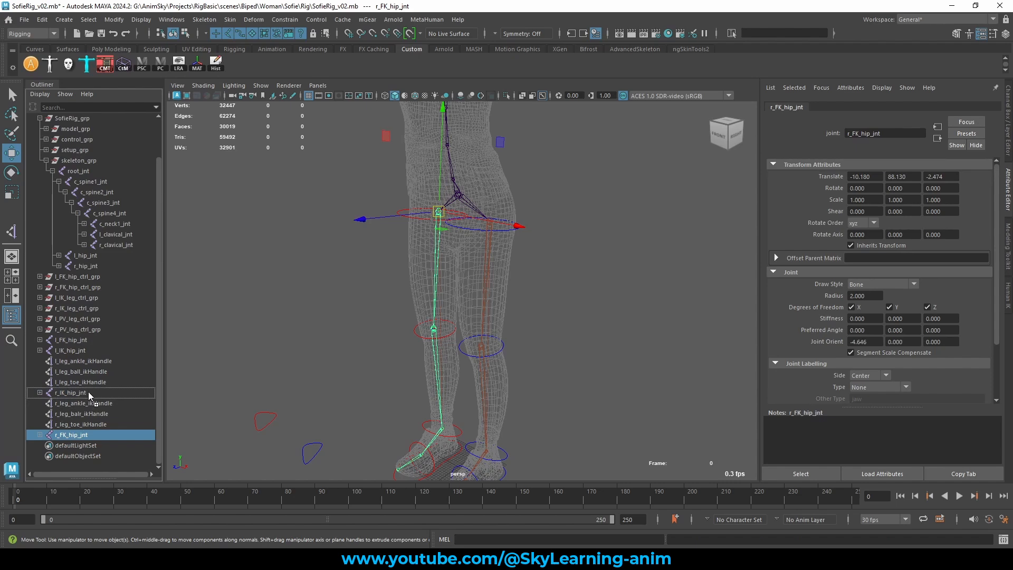
{"action": "left_click_drag", "start_coordinate": [89, 394], "coordinate": [93, 392]}
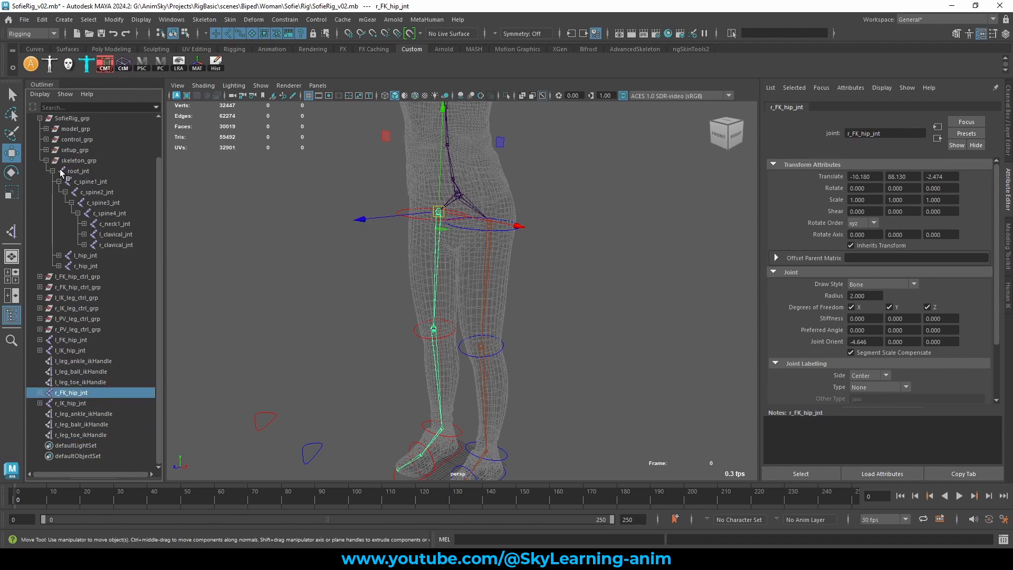
- Collapse skeleton_grp in the Outliner and clear the selection to view the whole rig
{"action": "left_click", "coordinate": [46, 161]}
{"action": "left_click", "coordinate": [348, 272]}
{"action": "key", "text": "a"}
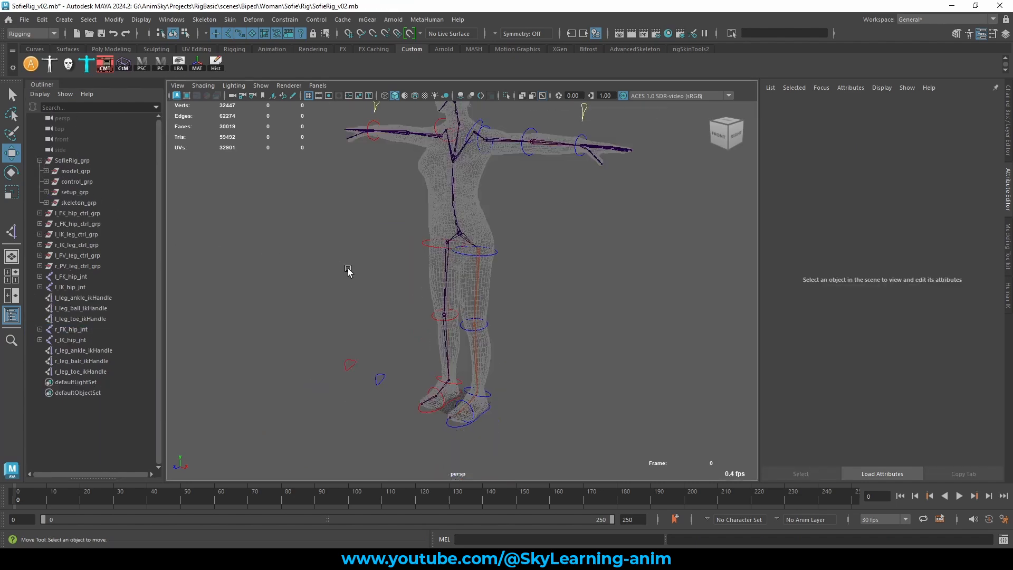
{"action": "left_click_drag", "start_coordinate": [348, 270], "coordinate": [347, 253], "text": "alt"}
{"action": "scroll", "coordinate": [452, 296], "scroll_direction": "up", "scroll_amount": 3}
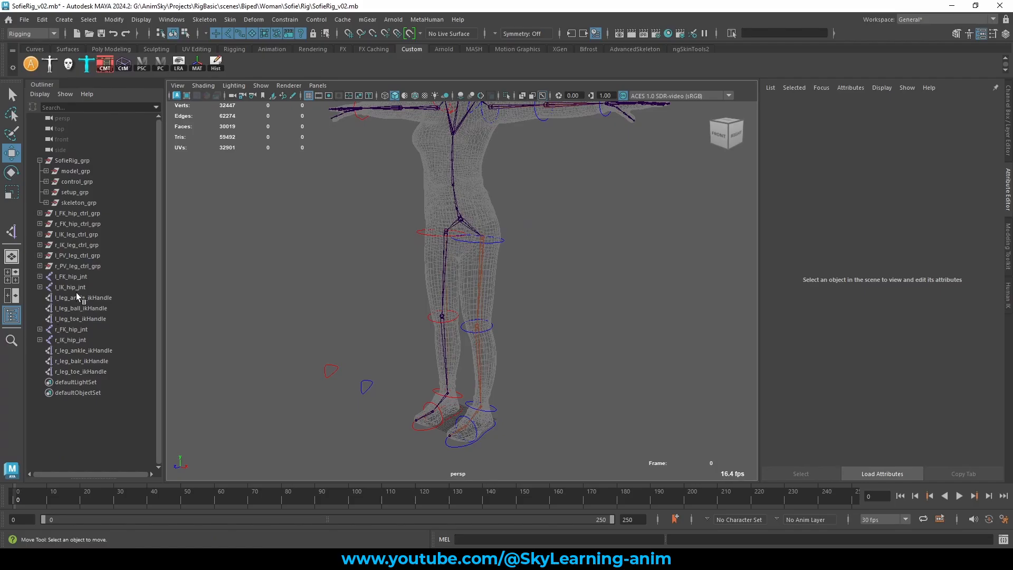
- Check the selection of both legs' FK and IK joints and IK handles, inspect the feet, and save the scene
{"action": "left_click_drag", "start_coordinate": [82, 280], "coordinate": [80, 372]}
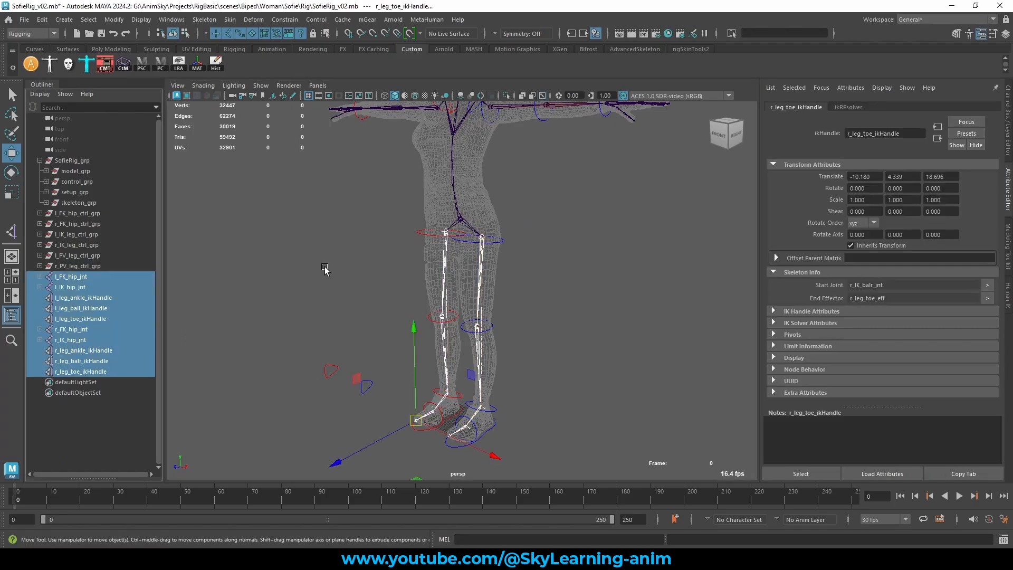
{"action": "left_click", "coordinate": [324, 270]}
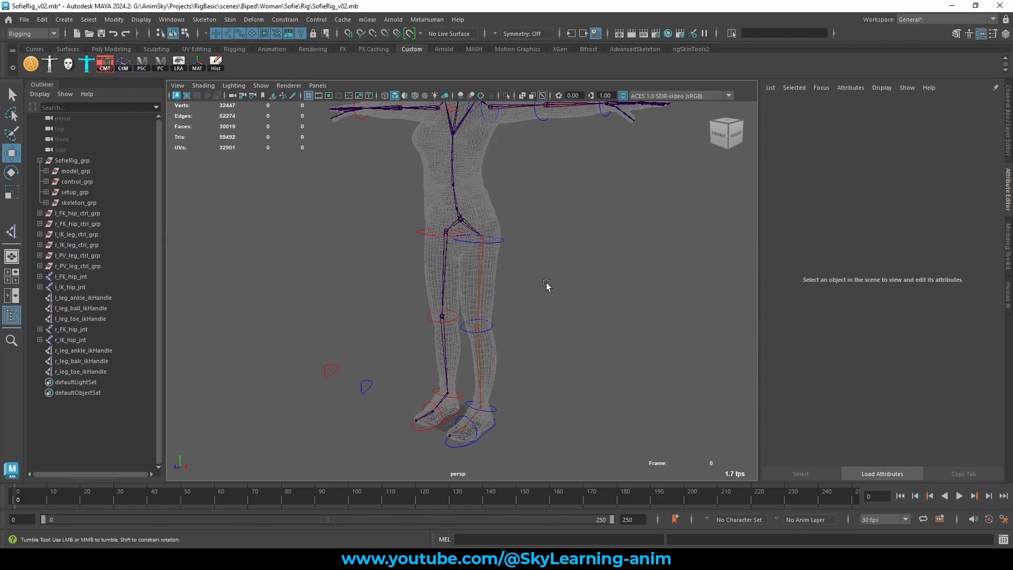
{"action": "right_click_drag", "start_coordinate": [484, 285], "coordinate": [545, 346], "text": "alt"}
{"action": "left_click_drag", "start_coordinate": [545, 347], "coordinate": [508, 349], "text": "alt"}
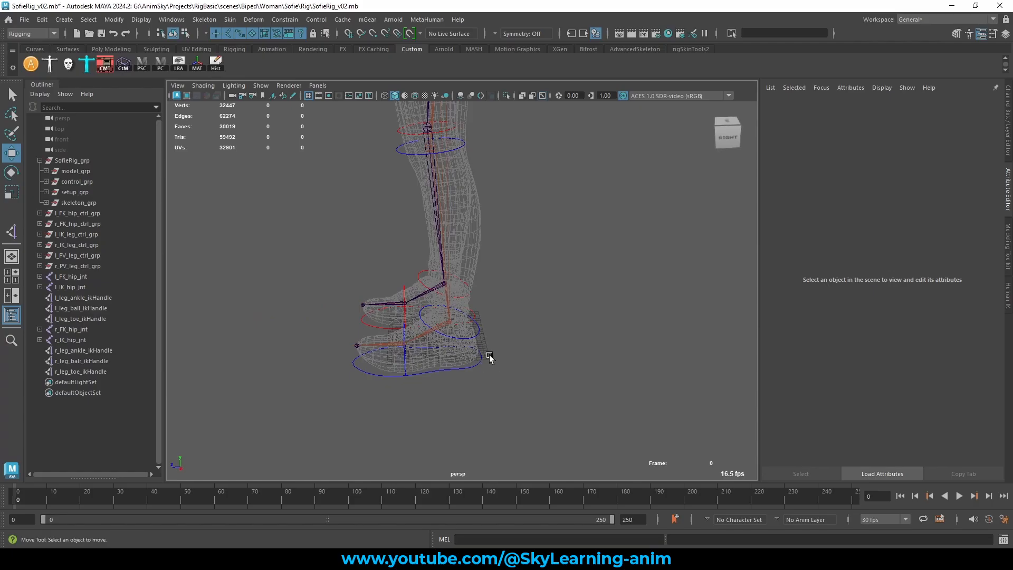
{"action": "left_click_drag", "start_coordinate": [403, 381], "coordinate": [452, 364], "text": "alt"}
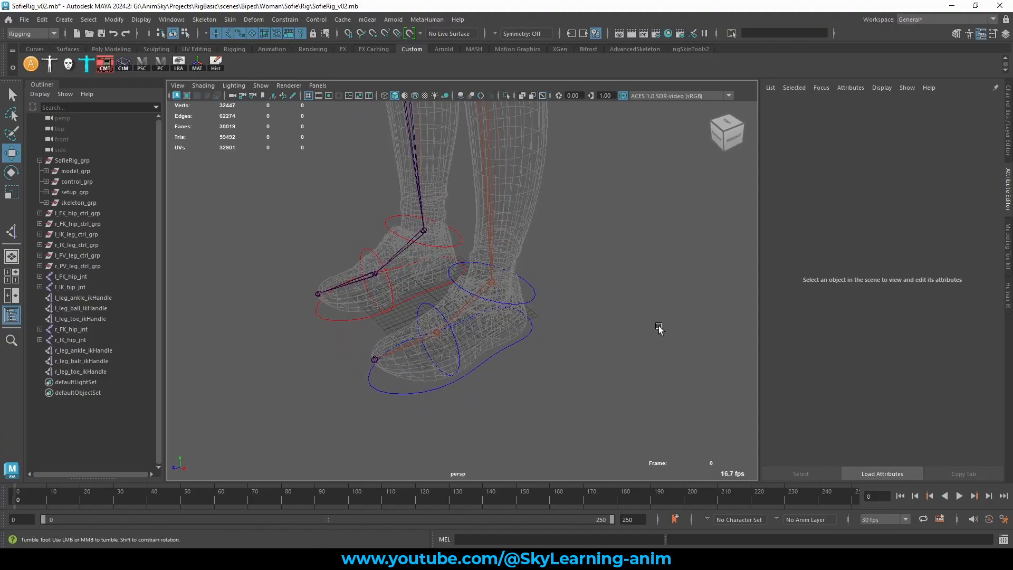
{"action": "left_click_drag", "start_coordinate": [658, 328], "coordinate": [607, 301], "text": "alt"}
{"action": "key", "text": "ctrl+s"}
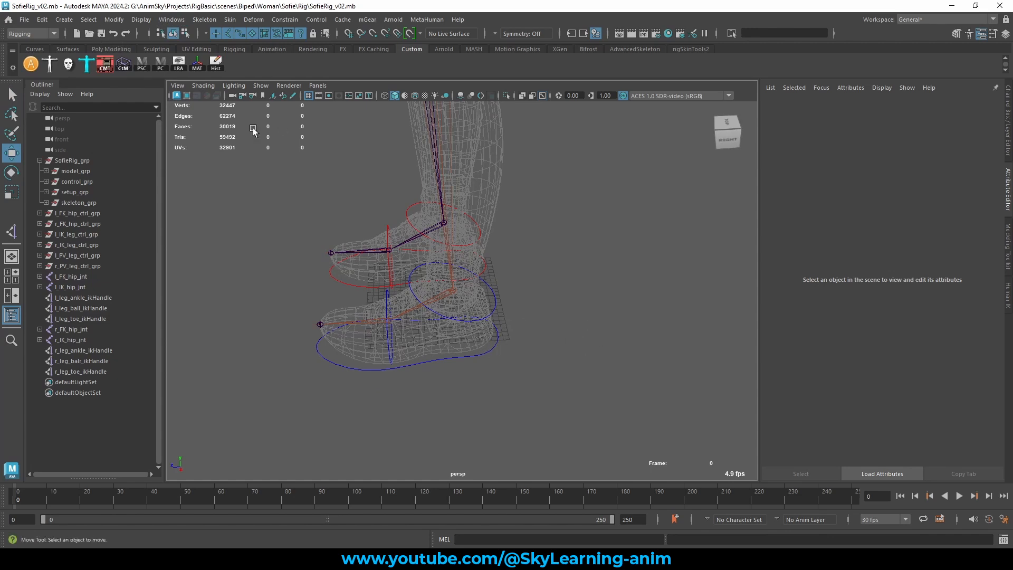
- Create a locator and place it at ground level behind the left heel, at about X 10.23, Z -9.43
{"action": "left_click", "coordinate": [64, 20]}
{"action": "left_click", "coordinate": [81, 199]}
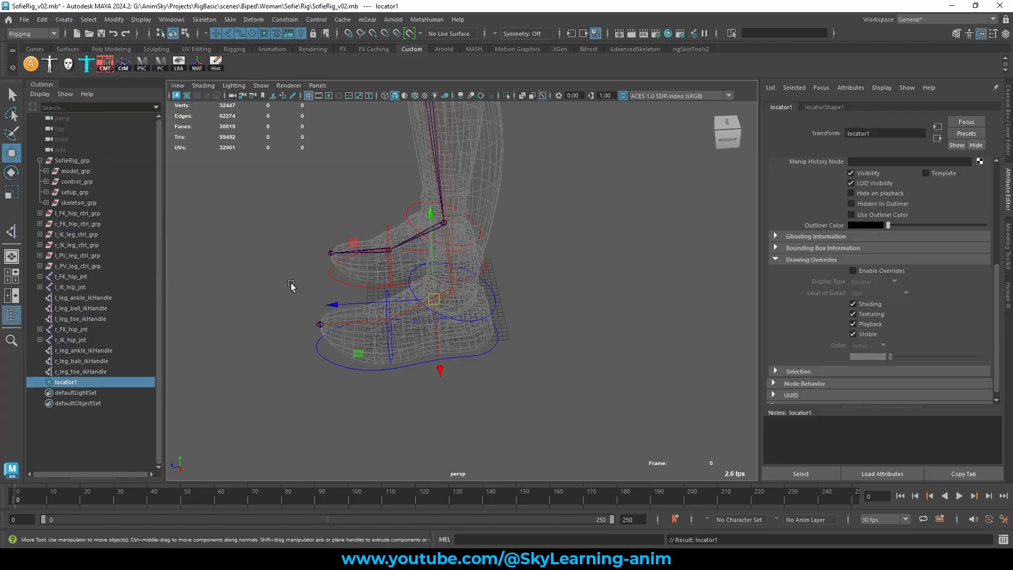
{"action": "left_click_drag", "start_coordinate": [355, 285], "coordinate": [326, 404], "text": "alt"}
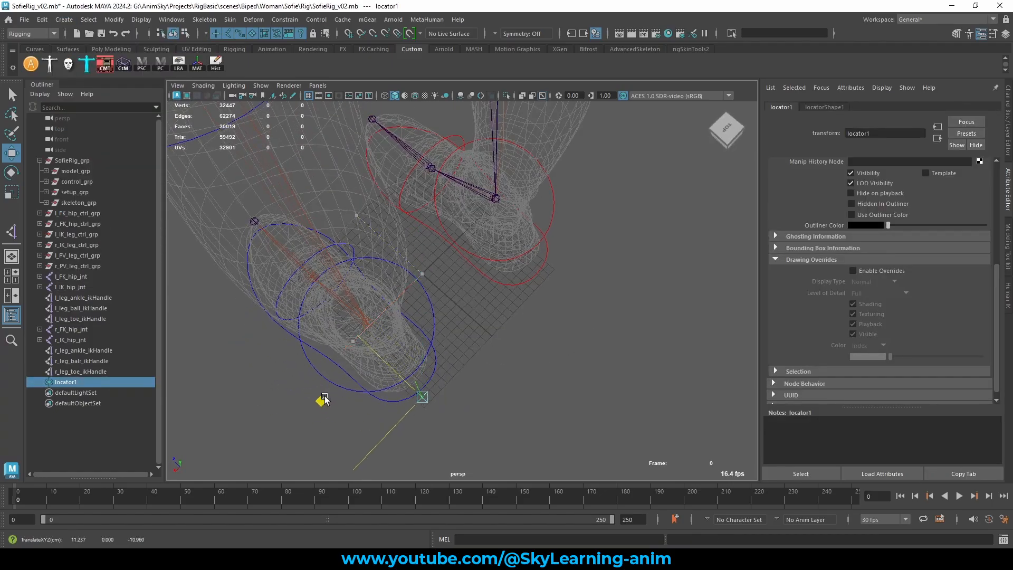
{"action": "left_click_drag", "start_coordinate": [380, 369], "coordinate": [574, 395], "text": "alt"}
{"action": "right_click_drag", "start_coordinate": [574, 393], "coordinate": [638, 419], "text": "alt"}
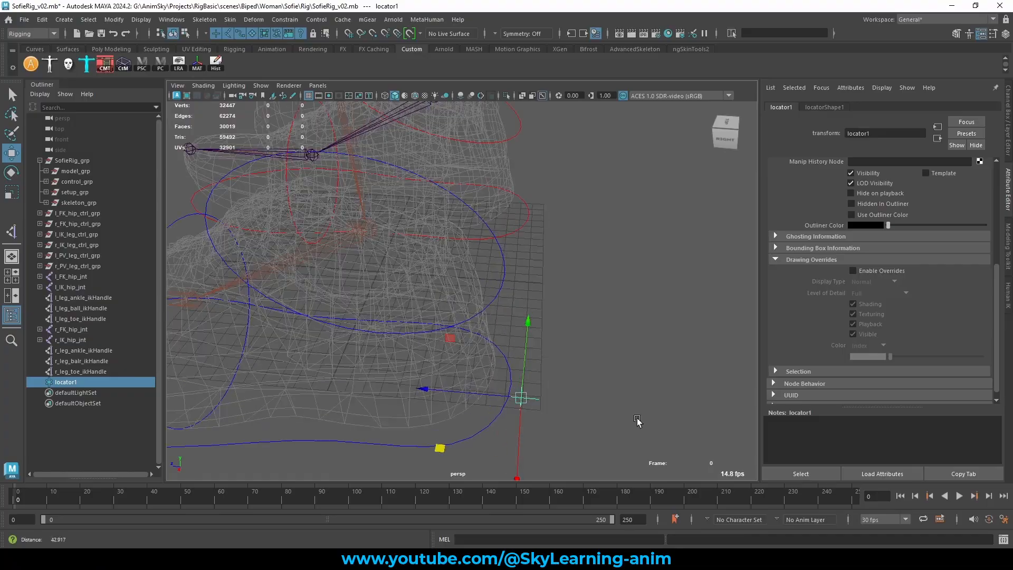
{"action": "left_click_drag", "start_coordinate": [635, 383], "coordinate": [550, 358], "text": "alt"}
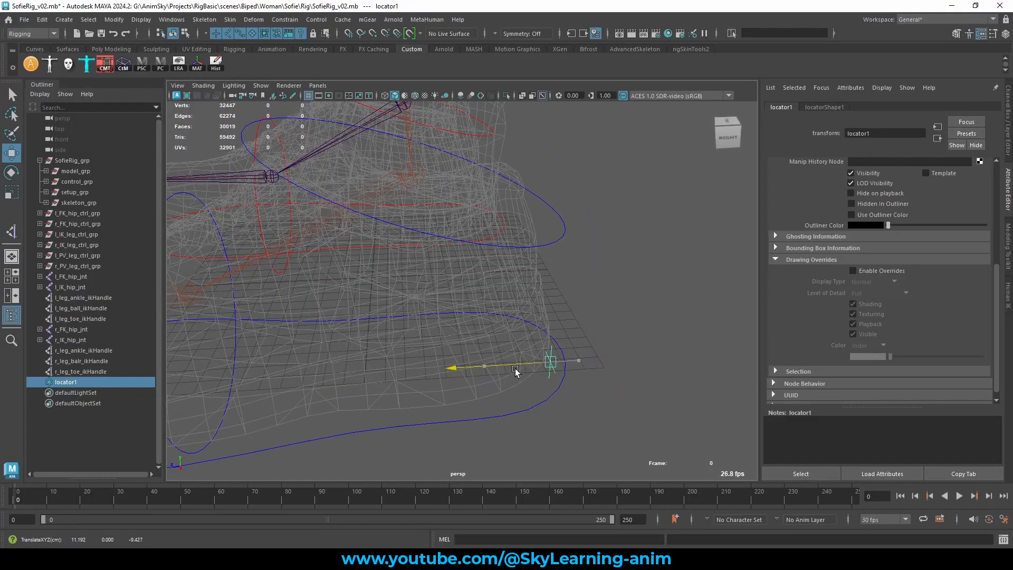
{"action": "key", "text": "f"}
{"action": "left_click_drag", "start_coordinate": [576, 373], "coordinate": [433, 399], "text": "alt"}
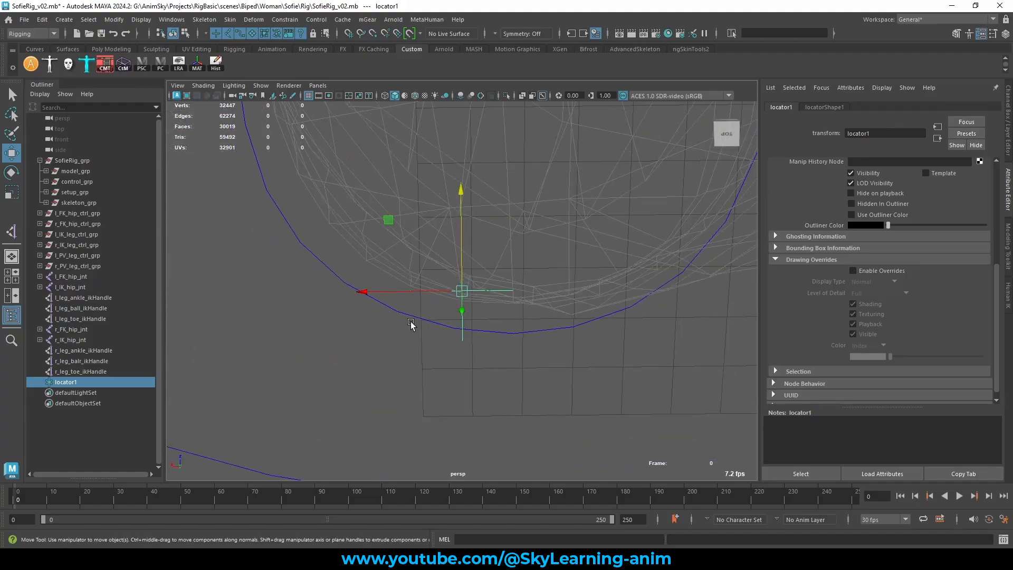
{"action": "left_click_drag", "start_coordinate": [430, 290], "coordinate": [479, 291]}
- Try to raise the heel locator to about Y 1.54 against the back edge of the shoe sole
{"action": "left_click_drag", "start_coordinate": [560, 359], "coordinate": [497, 205], "text": "alt"}
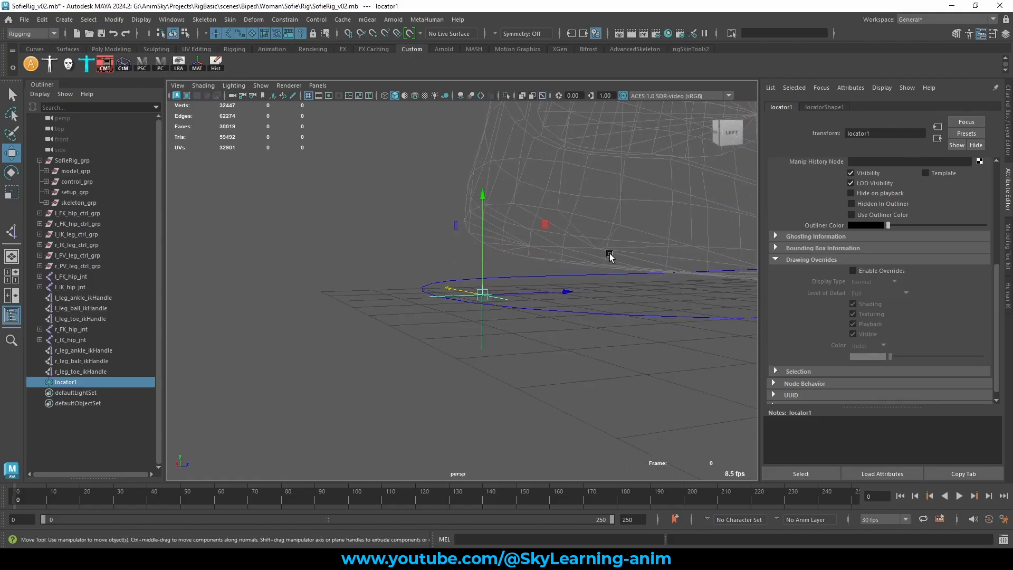
{"action": "left_click_drag", "start_coordinate": [609, 256], "coordinate": [579, 255], "text": "alt"}
{"action": "left_click_drag", "start_coordinate": [462, 191], "coordinate": [463, 103]}
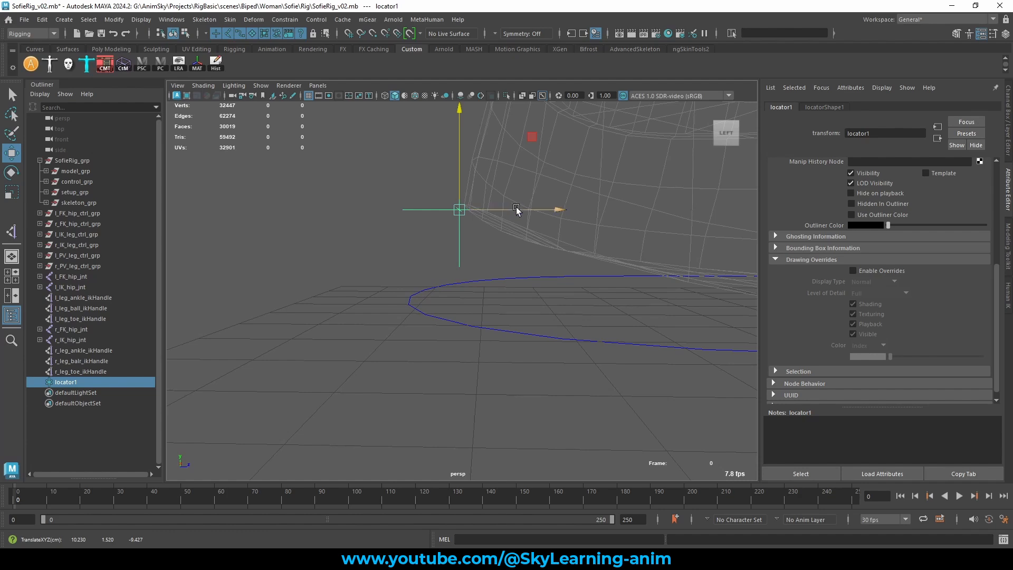
{"action": "left_click_drag", "start_coordinate": [514, 208], "coordinate": [517, 208]}
{"action": "left_click_drag", "start_coordinate": [462, 155], "coordinate": [462, 153]}
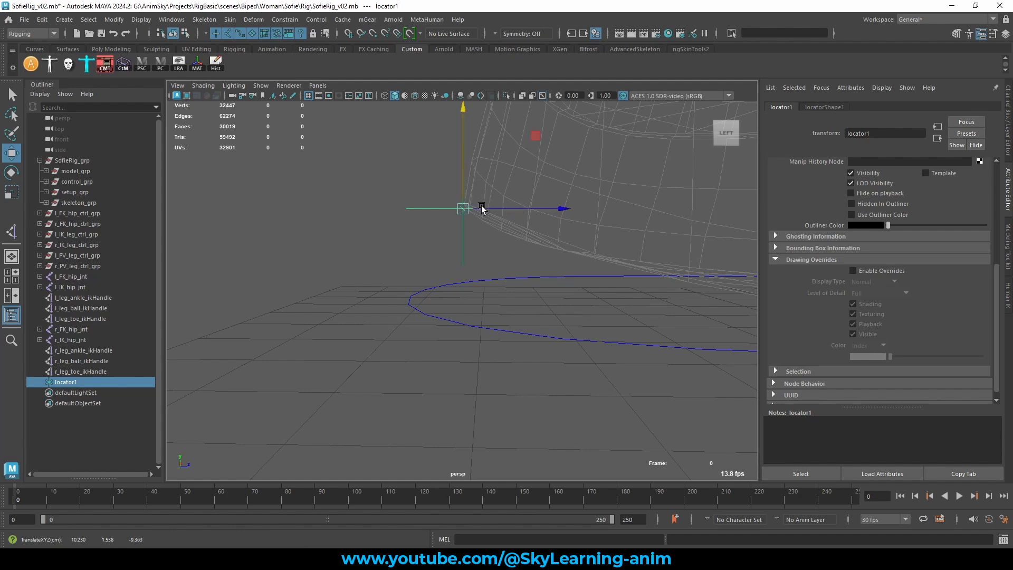
{"action": "left_click_drag", "start_coordinate": [472, 201], "coordinate": [560, 248], "text": "alt"}
{"action": "left_click_drag", "start_coordinate": [530, 121], "coordinate": [512, 332]}
{"action": "key", "text": "ctrl+z"}
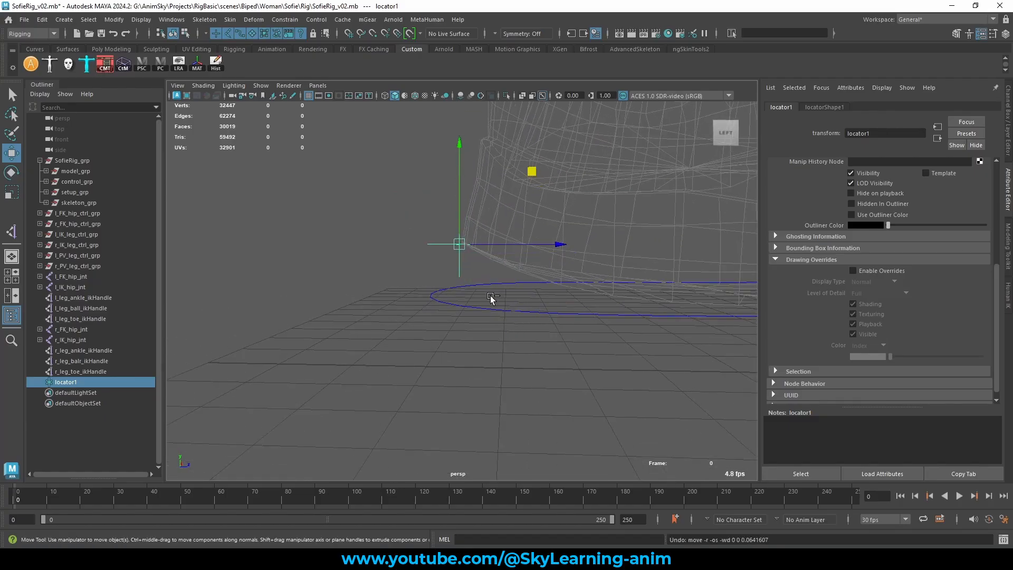
{"action": "key", "text": "ctrl+z"}
- Duplicate the heel locator and move the copy beside the outer ball of the left foot, at about X 16.34, Z 8.59
{"action": "left_click_drag", "start_coordinate": [467, 300], "coordinate": [612, 385], "text": "alt"}
{"action": "key", "text": "ctrl+d"}
{"action": "left_click_drag", "start_coordinate": [590, 287], "coordinate": [533, 468]}
{"action": "key", "text": "f"}
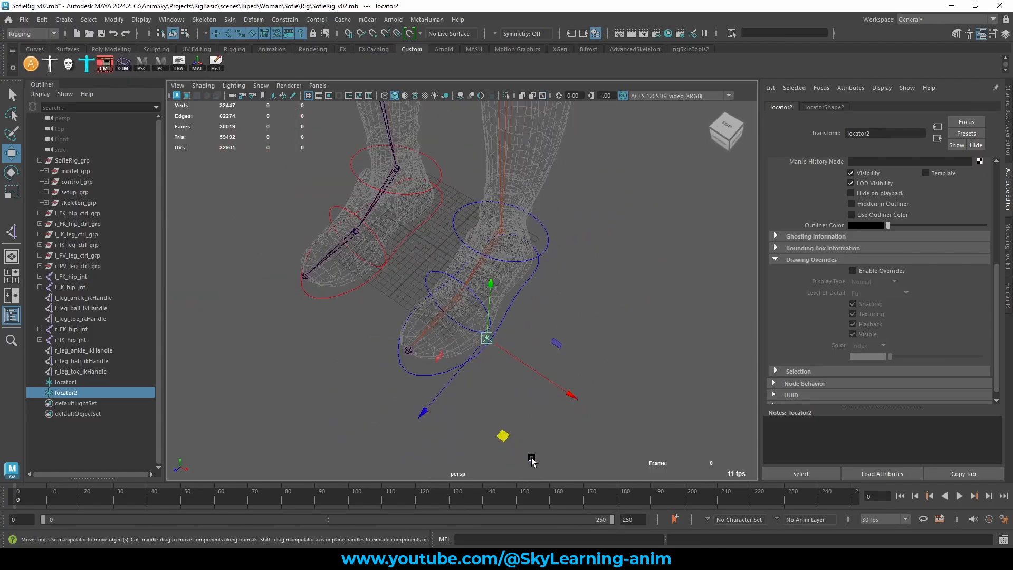
- Take layer1 out of template mode and turn on Wireframe on Shaded to display the shoe mesh solid with its edges
{"action": "left_click", "coordinate": [1008, 122]}
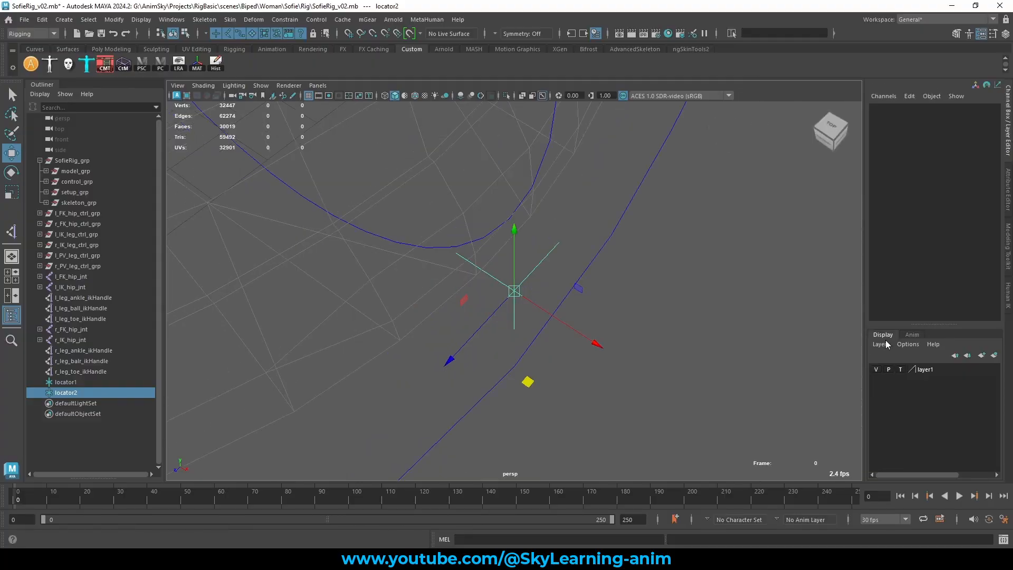
{"action": "left_click", "coordinate": [901, 369]}
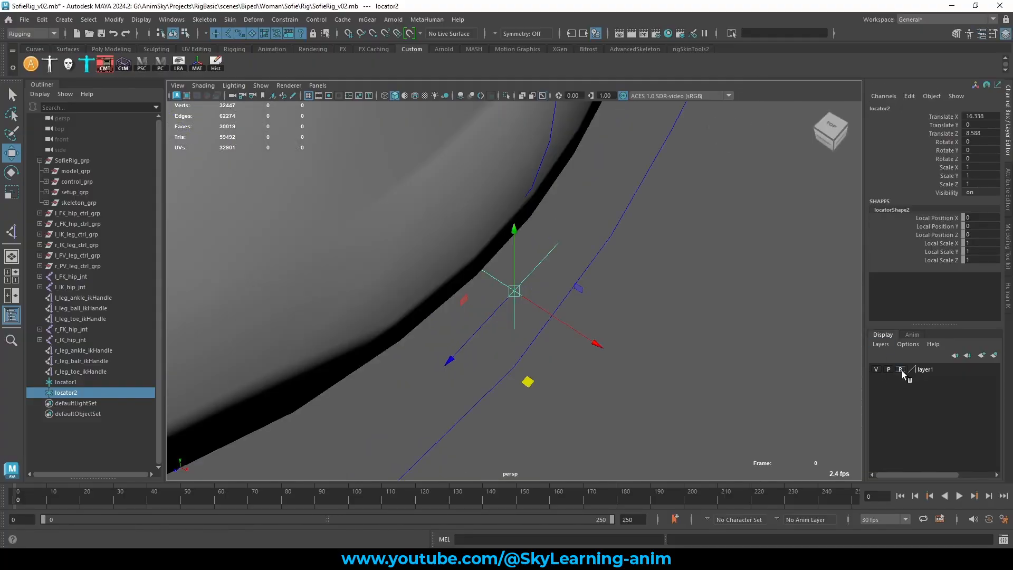
{"action": "left_click", "coordinate": [415, 95]}
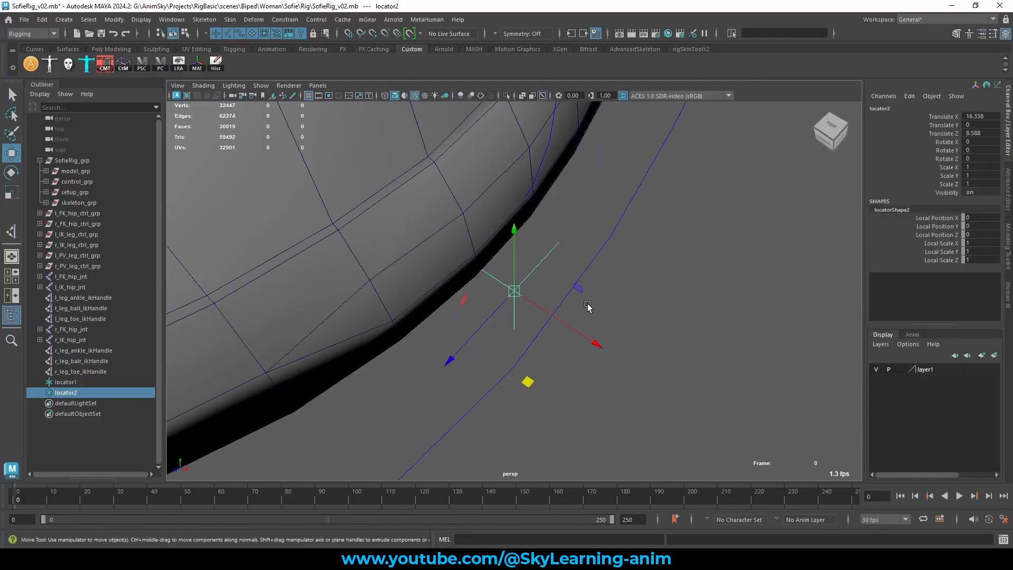
{"action": "key", "text": "1"}
- Reposition locator2 at the outer edge of the left sole, at about X 15.86, Z 10.19, with Translate Y at 0
{"action": "mouse_move", "coordinate": [493, 297]}
{"action": "left_mouse_down", "text": "alt"}
{"action": "mouse_move", "coordinate": [461, 293]}
{"action": "mouse_move", "coordinate": [487, 286]}
{"action": "left_mouse_up", "text": "alt"}
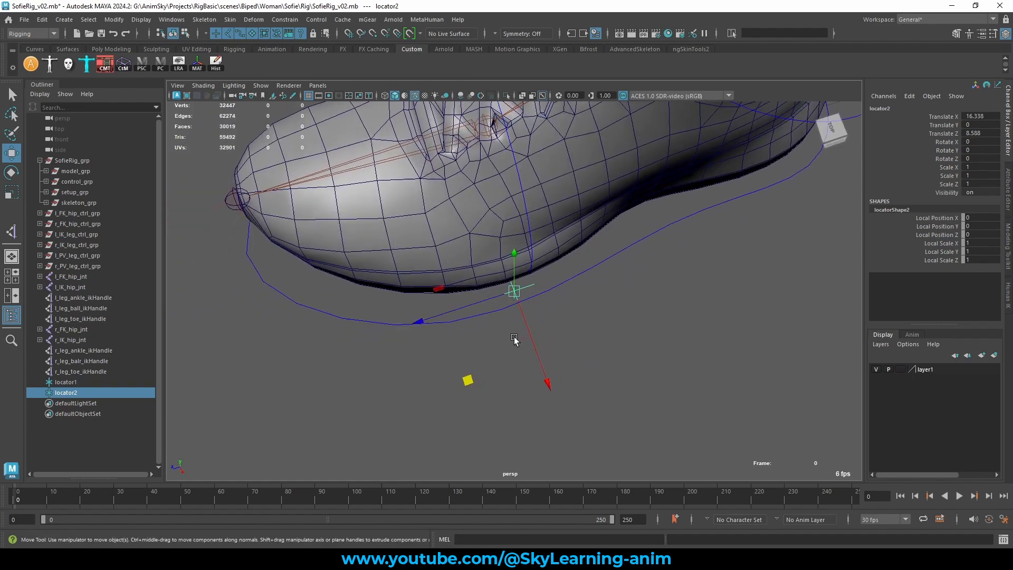
{"action": "middle_click_drag", "start_coordinate": [468, 380], "coordinate": [430, 381]}
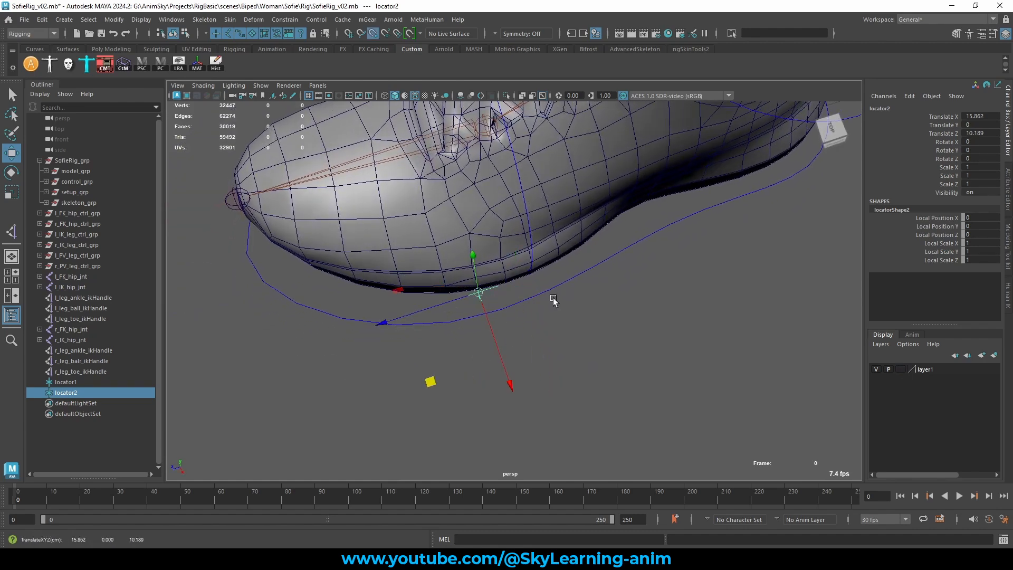
{"action": "left_click_drag", "start_coordinate": [570, 296], "coordinate": [659, 228], "text": "alt"}
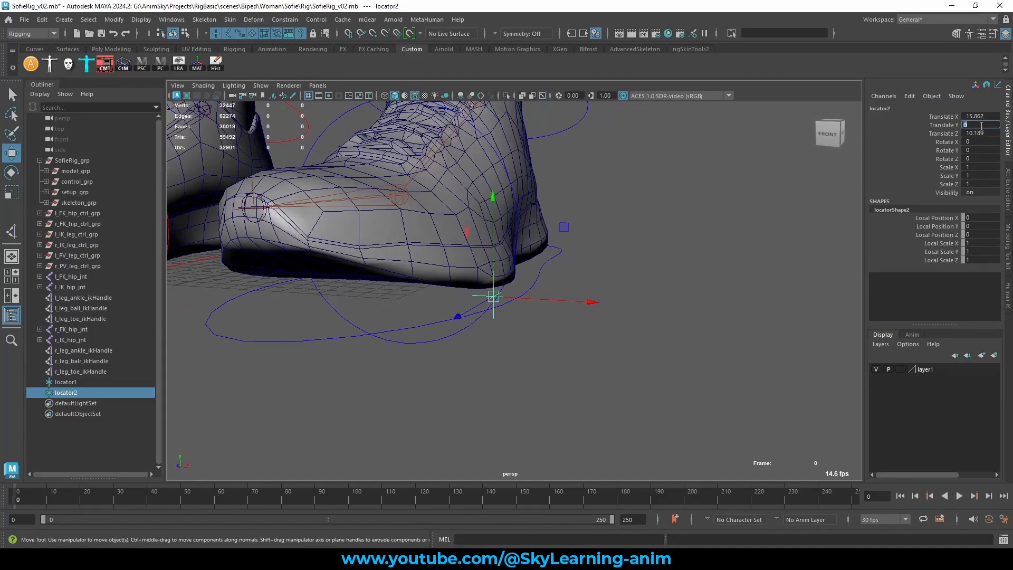
{"action": "key", "text": "Return"}
- Duplicate the outer foot locator and move the copy along X to the inner edge of the sole, at about 5.45
{"action": "left_click_drag", "start_coordinate": [515, 296], "coordinate": [601, 350], "text": "alt"}
{"action": "key", "text": "ctrl+d"}
{"action": "left_click_drag", "start_coordinate": [565, 299], "coordinate": [579, 359]}
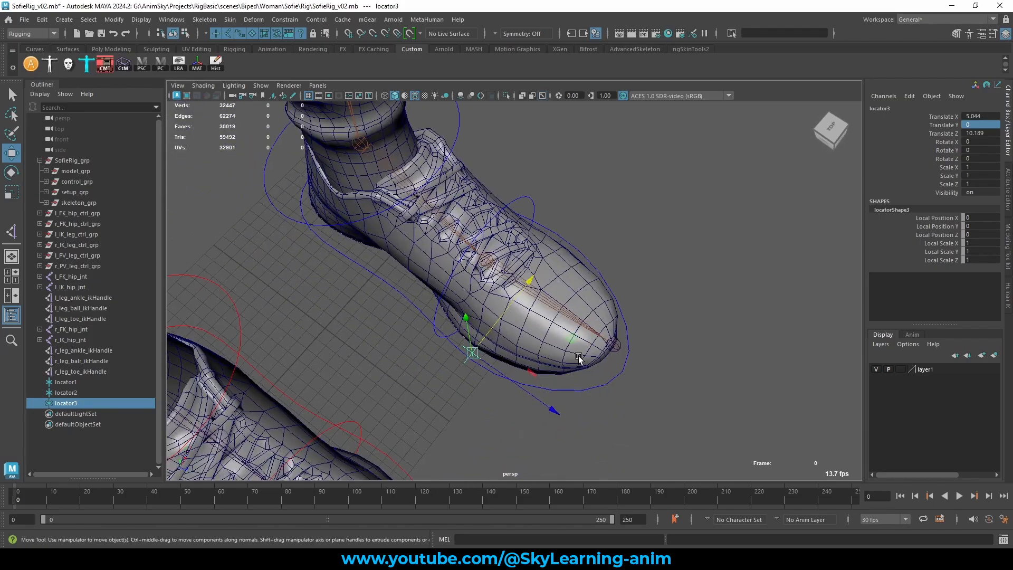
{"action": "scroll", "coordinate": [579, 359], "scroll_direction": "up", "scroll_amount": 10}
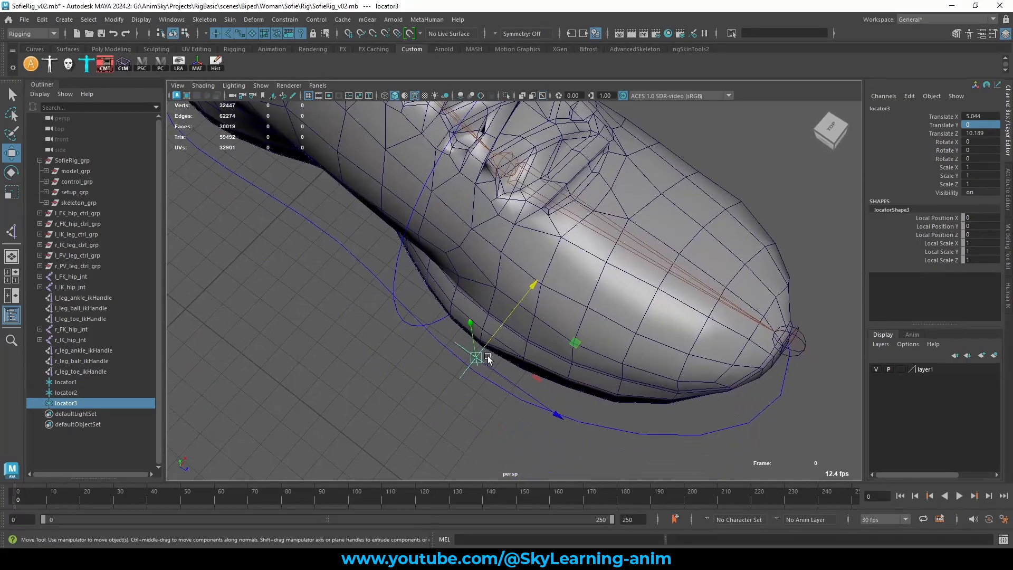
{"action": "left_click_drag", "start_coordinate": [488, 359], "coordinate": [489, 354], "text": "alt"}
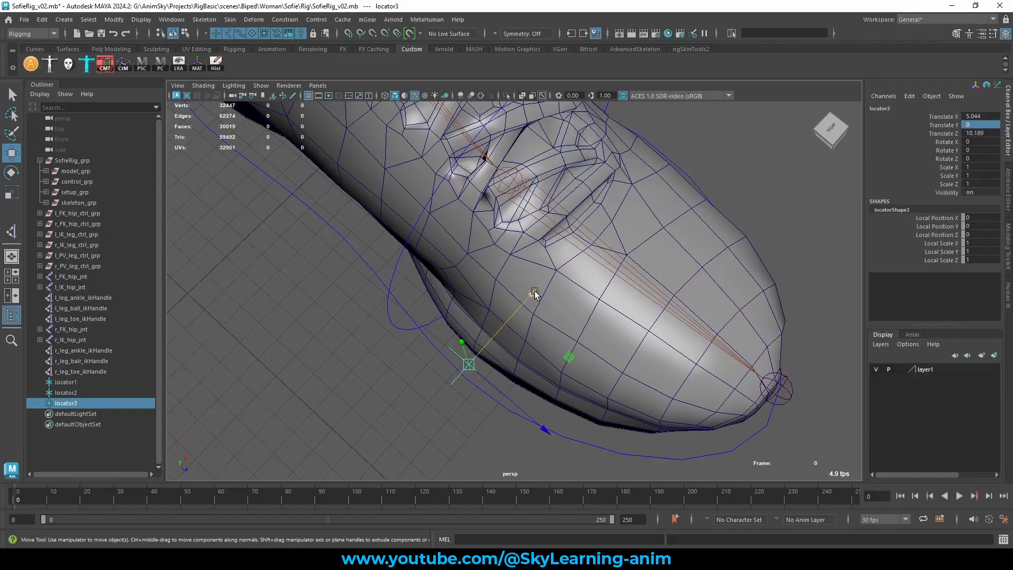
{"action": "left_click_drag", "start_coordinate": [534, 294], "coordinate": [464, 254]}
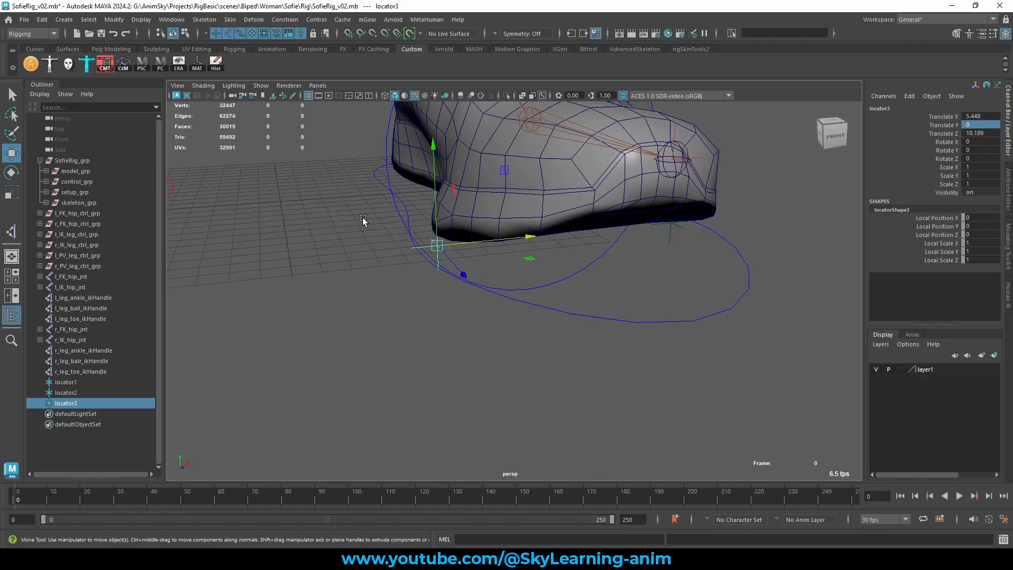
- Duplicate the inner foot locator and snap the copy to the left toe joint at X 10.18, Y 4.339, Z 18.696
{"action": "left_click_drag", "start_coordinate": [363, 220], "coordinate": [502, 299], "text": "alt"}
{"action": "right_click_drag", "start_coordinate": [400, 228], "coordinate": [602, 334], "text": "alt"}
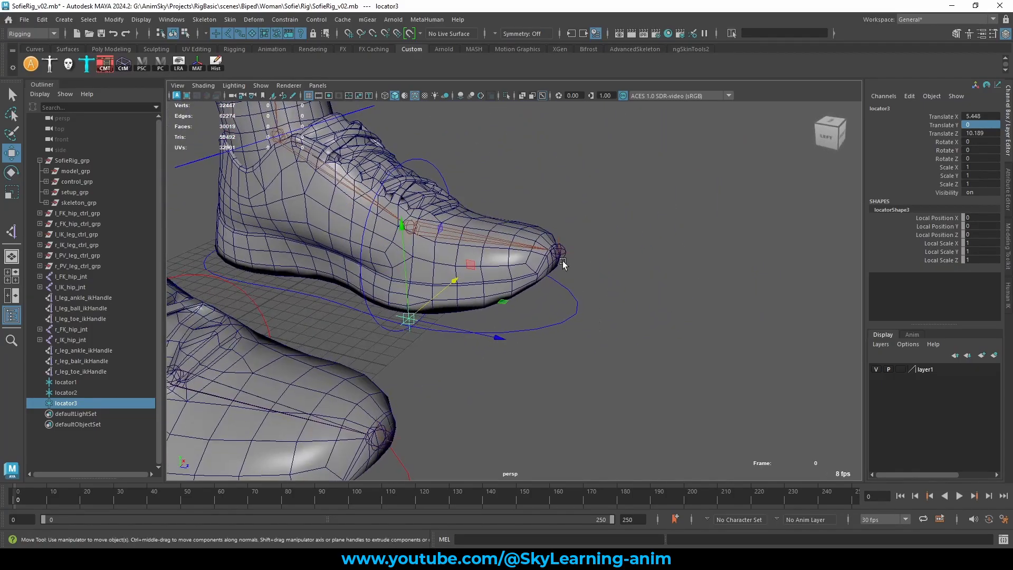
{"action": "left_click_drag", "start_coordinate": [572, 253], "coordinate": [414, 321], "text": "alt"}
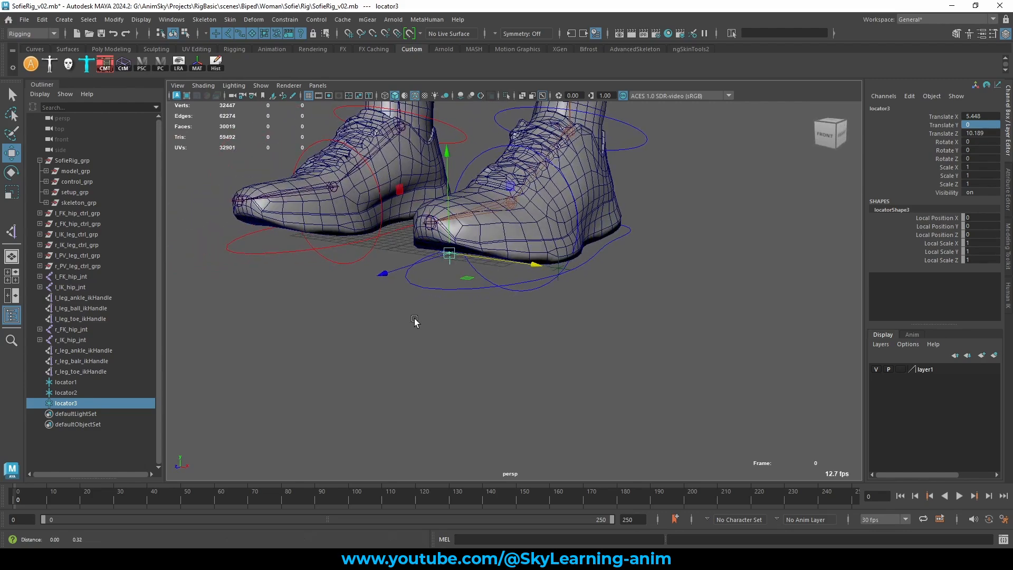
{"action": "middle_click_drag", "start_coordinate": [453, 240], "coordinate": [454, 287], "text": "alt"}
{"action": "left_click_drag", "start_coordinate": [454, 288], "coordinate": [489, 293], "text": "alt"}
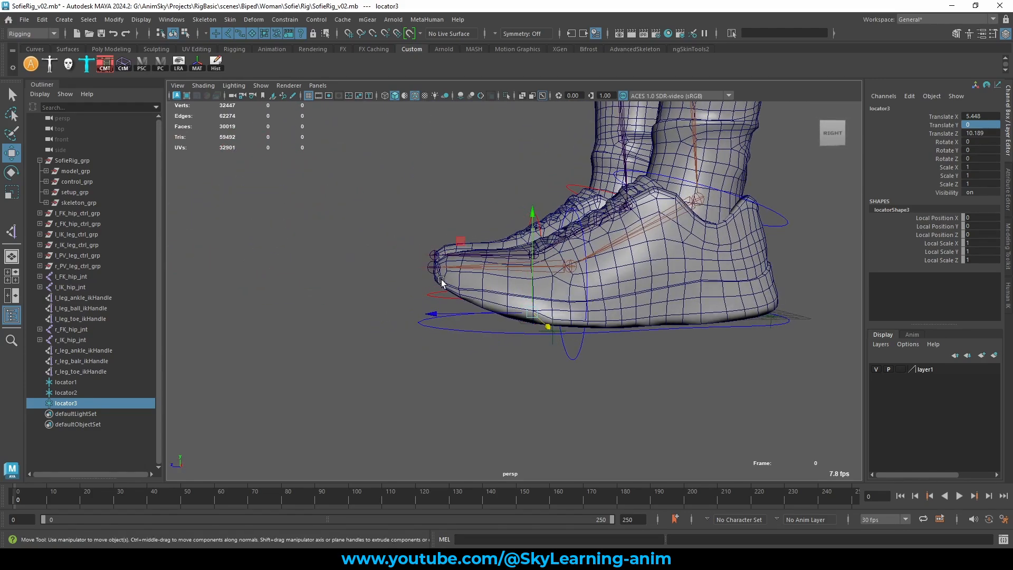
{"action": "scroll", "coordinate": [430, 272], "scroll_direction": "up", "scroll_amount": 5}
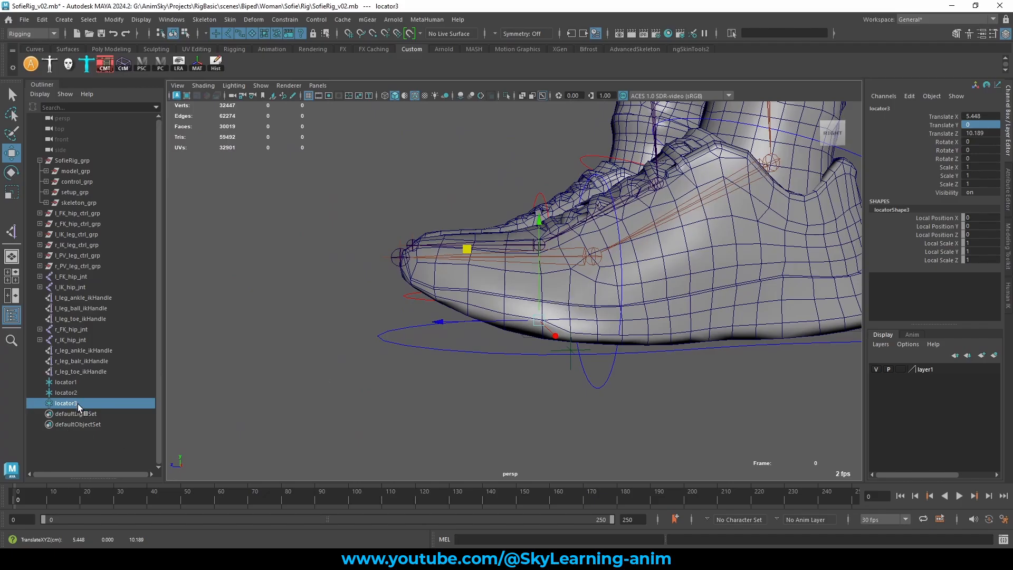
{"action": "key", "text": "ctrl+d"}
{"action": "left_click_drag", "start_coordinate": [426, 389], "coordinate": [527, 311], "text": "alt"}
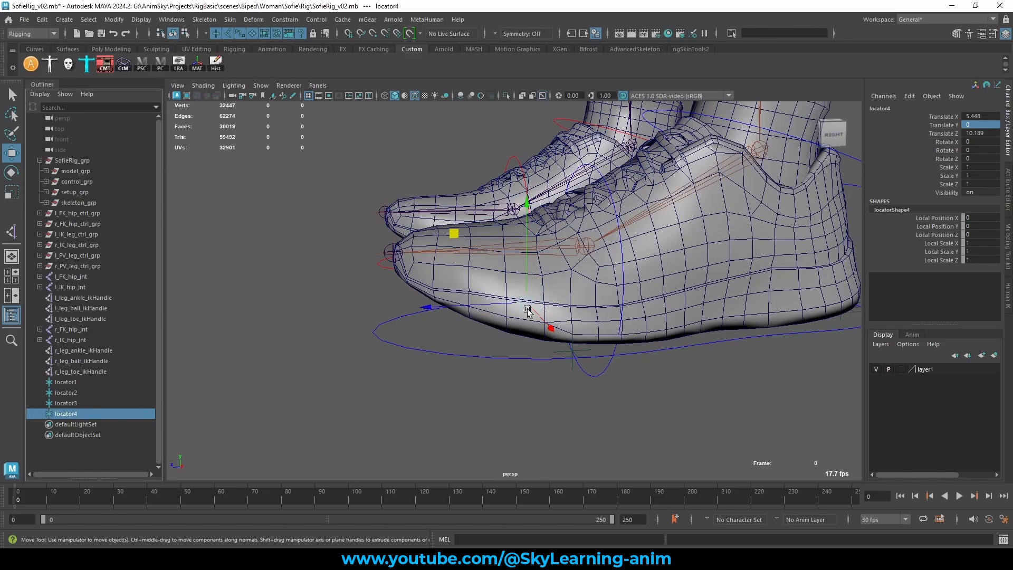
{"action": "key", "text": "v"}
{"action": "middle_click_drag", "start_coordinate": [399, 294], "coordinate": [390, 252]}
- Lower the toe locator to about Y 3.32 at the tip of the left shoe
{"action": "left_click_drag", "start_coordinate": [390, 253], "coordinate": [419, 294], "text": "alt"}
{"action": "right_click_drag", "start_coordinate": [419, 294], "coordinate": [631, 367], "text": "alt"}
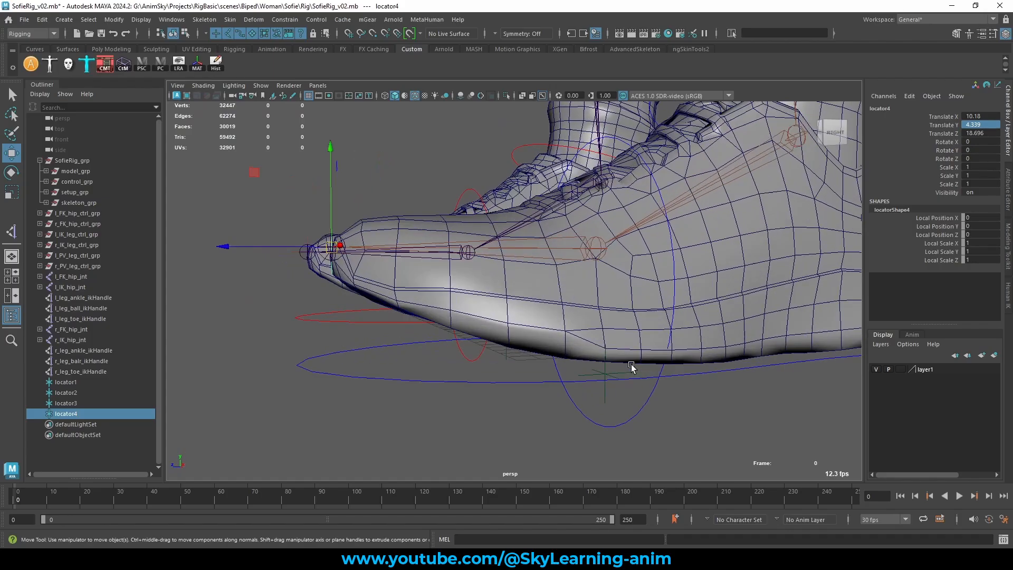
{"action": "middle_click_drag", "start_coordinate": [631, 366], "coordinate": [736, 409], "text": "alt"}
{"action": "left_click_drag", "start_coordinate": [454, 201], "coordinate": [148, 435]}
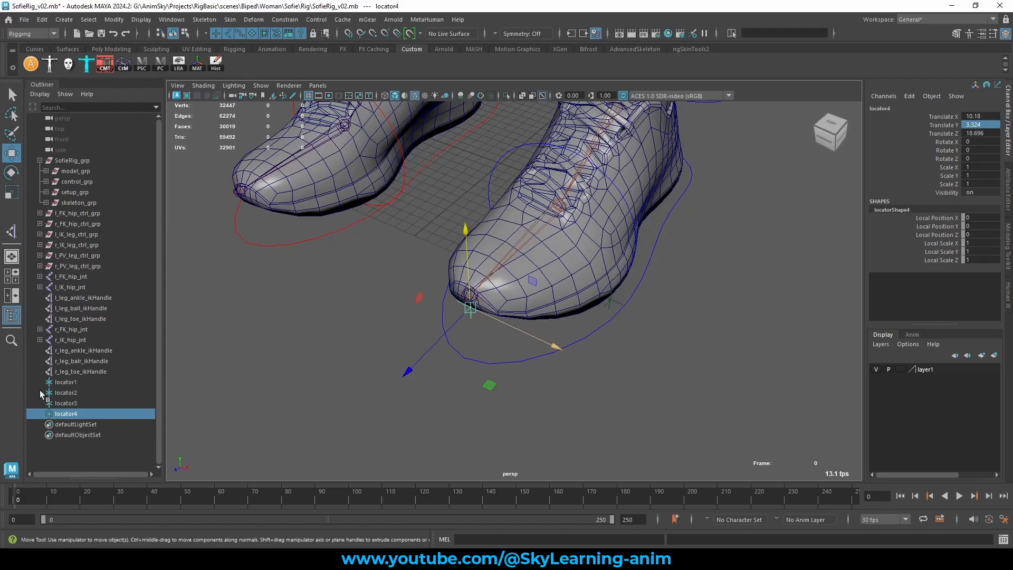
- Isolate locator1 through locator4 in the viewport so only the left foot locators are shown
{"action": "left_click", "coordinate": [84, 384], "text": "shift"}
{"action": "left_click_drag", "start_coordinate": [580, 298], "coordinate": [649, 309], "text": "alt"}
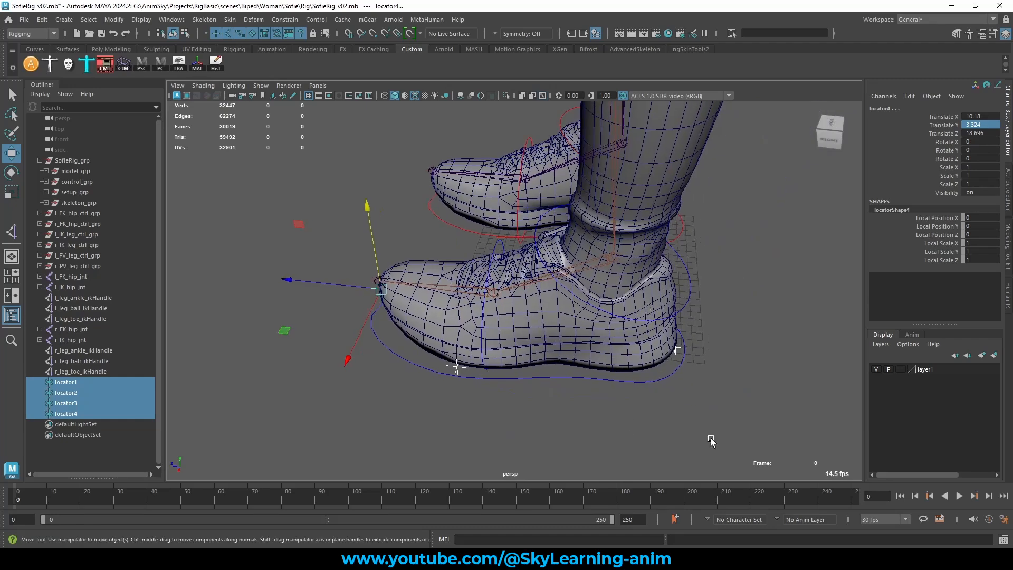
{"action": "left_click", "coordinate": [369, 420]}
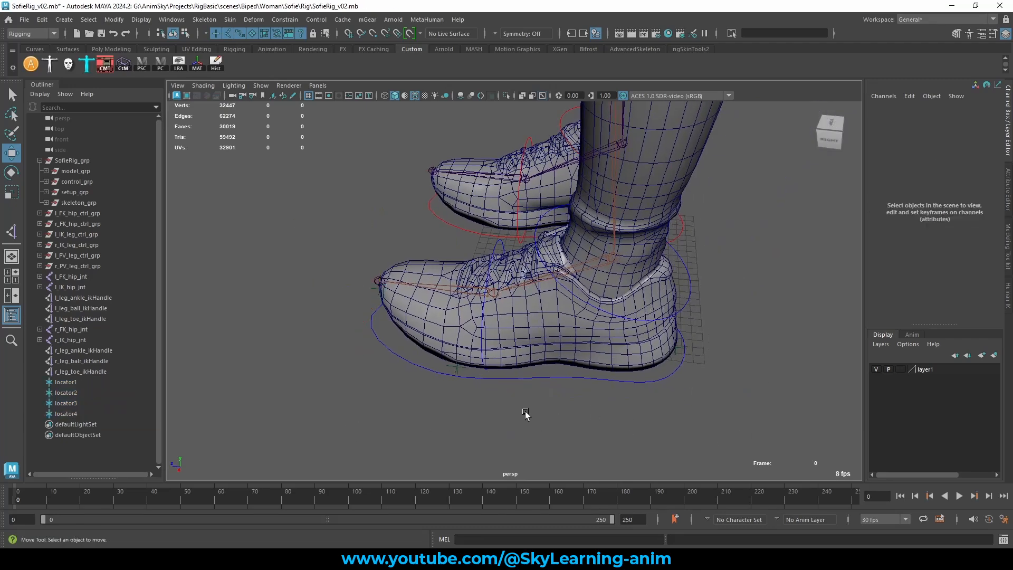
{"action": "middle_click_drag", "start_coordinate": [526, 411], "coordinate": [491, 410], "text": "alt"}
{"action": "left_click_drag", "start_coordinate": [65, 382], "coordinate": [69, 413]}
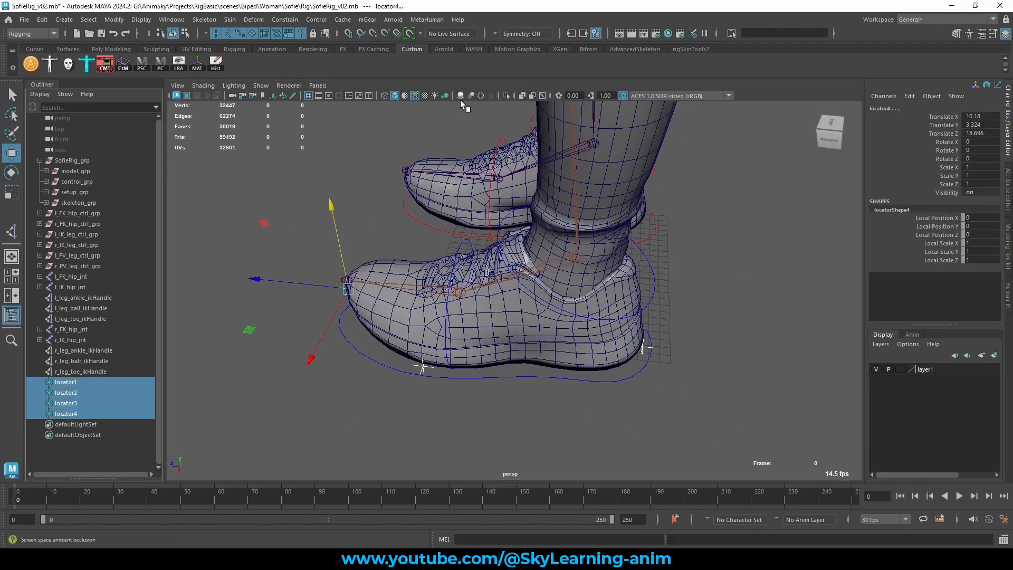
{"action": "left_click", "coordinate": [506, 96]}
{"action": "middle_click_drag", "start_coordinate": [638, 209], "coordinate": [576, 222], "text": "alt"}
{"action": "left_click", "coordinate": [487, 261]}
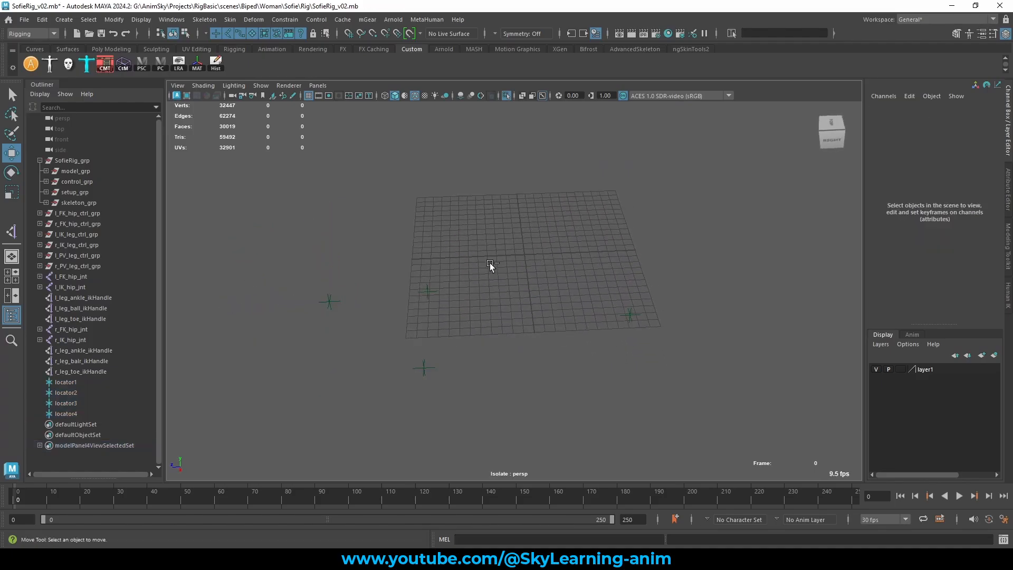
- Create an empty group and snap it to the heel locator at X 10.23, Y 0, Z -9.427
{"action": "key", "text": "ctrl+g"}
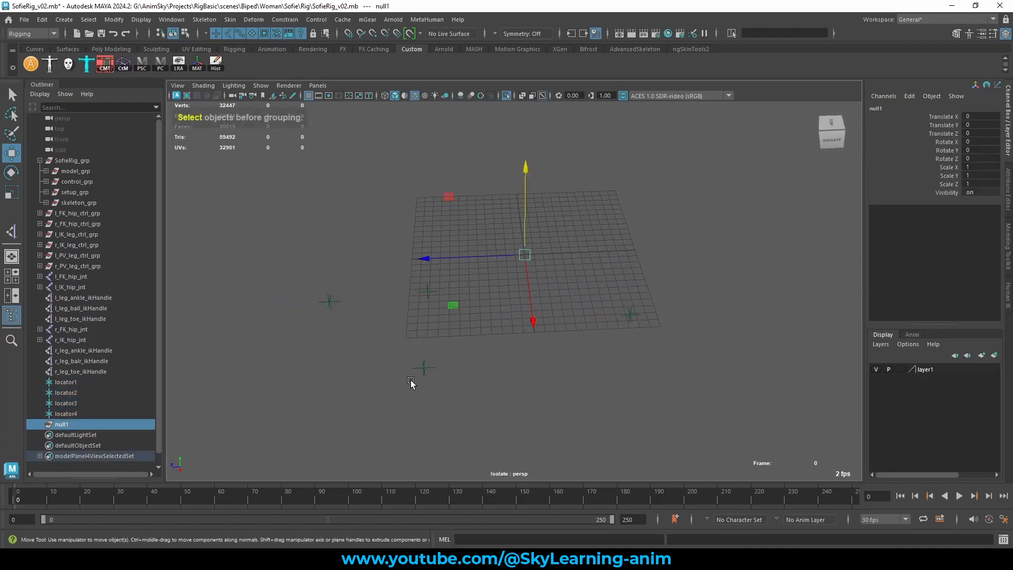
{"action": "key", "text": "v"}
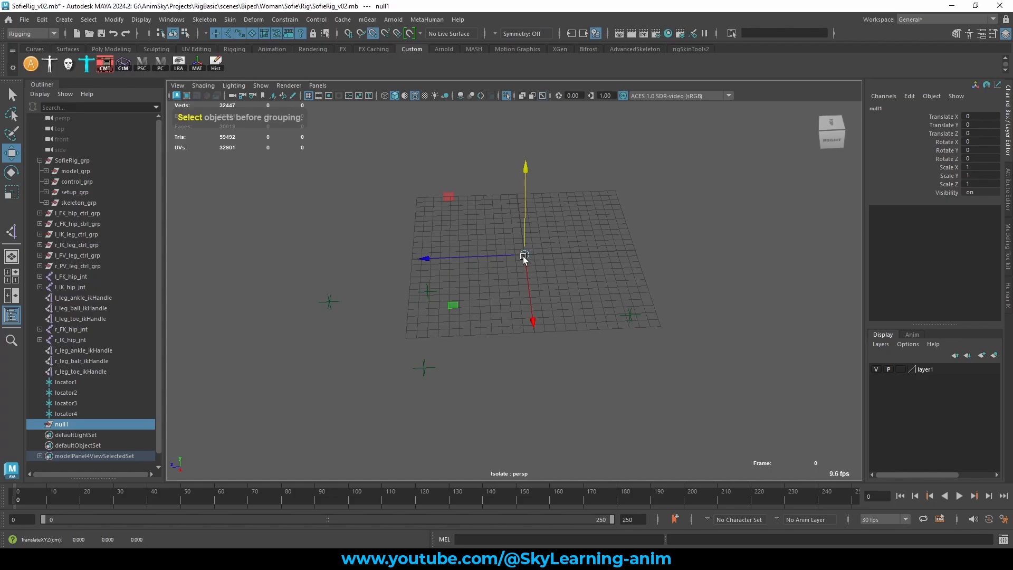
{"action": "key", "text": "d"}
{"action": "middle_click_drag", "start_coordinate": [675, 311], "coordinate": [630, 314]}
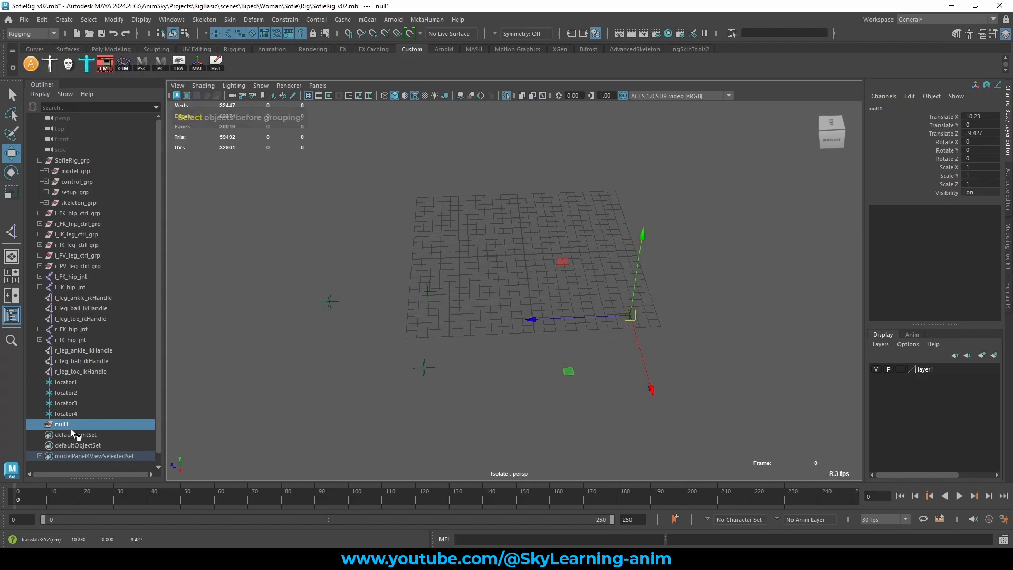
{"action": "left_click_drag", "start_coordinate": [979, 116], "coordinate": [978, 133]}
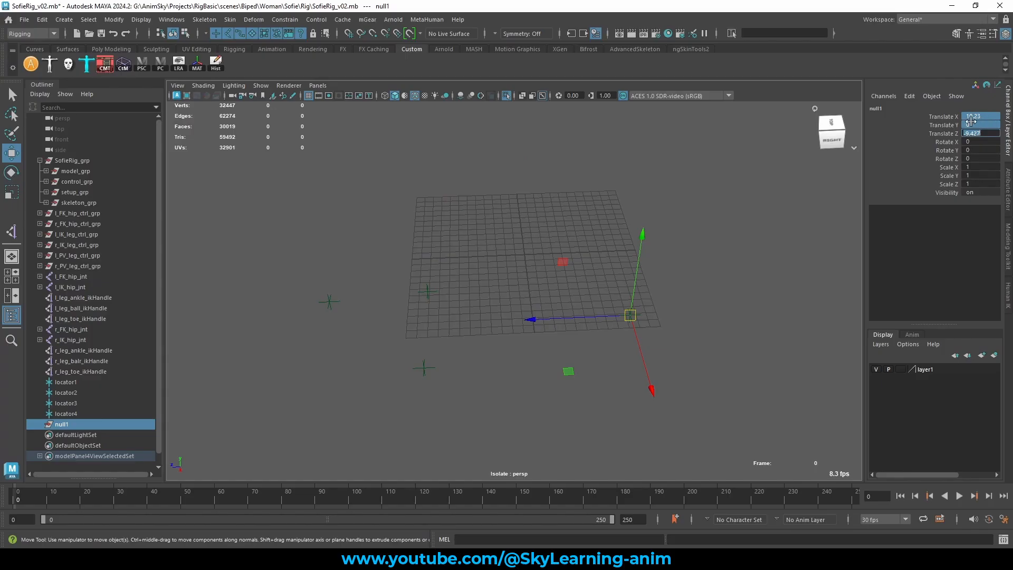
{"action": "left_click_drag", "start_coordinate": [593, 261], "coordinate": [611, 251], "text": "alt"}
- Rename the new group at the heel to l_leg_heelPivot_grp
{"action": "double_click", "coordinate": [87, 425]}
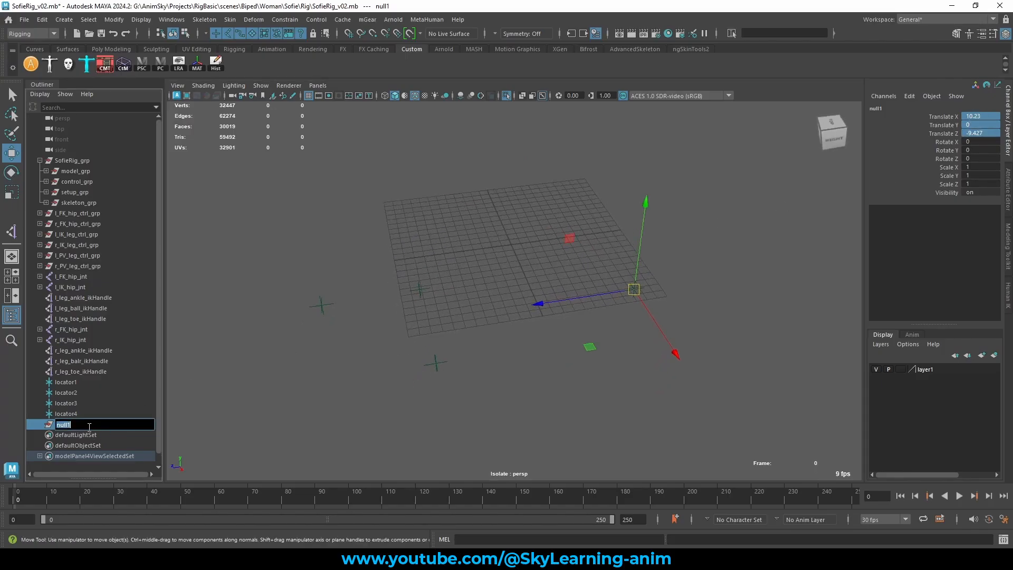
{"action": "type", "text": "l_leg_h"}
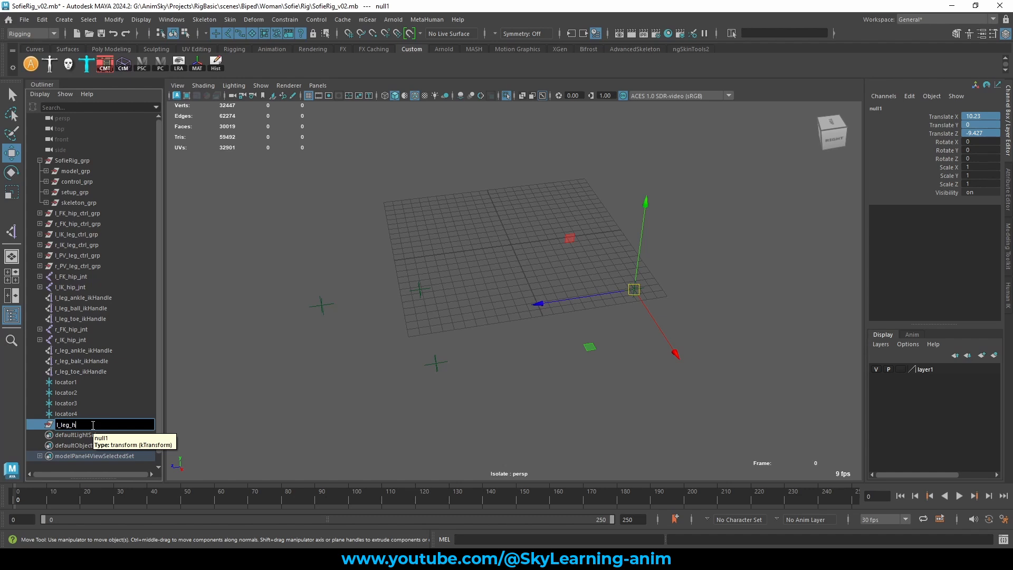
{"action": "type", "text": "Heel_pivot_grp"}
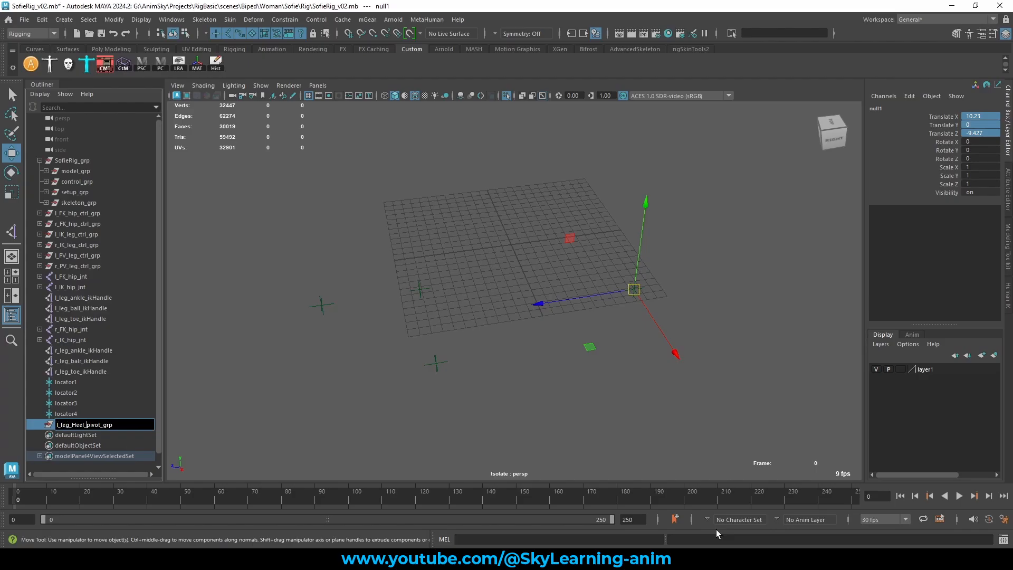
{"action": "key", "text": "Right"}
{"action": "key", "text": "BackSpace"}
{"action": "key", "text": "BackSpace"}
{"action": "type", "text": "P"}
{"action": "key", "text": "BackSpace"}
{"action": "type", "text": "h"}
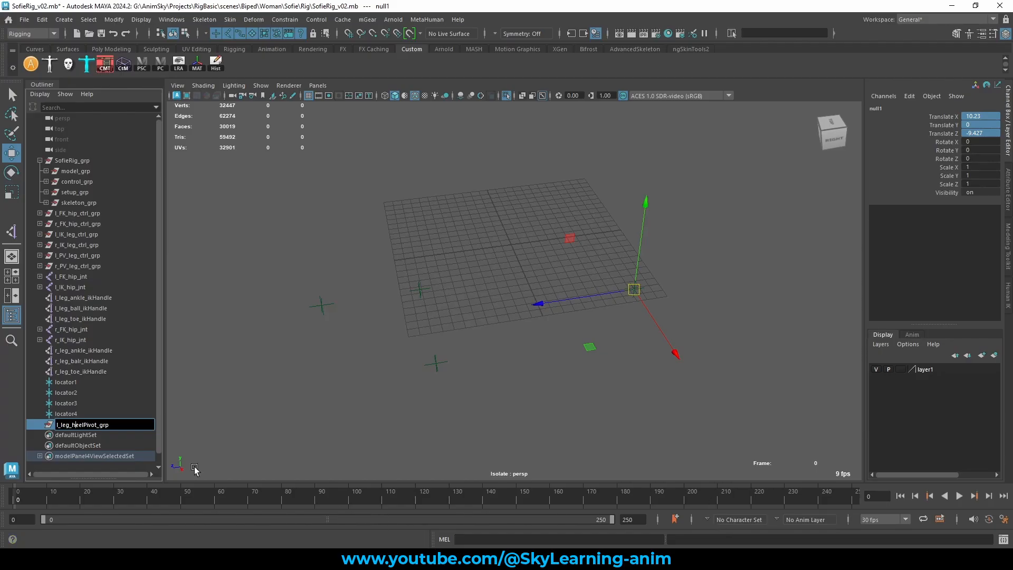
{"action": "double_click", "coordinate": [82, 424]}
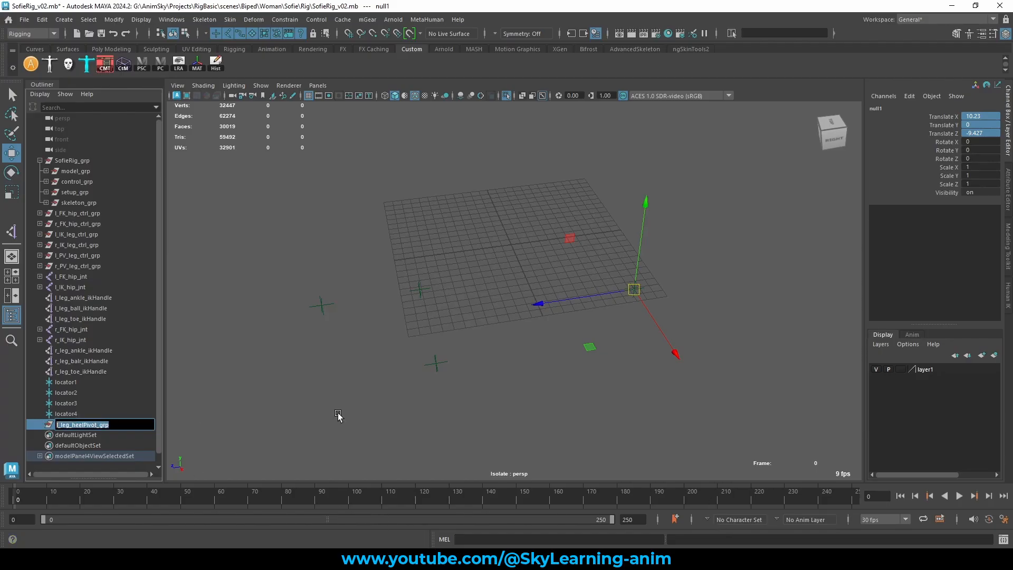
{"action": "left_click_drag", "start_coordinate": [551, 390], "coordinate": [611, 426], "text": "alt"}
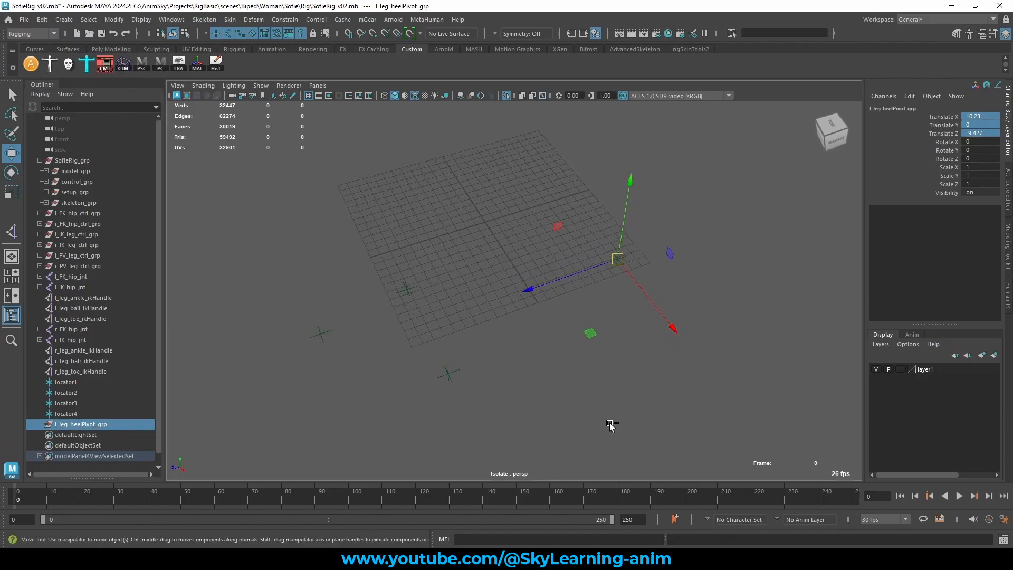
- Duplicate the heel pivot group and snap the copy to the outer foot locator at X 15.862, Y 0, Z 10.189
{"action": "key", "text": "ctrl+d"}
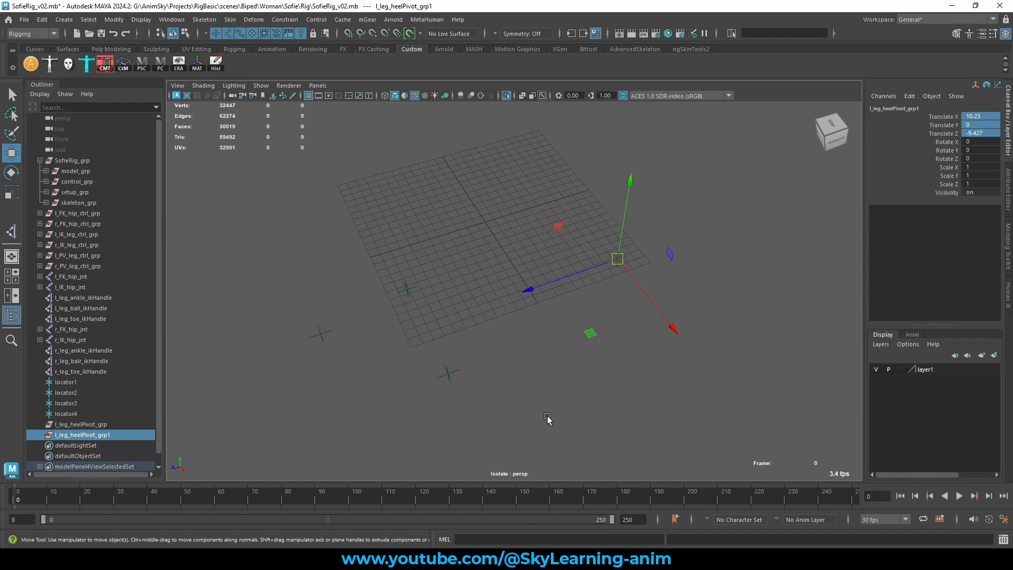
{"action": "key", "text": "d"}
{"action": "key", "text": "v"}
{"action": "middle_click_drag", "start_coordinate": [456, 383], "coordinate": [450, 376]}
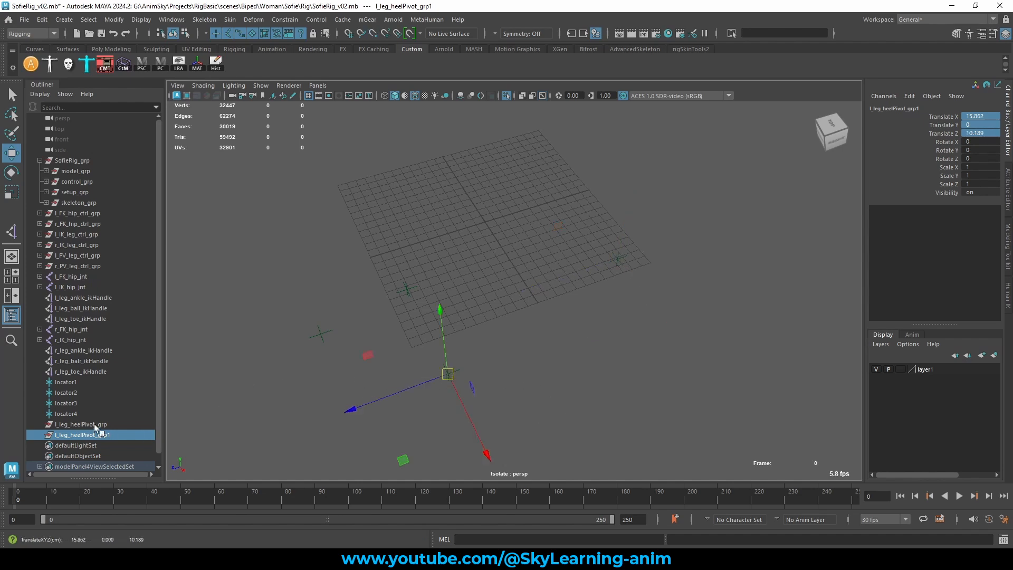
- Rename the duplicated group at the outer foot locator to l_leg_outPivot_grp
{"action": "double_click", "coordinate": [78, 435]}
{"action": "left_click", "coordinate": [83, 434]}
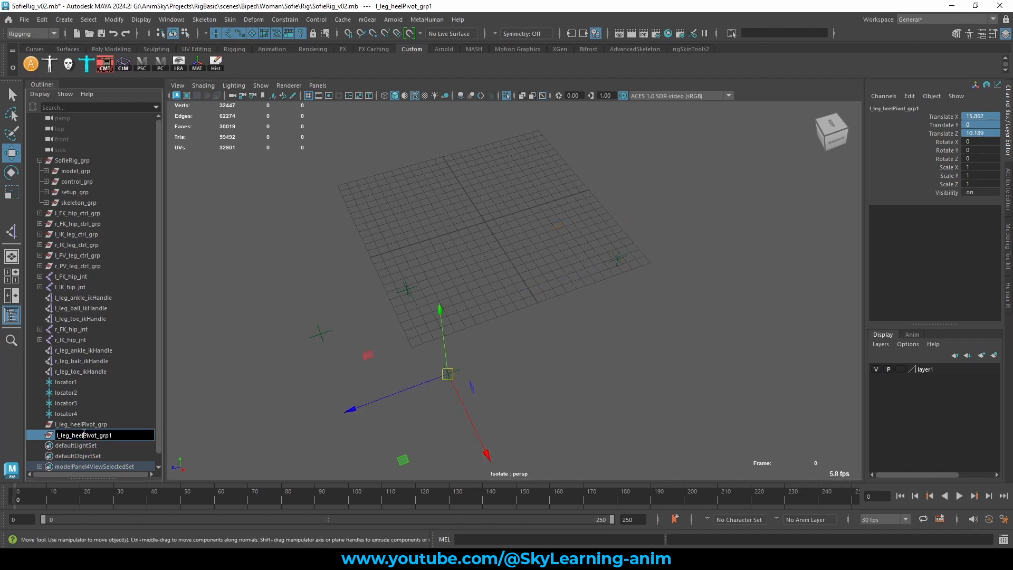
{"action": "key", "text": "BackSpace"}
{"action": "key", "text": "BackSpace"}
{"action": "key", "text": "BackSpace"}
{"action": "key", "text": "BackSpace"}
{"action": "type", "text": "out"}
{"action": "key", "text": "Return"}
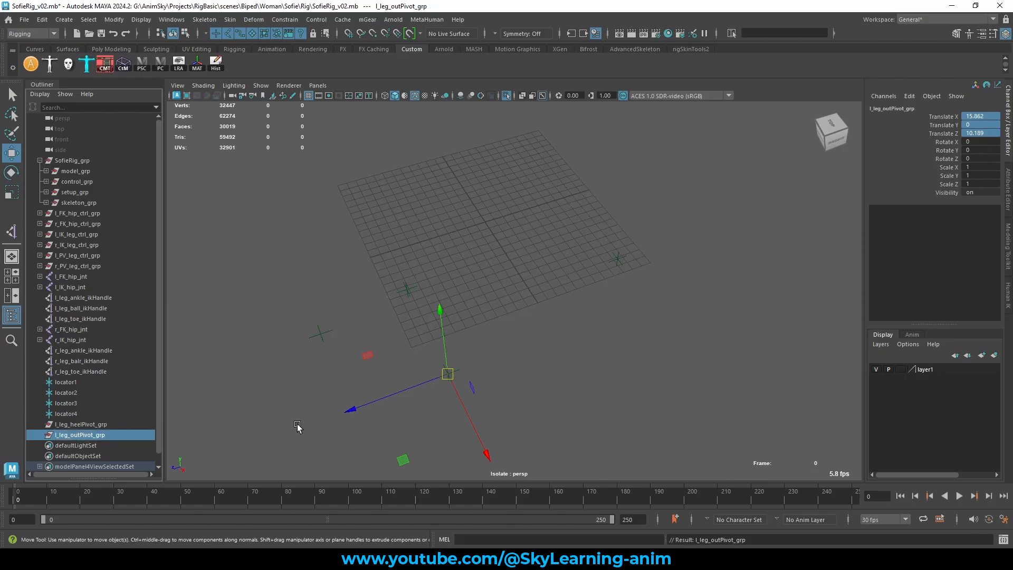
- Duplicate the outer pivot group onto the inner foot locator at X 5.448, Z 10.189 and name the copy l_leg_inPivot_grp
{"action": "key", "text": "ctrl+d"}
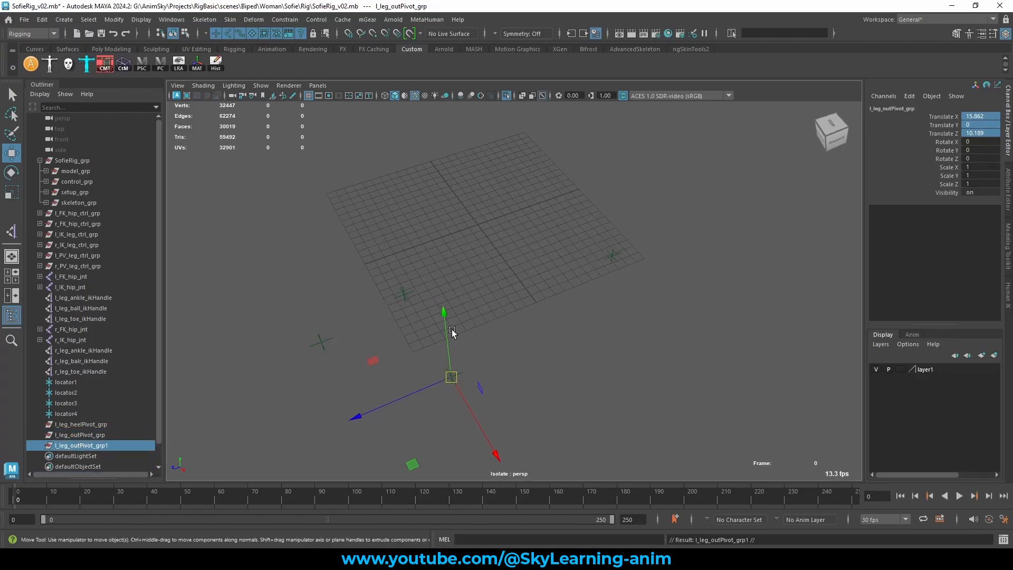
{"action": "middle_click_drag", "start_coordinate": [401, 311], "coordinate": [354, 229]}
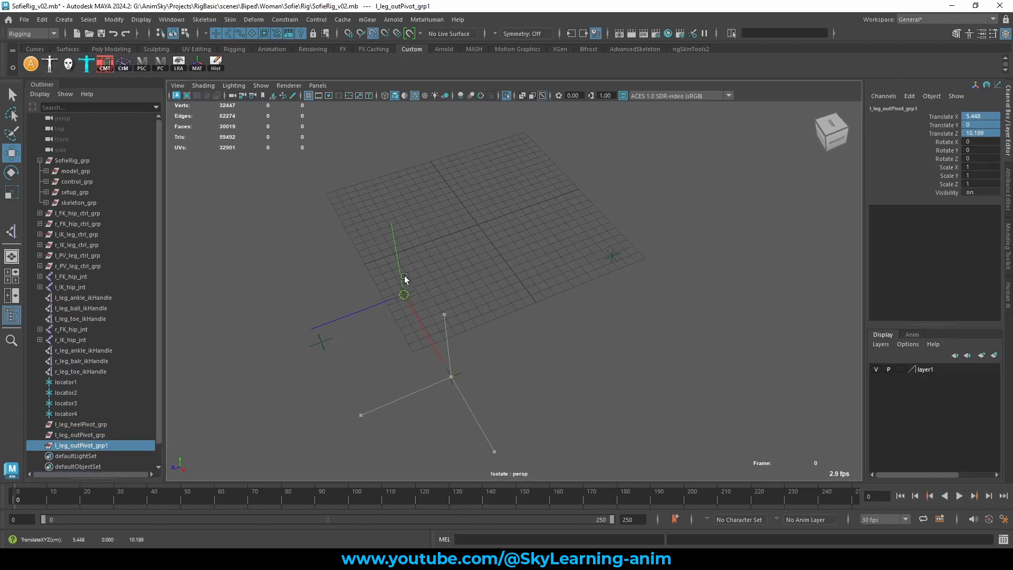
{"action": "double_click", "coordinate": [72, 445]}
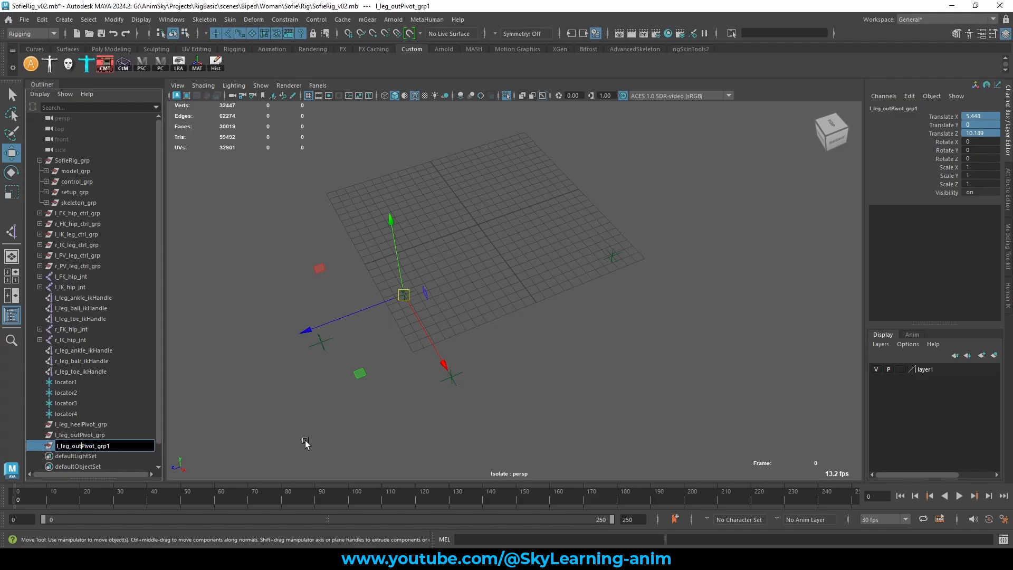
{"action": "key", "text": "BackSpace"}
{"action": "key", "text": "BackSpace"}
{"action": "key", "text": "BackSpace"}
{"action": "type", "text": "in"}
{"action": "left_click", "coordinate": [315, 243]}
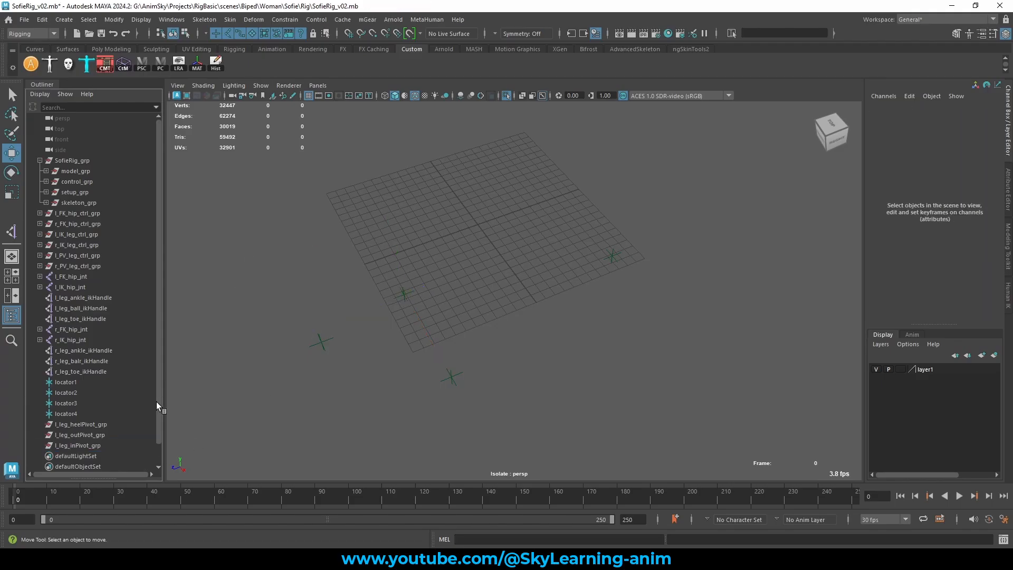
- Duplicate the inner pivot group and snap the copy to the toe locator at X 10.18, Y 3.324, Z 18.696
{"action": "left_click", "coordinate": [96, 446]}
{"action": "key", "text": "ctrl+d"}
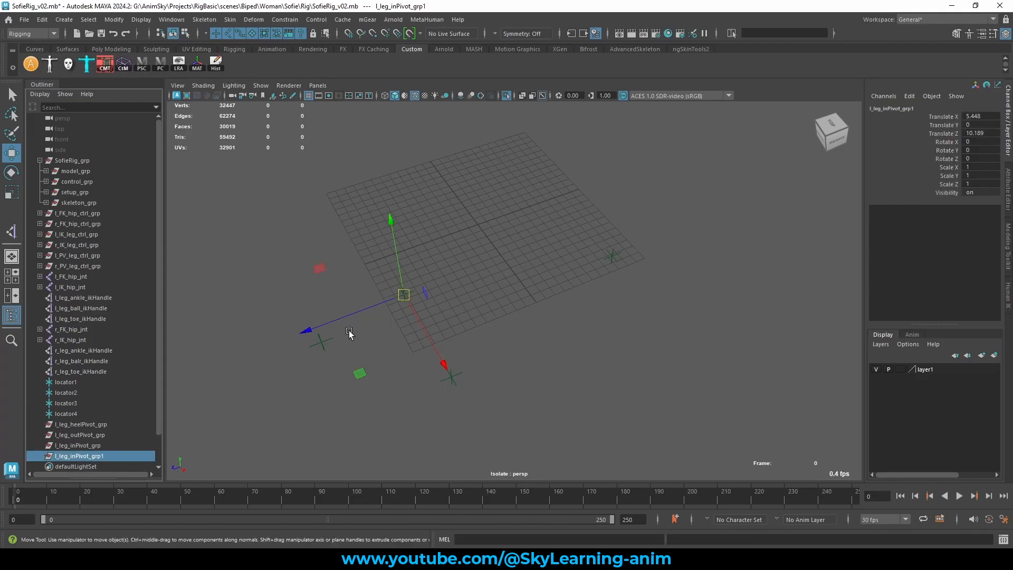
{"action": "left_click_drag", "start_coordinate": [404, 295], "coordinate": [319, 344]}
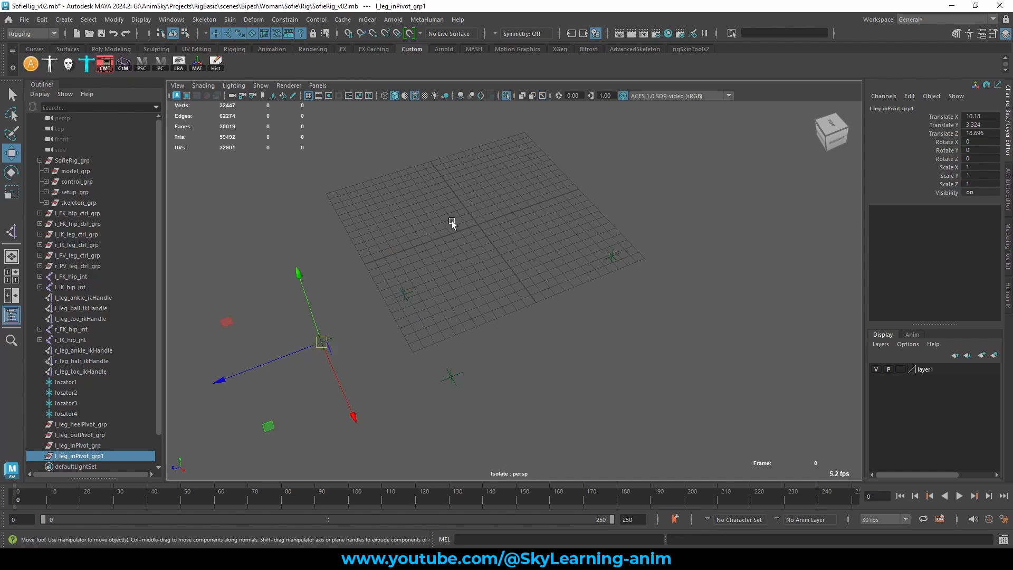
{"action": "right_click_drag", "start_coordinate": [451, 220], "coordinate": [455, 243], "text": "alt"}
{"action": "middle_click_drag", "start_coordinate": [455, 243], "coordinate": [515, 221], "text": "alt"}
- Rename the duplicated group at the toe locator to l_leg_toePivot_grp
{"action": "double_click", "coordinate": [88, 457]}
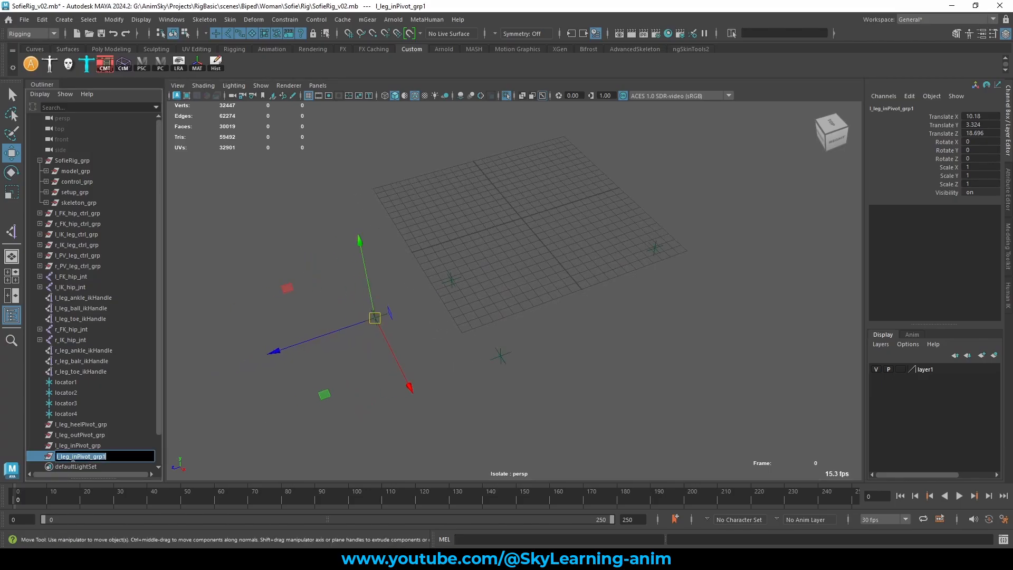
{"action": "left_click_drag", "start_coordinate": [72, 457], "coordinate": [89, 455]}
{"action": "type", "text": "toePivot"}
{"action": "key", "text": "BackSpace"}
{"action": "key", "text": "Return"}
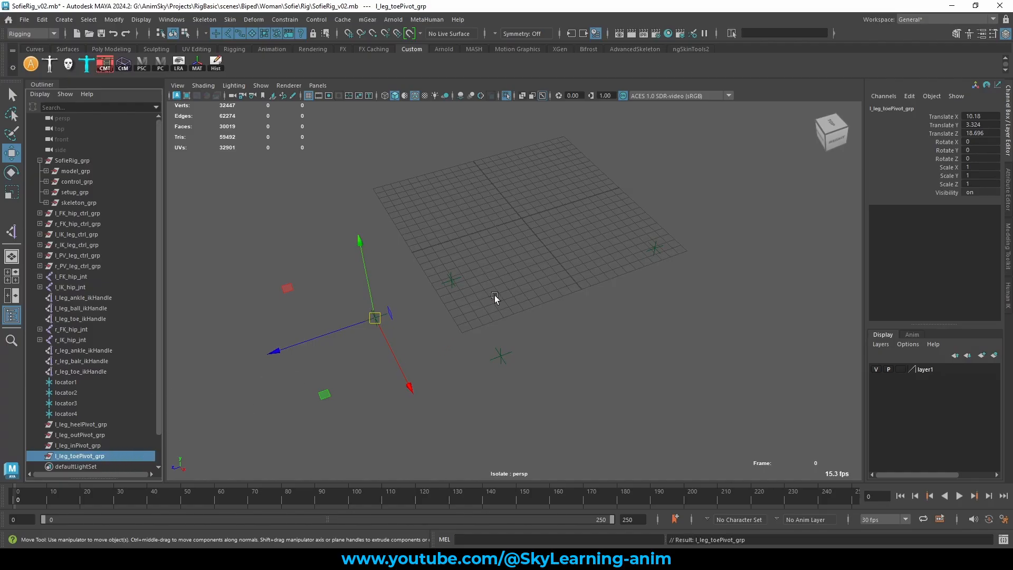
{"action": "left_click_drag", "start_coordinate": [495, 296], "coordinate": [506, 278], "text": "alt"}
- Try setting Translate X to -10.18 on all four foot locators at once, and undo the change
{"action": "left_click_drag", "start_coordinate": [68, 384], "coordinate": [80, 456]}
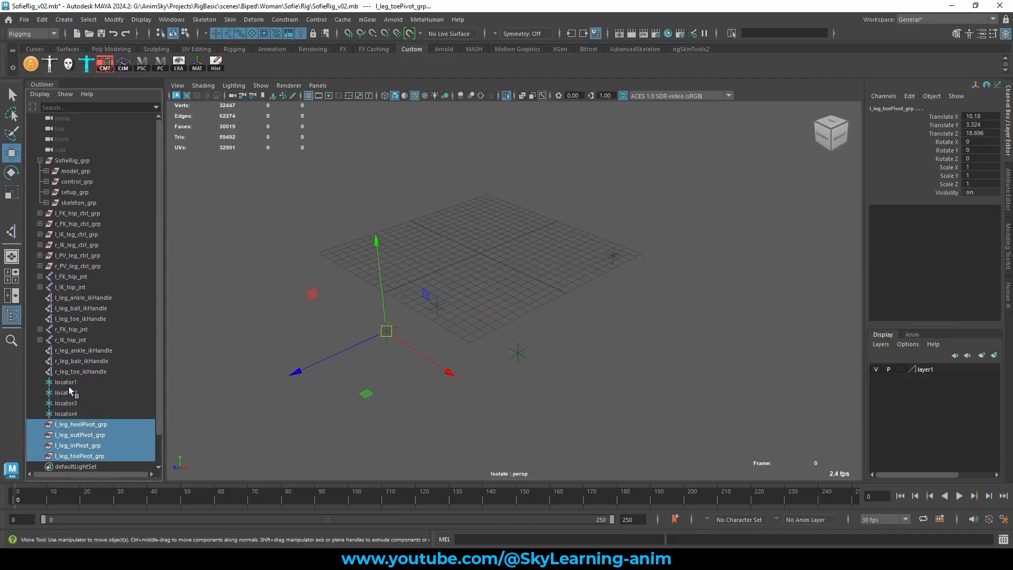
{"action": "left_click_drag", "start_coordinate": [68, 386], "coordinate": [73, 415]}
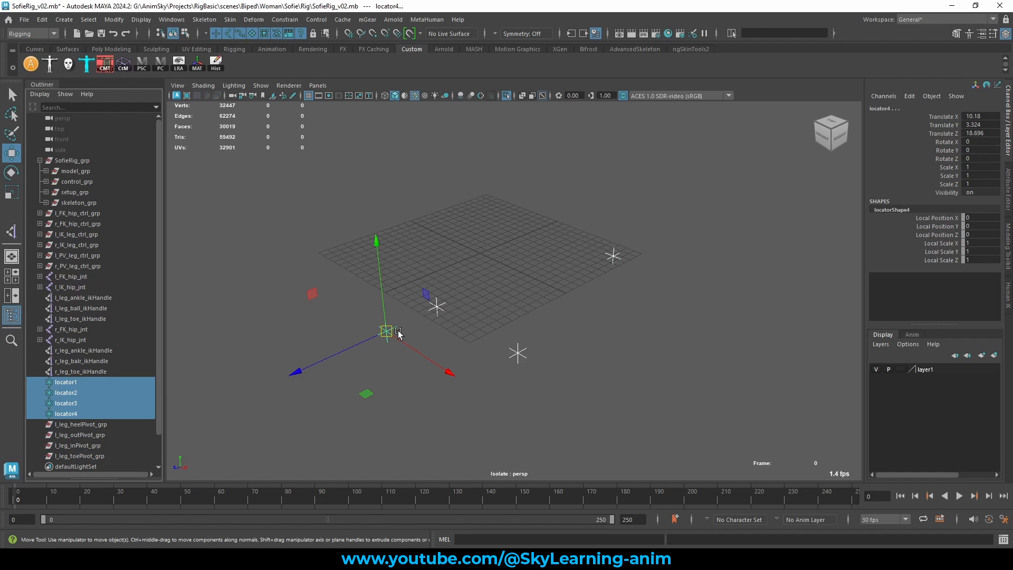
{"action": "left_click_drag", "start_coordinate": [504, 278], "coordinate": [527, 269], "text": "alt"}
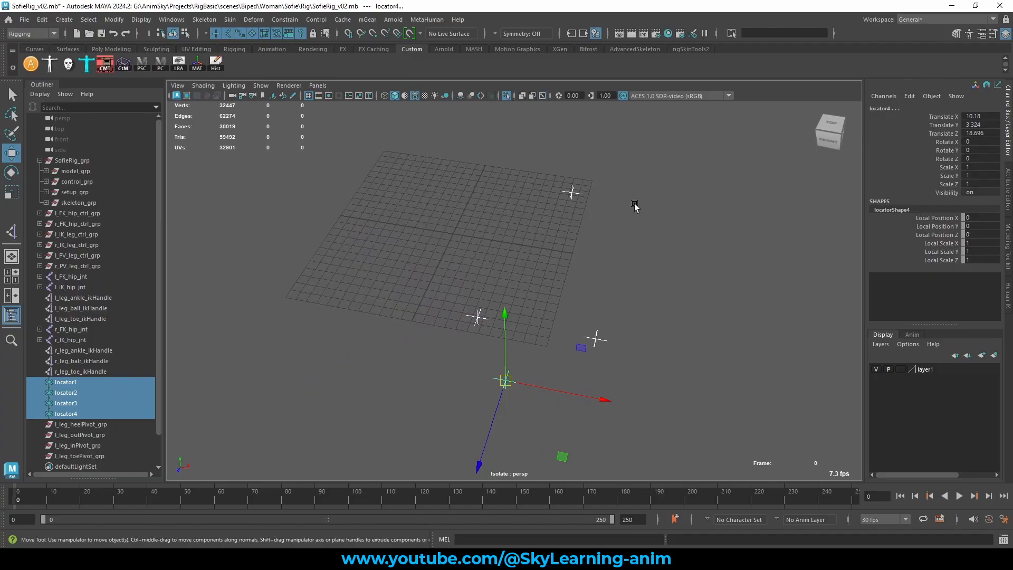
{"action": "left_click", "coordinate": [897, 109]}
{"action": "type", "text": "____"}
{"action": "key", "text": "Return"}
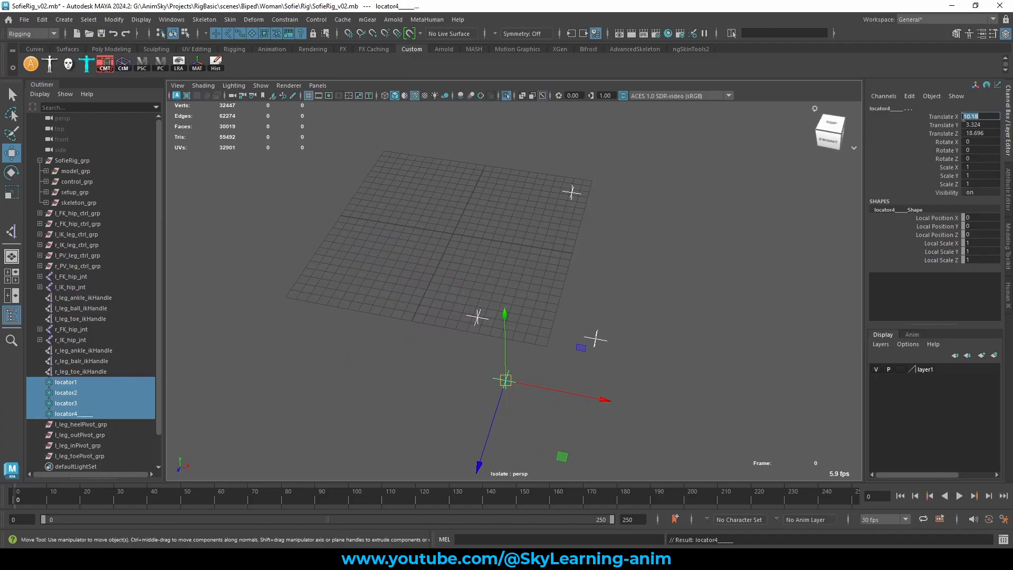
{"action": "key", "text": "Home"}
{"action": "type", "text": "-"}
{"action": "key", "text": "Return"}
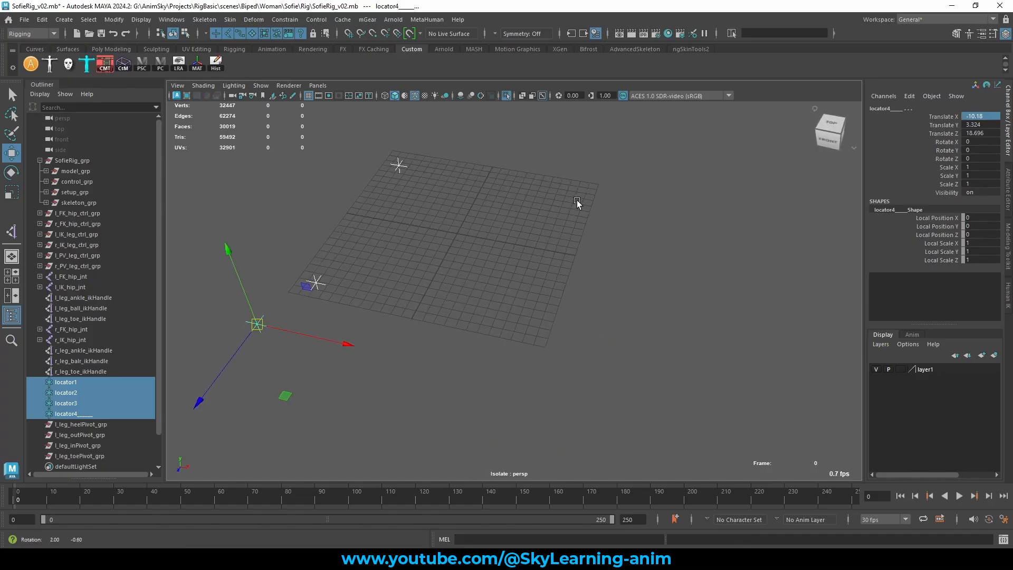
{"action": "key", "text": "ctrl+z"}
- Mirror the heel locator to the right foot by setting its Translate X to -10.23
{"action": "left_click", "coordinate": [591, 199]}
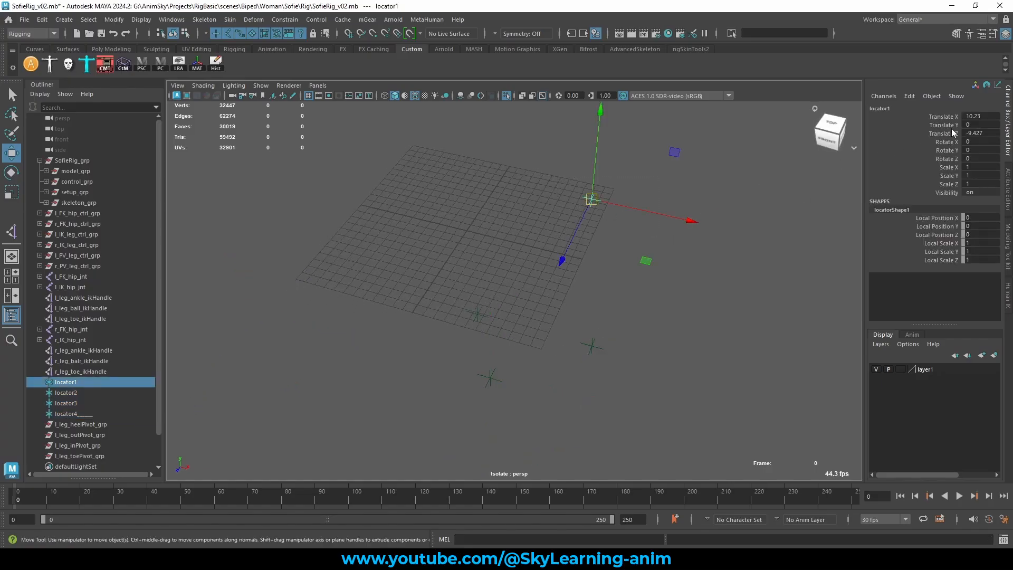
{"action": "left_click", "coordinate": [971, 116]}
{"action": "key", "text": "Home"}
{"action": "type", "text": "-"}
{"action": "key", "text": "Return"}
- Mirror the inner foot locator to the right foot by setting its Translate X to -5.448
{"action": "left_click", "coordinate": [477, 313]}
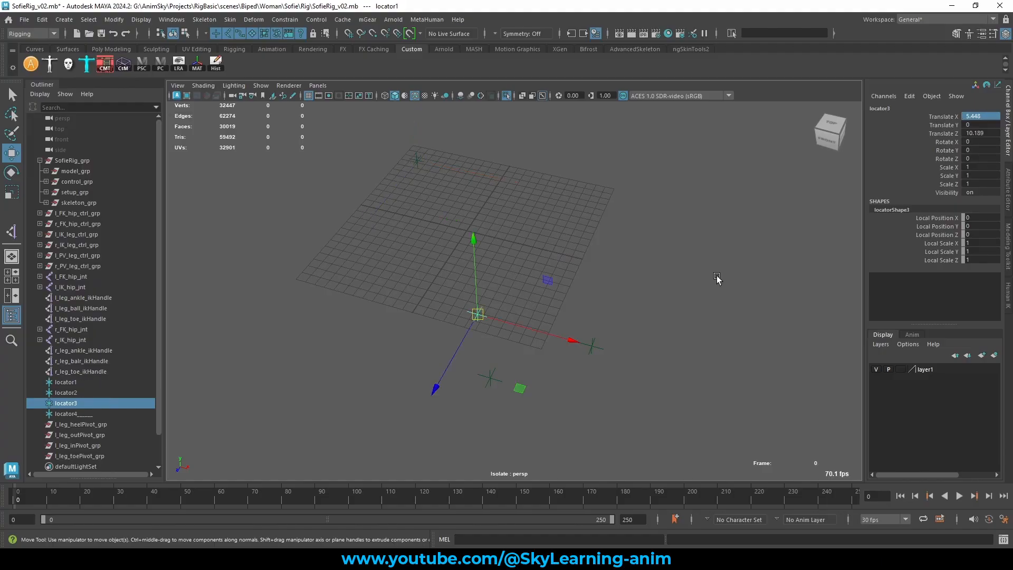
{"action": "left_click", "coordinate": [977, 118]}
{"action": "key", "text": "Home"}
{"action": "type", "text": "-"}
{"action": "key", "text": "Return"}
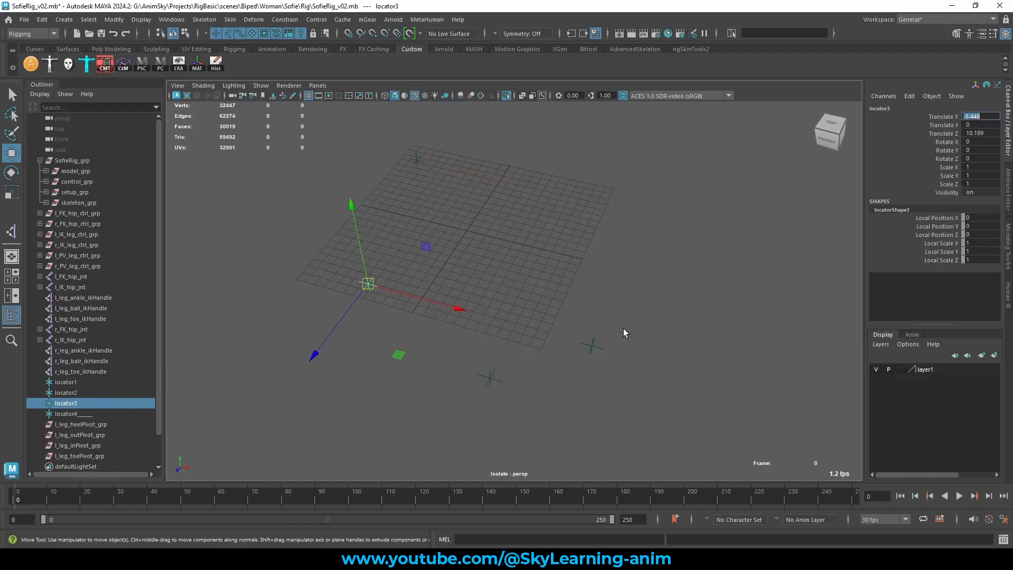
- Mirror the outer foot locator to the right foot by setting its Translate X to -15.862
{"action": "left_click", "coordinate": [604, 349]}
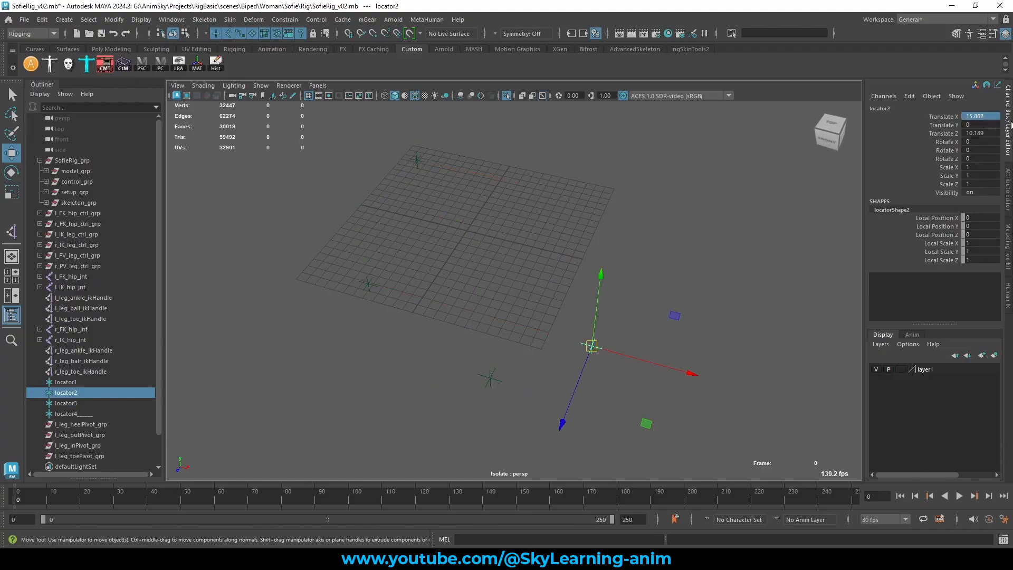
{"action": "left_click", "coordinate": [963, 116]}
{"action": "key", "text": "Home"}
{"action": "type", "text": "-"}
{"action": "key", "text": "Return"}
- Mirror the toe locator to the right foot by setting its Translate X to -10.18
{"action": "left_click", "coordinate": [490, 377]}
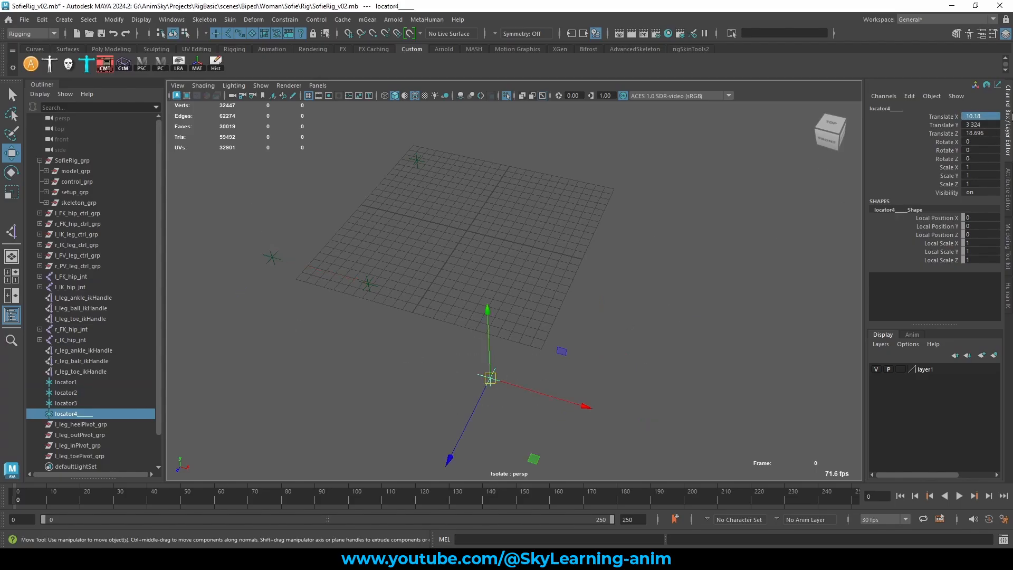
{"action": "left_click", "coordinate": [988, 116]}
{"action": "key", "text": "Home"}
{"action": "type", "text": "-"}
{"action": "key", "text": "Return"}
{"action": "left_click_drag", "start_coordinate": [649, 287], "coordinate": [606, 183], "text": "alt"}
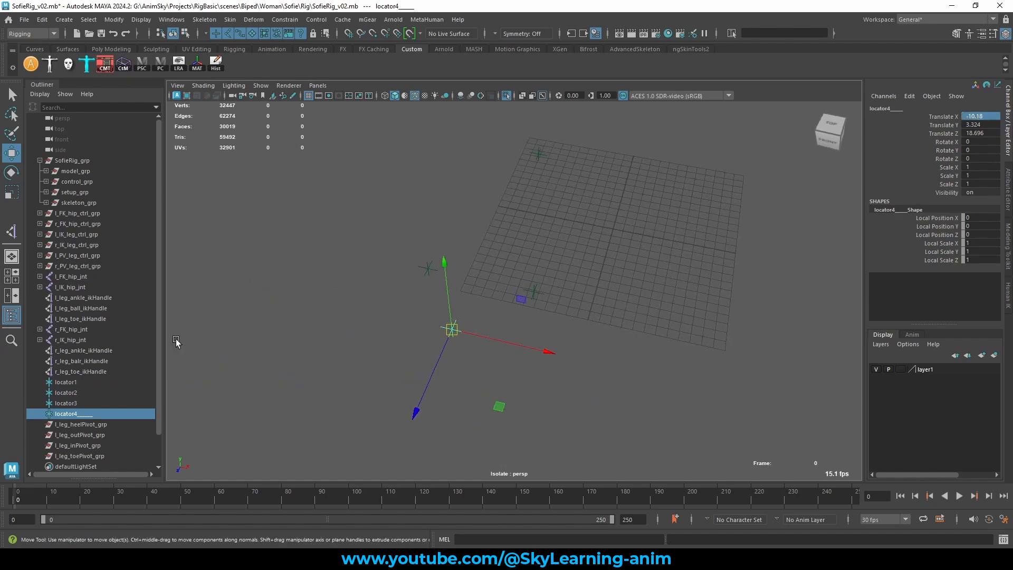
- Rename the toe locator to locator4, removing the trailing underscores
{"action": "double_click", "coordinate": [100, 413]}
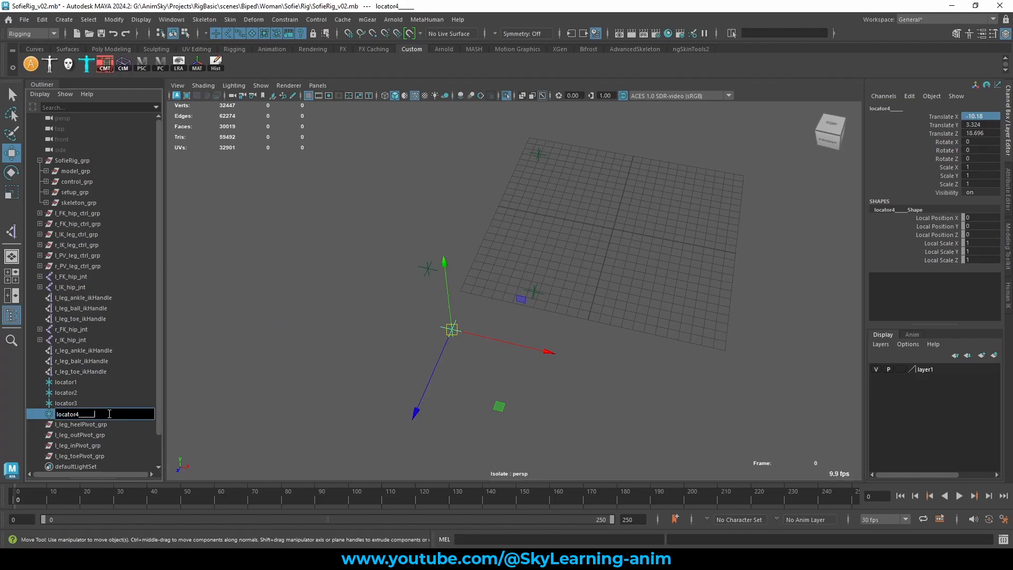
{"action": "key", "text": "BackSpace"}
{"action": "key", "text": "BackSpace"}
{"action": "key", "text": "BackSpace"}
{"action": "key", "text": "BackSpace"}
{"action": "key", "text": "Return"}
{"action": "left_click", "coordinate": [346, 351]}
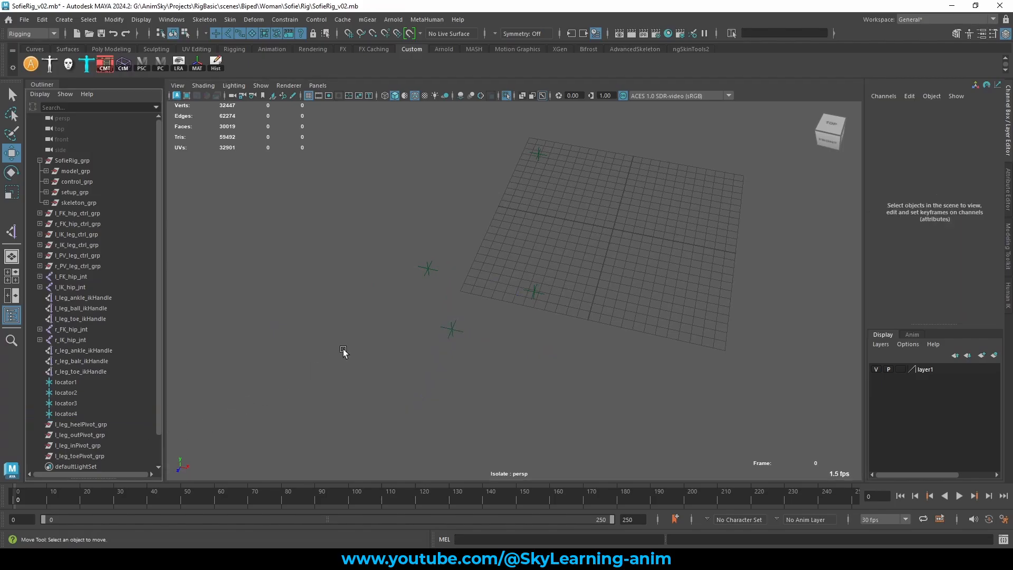
- Duplicate the four left foot pivot groups, from l_leg_heelPivot_grp to l_leg_toePivot_grp
{"action": "middle_click_drag", "start_coordinate": [406, 330], "coordinate": [378, 348], "text": "alt"}
{"action": "scroll", "coordinate": [87, 411], "scroll_direction": "down", "scroll_amount": 3}
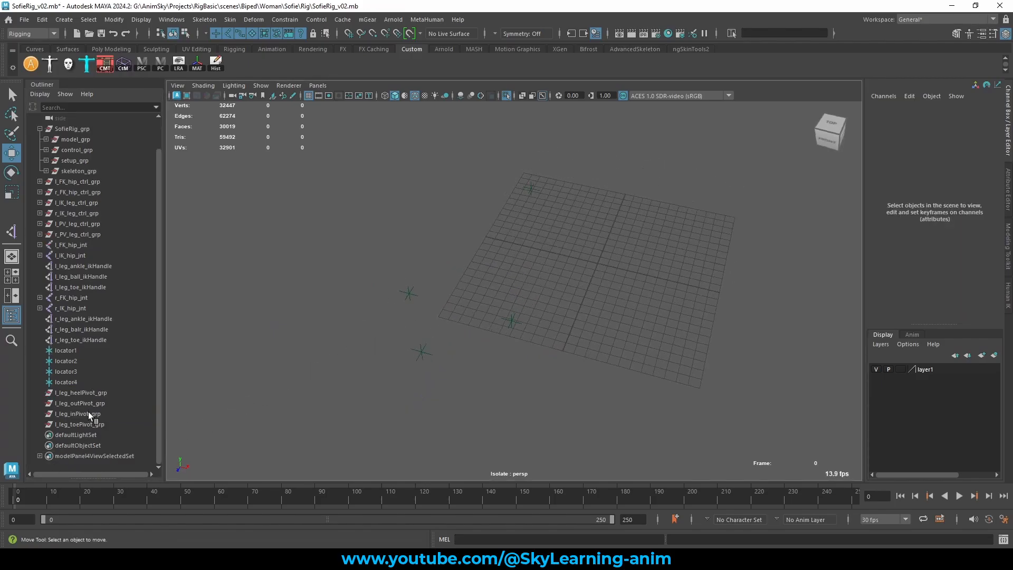
{"action": "left_click", "coordinate": [96, 393]}
{"action": "left_click", "coordinate": [93, 423], "text": "shift"}
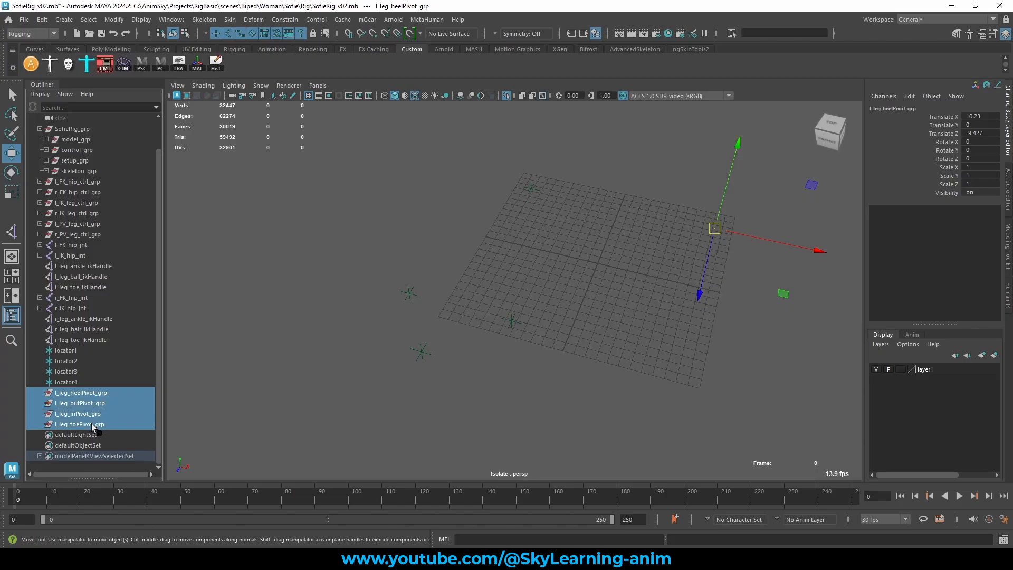
{"action": "key", "text": "ctrl+d"}
{"action": "scroll", "coordinate": [93, 421], "scroll_direction": "down", "scroll_amount": 3}
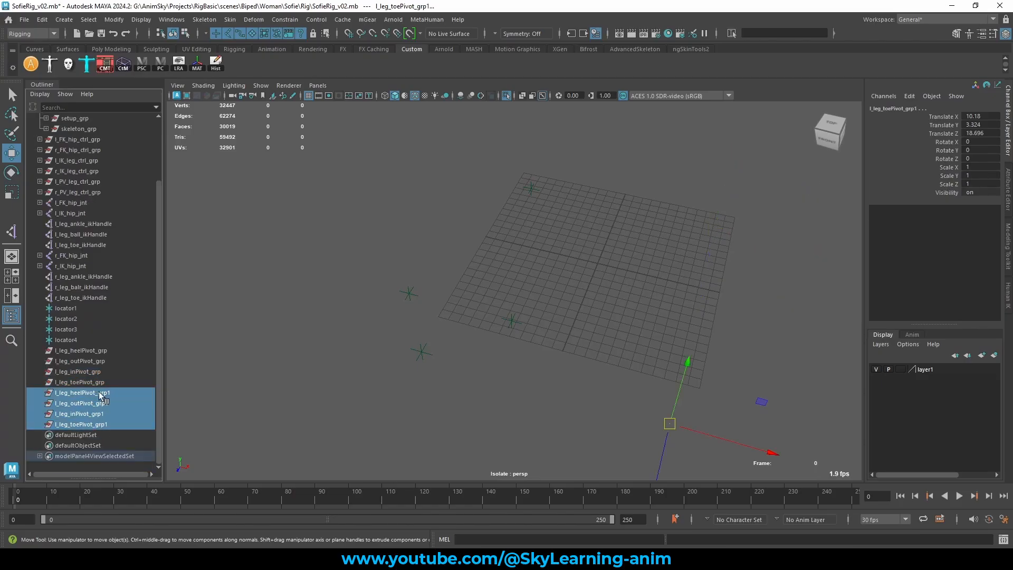
- Search and replace "l" with "r_" in the names of the four selected duplicate groups
{"action": "left_click", "coordinate": [114, 19]}
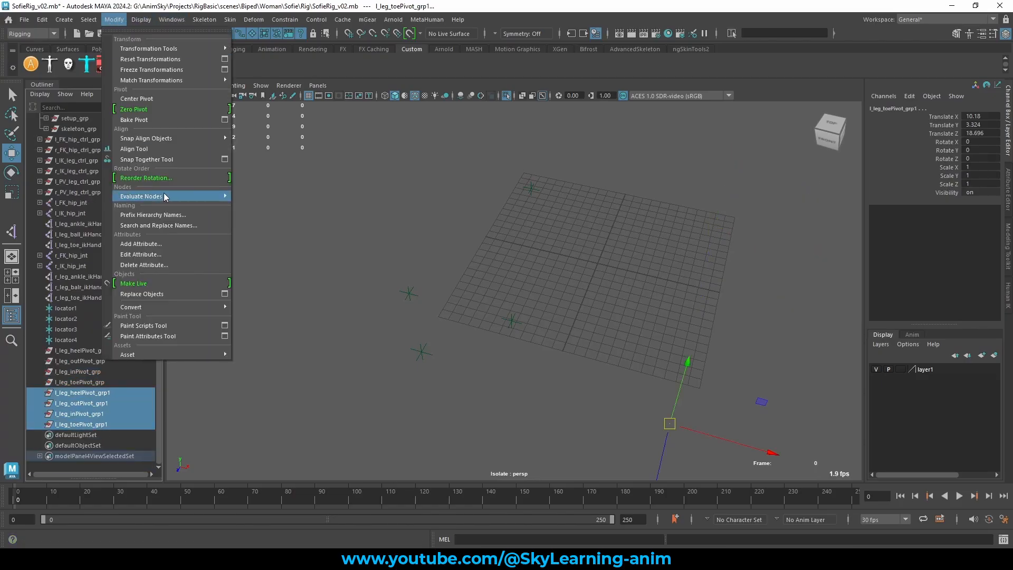
{"action": "left_click", "coordinate": [158, 225]}
{"action": "key", "text": "Tab"}
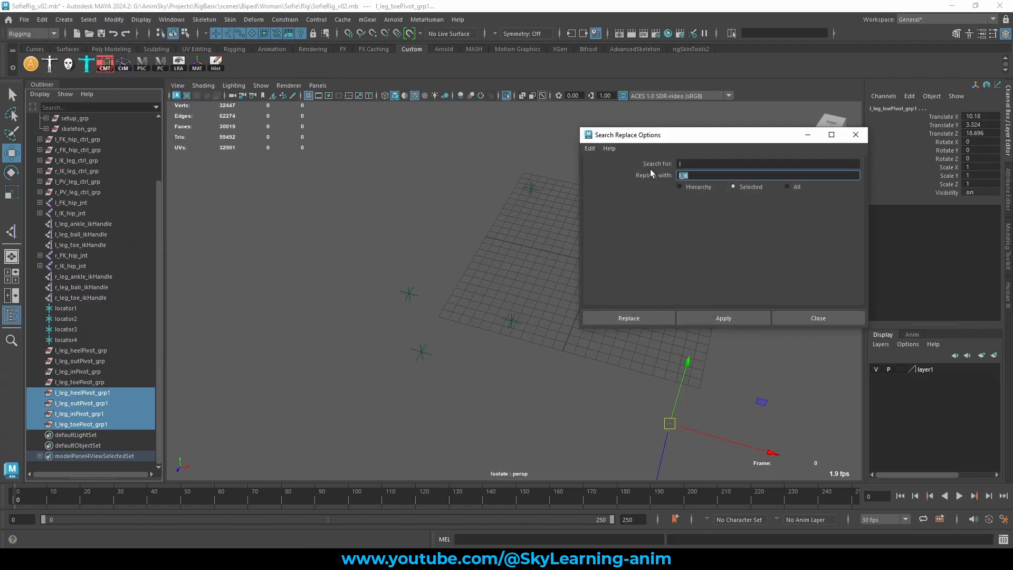
{"action": "type", "text": "r_"}
{"action": "left_click", "coordinate": [699, 315]}
- Remove the trailing 1 from the names of the four duplicated heel, out, in and toe pivot groups
{"action": "double_click", "coordinate": [123, 393]}
{"action": "key", "text": "BackSpace"}
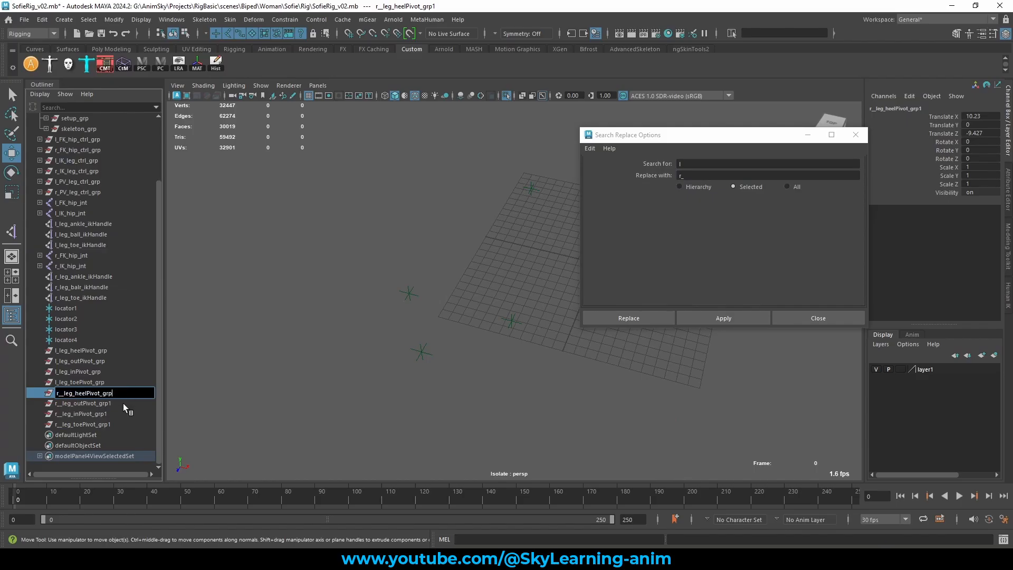
{"action": "double_click", "coordinate": [122, 403]}
{"action": "double_click", "coordinate": [116, 414]}
{"action": "key", "text": "BackSpace"}
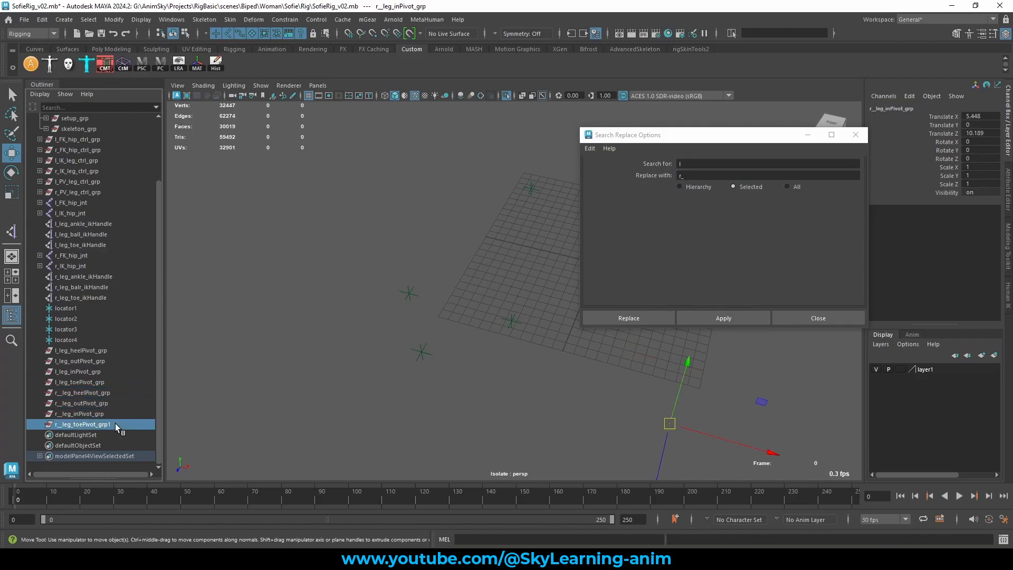
{"action": "double_click", "coordinate": [114, 424]}
{"action": "key", "text": "BackSpace"}
{"action": "key", "text": "Return"}
{"action": "left_click", "coordinate": [243, 401]}
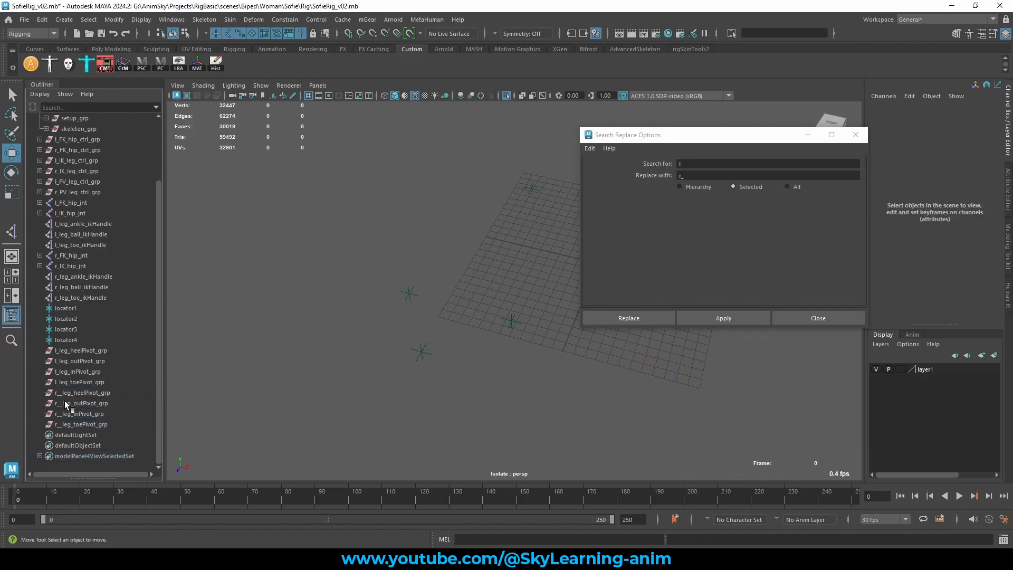
- Replace the double-underscore prefix "r__" with "r_" in the four right pivot group names and close the renaming options
{"action": "left_click_drag", "start_coordinate": [67, 392], "coordinate": [68, 424]}
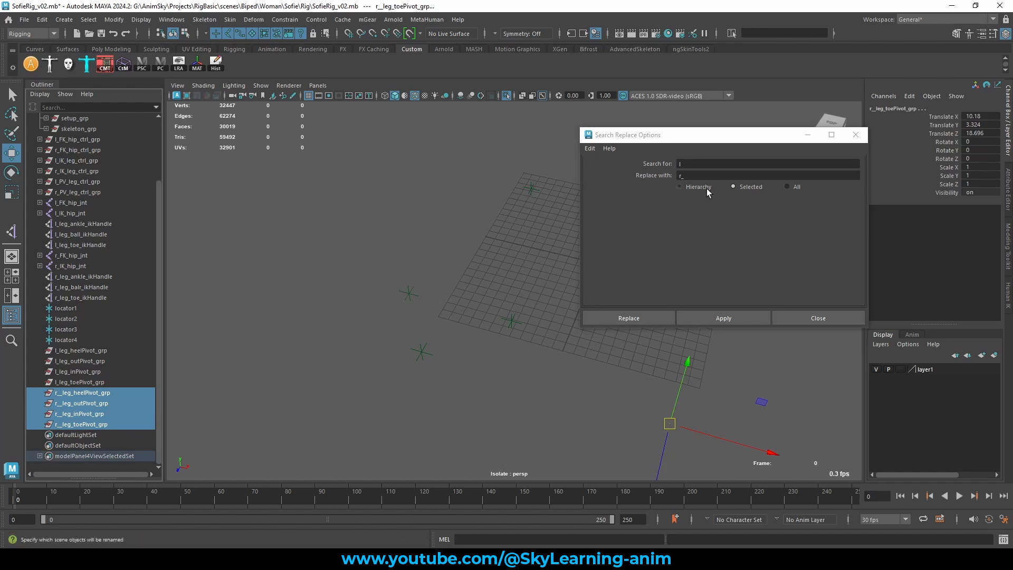
{"action": "left_click", "coordinate": [644, 165]}
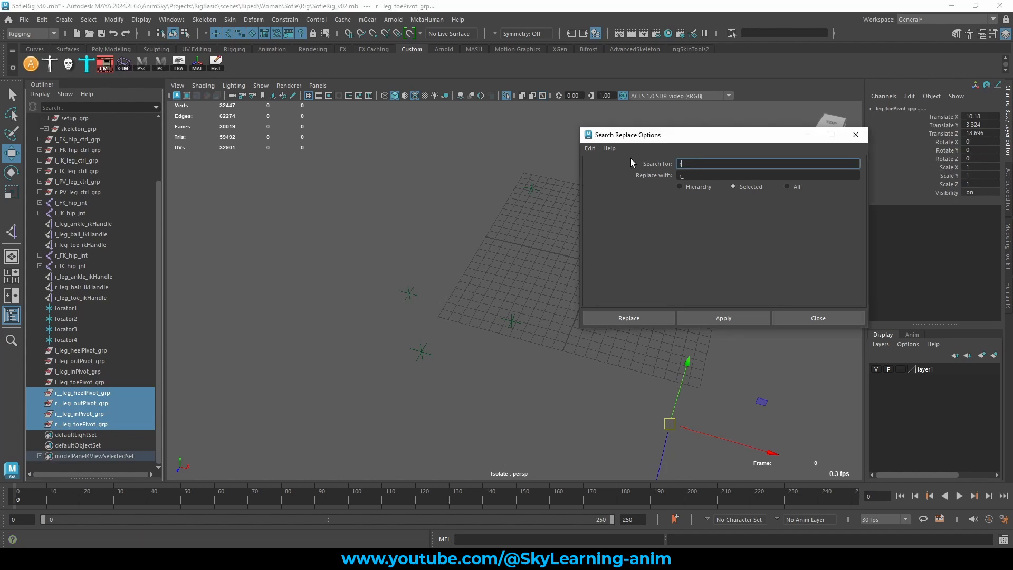
{"action": "type", "text": "_"}
{"action": "key", "text": "Tab"}
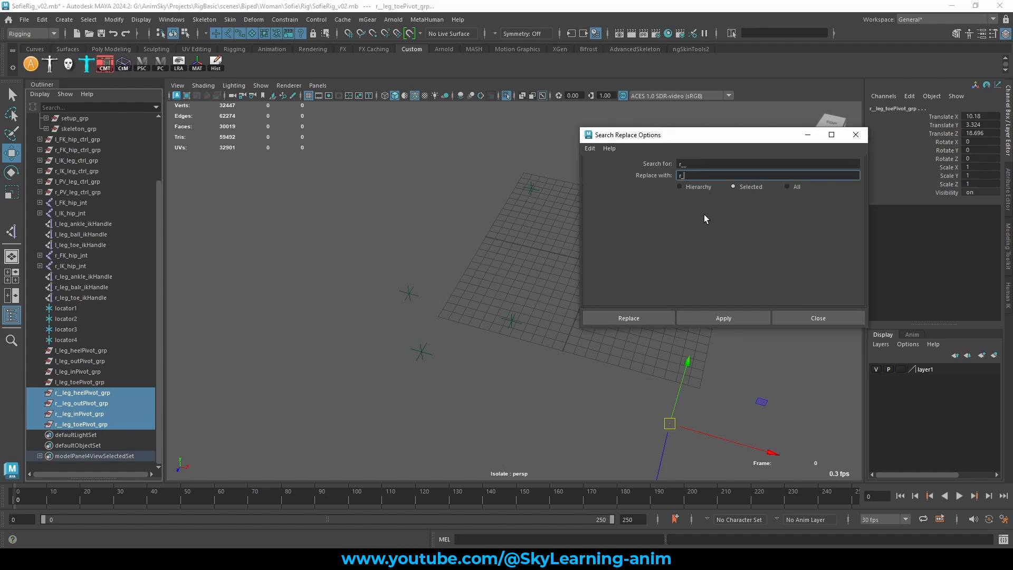
{"action": "left_click", "coordinate": [704, 316]}
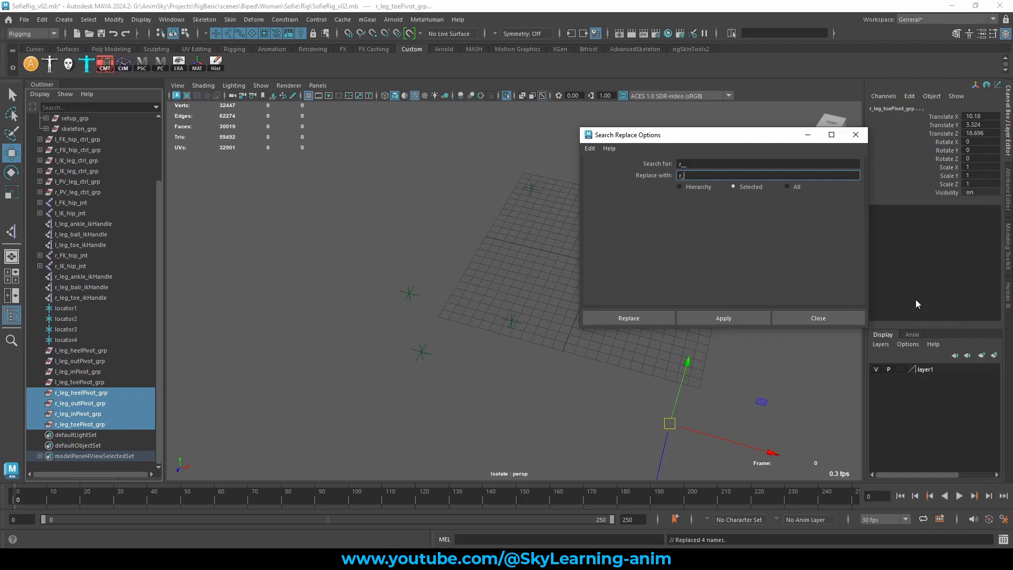
{"action": "left_click", "coordinate": [844, 318]}
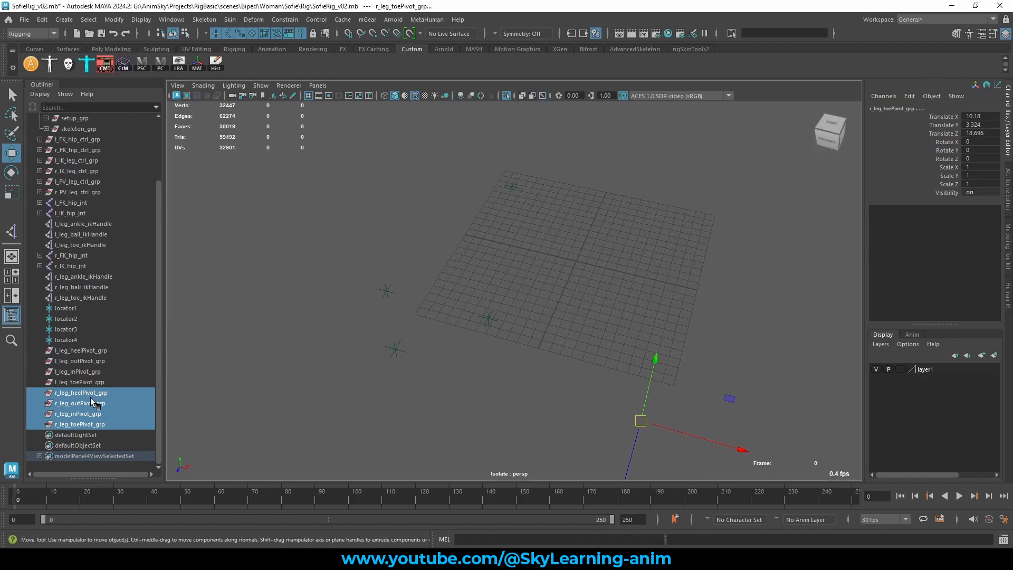
- Snap the right heel, out, in and toe pivot groups onto their matching right-foot locators
{"action": "left_click", "coordinate": [89, 393]}
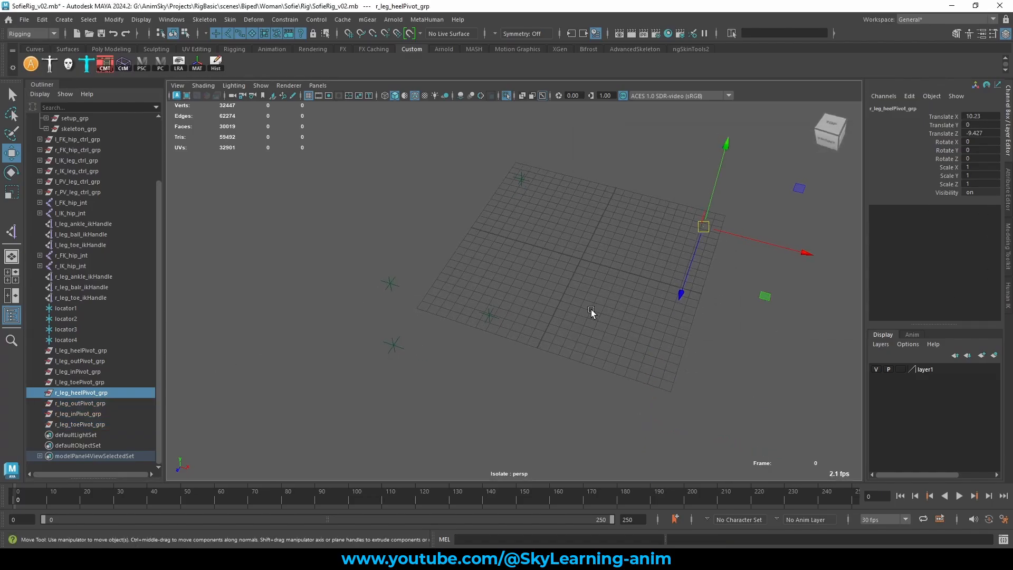
{"action": "middle_click_drag", "start_coordinate": [588, 287], "coordinate": [522, 180]}
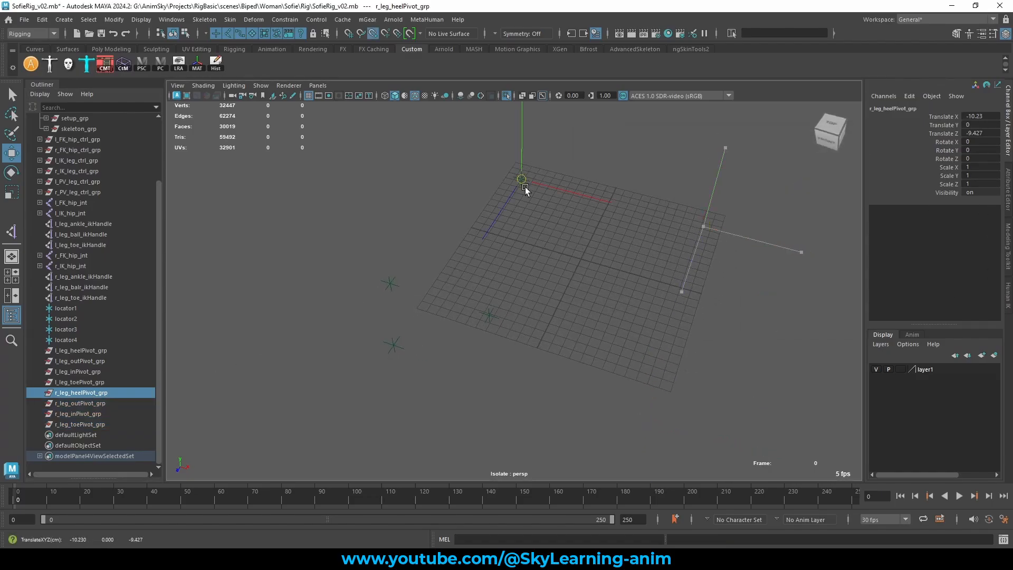
{"action": "left_click", "coordinate": [81, 403]}
{"action": "middle_click_drag", "start_coordinate": [384, 276], "coordinate": [390, 283]}
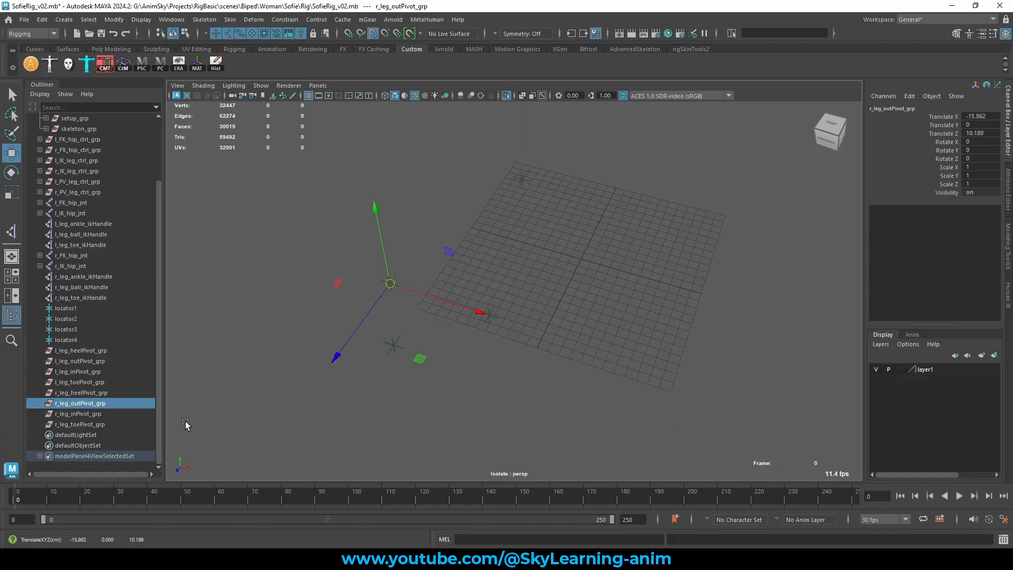
{"action": "left_click", "coordinate": [84, 414]}
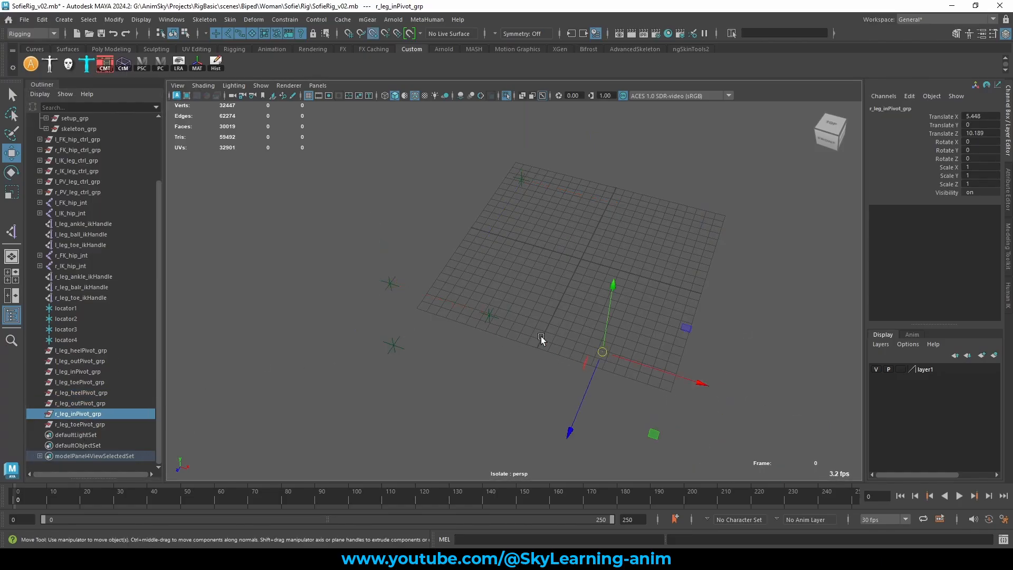
{"action": "middle_click_drag", "start_coordinate": [541, 339], "coordinate": [448, 346]}
{"action": "left_click", "coordinate": [100, 424]}
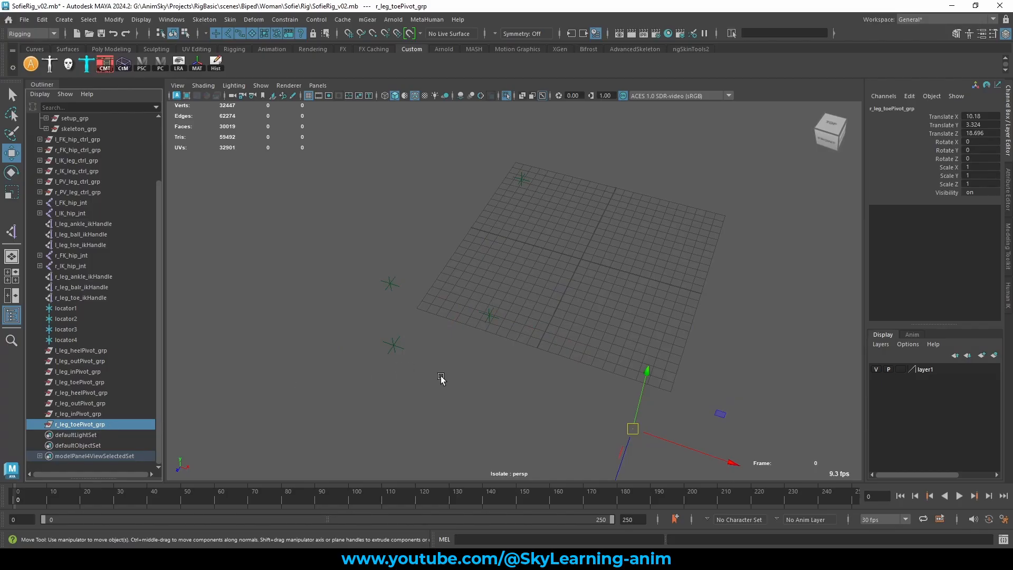
{"action": "middle_click_drag", "start_coordinate": [384, 351], "coordinate": [391, 350]}
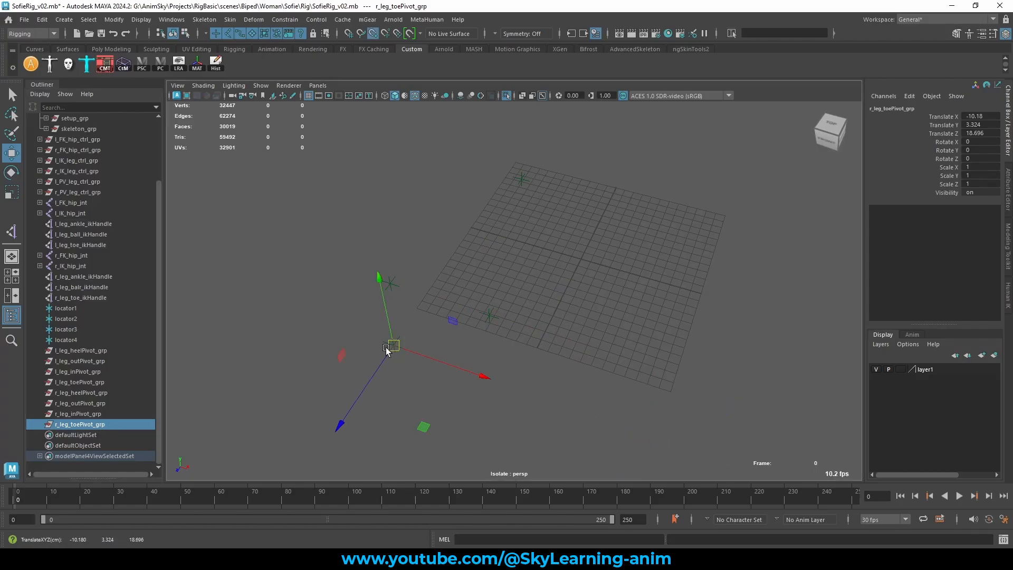
- Delete locator1 to locator4 and turn off view isolation to show the character's feet with the pivot groups
{"action": "left_click_drag", "start_coordinate": [75, 304], "coordinate": [66, 339]}
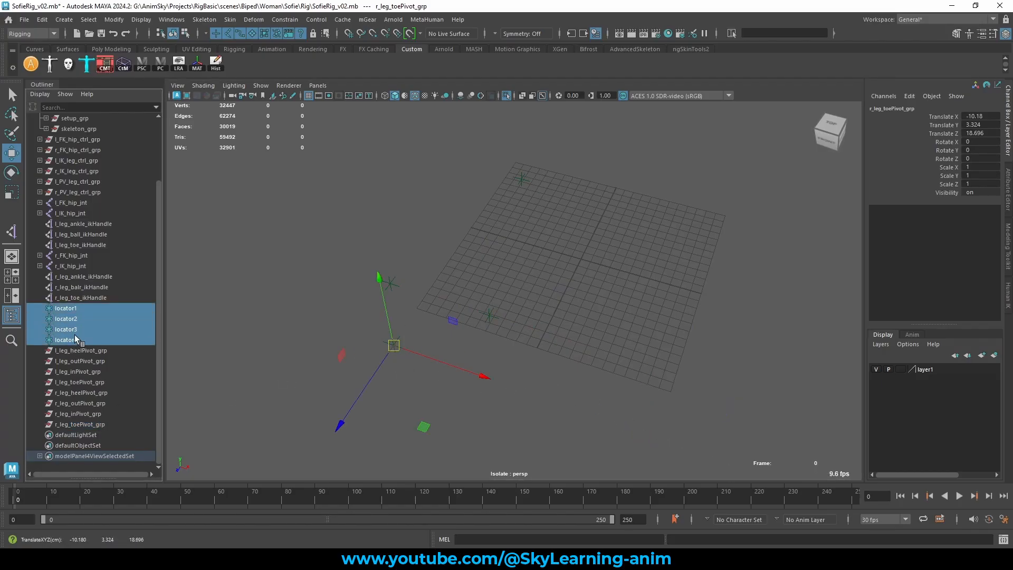
{"action": "key", "text": "Delete"}
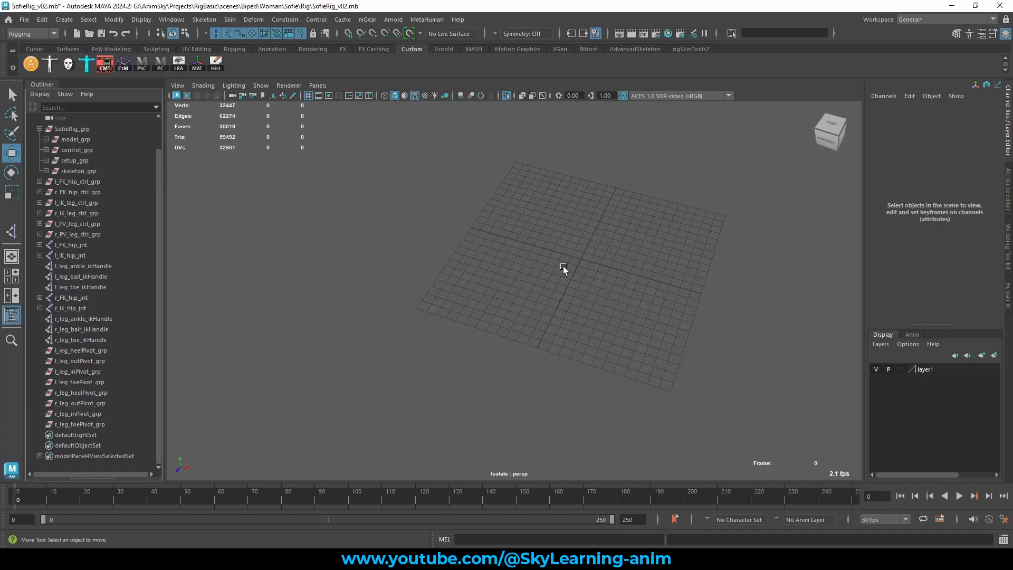
{"action": "left_click", "coordinate": [506, 95]}
{"action": "left_click_drag", "start_coordinate": [528, 200], "coordinate": [679, 280], "text": "alt"}
{"action": "left_click_drag", "start_coordinate": [65, 363], "coordinate": [74, 436]}
{"action": "left_click_drag", "start_coordinate": [226, 401], "coordinate": [475, 364], "text": "alt"}
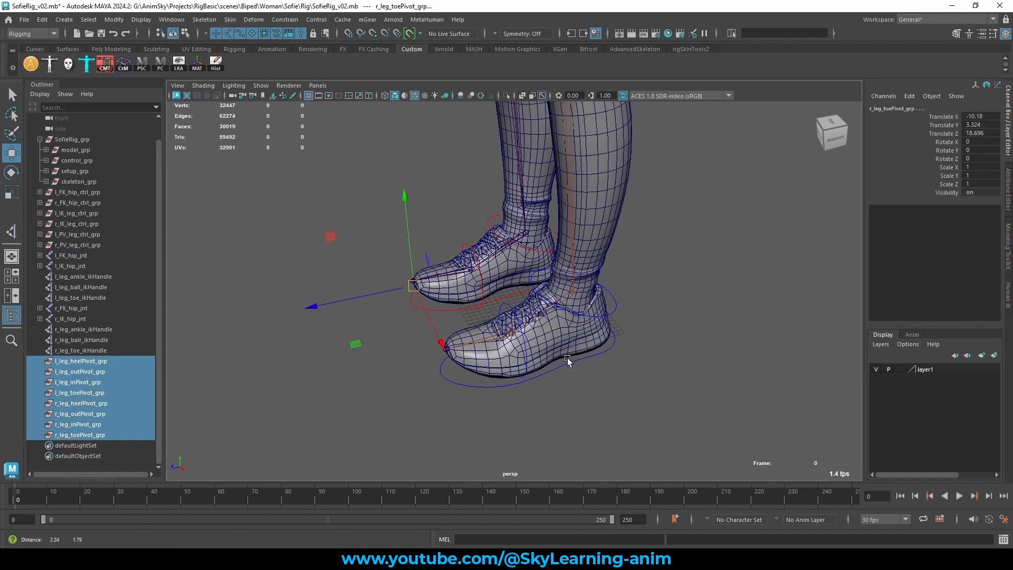
- Parent the left ankle, ball and toe IK handles under l_leg_toePivot_grp
{"action": "left_click", "coordinate": [83, 276]}
{"action": "left_click_drag", "start_coordinate": [595, 313], "coordinate": [559, 305], "text": "alt"}
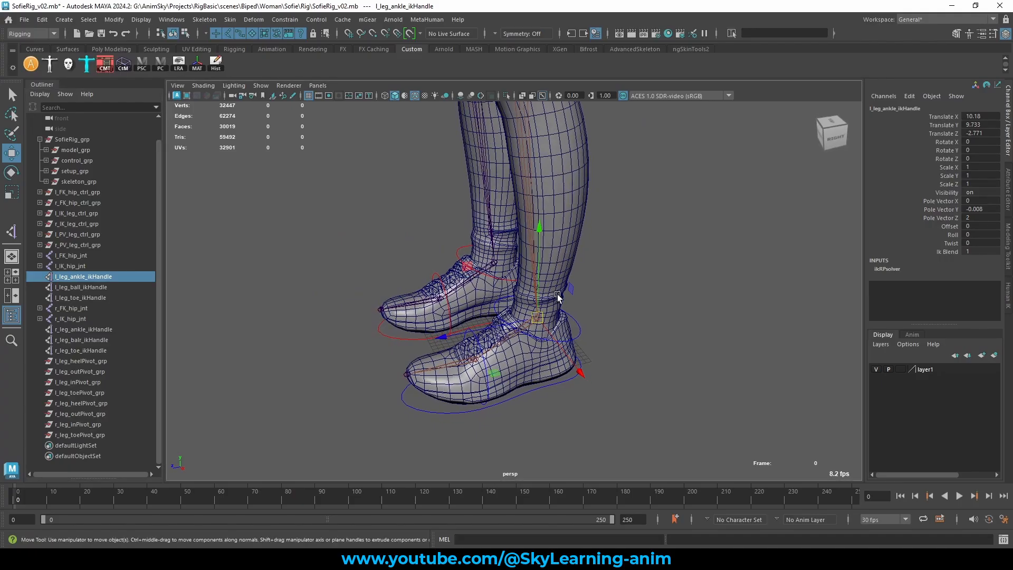
{"action": "left_click", "coordinate": [85, 297], "text": "shift"}
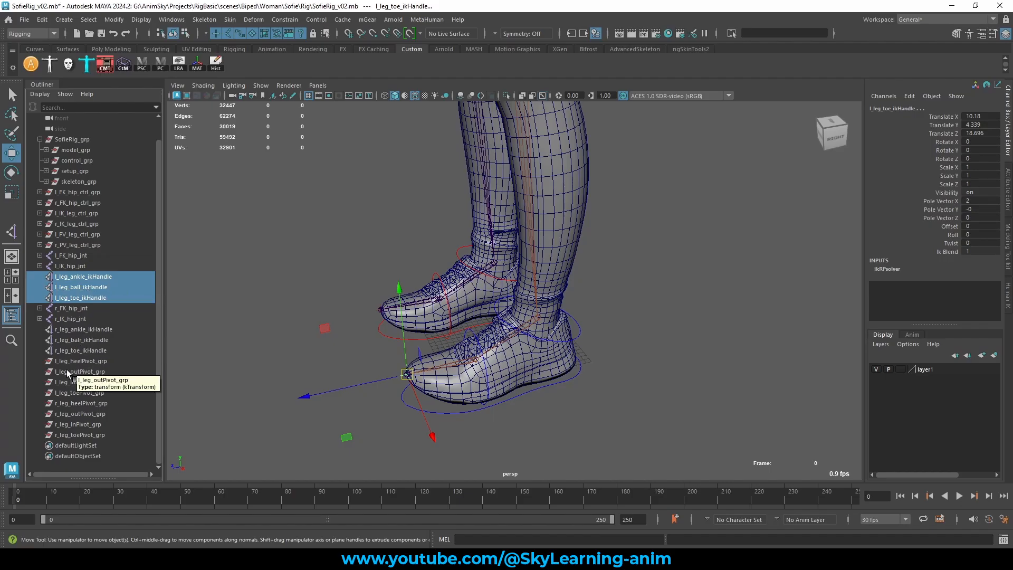
{"action": "left_click", "coordinate": [87, 372], "text": "ctrl"}
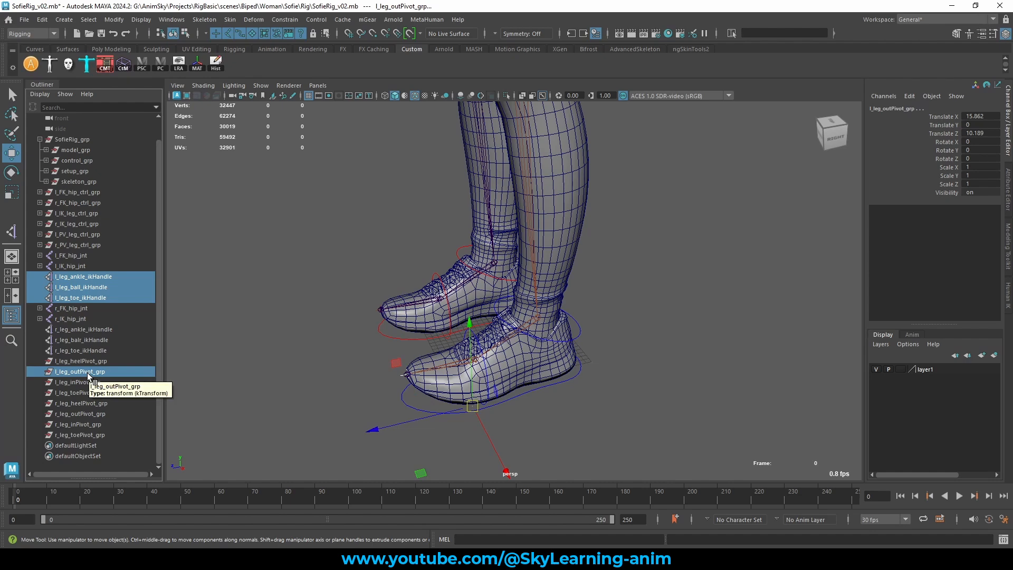
{"action": "left_click", "coordinate": [87, 372], "text": "ctrl"}
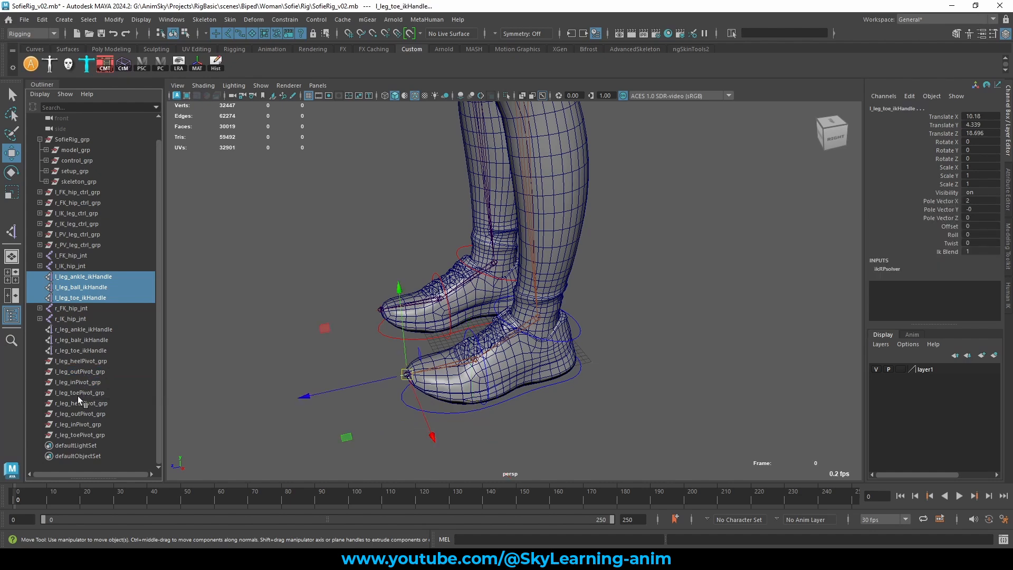
{"action": "left_click", "coordinate": [87, 394], "text": "ctrl"}
{"action": "key", "text": "p"}
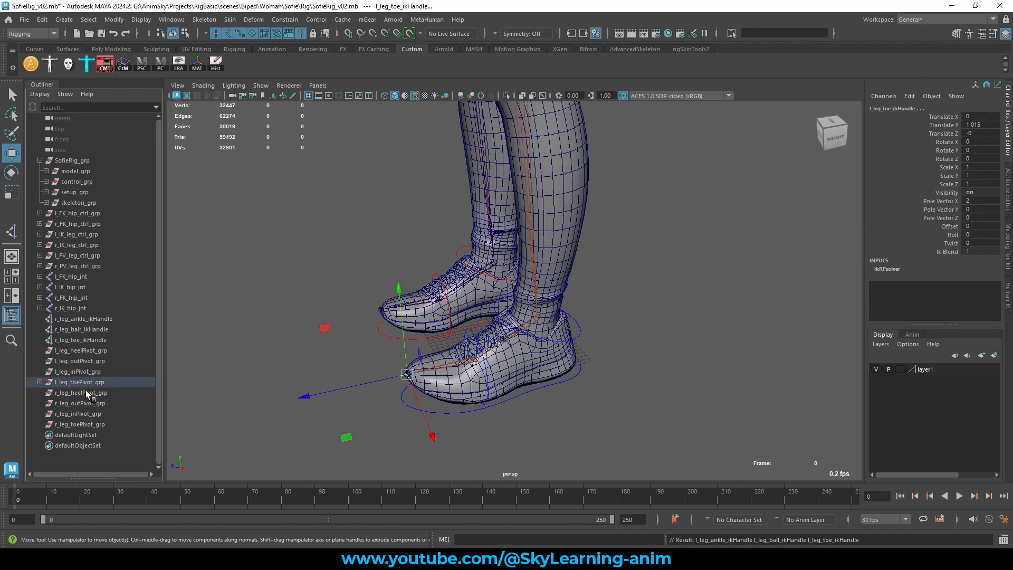
- Test the left toe pivot by rotating l_leg_toePivot_grp about 30 degrees around X, and undo the rotation
{"action": "mouse_move", "coordinate": [569, 376]}
{"action": "left_mouse_down", "text": "alt"}
{"action": "mouse_move", "coordinate": [592, 380]}
{"action": "mouse_move", "coordinate": [517, 381]}
{"action": "mouse_move", "coordinate": [534, 371]}
{"action": "mouse_move", "coordinate": [563, 377]}
{"action": "left_mouse_up", "text": "alt"}
{"action": "key", "text": "e"}
{"action": "left_click_drag", "start_coordinate": [388, 296], "coordinate": [462, 339]}
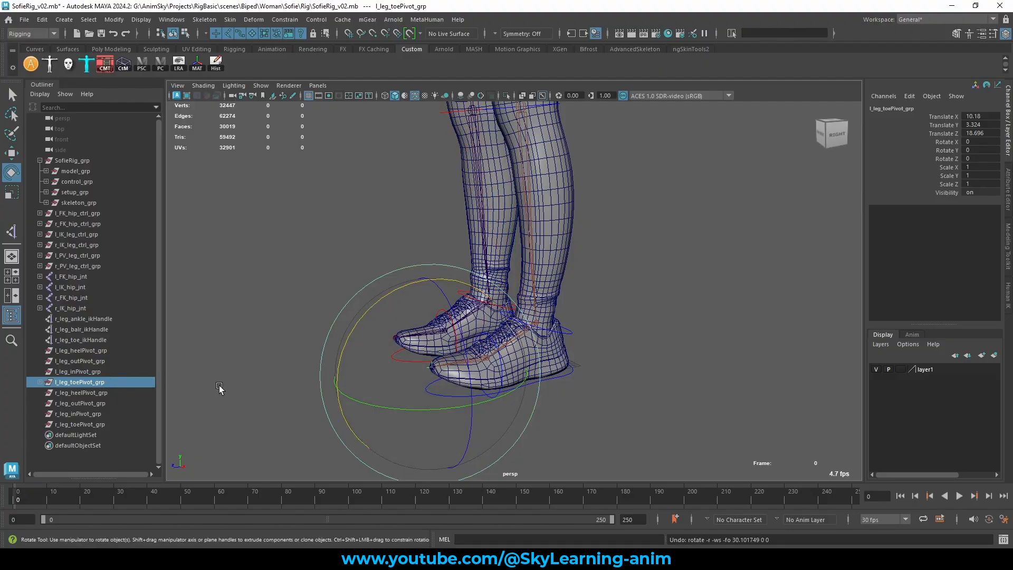
{"action": "key", "text": "w"}
- Parent l_leg_toePivot_grp under l_leg_inPivot_grp
{"action": "left_click_drag", "start_coordinate": [539, 402], "coordinate": [545, 414], "text": "alt"}
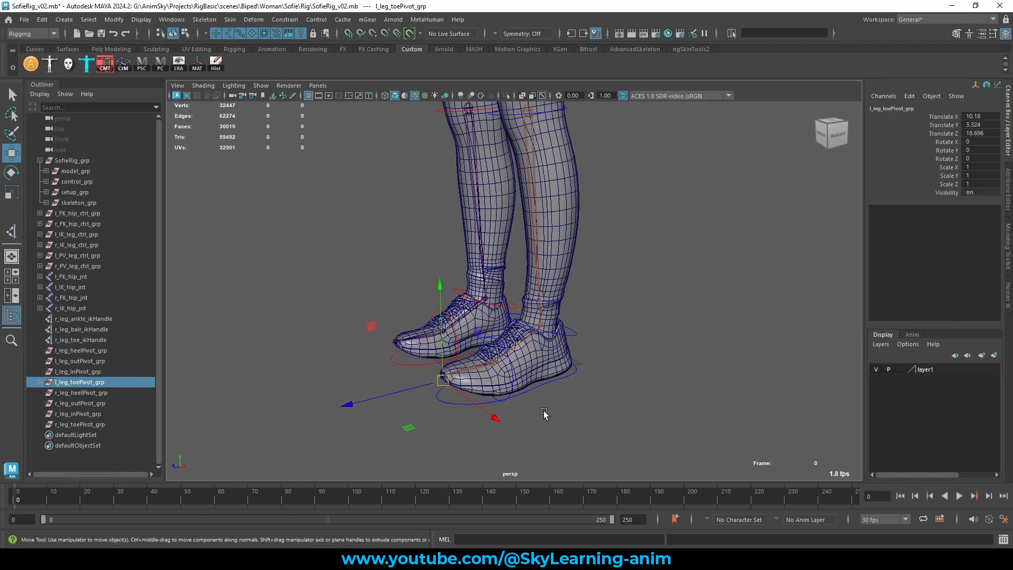
{"action": "middle_click_drag", "start_coordinate": [90, 370], "coordinate": [87, 371]}
{"action": "left_click", "coordinate": [86, 372]}
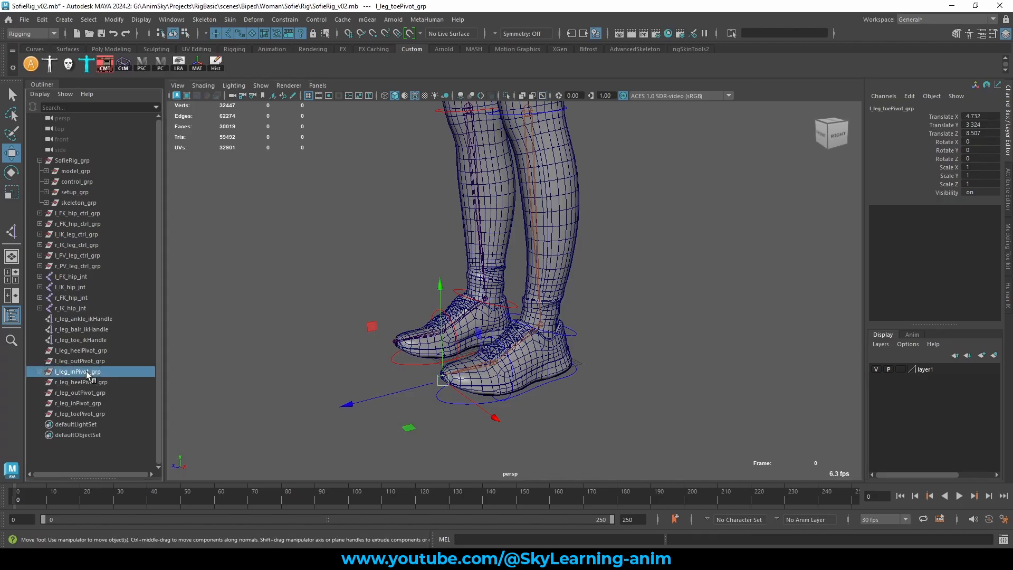
- Parent l_leg_inPivot_grp under l_leg_outPivot_grp, and parent l_leg_outPivot_grp under l_leg_heelPivot_grp
{"action": "left_click_drag", "start_coordinate": [522, 384], "coordinate": [561, 406], "text": "alt"}
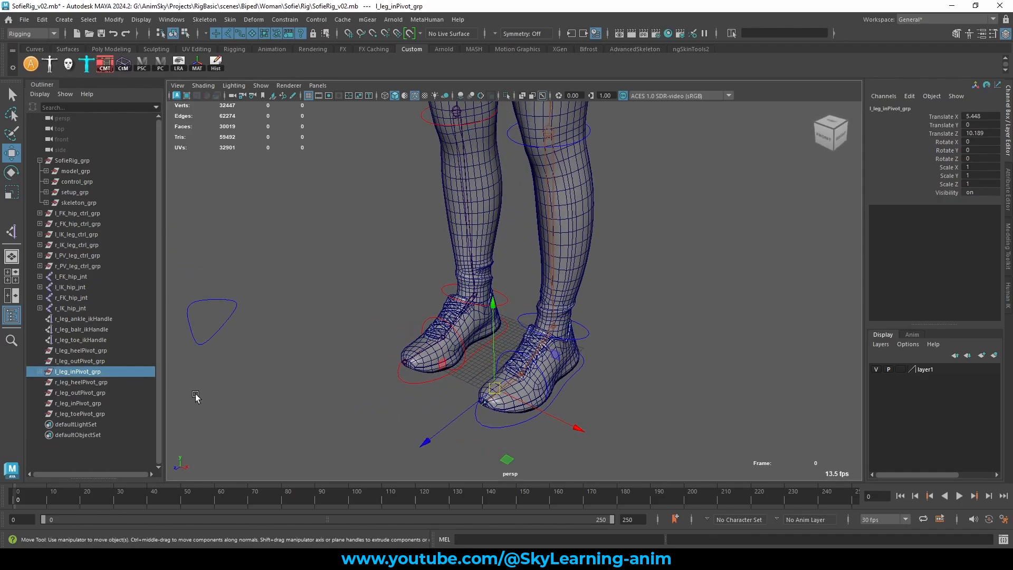
{"action": "middle_click_drag", "start_coordinate": [88, 373], "coordinate": [103, 352]}
{"action": "left_click", "coordinate": [91, 361]}
- Test the left heel pivot by rotating l_leg_heelPivot_grp about -28 degrees around X, and undo the rotation
{"action": "left_click", "coordinate": [87, 350]}
{"action": "left_click_drag", "start_coordinate": [554, 317], "coordinate": [678, 315], "text": "alt"}
{"action": "key", "text": "e"}
{"action": "left_click_drag", "start_coordinate": [508, 289], "coordinate": [468, 276]}
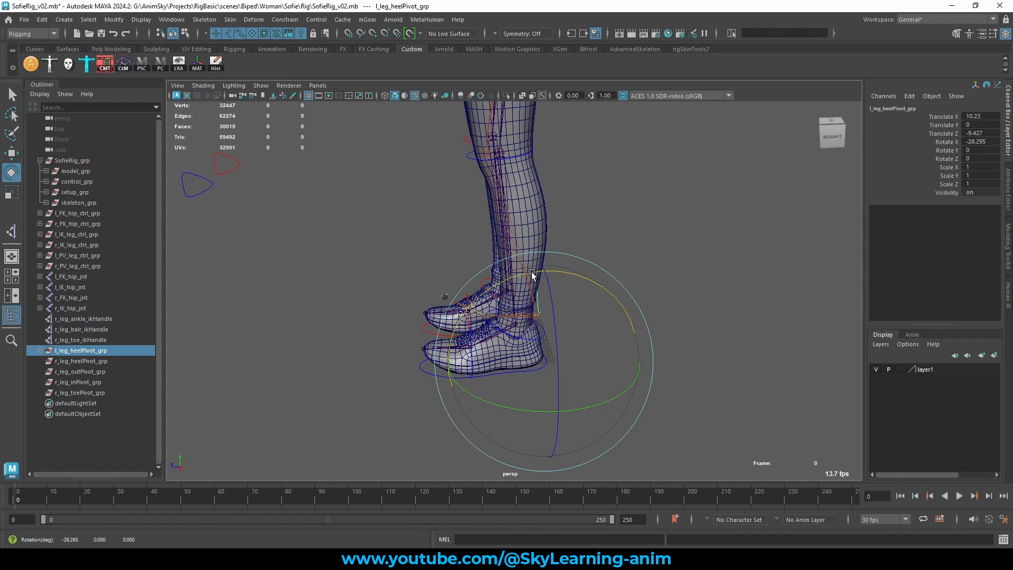
{"action": "key", "text": "ctrl+z"}
- Expand the left pivot hierarchy and test rotating l_leg_outPivot_grp about 42 degrees around X and l_leg_inPivot_grp likewise, undoing each rotation
{"action": "left_click", "coordinate": [40, 350]}
{"action": "left_click", "coordinate": [83, 361]}
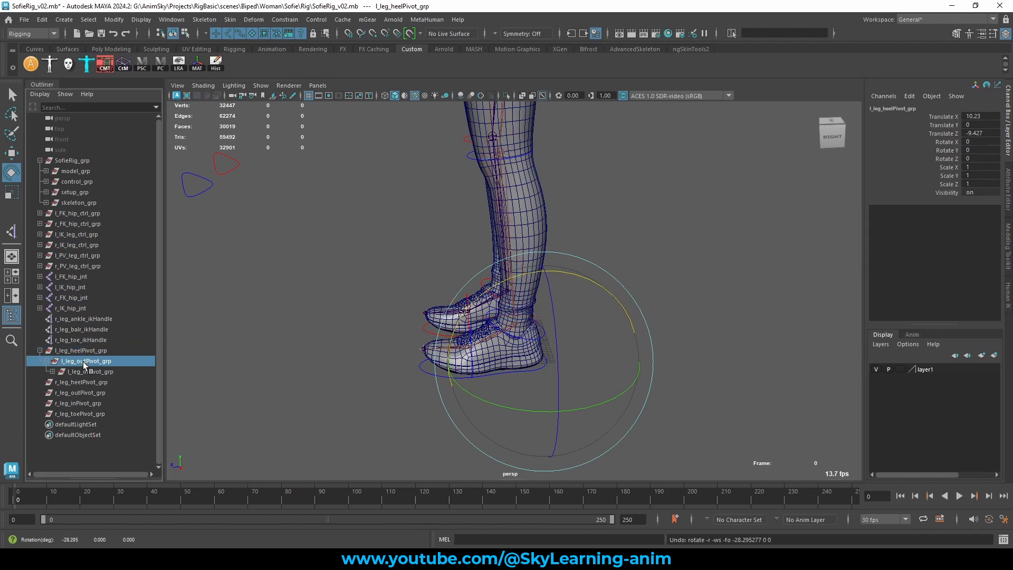
{"action": "left_click_drag", "start_coordinate": [440, 291], "coordinate": [362, 346]}
{"action": "key", "text": "ctrl+z"}
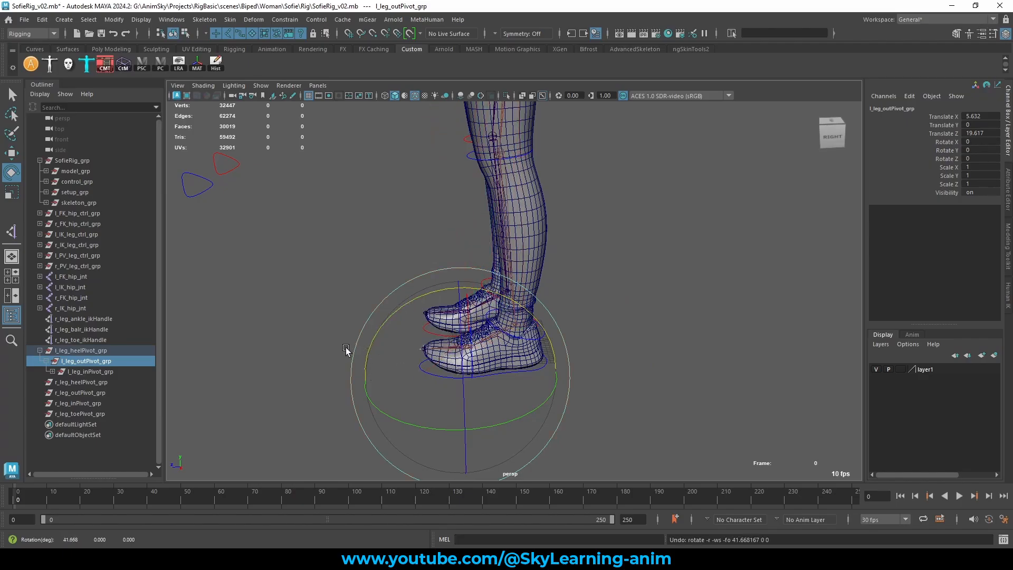
{"action": "left_click", "coordinate": [51, 371]}
{"action": "left_click", "coordinate": [92, 372]}
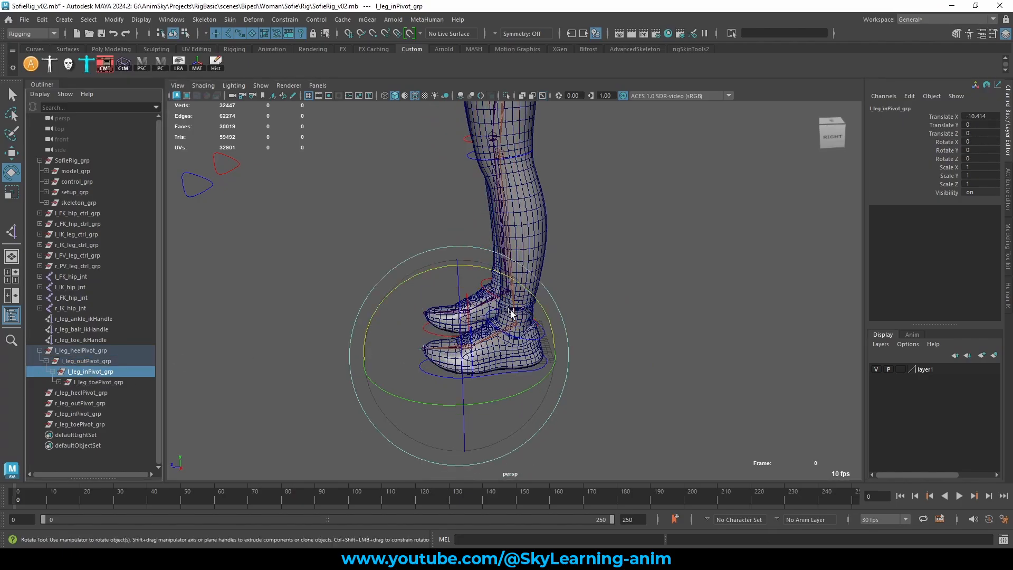
{"action": "left_click_drag", "start_coordinate": [397, 290], "coordinate": [378, 319]}
{"action": "key", "text": "ctrl+z"}
- Test the left foot's side roll by rotating l_leg_outPivot_grp about 8 degrees around Z and l_leg_inPivot_grp around Z, undoing each rotation
{"action": "mouse_move", "coordinate": [304, 375]}
{"action": "left_mouse_down", "text": "alt"}
{"action": "mouse_move", "coordinate": [330, 375]}
{"action": "mouse_move", "coordinate": [296, 383]}
{"action": "left_mouse_up", "text": "alt"}
{"action": "left_click", "coordinate": [115, 363]}
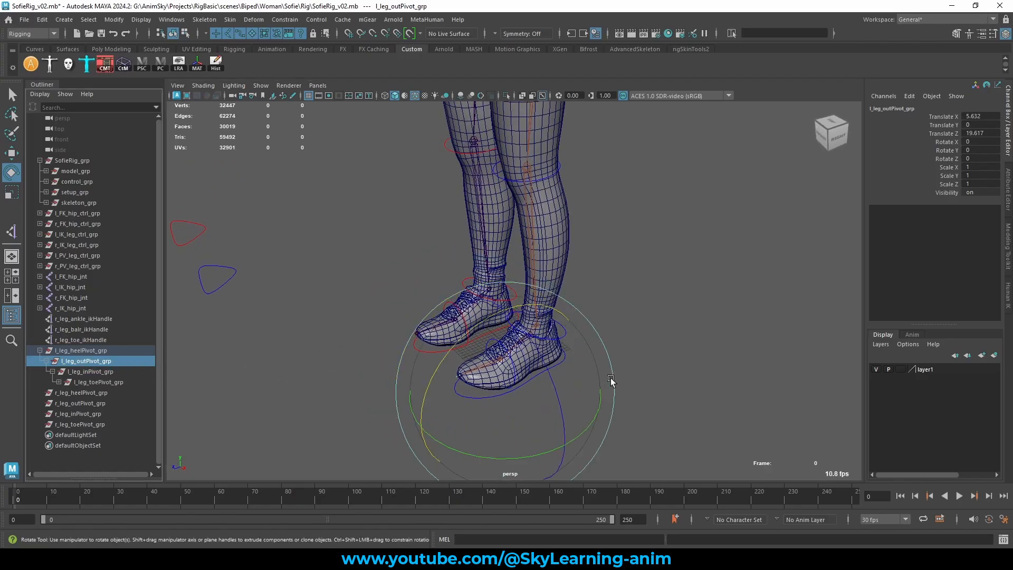
{"action": "left_click_drag", "start_coordinate": [551, 376], "coordinate": [501, 352]}
{"action": "key", "text": "ctrl+z"}
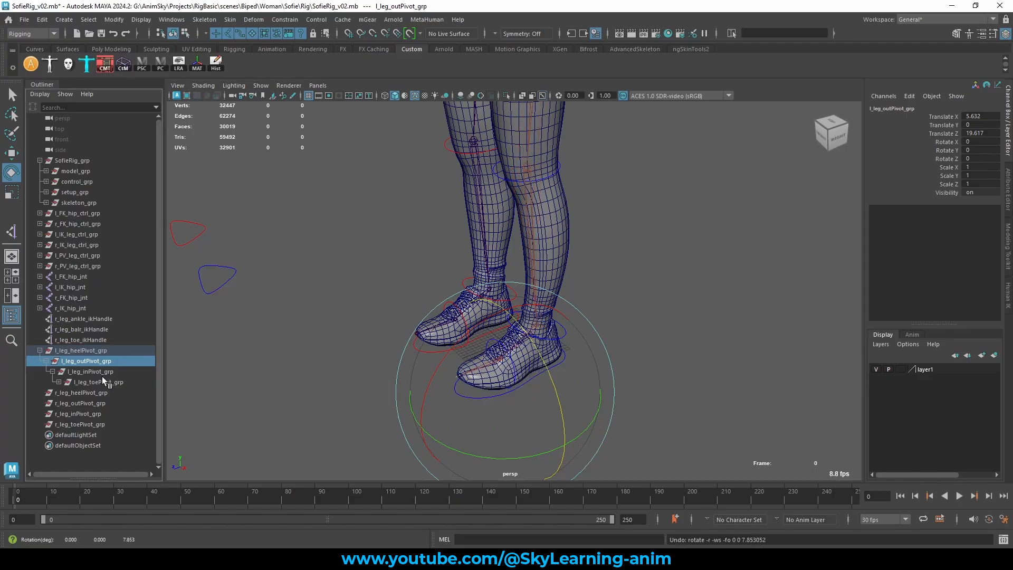
{"action": "left_click", "coordinate": [101, 373]}
{"action": "left_click_drag", "start_coordinate": [631, 372], "coordinate": [664, 372], "text": "alt"}
{"action": "left_click_drag", "start_coordinate": [540, 325], "coordinate": [517, 322]}
{"action": "key", "text": "ctrl+z"}
- Test l_leg_toePivot_grp in the nested hierarchy by rotating it about 52 degrees around X, and undo the rotation
{"action": "left_click", "coordinate": [99, 382]}
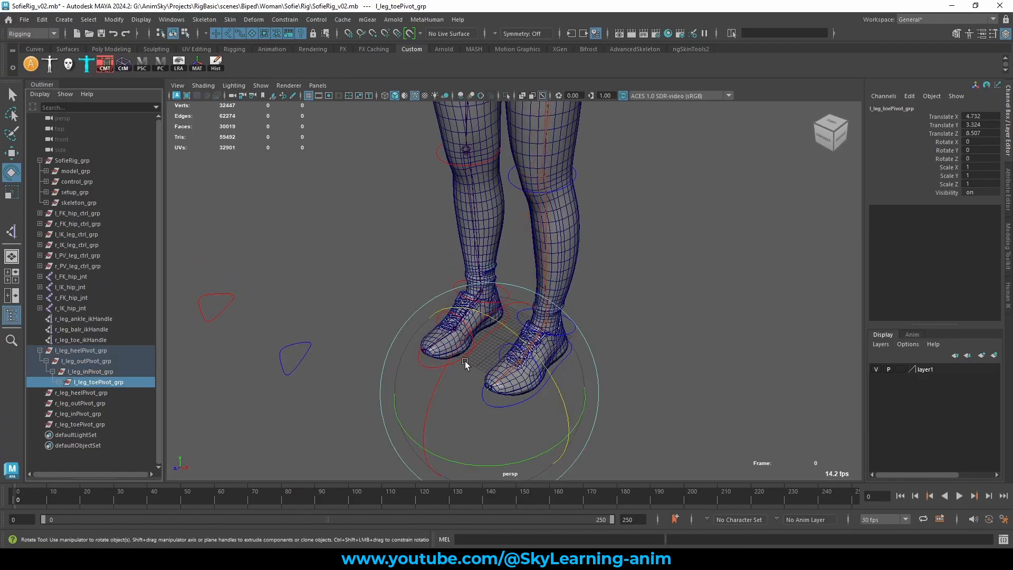
{"action": "left_click_drag", "start_coordinate": [468, 364], "coordinate": [332, 362], "text": "alt"}
{"action": "key", "text": "ctrl+z"}
{"action": "key", "text": "w"}
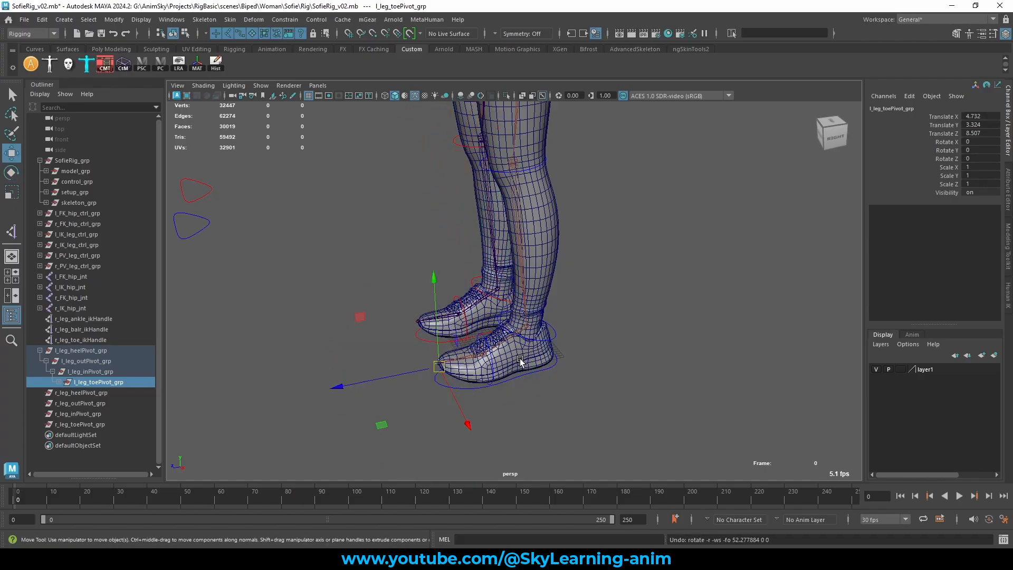
- Examine the placement of the left toe, in and out pivot groups on the foot, and collapse their hierarchy under l_leg_heelPivot_grp
{"action": "left_click_drag", "start_coordinate": [465, 364], "coordinate": [563, 377], "text": "alt"}
{"action": "scroll", "coordinate": [563, 378], "scroll_direction": "up", "scroll_amount": 3}
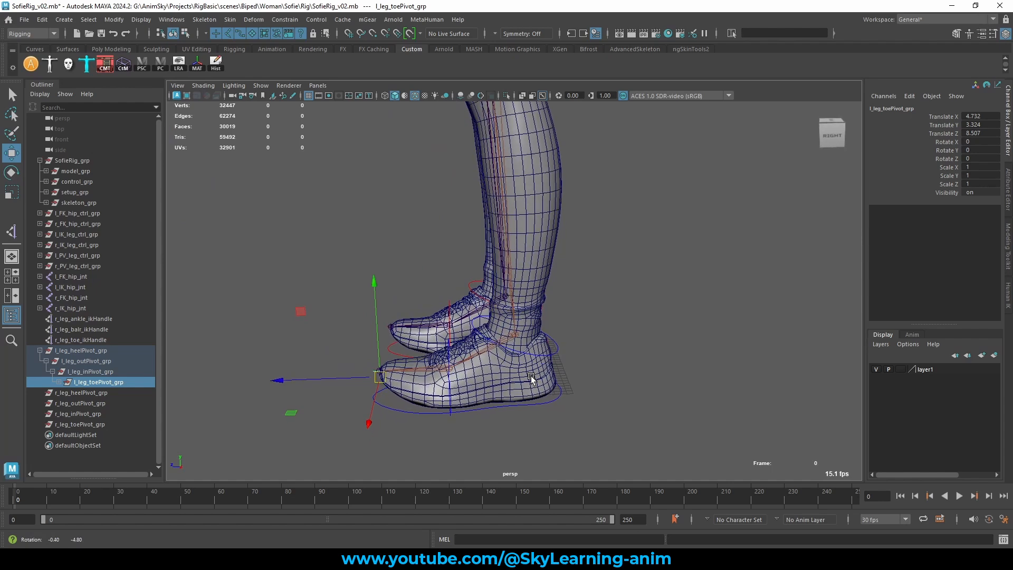
{"action": "left_click", "coordinate": [110, 372]}
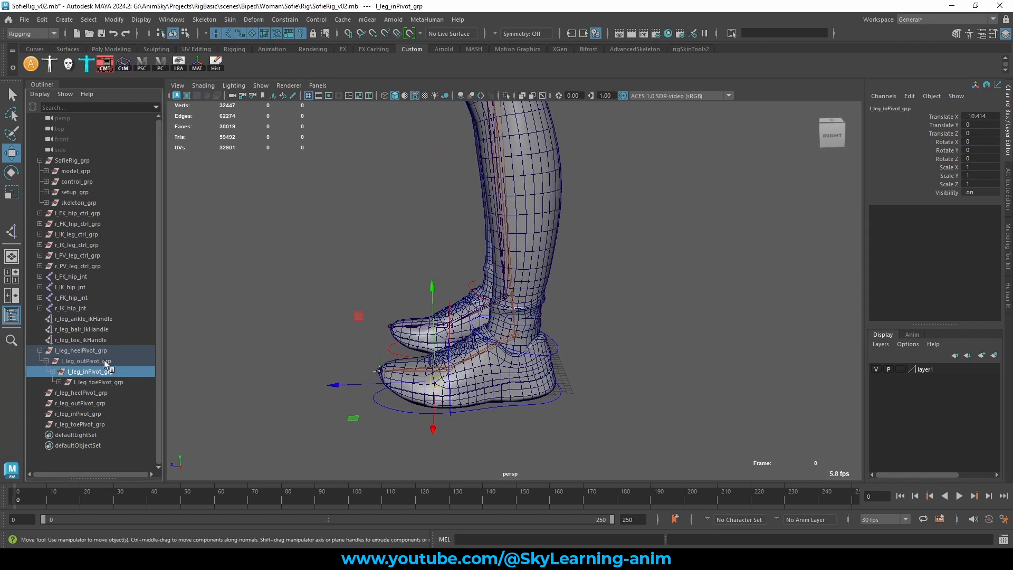
{"action": "left_click", "coordinate": [103, 361]}
{"action": "left_click_drag", "start_coordinate": [543, 385], "coordinate": [600, 376], "text": "alt"}
{"action": "scroll", "coordinate": [587, 375], "scroll_direction": "up", "scroll_amount": 5}
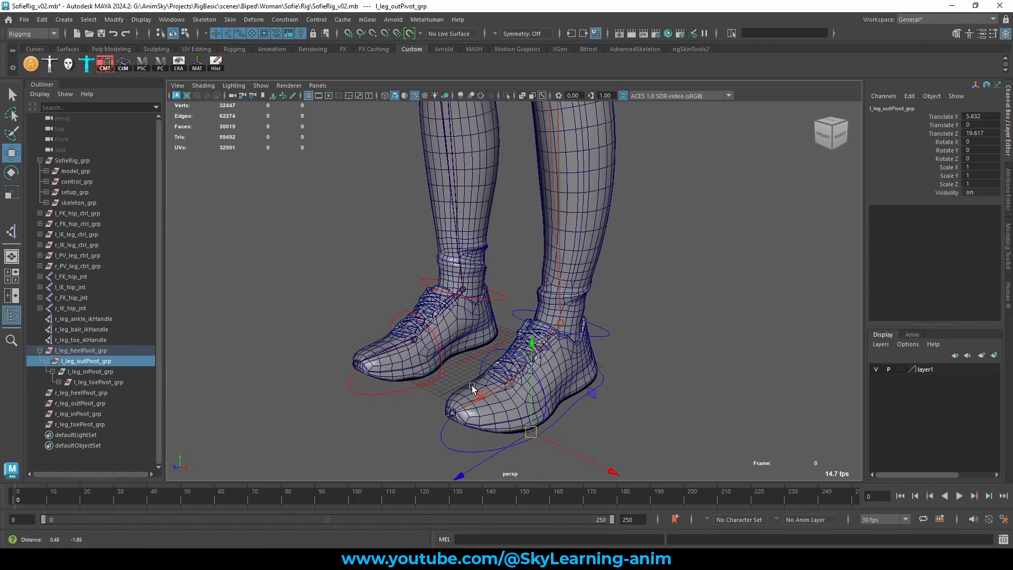
{"action": "left_click", "coordinate": [47, 362]}
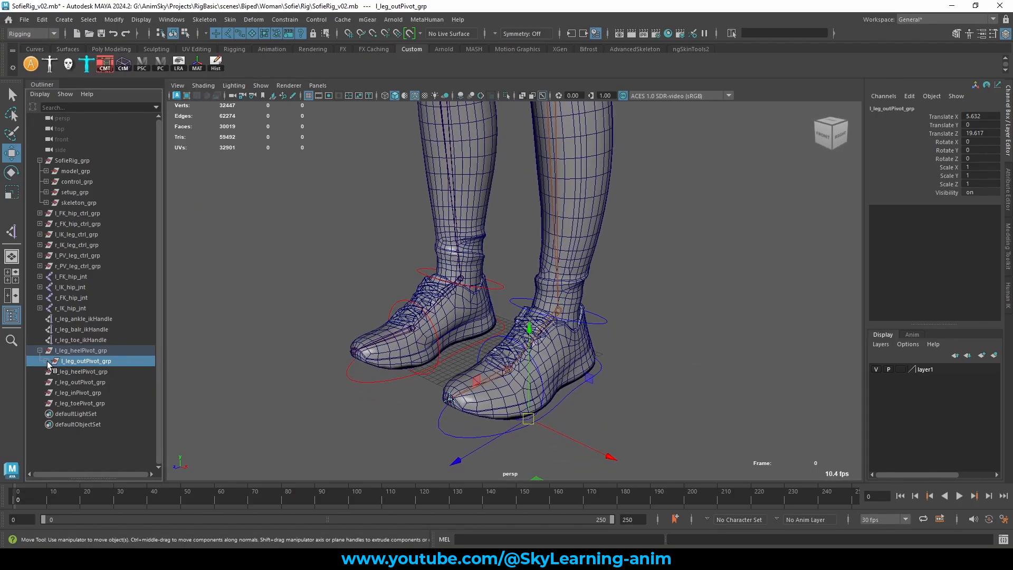
{"action": "left_click", "coordinate": [634, 337]}
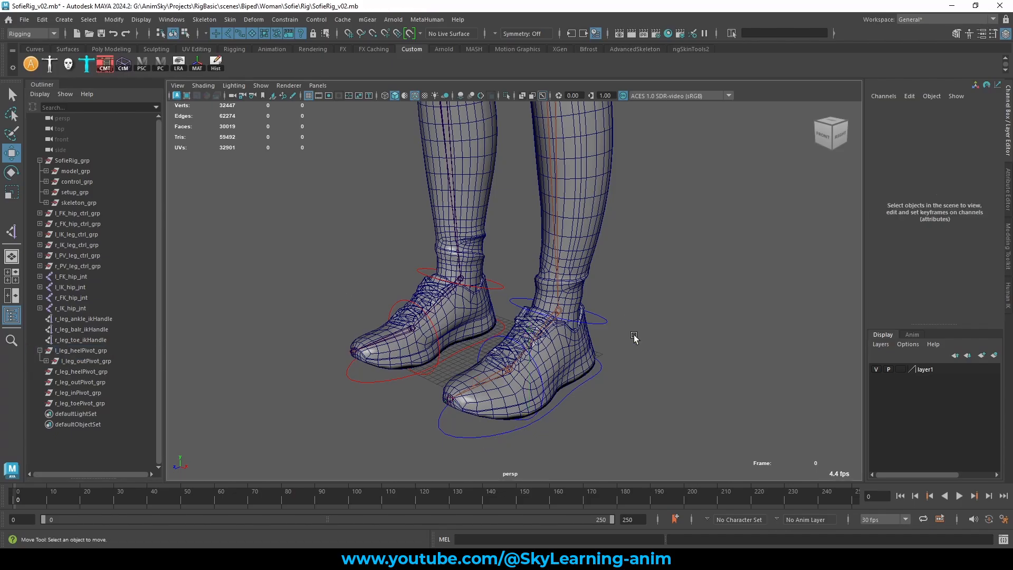
{"action": "left_click_drag", "start_coordinate": [598, 401], "coordinate": [628, 371], "text": "alt"}
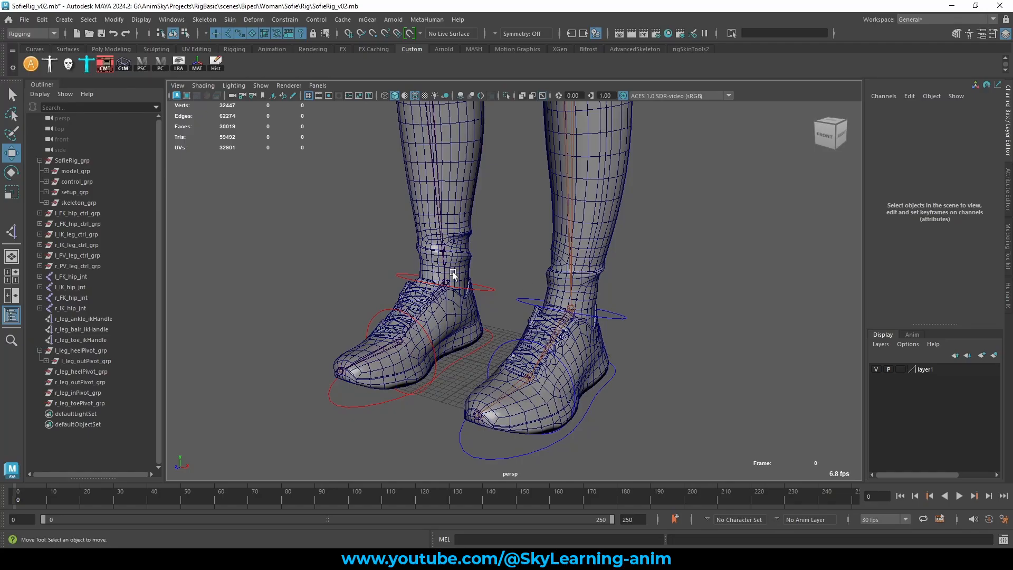
{"action": "left_click", "coordinate": [40, 350]}
- Check the right foot's unparented pivot groups and its ankle, ball and toe IK handles in the scene hierarchy
{"action": "left_click_drag", "start_coordinate": [74, 361], "coordinate": [74, 393]}
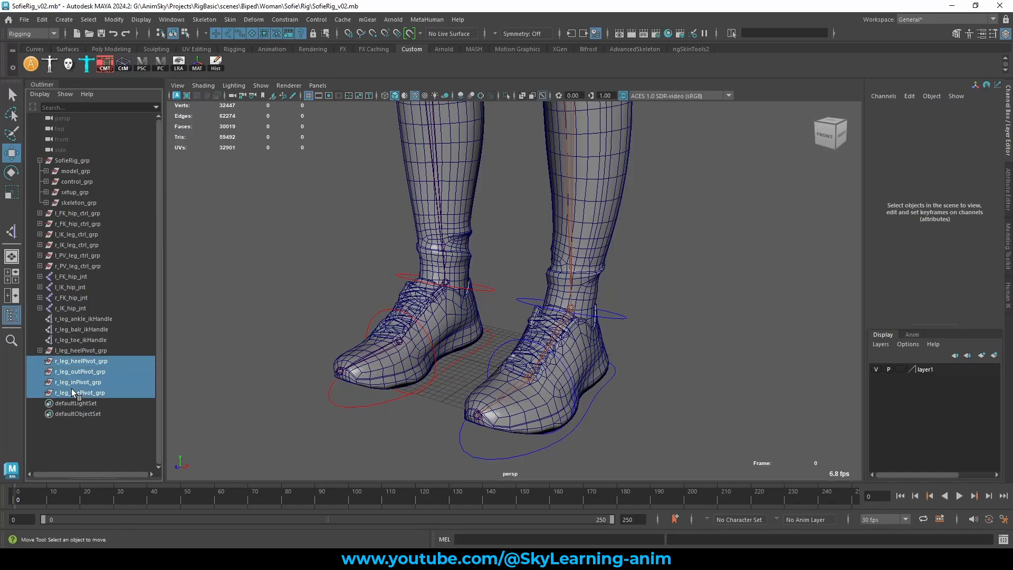
{"action": "left_click_drag", "start_coordinate": [68, 319], "coordinate": [78, 340]}
{"action": "left_click", "coordinate": [92, 392], "text": "ctrl"}
- Select l_FK_ball_ctrl on the left foot with the Move tool active
{"action": "left_click_drag", "start_coordinate": [607, 364], "coordinate": [615, 344], "text": "alt"}
{"action": "left_click", "coordinate": [473, 363]}
{"action": "key", "text": "e"}
{"action": "scroll", "coordinate": [661, 344], "scroll_direction": "down", "scroll_amount": 2}
{"action": "key", "text": "w"}
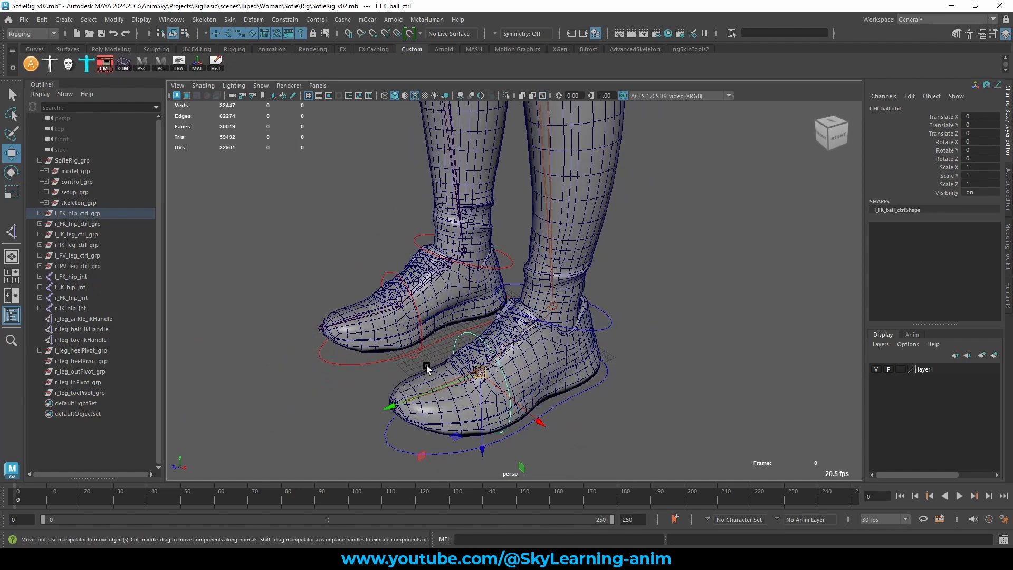
- Expand l_leg_heelPivot_grp level by level to examine how the left foot's pivot groups and IK handles are nested
{"action": "left_click_drag", "start_coordinate": [421, 339], "coordinate": [485, 379], "text": "alt"}
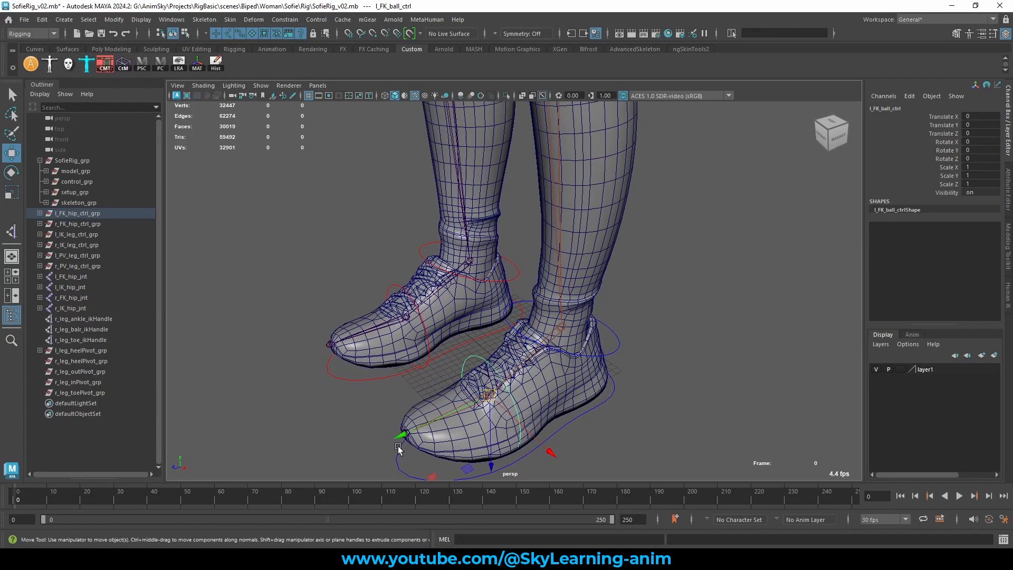
{"action": "left_click", "coordinate": [325, 420]}
{"action": "left_click", "coordinate": [87, 276]}
{"action": "left_click", "coordinate": [80, 308]}
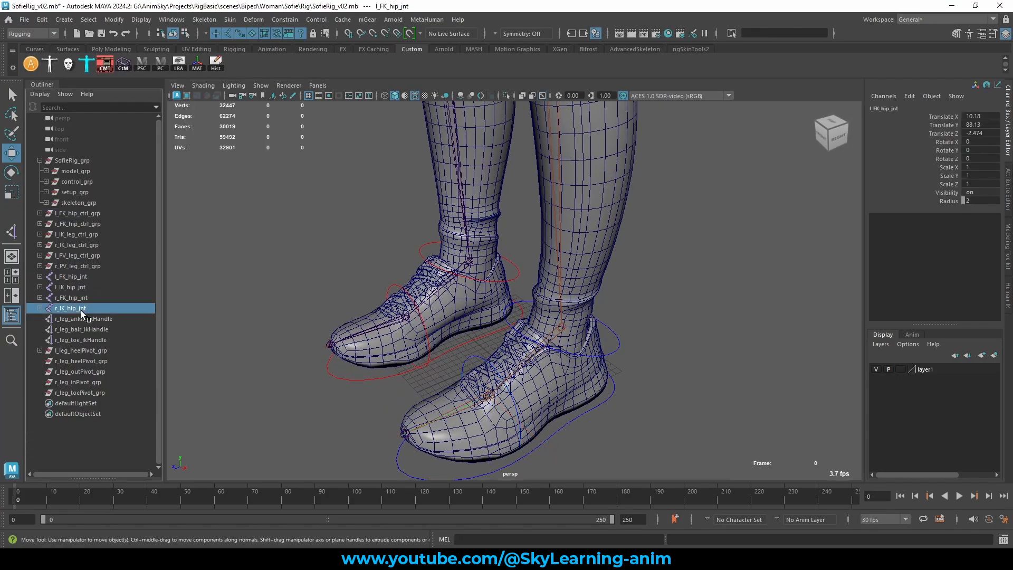
{"action": "left_click", "coordinate": [80, 329]}
{"action": "left_click", "coordinate": [111, 350]}
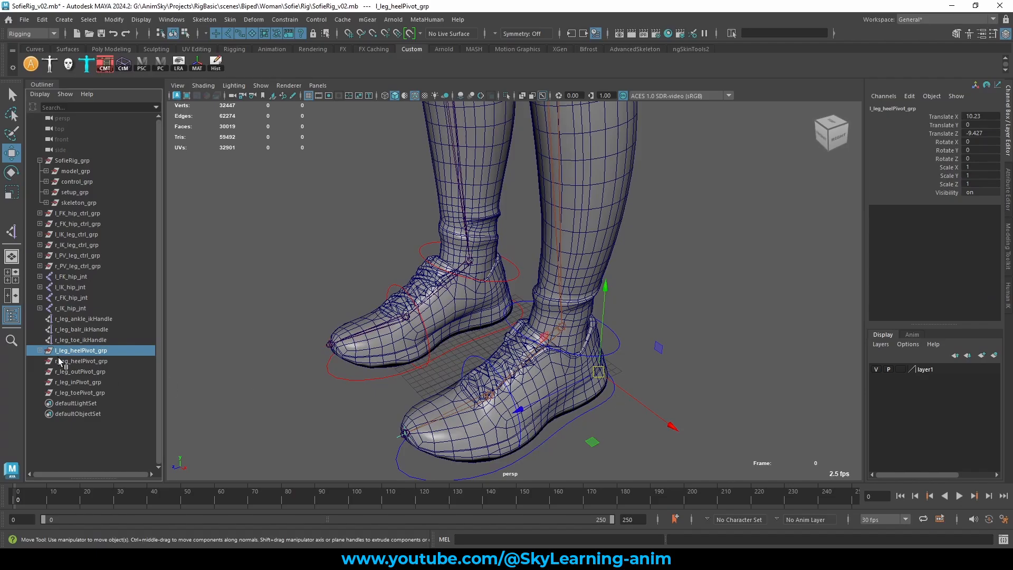
{"action": "left_click", "coordinate": [40, 351]}
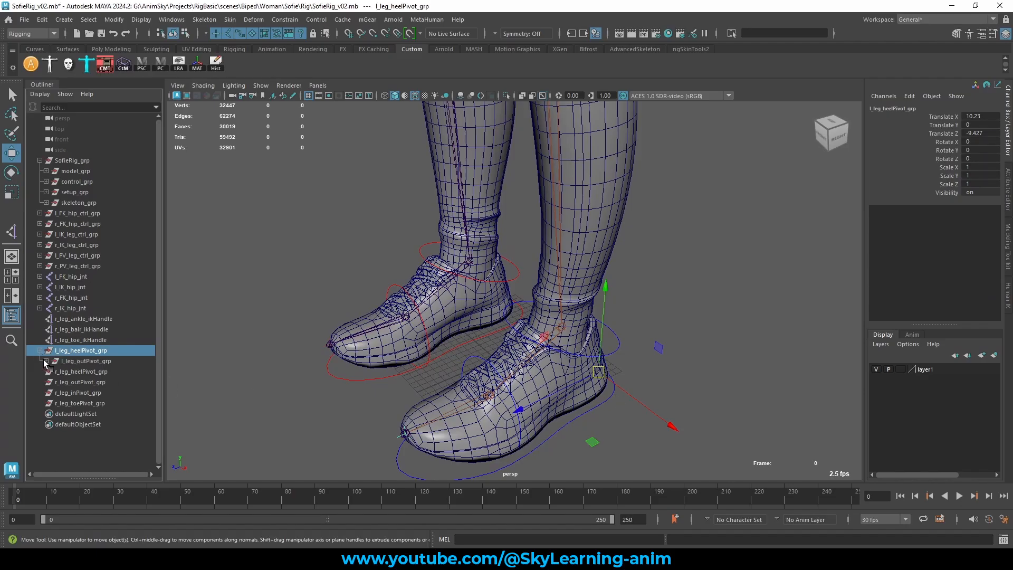
{"action": "left_click", "coordinate": [46, 360]}
{"action": "left_click", "coordinate": [52, 372]}
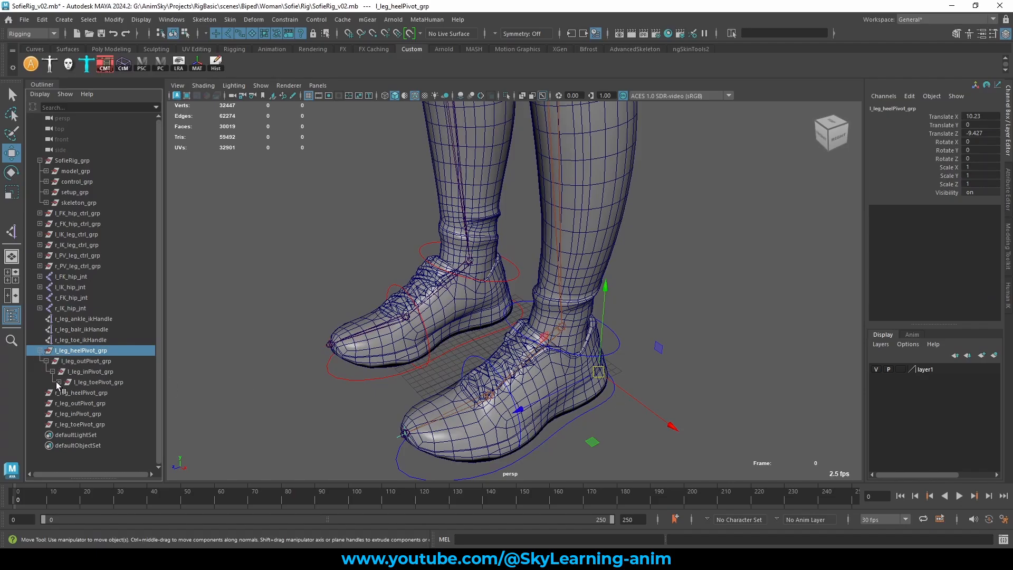
{"action": "left_click", "coordinate": [58, 382]}
- Test-rotate l_leg_toePivot_grp about its Y axis, undo the rotation and clear the selection
{"action": "left_click", "coordinate": [95, 382]}
{"action": "left_click_drag", "start_coordinate": [527, 409], "coordinate": [554, 388], "text": "alt"}
{"action": "key", "text": "e"}
{"action": "key", "text": "w"}
{"action": "key", "text": "e"}
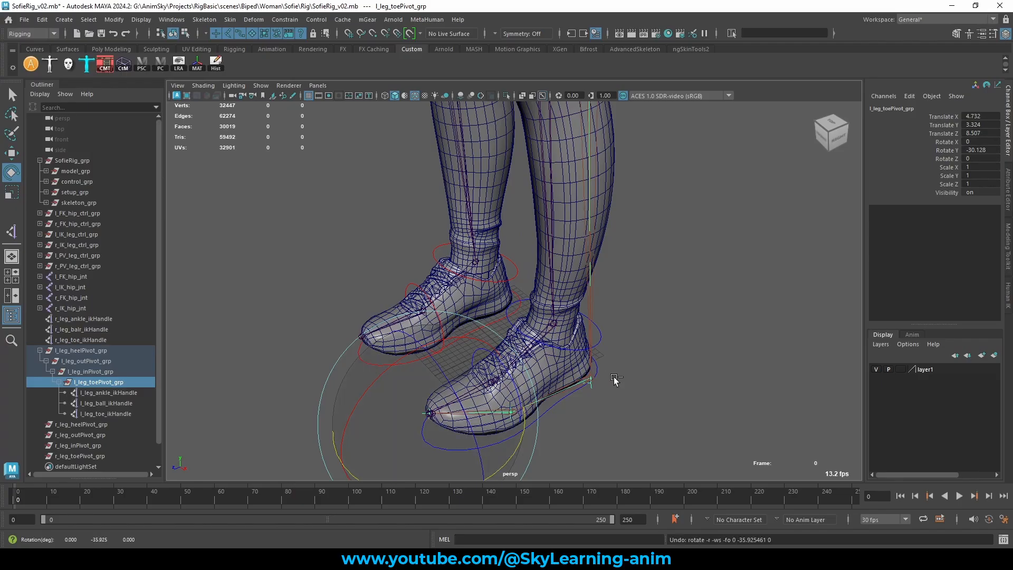
{"action": "key", "text": "ctrl+z"}
{"action": "key", "text": "w"}
{"action": "left_click", "coordinate": [622, 334]}
{"action": "scroll", "coordinate": [453, 333], "scroll_direction": "up", "scroll_amount": 2}
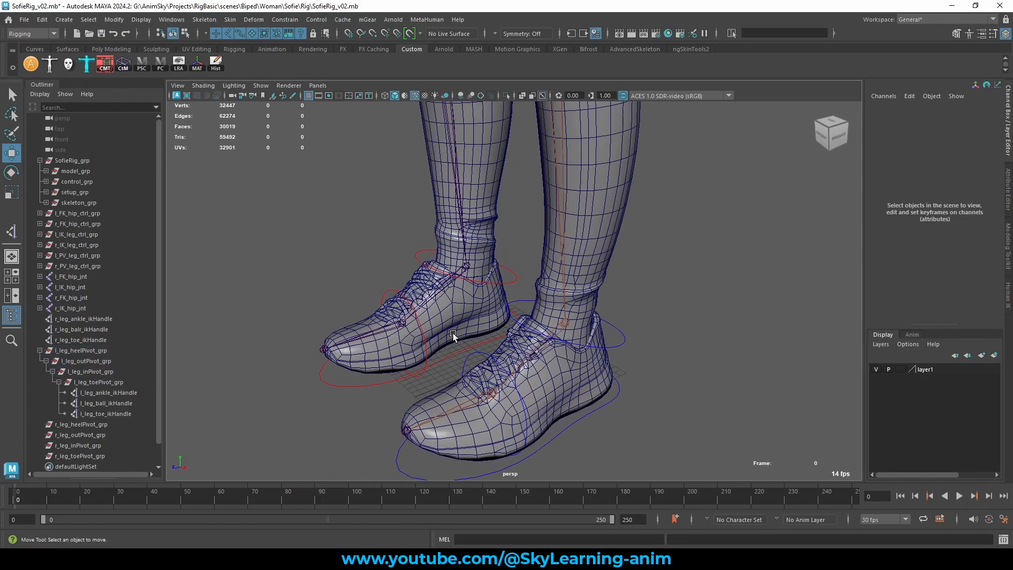
- Collapse the left heel pivot hierarchy and parent the right leg's ankle, ball and toe IK handles under r_leg_toePivot_grp
{"action": "left_click_drag", "start_coordinate": [90, 351], "coordinate": [104, 385]}
{"action": "left_click", "coordinate": [104, 385]}
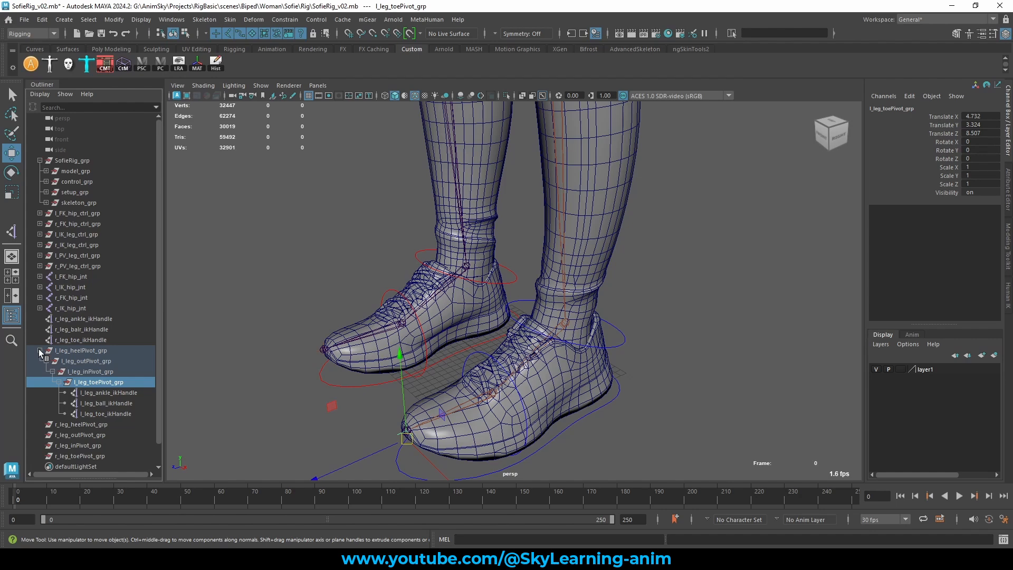
{"action": "left_click", "coordinate": [40, 350]}
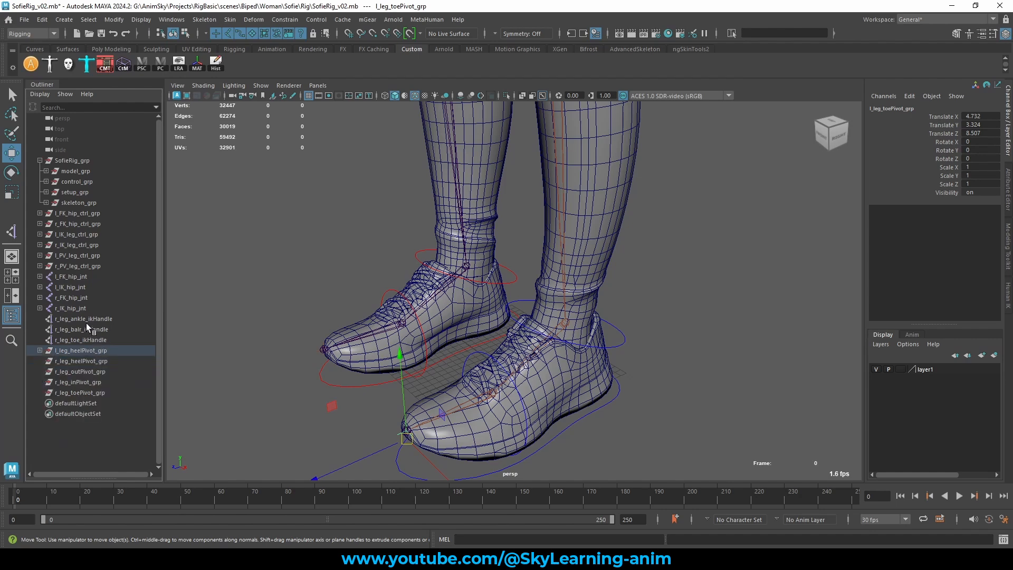
{"action": "left_click_drag", "start_coordinate": [86, 323], "coordinate": [79, 340]}
{"action": "key", "text": "f"}
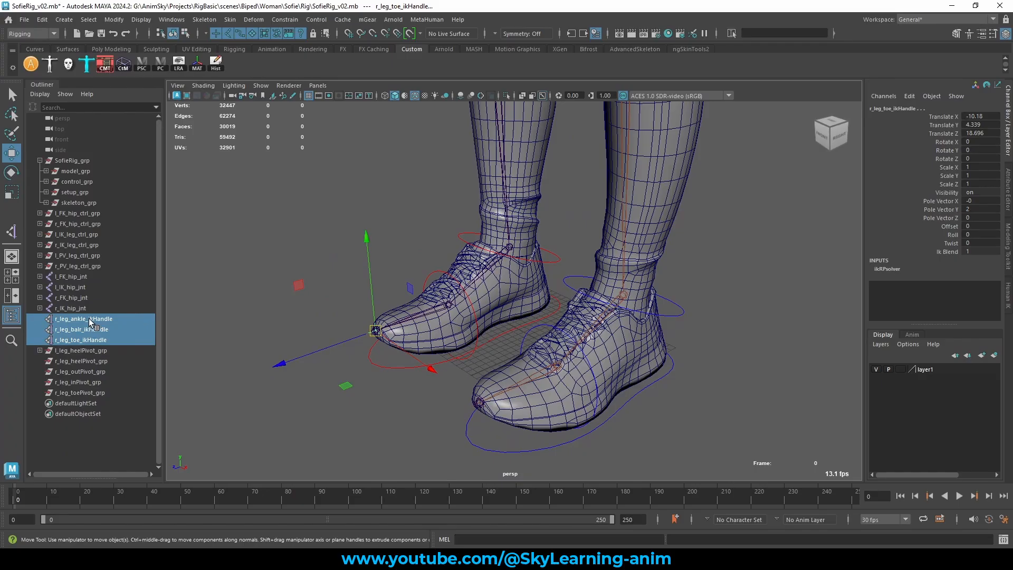
{"action": "left_click", "coordinate": [89, 393], "text": "ctrl"}
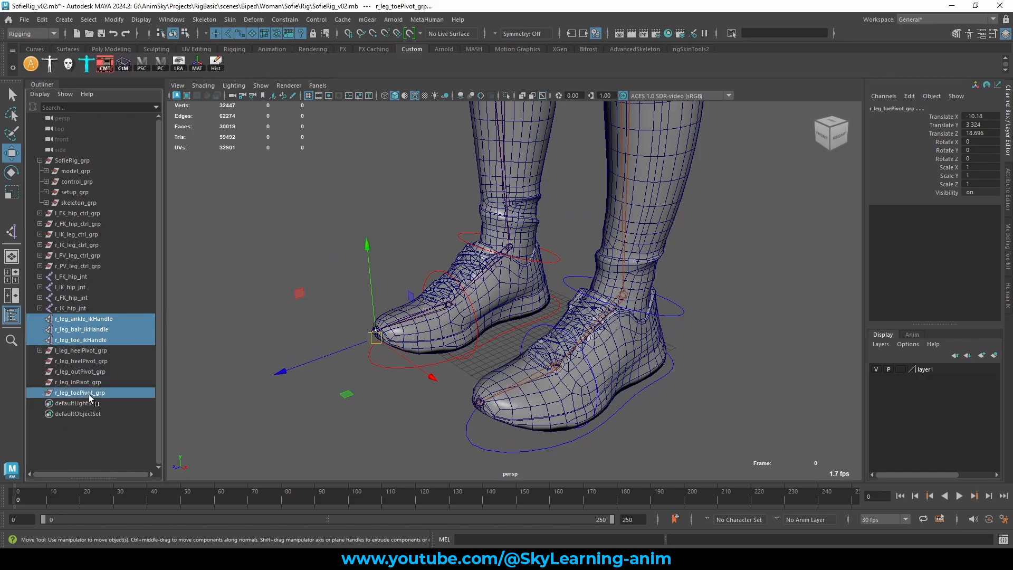
{"action": "key", "text": "p"}
- Nest the right foot's pivot groups: r_leg_toePivot_grp under r_leg_inPivot_grp, that under r_leg_outPivot_grp, and that under r_leg_heelPivot_grp
{"action": "left_click", "coordinate": [86, 361]}
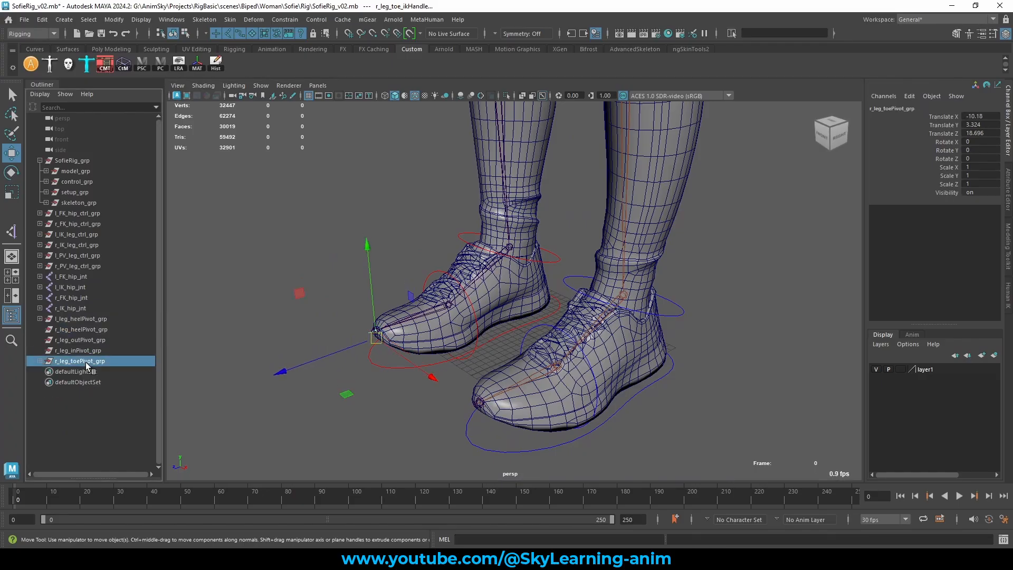
{"action": "left_click", "coordinate": [89, 352]}
{"action": "middle_click_drag", "start_coordinate": [93, 349], "coordinate": [100, 331]}
{"action": "left_click", "coordinate": [90, 340]}
- Reorder l_leg_heelPivot_grp in the scene hierarchy so it sits directly below l_IK_hip_jnt
{"action": "left_click", "coordinate": [68, 318]}
{"action": "left_click", "coordinate": [71, 328], "text": "shift"}
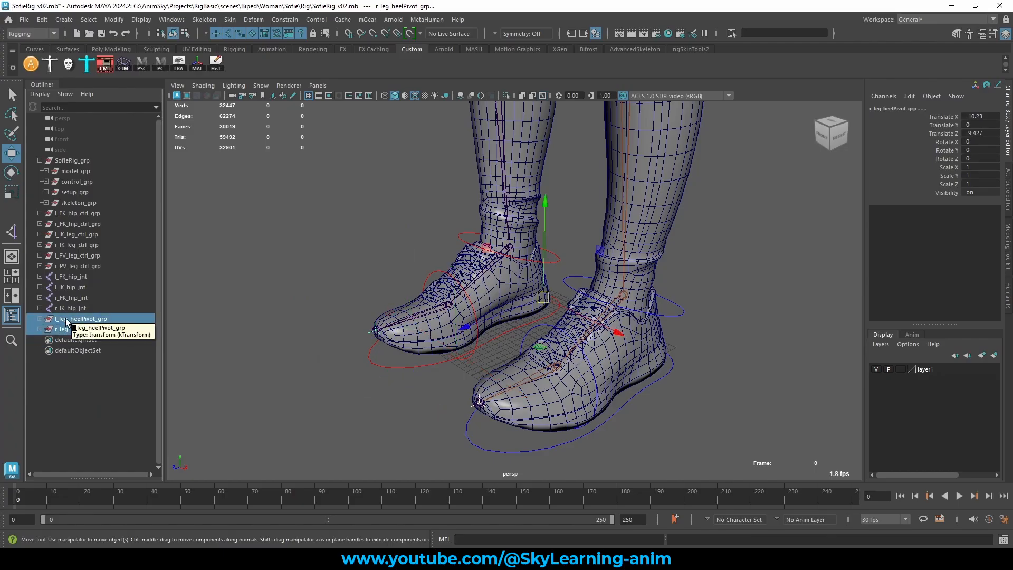
{"action": "left_click", "coordinate": [74, 319]}
{"action": "middle_click_drag", "start_coordinate": [74, 319], "coordinate": [82, 293]}
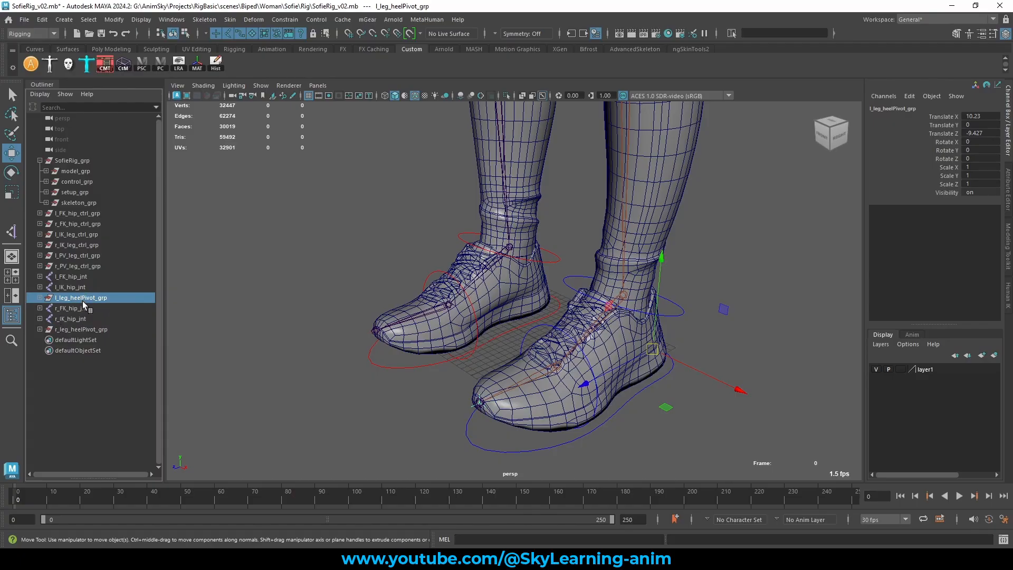
{"action": "middle_click_drag", "start_coordinate": [83, 304], "coordinate": [86, 318]}
{"action": "left_click", "coordinate": [399, 244]}
{"action": "scroll", "coordinate": [511, 250], "scroll_direction": "down", "scroll_amount": 1}
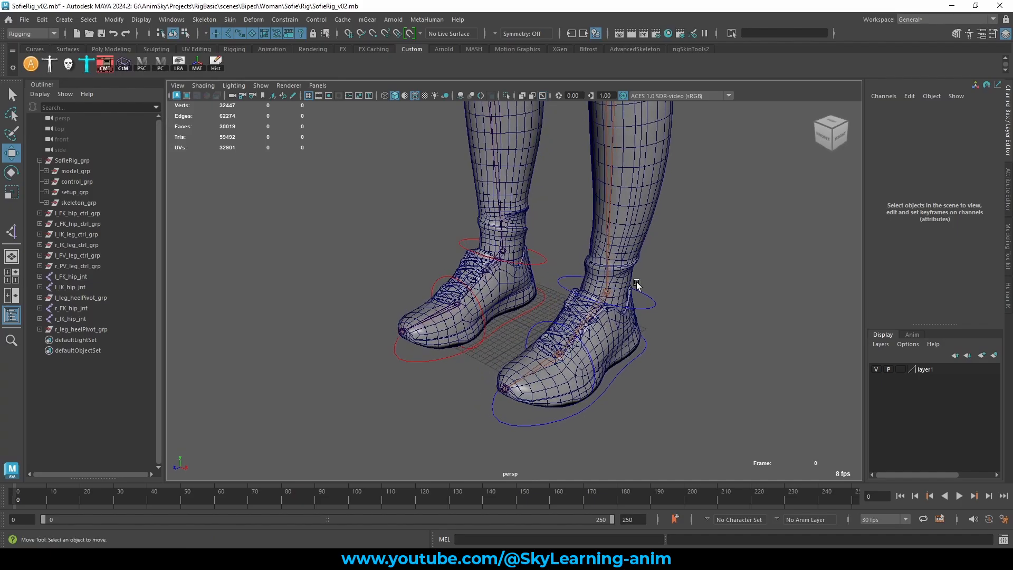
- Look over both feet and save the SofieRig_v02 scene
{"action": "scroll", "coordinate": [475, 294], "scroll_direction": "up", "scroll_amount": 4}
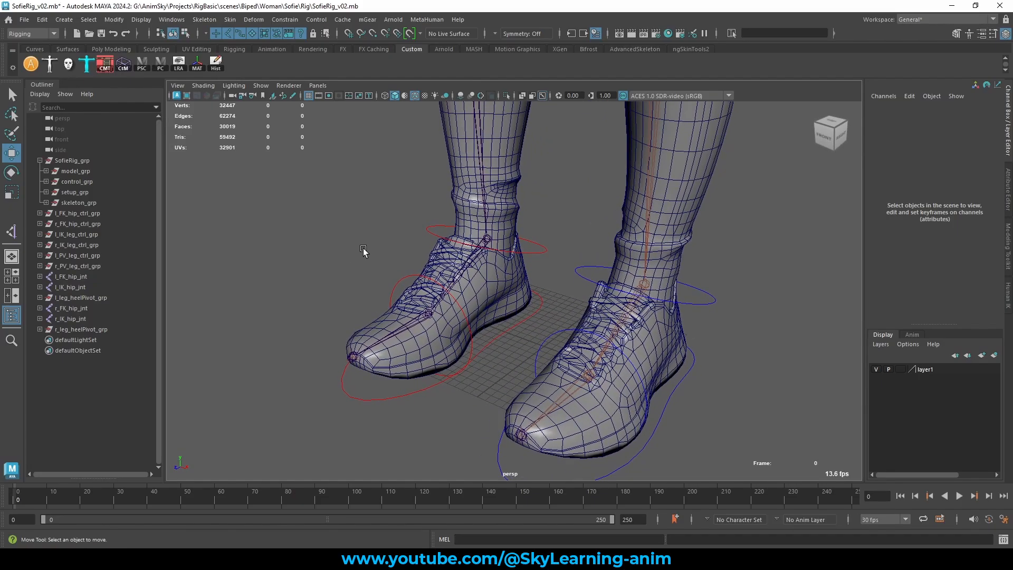
{"action": "left_click_drag", "start_coordinate": [555, 299], "coordinate": [558, 286], "text": "alt"}
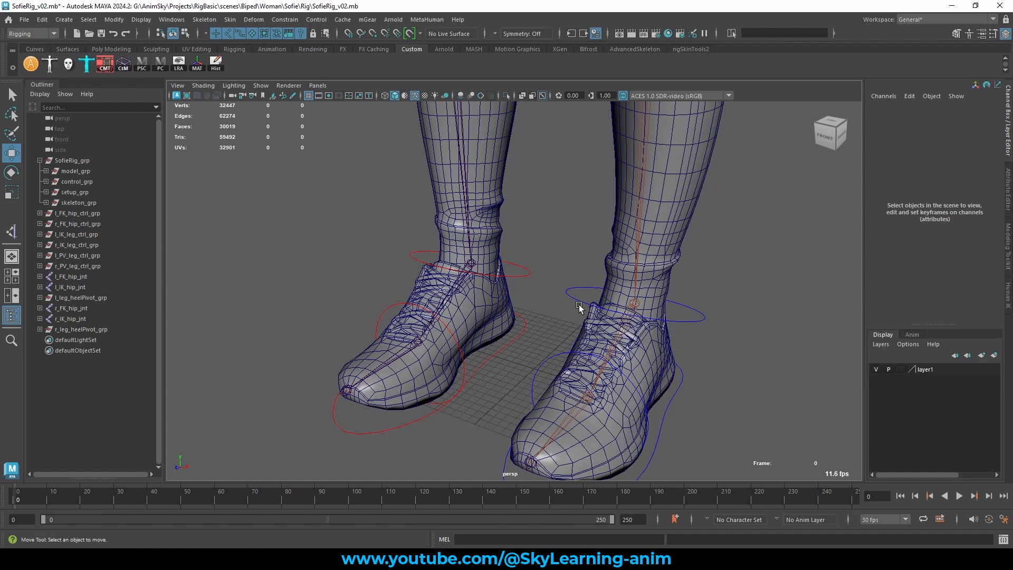
{"action": "scroll", "coordinate": [583, 303], "scroll_direction": "down", "scroll_amount": 3}
{"action": "scroll", "coordinate": [604, 335], "scroll_direction": "up", "scroll_amount": 1}
{"action": "scroll", "coordinate": [656, 292], "scroll_direction": "up", "scroll_amount": 1}
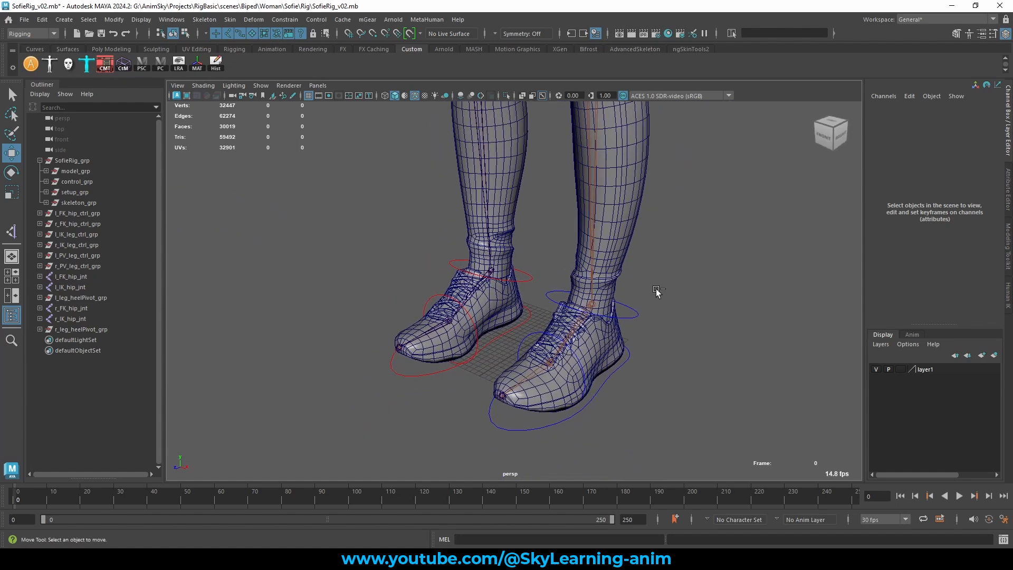
{"action": "key", "text": "ctrl+s"}
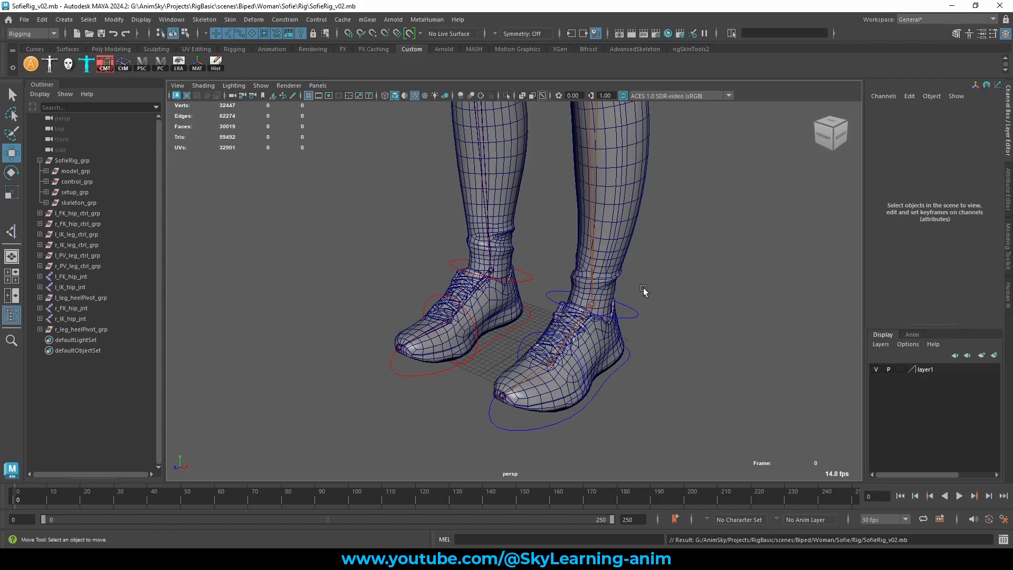
- Select both IK leg foot controls and expand l_leg_heelPivot_grp down to the left leg's IK handles
{"action": "scroll", "coordinate": [645, 291], "scroll_direction": "down", "scroll_amount": 1}
{"action": "middle_click_drag", "start_coordinate": [670, 251], "coordinate": [669, 308], "text": "alt"}
{"action": "scroll", "coordinate": [668, 309], "scroll_direction": "down", "scroll_amount": 1}
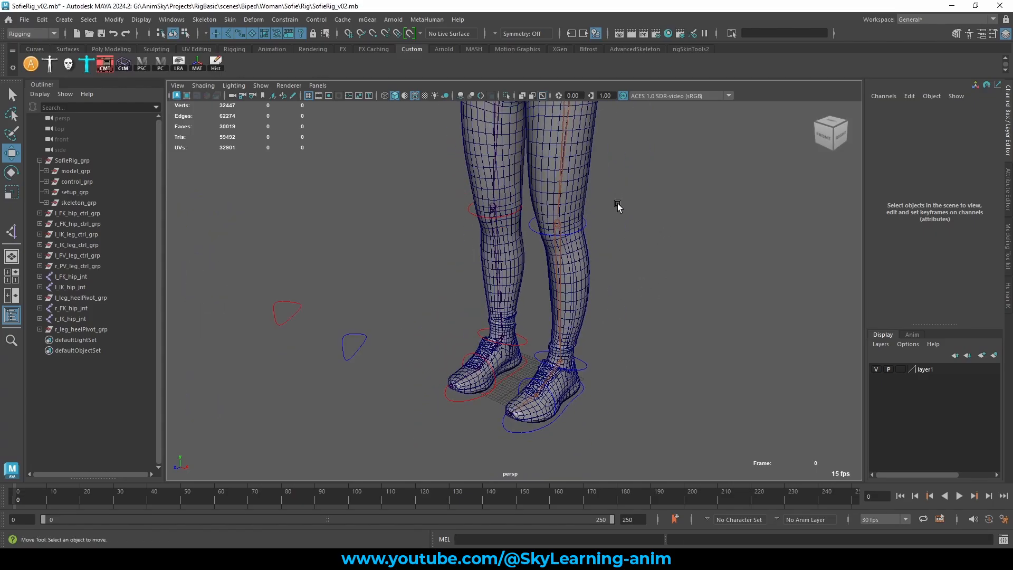
{"action": "scroll", "coordinate": [618, 202], "scroll_direction": "down", "scroll_amount": 1}
{"action": "middle_click_drag", "start_coordinate": [543, 266], "coordinate": [546, 186], "text": "alt"}
{"action": "right_click_drag", "start_coordinate": [549, 190], "coordinate": [663, 310], "text": "alt"}
{"action": "left_click", "coordinate": [510, 381]}
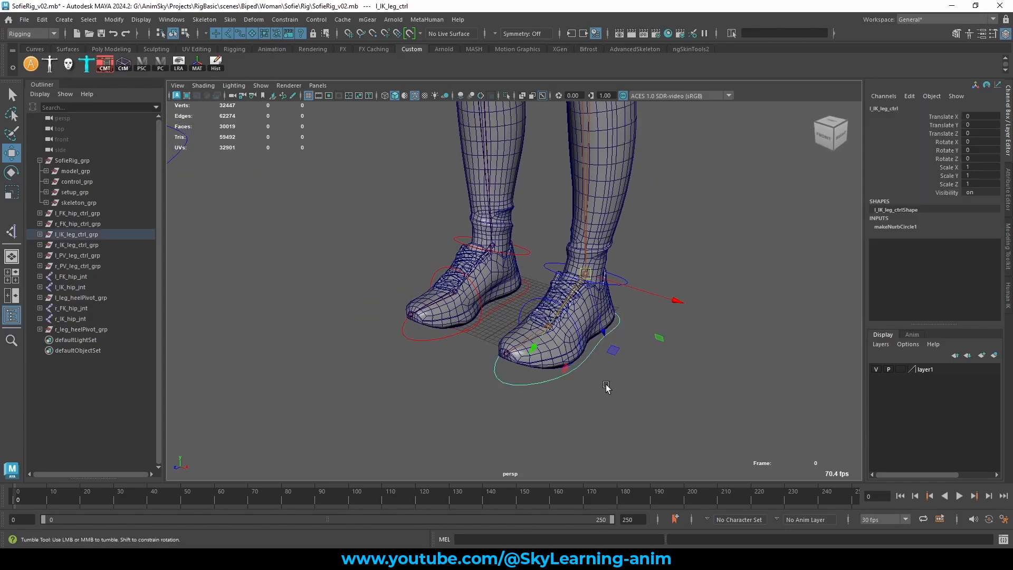
{"action": "left_click", "coordinate": [420, 338], "text": "shift"}
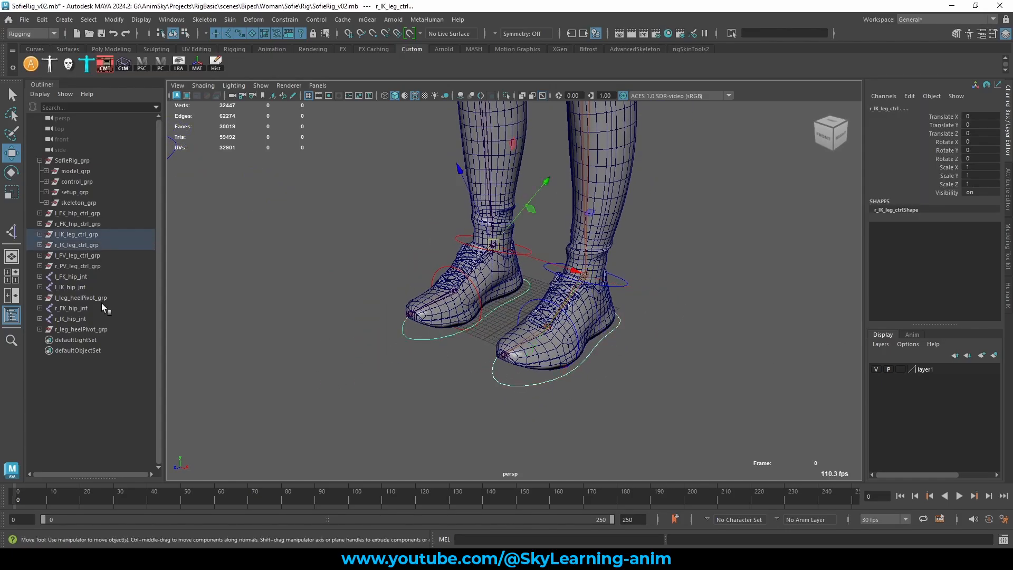
{"action": "left_click", "coordinate": [40, 298]}
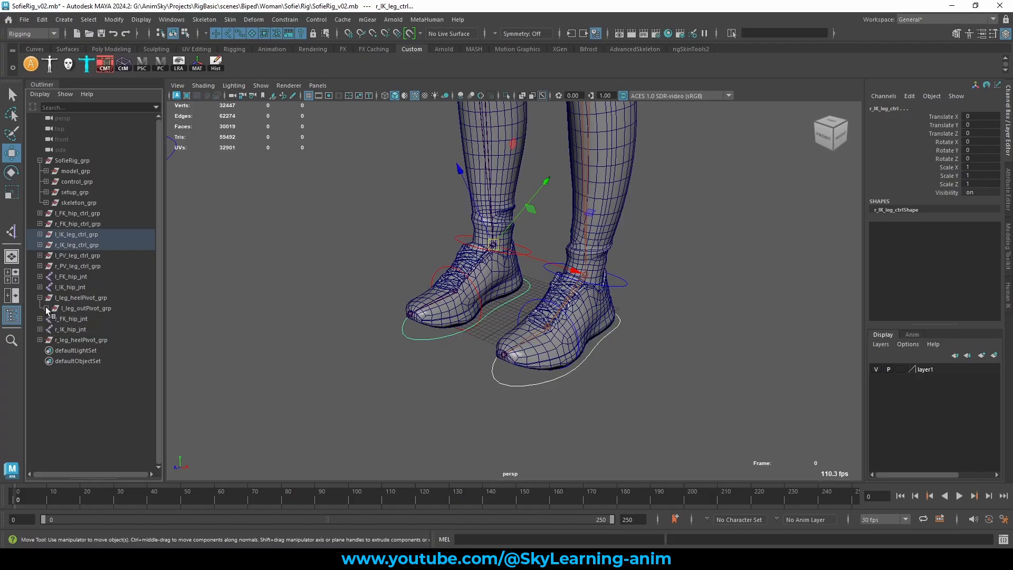
{"action": "left_click", "coordinate": [46, 308]}
{"action": "left_click", "coordinate": [53, 319]}
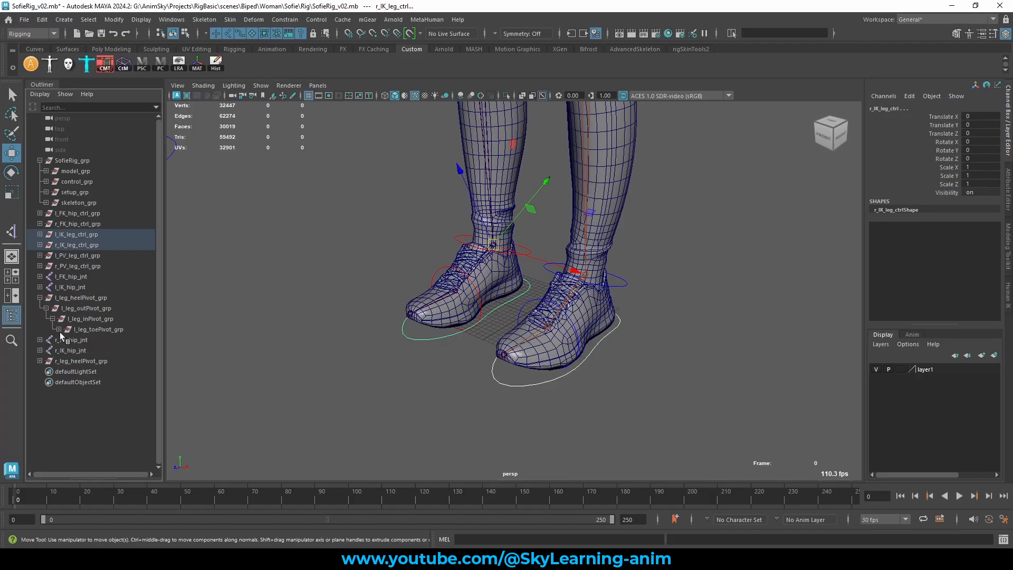
{"action": "left_click", "coordinate": [59, 329]}
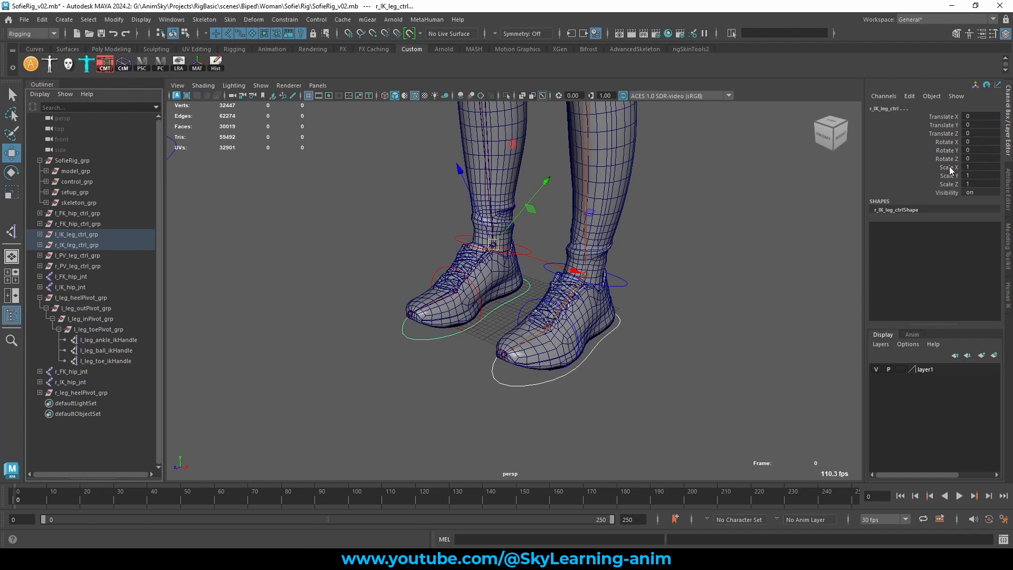
- Lock and hide the Scale X, Y, Z and Visibility channels on both IK leg controls
{"action": "left_click_drag", "start_coordinate": [949, 170], "coordinate": [948, 193]}
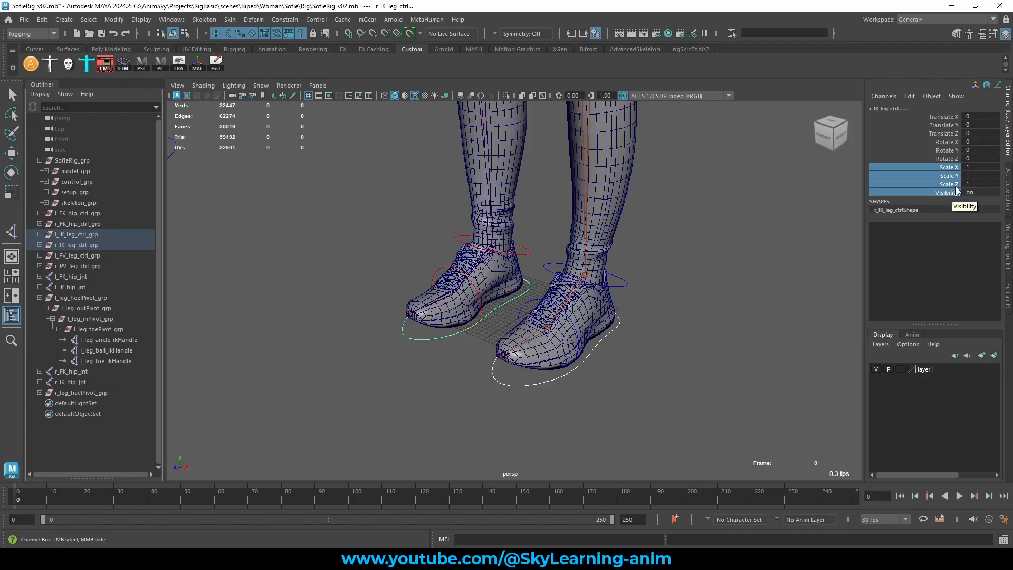
{"action": "right_click", "coordinate": [947, 178]}
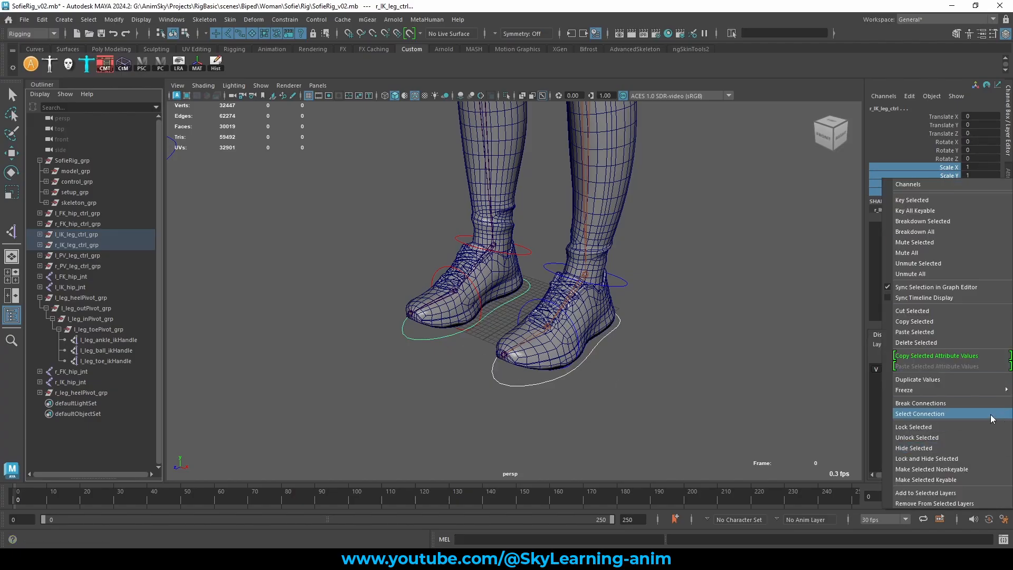
{"action": "left_click", "coordinate": [919, 458]}
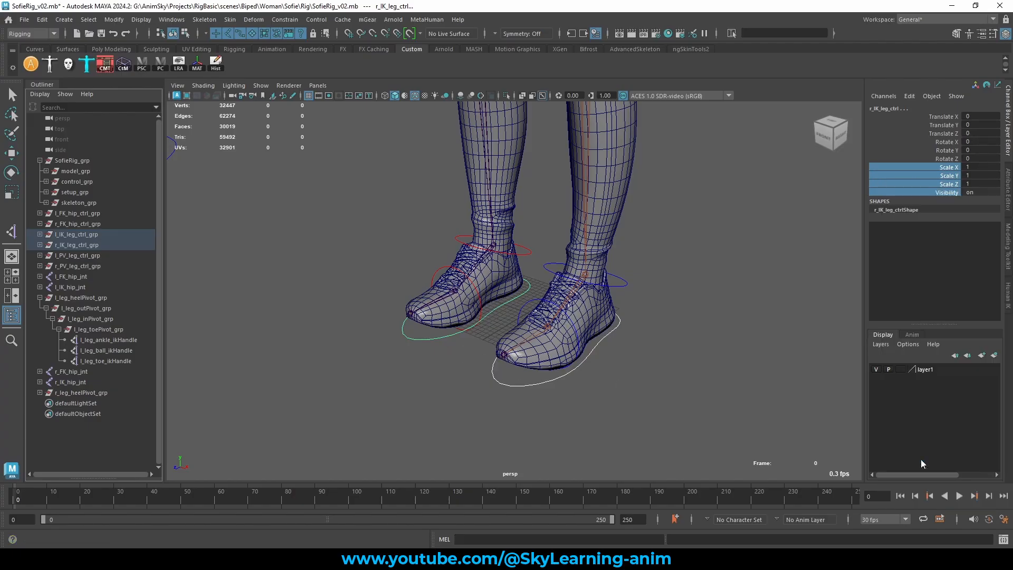
{"action": "key", "text": "w"}
{"action": "scroll", "coordinate": [693, 285], "scroll_direction": "up", "scroll_amount": 1}
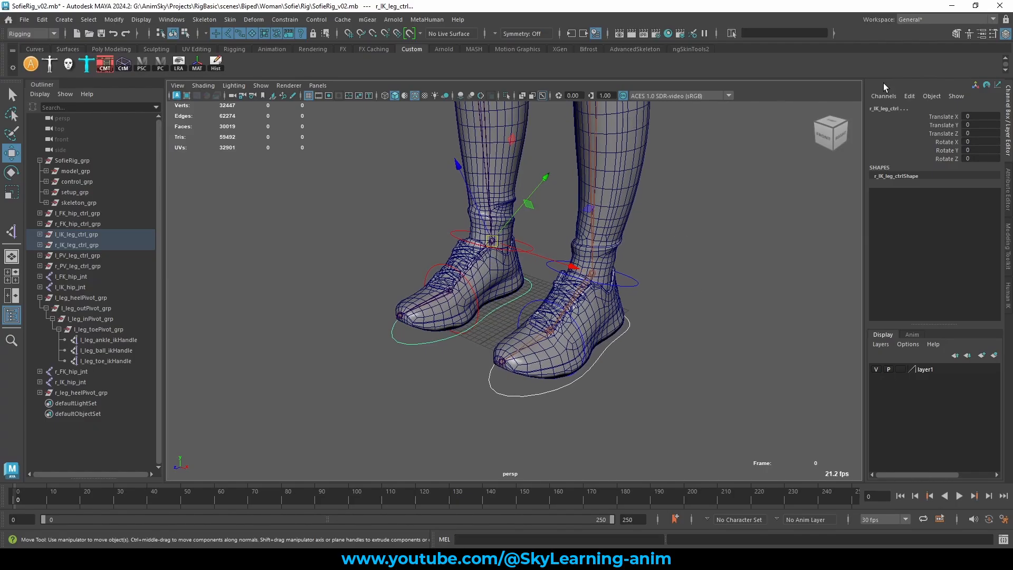
- Start a new keyable float attribute named heel_pivot for both IK leg controls
{"action": "left_click", "coordinate": [910, 96]}
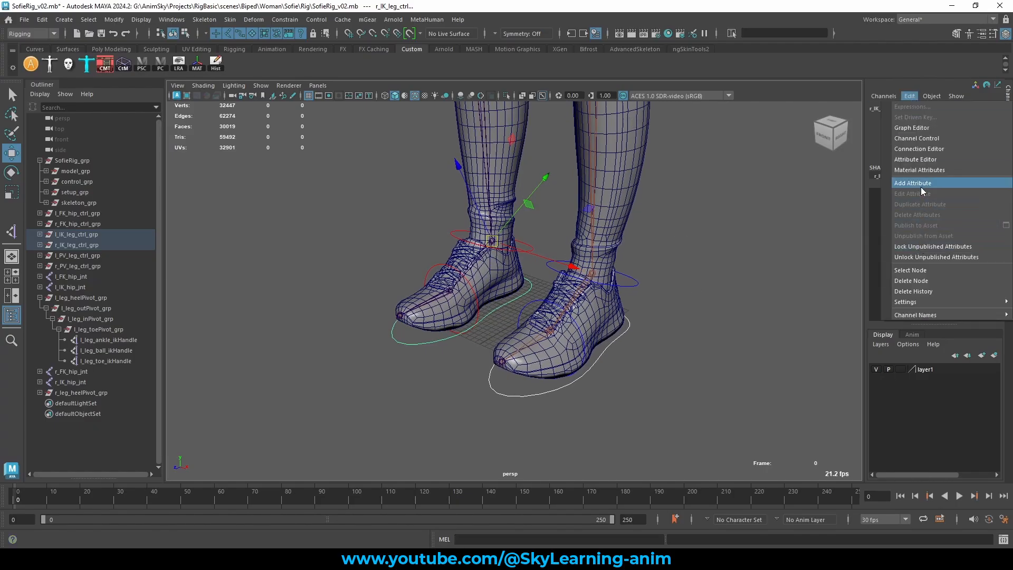
{"action": "left_click", "coordinate": [922, 191]}
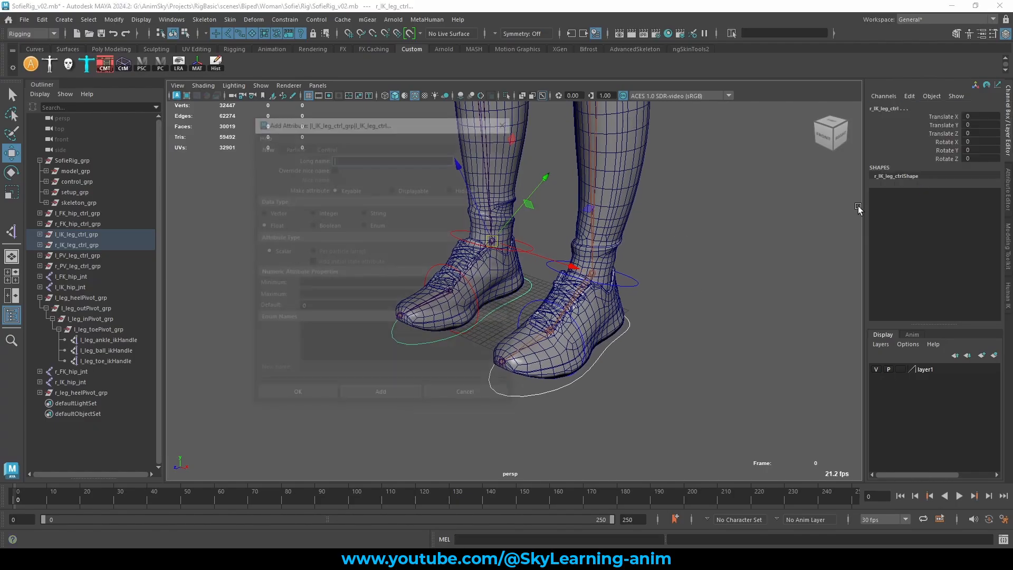
{"action": "left_click_drag", "start_coordinate": [372, 122], "coordinate": [780, 161]}
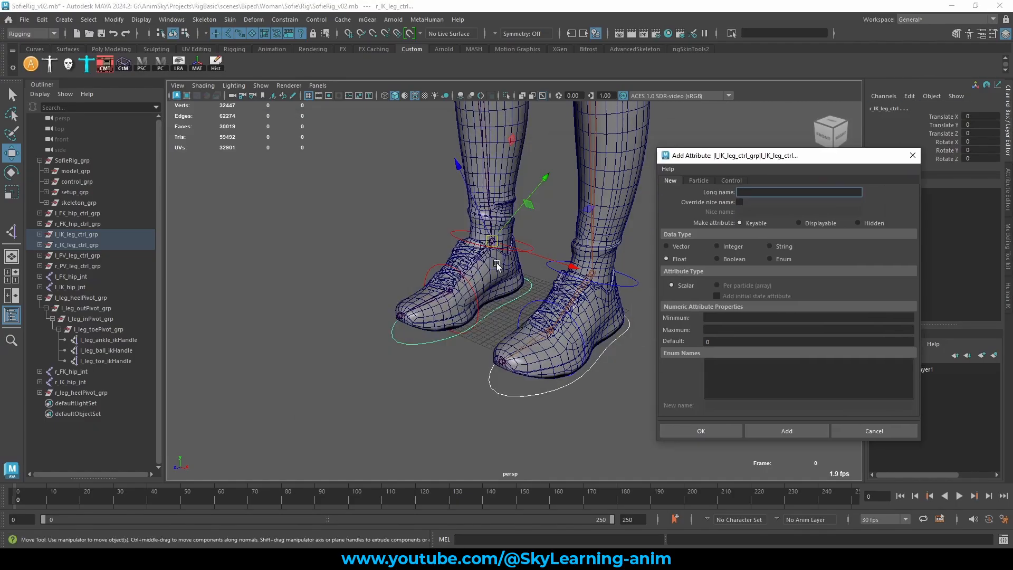
{"action": "middle_click_drag", "start_coordinate": [474, 281], "coordinate": [423, 277], "text": "alt"}
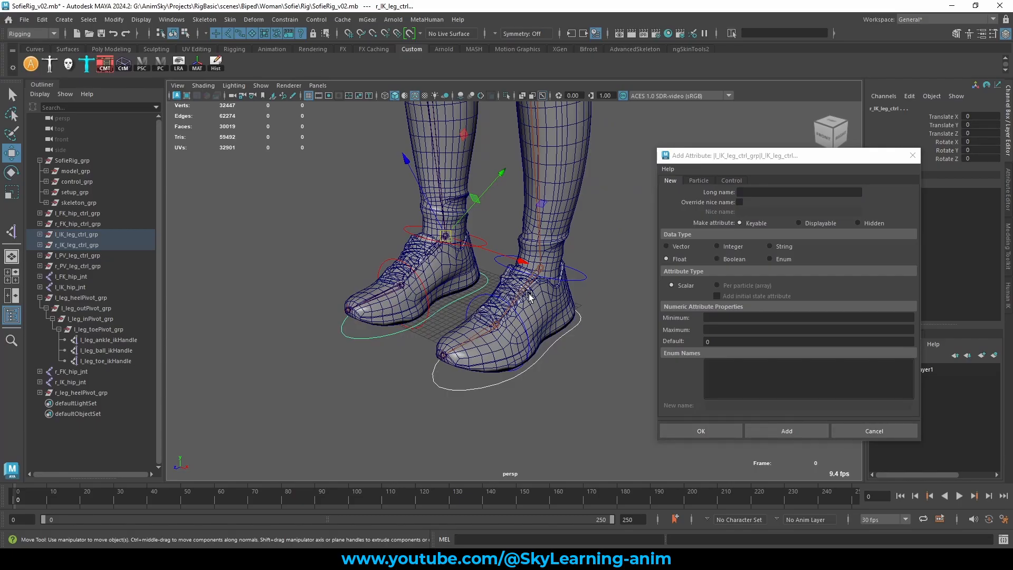
{"action": "left_click", "coordinate": [765, 192]}
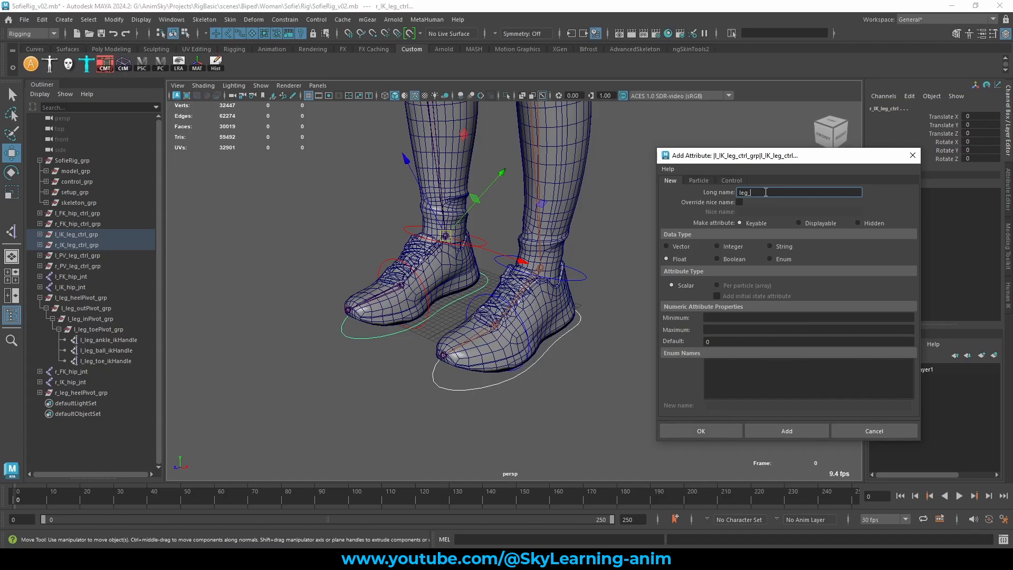
{"action": "key", "text": "BackSpace"}
{"action": "key", "text": "BackSpace"}
{"action": "key", "text": "BackSpace"}
{"action": "key", "text": "BackSpace"}
{"action": "type", "text": "heel"}
- Give heel_pivot a minimum of -10 and a maximum of 10, and add it to both IK leg controls
{"action": "left_click", "coordinate": [720, 318]}
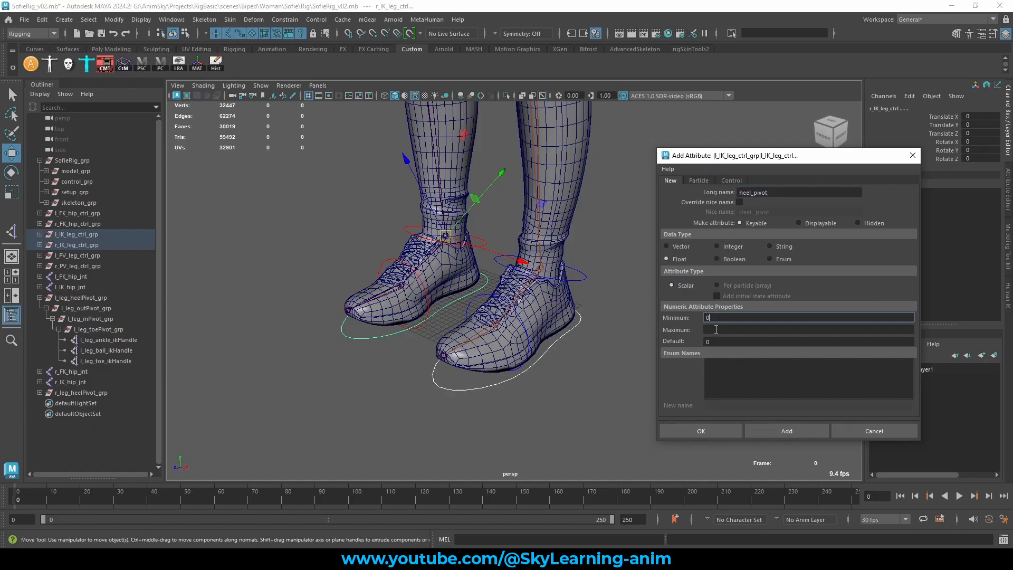
{"action": "type", "text": "010"}
{"action": "left_click", "coordinate": [713, 329]}
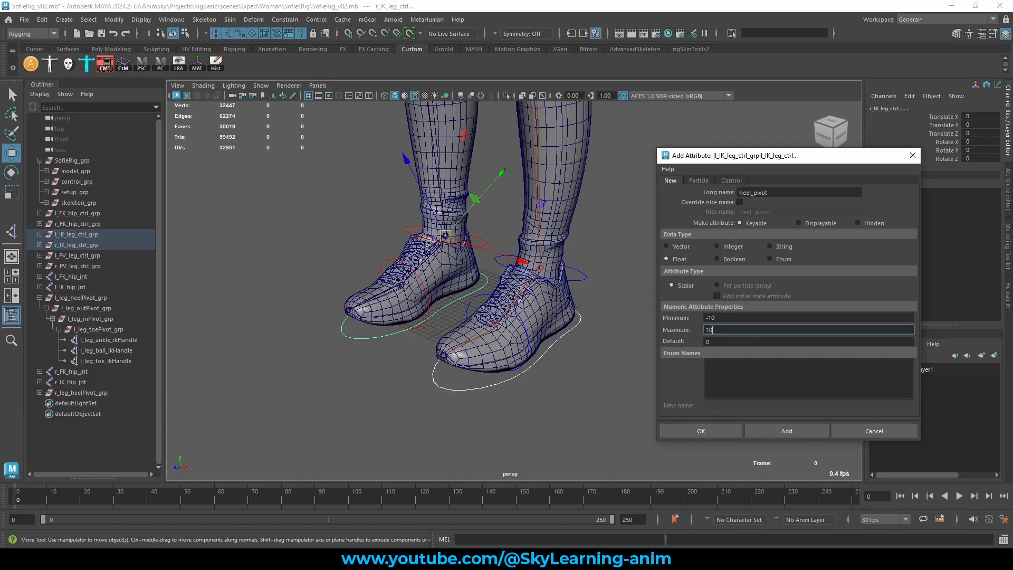
{"action": "type", "text": "10"}
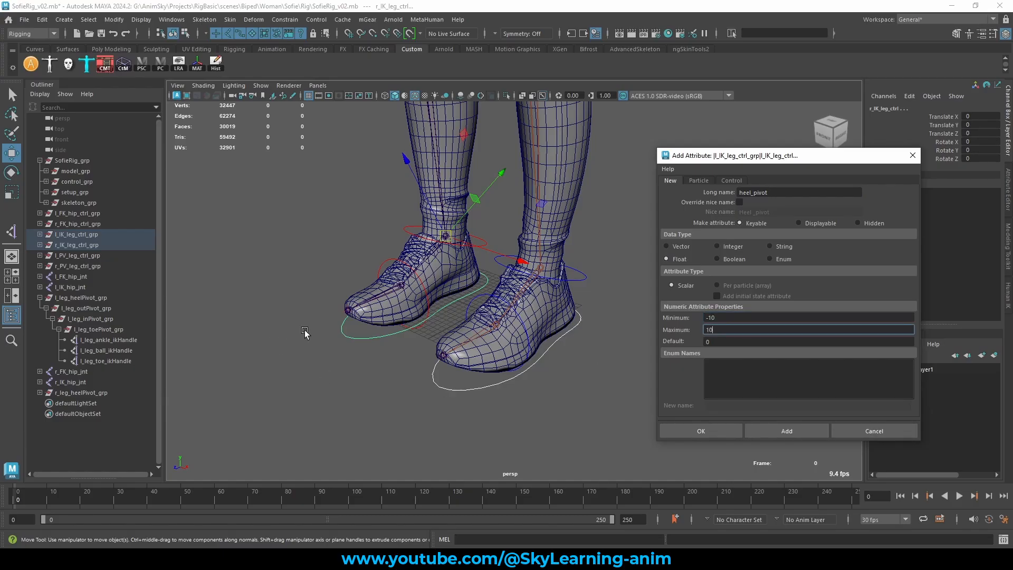
{"action": "left_click", "coordinate": [786, 432]}
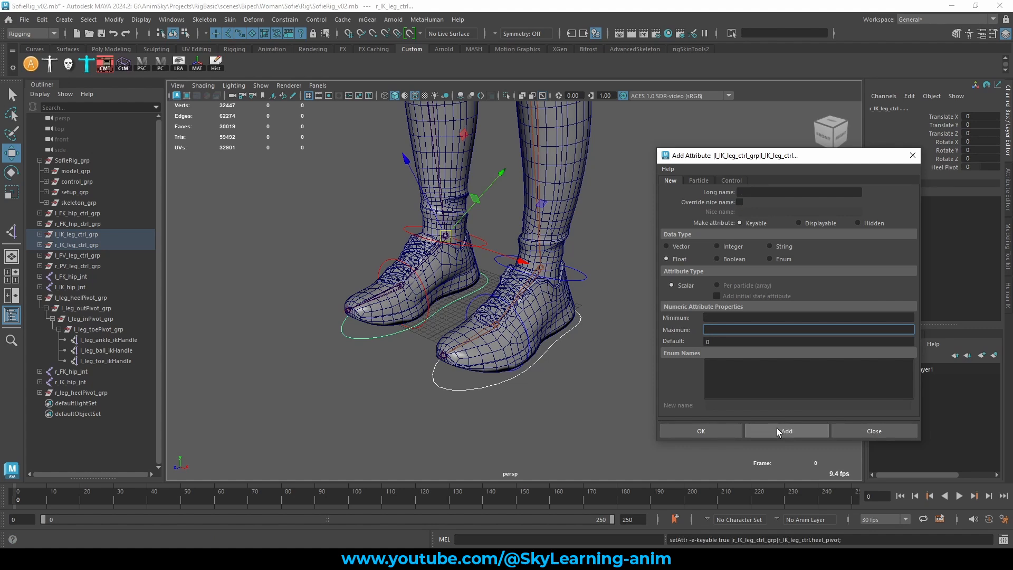
- Add a float attribute named legOut_pivot with minimum -10 and maximum 10 to both IK leg controls
{"action": "left_click_drag", "start_coordinate": [823, 158], "coordinate": [764, 158]}
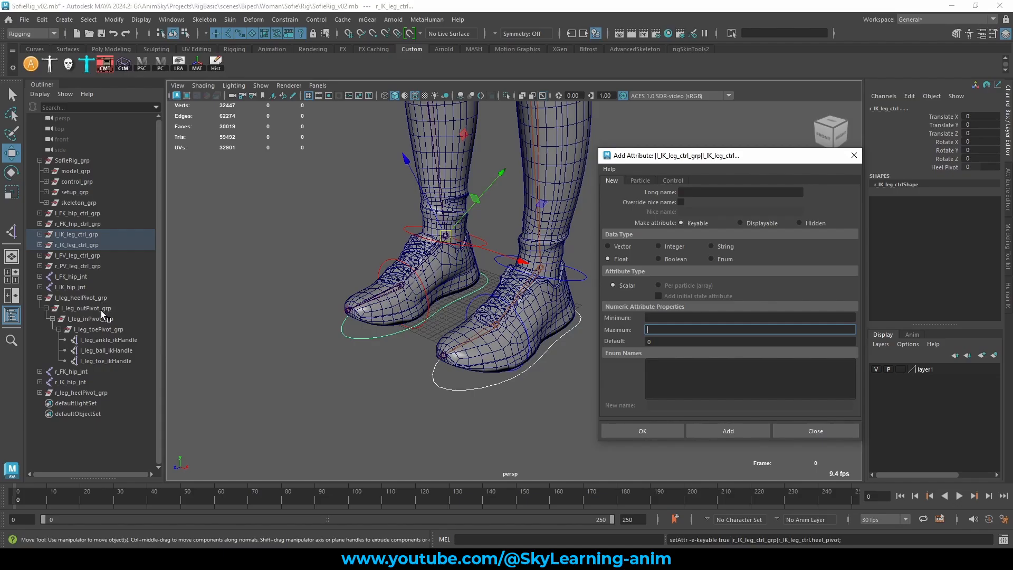
{"action": "left_click", "coordinate": [704, 193]}
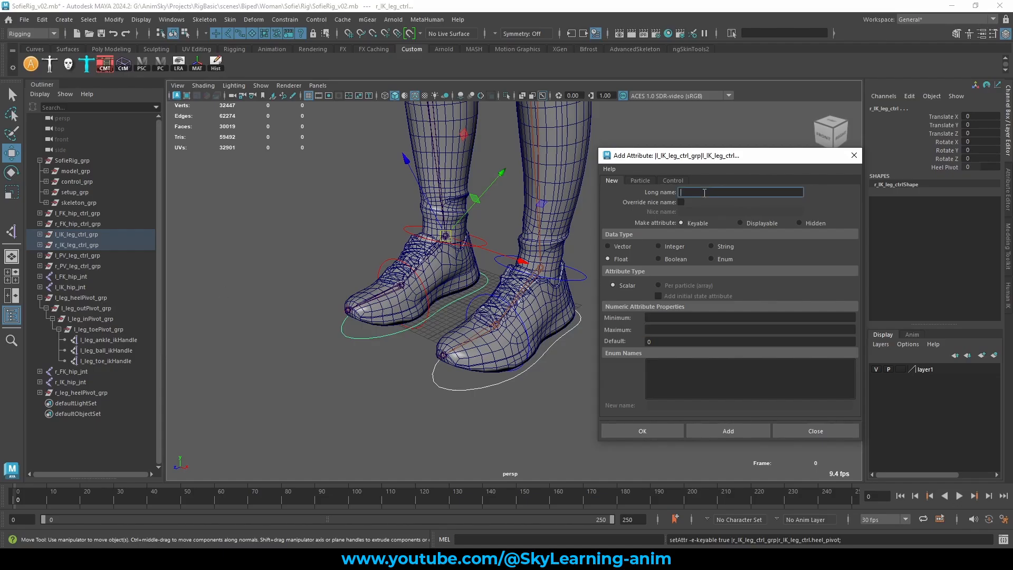
{"action": "type", "text": "legOut_pivot"}
{"action": "left_click_drag", "start_coordinate": [718, 192], "coordinate": [676, 193]}
{"action": "left_click", "coordinate": [668, 318]}
{"action": "type", "text": "-10"}
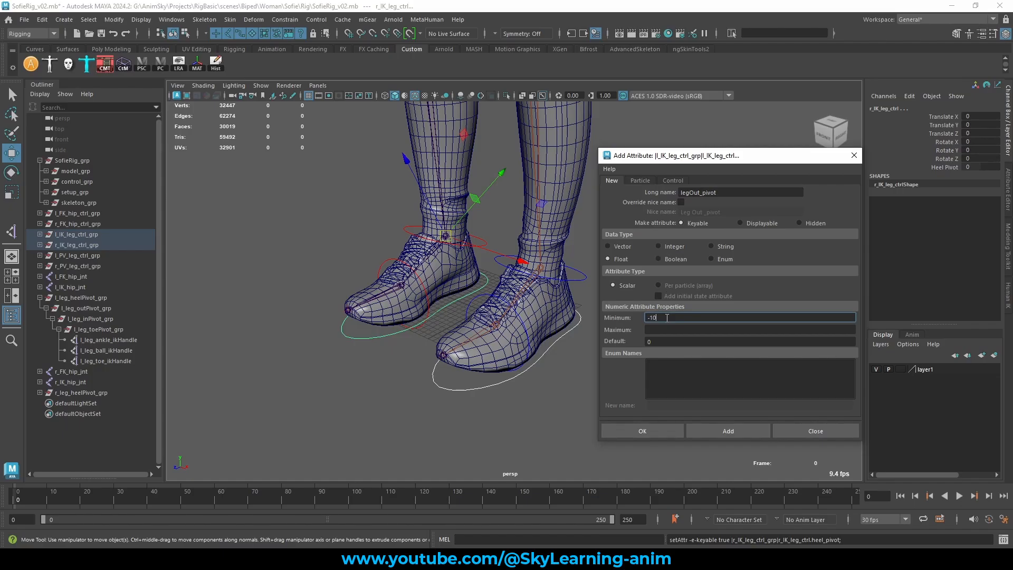
{"action": "left_click", "coordinate": [666, 327]}
{"action": "type", "text": "10"}
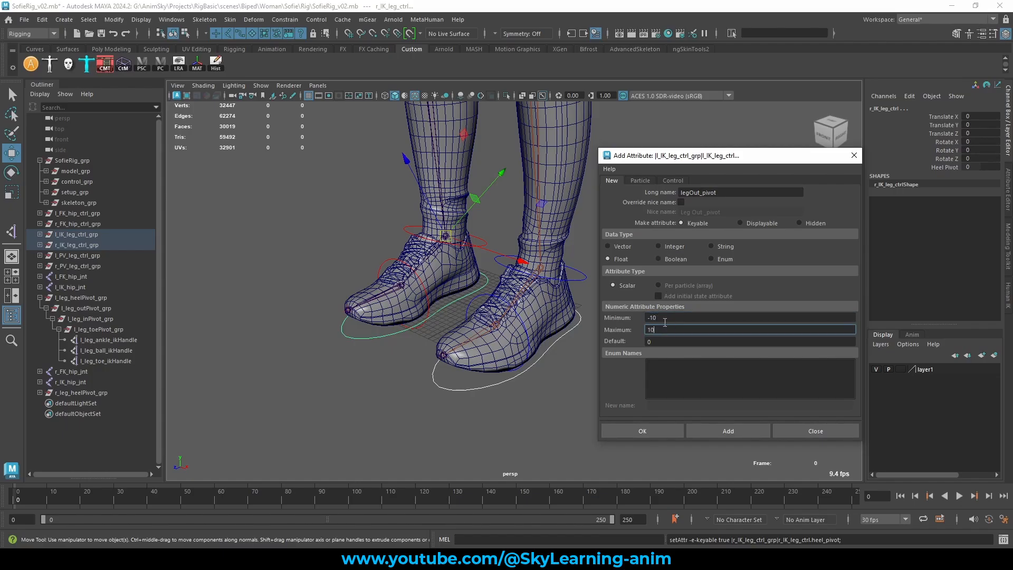
{"action": "left_click", "coordinate": [714, 428]}
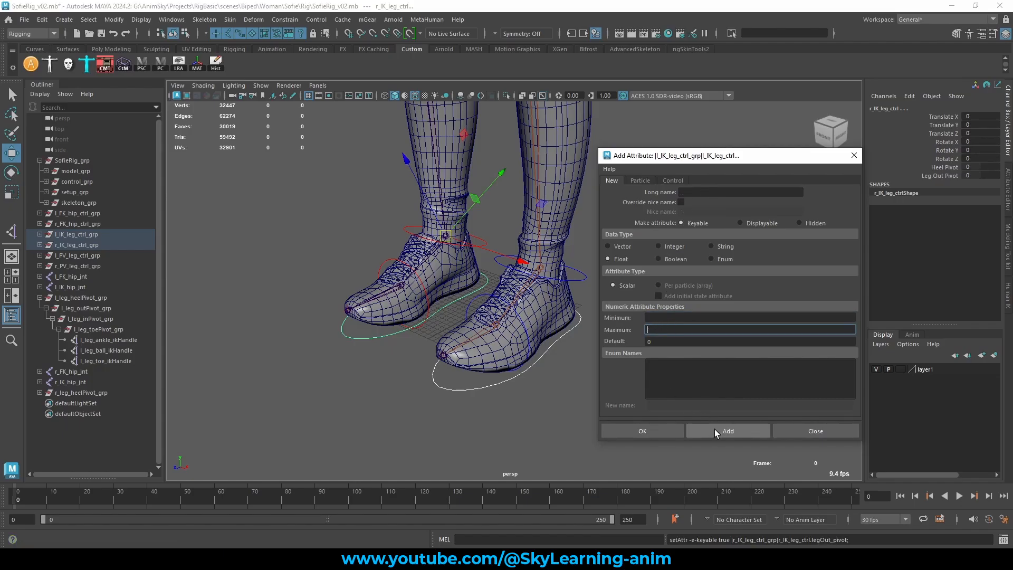
- Add a float attribute named legIn_pivot with minimum -10 and maximum 10 to both IK leg controls
{"action": "left_click", "coordinate": [682, 191]}
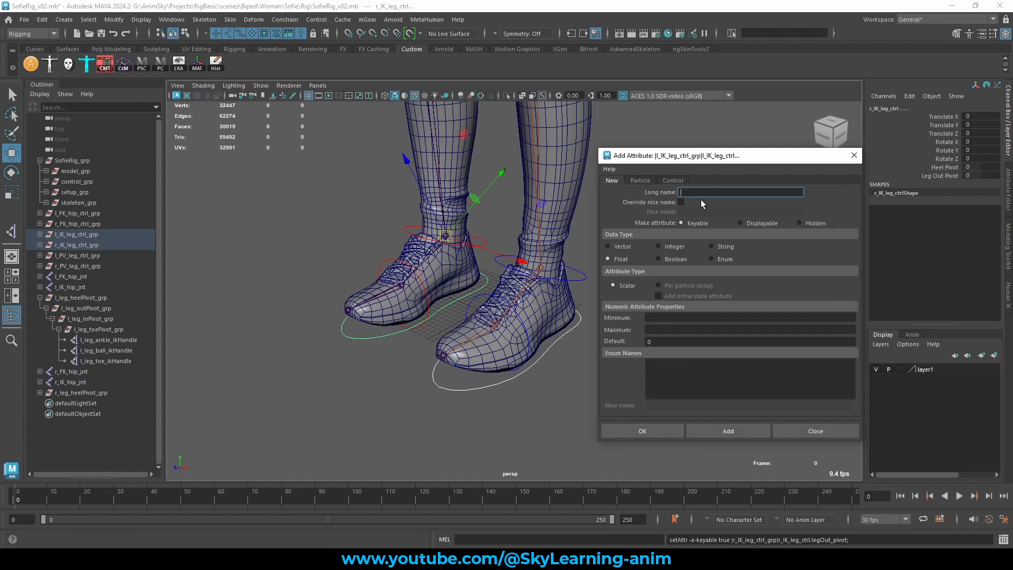
{"action": "left_click_drag", "start_coordinate": [697, 192], "coordinate": [690, 192]}
{"action": "type", "text": "In_pivot"}
{"action": "left_click", "coordinate": [730, 192]}
{"action": "left_click", "coordinate": [667, 318]}
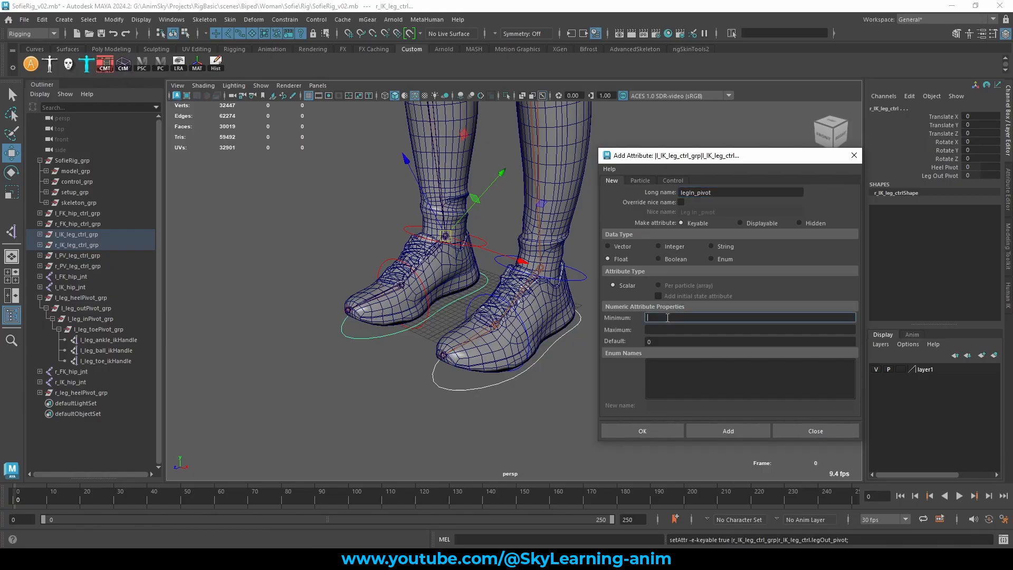
{"action": "type", "text": "-10"}
{"action": "left_click", "coordinate": [667, 330]}
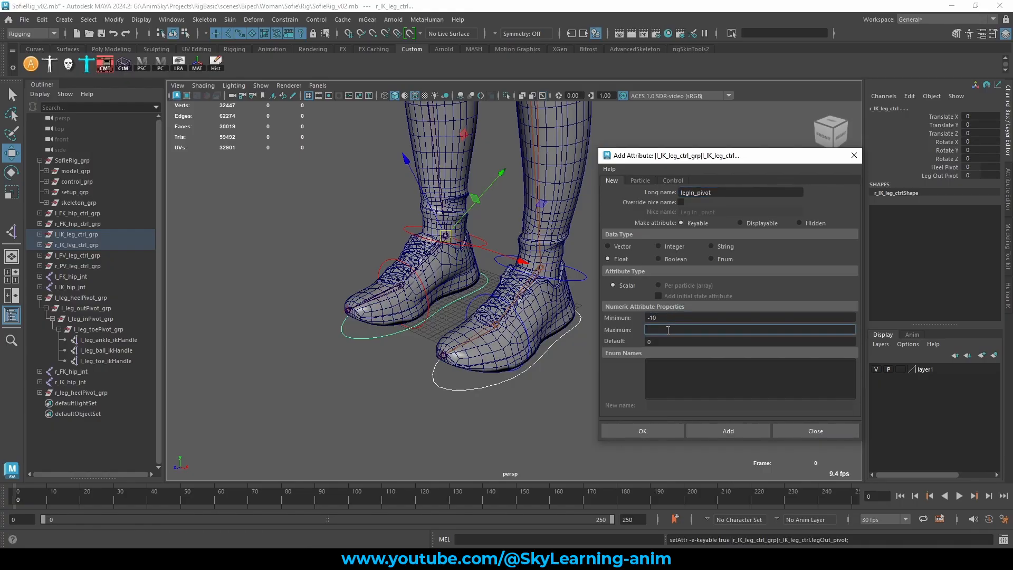
{"action": "type", "text": "10"}
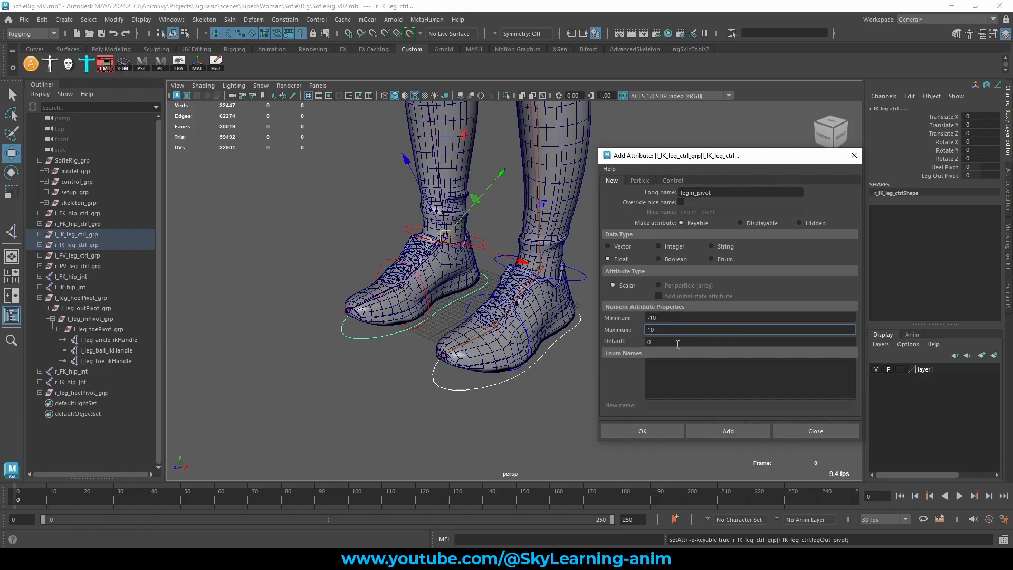
{"action": "left_click", "coordinate": [725, 432]}
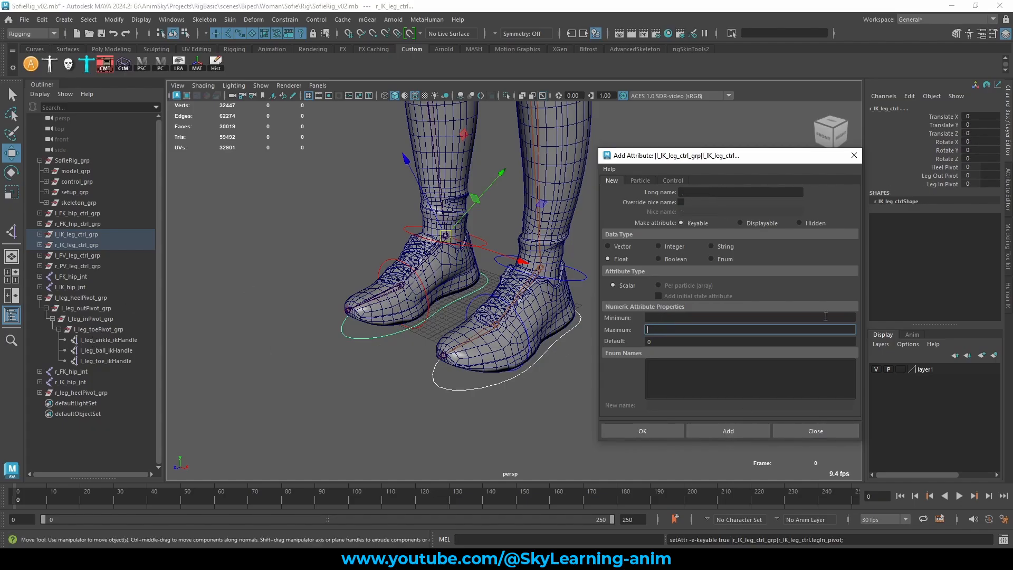
- Add a float attribute named toe_pivot with range -10 to 10 to both IK leg controls and finish adding attributes
{"action": "left_click", "coordinate": [692, 193]}
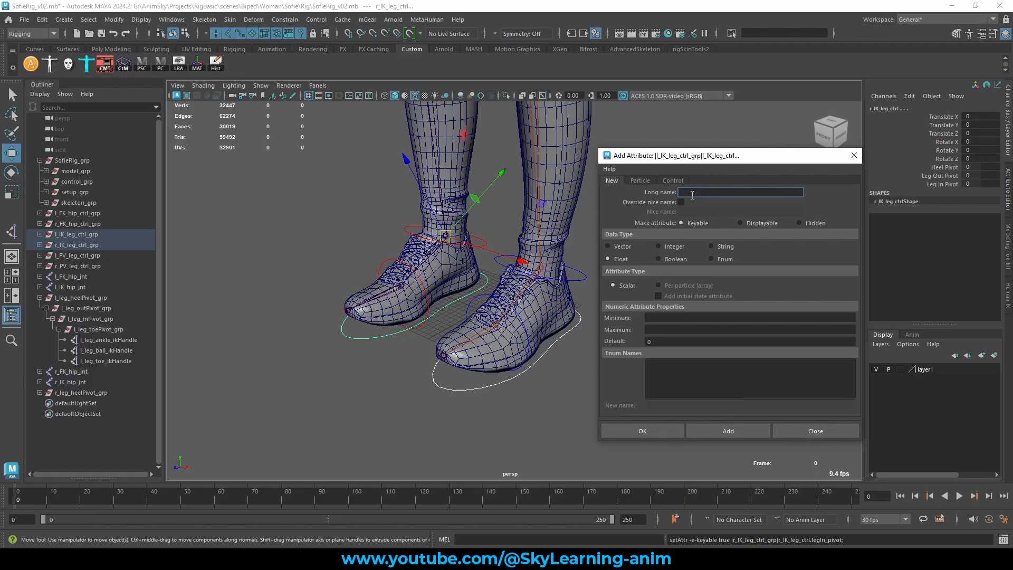
{"action": "type", "text": "toe_pivot"}
{"action": "left_click", "coordinate": [672, 318]}
{"action": "type", "text": "-10"}
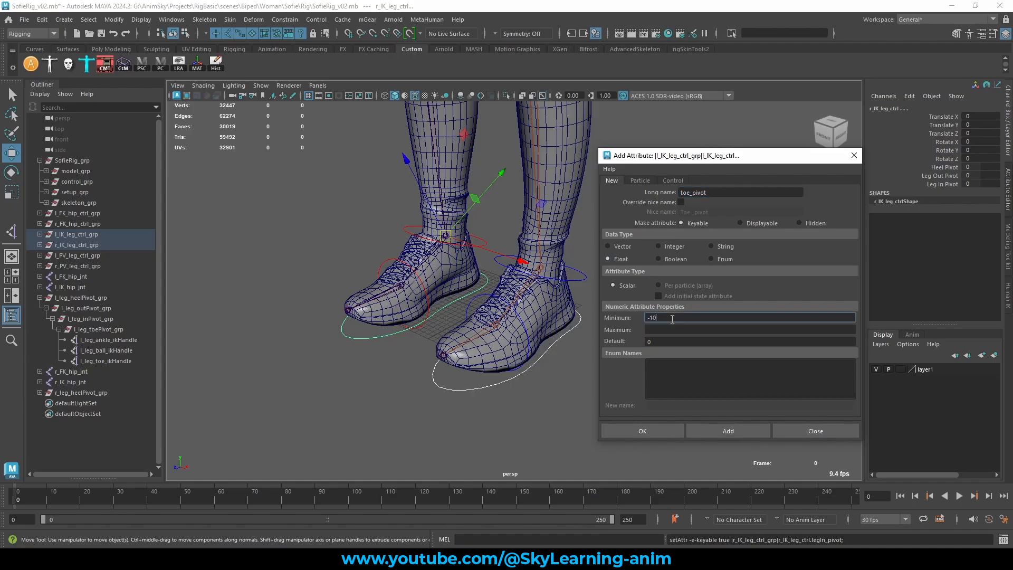
{"action": "left_click", "coordinate": [644, 330]}
{"action": "type", "text": "10"}
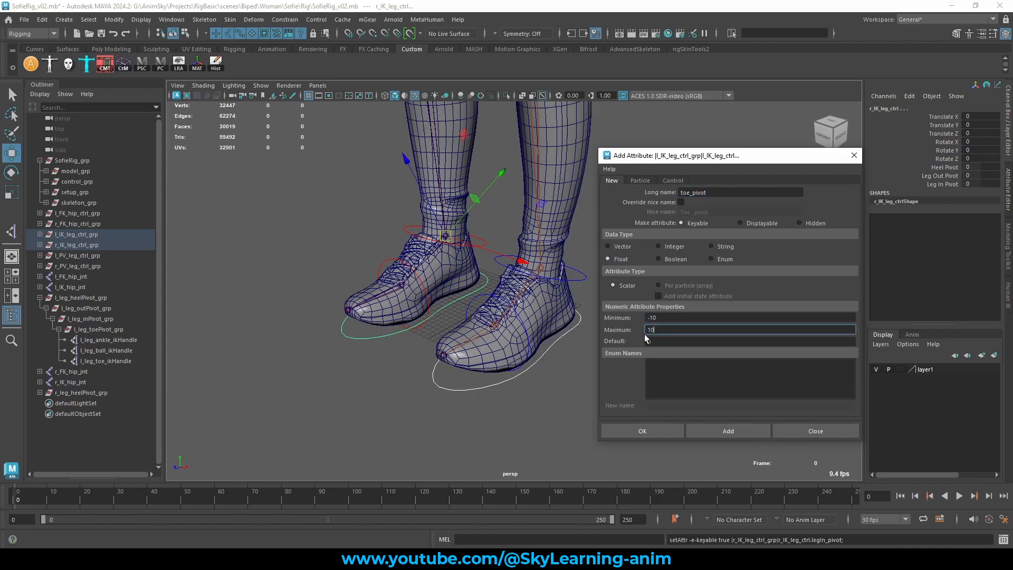
{"action": "left_click", "coordinate": [654, 429]}
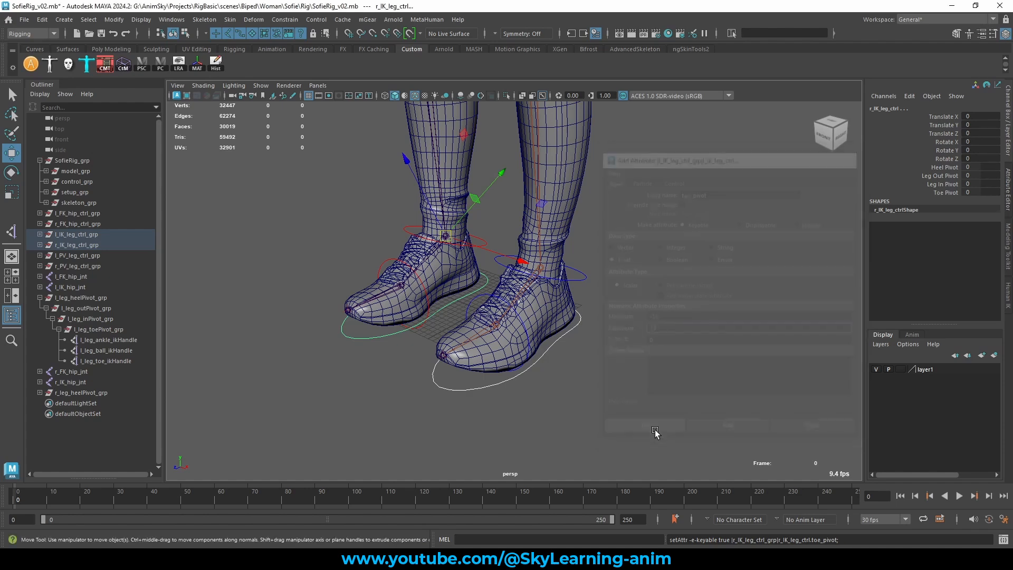
- Collapse l_leg_heelPivot_grp in the scene hierarchy and save the SofieRig_v02 scene with nothing selected
{"action": "left_click_drag", "start_coordinate": [936, 168], "coordinate": [945, 193]}
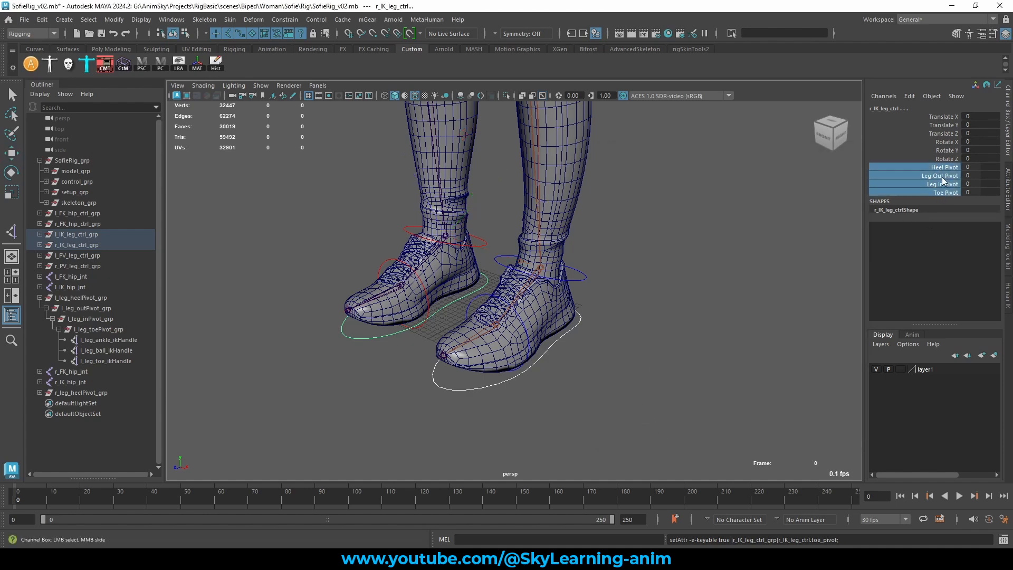
{"action": "left_click_drag", "start_coordinate": [723, 257], "coordinate": [657, 270], "text": "alt"}
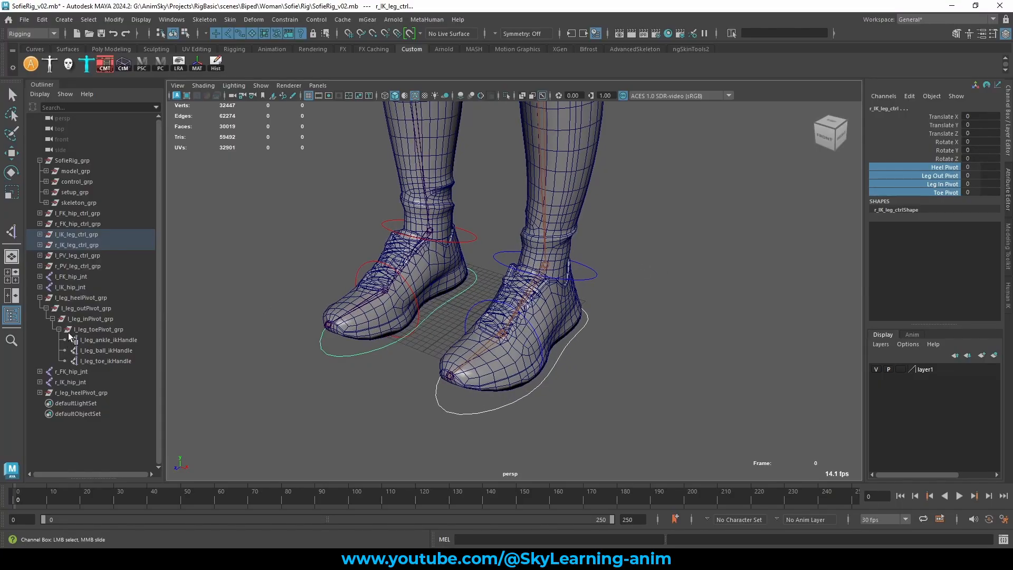
{"action": "left_click", "coordinate": [39, 298]}
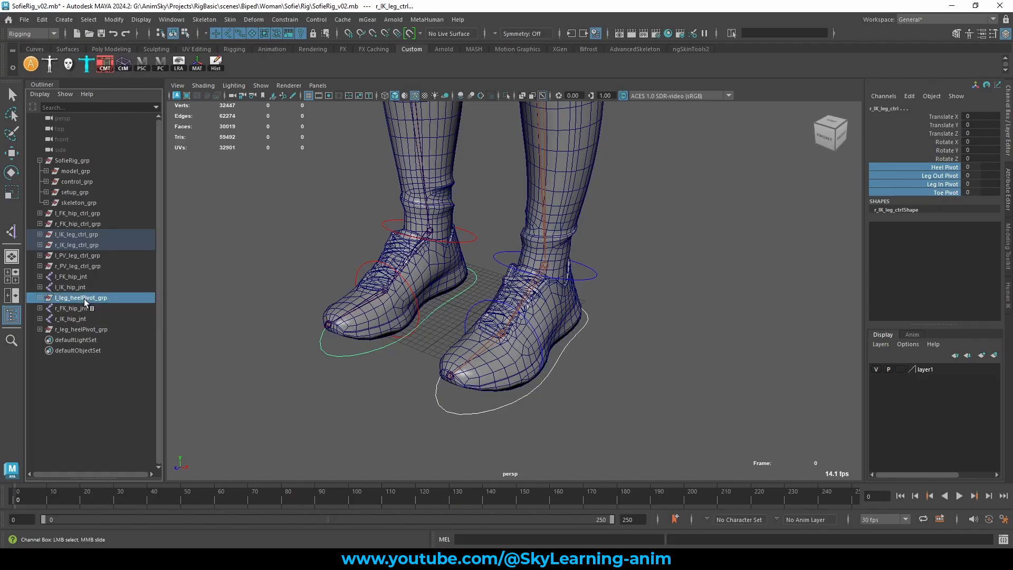
{"action": "left_click", "coordinate": [84, 297]}
{"action": "key", "text": "w"}
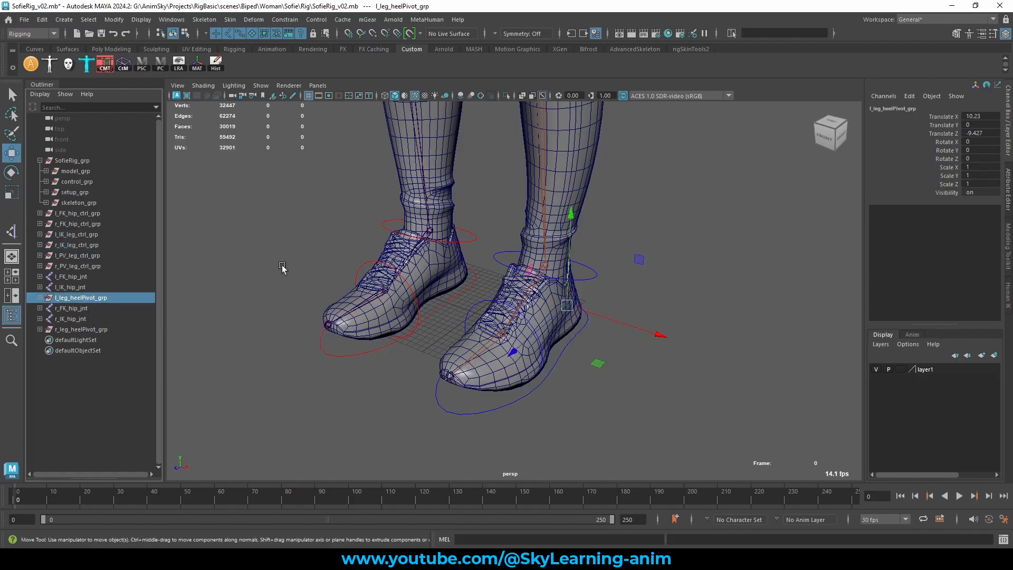
{"action": "left_click", "coordinate": [298, 211]}
{"action": "right_click_drag", "start_coordinate": [298, 211], "coordinate": [593, 280], "text": "alt"}
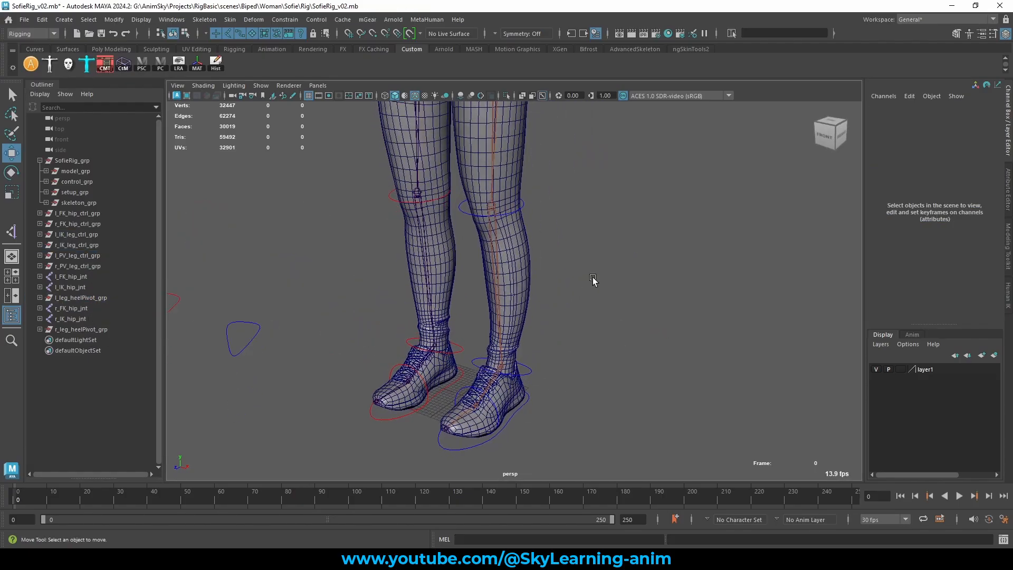
{"action": "key", "text": "ctrl+s"}
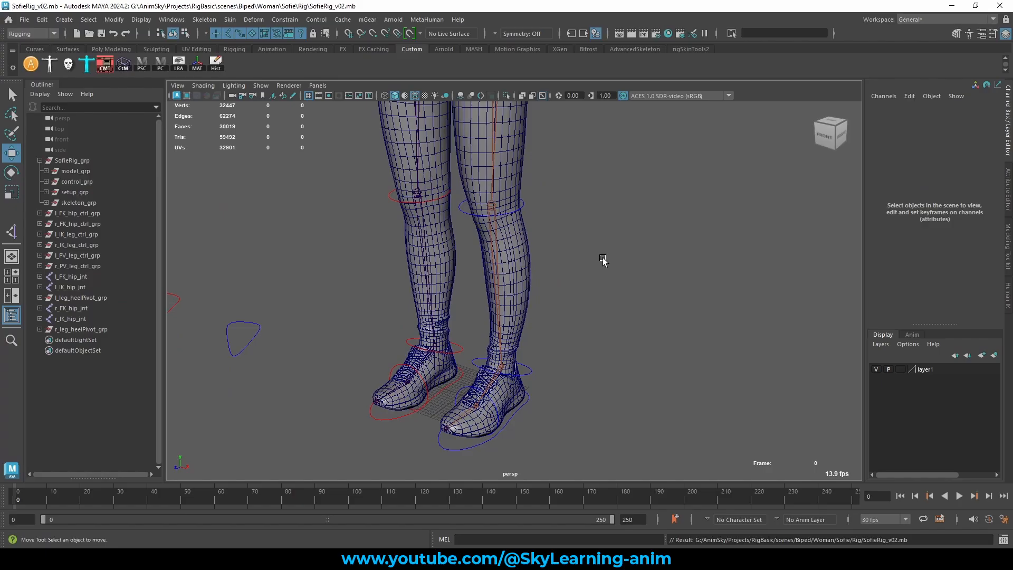
- Examine the legs, feet and IK foot controls from several angles and distances
{"action": "left_click_drag", "start_coordinate": [603, 261], "coordinate": [595, 264], "text": "alt"}
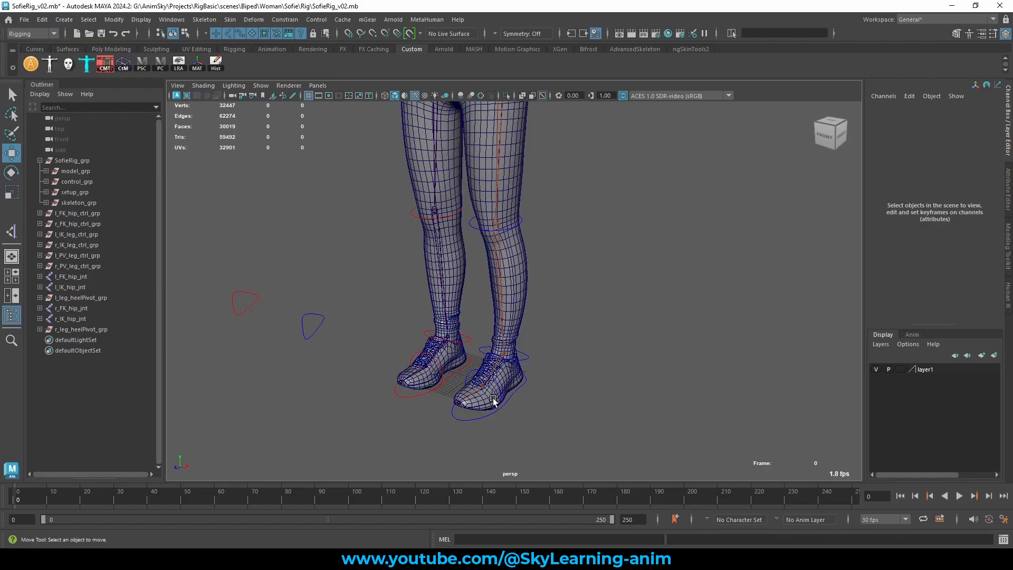
{"action": "left_click_drag", "start_coordinate": [543, 339], "coordinate": [500, 337], "text": "alt"}
{"action": "right_click_drag", "start_coordinate": [612, 364], "coordinate": [675, 401], "text": "alt"}
{"action": "middle_click_drag", "start_coordinate": [623, 329], "coordinate": [643, 261], "text": "alt"}
{"action": "mouse_move", "coordinate": [615, 331]}
{"action": "left_mouse_down", "text": "alt"}
{"action": "mouse_move", "coordinate": [605, 330]}
{"action": "mouse_move", "coordinate": [614, 330]}
{"action": "left_mouse_up", "text": "alt"}
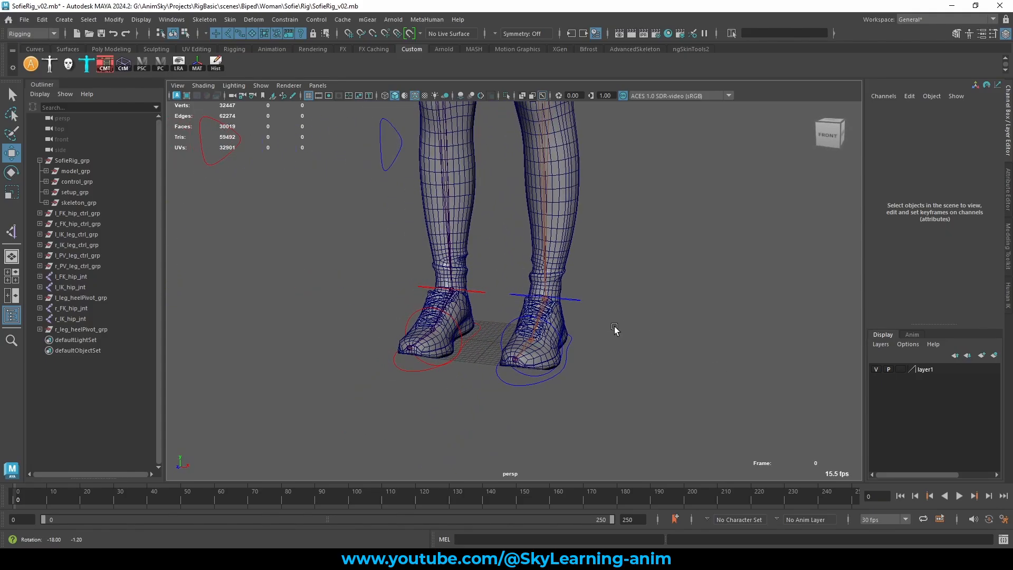
{"action": "right_click_drag", "start_coordinate": [614, 330], "coordinate": [603, 379], "text": "alt"}
{"action": "left_click_drag", "start_coordinate": [602, 380], "coordinate": [615, 343], "text": "alt"}
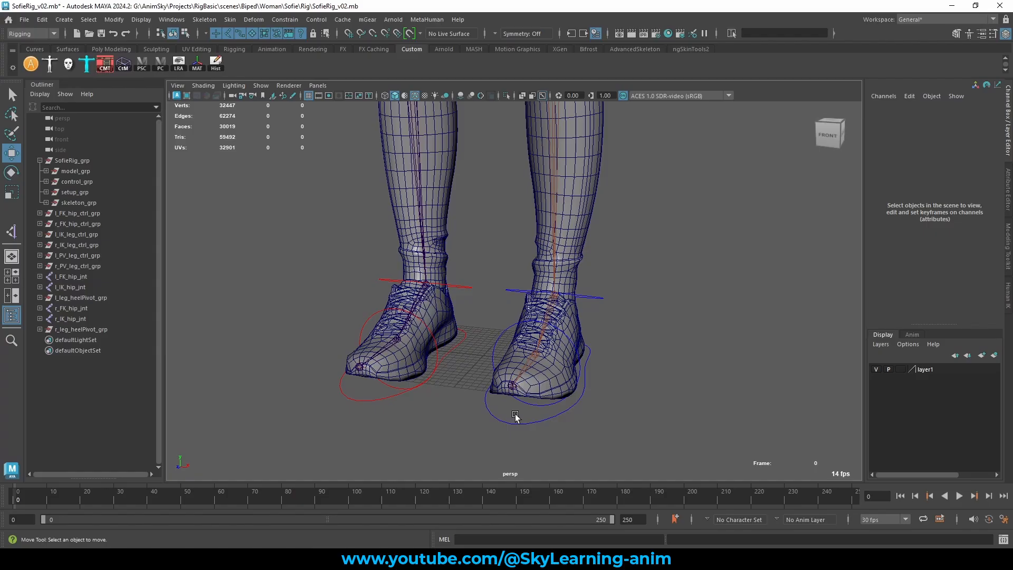
{"action": "scroll", "coordinate": [536, 407], "scroll_direction": "down", "scroll_amount": 5}
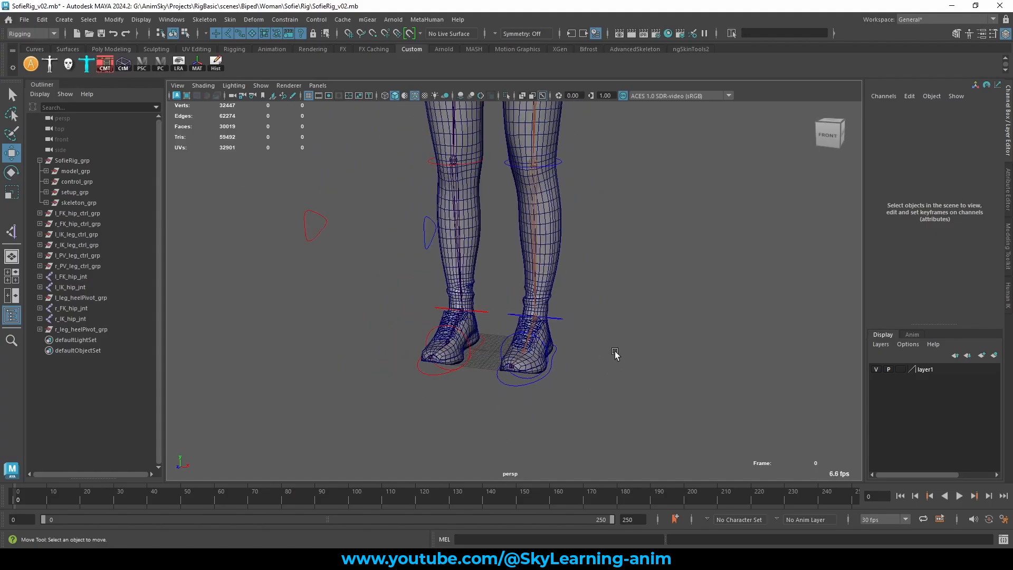
{"action": "left_click_drag", "start_coordinate": [615, 355], "coordinate": [583, 339], "text": "alt"}
{"action": "scroll", "coordinate": [722, 375], "scroll_direction": "up", "scroll_amount": 5}
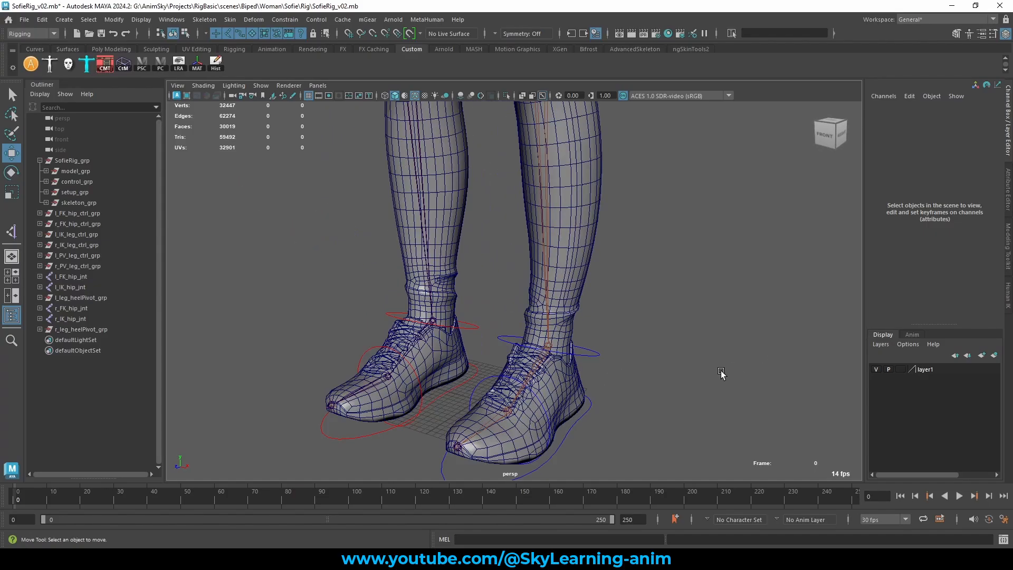
- Switch to the Animation toolset, open Set Driven Key and load l_IK_leg_ctrl as the driver
{"action": "left_click", "coordinate": [549, 459]}
{"action": "middle_click_drag", "start_coordinate": [592, 371], "coordinate": [595, 310], "text": "alt"}
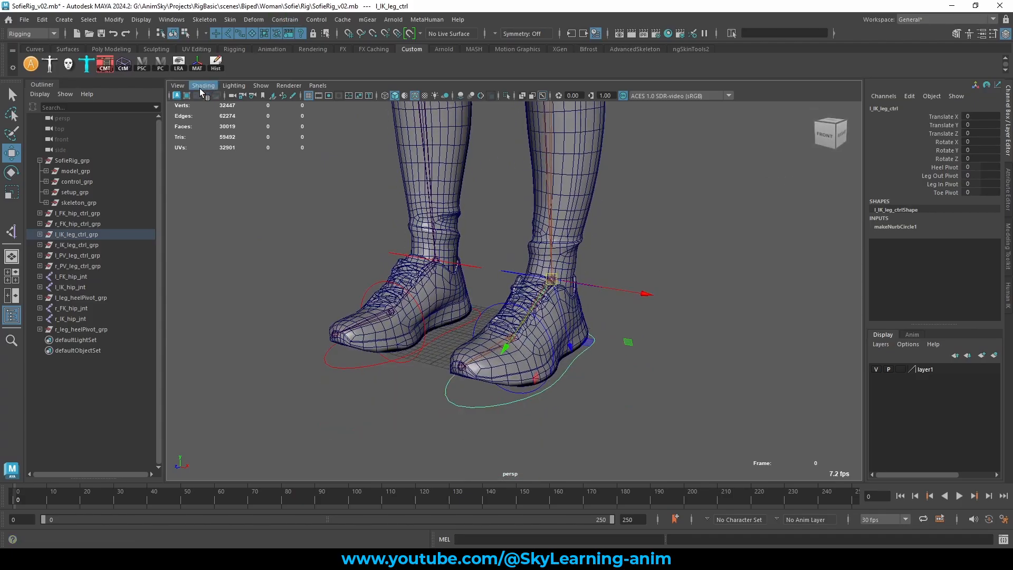
{"action": "left_click", "coordinate": [31, 34]}
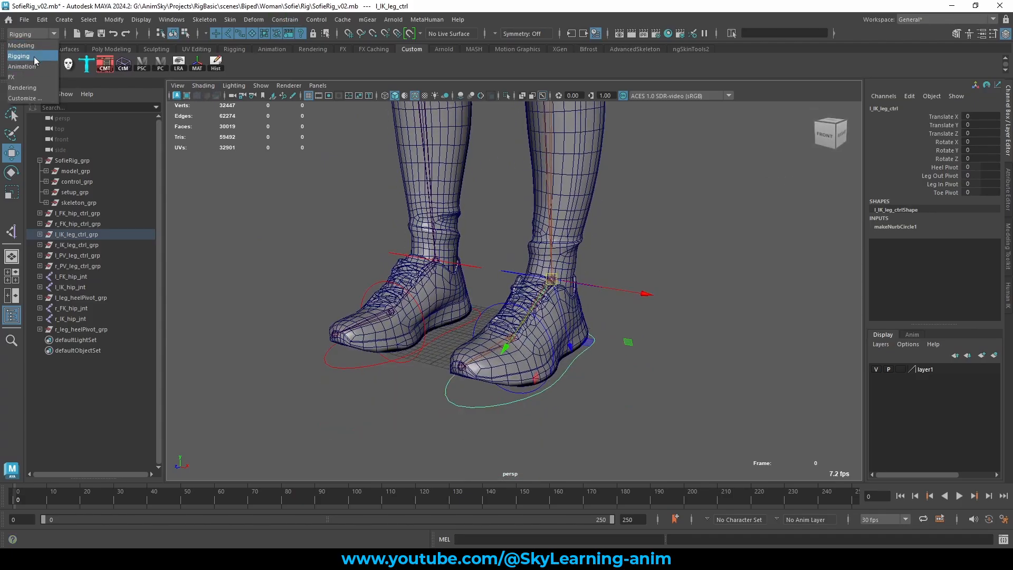
{"action": "left_click", "coordinate": [22, 67]}
{"action": "left_click", "coordinate": [197, 20]}
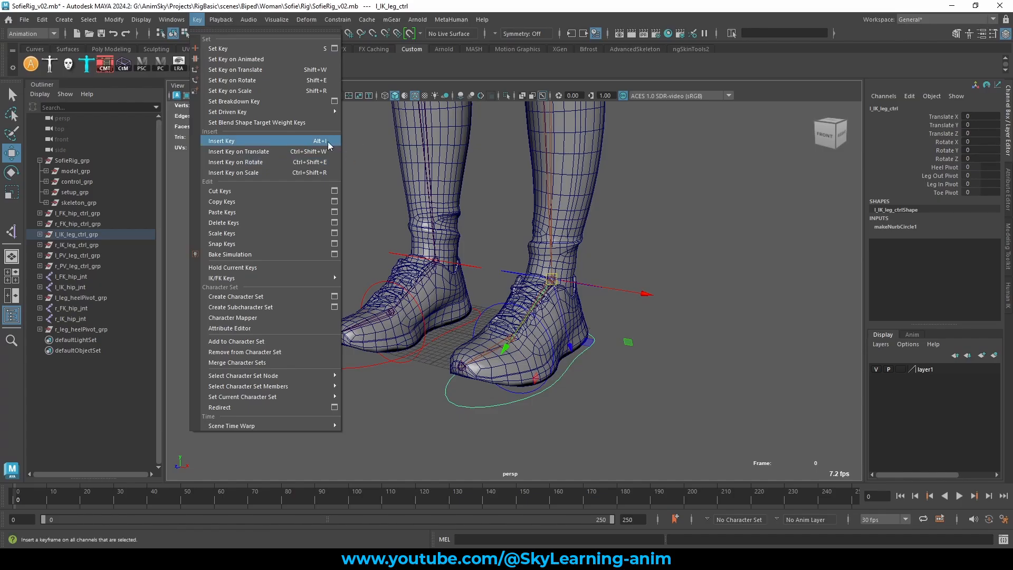
{"action": "left_click", "coordinate": [367, 111]}
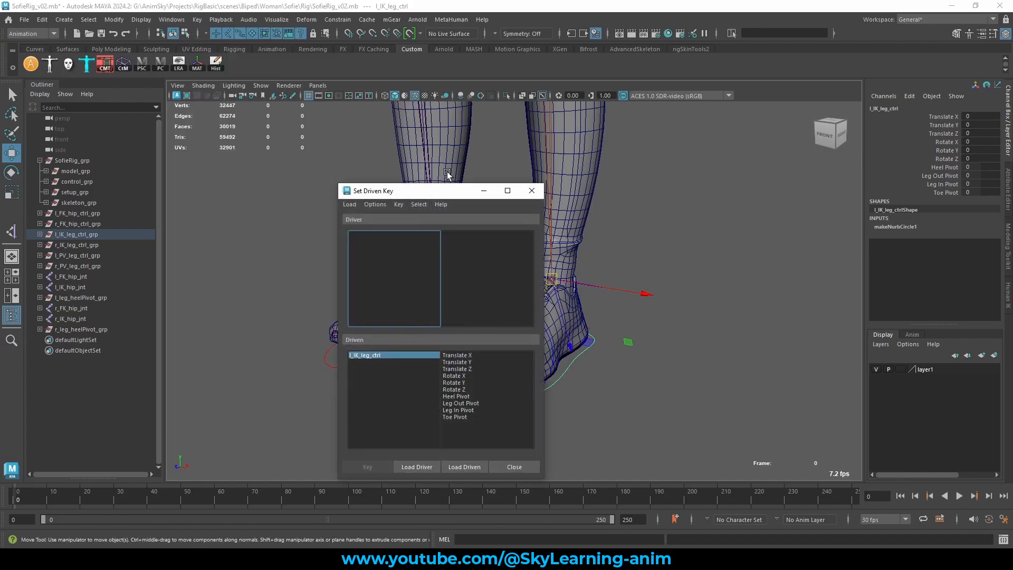
{"action": "left_click_drag", "start_coordinate": [447, 190], "coordinate": [697, 119]}
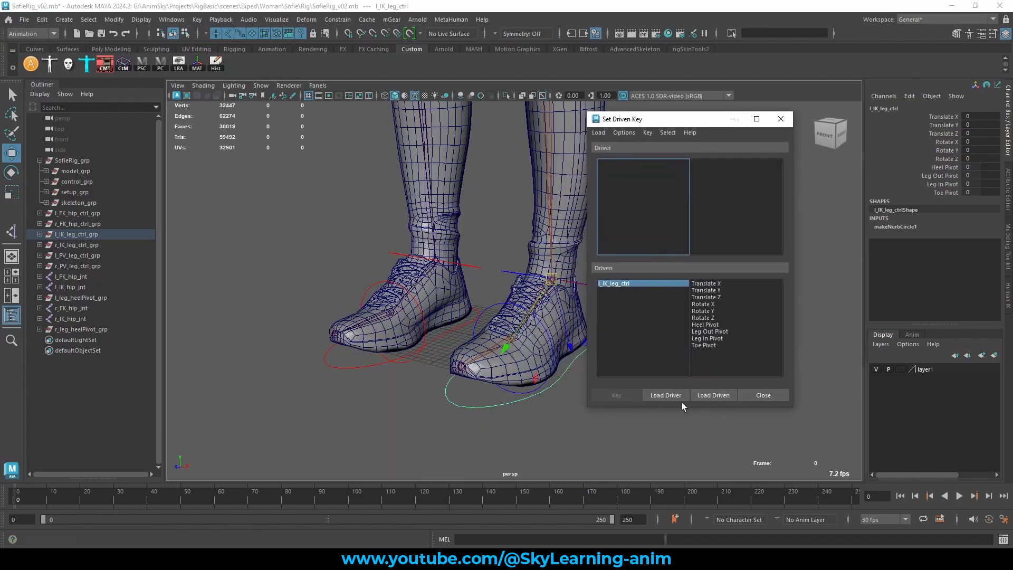
{"action": "left_click", "coordinate": [660, 394]}
{"action": "middle_click_drag", "start_coordinate": [445, 351], "coordinate": [416, 345], "text": "alt"}
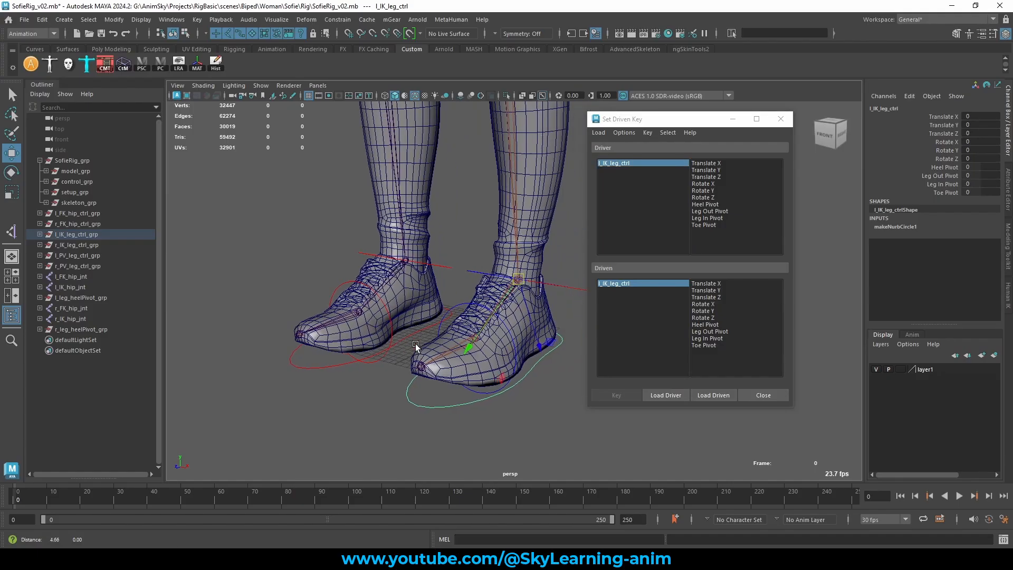
- Expand the left heel pivot hierarchy and load l_leg_heelPivot_grp as the driven object in Set Driven Key
{"action": "left_click", "coordinate": [43, 298]}
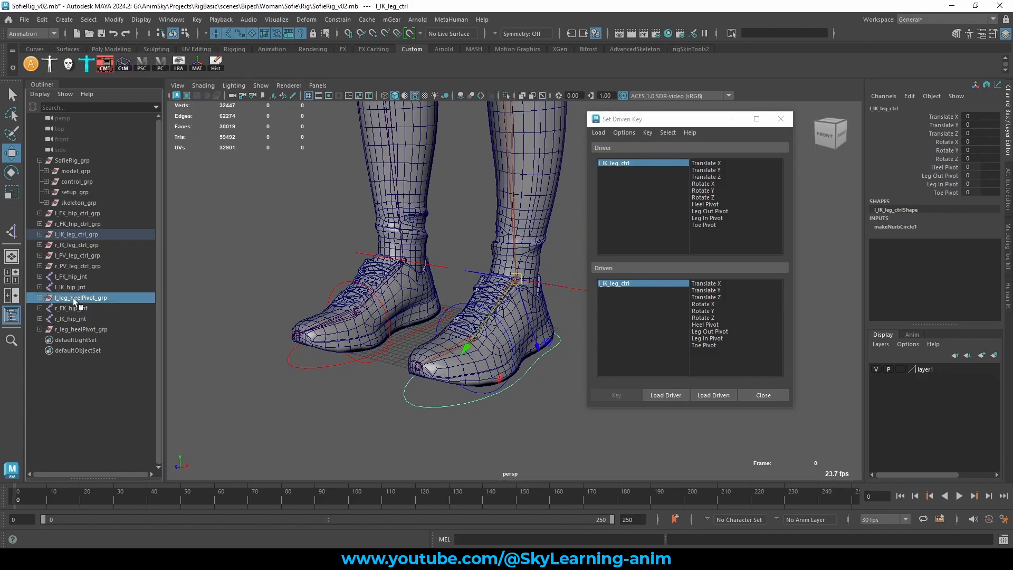
{"action": "left_click", "coordinate": [40, 298]}
{"action": "left_click", "coordinate": [45, 308]}
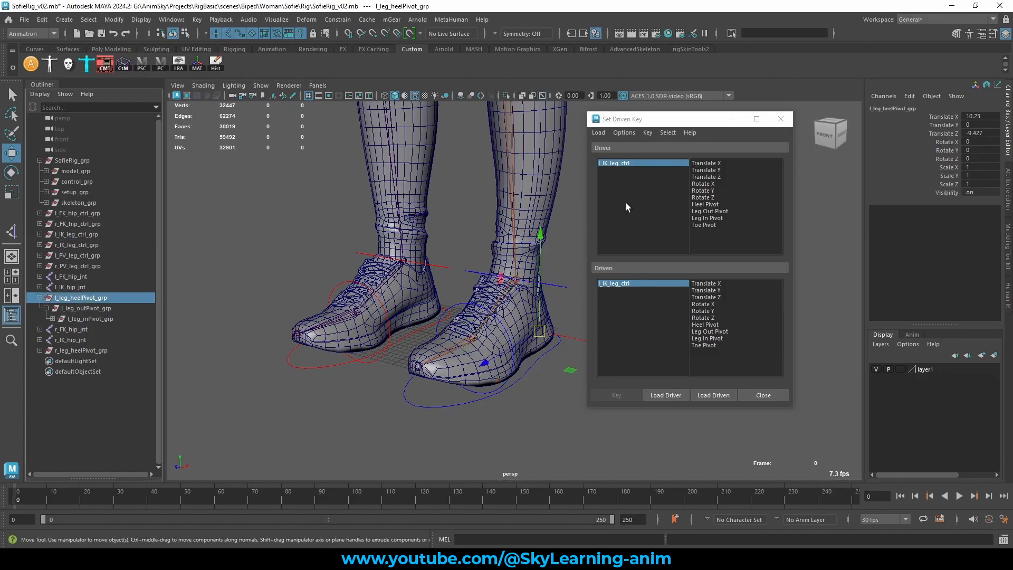
{"action": "left_click", "coordinate": [631, 163]}
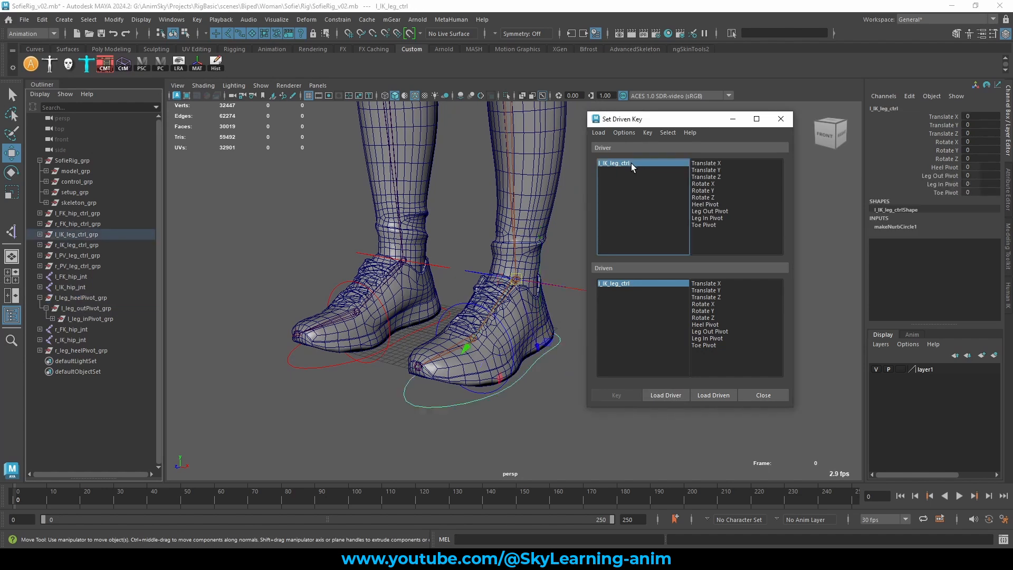
{"action": "left_click", "coordinate": [947, 167]}
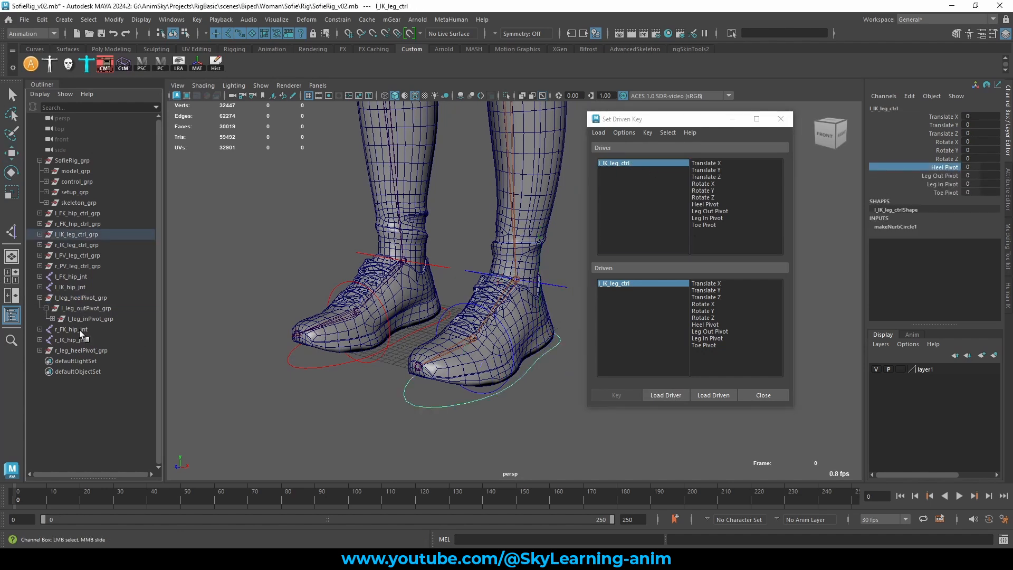
{"action": "left_click", "coordinate": [92, 297]}
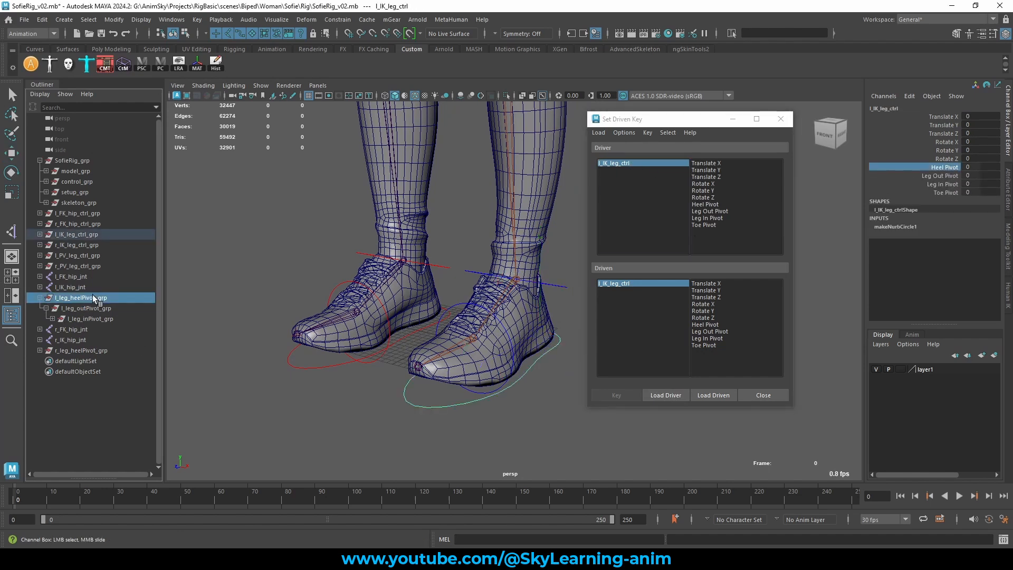
{"action": "left_click", "coordinate": [717, 396]}
- Test rotating l_leg_heelPivot_grp about X in side view to check the heel tilt, undoing each trial rotation
{"action": "middle_click_drag", "start_coordinate": [512, 339], "coordinate": [505, 364], "text": "alt"}
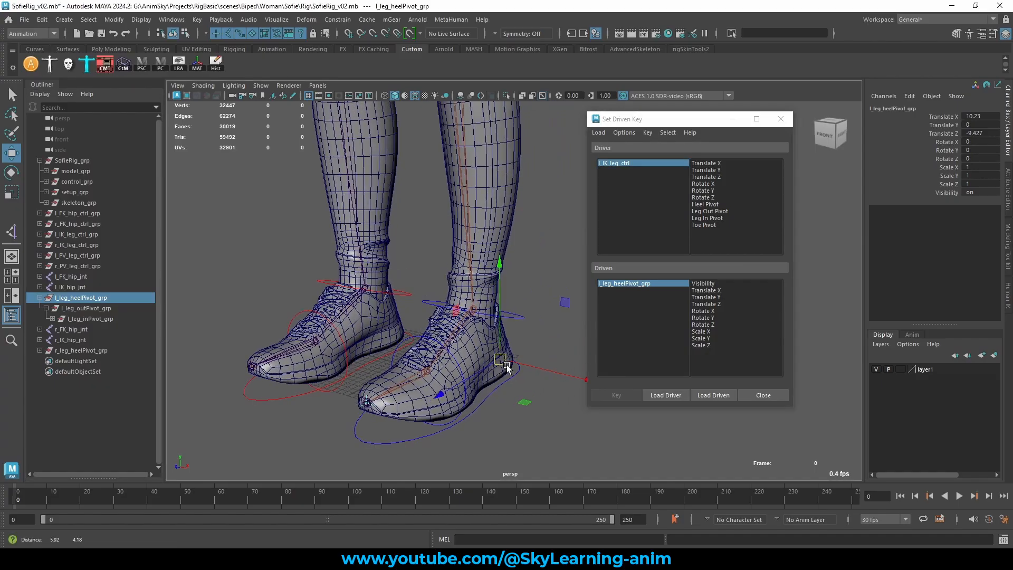
{"action": "left_click_drag", "start_coordinate": [506, 368], "coordinate": [381, 329], "text": "alt"}
{"action": "key", "text": "e"}
{"action": "key", "text": "ctrl+z"}
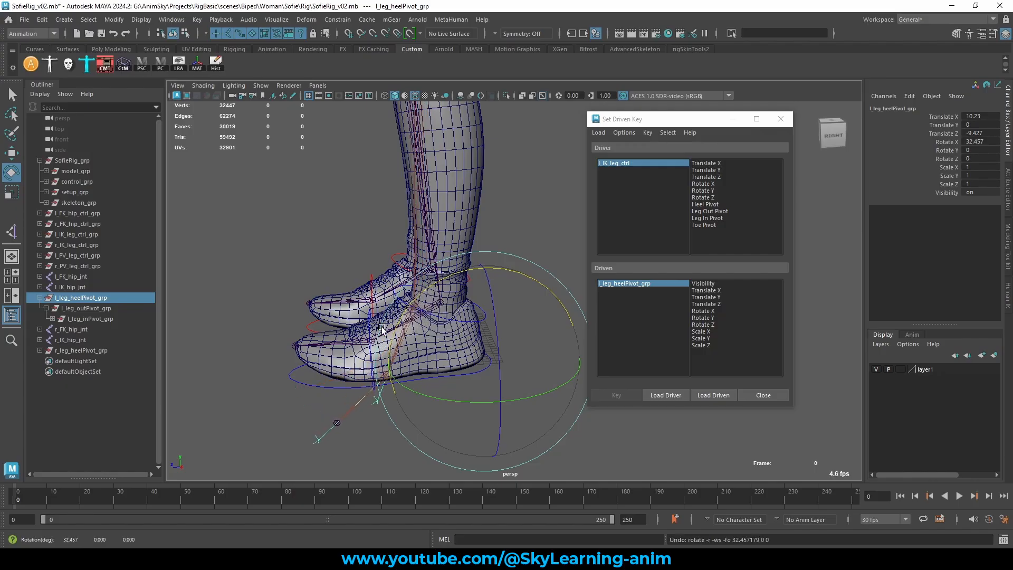
{"action": "key", "text": "ctrl+z"}
{"action": "key", "text": "w"}
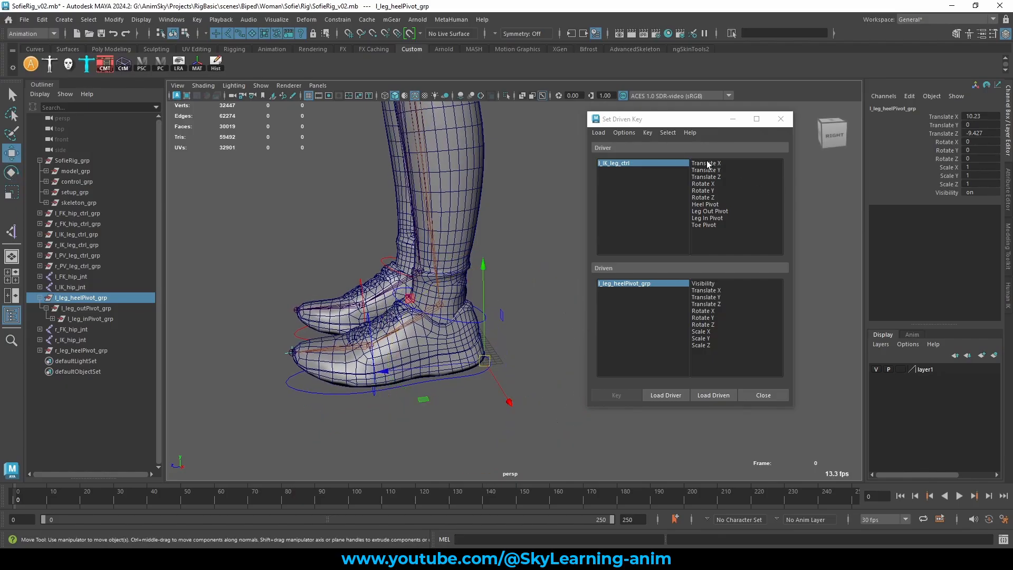
{"action": "left_click", "coordinate": [704, 204]}
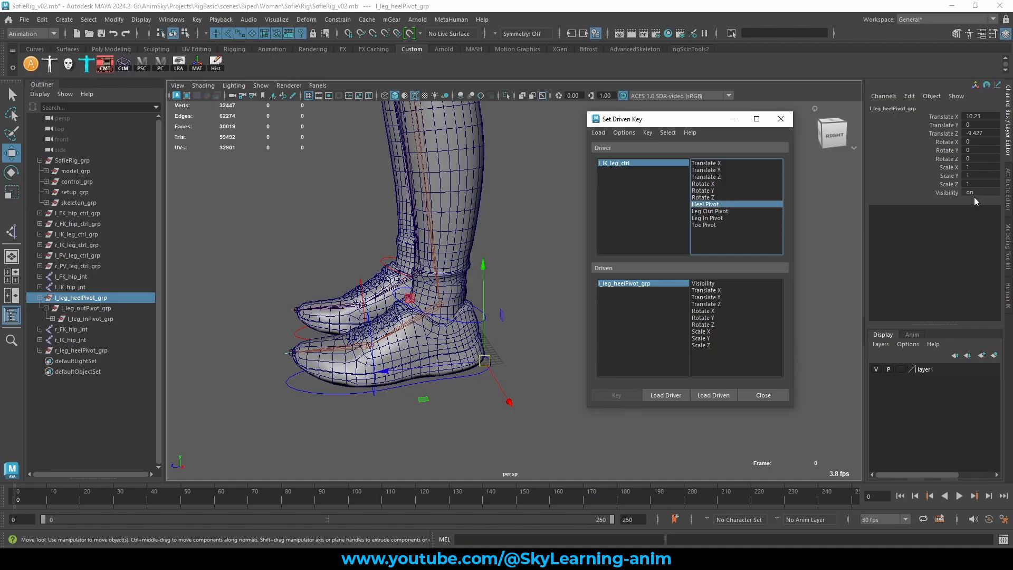
{"action": "left_click", "coordinate": [615, 163]}
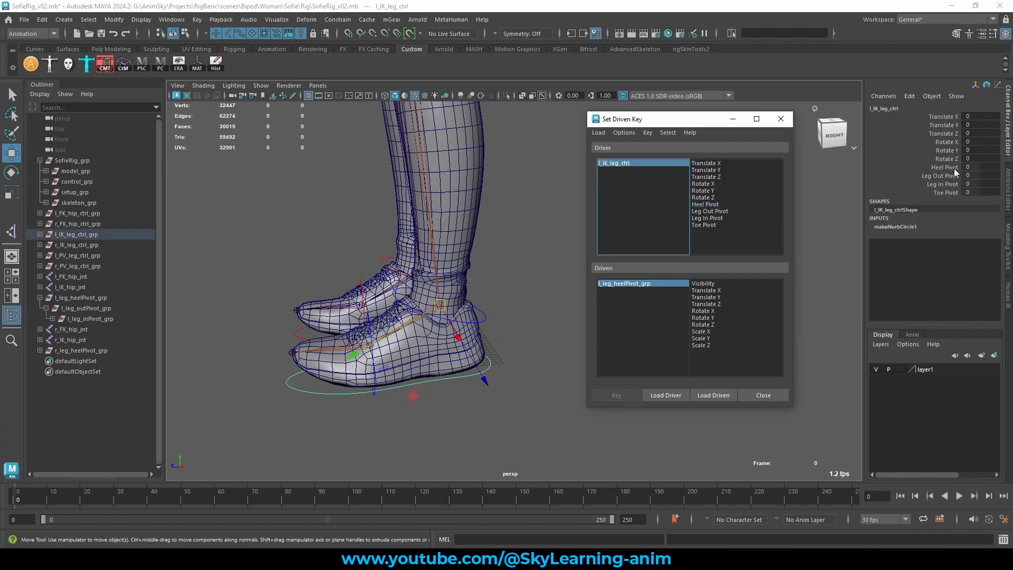
{"action": "left_click", "coordinate": [644, 283]}
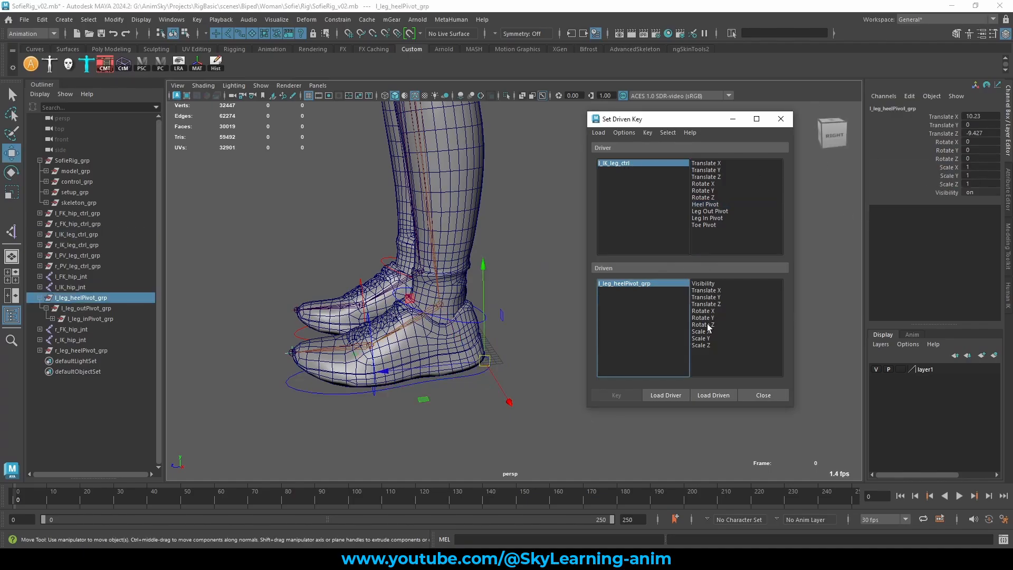
{"action": "key", "text": "e"}
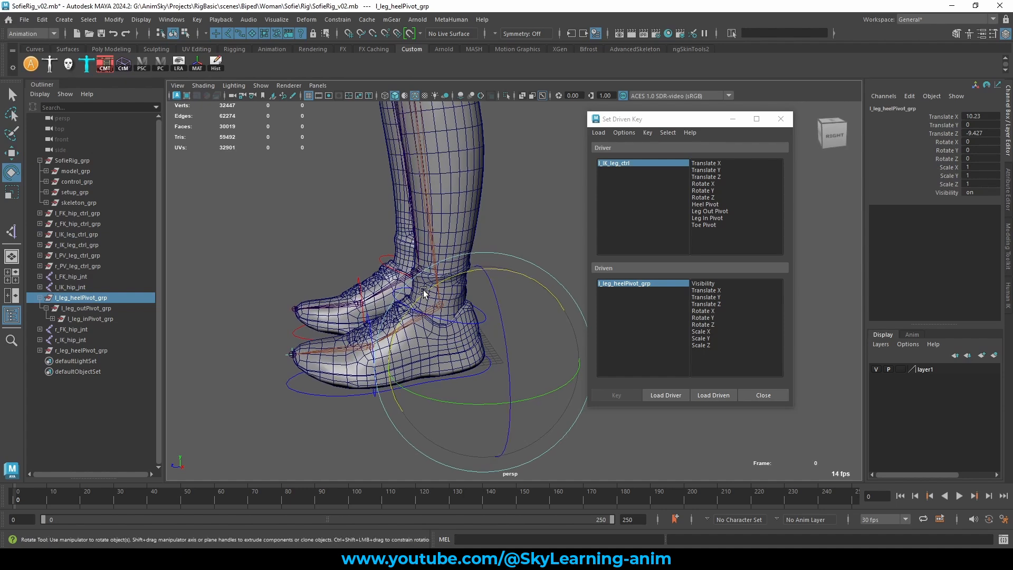
{"action": "left_click_drag", "start_coordinate": [424, 293], "coordinate": [491, 246]}
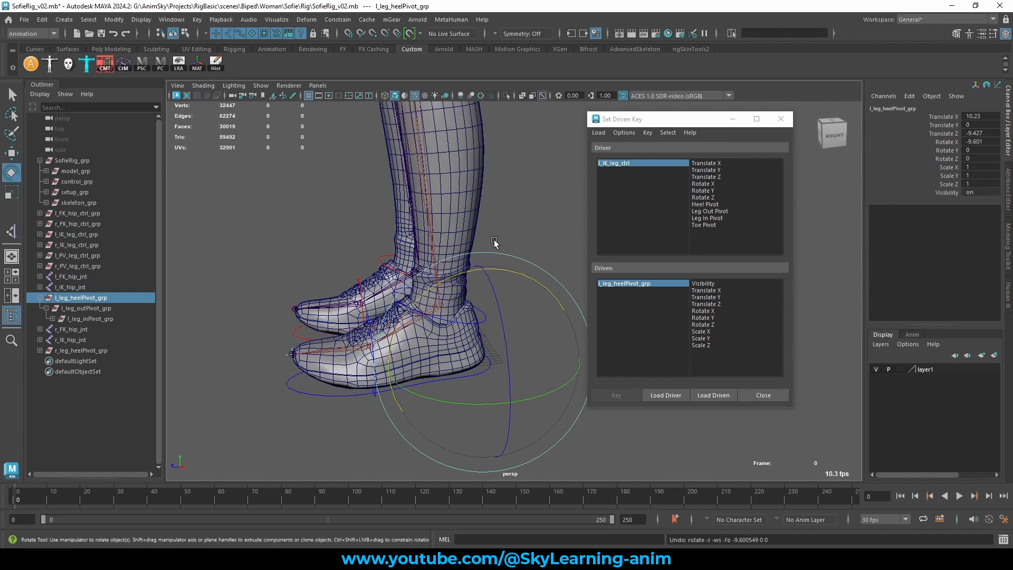
{"action": "key", "text": "ctrl+z"}
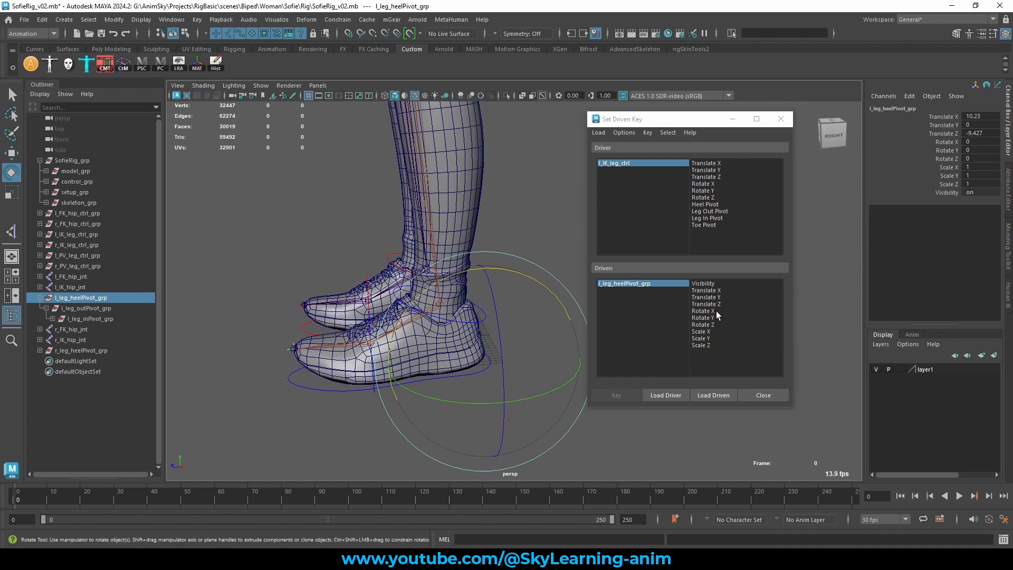
- Key Rotate X of l_leg_heelPivot_grp against the control's Heel Pivot, with both at 0
{"action": "left_click", "coordinate": [703, 311]}
{"action": "left_click", "coordinate": [706, 205]}
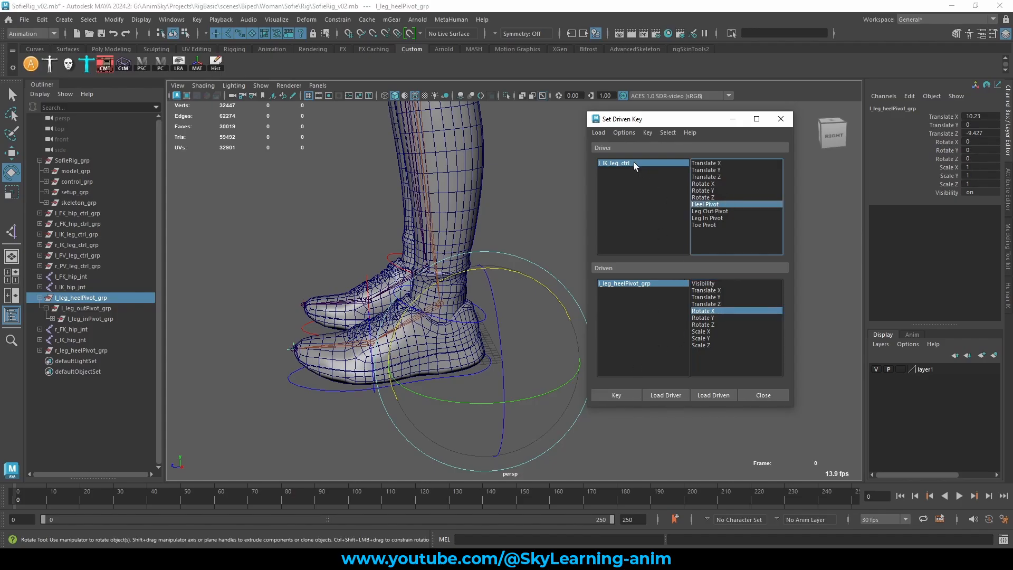
{"action": "left_click", "coordinate": [627, 395]}
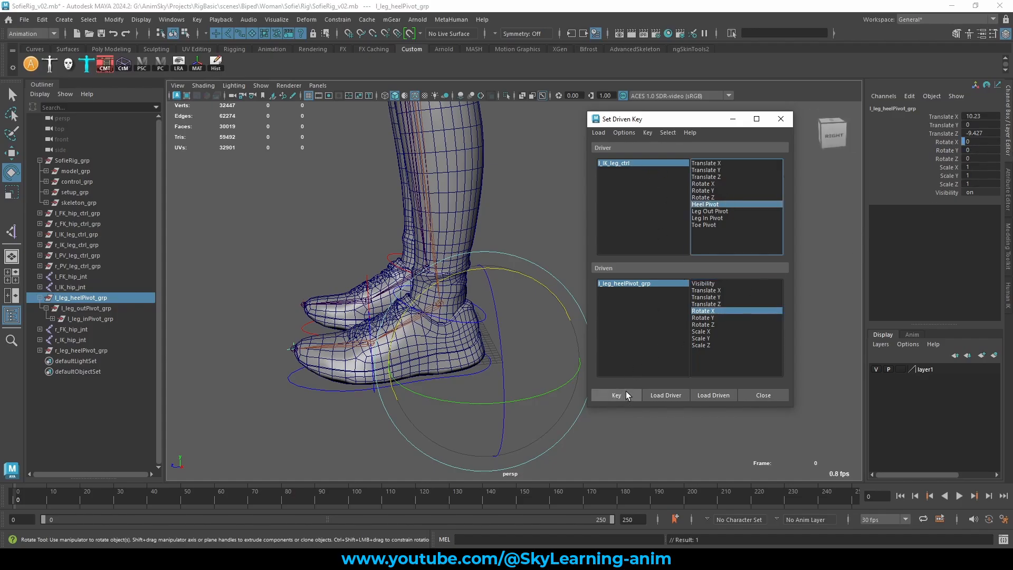
- Set Heel Pivot on l_IK_leg_ctrl to 10 and Rotate X of l_leg_heelPivot_grp to 30, and set a driven key
{"action": "left_click", "coordinate": [629, 164]}
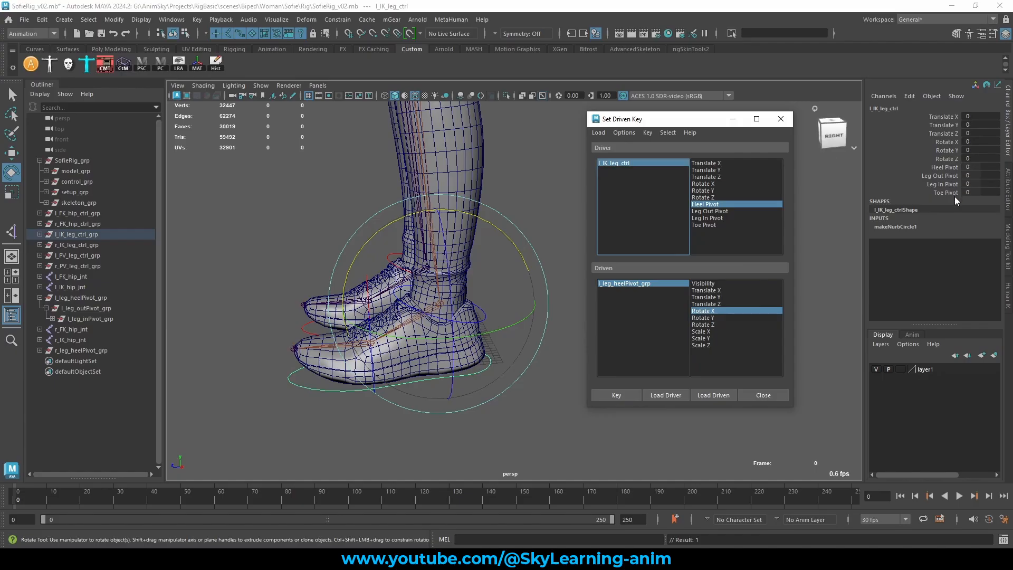
{"action": "left_click", "coordinate": [945, 167]}
{"action": "middle_click_drag", "start_coordinate": [470, 176], "coordinate": [529, 158]}
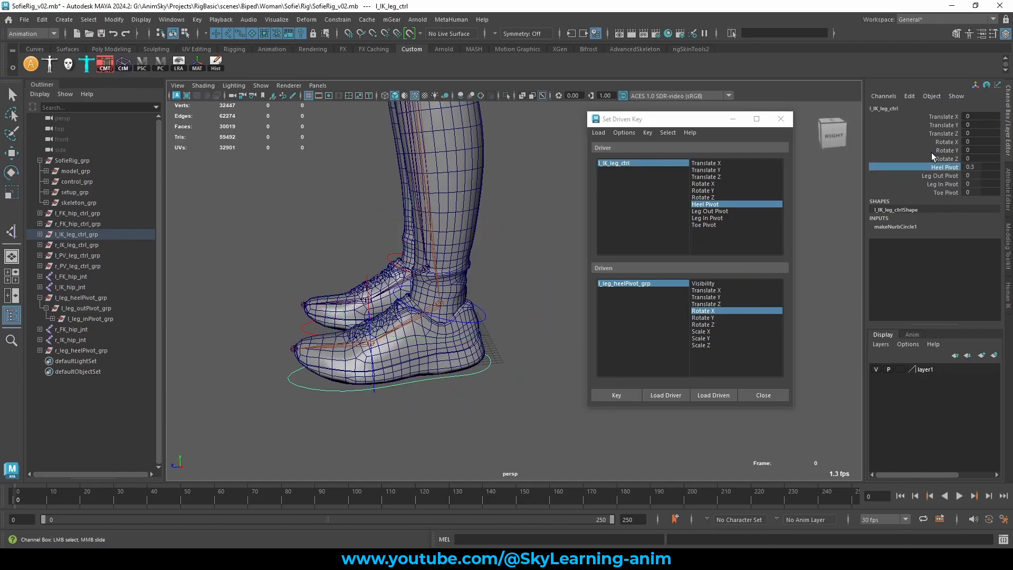
{"action": "left_click", "coordinate": [642, 285]}
{"action": "key", "text": "e"}
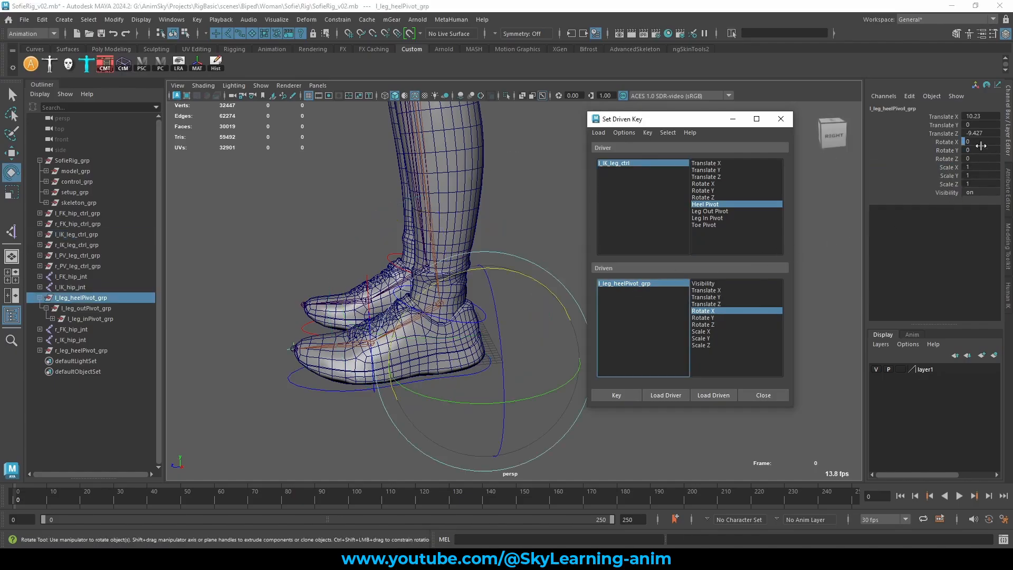
{"action": "double_click", "coordinate": [980, 142]}
{"action": "type", "text": "30"}
{"action": "key", "text": "Return"}
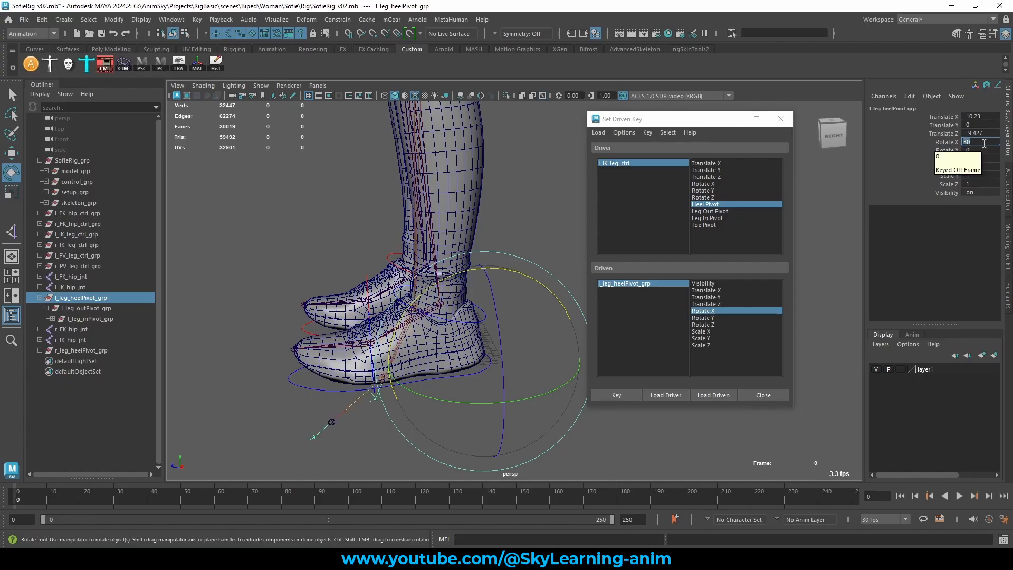
{"action": "left_click", "coordinate": [616, 395]}
- Set Heel Pivot on l_IK_leg_ctrl to -10 and Rotate X of l_leg_heelPivot_grp to -30, and set a driven key
{"action": "left_click", "coordinate": [628, 164]}
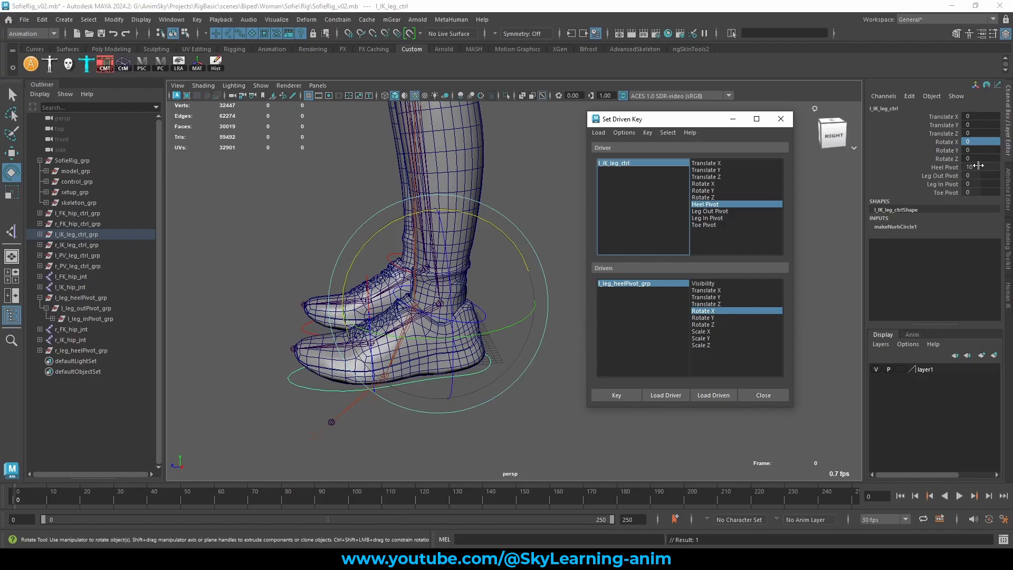
{"action": "double_click", "coordinate": [979, 167]}
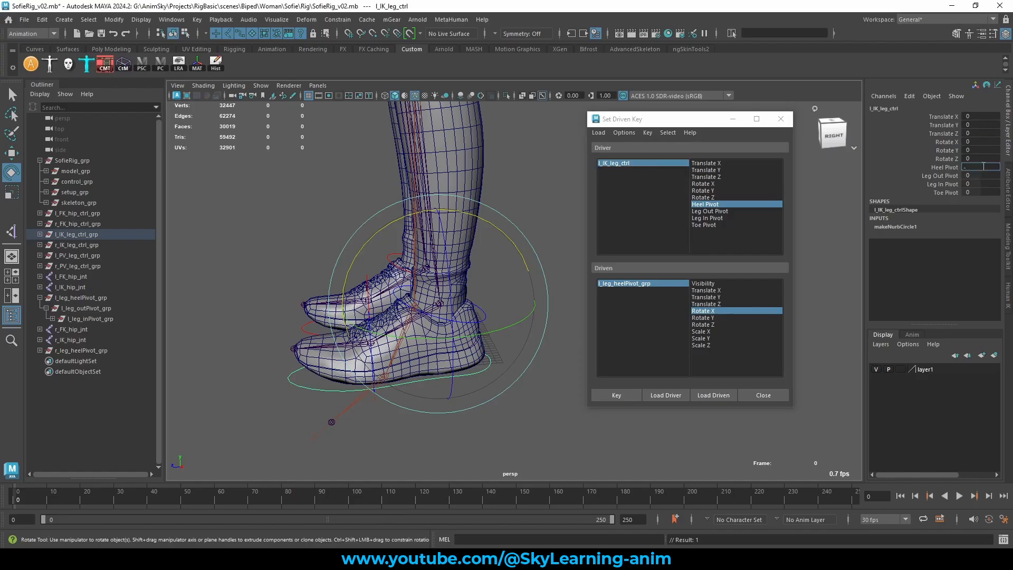
{"action": "type", "text": "-10"}
{"action": "key", "text": "Return"}
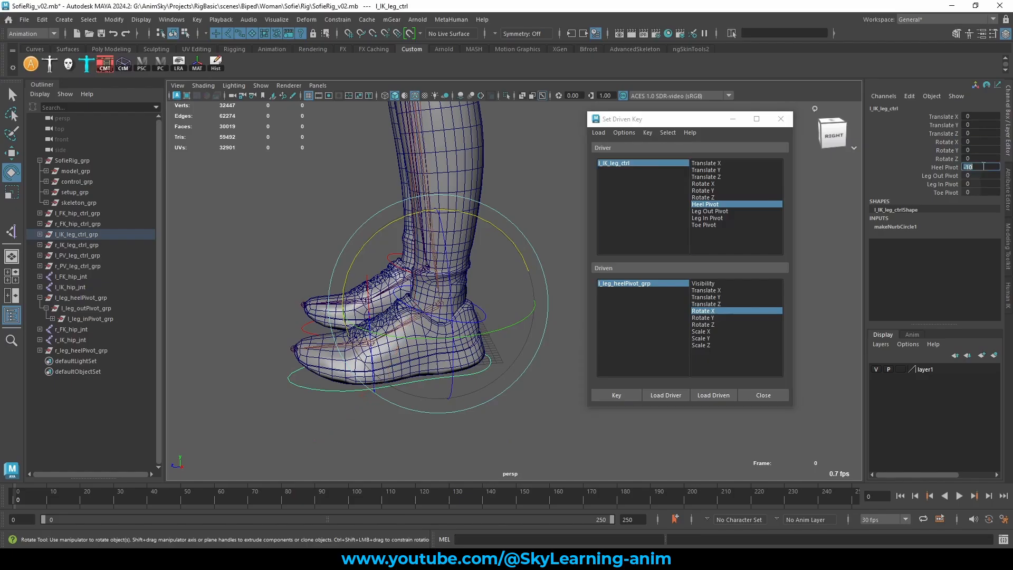
{"action": "left_click", "coordinate": [624, 283]}
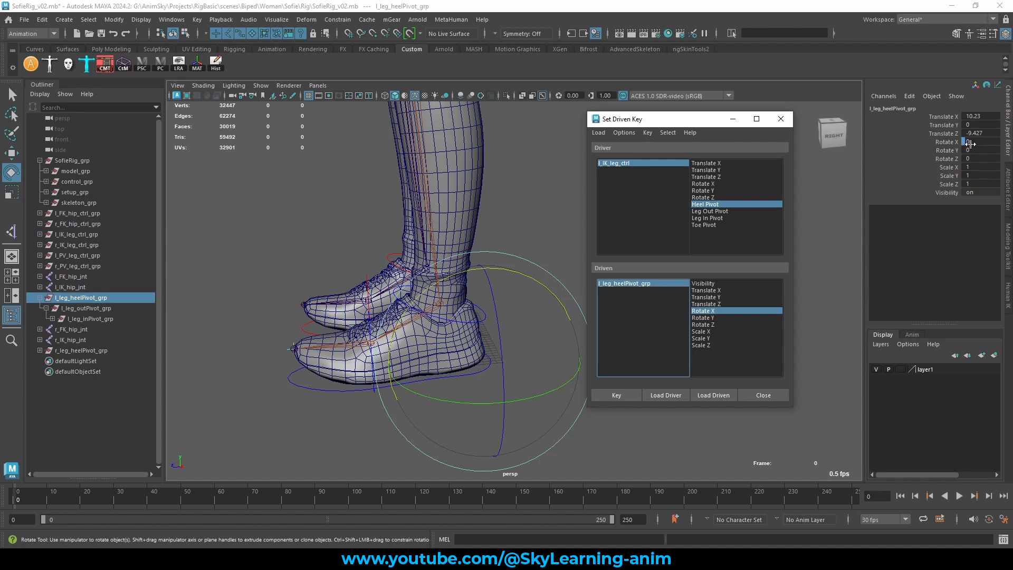
{"action": "double_click", "coordinate": [982, 141]}
{"action": "type", "text": "-3"}
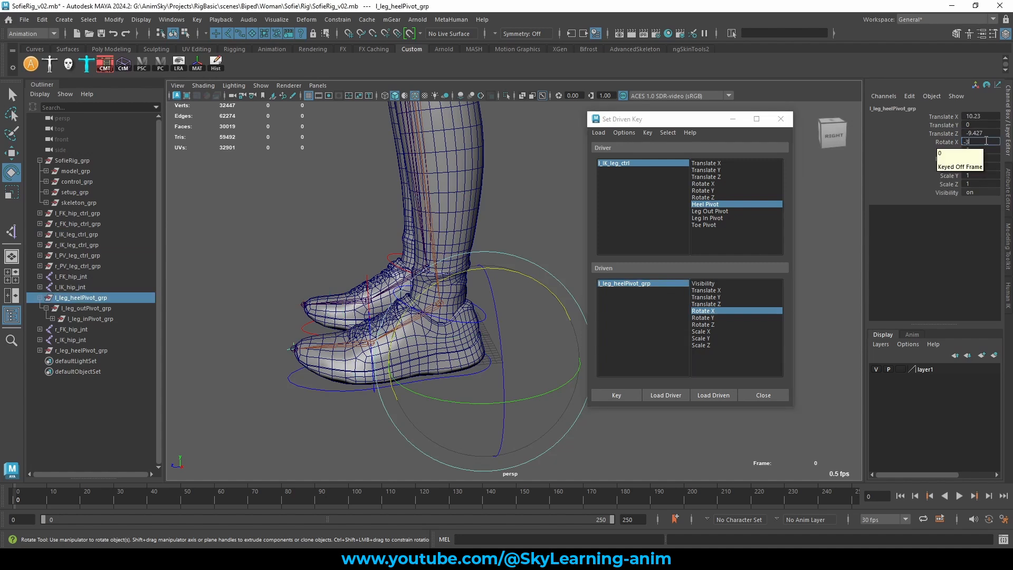
{"action": "type", "text": "0"}
{"action": "key", "text": "Return"}
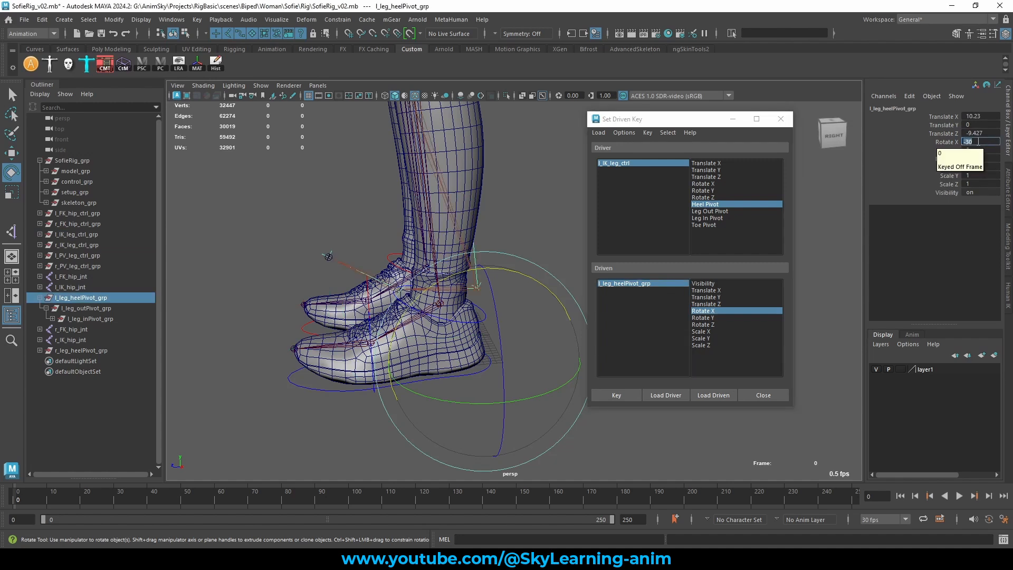
{"action": "left_click", "coordinate": [616, 395]}
- Test the heel motion by varying Heel Pivot on l_IK_leg_ctrl, and reset the attribute to 0
{"action": "left_click", "coordinate": [614, 163]}
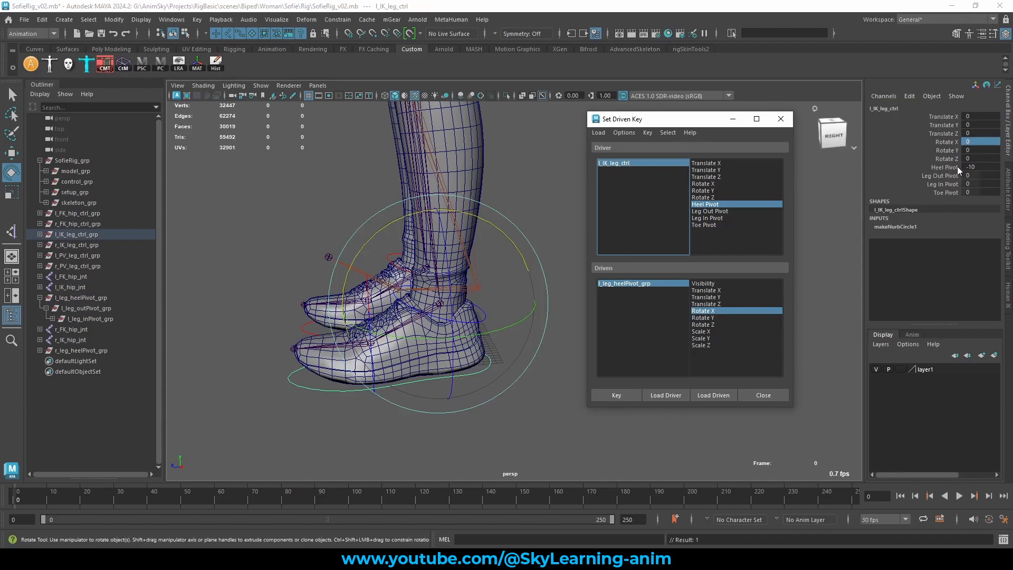
{"action": "left_click", "coordinate": [944, 168]}
{"action": "middle_click_drag", "start_coordinate": [460, 264], "coordinate": [465, 245]}
{"action": "middle_click_drag", "start_coordinate": [543, 245], "coordinate": [682, 241]}
{"action": "key", "text": "ctrl+z"}
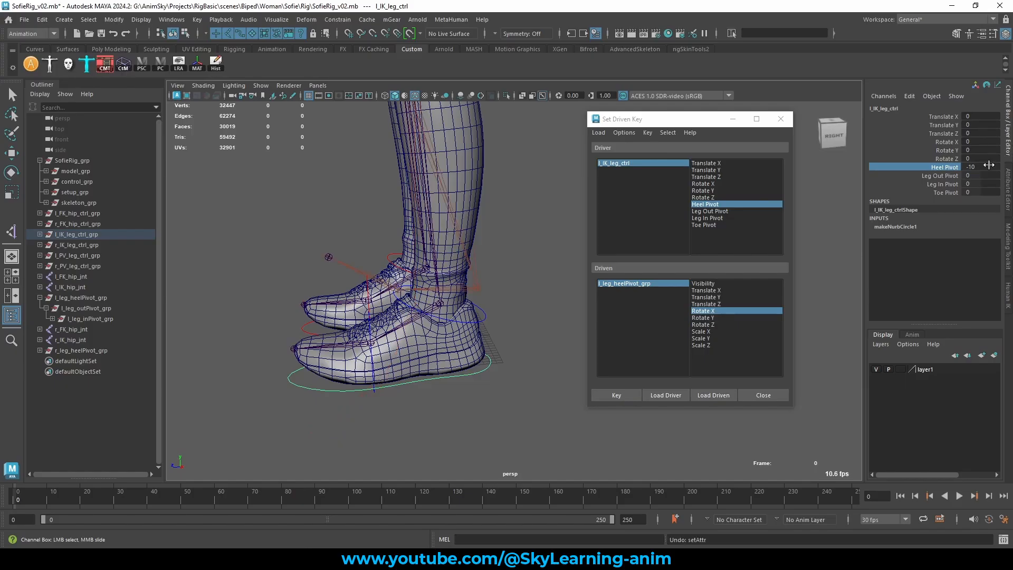
{"action": "double_click", "coordinate": [989, 167]}
{"action": "type", "text": "0"}
{"action": "key", "text": "Return"}
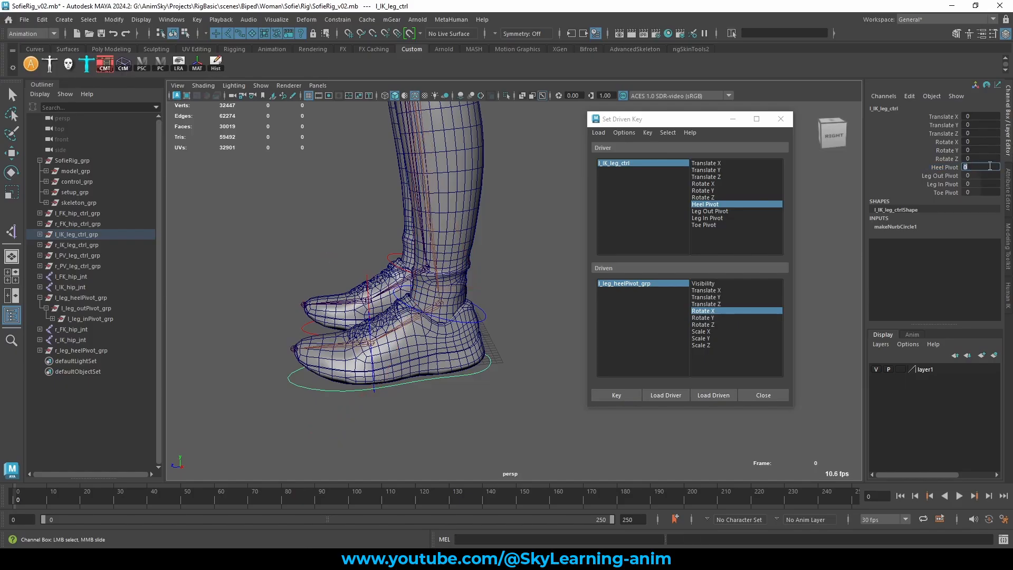
- Load l_leg_outPivot_grp as the driven object and choose Leg Out Pivot as the driver attribute of l_IK_leg_ctrl
{"action": "left_click_drag", "start_coordinate": [343, 314], "coordinate": [377, 335], "text": "alt"}
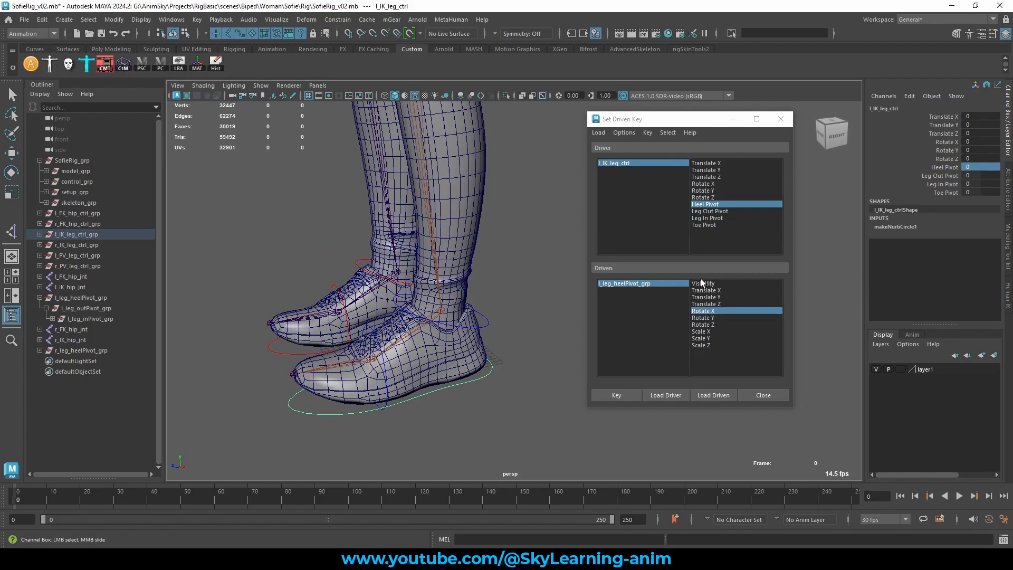
{"action": "left_click_drag", "start_coordinate": [503, 276], "coordinate": [514, 278], "text": "alt"}
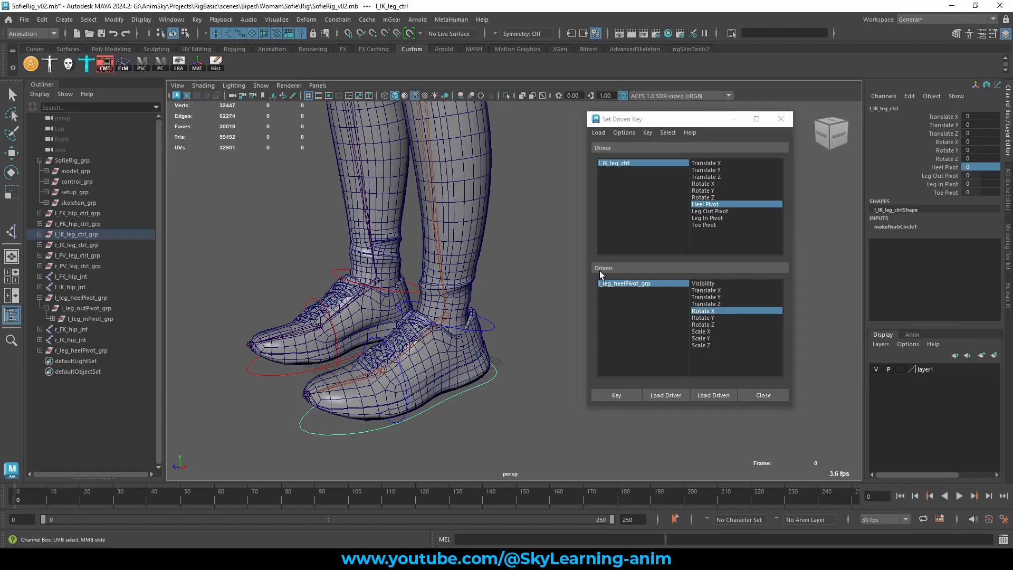
{"action": "left_click", "coordinate": [107, 308]}
{"action": "key", "text": "e"}
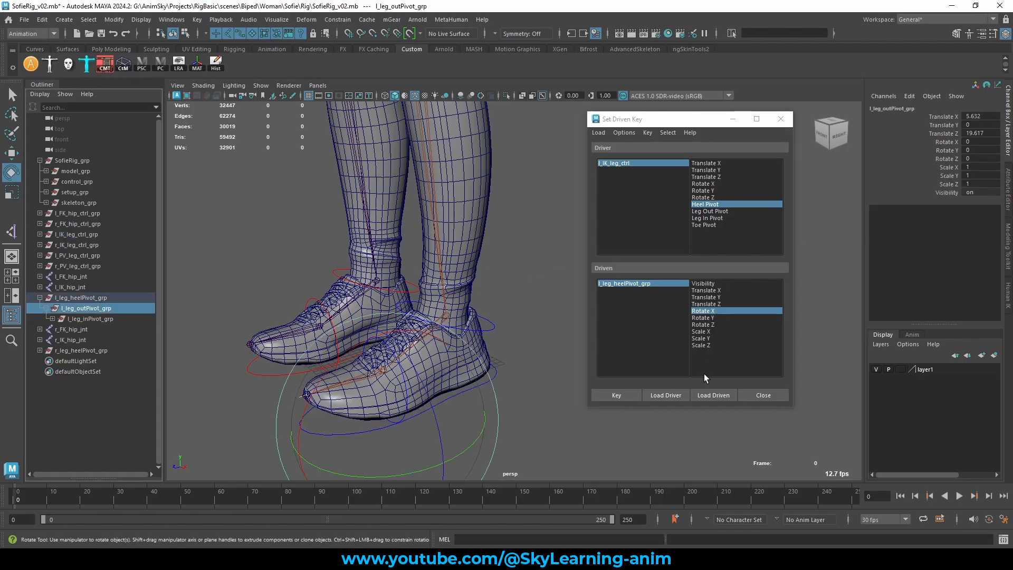
{"action": "left_click", "coordinate": [714, 395]}
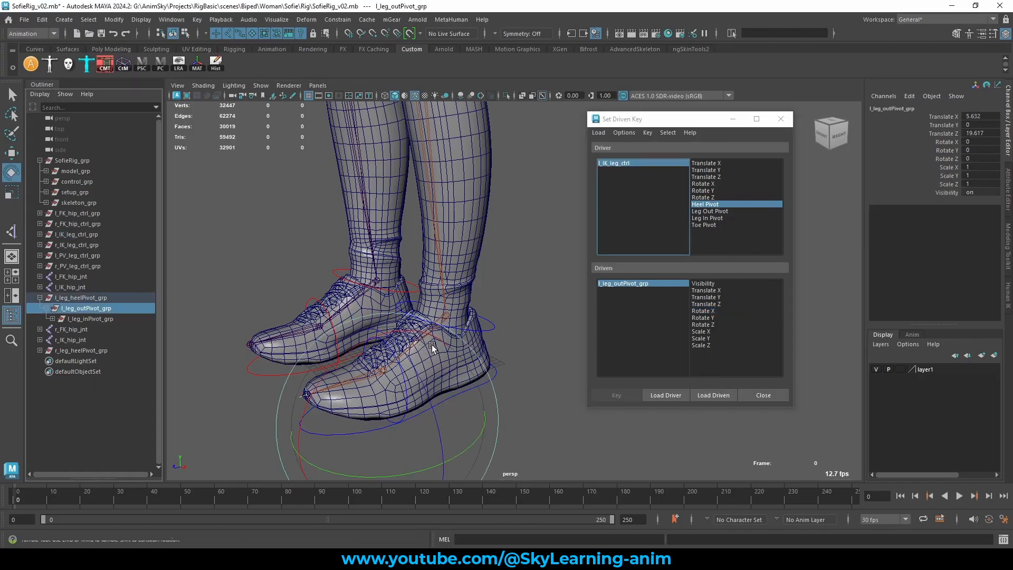
{"action": "left_click_drag", "start_coordinate": [432, 344], "coordinate": [581, 274], "text": "alt"}
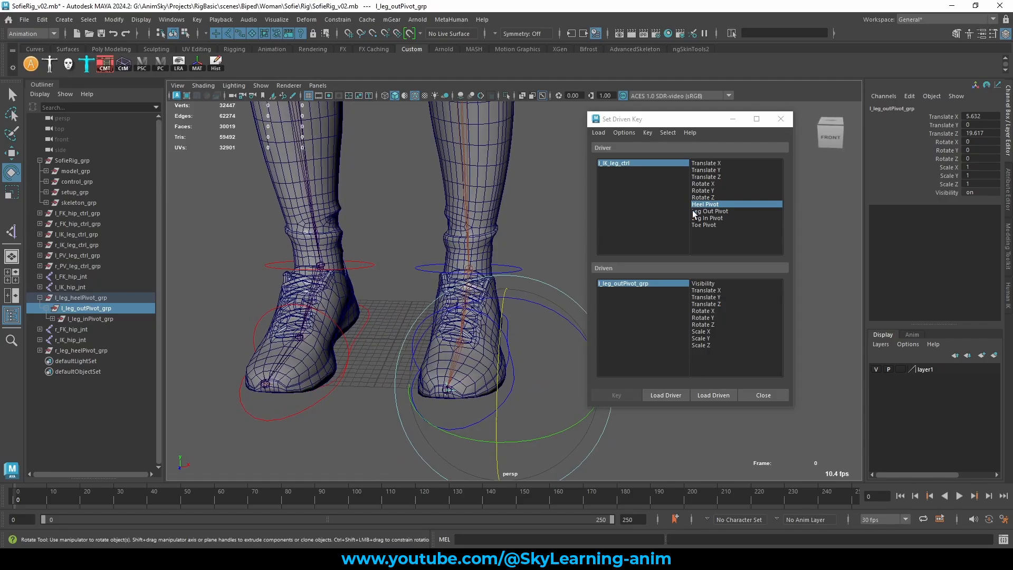
{"action": "left_click", "coordinate": [718, 212]}
- Test-rotate l_leg_outPivot_grp about Z in both directions, undoing each test rotation
{"action": "left_click_drag", "start_coordinate": [538, 310], "coordinate": [489, 300], "text": "alt"}
{"action": "left_click_drag", "start_coordinate": [485, 228], "coordinate": [496, 224], "text": "alt"}
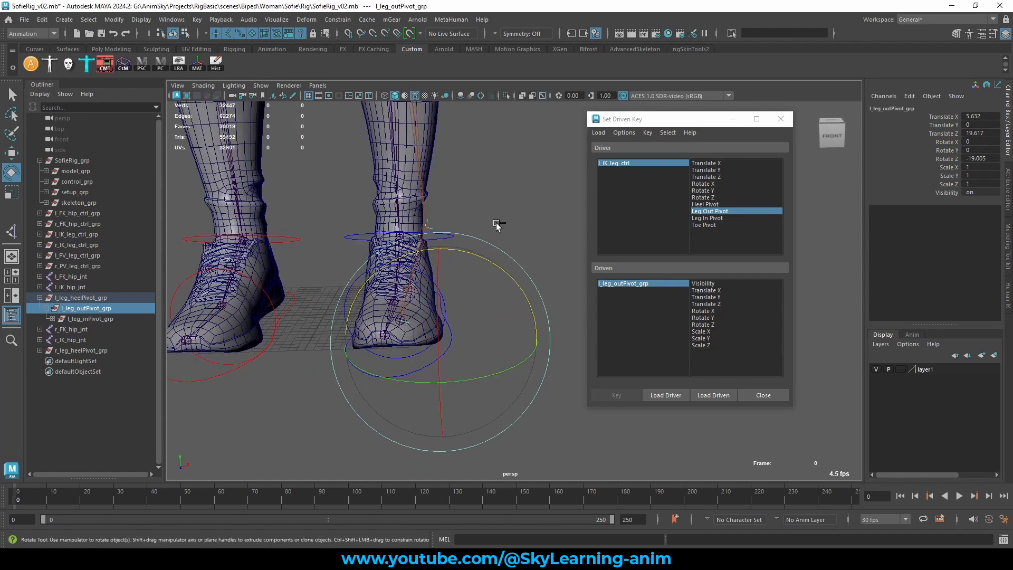
{"action": "middle_click_drag", "start_coordinate": [495, 217], "coordinate": [537, 229]}
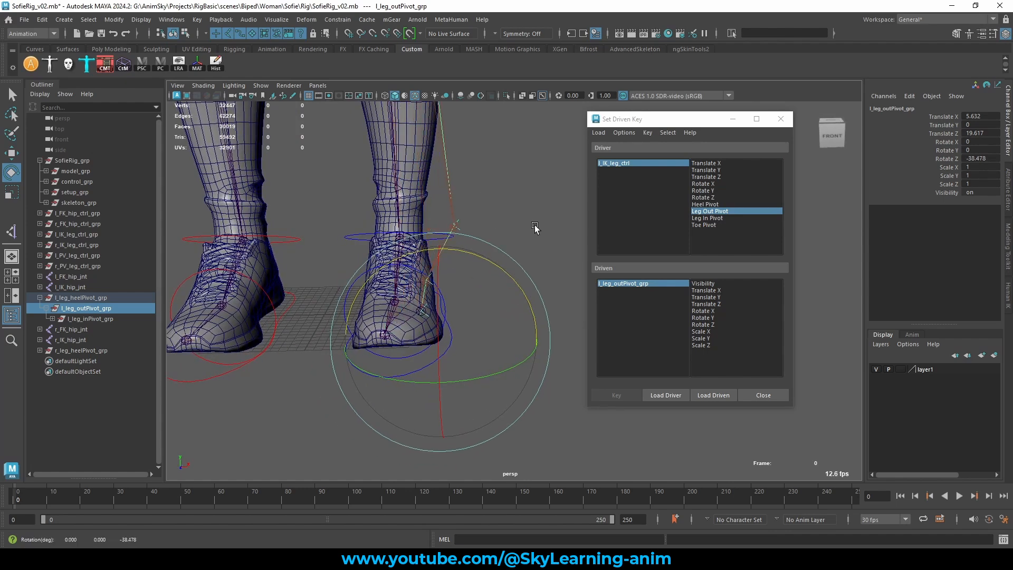
{"action": "key", "text": "ctrl+z"}
{"action": "middle_click_drag", "start_coordinate": [496, 266], "coordinate": [474, 317]}
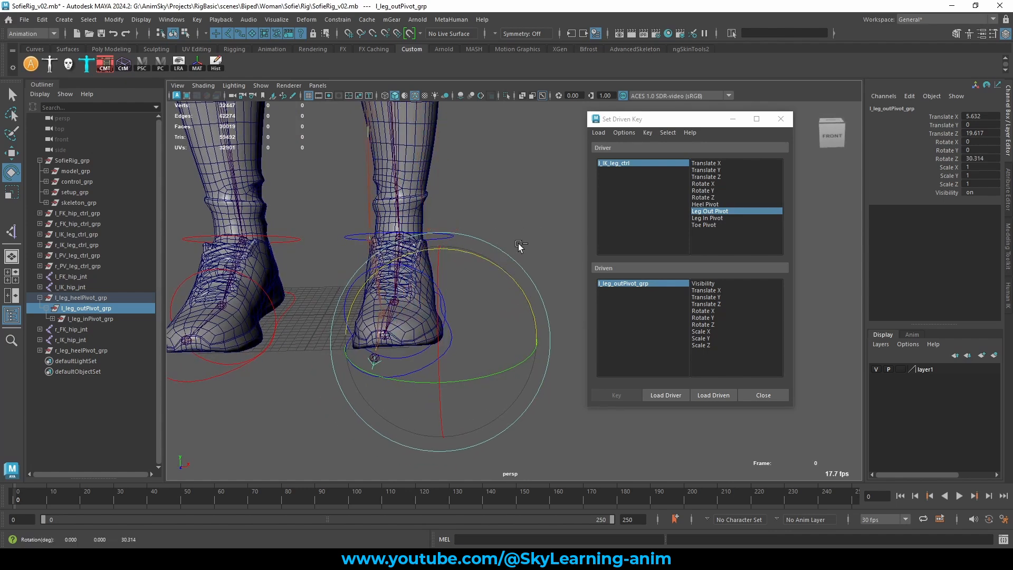
{"action": "key", "text": "ctrl+z"}
- Key Rotate Z of l_leg_outPivot_grp against Leg Out Pivot of l_IK_leg_ctrl, with both at 0
{"action": "left_click", "coordinate": [623, 163]}
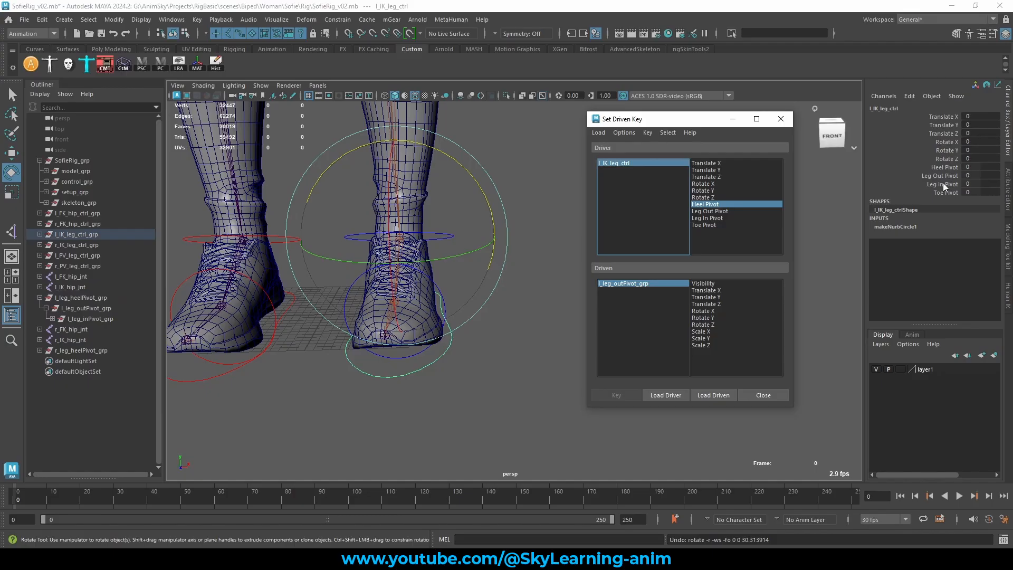
{"action": "mouse_move", "coordinate": [434, 299]}
{"action": "left_mouse_down", "text": "alt"}
{"action": "mouse_move", "coordinate": [452, 290]}
{"action": "mouse_move", "coordinate": [417, 304]}
{"action": "mouse_move", "coordinate": [429, 305]}
{"action": "left_mouse_up", "text": "alt"}
{"action": "key", "text": "w"}
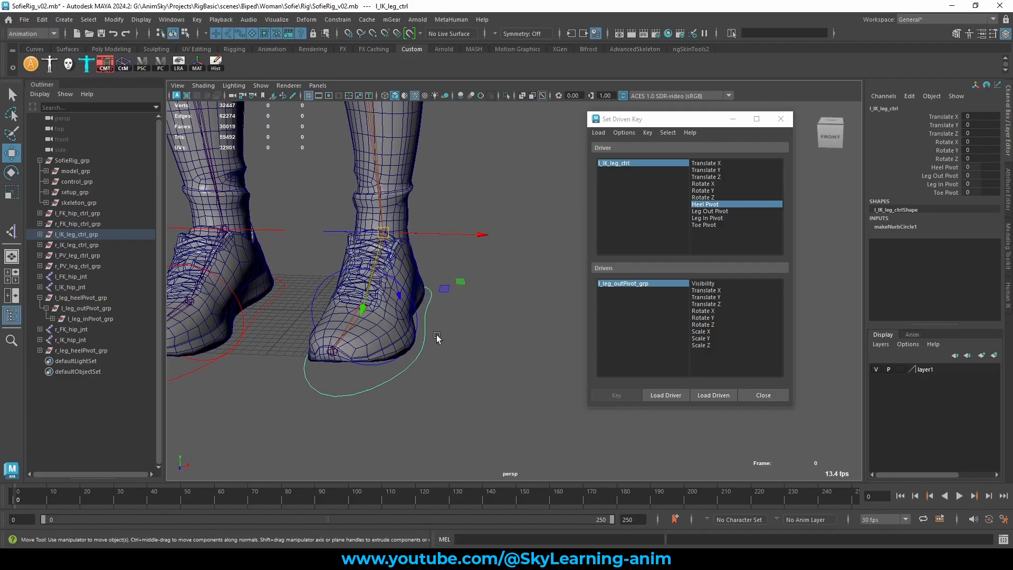
{"action": "left_click_drag", "start_coordinate": [372, 301], "coordinate": [388, 300], "text": "alt"}
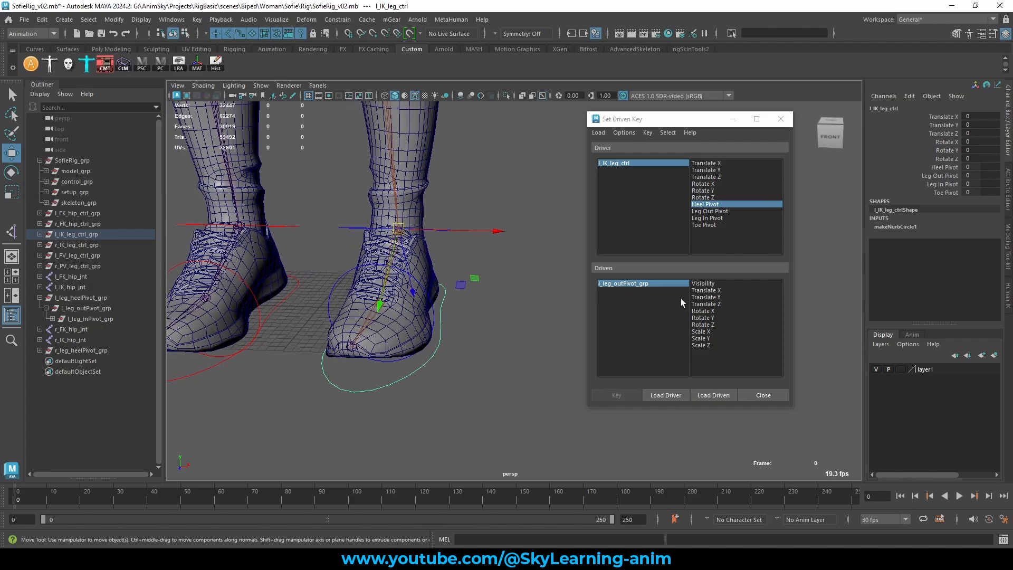
{"action": "left_click", "coordinate": [709, 211]}
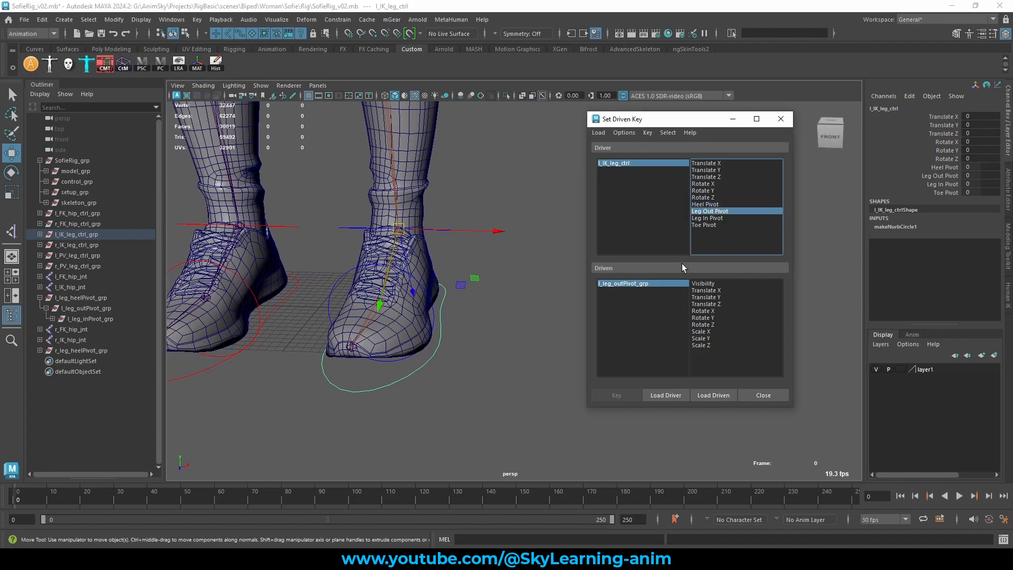
{"action": "left_click", "coordinate": [629, 284]}
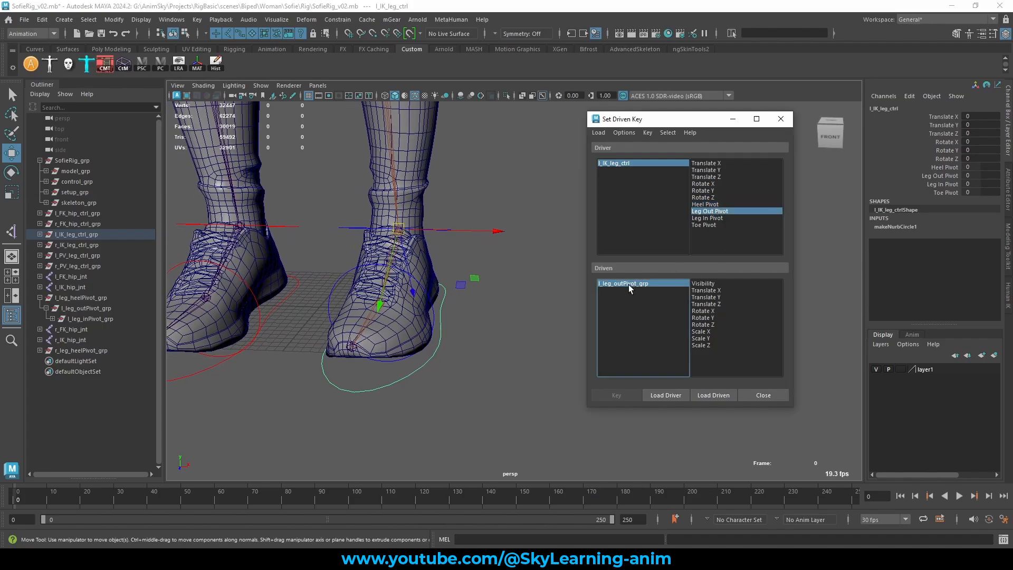
{"action": "left_click", "coordinate": [707, 324]}
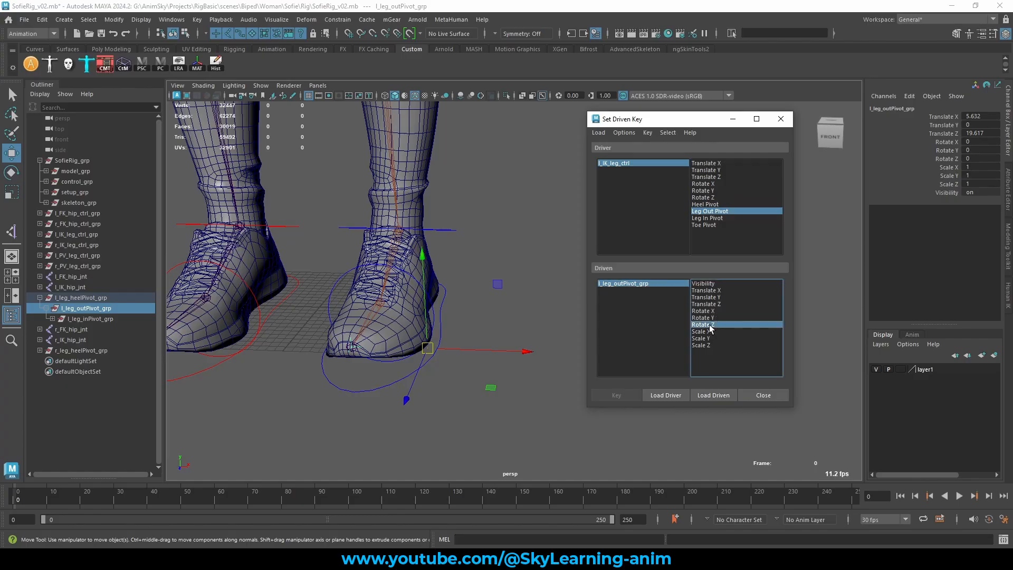
{"action": "left_click", "coordinate": [631, 394]}
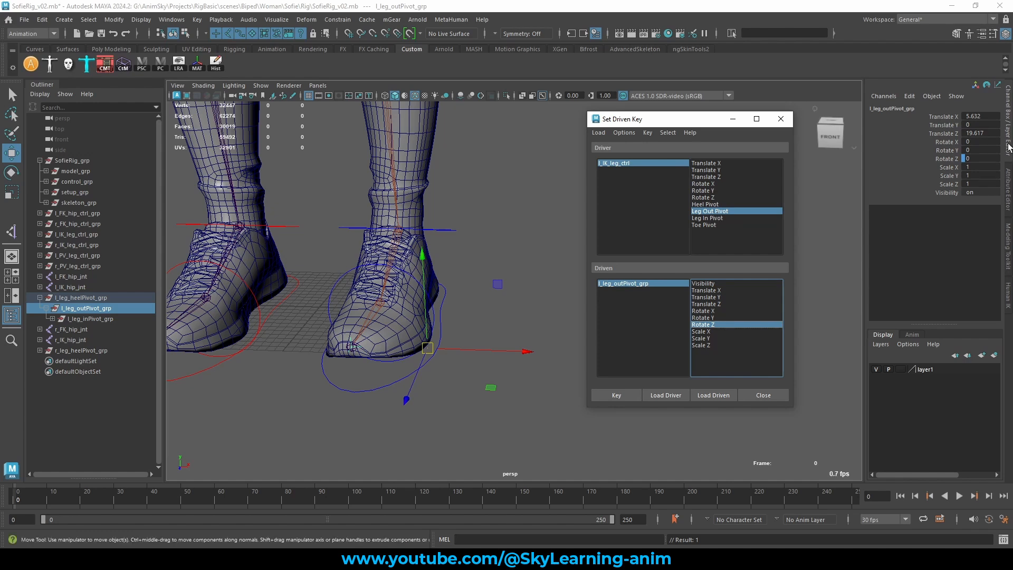
- Set Leg Out Pivot on l_IK_leg_ctrl to -10 and Rotate Z of l_leg_outPivot_grp to -30, and set a driven key
{"action": "left_click", "coordinate": [660, 164]}
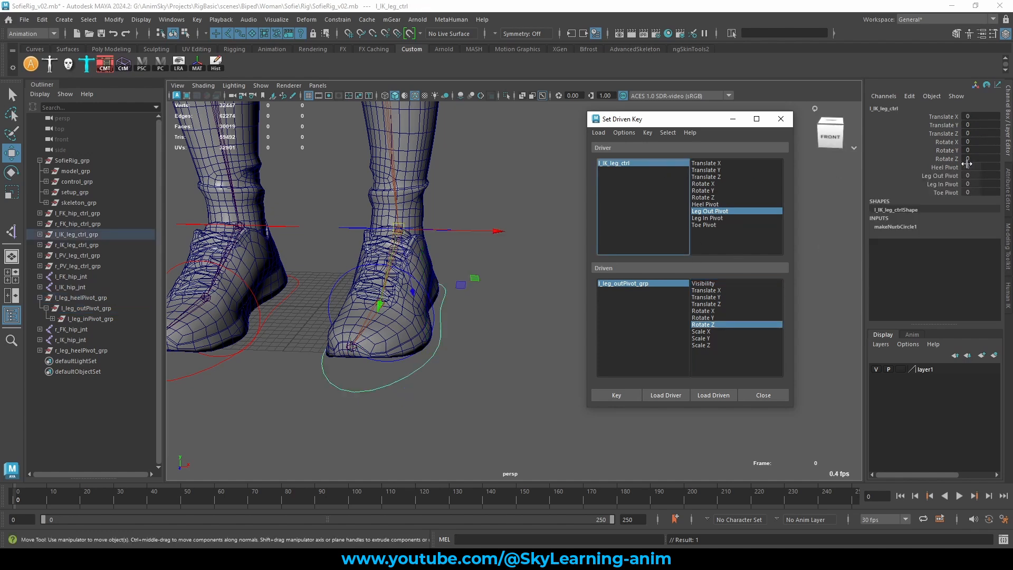
{"action": "left_click", "coordinate": [944, 175]}
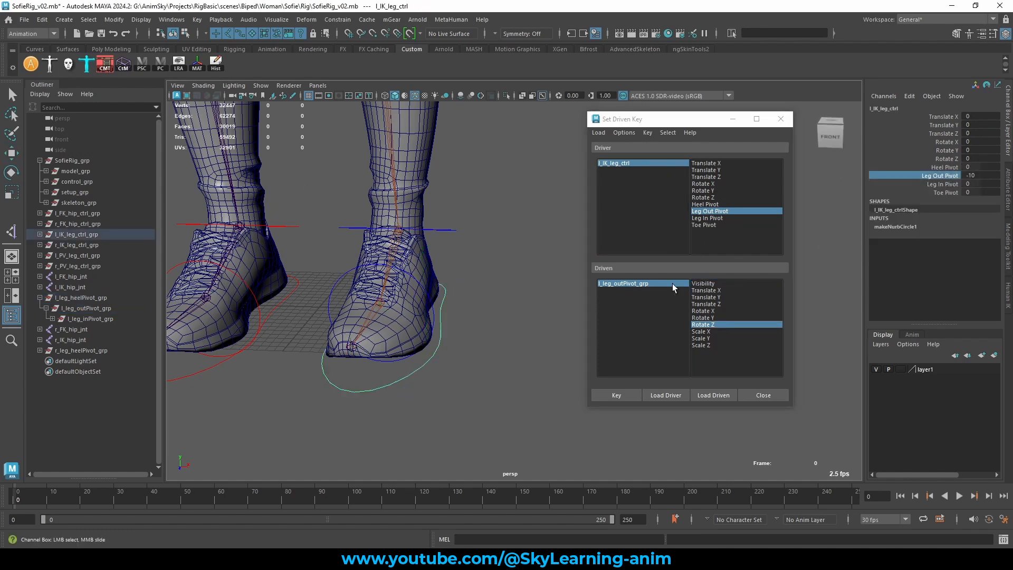
{"action": "middle_click_drag", "start_coordinate": [671, 288], "coordinate": [515, 232]}
{"action": "left_click", "coordinate": [641, 283]}
{"action": "key", "text": "w"}
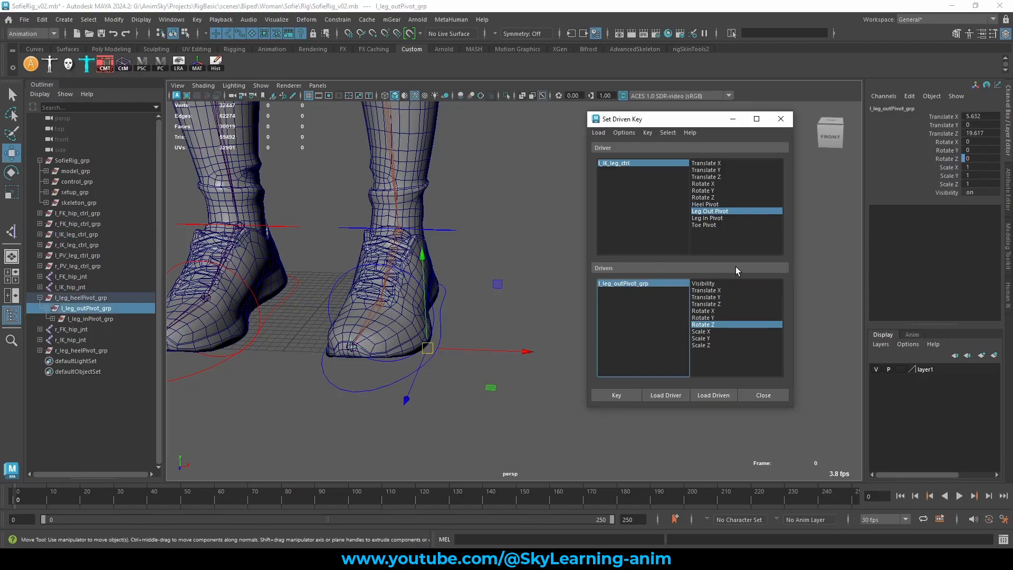
{"action": "left_click", "coordinate": [986, 159]}
{"action": "type", "text": "-"}
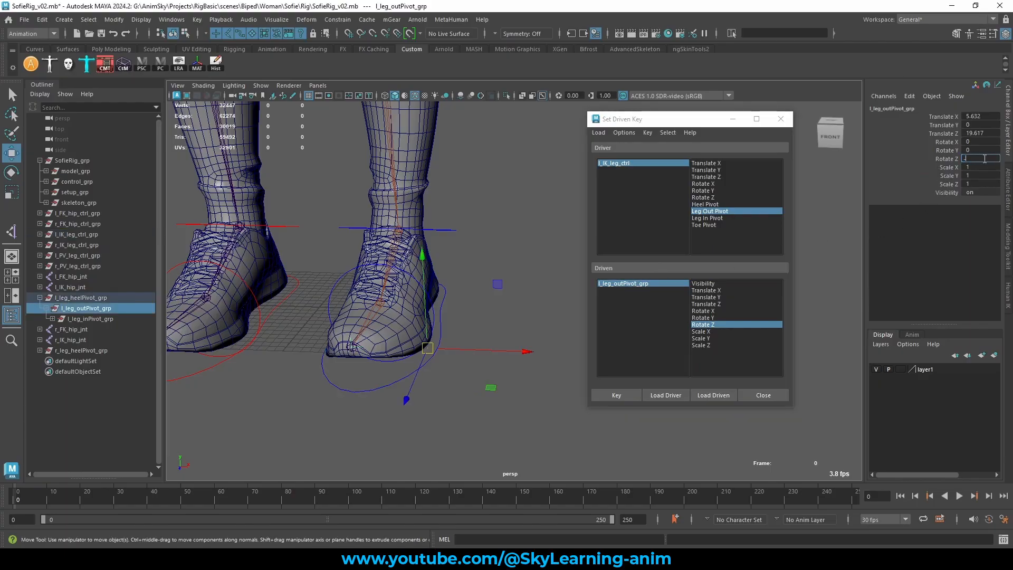
{"action": "type", "text": "30"}
{"action": "key", "text": "Return"}
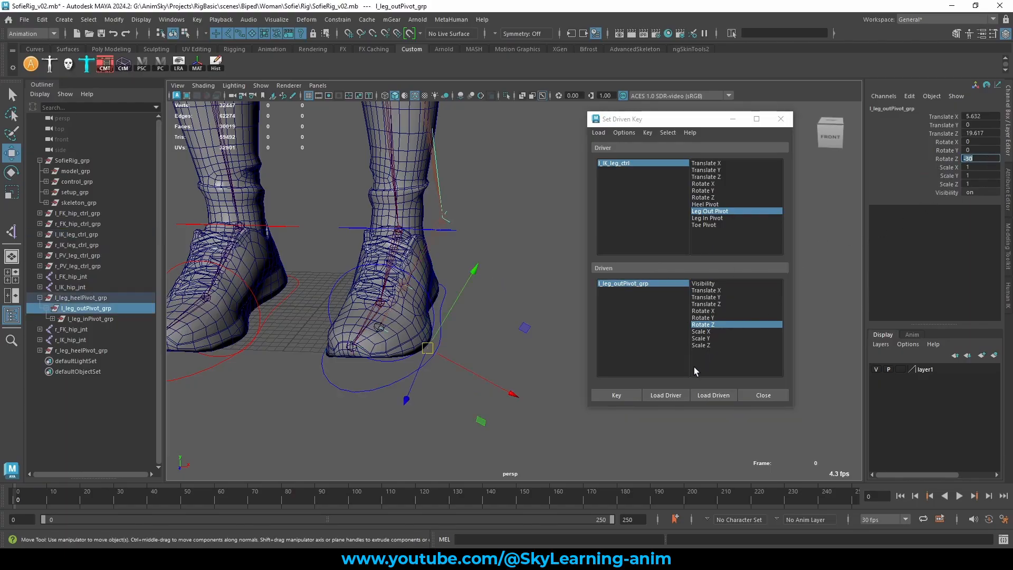
{"action": "left_click", "coordinate": [625, 395]}
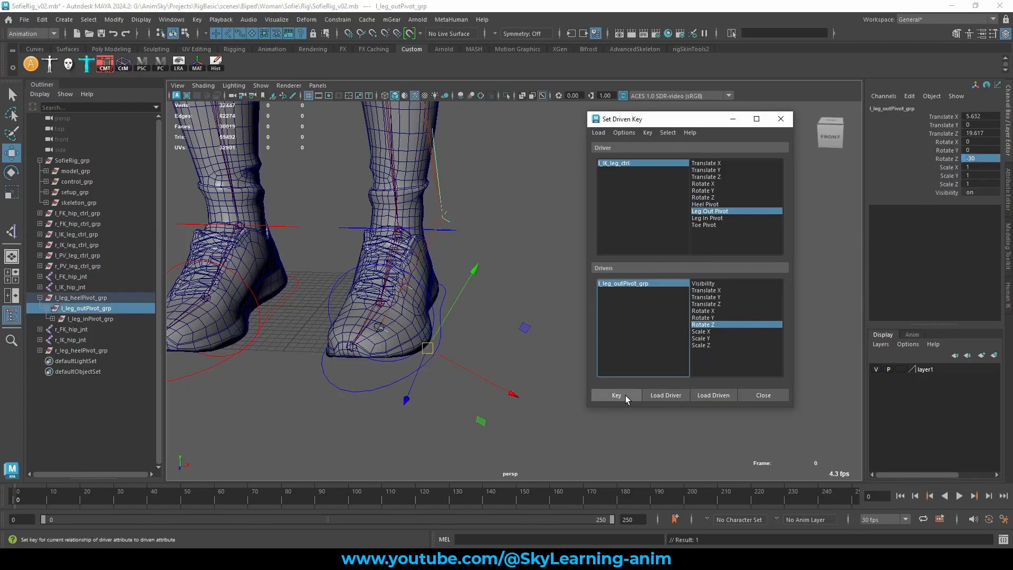
- Set Leg Out Pivot on l_IK_leg_ctrl to 10 and Rotate Z of l_leg_outPivot_grp to 30, and set a driven key
{"action": "left_click", "coordinate": [635, 163]}
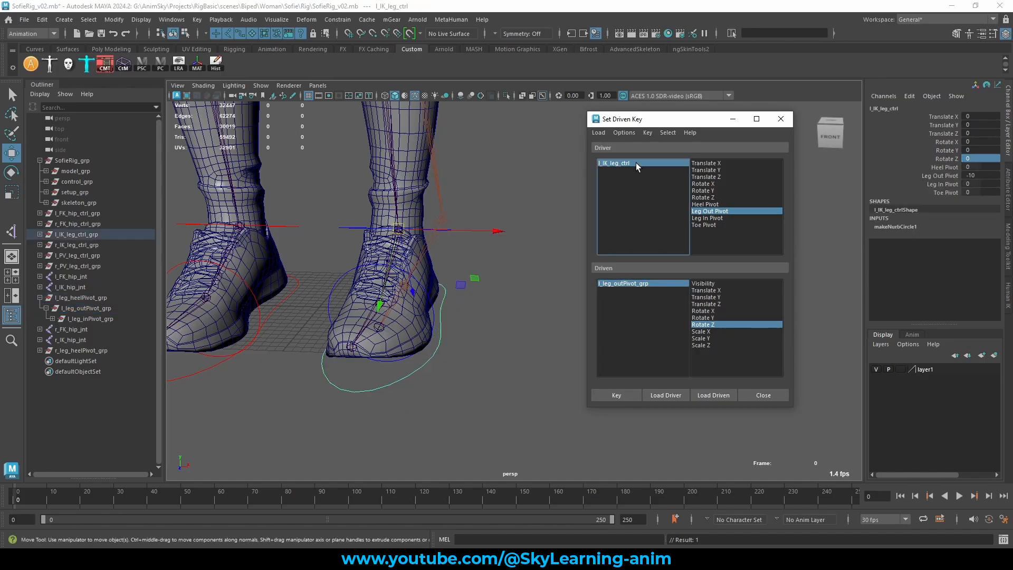
{"action": "left_click", "coordinate": [983, 175]}
{"action": "type", "text": "1"}
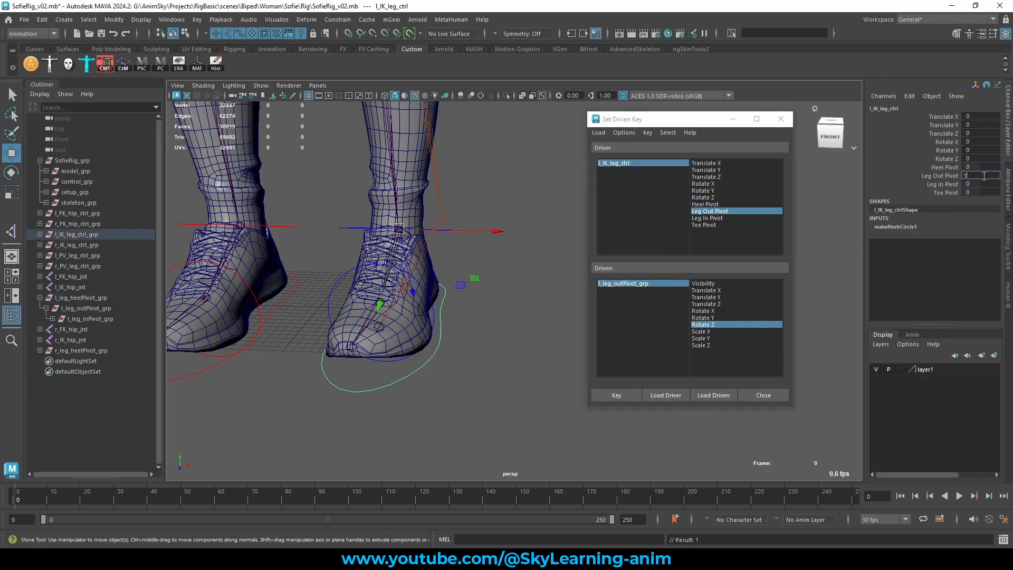
{"action": "type", "text": "0"}
{"action": "key", "text": "Return"}
{"action": "left_click", "coordinate": [669, 121]}
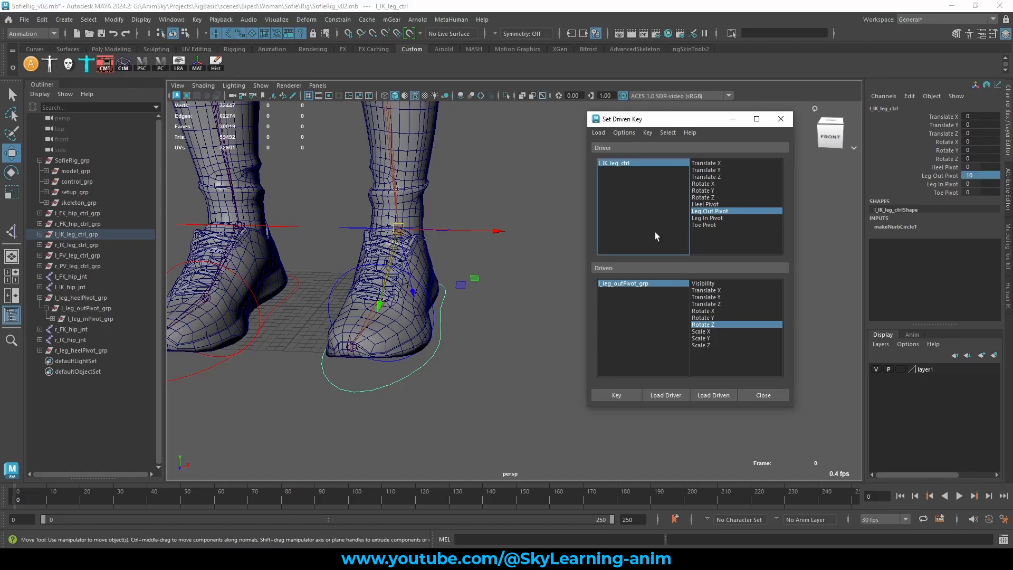
{"action": "left_click", "coordinate": [628, 285]}
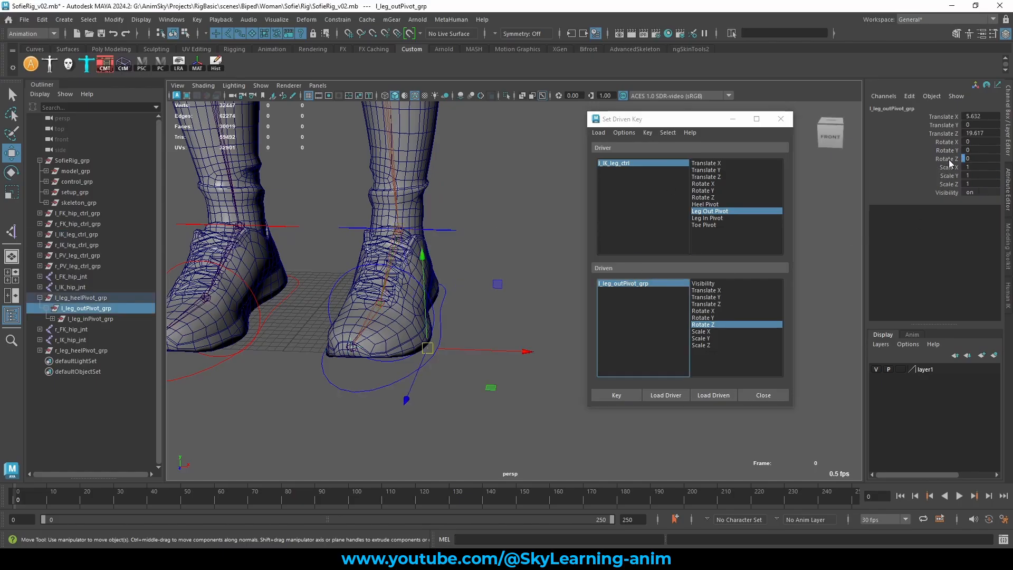
{"action": "key", "text": "e"}
{"action": "left_click_drag", "start_coordinate": [459, 227], "coordinate": [978, 167]}
{"action": "left_click", "coordinate": [986, 158]}
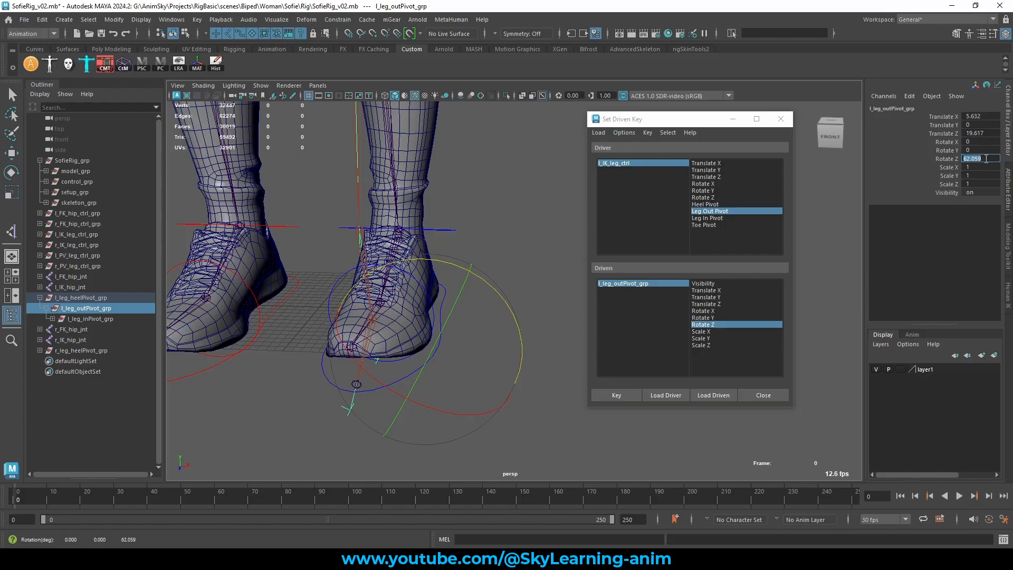
{"action": "type", "text": "30"}
{"action": "key", "text": "Return"}
{"action": "left_click", "coordinate": [616, 395]}
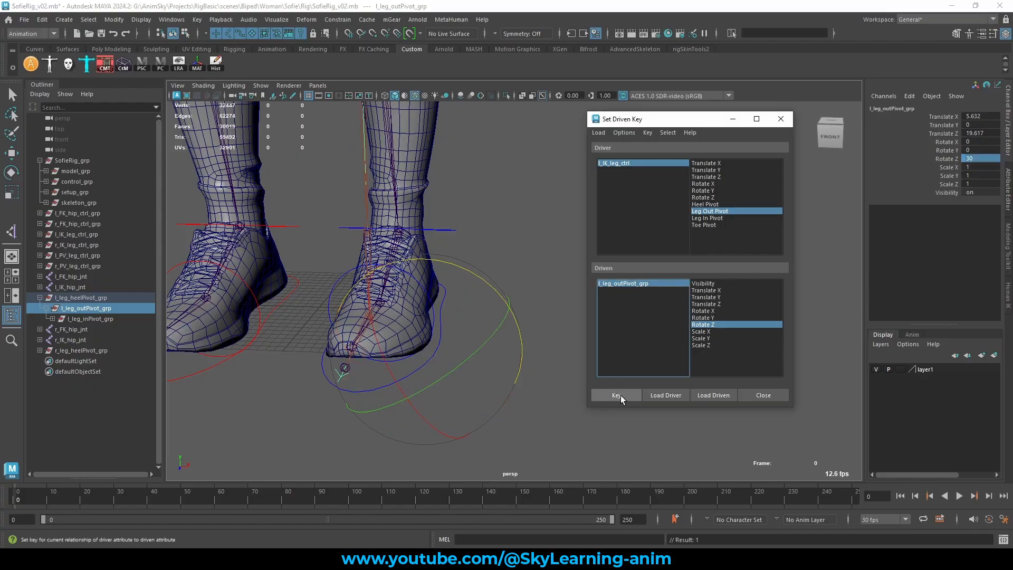
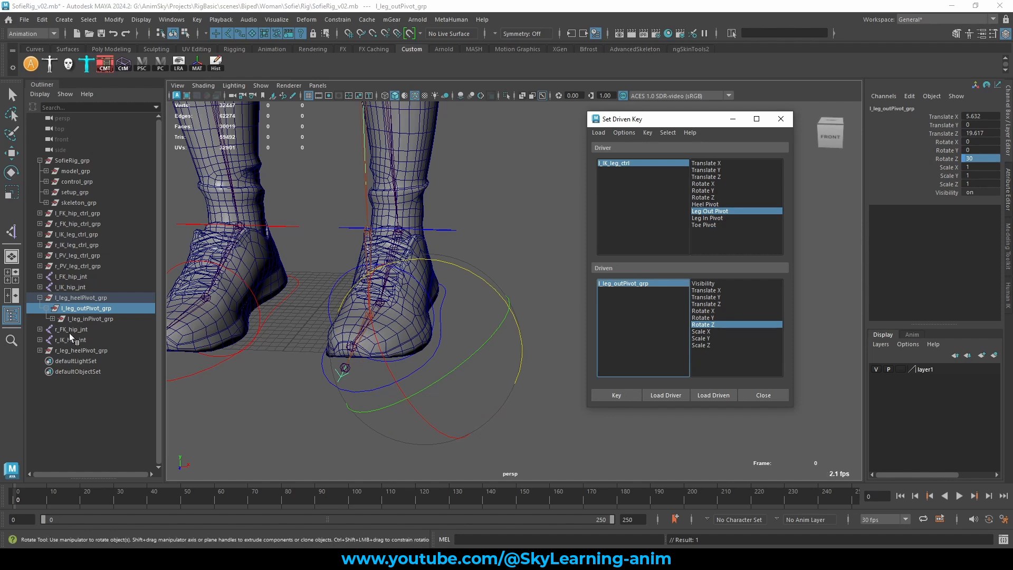
- Load l_leg_inPivot_grp as the driven object and reset Leg Out Pivot on l_IK_leg_ctrl to 0
{"action": "left_click", "coordinate": [56, 320]}
{"action": "left_click", "coordinate": [717, 395]}
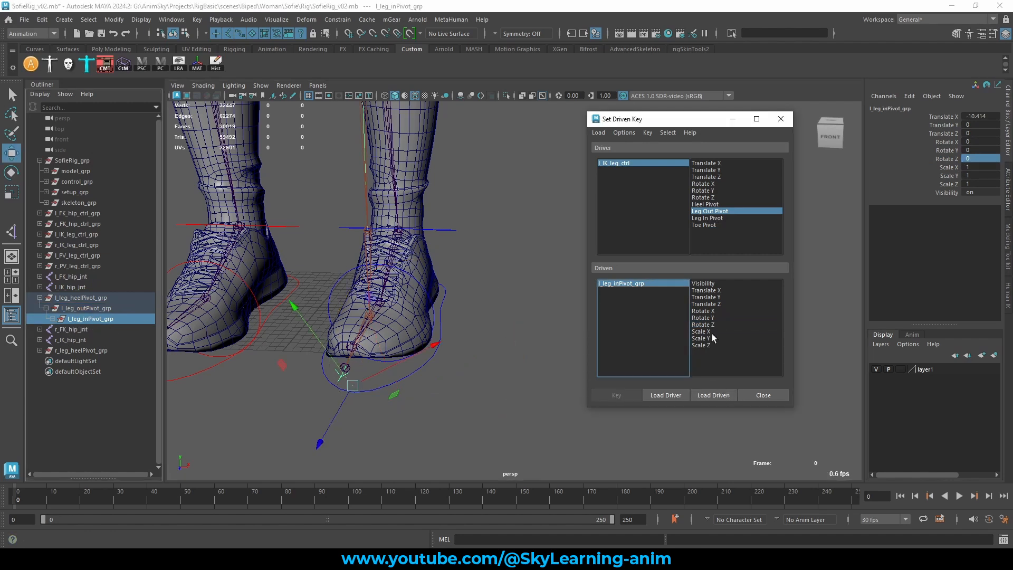
{"action": "left_click", "coordinate": [654, 165]}
{"action": "left_click_drag", "start_coordinate": [981, 175], "coordinate": [984, 182]}
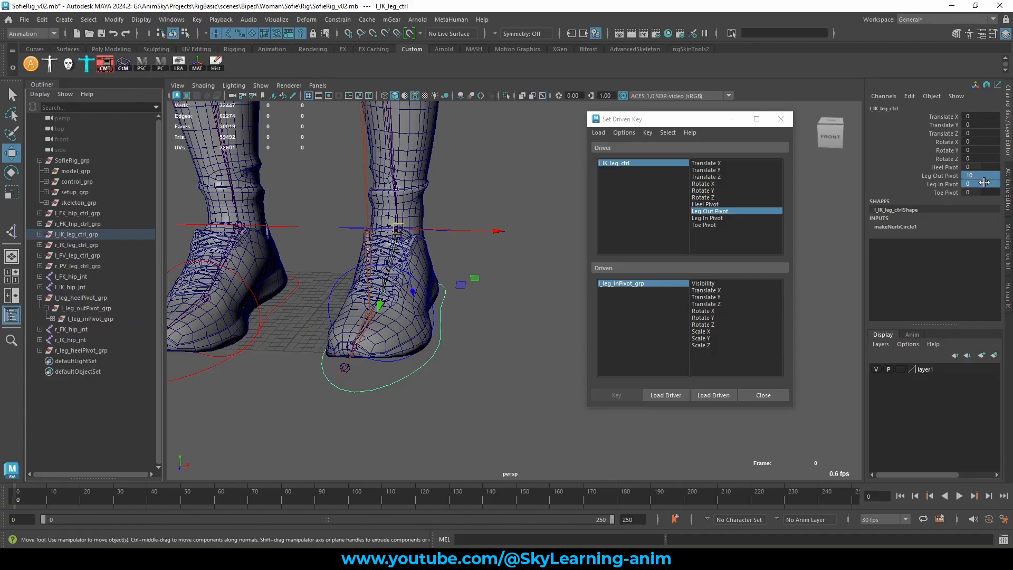
{"action": "double_click", "coordinate": [984, 182]}
{"action": "type", "text": "0"}
{"action": "key", "text": "Return"}
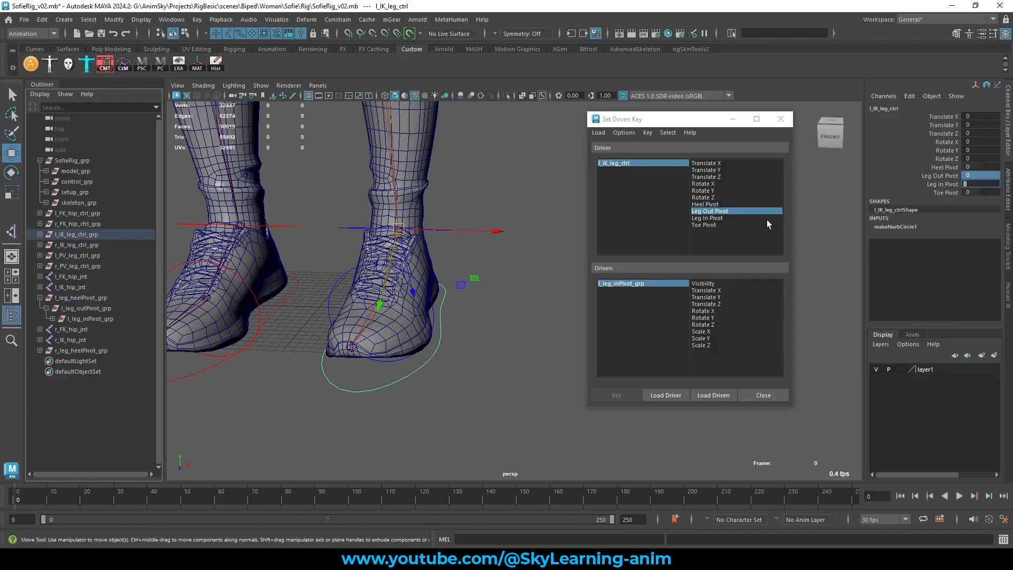
- Test-rotate l_leg_inPivot_grp about Z and undo the rotation
{"action": "left_click", "coordinate": [90, 319]}
{"action": "key", "text": "e"}
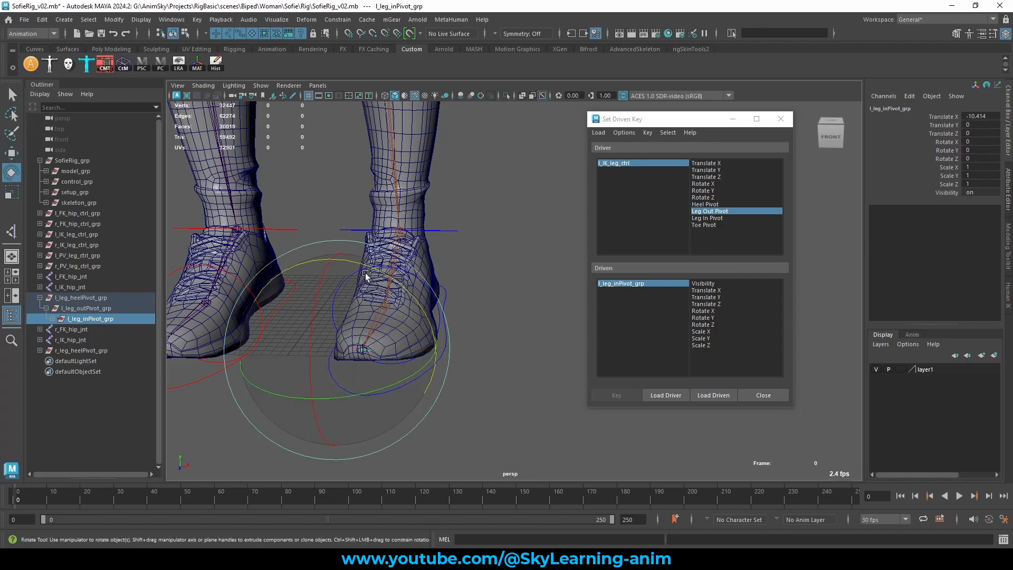
{"action": "left_click_drag", "start_coordinate": [366, 275], "coordinate": [349, 266]}
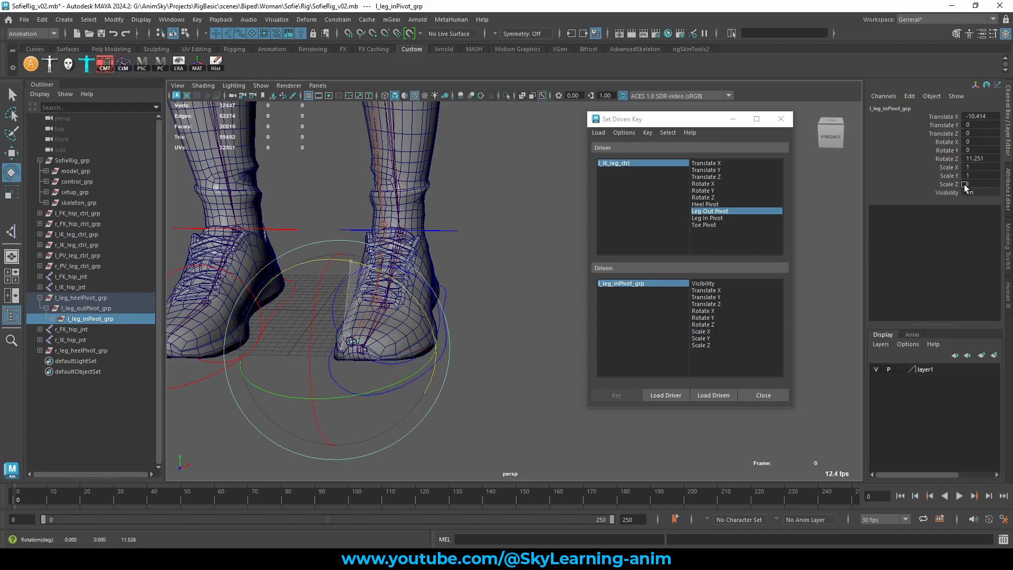
{"action": "key", "text": "ctrl+z"}
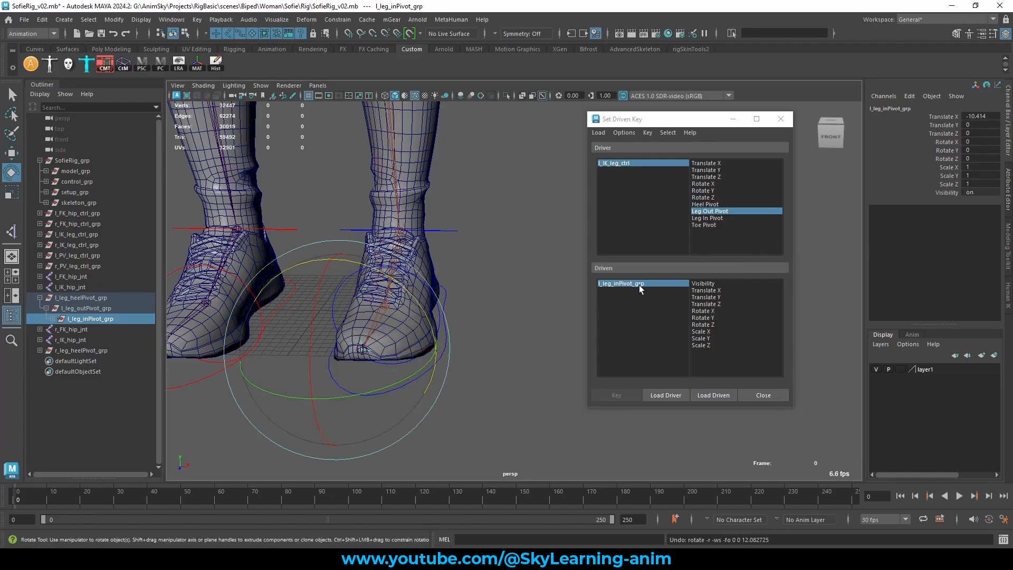
- Set a neutral driven key linking Leg In Pivot of l_IK_leg_ctrl to Rotate Z of l_leg_inPivot_grp
{"action": "left_click", "coordinate": [710, 218]}
{"action": "left_click", "coordinate": [625, 283]}
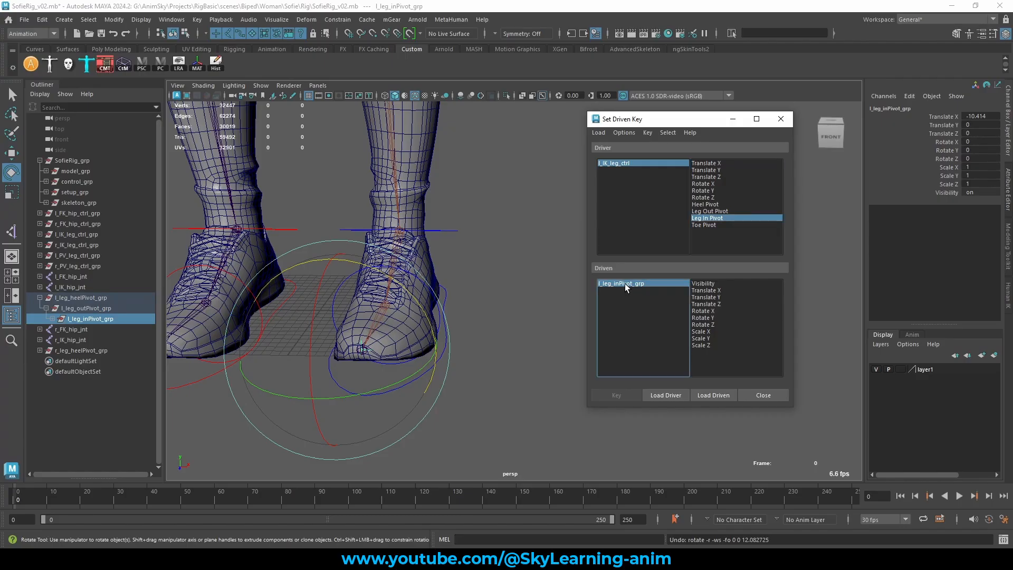
{"action": "left_click", "coordinate": [712, 324]}
{"action": "left_click", "coordinate": [622, 395]}
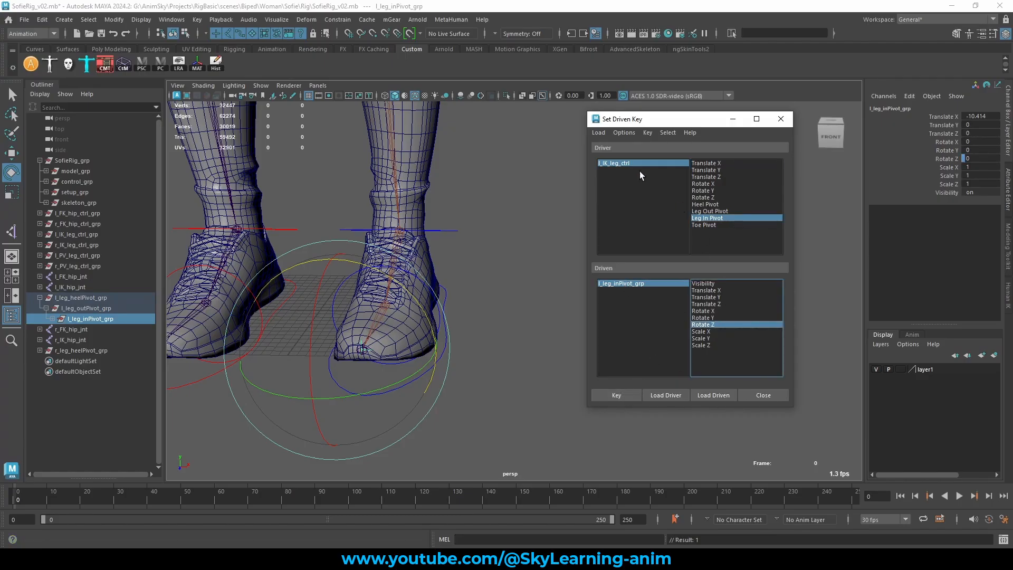
- Set Leg In Pivot on l_IK_leg_ctrl to -10 and Rotate Z of l_leg_inPivot_grp to -30, and set a driven key
{"action": "left_click", "coordinate": [627, 163]}
{"action": "left_click", "coordinate": [941, 183]}
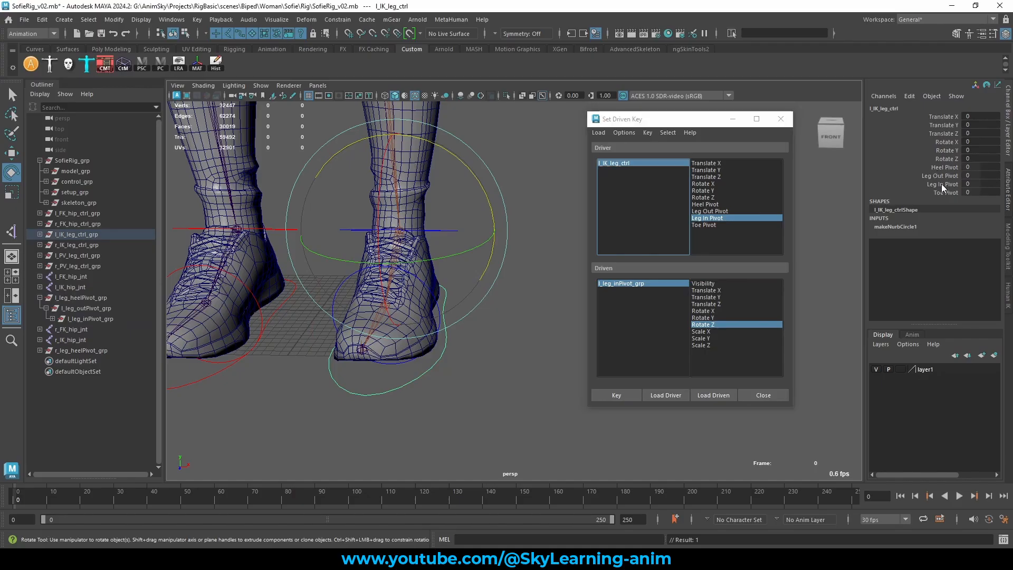
{"action": "middle_click_drag", "start_coordinate": [529, 188], "coordinate": [530, 273]}
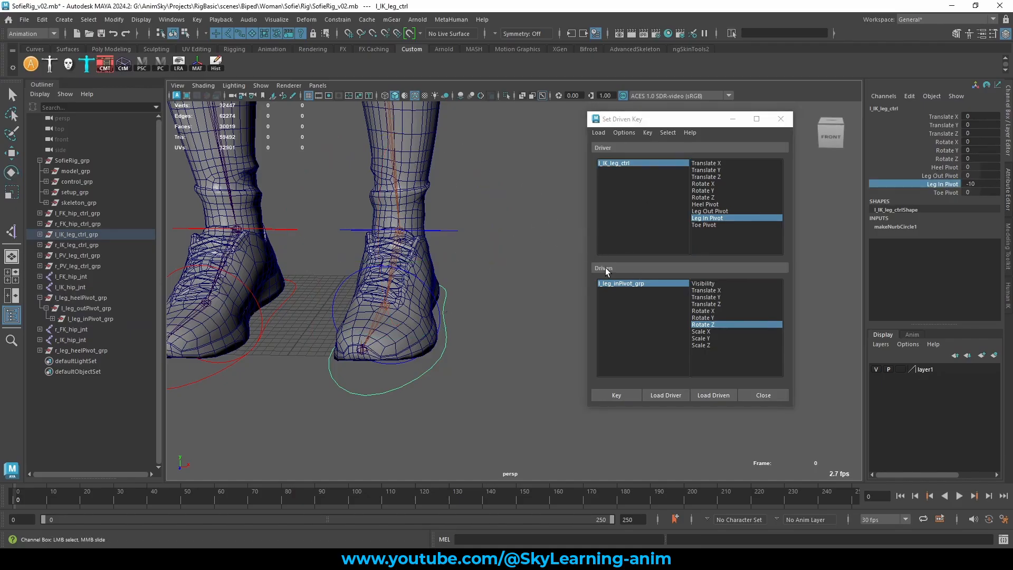
{"action": "left_click", "coordinate": [615, 283]}
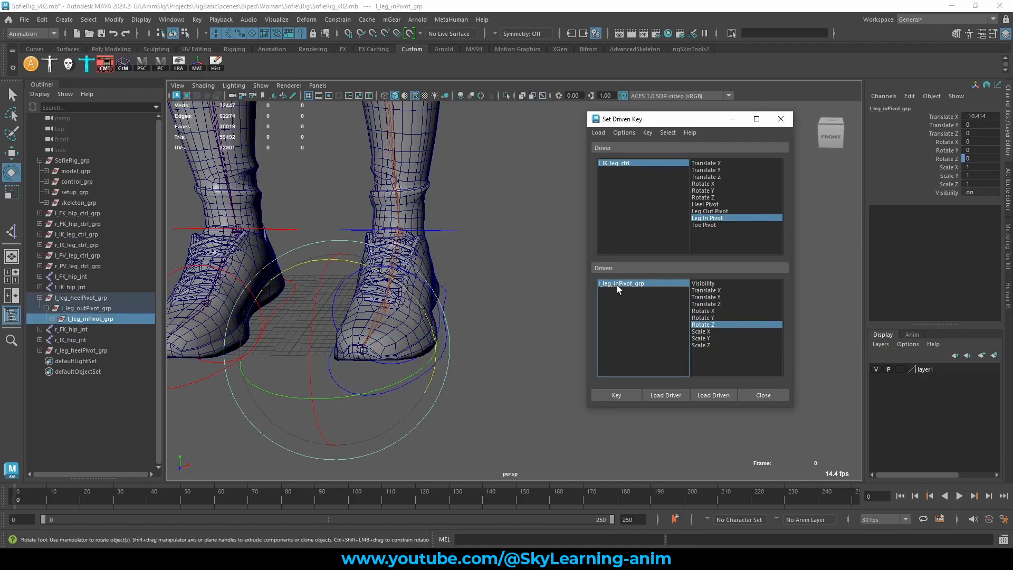
{"action": "left_click", "coordinate": [953, 160]}
{"action": "middle_click_drag", "start_coordinate": [486, 208], "coordinate": [413, 207]}
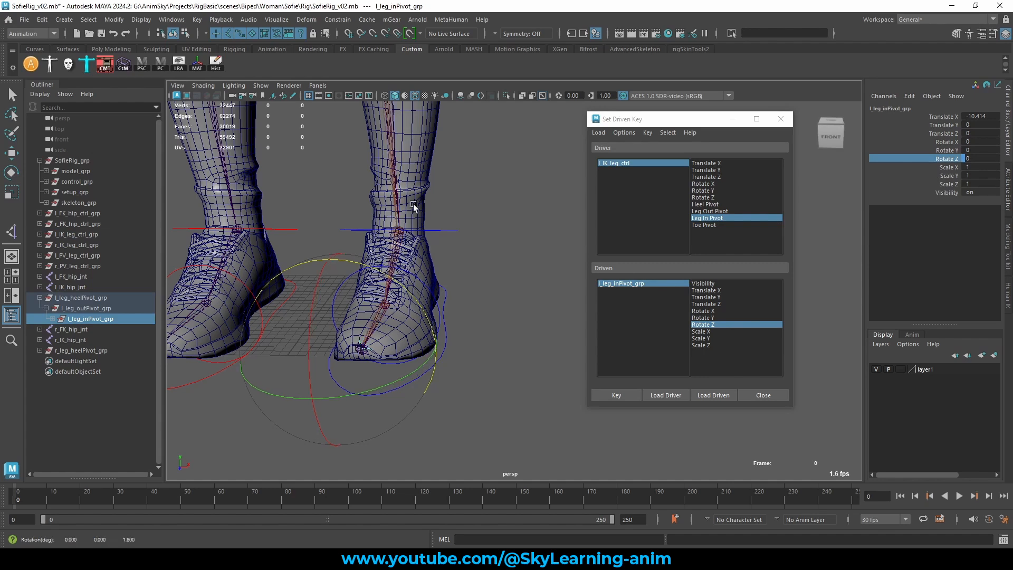
{"action": "left_click", "coordinate": [980, 161]}
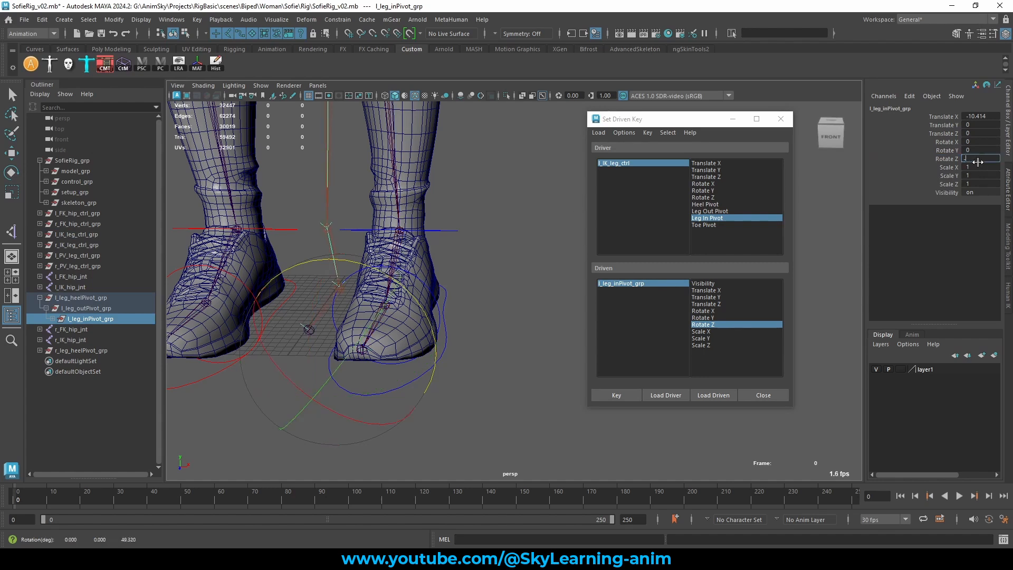
{"action": "type", "text": "30"}
{"action": "key", "text": "Return"}
{"action": "left_click", "coordinate": [616, 395]}
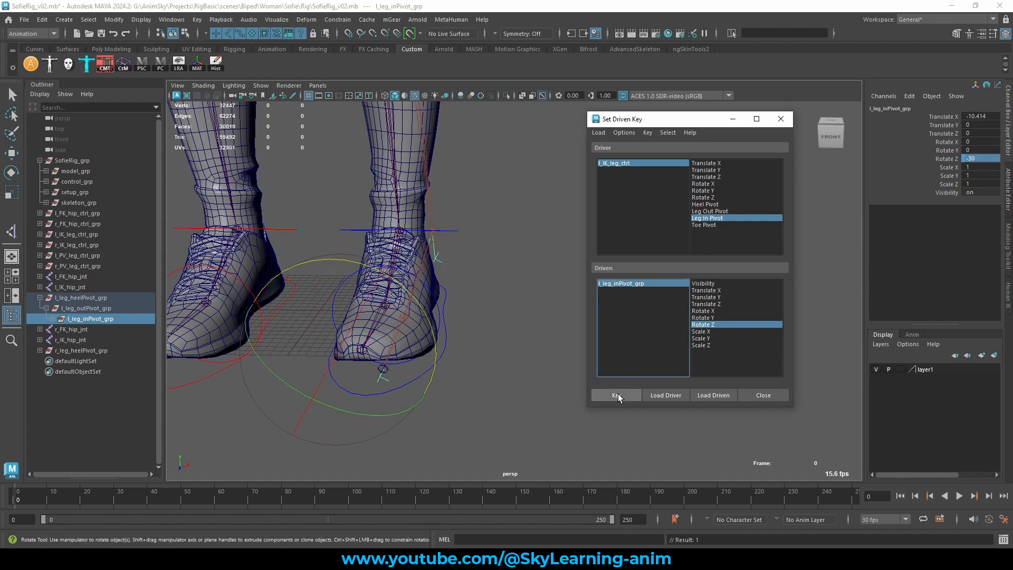
- Set Leg In Pivot on l_IK_leg_ctrl to 10 and Rotate Z of l_leg_inPivot_grp to 30, and set a driven key
{"action": "left_click", "coordinate": [616, 163]}
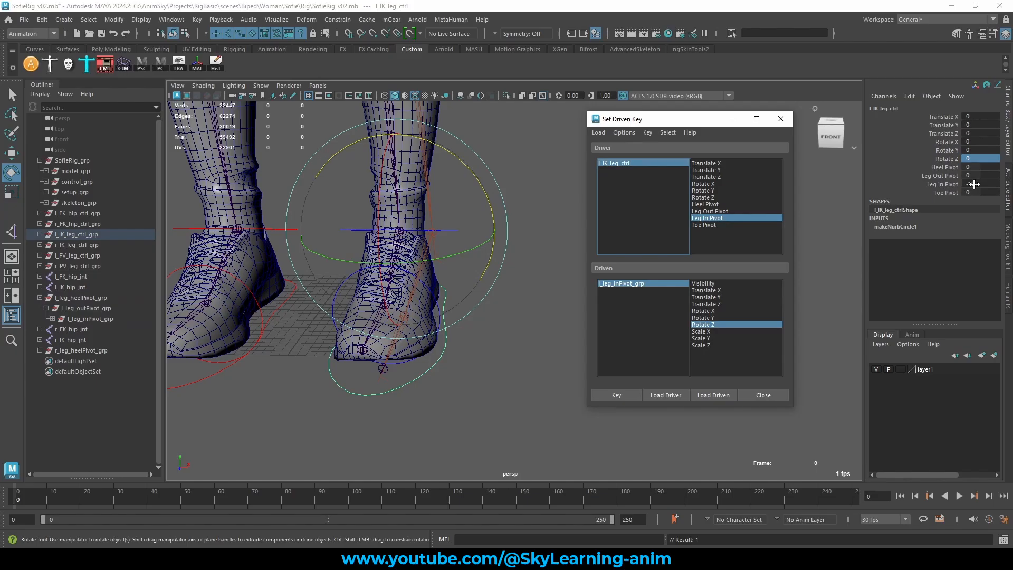
{"action": "left_click", "coordinate": [973, 184]}
{"action": "type", "text": "10"}
{"action": "key", "text": "Return"}
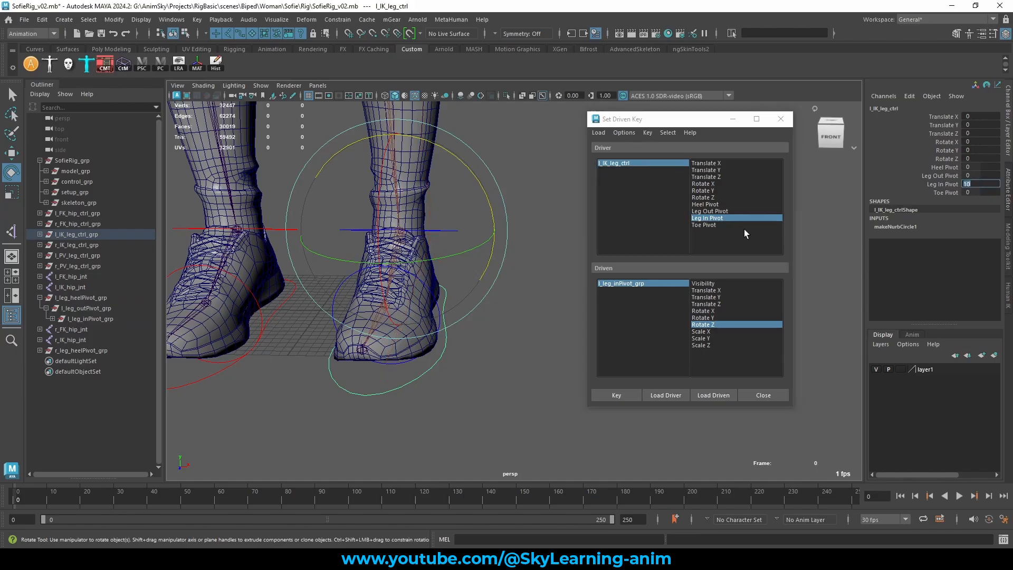
{"action": "left_click", "coordinate": [621, 284]}
{"action": "double_click", "coordinate": [980, 159]}
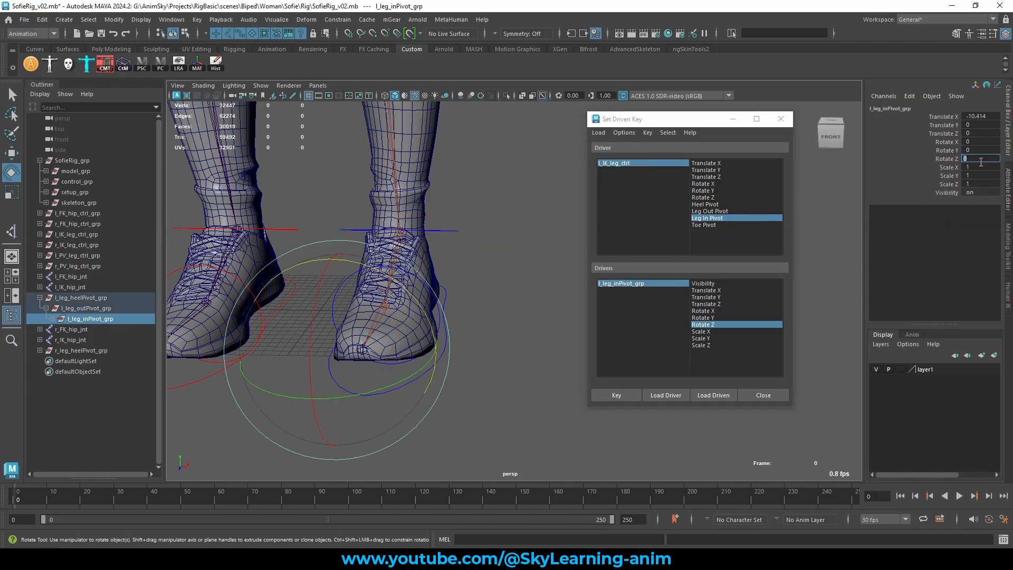
{"action": "type", "text": "30"}
{"action": "key", "text": "Return"}
{"action": "left_click", "coordinate": [608, 395]}
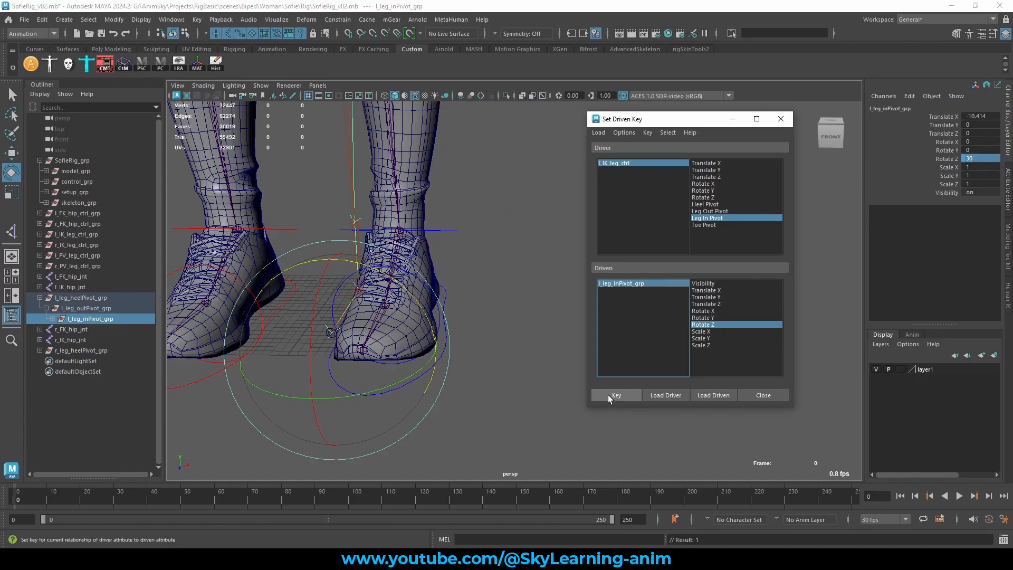
- Reset Leg In Pivot on l_IK_leg_ctrl to 0 and select l_leg_toePivot_grp inside l_leg_inPivot_grp
{"action": "left_click", "coordinate": [53, 319]}
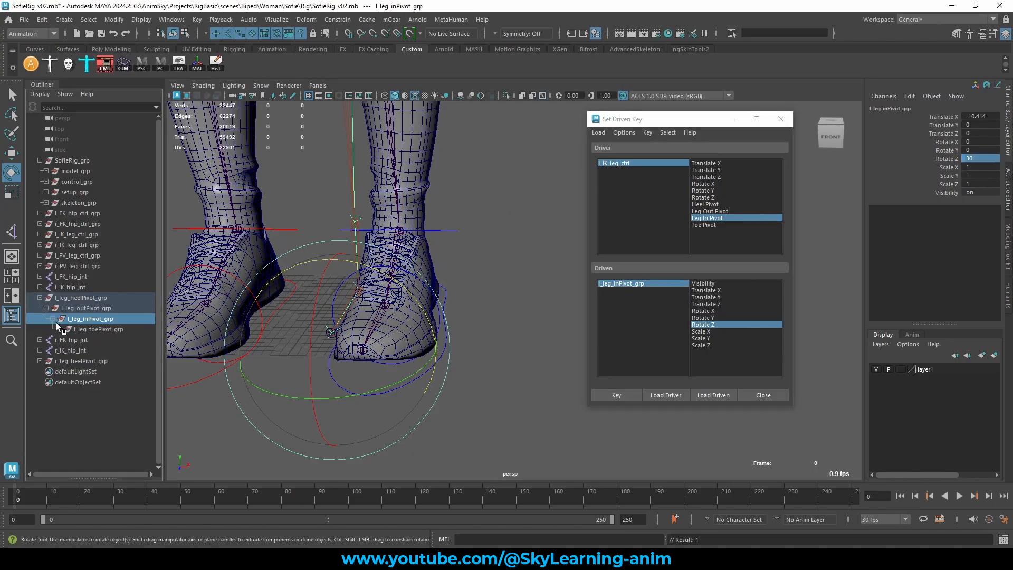
{"action": "scroll", "coordinate": [398, 318], "scroll_direction": "down", "scroll_amount": 3}
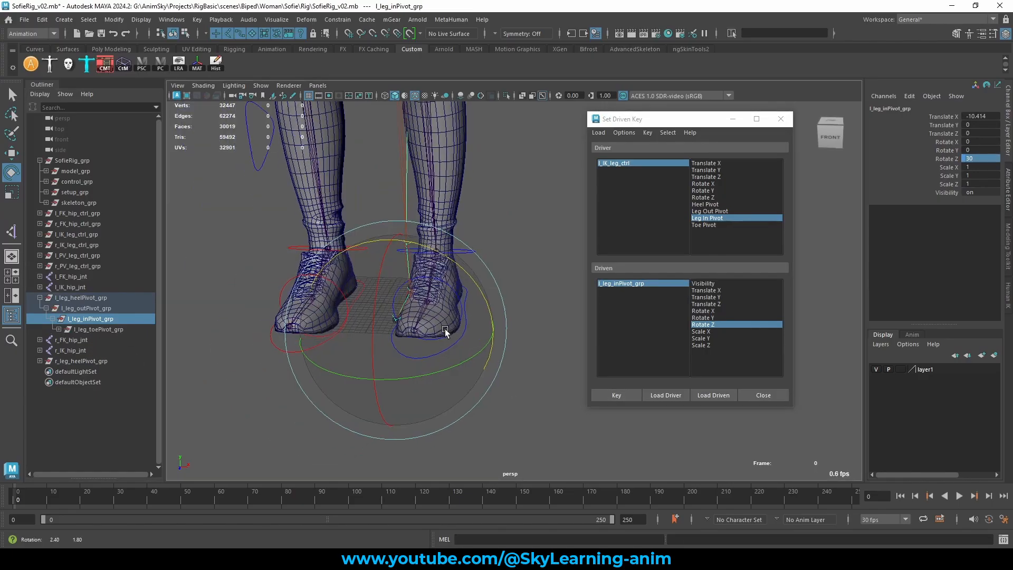
{"action": "left_click", "coordinate": [610, 163]}
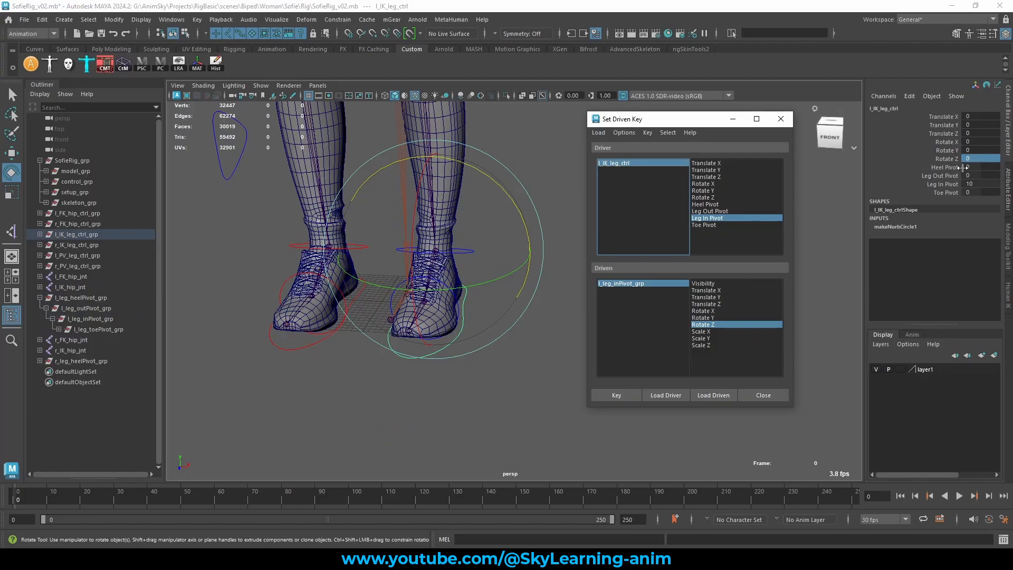
{"action": "double_click", "coordinate": [979, 184]}
{"action": "type", "text": "0"}
{"action": "key", "text": "Return"}
{"action": "key", "text": "w"}
{"action": "left_click_drag", "start_coordinate": [345, 377], "coordinate": [426, 406], "text": "alt"}
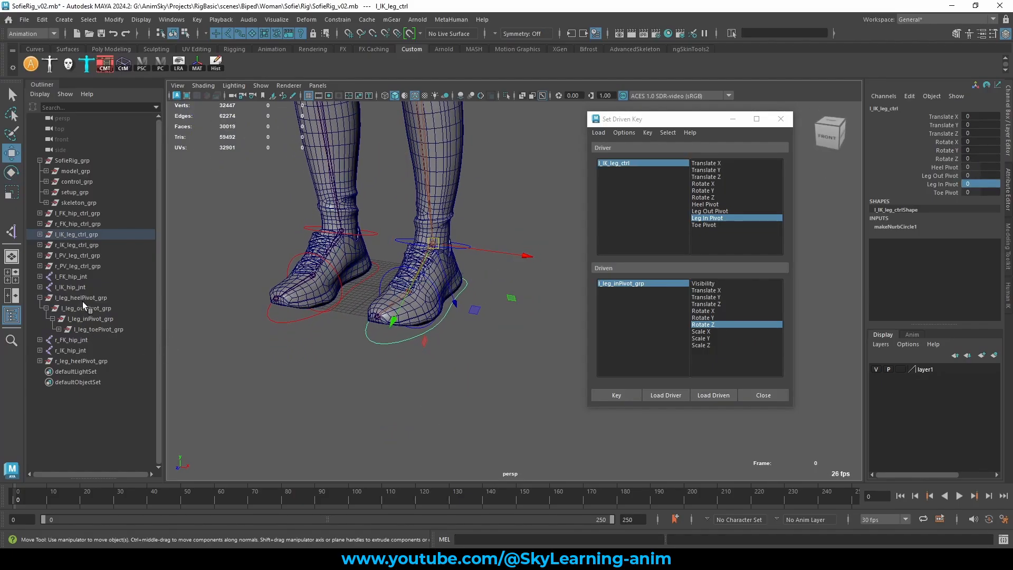
{"action": "left_click", "coordinate": [88, 327]}
- Test-rotate l_leg_toePivot_grp about X and undo the rotation
{"action": "mouse_move", "coordinate": [311, 333]}
{"action": "left_mouse_down", "text": "alt"}
{"action": "mouse_move", "coordinate": [335, 328]}
{"action": "mouse_move", "coordinate": [306, 315]}
{"action": "left_mouse_up", "text": "alt"}
{"action": "key", "text": "e"}
{"action": "left_click_drag", "start_coordinate": [329, 228], "coordinate": [357, 223], "text": "alt"}
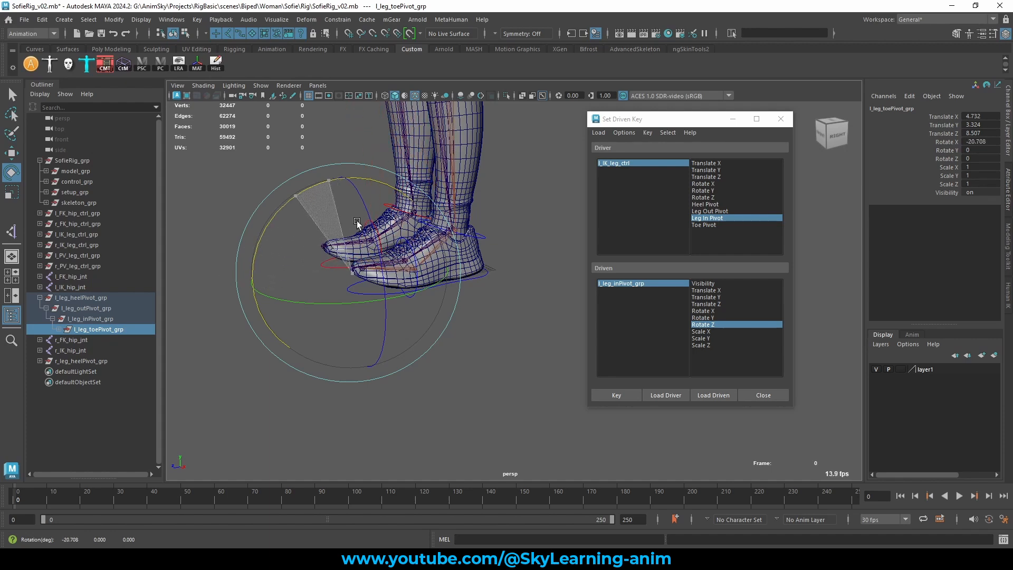
{"action": "key", "text": "ctrl+z"}
{"action": "left_click_drag", "start_coordinate": [402, 322], "coordinate": [533, 343], "text": "alt"}
{"action": "key", "text": "w"}
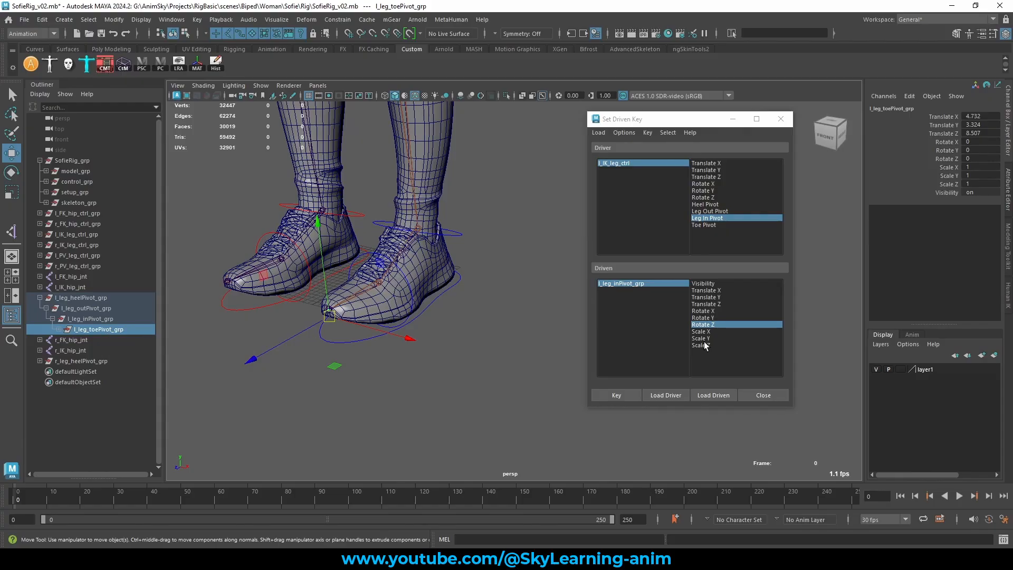
- Load l_leg_toePivot_grp as the driven object and choose Toe Pivot of l_IK_leg_ctrl as the driver attribute
{"action": "left_click", "coordinate": [713, 395]}
{"action": "left_click", "coordinate": [619, 163]}
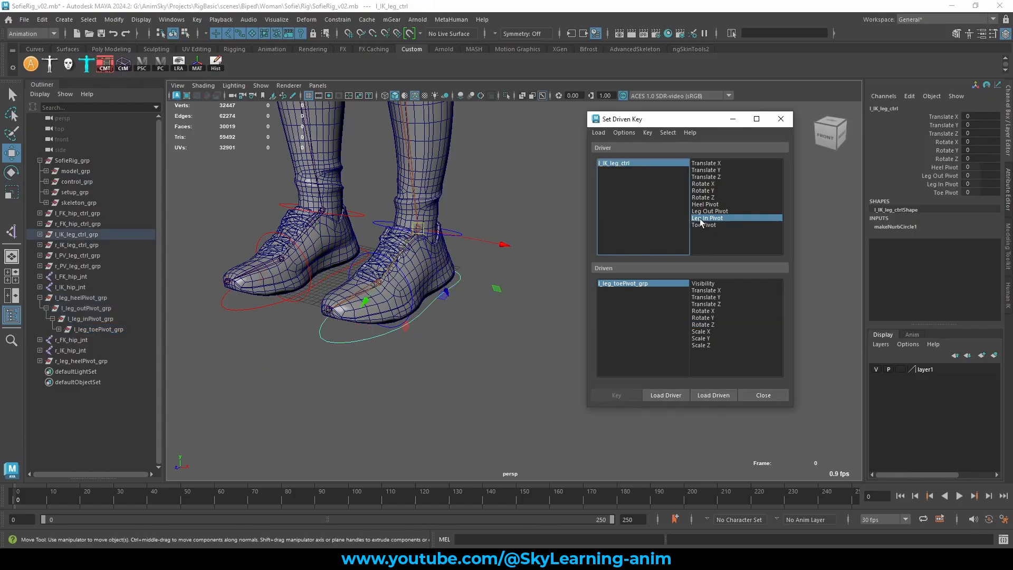
{"action": "left_click", "coordinate": [703, 225]}
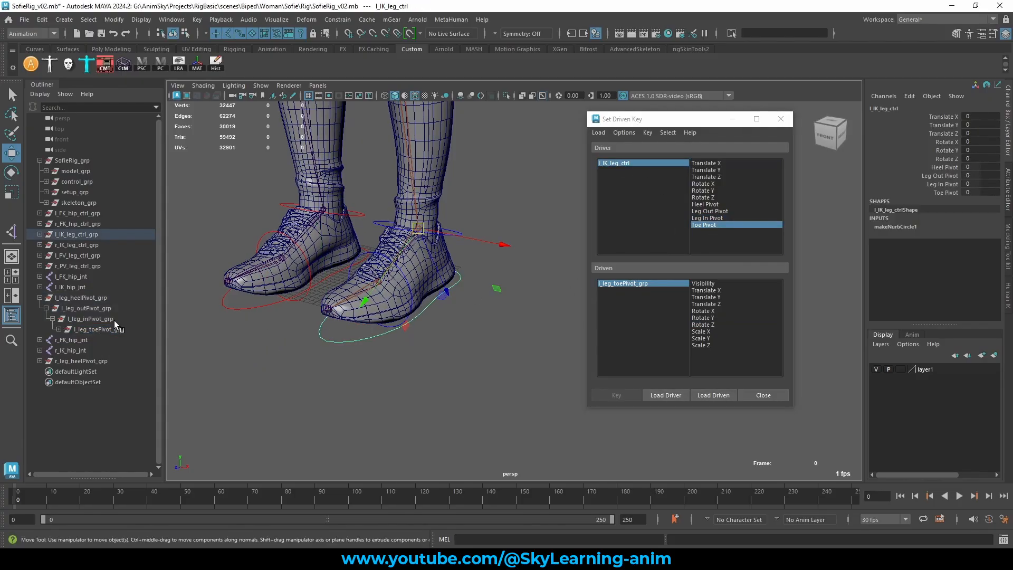
- Check the rotation axis of l_leg_toePivot_grp and set a neutral driven key linking Toe Pivot to its Rotate X
{"action": "left_click", "coordinate": [98, 330]}
{"action": "key", "text": "e"}
{"action": "key", "text": "r"}
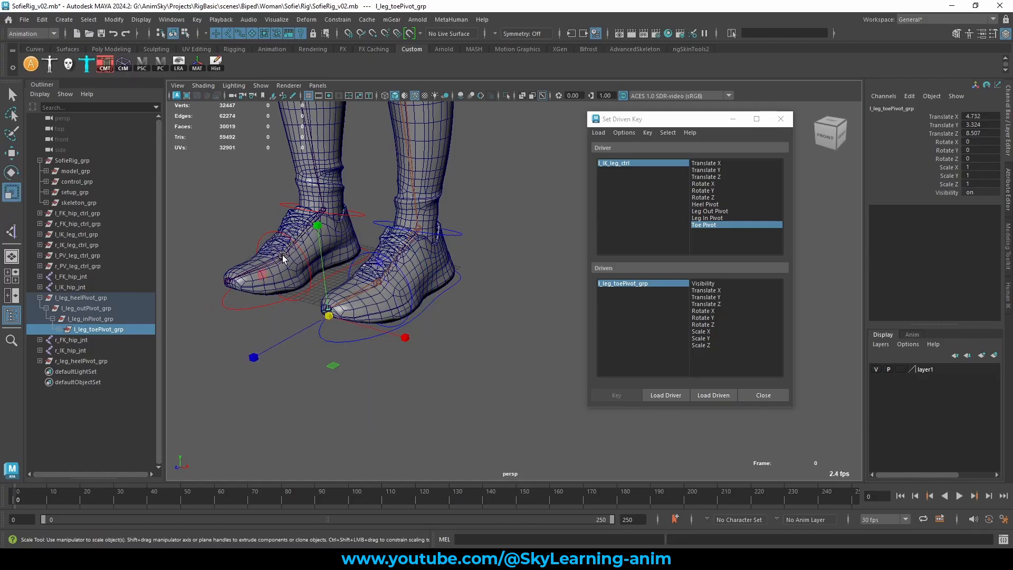
{"action": "key", "text": "e"}
{"action": "left_click_drag", "start_coordinate": [282, 257], "coordinate": [395, 311]}
{"action": "key", "text": "w"}
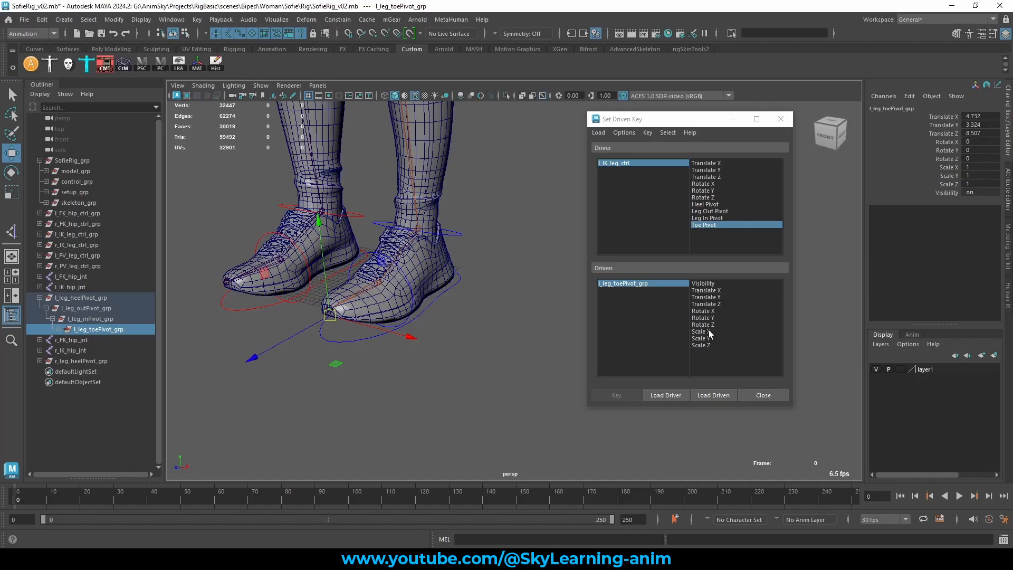
{"action": "left_click", "coordinate": [703, 311]}
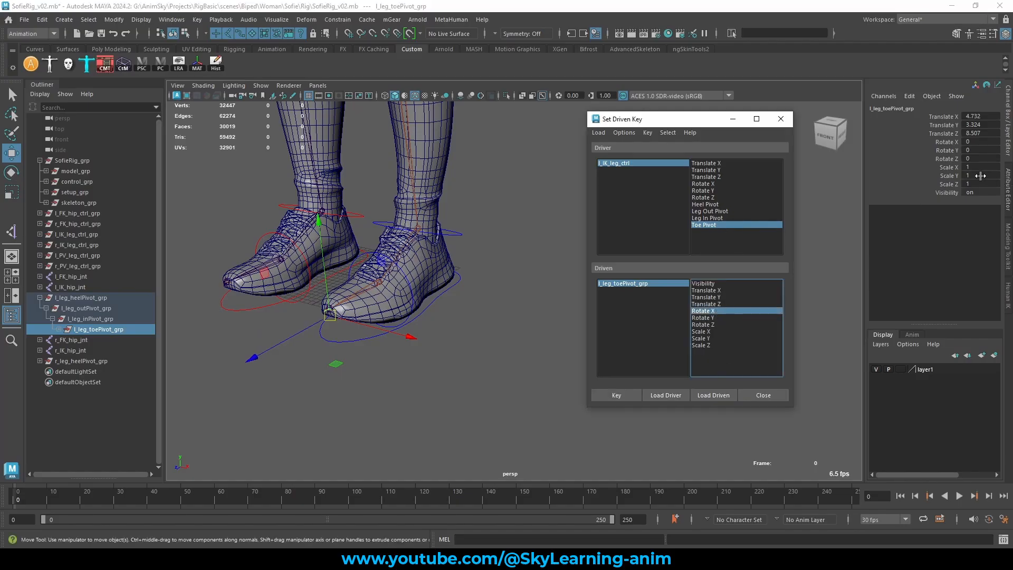
{"action": "left_click", "coordinate": [624, 393]}
- Set Toe Pivot on l_IK_leg_ctrl to 10 and Rotate X of l_leg_toePivot_grp to 60, and set a driven key
{"action": "left_click", "coordinate": [639, 163]}
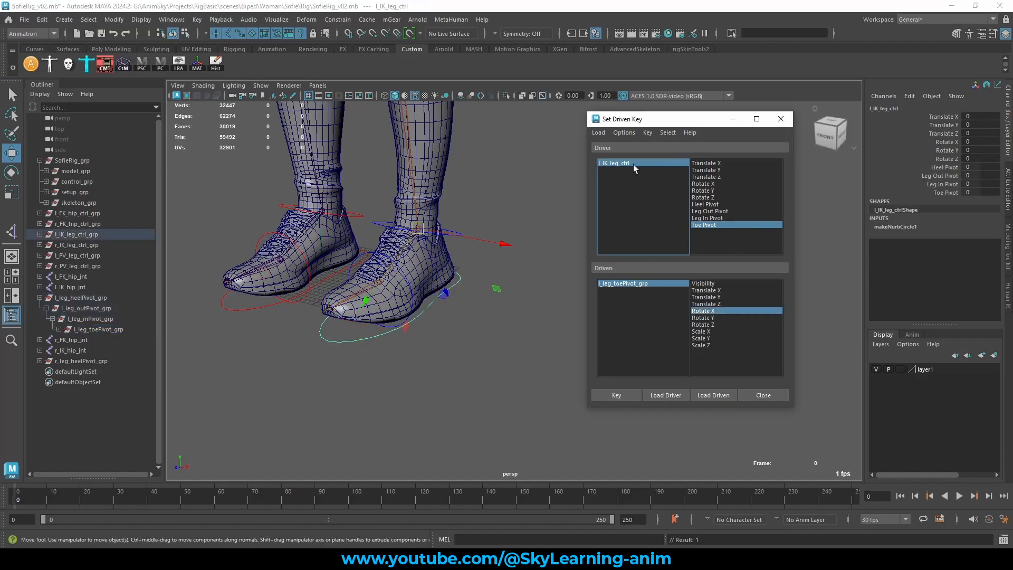
{"action": "left_click", "coordinate": [947, 193]}
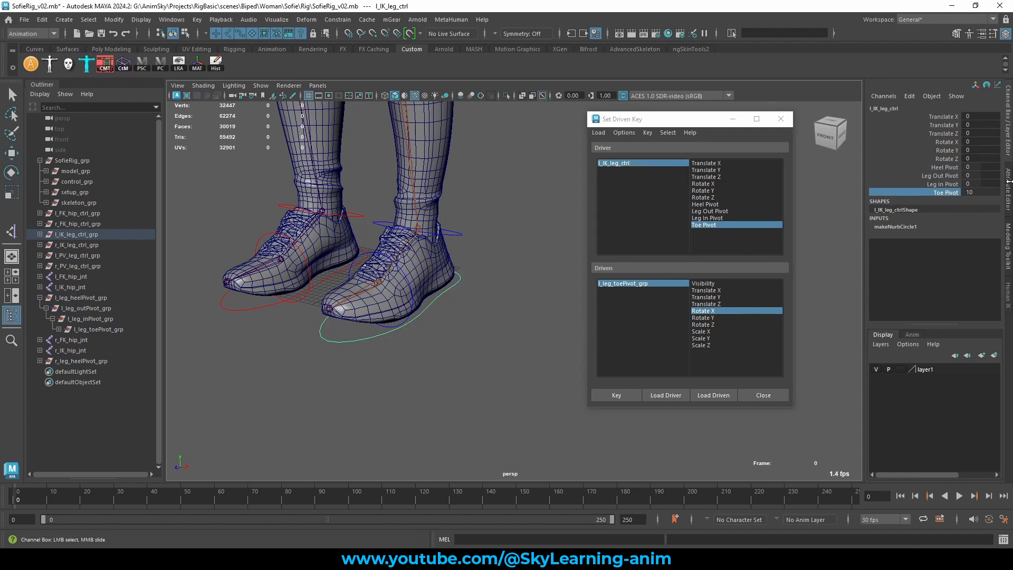
{"action": "left_click", "coordinate": [622, 284]}
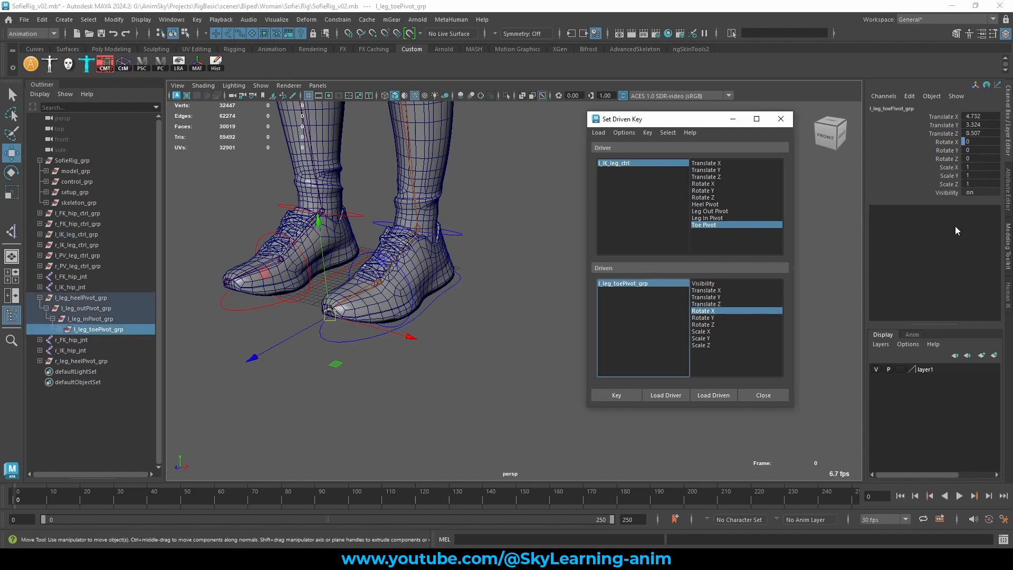
{"action": "left_click", "coordinate": [988, 143]}
{"action": "type", "text": "60"}
{"action": "key", "text": "Return"}
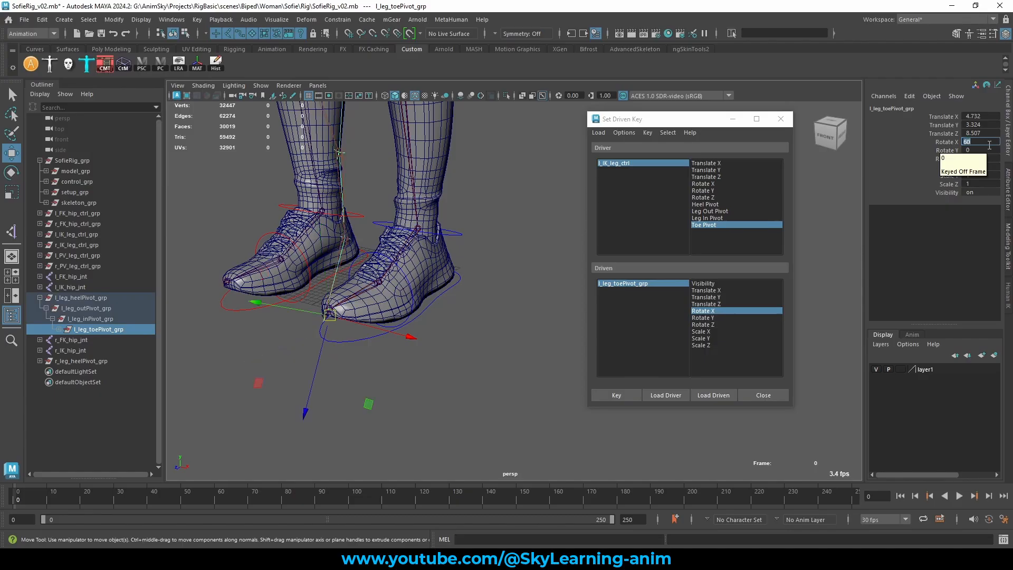
{"action": "left_click_drag", "start_coordinate": [374, 182], "coordinate": [323, 197], "text": "alt"}
{"action": "left_click", "coordinate": [616, 395]}
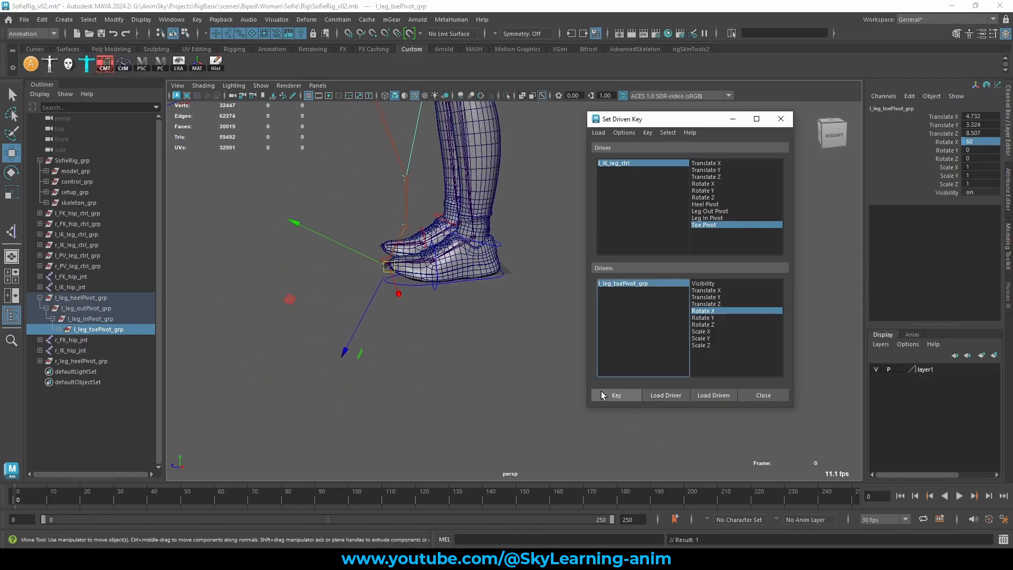
- Set Toe Pivot on l_IK_leg_ctrl to -10 and Rotate X of l_leg_toePivot_grp to -15, and set a driven key
{"action": "left_click", "coordinate": [615, 163]}
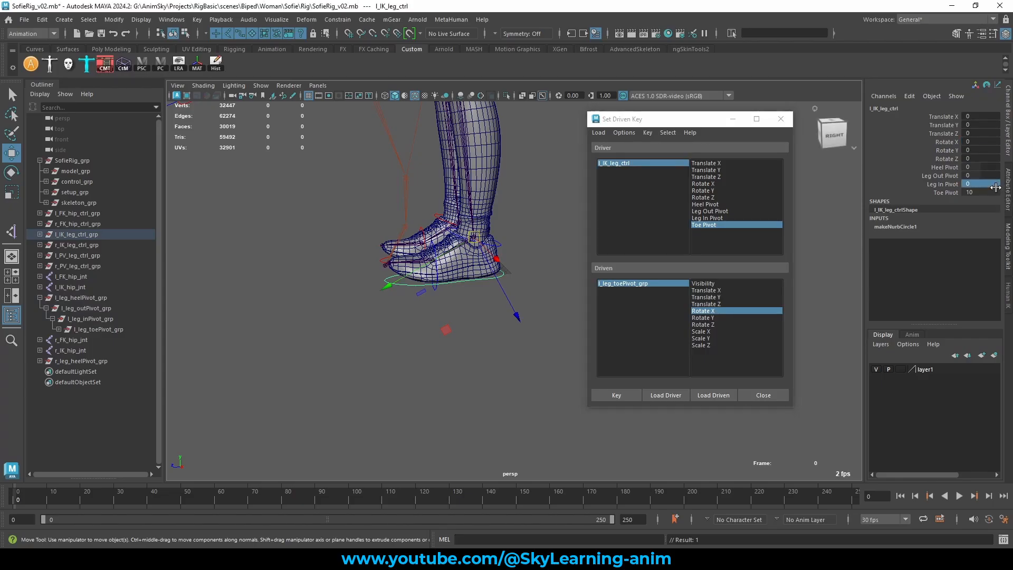
{"action": "left_click", "coordinate": [996, 192]}
{"action": "type", "text": "10"}
{"action": "key", "text": "Return"}
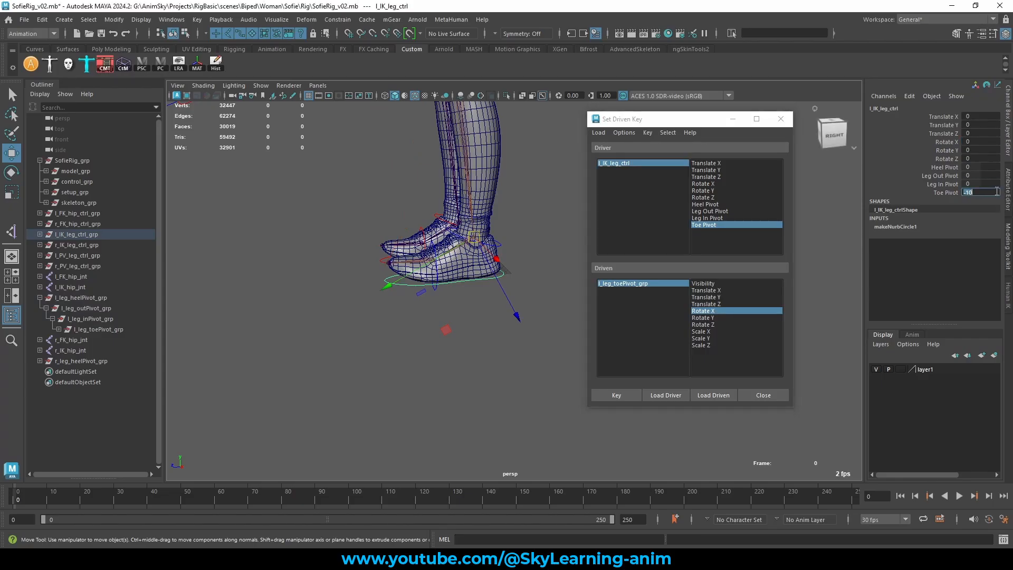
{"action": "left_click", "coordinate": [623, 284]}
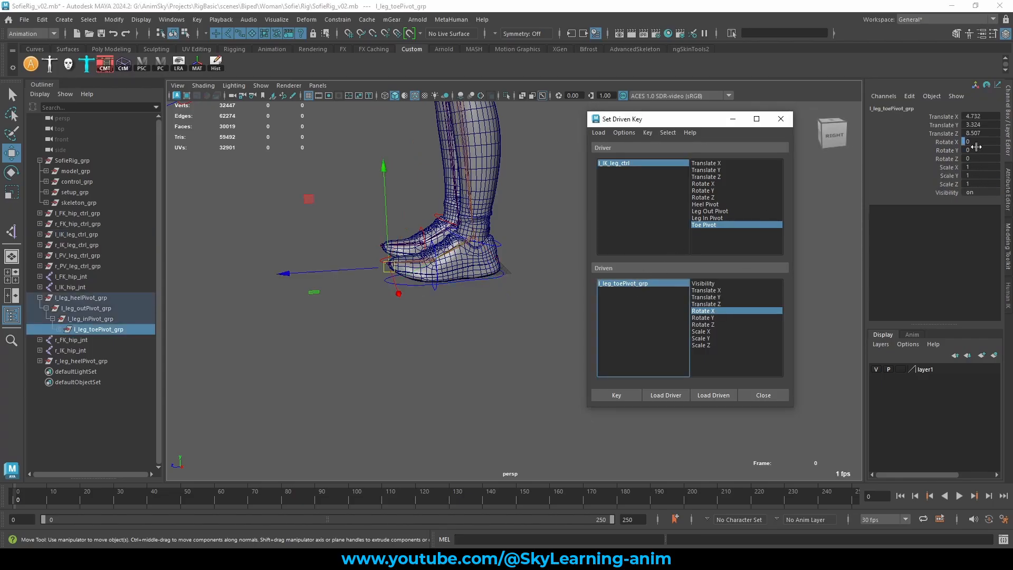
{"action": "left_click", "coordinate": [979, 142]}
{"action": "type", "text": "-15"}
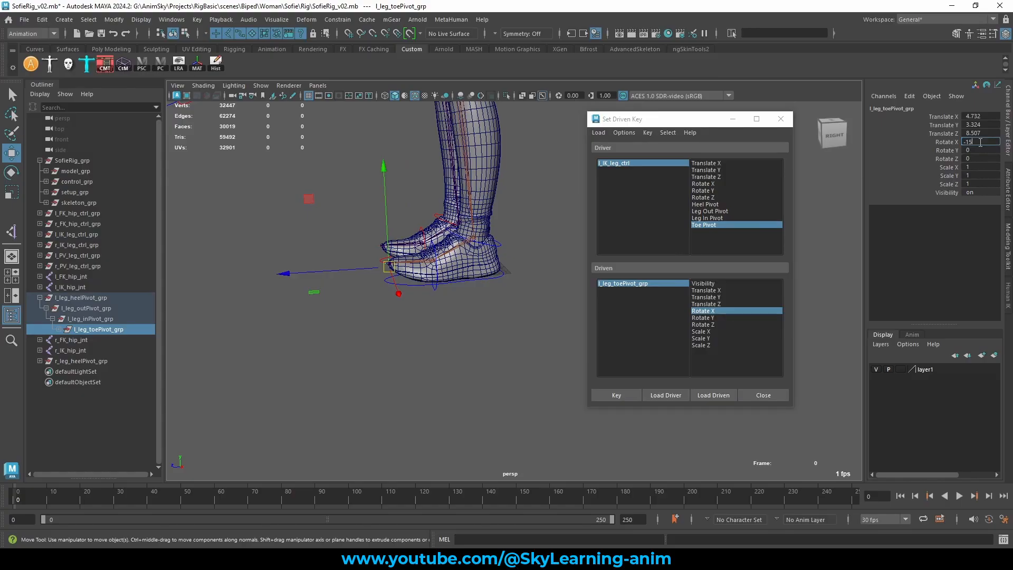
{"action": "key", "text": "Return"}
{"action": "left_click", "coordinate": [615, 394]}
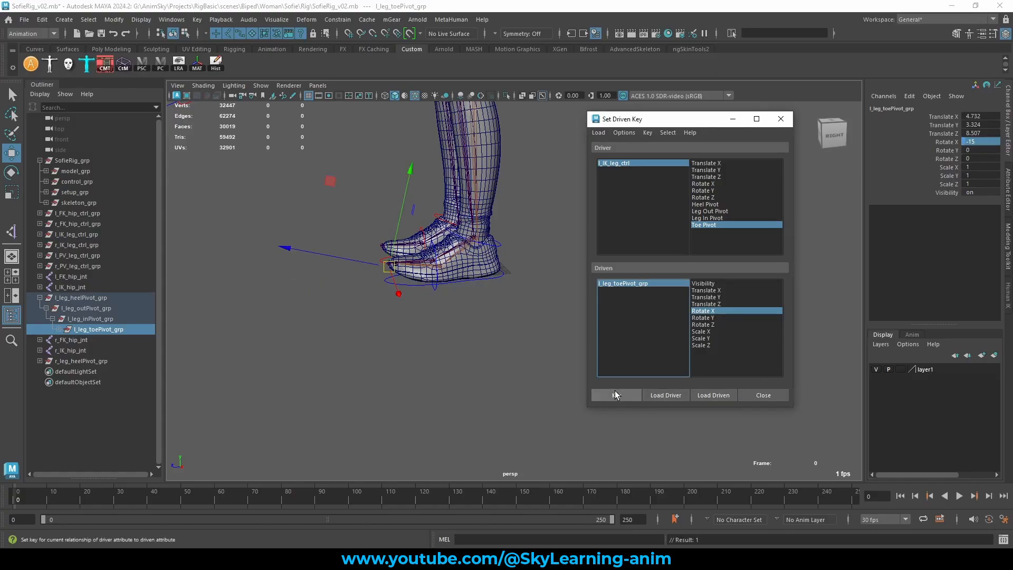
- Reset Toe Pivot on l_IK_leg_ctrl to 0
{"action": "left_click", "coordinate": [628, 163]}
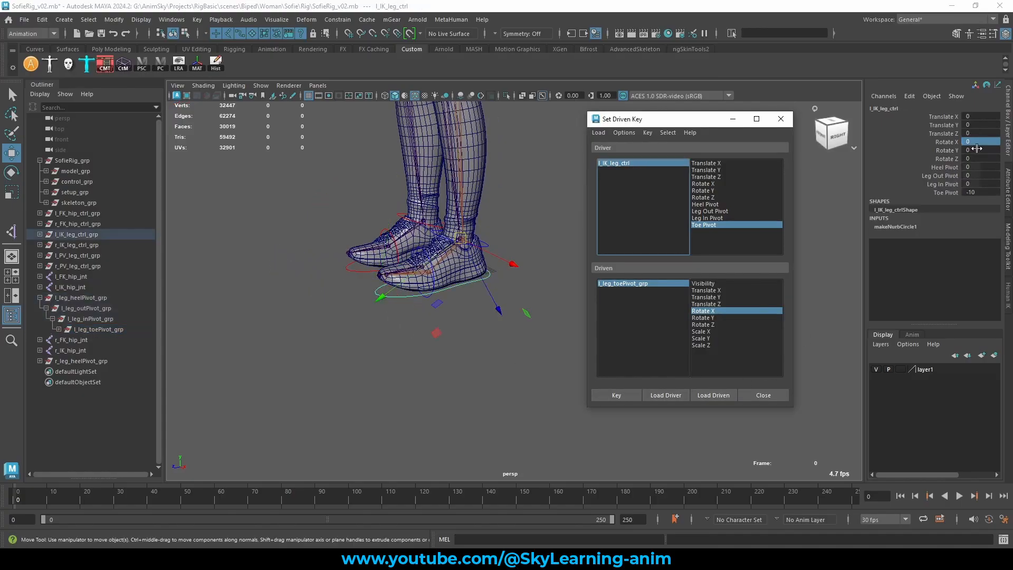
{"action": "double_click", "coordinate": [985, 192]}
{"action": "type", "text": "0"}
{"action": "key", "text": "Return"}
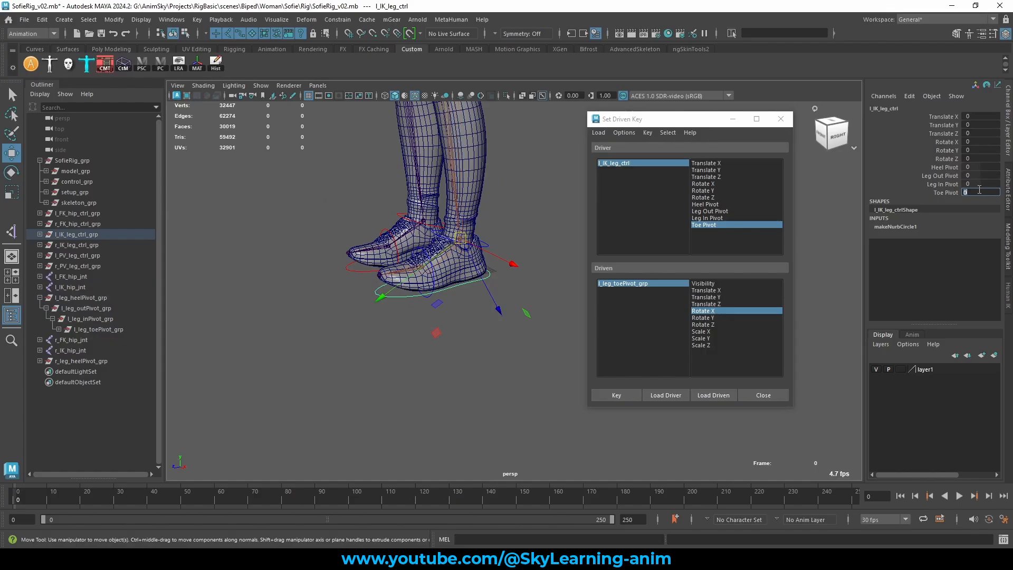
- Collapse the l_leg_heelPivot_grp hierarchy and expand r_leg_heelPivot_grp down to the IK handles under r_leg_toePivot_grp
{"action": "left_click_drag", "start_coordinate": [475, 214], "coordinate": [454, 348], "text": "alt"}
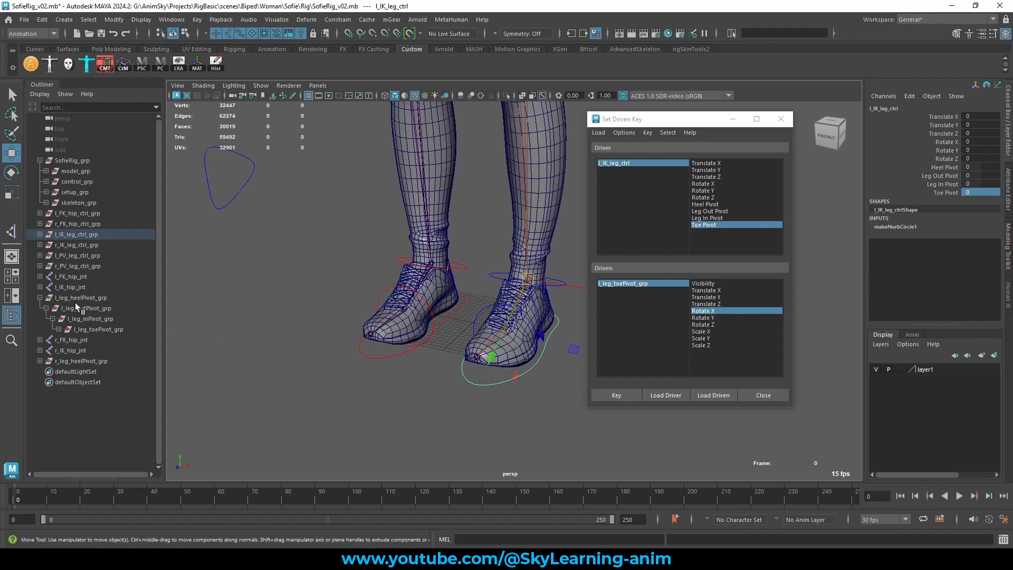
{"action": "left_click", "coordinate": [40, 298]}
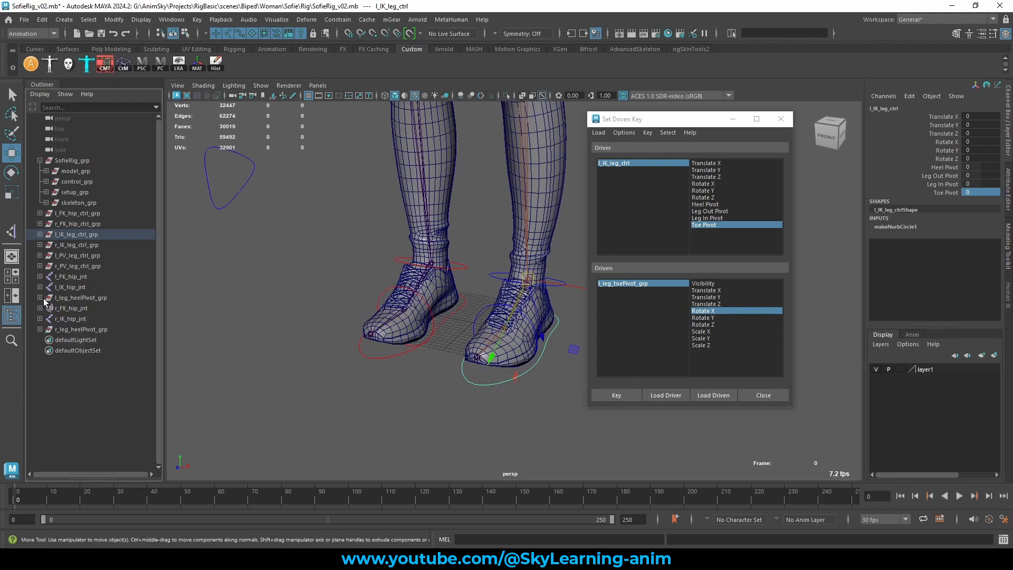
{"action": "left_click", "coordinate": [40, 329]}
{"action": "left_click", "coordinate": [46, 339]}
{"action": "left_click", "coordinate": [53, 350]}
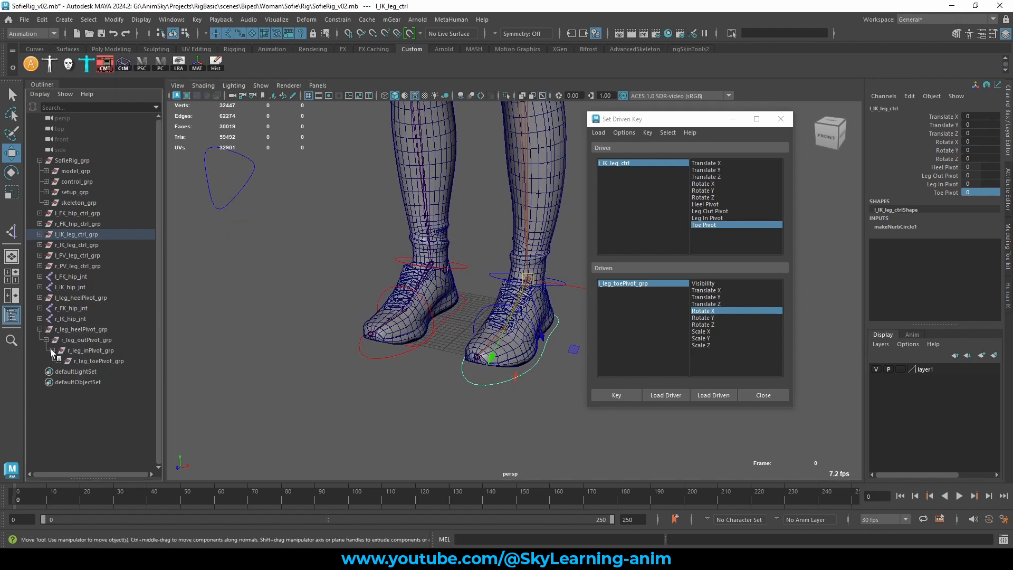
{"action": "left_click", "coordinate": [58, 361]}
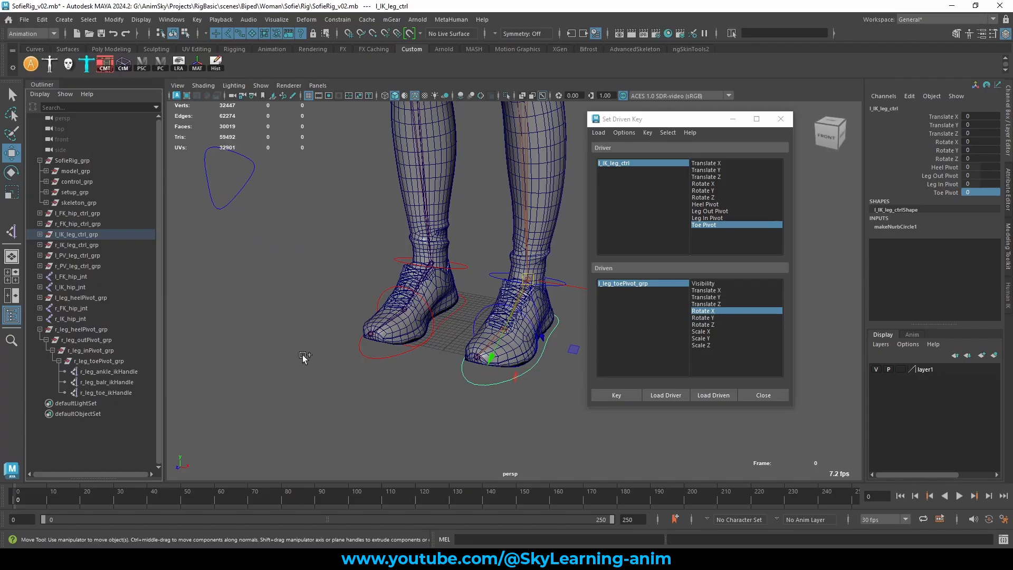
- Load r_IK_leg_ctrl as the driver and r_leg_heelPivot_grp as the driven object for the driven keys
{"action": "left_click_drag", "start_coordinate": [398, 335], "coordinate": [438, 360], "text": "alt"}
{"action": "right_click_drag", "start_coordinate": [438, 360], "coordinate": [430, 357], "text": "alt"}
{"action": "middle_click_drag", "start_coordinate": [429, 357], "coordinate": [439, 359], "text": "alt"}
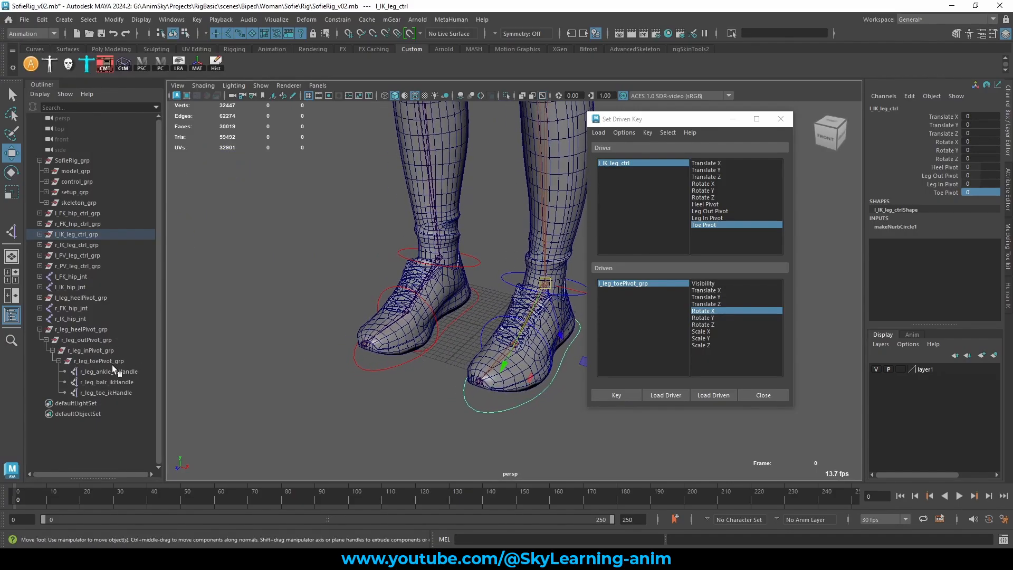
{"action": "left_click", "coordinate": [360, 370]}
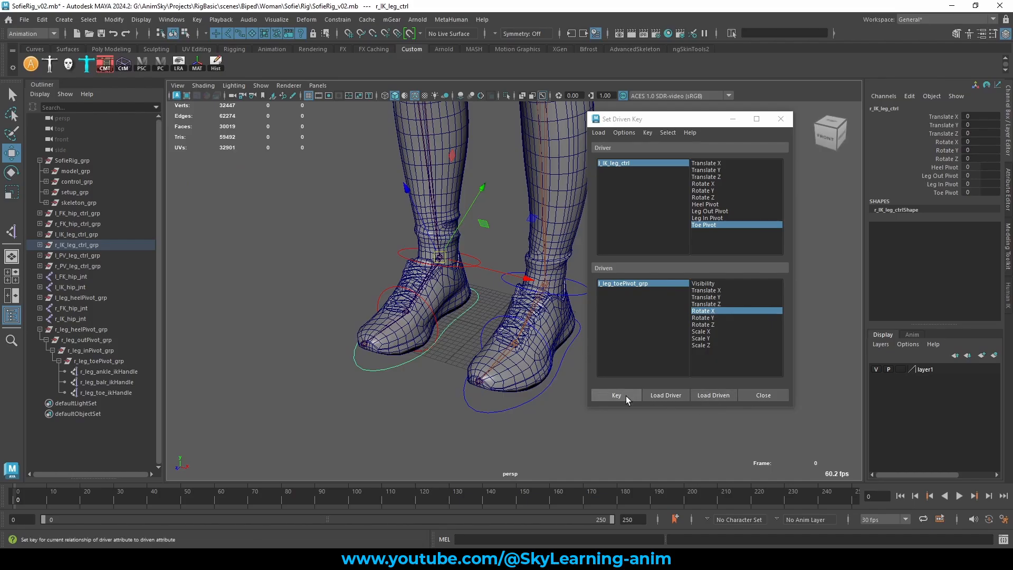
{"action": "left_click", "coordinate": [669, 396]}
{"action": "left_click", "coordinate": [87, 328]}
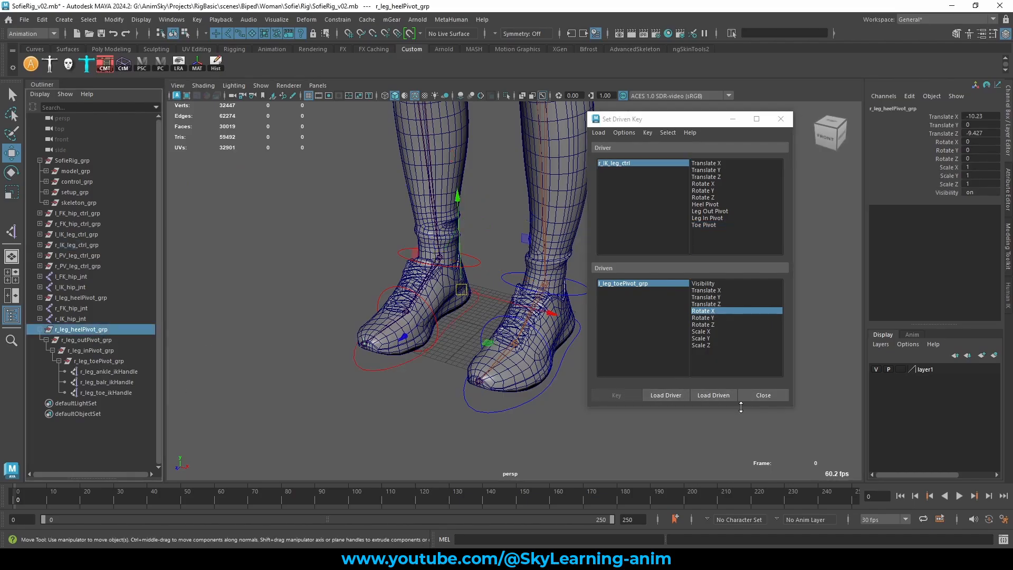
{"action": "left_click", "coordinate": [721, 395]}
- Set a neutral driven key linking Heel Pivot on r_IK_leg_ctrl to Rotate X of r_leg_heelPivot_grp
{"action": "left_click", "coordinate": [621, 164]}
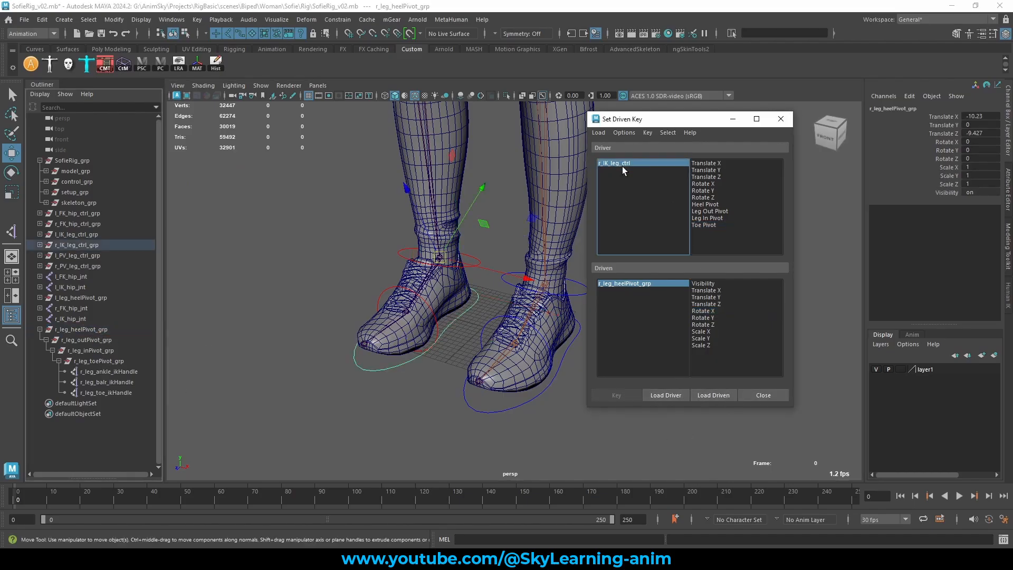
{"action": "left_click", "coordinate": [713, 311]}
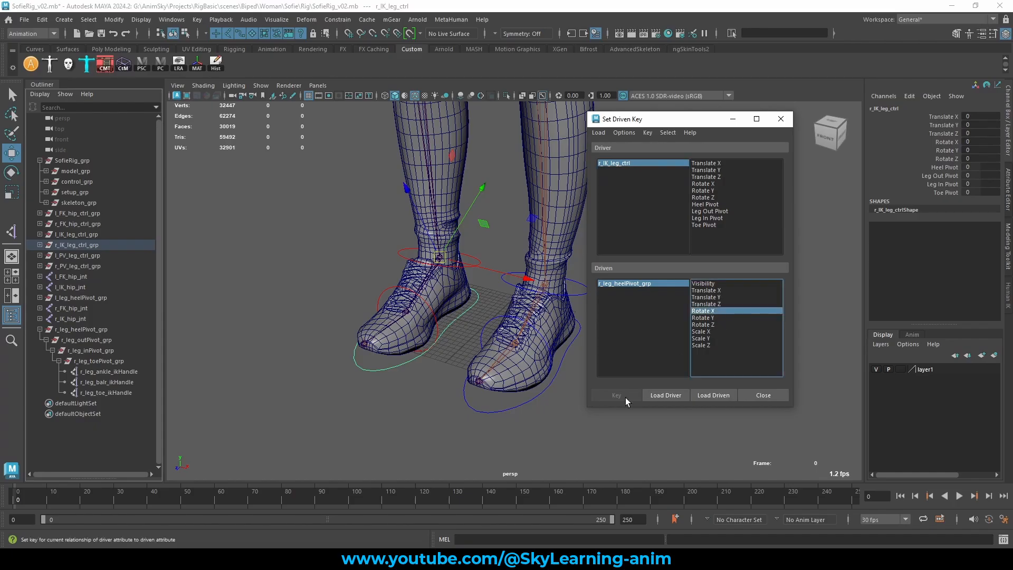
{"action": "left_click", "coordinate": [702, 204]}
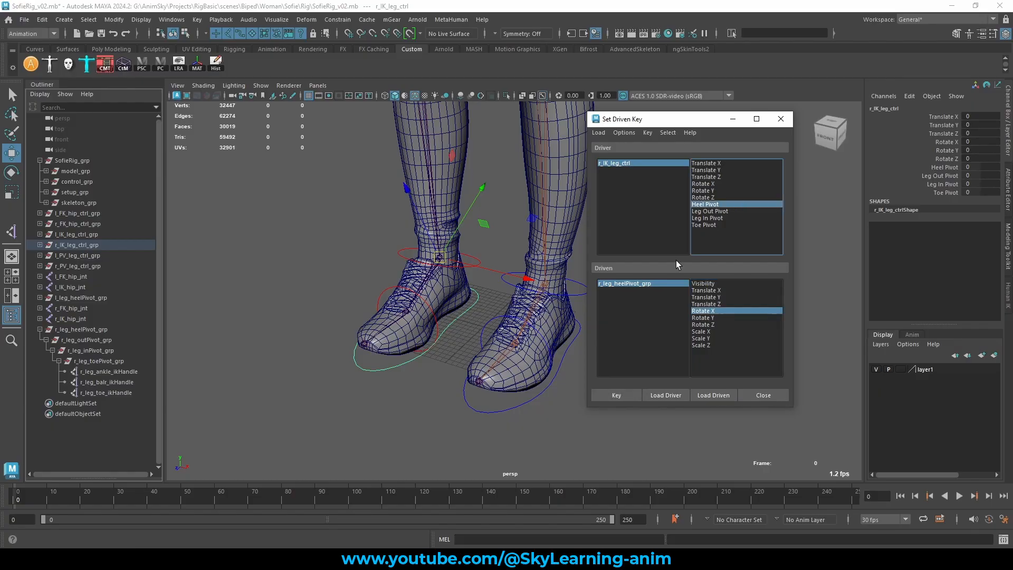
{"action": "left_click", "coordinate": [616, 395]}
- Set Heel Pivot on r_IK_leg_ctrl to -10 and Rotate X of r_leg_heelPivot_grp to -30, and set a driven key
{"action": "left_click", "coordinate": [628, 163]}
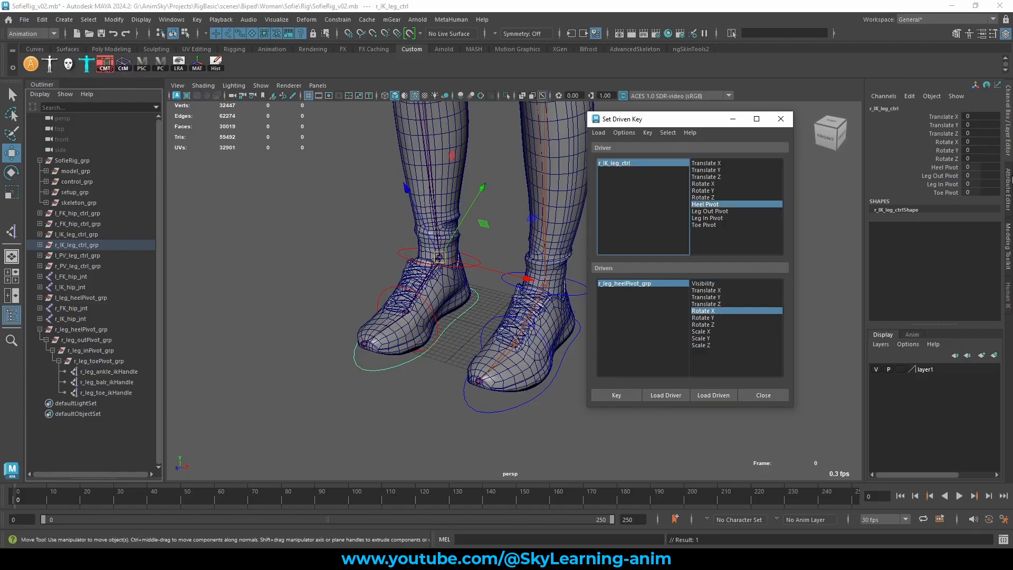
{"action": "left_click", "coordinate": [956, 168]}
{"action": "type", "text": "-10"}
{"action": "key", "text": "Return"}
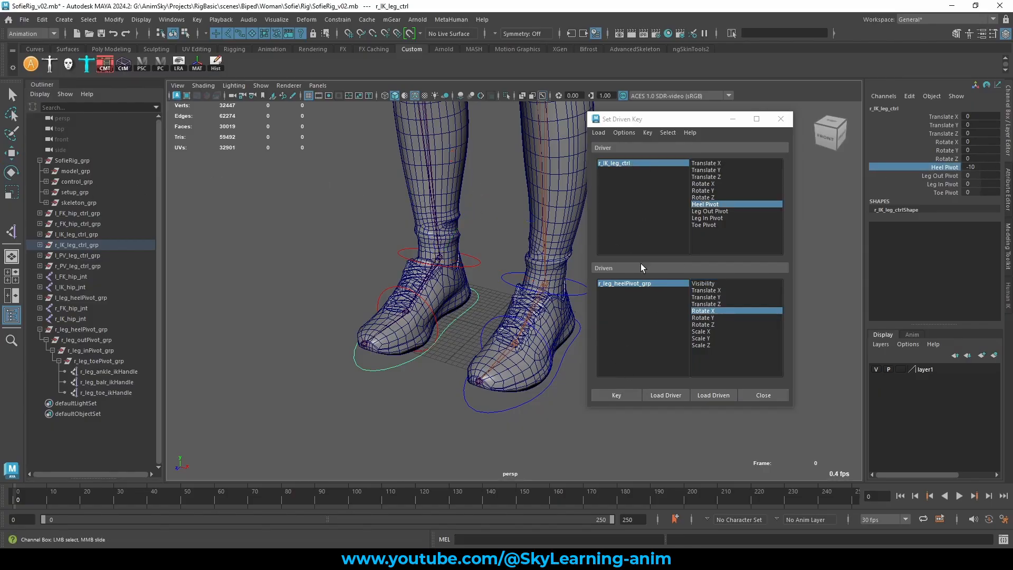
{"action": "left_click", "coordinate": [643, 283]}
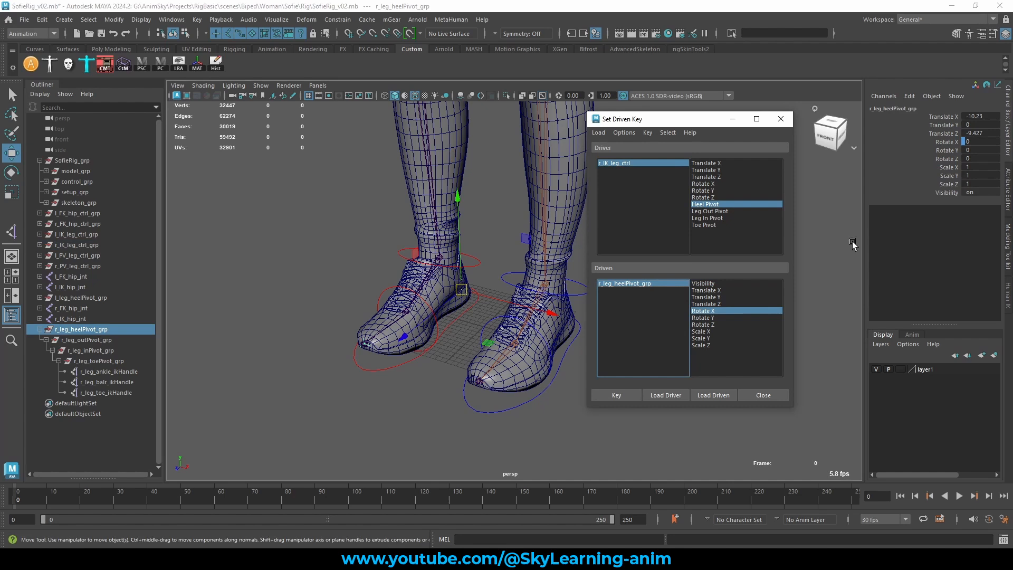
{"action": "double_click", "coordinate": [981, 141]}
{"action": "type", "text": "-30"}
{"action": "key", "text": "Return"}
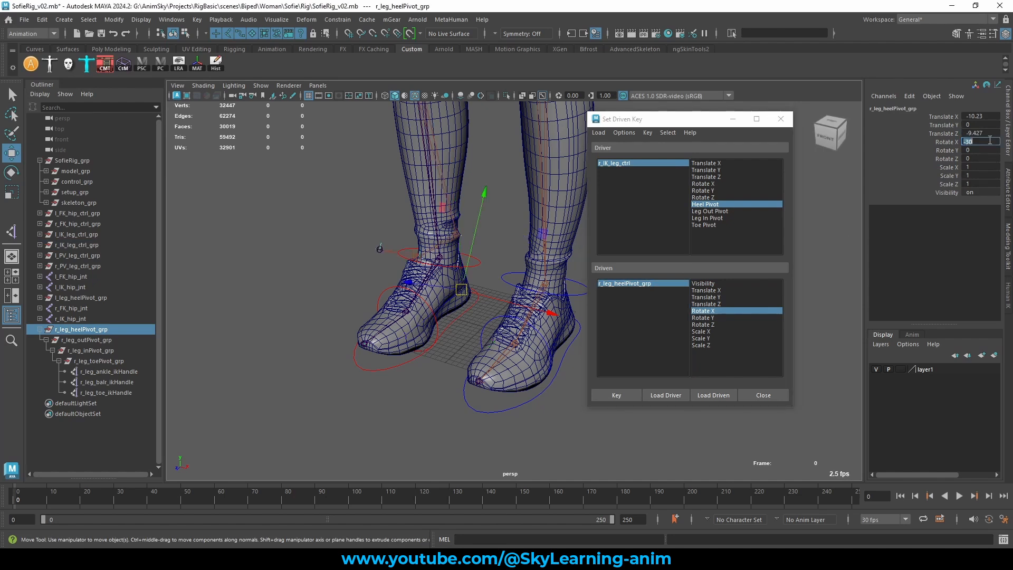
{"action": "left_click", "coordinate": [616, 395]}
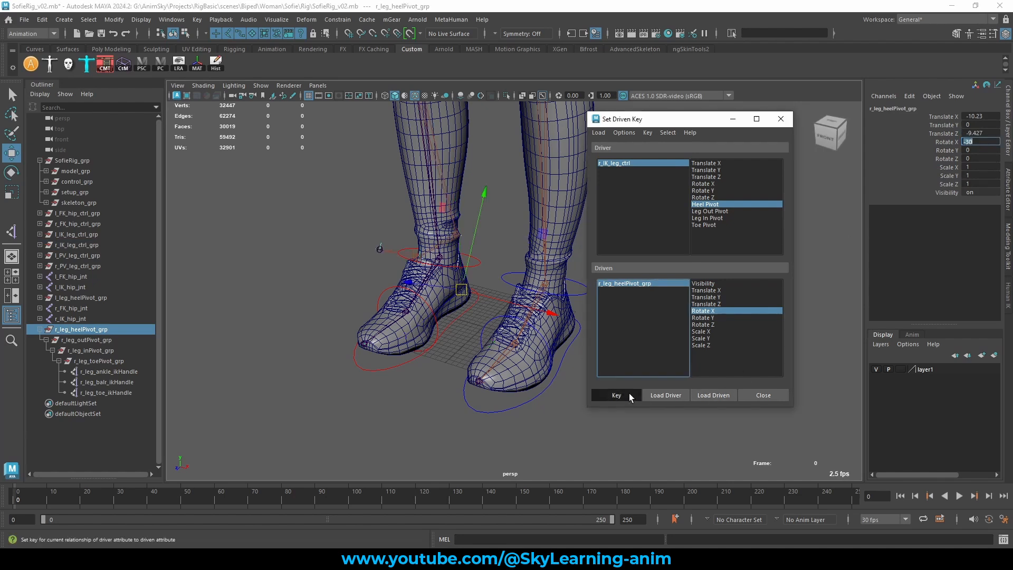
- Set Heel Pivot on r_IK_leg_ctrl to 10 and Rotate X of r_leg_heelPivot_grp to 30, and set a driven key
{"action": "left_click", "coordinate": [643, 163]}
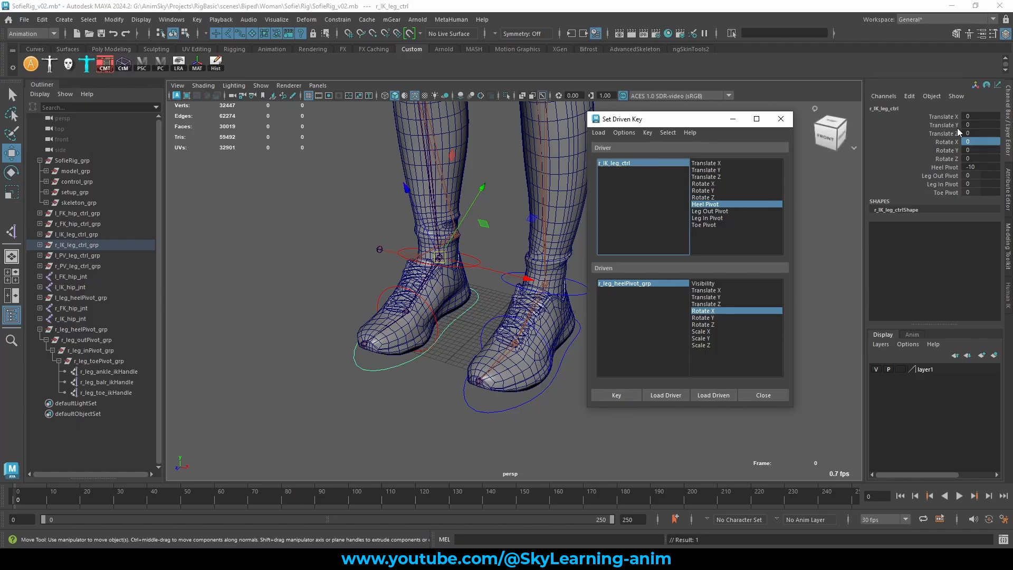
{"action": "double_click", "coordinate": [971, 167]}
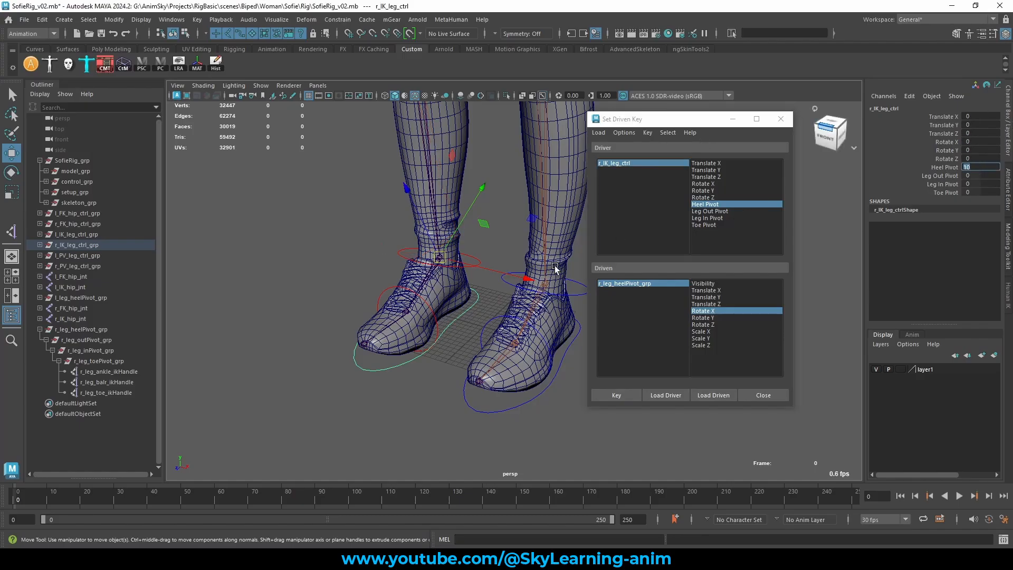
{"action": "left_click", "coordinate": [612, 287]}
{"action": "double_click", "coordinate": [987, 142]}
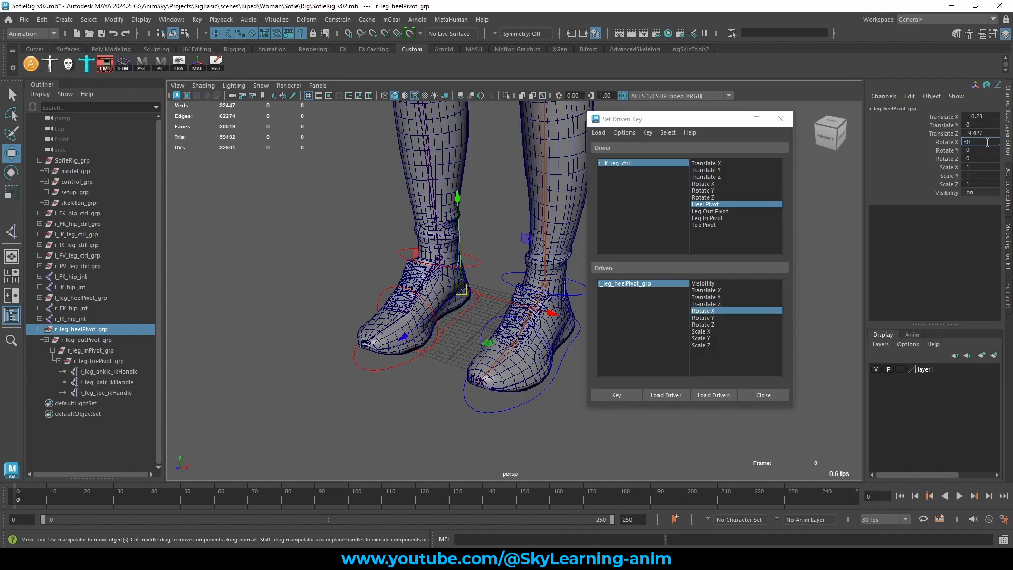
{"action": "key", "text": "Return"}
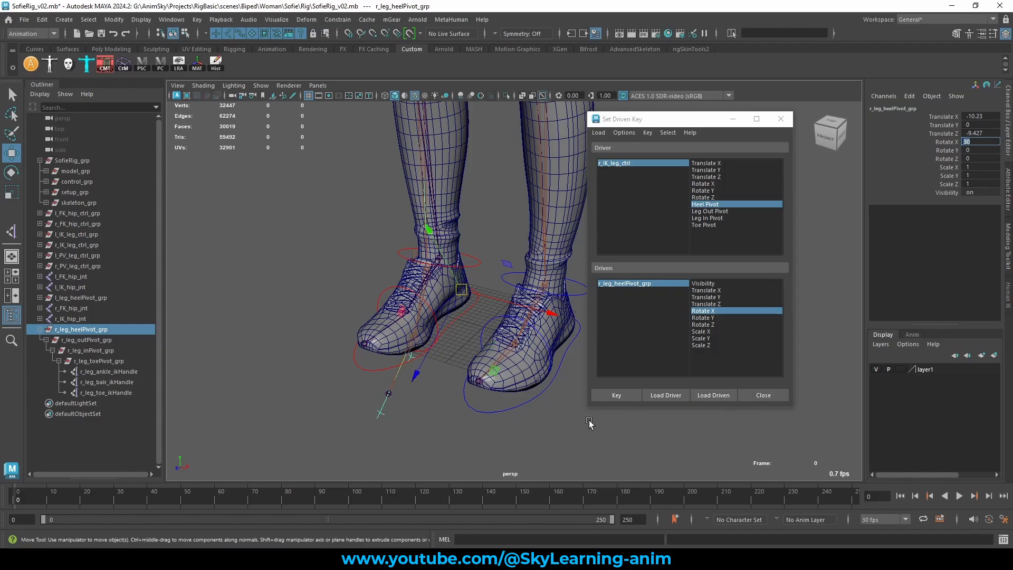
{"action": "left_click", "coordinate": [614, 397]}
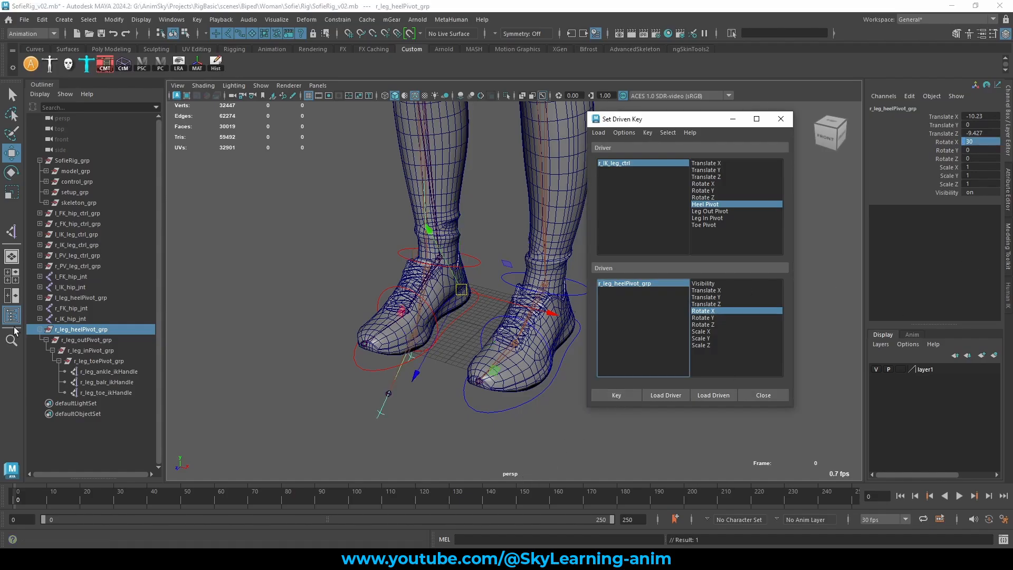
- Load r_leg_outPivot_grp as the driven object and choose Leg Out Pivot as the driver attribute
{"action": "left_click", "coordinate": [95, 340]}
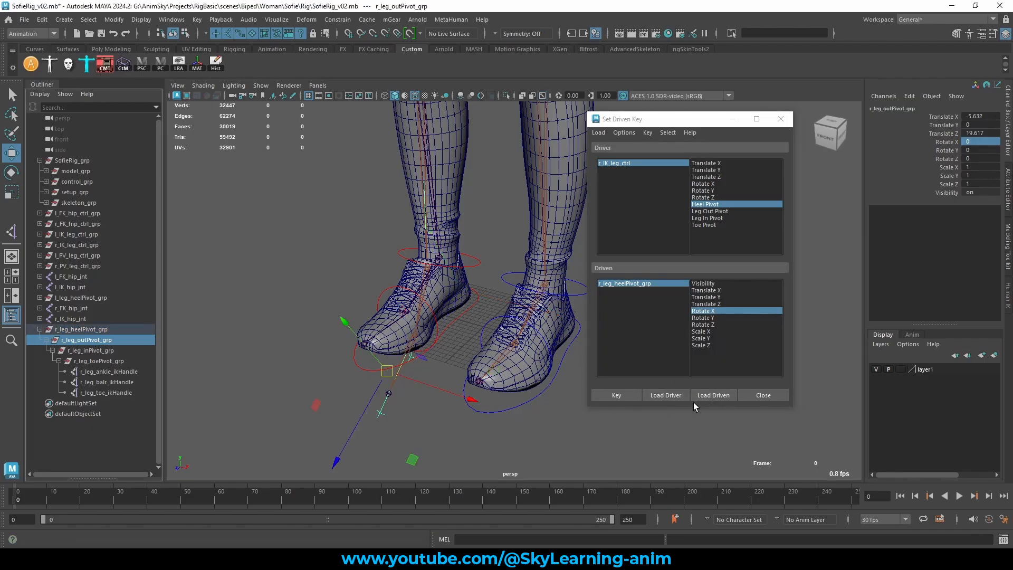
{"action": "left_click", "coordinate": [713, 395]}
{"action": "left_click", "coordinate": [711, 211]}
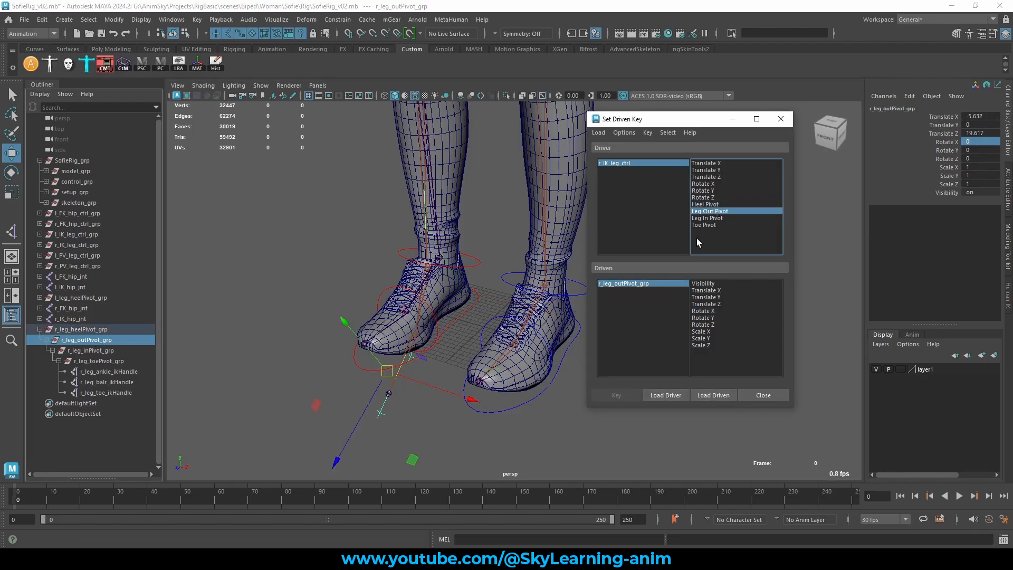
{"action": "left_click", "coordinate": [624, 285]}
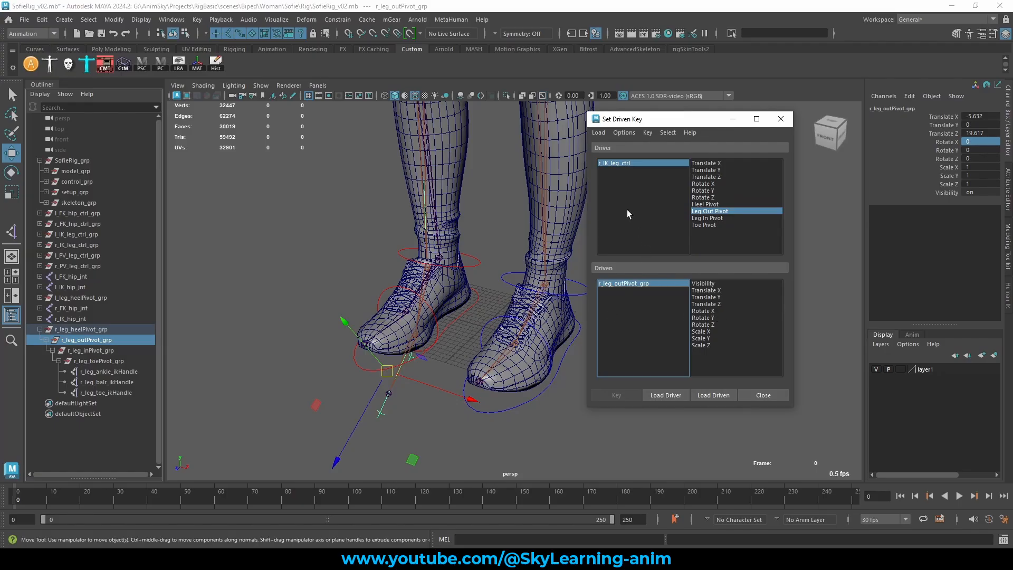
- Reset Heel Pivot on r_IK_leg_ctrl to 0
{"action": "left_click", "coordinate": [633, 164]}
{"action": "left_click", "coordinate": [979, 168]}
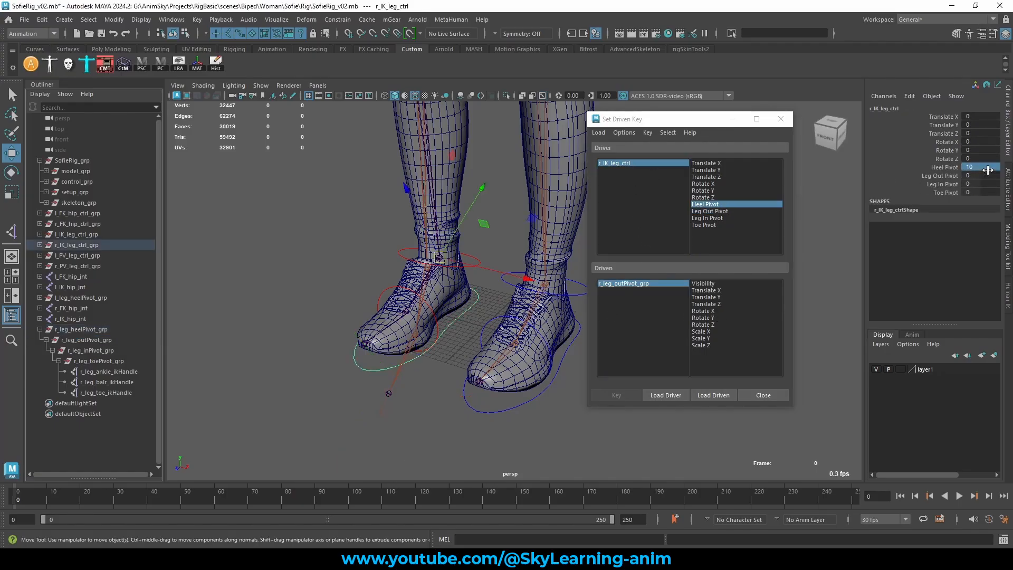
{"action": "type", "text": "10"}
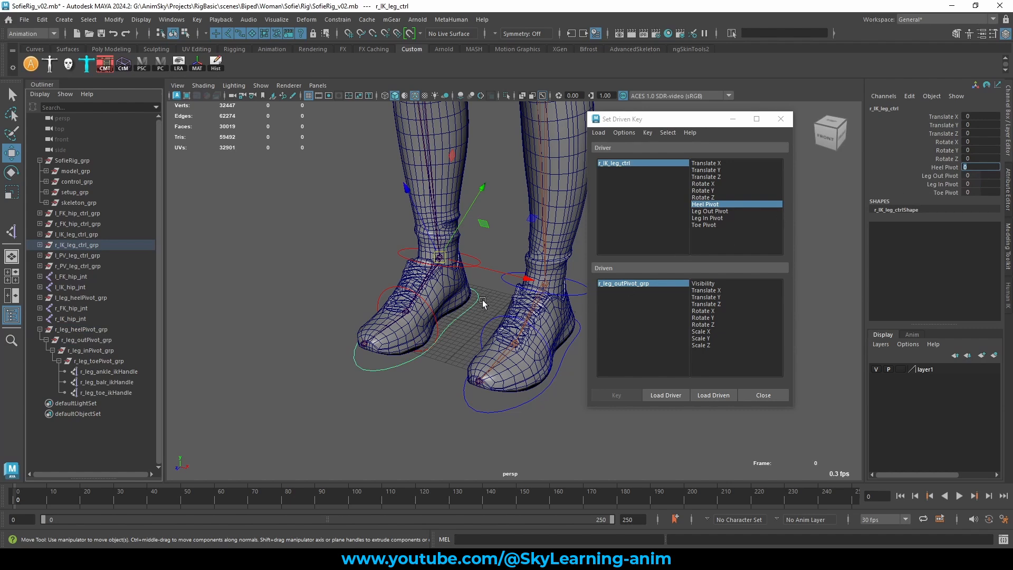
- Check the rotation axis of r_leg_outPivot_grp and set a neutral driven key linking Leg Out Pivot to its Rotate Z
{"action": "middle_click_drag", "start_coordinate": [484, 304], "coordinate": [498, 305]}
{"action": "left_click", "coordinate": [90, 350]}
{"action": "left_click", "coordinate": [87, 340]}
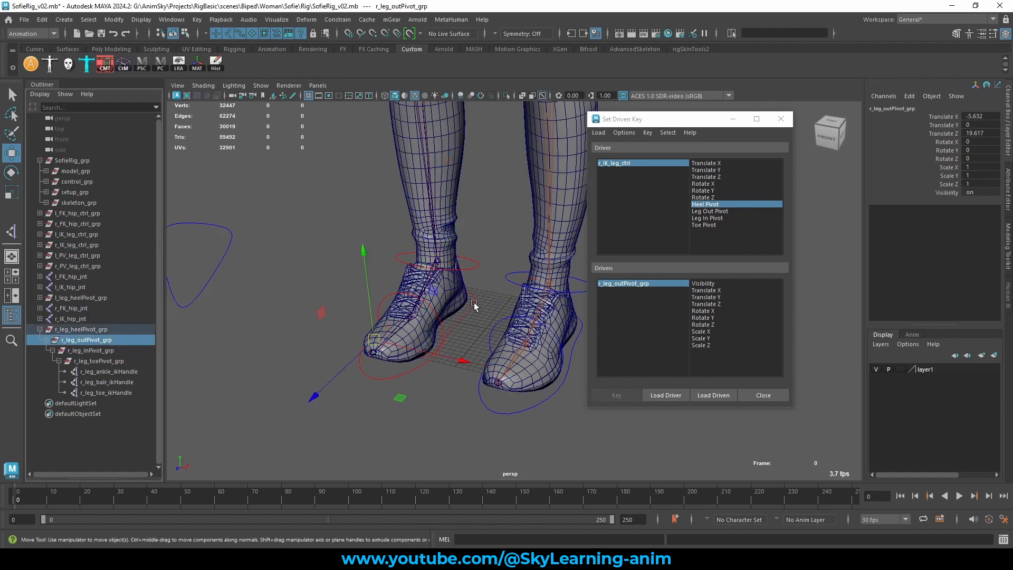
{"action": "key", "text": "e"}
{"action": "left_click_drag", "start_coordinate": [422, 285], "coordinate": [477, 306]}
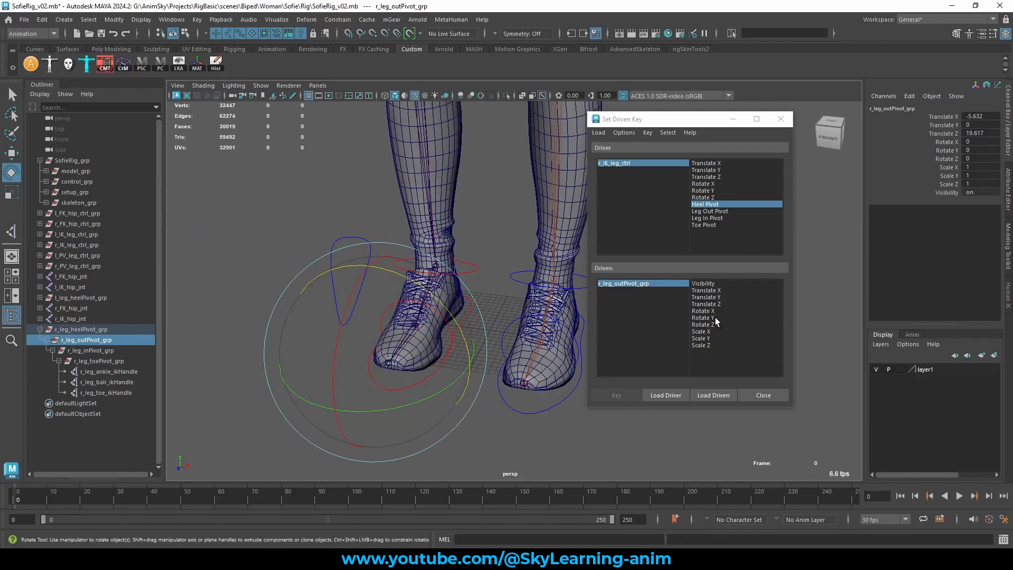
{"action": "left_click", "coordinate": [716, 212]}
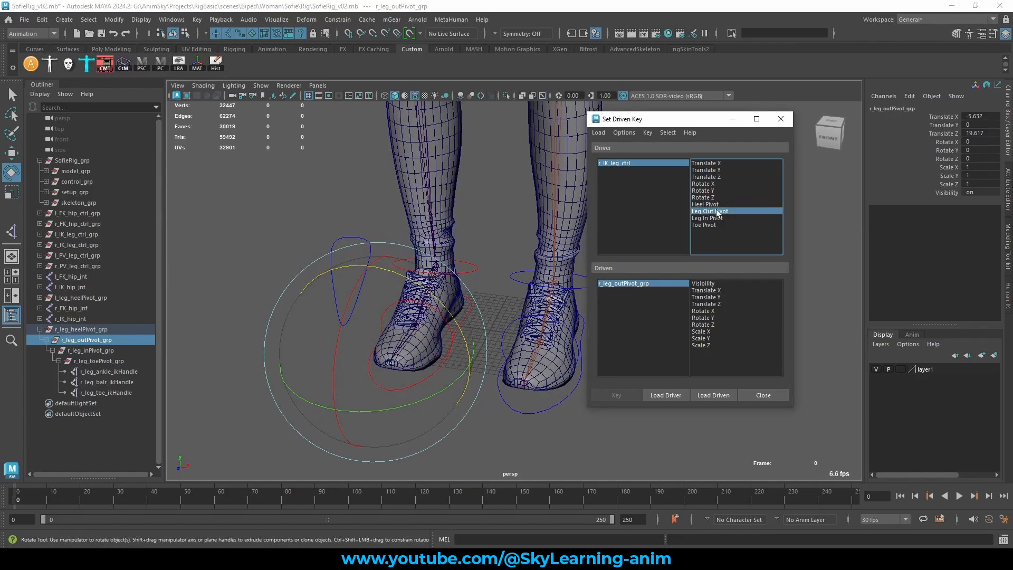
{"action": "left_click", "coordinate": [718, 324]}
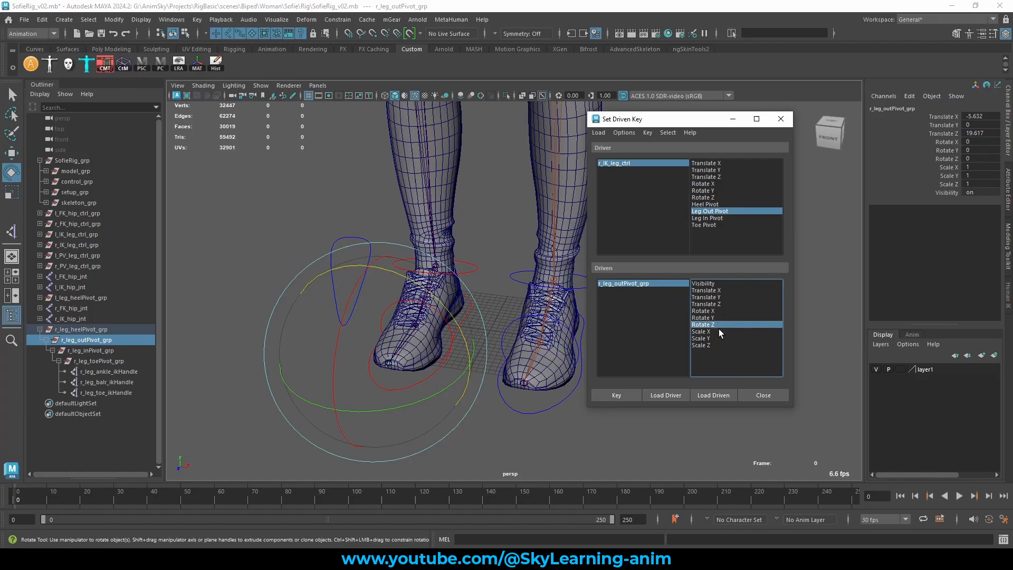
{"action": "left_click", "coordinate": [617, 396]}
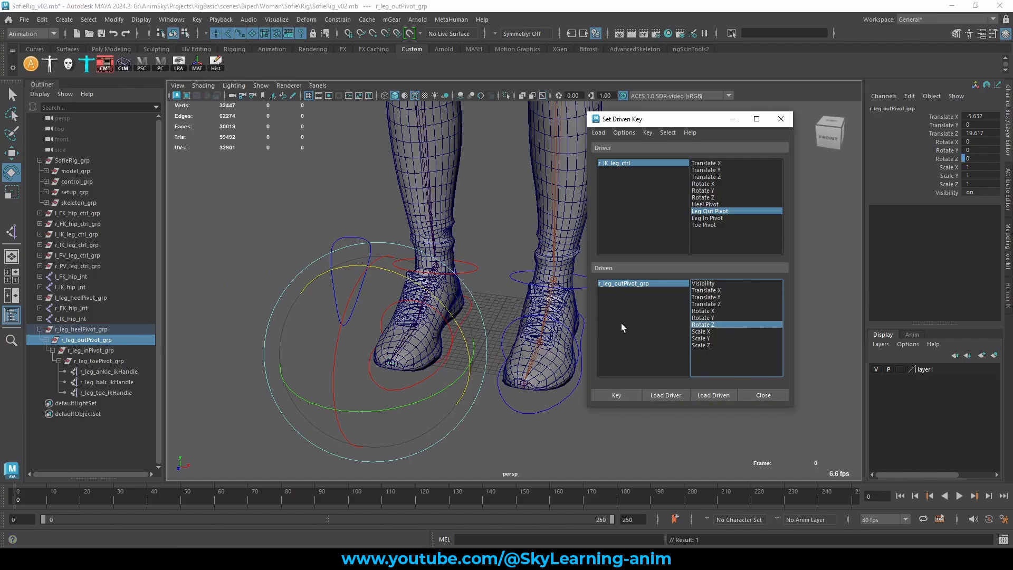
- Set Leg Out Pivot on r_IK_leg_ctrl to -10 and Rotate Z of r_leg_outPivot_grp to -30, and set a driven key
{"action": "left_click", "coordinate": [623, 163]}
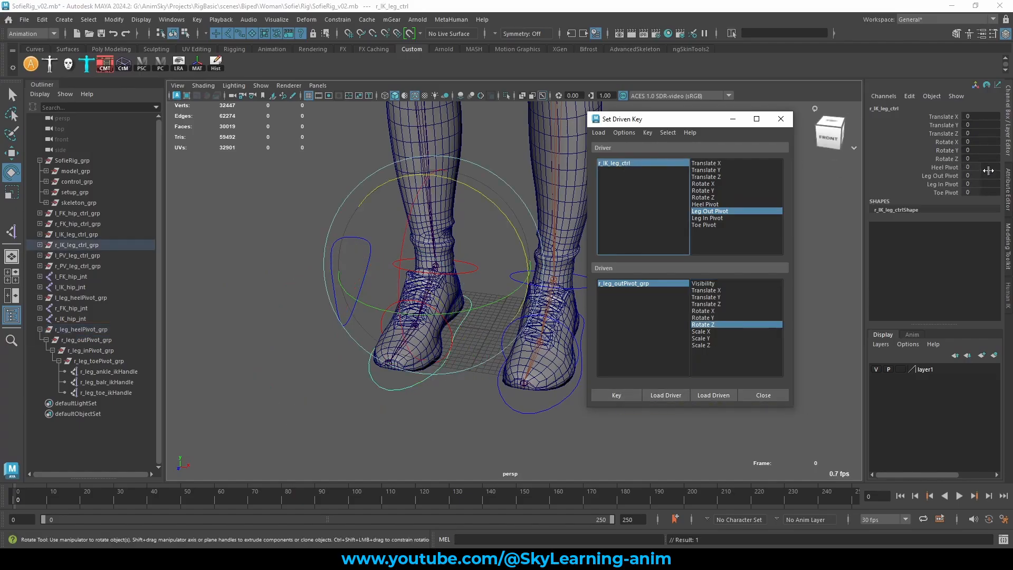
{"action": "left_click", "coordinate": [971, 176]}
{"action": "type", "text": "-10"}
{"action": "key", "text": "Return"}
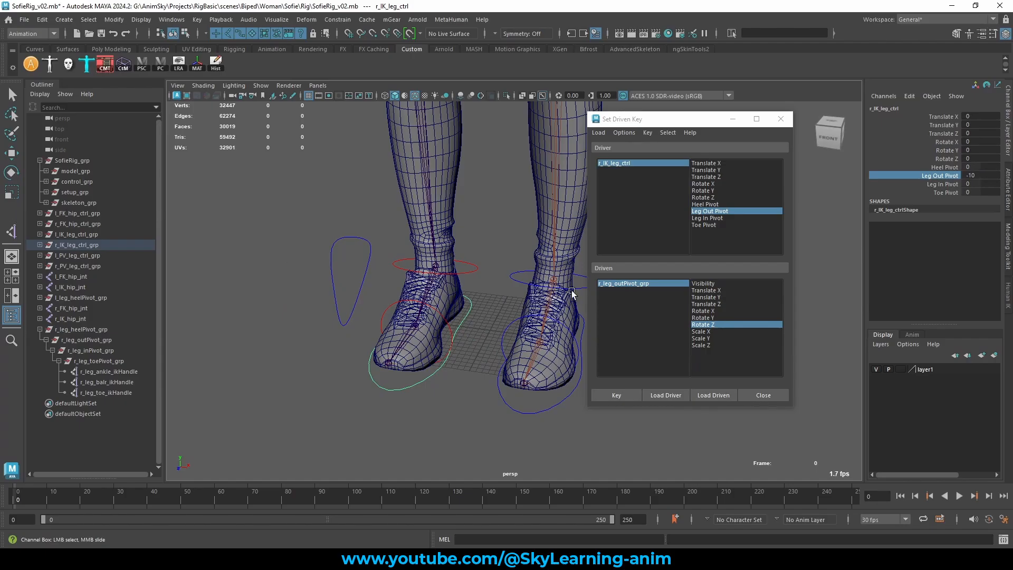
{"action": "left_click", "coordinate": [624, 284]}
{"action": "key", "text": "e"}
{"action": "double_click", "coordinate": [976, 159]}
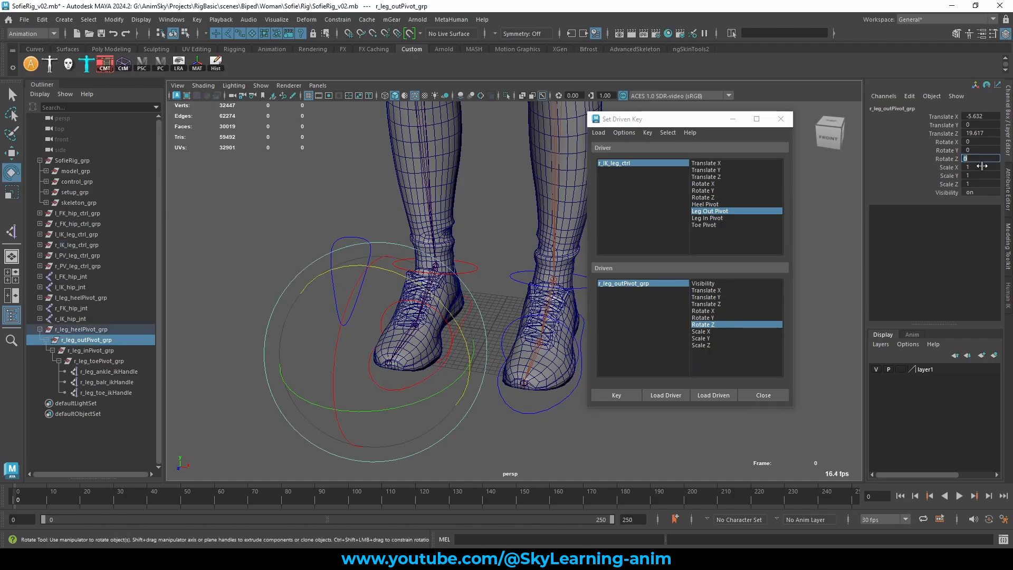
{"action": "type", "text": "-30"}
{"action": "key", "text": "Return"}
{"action": "left_click", "coordinate": [616, 395]}
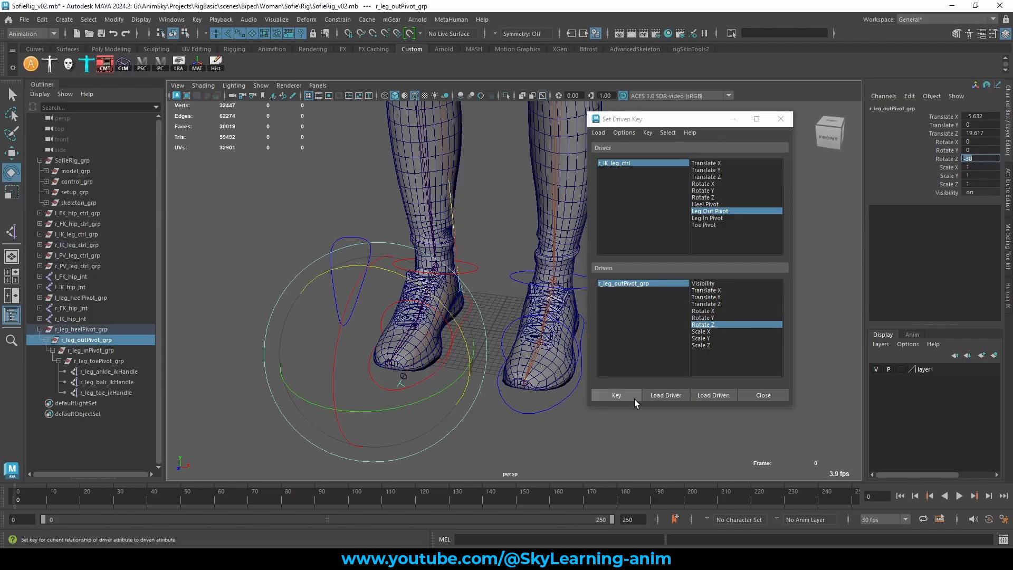
- Set Leg Out Pivot on r_IK_leg_ctrl to 10
{"action": "left_click", "coordinate": [644, 163]}
{"action": "double_click", "coordinate": [982, 183]}
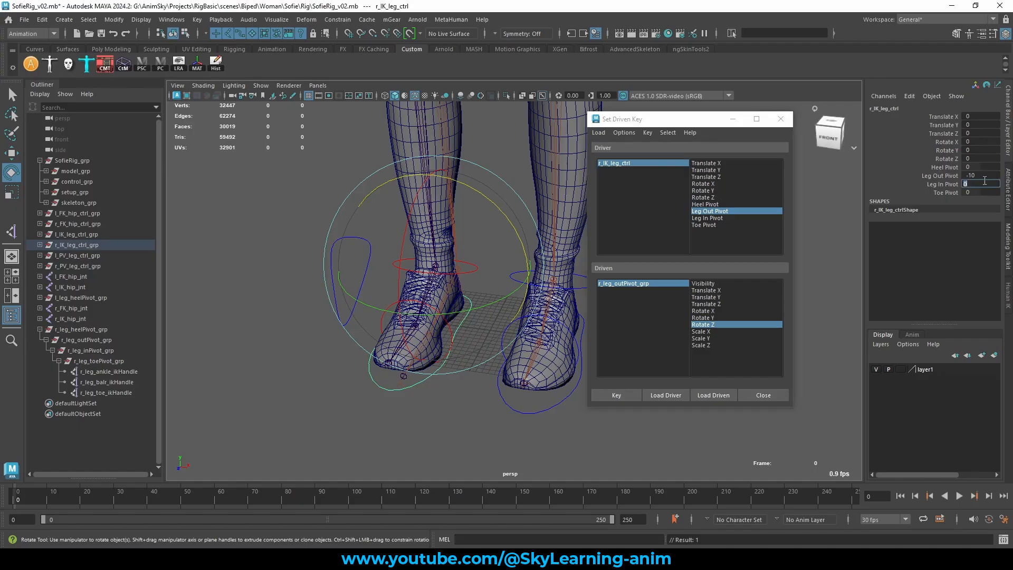
{"action": "double_click", "coordinate": [979, 175]}
{"action": "type", "text": "1"}
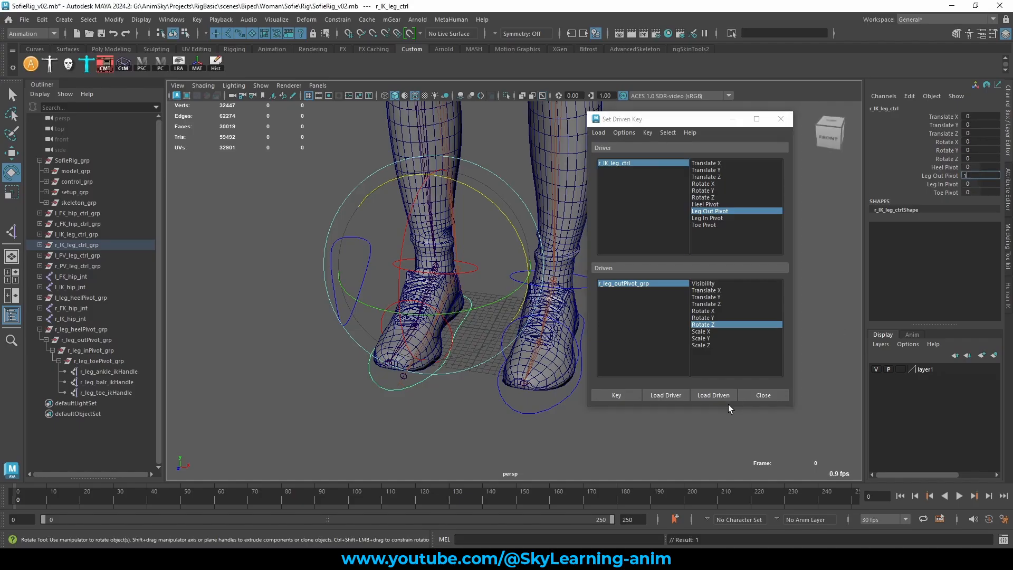
{"action": "type", "text": "0"}
{"action": "key", "text": "Return"}
- Set Rotate Z of r_leg_outPivot_grp to 30 and set a driven key for the positive Leg Out Pivot pose
{"action": "left_click", "coordinate": [619, 284]}
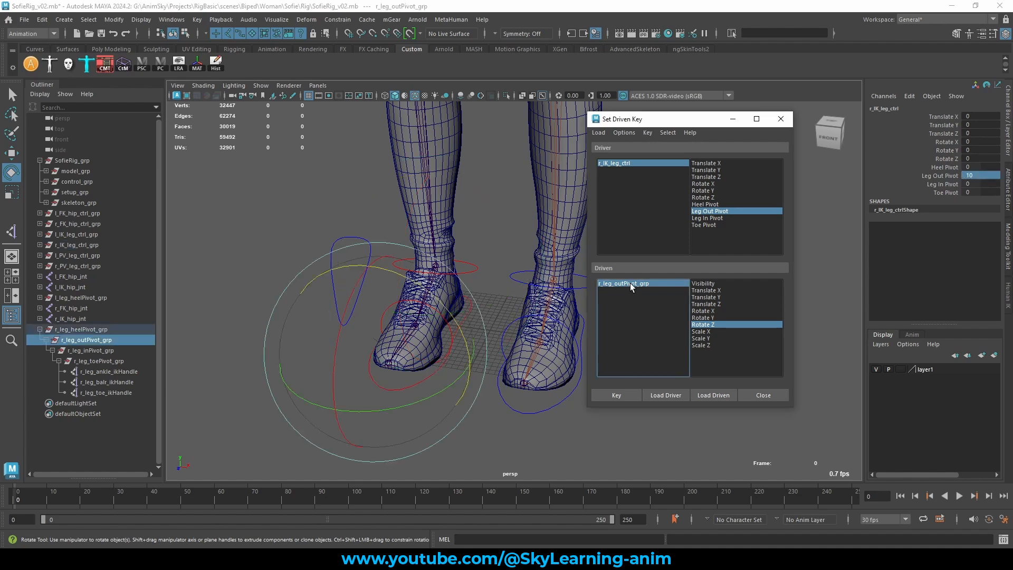
{"action": "double_click", "coordinate": [982, 158]}
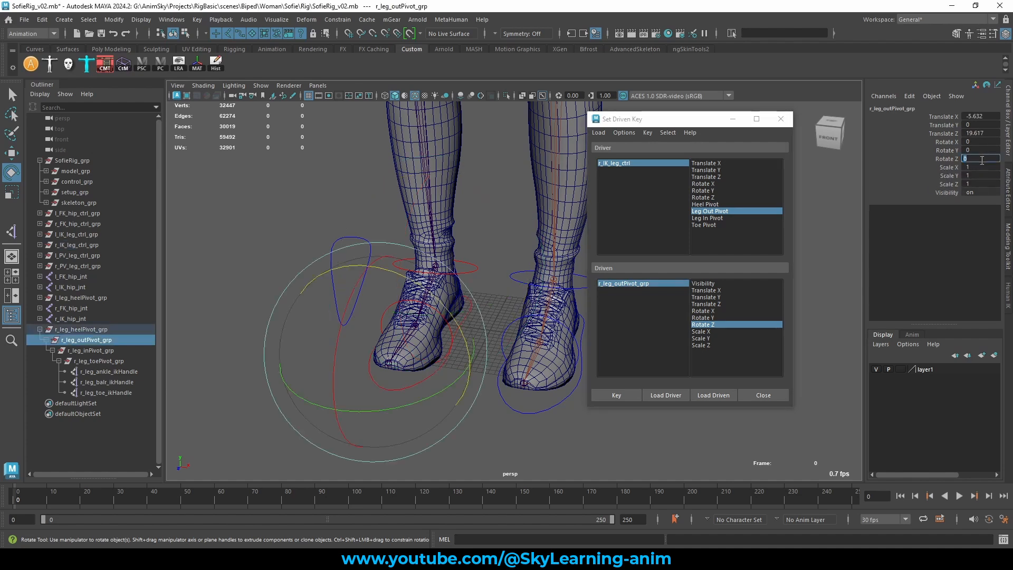
{"action": "type", "text": "3"}
{"action": "key", "text": "Return"}
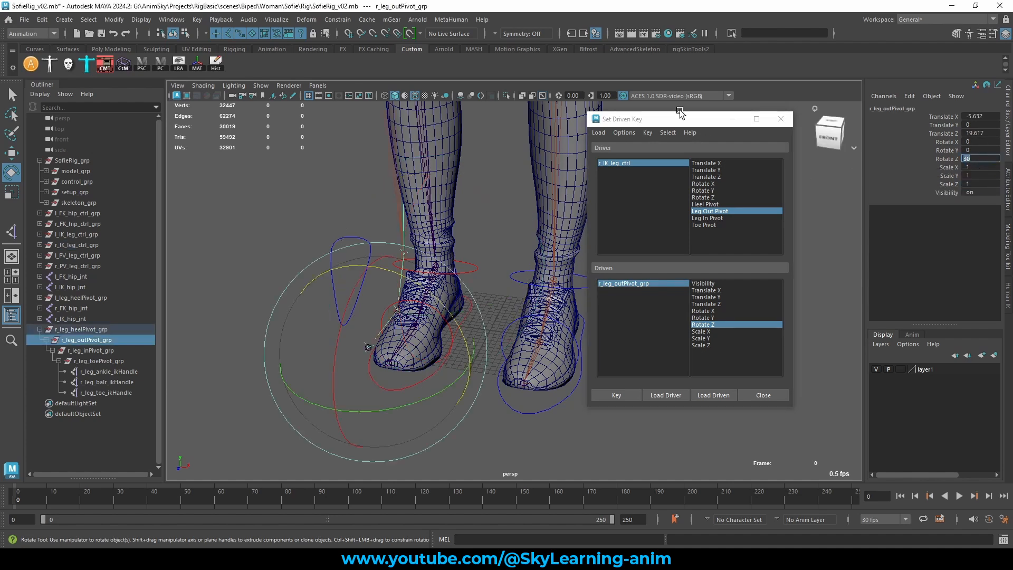
{"action": "left_click_drag", "start_coordinate": [680, 113], "coordinate": [675, 113]}
{"action": "left_click", "coordinate": [617, 396]}
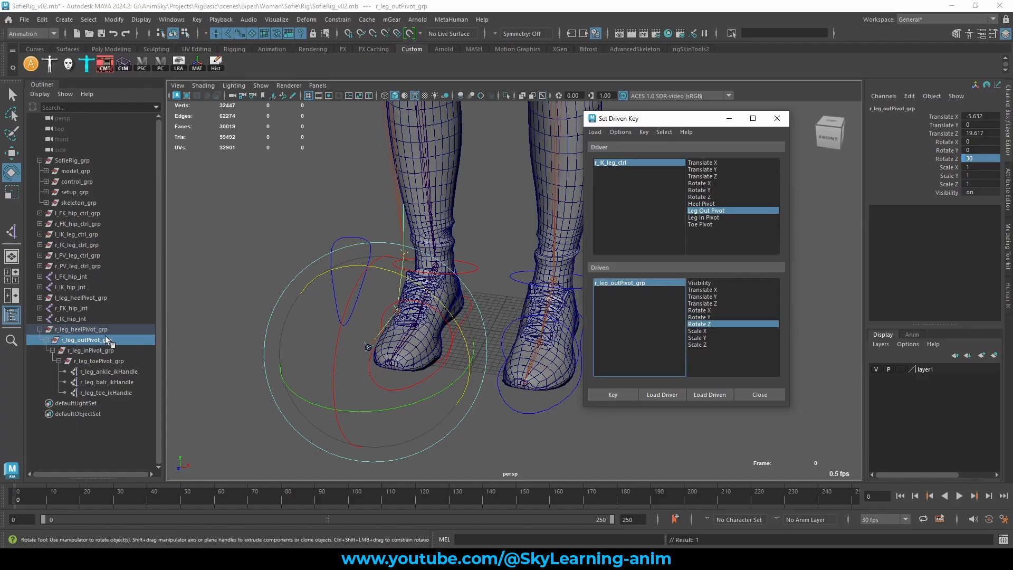
- Test the Leg Out Pivot range on r_IK_leg_ctrl and reset the attribute to 0
{"action": "left_click", "coordinate": [612, 163]}
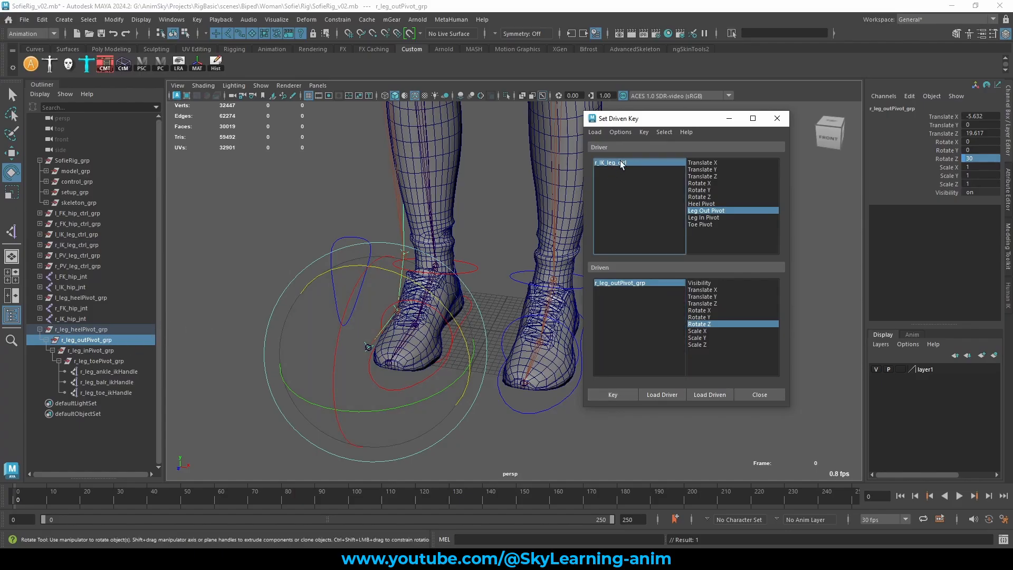
{"action": "left_click", "coordinate": [620, 162]}
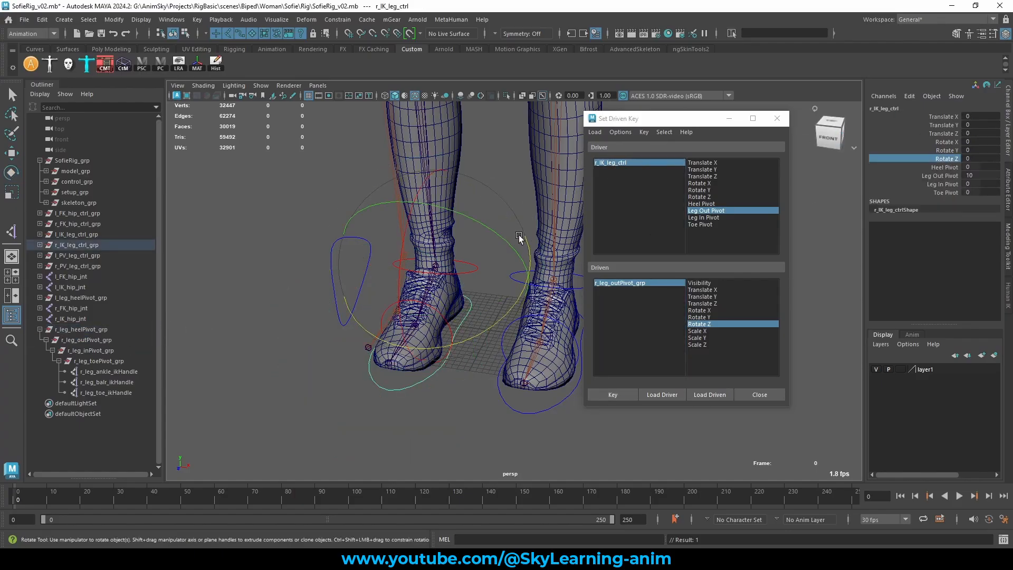
{"action": "left_click", "coordinate": [943, 176]}
{"action": "middle_click_drag", "start_coordinate": [851, 186], "coordinate": [190, 258]}
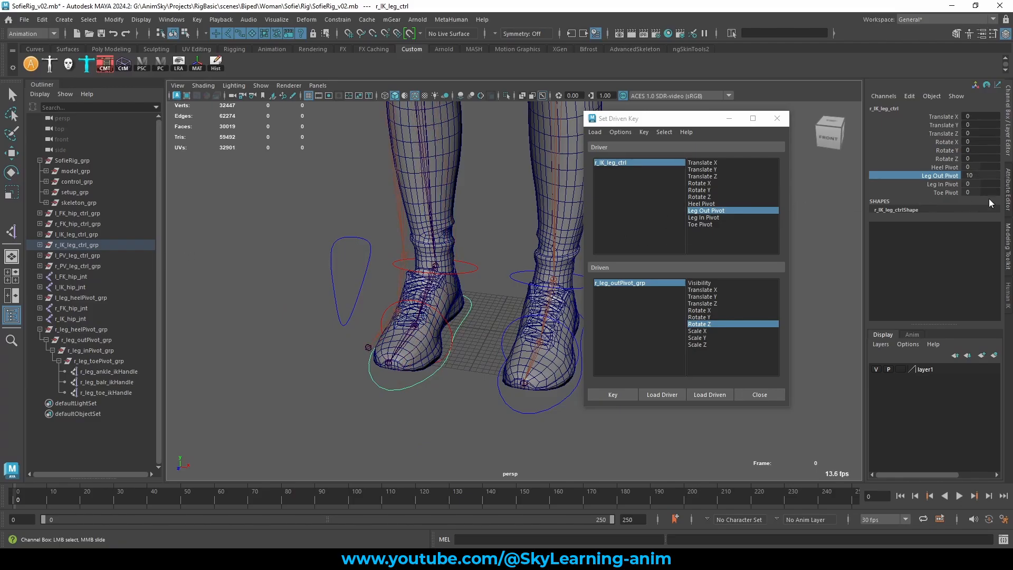
{"action": "double_click", "coordinate": [984, 176]}
{"action": "type", "text": "0"}
{"action": "key", "text": "Return"}
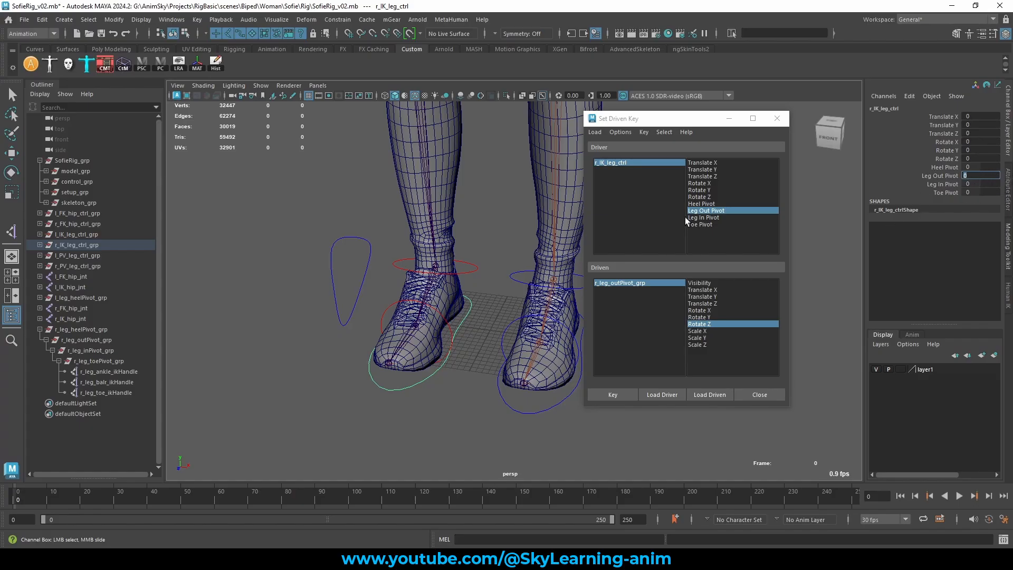
- Choose Leg In Pivot as the driver attribute and load r_leg_inPivot_grp as the driven object
{"action": "left_click", "coordinate": [702, 218]}
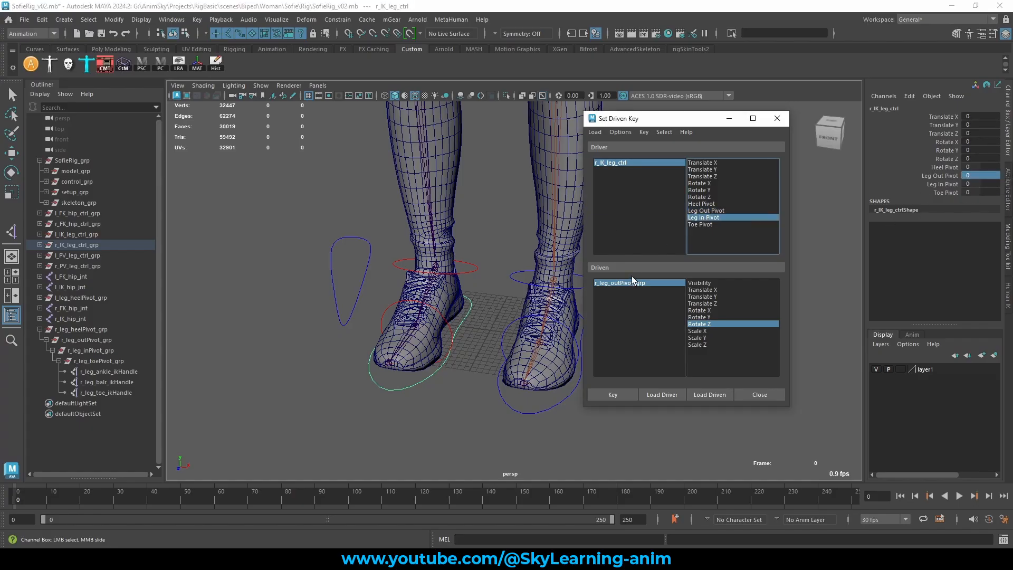
{"action": "left_click", "coordinate": [642, 283]}
{"action": "key", "text": "e"}
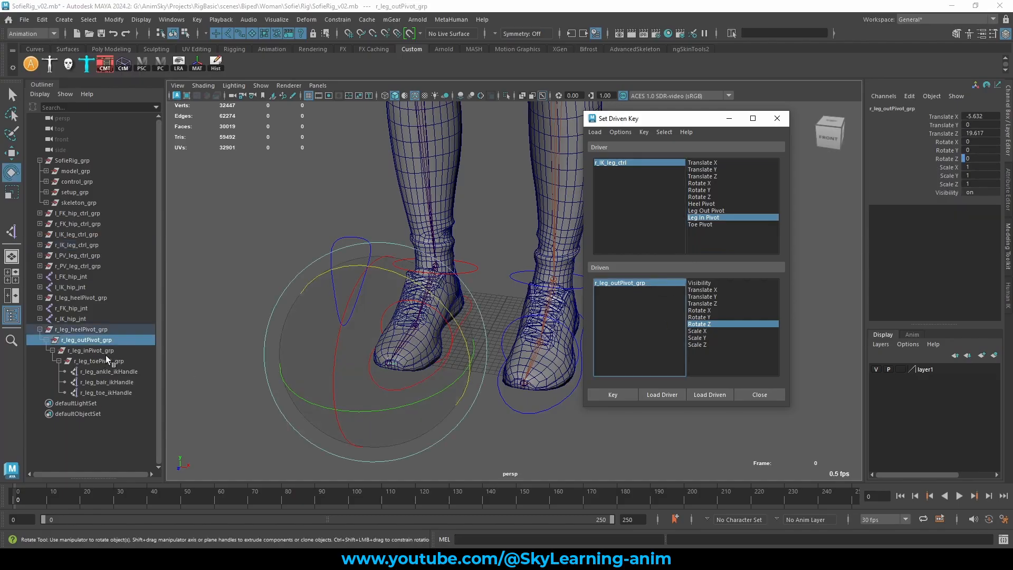
{"action": "left_click", "coordinate": [90, 350]}
{"action": "left_click", "coordinate": [709, 394]}
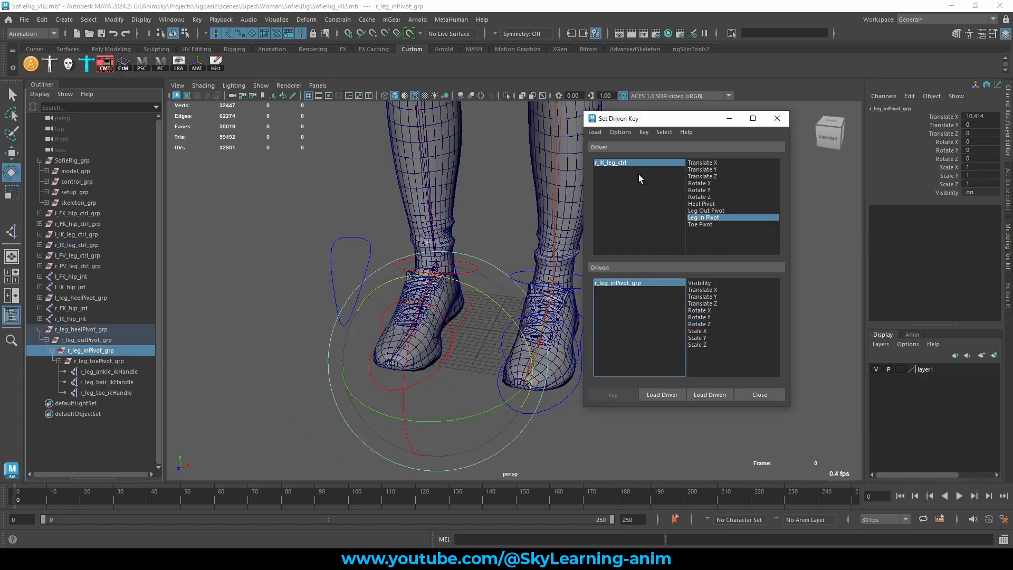
- Set a neutral driven key linking Leg In Pivot of r_IK_leg_ctrl to Rotate Z of r_leg_inPivot_grp
{"action": "left_click", "coordinate": [605, 163]}
{"action": "left_click", "coordinate": [697, 210]}
{"action": "left_click", "coordinate": [711, 218]}
{"action": "left_click", "coordinate": [643, 283]}
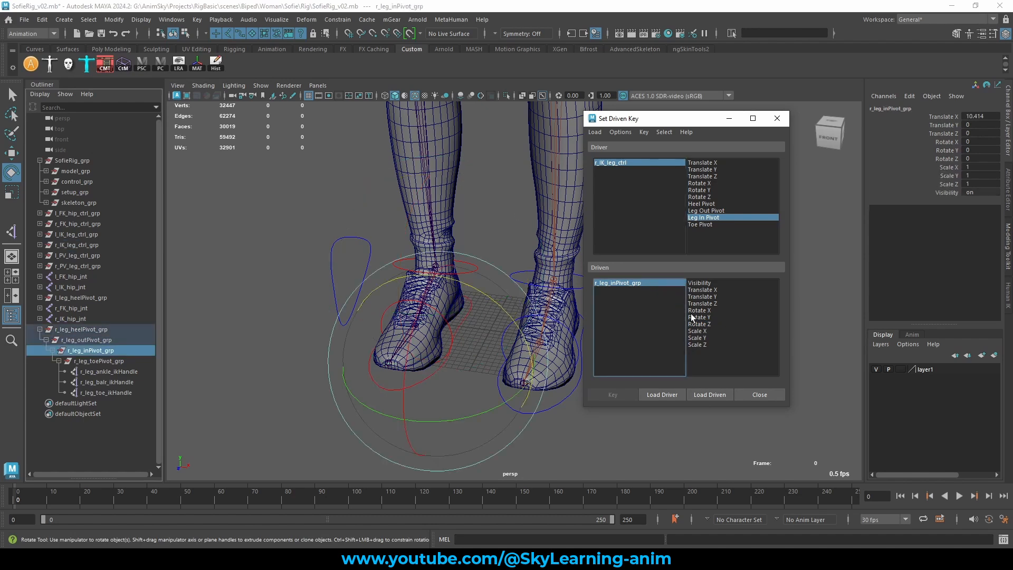
{"action": "left_click", "coordinate": [709, 324]}
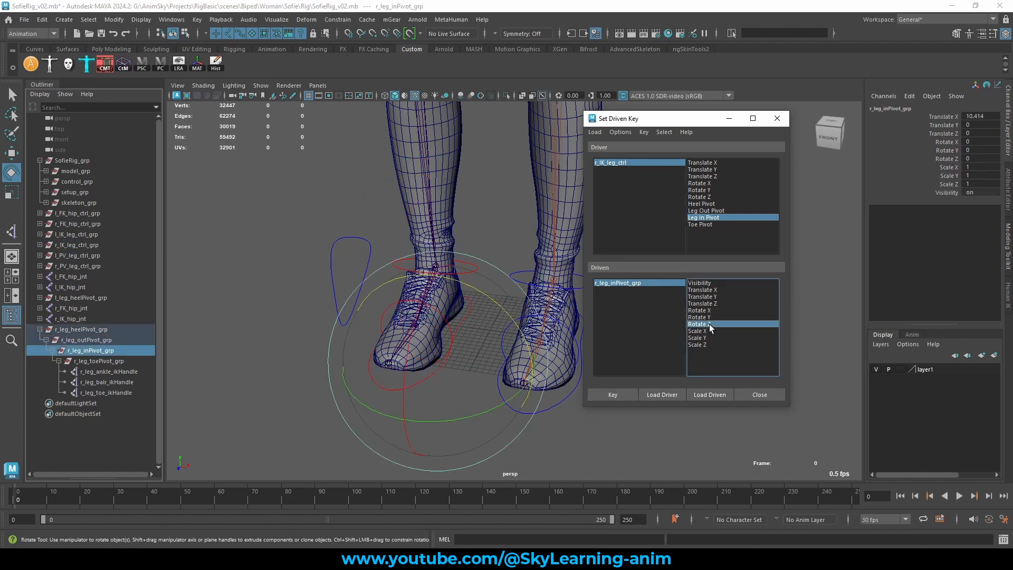
{"action": "left_click", "coordinate": [609, 395]}
- Set Leg In Pivot on r_IK_leg_ctrl to -10 and Rotate Z of r_leg_inPivot_grp to -30, and set a driven key
{"action": "left_click", "coordinate": [624, 163]}
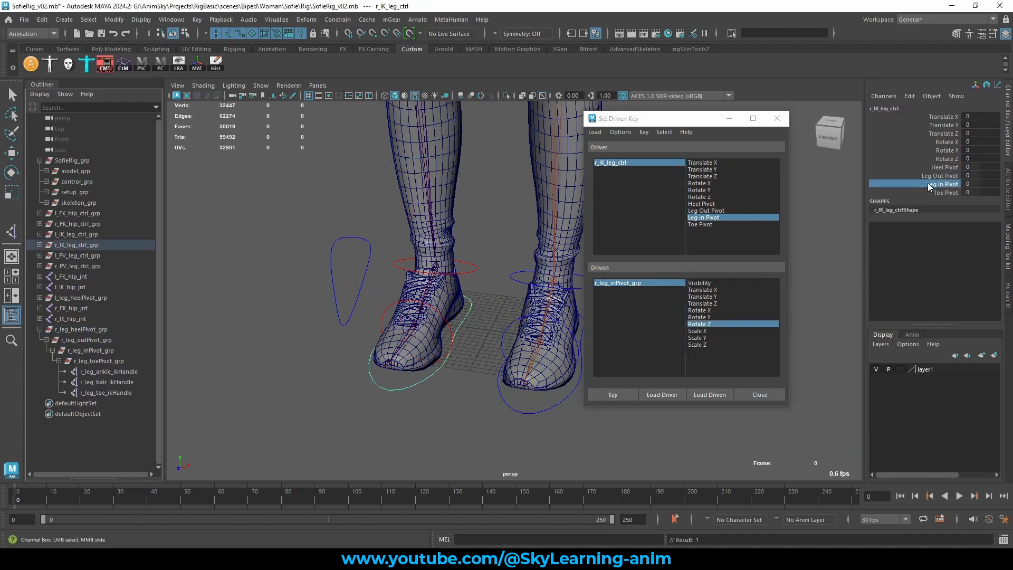
{"action": "left_click", "coordinate": [927, 183]}
{"action": "left_click", "coordinate": [626, 284]}
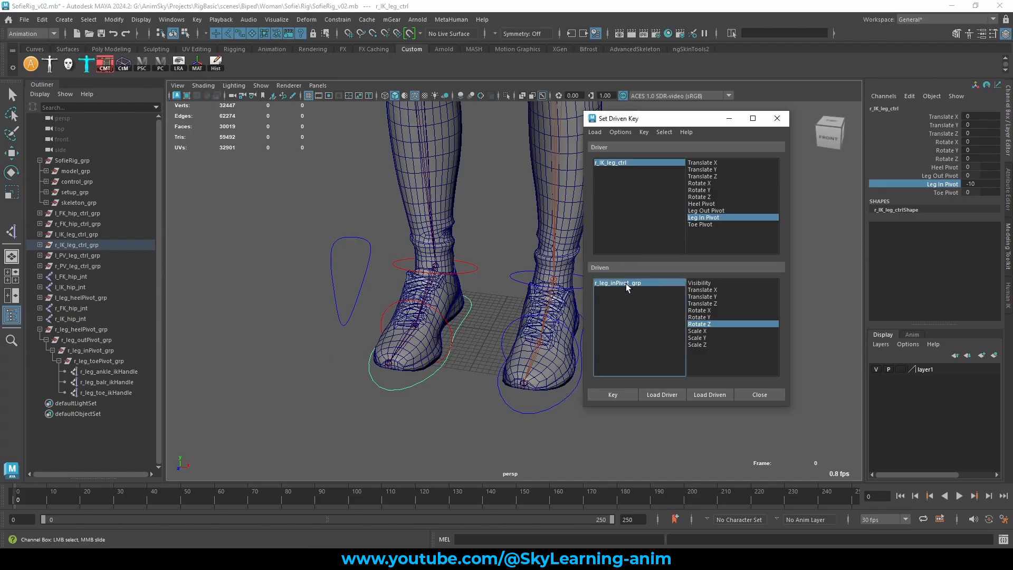
{"action": "key", "text": "e"}
{"action": "left_click", "coordinate": [980, 159]}
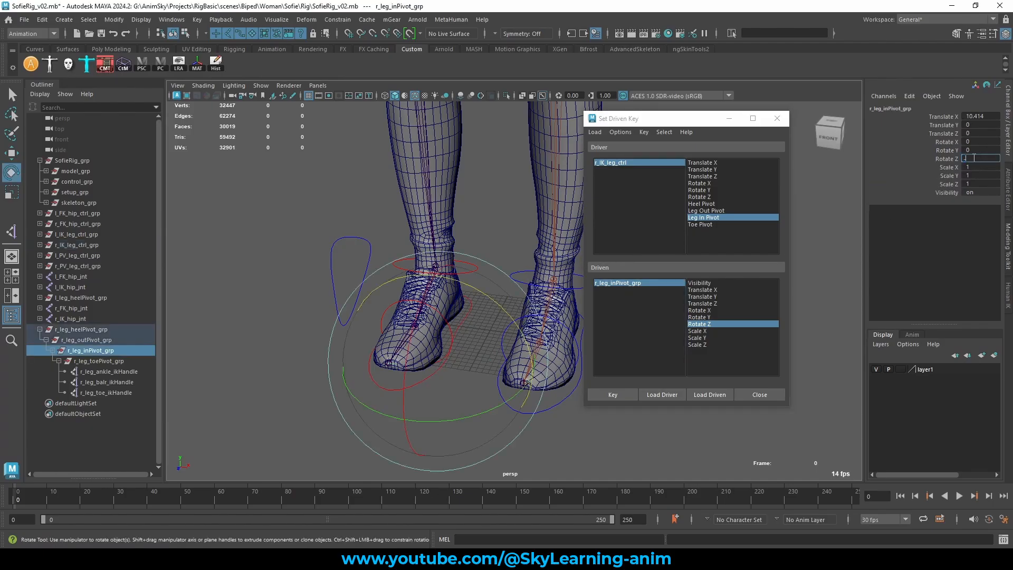
{"action": "type", "text": "-30"}
{"action": "key", "text": "Return"}
{"action": "left_click", "coordinate": [612, 395]}
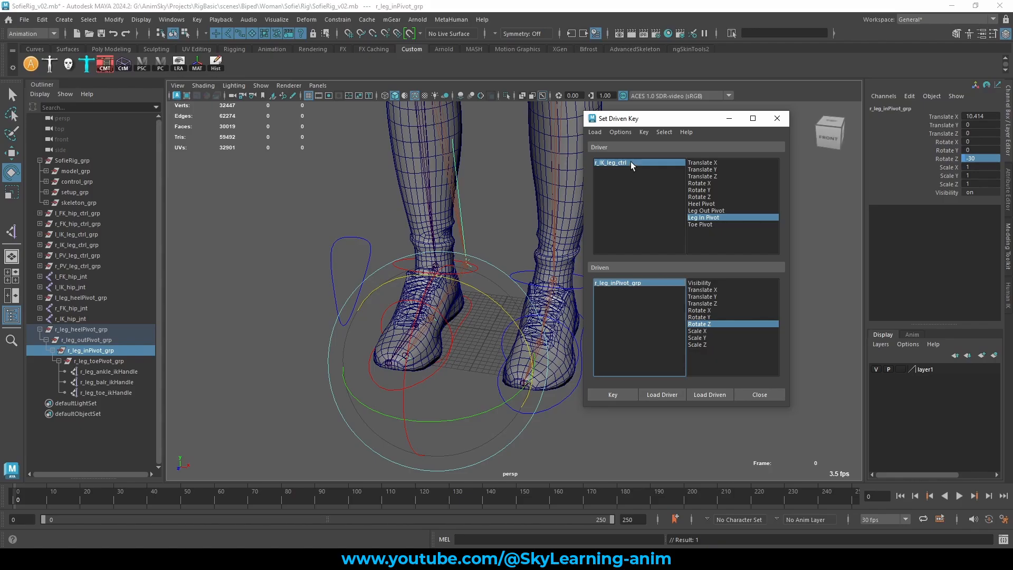
- Set Leg In Pivot on r_IK_leg_ctrl to 10
{"action": "left_click", "coordinate": [612, 162]}
{"action": "left_click", "coordinate": [980, 184]}
{"action": "type", "text": "-10"}
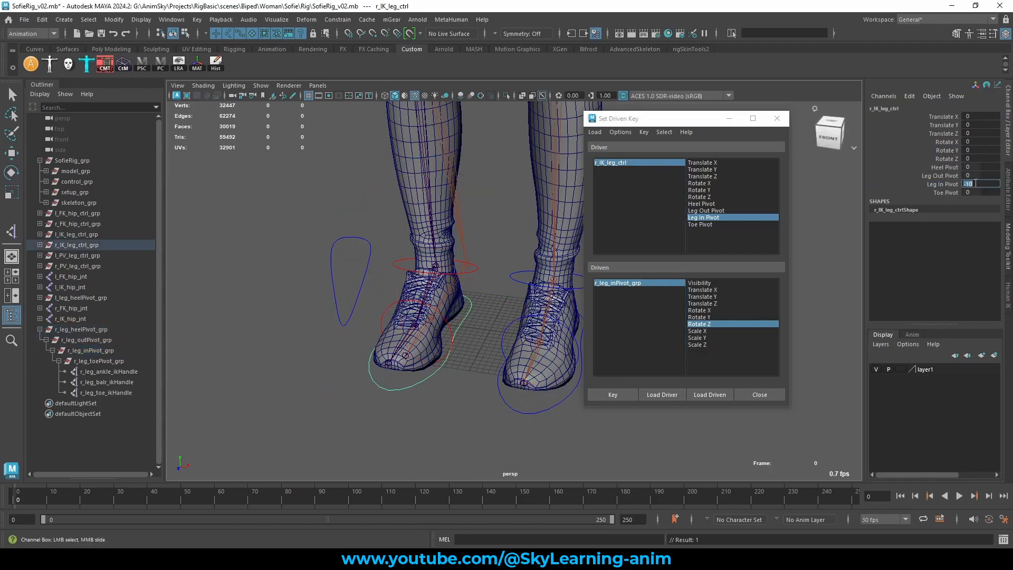
{"action": "key", "text": "Return"}
- Set Rotate Z of r_leg_inPivot_grp to 30 and set a driven key for the positive Leg In Pivot pose
{"action": "left_click", "coordinate": [639, 283]}
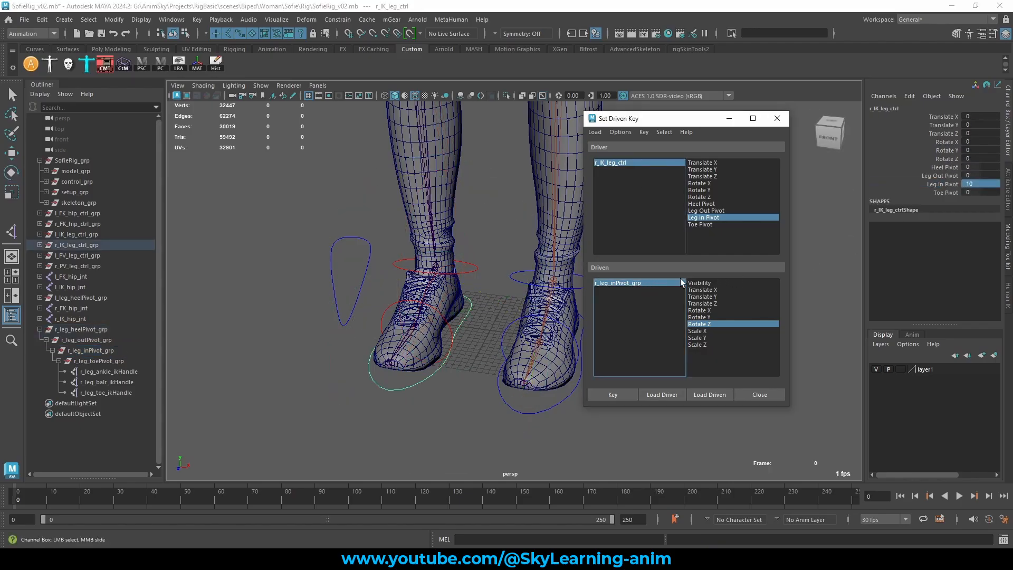
{"action": "key", "text": "e"}
{"action": "left_click", "coordinate": [982, 159]}
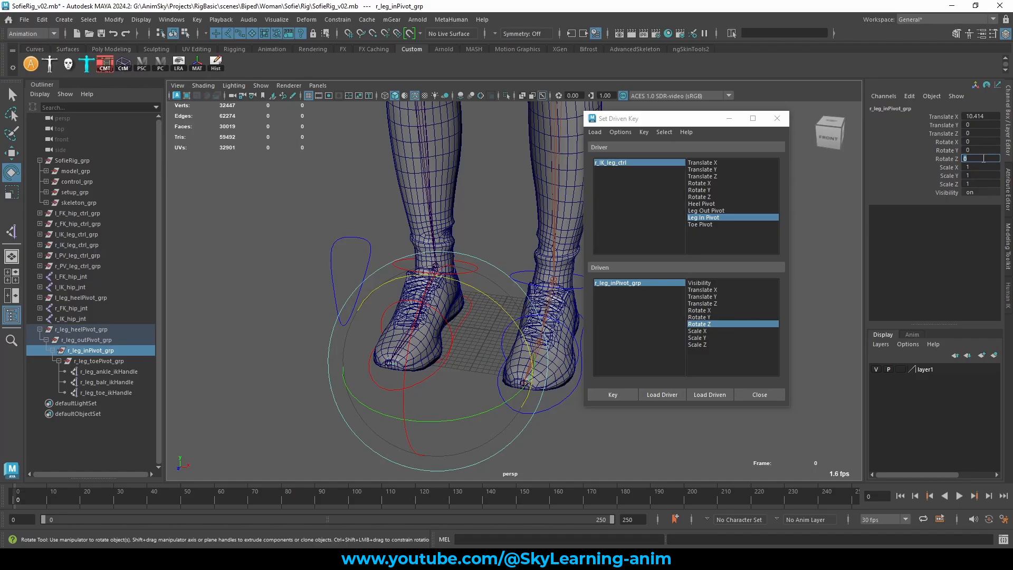
{"action": "type", "text": "30"}
{"action": "key", "text": "Return"}
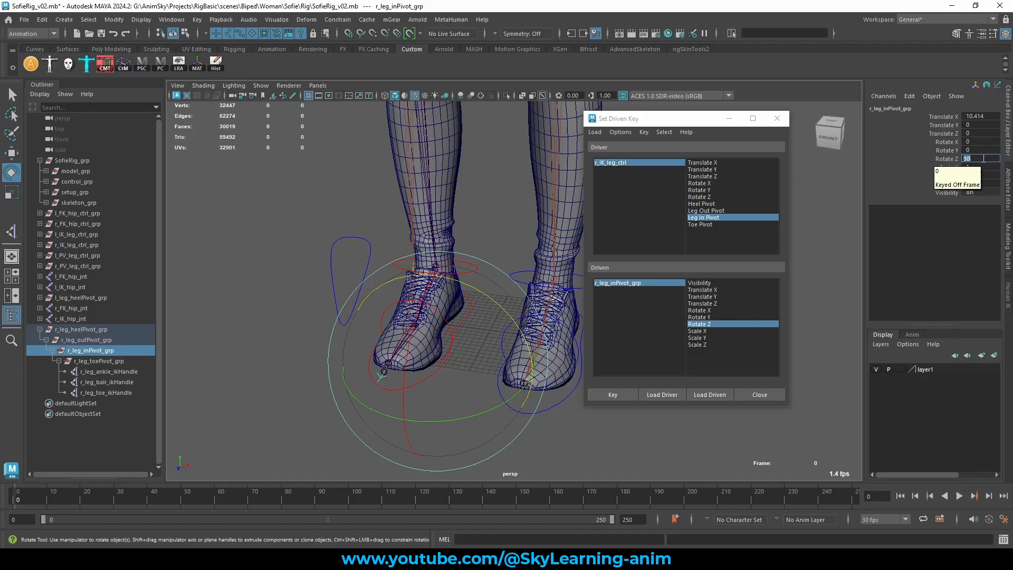
{"action": "left_click", "coordinate": [613, 395]}
{"action": "left_click_drag", "start_coordinate": [698, 125], "coordinate": [694, 125]}
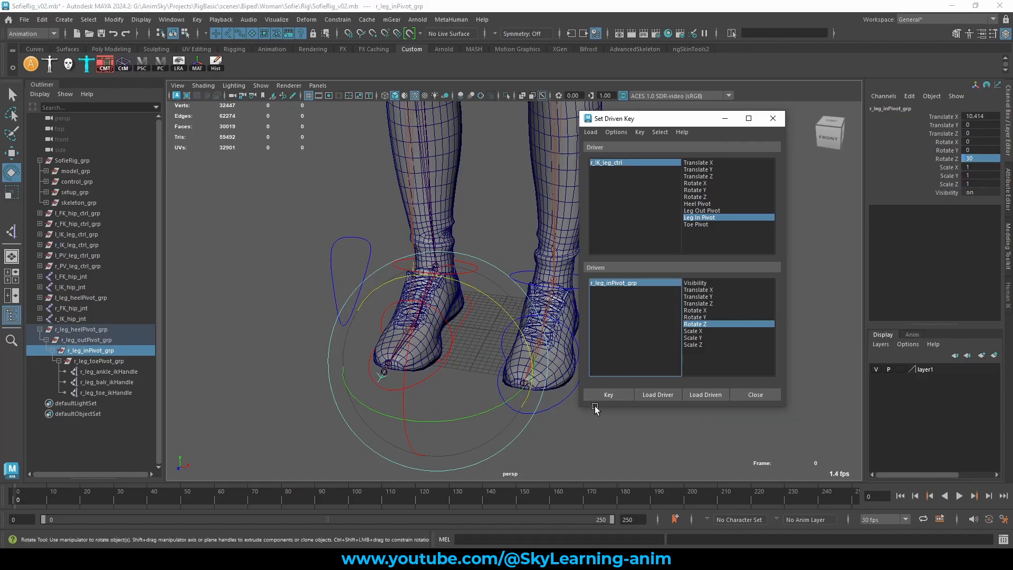
{"action": "left_click", "coordinate": [617, 397]}
- Load r_leg_toePivot_grp as the driven object and choose Toe Pivot of r_IK_leg_ctrl as the driver attribute
{"action": "left_click", "coordinate": [109, 362]}
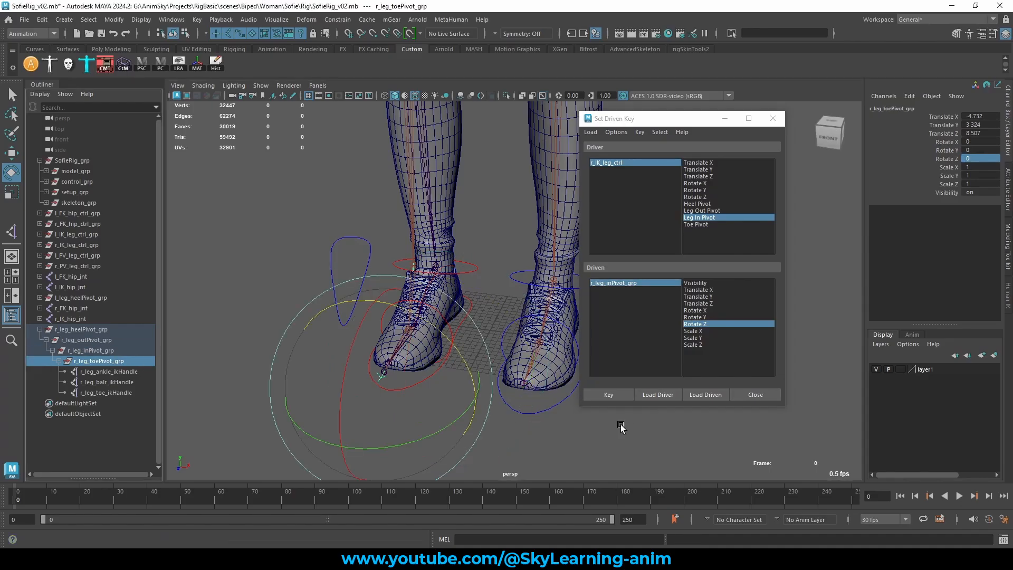
{"action": "left_click", "coordinate": [707, 396]}
{"action": "left_click", "coordinate": [617, 164]}
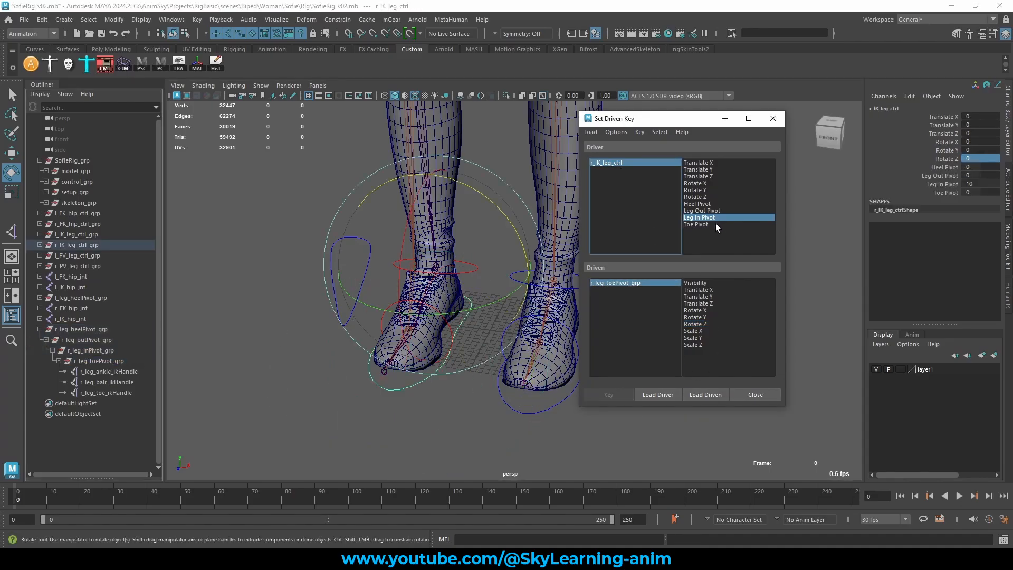
{"action": "left_click", "coordinate": [714, 224]}
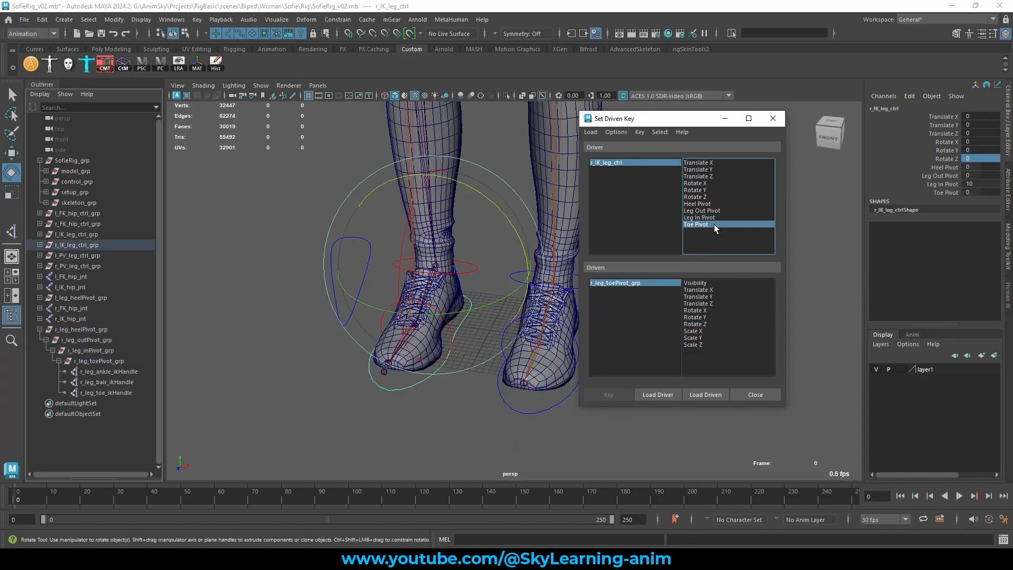
- Reset Leg In Pivot on r_IK_leg_ctrl to 0
{"action": "double_click", "coordinate": [966, 184]}
{"action": "type", "text": "0"}
{"action": "key", "text": "Return"}
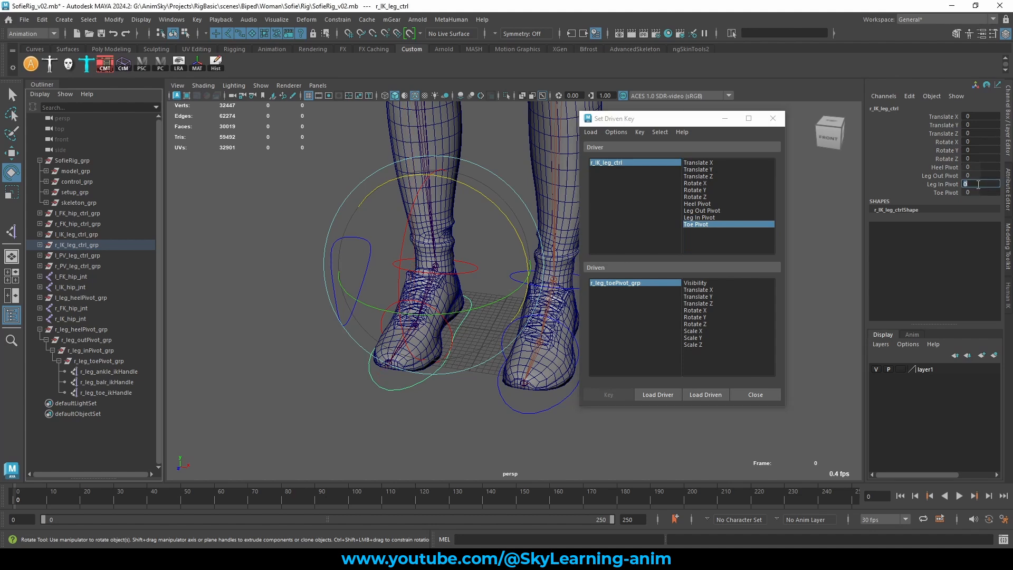
- Set a neutral driven key linking Toe Pivot to Rotate X of r_leg_toePivot_grp
{"action": "left_click_drag", "start_coordinate": [676, 122], "coordinate": [674, 123]}
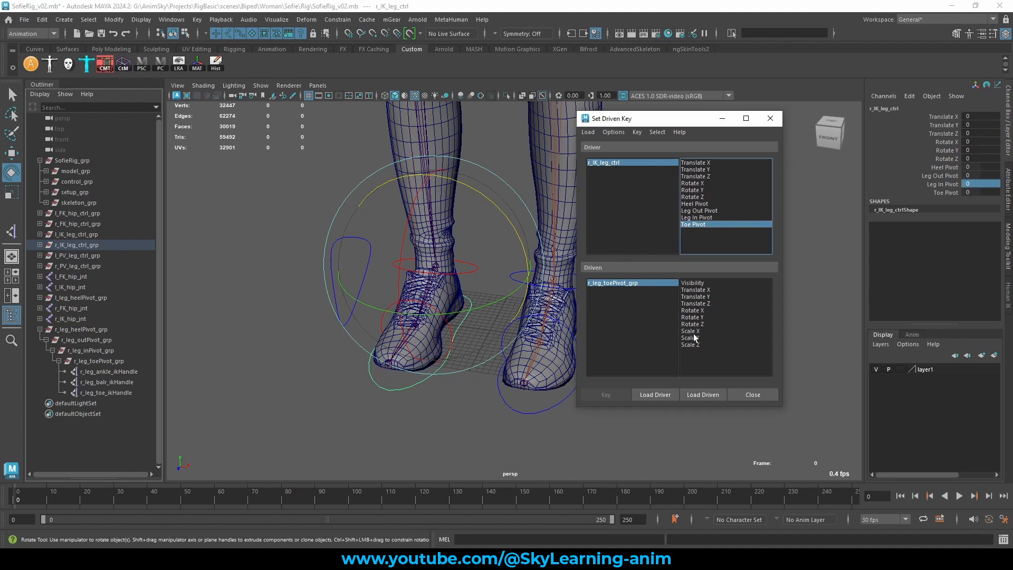
{"action": "left_click", "coordinate": [709, 311]}
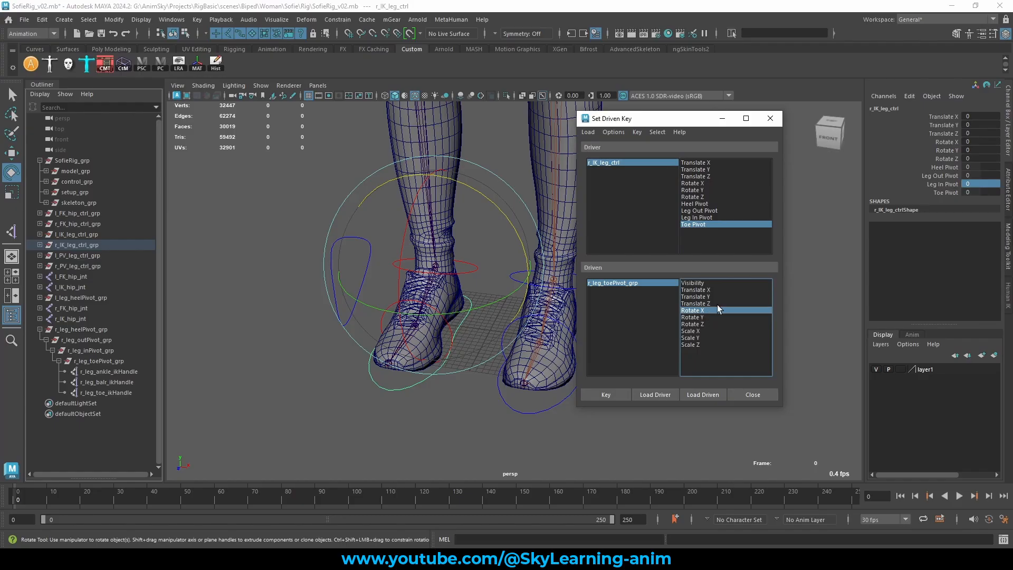
{"action": "left_click", "coordinate": [615, 396]}
- Set Toe Pivot of r_IK_leg_ctrl to 10 and Rotate X of r_leg_toePivot_grp to 60, and set a driven key
{"action": "left_click", "coordinate": [618, 163]}
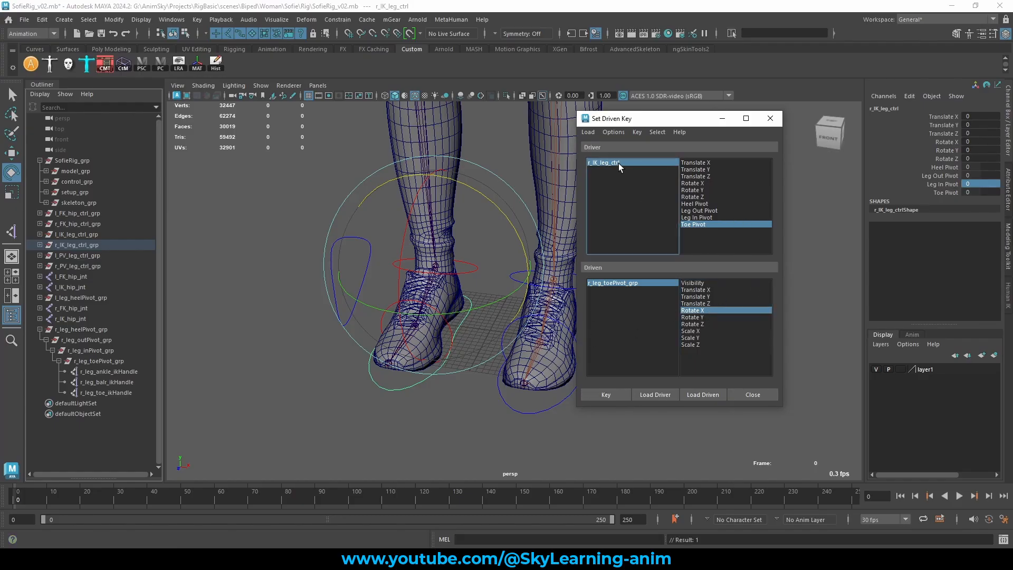
{"action": "left_click", "coordinate": [982, 184]}
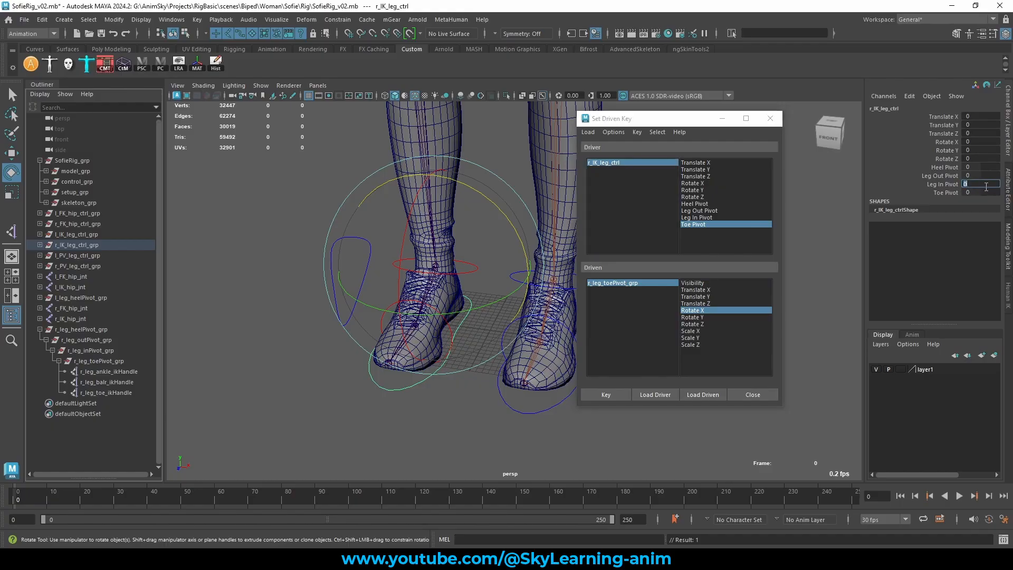
{"action": "left_click", "coordinate": [981, 192]}
{"action": "left_click_drag", "start_coordinate": [644, 123], "coordinate": [649, 122]}
{"action": "left_click", "coordinate": [636, 285]}
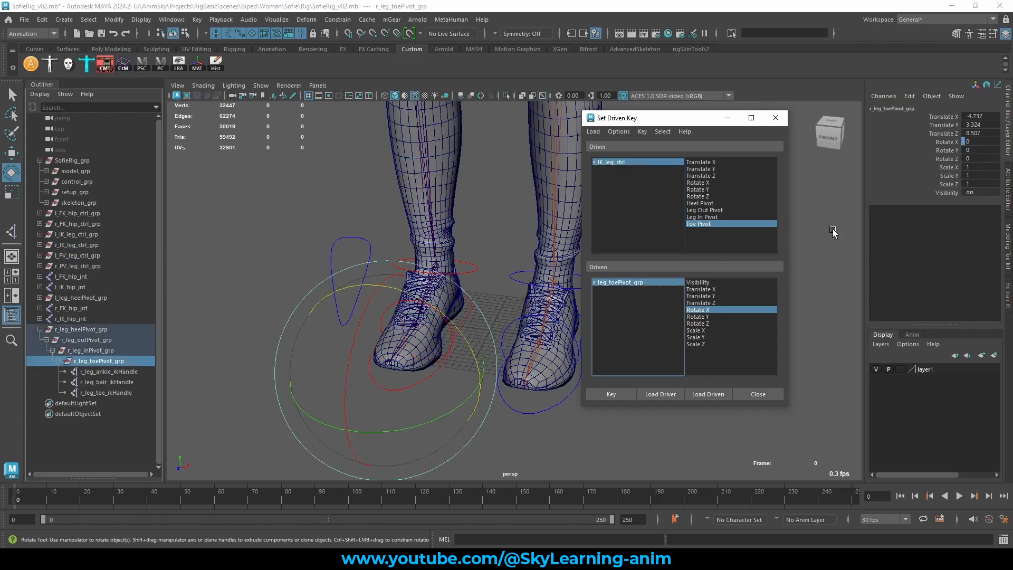
{"action": "left_click", "coordinate": [976, 141]}
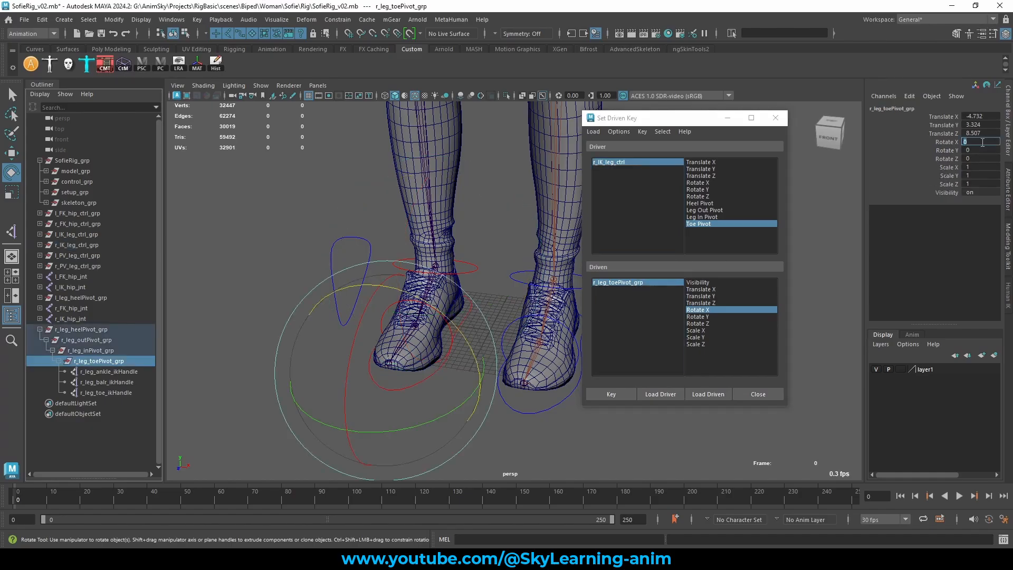
{"action": "key", "text": "Return"}
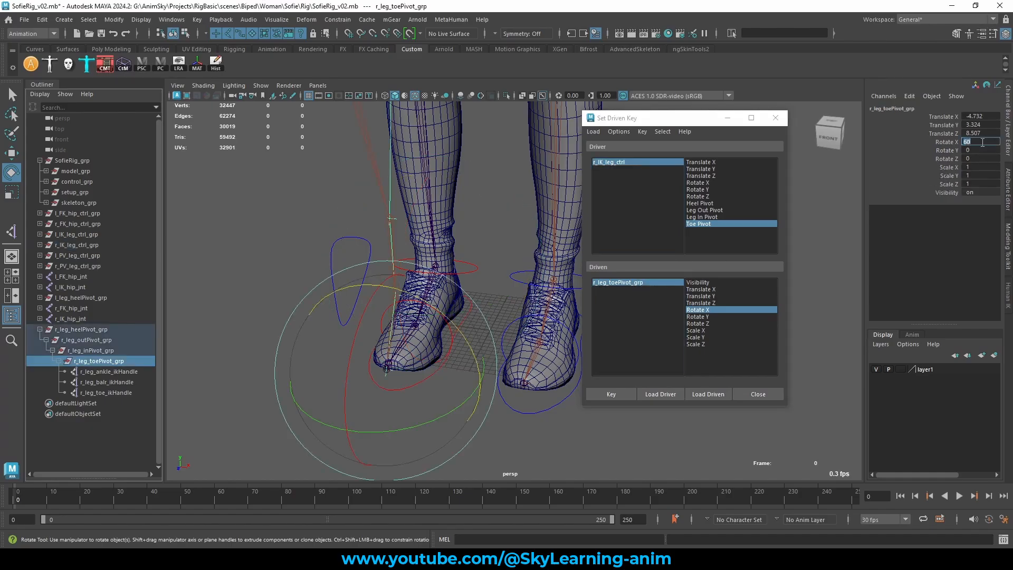
{"action": "left_click", "coordinate": [610, 396]}
- Set a driven key with Toe Pivot at -10 and Rotate X of r_leg_toePivot_grp at -15, and close the driven key window
{"action": "left_click", "coordinate": [645, 162]}
{"action": "left_click", "coordinate": [988, 193]}
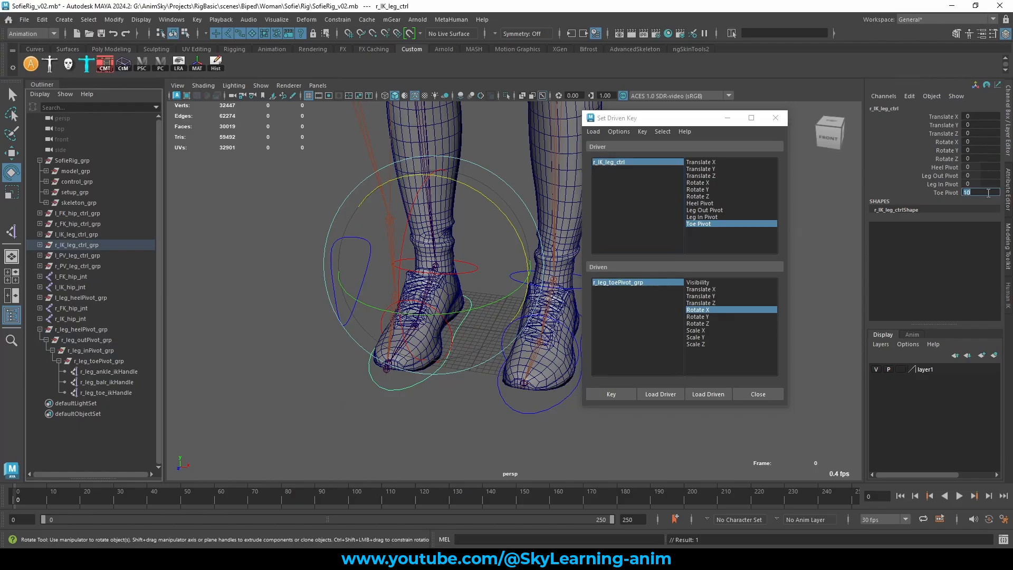
{"action": "type", "text": "-10"}
{"action": "key", "text": "Return"}
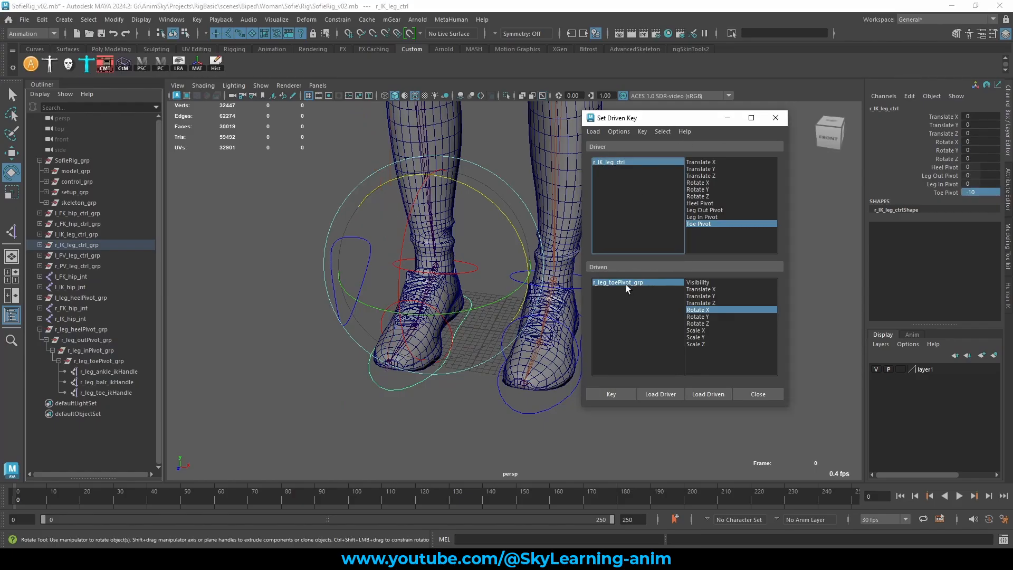
{"action": "left_click", "coordinate": [626, 284]}
{"action": "left_click", "coordinate": [984, 141]}
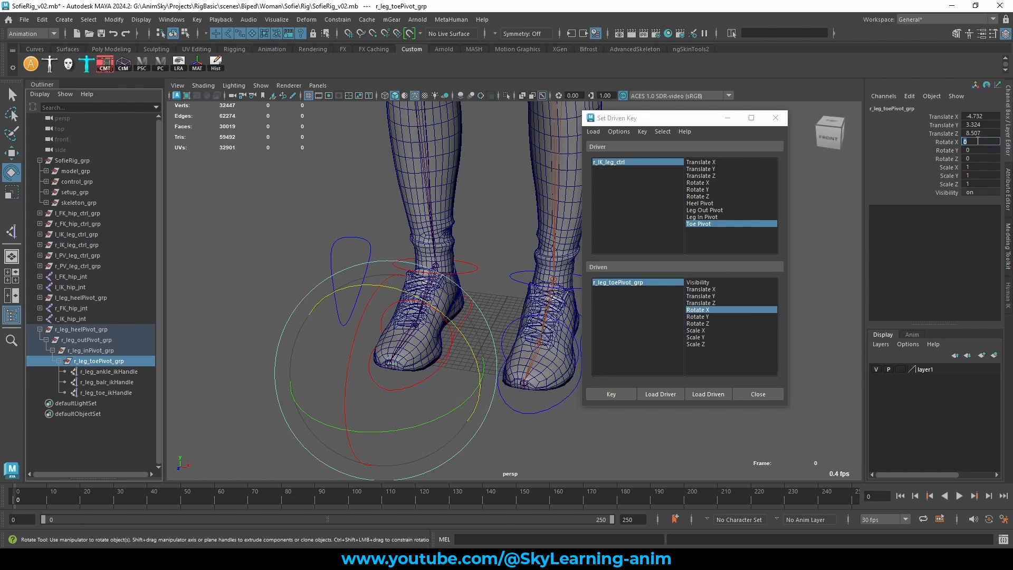
{"action": "type", "text": "-15"}
{"action": "key", "text": "Return"}
{"action": "left_click", "coordinate": [611, 391]}
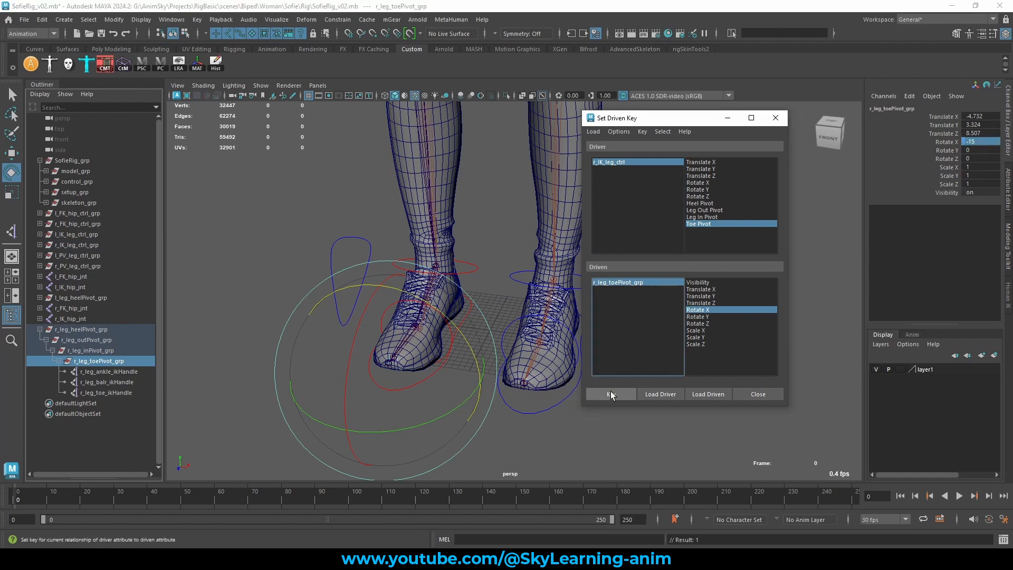
{"action": "scroll", "coordinate": [371, 265], "scroll_direction": "down", "scroll_amount": 3}
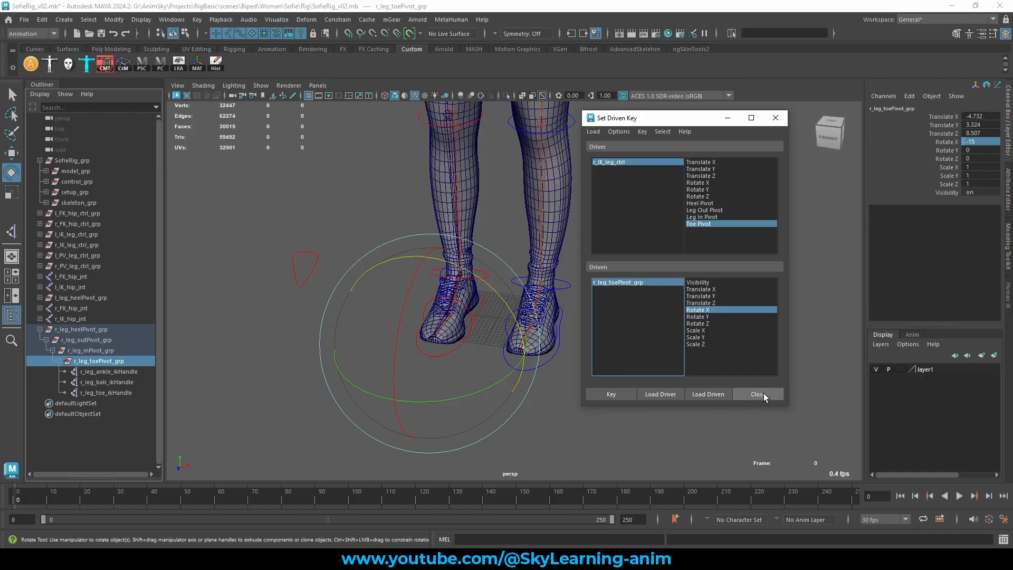
{"action": "left_click", "coordinate": [763, 394]}
- Reset Toe Pivot on r_IK_leg_ctrl to 0 and save the scene
{"action": "left_click_drag", "start_coordinate": [636, 378], "coordinate": [700, 362], "text": "alt"}
{"action": "key", "text": "w"}
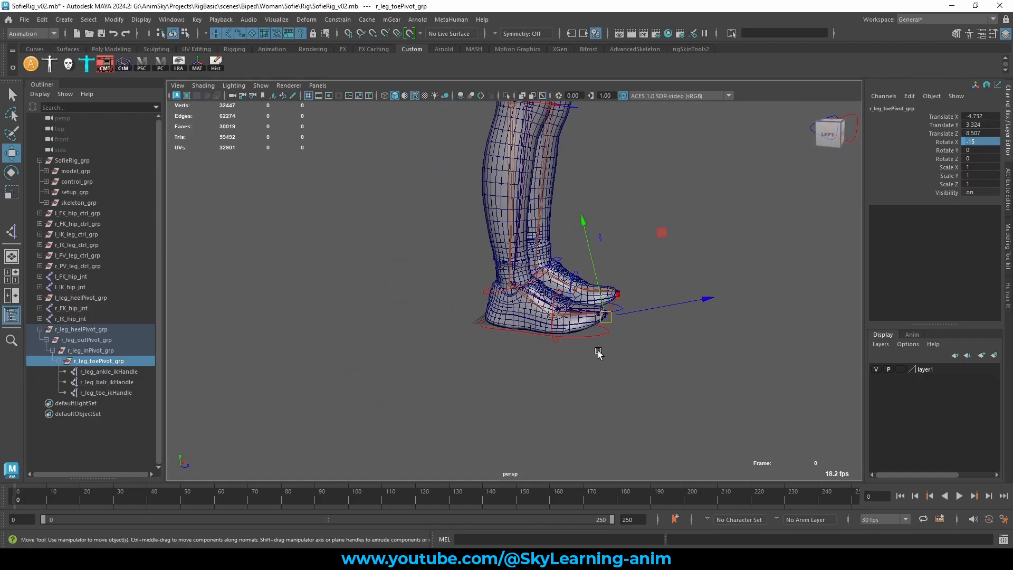
{"action": "left_click", "coordinate": [606, 329]}
{"action": "left_click", "coordinate": [979, 192]}
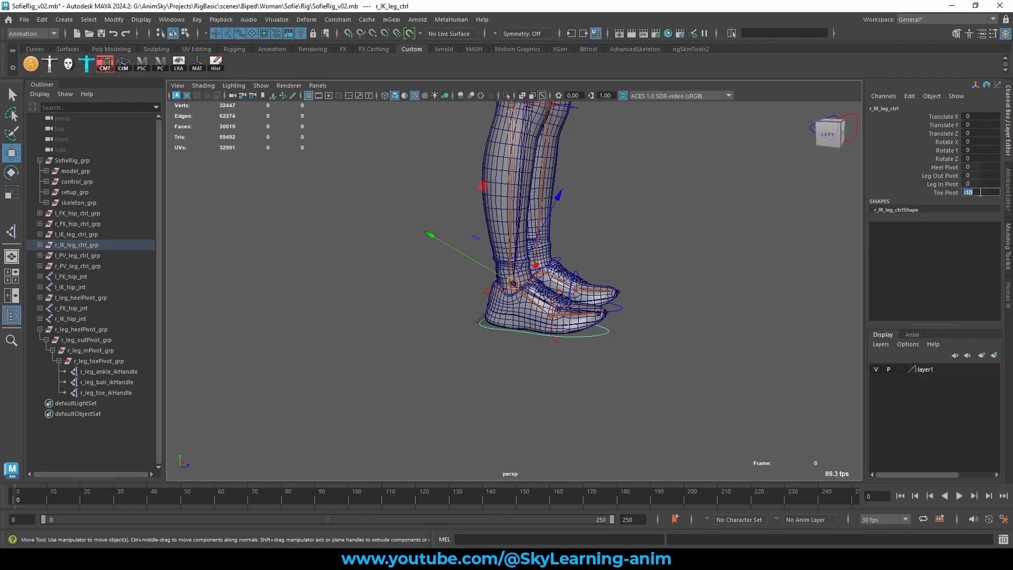
{"action": "type", "text": "0"}
{"action": "key", "text": "Return"}
{"action": "left_click_drag", "start_coordinate": [700, 281], "coordinate": [643, 293], "text": "alt"}
{"action": "key", "text": "ctrl+s"}
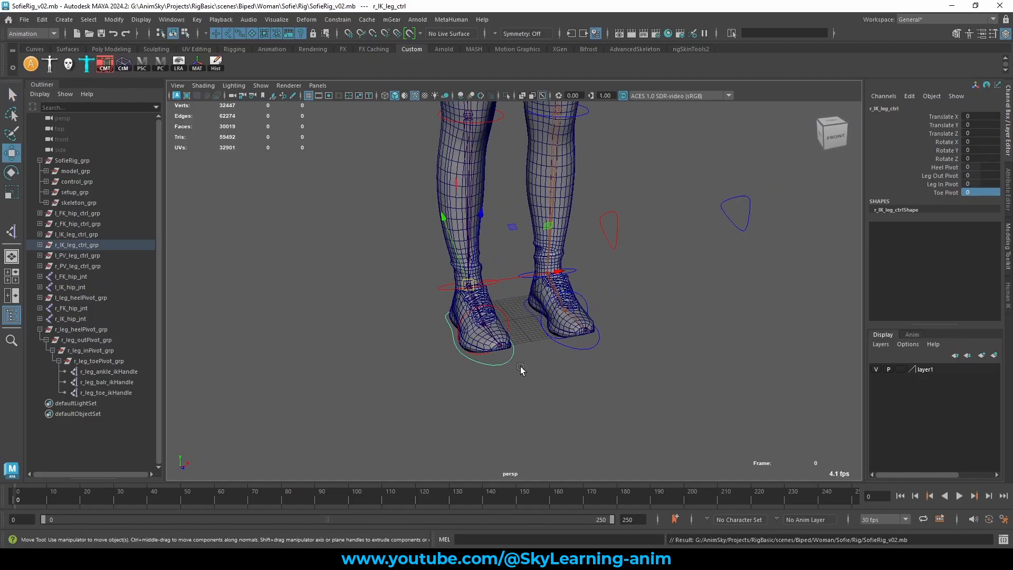
- Select both IK leg controls and examine them around the feet
{"action": "left_click", "coordinate": [585, 349], "text": "shift"}
{"action": "left_click_drag", "start_coordinate": [585, 348], "coordinate": [751, 341], "text": "alt"}
{"action": "right_click_drag", "start_coordinate": [751, 340], "coordinate": [799, 324], "text": "alt"}
{"action": "key", "text": "w"}
{"action": "left_click_drag", "start_coordinate": [745, 236], "coordinate": [728, 238]}
{"action": "left_click_drag", "start_coordinate": [634, 243], "coordinate": [696, 266], "text": "alt"}
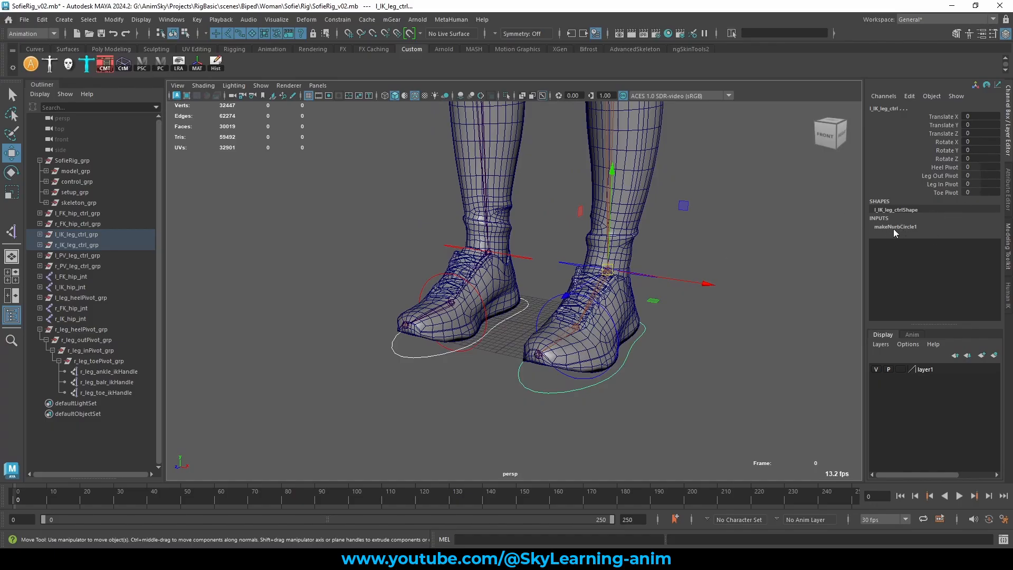
- Collapse the r_leg_heelPivot_grp hierarchy and select the six FK, IK and PV leg control groups
{"action": "left_click", "coordinate": [40, 329]}
{"action": "left_click_drag", "start_coordinate": [74, 216], "coordinate": [73, 266]}
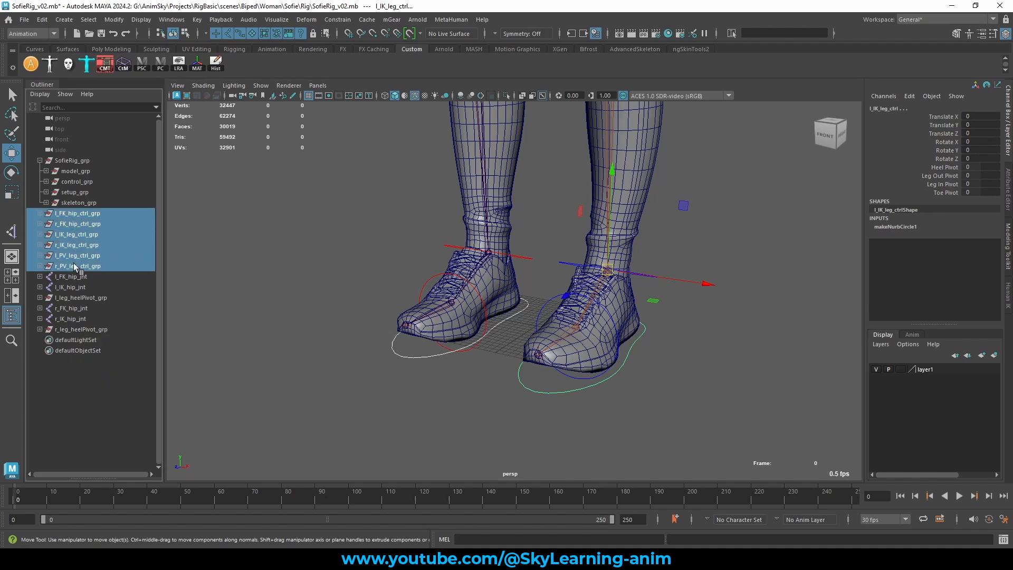
{"action": "left_click", "coordinate": [74, 298], "text": "ctrl"}
{"action": "left_click", "coordinate": [77, 298], "text": "ctrl"}
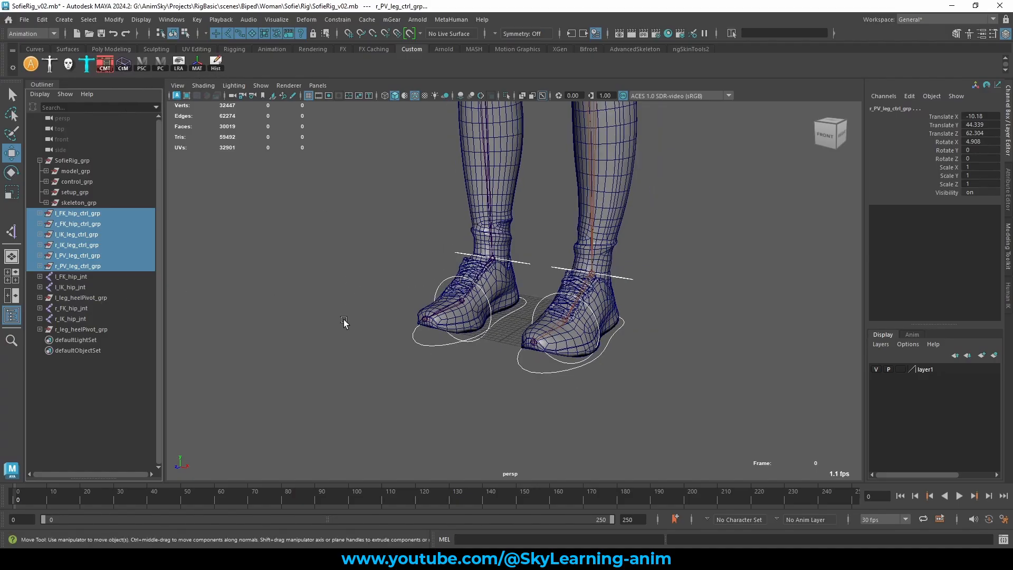
- Test Heel Pivot on both IK leg controls together and undo the change
{"action": "left_click", "coordinate": [429, 347]}
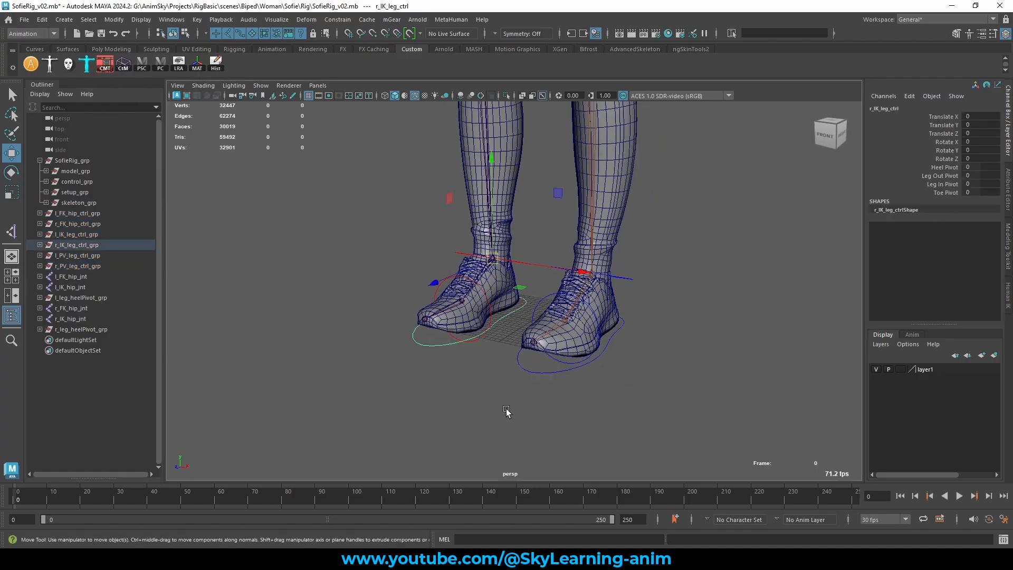
{"action": "left_click", "coordinate": [536, 369], "text": "shift"}
{"action": "scroll", "coordinate": [675, 372], "scroll_direction": "up", "scroll_amount": 4}
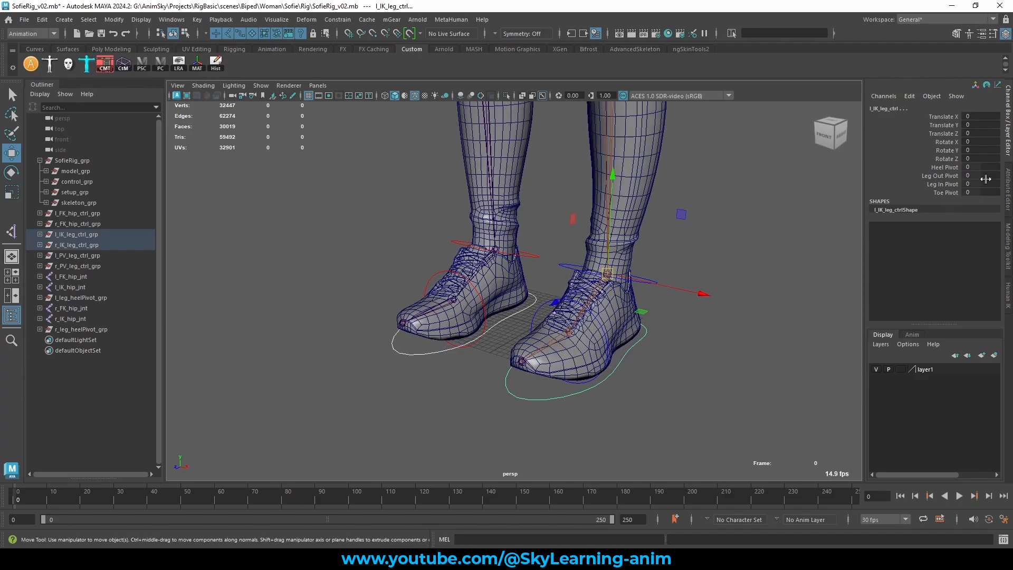
{"action": "left_click", "coordinate": [944, 167]}
{"action": "mouse_move", "coordinate": [676, 218]}
{"action": "middle_mouse_down"}
{"action": "mouse_move", "coordinate": [717, 232]}
{"action": "mouse_move", "coordinate": [712, 218]}
{"action": "mouse_move", "coordinate": [690, 218]}
{"action": "middle_mouse_up"}
{"action": "key", "text": "ctrl+z"}
{"action": "key", "text": "ctrl+z"}
{"action": "key", "text": "ctrl+z"}
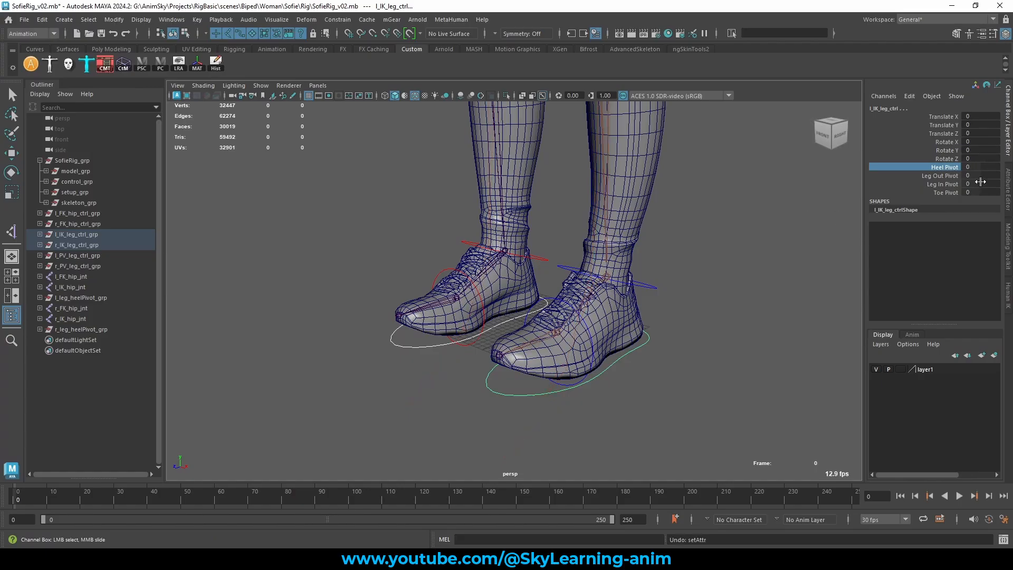
- Test Leg Out Pivot and Leg In Pivot on both IK leg controls together, undoing the Leg Out Pivot change
{"action": "left_click", "coordinate": [943, 176]}
{"action": "middle_click_drag", "start_coordinate": [482, 298], "coordinate": [515, 298]}
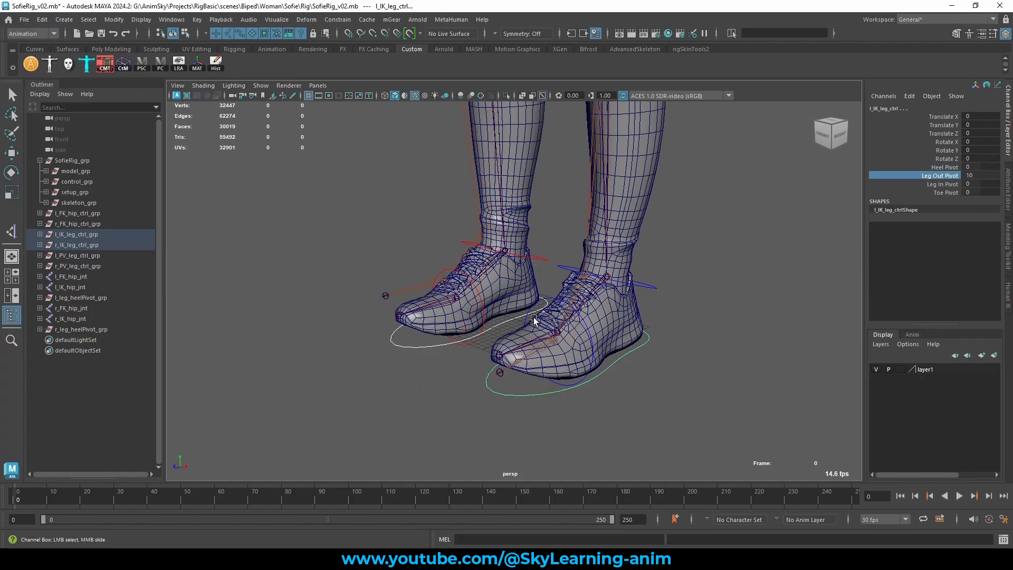
{"action": "left_click_drag", "start_coordinate": [514, 299], "coordinate": [609, 312], "text": "alt"}
{"action": "mouse_move", "coordinate": [609, 312]}
{"action": "middle_mouse_down"}
{"action": "mouse_move", "coordinate": [629, 310]}
{"action": "mouse_move", "coordinate": [593, 318]}
{"action": "middle_mouse_up"}
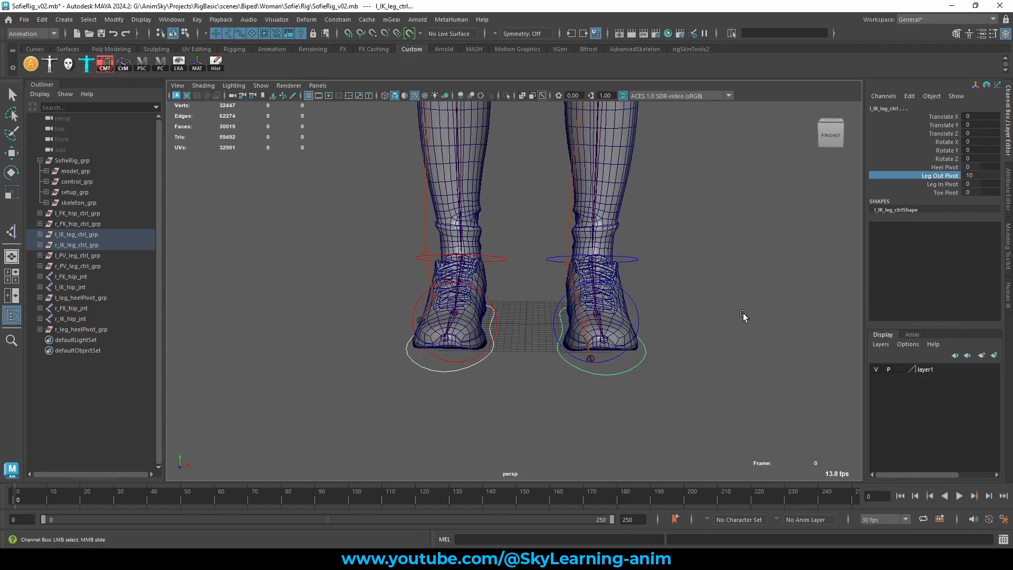
{"action": "key", "text": "ctrl+z"}
{"action": "left_click", "coordinate": [944, 184]}
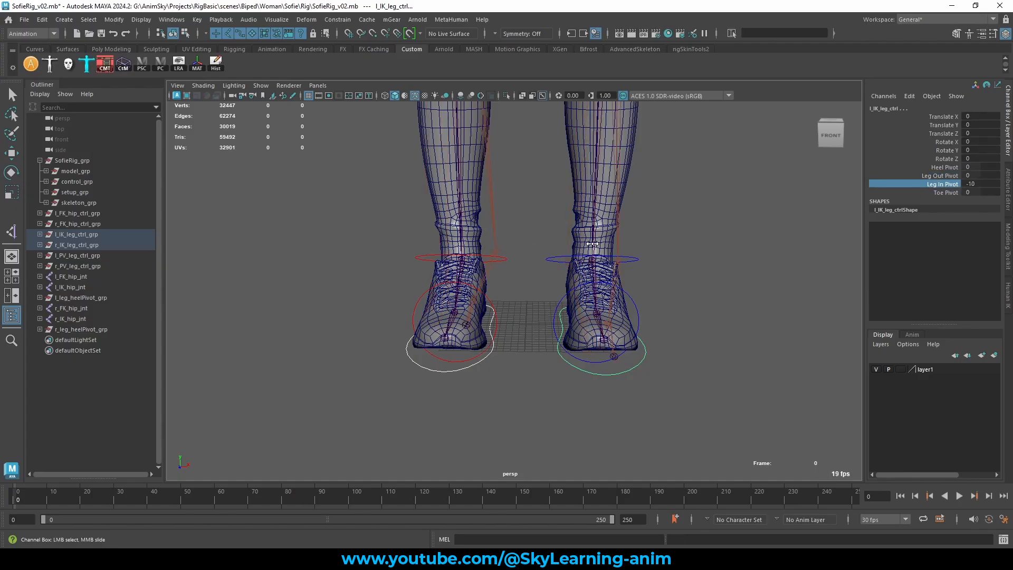
- Test Toe Pivot on both IK leg controls from the side and undo the change
{"action": "left_click", "coordinate": [944, 193]}
{"action": "middle_click_drag", "start_coordinate": [702, 255], "coordinate": [723, 252]}
{"action": "left_click_drag", "start_coordinate": [657, 267], "coordinate": [615, 306], "text": "alt"}
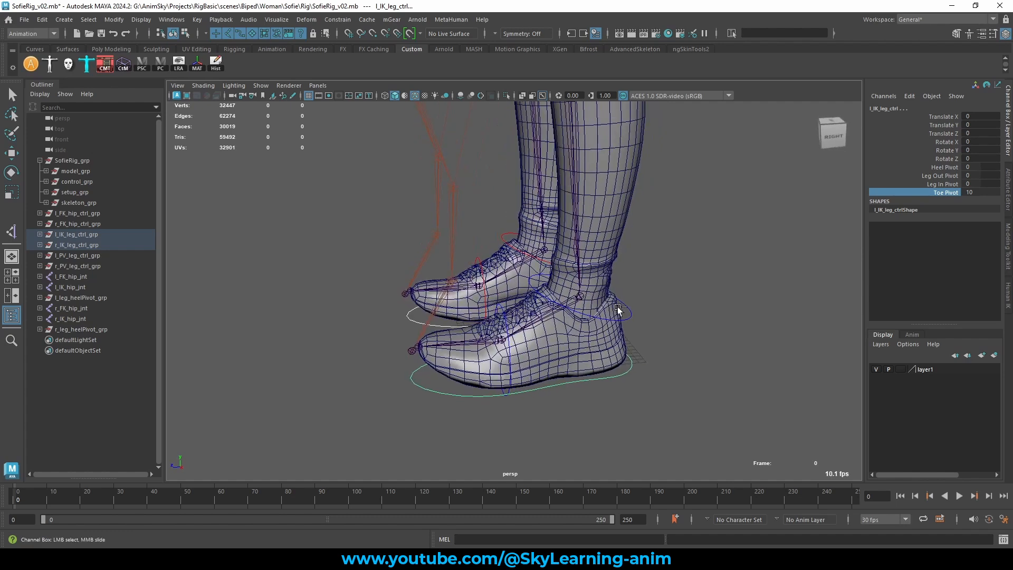
{"action": "middle_click_drag", "start_coordinate": [615, 306], "coordinate": [515, 271]}
{"action": "key", "text": "ctrl+z"}
- Clear the selection and save the scene
{"action": "right_click_drag", "start_coordinate": [712, 270], "coordinate": [674, 262], "text": "alt"}
{"action": "left_click", "coordinate": [671, 201]}
{"action": "key", "text": "w"}
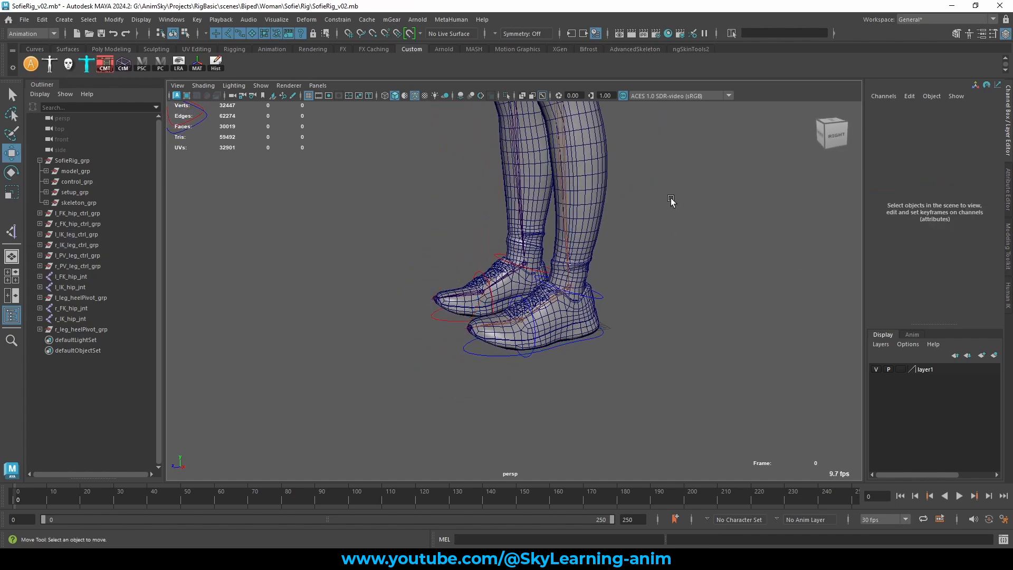
{"action": "left_click_drag", "start_coordinate": [671, 201], "coordinate": [646, 270], "text": "alt"}
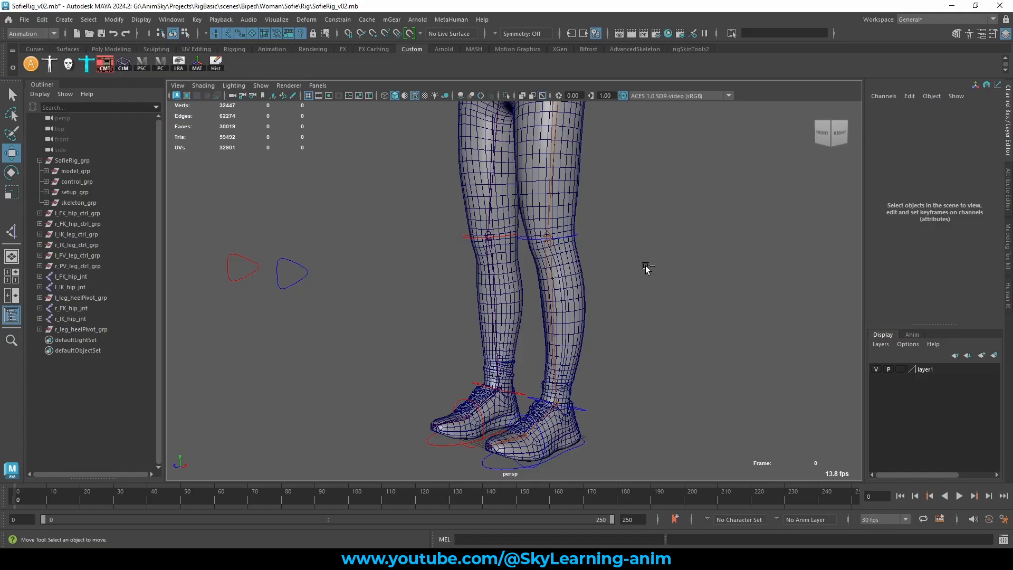
{"action": "key", "text": "ctrl+s"}
- Examine the whole character's rig, including the arm switch control and the FK and IK hip joints of the left leg
{"action": "right_click_drag", "start_coordinate": [645, 268], "coordinate": [619, 258], "text": "alt"}
{"action": "left_click_drag", "start_coordinate": [619, 257], "coordinate": [644, 259], "text": "alt"}
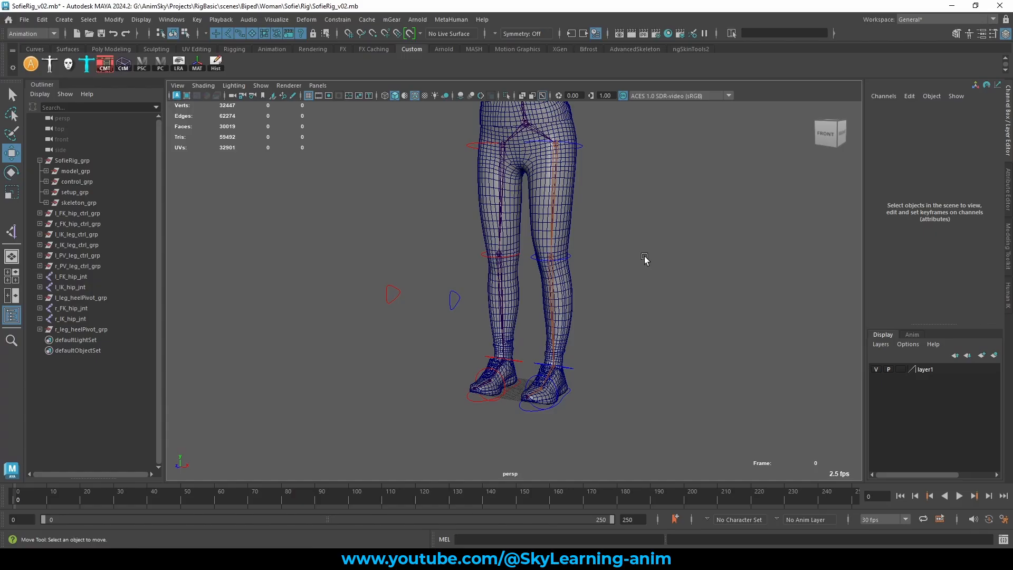
{"action": "right_click_drag", "start_coordinate": [645, 258], "coordinate": [635, 178], "text": "alt"}
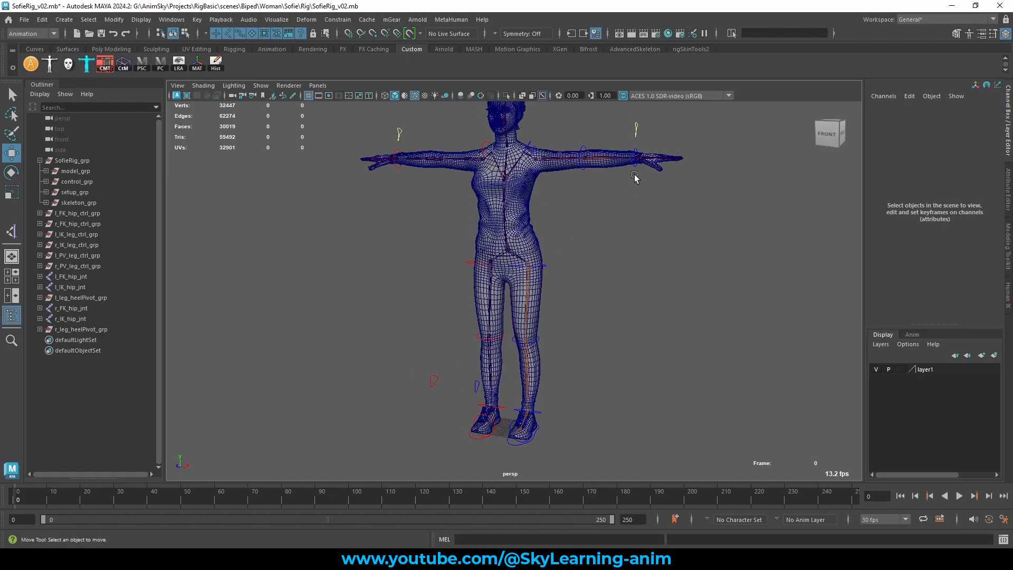
{"action": "left_click", "coordinate": [636, 132]}
{"action": "right_click_drag", "start_coordinate": [551, 292], "coordinate": [585, 266], "text": "alt"}
{"action": "left_click", "coordinate": [539, 297]}
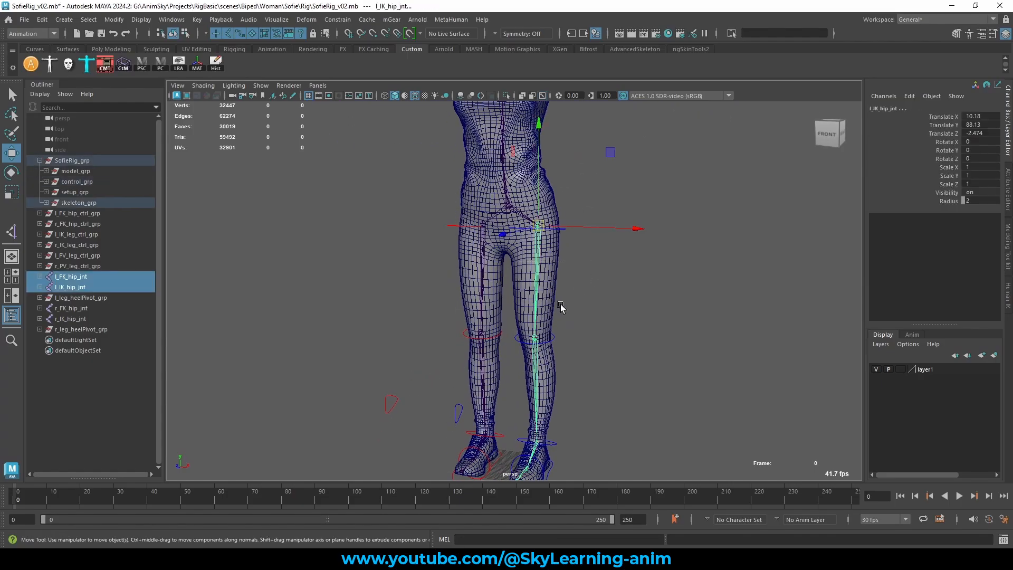
{"action": "left_click", "coordinate": [593, 270]}
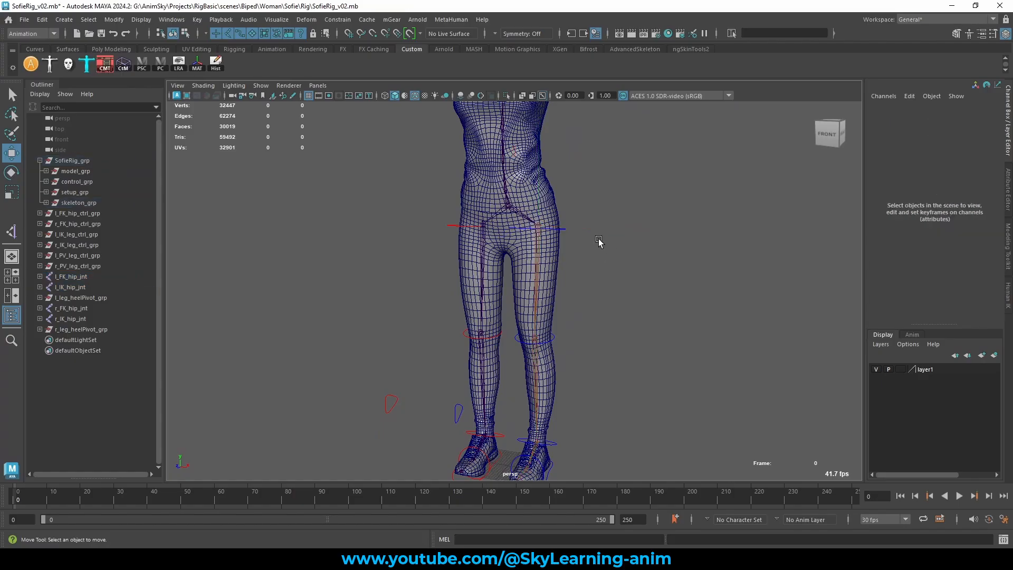
{"action": "scroll", "coordinate": [596, 243], "scroll_direction": "down", "scroll_amount": 5}
{"action": "left_click_drag", "start_coordinate": [623, 231], "coordinate": [699, 209], "text": "alt"}
- Locate the left arm's IKFK switch control inside control_grp and select its parent group, l_arm_IKFKSwitch_ctrl_grp
{"action": "left_click", "coordinate": [653, 181]}
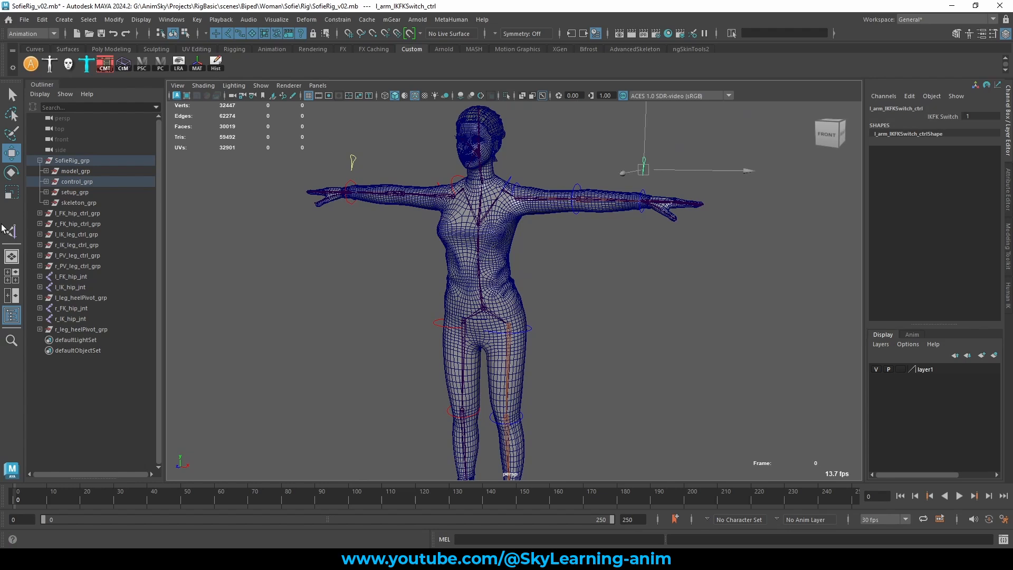
{"action": "left_click", "coordinate": [46, 182]}
{"action": "left_click", "coordinate": [52, 277]}
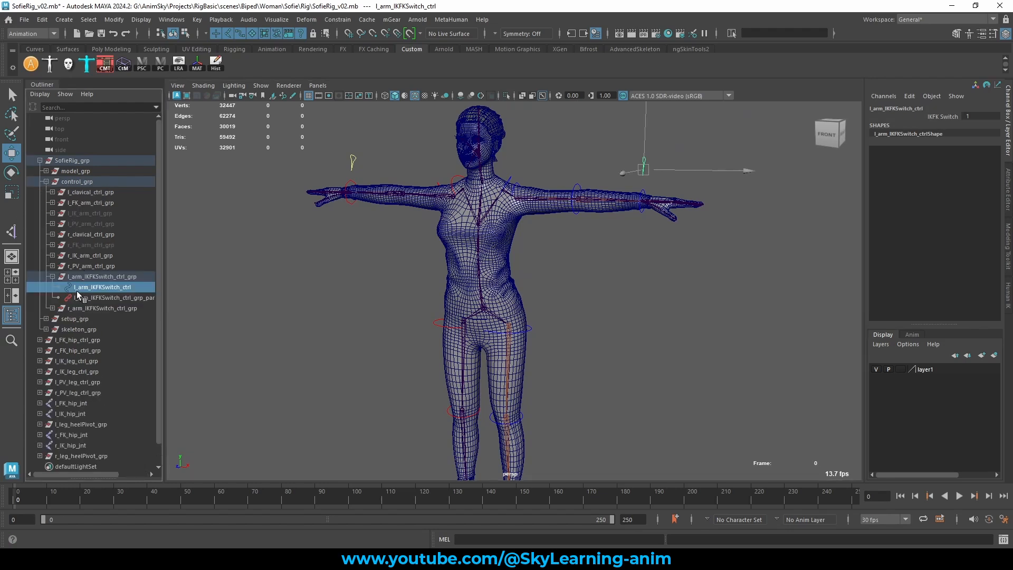
{"action": "left_click", "coordinate": [52, 276]}
{"action": "left_click", "coordinate": [94, 276]}
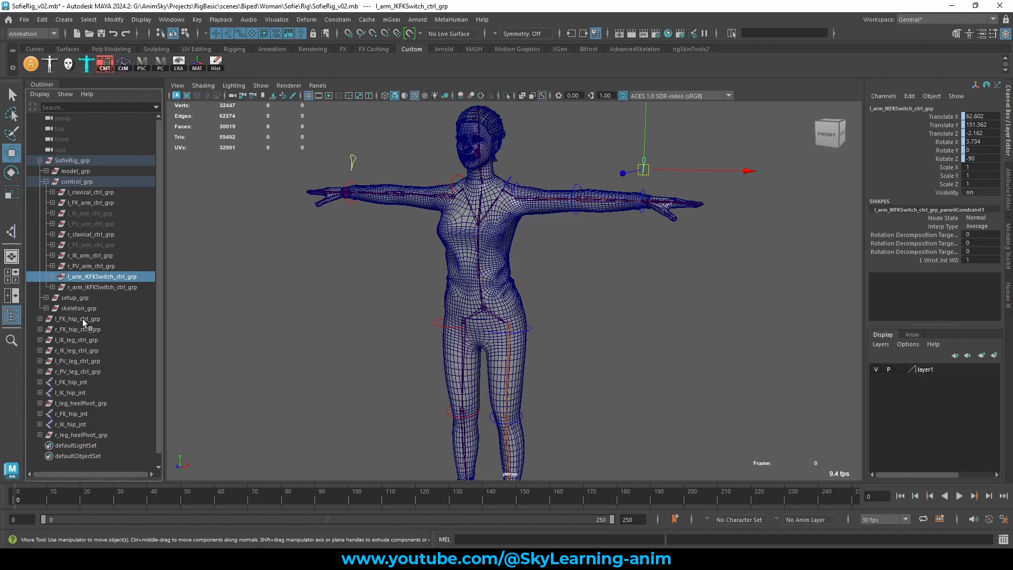
{"action": "left_click_drag", "start_coordinate": [640, 280], "coordinate": [623, 285], "text": "alt"}
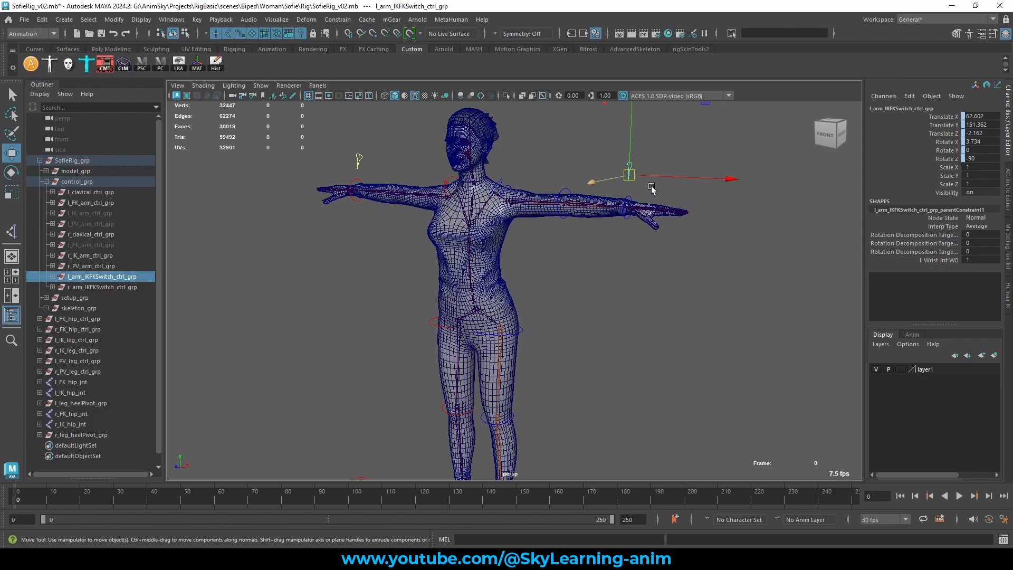
{"action": "left_click_drag", "start_coordinate": [569, 251], "coordinate": [611, 211], "text": "alt"}
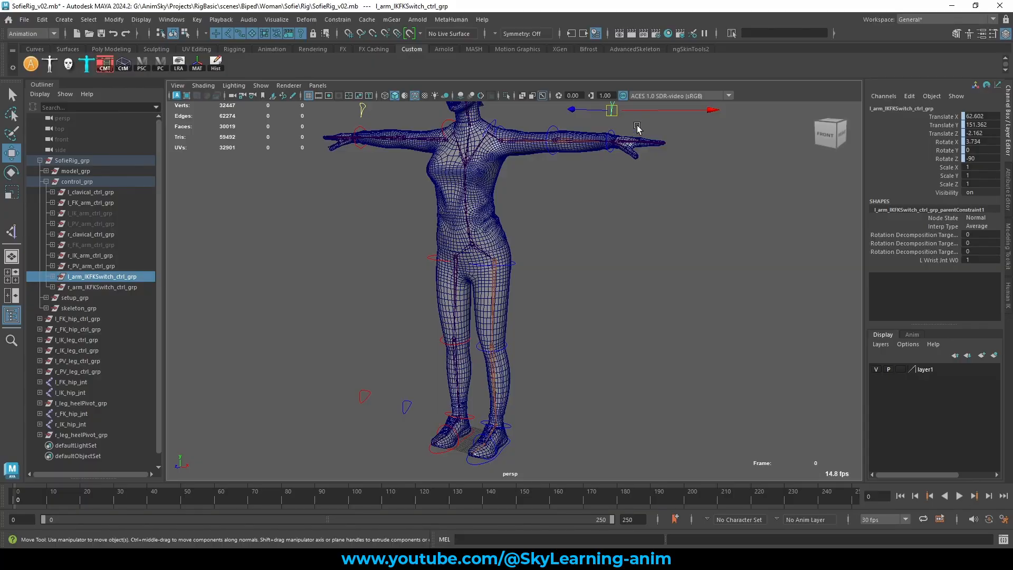
{"action": "scroll", "coordinate": [583, 234], "scroll_direction": "down", "scroll_amount": 3}
{"action": "left_click_drag", "start_coordinate": [589, 244], "coordinate": [576, 246], "text": "alt"}
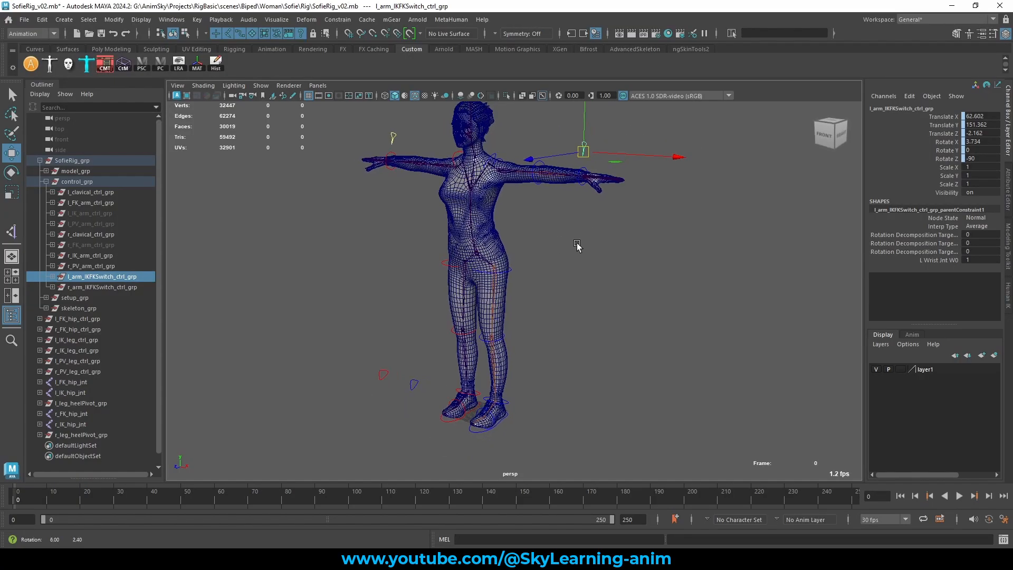
- Duplicate l_arm_IKFKSwitch_ctrl_grp and set all translate and rotate values of the copy to 0
{"action": "scroll", "coordinate": [577, 246], "scroll_direction": "up", "scroll_amount": 2}
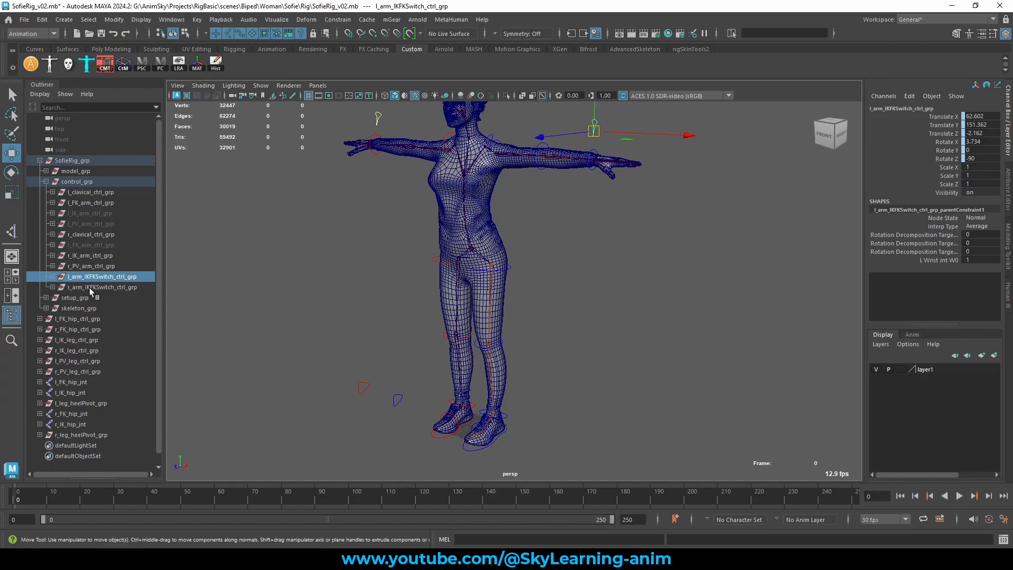
{"action": "key", "text": "ctrl+d"}
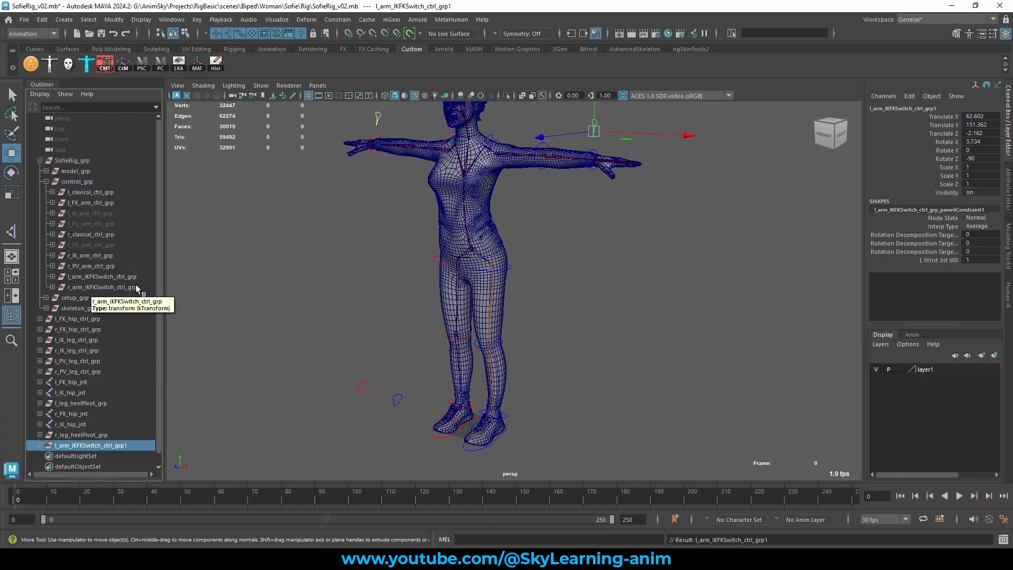
{"action": "middle_click_drag", "start_coordinate": [319, 460], "coordinate": [325, 348], "text": "alt"}
{"action": "right_click_drag", "start_coordinate": [328, 348], "coordinate": [522, 364], "text": "alt"}
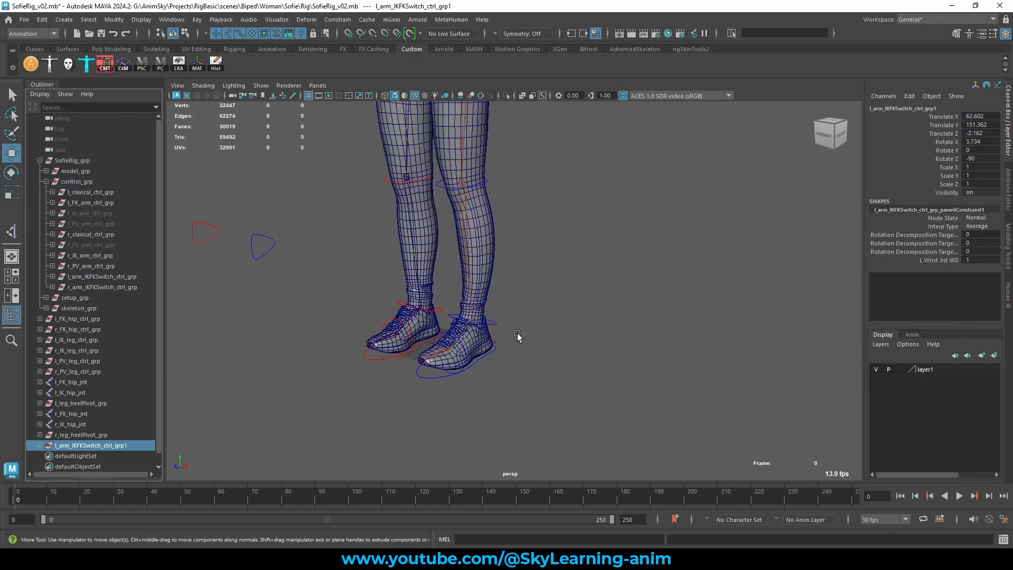
{"action": "left_click_drag", "start_coordinate": [986, 117], "coordinate": [983, 159]}
{"action": "type", "text": "0"}
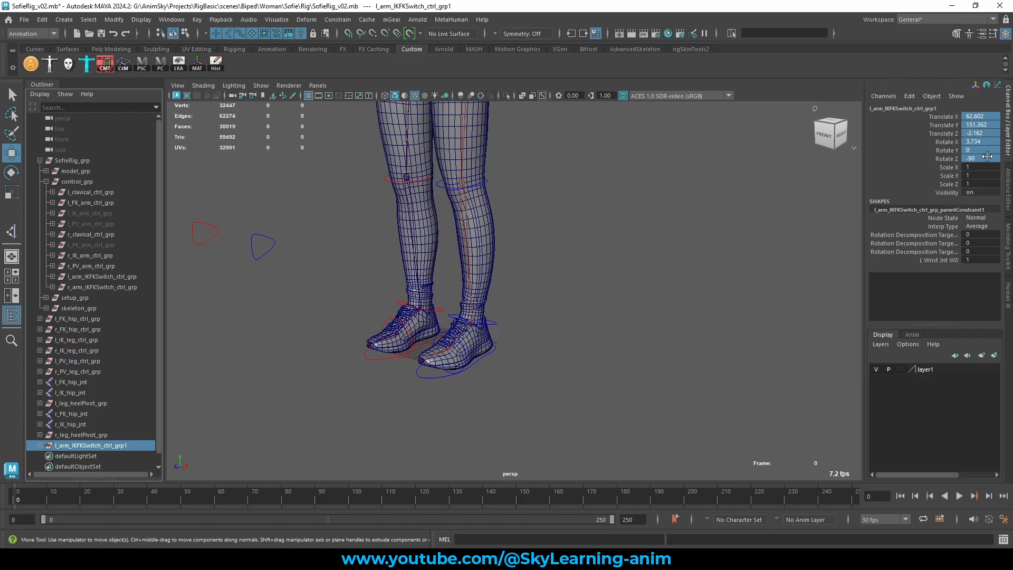
{"action": "key", "text": "Return"}
- Select all control vertices of the duplicated switch control's curve at the grid centre between the feet
{"action": "scroll", "coordinate": [551, 343], "scroll_direction": "down", "scroll_amount": 5}
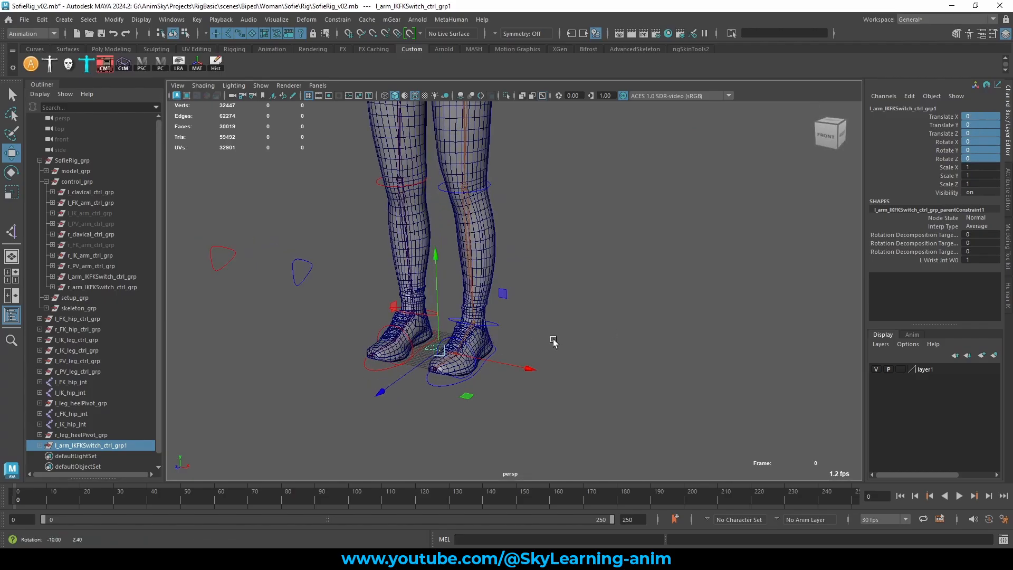
{"action": "key", "text": "f"}
{"action": "scroll", "coordinate": [544, 338], "scroll_direction": "down", "scroll_amount": 3}
{"action": "left_click_drag", "start_coordinate": [545, 339], "coordinate": [610, 387], "text": "alt"}
{"action": "scroll", "coordinate": [475, 242], "scroll_direction": "up", "scroll_amount": 3}
{"action": "left_click", "coordinate": [501, 304]}
{"action": "mouse_move", "coordinate": [502, 311]}
{"action": "left_mouse_down", "text": "alt"}
{"action": "mouse_move", "coordinate": [512, 242]}
{"action": "mouse_move", "coordinate": [496, 320]}
{"action": "left_mouse_up", "text": "alt"}
{"action": "left_click", "coordinate": [479, 175]}
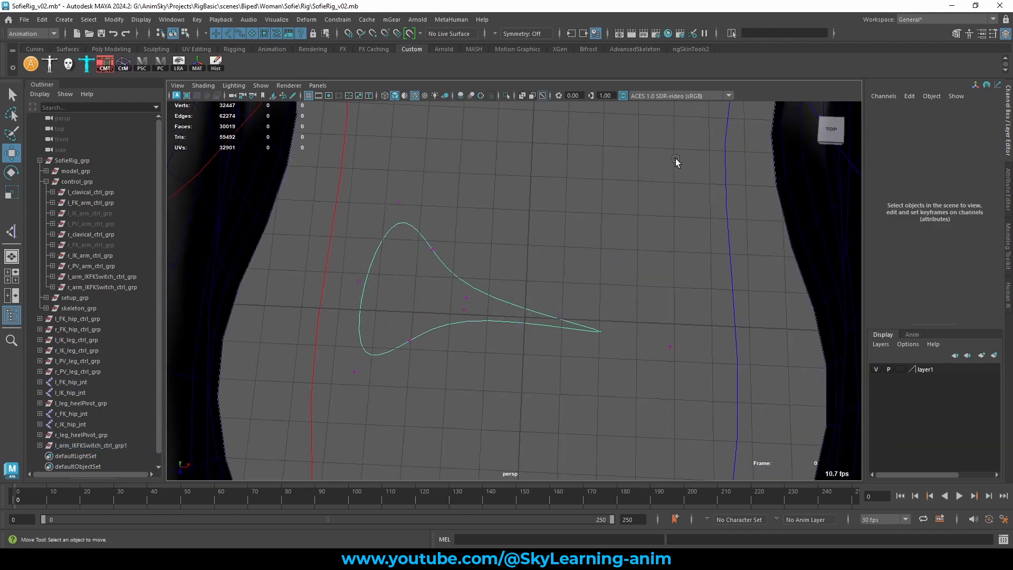
{"action": "left_click_drag", "start_coordinate": [679, 158], "coordinate": [351, 452]}
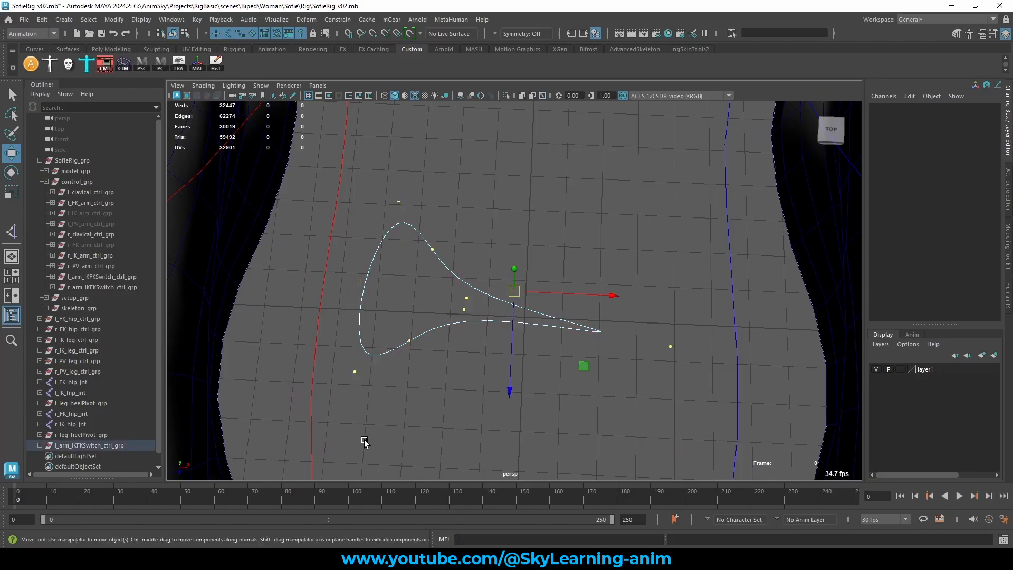
- Isolate the duplicated curve in the top view and rotate its control vertices so the shape lies straight along the X axis
{"action": "key", "text": "e"}
{"action": "key", "text": "space"}
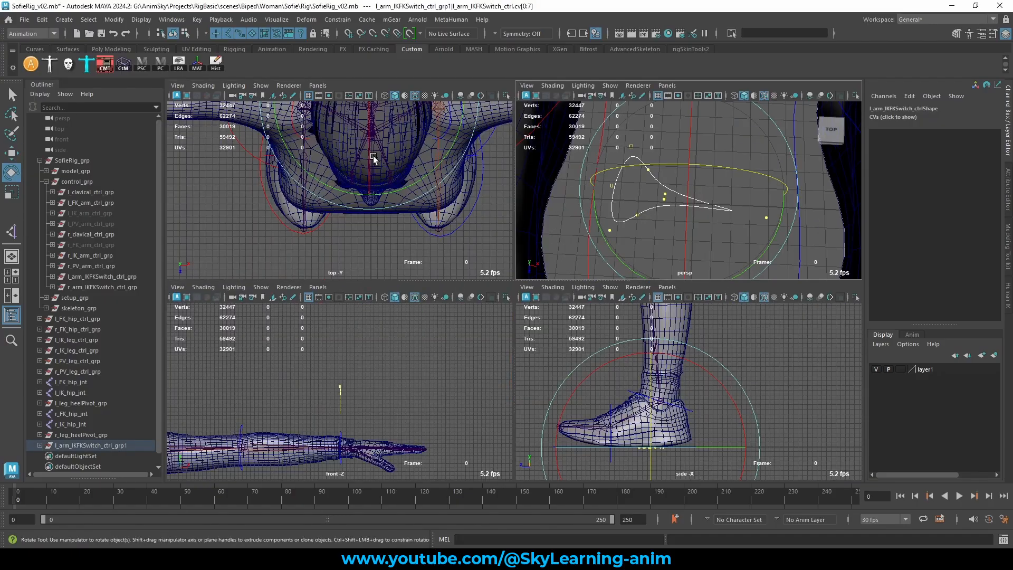
{"action": "key", "text": "space"}
{"action": "left_click", "coordinate": [506, 96]}
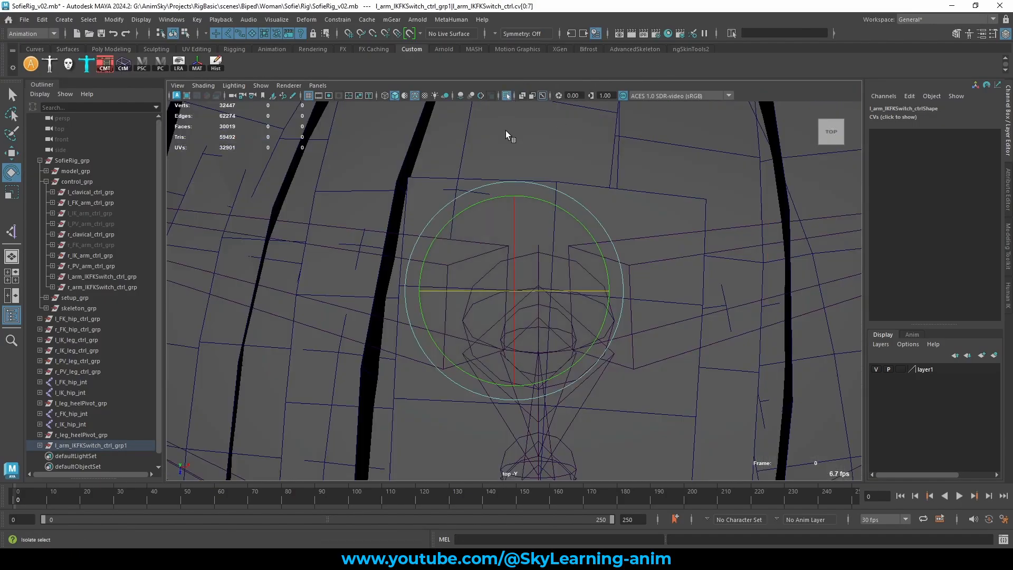
{"action": "left_click_drag", "start_coordinate": [579, 222], "coordinate": [562, 217]}
{"action": "key", "text": "w"}
{"action": "left_click_drag", "start_coordinate": [460, 354], "coordinate": [457, 366], "text": "alt"}
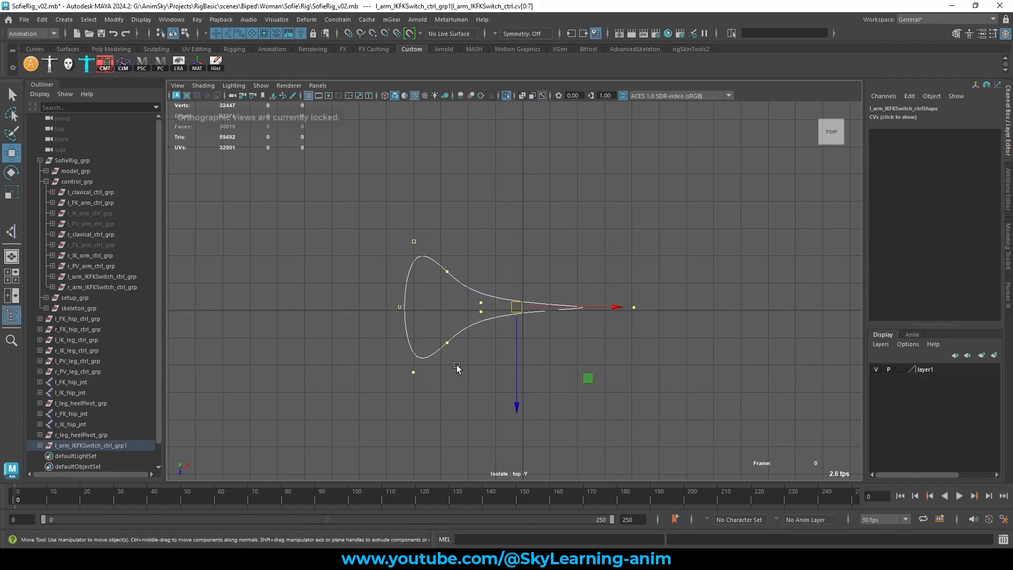
- Move the curve's control vertices with grid snapping to centre the shape on the origin, and return to object selection
{"action": "right_click_drag", "start_coordinate": [474, 369], "coordinate": [572, 387], "text": "alt"}
{"action": "left_click_drag", "start_coordinate": [514, 366], "coordinate": [514, 368]}
{"action": "left_click_drag", "start_coordinate": [549, 368], "coordinate": [553, 367], "text": "alt"}
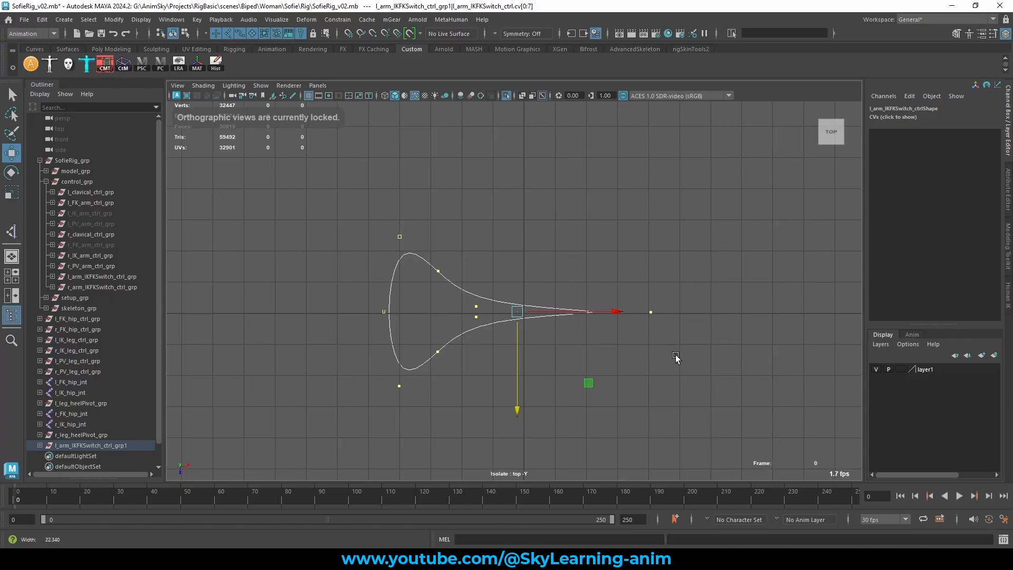
{"action": "right_click_drag", "start_coordinate": [543, 367], "coordinate": [611, 363], "text": "alt"}
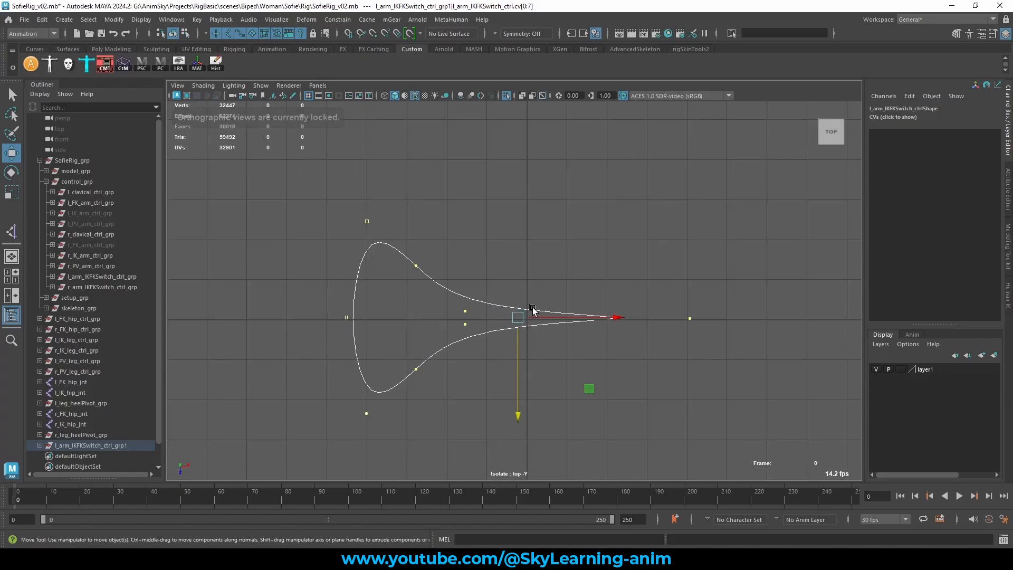
{"action": "key", "text": "x"}
{"action": "mouse_move", "coordinate": [534, 309]}
{"action": "middle_mouse_down"}
{"action": "mouse_move", "coordinate": [532, 290]}
{"action": "mouse_move", "coordinate": [530, 312]}
{"action": "middle_mouse_up"}
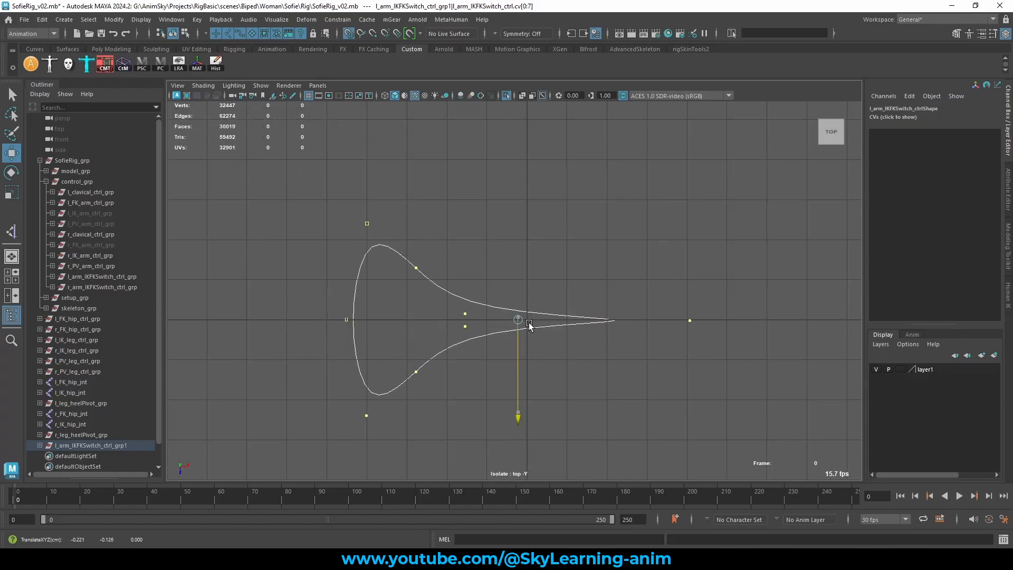
{"action": "left_click_drag", "start_coordinate": [519, 320], "coordinate": [532, 322]}
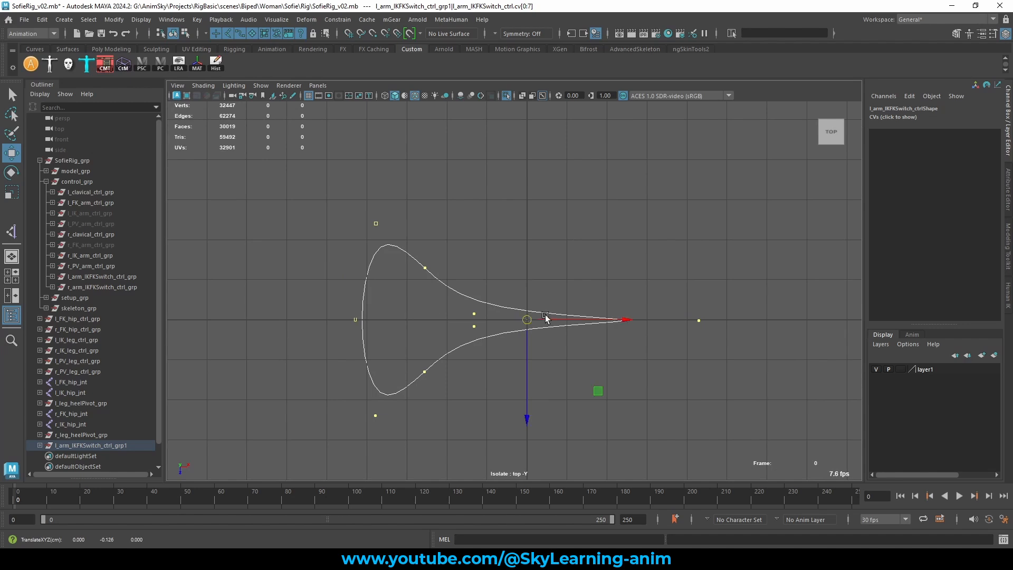
{"action": "right_click_drag", "start_coordinate": [446, 242], "coordinate": [540, 215]}
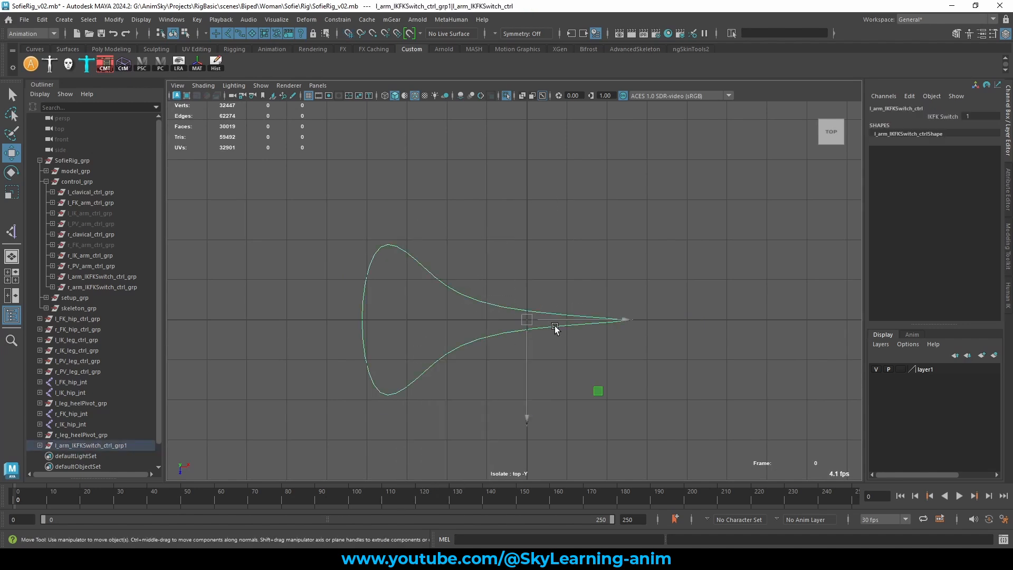
- Delete the parent constraint inside the duplicated l_arm_IKFKSwitch_ctrl_grp1 group
{"action": "left_click", "coordinate": [74, 447]}
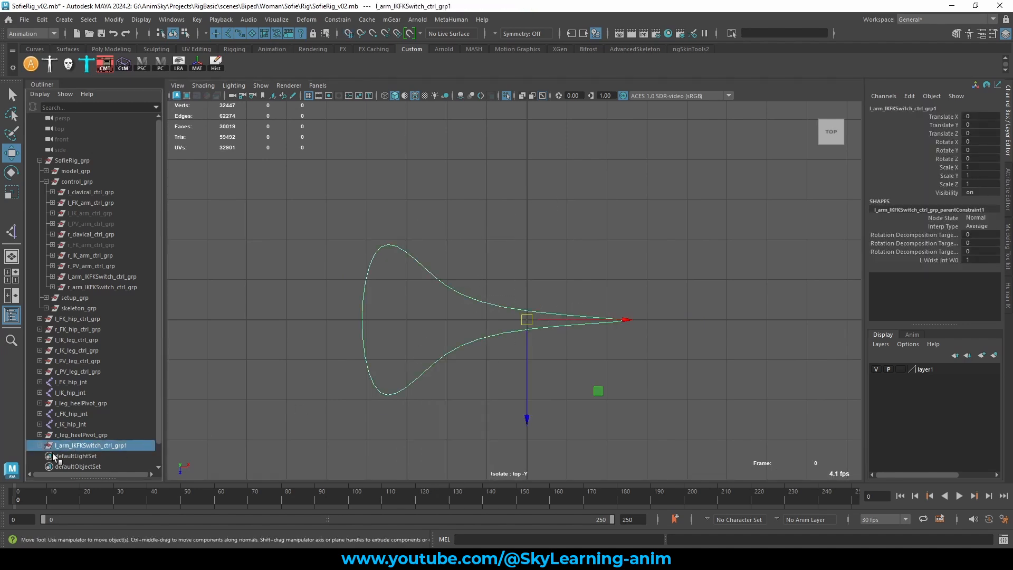
{"action": "left_click", "coordinate": [39, 445]}
{"action": "scroll", "coordinate": [82, 436], "scroll_direction": "down", "scroll_amount": 2}
{"action": "left_click", "coordinate": [85, 425]}
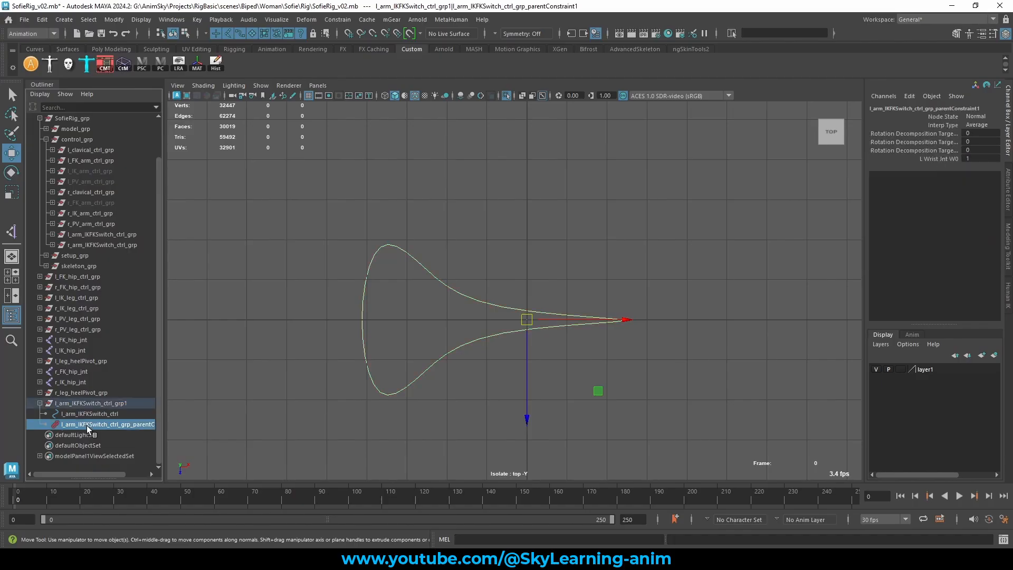
{"action": "key", "text": "Delete"}
{"action": "left_click", "coordinate": [100, 422]}
{"action": "left_click", "coordinate": [90, 413]}
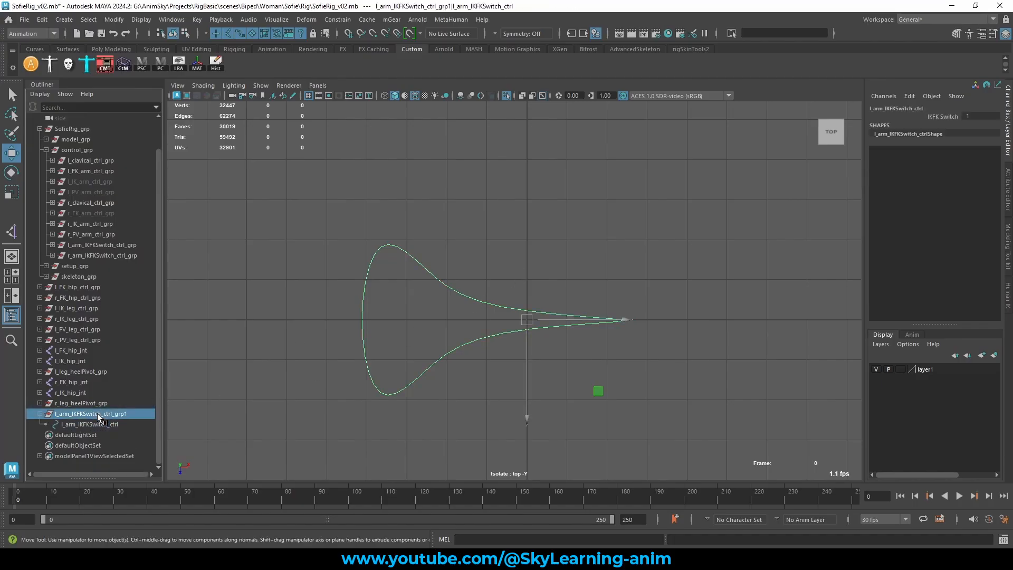
- Return to the perspective view and rename the duplicated switch group as l_leg_IKFKSwitch_ctrl_grp1
{"action": "key", "text": "space"}
{"action": "key", "text": "space"}
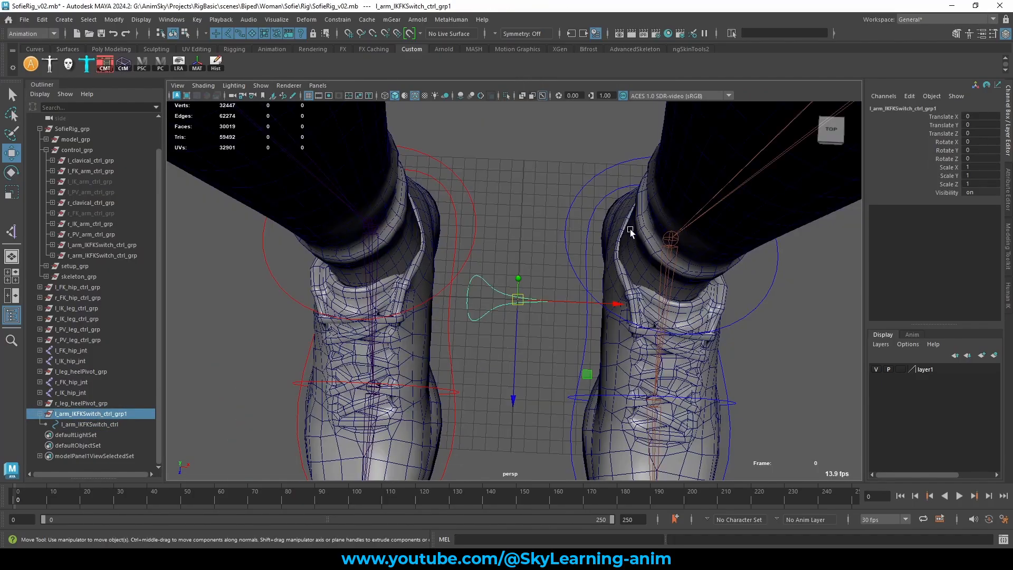
{"action": "left_click_drag", "start_coordinate": [630, 229], "coordinate": [518, 295], "text": "alt"}
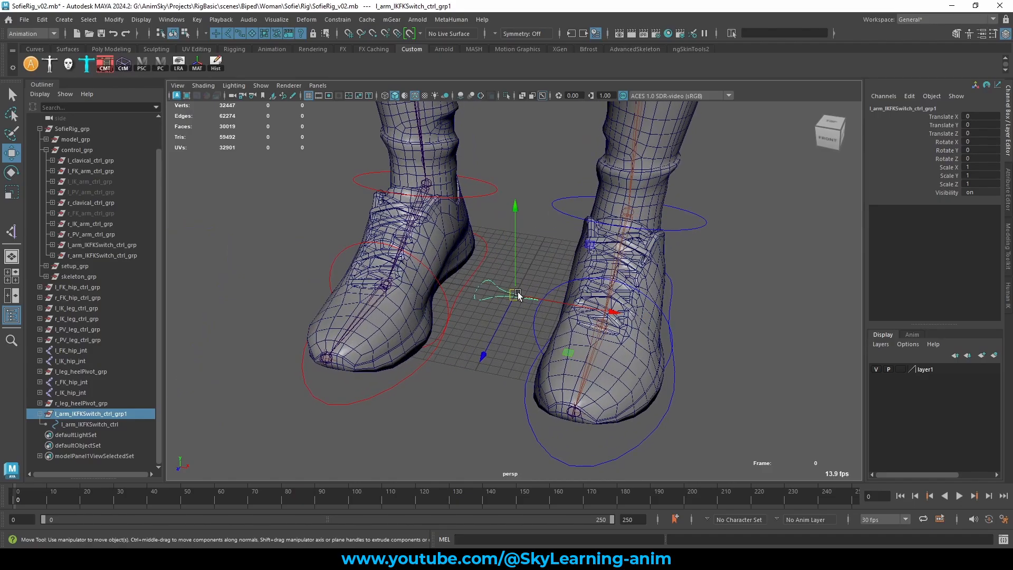
{"action": "double_click", "coordinate": [74, 413]}
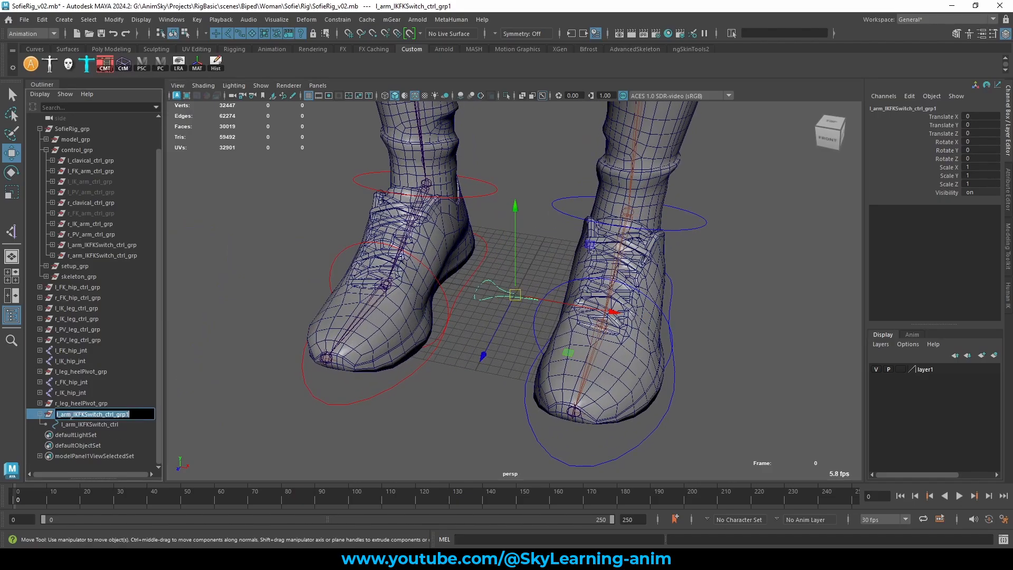
{"action": "left_click", "coordinate": [71, 416]}
{"action": "key", "text": "BackSpace"}
{"action": "key", "text": "BackSpace"}
{"action": "key", "text": "BackSpace"}
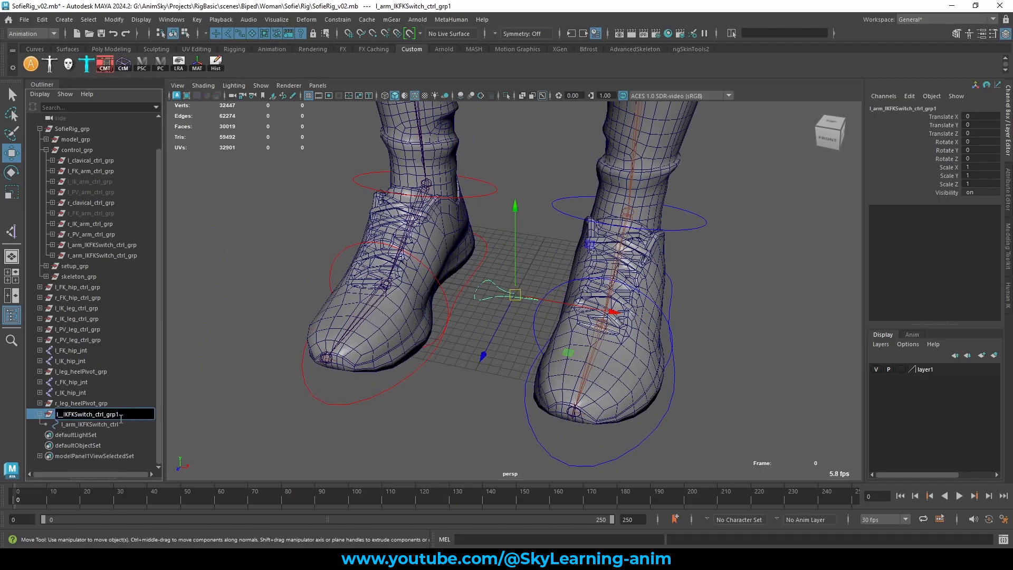
{"action": "type", "text": ";"}
{"action": "type", "text": "eg"}
{"action": "key", "text": "Return"}
- Rename the child curve as l_leg_IKFKSwitch_ctrl and its parent group as l_leg_IKFKSwitch_ctrl_grp
{"action": "left_click", "coordinate": [100, 424]}
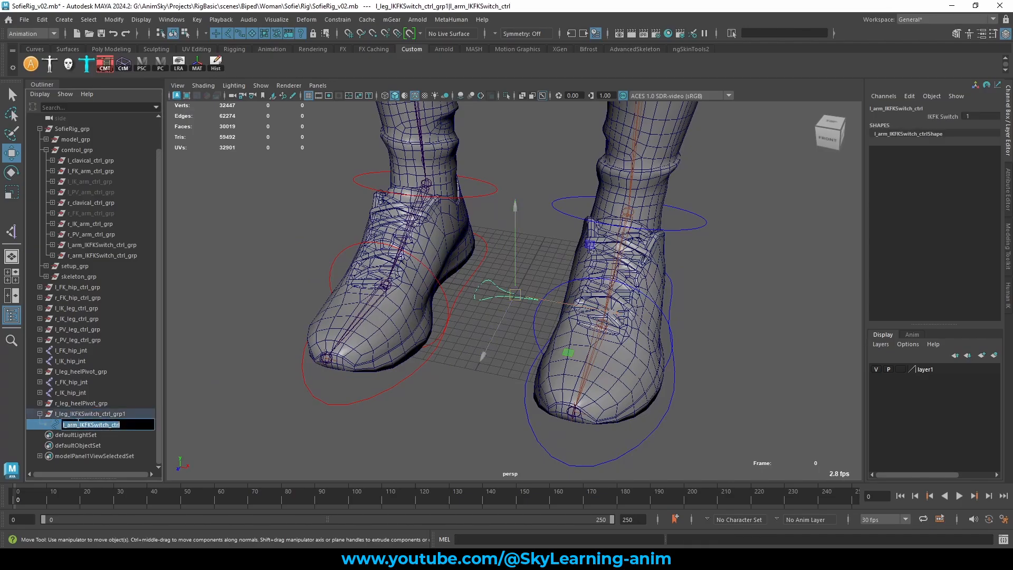
{"action": "double_click", "coordinate": [115, 425]}
{"action": "key", "text": "BackSpace"}
{"action": "key", "text": "BackSpace"}
{"action": "key", "text": "BackSpace"}
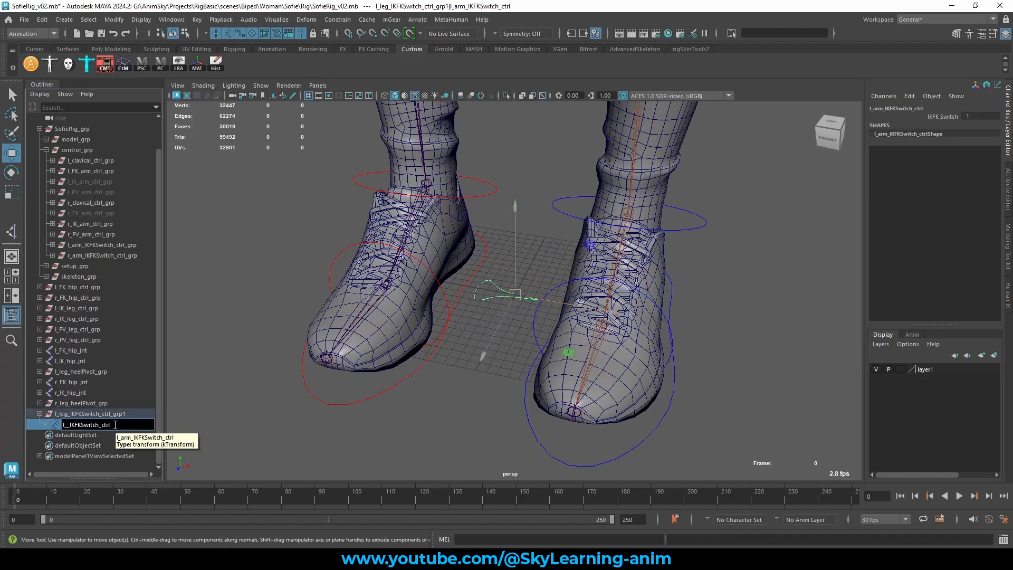
{"action": "type", "text": "leg"}
{"action": "double_click", "coordinate": [140, 414]}
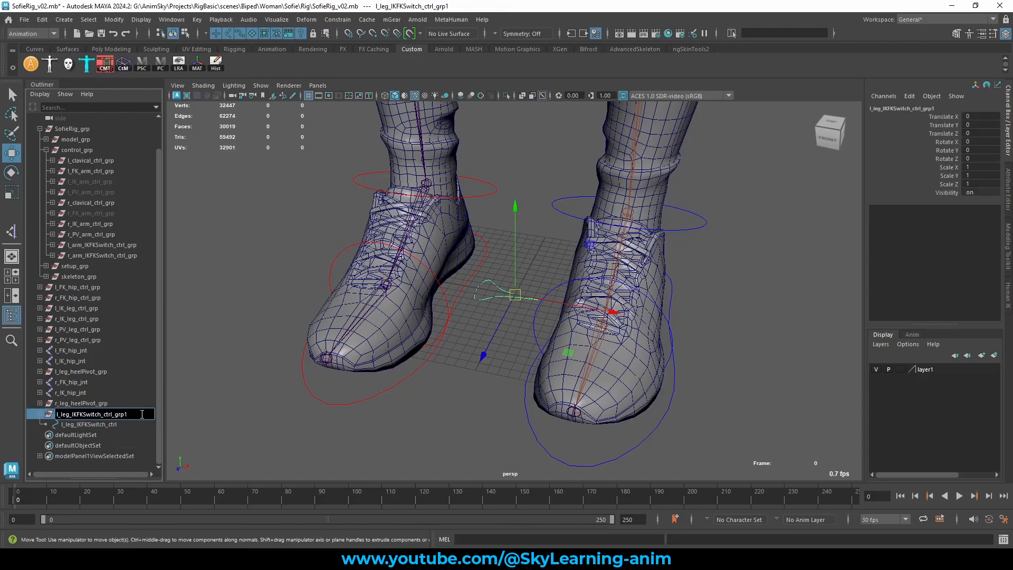
{"action": "key", "text": "Return"}
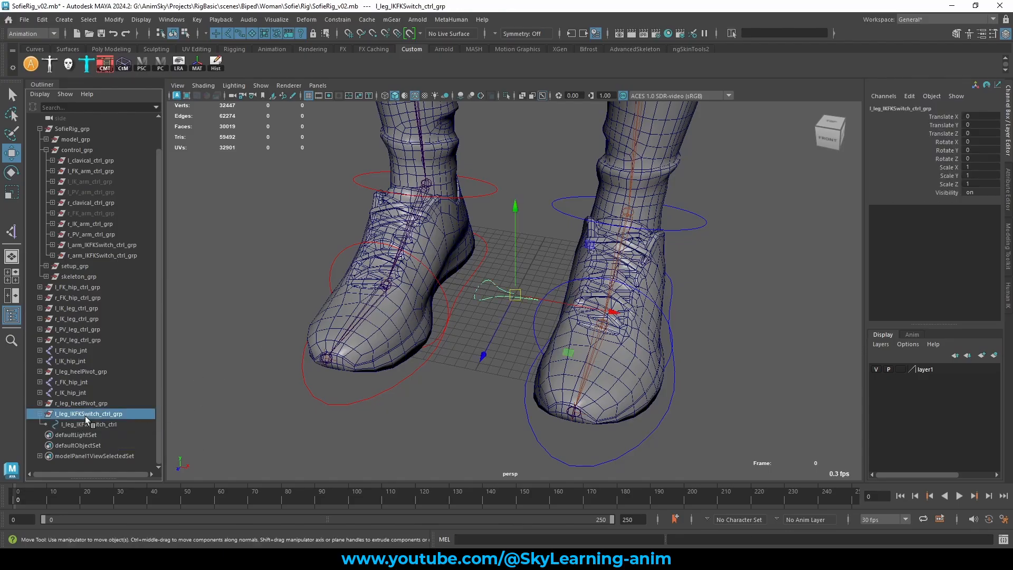
- Duplicate l_leg_IKFKSwitch_ctrl_grp and rename the copy as r_leg_IKFKSwitch_ctrl_grp1
{"action": "key", "text": "ctrl+d"}
{"action": "scroll", "coordinate": [74, 434], "scroll_direction": "down", "scroll_amount": 1}
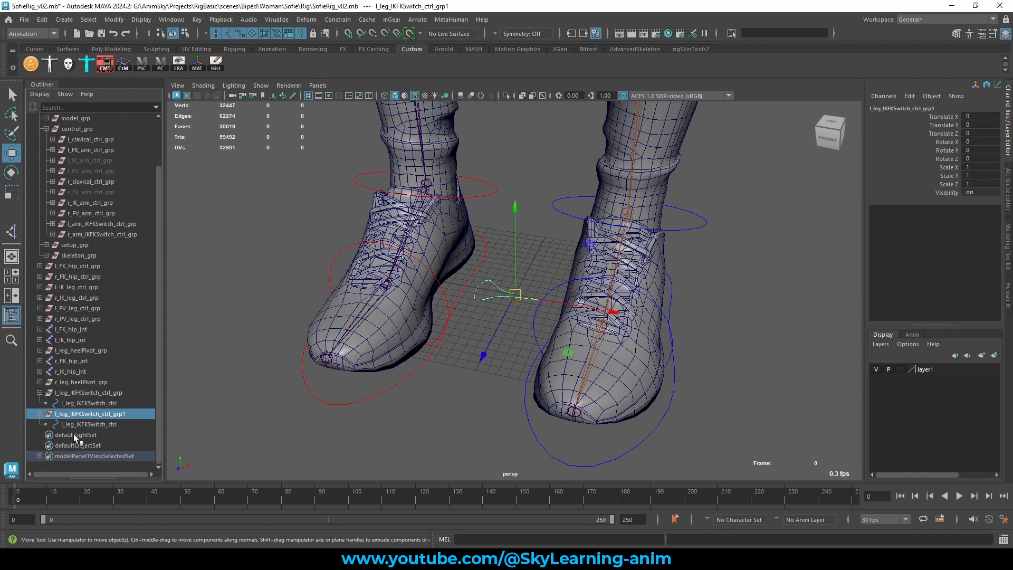
{"action": "double_click", "coordinate": [62, 414]}
{"action": "key", "text": "Home"}
{"action": "key", "text": "Delete"}
{"action": "type", "text": "r"}
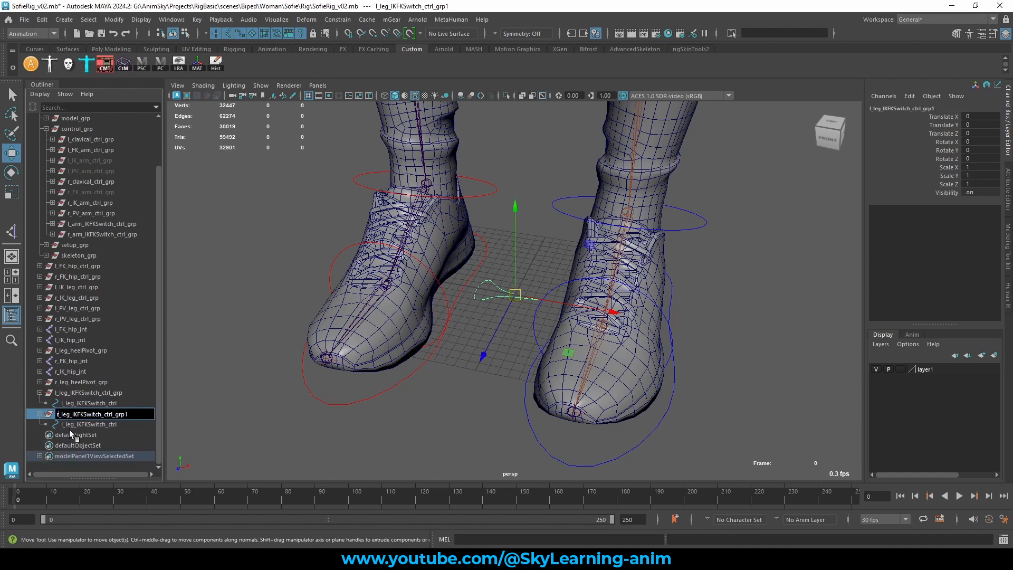
{"action": "left_click", "coordinate": [81, 428]}
- Rename the copied child curve as r_leg_IKFKSwitch_ctrl and its parent group as r_leg_IKFKSwitch_ctrl_grp
{"action": "double_click", "coordinate": [79, 425]}
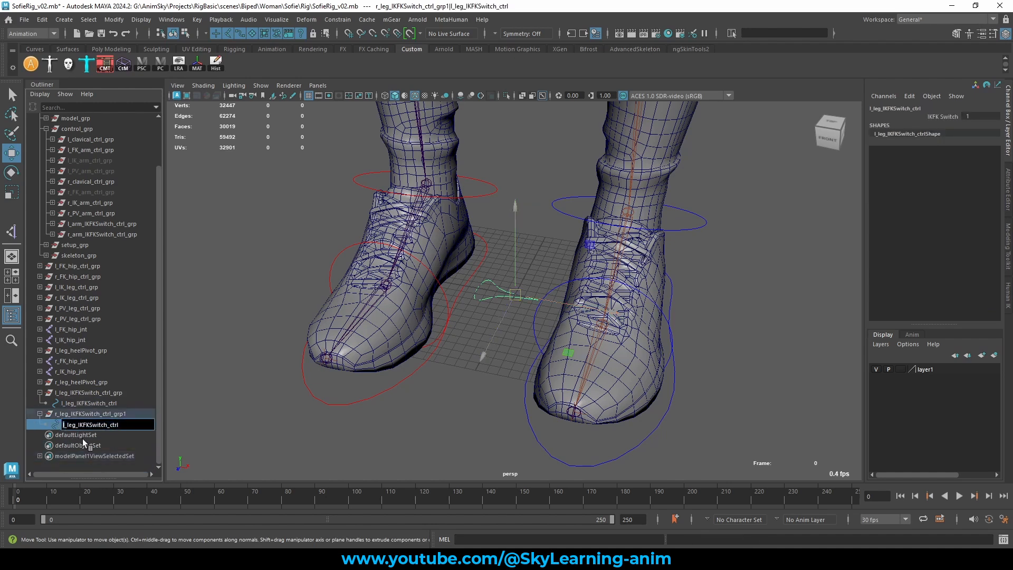
{"action": "key", "text": "Home"}
{"action": "key", "text": "Delete"}
{"action": "type", "text": "r"}
{"action": "double_click", "coordinate": [137, 413]}
{"action": "left_click", "coordinate": [225, 364]}
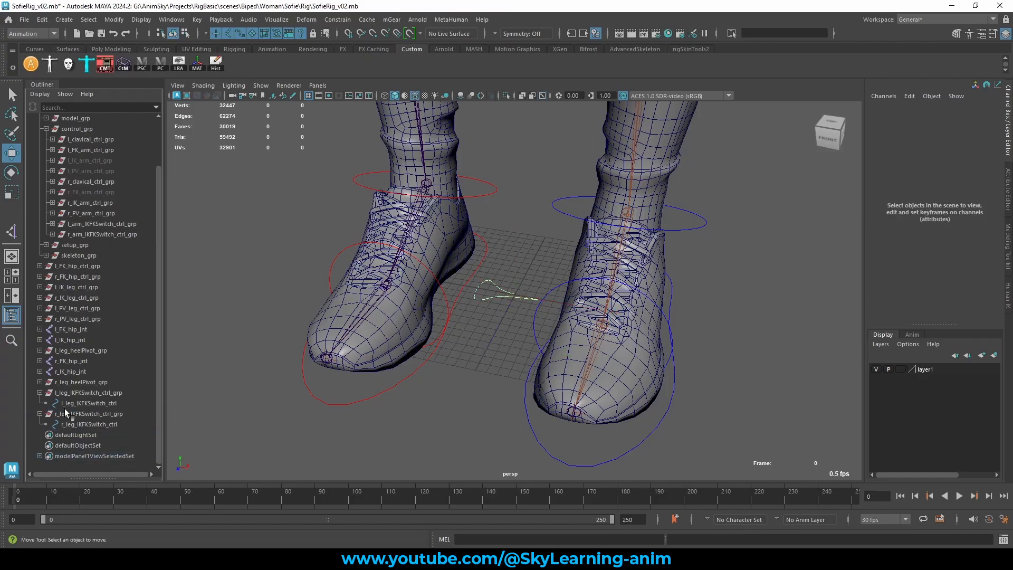
- Match the translation and rotation of l_leg_IKFKSwitch_ctrl_grp to the left hip's FK control, l_FK_hip_ctrl
{"action": "left_click", "coordinate": [96, 403]}
{"action": "scroll", "coordinate": [583, 292], "scroll_direction": "down", "scroll_amount": 10}
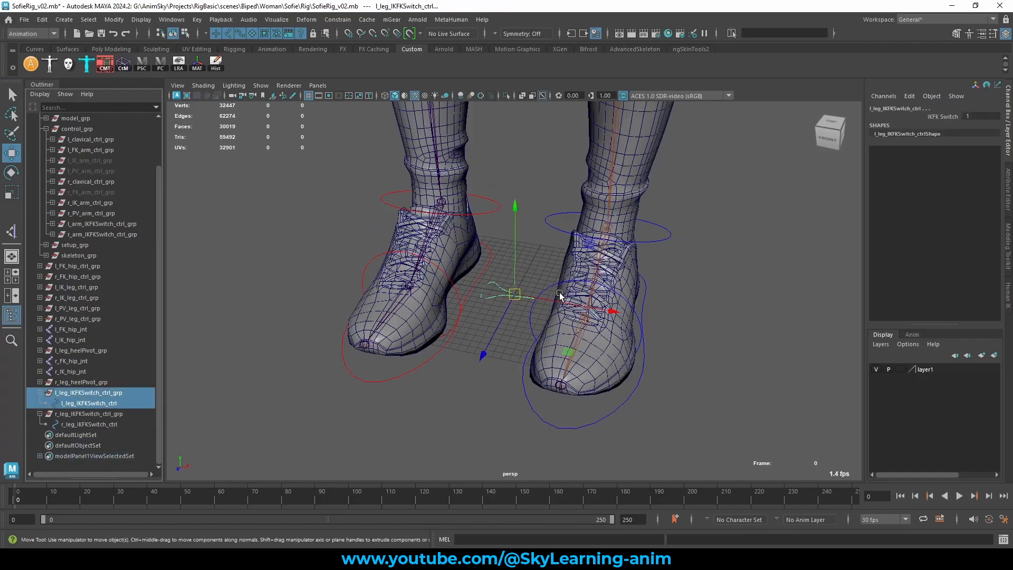
{"action": "middle_click_drag", "start_coordinate": [629, 236], "coordinate": [617, 278], "text": "alt"}
{"action": "left_click", "coordinate": [525, 227]}
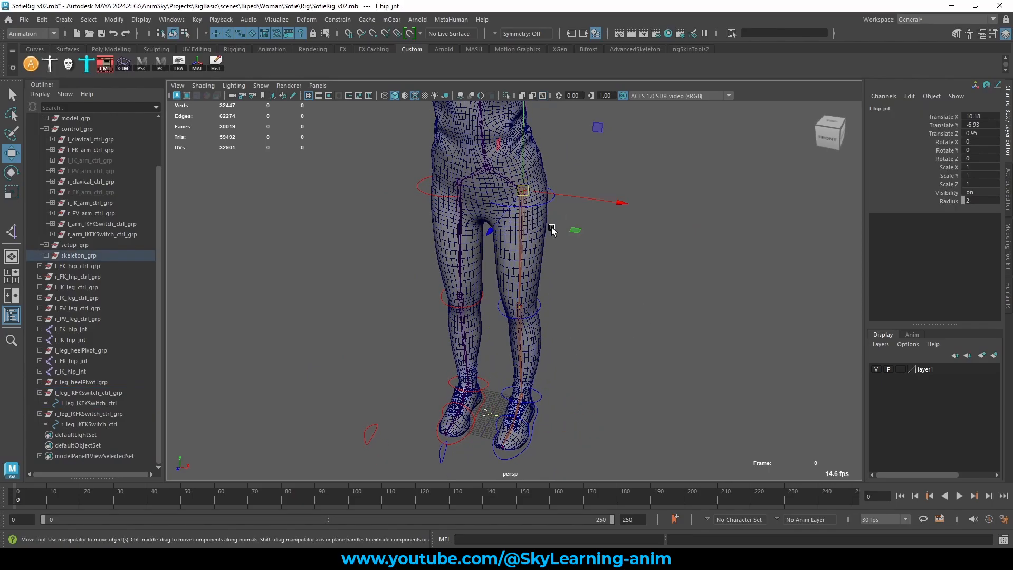
{"action": "left_click", "coordinate": [546, 201]}
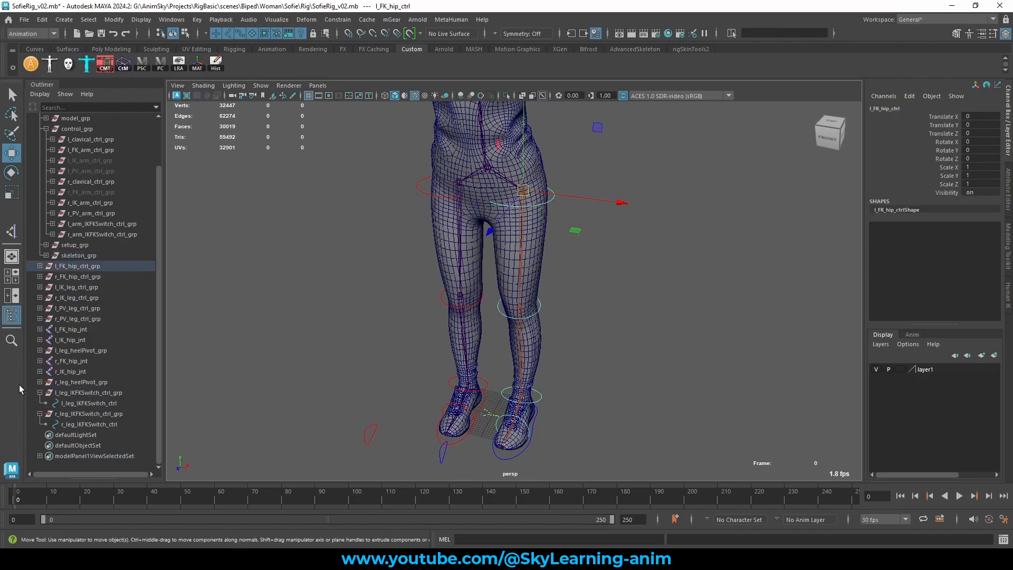
{"action": "left_click", "coordinate": [80, 393], "text": "ctrl"}
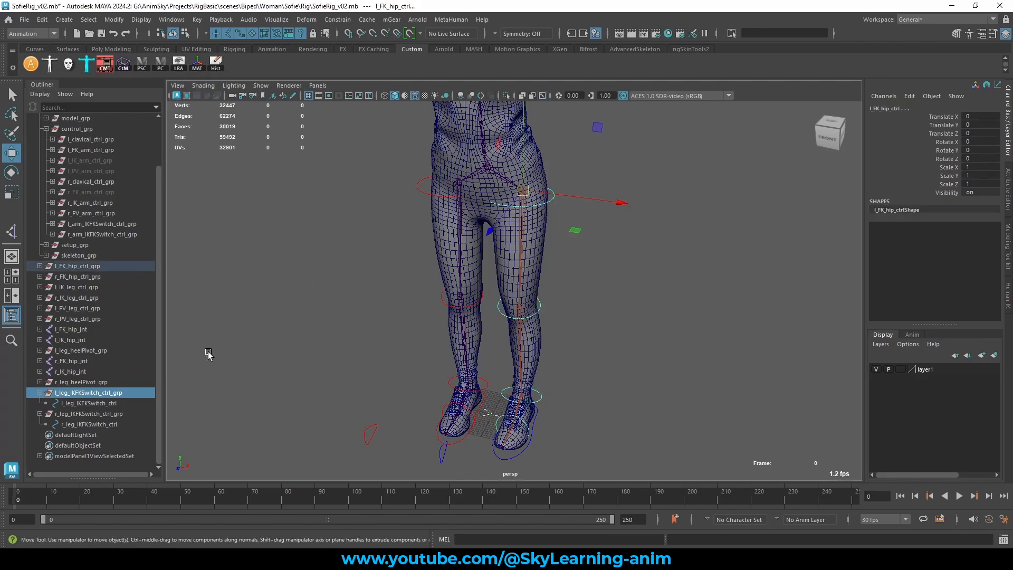
{"action": "left_click", "coordinate": [102, 393]}
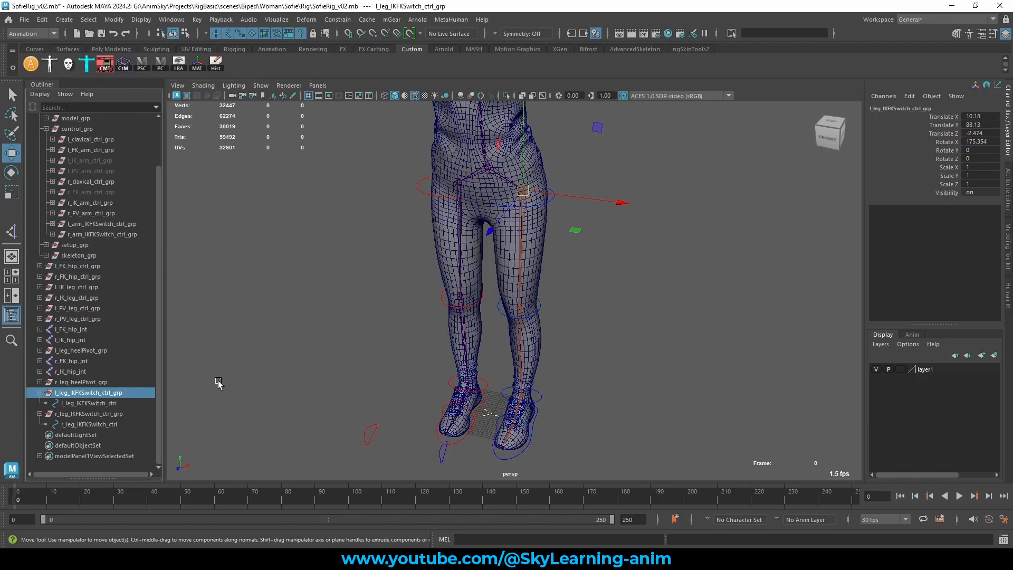
- Match the translation and rotation of r_leg_IKFKSwitch_ctrl_grp to the right hip's FK control, r_FK_hip_ctrl
{"action": "left_click", "coordinate": [506, 95]}
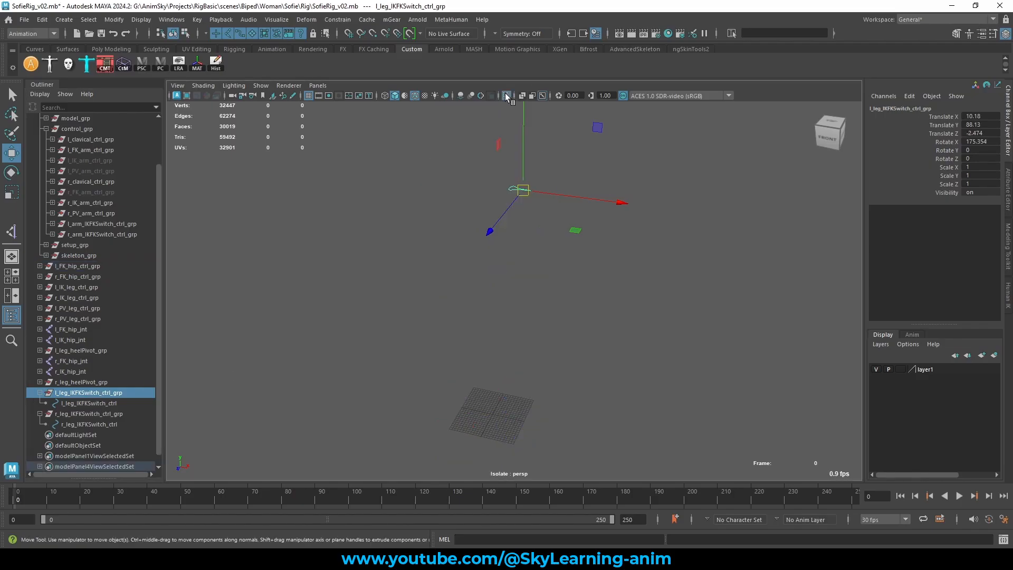
{"action": "left_click", "coordinate": [506, 95]}
{"action": "left_click", "coordinate": [85, 413]}
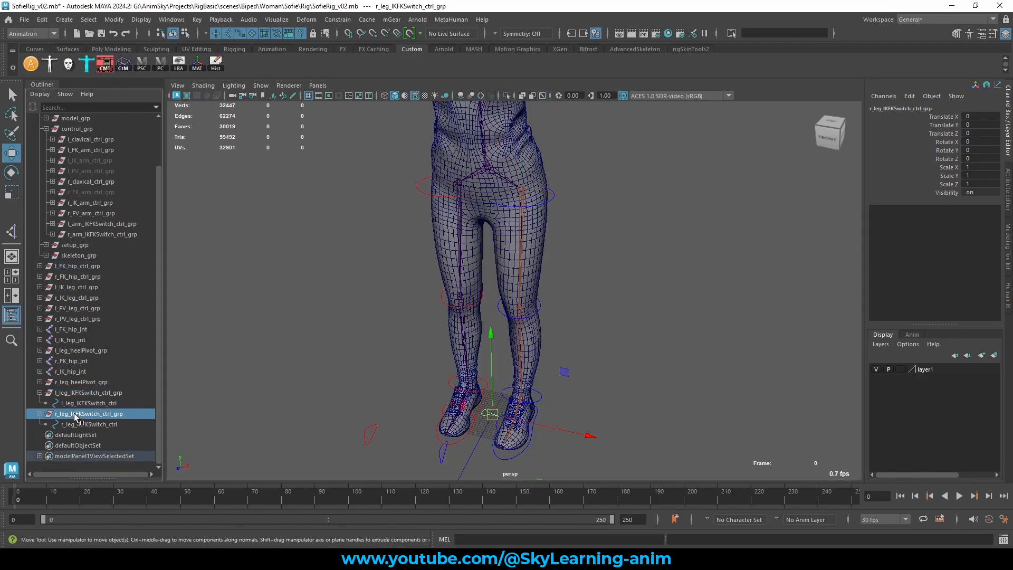
{"action": "left_click", "coordinate": [418, 190]}
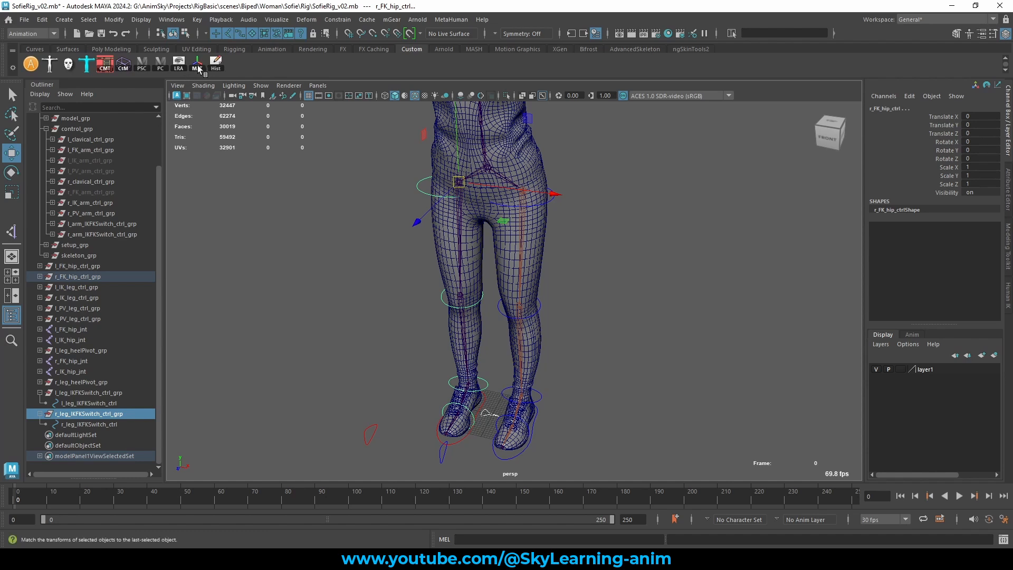
{"action": "left_click", "coordinate": [215, 67]}
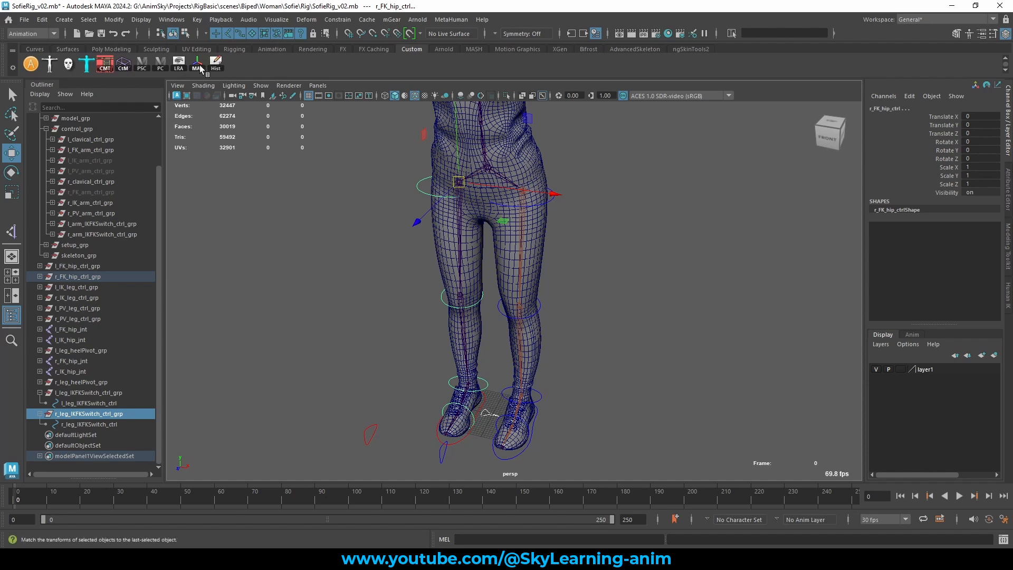
- Isolate l_leg_IKFKSwitch_ctrl_grp and r_leg_IKFKSwitch_ctrl_grp in the perspective view
{"action": "left_click", "coordinate": [86, 393]}
{"action": "left_click", "coordinate": [74, 414], "text": "ctrl"}
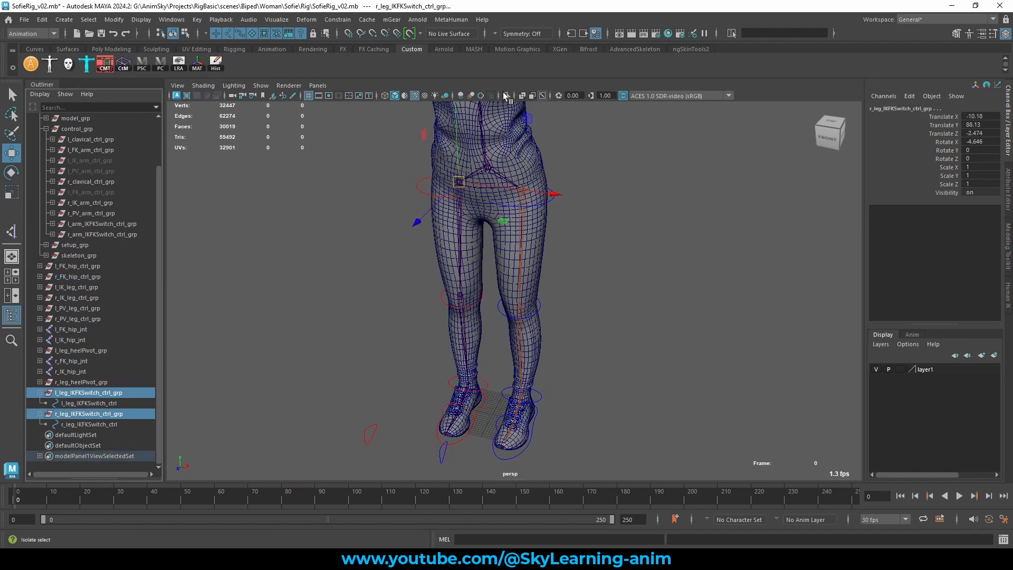
{"action": "left_click", "coordinate": [506, 95]}
{"action": "scroll", "coordinate": [535, 215], "scroll_direction": "up", "scroll_amount": 2}
{"action": "left_click_drag", "start_coordinate": [535, 226], "coordinate": [574, 240], "text": "alt"}
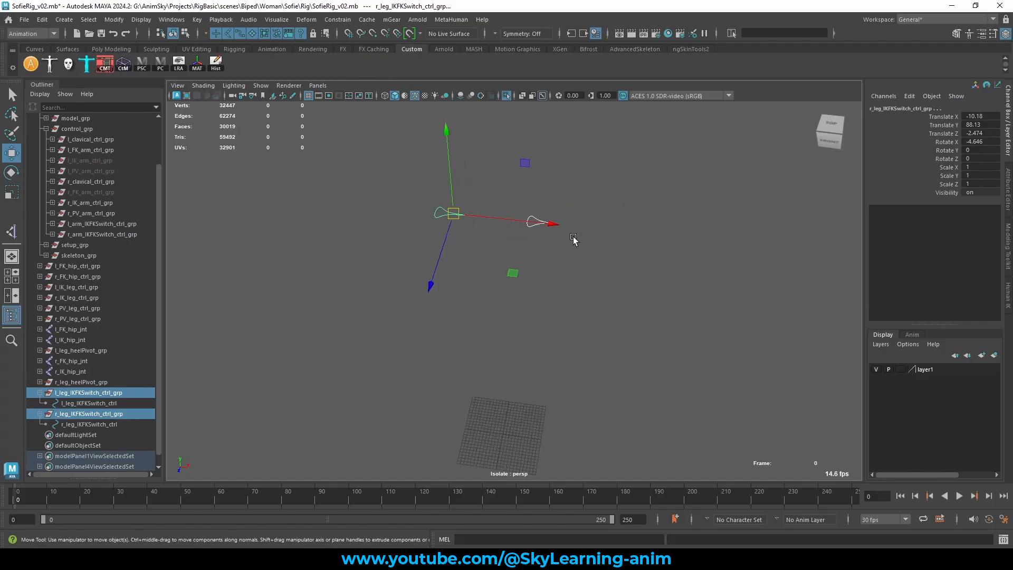
- Rotate all control vertices of l_leg_IKFKSwitch_ctrl half a turn in the top view, mirroring the right leg's switch shape
{"action": "left_click", "coordinate": [596, 197]}
{"action": "left_click", "coordinate": [533, 221]}
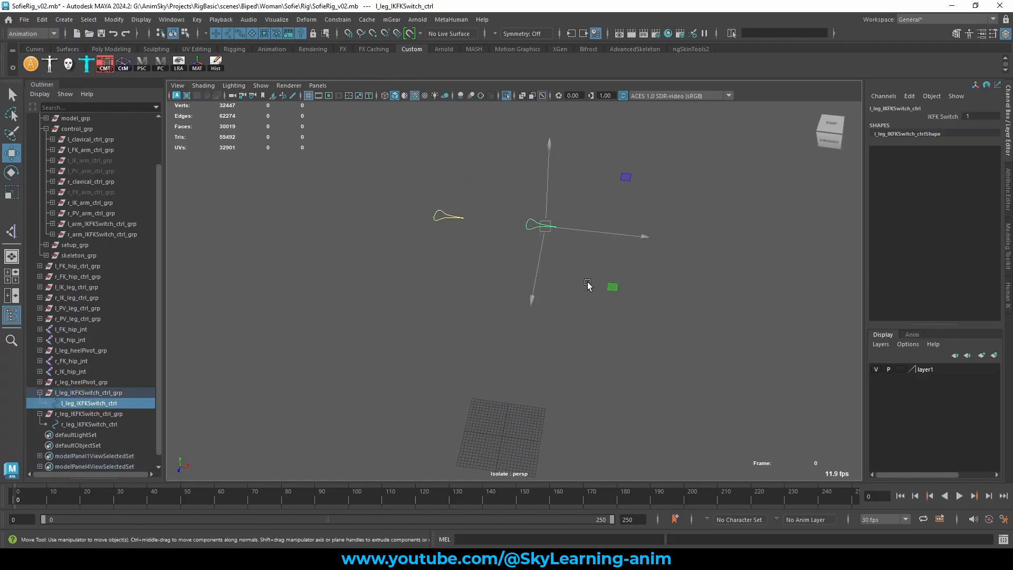
{"action": "left_click_drag", "start_coordinate": [592, 284], "coordinate": [561, 242], "text": "alt"}
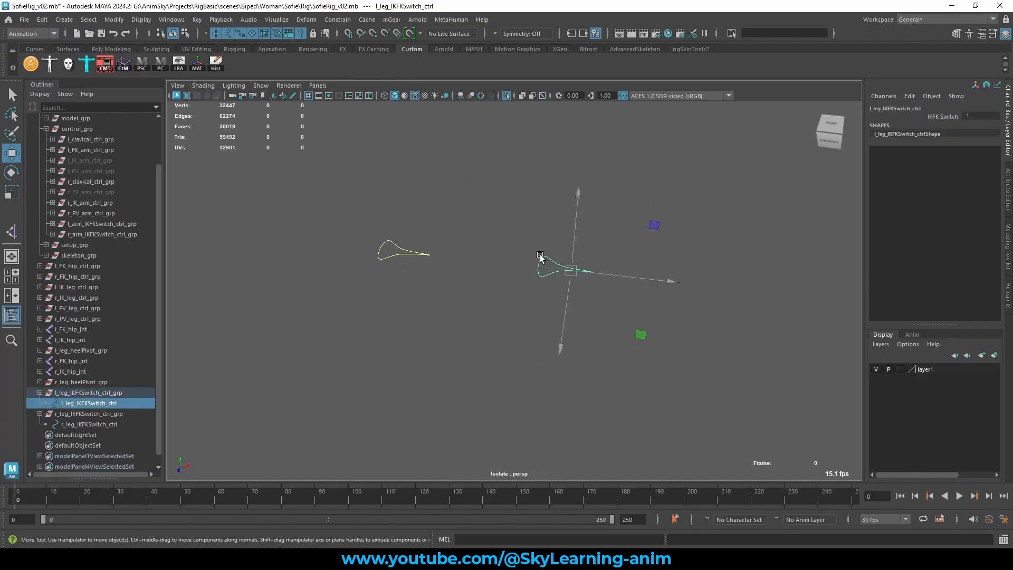
{"action": "right_click_drag", "start_coordinate": [543, 258], "coordinate": [543, 228]}
{"action": "left_click_drag", "start_coordinate": [499, 229], "coordinate": [659, 337]}
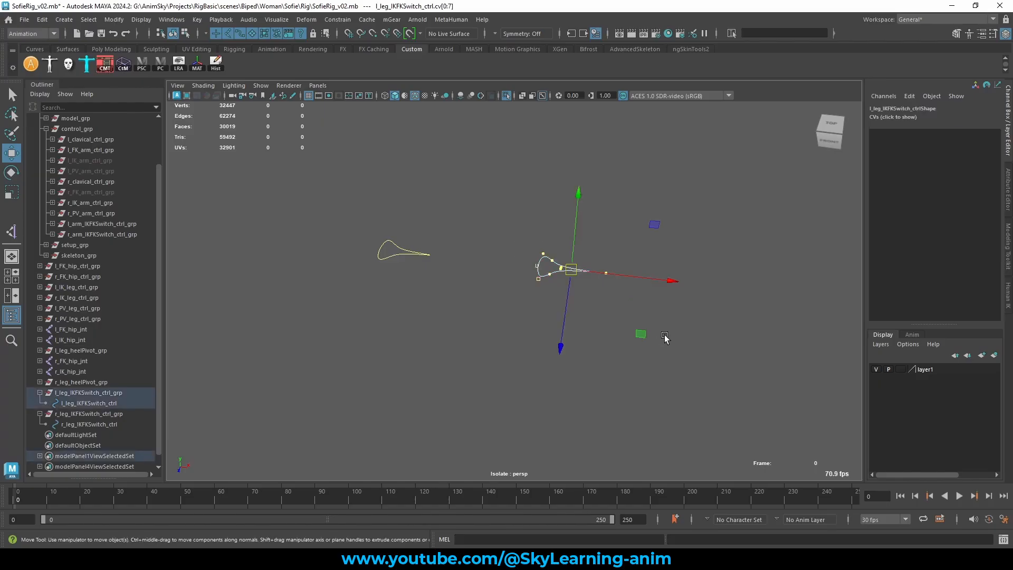
{"action": "key", "text": "e"}
{"action": "key", "text": "space"}
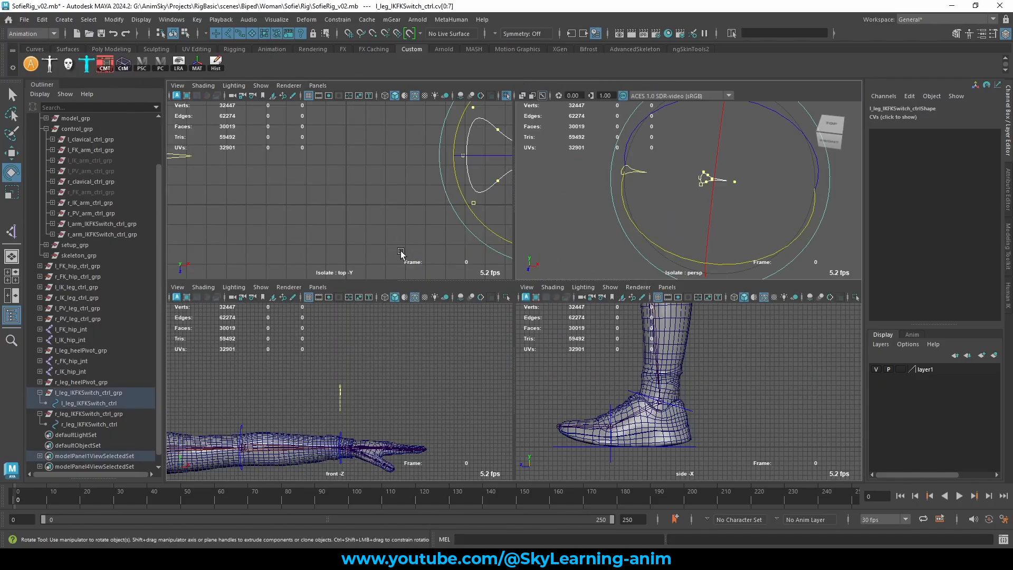
{"action": "key", "text": "space"}
{"action": "key", "text": "f"}
{"action": "scroll", "coordinate": [464, 309], "scroll_direction": "down", "scroll_amount": 7}
{"action": "scroll", "coordinate": [571, 312], "scroll_direction": "down", "scroll_amount": 2}
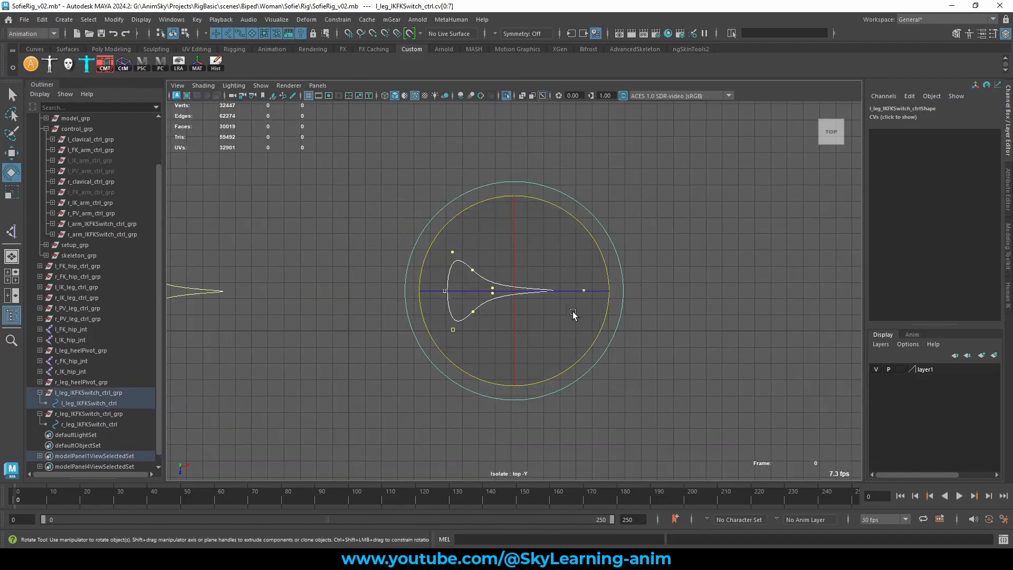
{"action": "middle_click_drag", "start_coordinate": [623, 305], "coordinate": [719, 302], "text": "alt"}
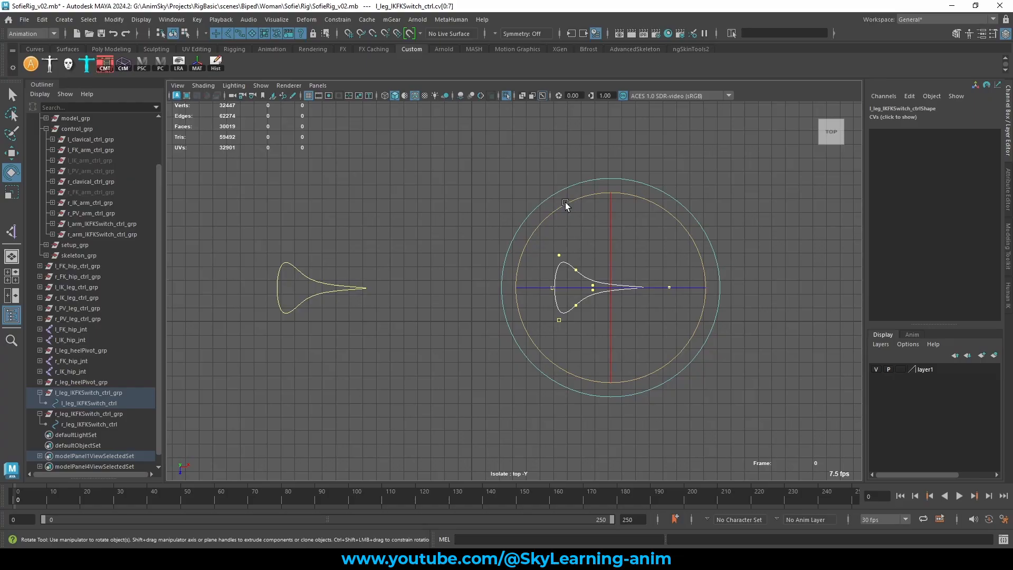
{"action": "left_click_drag", "start_coordinate": [565, 203], "coordinate": [752, 243]}
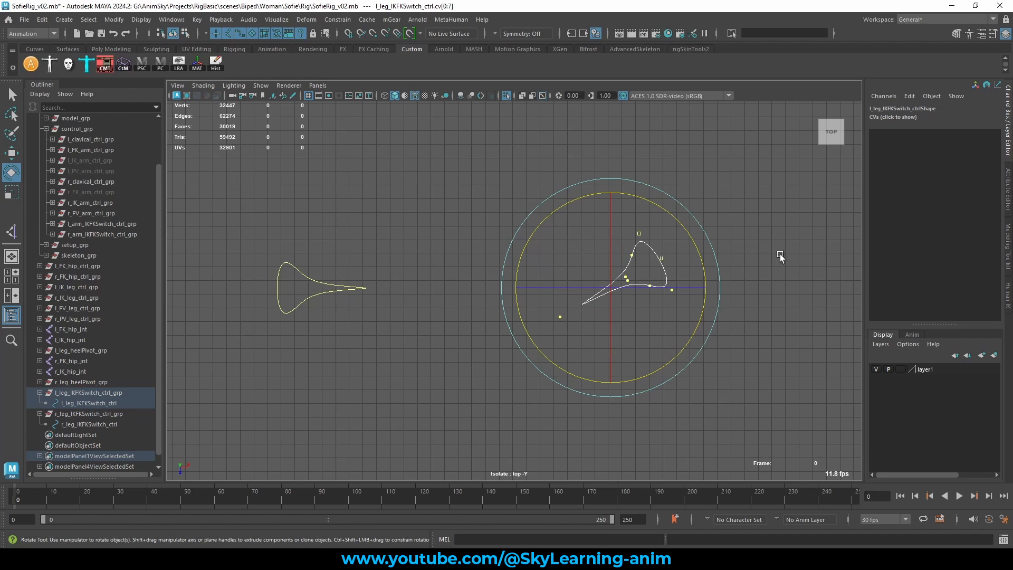
{"action": "left_click_drag", "start_coordinate": [738, 216], "coordinate": [759, 230]}
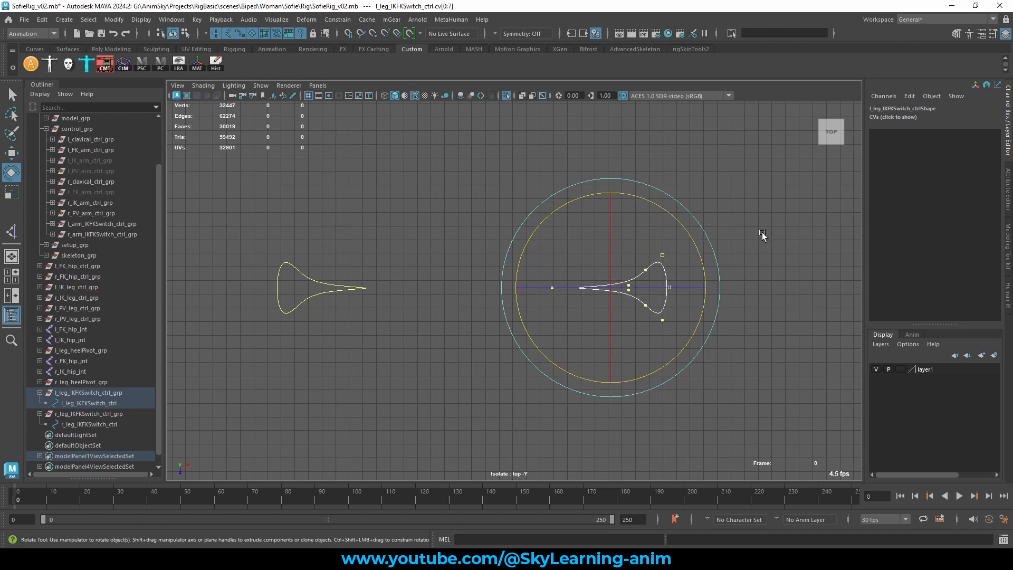
{"action": "key", "text": "w"}
- Select l_leg_IKFKSwitch_ctrl_grp and end the isolation in the top and perspective views
{"action": "left_click", "coordinate": [325, 261]}
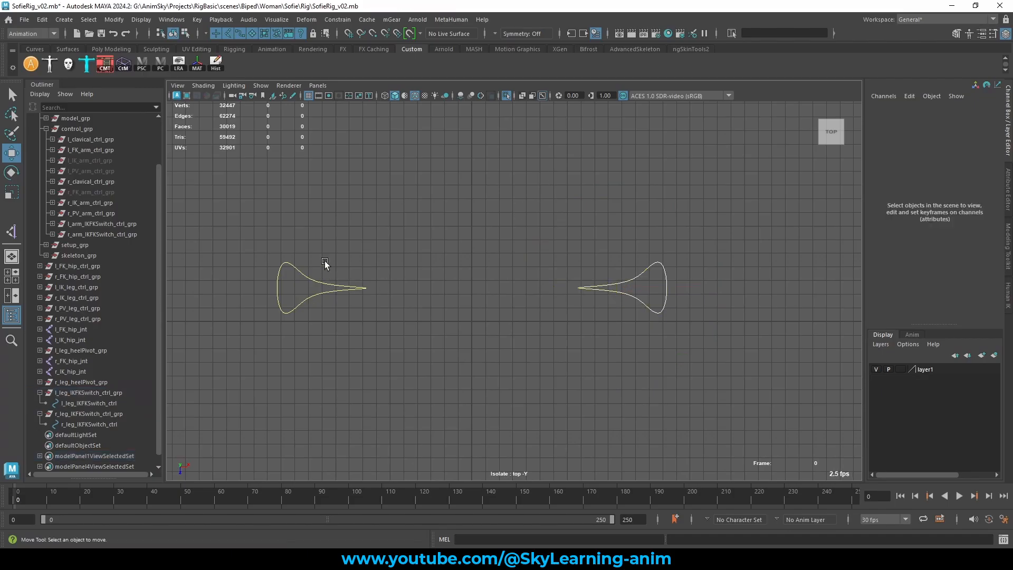
{"action": "left_click_drag", "start_coordinate": [296, 222], "coordinate": [764, 369]}
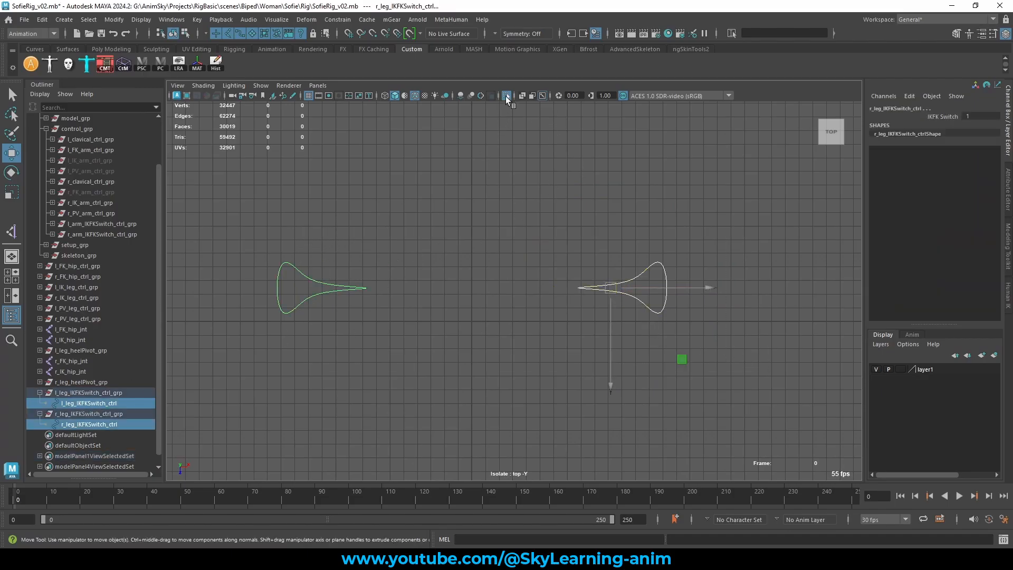
{"action": "left_click", "coordinate": [94, 392]}
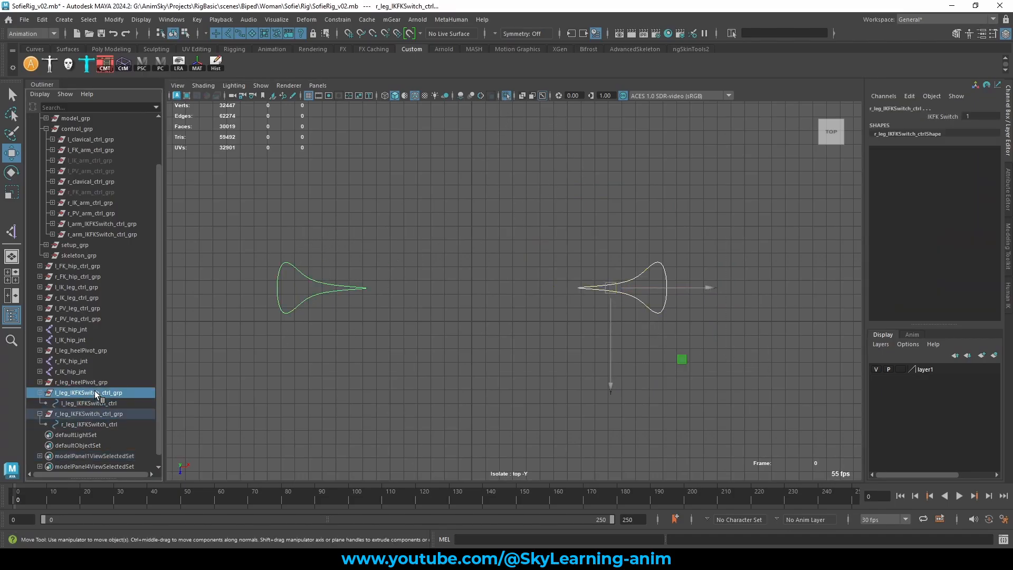
{"action": "left_click", "coordinate": [505, 93]}
{"action": "key", "text": "space"}
{"action": "key", "text": "space"}
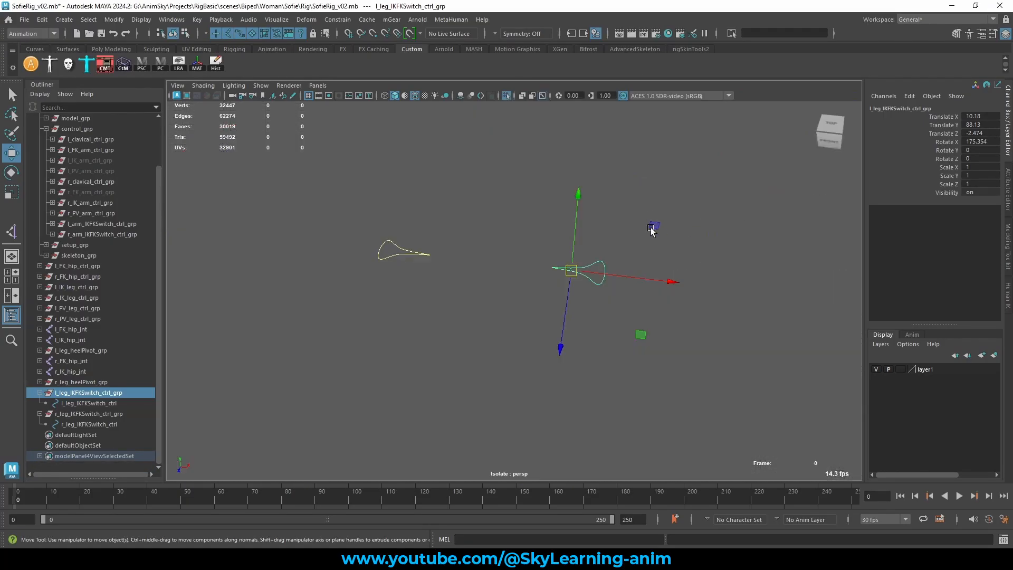
{"action": "left_click_drag", "start_coordinate": [651, 230], "coordinate": [613, 279], "text": "alt"}
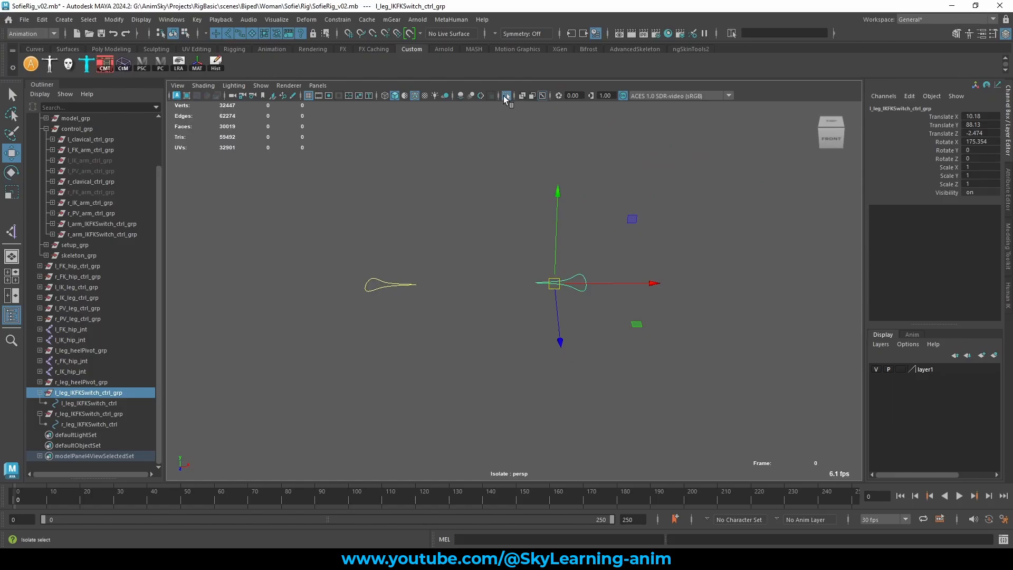
{"action": "left_click", "coordinate": [506, 96]}
- Move l_leg_IKFKSwitch_ctrl_grp outward from the left hip by setting its Translate X to 30
{"action": "left_click_drag", "start_coordinate": [648, 296], "coordinate": [767, 299]}
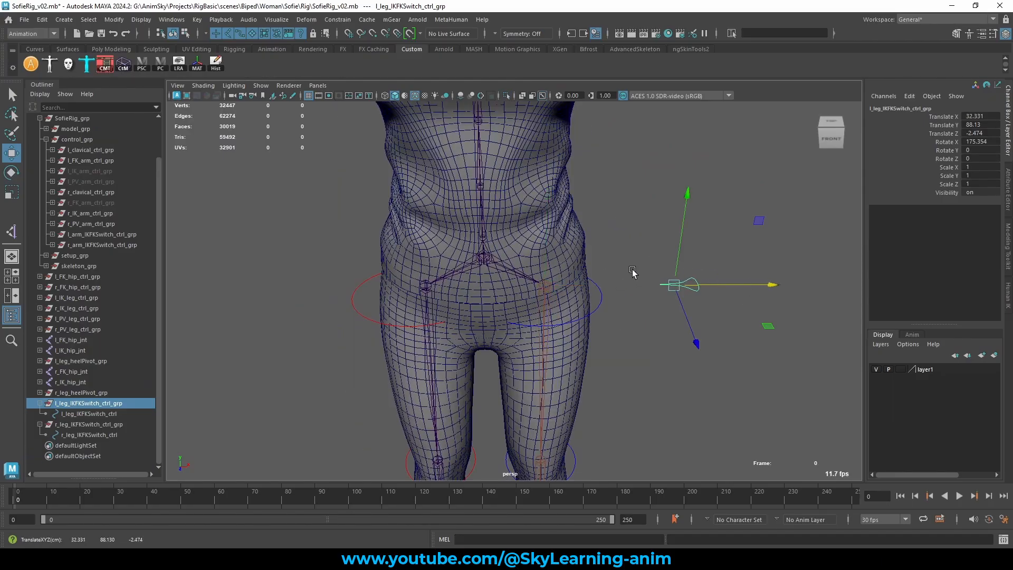
{"action": "double_click", "coordinate": [981, 116]}
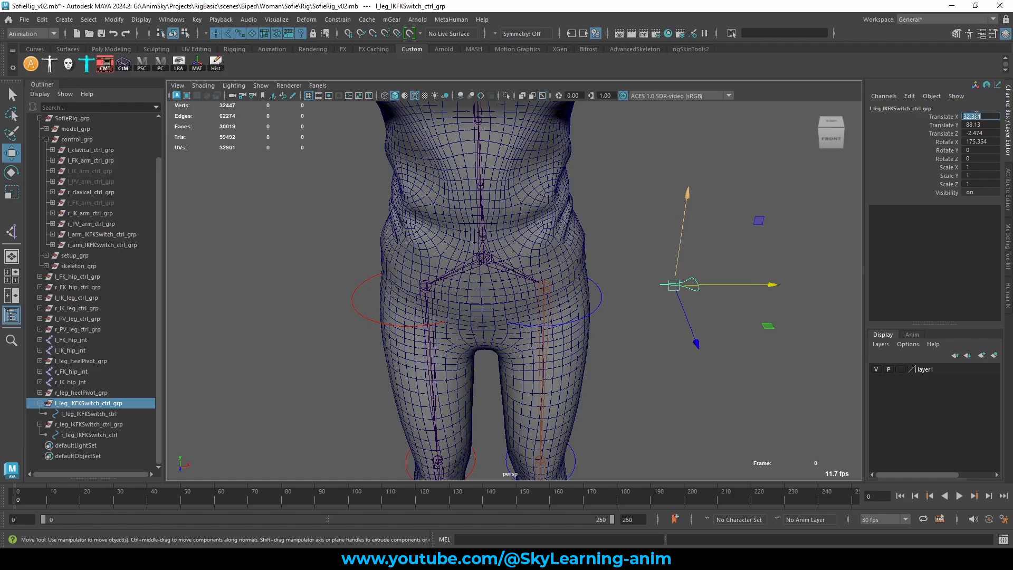
{"action": "type", "text": "30"}
{"action": "key", "text": "Return"}
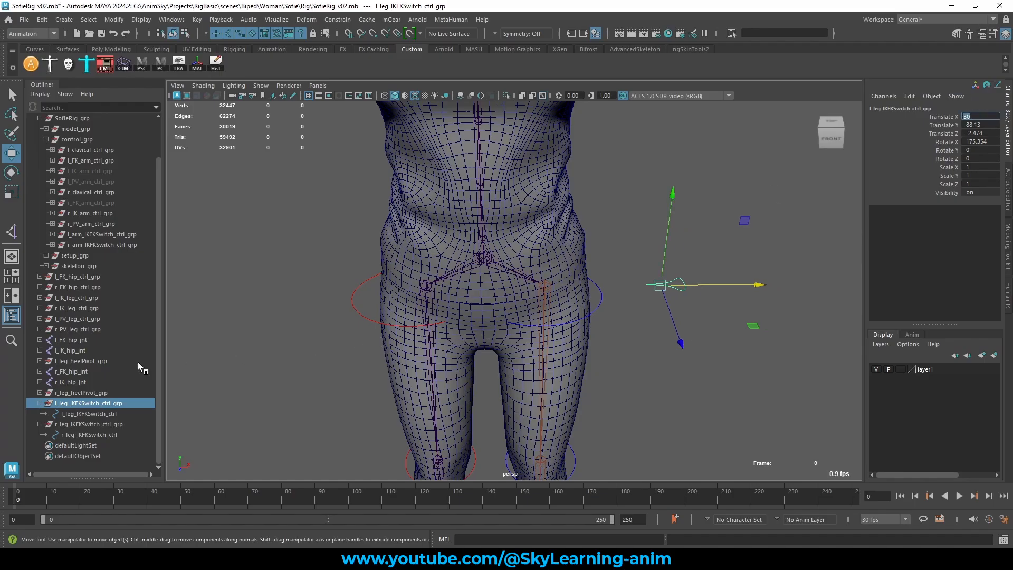
- Set the Translate X of r_leg_IKFKSwitch_ctrl_grp to -30
{"action": "left_click", "coordinate": [74, 424]}
{"action": "left_click", "coordinate": [981, 116]}
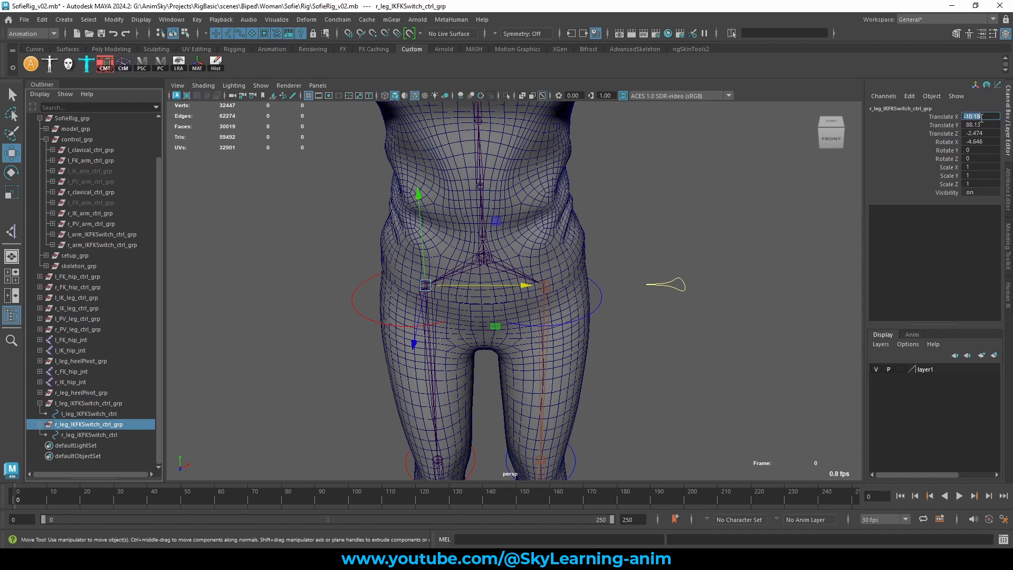
{"action": "type", "text": "-30"}
{"action": "key", "text": "Return"}
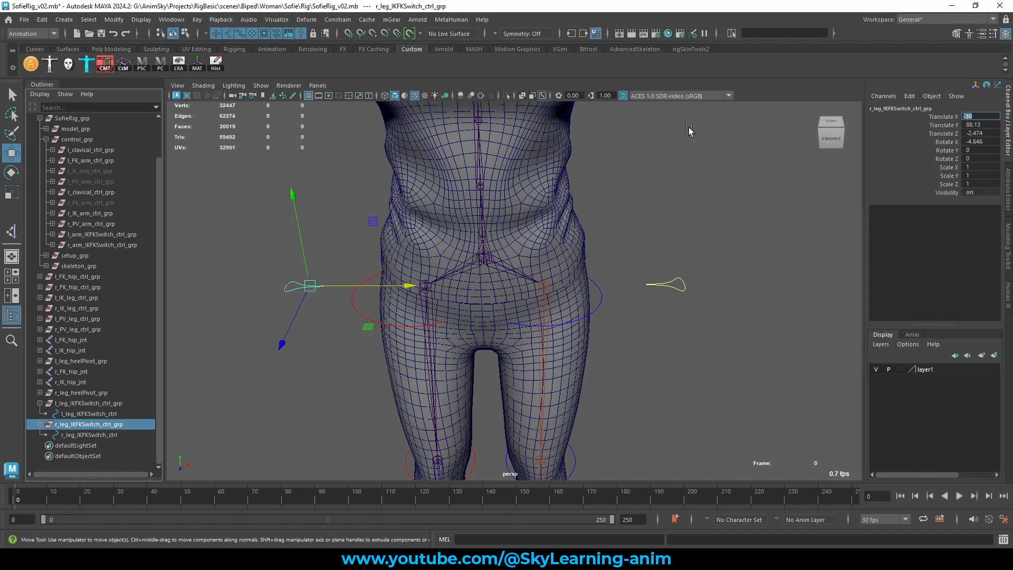
- Examine the placement of the left and right leg switch controls beside the character's hips
{"action": "left_click", "coordinate": [650, 209]}
{"action": "scroll", "coordinate": [642, 272], "scroll_direction": "down", "scroll_amount": 6}
{"action": "left_click_drag", "start_coordinate": [642, 272], "coordinate": [580, 274], "text": "alt"}
{"action": "scroll", "coordinate": [579, 274], "scroll_direction": "up", "scroll_amount": 2}
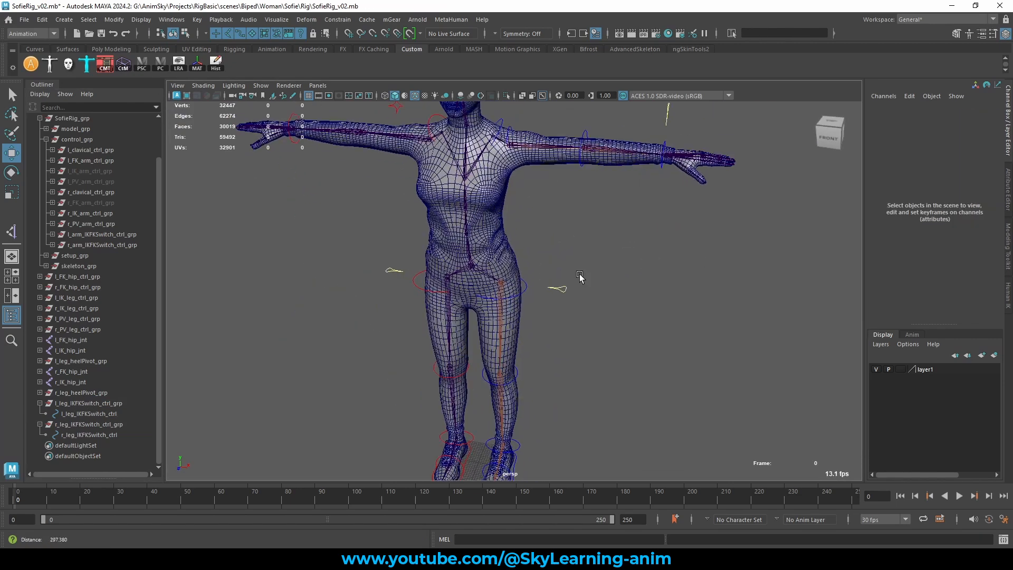
{"action": "scroll", "coordinate": [580, 277], "scroll_direction": "up", "scroll_amount": 2}
{"action": "left_click", "coordinate": [562, 288]}
{"action": "left_click", "coordinate": [379, 268]}
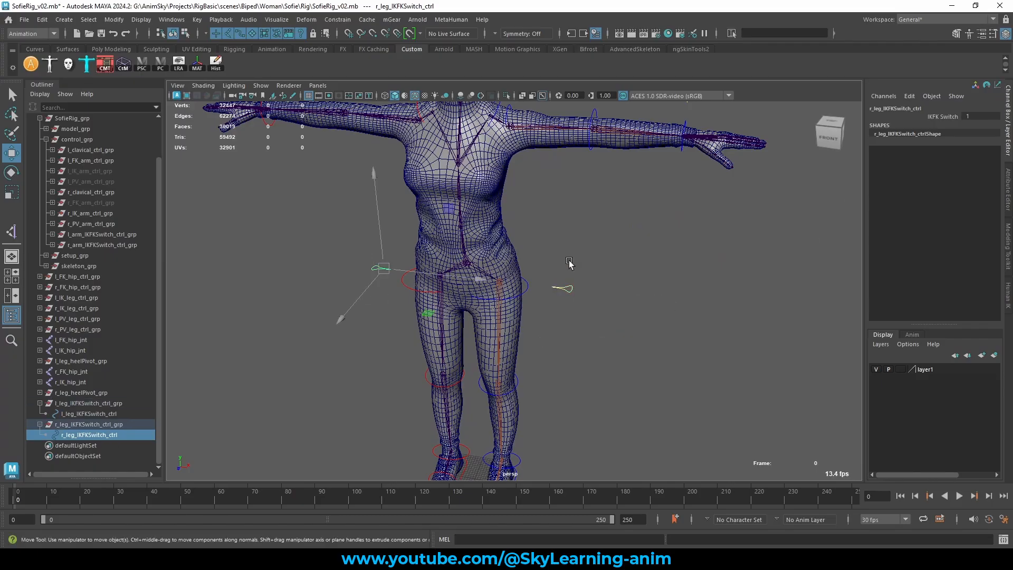
{"action": "scroll", "coordinate": [577, 290], "scroll_direction": "up", "scroll_amount": 2}
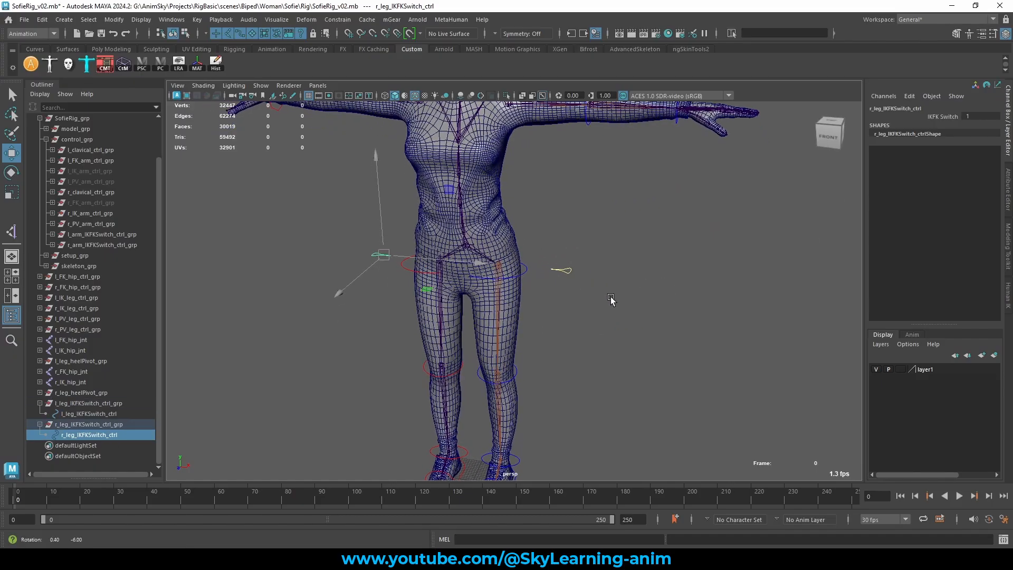
- Collapse both leg switch groups in the scene hierarchy and select the two groups together
{"action": "left_click", "coordinate": [40, 424]}
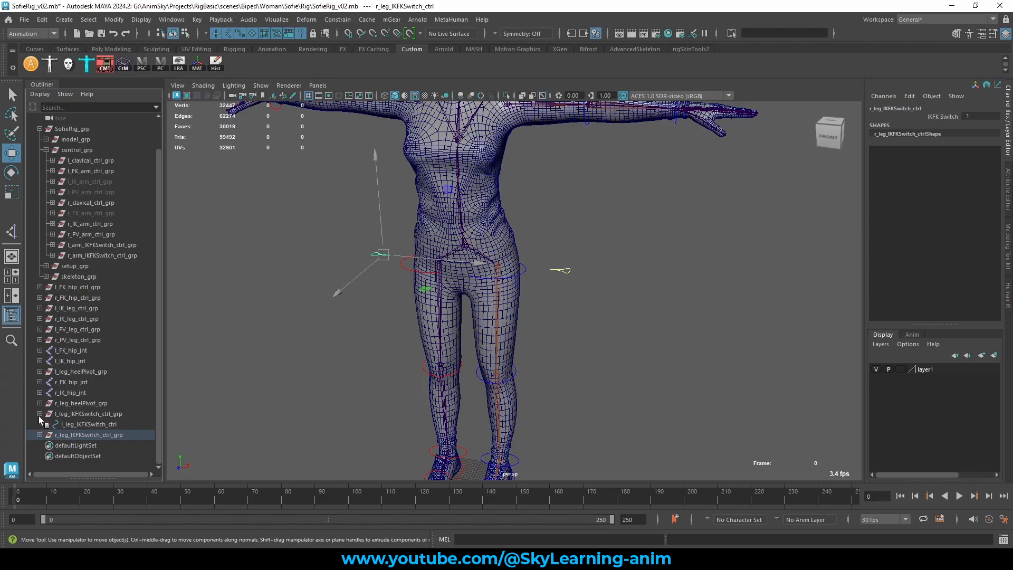
{"action": "left_click", "coordinate": [39, 414]}
{"action": "left_click", "coordinate": [89, 424], "text": "ctrl"}
{"action": "scroll", "coordinate": [602, 315], "scroll_direction": "down", "scroll_amount": 1}
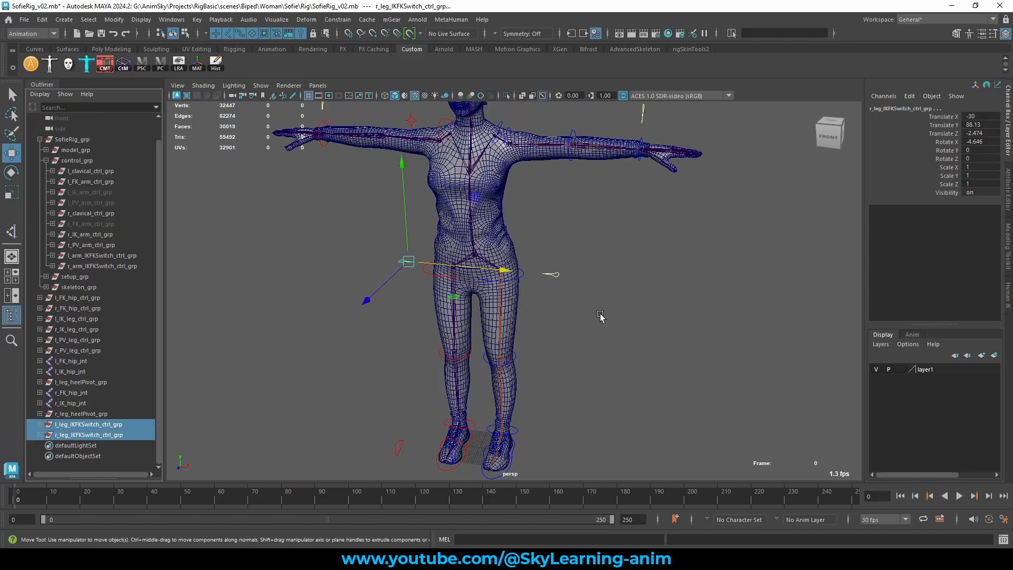
{"action": "scroll", "coordinate": [602, 314], "scroll_direction": "down", "scroll_amount": 1}
{"action": "scroll", "coordinate": [622, 312], "scroll_direction": "up", "scroll_amount": 3}
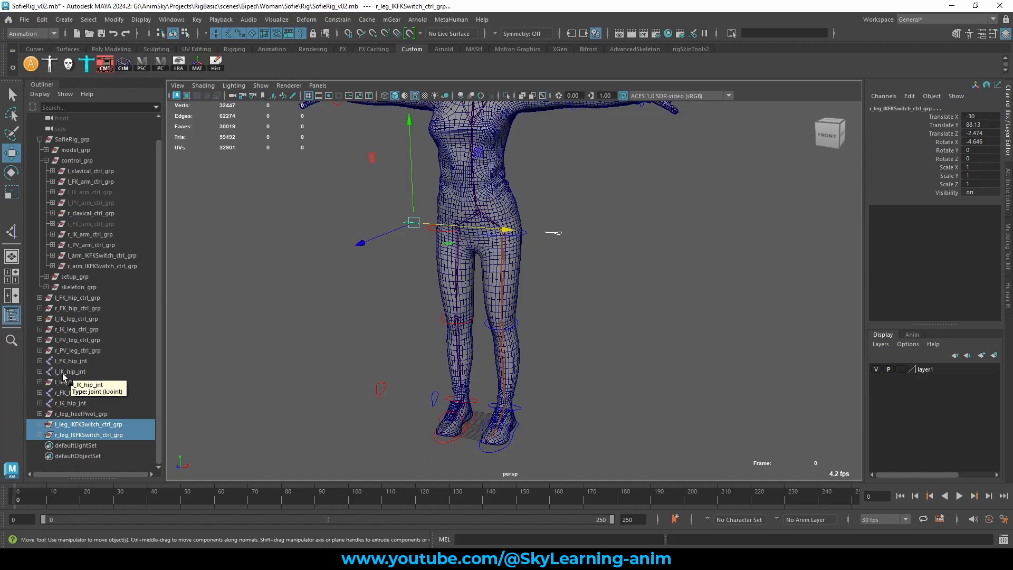
- Check the left leg's IK and FK hip joints against the left arm's FK elbow joint, and hide setup_grp
{"action": "left_click", "coordinate": [79, 373]}
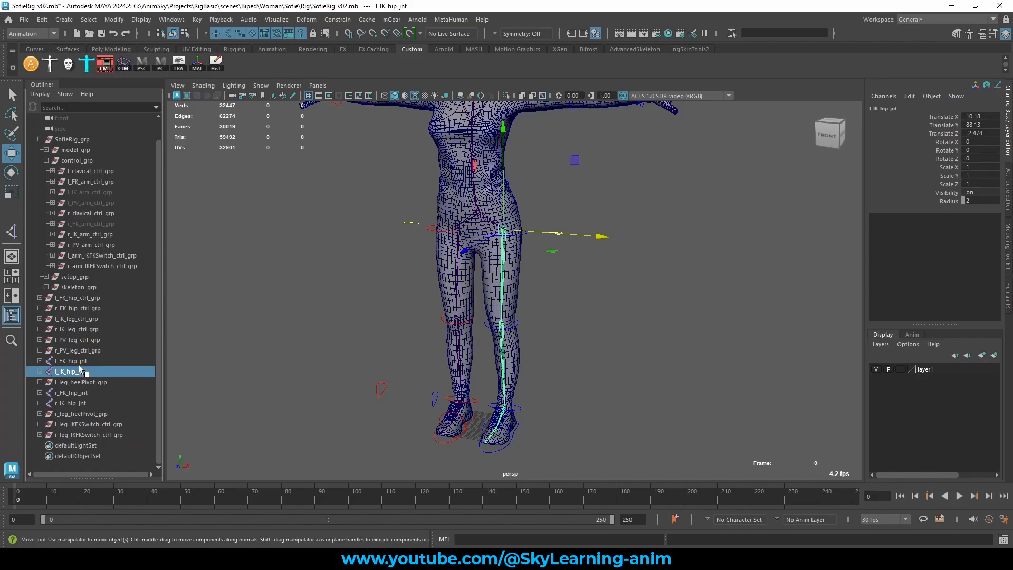
{"action": "left_click", "coordinate": [74, 361]}
{"action": "scroll", "coordinate": [583, 287], "scroll_direction": "down", "scroll_amount": 2}
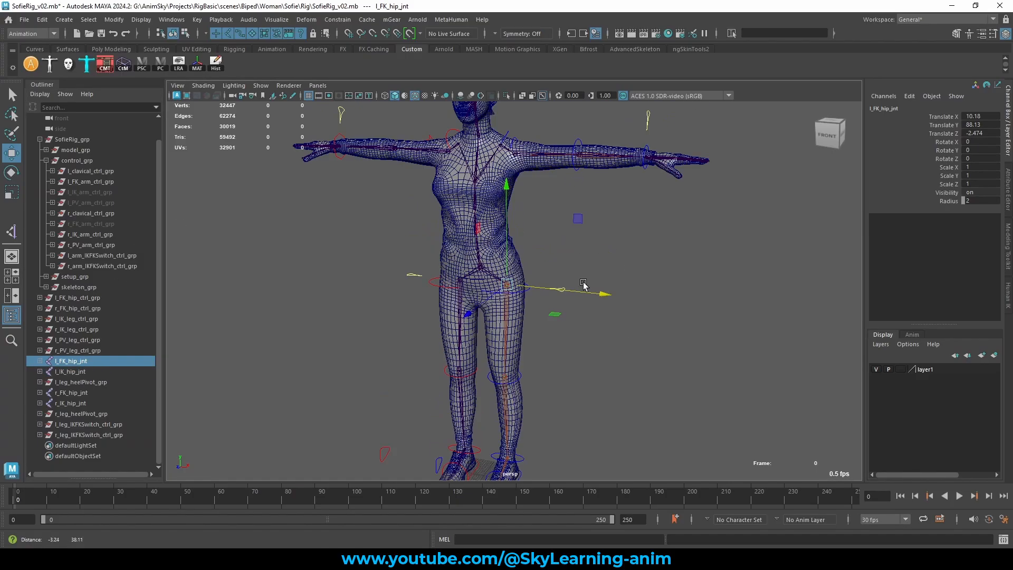
{"action": "scroll", "coordinate": [584, 287], "scroll_direction": "up", "scroll_amount": 8}
{"action": "left_click", "coordinate": [647, 284]}
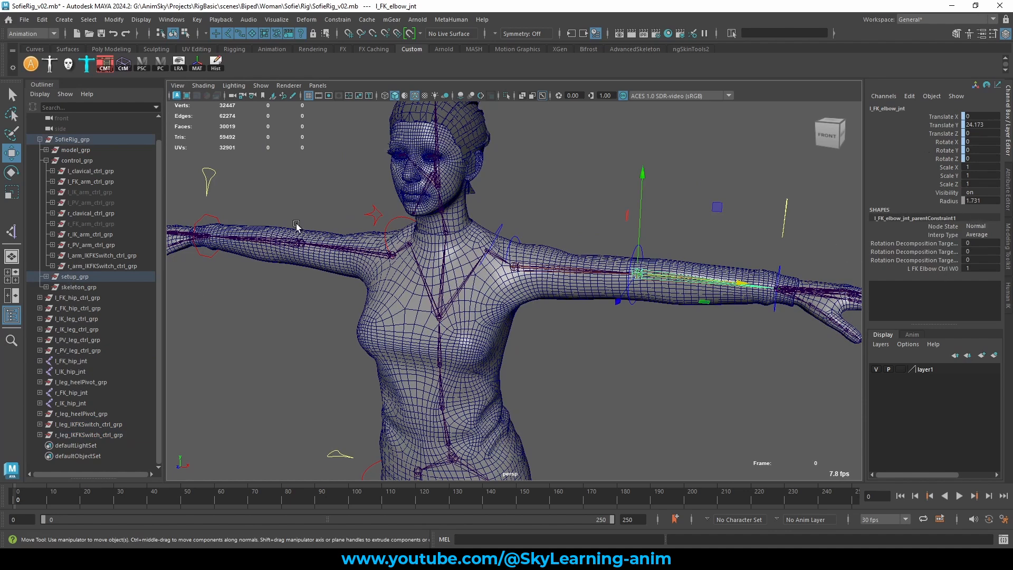
{"action": "left_click", "coordinate": [74, 277]}
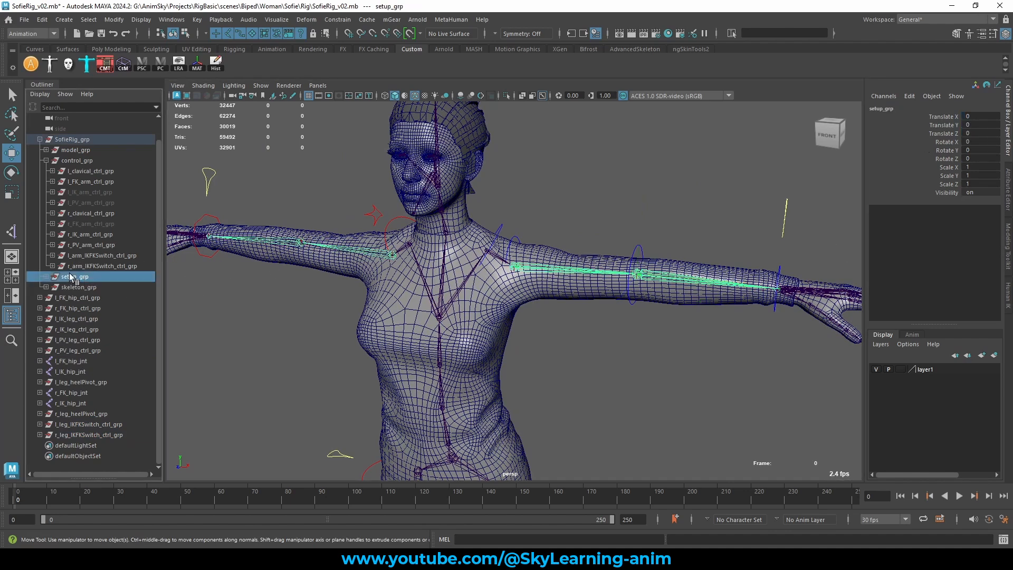
{"action": "key", "text": "h"}
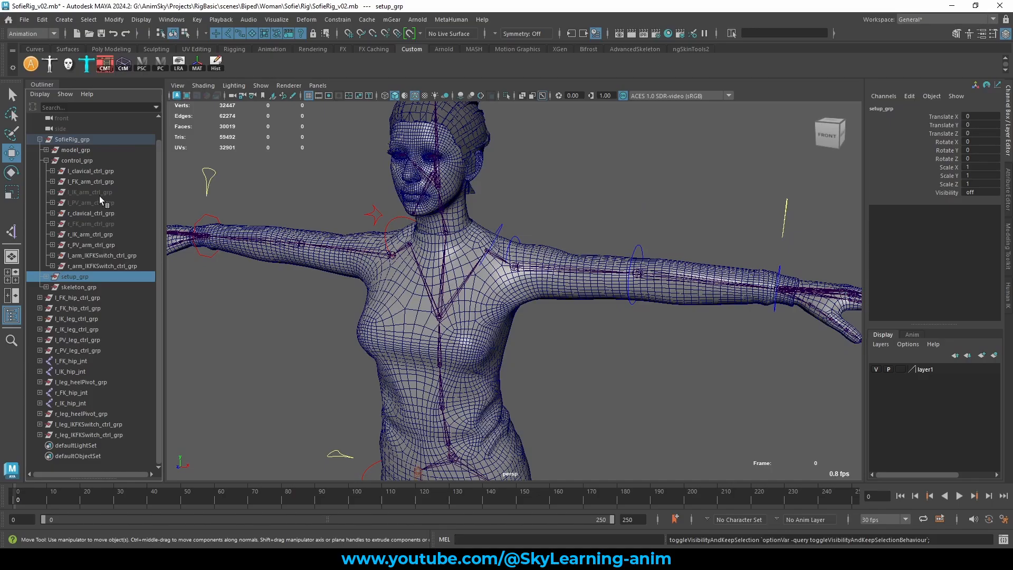
- Inspect the IK and FK target weights of the parent constraint on l_elbow_jnt in the main skeleton
{"action": "left_click", "coordinate": [47, 160]}
{"action": "left_click", "coordinate": [79, 205]}
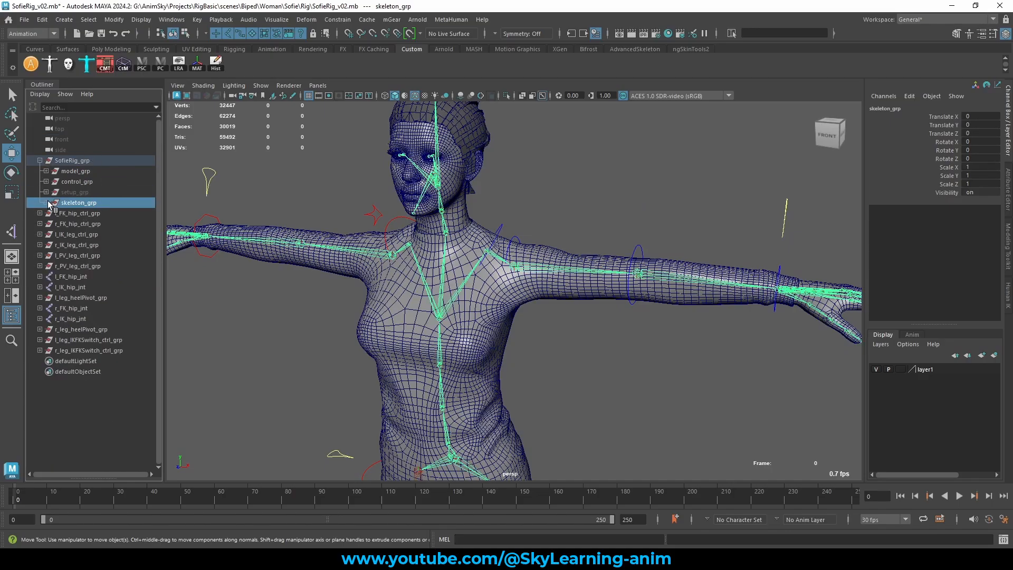
{"action": "left_click", "coordinate": [46, 203]}
{"action": "left_click", "coordinate": [637, 274]}
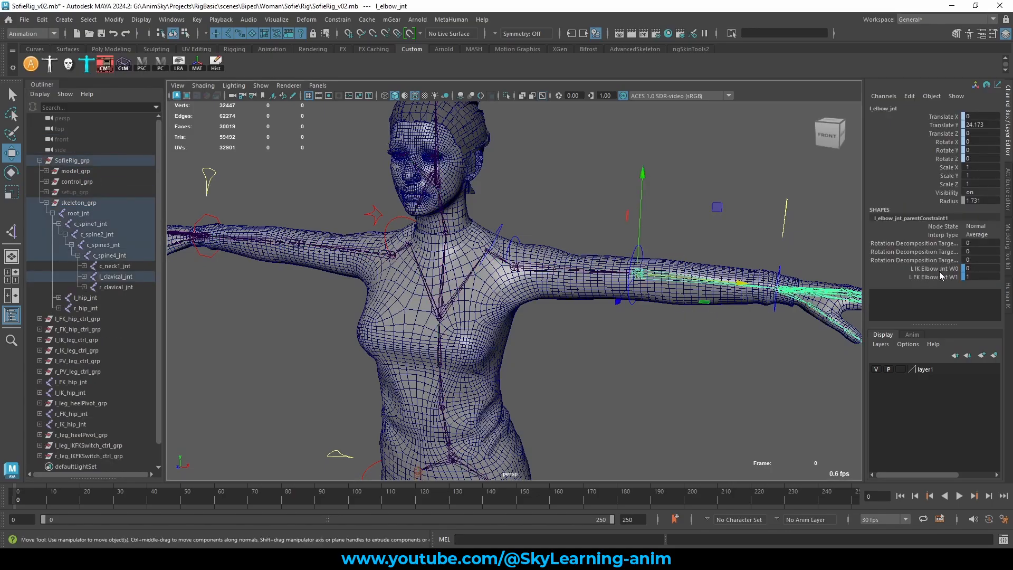
{"action": "left_click", "coordinate": [924, 269]}
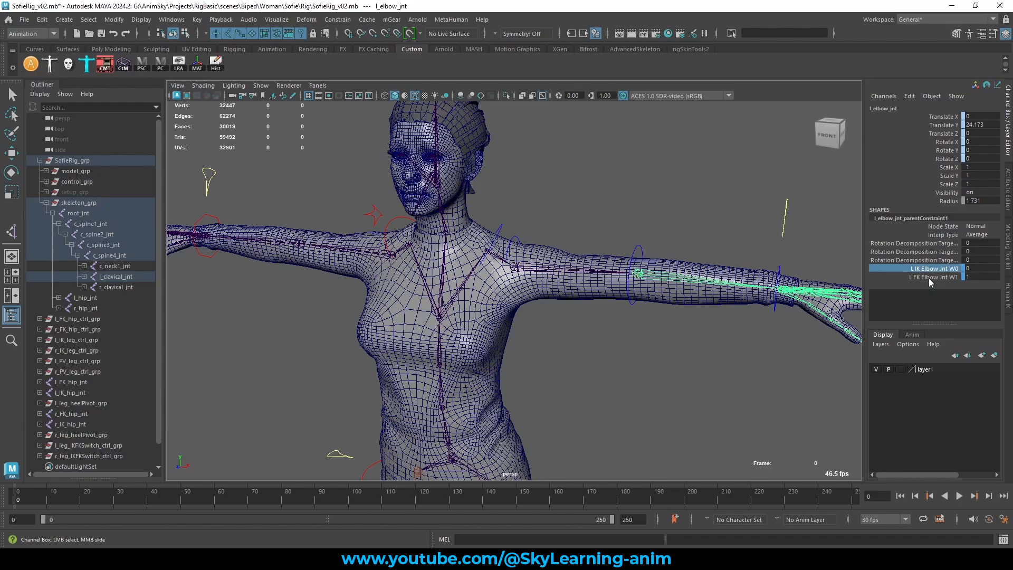
{"action": "left_click", "coordinate": [675, 376]}
{"action": "scroll", "coordinate": [675, 376], "scroll_direction": "down", "scroll_amount": 2}
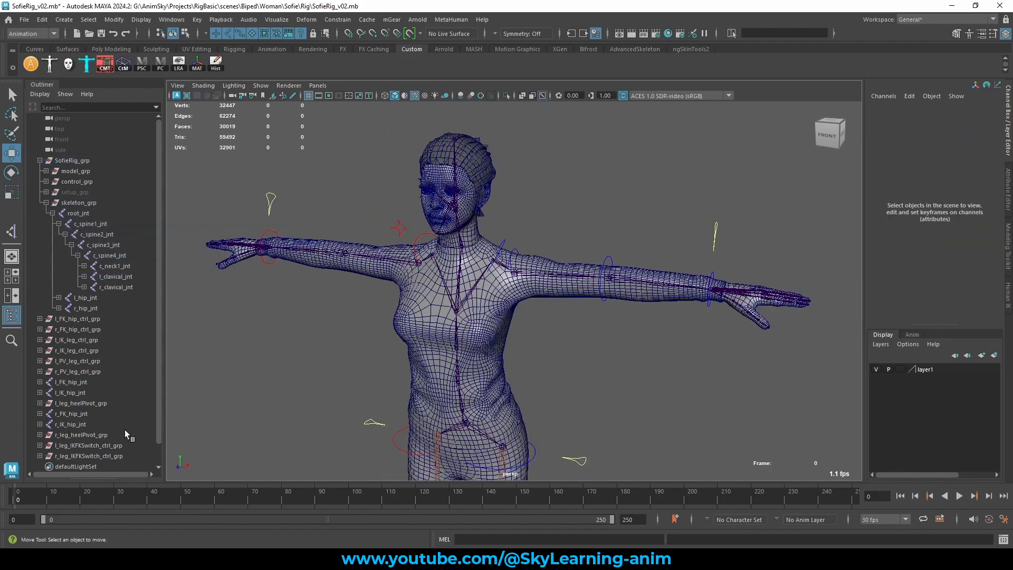
- Reorder l_IK_hip_jnt above l_FK_hip_jnt in the scene hierarchy and select both joints, IK first
{"action": "left_click_drag", "start_coordinate": [74, 388], "coordinate": [85, 384]}
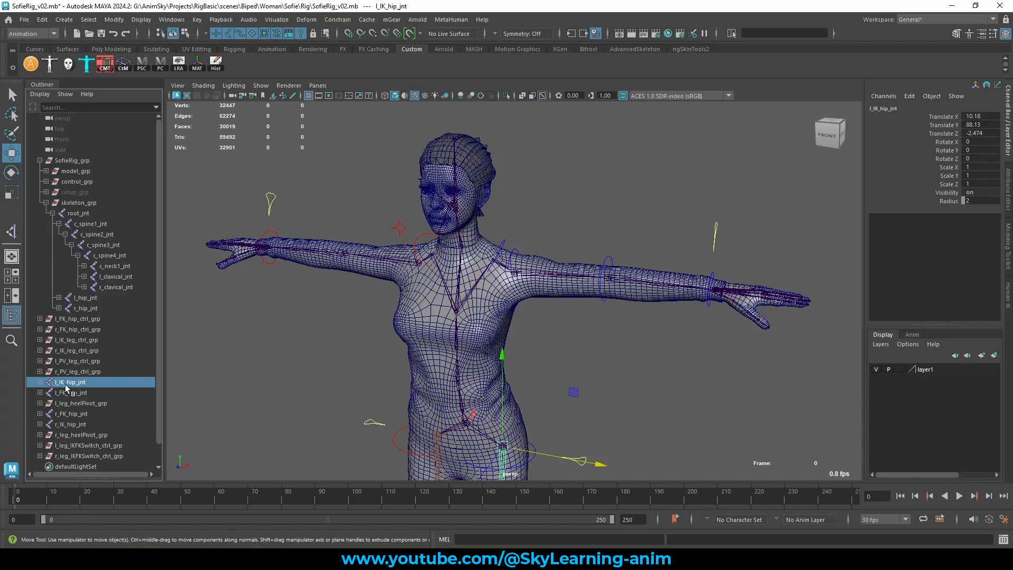
{"action": "left_click", "coordinate": [71, 393], "text": "ctrl"}
{"action": "key", "text": "f"}
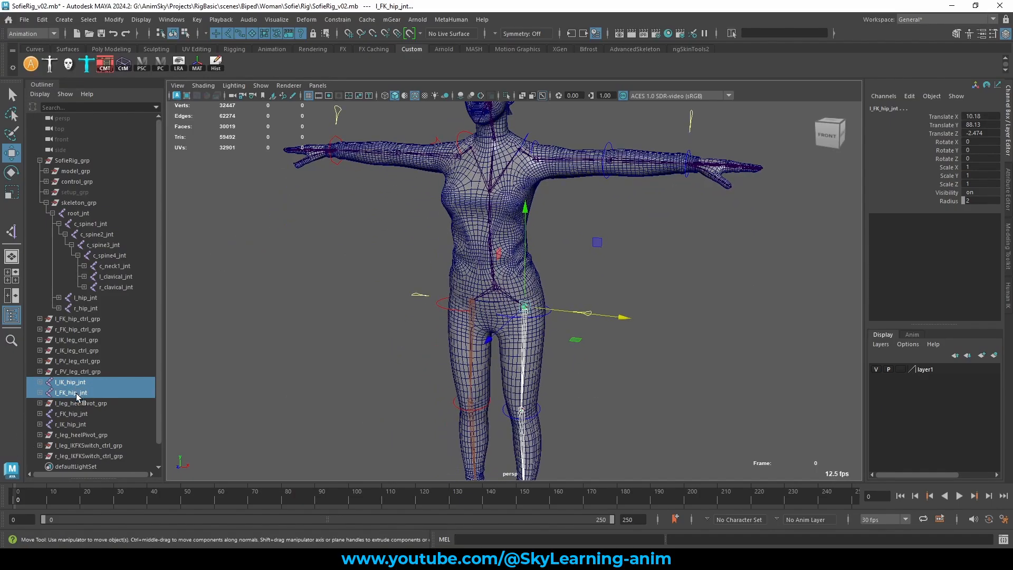
{"action": "key", "text": "q"}
{"action": "scroll", "coordinate": [558, 372], "scroll_direction": "up", "scroll_amount": 3}
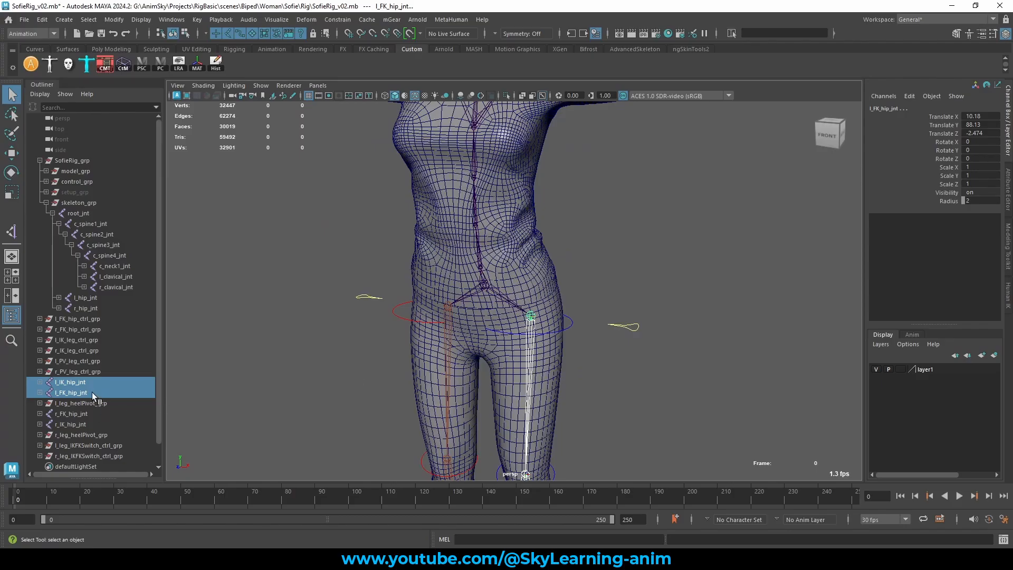
- Parent-constrain l_hip_jnt to l_IK_hip_jnt and l_FK_hip_jnt, maintaining offset on all translate and rotate axes with weight 1
{"action": "left_click", "coordinate": [77, 298], "text": "ctrl"}
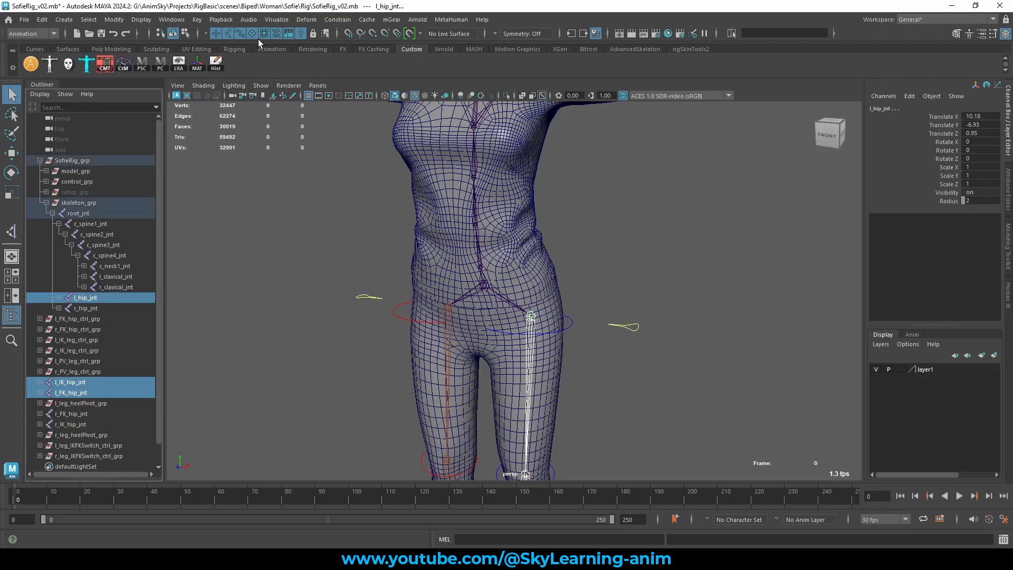
{"action": "left_click", "coordinate": [44, 34]}
{"action": "left_click", "coordinate": [23, 57]}
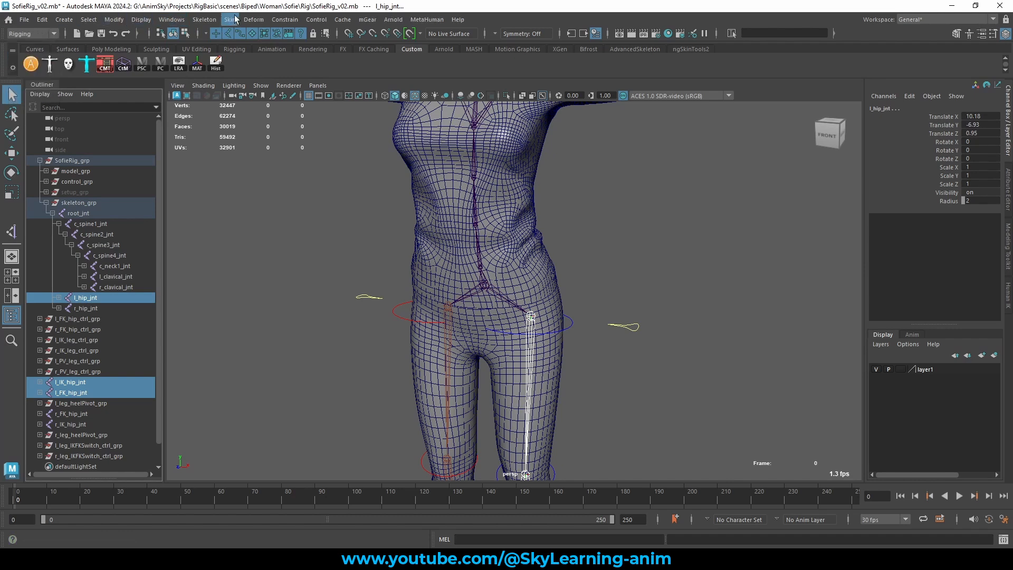
{"action": "left_click", "coordinate": [285, 19]}
{"action": "left_click", "coordinate": [386, 53]}
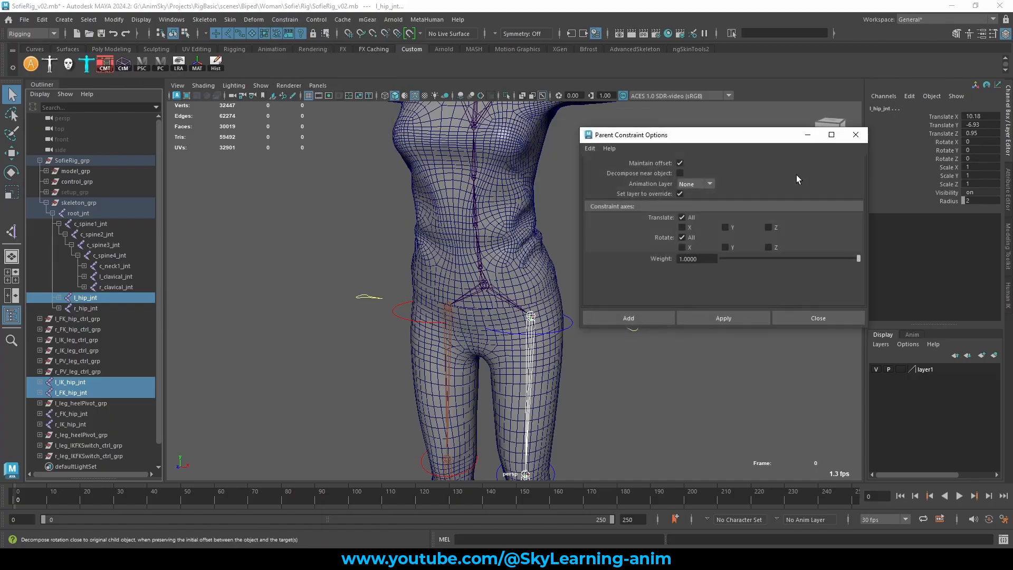
{"action": "left_click", "coordinate": [590, 148]}
{"action": "left_click", "coordinate": [611, 169]}
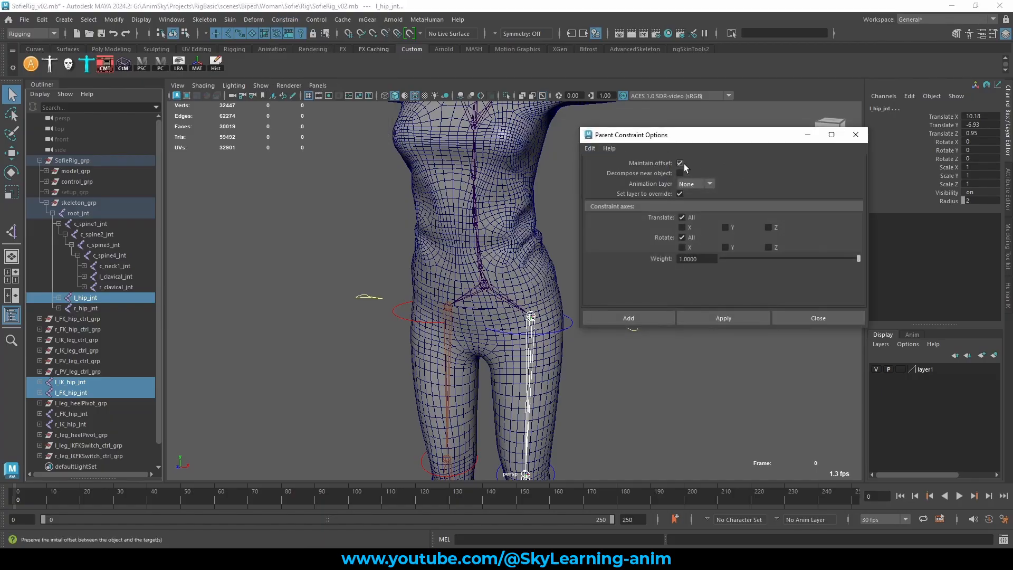
{"action": "left_click", "coordinate": [712, 318]}
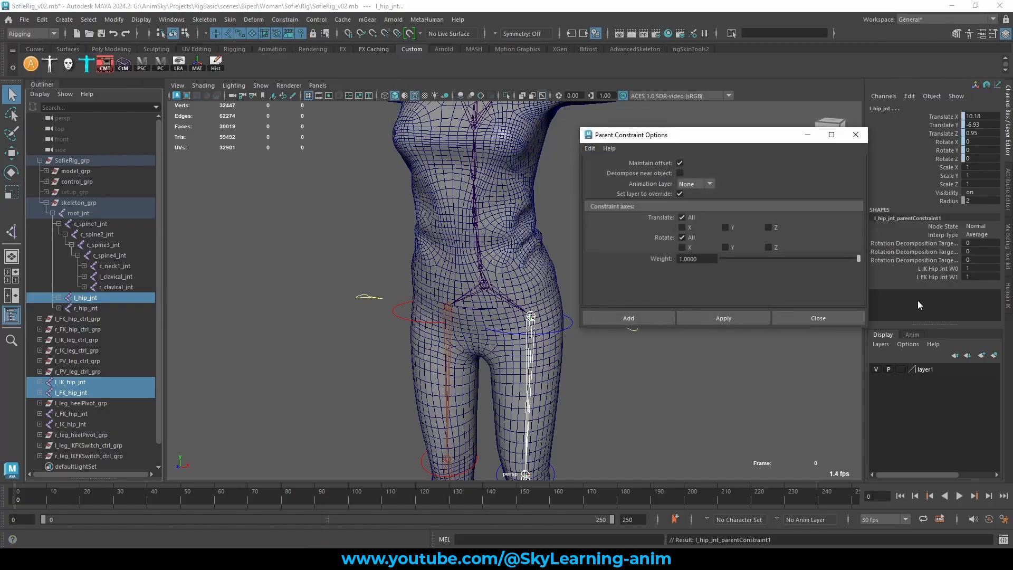
- Check the L IK Hip Jnt W0 and L FK Hip Jnt W1 weights on the left hip's parent constraint
{"action": "left_click", "coordinate": [933, 269]}
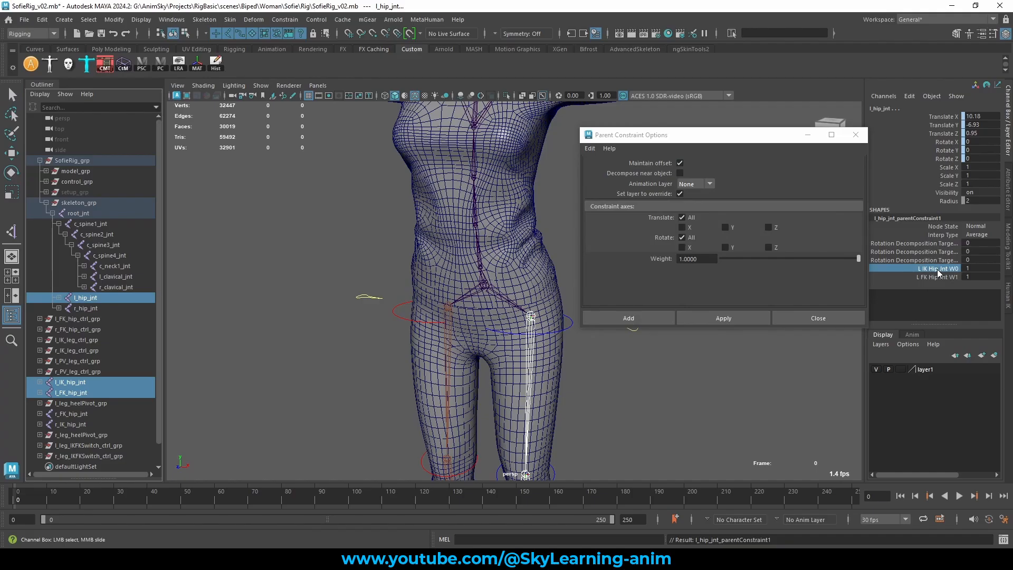
{"action": "left_click", "coordinate": [939, 279]}
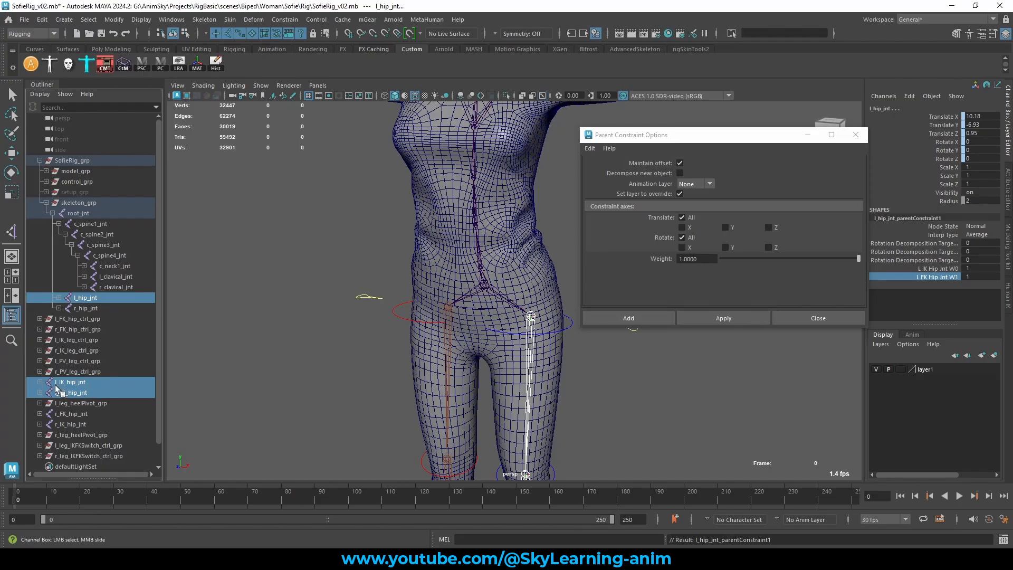
{"action": "left_click", "coordinate": [934, 268]}
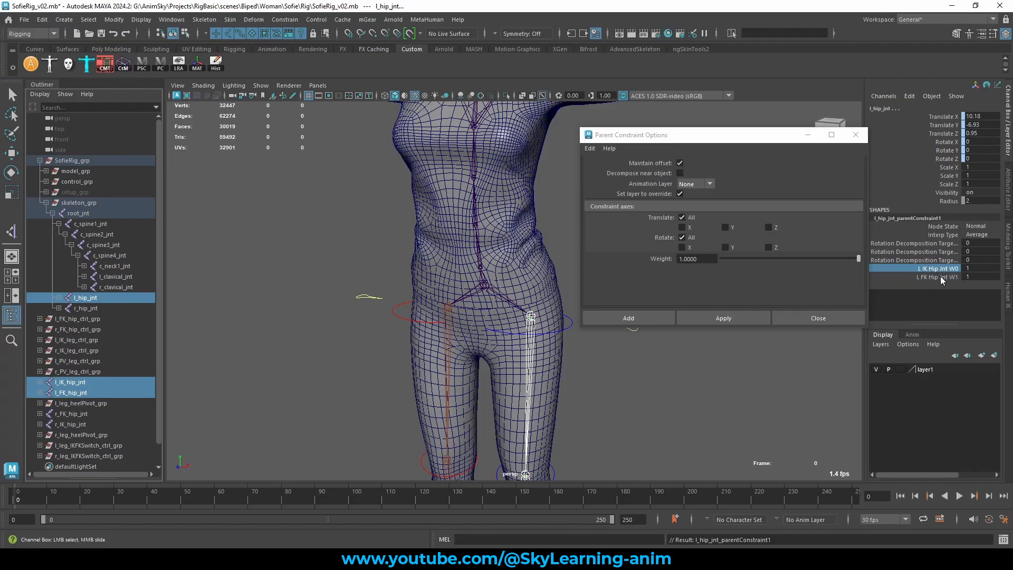
- Parent-constrain l_knee_jnt to l_IK_knee_jnt and l_FK_knee_jnt using the same maintained-offset options
{"action": "left_click", "coordinate": [69, 382]}
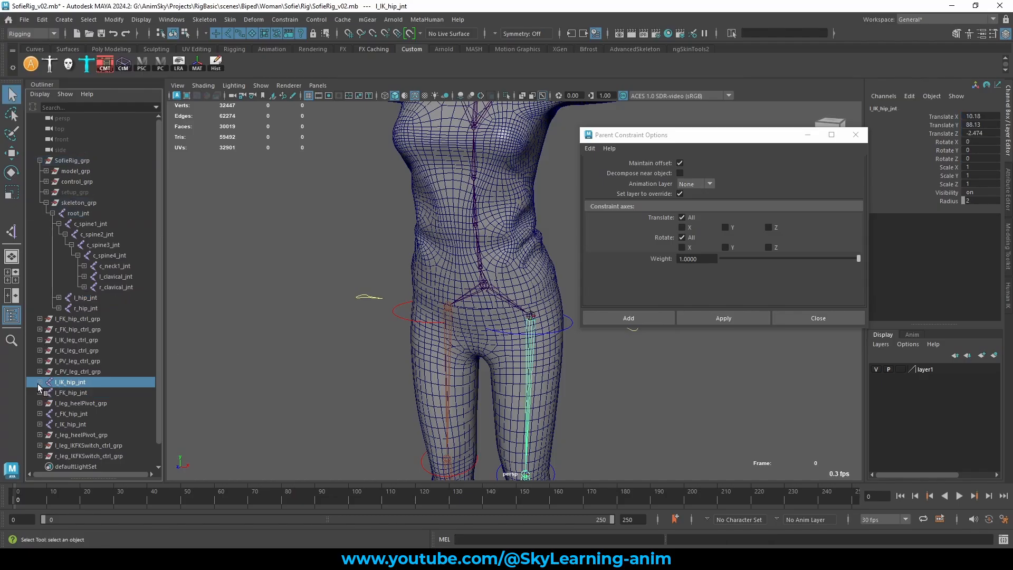
{"action": "left_click", "coordinate": [40, 382]}
{"action": "left_click", "coordinate": [40, 403]}
{"action": "left_click", "coordinate": [80, 393]}
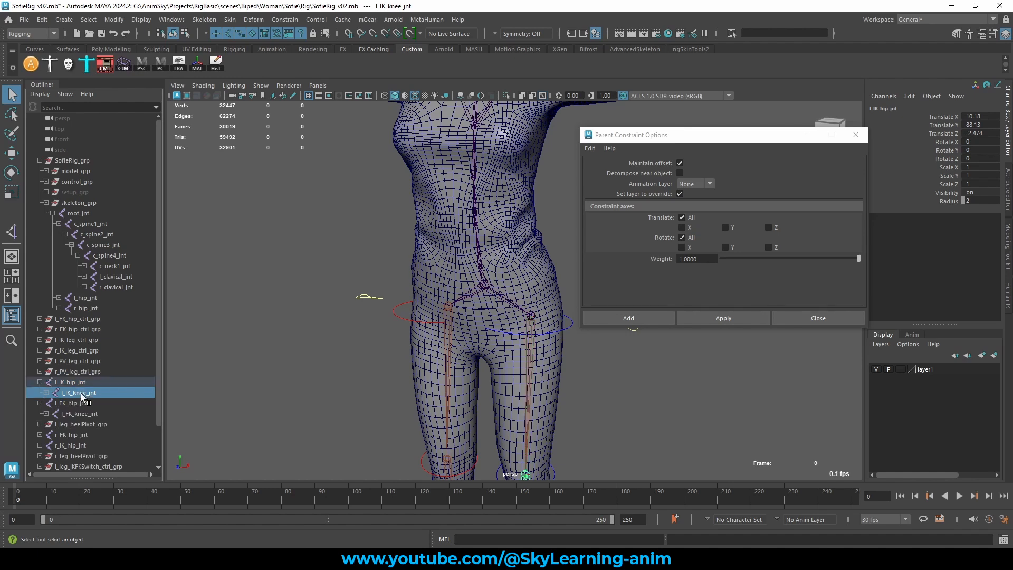
{"action": "left_click", "coordinate": [80, 414], "text": "ctrl"}
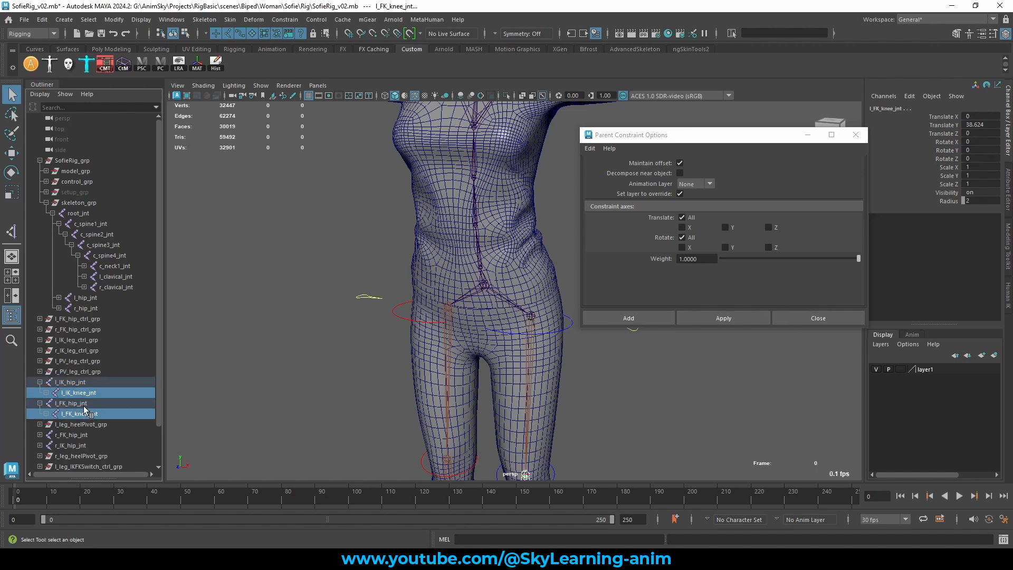
{"action": "left_click", "coordinate": [59, 298]}
{"action": "left_click", "coordinate": [95, 308], "text": "ctrl"}
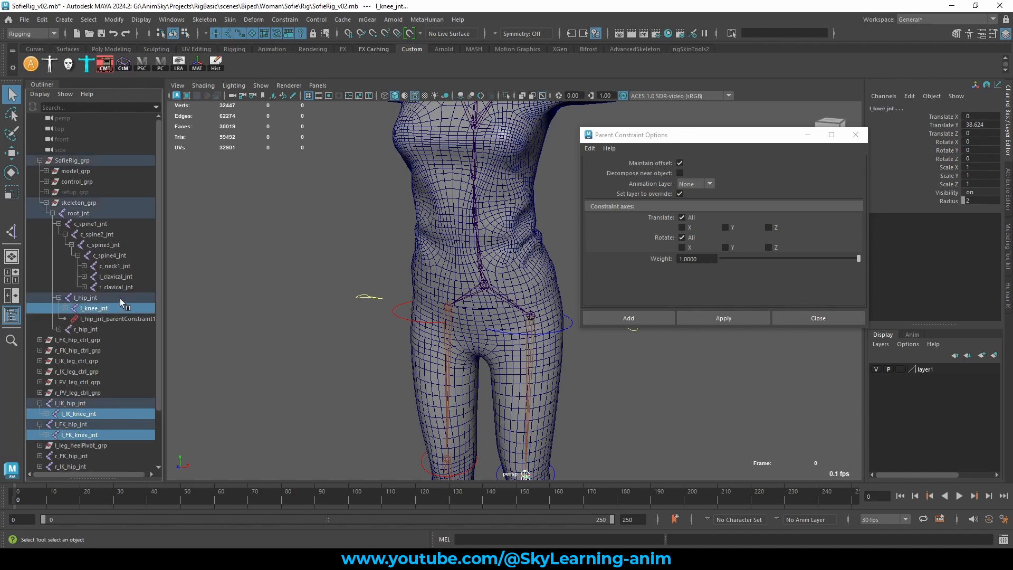
{"action": "left_click", "coordinate": [729, 317]}
- Widen the hierarchy list and parent-constrain l_ankle_jnt to l_IK_ankle_jnt and l_FK_ankle_jnt with offset maintained
{"action": "scroll", "coordinate": [91, 359], "scroll_direction": "down", "scroll_amount": 3}
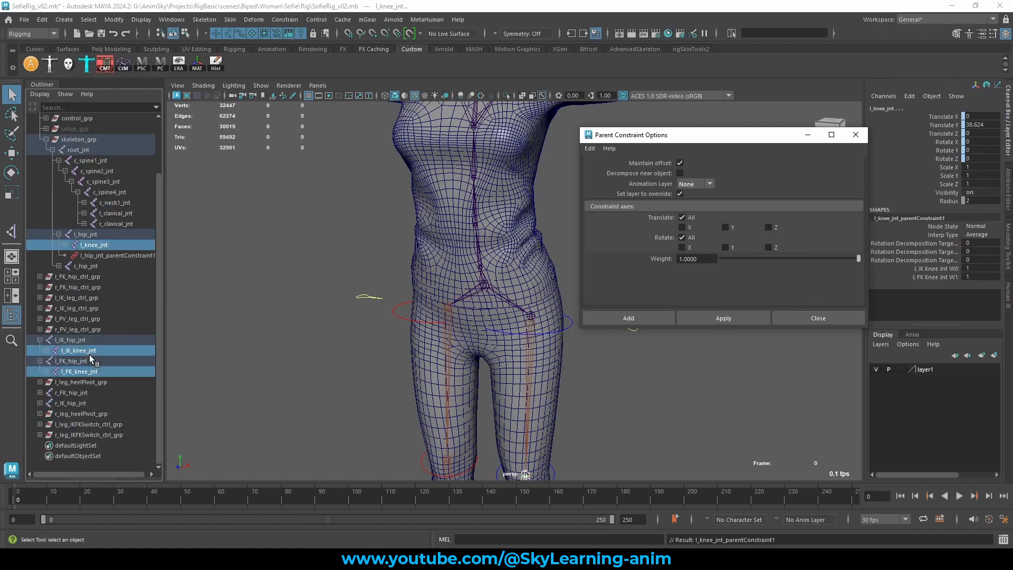
{"action": "left_click", "coordinate": [64, 244]}
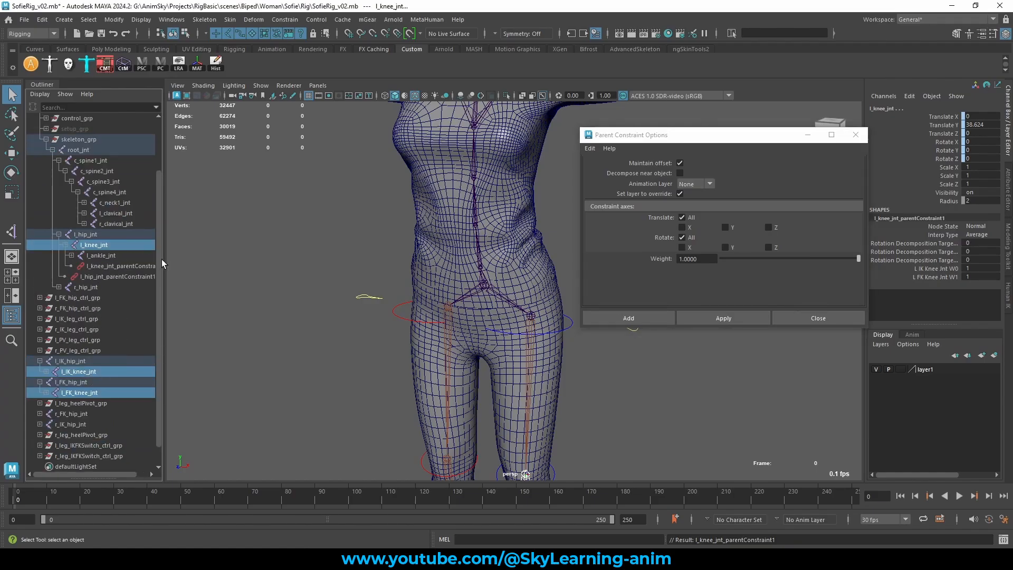
{"action": "left_click_drag", "start_coordinate": [162, 259], "coordinate": [214, 257]}
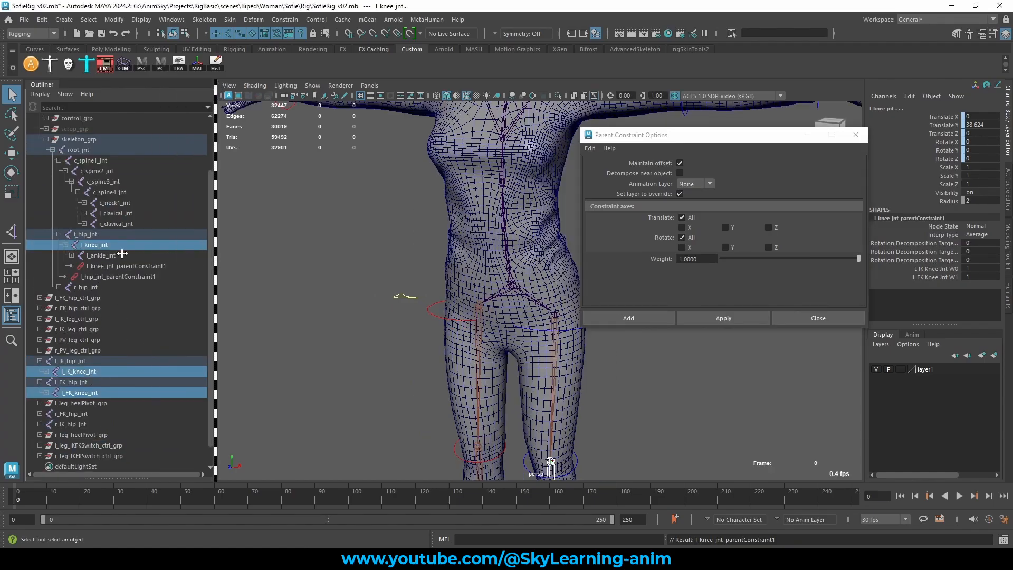
{"action": "left_click", "coordinate": [47, 372]}
{"action": "left_click", "coordinate": [46, 414]}
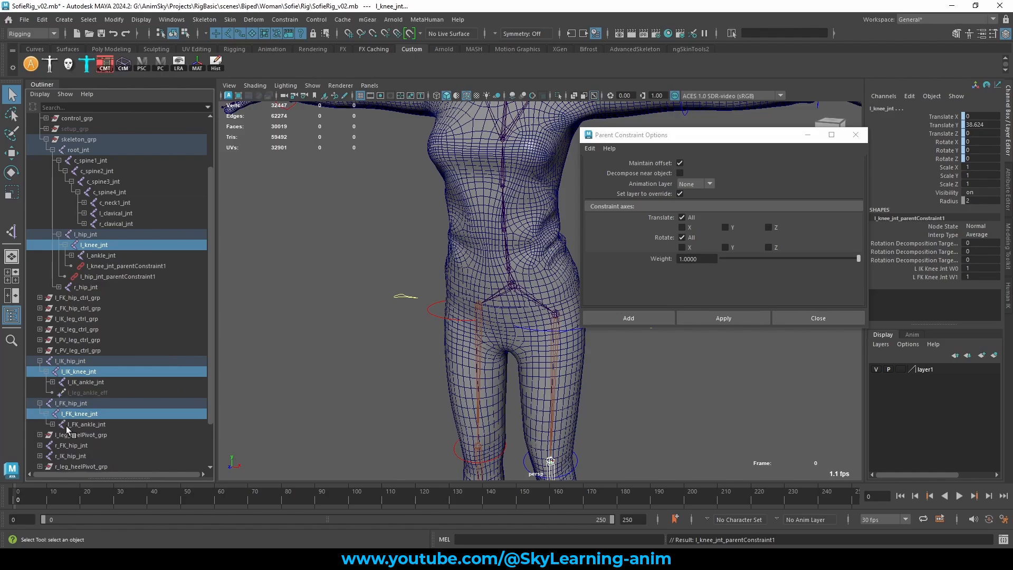
{"action": "left_click", "coordinate": [82, 382]}
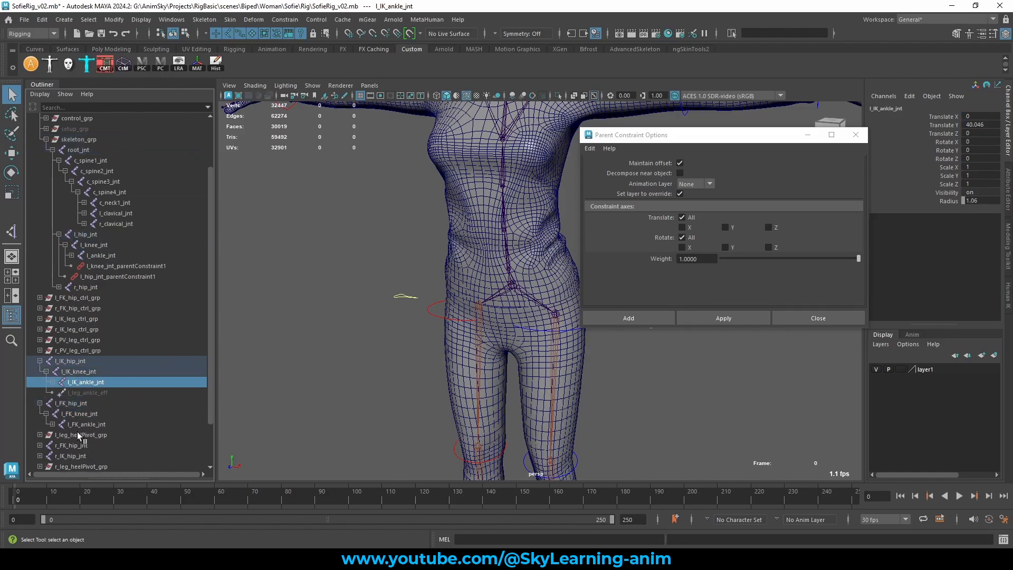
{"action": "left_click", "coordinate": [85, 425], "text": "ctrl"}
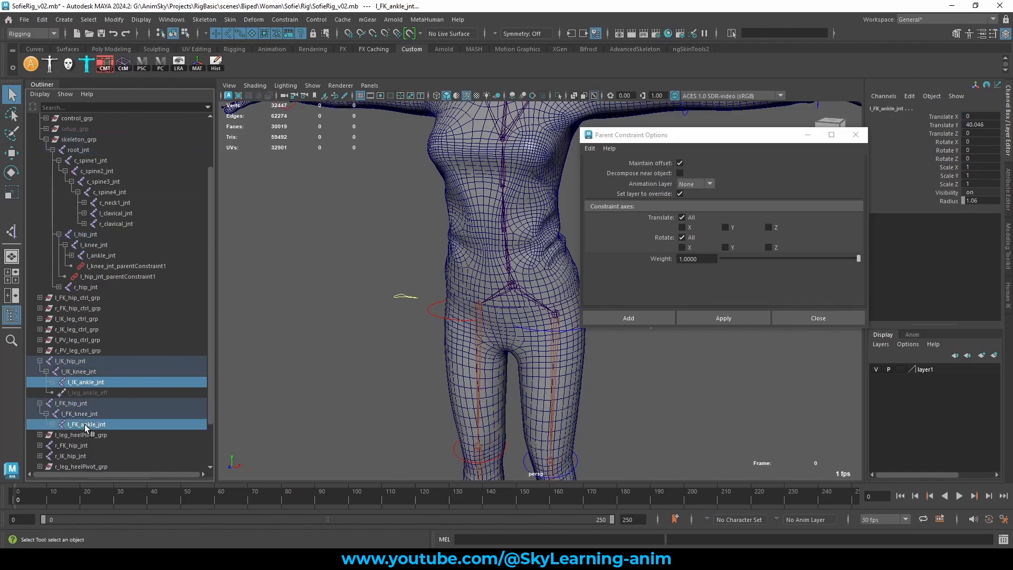
{"action": "left_click", "coordinate": [113, 256], "text": "ctrl"}
{"action": "left_click", "coordinate": [734, 318]}
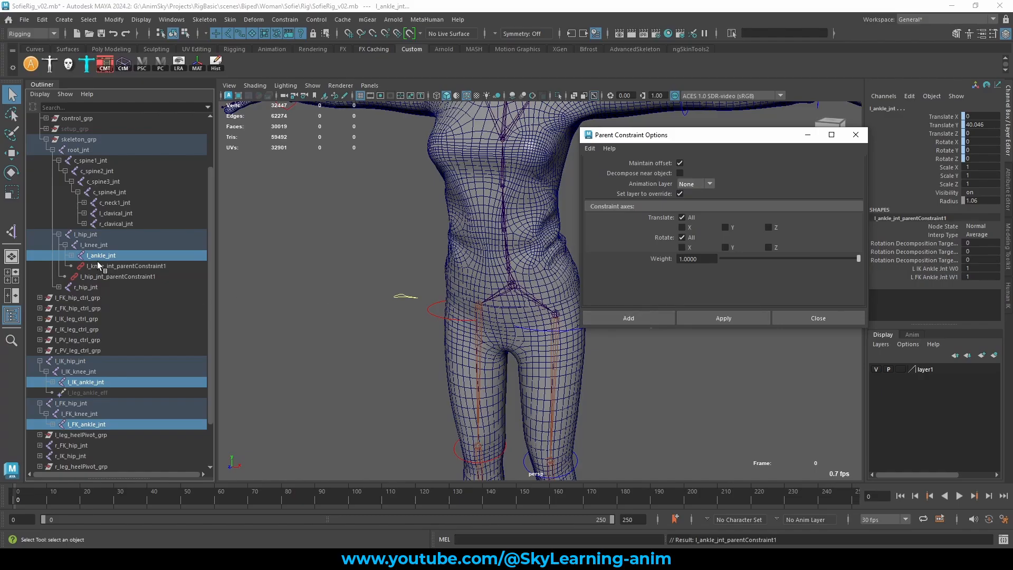
- Expand the left ankle joints of the skeleton, FK and IK chains down to their ball joints
{"action": "left_click", "coordinate": [71, 256]}
{"action": "left_click", "coordinate": [78, 266]}
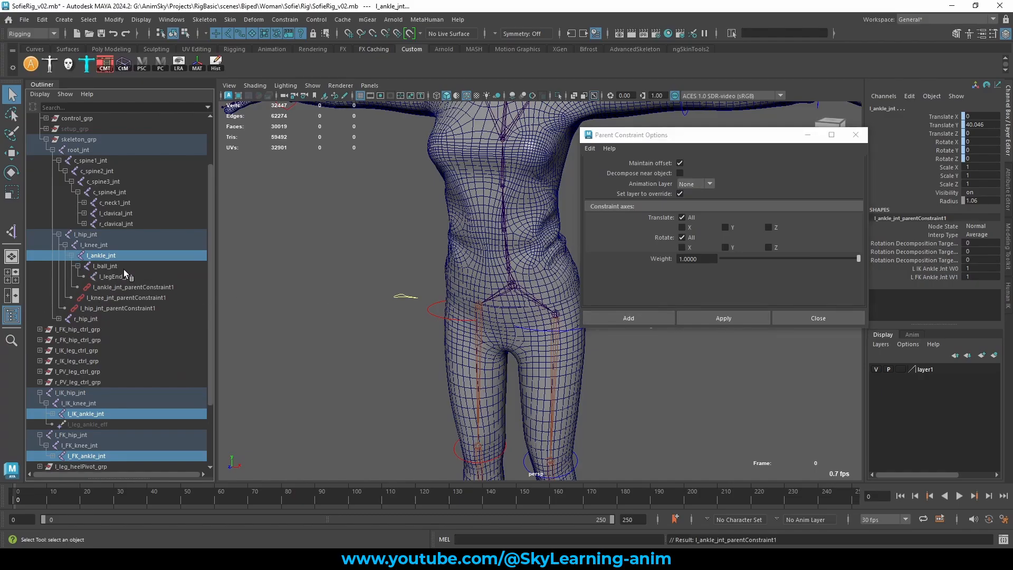
{"action": "scroll", "coordinate": [132, 304], "scroll_direction": "down", "scroll_amount": 3}
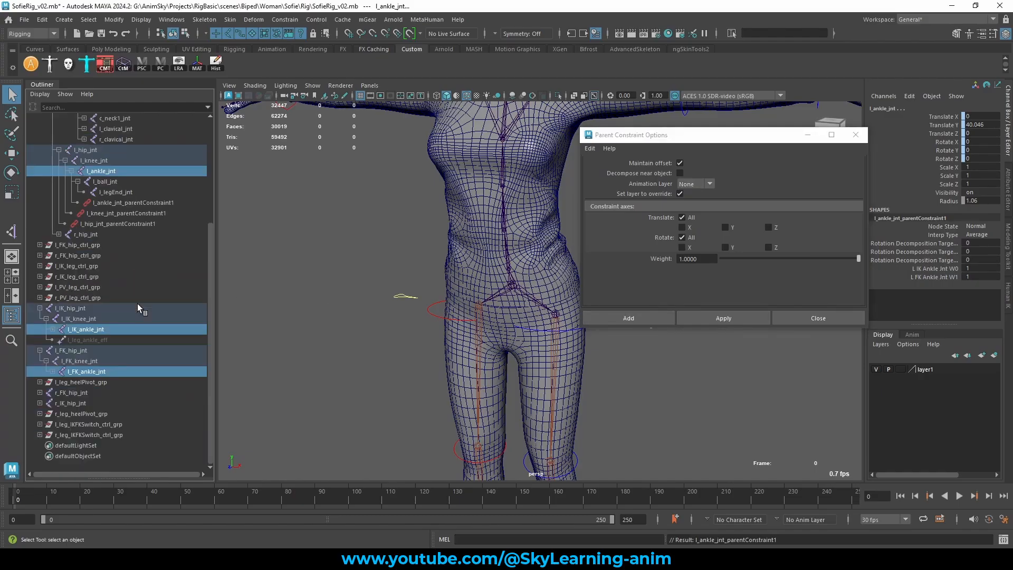
{"action": "left_click", "coordinate": [53, 372]}
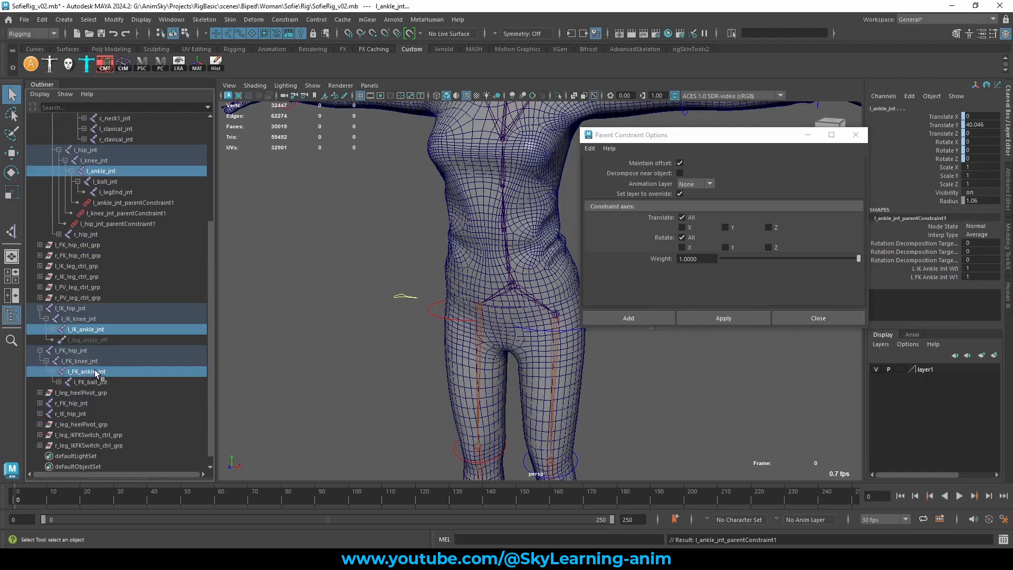
{"action": "left_click", "coordinate": [52, 329]}
- Try to parent-constrain l_ball_jnt to the left leg's IK and FK ball joints
{"action": "left_click", "coordinate": [89, 340]}
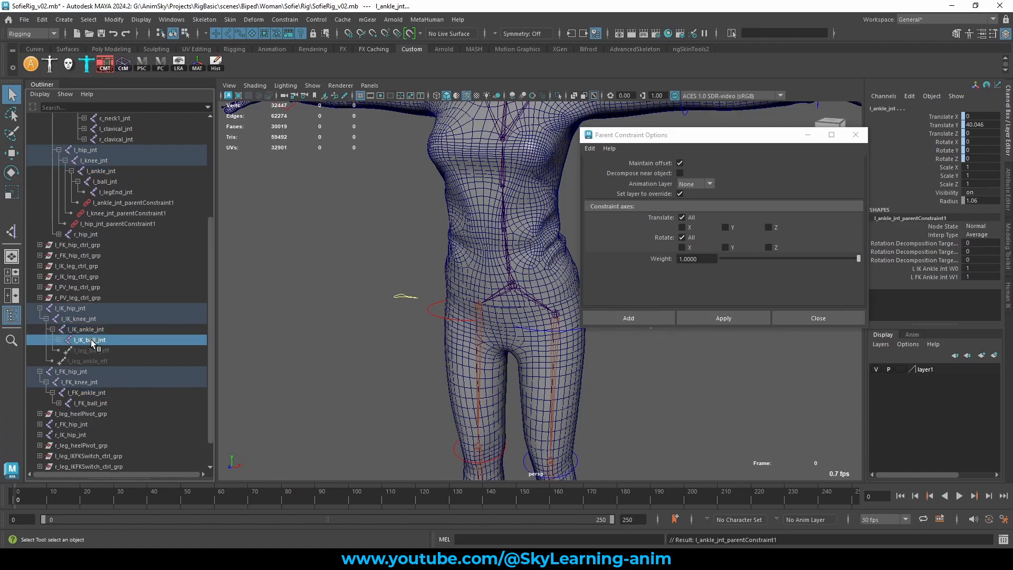
{"action": "left_click", "coordinate": [99, 403], "text": "ctrl"}
{"action": "left_click", "coordinate": [124, 183]}
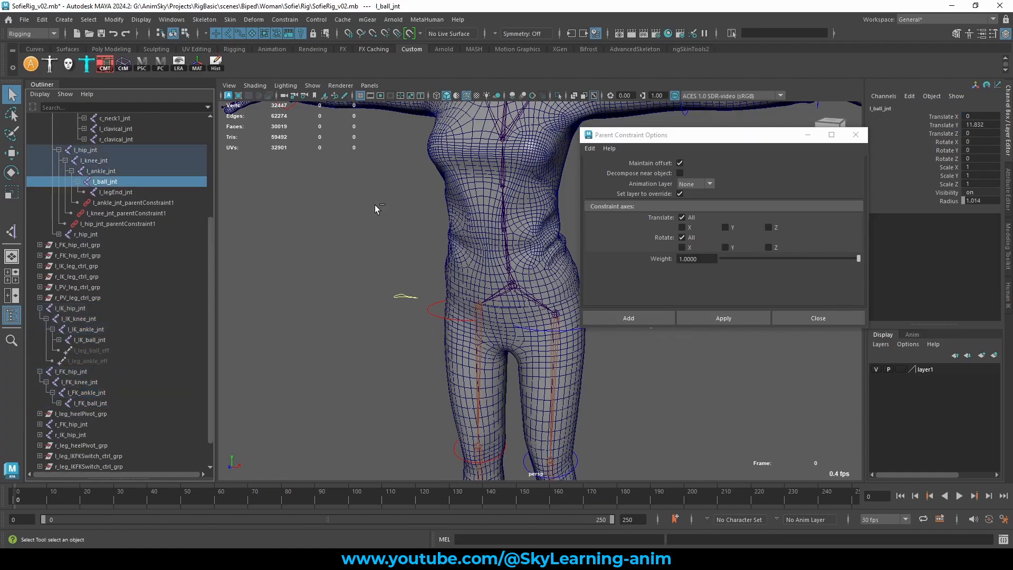
{"action": "left_click", "coordinate": [764, 316]}
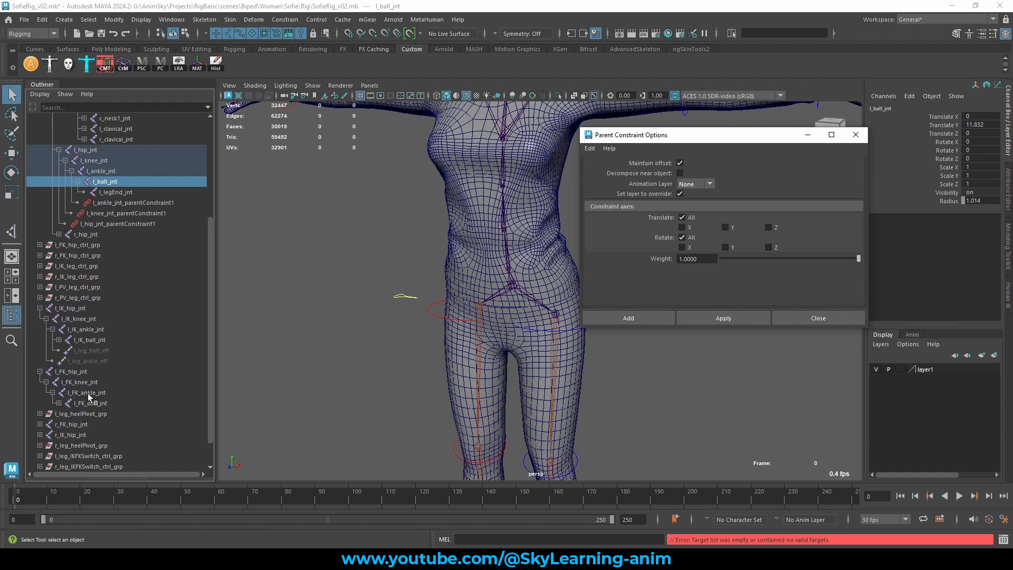
- Parent-constrain l_ball_jnt to l_IK_ball_jnt and l_FK_ball_jnt with Maintain offset on and all translate and rotate axes constrained
{"action": "left_click", "coordinate": [98, 339]}
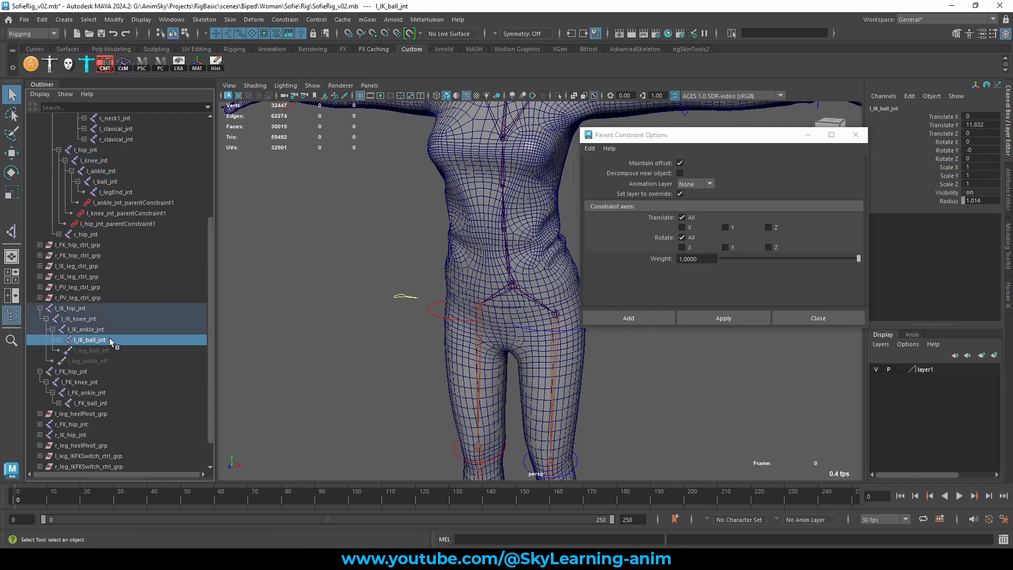
{"action": "left_click", "coordinate": [95, 402], "text": "ctrl"}
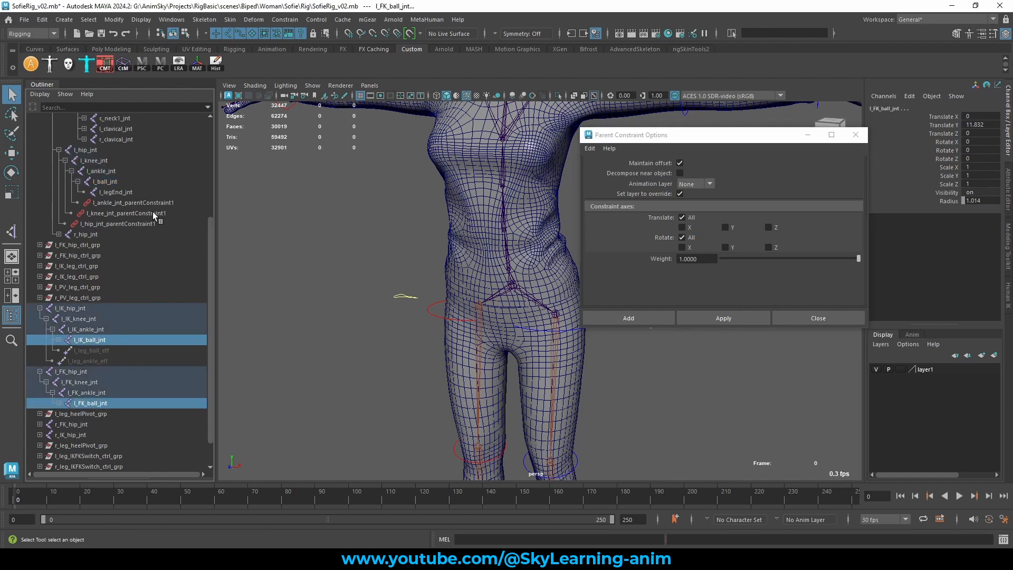
{"action": "left_click", "coordinate": [121, 182], "text": "ctrl"}
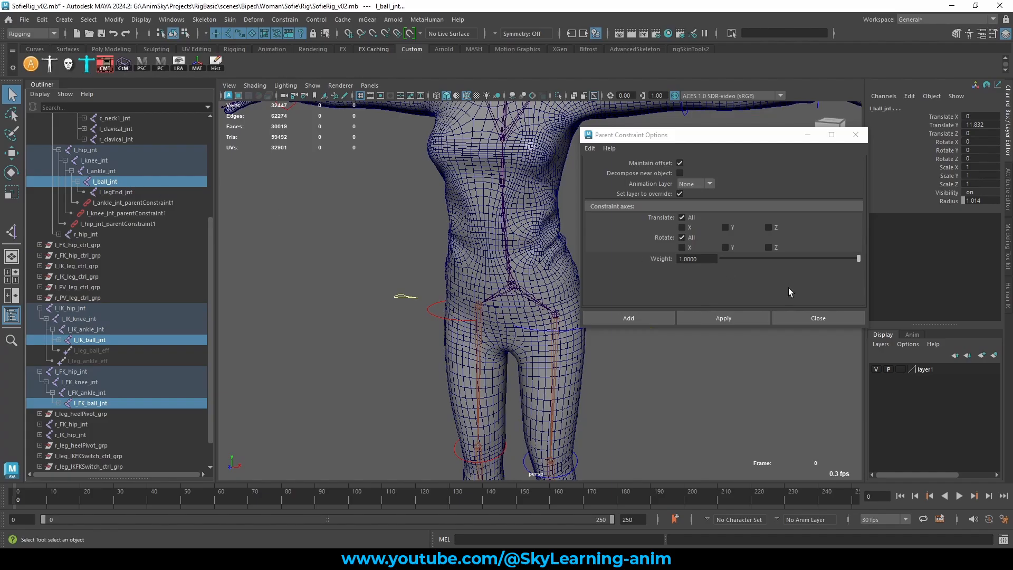
{"action": "left_click", "coordinate": [721, 317]}
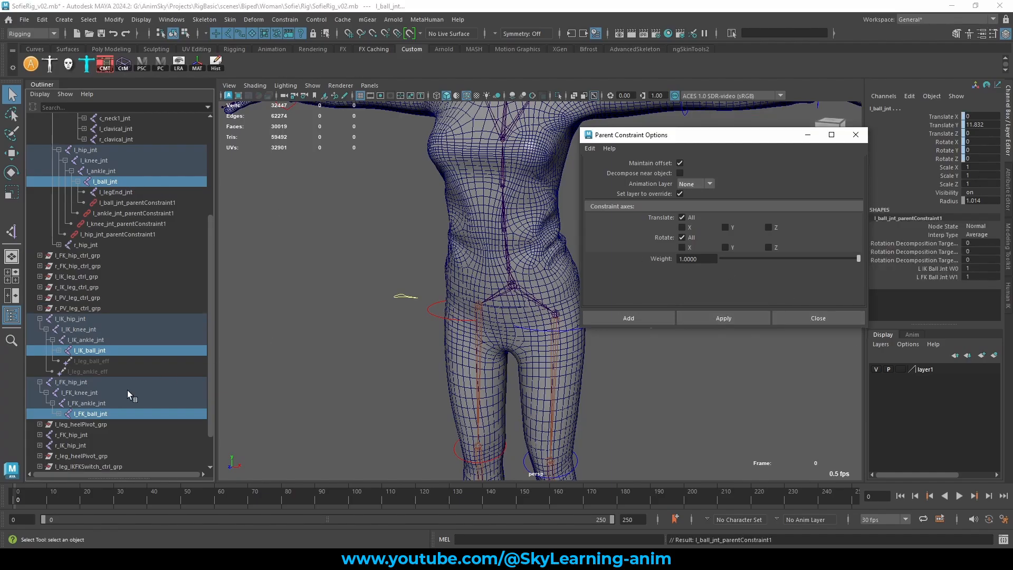
- Collapse the left leg's IK and FK joint chains and hide l_IK_hip_jnt and l_FK_hip_jnt
{"action": "left_click", "coordinate": [58, 351]}
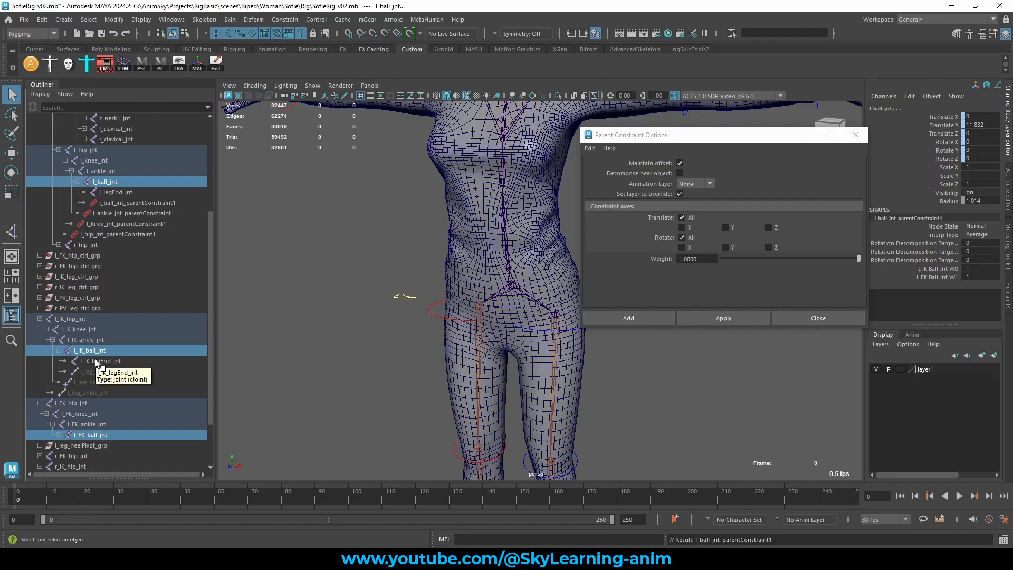
{"action": "scroll", "coordinate": [96, 363], "scroll_direction": "down", "scroll_amount": 2}
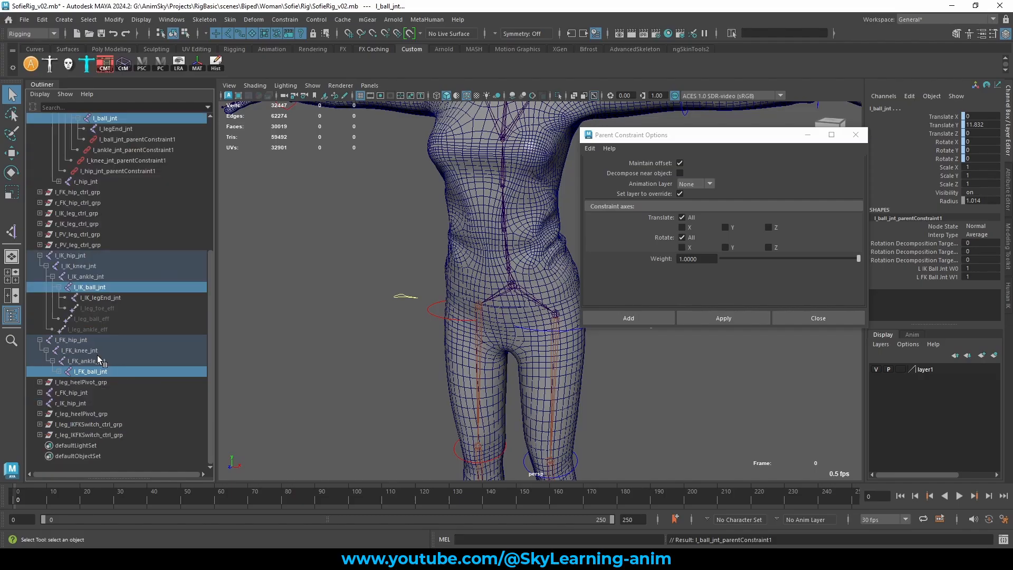
{"action": "left_click", "coordinate": [106, 298]}
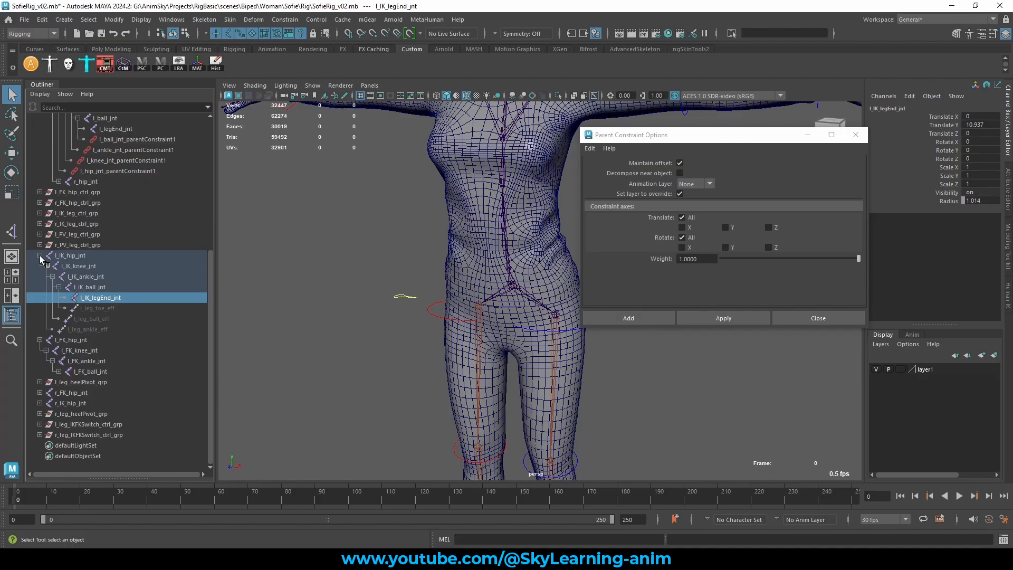
{"action": "left_click", "coordinate": [40, 256]}
{"action": "left_click", "coordinate": [40, 339]}
{"action": "left_click", "coordinate": [76, 372], "text": "ctrl"}
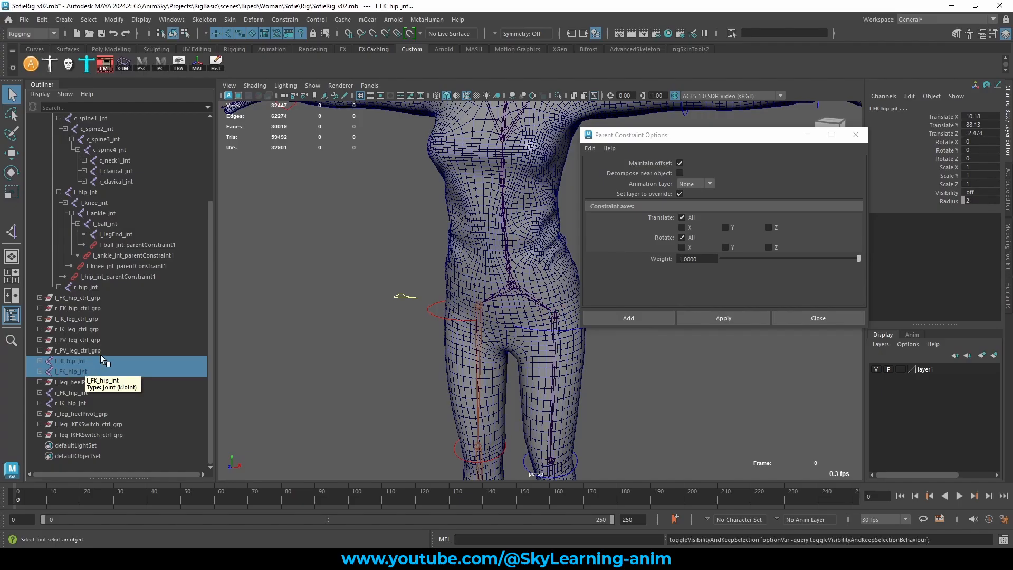
{"action": "key", "text": "ctrl+h"}
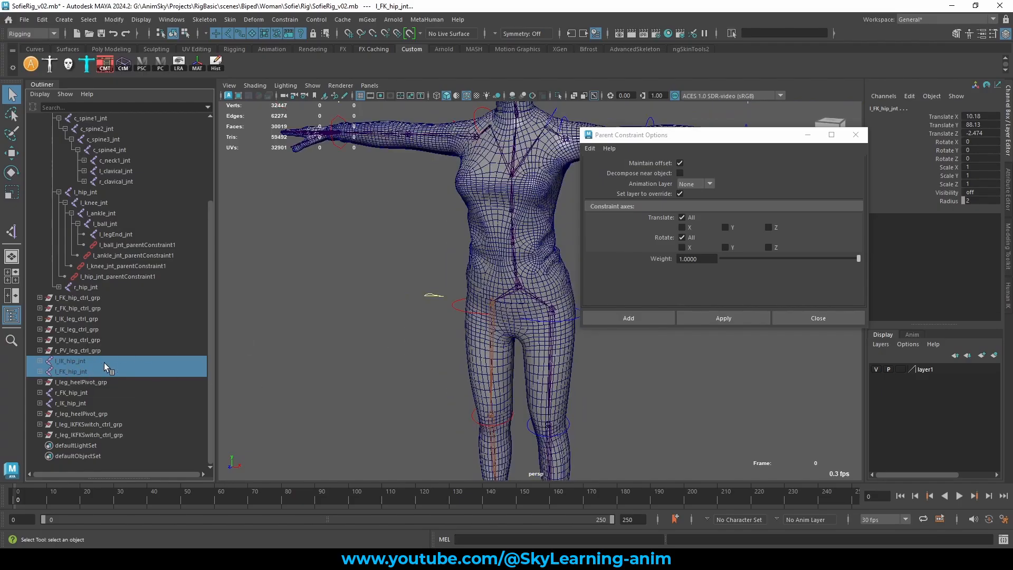
- Expand the right hip joint chains and parent-constrain r_hip_jnt to r_FK_hip_jnt and r_IK_hip_jnt with offset maintained
{"action": "left_click", "coordinate": [40, 393]}
{"action": "scroll", "coordinate": [41, 396], "scroll_direction": "down", "scroll_amount": 1}
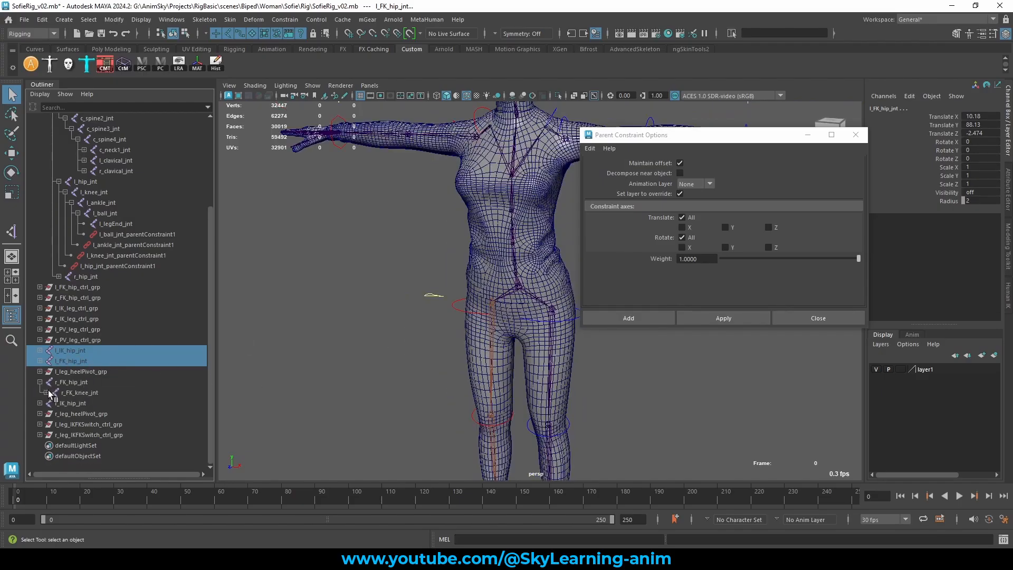
{"action": "left_click", "coordinate": [40, 403]}
{"action": "left_click", "coordinate": [76, 382]}
{"action": "left_click", "coordinate": [76, 403], "text": "ctrl"}
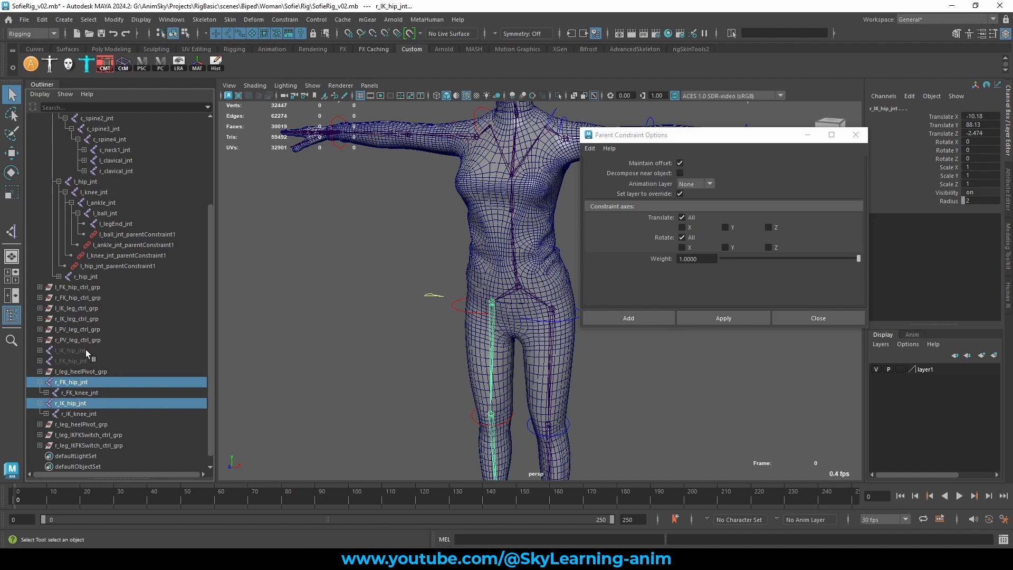
{"action": "left_click", "coordinate": [59, 277]}
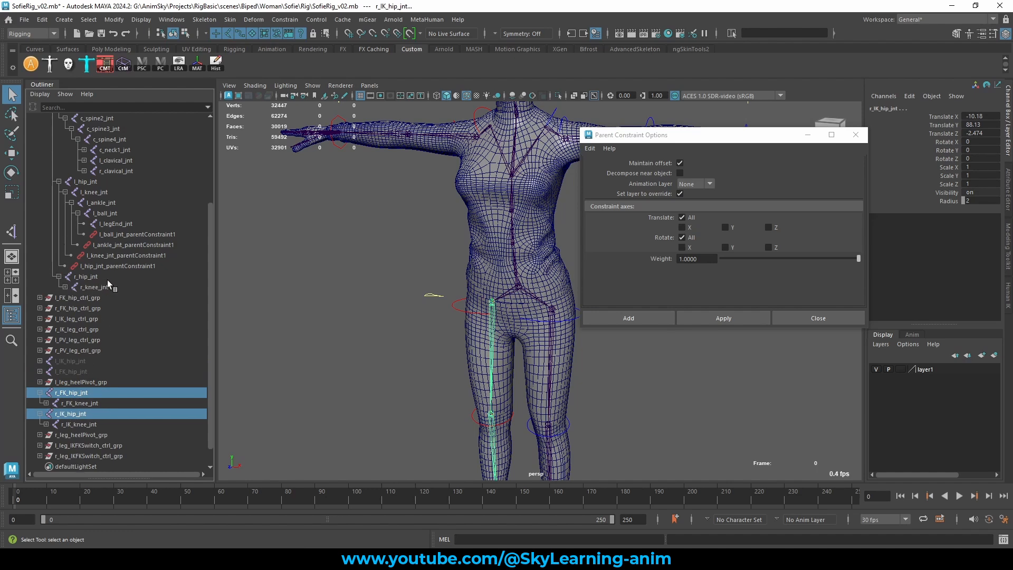
{"action": "left_click", "coordinate": [87, 277], "text": "ctrl"}
{"action": "left_click", "coordinate": [711, 317]}
- Parent-constrain r_knee_jnt to r_FK_knee_jnt and r_IK_knee_jnt using the same maintained-offset options
{"action": "scroll", "coordinate": [93, 353], "scroll_direction": "down", "scroll_amount": 3}
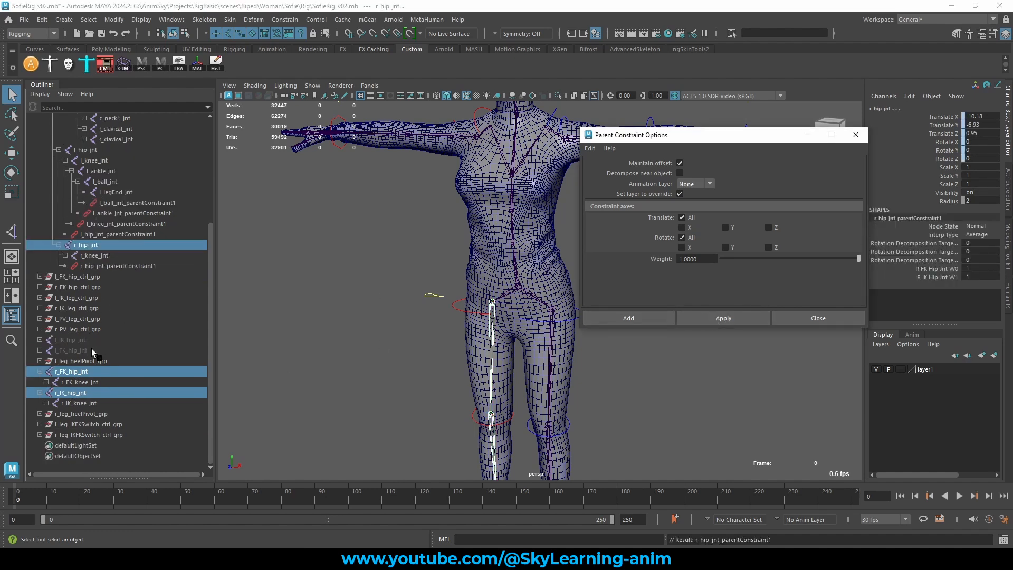
{"action": "left_click", "coordinate": [78, 382]}
{"action": "left_click", "coordinate": [78, 403], "text": "ctrl"}
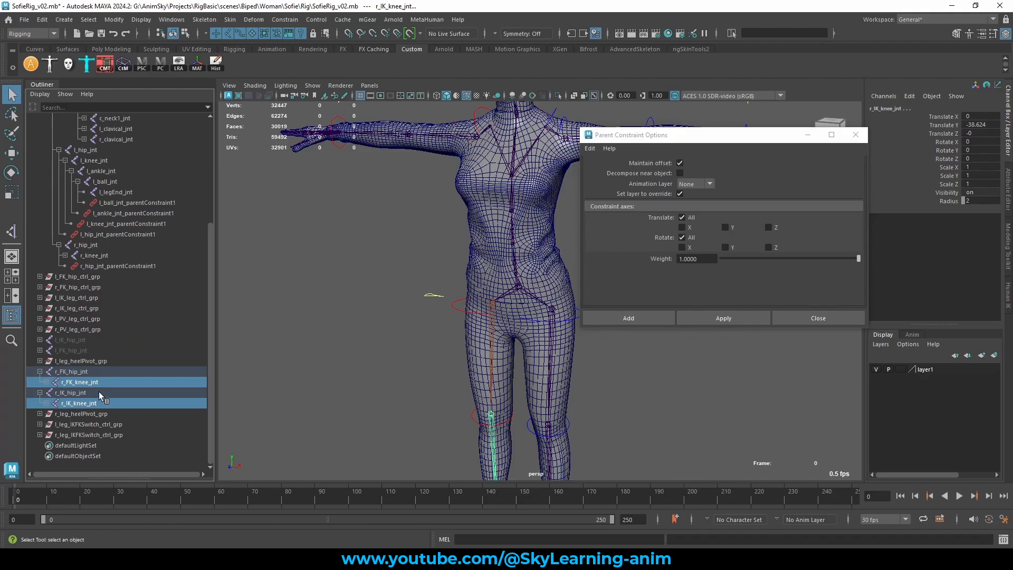
{"action": "left_click", "coordinate": [104, 257], "text": "ctrl"}
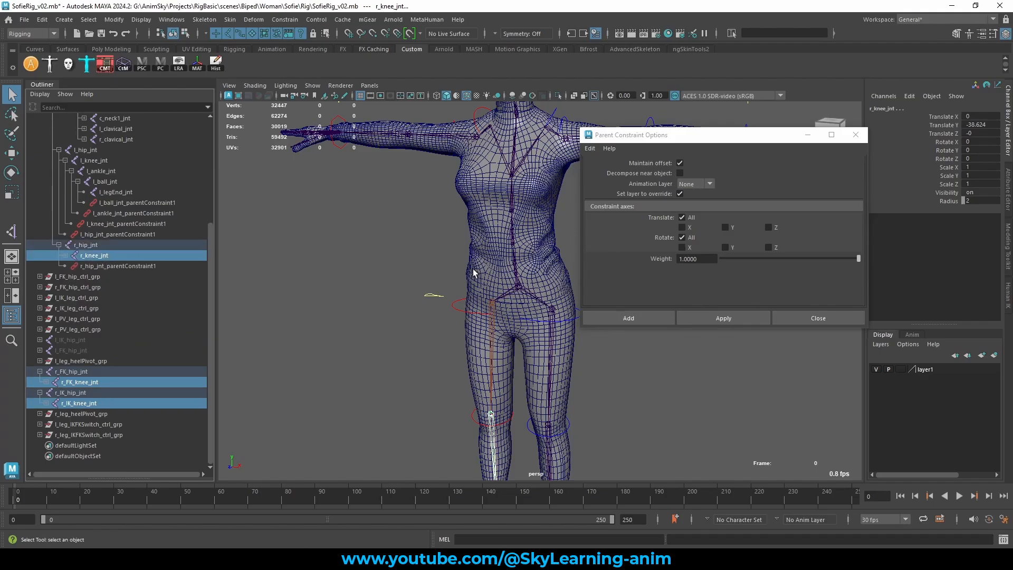
{"action": "left_click", "coordinate": [709, 319]}
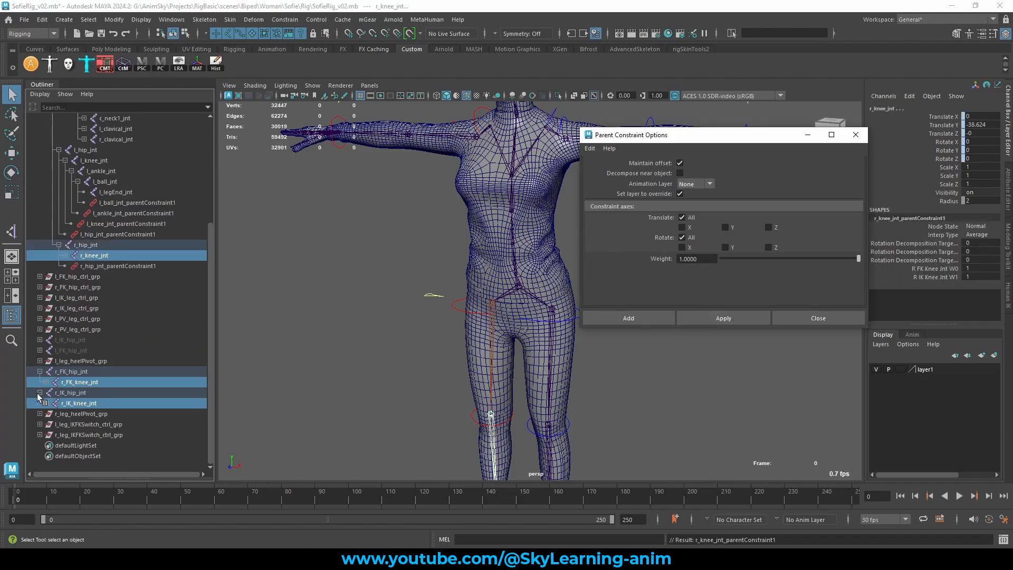
- Expand the right knee joints and parent-constrain r_ankle_jnt to r_FK_ankle_jnt and r_IK_ankle_jnt with offset maintained
{"action": "left_click", "coordinate": [46, 382]}
{"action": "left_click", "coordinate": [105, 393]}
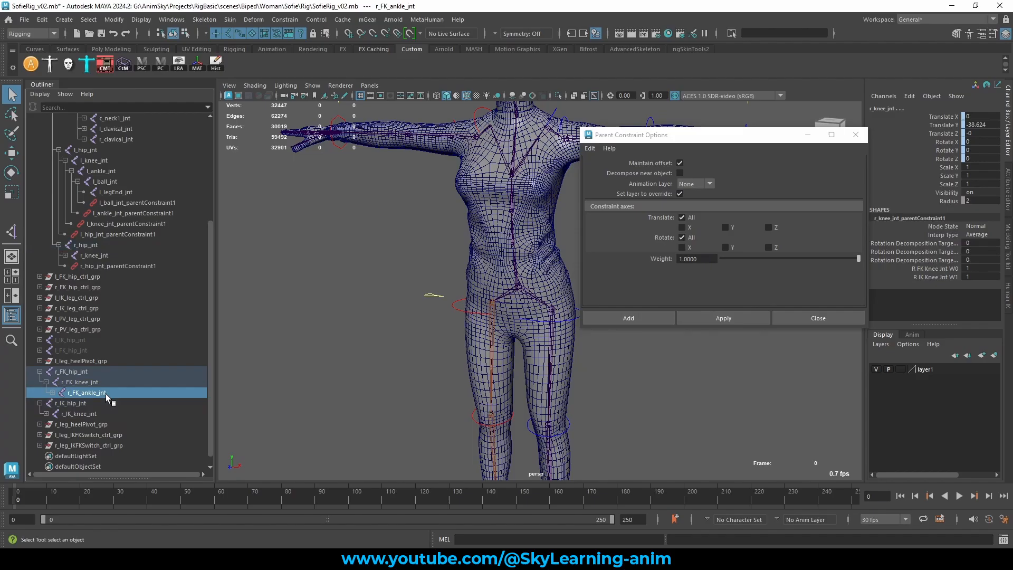
{"action": "left_click", "coordinate": [46, 414]}
{"action": "left_click", "coordinate": [95, 424], "text": "ctrl"}
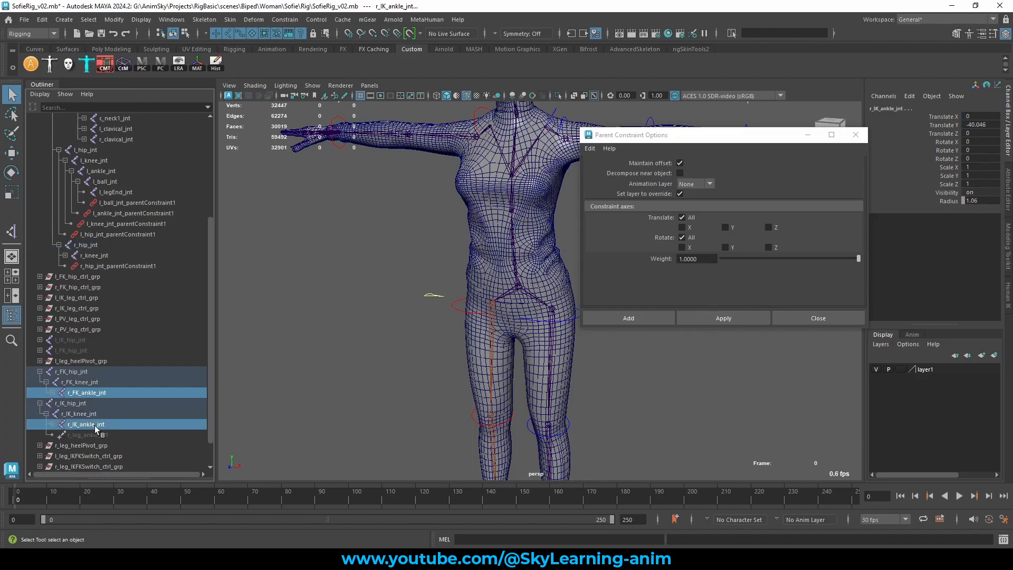
{"action": "left_click", "coordinate": [64, 255]}
{"action": "left_click", "coordinate": [101, 266], "text": "ctrl"}
{"action": "left_click", "coordinate": [699, 316]}
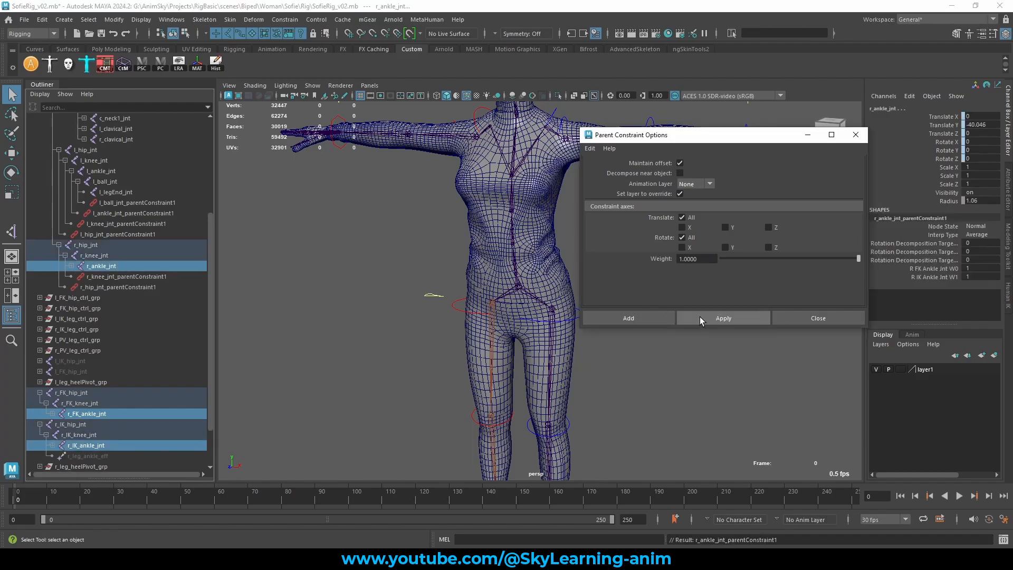
- Expand r_ankle_jnt in the main skeleton to expose its child r_ball_jnt
{"action": "left_click", "coordinate": [72, 266]}
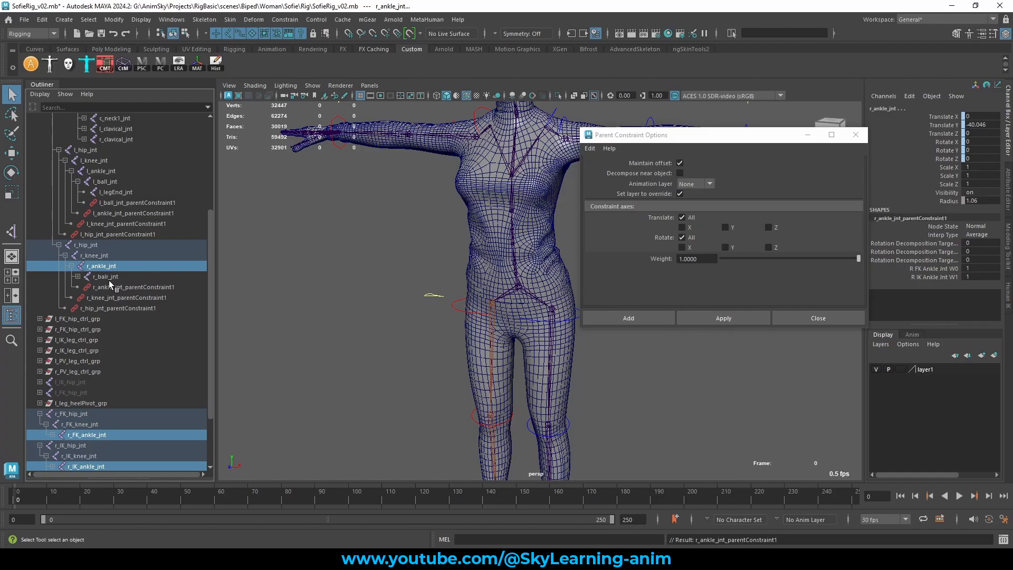
{"action": "scroll", "coordinate": [119, 282], "scroll_direction": "down", "scroll_amount": 3}
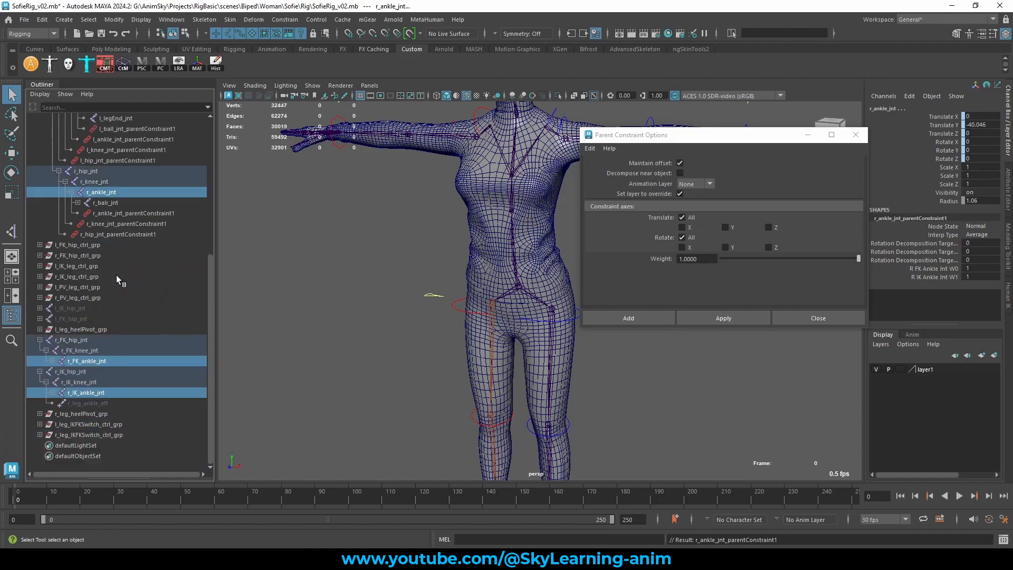
- Correct the misspelled name of the right leg's main ball joint to r_ball_jnt
{"action": "left_click", "coordinate": [113, 203]}
{"action": "double_click", "coordinate": [111, 203]}
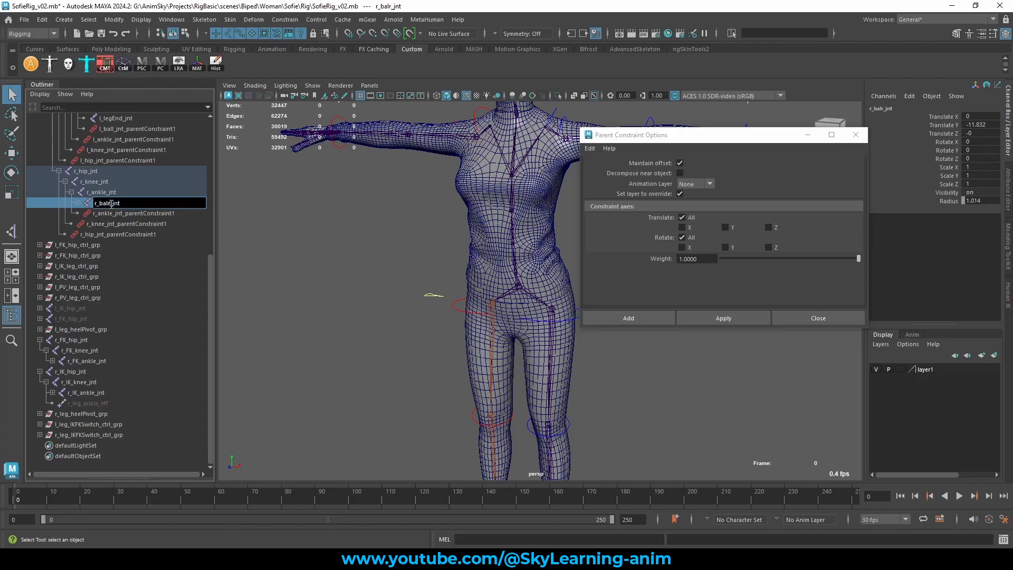
{"action": "key", "text": "Delete"}
{"action": "type", "text": "l"}
{"action": "key", "text": "Return"}
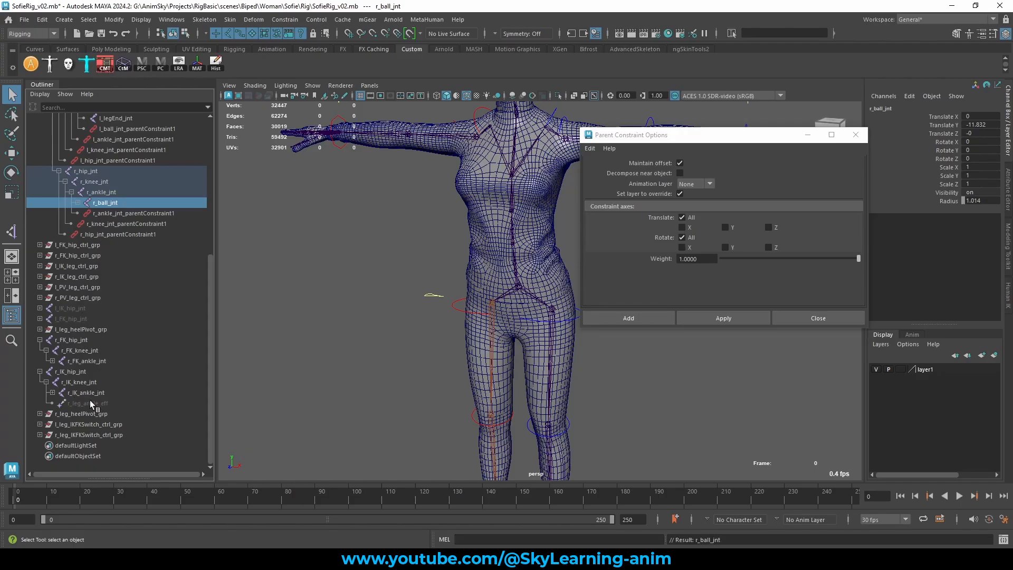
- Rename the ball joint under r_IK_ankle_jnt to r_IK_ball_jnt
{"action": "left_click", "coordinate": [52, 392]}
{"action": "double_click", "coordinate": [99, 403]}
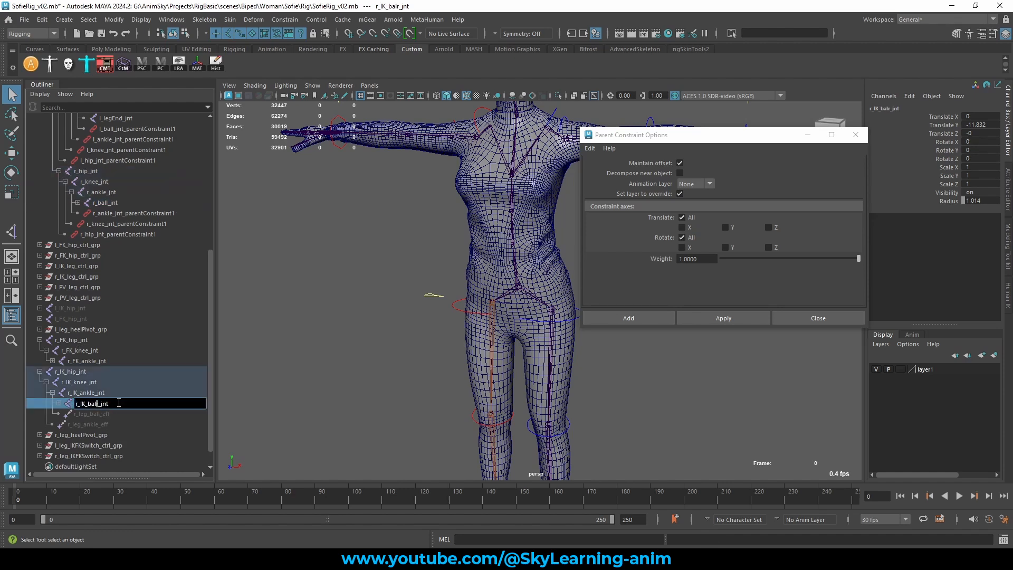
{"action": "key", "text": "Return"}
- Rename the ball joint under r_FK_ankle_jnt to r_FK_ball_jnt
{"action": "left_click", "coordinate": [94, 360]}
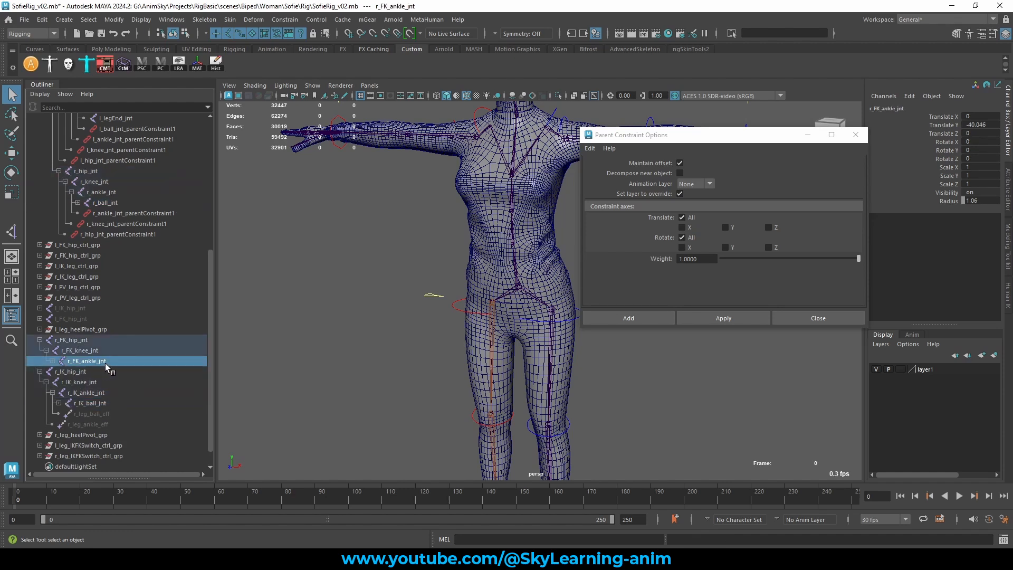
{"action": "left_click", "coordinate": [53, 361]}
{"action": "double_click", "coordinate": [98, 372]}
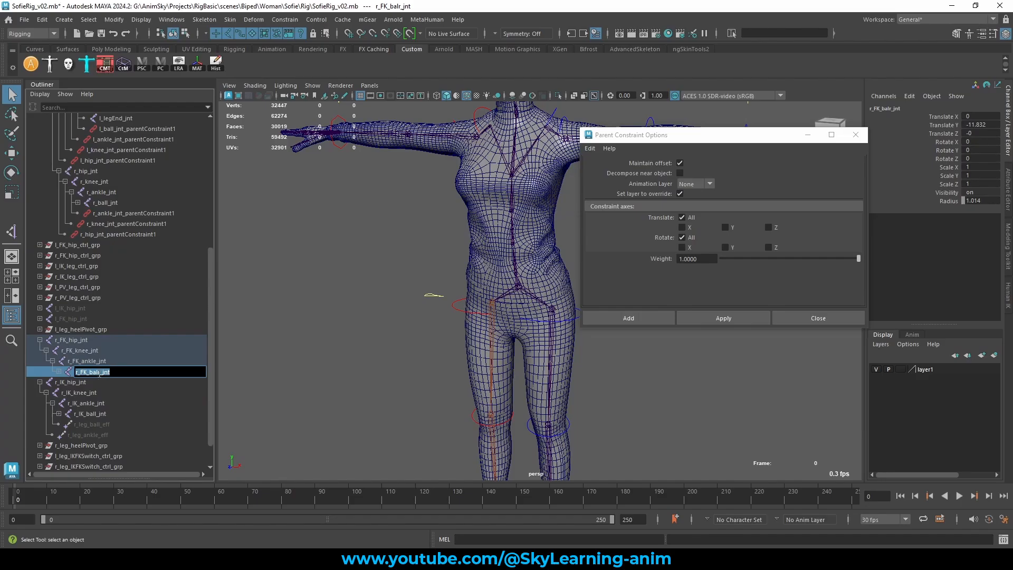
{"action": "left_click", "coordinate": [99, 372]}
{"action": "type", "text": "l"}
{"action": "key", "text": "Return"}
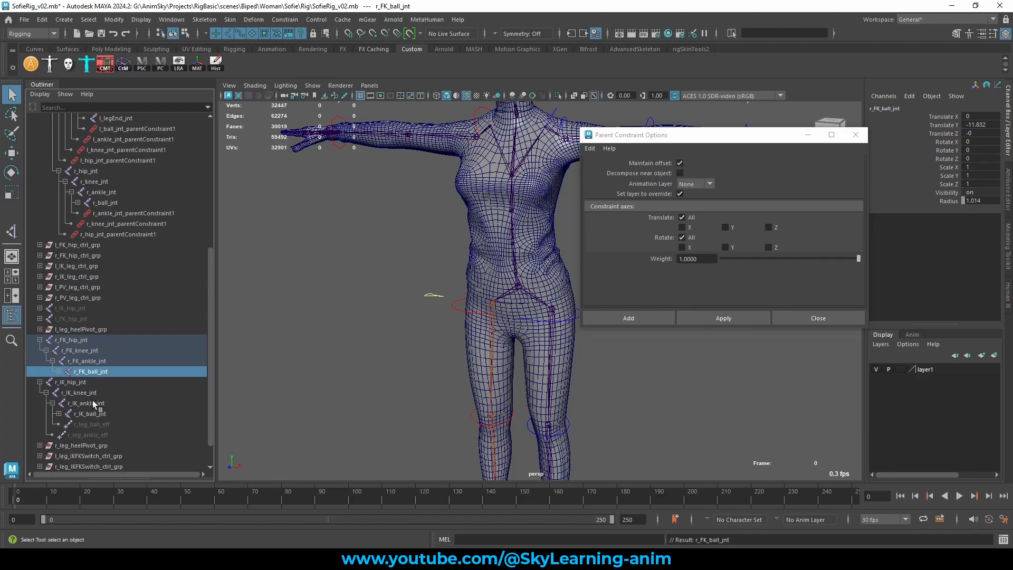
- Parent-constrain r_ball_jnt to both r_FK_ball_jnt and r_IK_ball_jnt with Maintain offset on
{"action": "left_click", "coordinate": [95, 414], "text": "ctrl"}
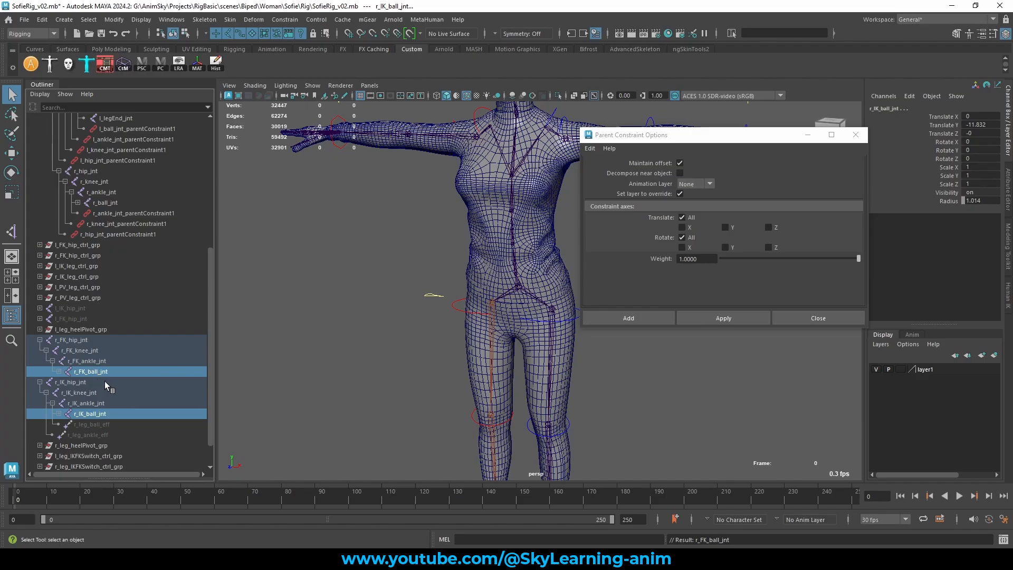
{"action": "left_click", "coordinate": [112, 204], "text": "ctrl"}
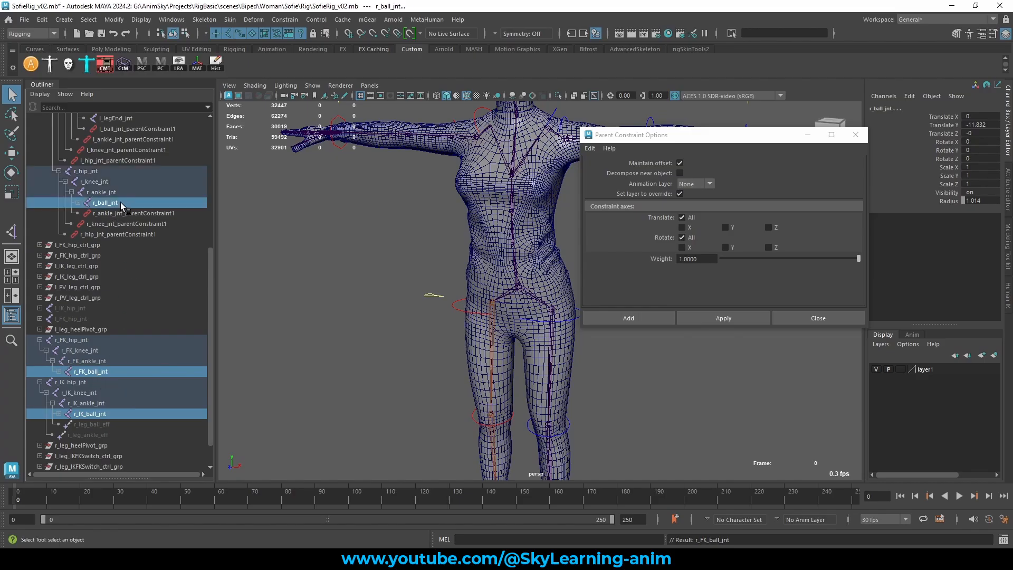
{"action": "left_click", "coordinate": [653, 318]}
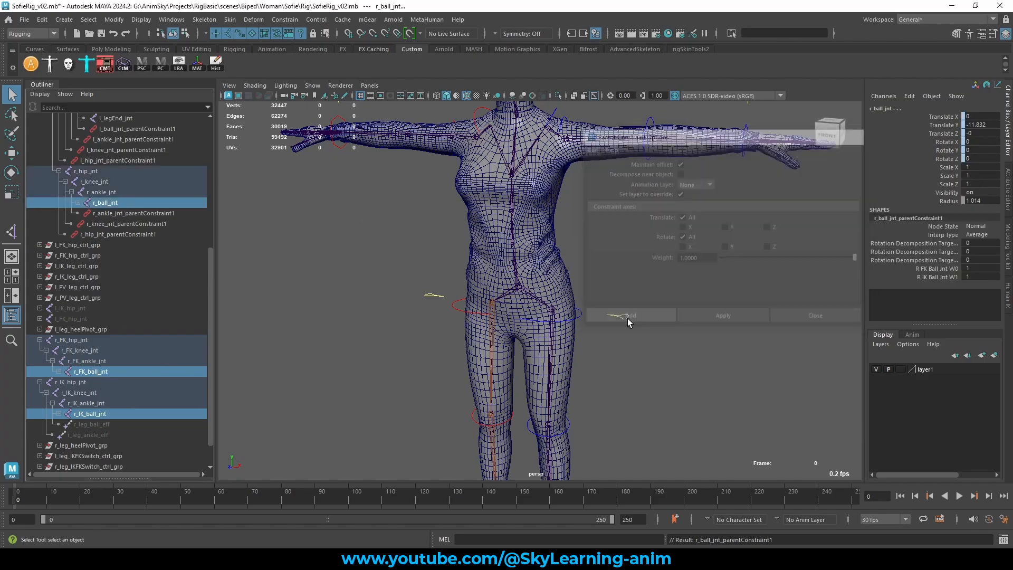
- Review the leg joint hierarchies, the left leg's four parent constraints and the left IKFK switch control
{"action": "left_click", "coordinate": [78, 202]}
{"action": "left_click", "coordinate": [116, 213]}
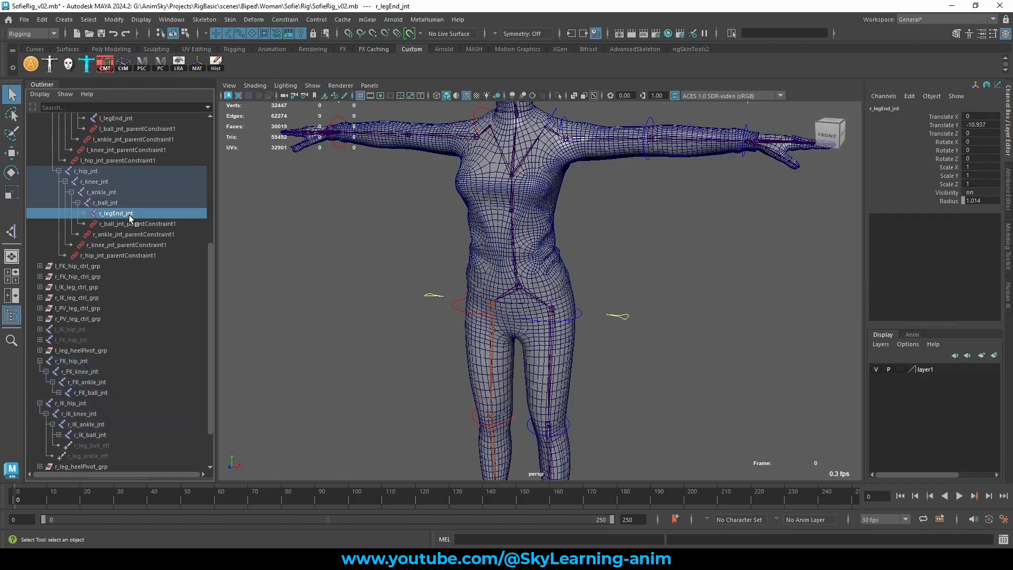
{"action": "scroll", "coordinate": [132, 222], "scroll_direction": "up", "scroll_amount": 3}
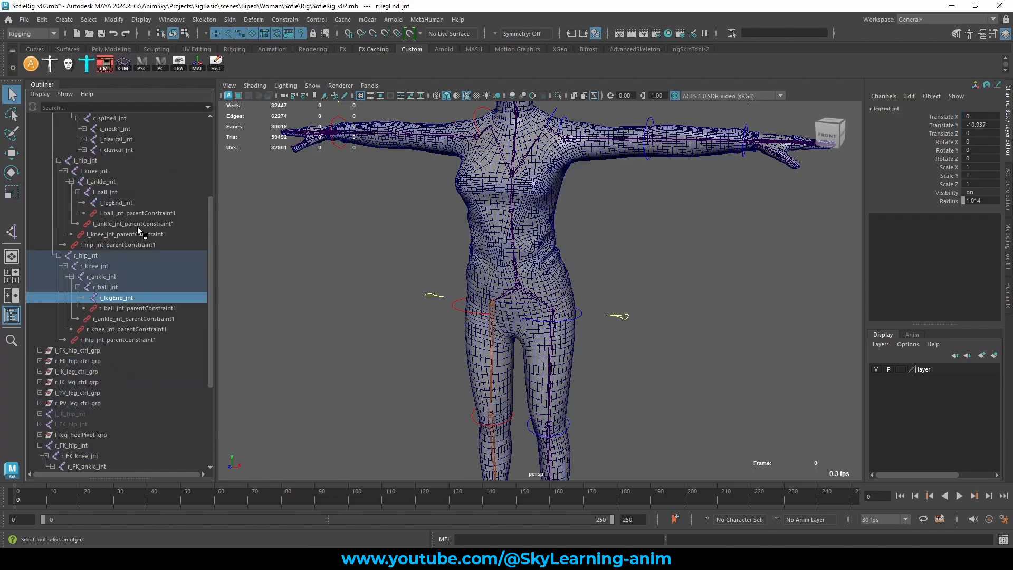
{"action": "scroll", "coordinate": [576, 230], "scroll_direction": "down", "scroll_amount": 3}
{"action": "scroll", "coordinate": [568, 232], "scroll_direction": "up", "scroll_amount": 5}
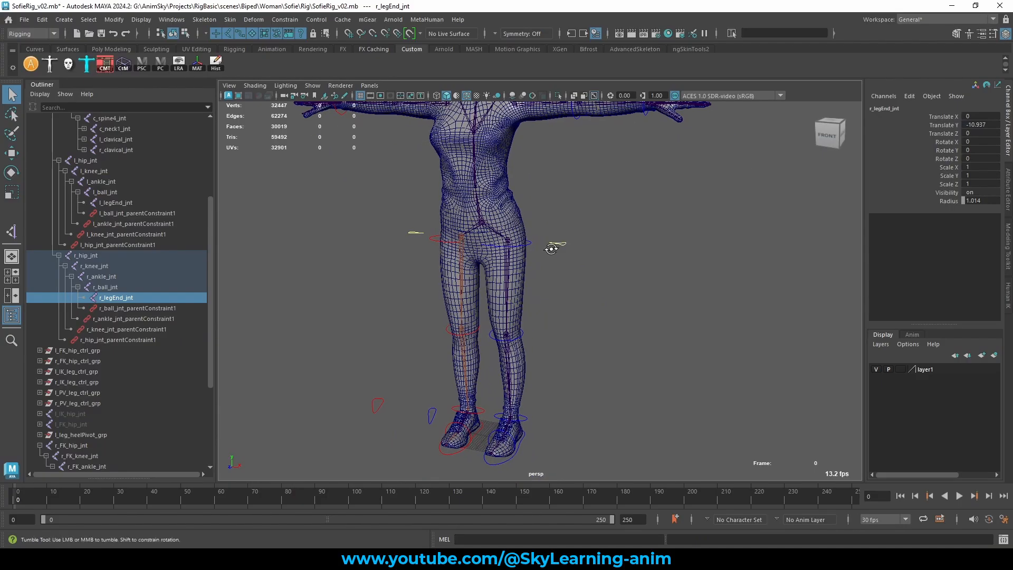
{"action": "left_click_drag", "start_coordinate": [550, 244], "coordinate": [596, 278]}
{"action": "left_click_drag", "start_coordinate": [137, 213], "coordinate": [116, 240]}
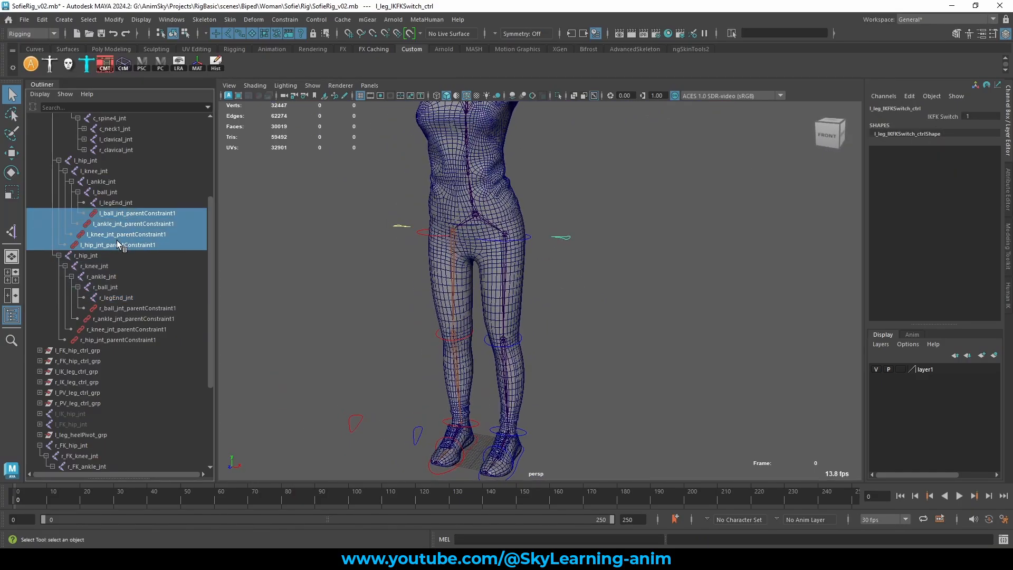
{"action": "scroll", "coordinate": [627, 234], "scroll_direction": "down", "scroll_amount": 3}
{"action": "scroll", "coordinate": [598, 238], "scroll_direction": "up", "scroll_amount": 2}
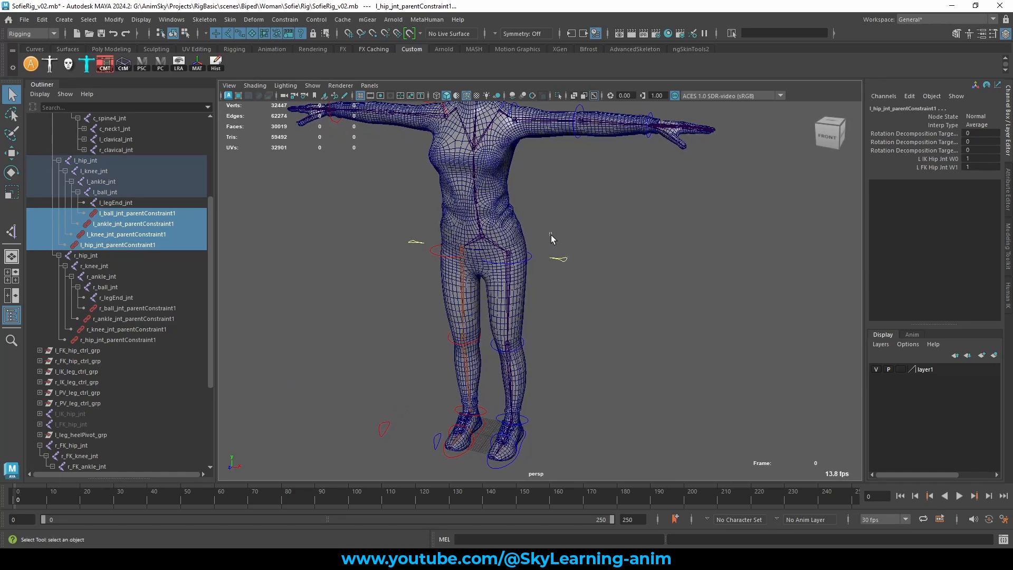
{"action": "left_click_drag", "start_coordinate": [581, 265], "coordinate": [582, 266]}
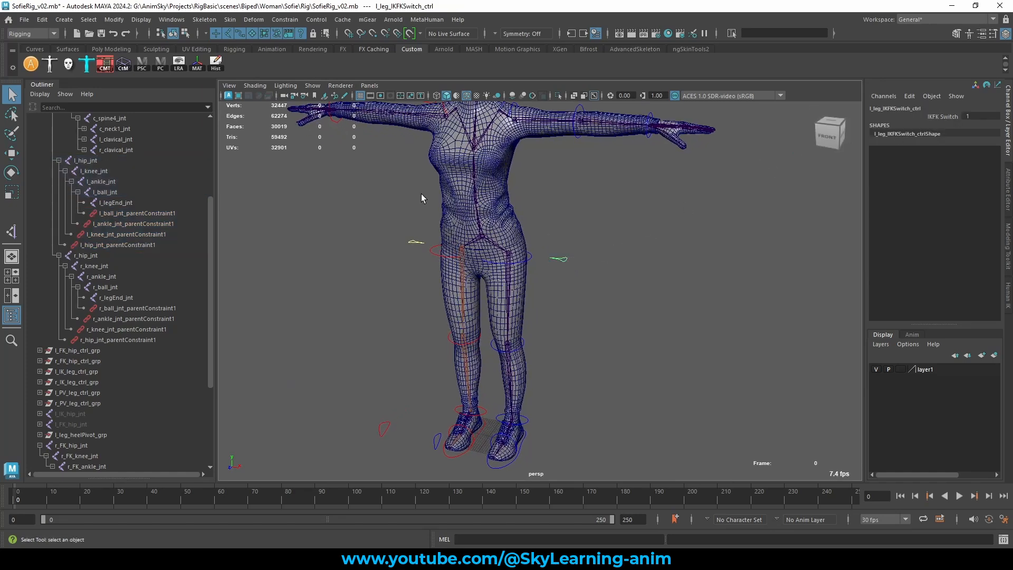
{"action": "left_click", "coordinate": [171, 20]}
{"action": "mouse_move", "coordinate": [236, 106]}
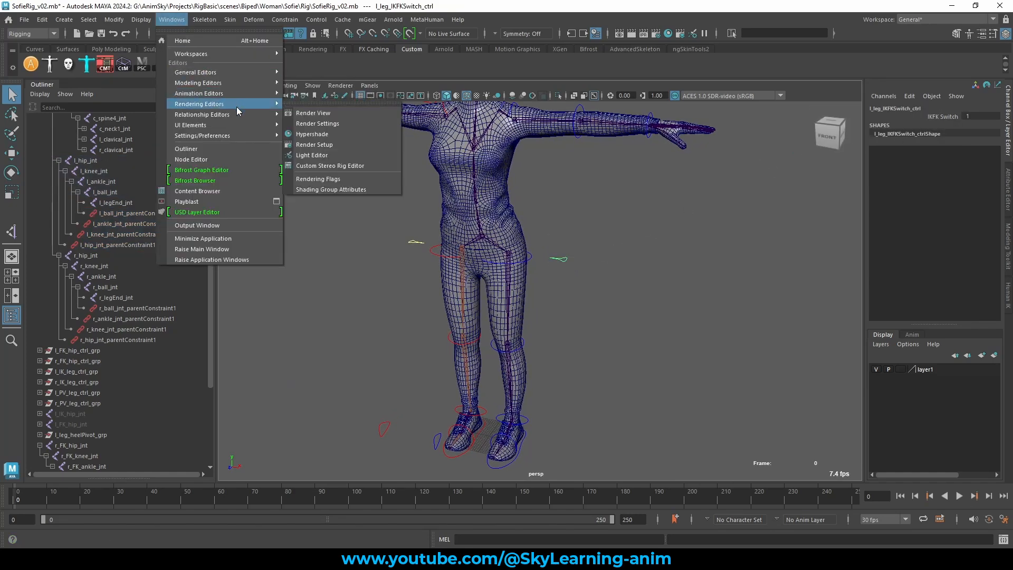
{"action": "left_click", "coordinate": [619, 271]}
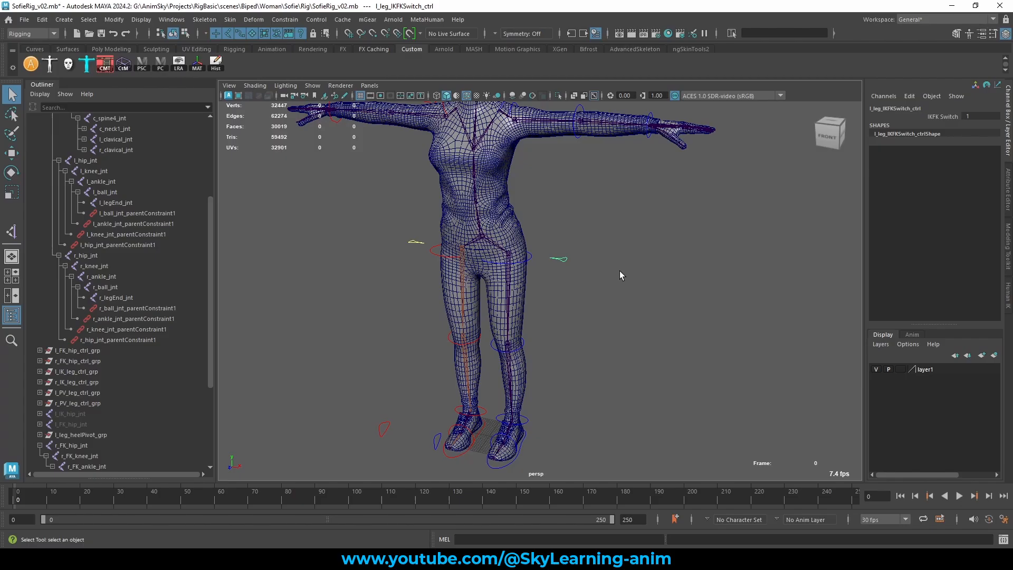
- Parent-constrain l_leg_IKFKSwitch_ctrl_grp to l_hip_jnt with Maintain offset on
{"action": "left_click", "coordinate": [509, 277]}
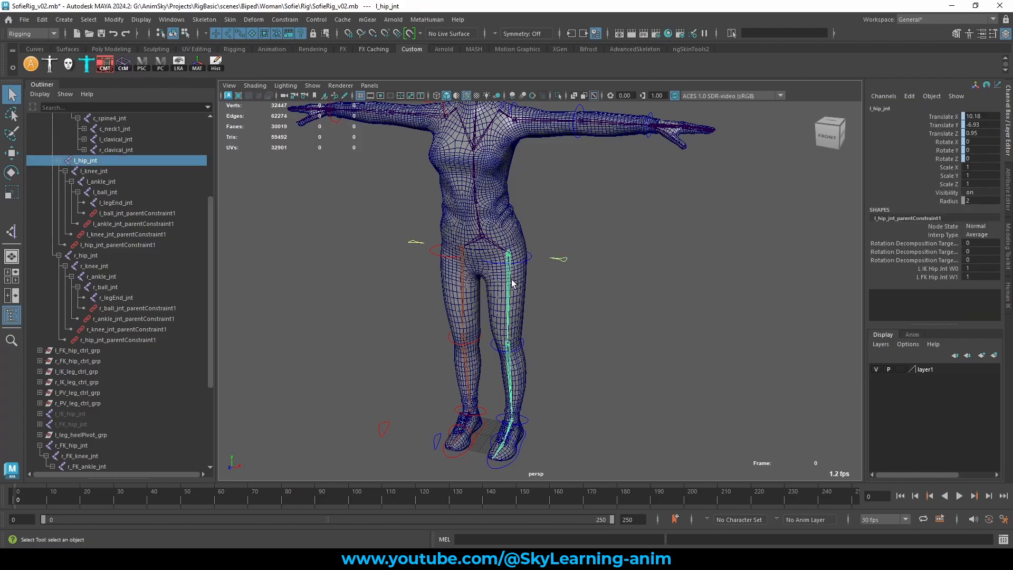
{"action": "scroll", "coordinate": [143, 295], "scroll_direction": "down", "scroll_amount": 5}
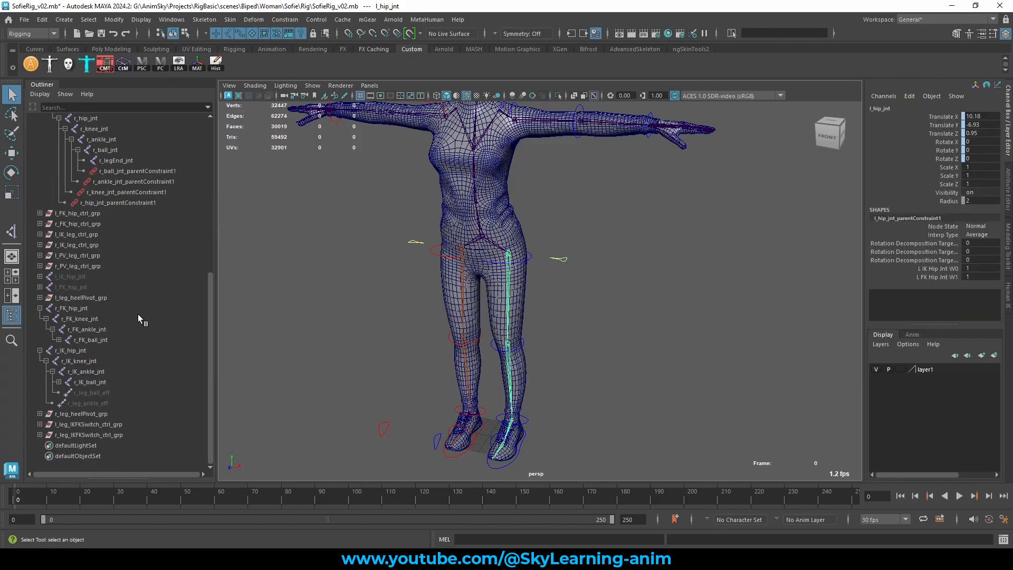
{"action": "left_click", "coordinate": [101, 425]}
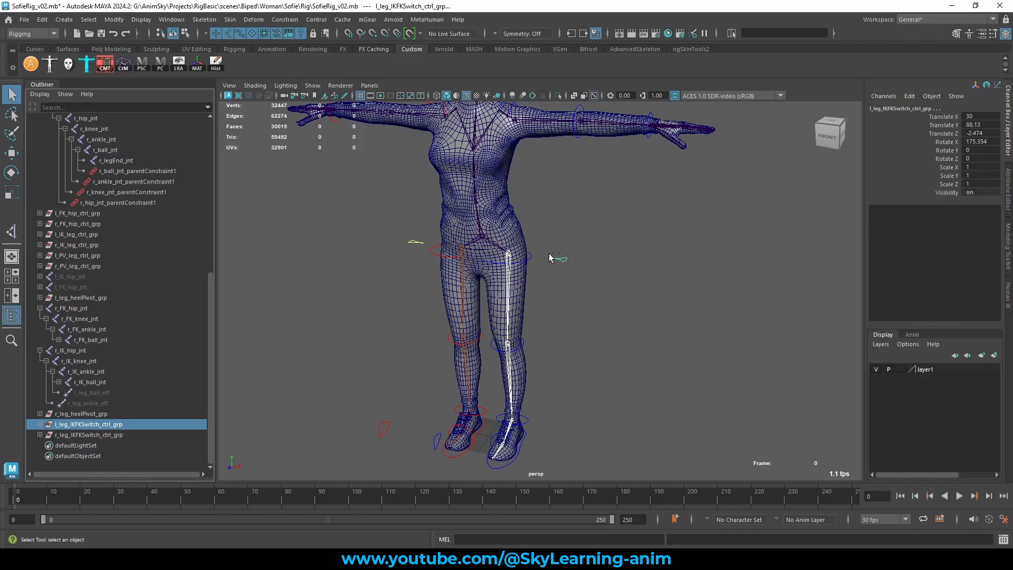
{"action": "left_click", "coordinate": [285, 20]}
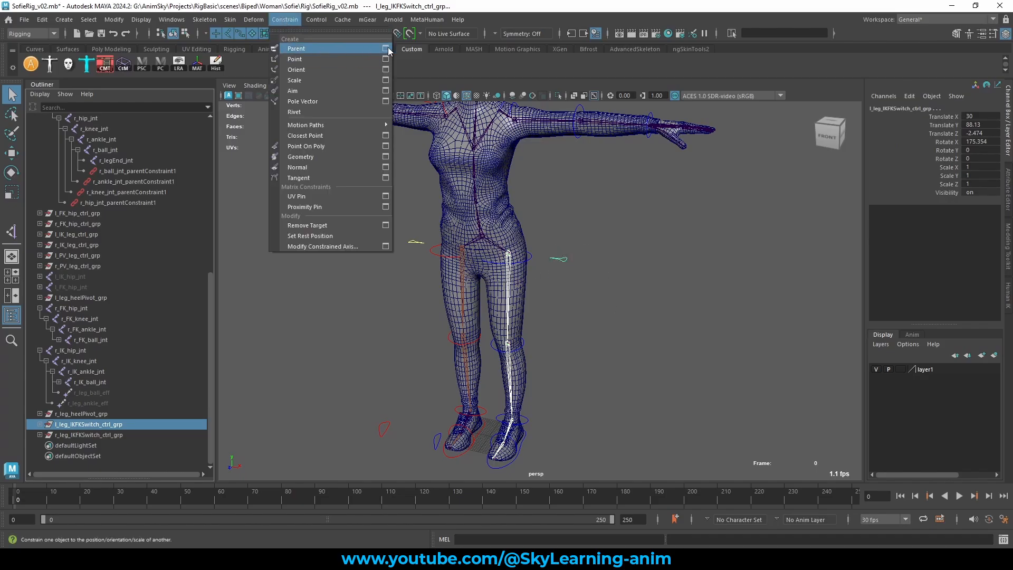
{"action": "left_click", "coordinate": [385, 48]}
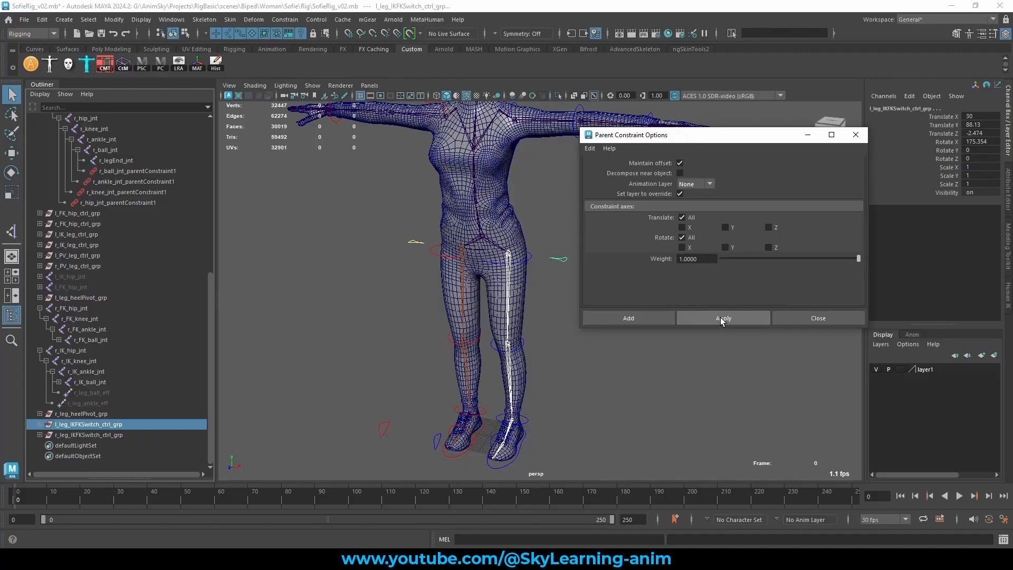
{"action": "left_click", "coordinate": [720, 318]}
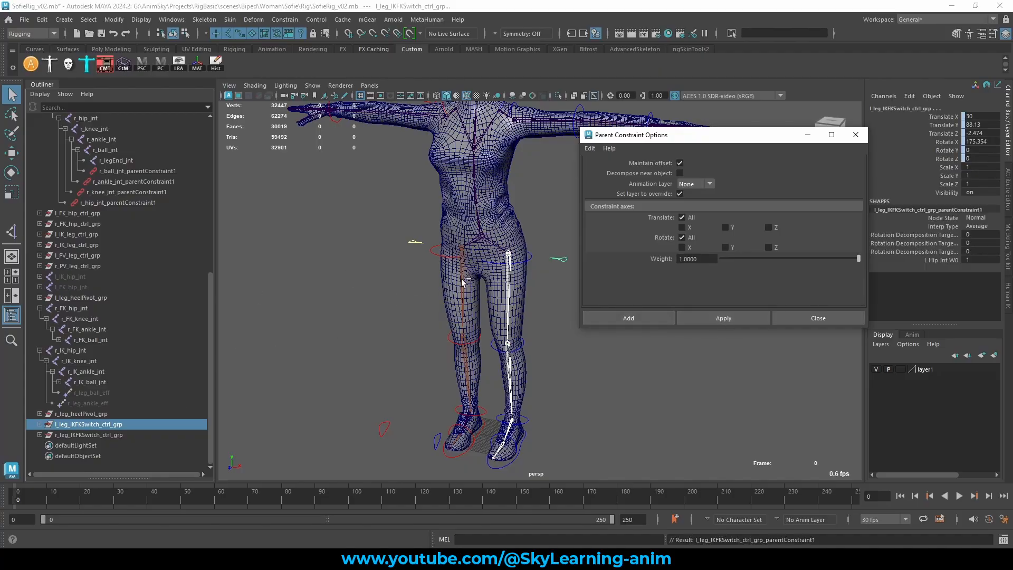
- Parent-constrain r_leg_IKFKSwitch_ctrl_grp to r_hip_jnt with Maintain offset on and clear the selection
{"action": "scroll", "coordinate": [97, 189], "scroll_direction": "up", "scroll_amount": 5}
{"action": "left_click", "coordinate": [91, 193]}
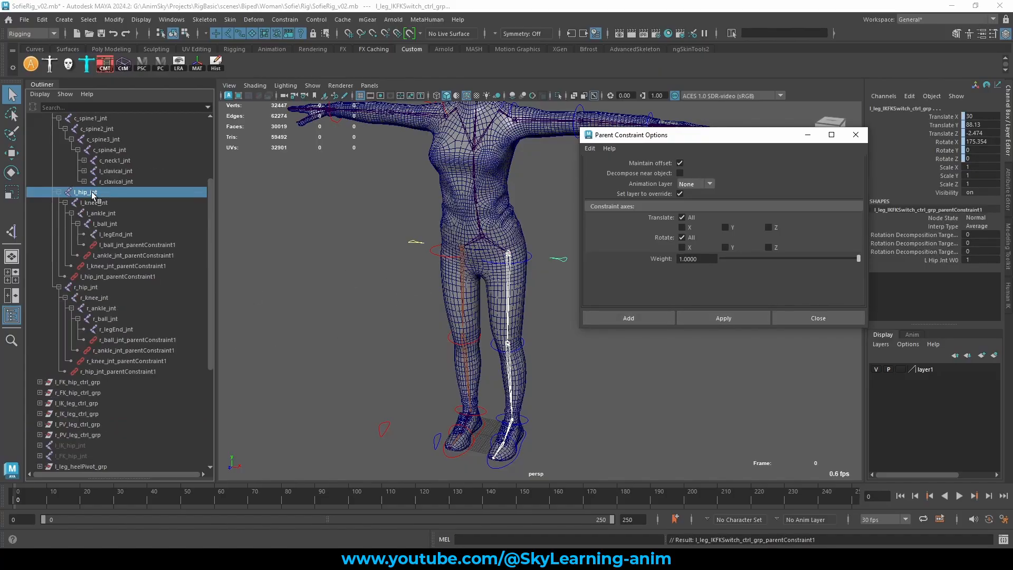
{"action": "left_click", "coordinate": [89, 287]}
{"action": "scroll", "coordinate": [86, 387], "scroll_direction": "down", "scroll_amount": 5}
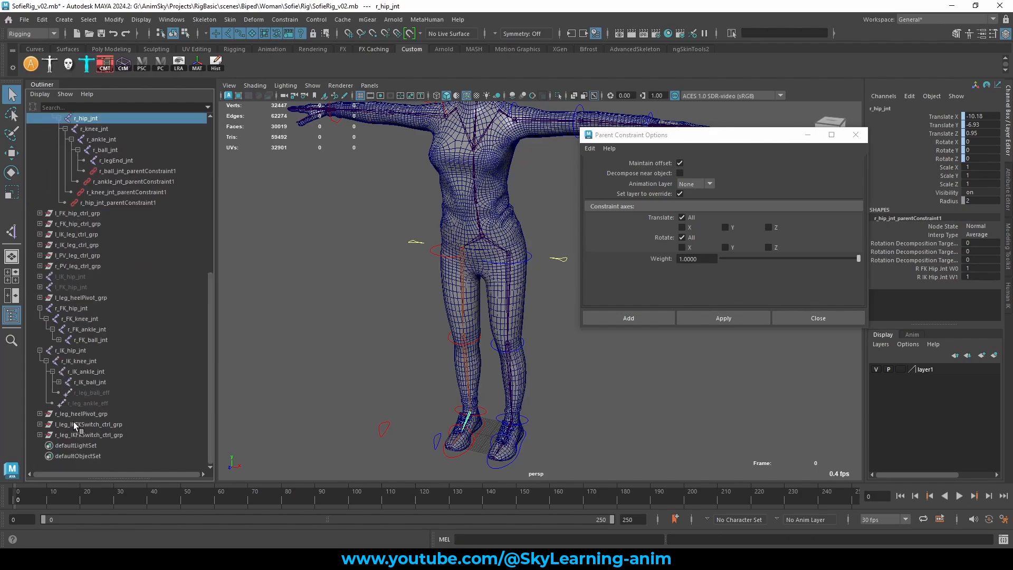
{"action": "left_click", "coordinate": [79, 434], "text": "ctrl"}
{"action": "left_click", "coordinate": [641, 319]}
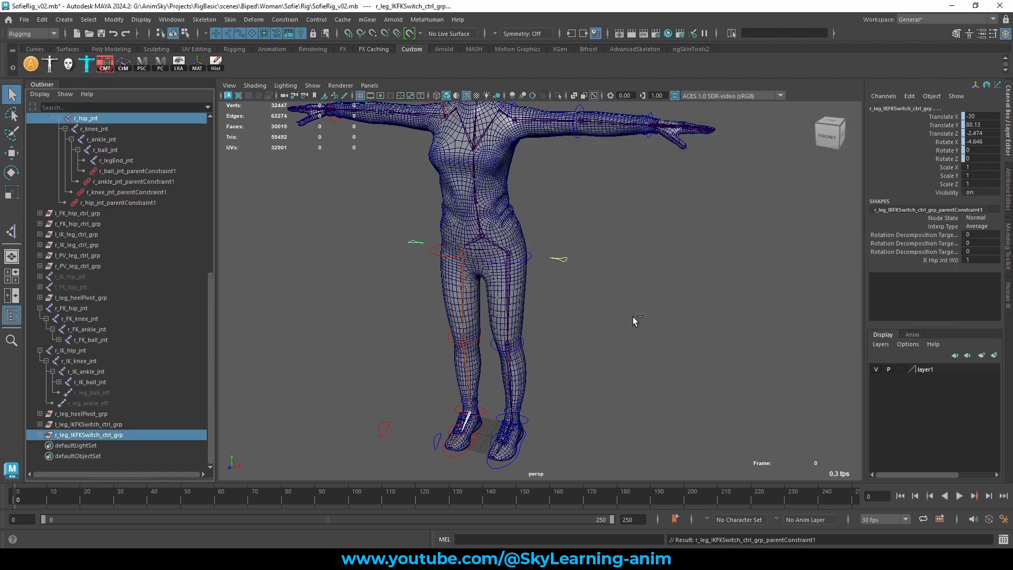
{"action": "left_click", "coordinate": [595, 294]}
- Load l_leg_IKFKSwitch_ctrl as the driver in the Set Driven Key editor
{"action": "left_click_drag", "start_coordinate": [547, 238], "coordinate": [556, 298]}
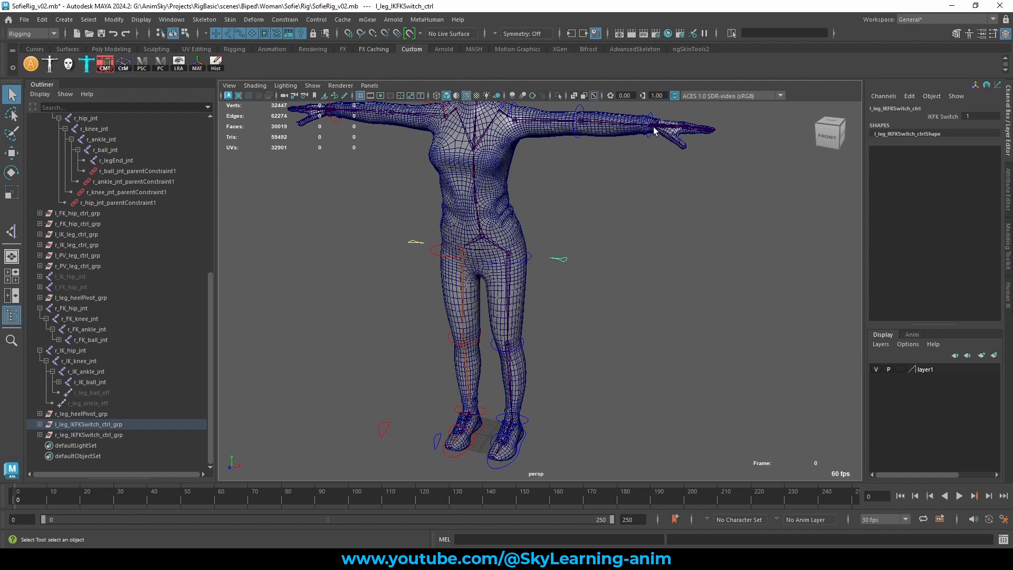
{"action": "scroll", "coordinate": [565, 335], "scroll_direction": "up", "scroll_amount": 3}
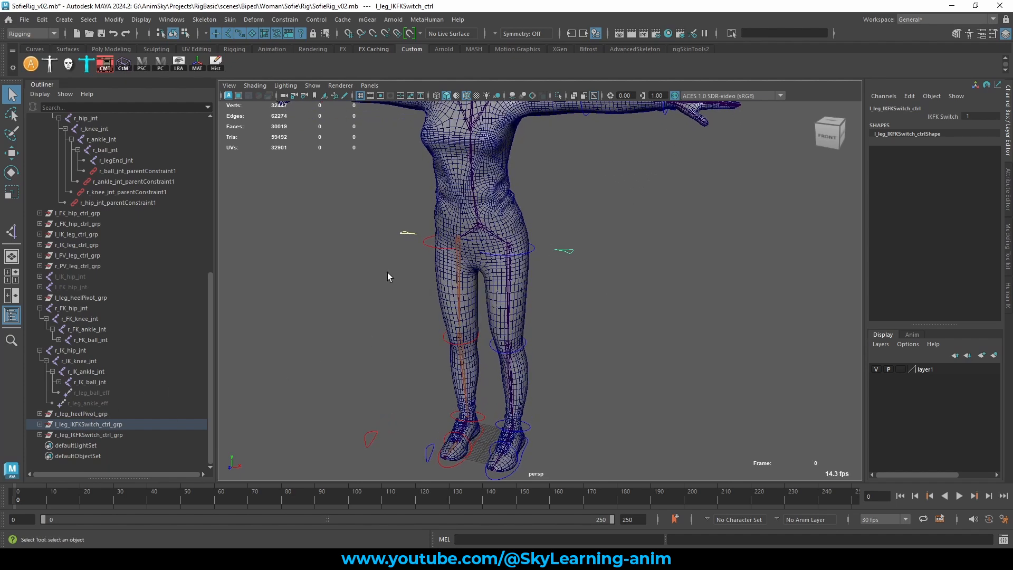
{"action": "scroll", "coordinate": [78, 226], "scroll_direction": "up", "scroll_amount": 3}
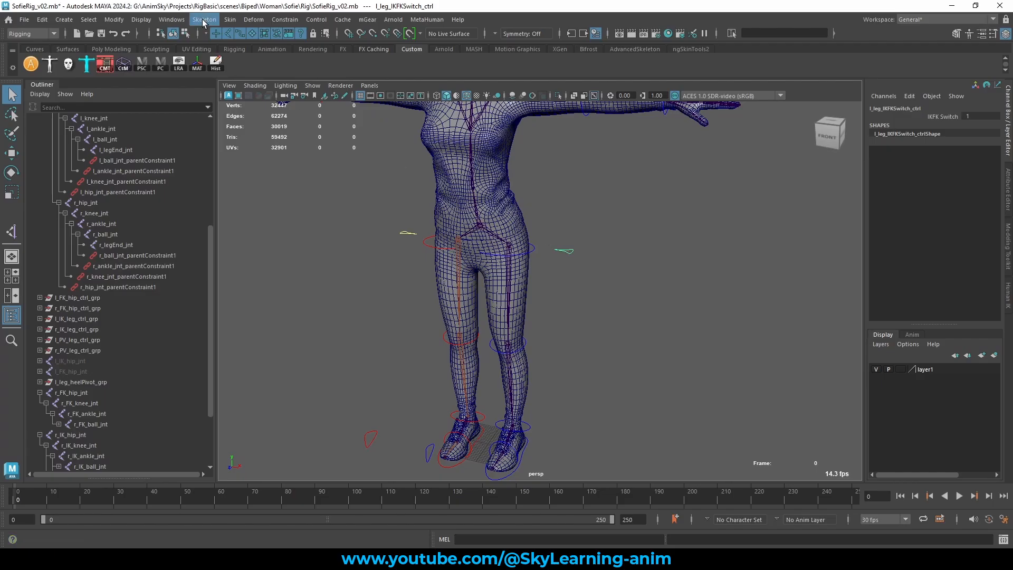
{"action": "left_click", "coordinate": [30, 34]}
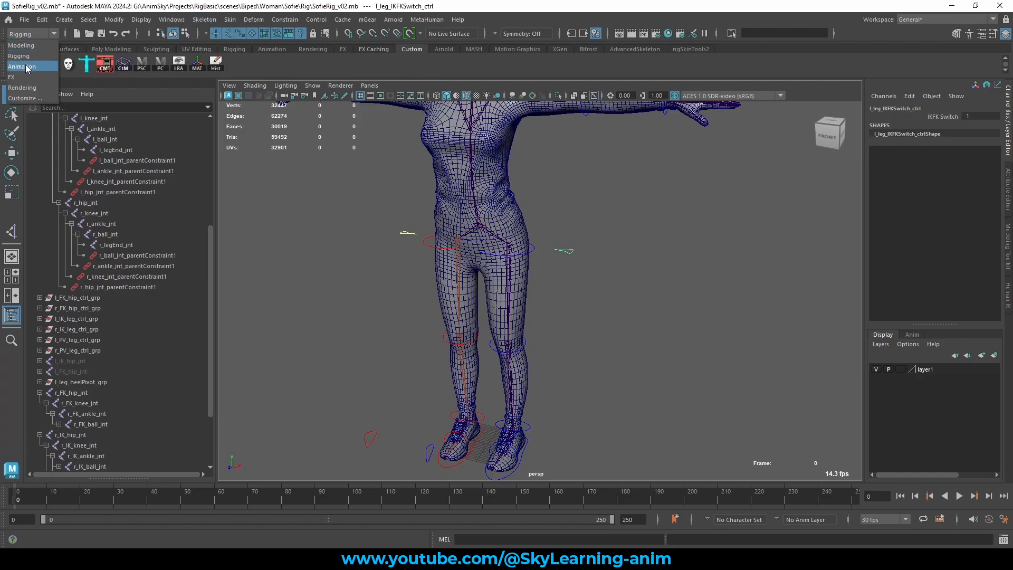
{"action": "left_click", "coordinate": [22, 66]}
{"action": "left_click", "coordinate": [197, 19]}
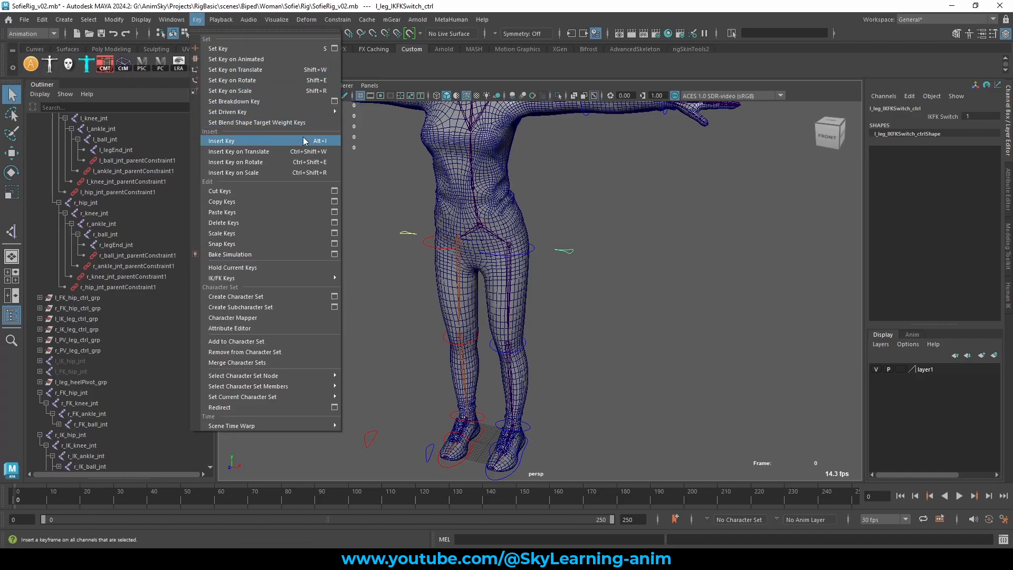
{"action": "left_click", "coordinate": [393, 114]}
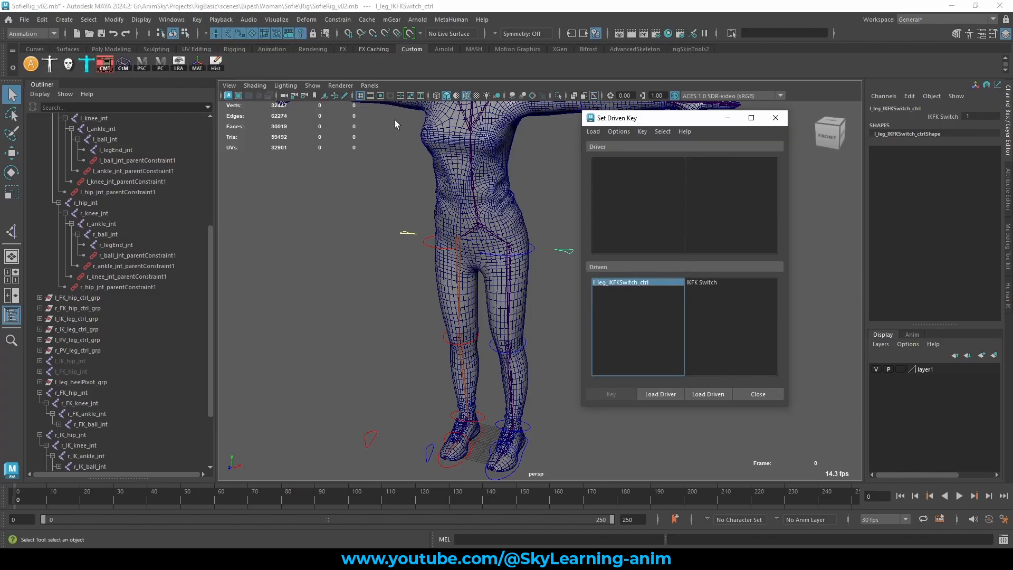
{"action": "left_click", "coordinate": [667, 395]}
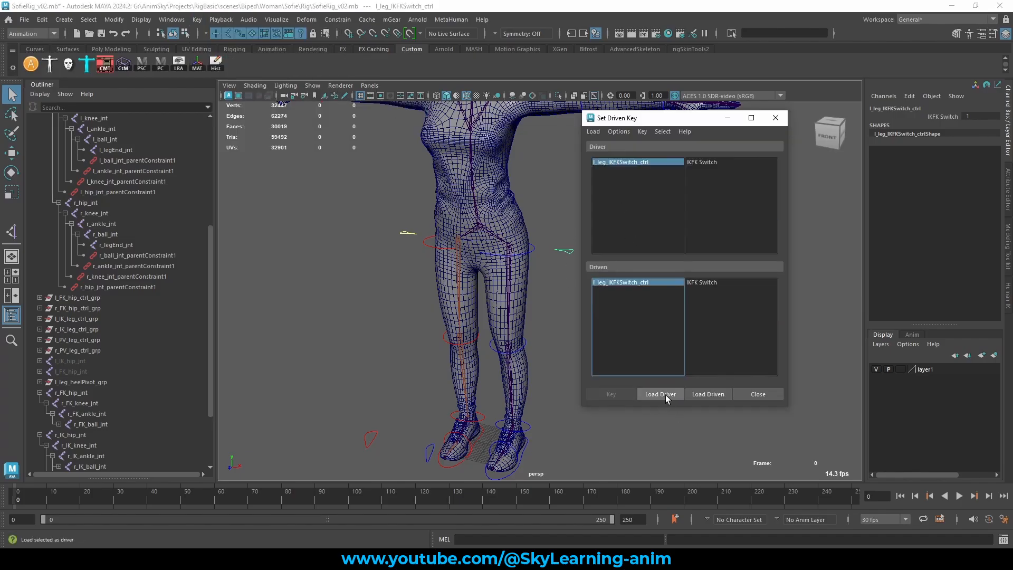
- Load the left leg's ball, ankle, knee and hip joint parent constraints as the driven objects
{"action": "left_click_drag", "start_coordinate": [501, 317], "coordinate": [274, 335], "text": "alt"}
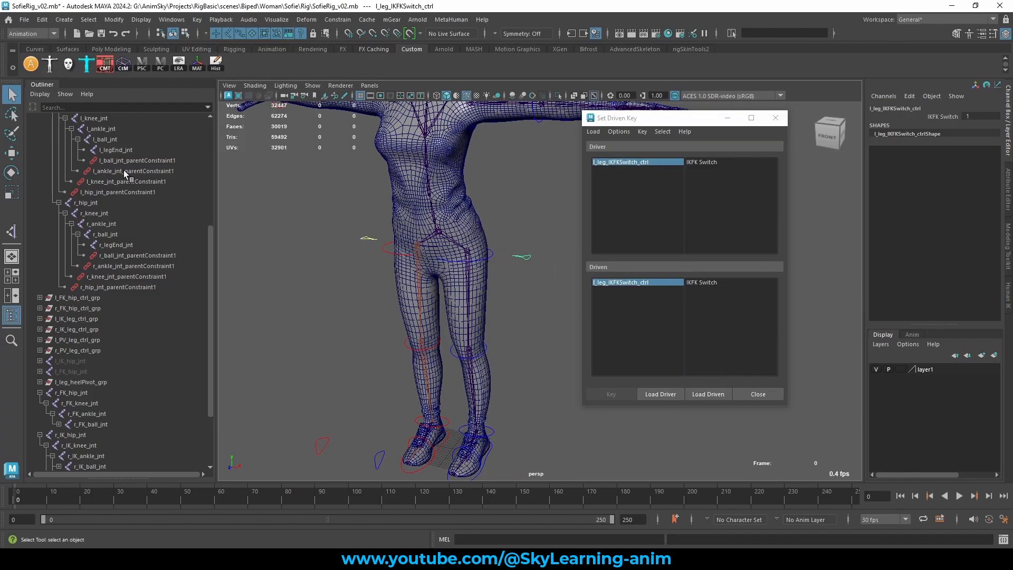
{"action": "left_click_drag", "start_coordinate": [130, 161], "coordinate": [124, 193]}
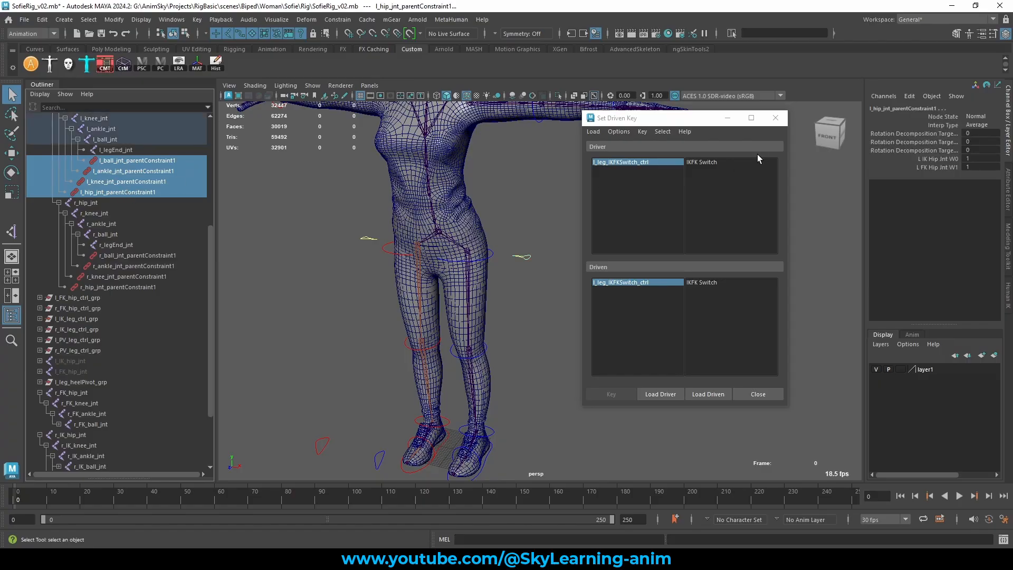
{"action": "left_click", "coordinate": [708, 394]}
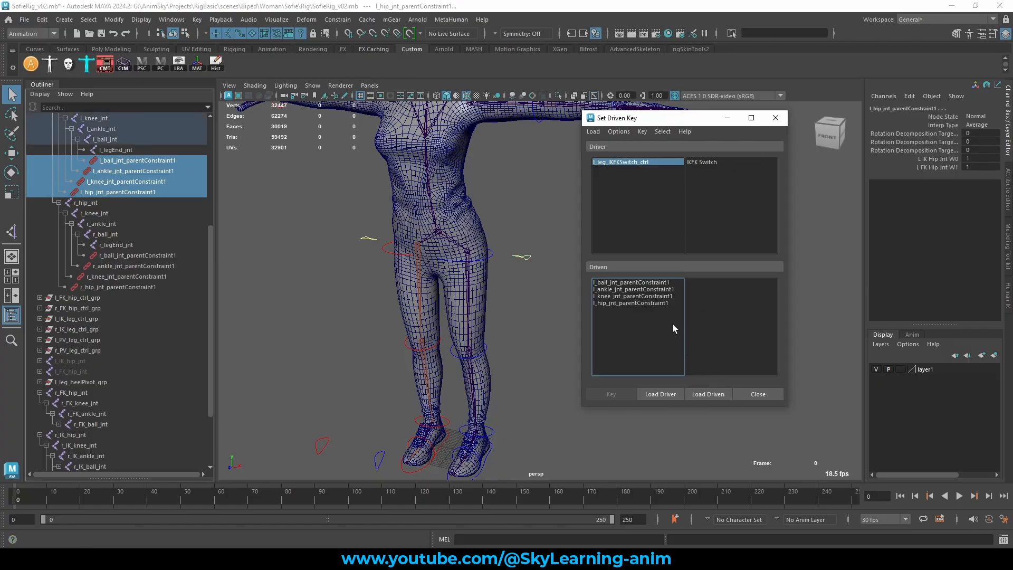
- Compare the driven attributes offered for all four left leg constraints together with those of l_ball_jnt_parentConstraint1 alone
{"action": "left_click_drag", "start_coordinate": [651, 283], "coordinate": [652, 299]}
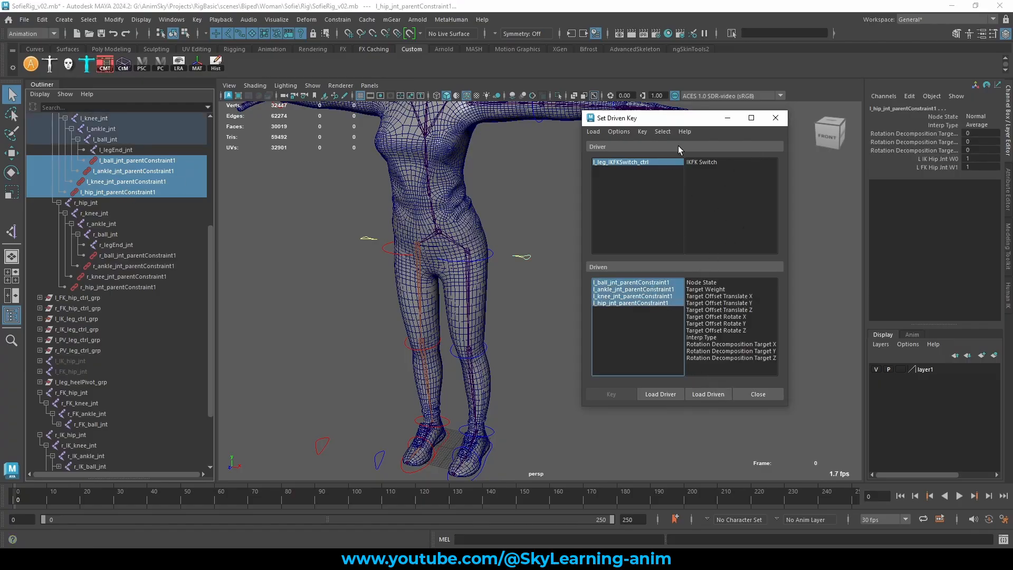
{"action": "left_click_drag", "start_coordinate": [683, 121], "coordinate": [616, 121]}
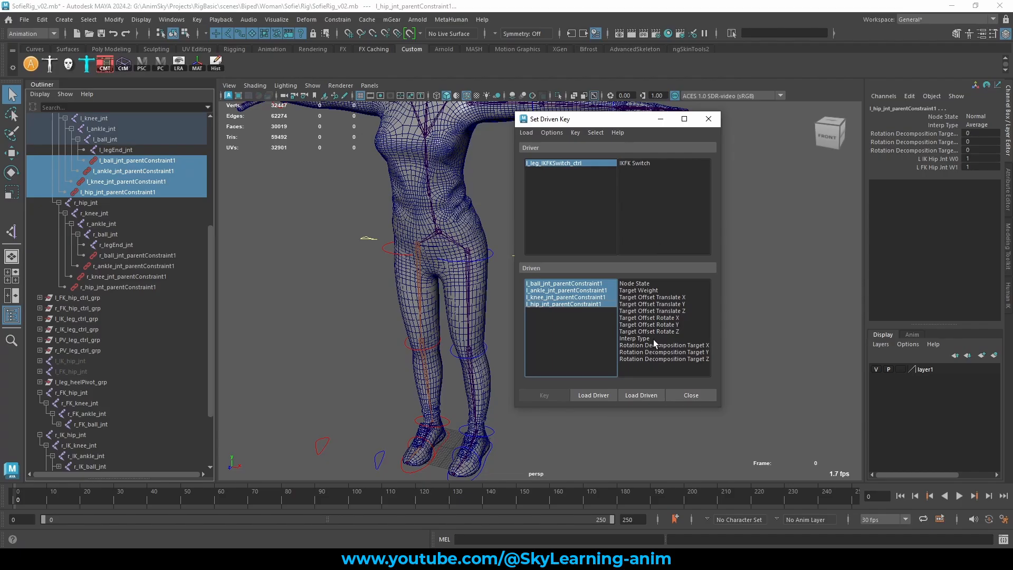
{"action": "left_click", "coordinate": [593, 285]}
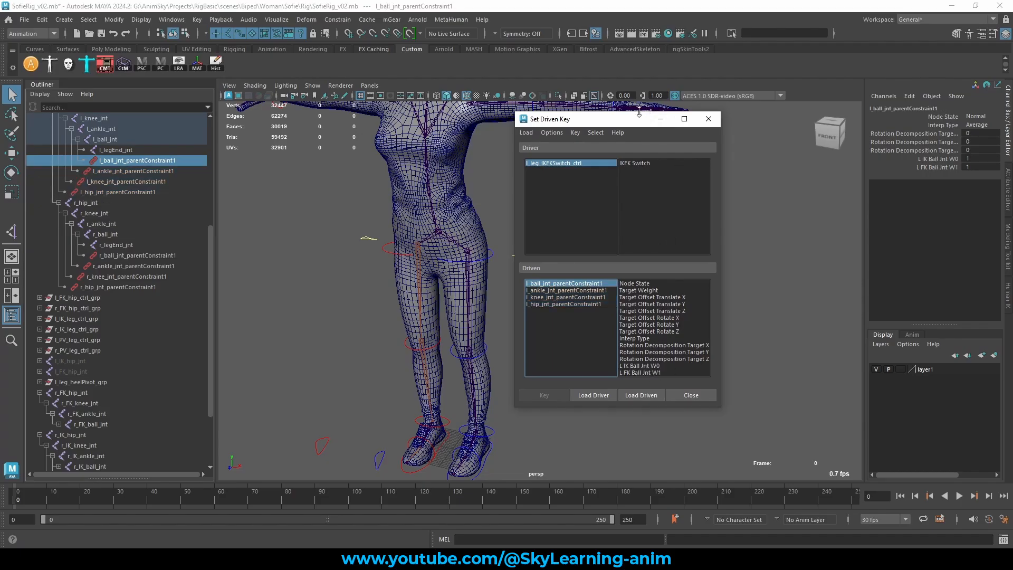
{"action": "left_click_drag", "start_coordinate": [638, 112], "coordinate": [638, 63]}
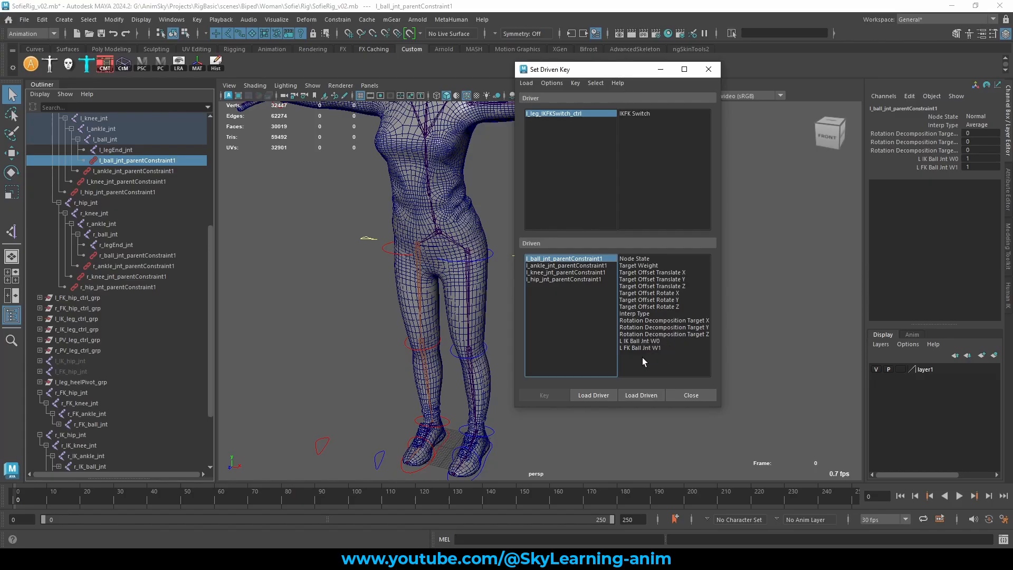
{"action": "left_click_drag", "start_coordinate": [585, 261], "coordinate": [586, 279]}
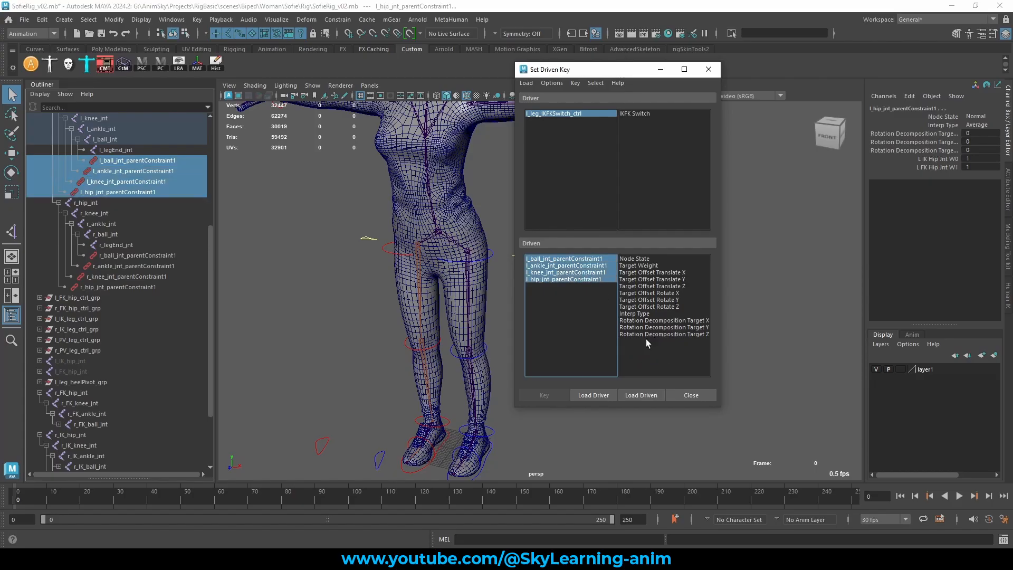
{"action": "left_click_drag", "start_coordinate": [665, 69], "coordinate": [767, 77]}
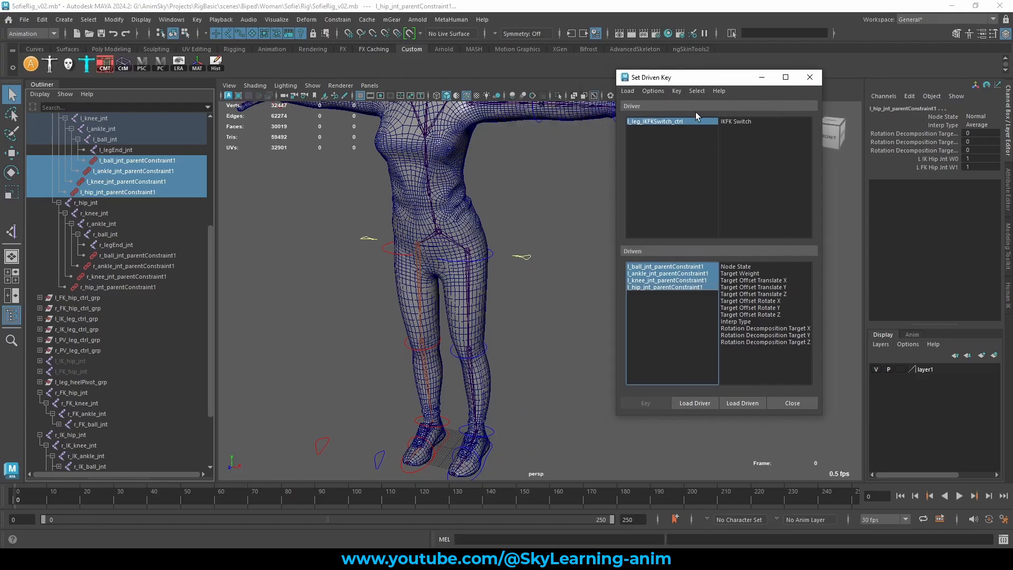
- Choose IKFK Switch as the driver attribute and set l_leg_IKFKSwitch_ctrl's IKFK Switch to 0
{"action": "left_click", "coordinate": [742, 121]}
{"action": "left_click", "coordinate": [670, 266]}
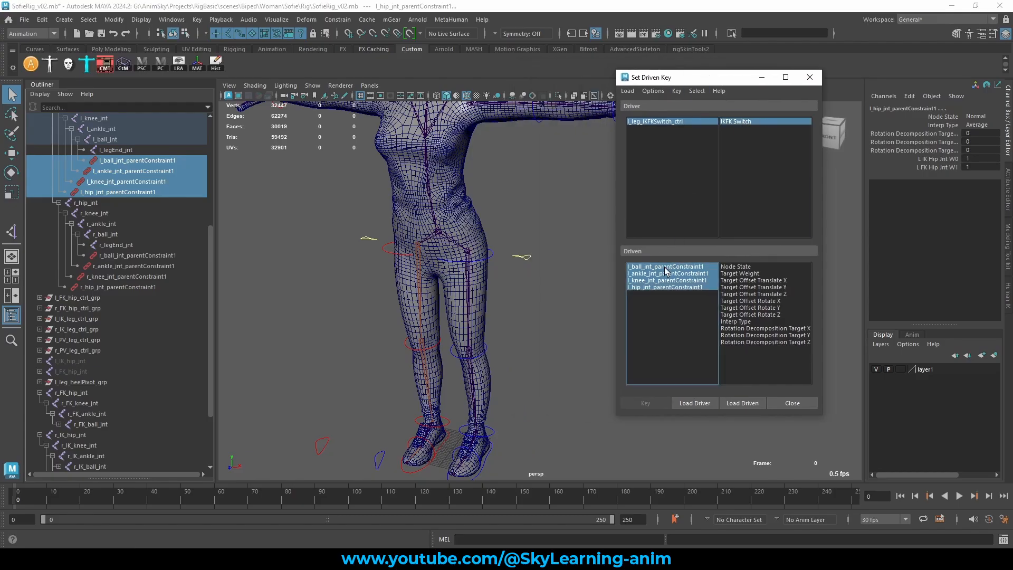
{"action": "left_click_drag", "start_coordinate": [720, 83], "coordinate": [651, 84]}
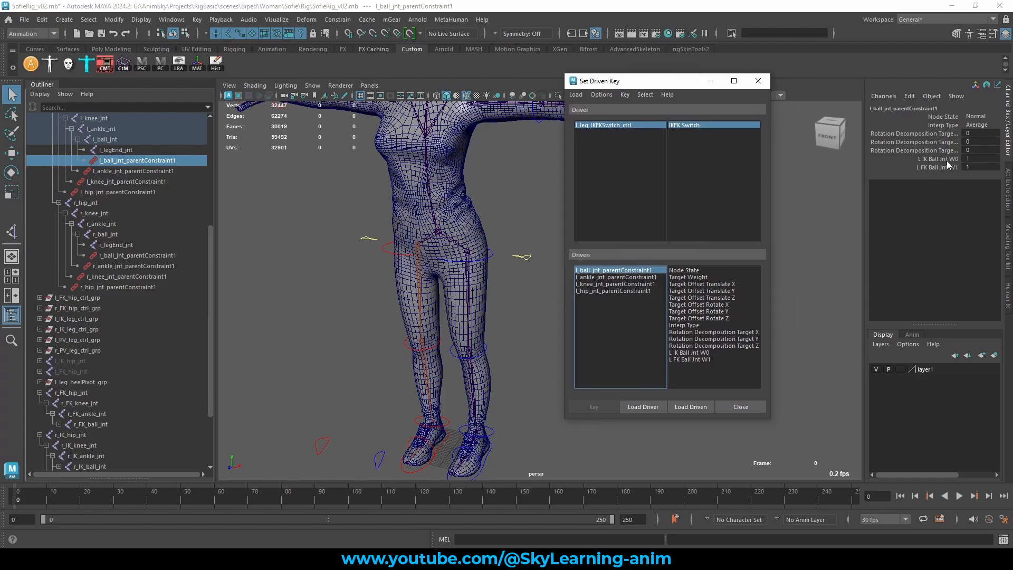
{"action": "double_click", "coordinate": [988, 159]}
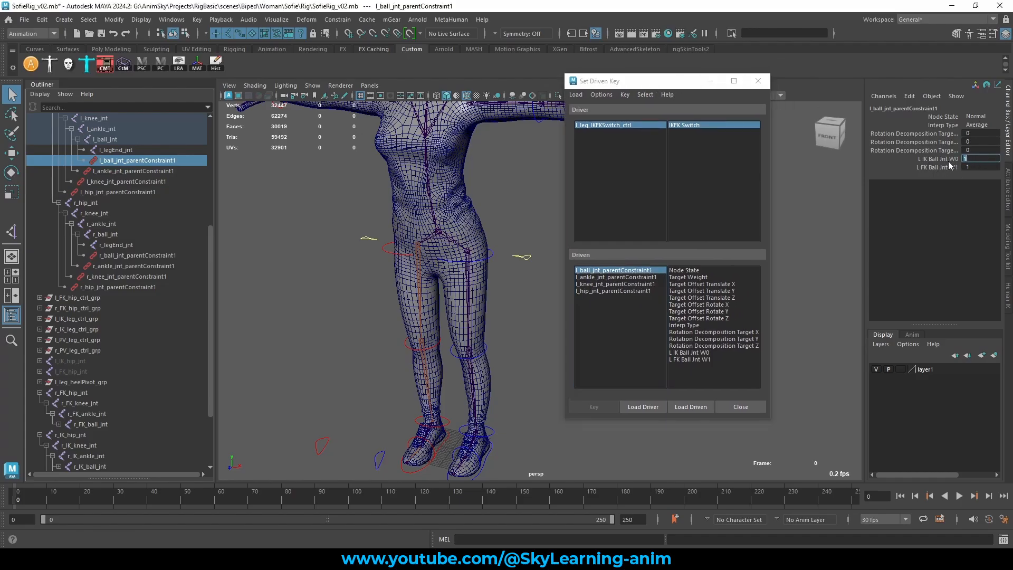
{"action": "left_click", "coordinate": [523, 257]}
{"action": "double_click", "coordinate": [986, 115]}
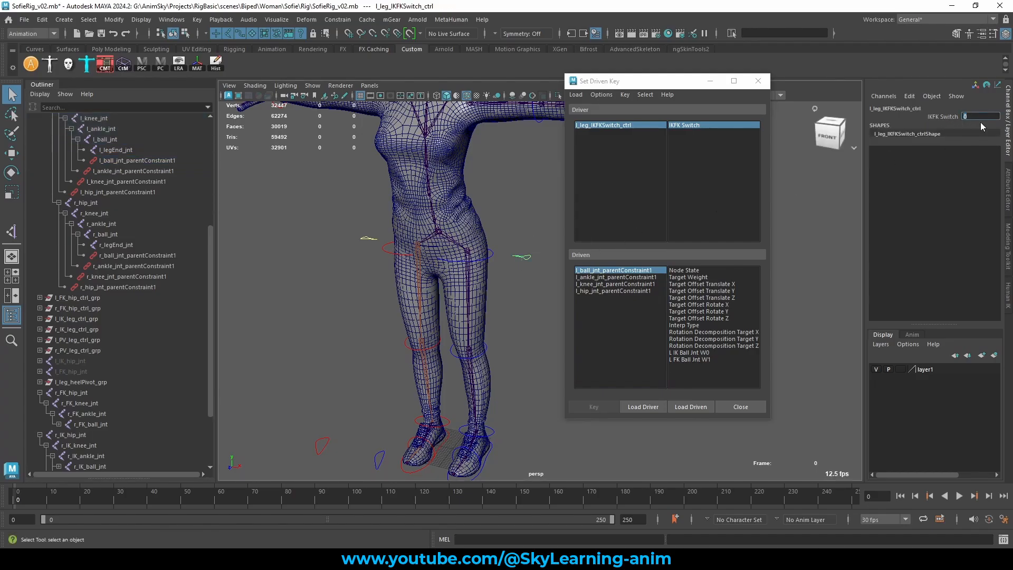
- Set L FK Ball Jnt W1 to 0 on l_ball_jnt_parentConstraint1 and key both its ball weights to the switch
{"action": "left_click", "coordinate": [633, 271]}
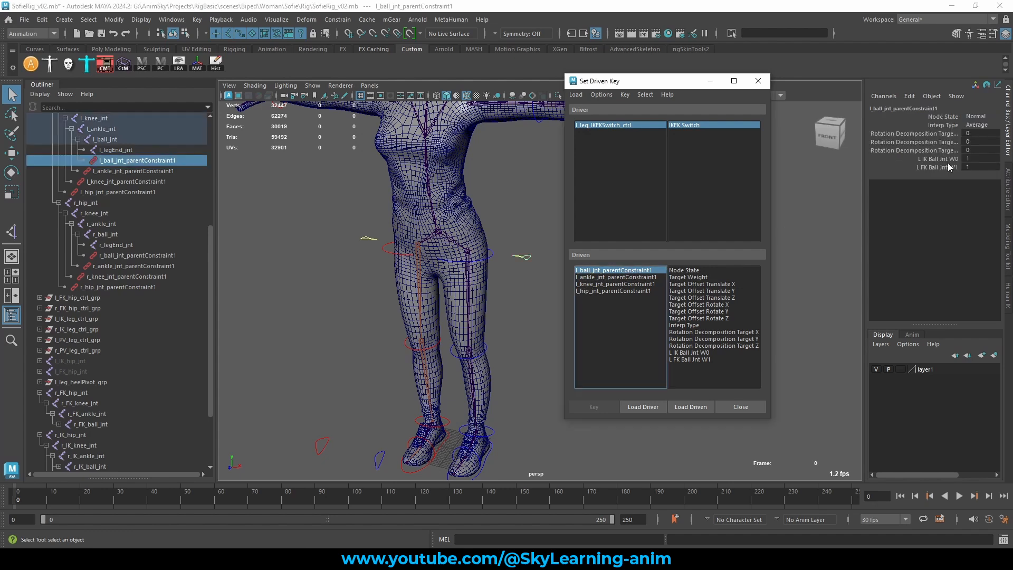
{"action": "double_click", "coordinate": [982, 167]}
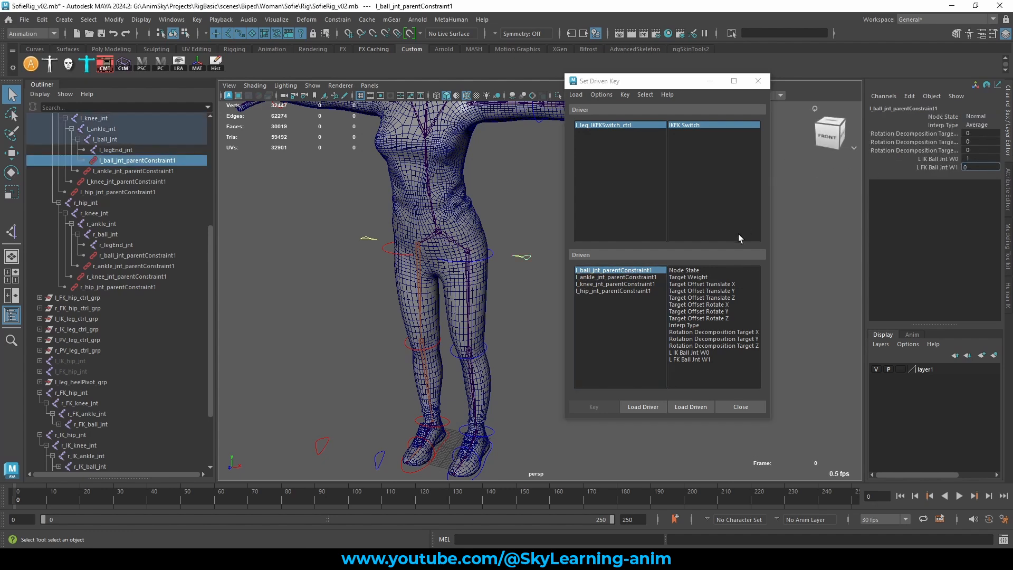
{"action": "left_click_drag", "start_coordinate": [685, 352], "coordinate": [686, 361]}
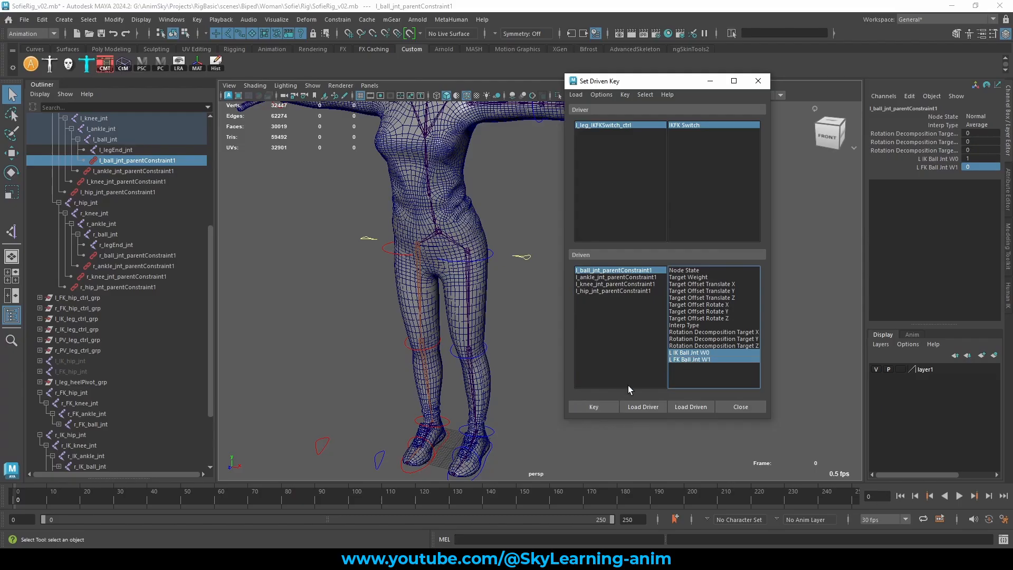
{"action": "left_click", "coordinate": [594, 407]}
- Set L FK Ankle Jnt W1 to 0 on l_ankle_jnt_parentConstraint1 and key both its ankle weights to the switch
{"action": "left_click", "coordinate": [641, 278]}
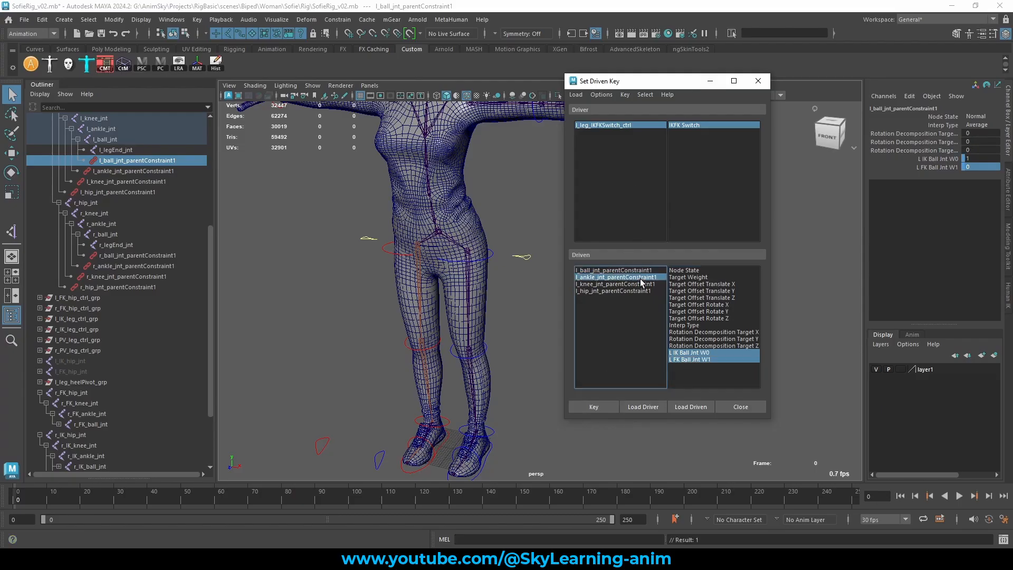
{"action": "double_click", "coordinate": [972, 158]}
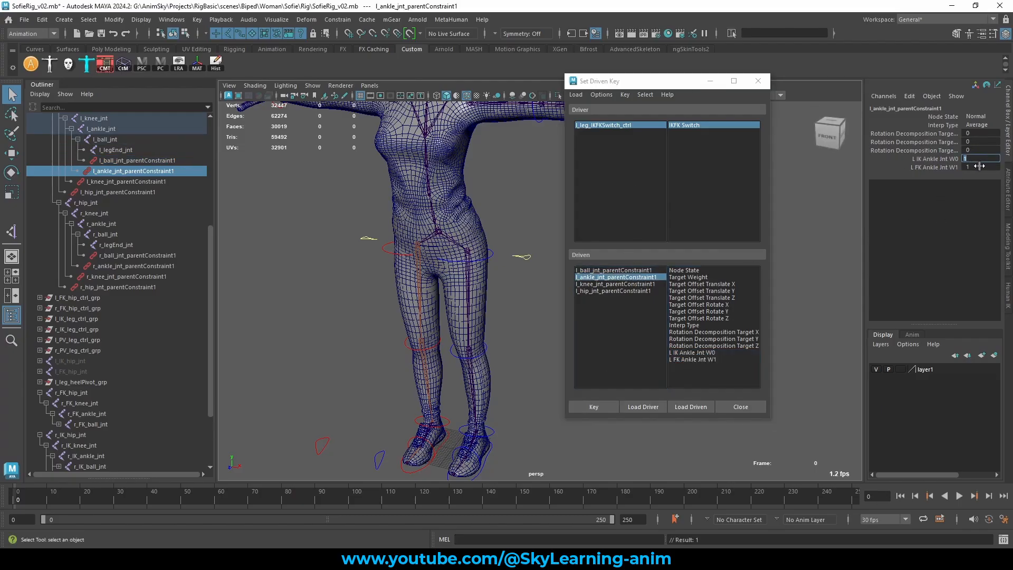
{"action": "double_click", "coordinate": [980, 166]}
{"action": "left_click", "coordinate": [643, 271]}
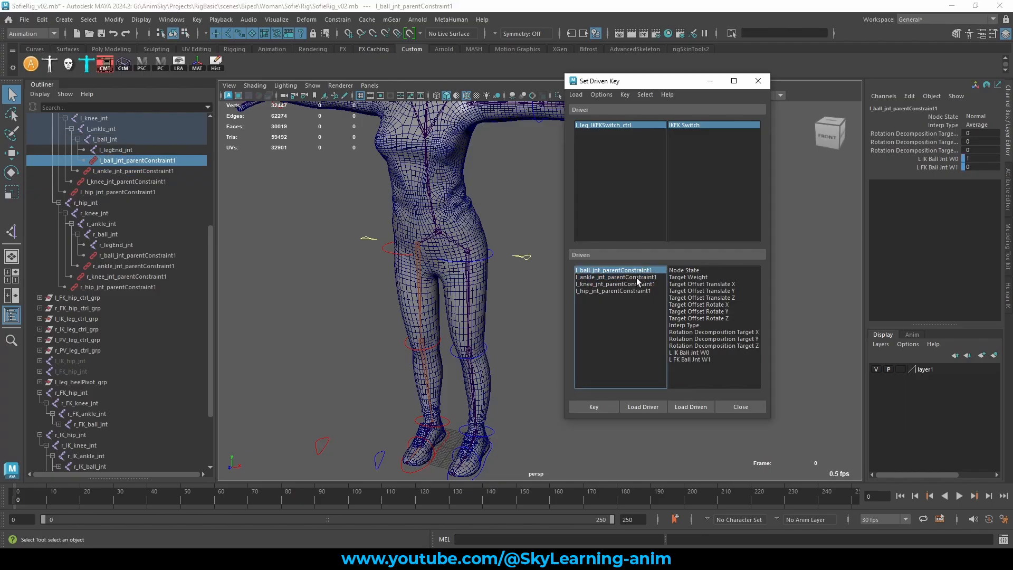
{"action": "left_click", "coordinate": [643, 277]}
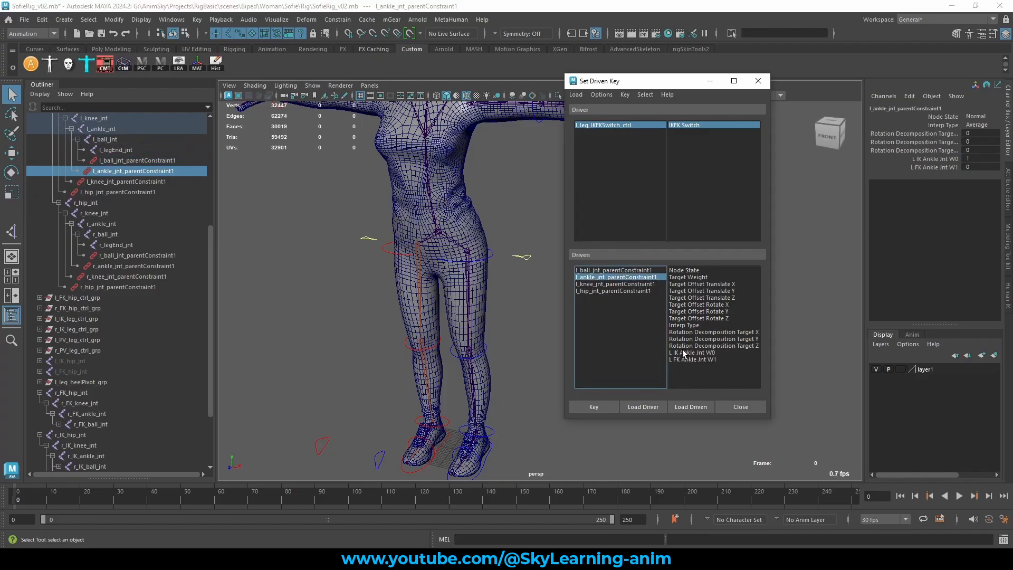
{"action": "left_click_drag", "start_coordinate": [682, 352], "coordinate": [684, 360]}
{"action": "left_click", "coordinate": [593, 407]}
- Set L FK Knee Jnt W1 to 0 on l_knee_jnt_parentConstraint1 and key both its knee weights to the switch
{"action": "left_click", "coordinate": [626, 285]}
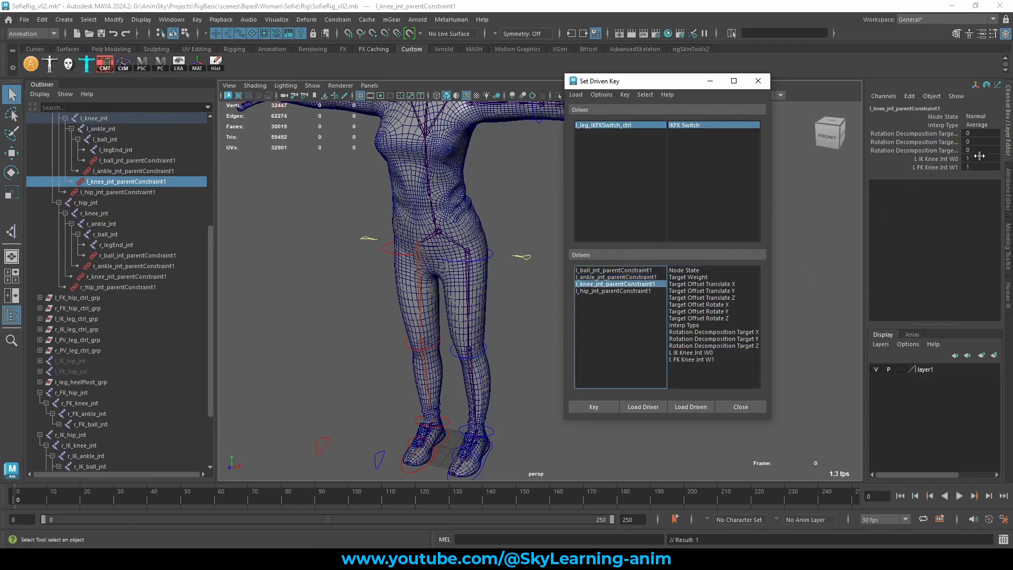
{"action": "double_click", "coordinate": [978, 167]}
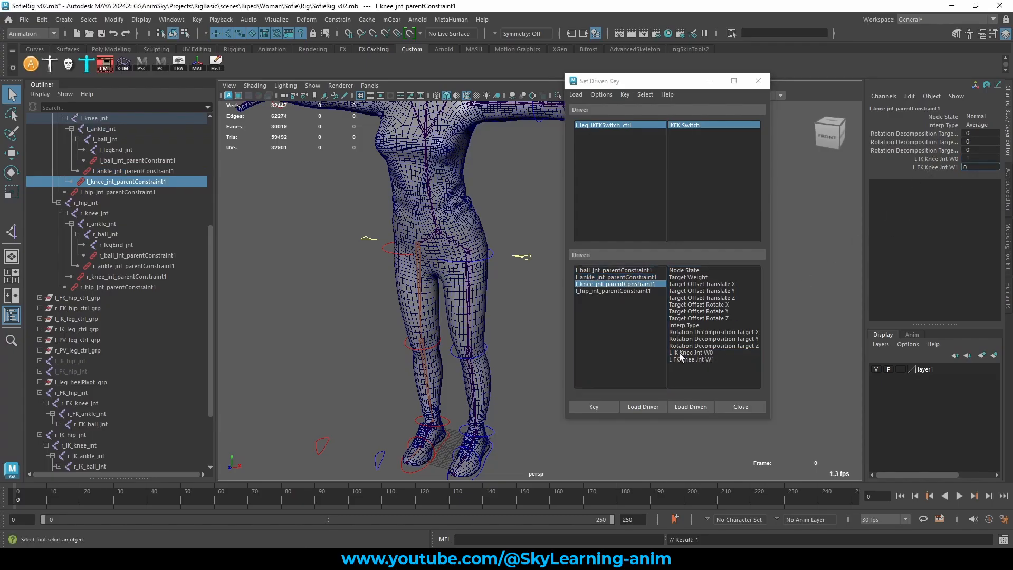
{"action": "left_click_drag", "start_coordinate": [681, 354], "coordinate": [683, 360]}
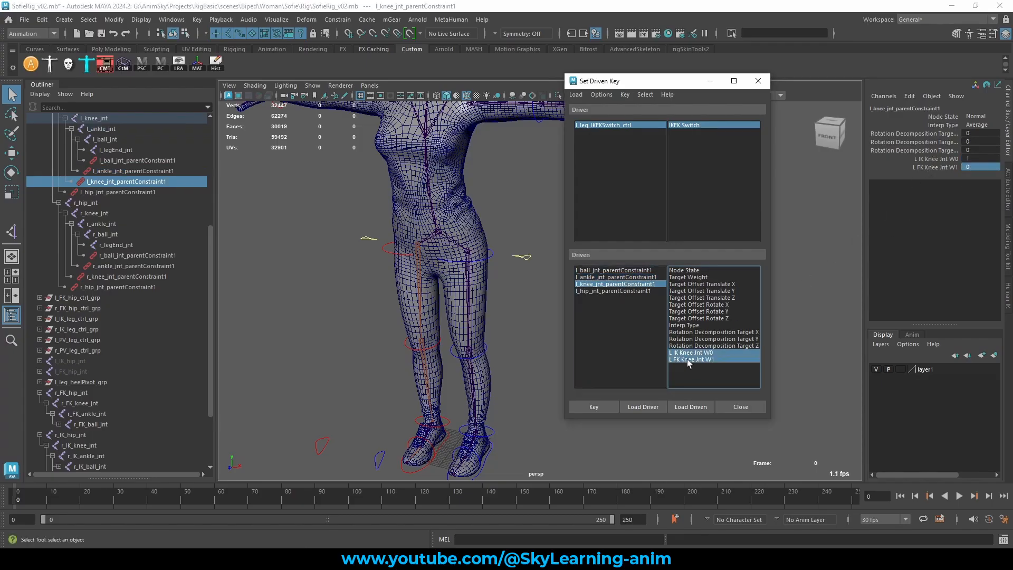
- Set L FK Hip Jnt W1 to 0 on l_hip_jnt_parentConstraint1 and key both its hip weights to the switch
{"action": "left_click", "coordinate": [612, 290]}
{"action": "double_click", "coordinate": [977, 165]}
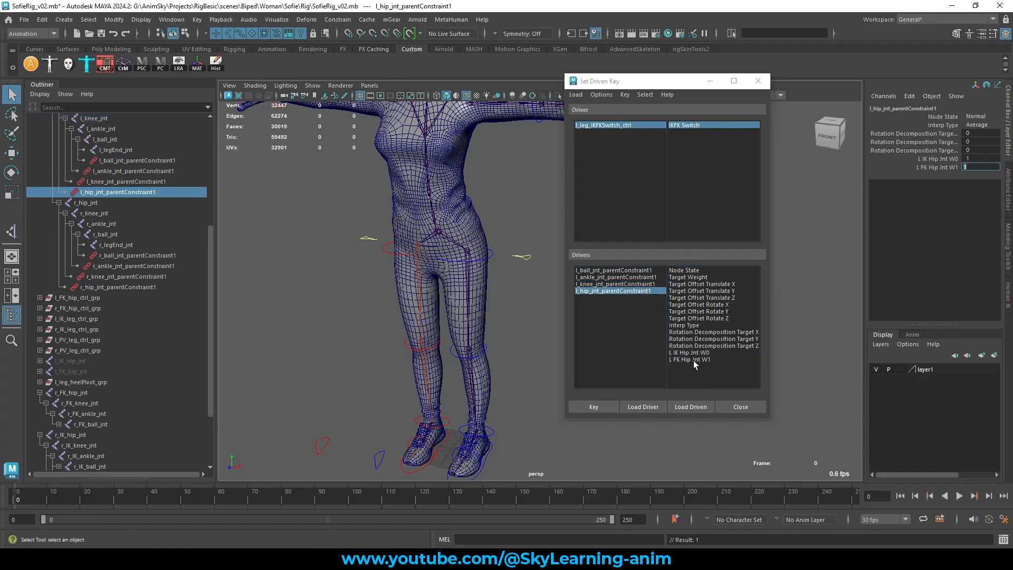
{"action": "type", "text": "0"}
{"action": "key", "text": "Return"}
{"action": "left_click_drag", "start_coordinate": [691, 352], "coordinate": [690, 359]}
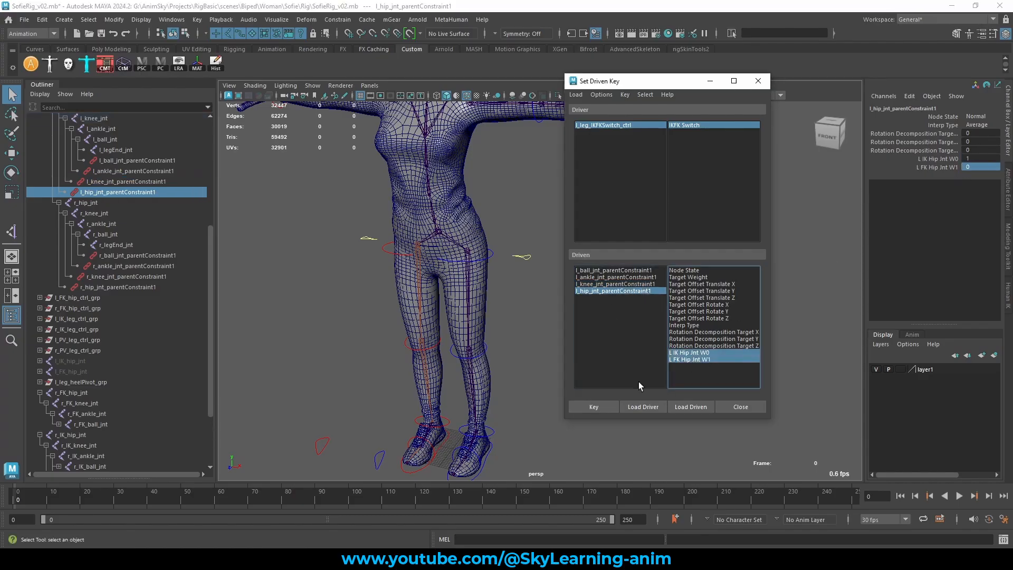
{"action": "left_click", "coordinate": [594, 407]}
- Raise the IKFK Switch attribute of l_leg_IKFKSwitch_ctrl to its FK end
{"action": "left_click", "coordinate": [610, 125]}
{"action": "left_click", "coordinate": [934, 116]}
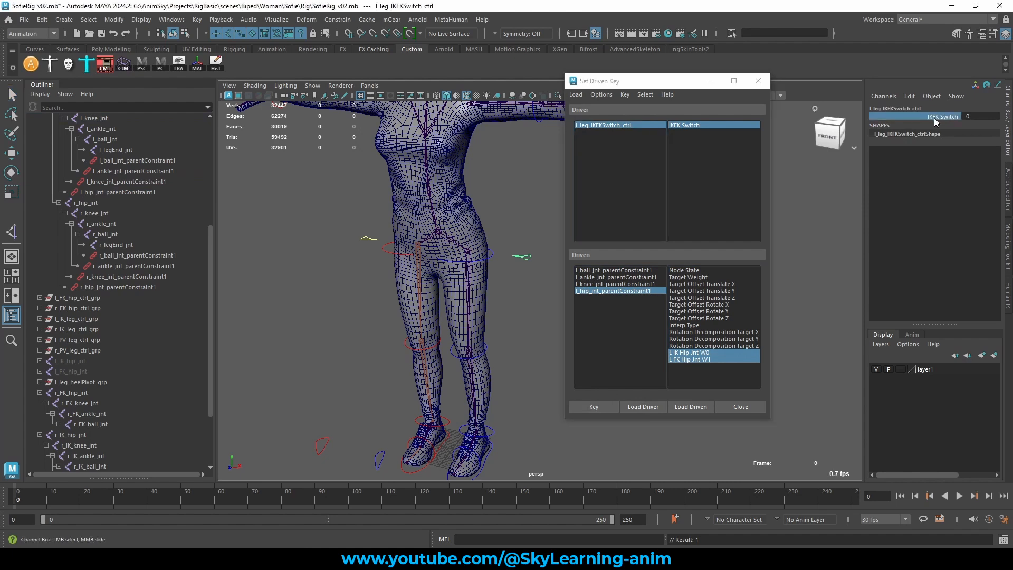
{"action": "middle_click_drag", "start_coordinate": [513, 179], "coordinate": [738, 165]}
- Key l_ball_jnt_parentConstraint1 to the switch with L IK Ball Jnt W0 at 0 and L FK Ball Jnt W1 at 1
{"action": "left_click", "coordinate": [633, 270]}
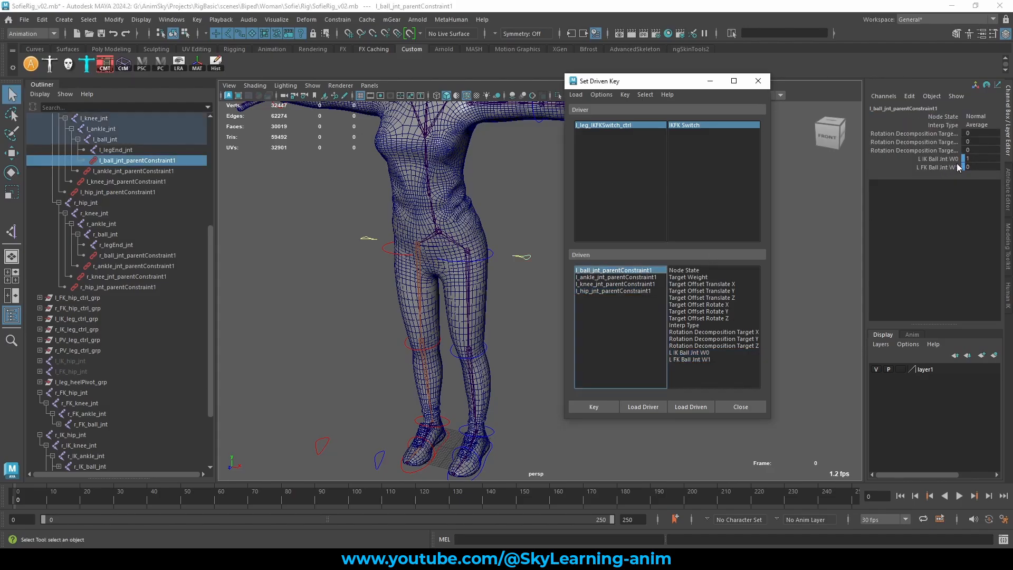
{"action": "double_click", "coordinate": [979, 159]}
{"action": "type", "text": "0"}
{"action": "double_click", "coordinate": [975, 167]}
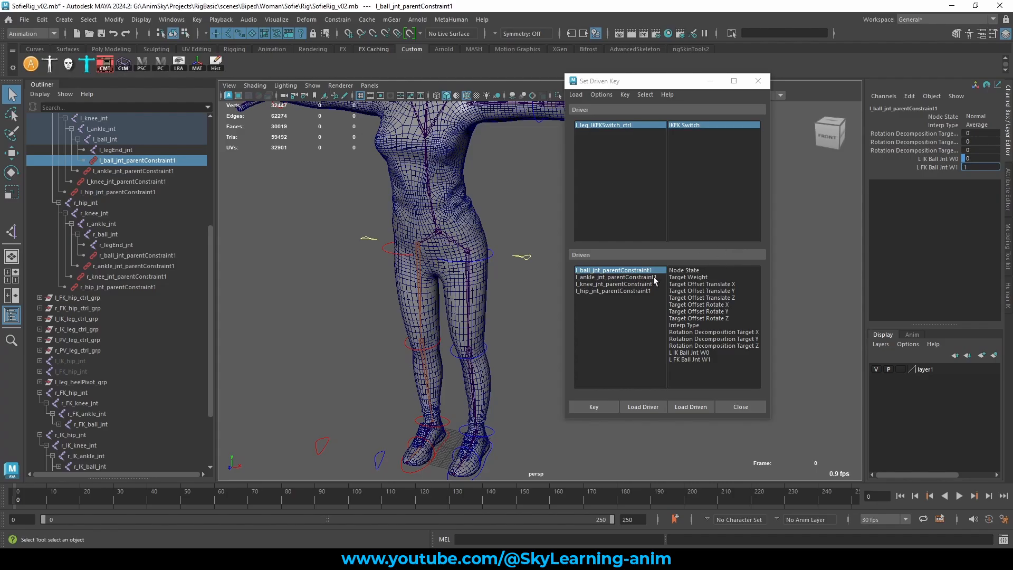
{"action": "left_click_drag", "start_coordinate": [669, 352], "coordinate": [672, 364]}
{"action": "left_click", "coordinate": [593, 407]}
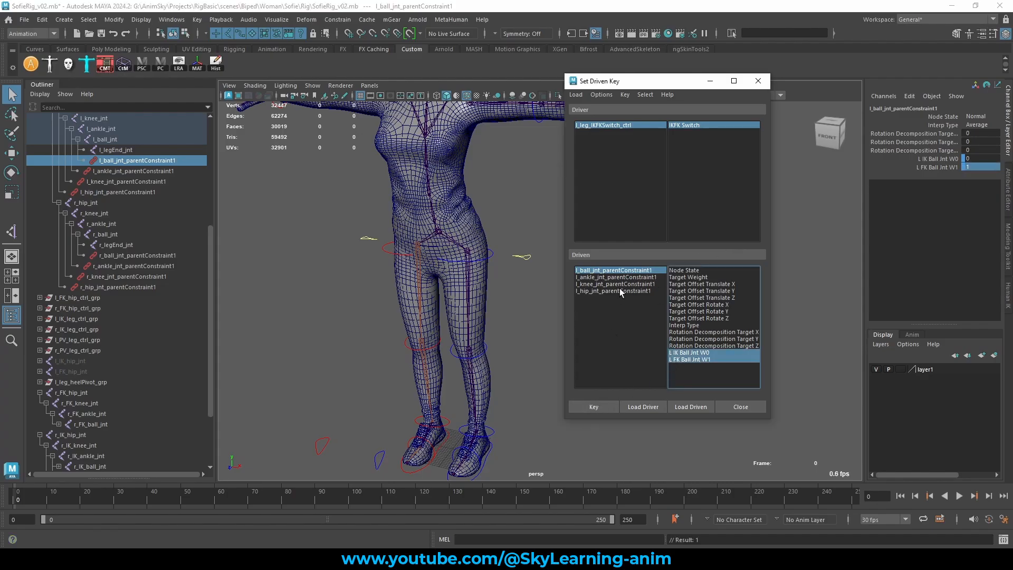
- Key l_ankle_jnt_parentConstraint1 to the switch with L IK Ankle Jnt W0 at 0 and L FK Ankle Jnt W1 at 1
{"action": "left_click", "coordinate": [628, 284]}
{"action": "left_click", "coordinate": [636, 277]}
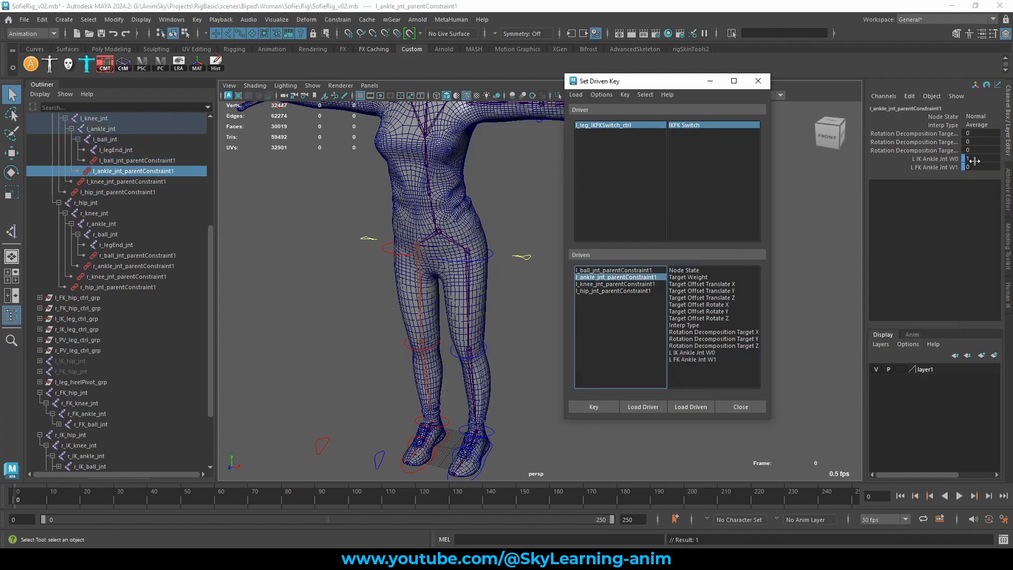
{"action": "double_click", "coordinate": [974, 161]}
{"action": "type", "text": "0"}
{"action": "key", "text": "Tab"}
{"action": "type", "text": "1"}
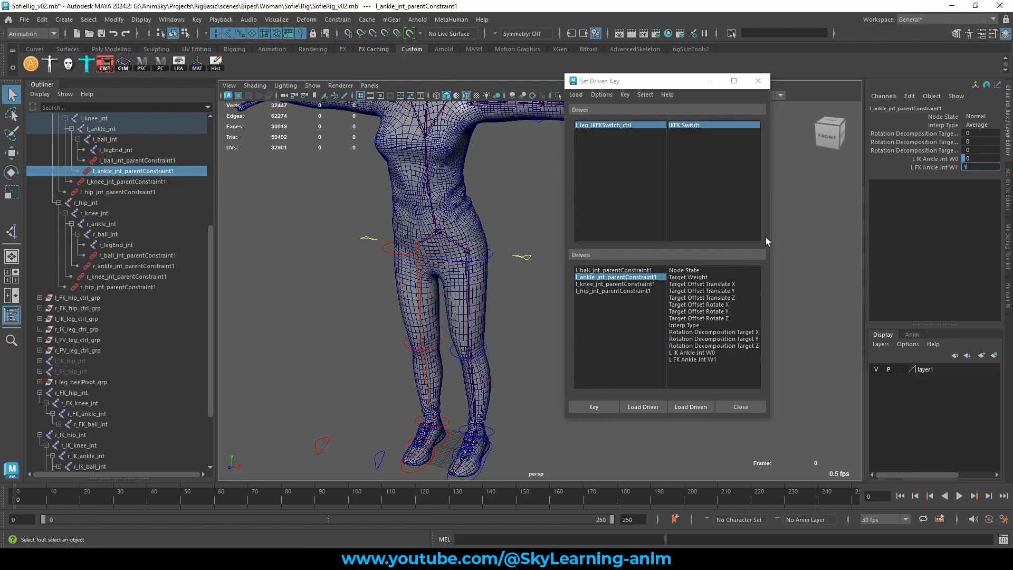
{"action": "left_click", "coordinate": [654, 278]}
{"action": "left_click_drag", "start_coordinate": [685, 353], "coordinate": [683, 364]}
{"action": "left_click", "coordinate": [592, 408]}
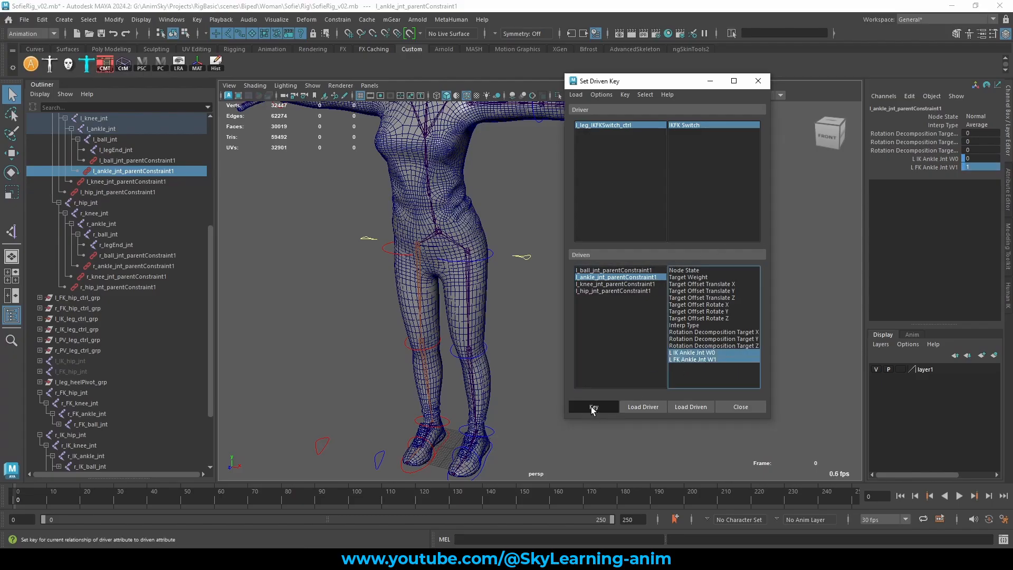
- Key l_knee_jnt_parentConstraint1 to the switch with L IK Knee Jnt W0 at 0 and L FK Knee Jnt W1 at 1
{"action": "left_click", "coordinate": [614, 284]}
{"action": "double_click", "coordinate": [979, 160]}
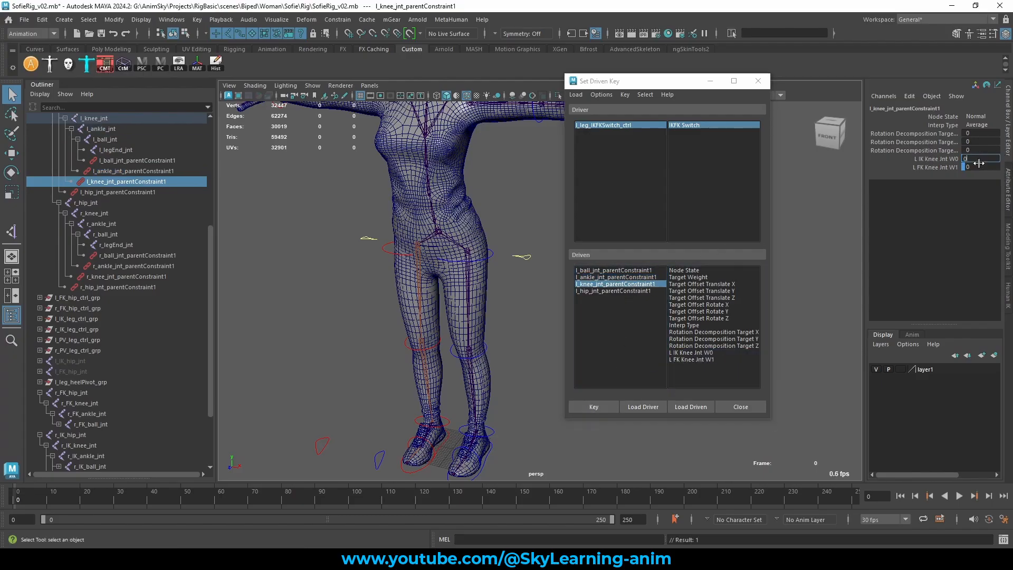
{"action": "type", "text": "1"}
{"action": "key", "text": "Tab"}
{"action": "left_click", "coordinate": [977, 160]}
{"action": "type", "text": "0"}
{"action": "key", "text": "Tab"}
{"action": "left_click_drag", "start_coordinate": [677, 352], "coordinate": [677, 360]}
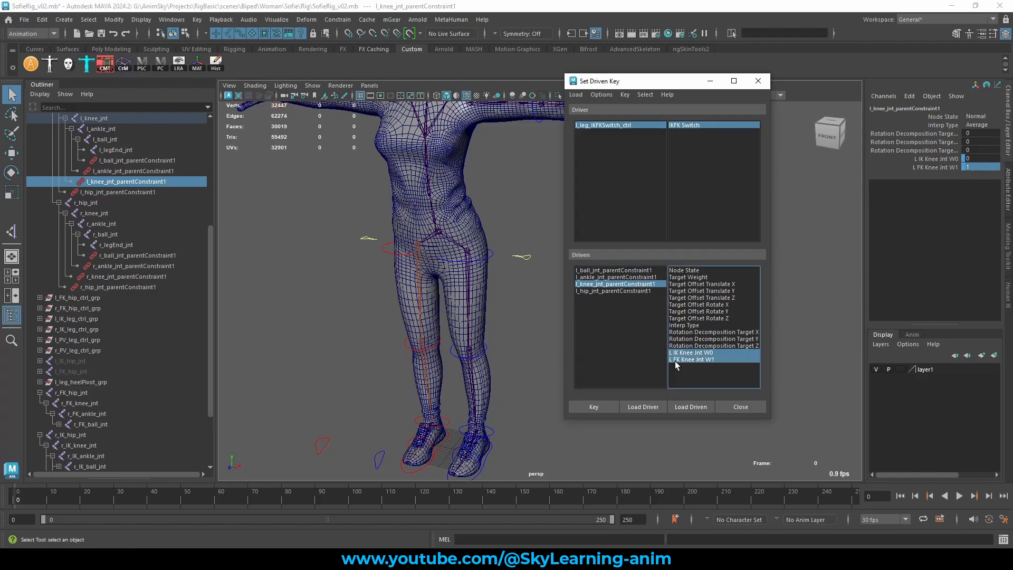
{"action": "left_click", "coordinate": [596, 407]}
- Key l_hip_jnt_parentConstraint1 to the switch with L IK Hip Jnt W0 at 0 and L FK Hip Jnt W1 at 1
{"action": "left_click", "coordinate": [617, 291]}
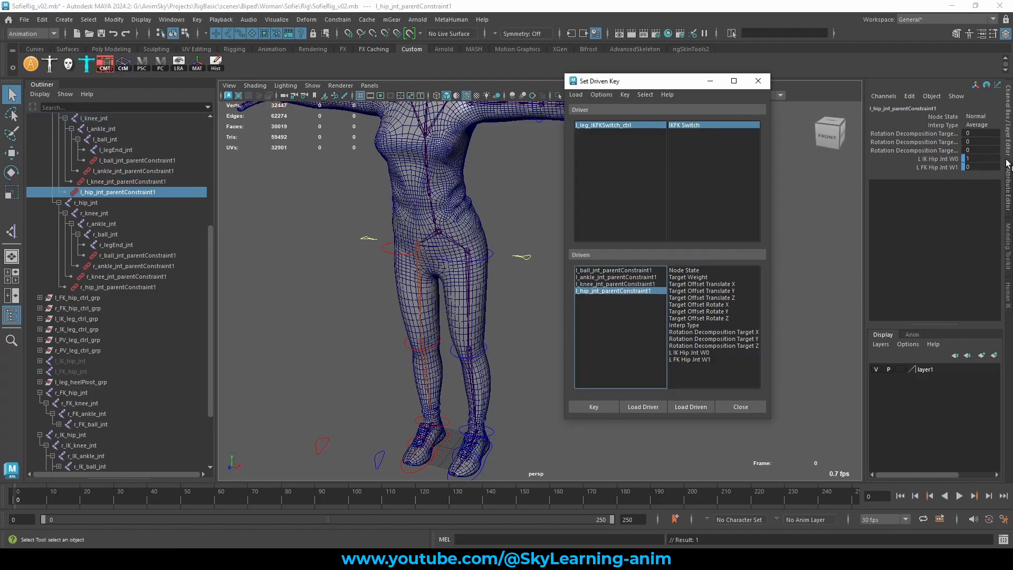
{"action": "left_click", "coordinate": [984, 158]}
{"action": "type", "text": "0"}
{"action": "key", "text": "Tab"}
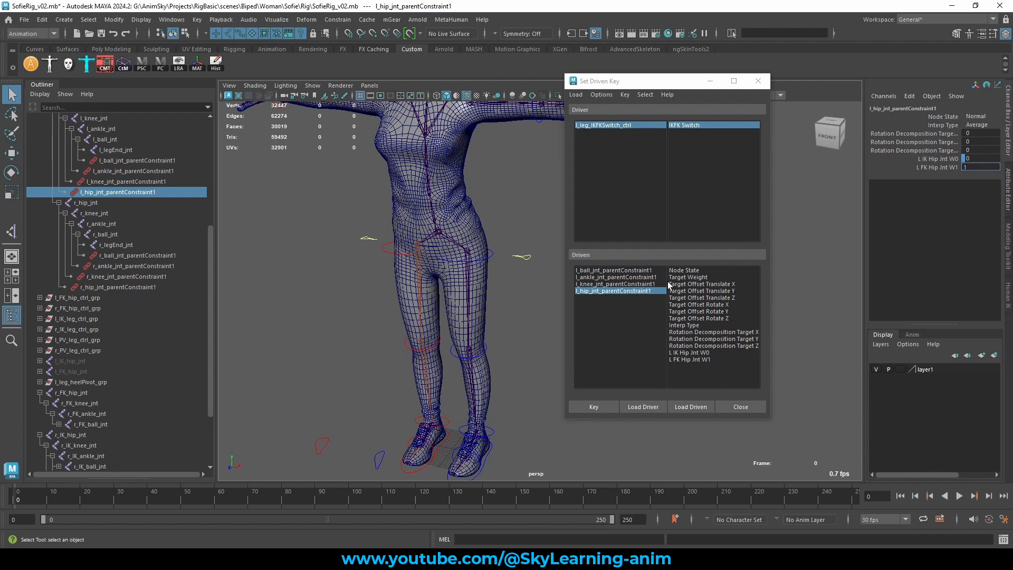
{"action": "left_click_drag", "start_coordinate": [686, 352], "coordinate": [698, 359]}
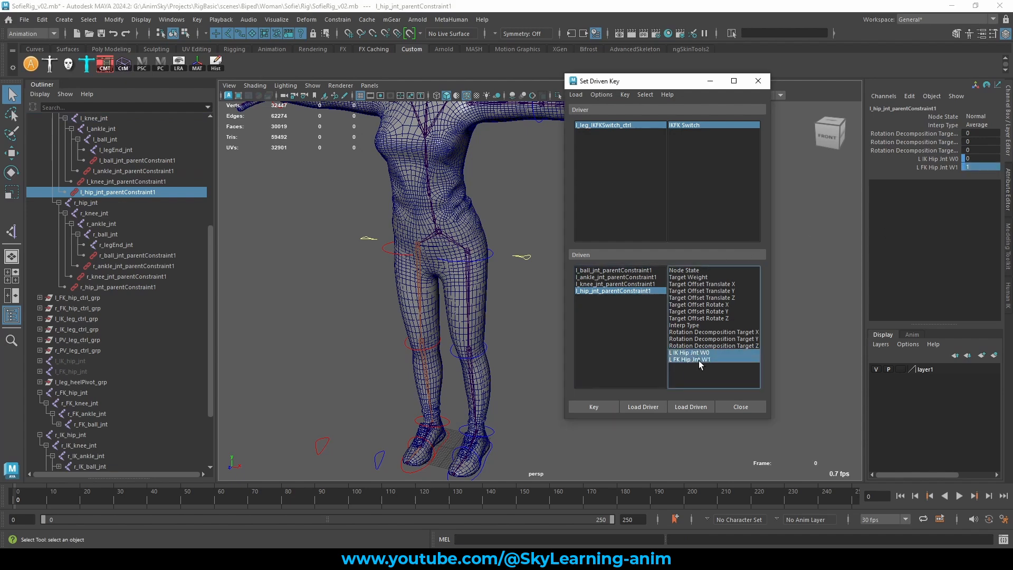
{"action": "left_click", "coordinate": [593, 407]}
- Test the FK setting by moving l_IK_leg_ctrl to about Translate Y 21.1 and Translate Z -31.4
{"action": "left_click_drag", "start_coordinate": [388, 248], "coordinate": [407, 422], "text": "alt"}
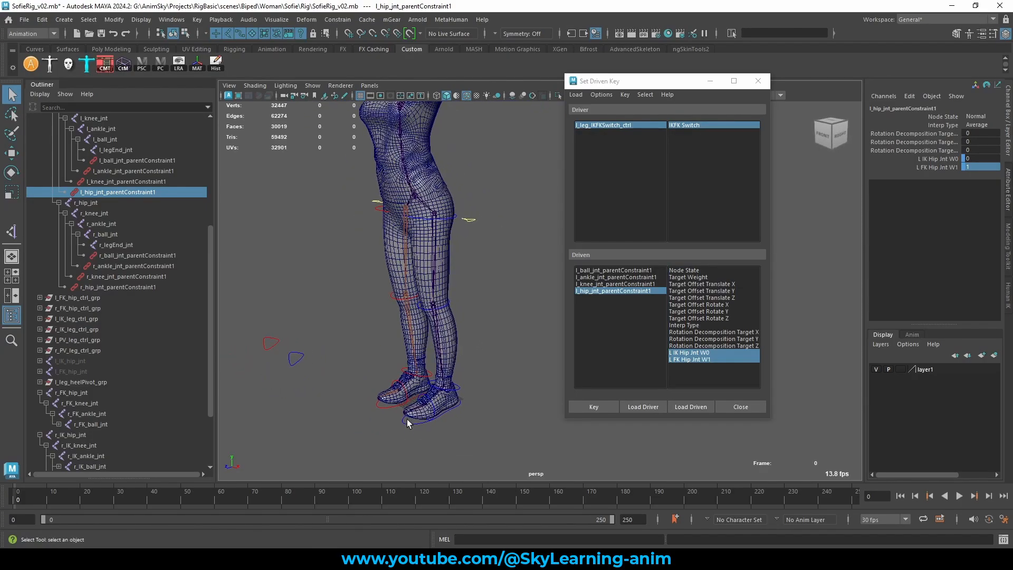
{"action": "left_click", "coordinate": [407, 422]}
{"action": "key", "text": "w"}
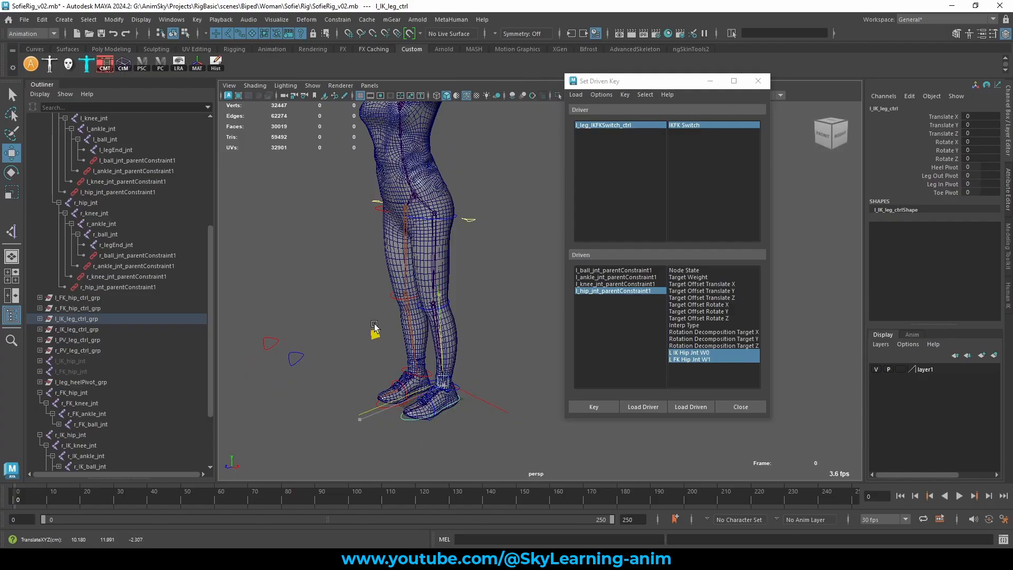
{"action": "left_click_drag", "start_coordinate": [375, 327], "coordinate": [486, 293]}
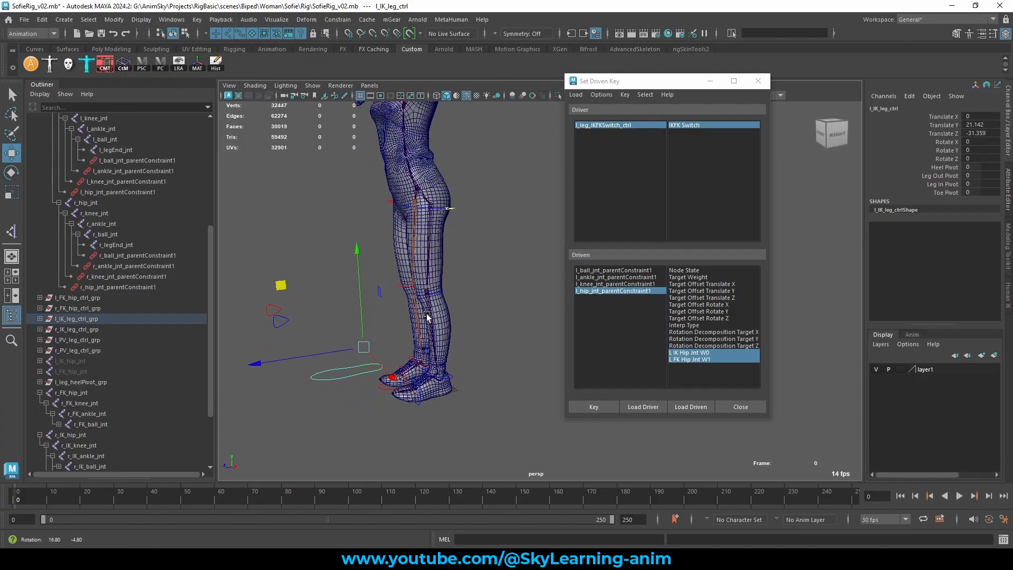
- Collapse the r_FK_hip_jnt and r_IK_hip_jnt hierarchies in the Outliner
{"action": "left_click", "coordinate": [430, 225]}
{"action": "scroll", "coordinate": [149, 334], "scroll_direction": "down", "scroll_amount": 3}
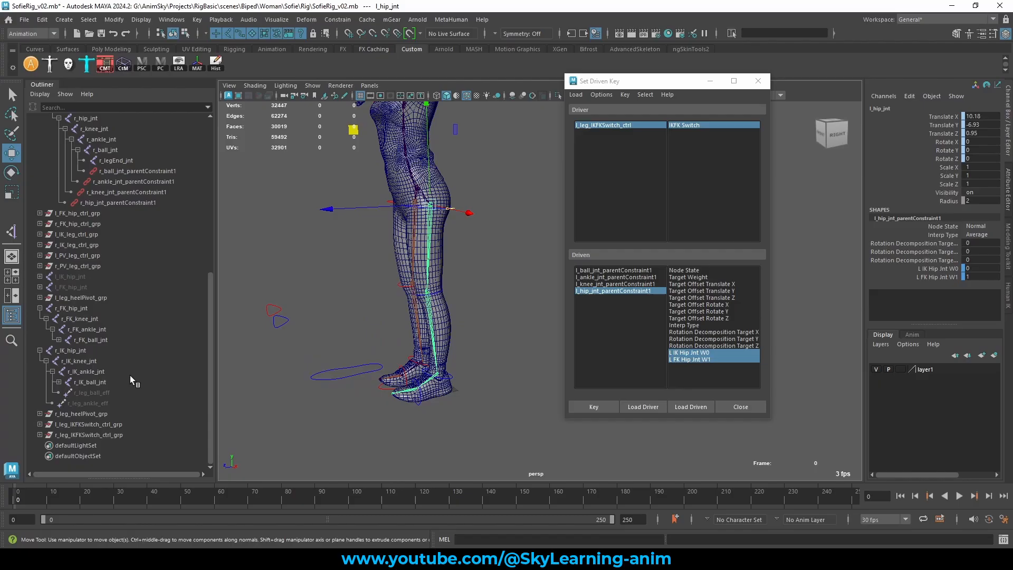
{"action": "left_click", "coordinate": [40, 350]}
{"action": "left_click", "coordinate": [41, 361]}
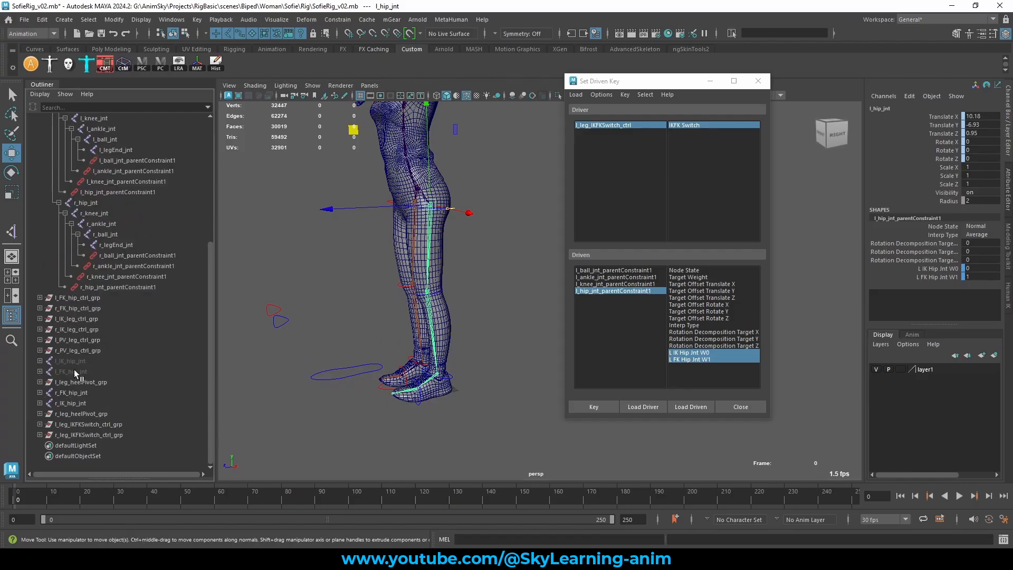
- Show the hidden l_IK_hip_jnt and l_FK_hip_jnt chains and undo the visibility change
{"action": "left_click_drag", "start_coordinate": [78, 361], "coordinate": [76, 372]}
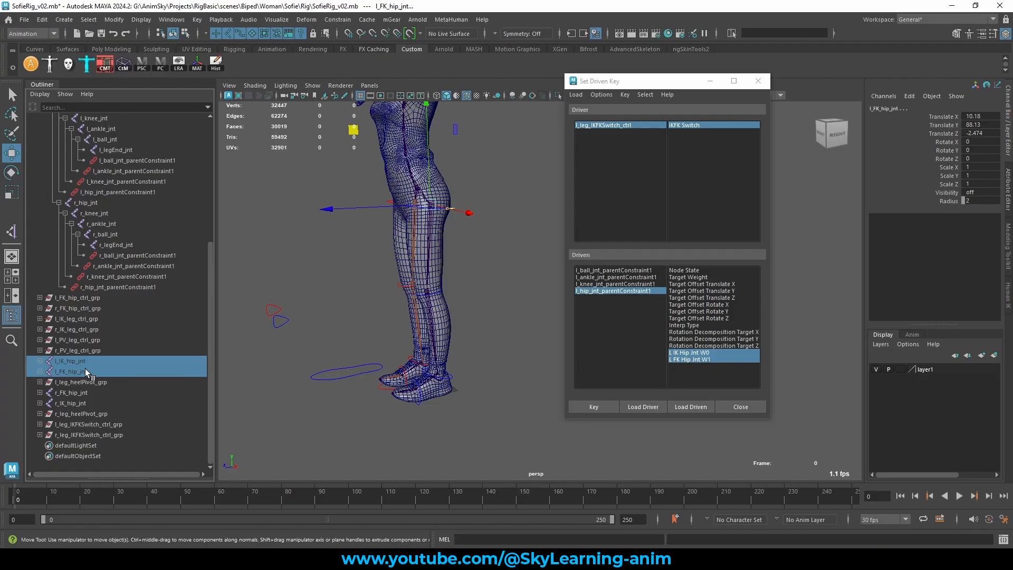
{"action": "key", "text": "h"}
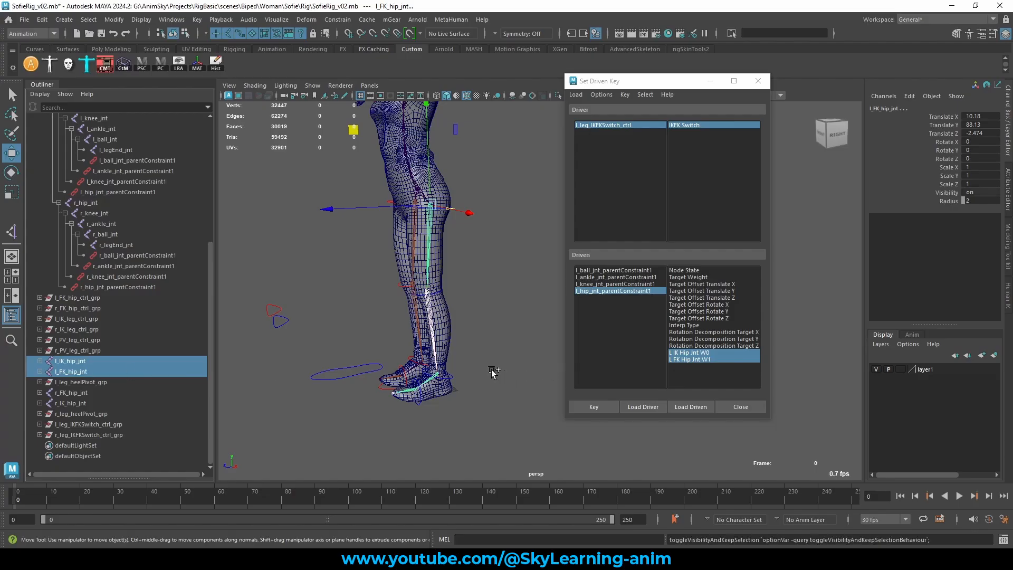
{"action": "left_click_drag", "start_coordinate": [426, 348], "coordinate": [450, 342], "text": "alt"}
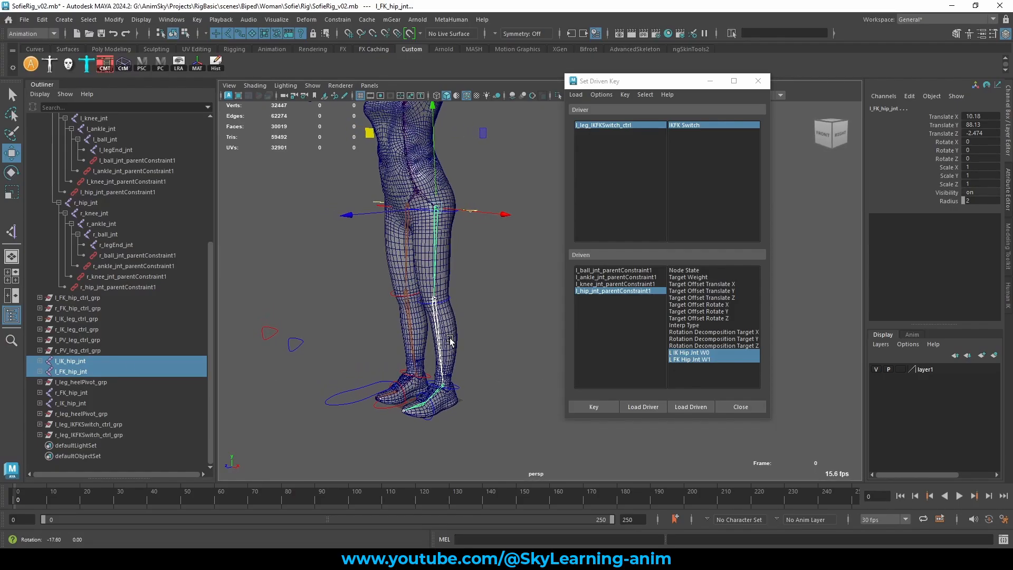
{"action": "key", "text": "ctrl+z"}
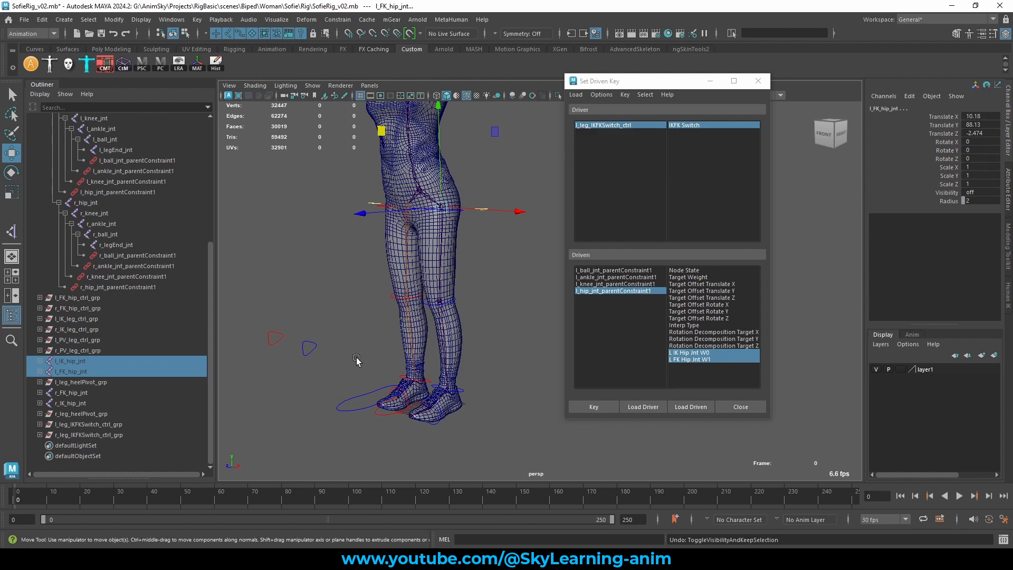
- Reset Translate Y and Translate Z of l_IK_leg_ctrl to 0
{"action": "left_click", "coordinate": [342, 404]}
{"action": "left_click_drag", "start_coordinate": [986, 133], "coordinate": [982, 125]}
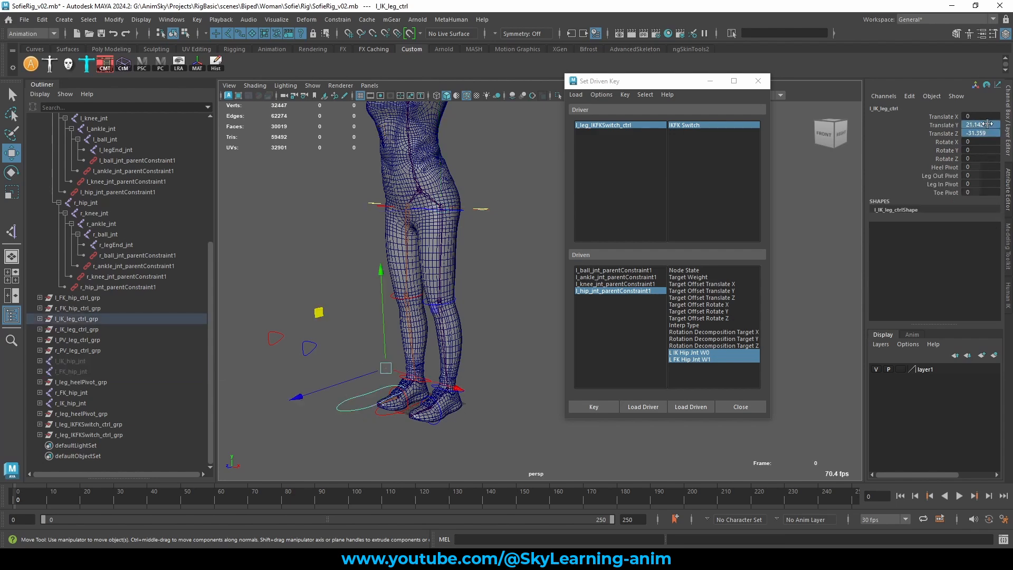
{"action": "type", "text": "0"}
{"action": "key", "text": "Return"}
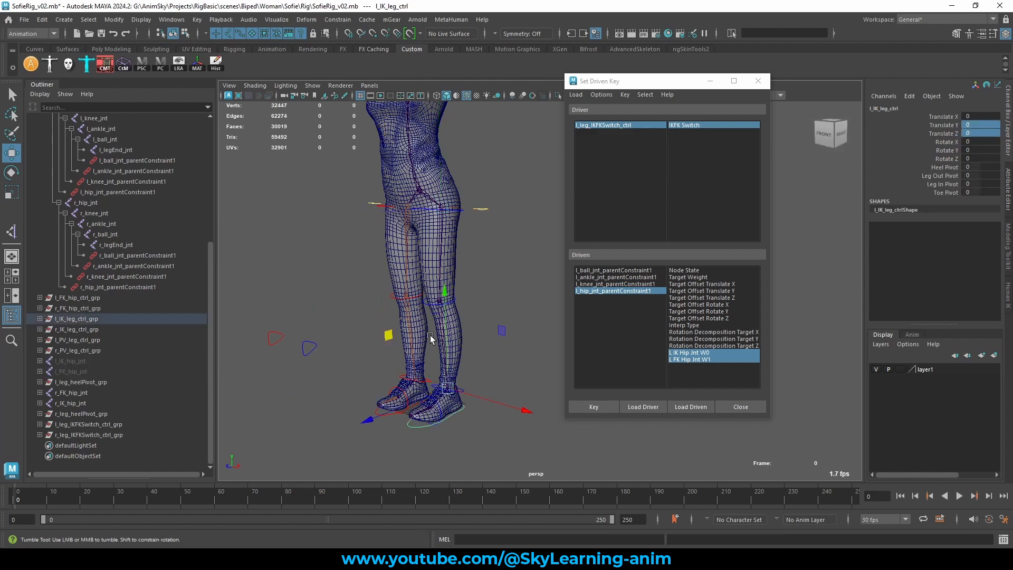
- Try moving l_leg_heelPivot_grp to test its effect on the leg, and undo the move
{"action": "left_click_drag", "start_coordinate": [429, 340], "coordinate": [448, 321], "text": "alt"}
{"action": "middle_click_drag", "start_coordinate": [448, 322], "coordinate": [448, 291], "text": "alt"}
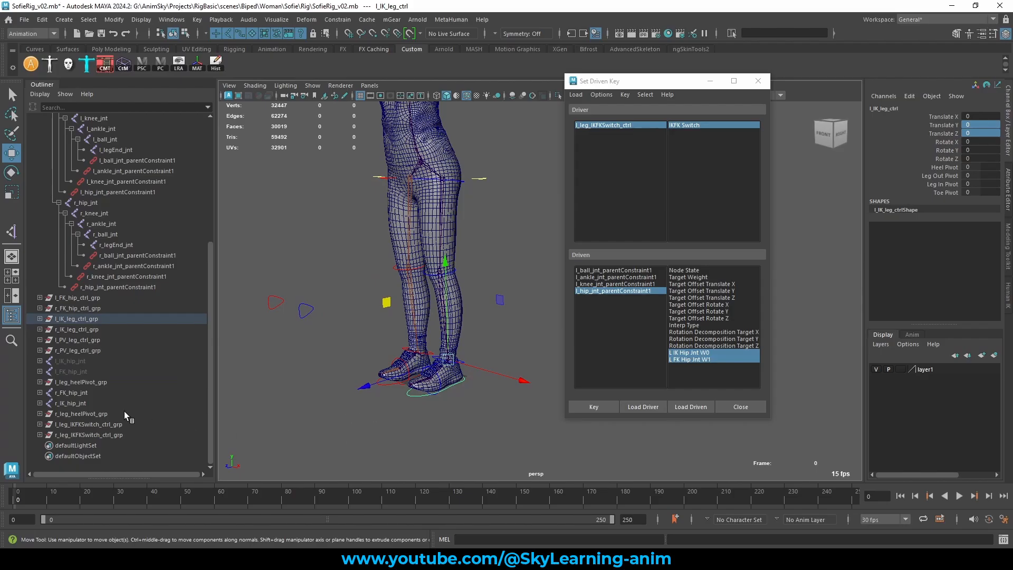
{"action": "left_click", "coordinate": [90, 382]}
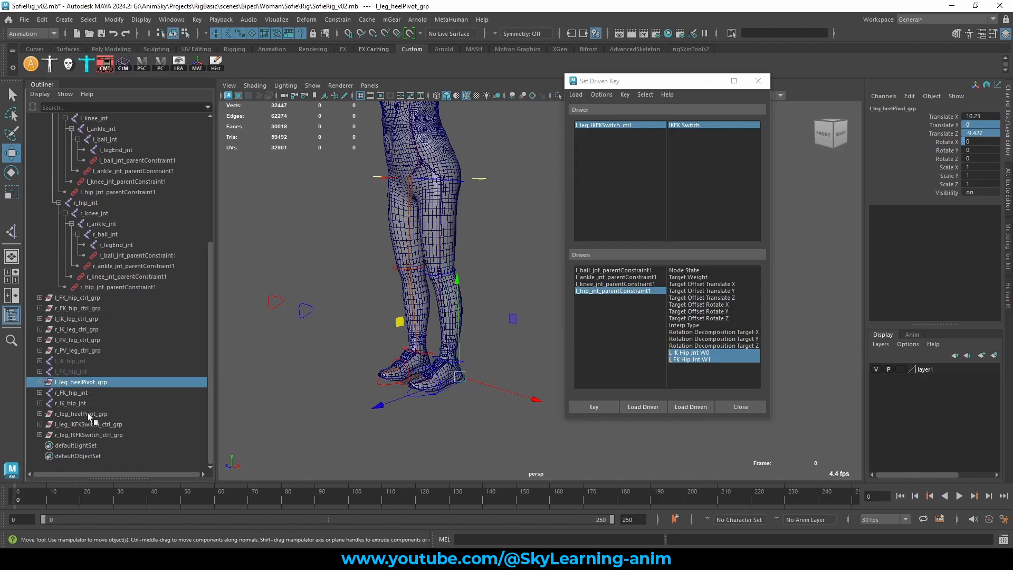
{"action": "left_click", "coordinate": [91, 414]}
{"action": "left_click", "coordinate": [78, 382]}
{"action": "left_click_drag", "start_coordinate": [380, 327], "coordinate": [567, 346], "text": "alt"}
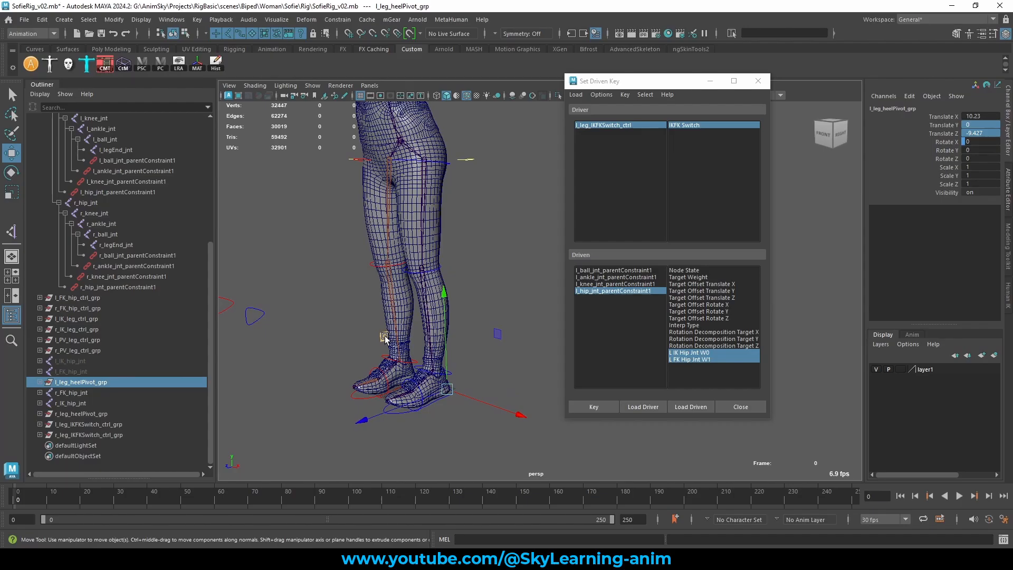
{"action": "left_click_drag", "start_coordinate": [384, 336], "coordinate": [338, 313]}
{"action": "key", "text": "q"}
{"action": "key", "text": "ctrl+z"}
{"action": "key", "text": "ctrl+z"}
- Parent l_leg_heelPivot_grp under l_IK_leg_ctrl
{"action": "left_click_drag", "start_coordinate": [424, 415], "coordinate": [427, 385], "text": "alt"}
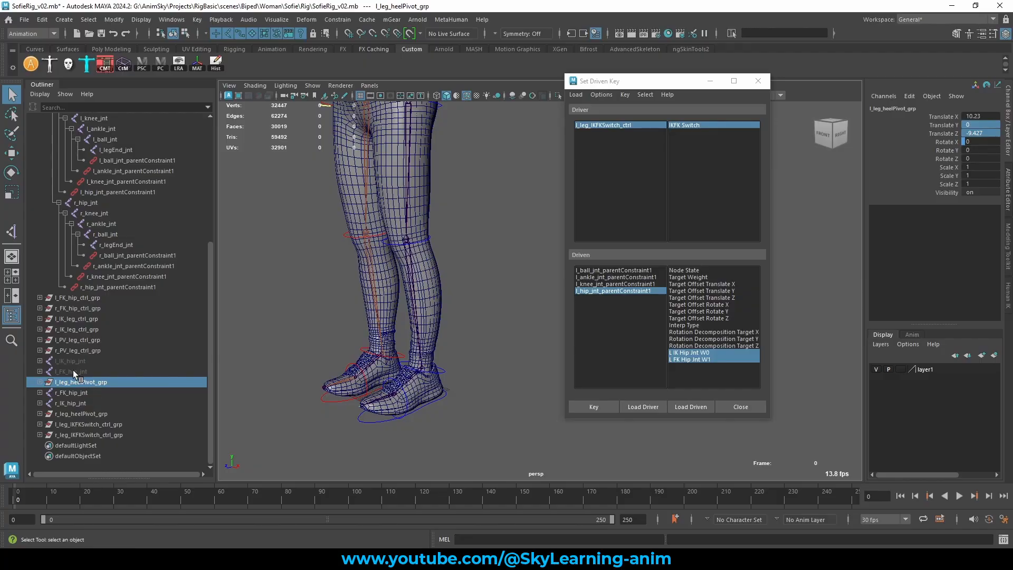
{"action": "left_click", "coordinate": [361, 421]}
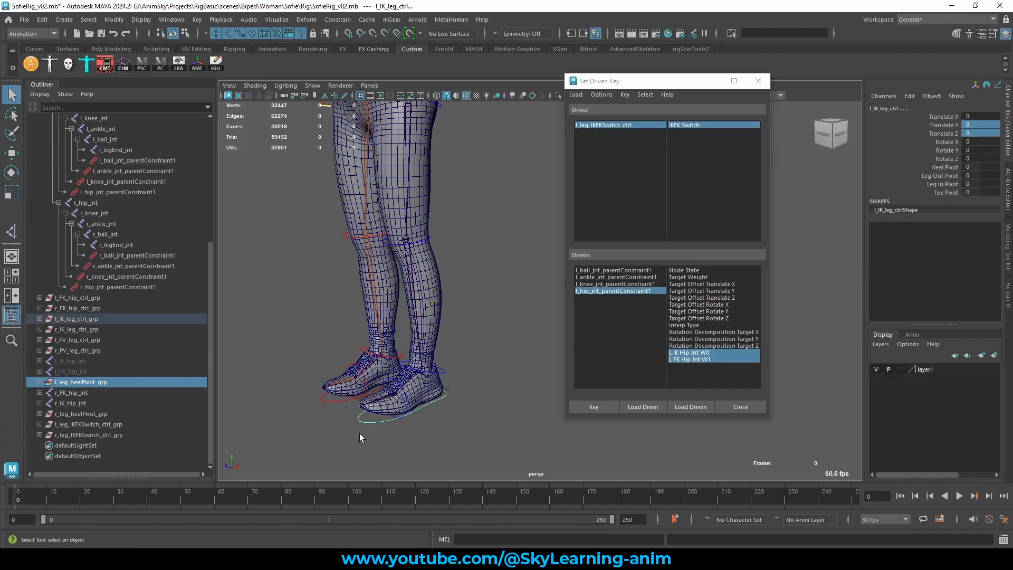
{"action": "key", "text": "p"}
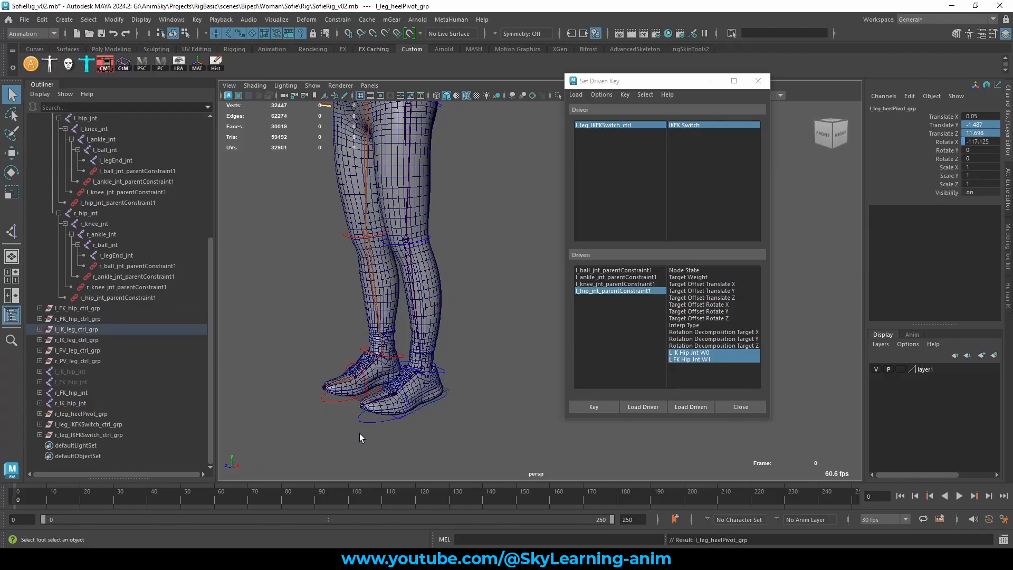
- Parent r_leg_heelPivot_grp under r_IK_leg_ctrl
{"action": "left_click", "coordinate": [106, 411]}
{"action": "left_click", "coordinate": [331, 399]}
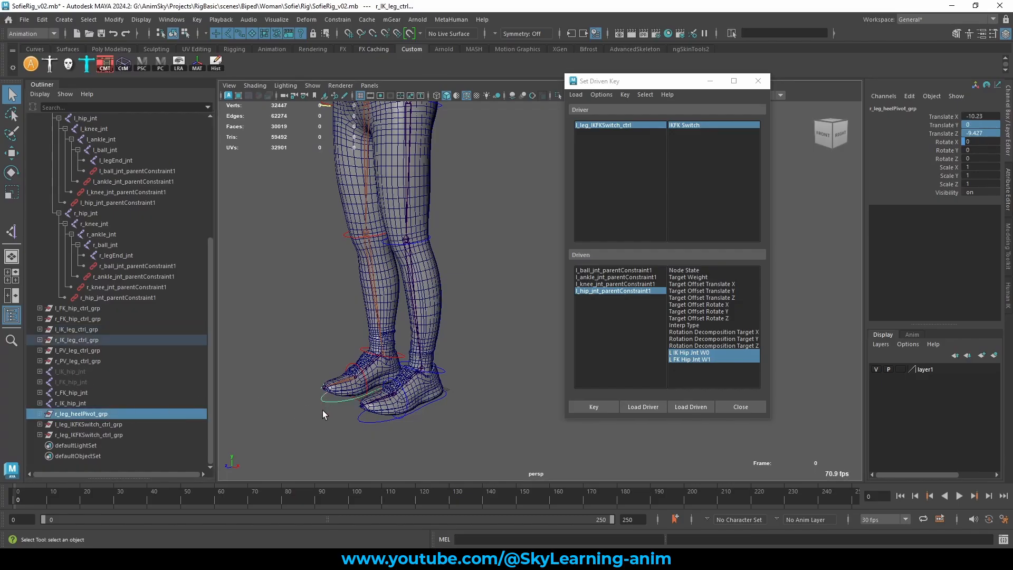
{"action": "key", "text": "p"}
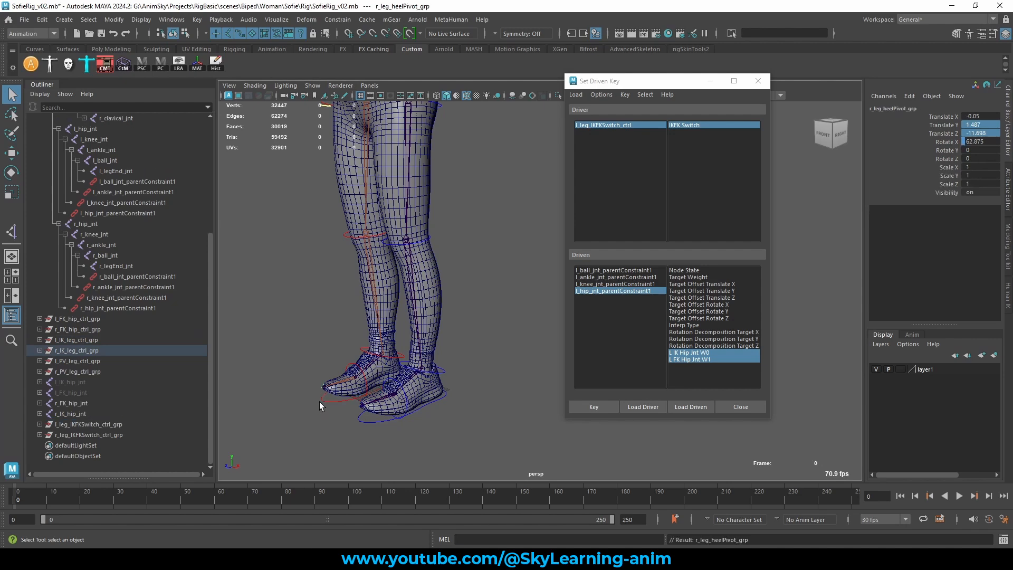
- Make the hidden l_IK_hip_jnt and l_FK_hip_jnt chains visible
{"action": "left_click", "coordinate": [365, 415]}
{"action": "left_click_drag", "start_coordinate": [366, 417], "coordinate": [383, 394], "text": "alt"}
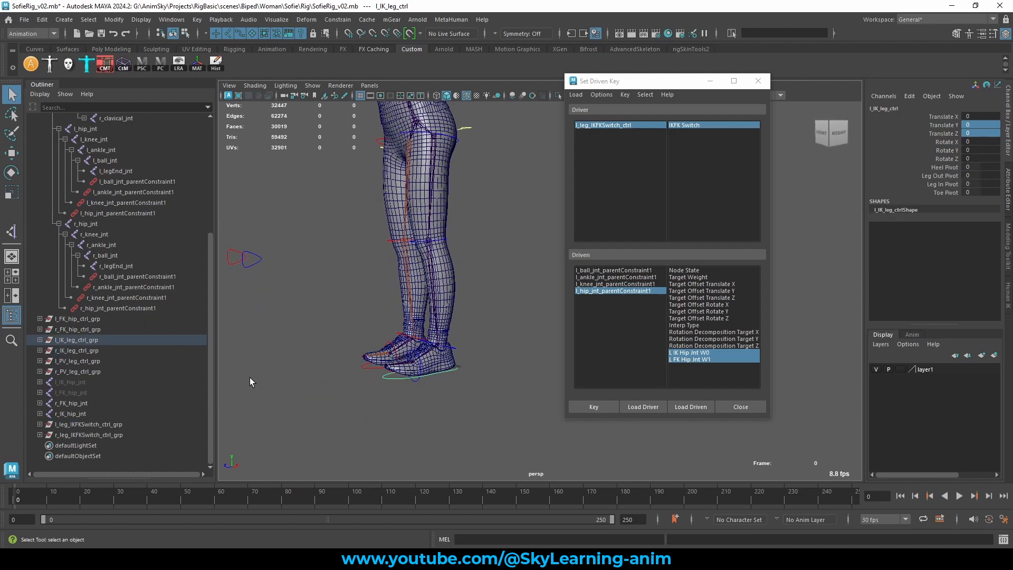
{"action": "left_click_drag", "start_coordinate": [87, 381], "coordinate": [86, 388]}
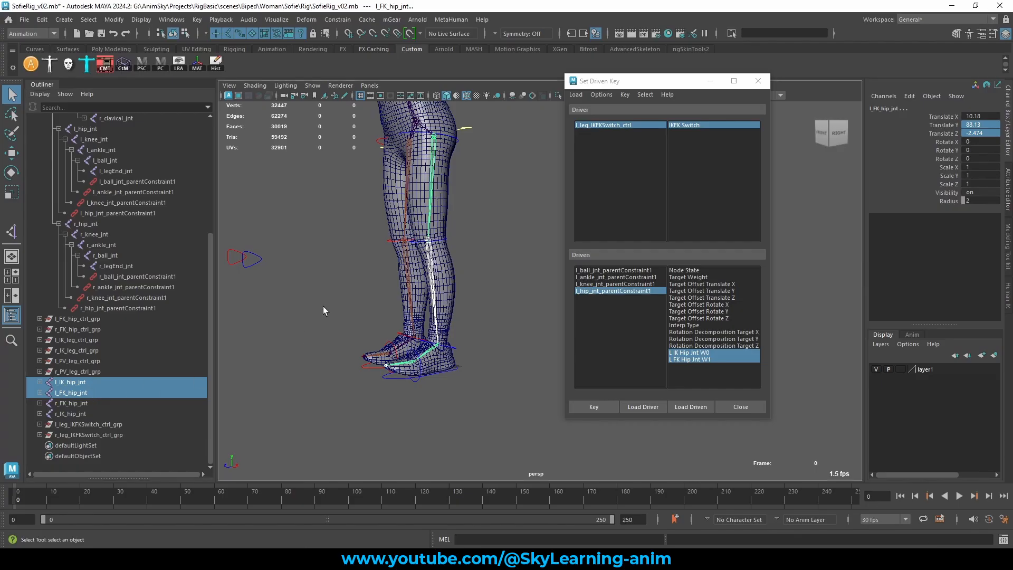
- Pose l_IK_leg_ctrl up and away from the foot, at about Translate Y 15.8 and Translate Z -22.7
{"action": "left_click", "coordinate": [390, 387]}
{"action": "left_click", "coordinate": [385, 385]}
{"action": "key", "text": "w"}
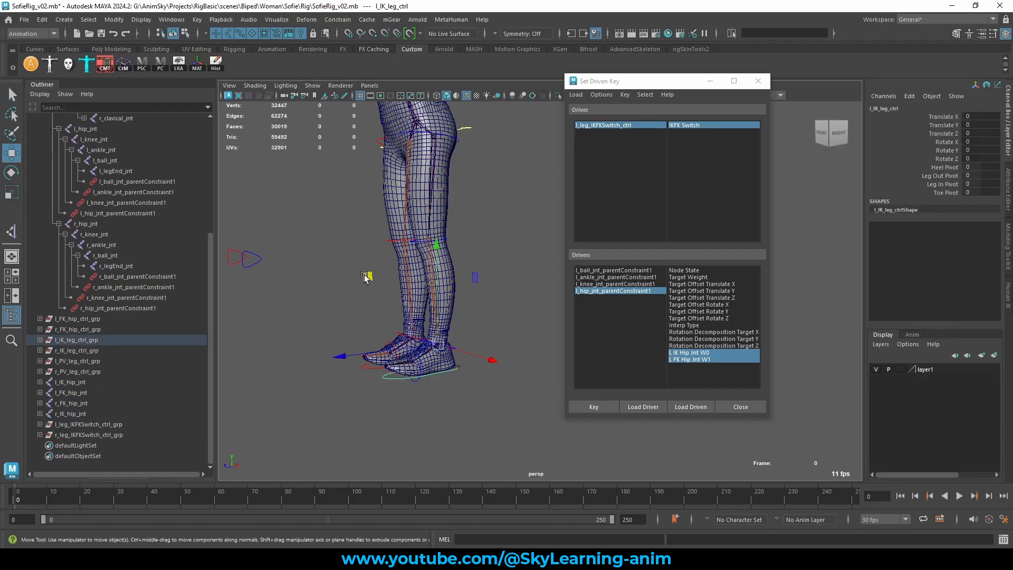
{"action": "left_click_drag", "start_coordinate": [355, 256], "coordinate": [303, 246]}
{"action": "right_click_drag", "start_coordinate": [303, 246], "coordinate": [364, 266], "text": "alt"}
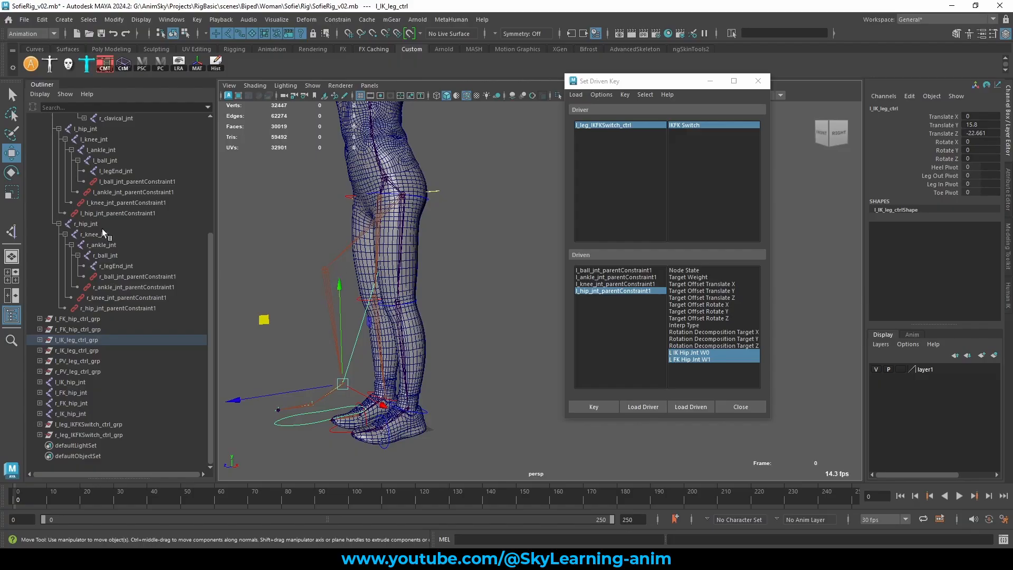
- Collapse the r_hip_jnt and l_hip_jnt hierarchies in the Outliner and select l_hip_jnt
{"action": "left_click", "coordinate": [59, 223]}
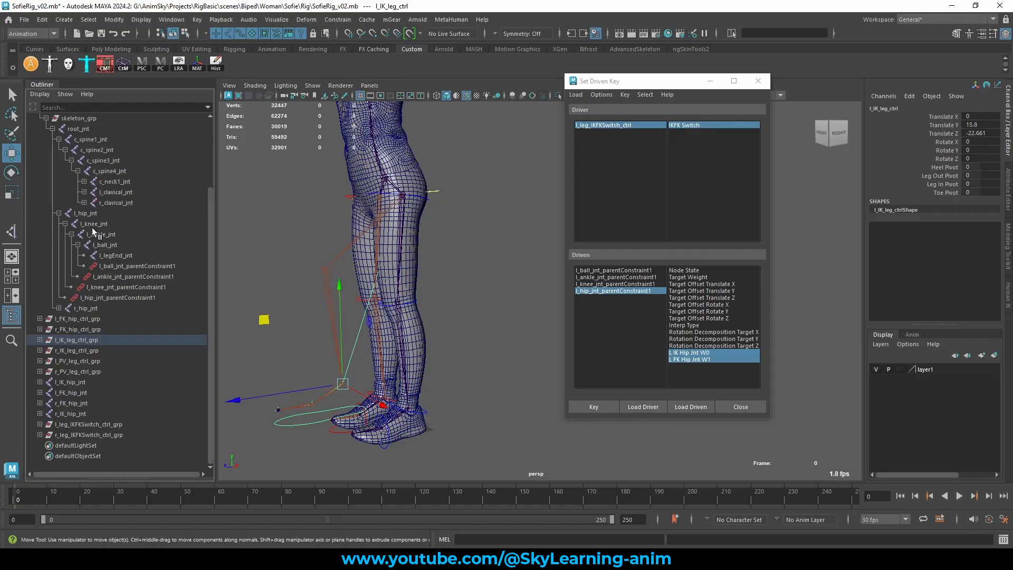
{"action": "left_click", "coordinate": [58, 213]}
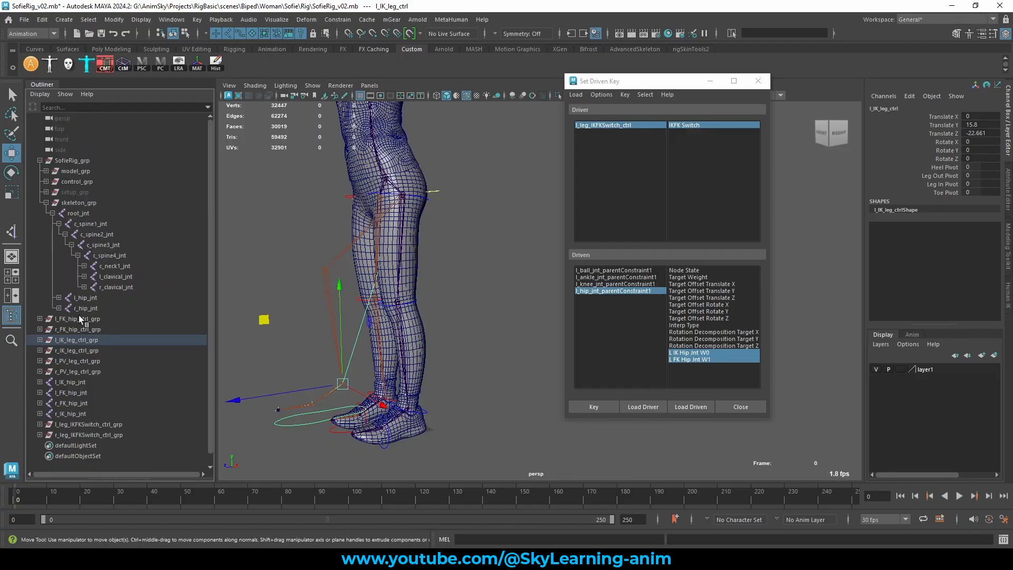
{"action": "left_click", "coordinate": [87, 297]}
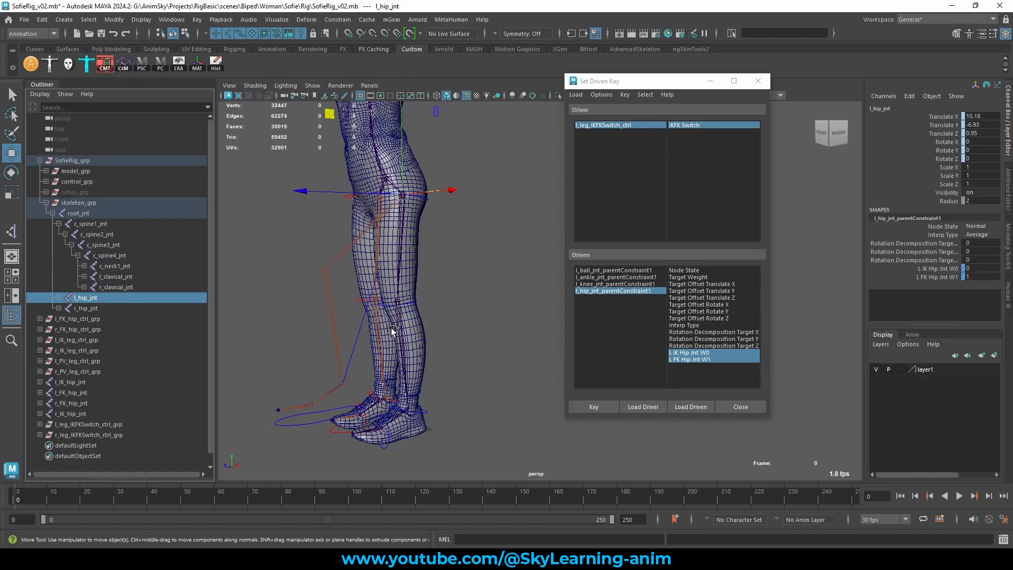
- Lower the IKFK Switch attribute of l_leg_IKFKSwitch_ctrl to its IK end
{"action": "left_click_drag", "start_coordinate": [403, 372], "coordinate": [408, 357], "text": "alt"}
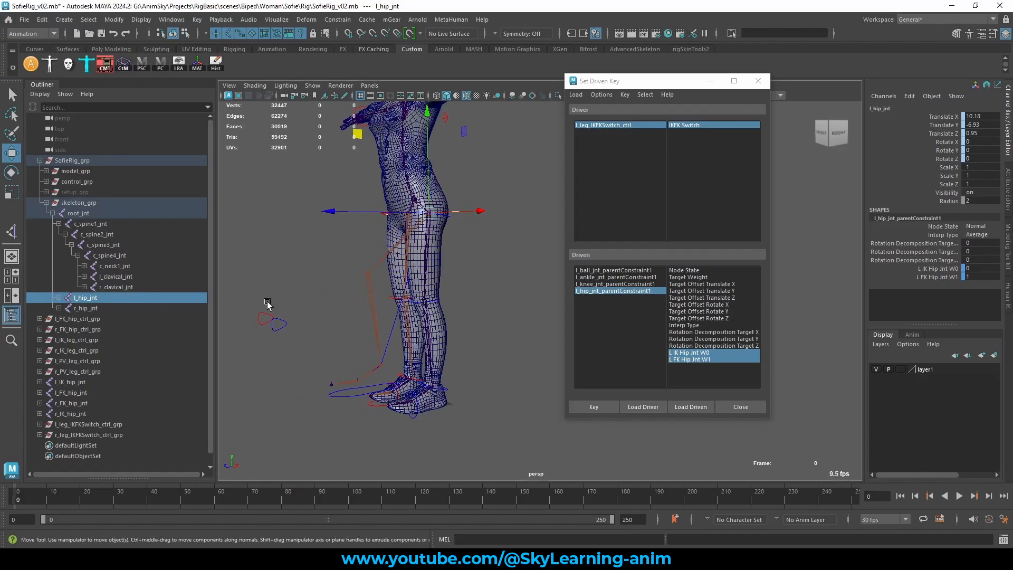
{"action": "left_click_drag", "start_coordinate": [484, 272], "coordinate": [507, 239], "text": "alt"}
{"action": "left_click", "coordinate": [620, 126]}
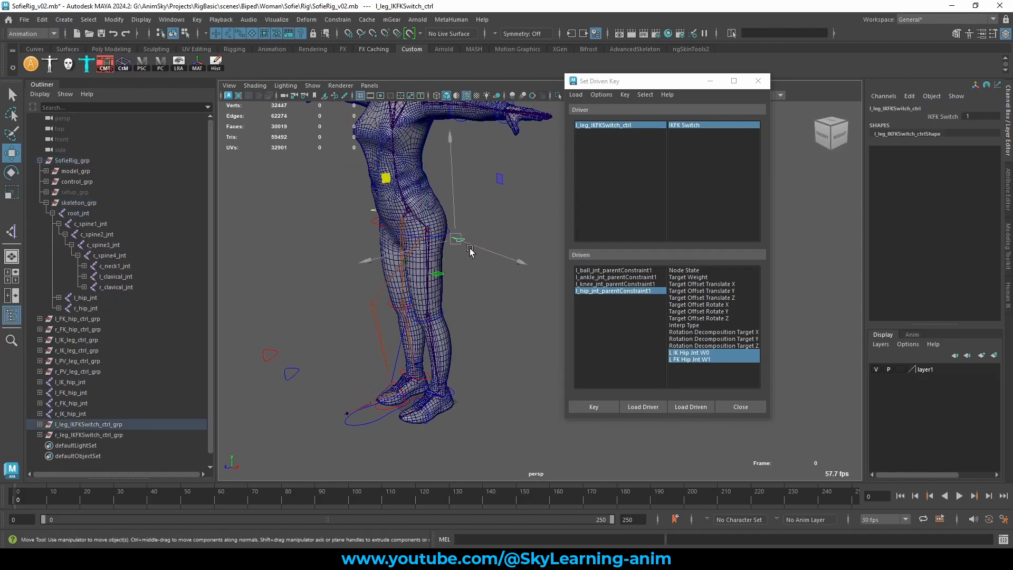
{"action": "left_click", "coordinate": [943, 116]}
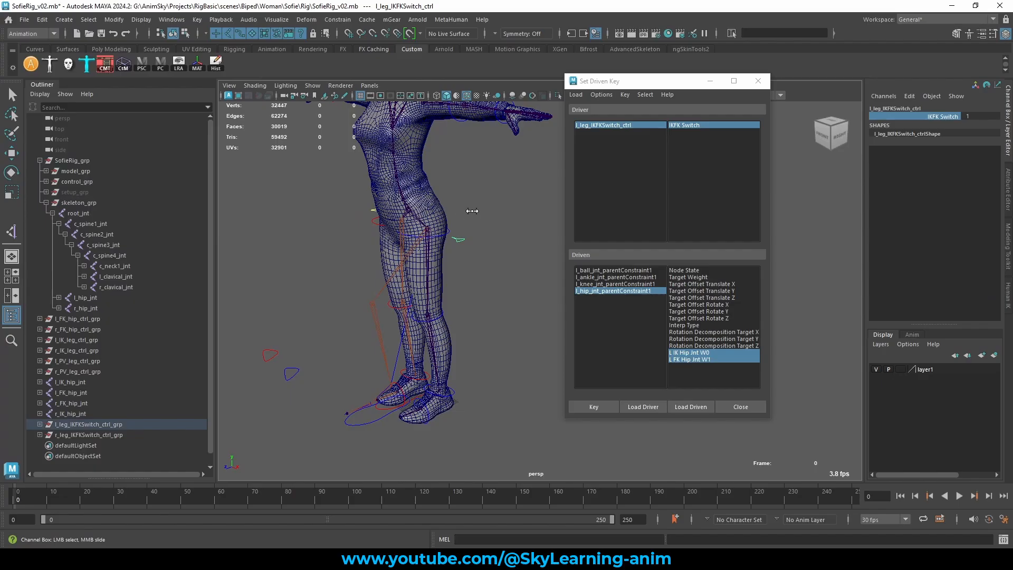
{"action": "middle_click_drag", "start_coordinate": [494, 209], "coordinate": [398, 209]}
{"action": "left_click_drag", "start_coordinate": [418, 290], "coordinate": [405, 284], "text": "alt"}
- Isolate l_hip_jnt in the viewport to check its chain in the IK pose, and restore the full scene view
{"action": "left_click", "coordinate": [87, 297]}
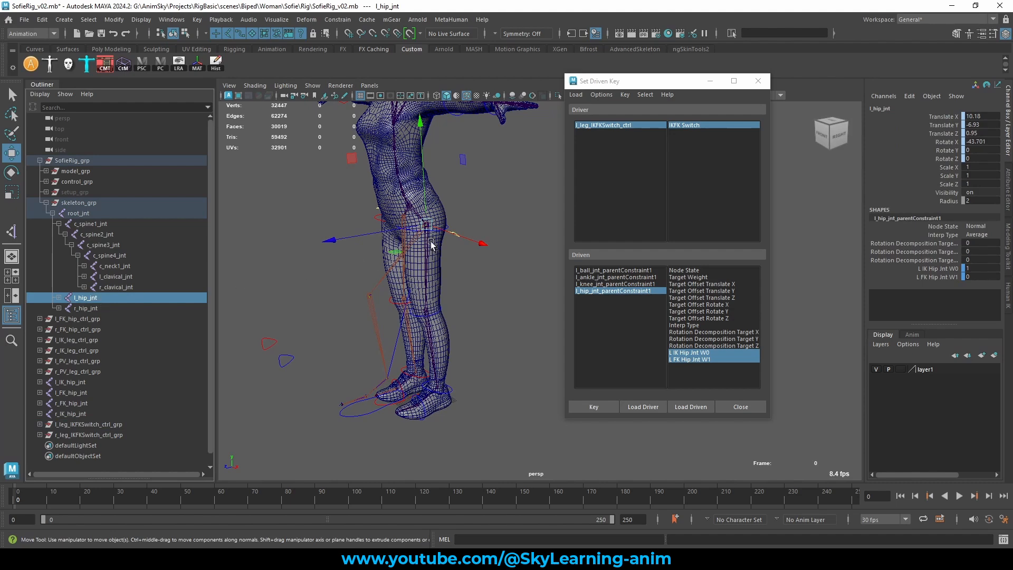
{"action": "left_click_drag", "start_coordinate": [588, 82], "coordinate": [641, 100]}
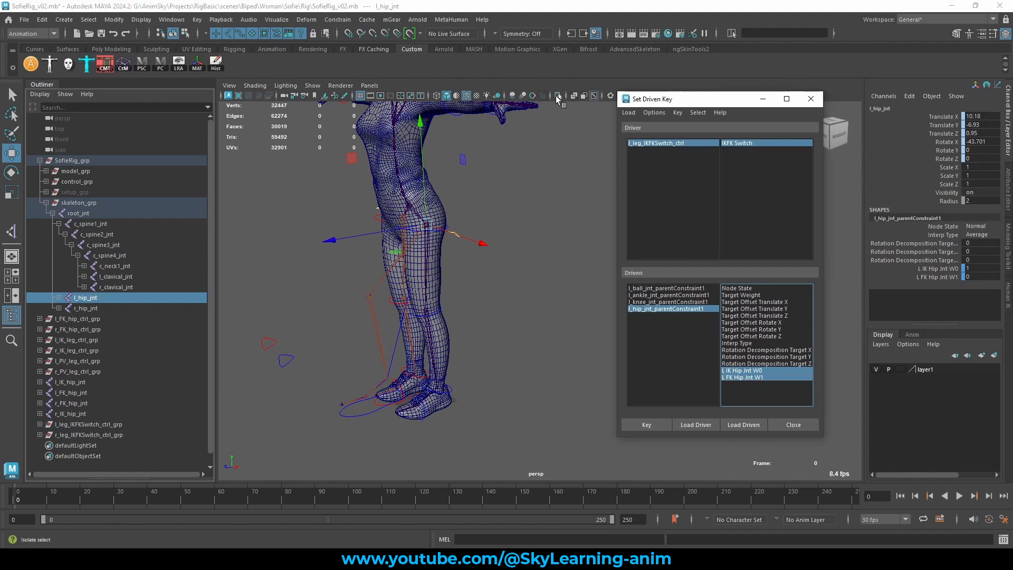
{"action": "left_click", "coordinate": [558, 97]}
{"action": "left_click", "coordinate": [557, 96]}
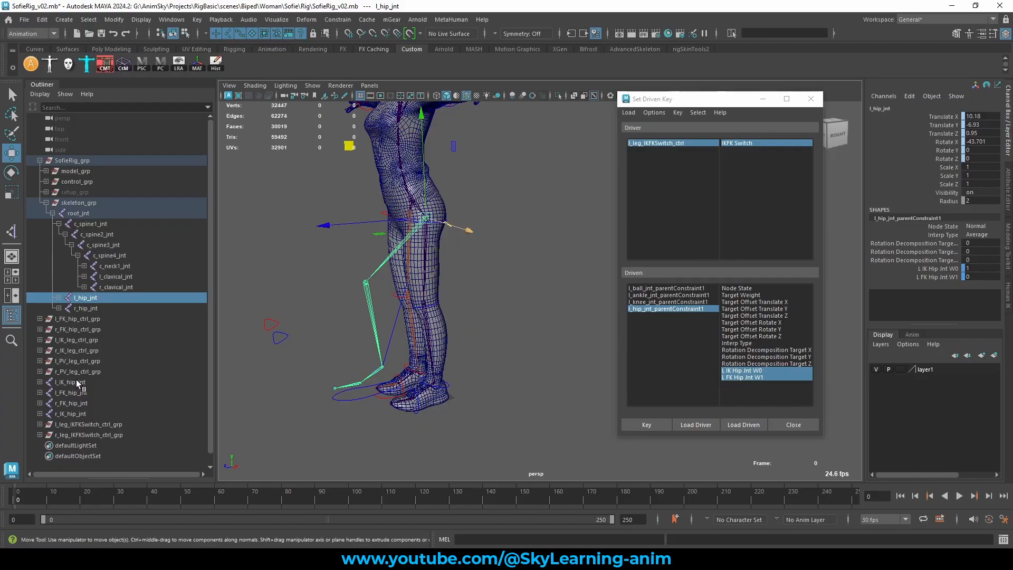
- Hide the l_IK_hip_jnt, l_FK_hip_jnt, r_FK_hip_jnt and r_IK_hip_jnt chains and clear the selection
{"action": "left_click_drag", "start_coordinate": [78, 383], "coordinate": [79, 413]}
{"action": "key", "text": "h"}
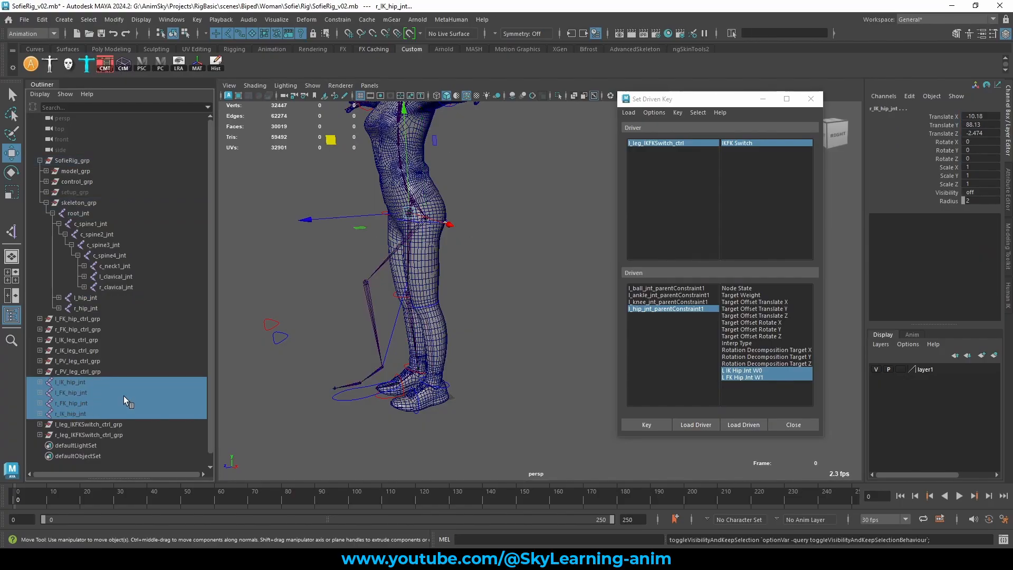
{"action": "left_click", "coordinate": [538, 264]}
- Test the left leg by moving l_IK_leg_ctrl in the YZ plane, and undo the move
{"action": "left_click", "coordinate": [306, 311]}
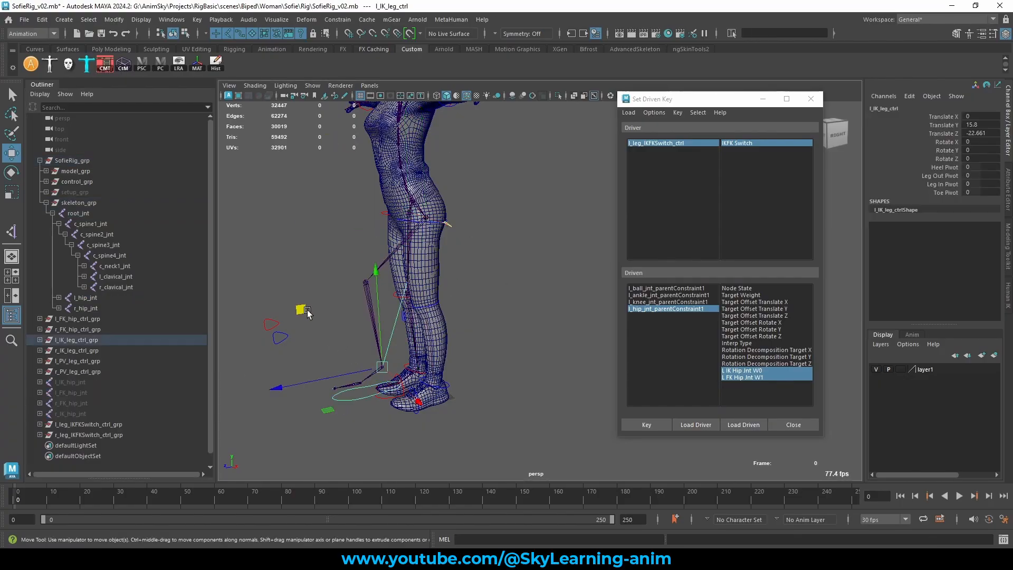
{"action": "middle_click_drag", "start_coordinate": [307, 313], "coordinate": [309, 326]}
{"action": "left_click_drag", "start_coordinate": [318, 279], "coordinate": [304, 294]}
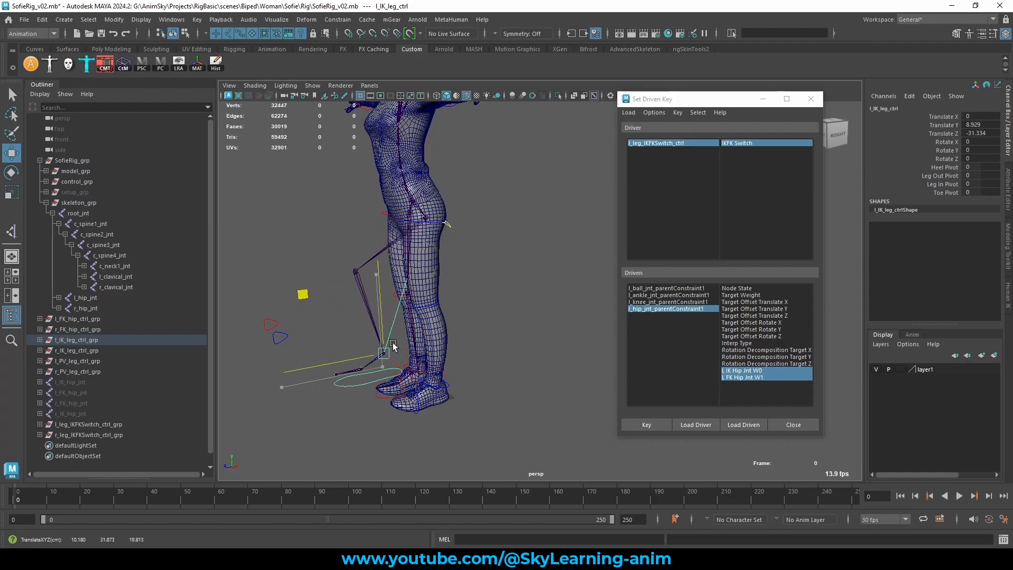
{"action": "key", "text": "ctrl+z"}
- Reset Translate Y and Translate Z of l_IK_leg_ctrl to 0
{"action": "left_click_drag", "start_coordinate": [476, 353], "coordinate": [438, 346], "text": "alt"}
{"action": "left_click_drag", "start_coordinate": [980, 125], "coordinate": [985, 133]}
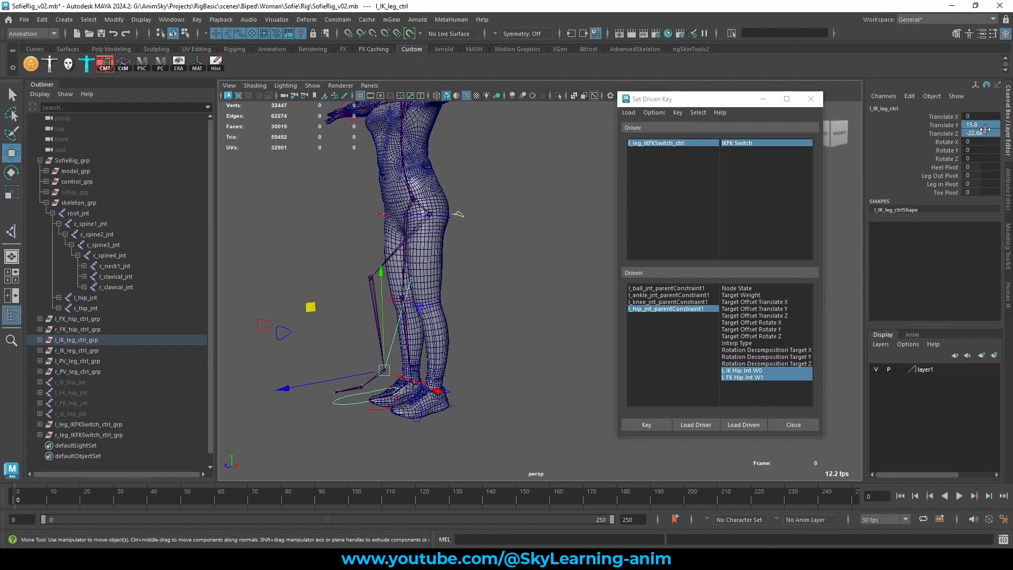
{"action": "key", "text": "Return"}
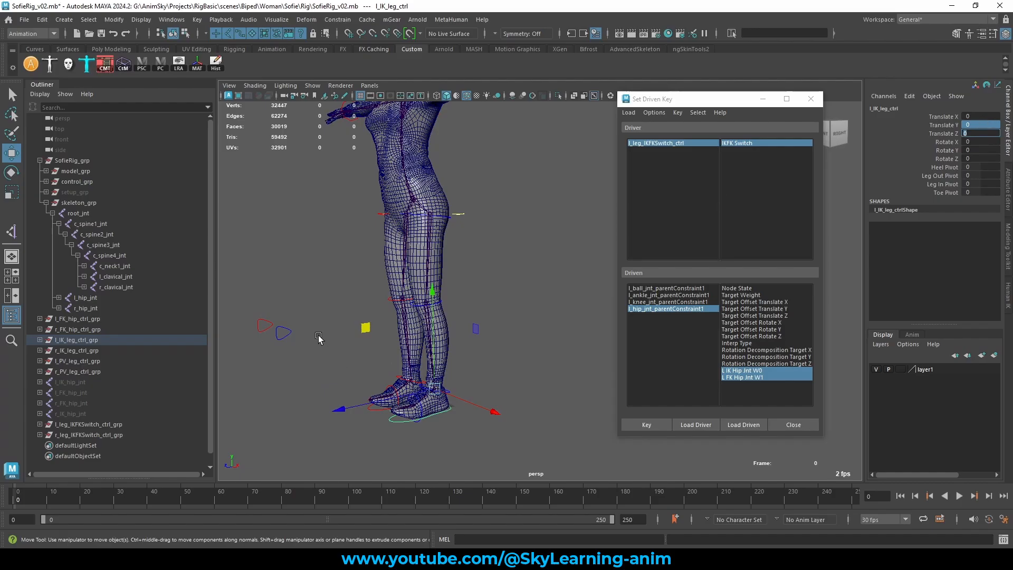
- Select l_IK_leg_ctrl and reveal its hierarchy in the Outliner down to the IK handles under l_leg_toePivot_grp
{"action": "left_click_drag", "start_coordinate": [302, 317], "coordinate": [289, 338]}
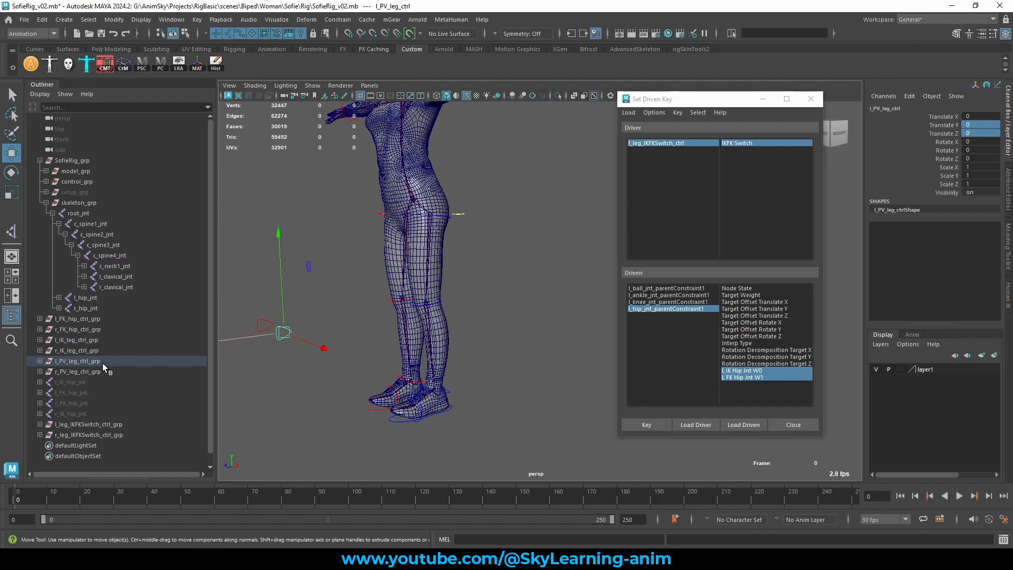
{"action": "left_click", "coordinate": [392, 424]}
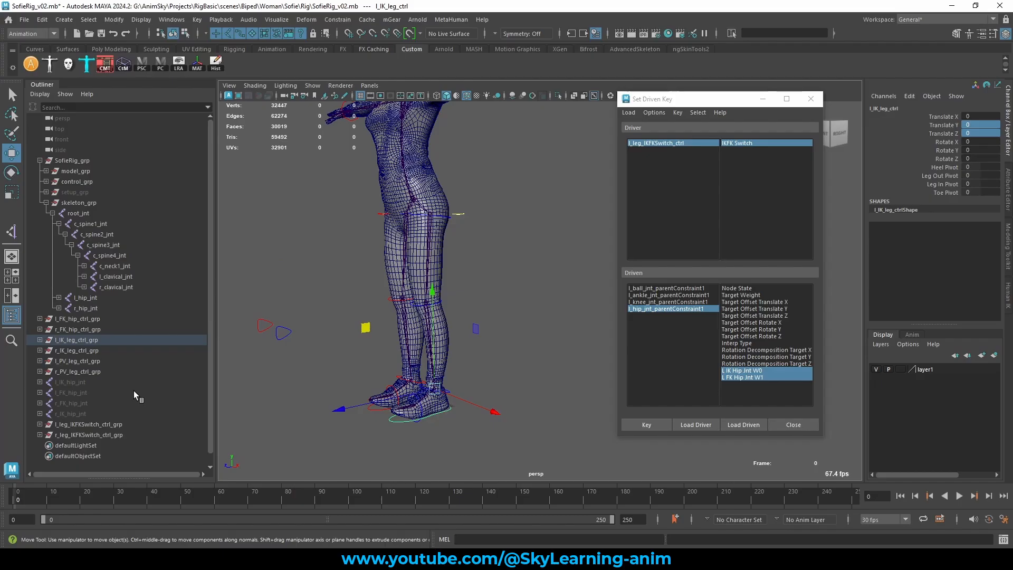
{"action": "key", "text": "f"}
{"action": "left_click", "coordinate": [53, 361]}
{"action": "left_click", "coordinate": [59, 371]}
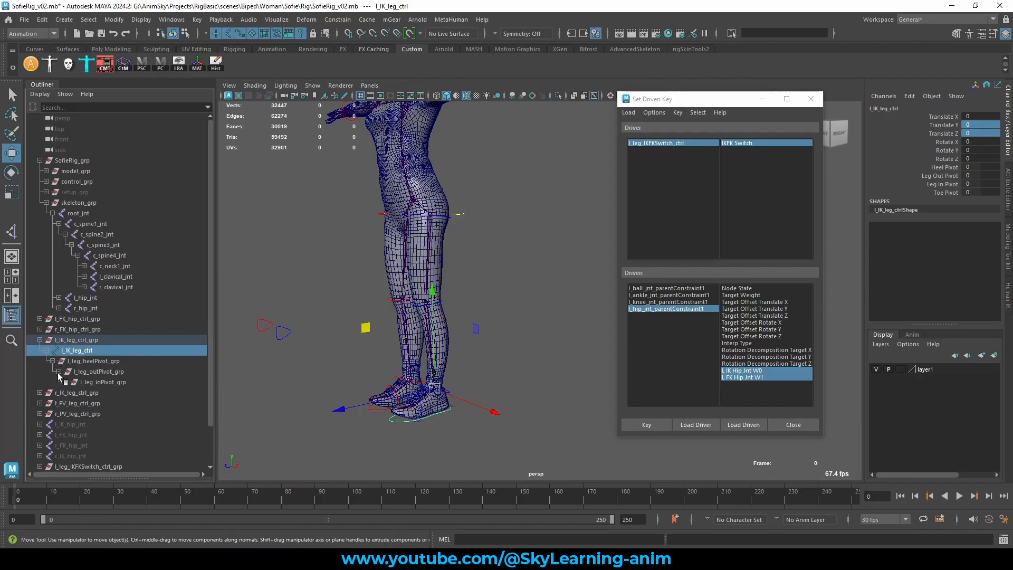
{"action": "left_click", "coordinate": [65, 382]}
{"action": "left_click", "coordinate": [72, 393]}
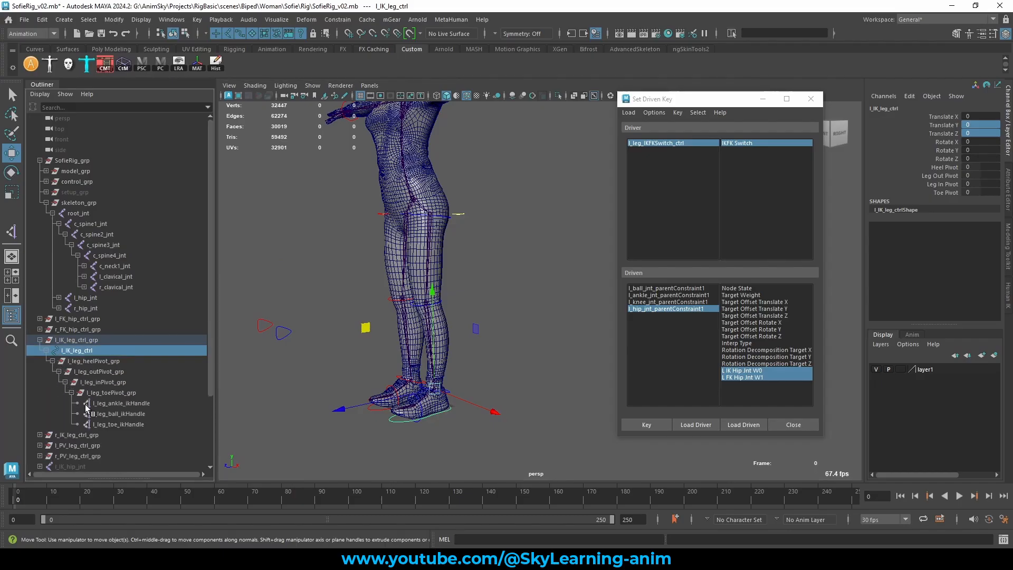
- Add a pole vector constraint of weight 1 between l_PV_leg_ctrl and l_leg_ankle_ikHandle
{"action": "left_click", "coordinate": [143, 404]}
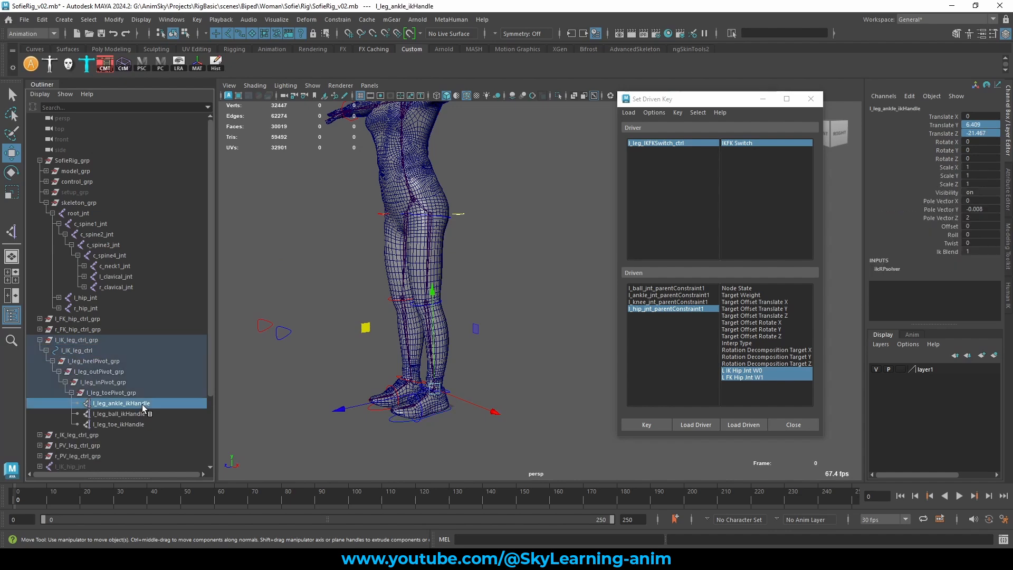
{"action": "left_click", "coordinate": [283, 334], "text": "shift"}
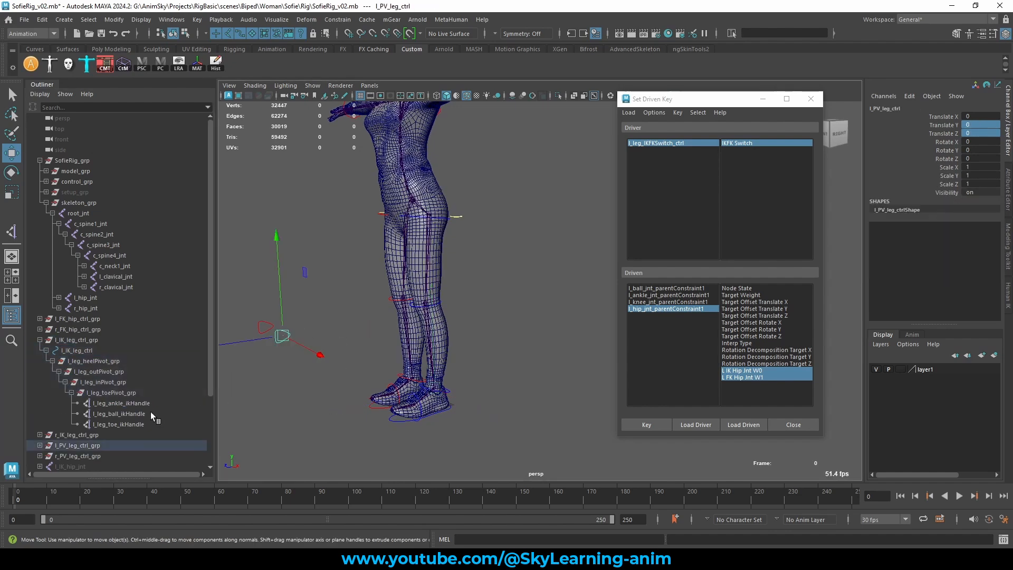
{"action": "left_click", "coordinate": [337, 19]}
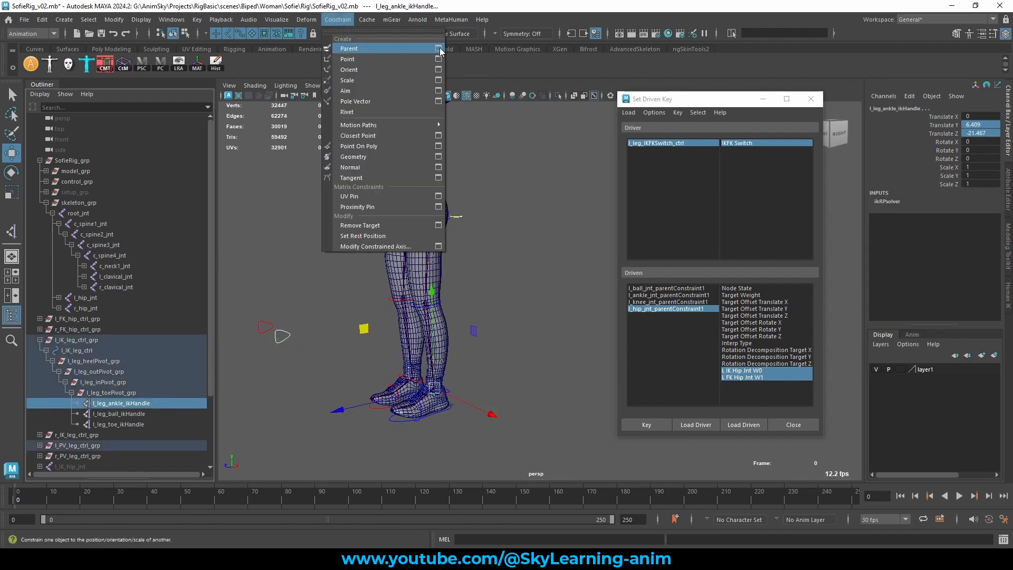
{"action": "left_click", "coordinate": [440, 101]}
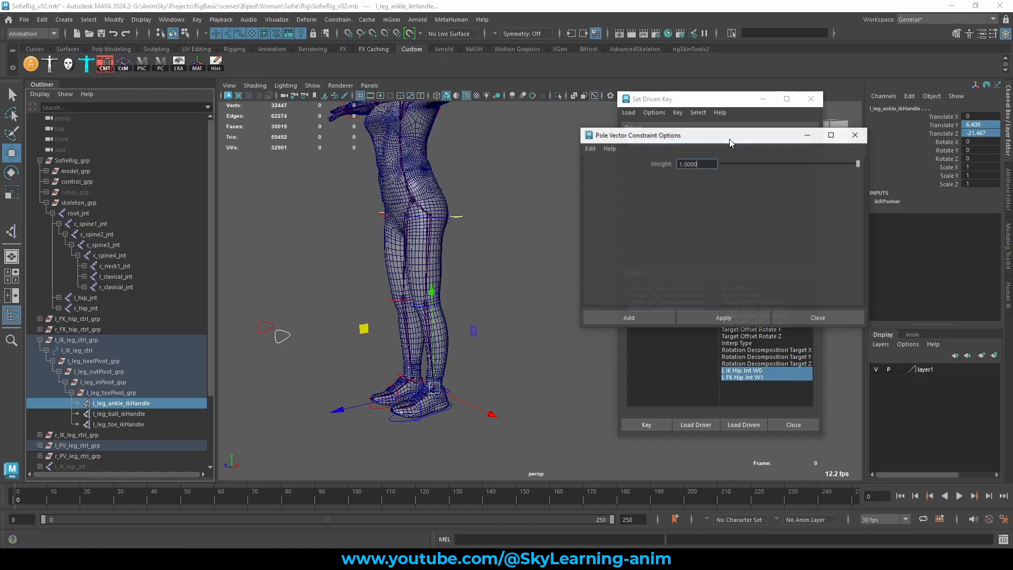
{"action": "left_click", "coordinate": [617, 315]}
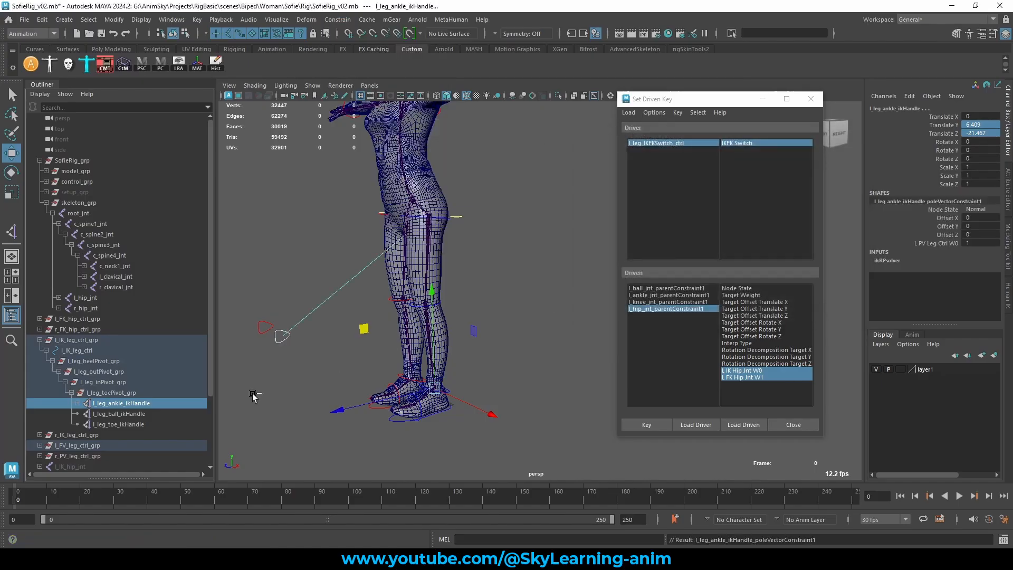
- Collapse l_IK_leg_ctrl_grp, select r_IK_leg_ctrl_grp and expand its hierarchy down to the IK handles under r_leg_toePivot_grp
{"action": "left_click", "coordinate": [266, 324]}
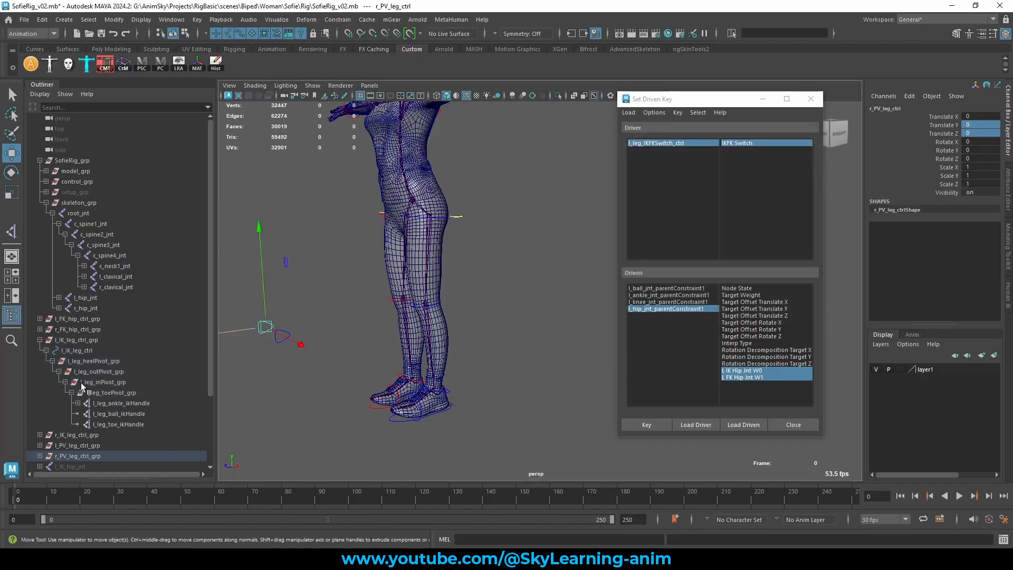
{"action": "left_click", "coordinate": [40, 340]}
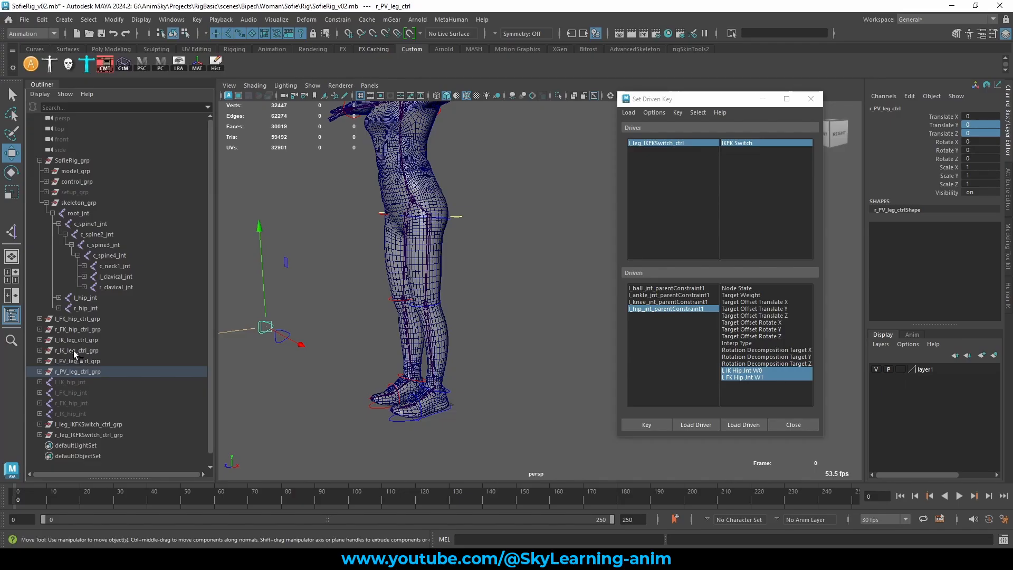
{"action": "left_click", "coordinate": [77, 350]}
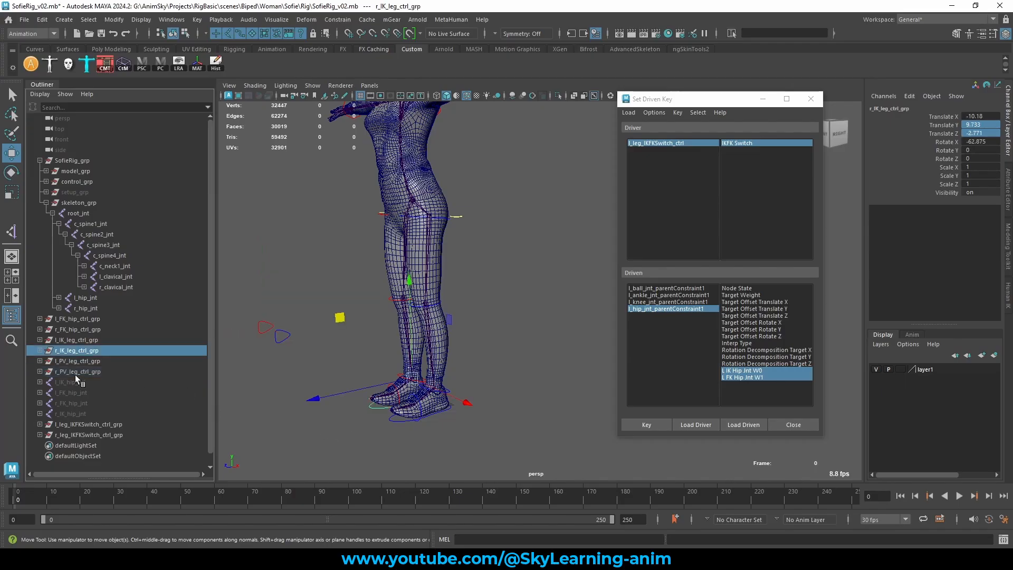
{"action": "left_click", "coordinate": [40, 350]}
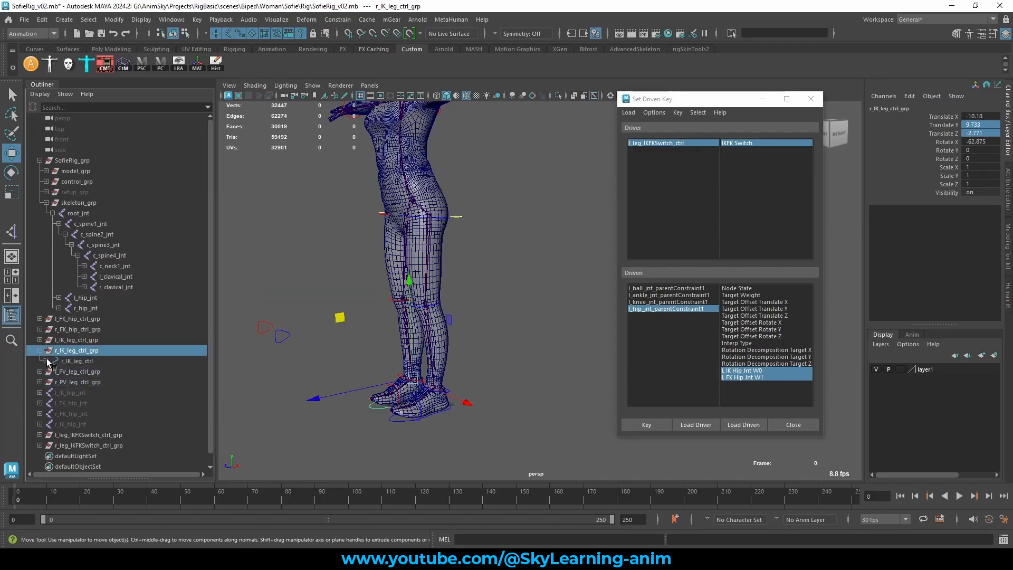
{"action": "left_click", "coordinate": [59, 382]}
{"action": "left_click", "coordinate": [65, 392]}
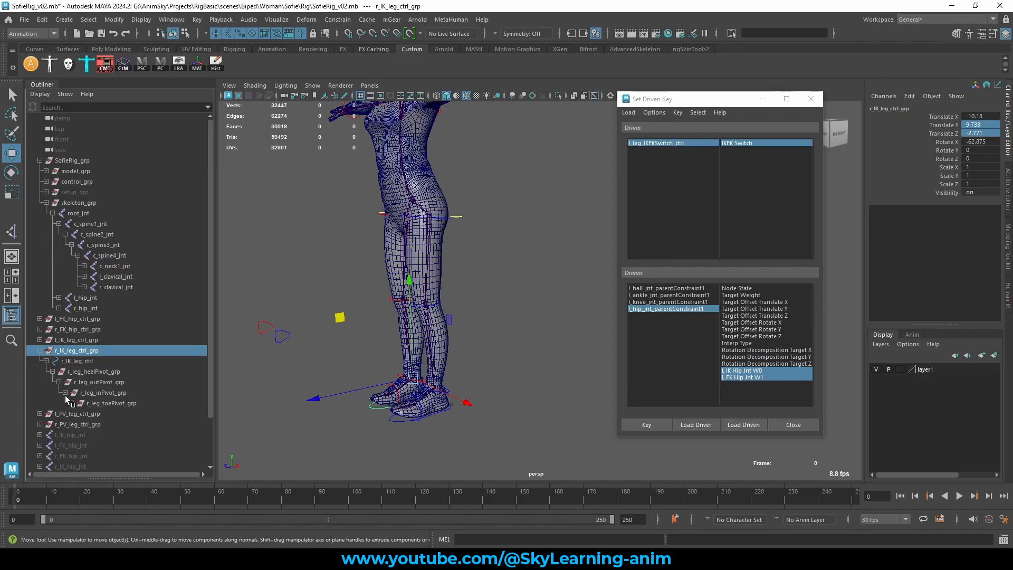
{"action": "left_click", "coordinate": [73, 403]}
- Apply a pole vector constraint from r_IK_leg_ctrl_grp to r_leg_ankle_ikHandle, close the Set Driven Key window and clear the selection
{"action": "left_click", "coordinate": [143, 414]}
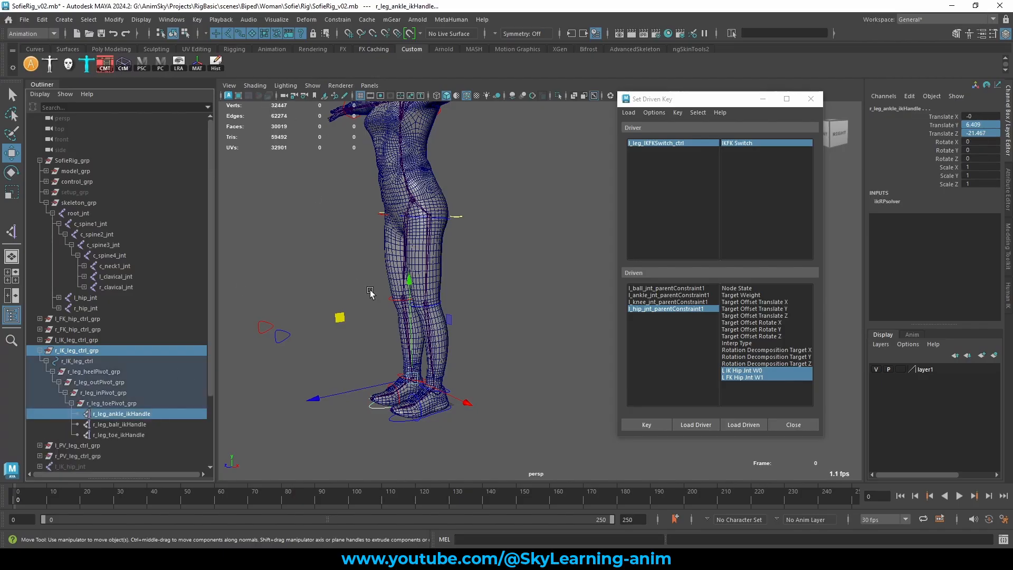
{"action": "key", "text": "g"}
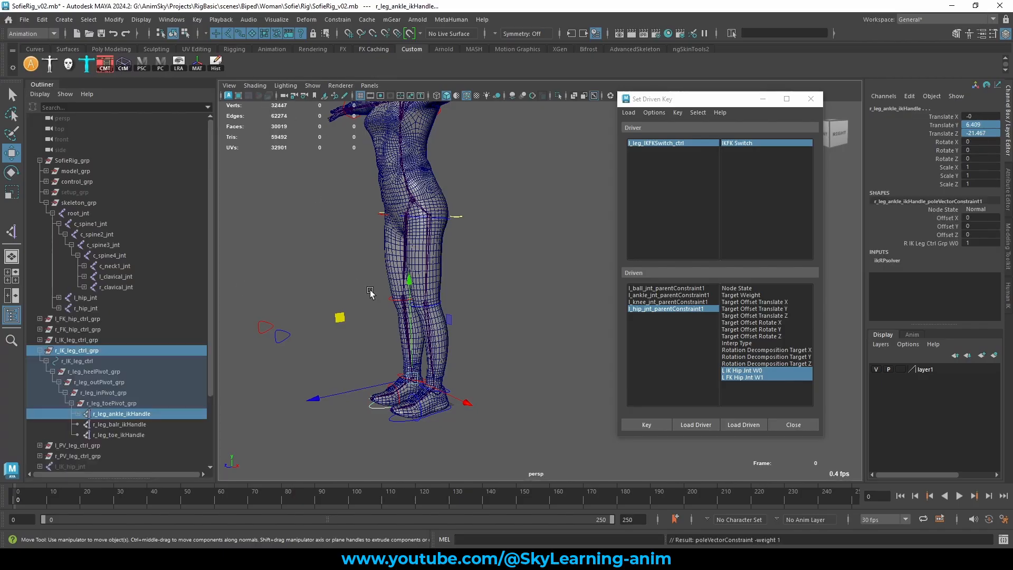
{"action": "left_click", "coordinate": [811, 99]}
{"action": "left_click", "coordinate": [739, 169]}
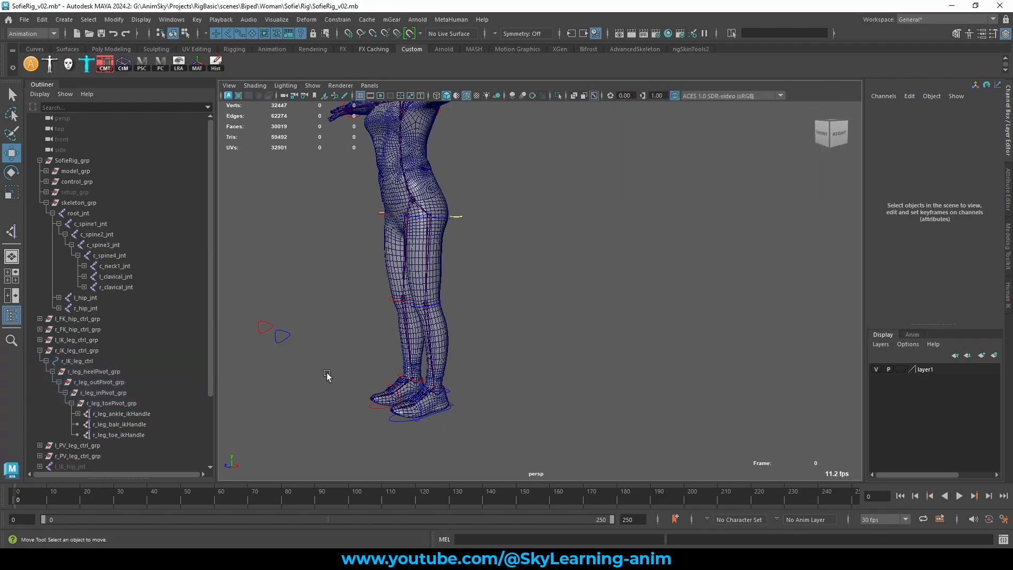
- Pose l_IK_leg_ctrl up and away from the foot, at about Translate Y 12.1 and Translate Z -24.4
{"action": "scroll", "coordinate": [328, 376], "scroll_direction": "down", "scroll_amount": 1}
{"action": "left_click_drag", "start_coordinate": [327, 376], "coordinate": [323, 285], "text": "alt"}
{"action": "left_click", "coordinate": [402, 405]}
- Test the left knee by moving l_PV_leg_ctrl, and undo the test moves
{"action": "left_click", "coordinate": [310, 323]}
{"action": "left_click_drag", "start_coordinate": [329, 337], "coordinate": [201, 351], "text": "alt"}
{"action": "key", "text": "ctrl+z"}
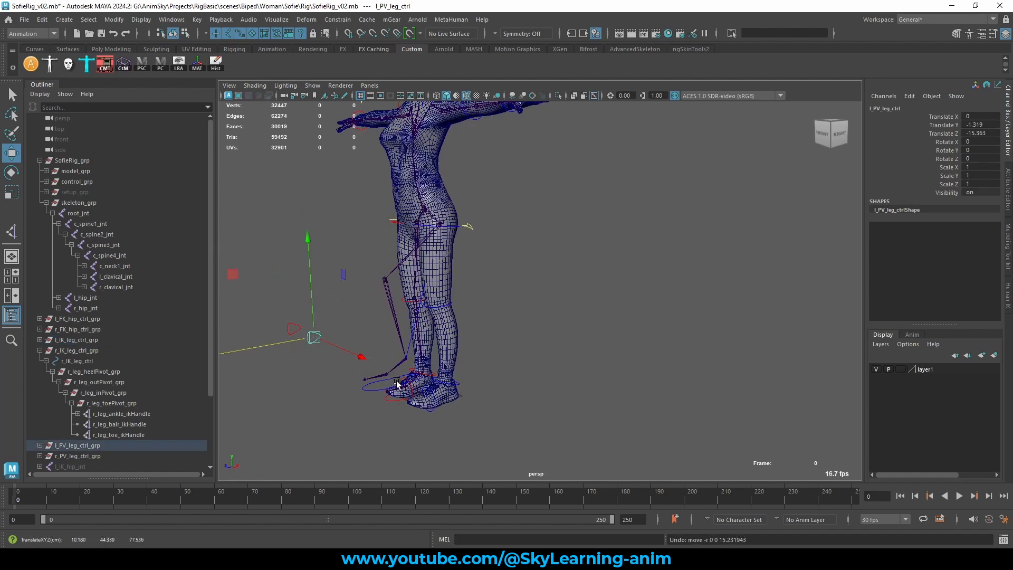
{"action": "left_click_drag", "start_coordinate": [395, 383], "coordinate": [561, 400], "text": "alt"}
{"action": "key", "text": "ctrl+z"}
- Select l_hip_jnt to examine the bent left leg chain from the front and side
{"action": "left_click_drag", "start_coordinate": [420, 296], "coordinate": [406, 299], "text": "alt"}
{"action": "left_click", "coordinate": [401, 279]}
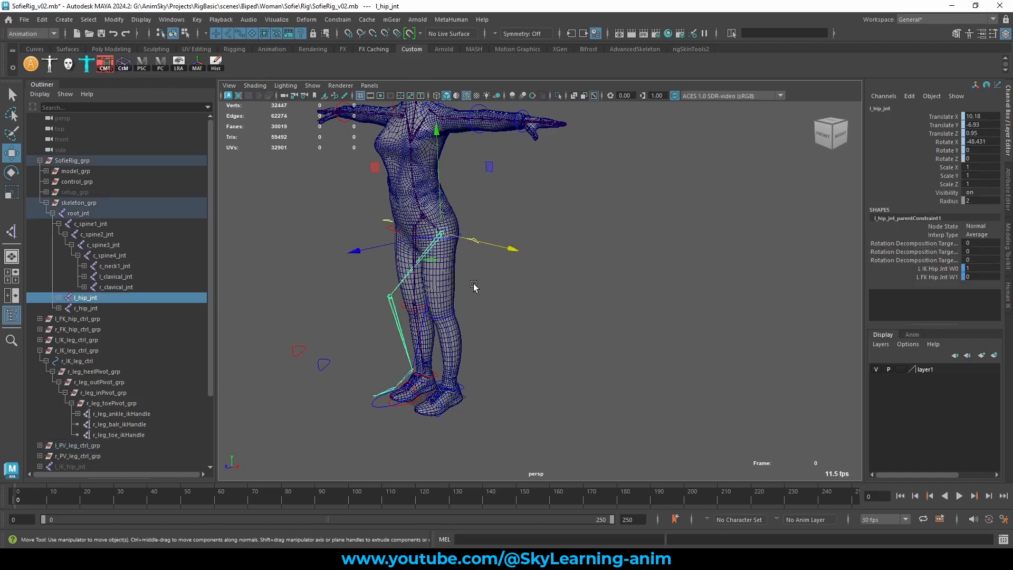
{"action": "left_click_drag", "start_coordinate": [472, 340], "coordinate": [410, 347], "text": "alt"}
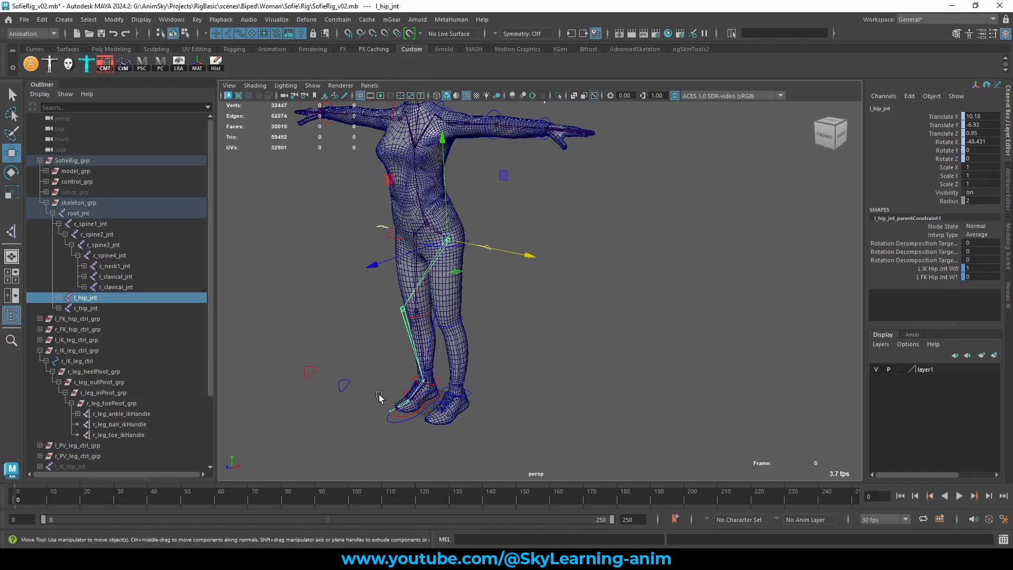
- Swing l_PV_leg_ctrl sideways to about Translate X 48.7, then to about -15.8, to test the left knee's direction
{"action": "left_click", "coordinate": [343, 381]}
{"action": "left_click_drag", "start_coordinate": [389, 402], "coordinate": [508, 410]}
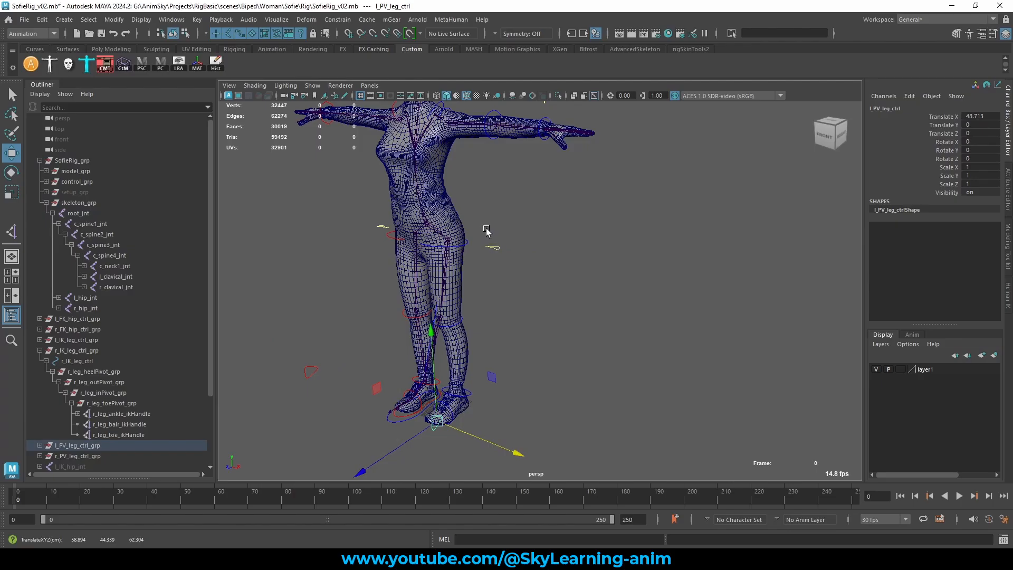
{"action": "left_click", "coordinate": [492, 247]}
{"action": "left_click_drag", "start_coordinate": [492, 247], "coordinate": [416, 256], "text": "alt"}
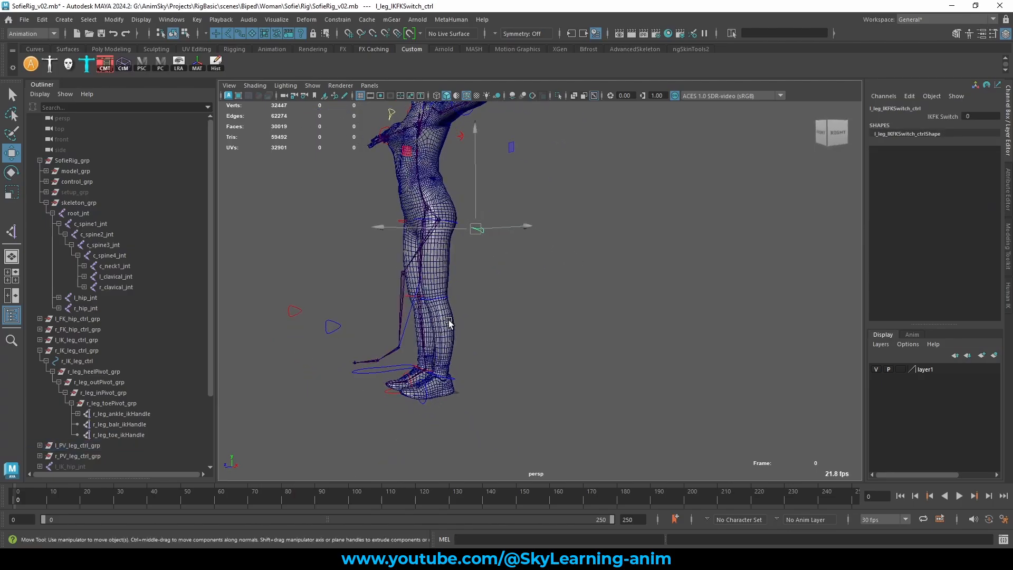
{"action": "left_click", "coordinate": [323, 334]}
{"action": "left_click_drag", "start_coordinate": [324, 334], "coordinate": [424, 361], "text": "alt"}
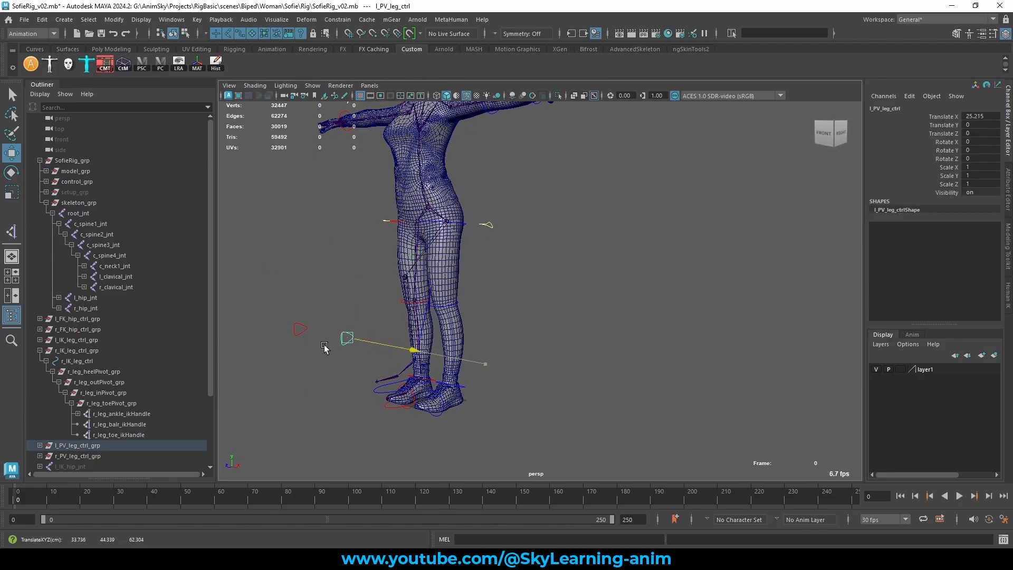
{"action": "left_click_drag", "start_coordinate": [324, 348], "coordinate": [366, 345]}
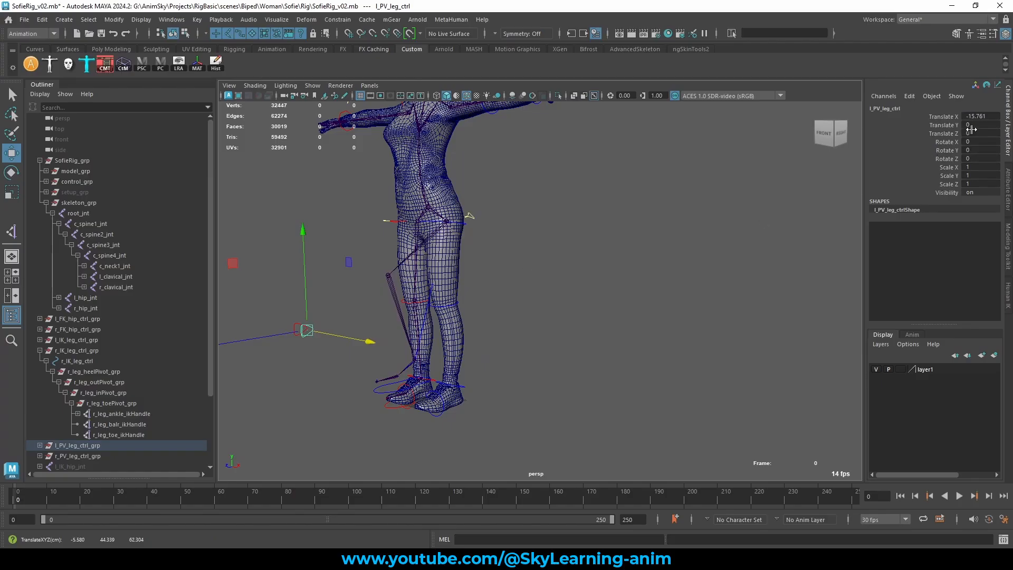
- Reset Translate X of l_PV_leg_ctrl to 0
{"action": "left_click", "coordinate": [980, 116]}
{"action": "type", "text": "0"}
{"action": "key", "text": "Return"}
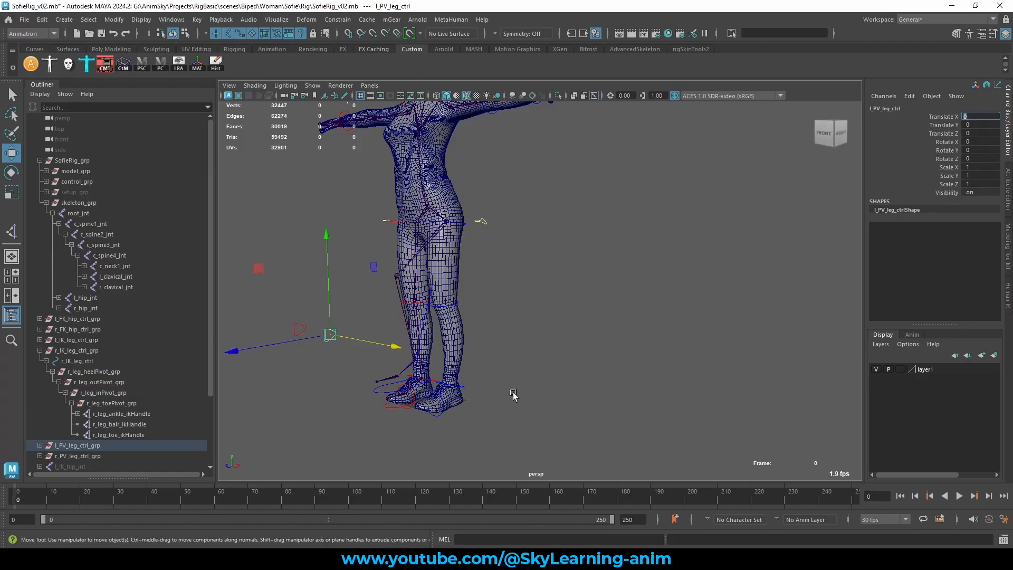
- Return l_IK_leg_ctrl to the foot's rest pose by setting its Translate Y and Translate Z to 0
{"action": "left_click_drag", "start_coordinate": [513, 395], "coordinate": [467, 395], "text": "alt"}
{"action": "left_click", "coordinate": [368, 383]}
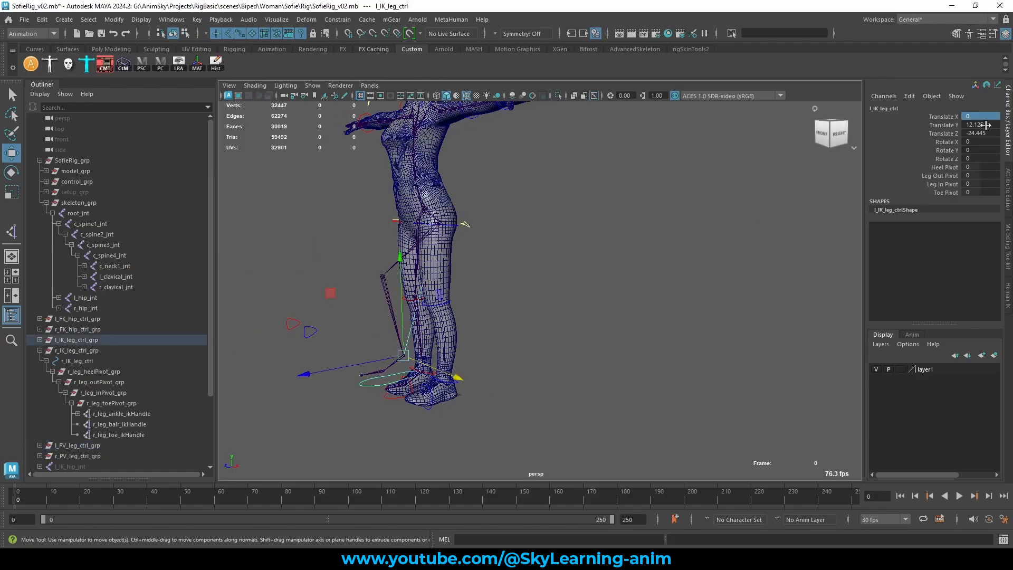
{"action": "left_click_drag", "start_coordinate": [985, 124], "coordinate": [981, 132]}
{"action": "key", "text": "Return"}
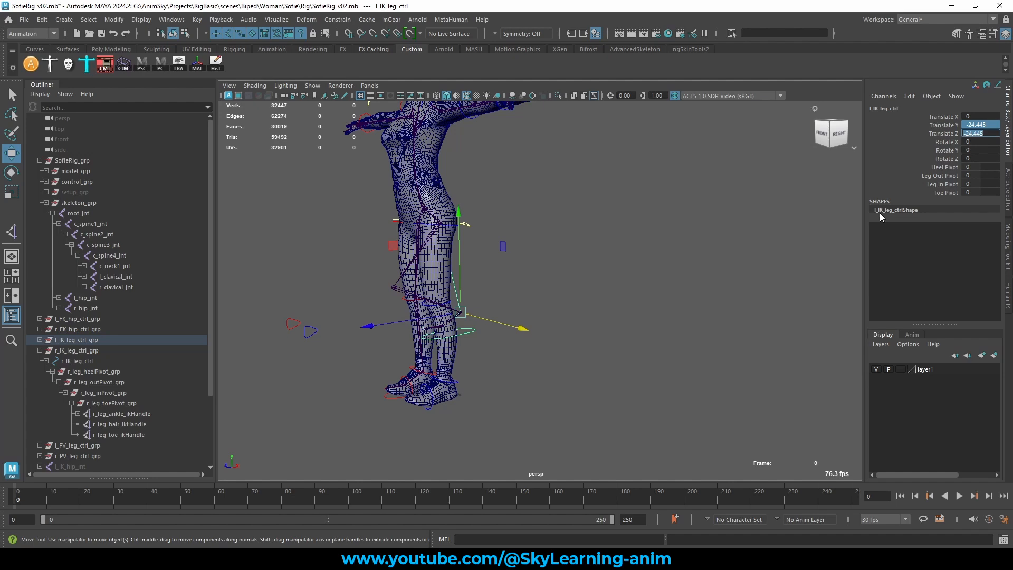
{"action": "type", "text": "0"}
{"action": "key", "text": "Return"}
- Set the IKFK Switch of l_leg_IKFKSwitch_ctrl to 1
{"action": "left_click_drag", "start_coordinate": [568, 361], "coordinate": [497, 398], "text": "alt"}
{"action": "right_click_drag", "start_coordinate": [498, 398], "coordinate": [579, 369], "text": "alt"}
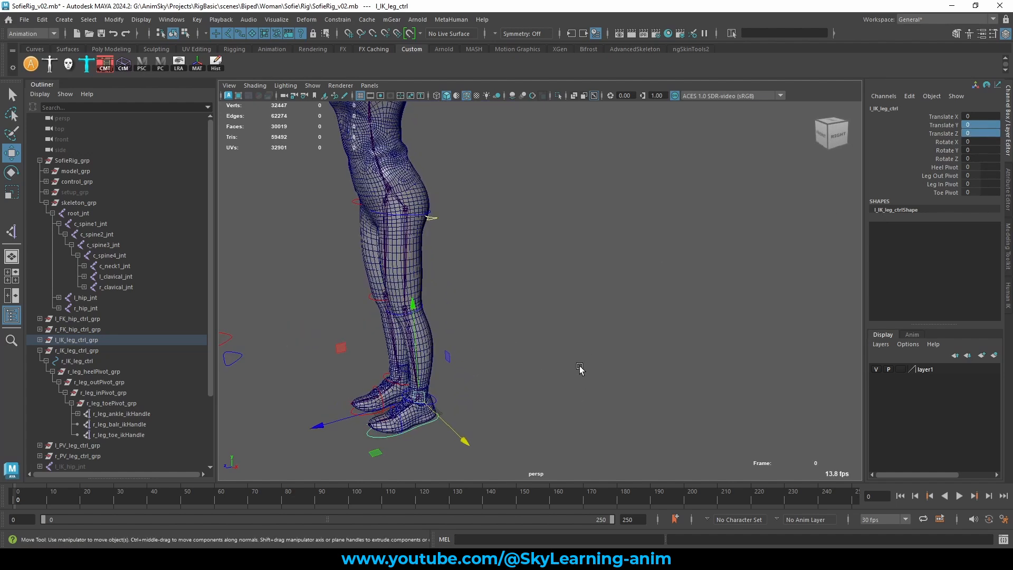
{"action": "middle_click_drag", "start_coordinate": [579, 370], "coordinate": [521, 244], "text": "alt"}
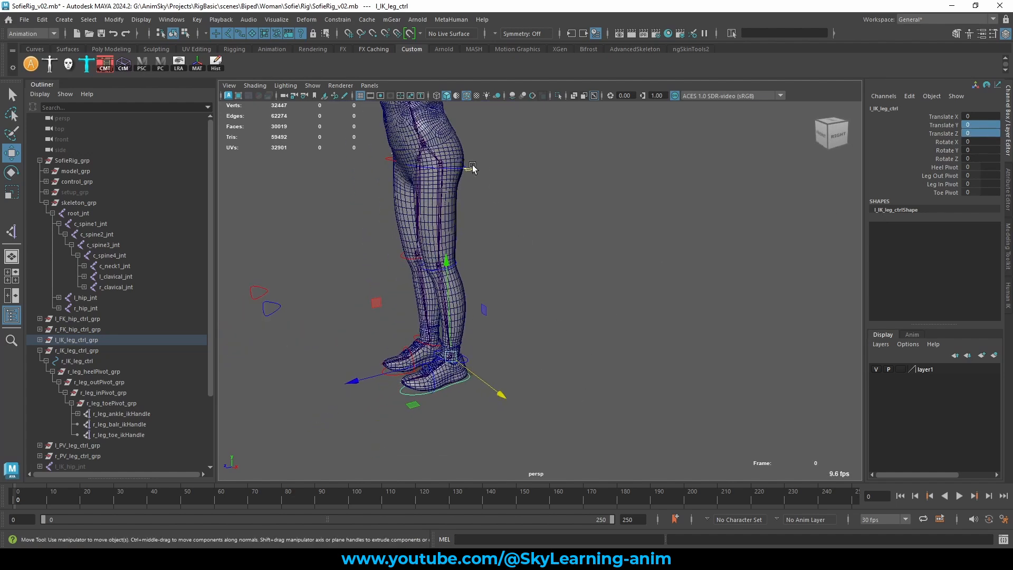
{"action": "left_click", "coordinate": [470, 169]}
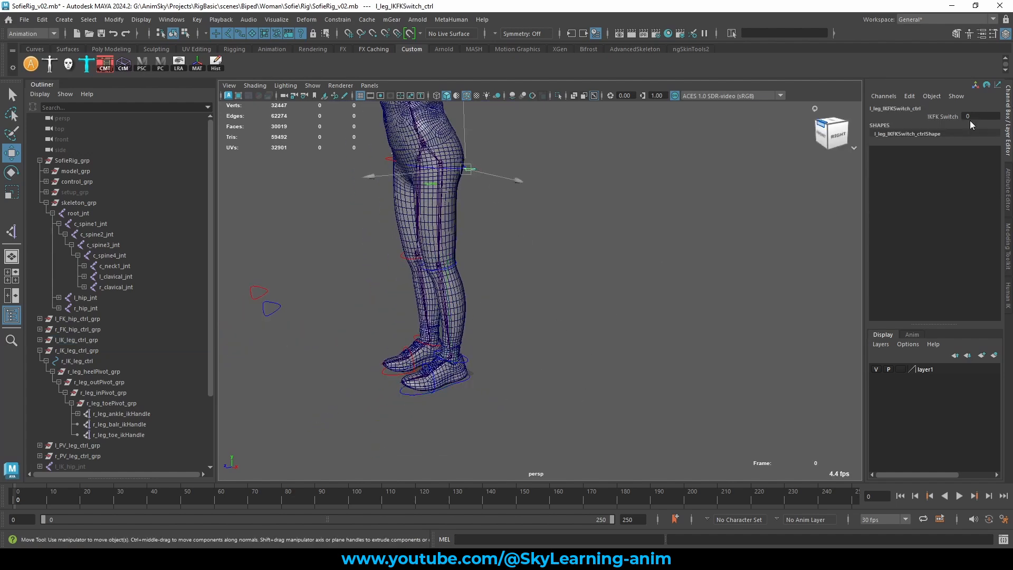
{"action": "left_click", "coordinate": [943, 116]}
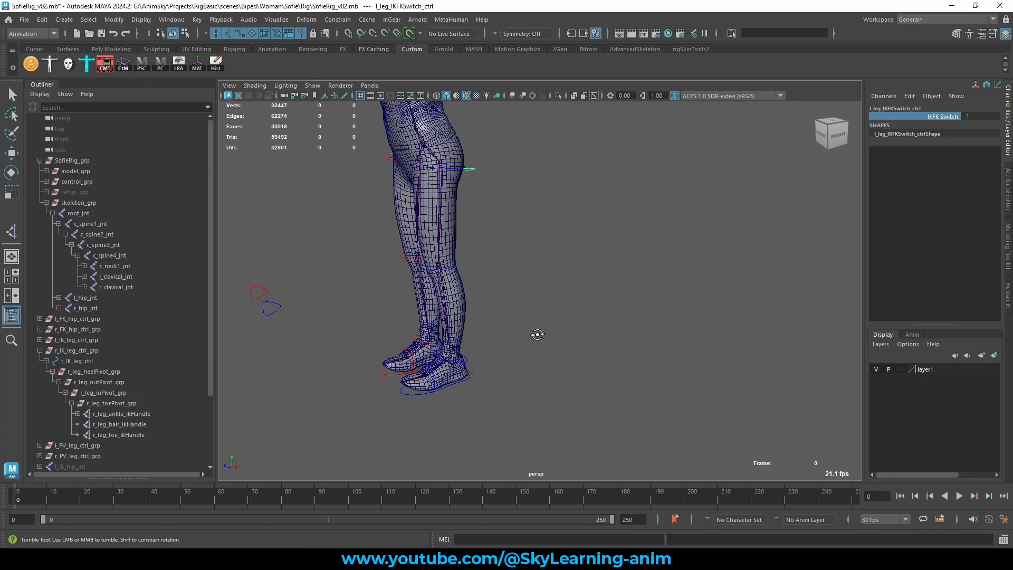
- Turn off the wireframe overlay so the character shows smooth shaded, and clear the selection
{"action": "left_click_drag", "start_coordinate": [536, 335], "coordinate": [563, 337], "text": "alt"}
{"action": "middle_click_drag", "start_coordinate": [563, 337], "coordinate": [582, 359], "text": "alt"}
{"action": "left_click", "coordinate": [487, 203]}
{"action": "key", "text": "w"}
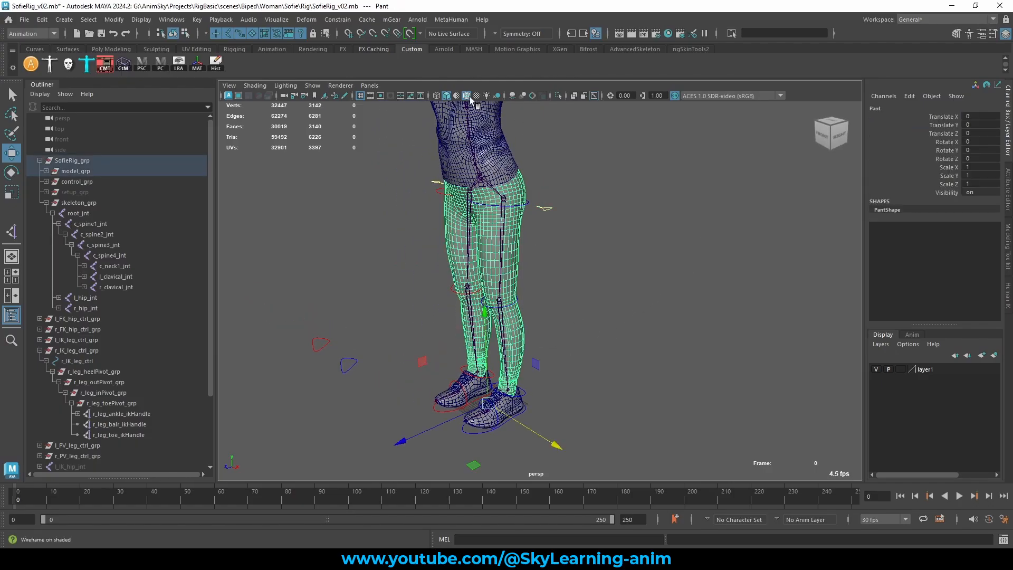
{"action": "key", "text": "5"}
{"action": "left_click", "coordinate": [562, 224]}
- Test-rotate l_FK_hip_ctrl to about 37 in Rotate X and undo the rotation
{"action": "left_click", "coordinate": [480, 204]}
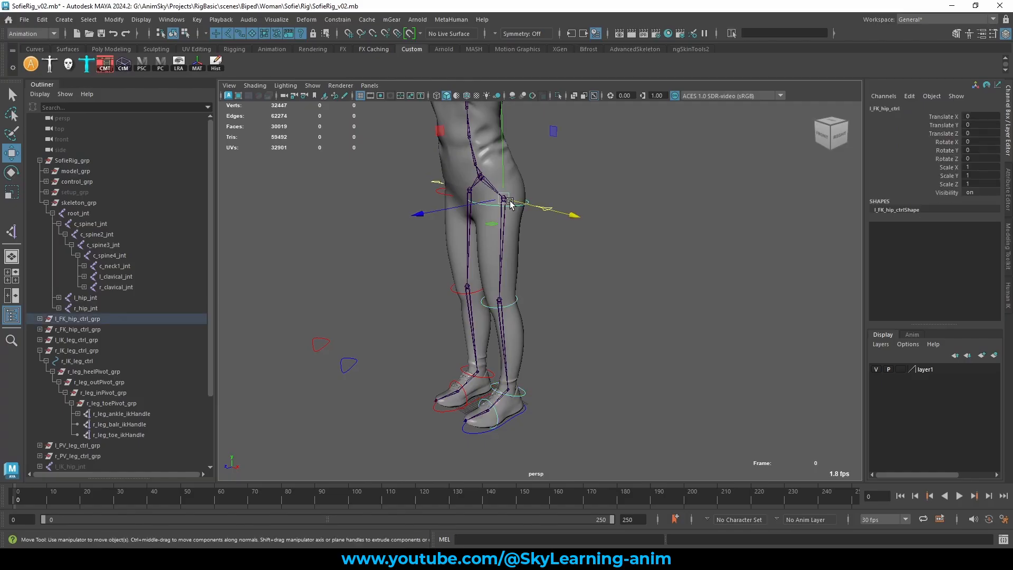
{"action": "key", "text": "e"}
{"action": "left_click_drag", "start_coordinate": [441, 140], "coordinate": [403, 214]}
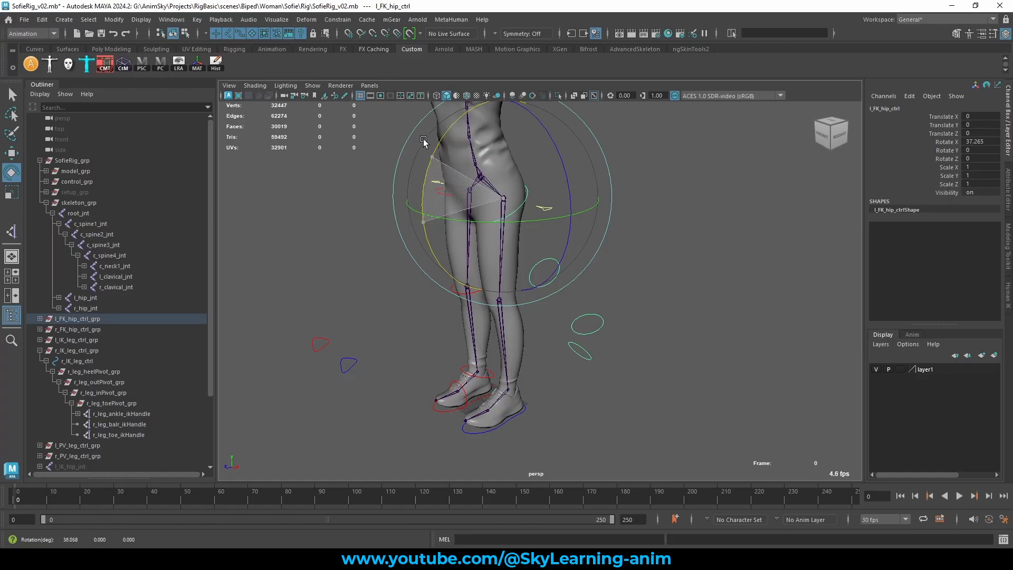
{"action": "key", "text": "ctrl+z"}
{"action": "key", "text": "w"}
- Expand the l_FK_hip_jnt chain and parent-constrain l_FK_hip_jnt to l_FK_hip_ctrl
{"action": "left_click_drag", "start_coordinate": [594, 310], "coordinate": [616, 312], "text": "alt"}
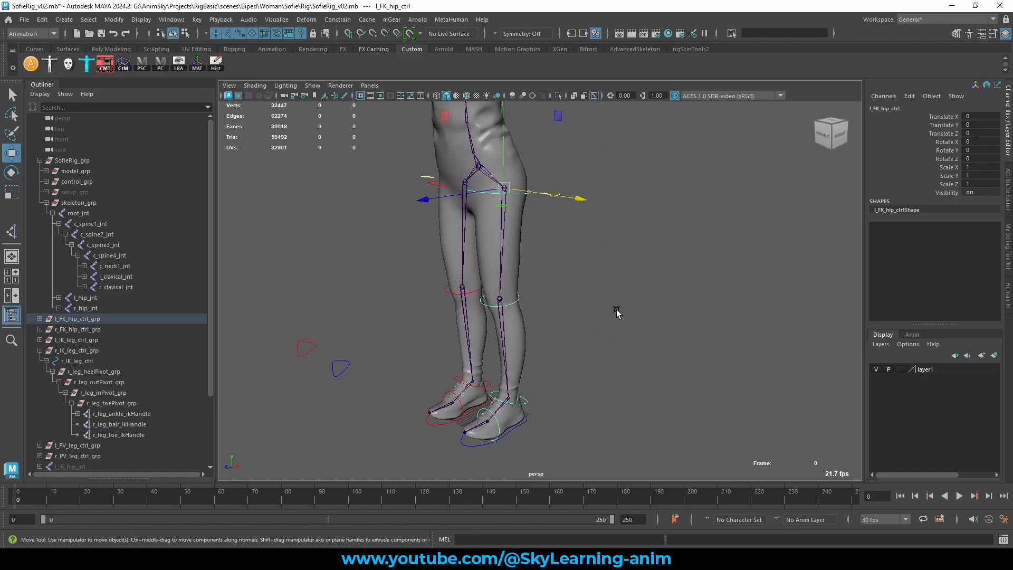
{"action": "left_click", "coordinate": [40, 350]}
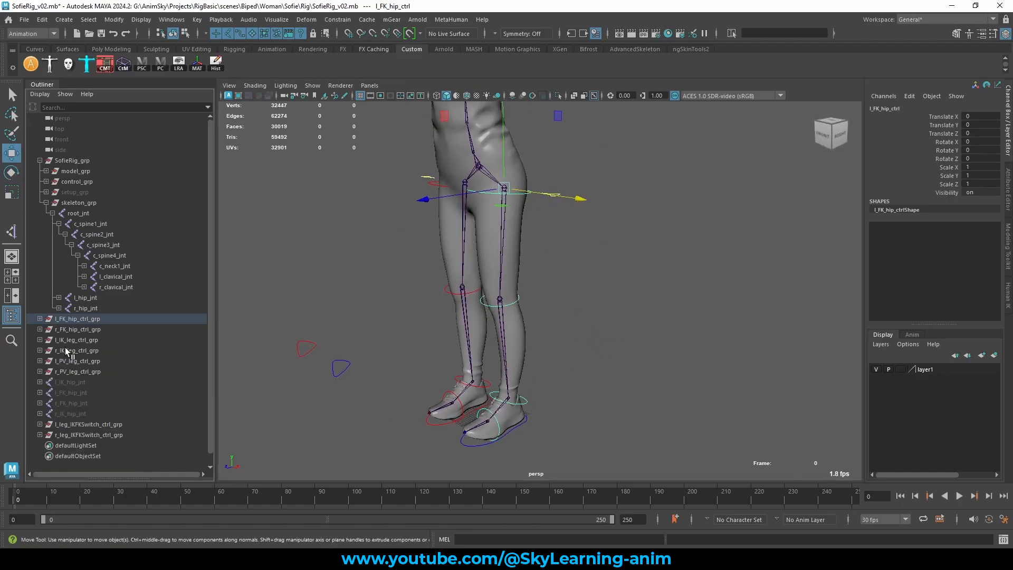
{"action": "left_click", "coordinate": [71, 391]}
{"action": "left_click", "coordinate": [40, 393]}
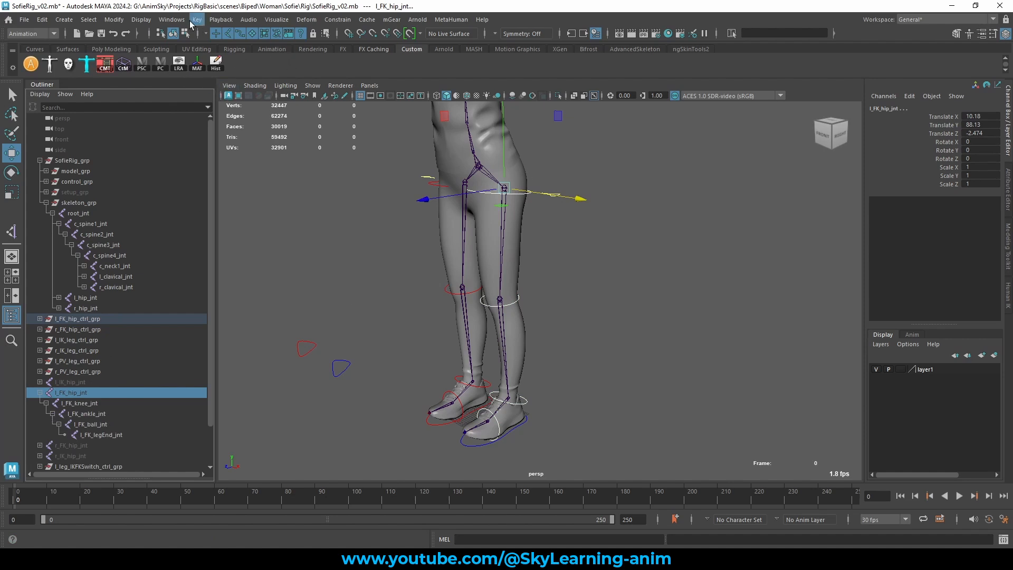
{"action": "left_click", "coordinate": [161, 63]}
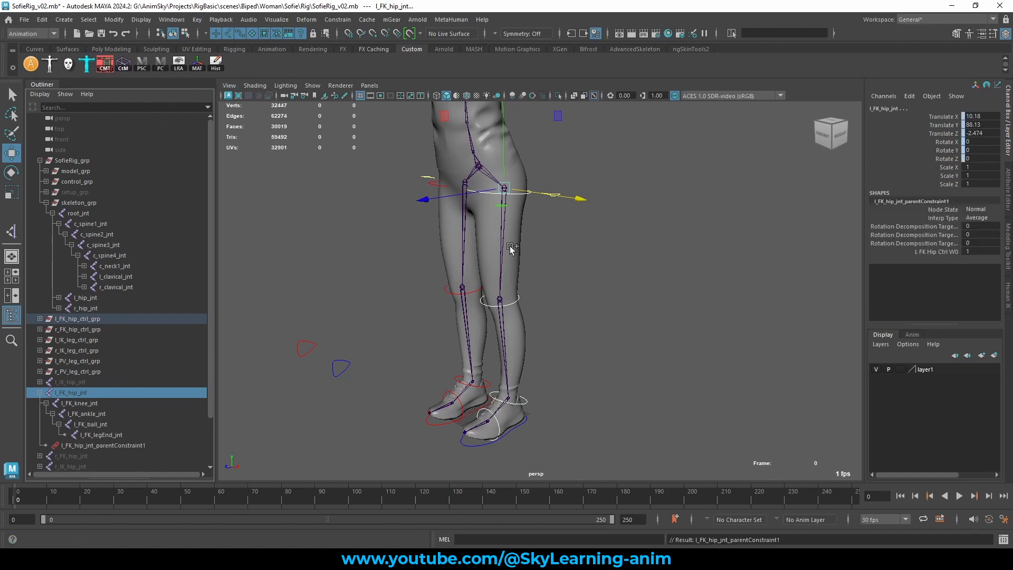
- Parent-constrain l_FK_ankle_jnt to l_FK_knee_ctrl, and select l_FK_ankle_ctrl together with l_FK_ankle_jnt
{"action": "left_click", "coordinate": [514, 301]}
{"action": "left_click", "coordinate": [91, 416]}
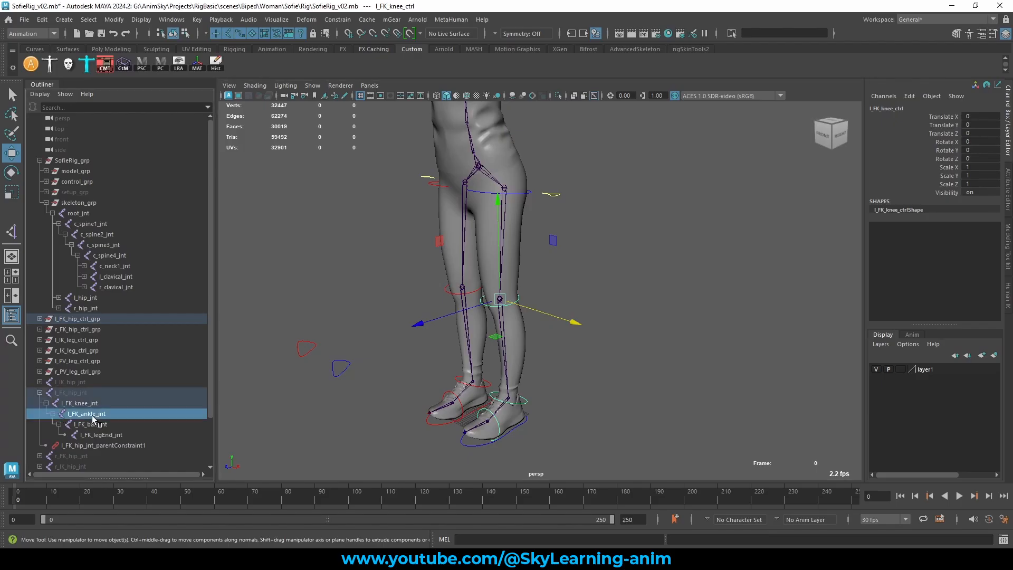
{"action": "key", "text": "g"}
{"action": "left_click", "coordinate": [530, 407]}
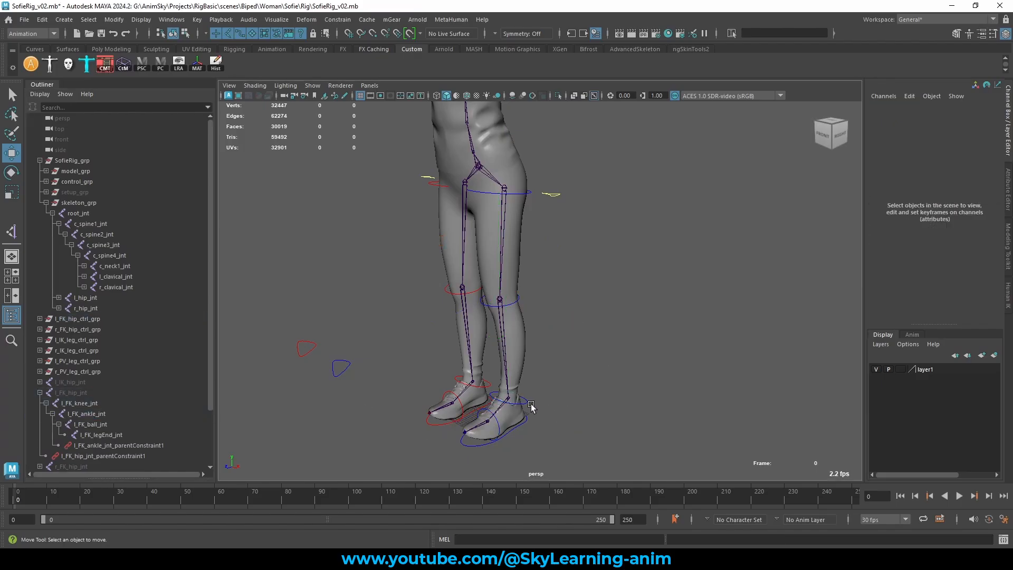
{"action": "left_click", "coordinate": [512, 399]}
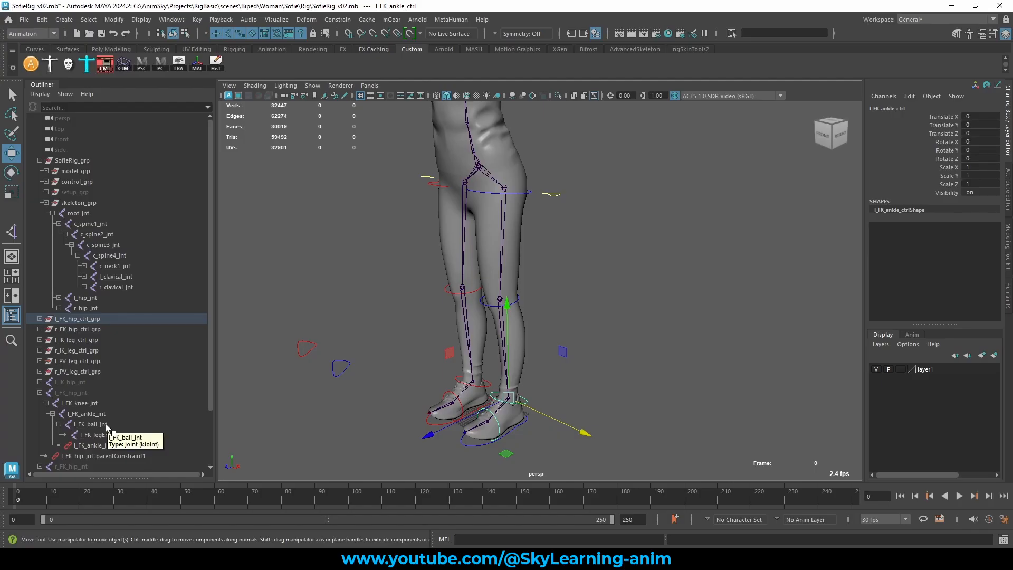
{"action": "left_click", "coordinate": [84, 414], "text": "ctrl"}
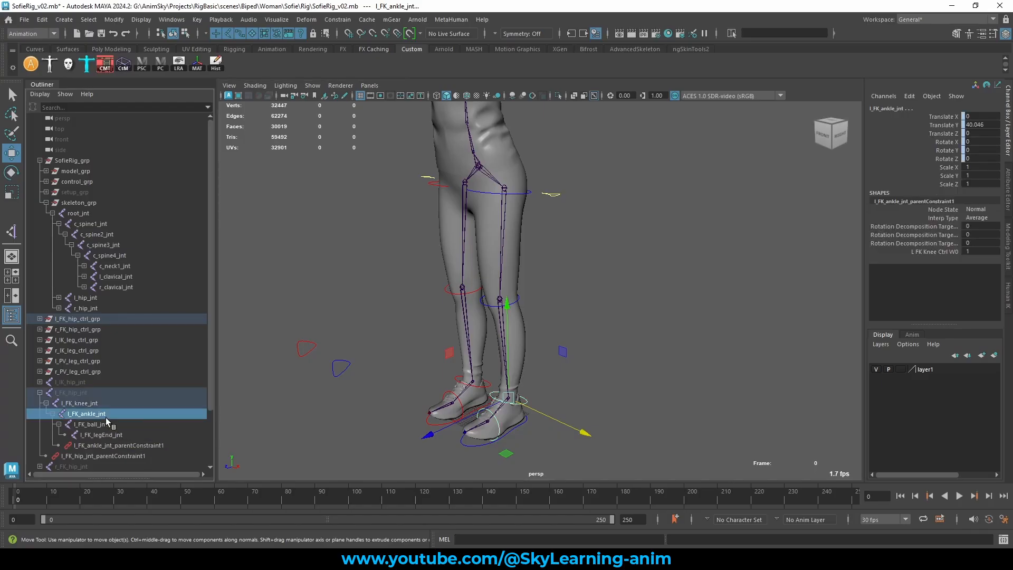
- Undo the parent constraint on l_FK_ankle_jnt and the selections made around it
{"action": "left_click_drag", "start_coordinate": [407, 344], "coordinate": [410, 346], "text": "alt"}
{"action": "key", "text": "ctrl+z"}
{"action": "key", "text": "ctrl+z"}
{"action": "key", "text": "ctrl+z"}
{"action": "key", "text": "ctrl+z"}
{"action": "key", "text": "ctrl+z"}
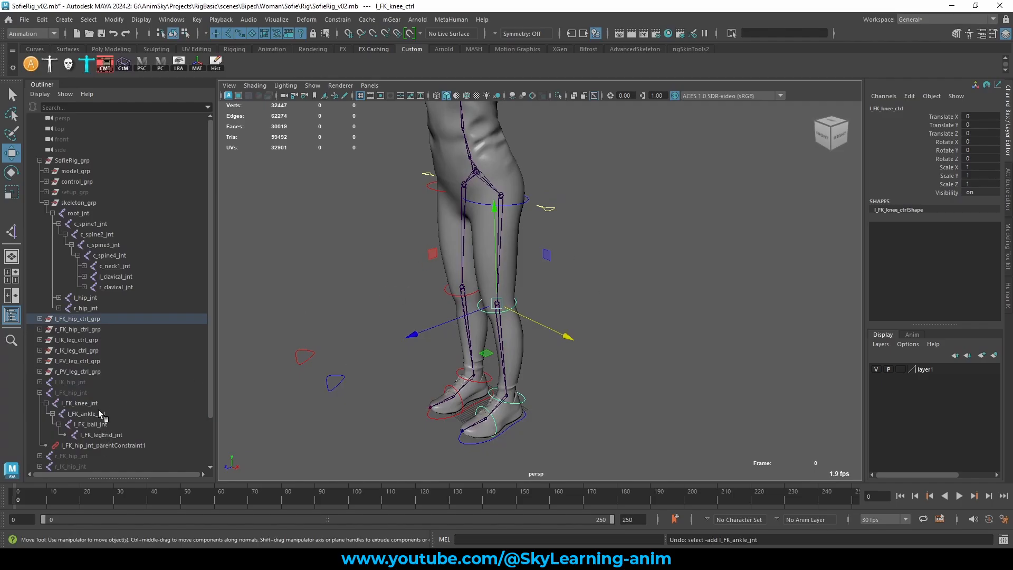
- Delete the parent constraint under l_FK_hip_jnt
{"action": "left_click", "coordinate": [90, 403]}
{"action": "left_click", "coordinate": [101, 445]}
{"action": "key", "text": "Delete"}
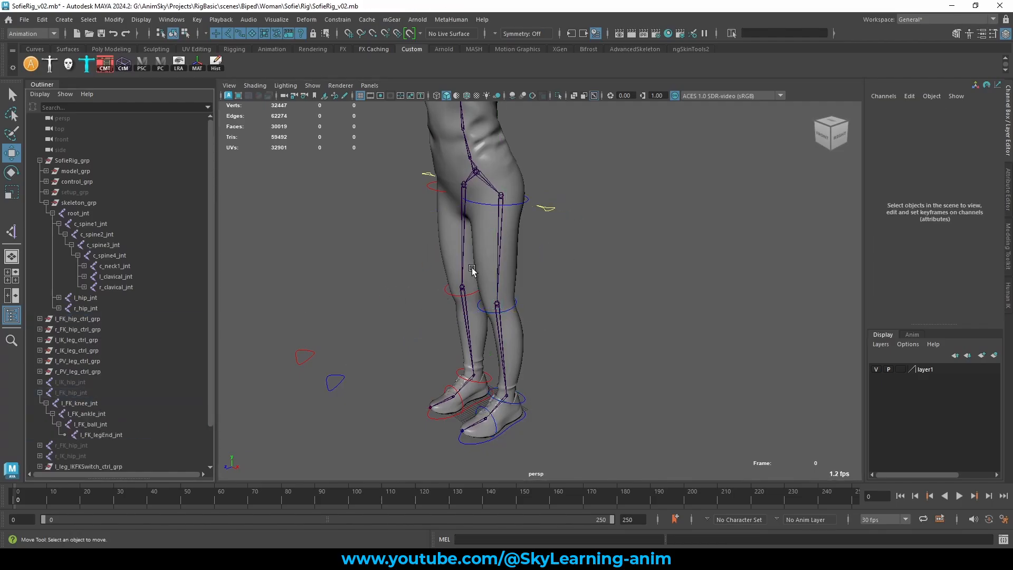
- Parent-constrain l_FK_hip_jnt to l_FK_hip_ctrl
{"action": "left_click", "coordinate": [473, 213]}
{"action": "left_click", "coordinate": [482, 204]}
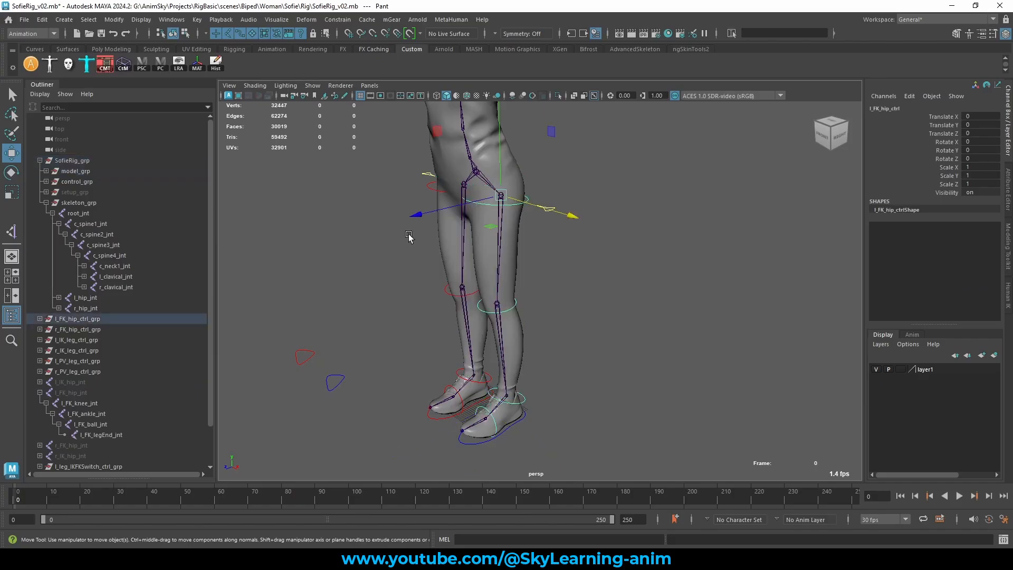
{"action": "left_click", "coordinate": [91, 393]}
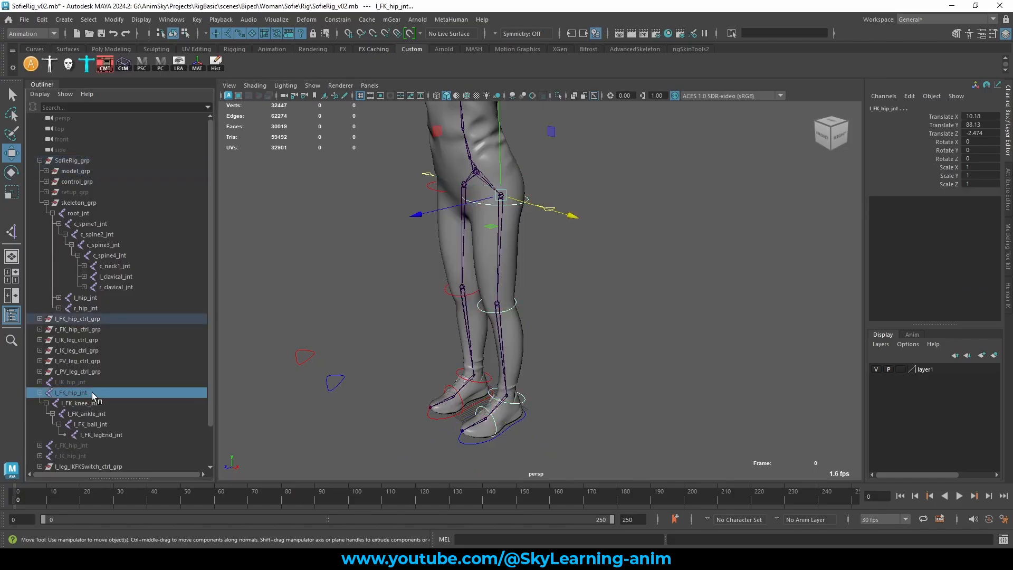
{"action": "left_click", "coordinate": [159, 65]}
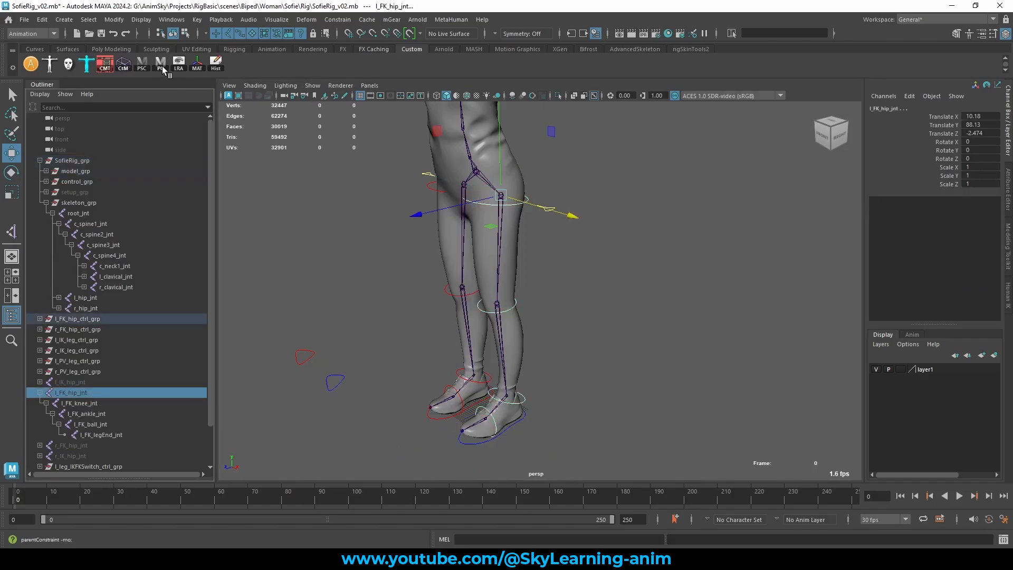
{"action": "left_click", "coordinate": [163, 66]}
- Parent-constrain l_FK_knee_jnt to l_FK_knee_ctrl and l_FK_ankle_jnt to l_FK_ankle_ctrl
{"action": "left_click", "coordinate": [481, 305]}
{"action": "left_click", "coordinate": [87, 404]}
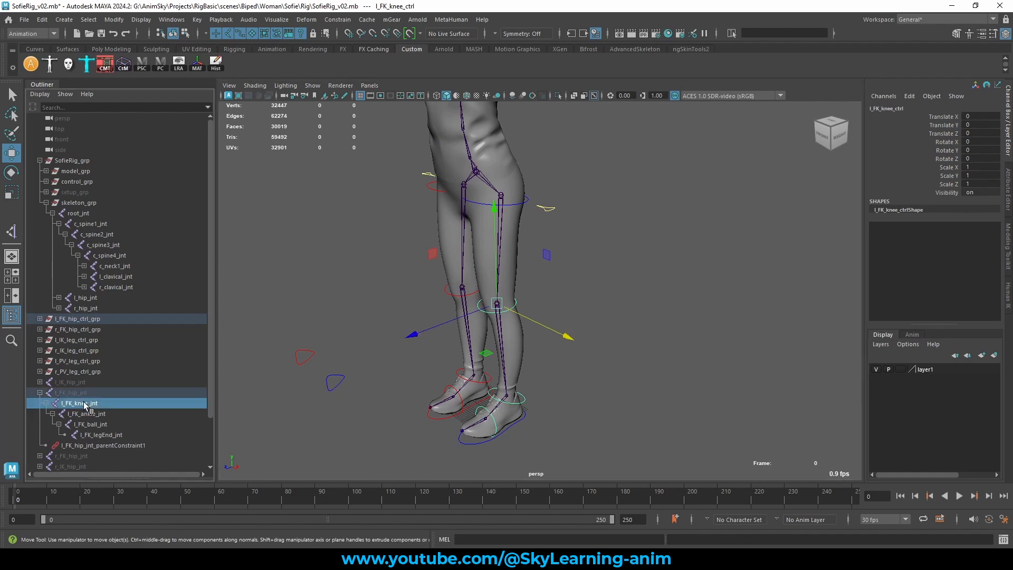
{"action": "key", "text": "g"}
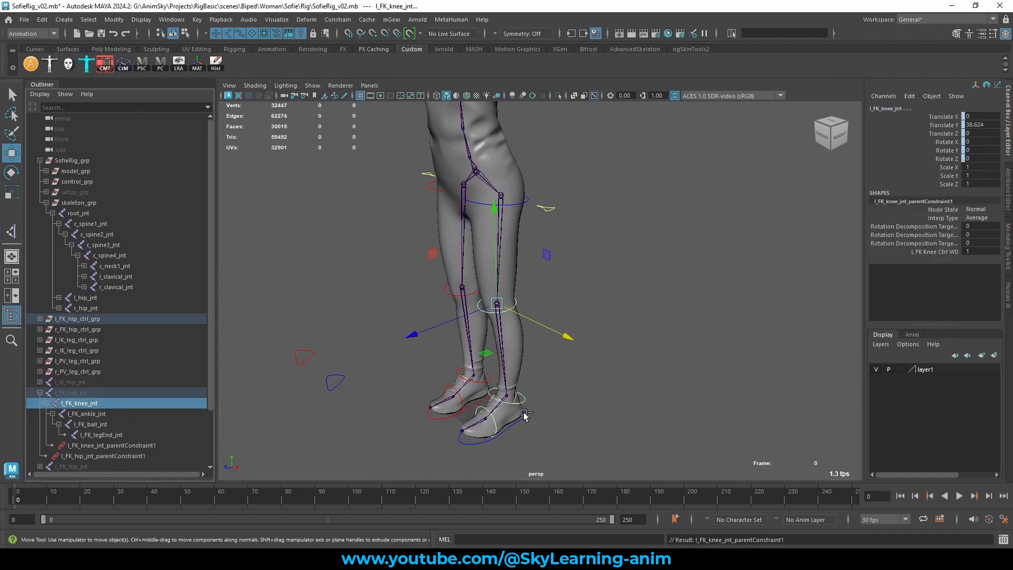
{"action": "left_click", "coordinate": [525, 400]}
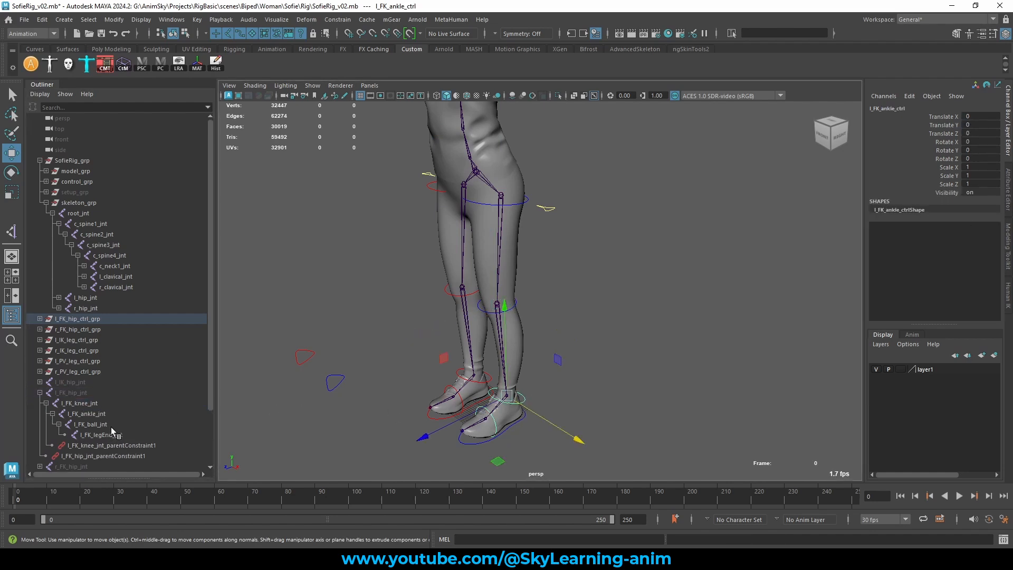
{"action": "left_click", "coordinate": [106, 413], "text": "ctrl"}
{"action": "key", "text": "g"}
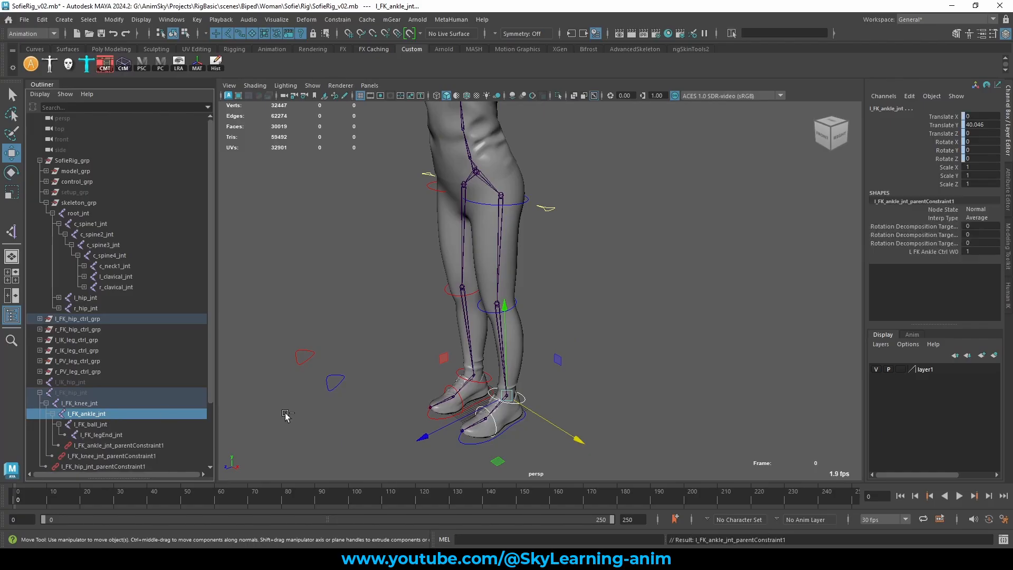
- Parent-constrain l_FK_ball_jnt to l_FK_ball_ctrl
{"action": "left_click", "coordinate": [488, 420]}
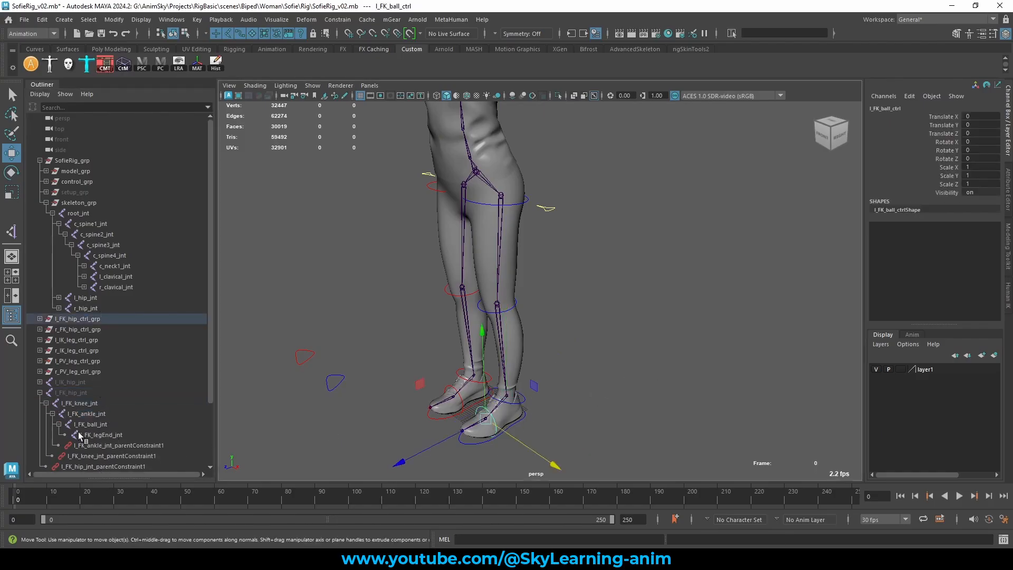
{"action": "left_click", "coordinate": [101, 425], "text": "ctrl"}
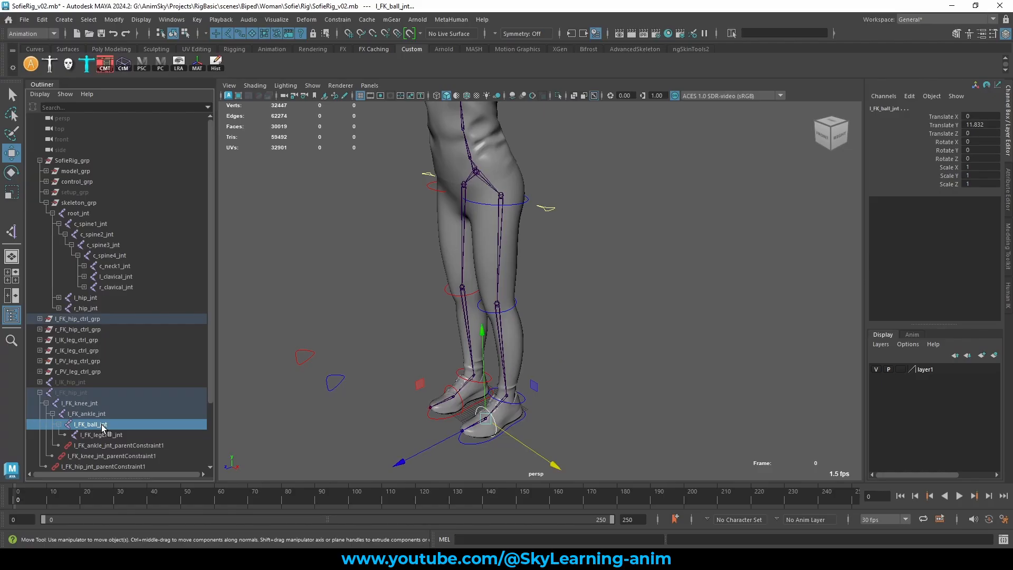
{"action": "key", "text": "g"}
- Collapse the left FK joint chain, expand the right one and parent-constrain r_FK_hip_jnt to r_FK_hip_ctrl
{"action": "left_click", "coordinate": [429, 186]}
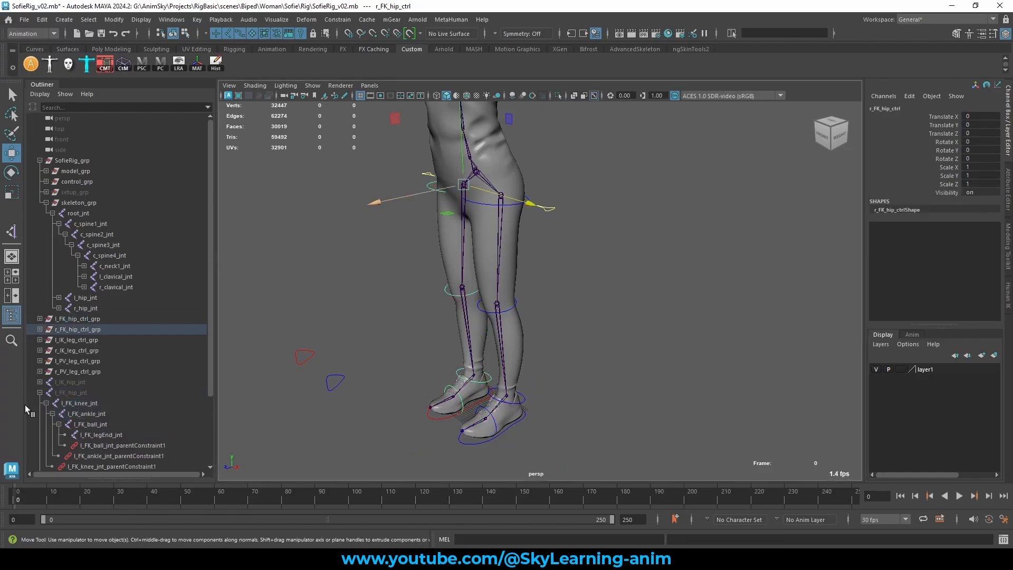
{"action": "left_click", "coordinate": [40, 391]}
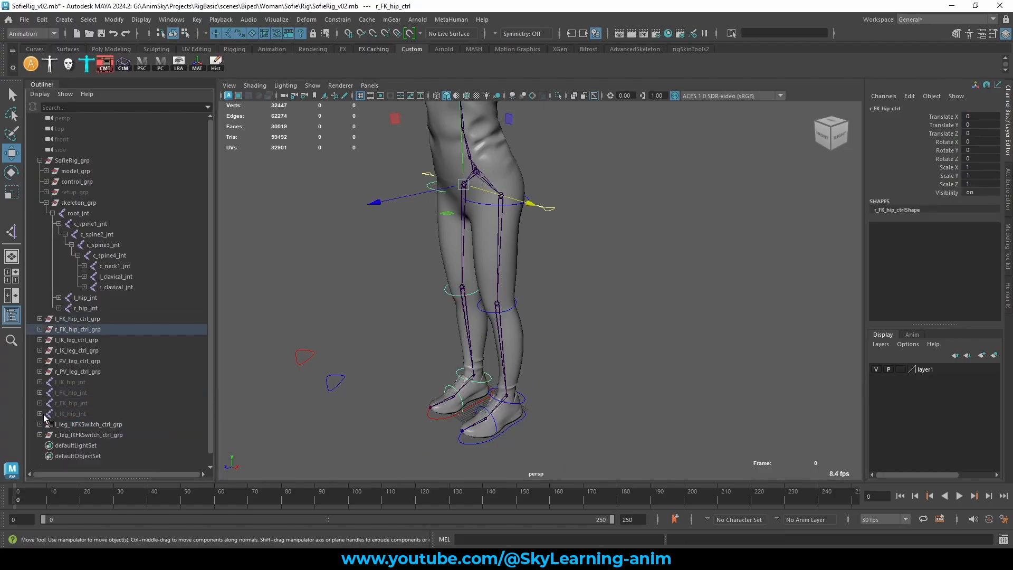
{"action": "left_click", "coordinate": [40, 414]}
{"action": "left_click", "coordinate": [40, 413]}
{"action": "left_click", "coordinate": [40, 403]}
{"action": "scroll", "coordinate": [72, 391], "scroll_direction": "down", "scroll_amount": 1}
{"action": "left_click", "coordinate": [77, 362]}
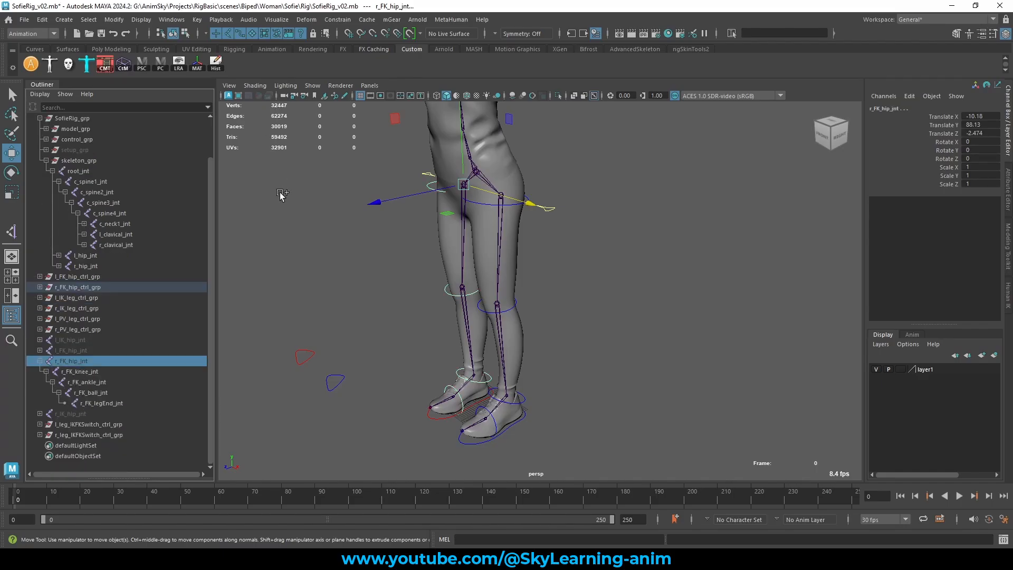
{"action": "key", "text": "g"}
- Parent-constrain r_FK_ankle_jnt to r_FK_knee_ctrl, and select r_FK_ankle_ctrl together with r_FK_ankle_jnt
{"action": "left_click", "coordinate": [446, 290]}
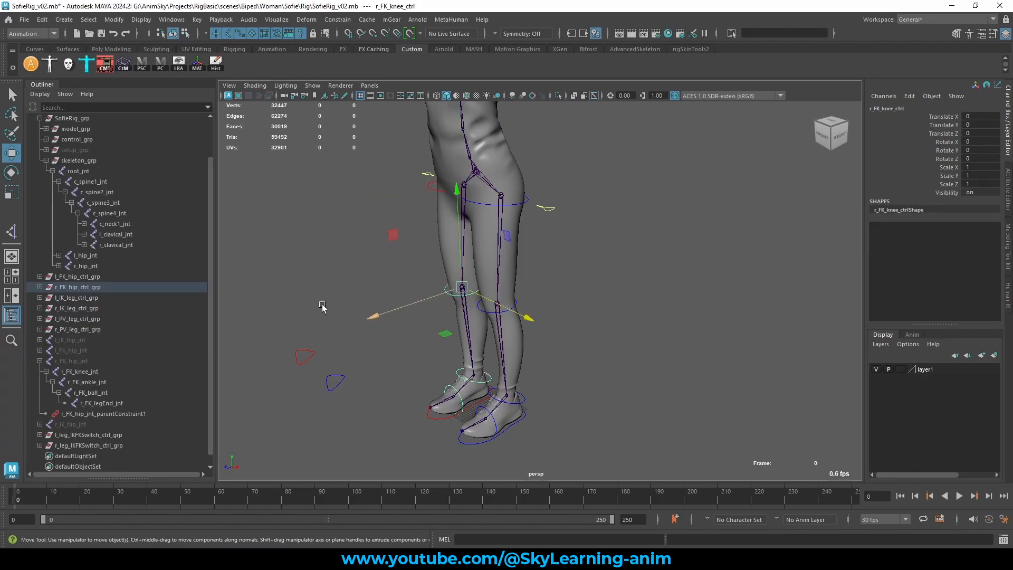
{"action": "left_click", "coordinate": [87, 382]}
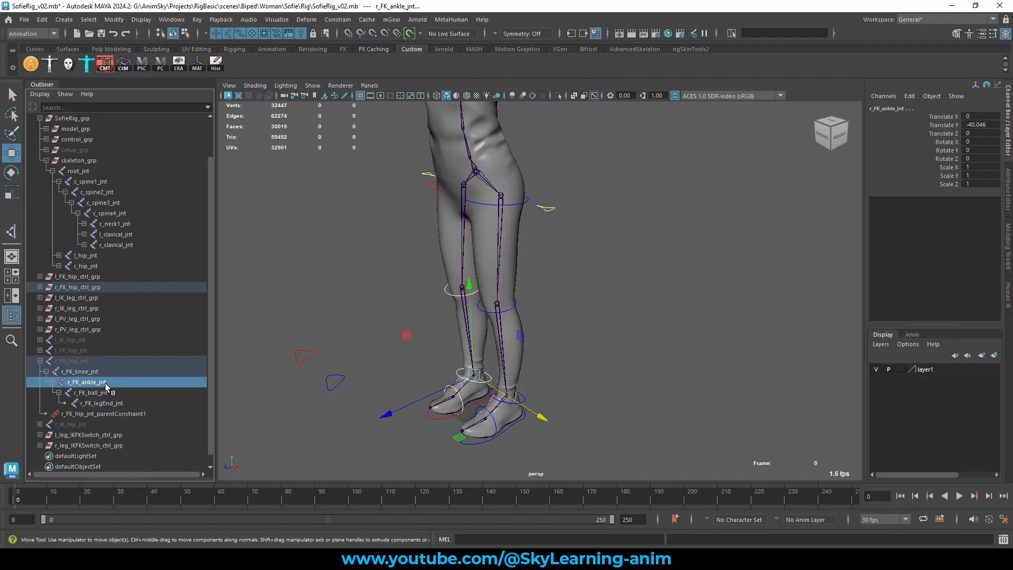
{"action": "key", "text": "g"}
{"action": "left_click", "coordinate": [401, 401]}
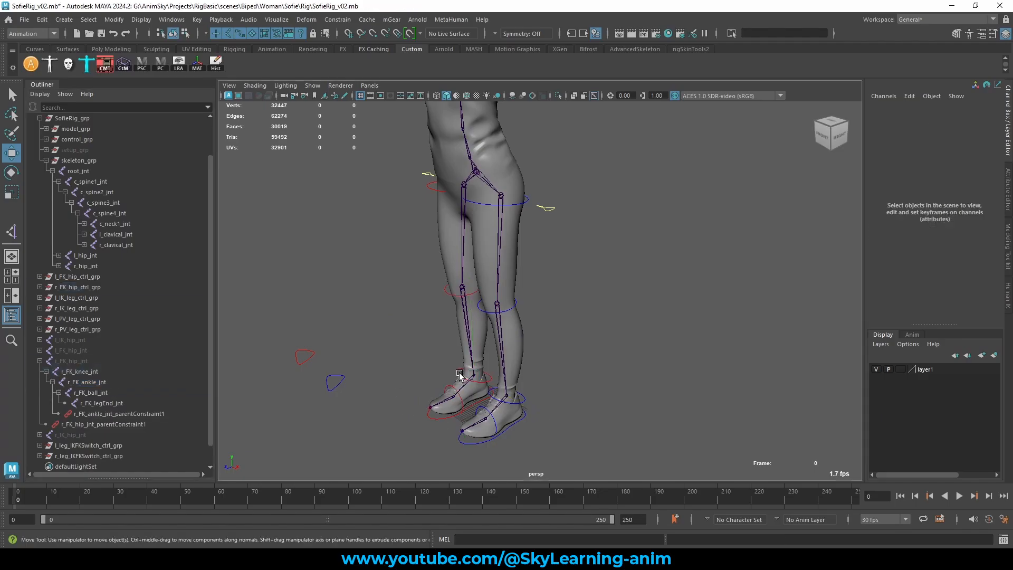
{"action": "left_click", "coordinate": [460, 375]}
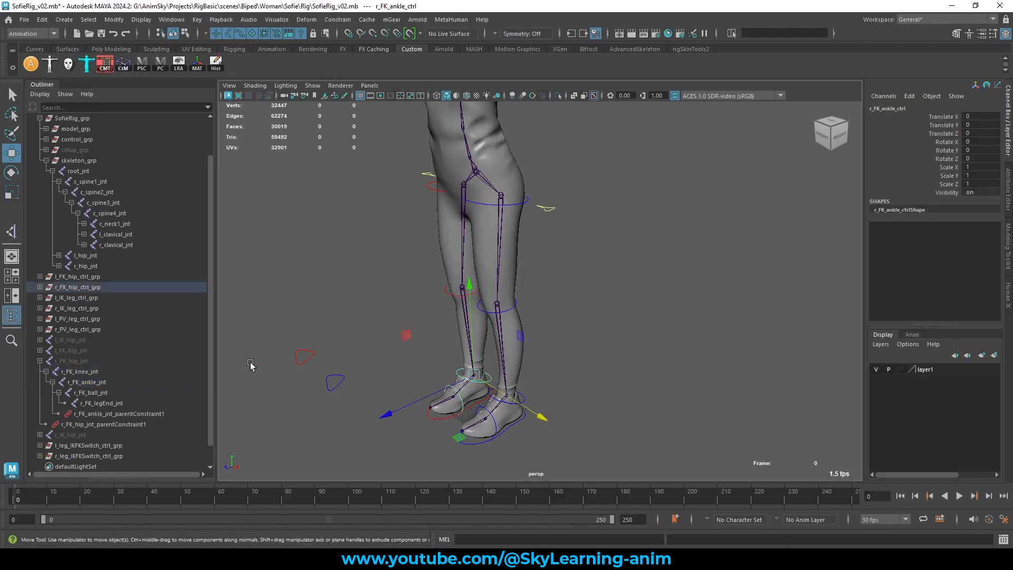
{"action": "left_click", "coordinate": [104, 383], "text": "ctrl"}
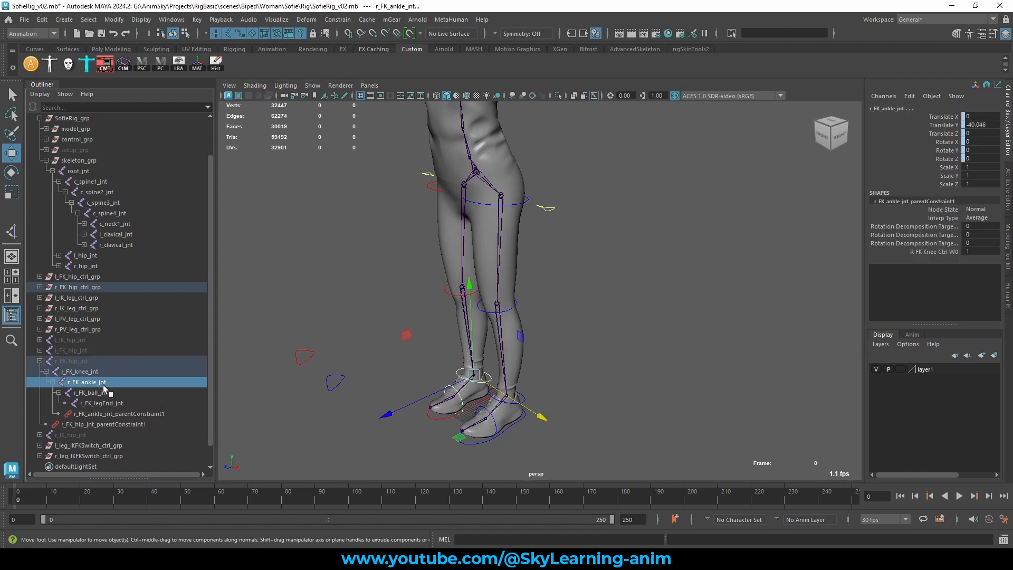
- Delete the parent constraints on r_FK_ankle_jnt and r_FK_hip_jnt
{"action": "left_click", "coordinate": [93, 414]}
{"action": "left_click", "coordinate": [100, 424], "text": "shift"}
{"action": "key", "text": "Delete"}
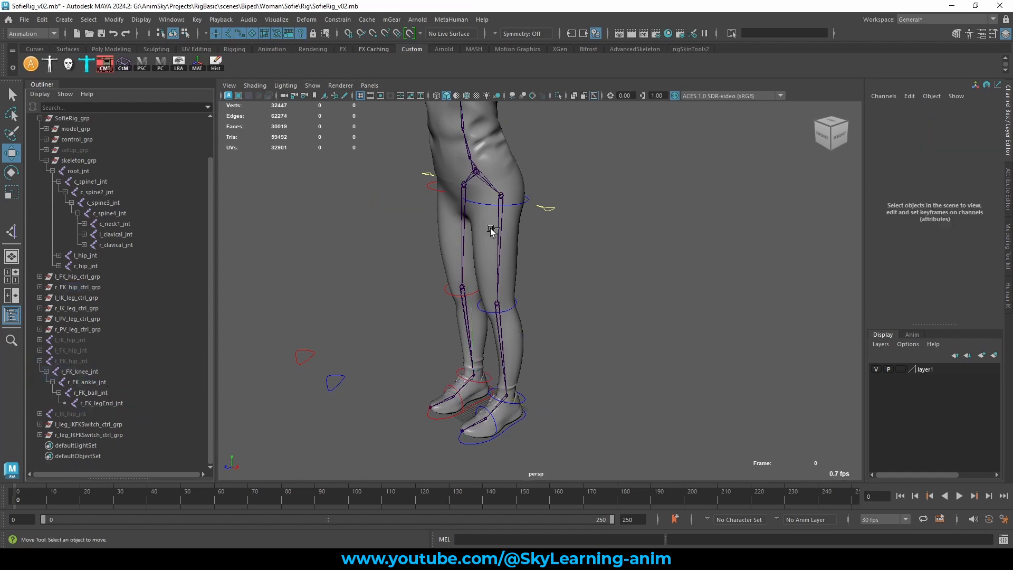
- Parent-constrain r_FK_hip_jnt to r_FK_hip_ctrl
{"action": "left_click", "coordinate": [428, 188]}
{"action": "left_click", "coordinate": [83, 371], "text": "ctrl"}
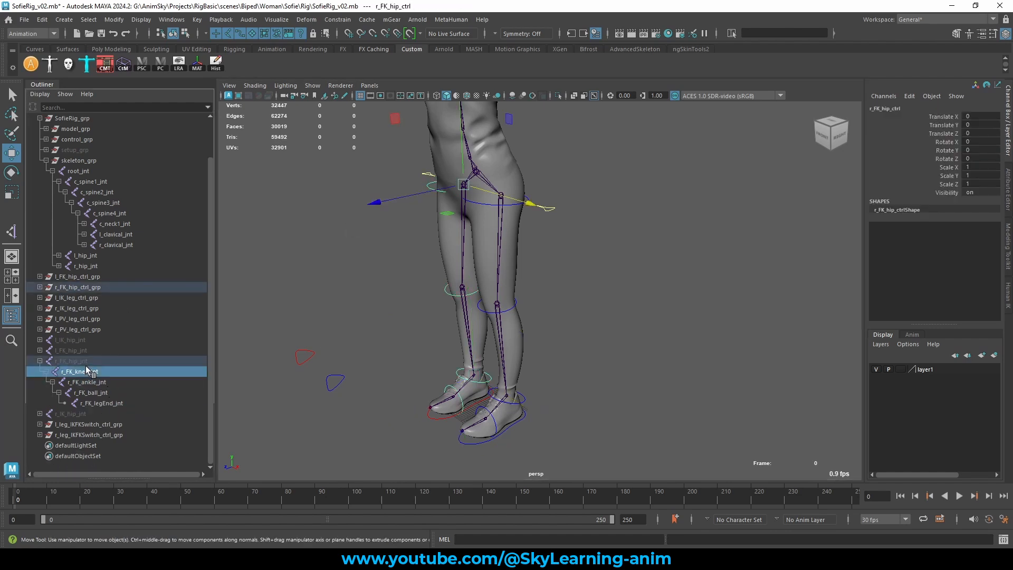
{"action": "left_click", "coordinate": [84, 362], "text": "ctrl"}
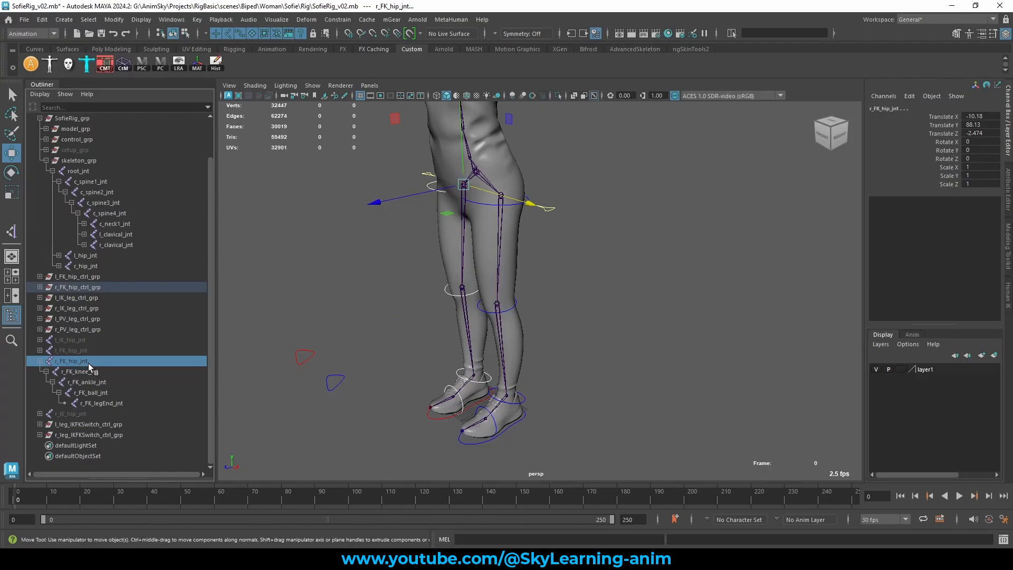
{"action": "left_click", "coordinate": [416, 207]}
{"action": "left_click", "coordinate": [430, 186]}
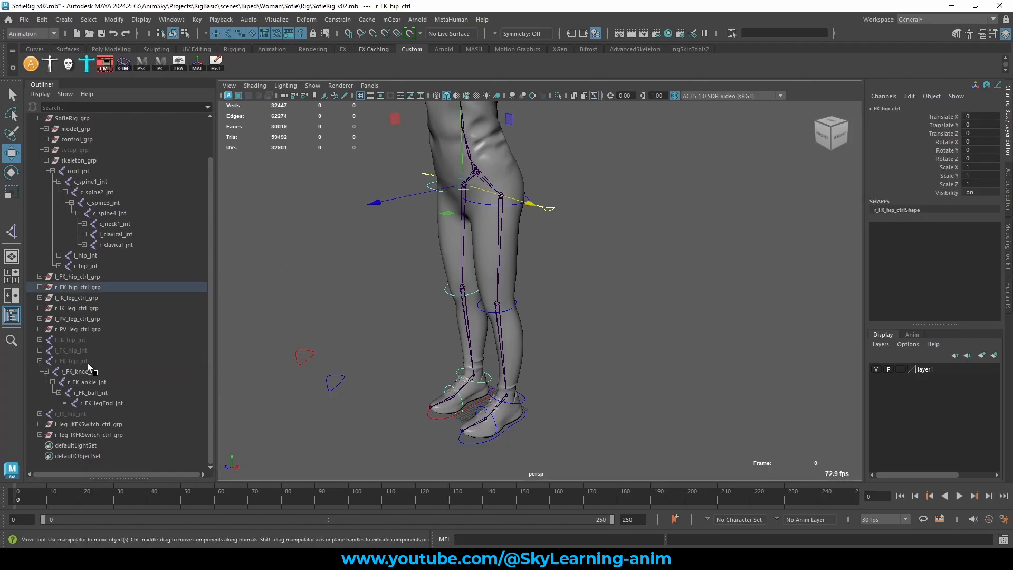
{"action": "left_click", "coordinate": [96, 369], "text": "ctrl"}
{"action": "left_click", "coordinate": [96, 369], "text": "ctrl"}
{"action": "left_click", "coordinate": [95, 362], "text": "ctrl"}
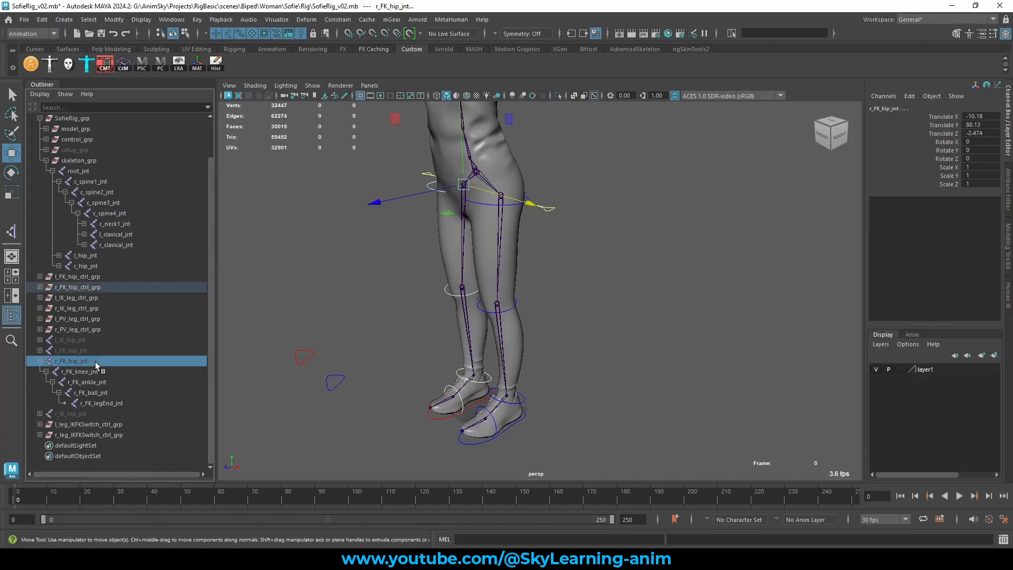
{"action": "key", "text": "g"}
- Try parent-constraining r_FK_ankle_jnt to r_FK_knee_ctrl
{"action": "left_click", "coordinate": [446, 290]}
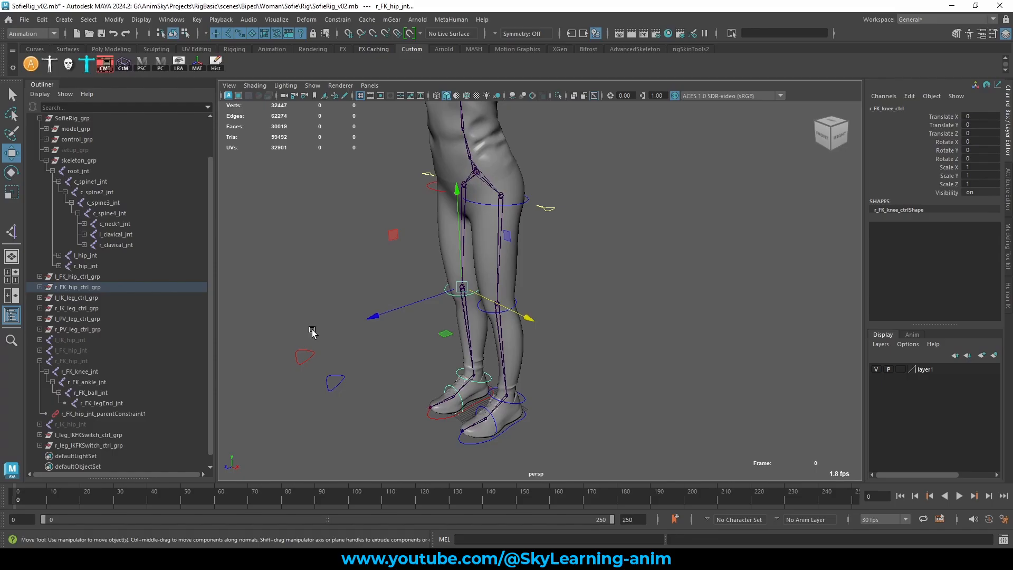
{"action": "left_click", "coordinate": [96, 385], "text": "ctrl"}
{"action": "key", "text": "g"}
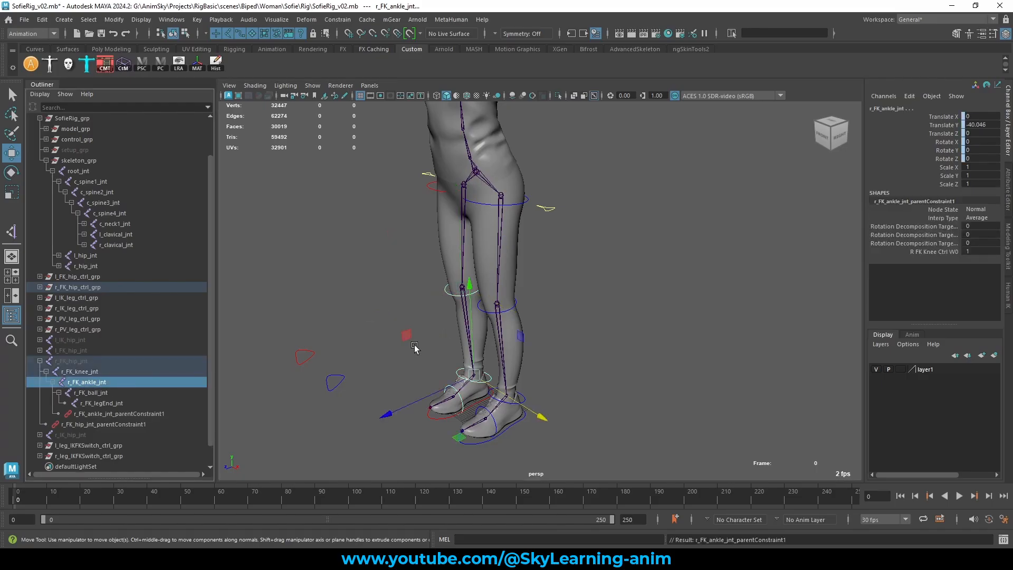
- Check r_FK_ankle_ctrl against the ankle joint, and undo the ankle joint's constraint to the knee control
{"action": "key", "text": "ctrl+z"}
{"action": "key", "text": "ctrl+z"}
{"action": "key", "text": "ctrl+z"}
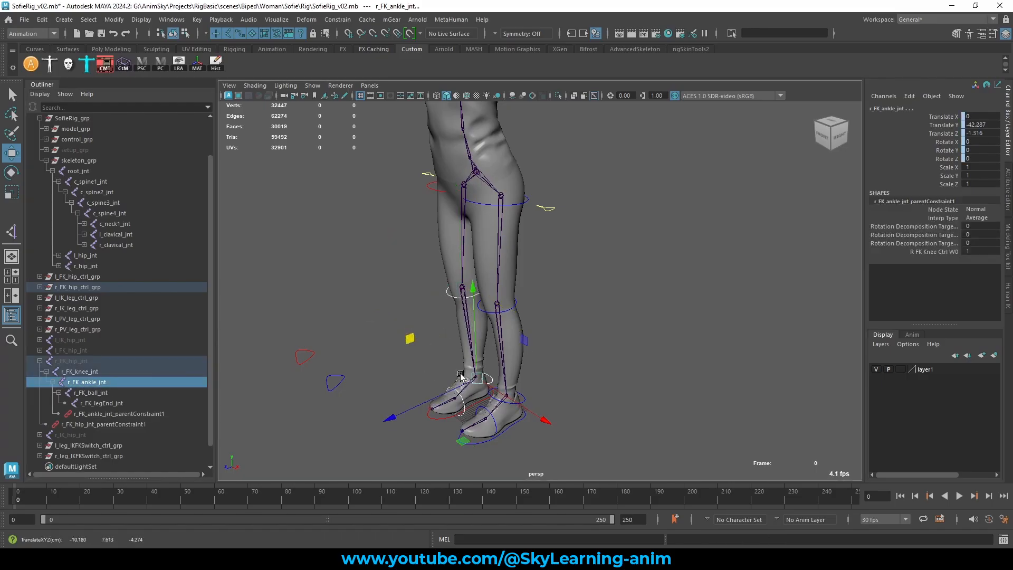
{"action": "left_click", "coordinate": [359, 293]}
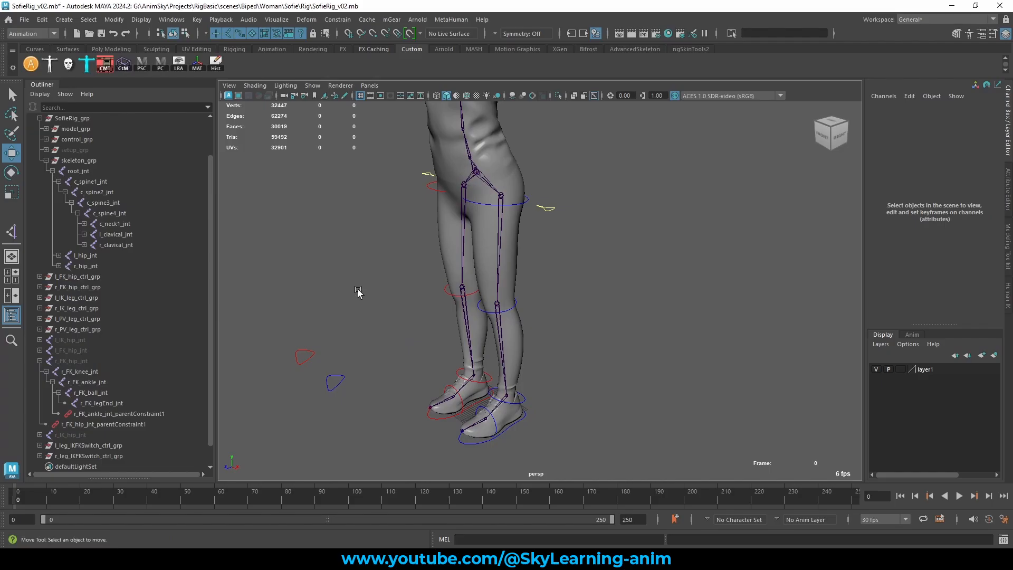
{"action": "left_click", "coordinate": [458, 375]}
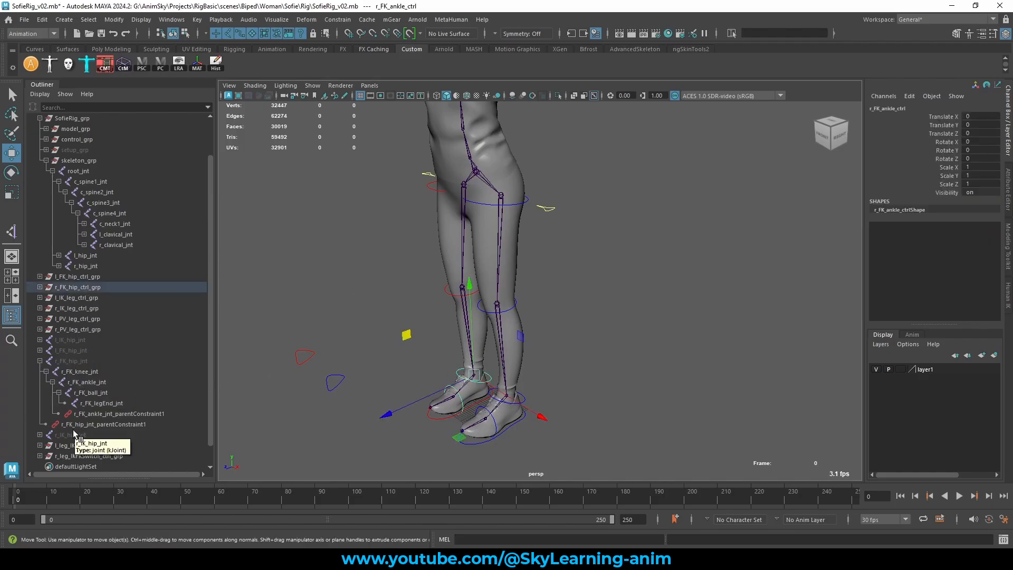
{"action": "left_click", "coordinate": [100, 383]}
{"action": "key", "text": "ctrl+z"}
{"action": "key", "text": "ctrl+z"}
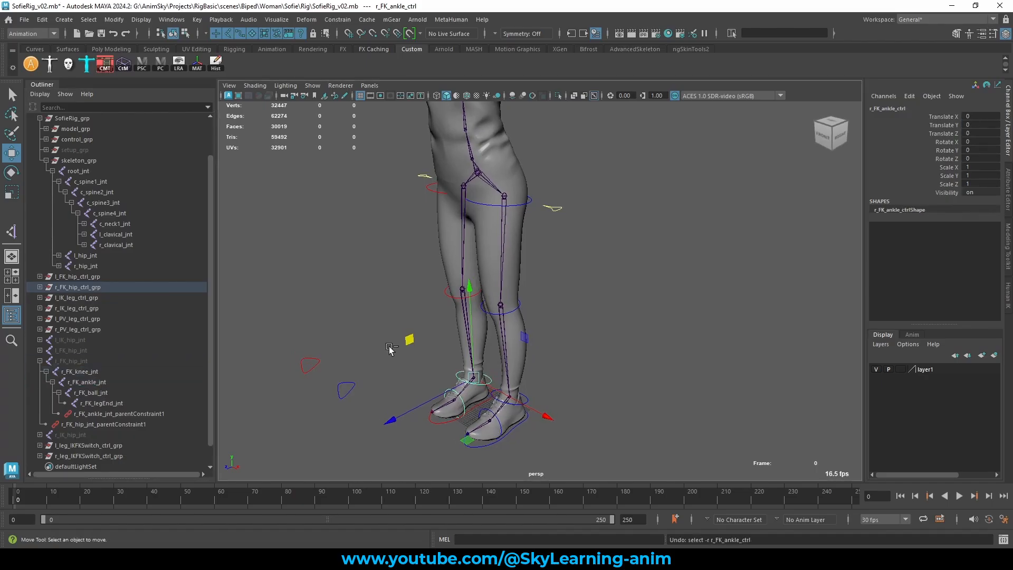
- Parent-constrain r_FK_knee_jnt to r_FK_knee_ctrl, and clear the selection
{"action": "left_click", "coordinate": [446, 293]}
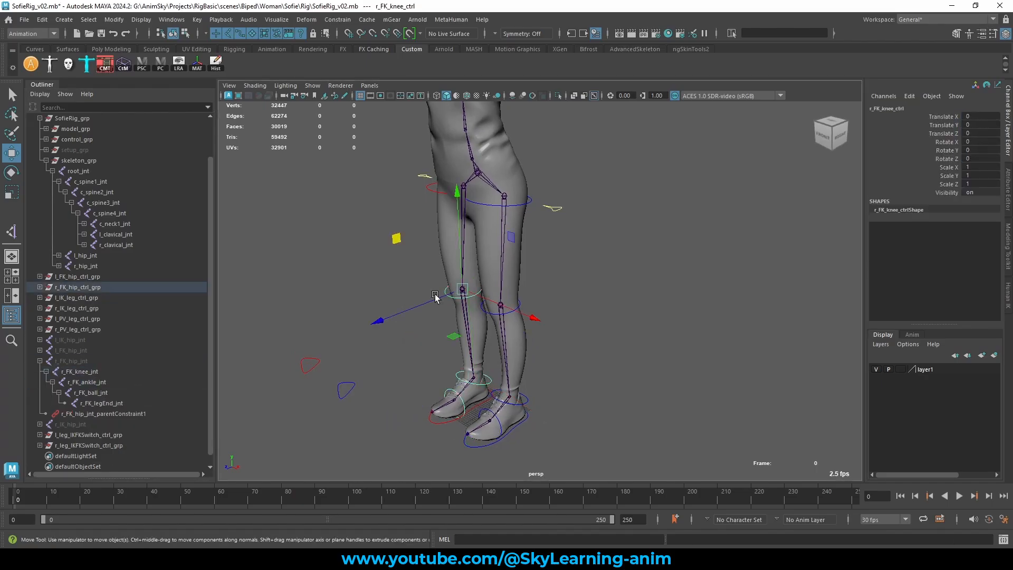
{"action": "left_click", "coordinate": [102, 381]}
{"action": "left_click", "coordinate": [80, 371]}
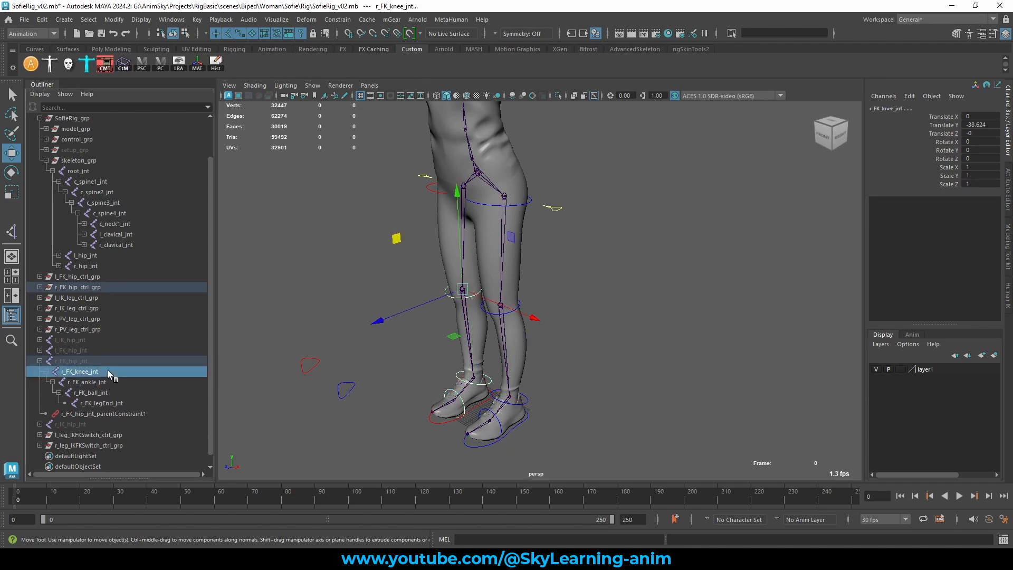
{"action": "key", "text": "g"}
{"action": "left_click", "coordinate": [335, 318]}
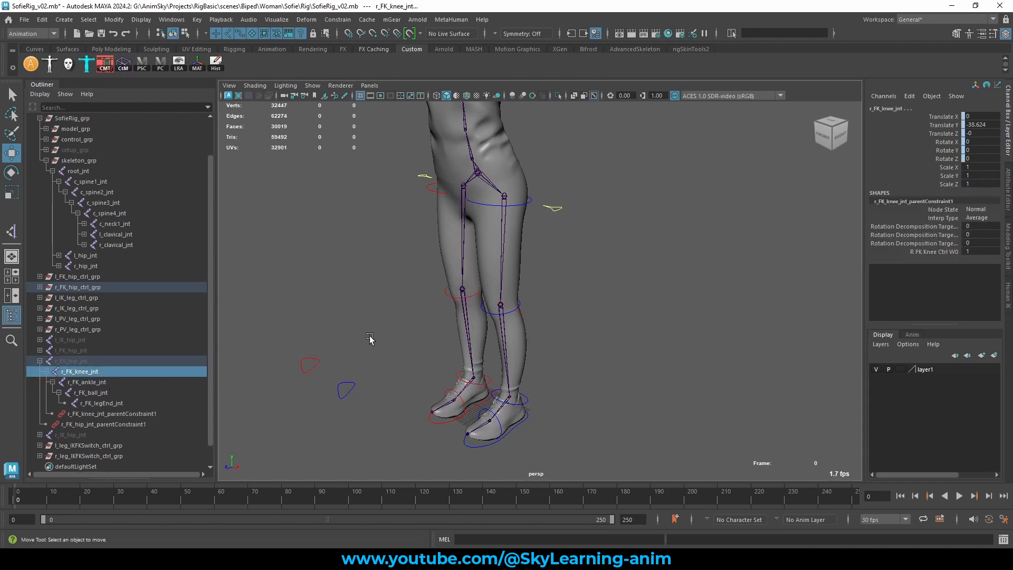
- Parent-constrain r_FK_ankle_jnt to r_FK_ankle_ctrl
{"action": "left_click", "coordinate": [457, 376]}
{"action": "key", "text": "q"}
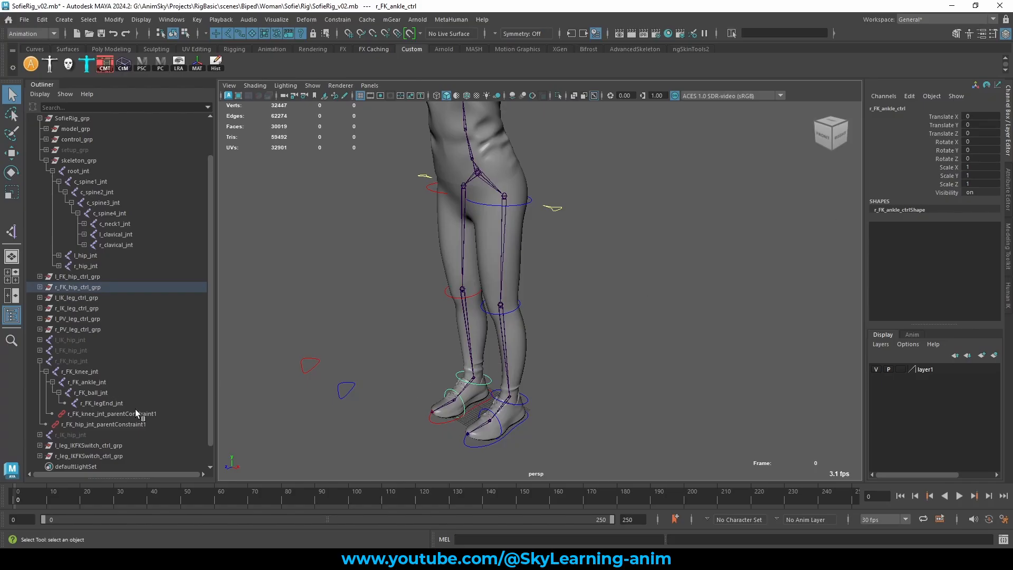
{"action": "left_click", "coordinate": [110, 385], "text": "ctrl"}
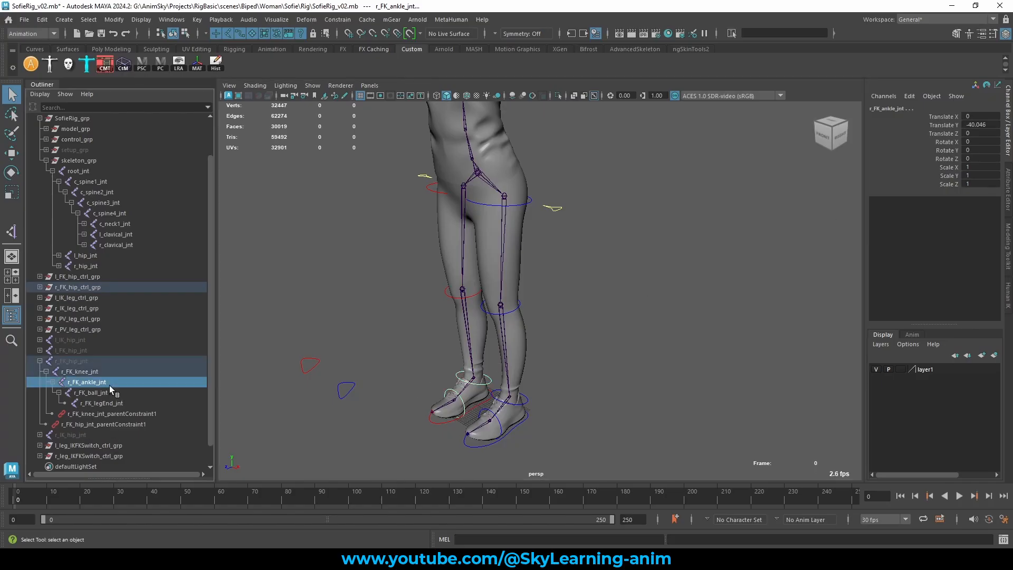
{"action": "key", "text": "g"}
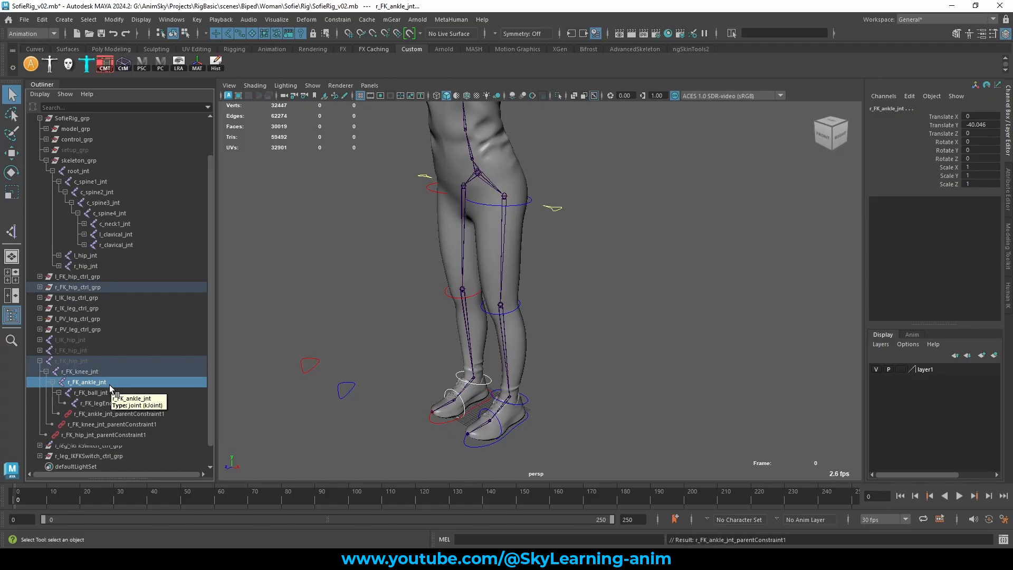
- Parent-constrain r_FK_ball_jnt to r_FK_ball_ctrl, and clear the selection
{"action": "left_click", "coordinate": [444, 393]}
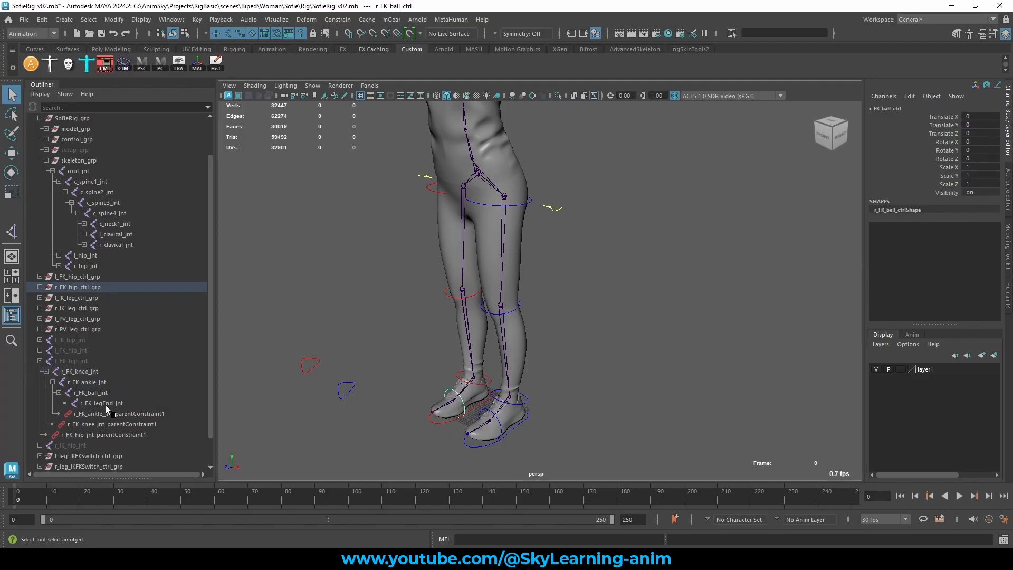
{"action": "left_click", "coordinate": [122, 394], "text": "ctrl"}
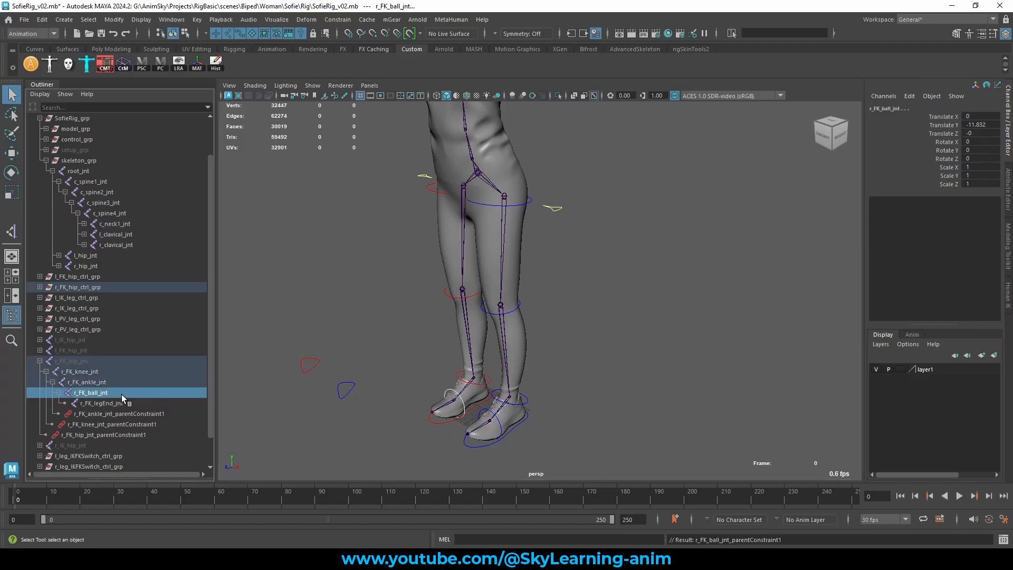
{"action": "key", "text": "g"}
{"action": "left_click", "coordinate": [365, 301]}
- Inspect the attributes of l_IK_leg_ctrl and the IKFK Switch value on l_leg_IKFKSwitch_ctrl
{"action": "mouse_move", "coordinate": [397, 295]}
{"action": "left_mouse_down", "text": "alt"}
{"action": "mouse_move", "coordinate": [452, 305]}
{"action": "mouse_move", "coordinate": [408, 298]}
{"action": "left_mouse_up", "text": "alt"}
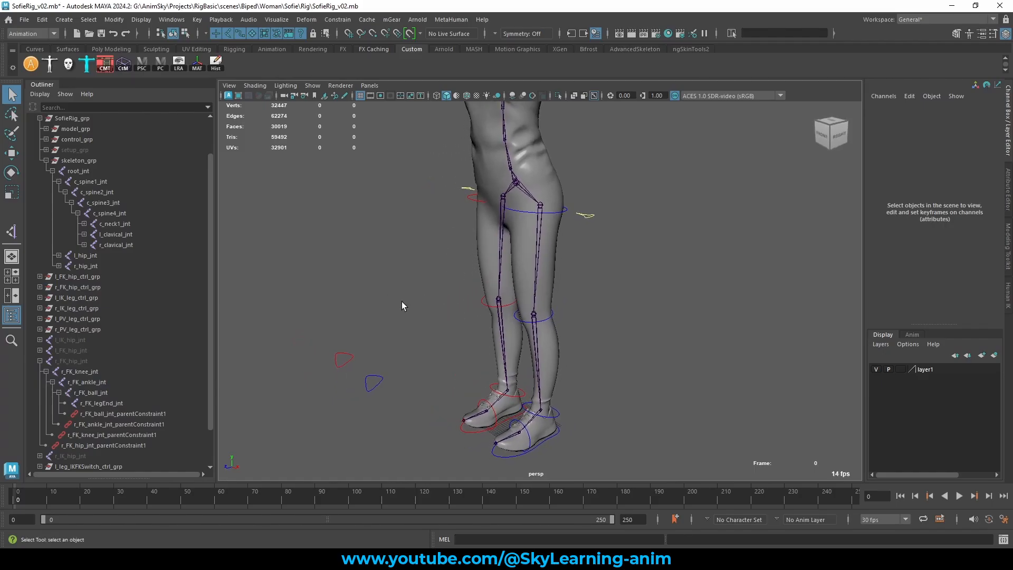
{"action": "scroll", "coordinate": [414, 293], "scroll_direction": "down", "scroll_amount": 3}
{"action": "scroll", "coordinate": [464, 287], "scroll_direction": "up", "scroll_amount": 4}
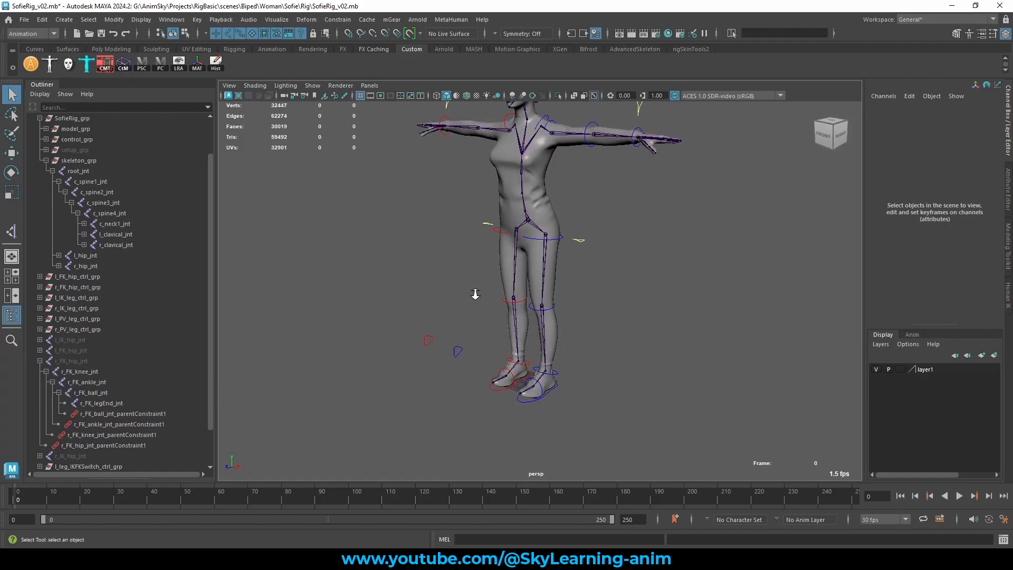
{"action": "scroll", "coordinate": [103, 318], "scroll_direction": "down", "scroll_amount": 2}
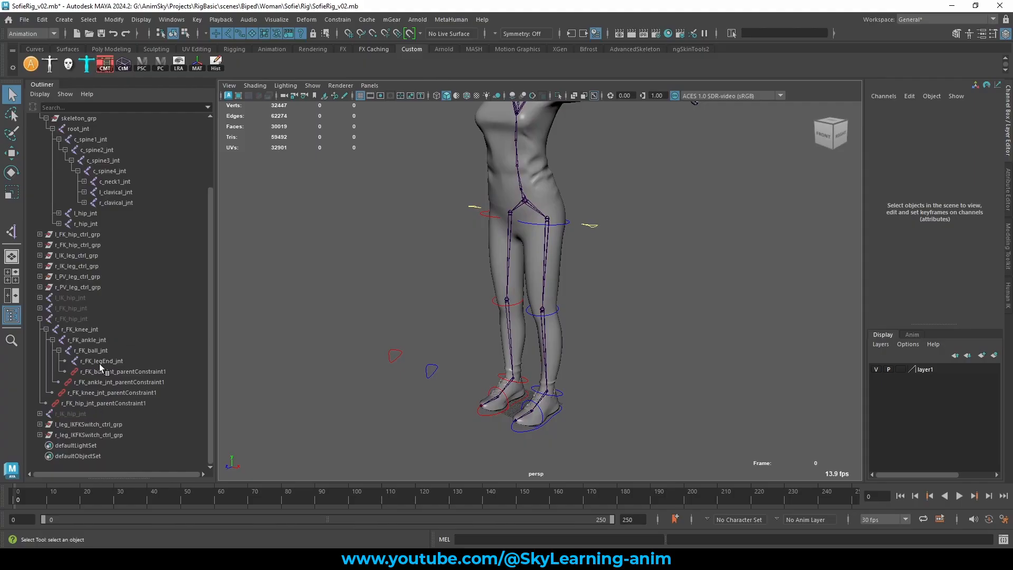
{"action": "left_click_drag", "start_coordinate": [554, 425], "coordinate": [432, 341], "text": "alt"}
{"action": "left_click", "coordinate": [505, 430]}
{"action": "key", "text": "w"}
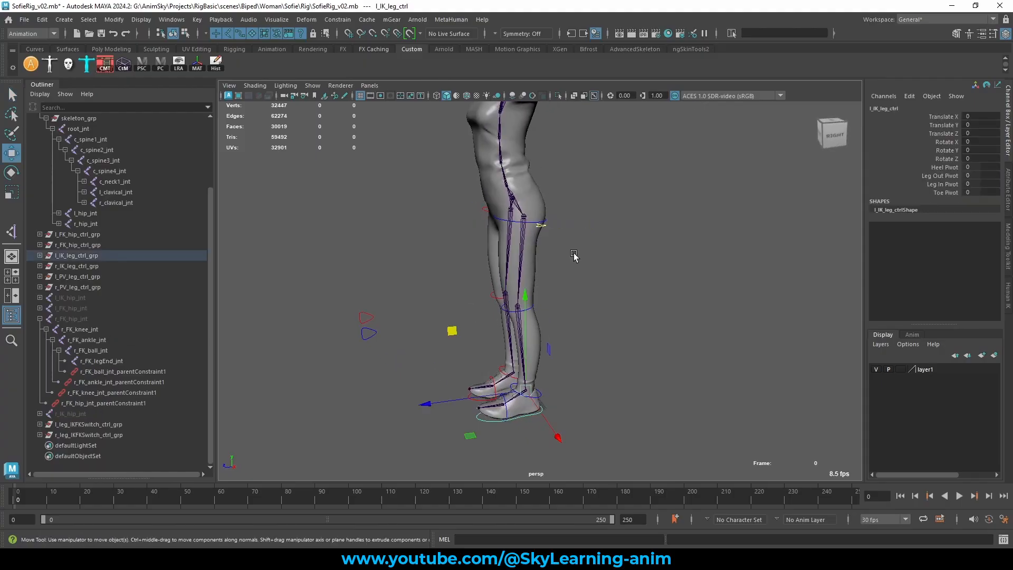
{"action": "left_click", "coordinate": [540, 225]}
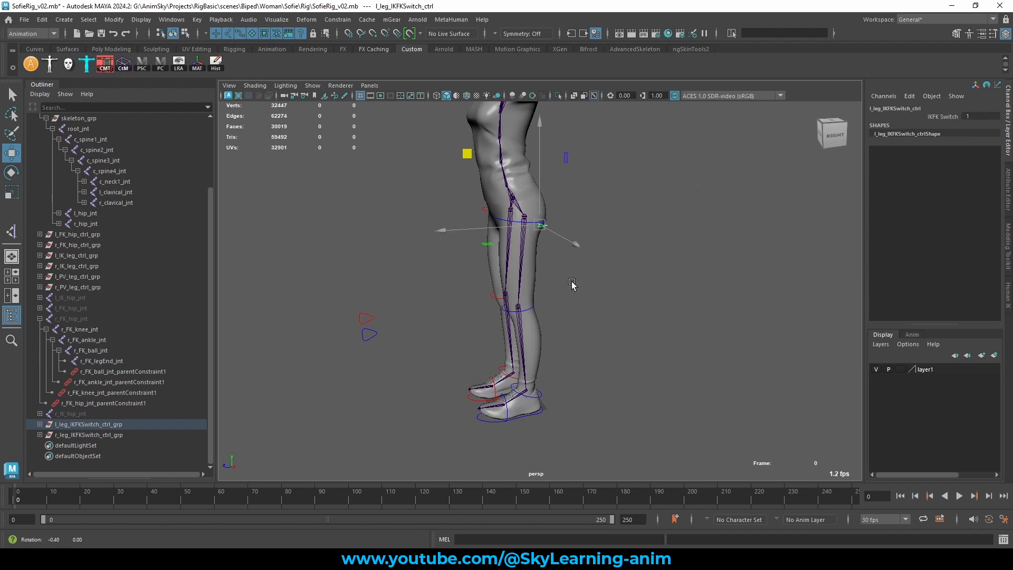
- Test-move l_IK_leg_ctrl, undo the move and clear the selection
{"action": "left_click_drag", "start_coordinate": [552, 281], "coordinate": [512, 337], "text": "alt"}
{"action": "left_click", "coordinate": [493, 422]}
{"action": "key", "text": "e"}
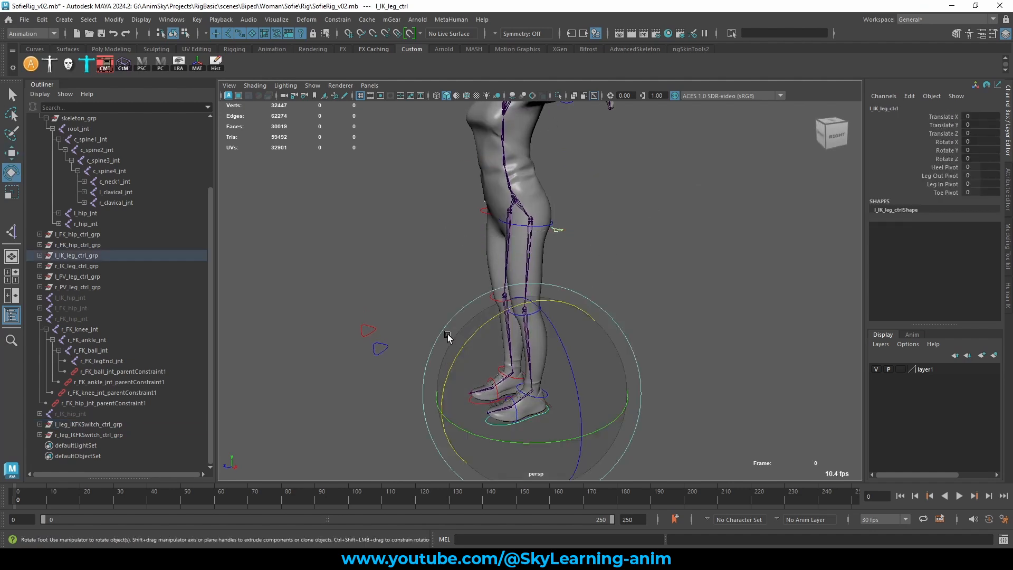
{"action": "key", "text": "w"}
{"action": "left_click_drag", "start_coordinate": [461, 333], "coordinate": [402, 323]}
{"action": "key", "text": "ctrl+z"}
{"action": "left_click", "coordinate": [633, 314]}
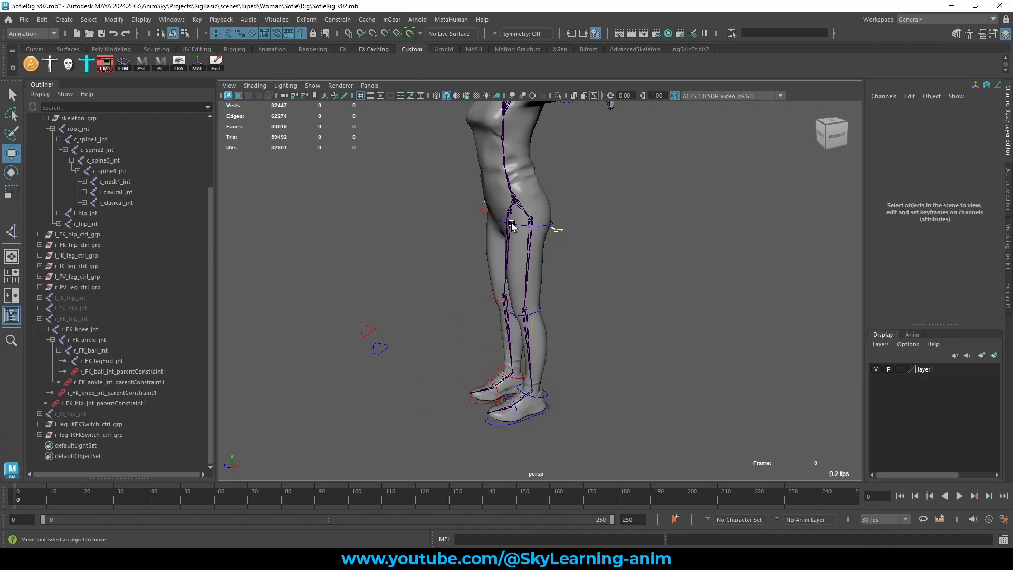
- Rotate l_FK_hip_ctrl about -30.8 degrees in X to test the left FK leg, and inspect l_knee_jnt
{"action": "left_click", "coordinate": [496, 208]}
{"action": "left_click", "coordinate": [523, 228]}
{"action": "left_click", "coordinate": [506, 213]}
{"action": "key", "text": "e"}
{"action": "left_click_drag", "start_coordinate": [450, 192], "coordinate": [444, 361]}
{"action": "left_click", "coordinate": [445, 361]}
{"action": "left_click", "coordinate": [469, 346]}
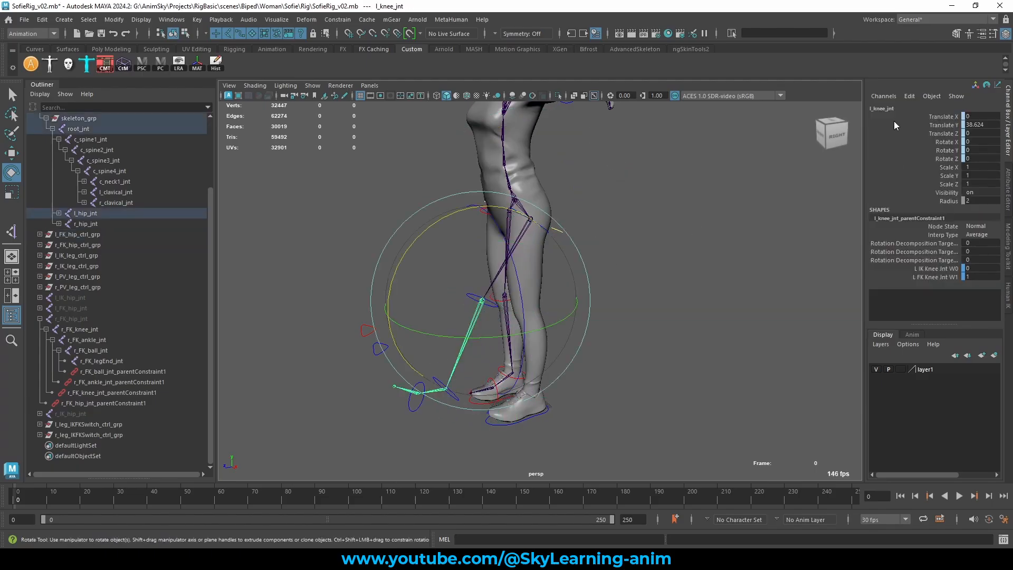
- Test-rotate l_FK_knee_ctrl by about -9.2 degrees in X, and undo the rotation
{"action": "left_click", "coordinate": [680, 323]}
{"action": "left_click", "coordinate": [481, 299]}
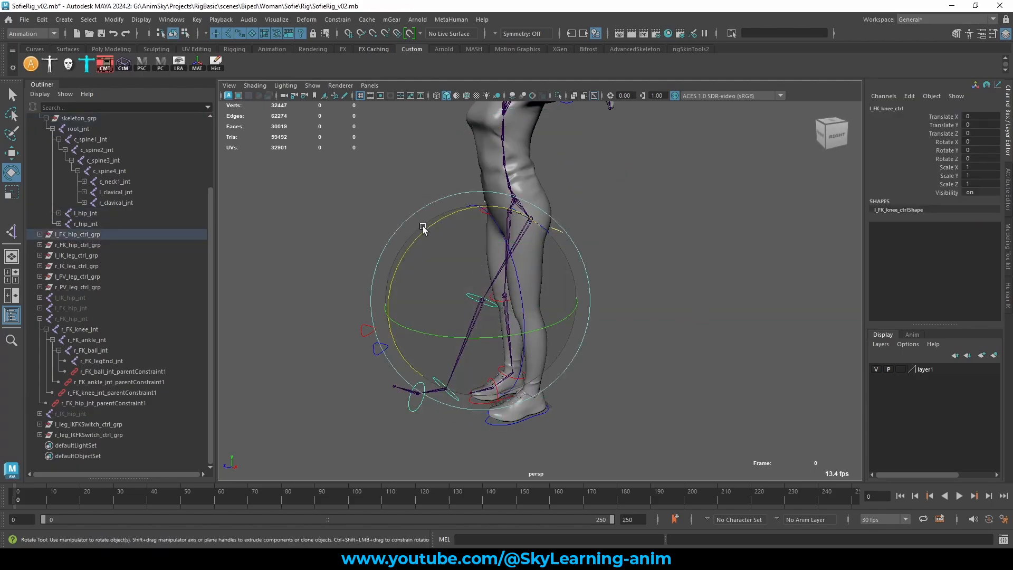
{"action": "left_click_drag", "start_coordinate": [412, 235], "coordinate": [415, 215]}
{"action": "key", "text": "ctrl+z"}
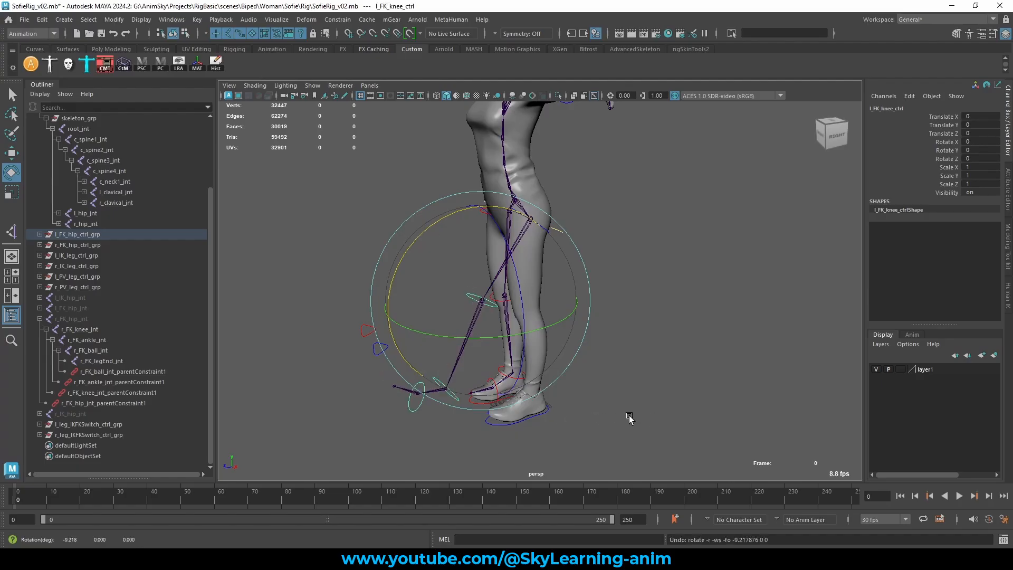
- Test-rotate the left FK ankle control, and undo the rotation
{"action": "left_click", "coordinate": [629, 417]}
{"action": "left_click", "coordinate": [452, 395]}
{"action": "left_click_drag", "start_coordinate": [399, 318], "coordinate": [378, 338]}
{"action": "key", "text": "ctrl+z"}
{"action": "key", "text": "ctrl+z"}
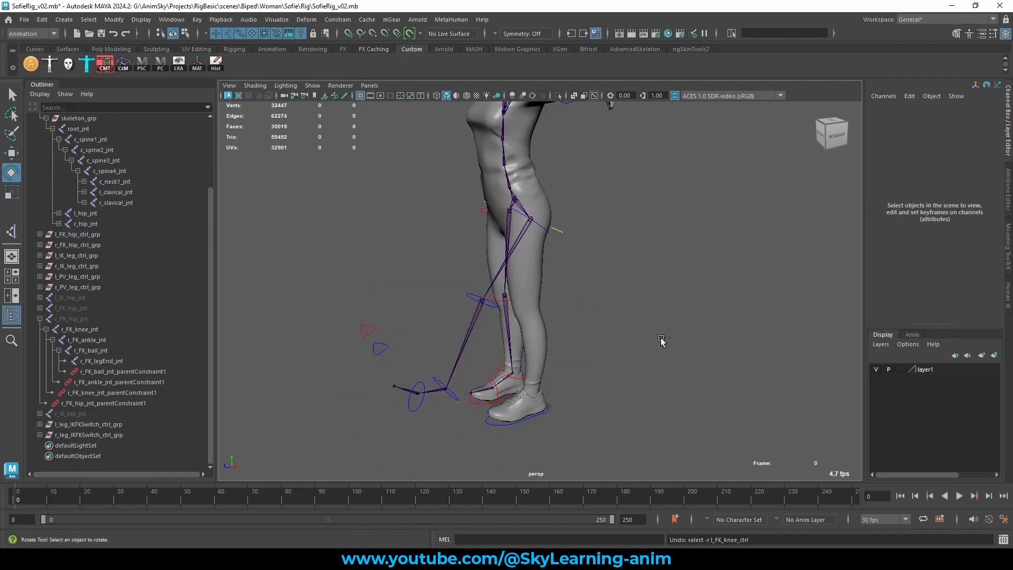
- Undo the test rotation of l_FK_hip_ctrl and save the scene
{"action": "key", "text": "ctrl+z"}
{"action": "key", "text": "ctrl+z"}
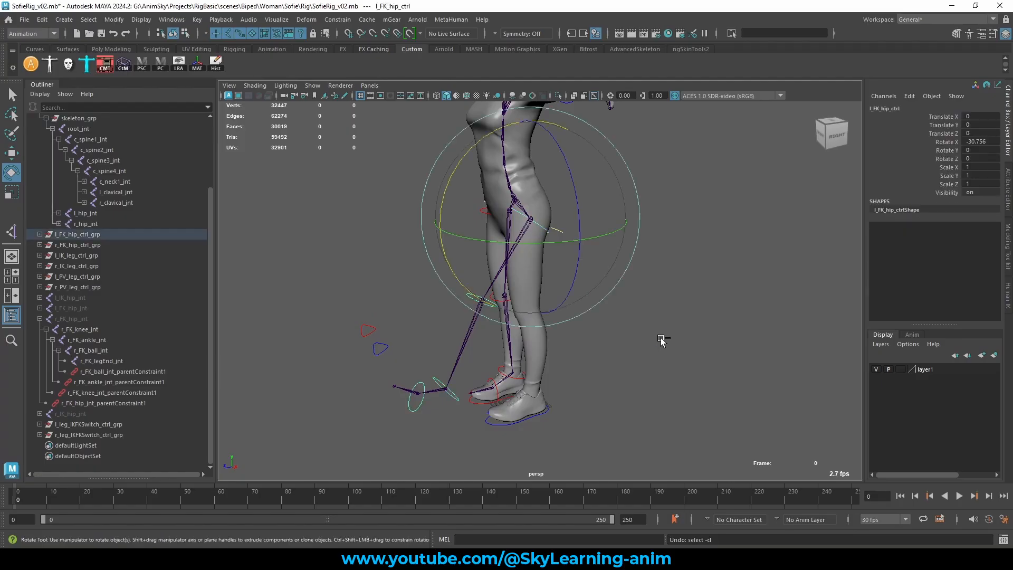
{"action": "key", "text": "ctrl+z"}
{"action": "key", "text": "w"}
{"action": "left_click_drag", "start_coordinate": [663, 366], "coordinate": [678, 372], "text": "alt"}
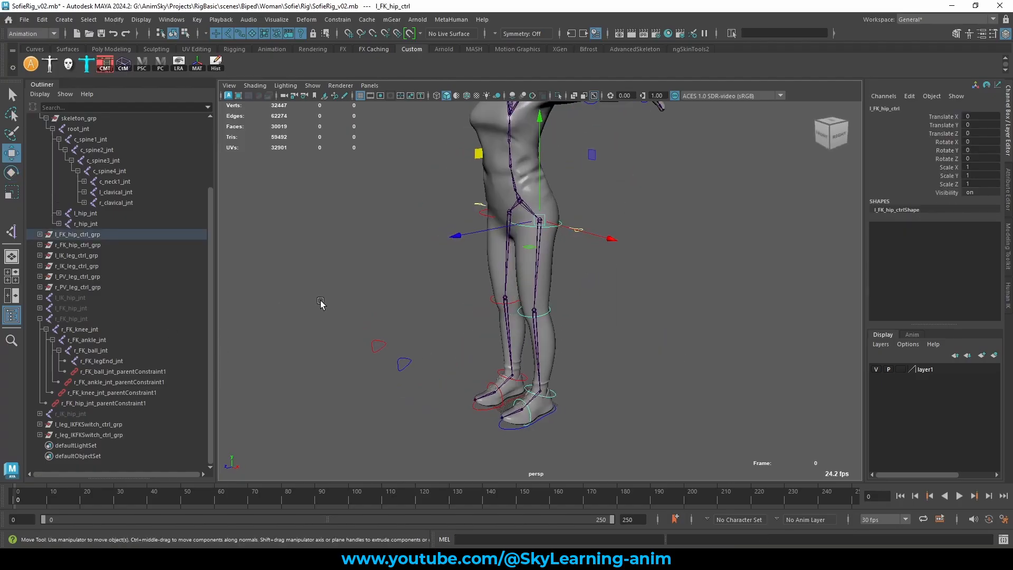
{"action": "key", "text": "ctrl+s"}
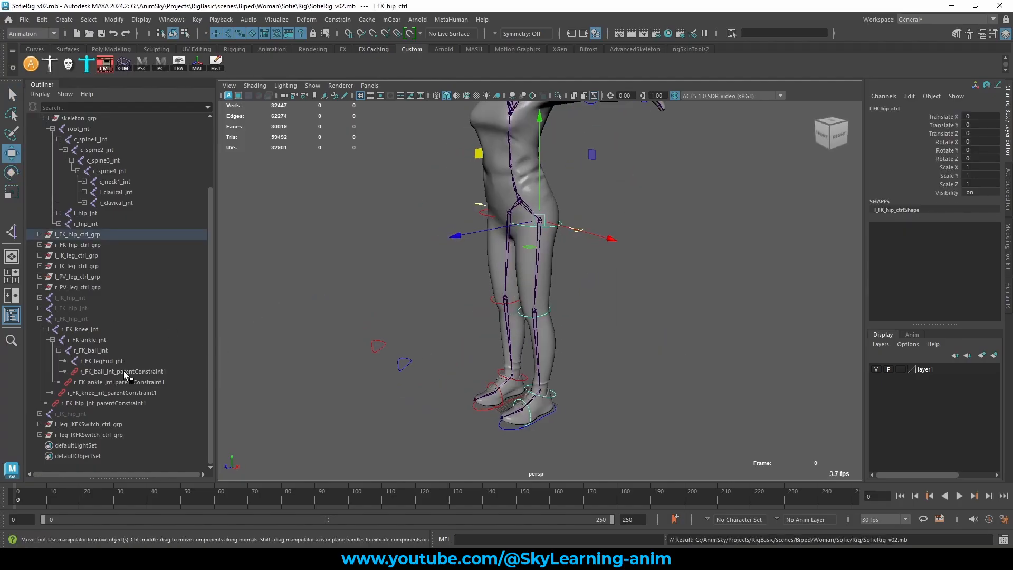
- Open Set Driven Key with the ball, ankle, knee and hip parent constraints of the r_FK leg joints as driven objects
{"action": "left_click_drag", "start_coordinate": [126, 372], "coordinate": [109, 402]}
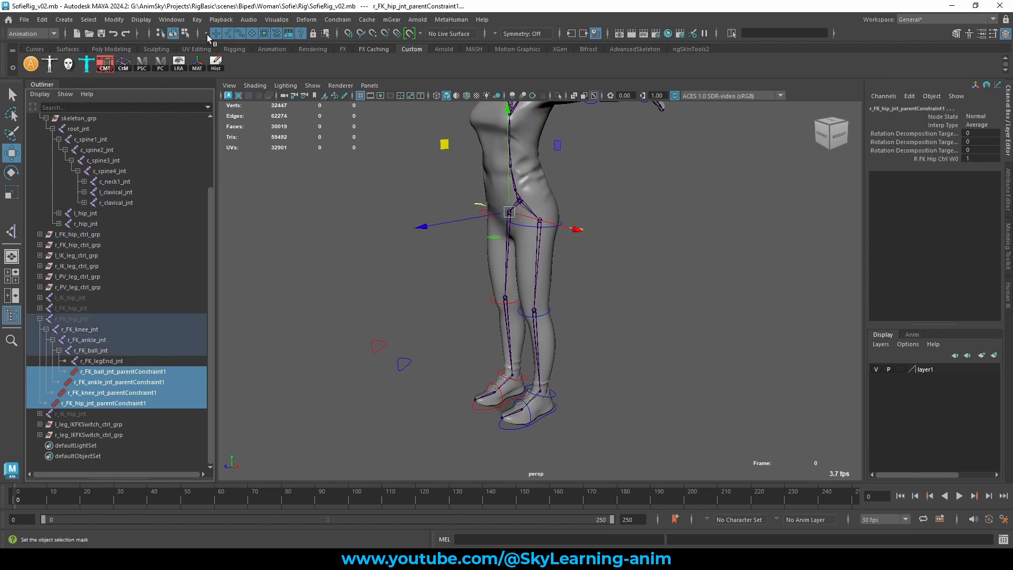
{"action": "left_click_drag", "start_coordinate": [710, 201], "coordinate": [726, 201], "text": "alt"}
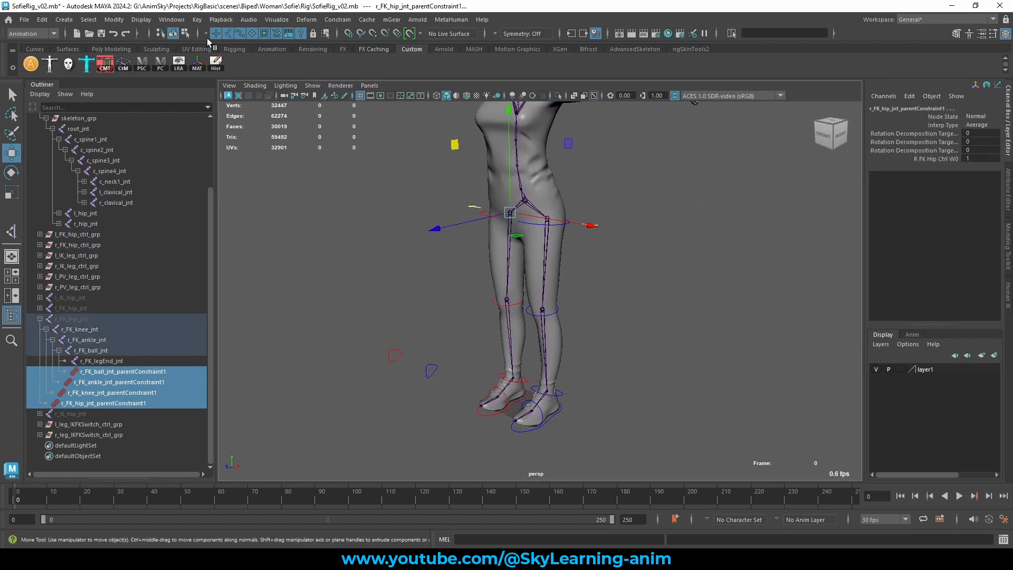
{"action": "left_click", "coordinate": [197, 20]}
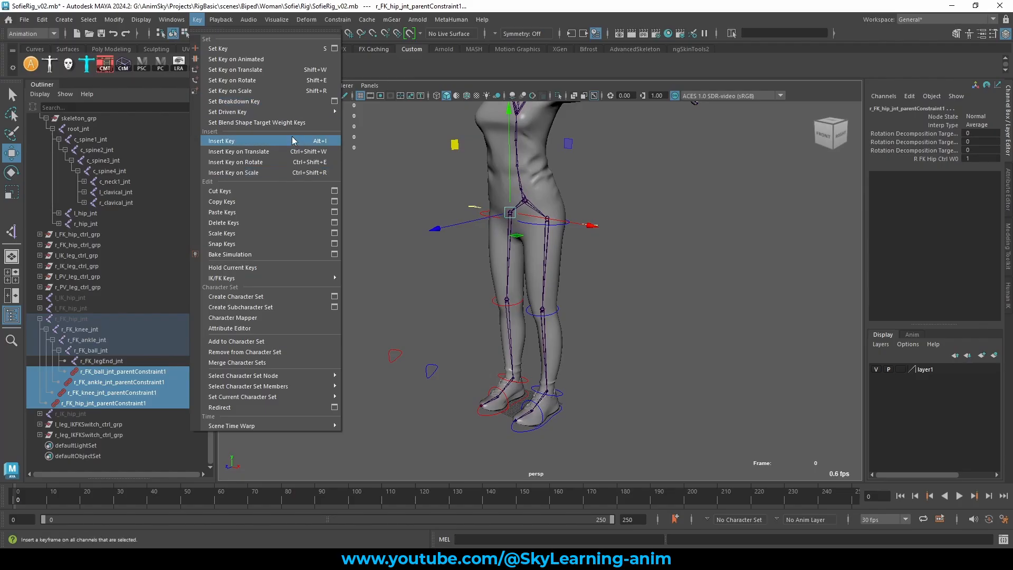
{"action": "mouse_move", "coordinate": [299, 112]}
{"action": "left_click", "coordinate": [371, 112]}
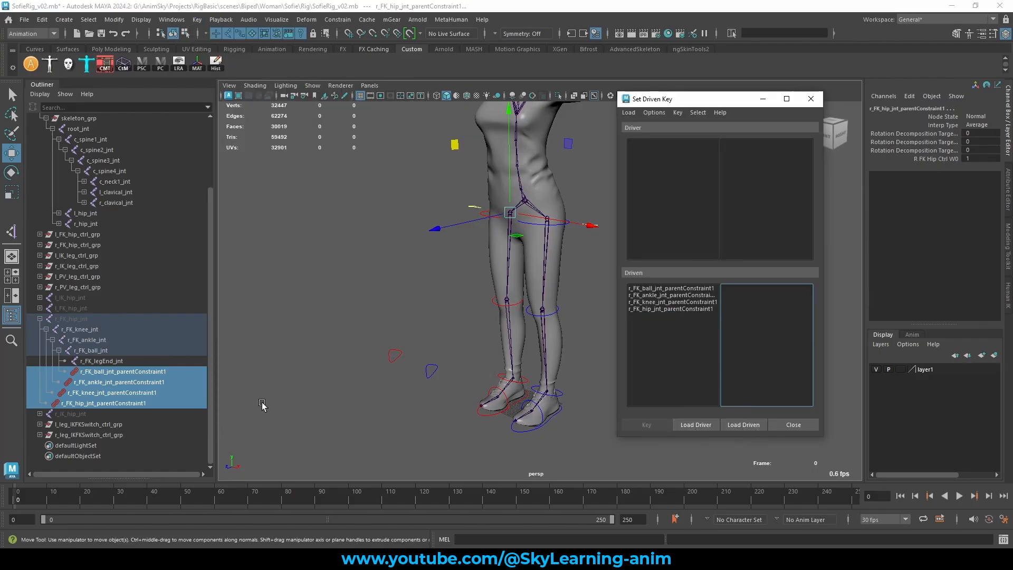
- Load r_leg_IKFKSwitch_ctrl as the driver and choose its IKFK Switch attribute
{"action": "left_click_drag", "start_coordinate": [457, 346], "coordinate": [482, 407], "text": "alt"}
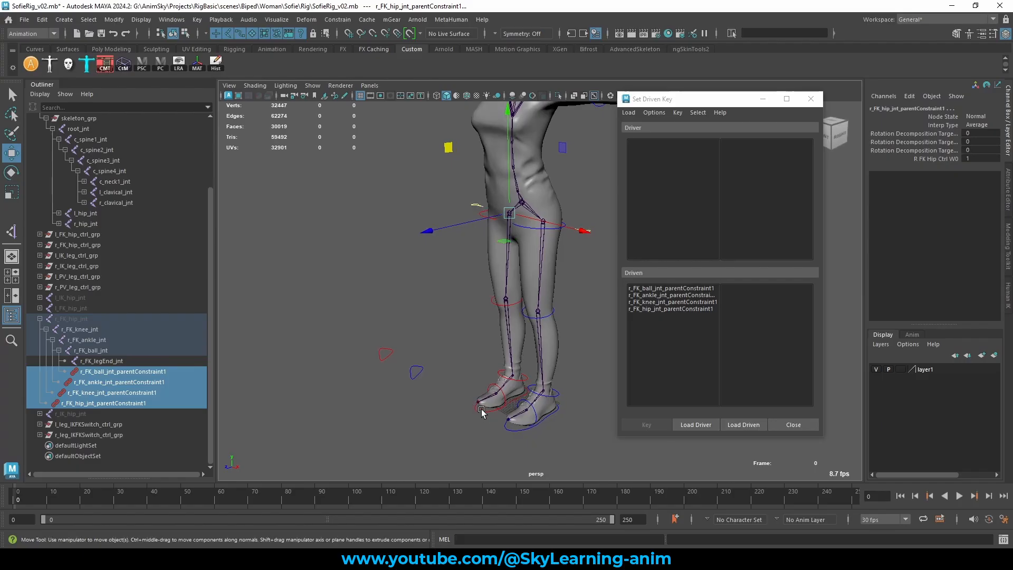
{"action": "left_click", "coordinate": [481, 408]}
{"action": "left_click", "coordinate": [699, 426]}
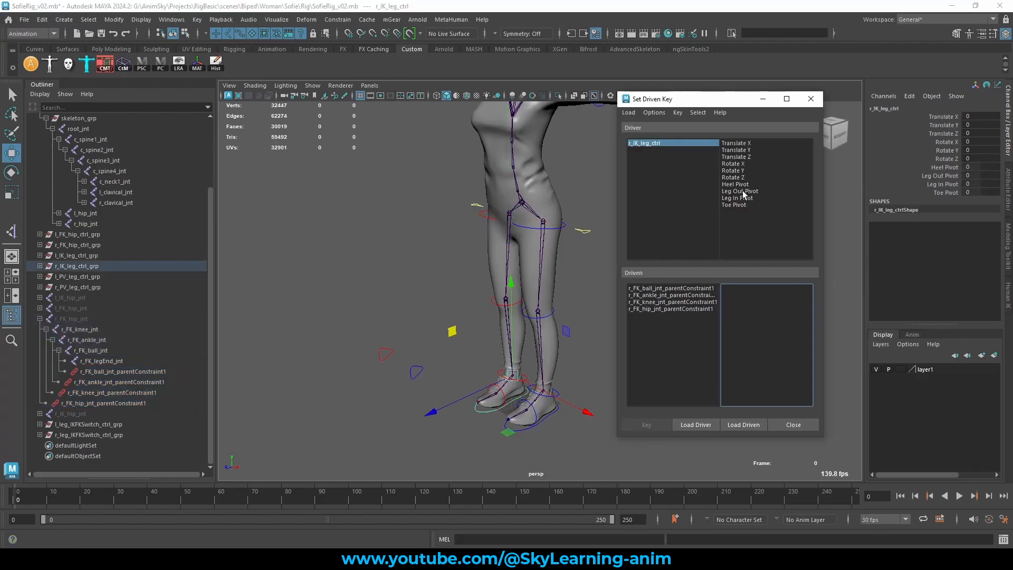
{"action": "left_click", "coordinate": [472, 205]}
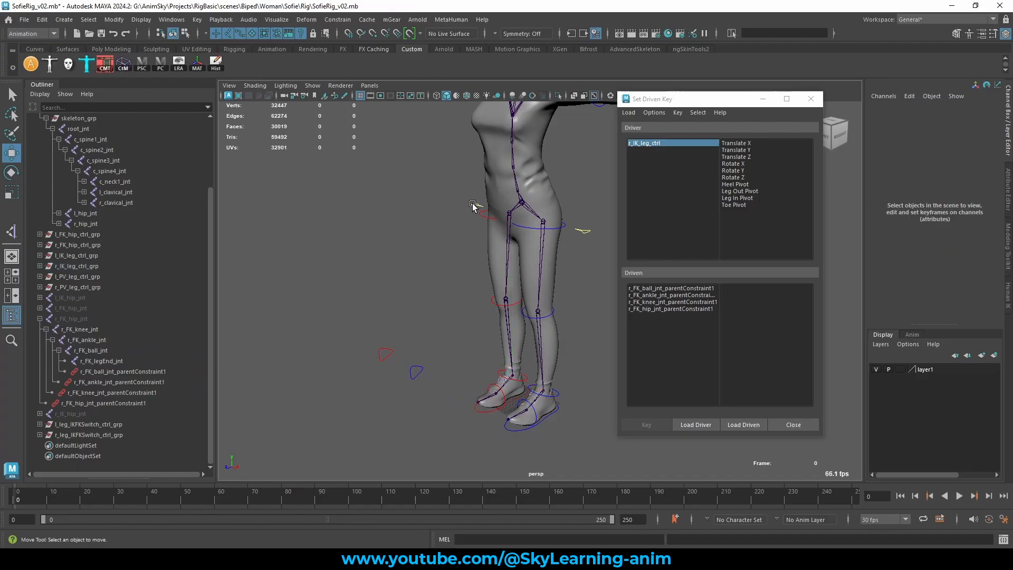
{"action": "left_click", "coordinate": [473, 205]}
{"action": "left_click", "coordinate": [695, 425]}
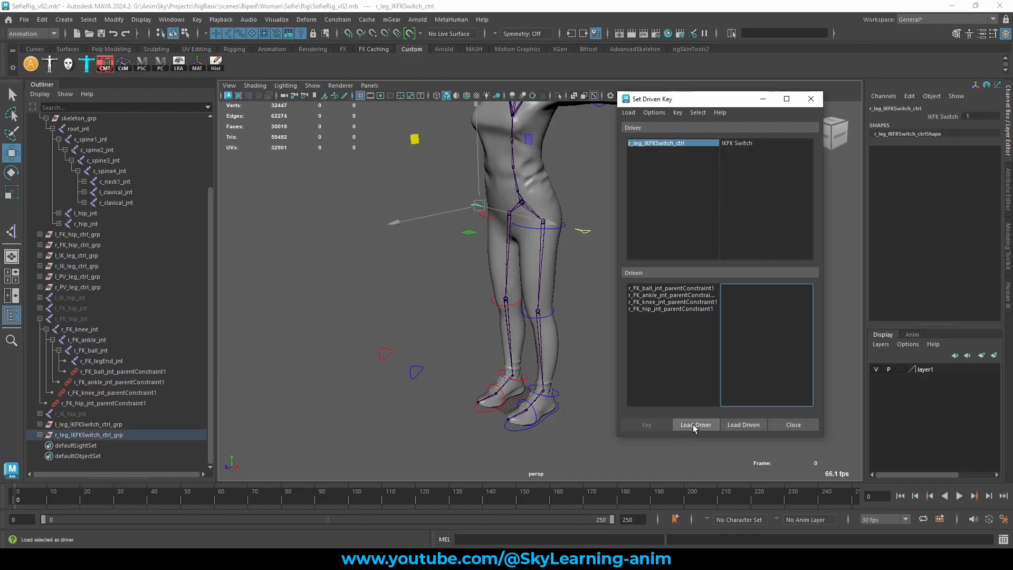
{"action": "middle_click_drag", "start_coordinate": [450, 271], "coordinate": [407, 290], "text": "alt"}
{"action": "left_click_drag", "start_coordinate": [496, 274], "coordinate": [498, 268], "text": "alt"}
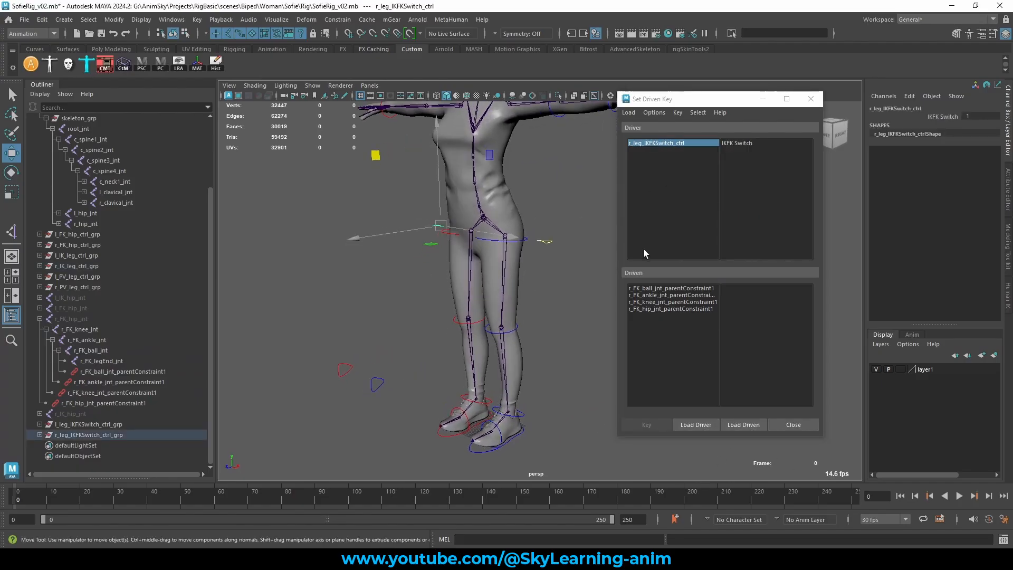
{"action": "left_click", "coordinate": [730, 144]}
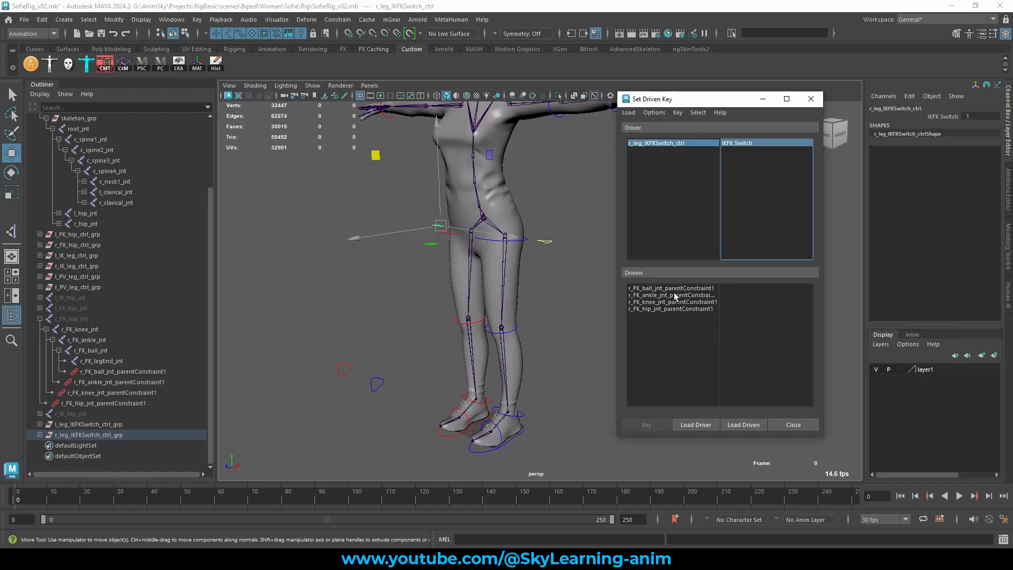
- Set the IKFK Switch attribute of r_leg_IKFKSwitch_ctrl to 0
{"action": "double_click", "coordinate": [974, 116]}
{"action": "type", "text": "0"}
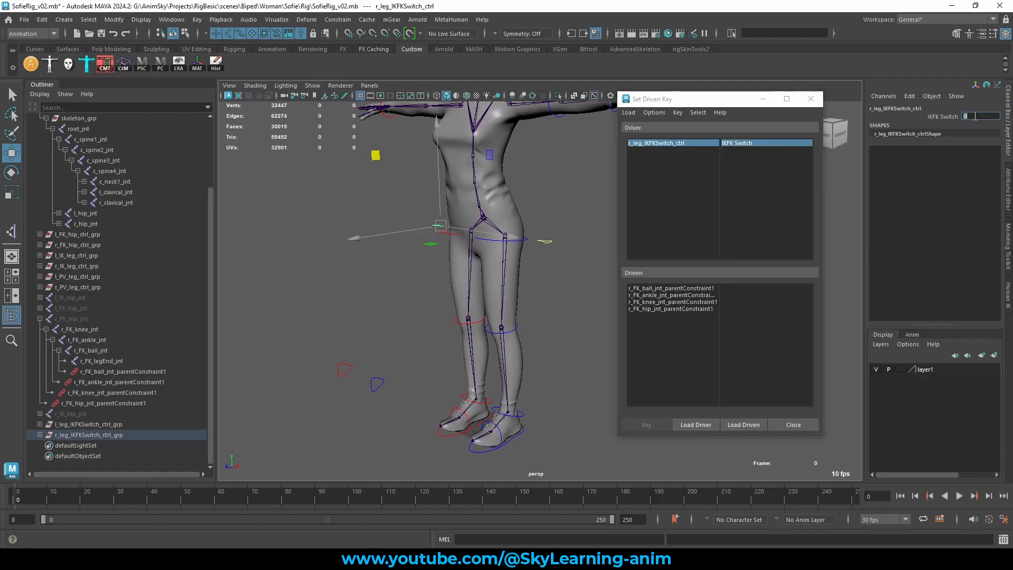
{"action": "key", "text": "Return"}
- Examine the attributes of the r_FK leg joints and their parent constraints, and collapse the r_FK_hip_jnt hierarchy
{"action": "left_click", "coordinate": [665, 289]}
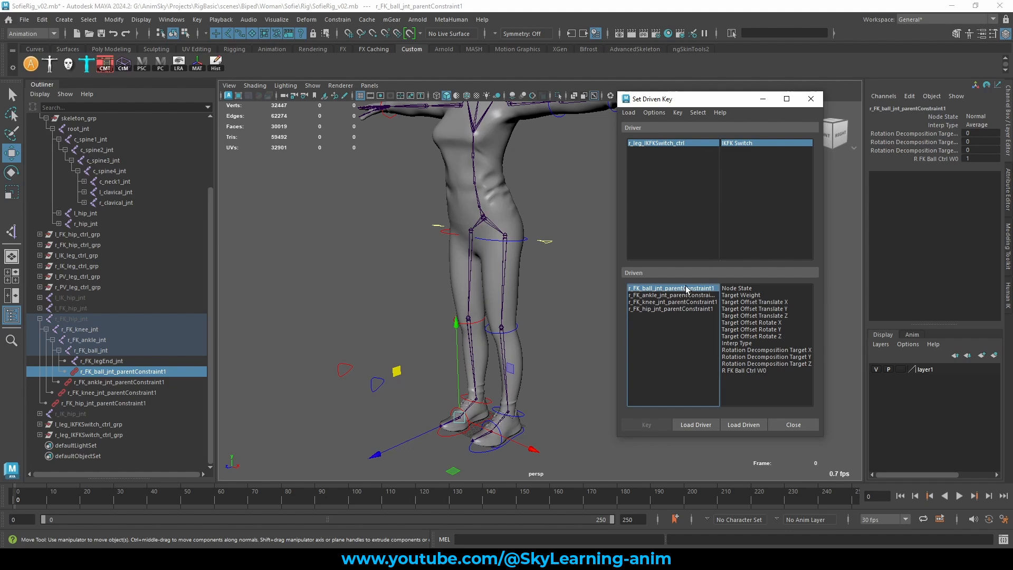
{"action": "left_click_drag", "start_coordinate": [529, 313], "coordinate": [532, 314], "text": "alt"}
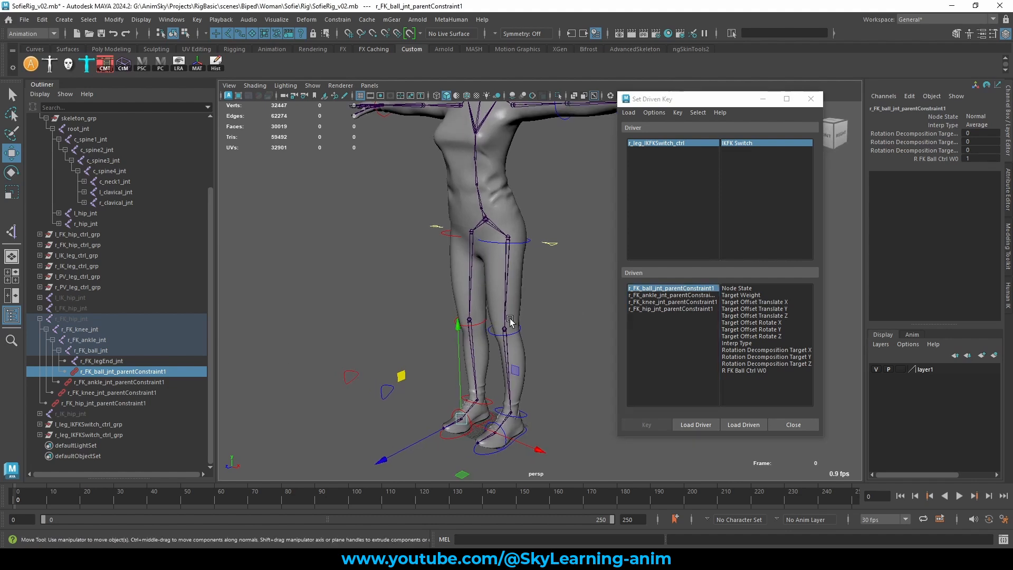
{"action": "left_click", "coordinate": [138, 383]}
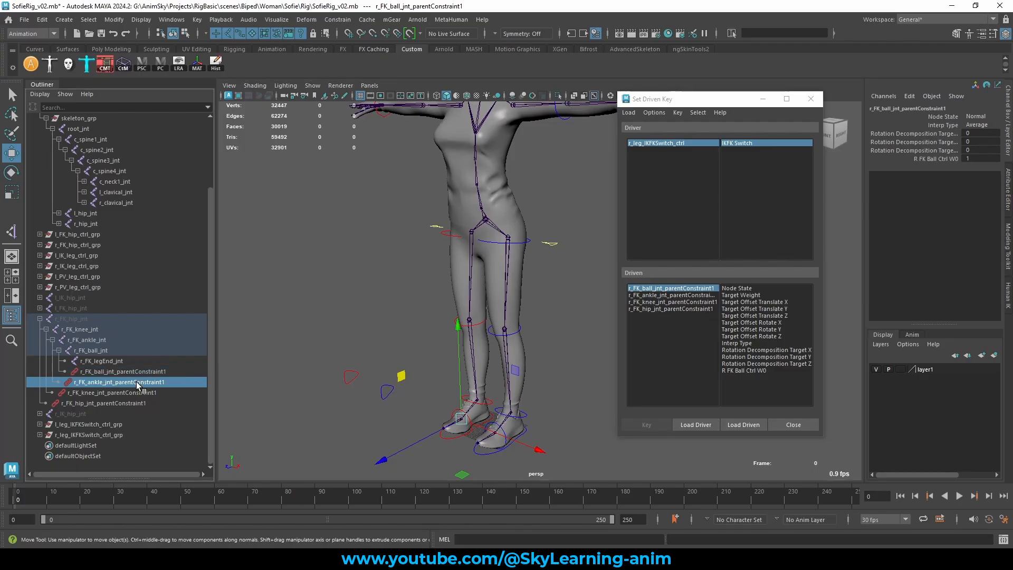
{"action": "left_click", "coordinate": [116, 403]}
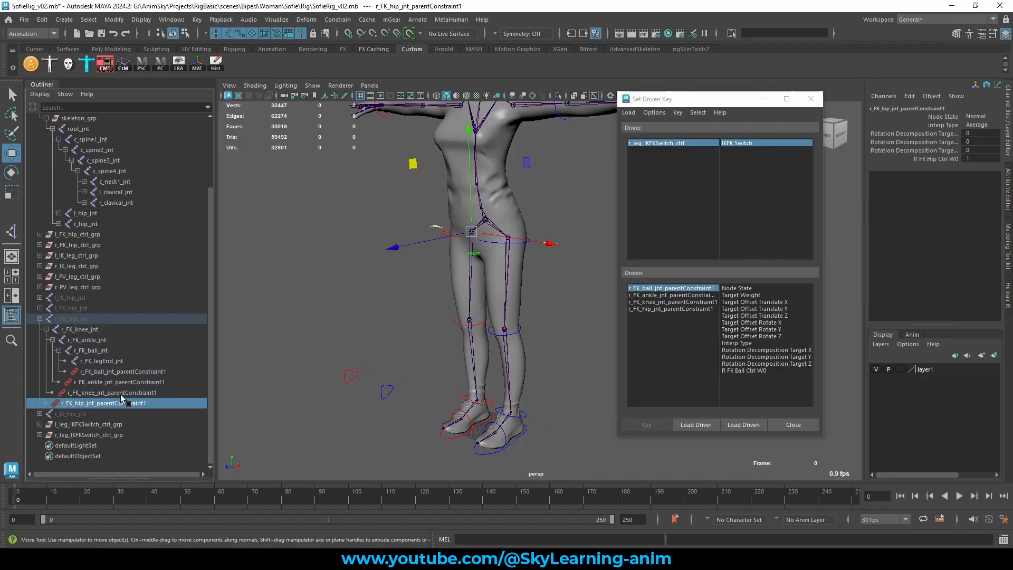
{"action": "left_click", "coordinate": [83, 320]}
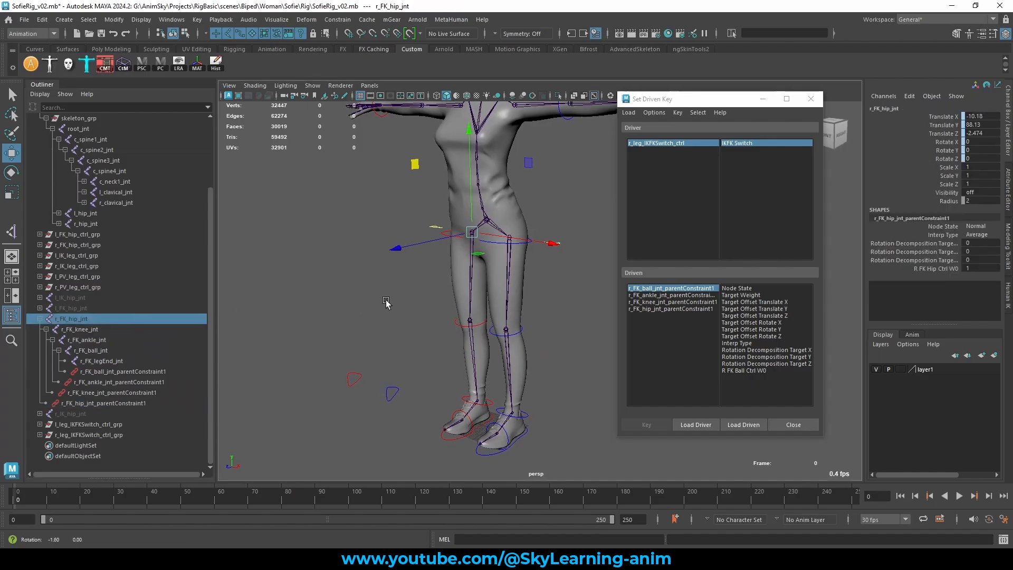
{"action": "left_click", "coordinate": [149, 371]}
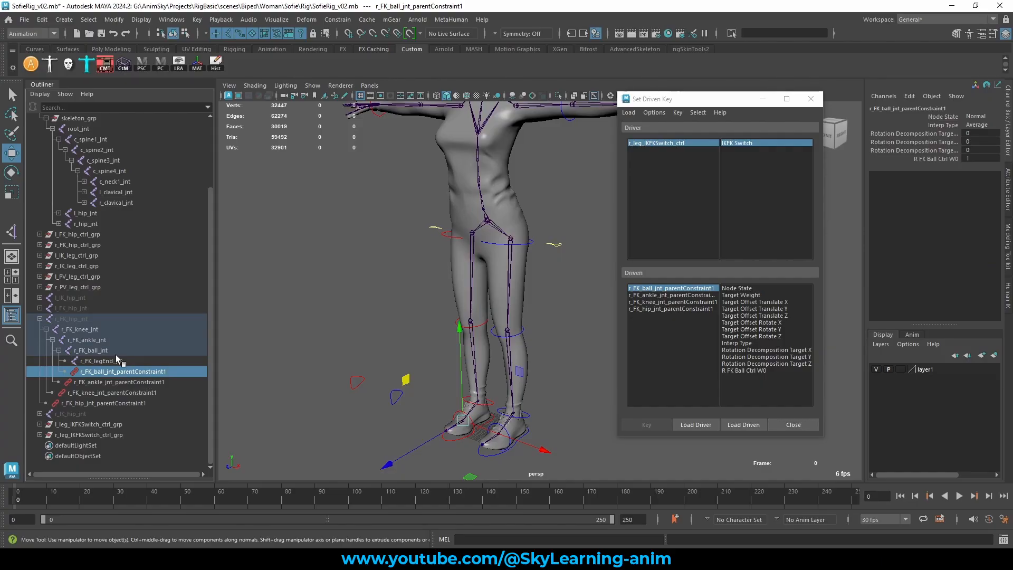
{"action": "left_click", "coordinate": [96, 330]}
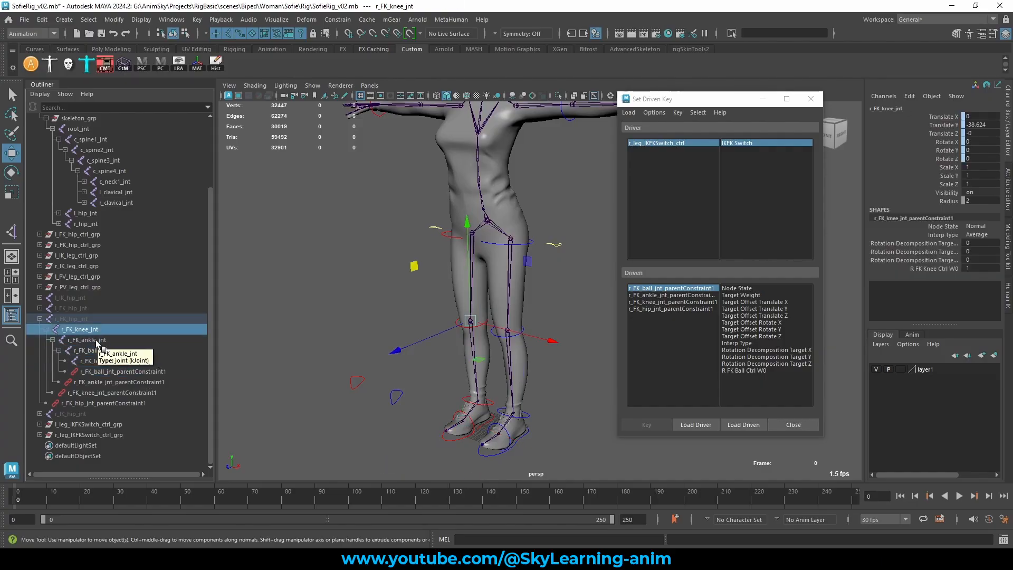
{"action": "left_click", "coordinate": [69, 318]}
{"action": "left_click", "coordinate": [40, 318]}
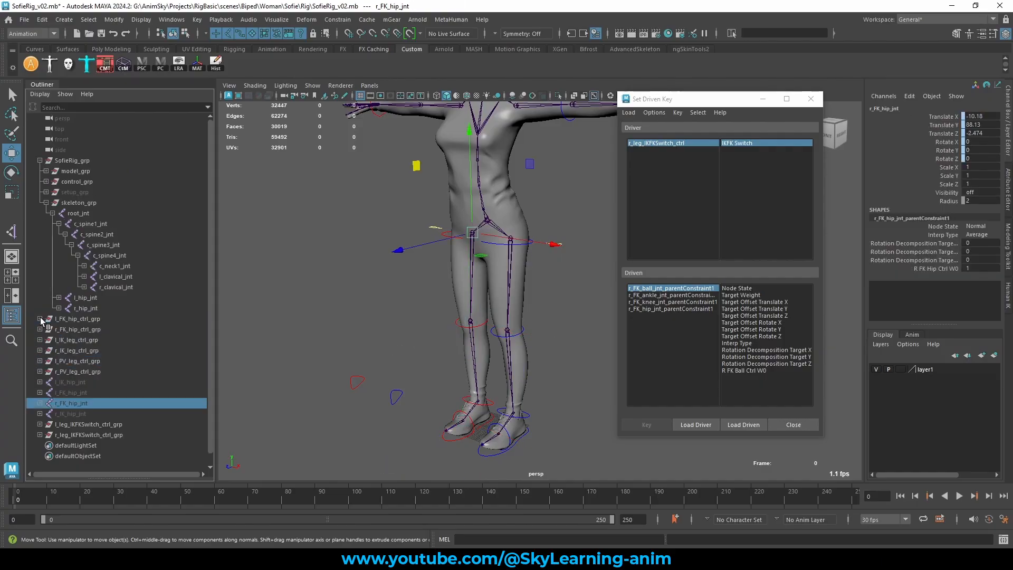
- Load the ball, ankle, knee and hip parent constraints under the skeleton's r_hip_jnt as the driven objects
{"action": "left_click", "coordinate": [110, 256]}
{"action": "left_click", "coordinate": [119, 287]}
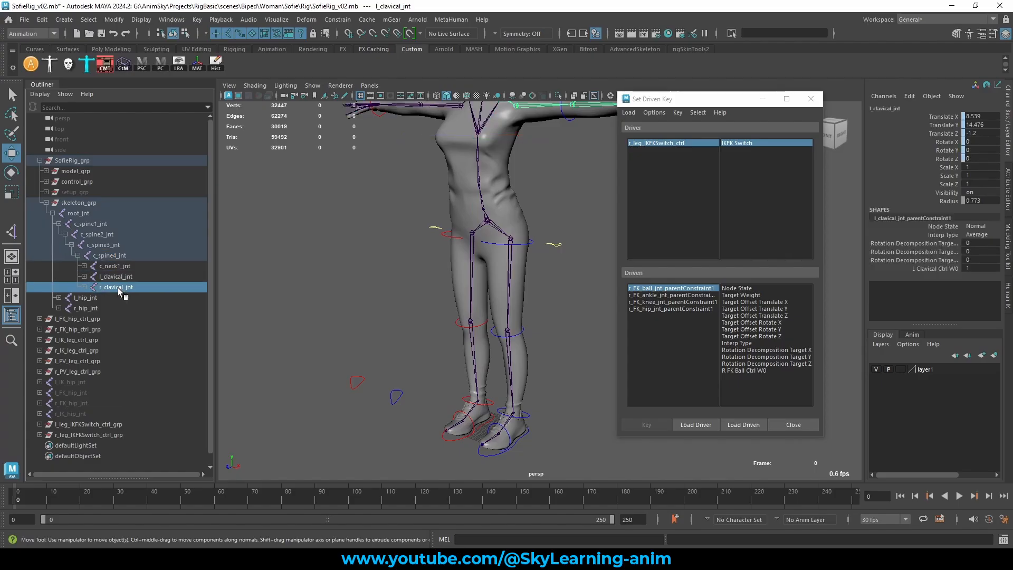
{"action": "left_click", "coordinate": [86, 308]}
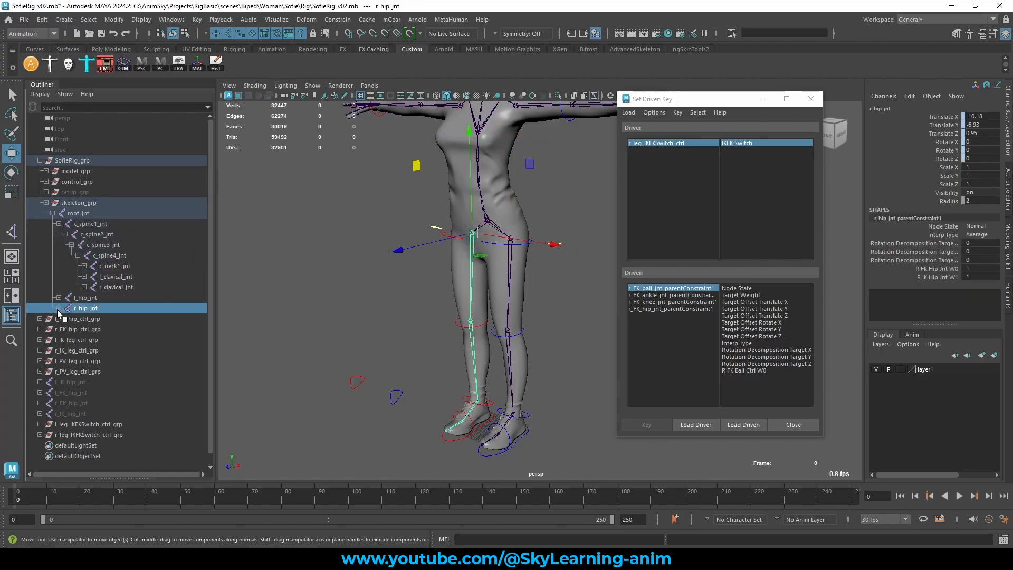
{"action": "left_click", "coordinate": [58, 308]}
{"action": "left_click_drag", "start_coordinate": [107, 362], "coordinate": [110, 393]}
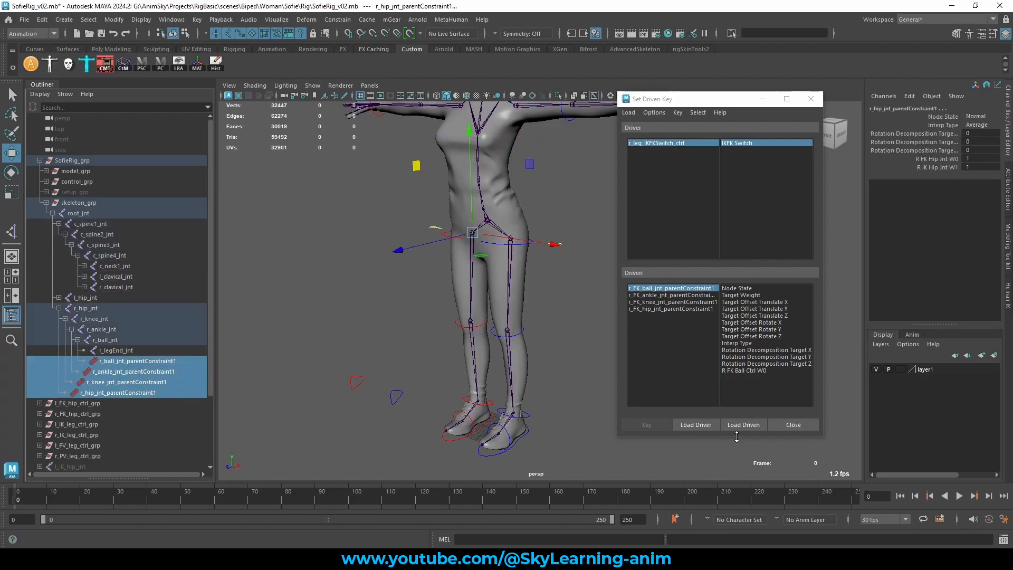
{"action": "left_click", "coordinate": [752, 425]}
- Set R IK Ball Jnt W1 to 0 on r_ball_jnt_parentConstraint1 and key both its weights against the IKFK Switch
{"action": "left_click", "coordinate": [680, 289]}
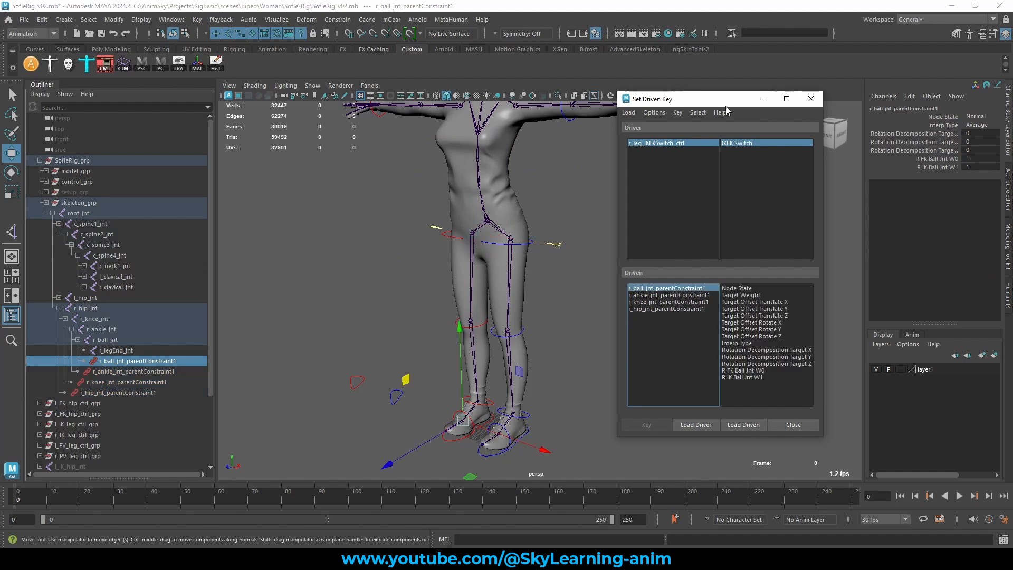
{"action": "left_click_drag", "start_coordinate": [727, 101], "coordinate": [691, 100]}
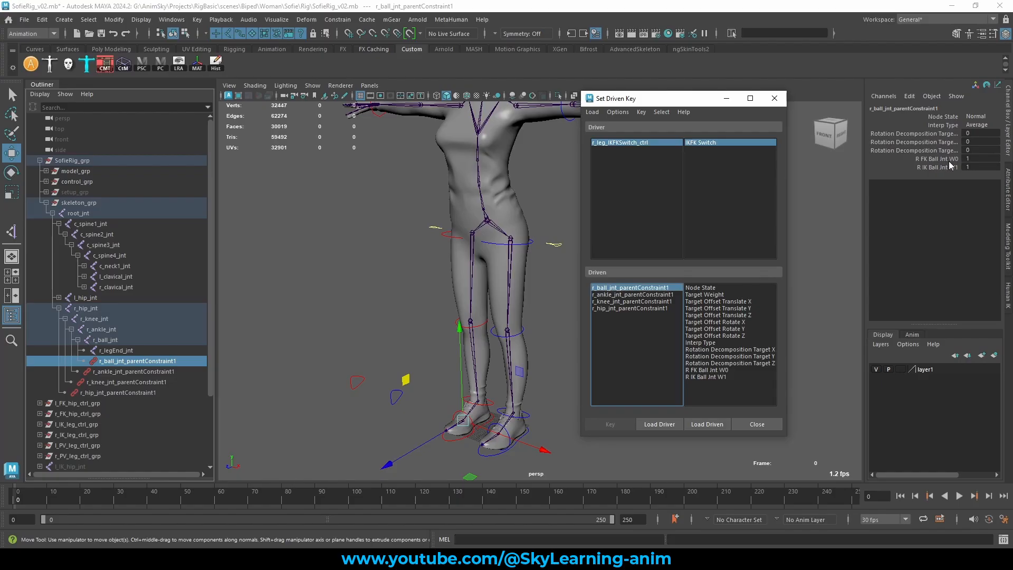
{"action": "double_click", "coordinate": [982, 167]}
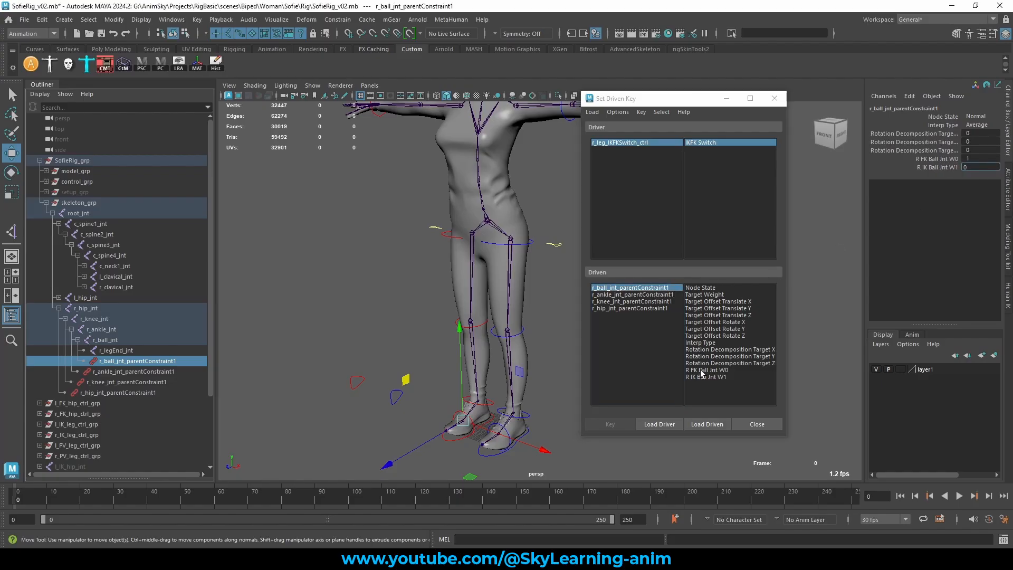
{"action": "left_click", "coordinate": [702, 373]}
{"action": "left_click", "coordinate": [610, 424]}
- Set R IK Ankle Jnt W1 to 0 on r_ankle_jnt_parentConstraint1 and key both its weights against the IKFK Switch
{"action": "left_click", "coordinate": [633, 294]}
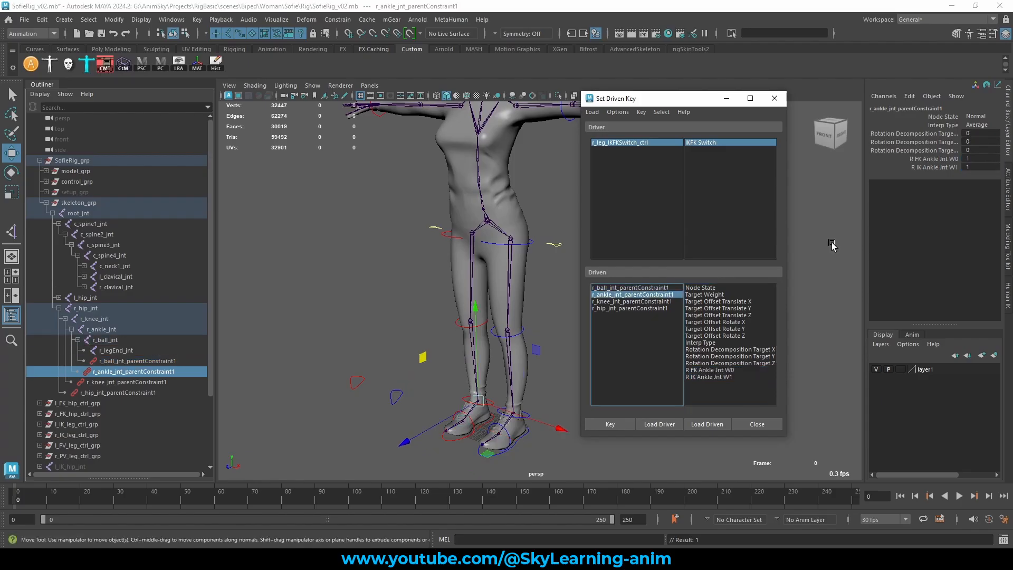
{"action": "double_click", "coordinate": [978, 166]}
{"action": "key", "text": "Return"}
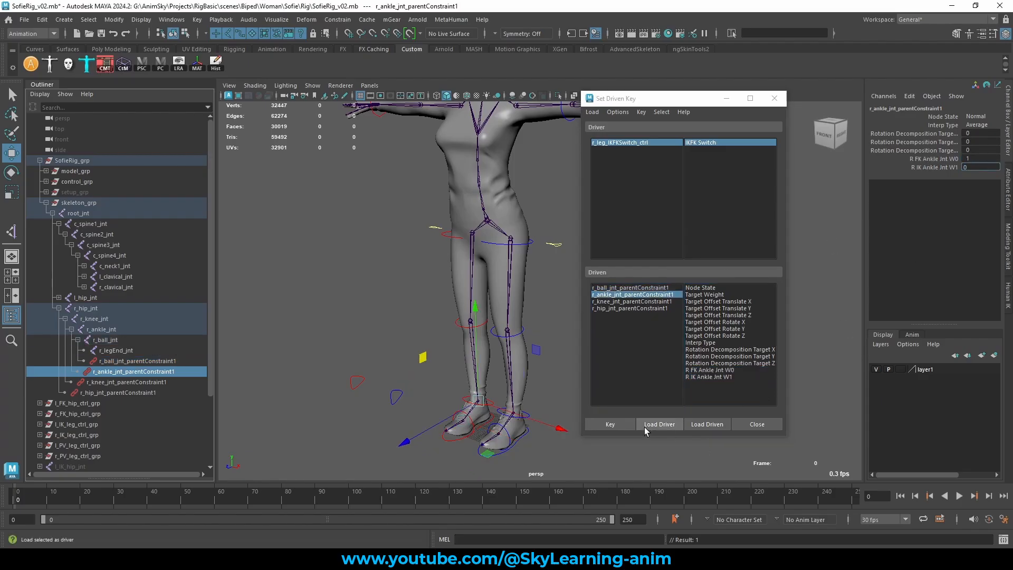
{"action": "left_click_drag", "start_coordinate": [710, 370], "coordinate": [704, 375]}
{"action": "left_click", "coordinate": [610, 424]}
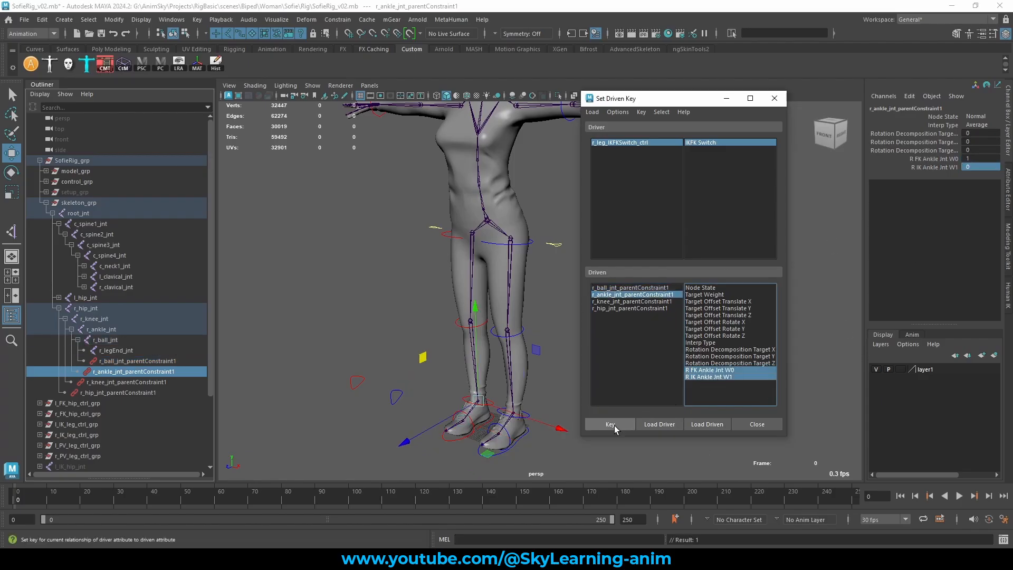
- Set R IK Knee Jnt W1 to 0 on r_knee_jnt_parentConstraint1
{"action": "left_click", "coordinate": [633, 301]}
{"action": "double_click", "coordinate": [981, 166]}
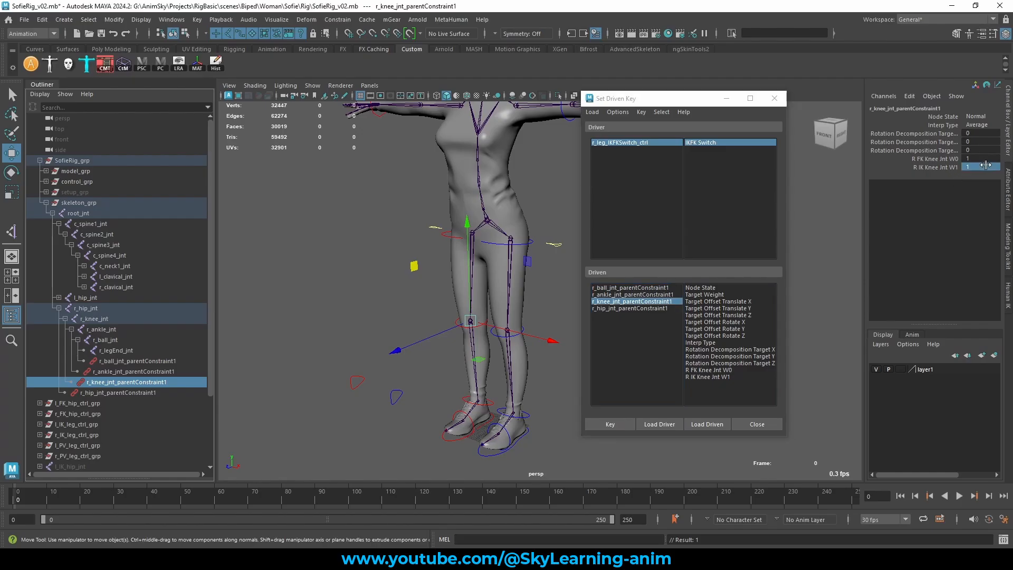
{"action": "type", "text": "0"}
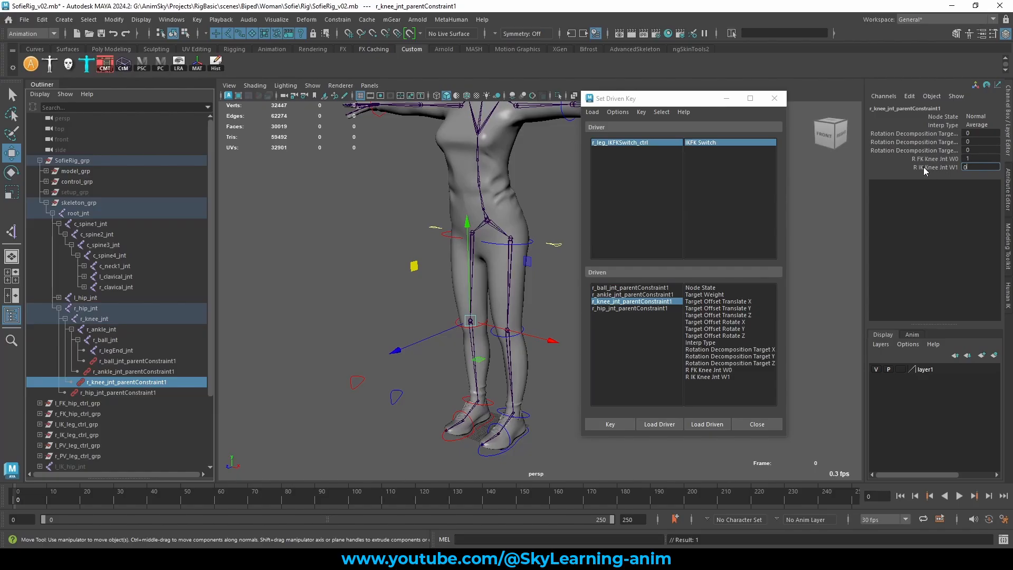
{"action": "key", "text": "Return"}
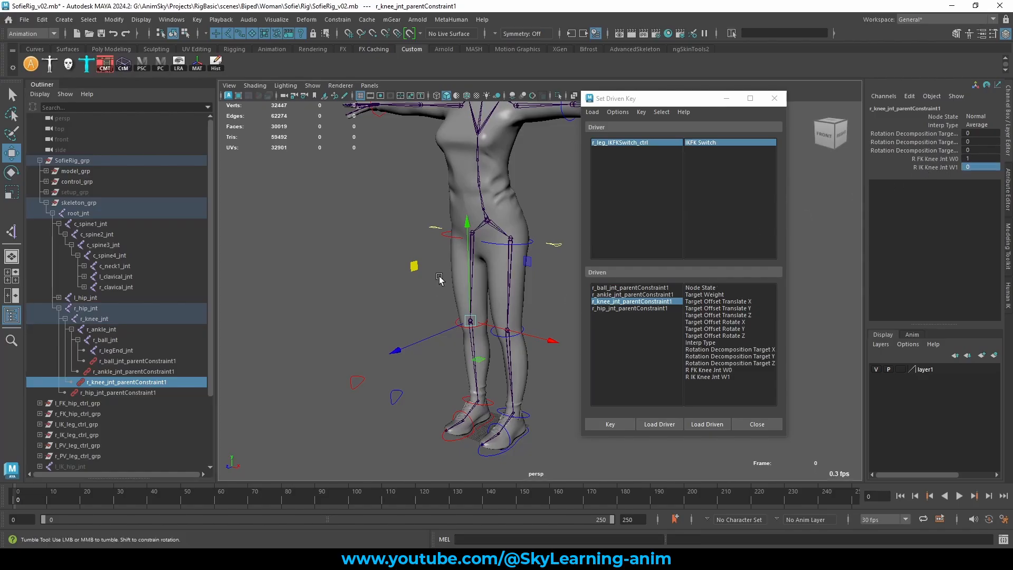
- Break the connections on R FK Ball Jnt W0 and R IK Ball Jnt W1 of r_ball_jnt_parentConstraint1
{"action": "left_click", "coordinate": [146, 362]}
{"action": "left_click", "coordinate": [946, 159]}
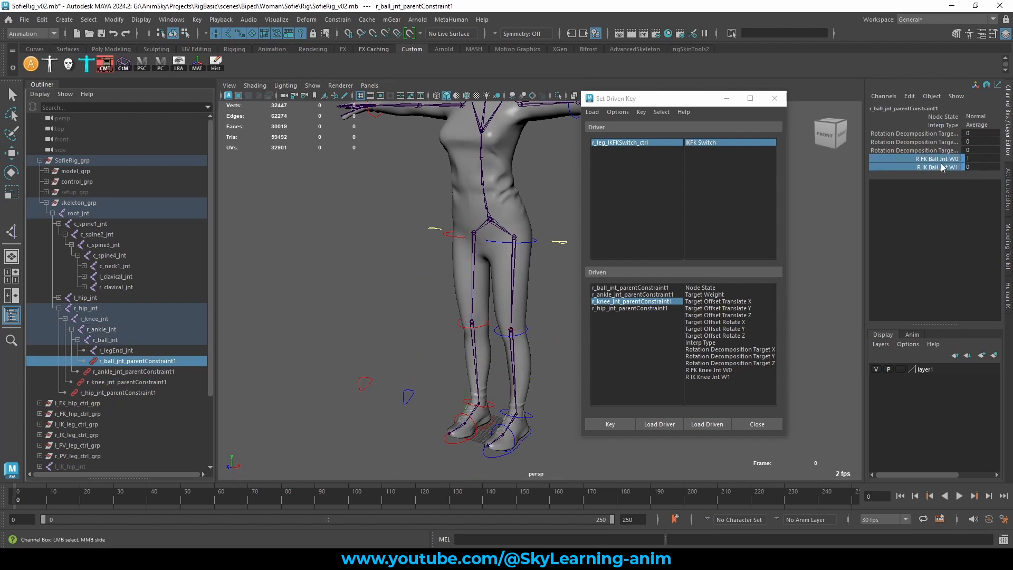
{"action": "right_click", "coordinate": [944, 159]}
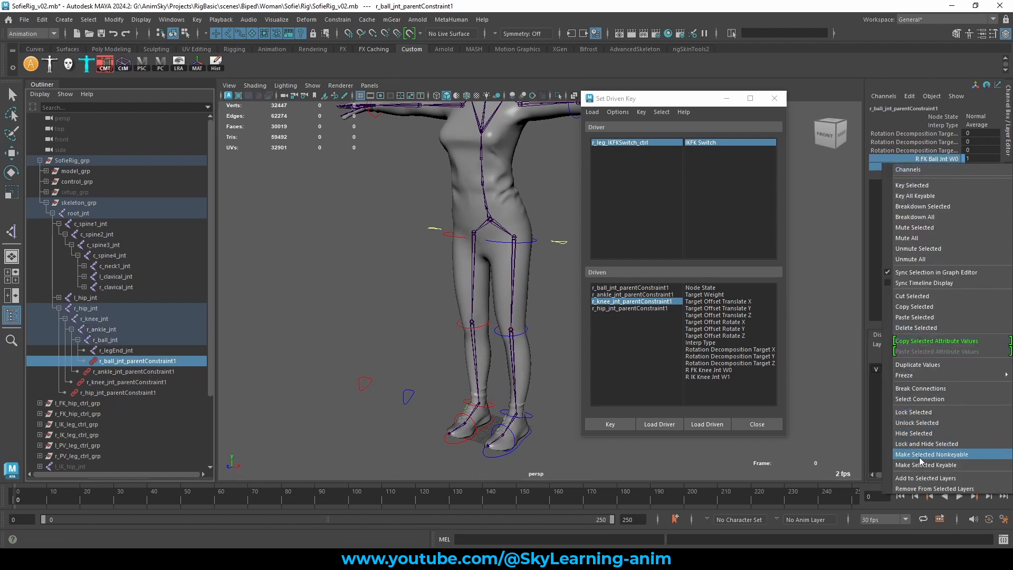
{"action": "left_click", "coordinate": [931, 389]}
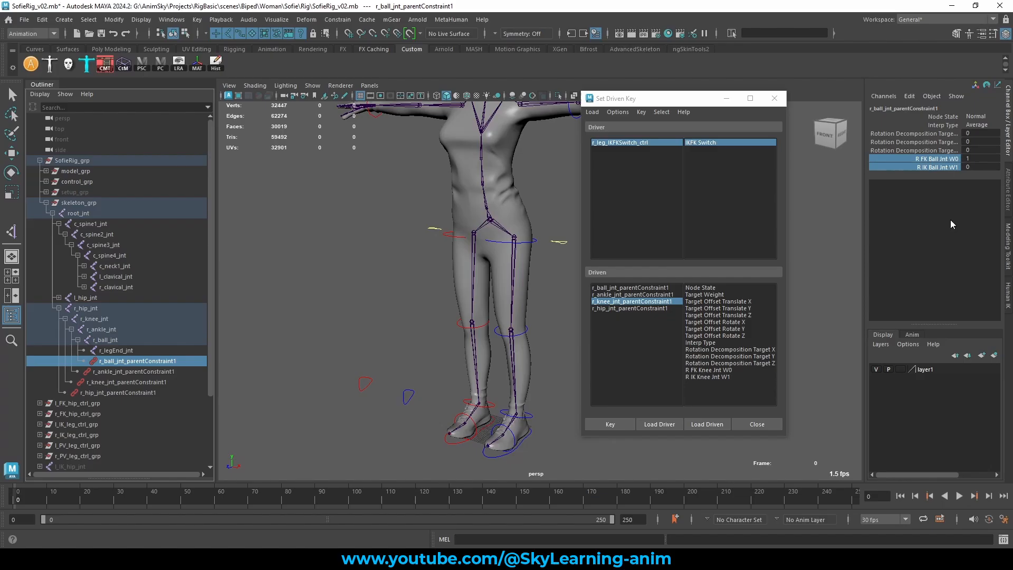
- Break the connections on R FK Ankle Jnt W0 and R IK Ankle Jnt W1 of r_ankle_jnt_parentConstraint1
{"action": "left_click", "coordinate": [136, 371]}
{"action": "key", "text": "w"}
{"action": "left_click_drag", "start_coordinate": [933, 160], "coordinate": [933, 167]}
{"action": "right_click", "coordinate": [933, 167]}
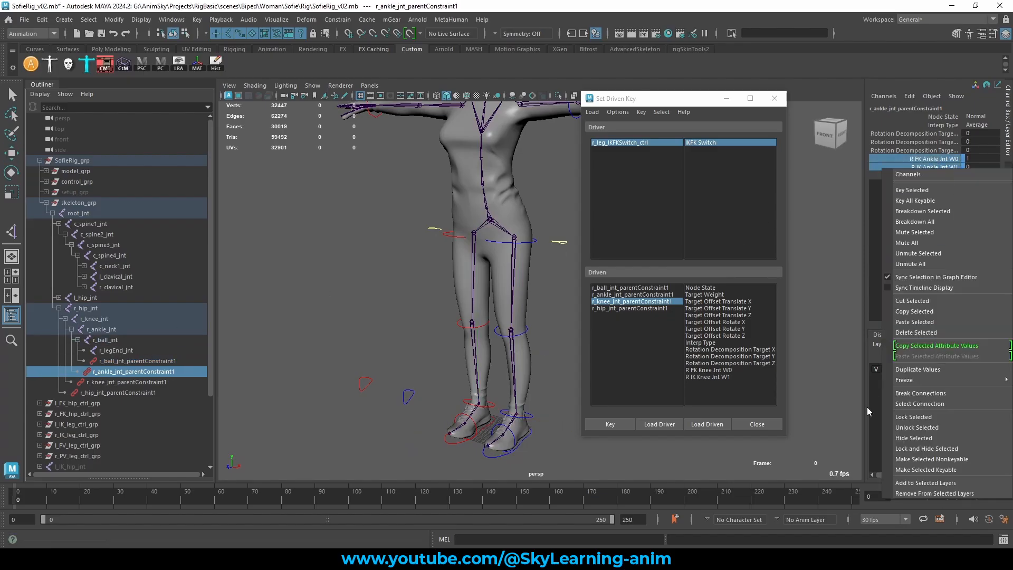
{"action": "left_click", "coordinate": [920, 393]}
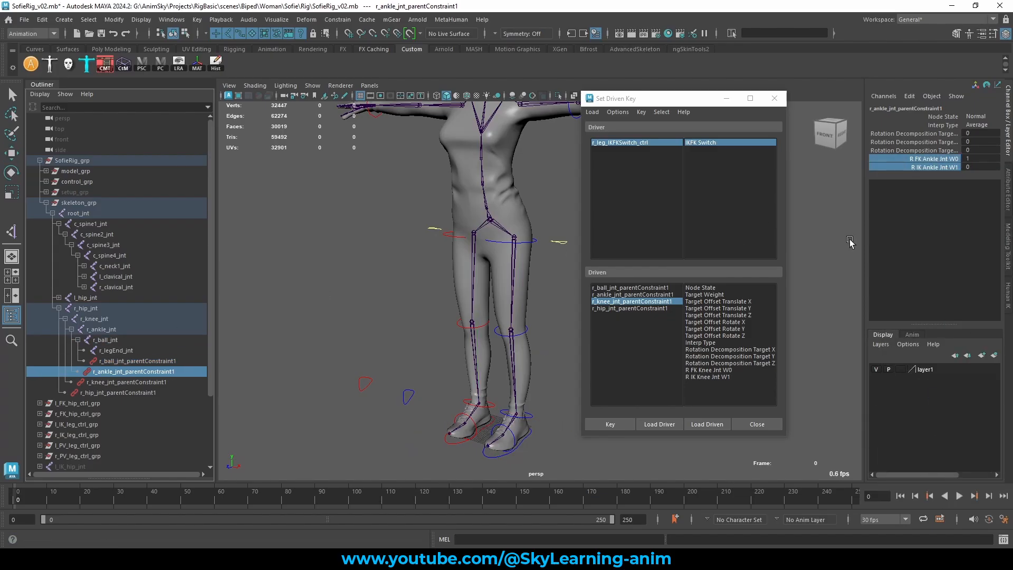
- Set R FK Ball Jnt W0 to 0 and R IK Ball Jnt W1 to 1, and key both against the IKFK Switch at 0
{"action": "left_click", "coordinate": [160, 361]}
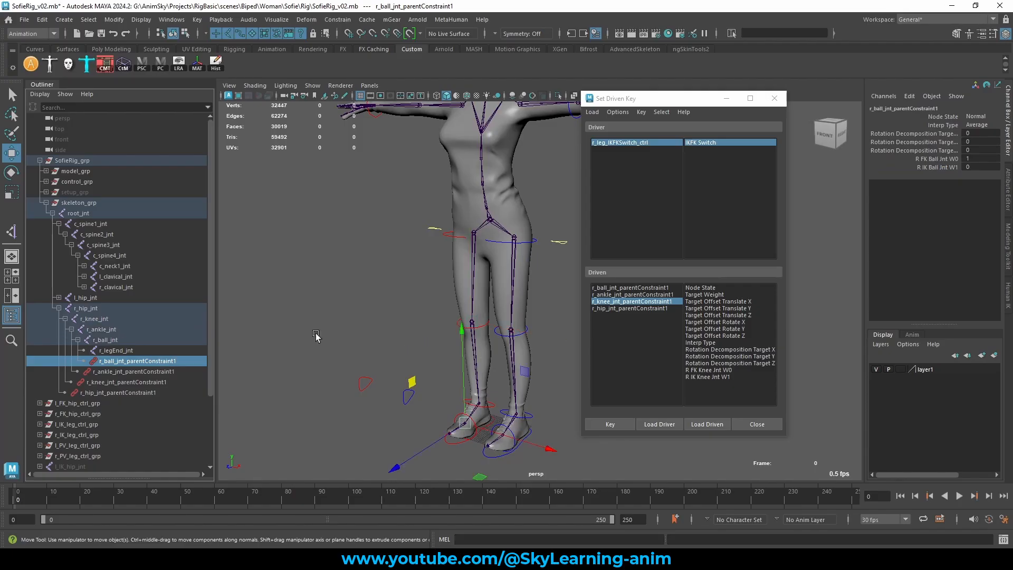
{"action": "left_click", "coordinate": [664, 289]}
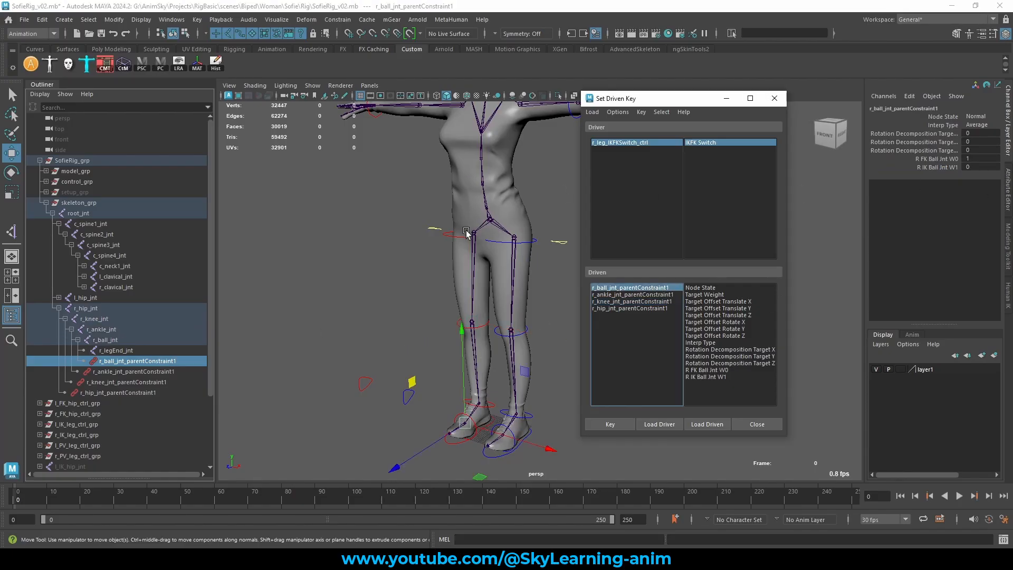
{"action": "left_click_drag", "start_coordinate": [397, 278], "coordinate": [400, 275], "text": "alt"}
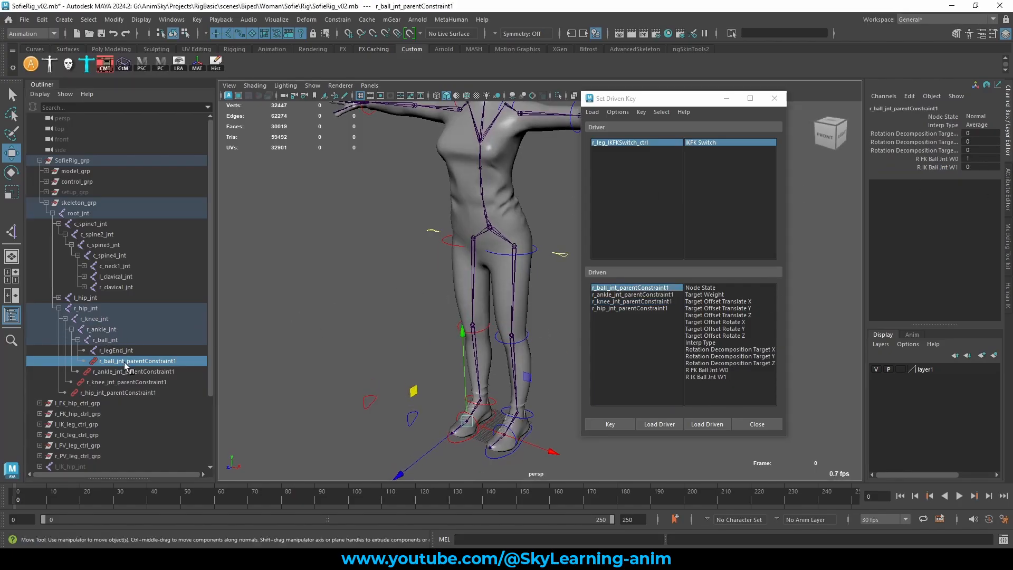
{"action": "left_click", "coordinate": [648, 146]}
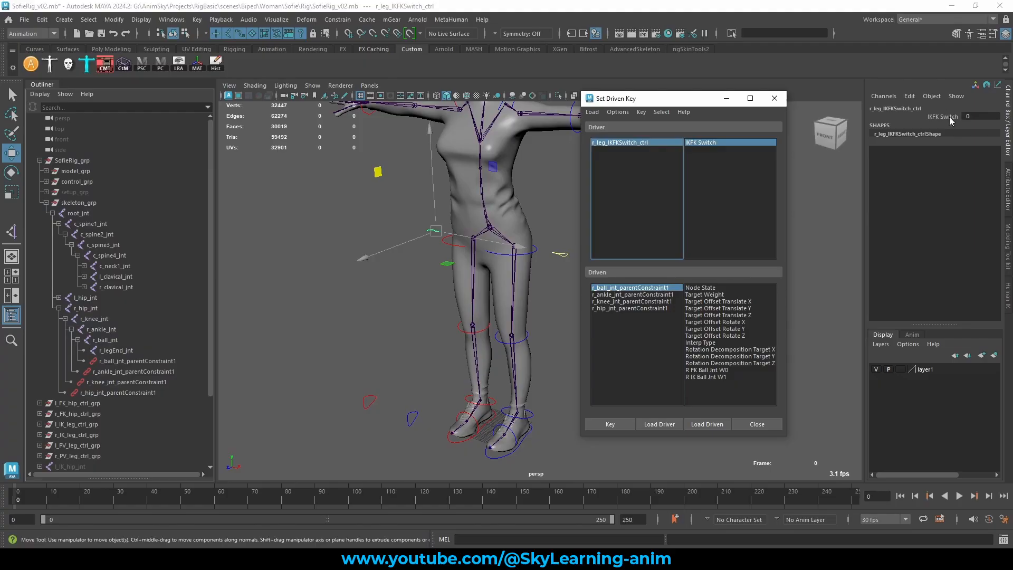
{"action": "left_click", "coordinate": [611, 289]}
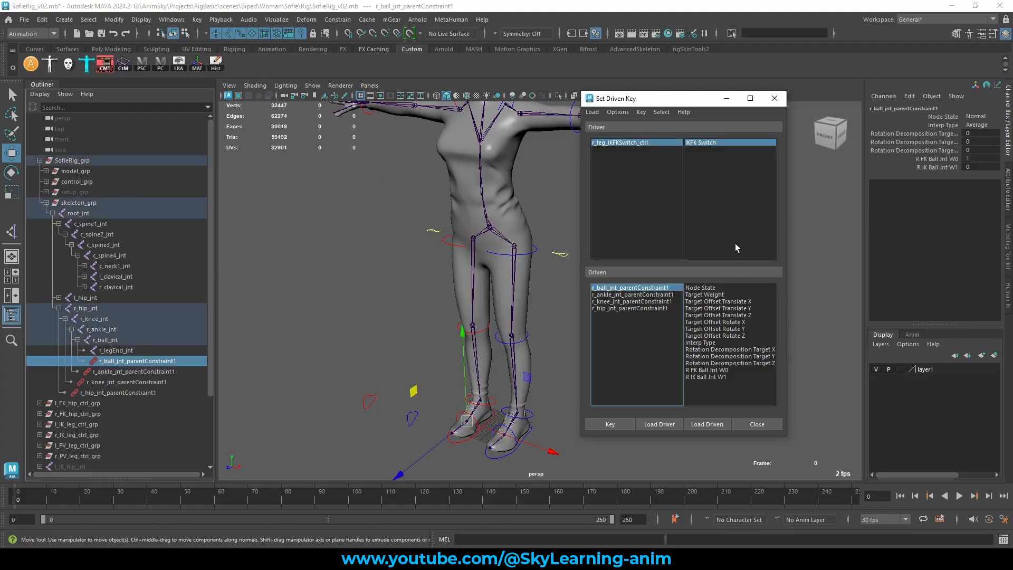
{"action": "left_click", "coordinate": [925, 159]}
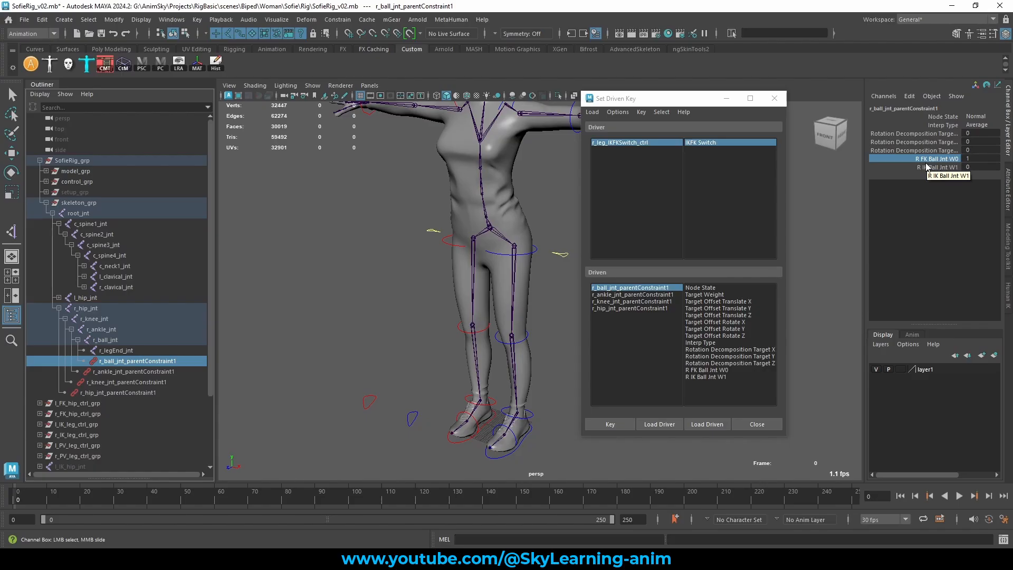
{"action": "double_click", "coordinate": [980, 159]}
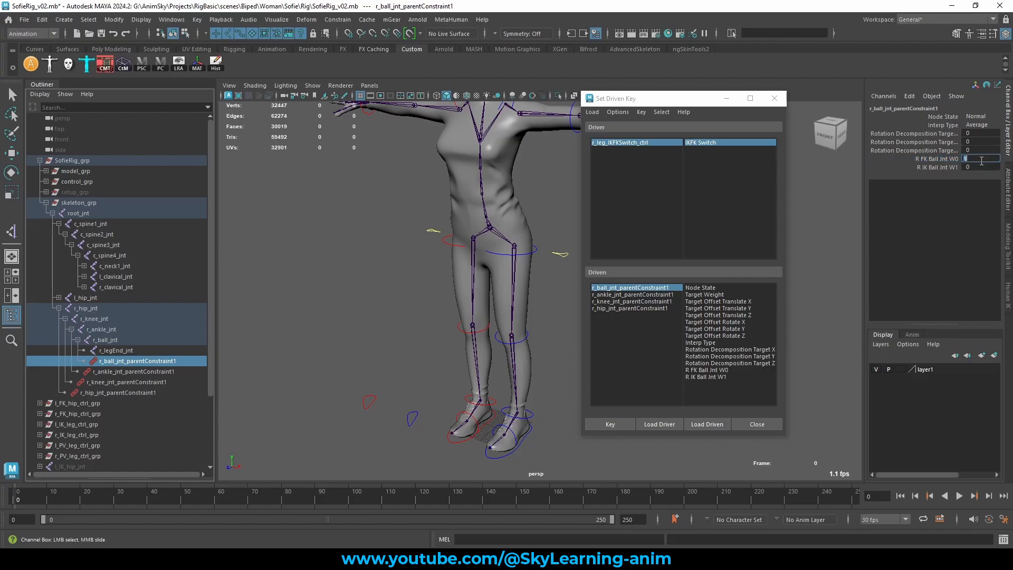
{"action": "left_click", "coordinate": [984, 167]}
{"action": "type", "text": "1"}
{"action": "left_click", "coordinate": [655, 287]}
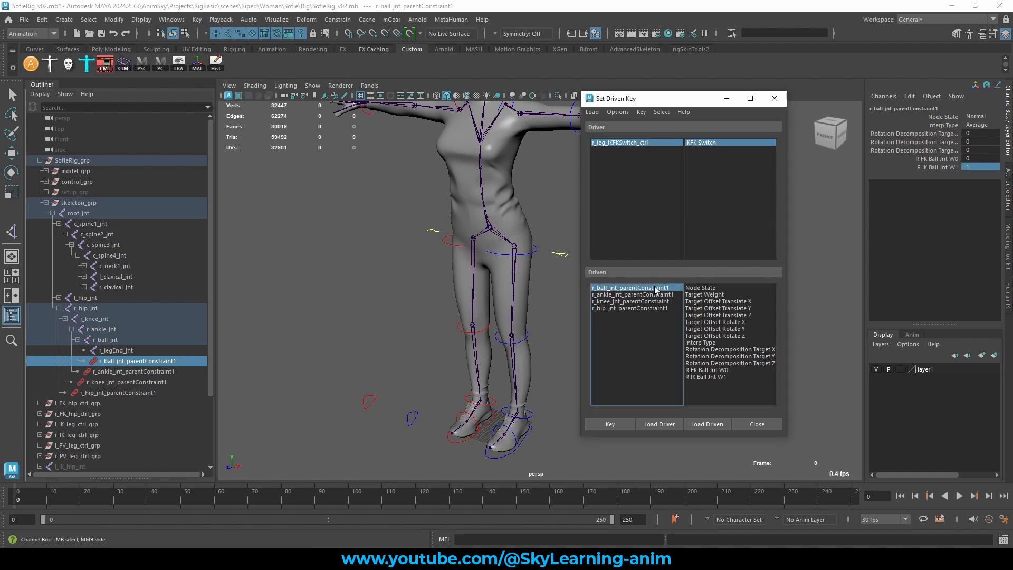
{"action": "left_click_drag", "start_coordinate": [698, 370], "coordinate": [699, 377]}
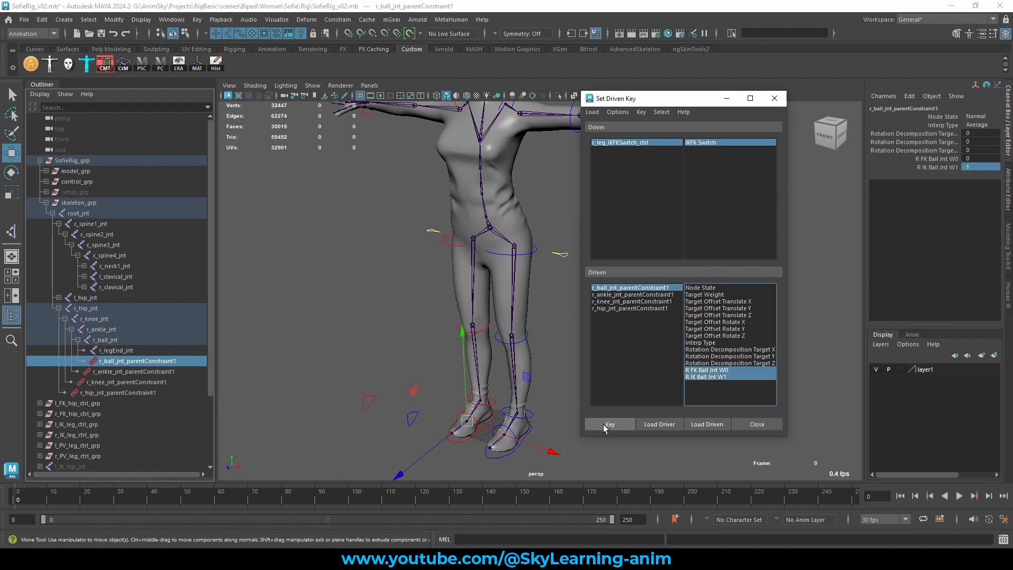
{"action": "left_click", "coordinate": [604, 425]}
- Set R FK Ankle Jnt W0 to 0 and R IK Ankle Jnt W1 to 1, and key both against the IKFK Switch at 0
{"action": "left_click", "coordinate": [648, 295]}
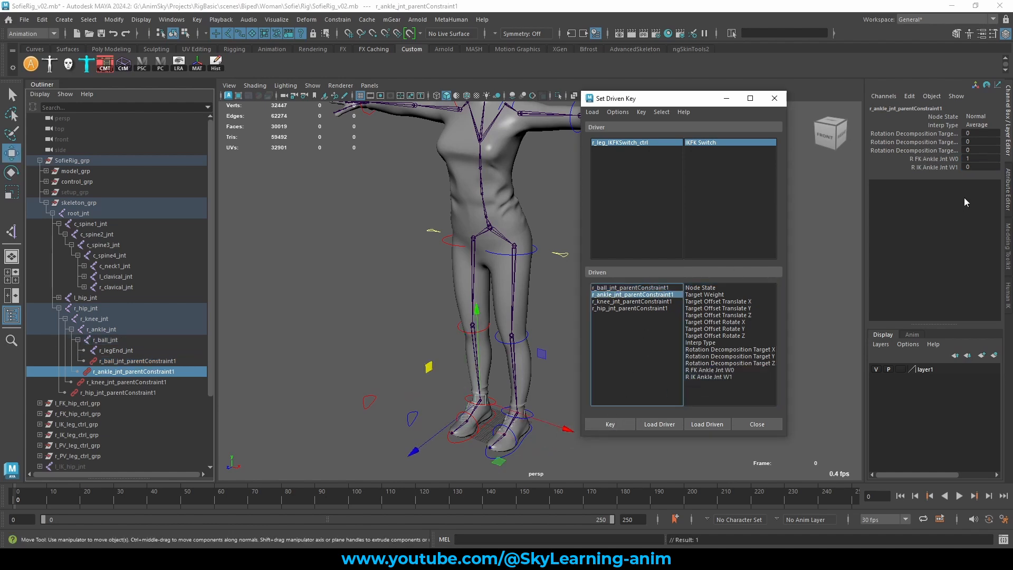
{"action": "double_click", "coordinate": [980, 159]}
{"action": "type", "text": "0"}
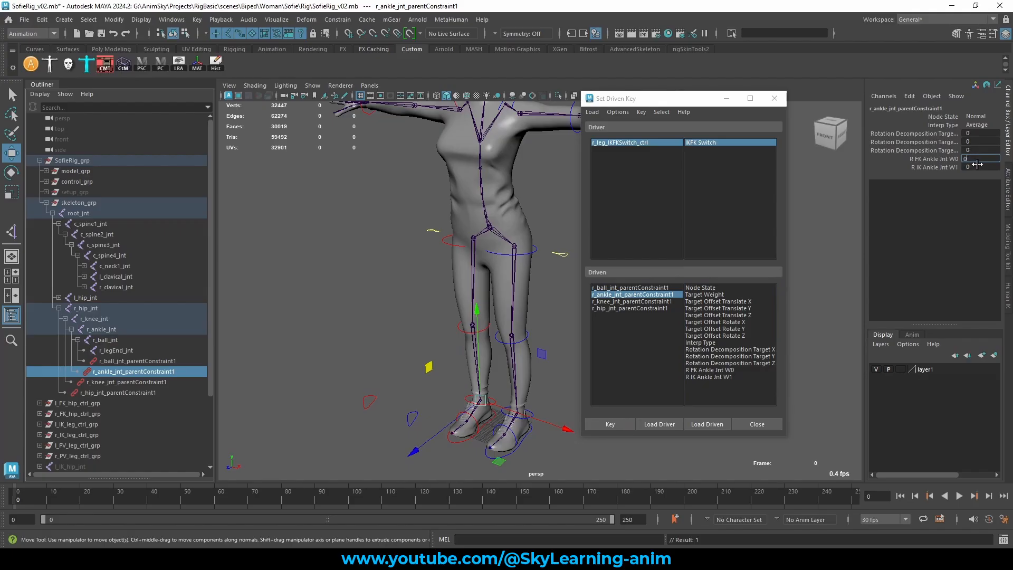
{"action": "key", "text": "Tab"}
{"action": "type", "text": "1"}
{"action": "left_click_drag", "start_coordinate": [710, 370], "coordinate": [710, 377]}
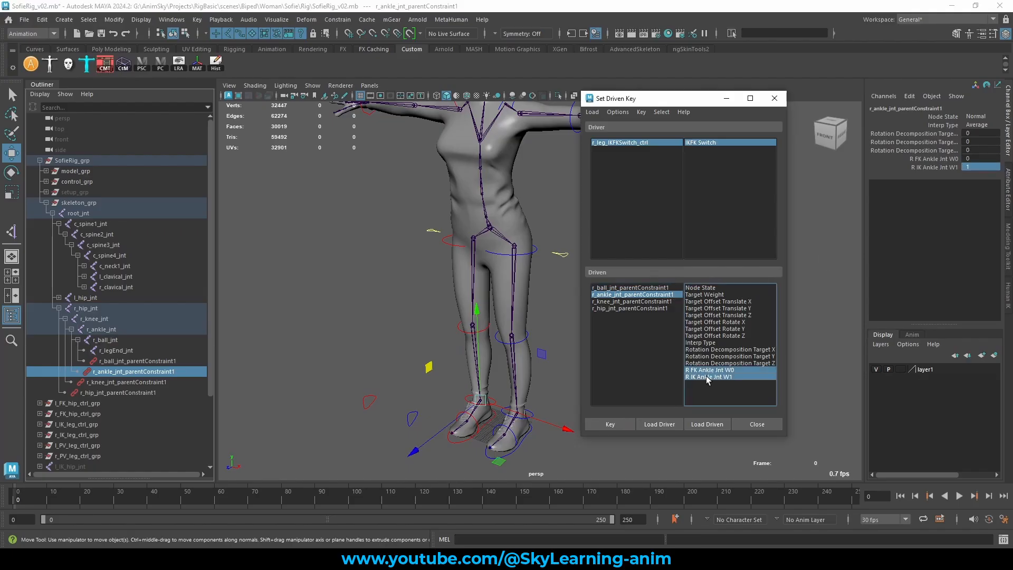
{"action": "left_click", "coordinate": [609, 424]}
- Set R FK Knee Jnt W0 to 0 and R IK Knee Jnt W1 to 1, and key both against the IKFK Switch at 0
{"action": "left_click", "coordinate": [632, 301]}
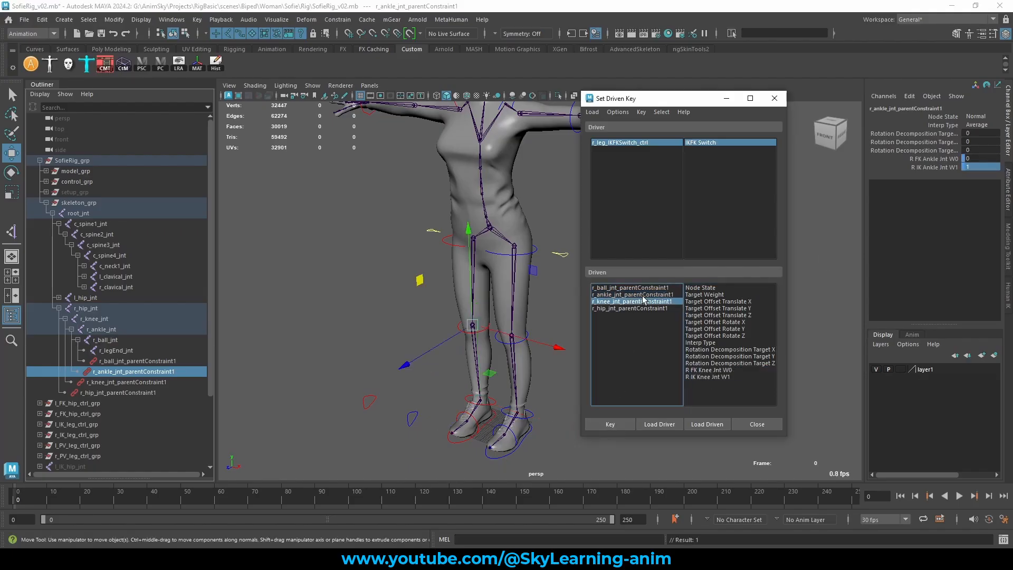
{"action": "double_click", "coordinate": [979, 158]}
{"action": "type", "text": "0"}
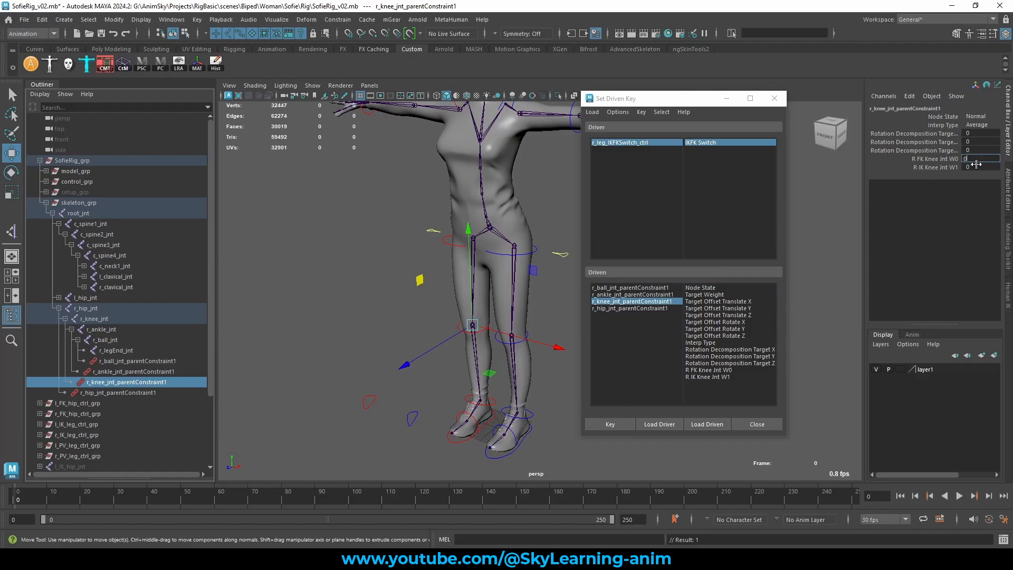
{"action": "key", "text": "Tab"}
{"action": "type", "text": "1"}
{"action": "left_click", "coordinate": [663, 302]}
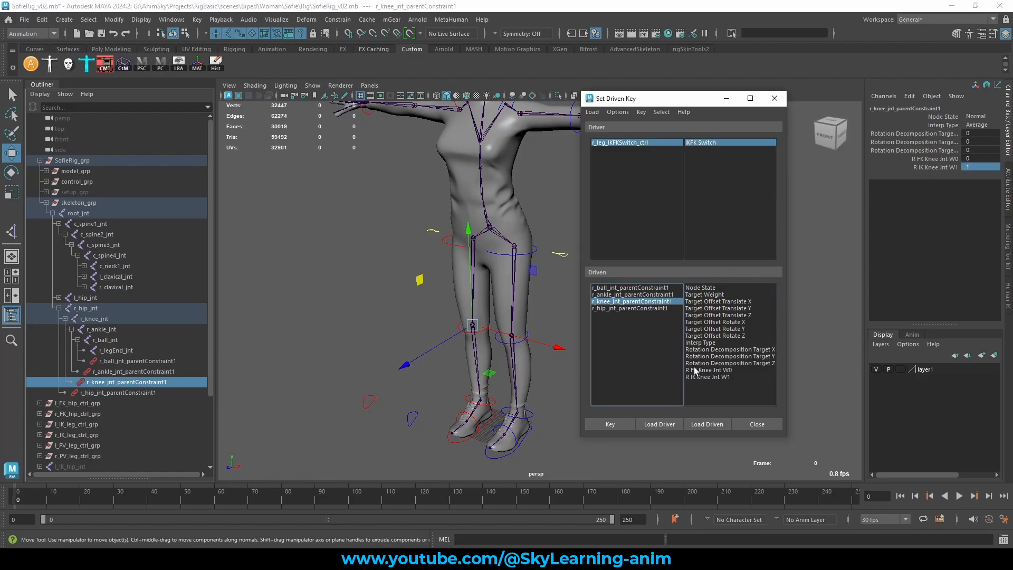
{"action": "left_click_drag", "start_coordinate": [710, 370], "coordinate": [709, 376]}
{"action": "left_click", "coordinate": [610, 424]}
- Set R FK Hip Jnt W0 to 0, keep R IK Hip Jnt W1 at 1, and key both against the IKFK Switch at 0
{"action": "left_click", "coordinate": [633, 309]}
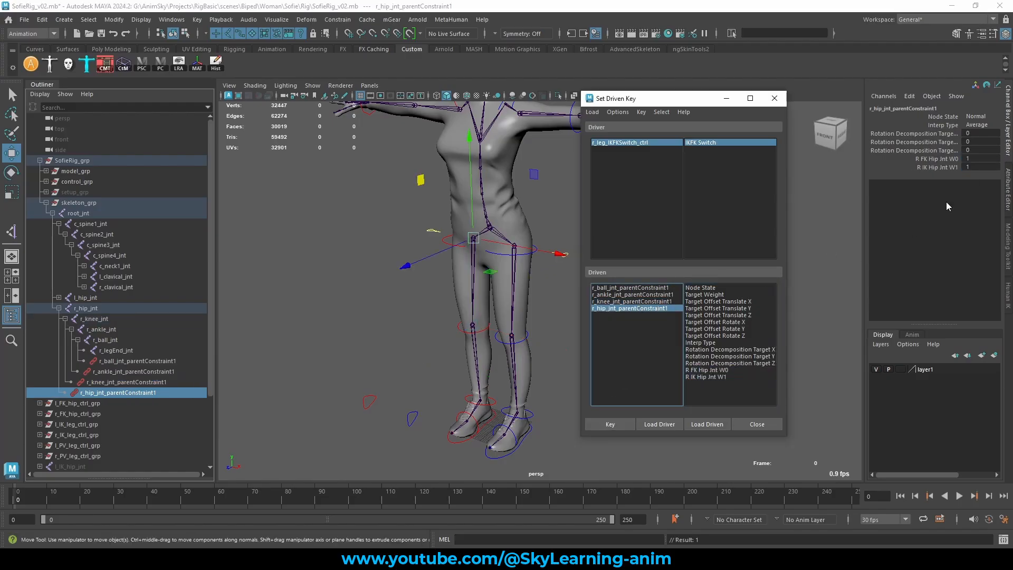
{"action": "double_click", "coordinate": [978, 159]}
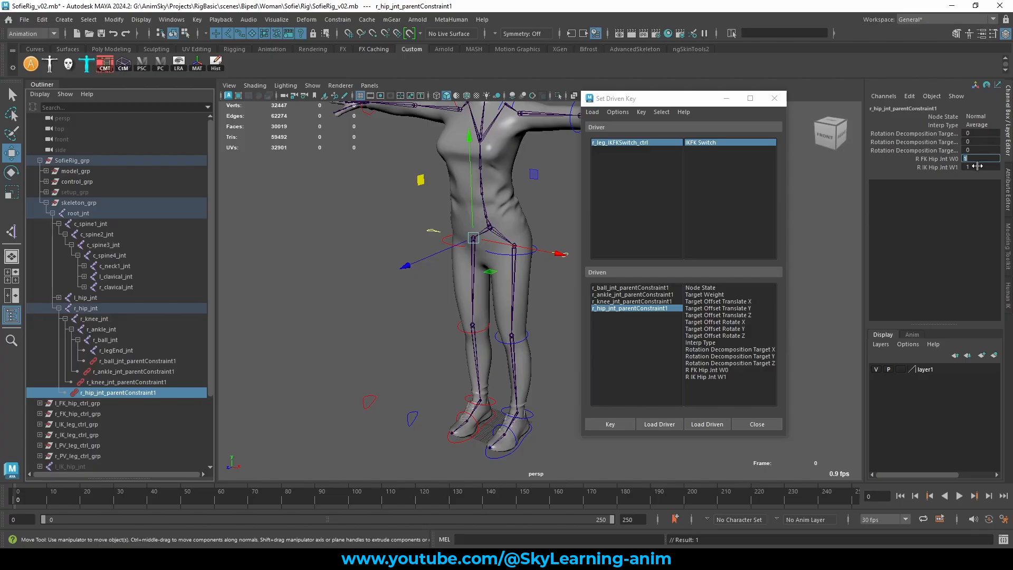
{"action": "double_click", "coordinate": [978, 166]}
{"action": "left_click", "coordinate": [707, 369]}
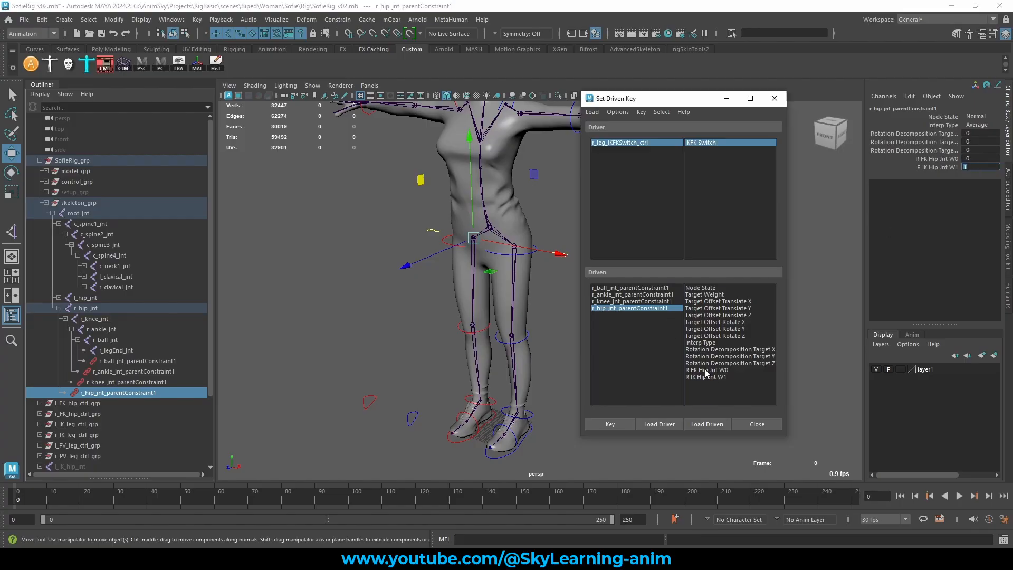
{"action": "left_click", "coordinate": [704, 377], "text": "shift"}
{"action": "left_click", "coordinate": [608, 426]}
- Set the right leg's IKFK Switch to 1 and key R FK Ball Jnt W0 at 1 and R IK Ball Jnt W1 at 0 against it
{"action": "left_click", "coordinate": [634, 142]}
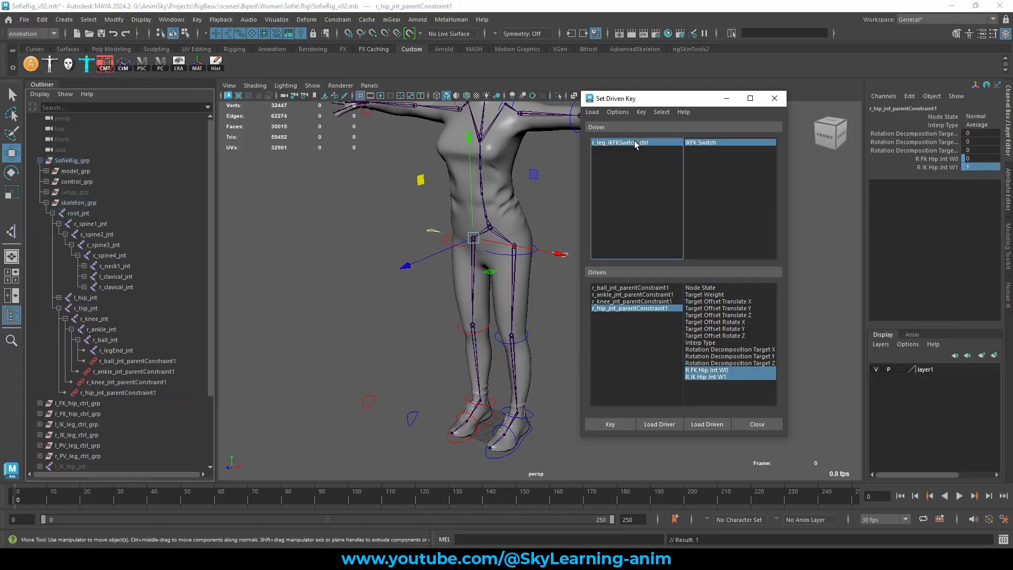
{"action": "left_click", "coordinate": [943, 116]}
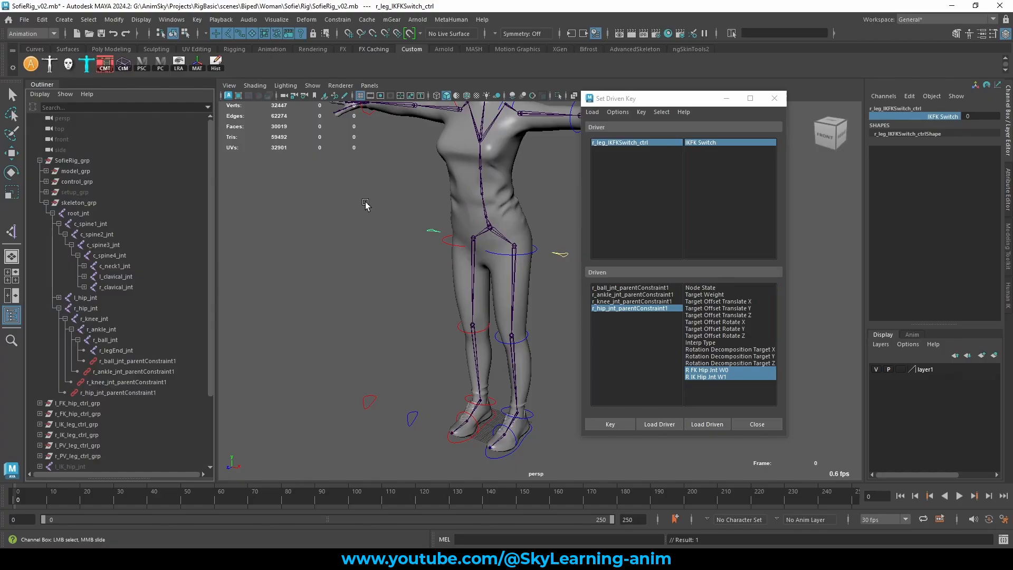
{"action": "left_click", "coordinate": [607, 288]}
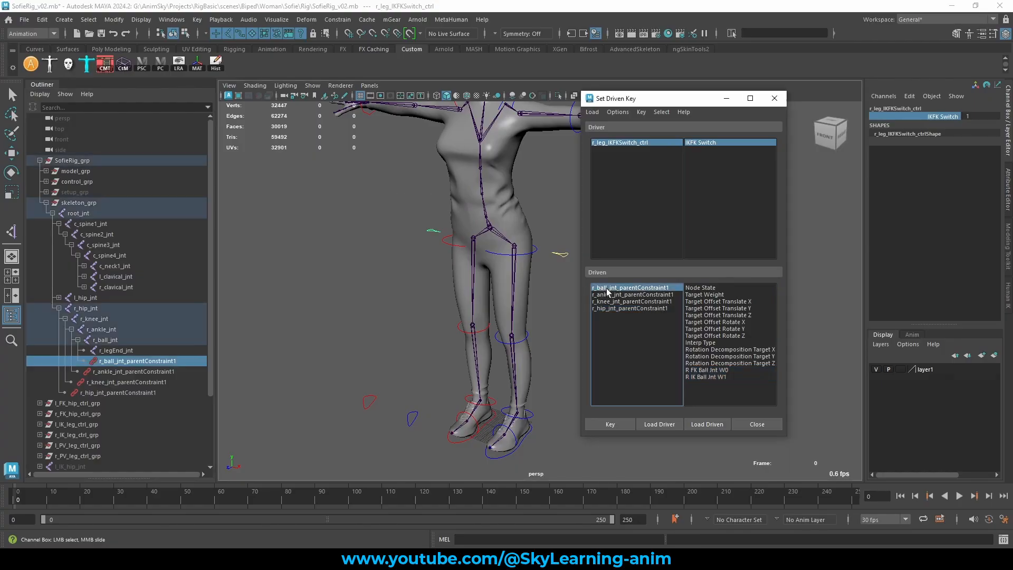
{"action": "double_click", "coordinate": [985, 158]}
{"action": "type", "text": "1"}
{"action": "key", "text": "Tab"}
{"action": "type", "text": "0"}
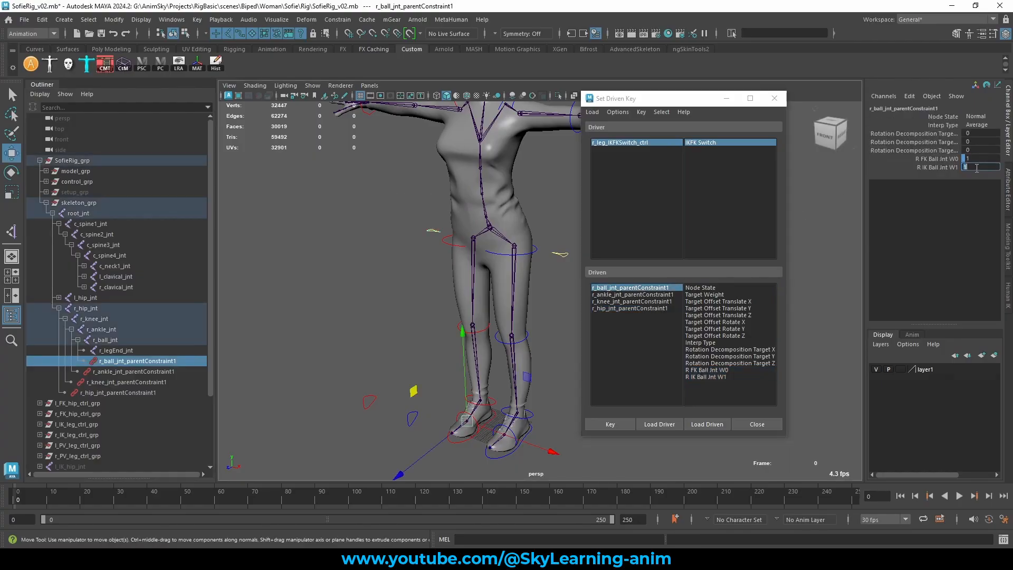
{"action": "left_click_drag", "start_coordinate": [702, 369], "coordinate": [704, 376]}
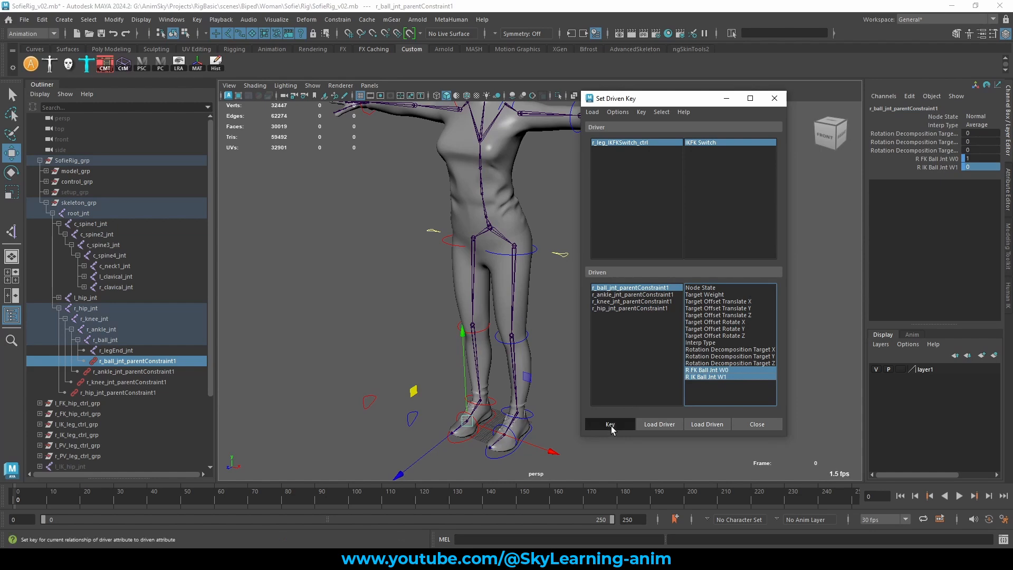
{"action": "left_click", "coordinate": [610, 424]}
- Set R FK Ankle Jnt W0 to 1 and R IK Ankle Jnt W1 to 0, and key both against the IKFK Switch at 1
{"action": "left_click", "coordinate": [633, 294]}
{"action": "double_click", "coordinate": [972, 157]}
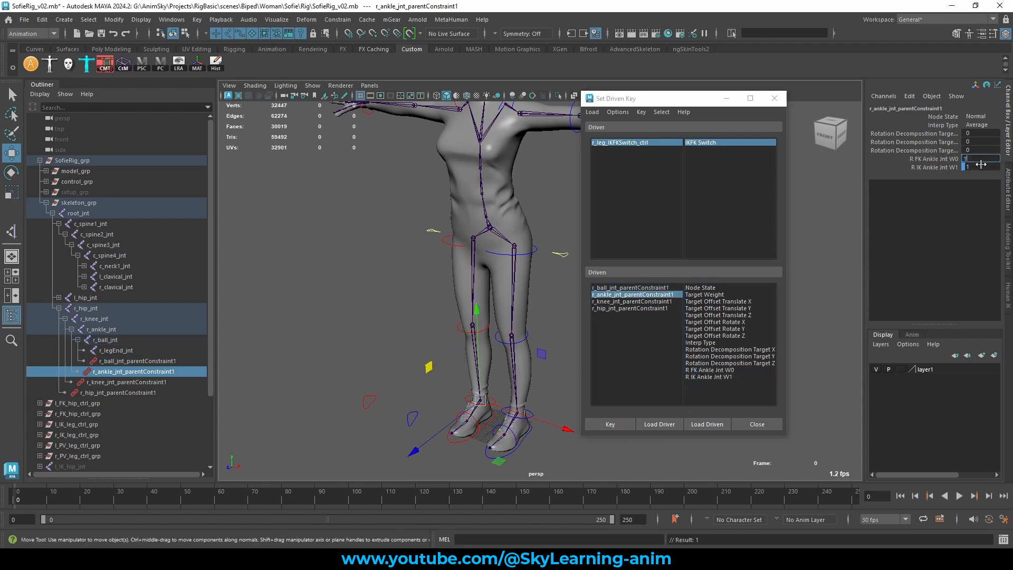
{"action": "type", "text": "1"}
{"action": "key", "text": "Tab"}
{"action": "type", "text": "0"}
{"action": "left_click_drag", "start_coordinate": [691, 369], "coordinate": [693, 377]}
{"action": "left_click", "coordinate": [610, 424]}
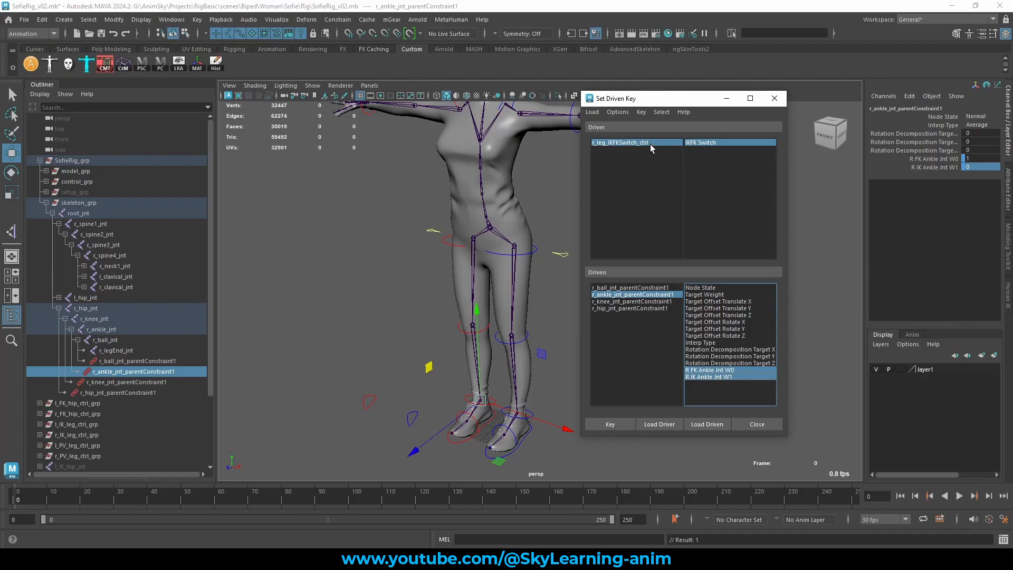
- Set R FK Knee Jnt W0 to 1 and R IK Knee Jnt W1 to 0, and key both against the IKFK Switch at 1
{"action": "left_click", "coordinate": [638, 301]}
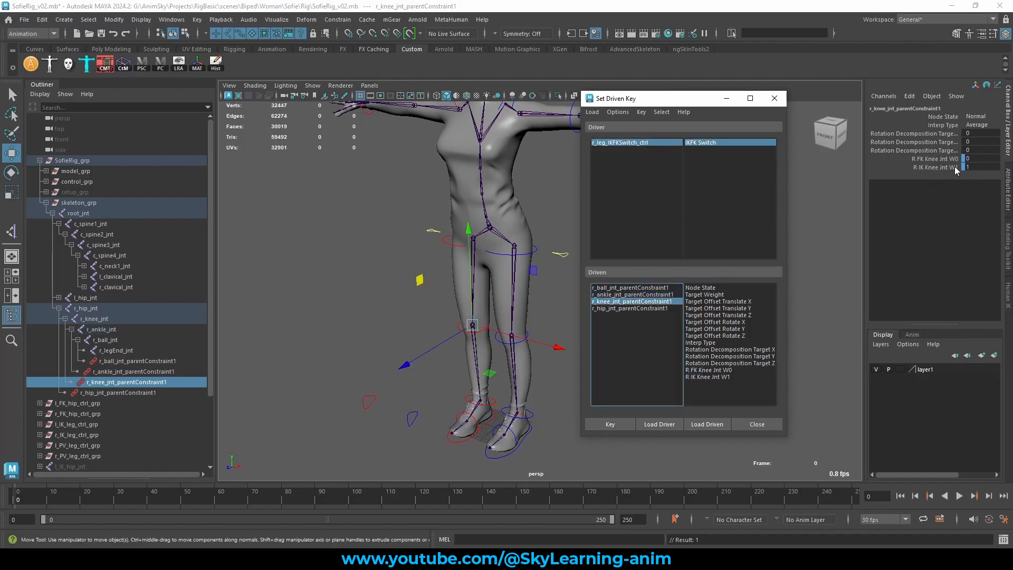
{"action": "double_click", "coordinate": [979, 160]}
{"action": "double_click", "coordinate": [975, 167]}
{"action": "type", "text": "0"}
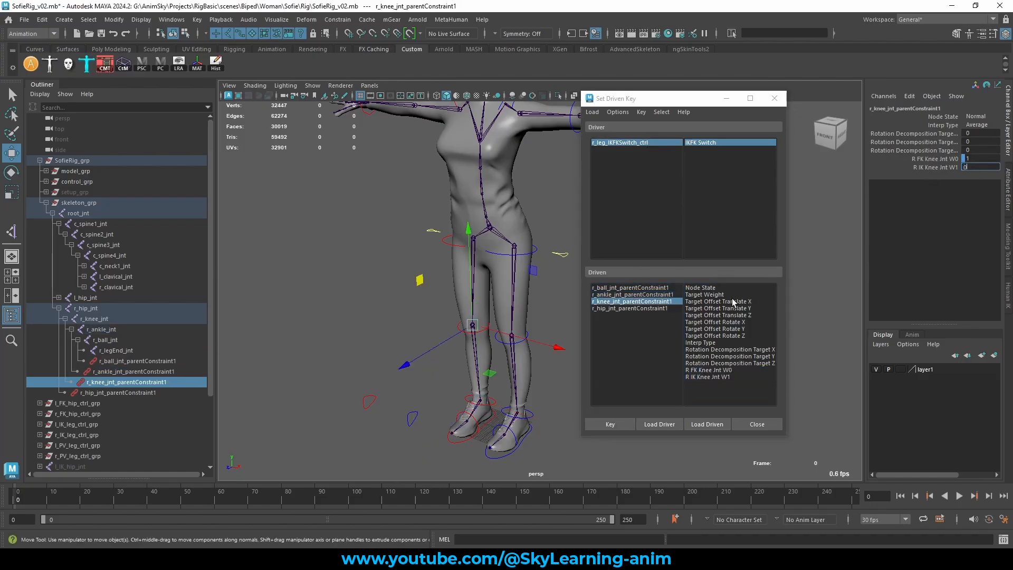
{"action": "left_click_drag", "start_coordinate": [707, 369], "coordinate": [707, 377]}
{"action": "left_click", "coordinate": [601, 424]}
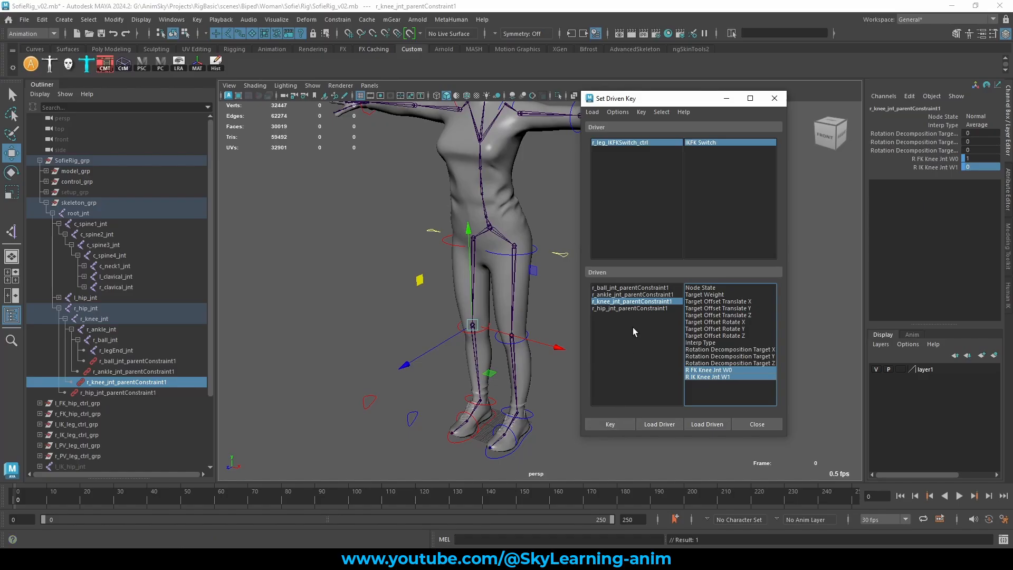
- Key R FK Hip Jnt W0 at 1 and R IK Hip Jnt W1 at 0 against the IKFK Switch at 1, and close Set Driven Key
{"action": "left_click", "coordinate": [645, 309]}
{"action": "double_click", "coordinate": [983, 159]}
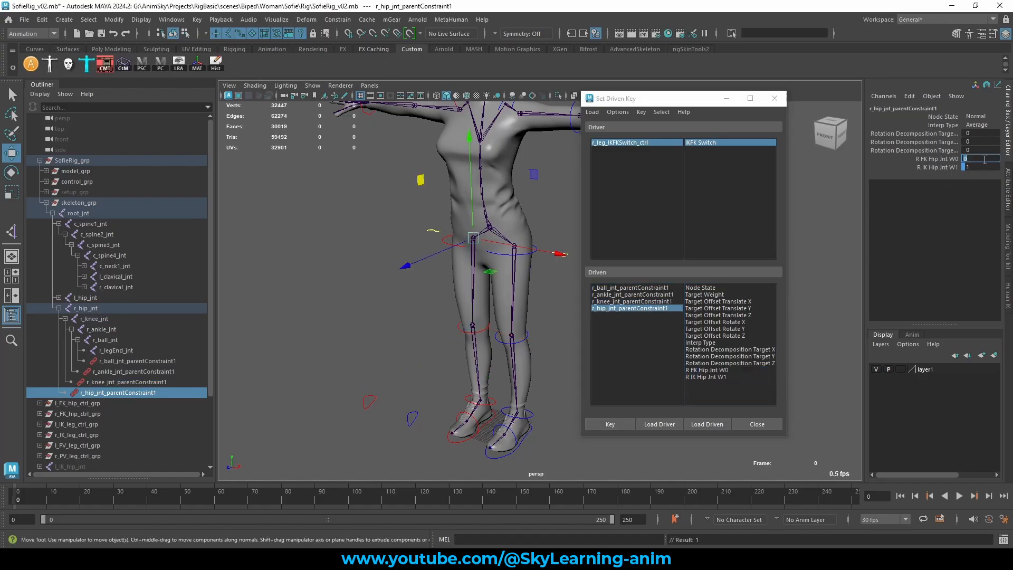
{"action": "left_click", "coordinate": [976, 168]}
{"action": "type", "text": "0"}
{"action": "key", "text": "Return"}
{"action": "left_click", "coordinate": [667, 309]}
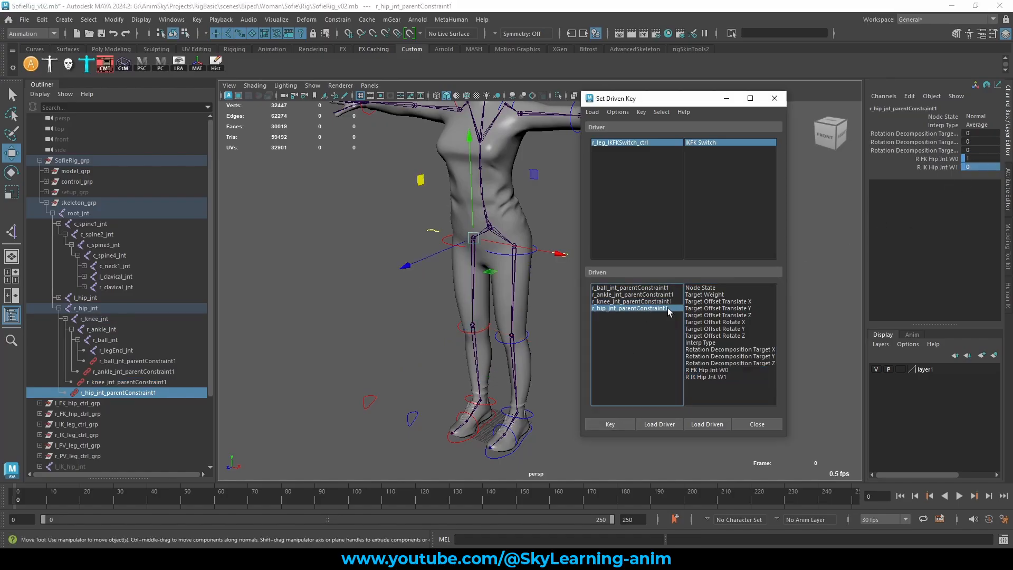
{"action": "left_click_drag", "start_coordinate": [703, 376], "coordinate": [705, 370]}
{"action": "left_click", "coordinate": [592, 422]}
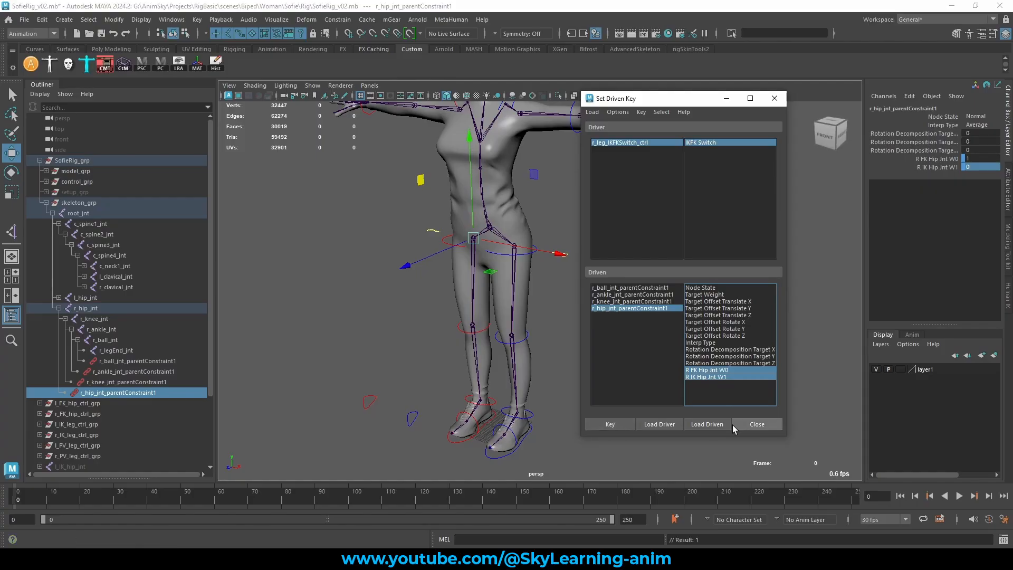
{"action": "left_click", "coordinate": [757, 425]}
{"action": "scroll", "coordinate": [601, 343], "scroll_direction": "up", "scroll_amount": 5}
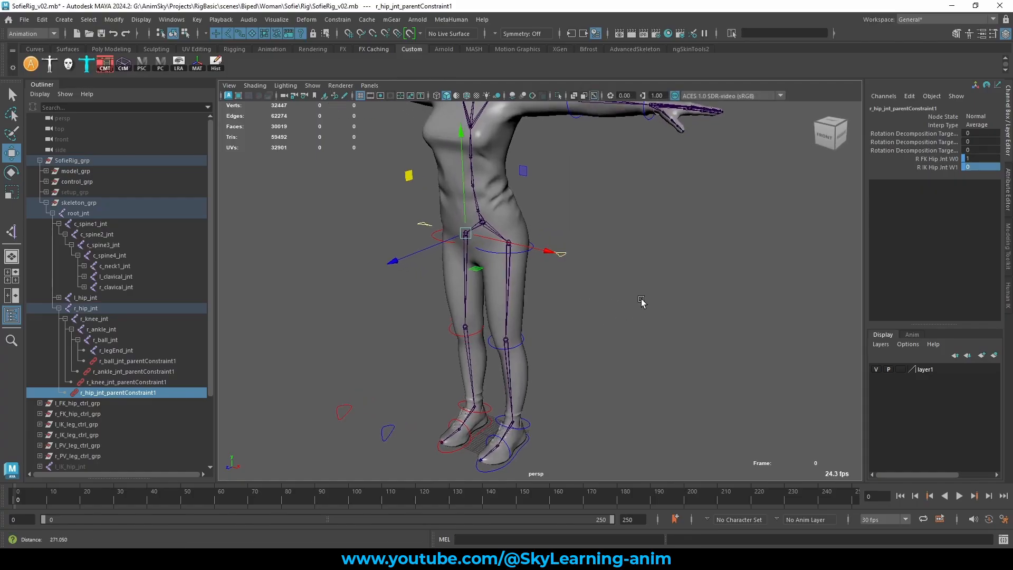
{"action": "left_click_drag", "start_coordinate": [602, 343], "coordinate": [604, 294], "text": "alt"}
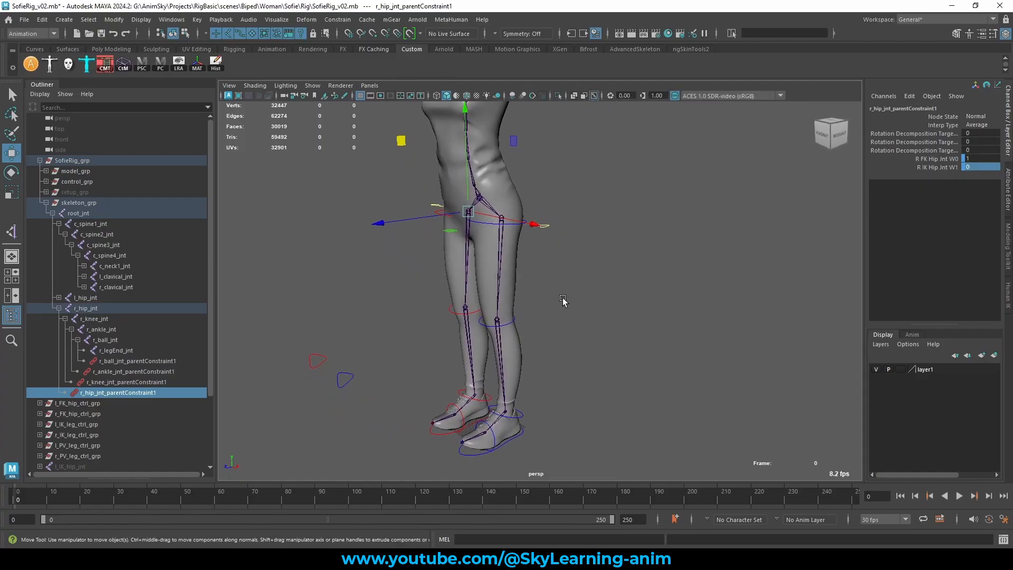
- Move r_IK_leg_ctrl away from the right foot to about -20.7 in Translate Y and 26.8 in Translate Z
{"action": "left_click", "coordinate": [602, 293]}
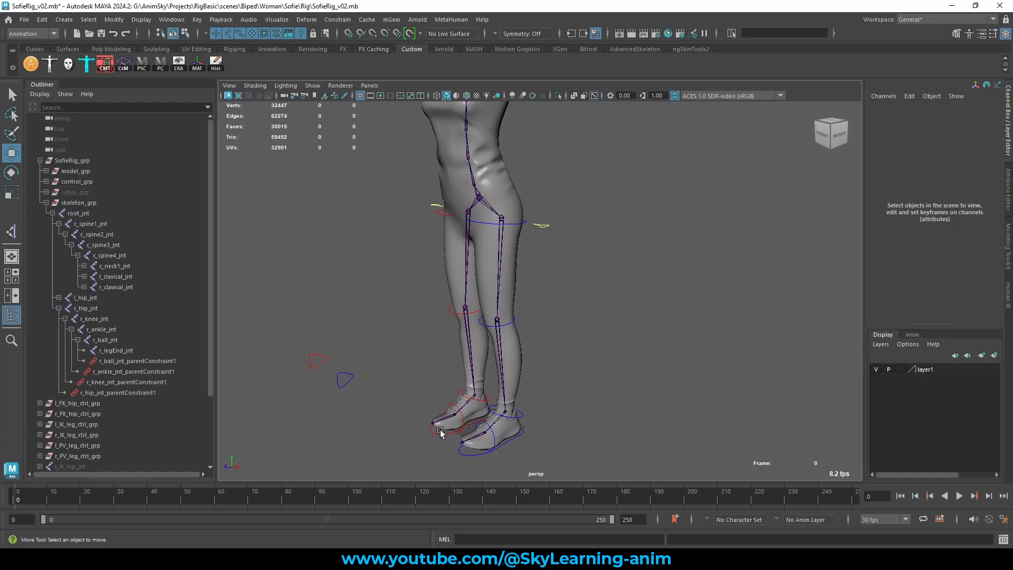
{"action": "left_click", "coordinate": [457, 433]}
{"action": "middle_click_drag", "start_coordinate": [414, 351], "coordinate": [344, 336]}
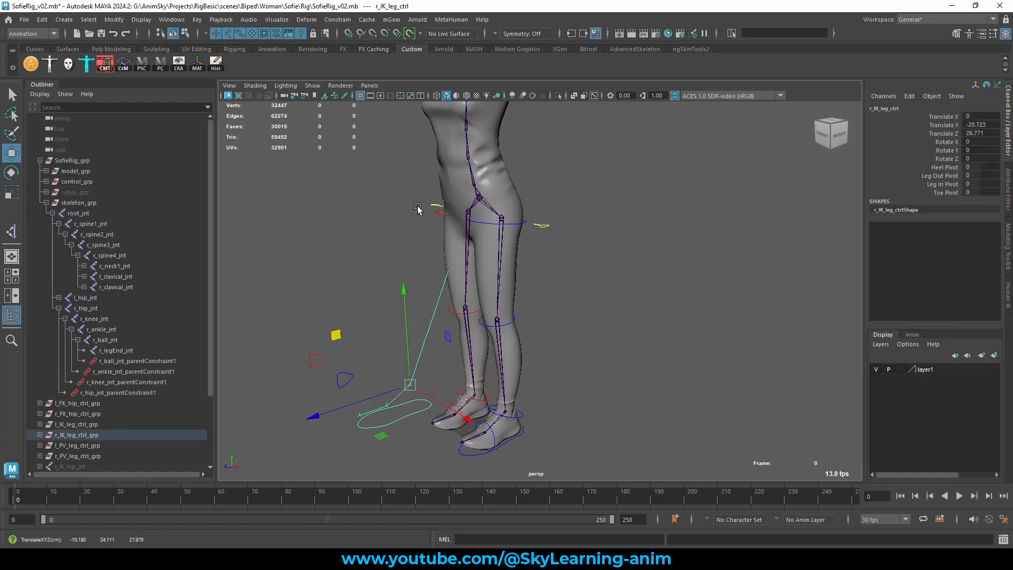
- Test the right leg's IKFK Switch by sliding it to 0 and back to 1, and inspect the right hip and knee joints' constraint weights
{"action": "left_click", "coordinate": [434, 207]}
{"action": "left_click", "coordinate": [941, 116]}
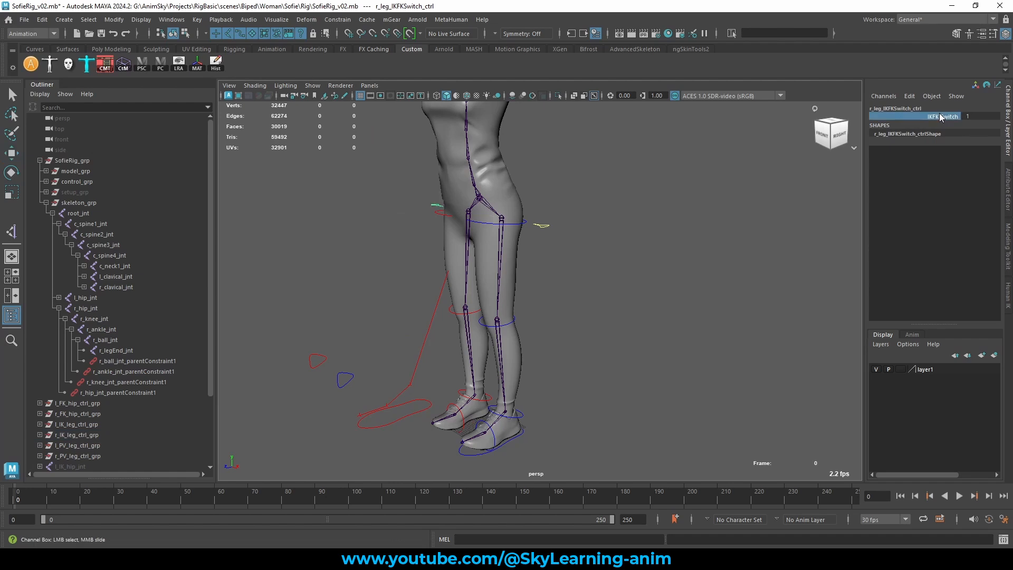
{"action": "middle_click_drag", "start_coordinate": [653, 255], "coordinate": [706, 254]}
{"action": "middle_click_drag", "start_coordinate": [439, 253], "coordinate": [422, 253]}
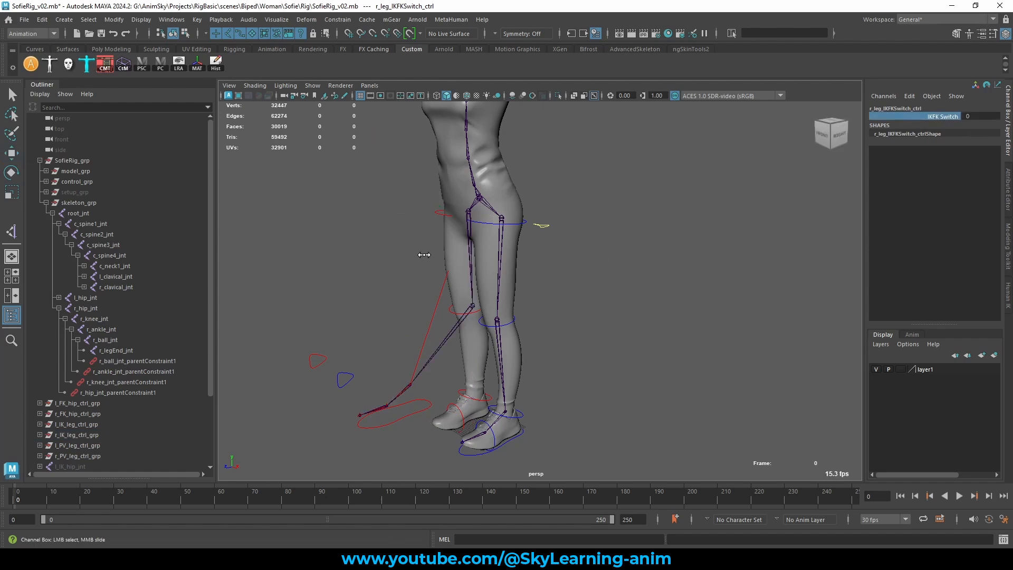
{"action": "mouse_move", "coordinate": [491, 282]}
{"action": "left_mouse_down", "text": "alt"}
{"action": "mouse_move", "coordinate": [516, 280]}
{"action": "mouse_move", "coordinate": [502, 253]}
{"action": "mouse_move", "coordinate": [454, 278]}
{"action": "mouse_move", "coordinate": [498, 277]}
{"action": "left_mouse_up", "text": "alt"}
{"action": "middle_click_drag", "start_coordinate": [529, 285], "coordinate": [583, 310]}
{"action": "mouse_move", "coordinate": [584, 310]}
{"action": "left_mouse_down", "text": "alt"}
{"action": "mouse_move", "coordinate": [626, 310]}
{"action": "mouse_move", "coordinate": [594, 310]}
{"action": "left_mouse_up", "text": "alt"}
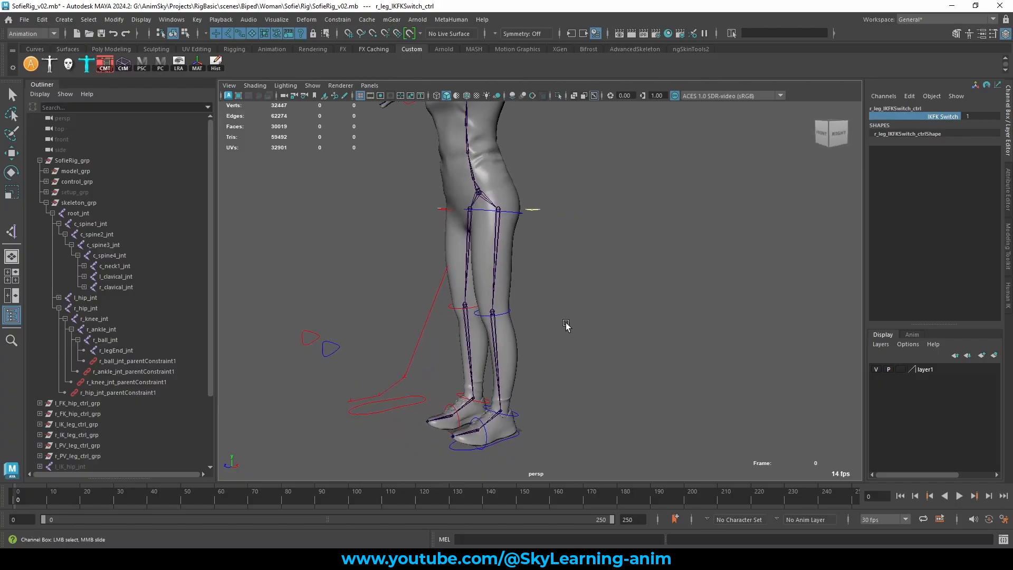
{"action": "left_click", "coordinate": [468, 263]}
{"action": "key", "text": "w"}
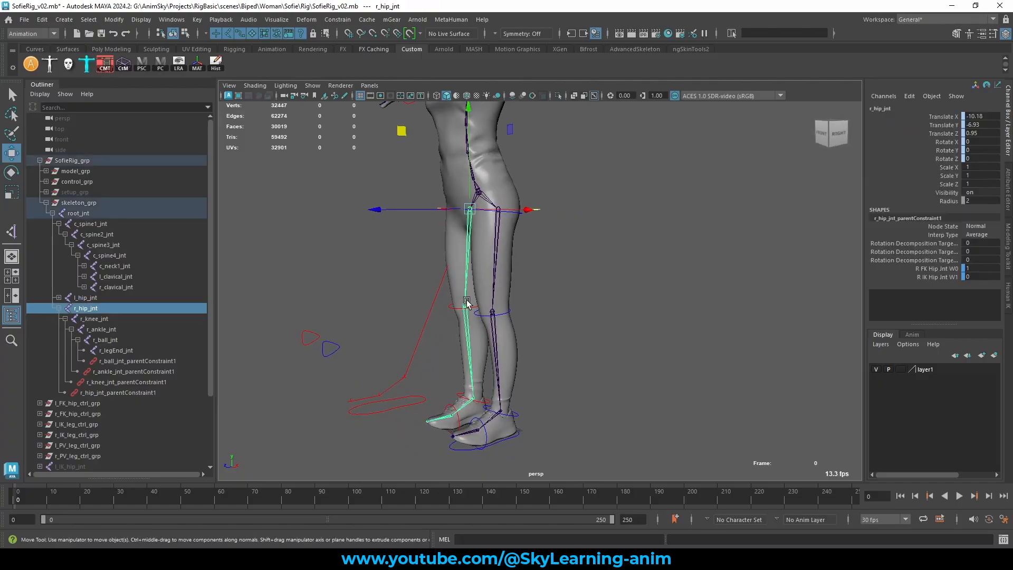
{"action": "left_click", "coordinate": [464, 324]}
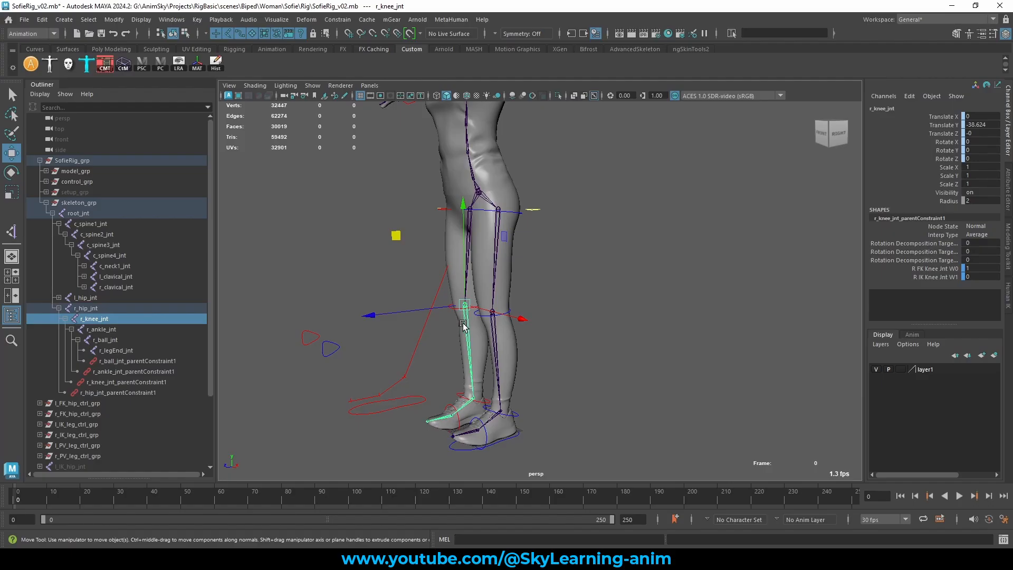
{"action": "left_click_drag", "start_coordinate": [410, 269], "coordinate": [403, 409], "text": "alt"}
- Reset r_IK_leg_ctrl's Translate Y and Translate Z to 0
{"action": "left_click", "coordinate": [382, 391]}
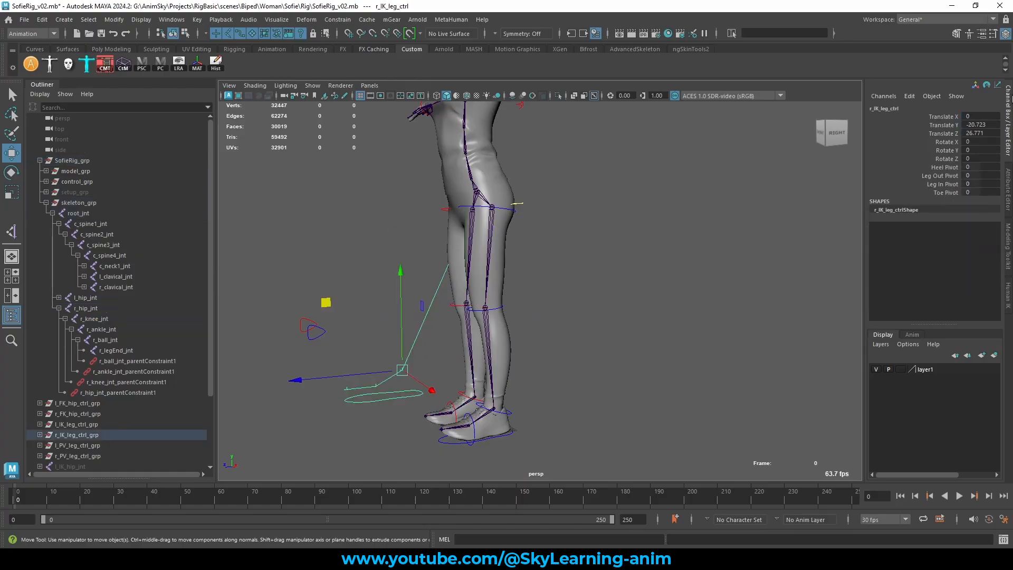
{"action": "left_click_drag", "start_coordinate": [984, 125], "coordinate": [985, 134]}
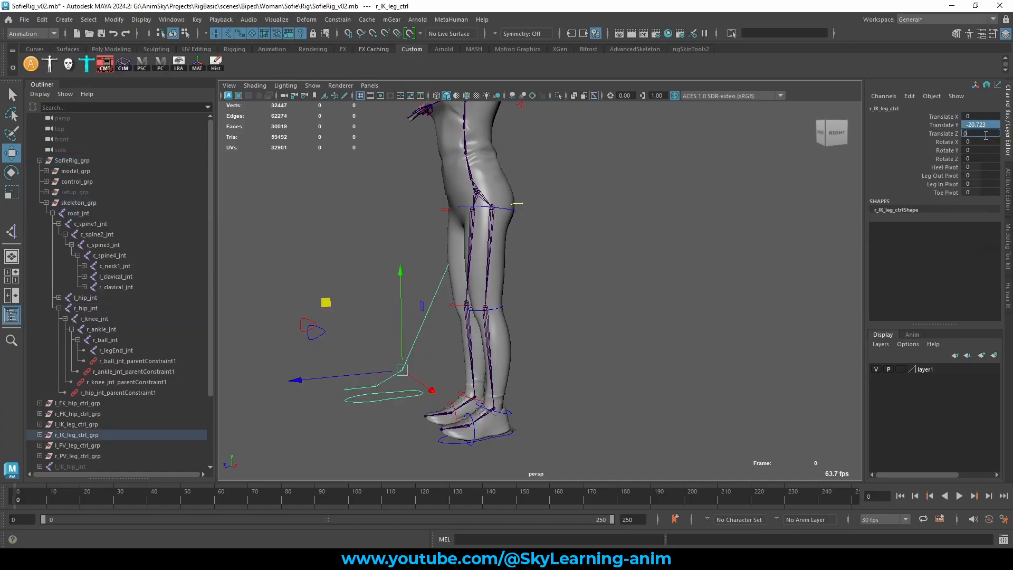
{"action": "key", "text": "Return"}
{"action": "right_click_drag", "start_coordinate": [548, 306], "coordinate": [654, 265], "text": "alt"}
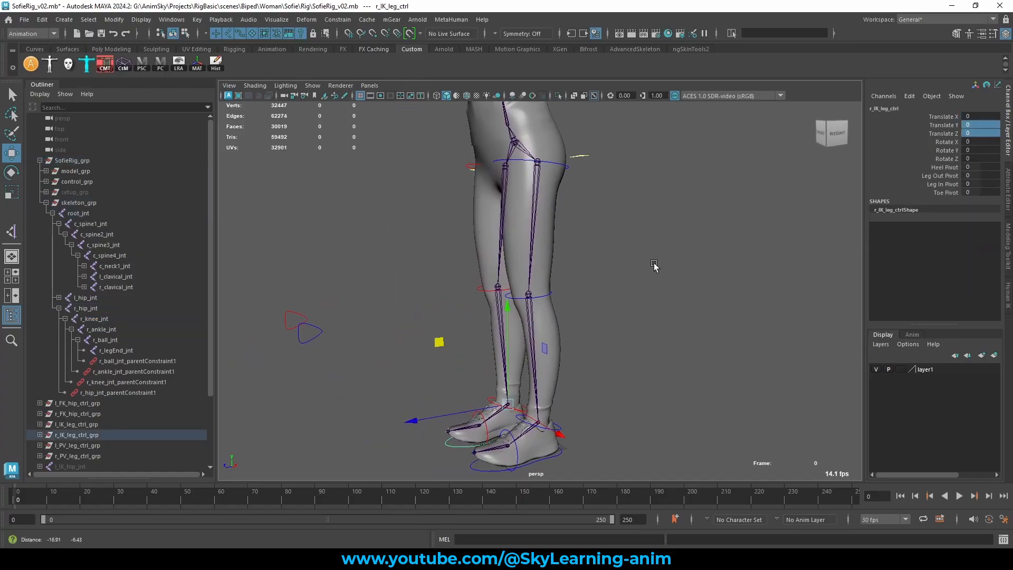
{"action": "left_click_drag", "start_coordinate": [654, 267], "coordinate": [583, 199], "text": "alt"}
- Collapse skeleton_grp in the Outliner and open Set Driven Key beside the character's legs
{"action": "left_click", "coordinate": [519, 195]}
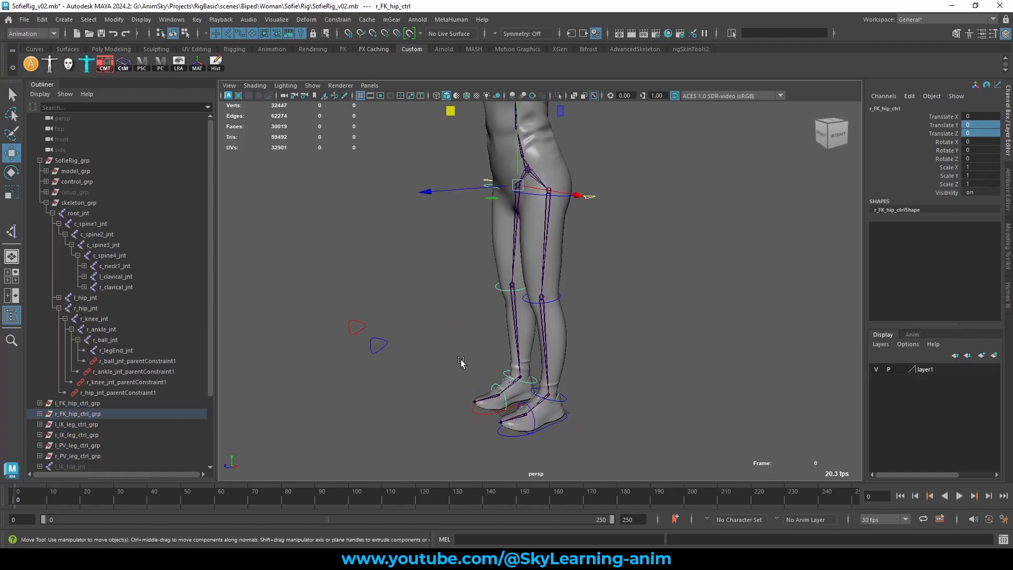
{"action": "left_click", "coordinate": [592, 195]}
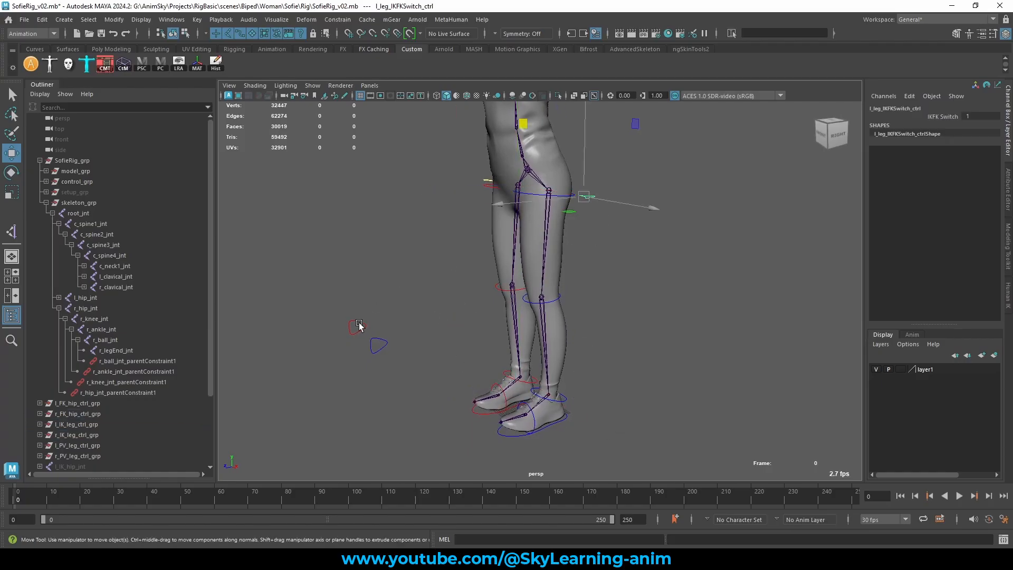
{"action": "mouse_move", "coordinate": [417, 339]}
{"action": "left_mouse_down", "text": "alt"}
{"action": "mouse_move", "coordinate": [407, 337]}
{"action": "mouse_move", "coordinate": [413, 330]}
{"action": "left_mouse_up", "text": "alt"}
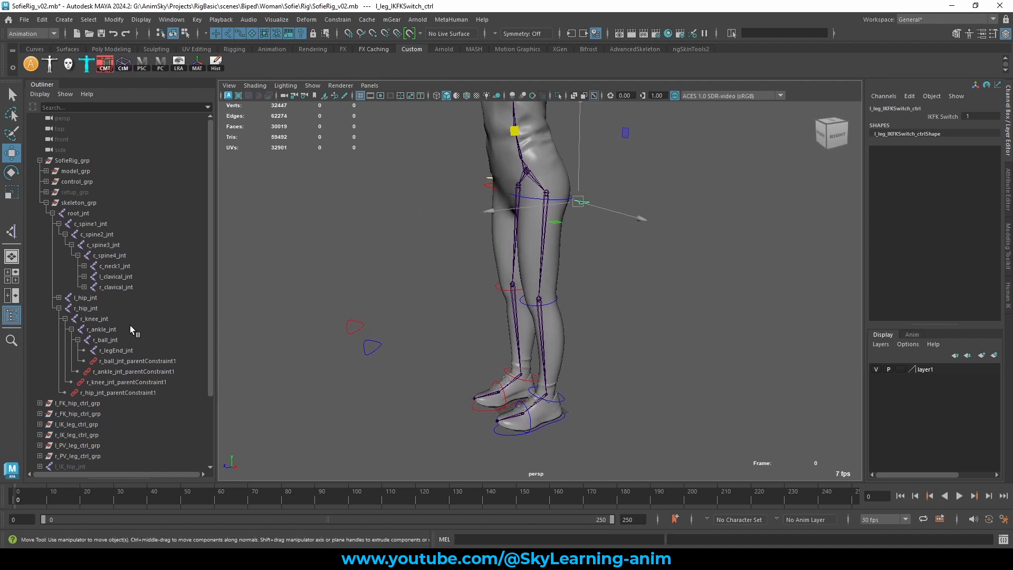
{"action": "left_click", "coordinate": [45, 203]}
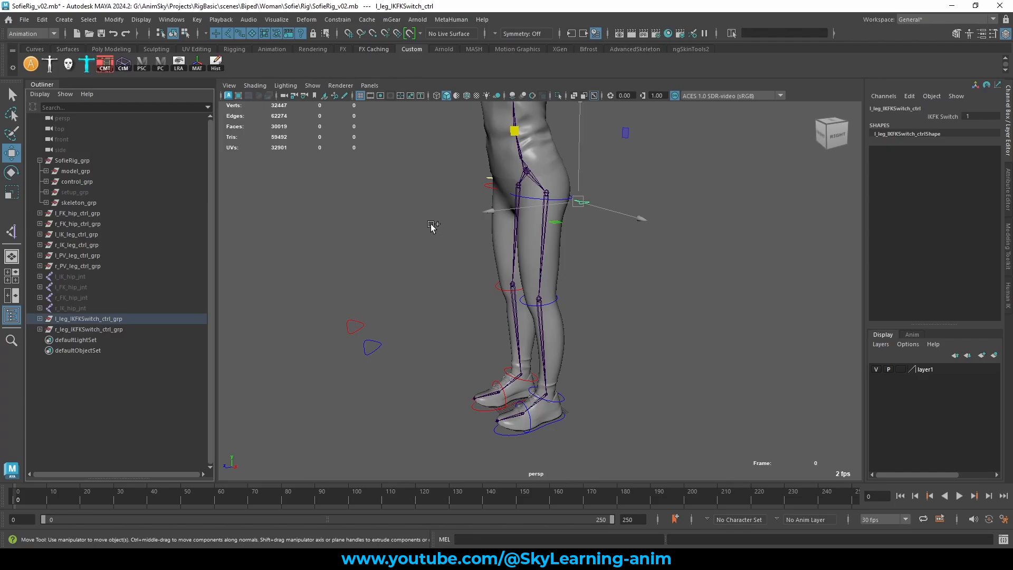
{"action": "left_click", "coordinate": [196, 20]}
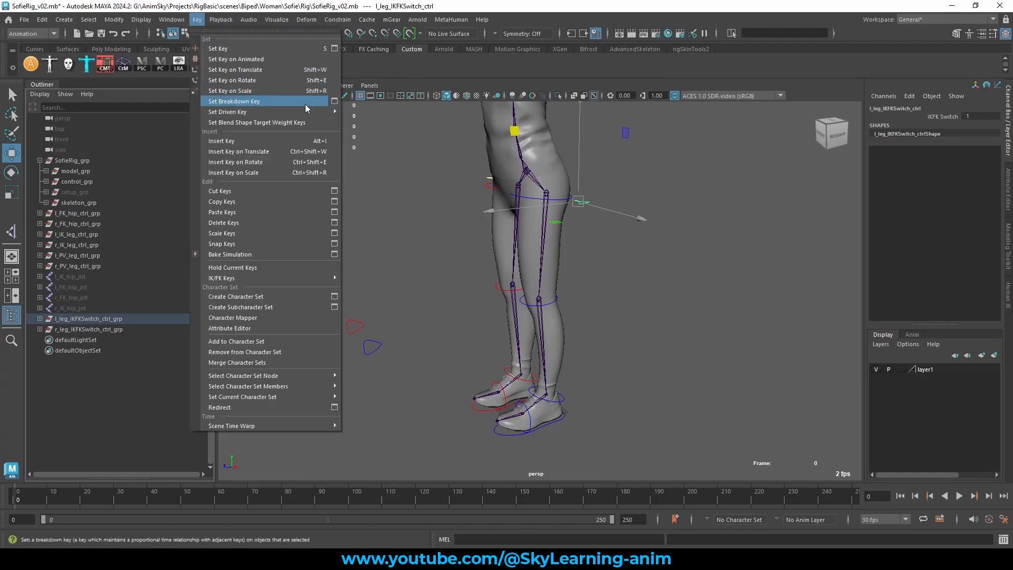
{"action": "mouse_move", "coordinate": [329, 116]}
{"action": "left_click", "coordinate": [360, 112]}
{"action": "left_click_drag", "start_coordinate": [686, 96], "coordinate": [728, 219]}
{"action": "middle_click_drag", "start_coordinate": [477, 262], "coordinate": [462, 263], "text": "alt"}
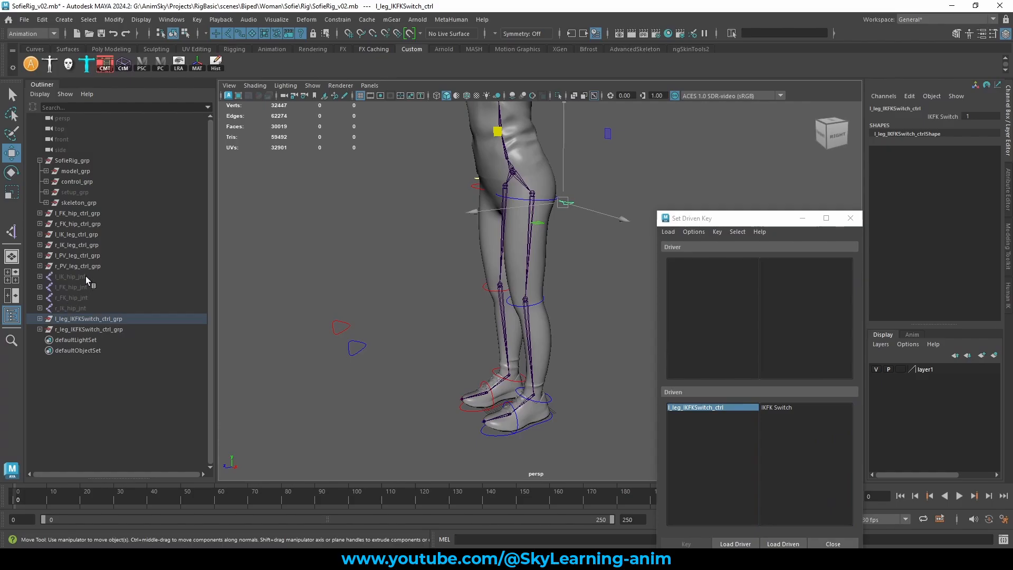
- Load l_FK_hip_ctrl_grp as the driven object and l_leg_IKFKSwitch_ctrl's IKFK Switch attribute as the driver
{"action": "left_click", "coordinate": [79, 213]}
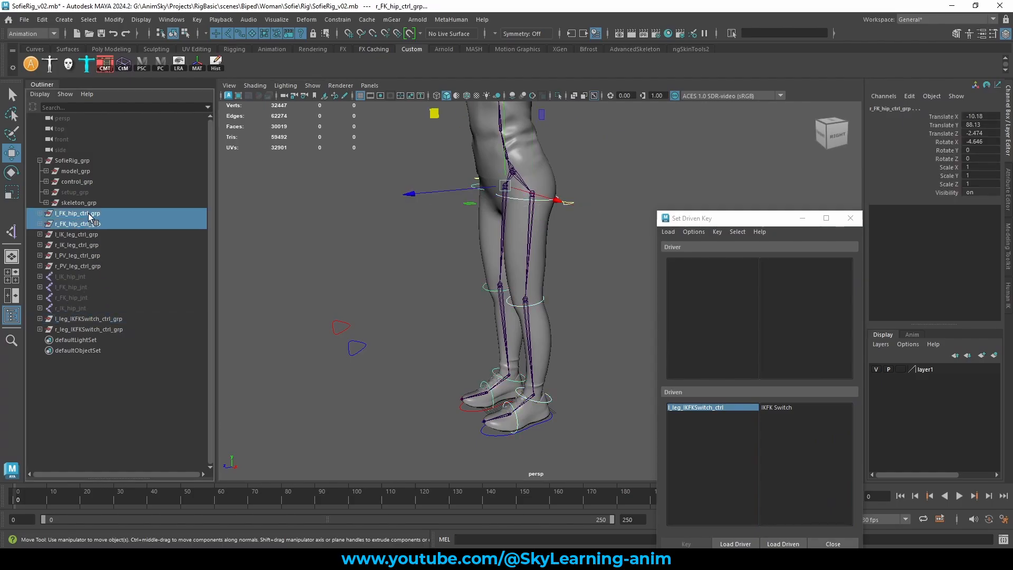
{"action": "left_click", "coordinate": [783, 543]}
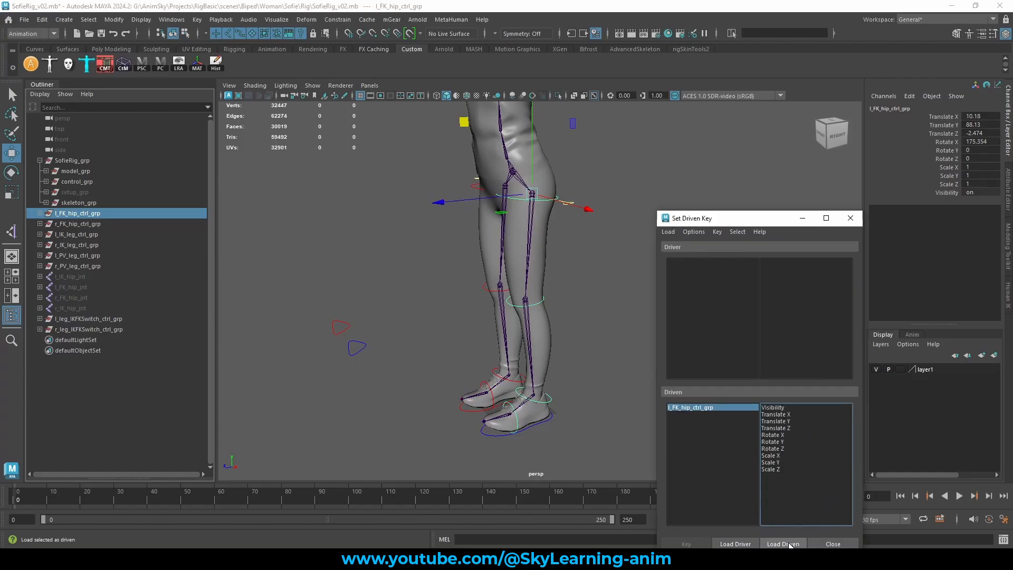
{"action": "left_click", "coordinate": [576, 209]}
{"action": "left_click", "coordinate": [569, 204]}
{"action": "left_click_drag", "start_coordinate": [704, 218], "coordinate": [687, 158]}
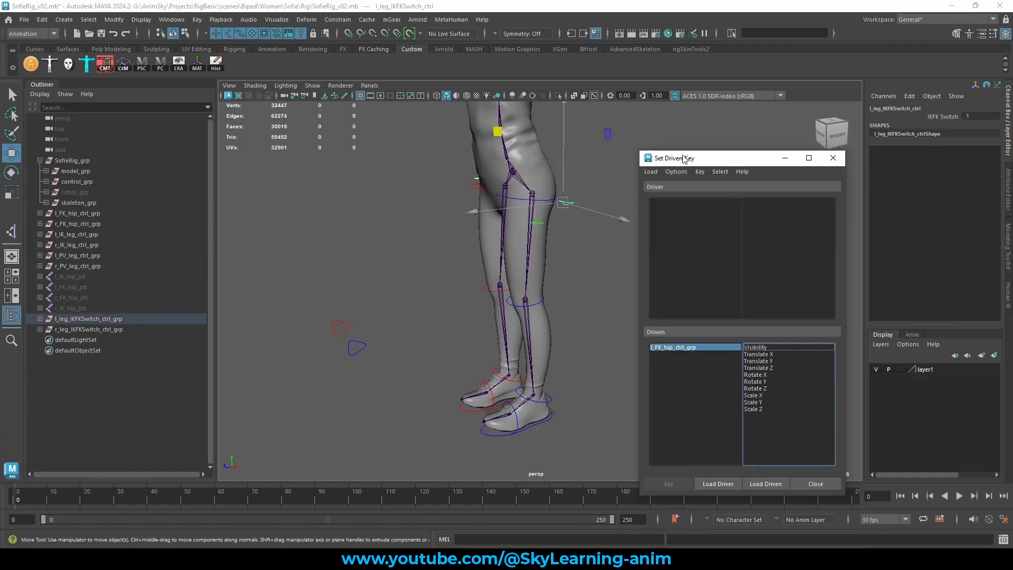
{"action": "left_click", "coordinate": [730, 484]}
{"action": "left_click", "coordinate": [762, 202]}
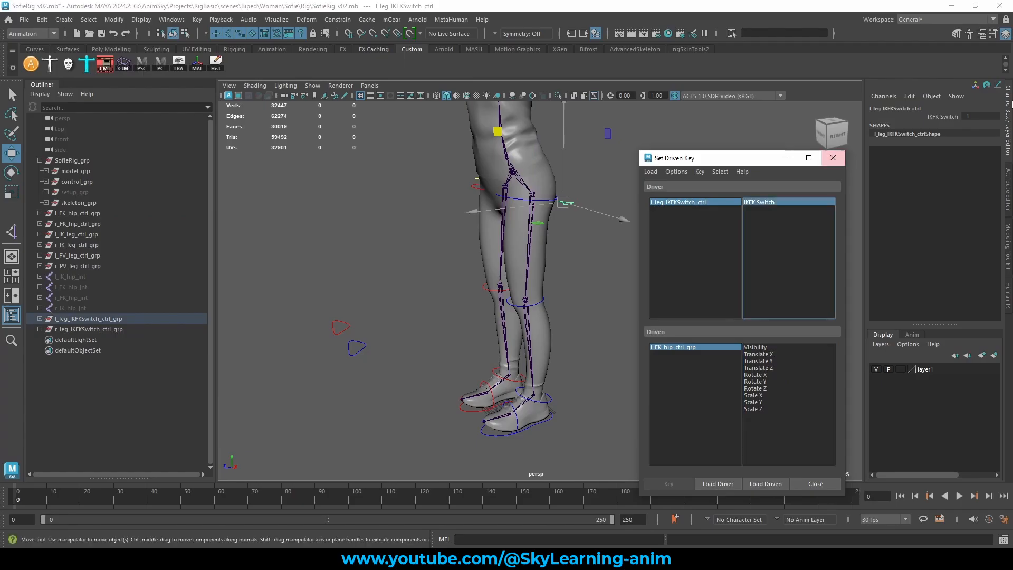
- Set the left leg's IKFK Switch to 0, turn l_FK_hip_ctrl_grp's Visibility off, and key that visibility against the switch
{"action": "left_click", "coordinate": [943, 116]}
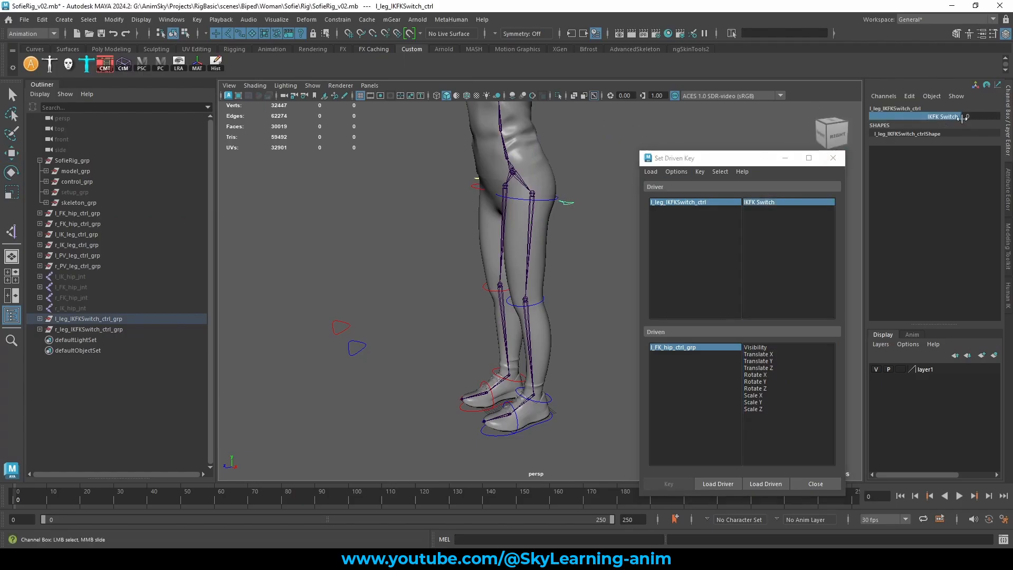
{"action": "left_click", "coordinate": [695, 347]}
{"action": "key", "text": "w"}
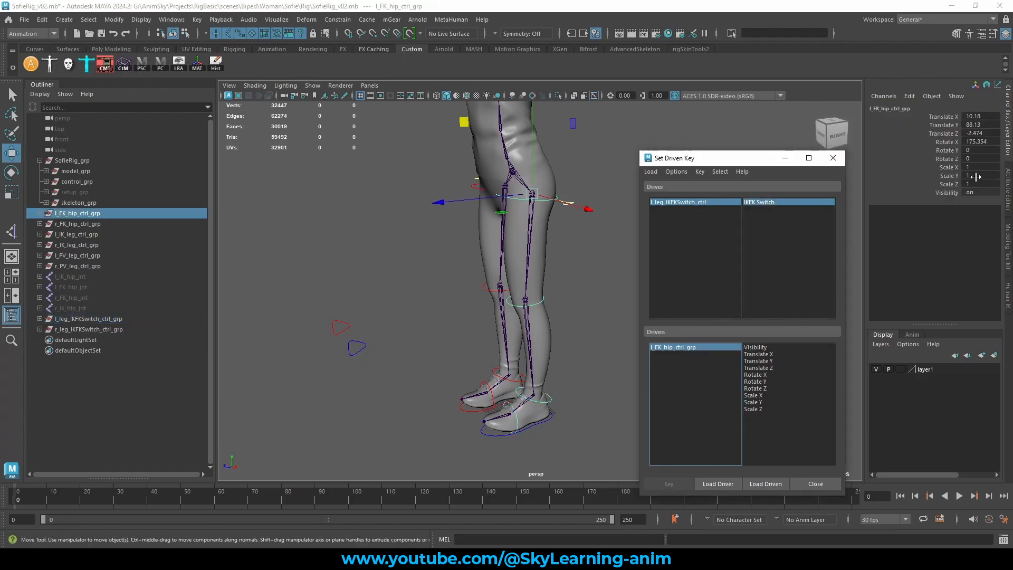
{"action": "left_click", "coordinate": [973, 193]}
{"action": "type", "text": "0"}
{"action": "key", "text": "Return"}
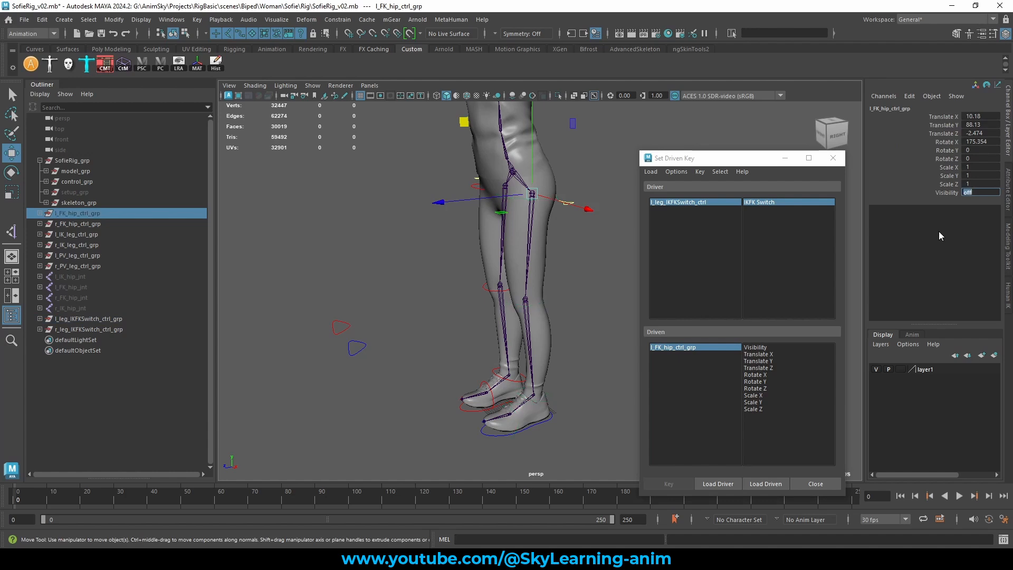
{"action": "left_click_drag", "start_coordinate": [737, 151], "coordinate": [725, 149]}
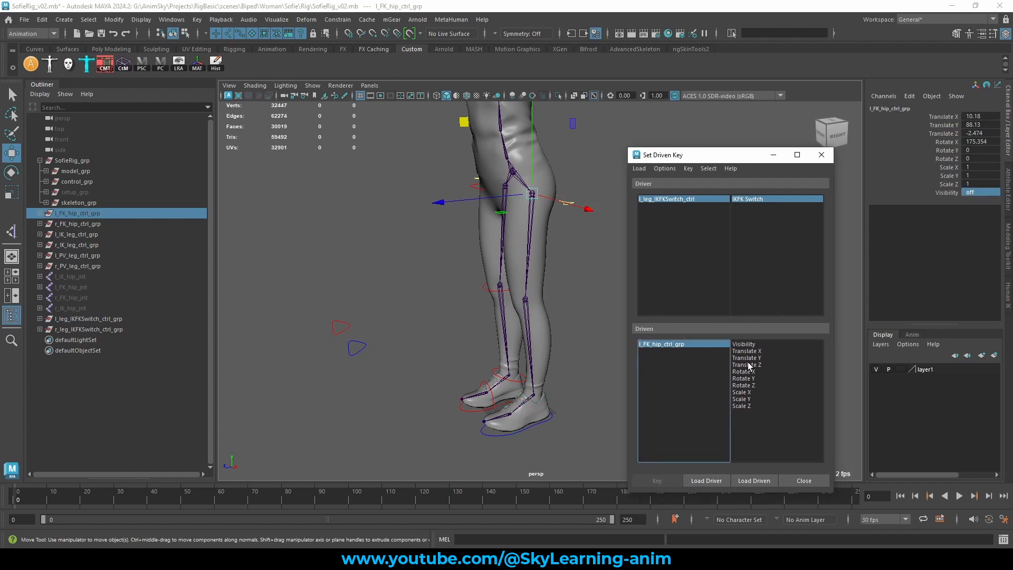
{"action": "left_click", "coordinate": [745, 344]}
{"action": "left_click", "coordinate": [654, 480]}
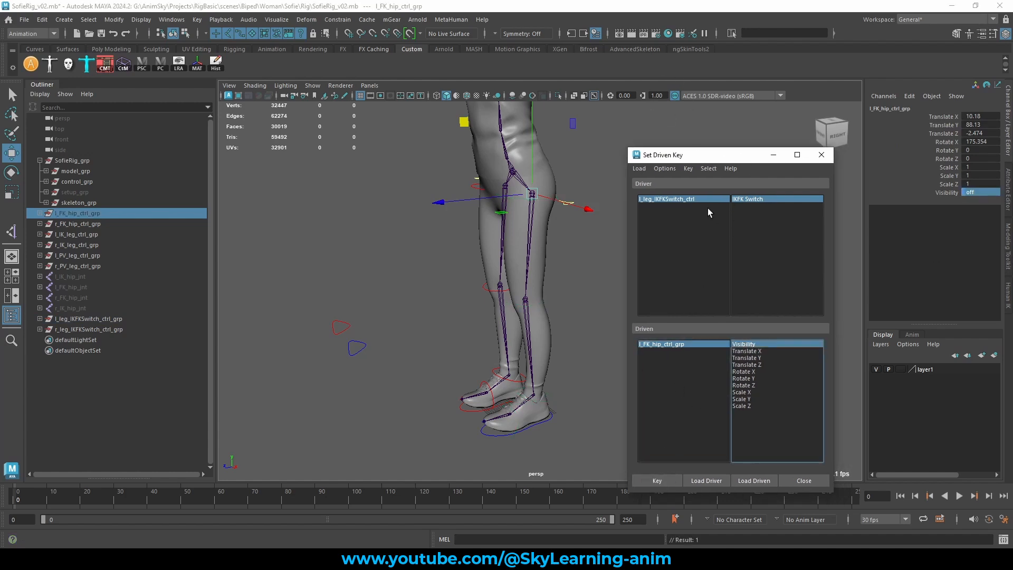
- Set the left leg's IKFK Switch to 1, turn l_FK_hip_ctrl_grp's Visibility on, and key it against the switch
{"action": "left_click", "coordinate": [698, 199]}
{"action": "left_click", "coordinate": [943, 117]}
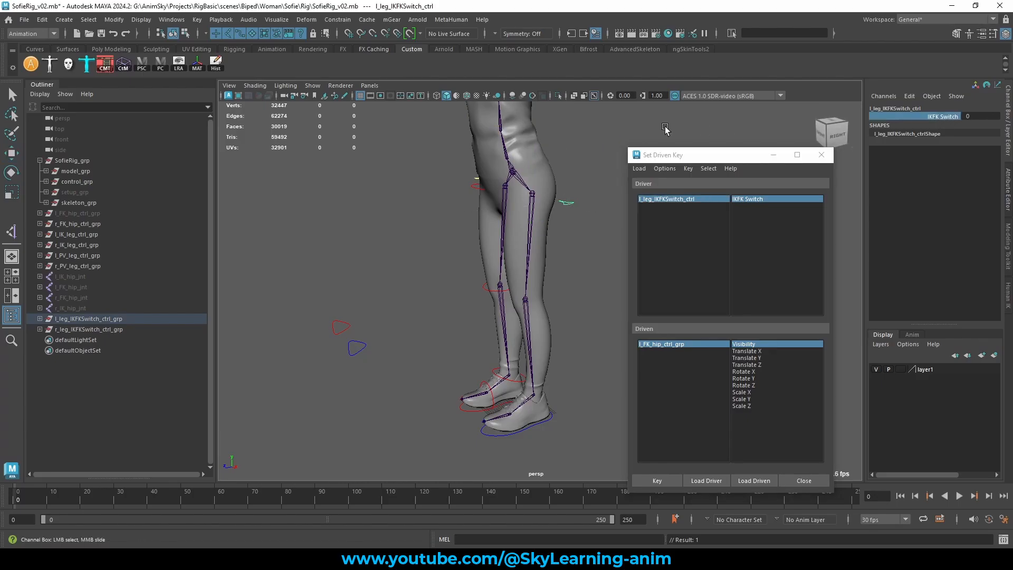
{"action": "left_click", "coordinate": [679, 344]}
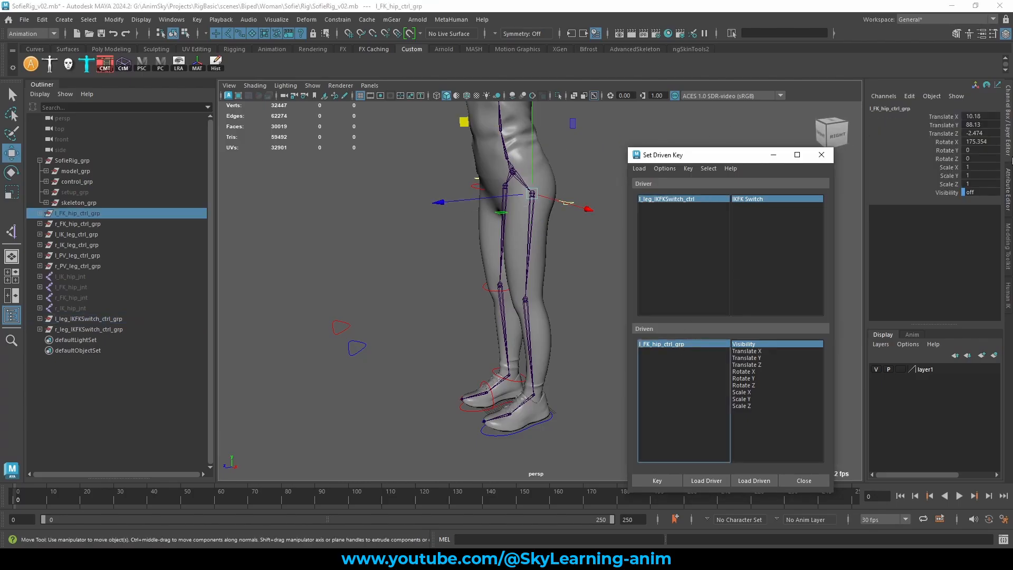
{"action": "double_click", "coordinate": [983, 192]}
{"action": "type", "text": "1"}
{"action": "key", "text": "Return"}
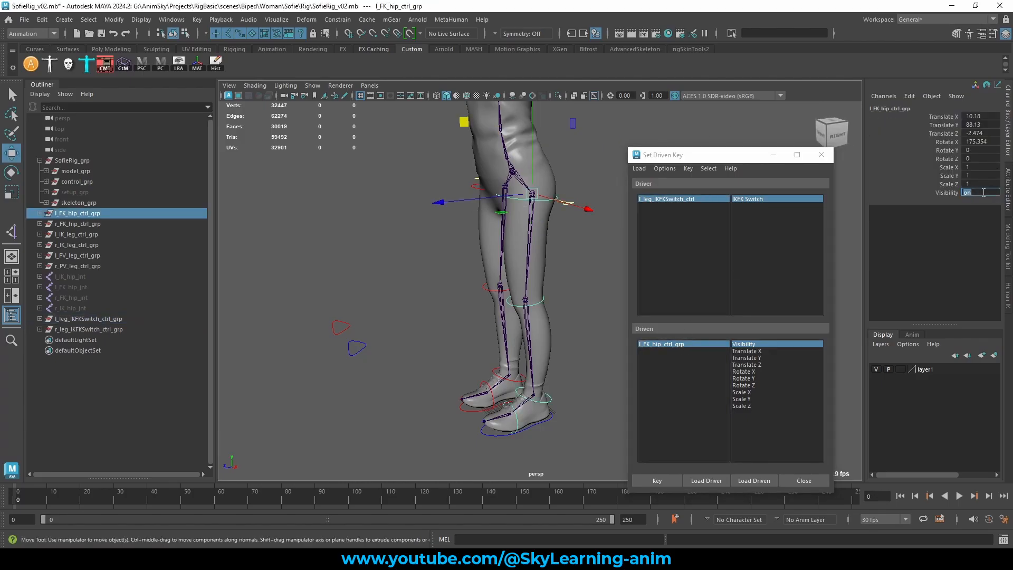
{"action": "left_click", "coordinate": [657, 480]}
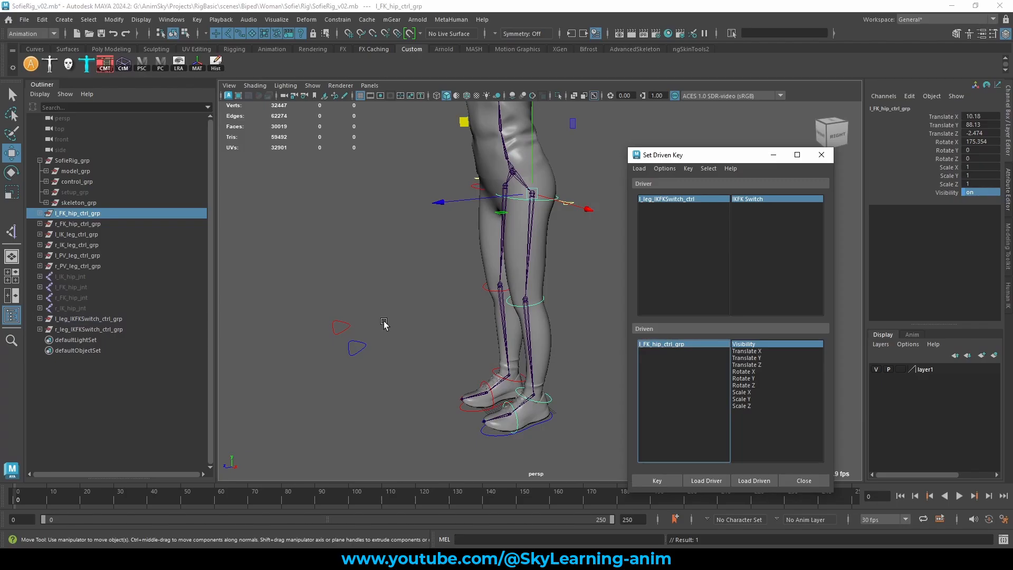
- Load l_IK_leg_ctrl_grp and l_PV_leg_ctrl_grp together as the driven objects
{"action": "left_click", "coordinate": [71, 234]}
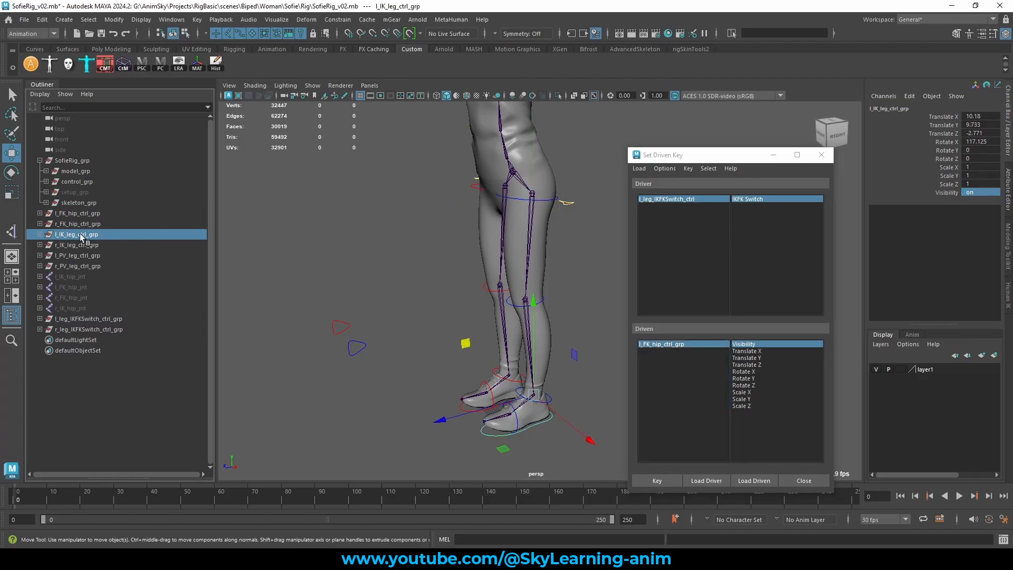
{"action": "left_click", "coordinate": [82, 256], "text": "ctrl"}
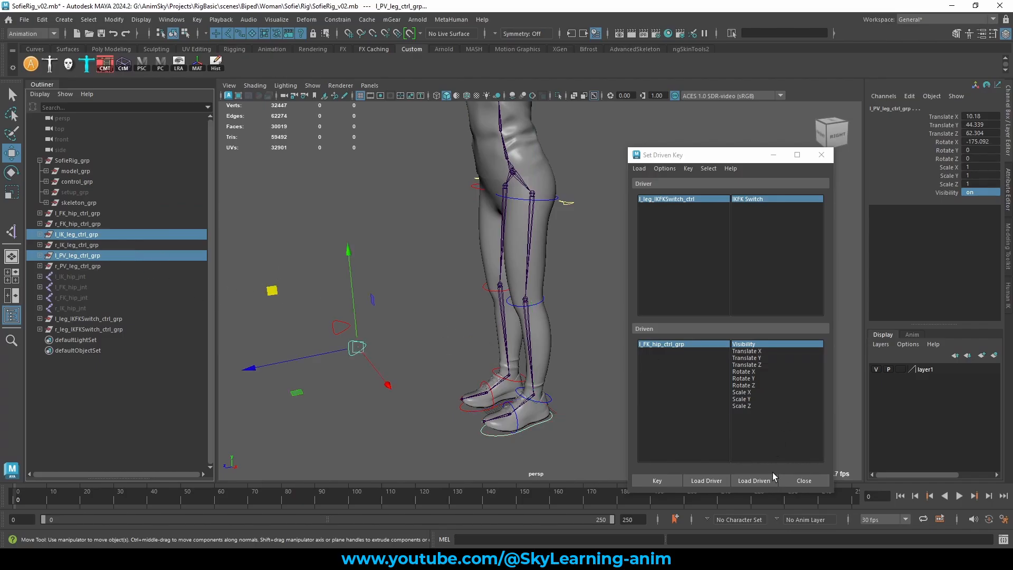
{"action": "left_click", "coordinate": [768, 479]}
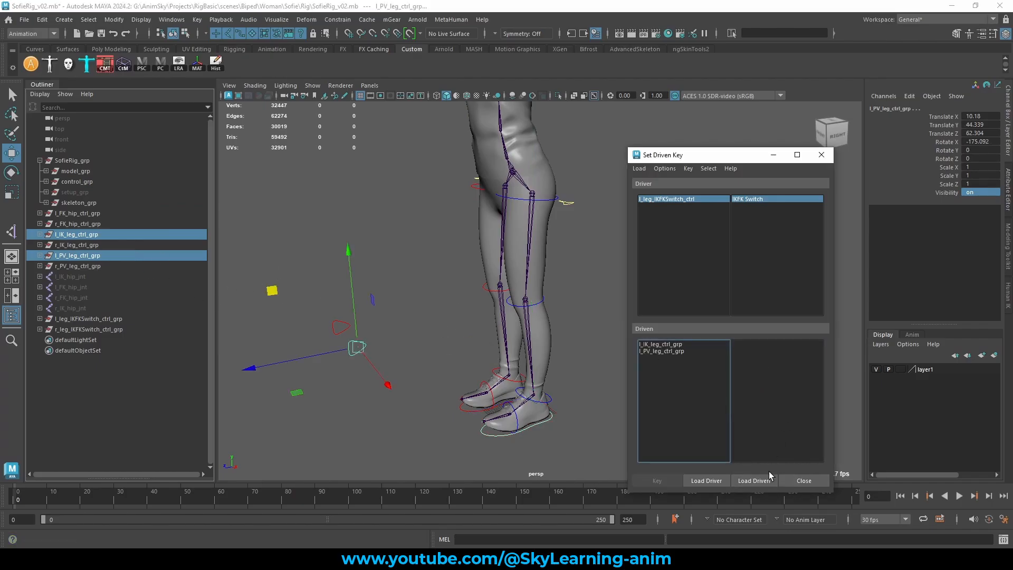
- Set the left leg's IKFK Switch to 0 and key l_IK_leg_ctrl_grp and l_PV_leg_ctrl_grp Visibility on against it
{"action": "left_click", "coordinate": [676, 199]}
{"action": "left_click", "coordinate": [943, 116]}
{"action": "middle_click_drag", "start_coordinate": [681, 137], "coordinate": [659, 137]}
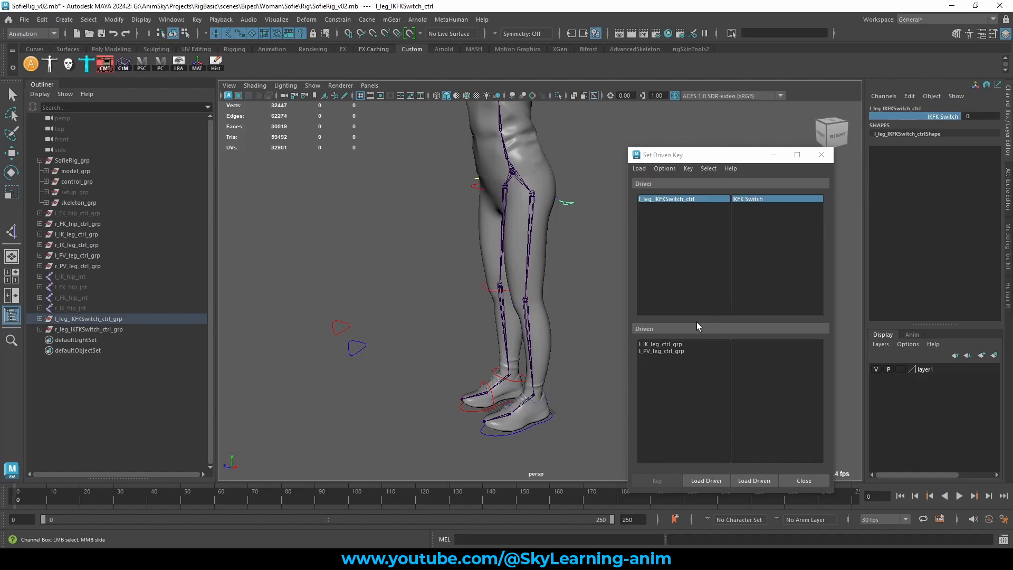
{"action": "left_click_drag", "start_coordinate": [677, 350], "coordinate": [662, 344]}
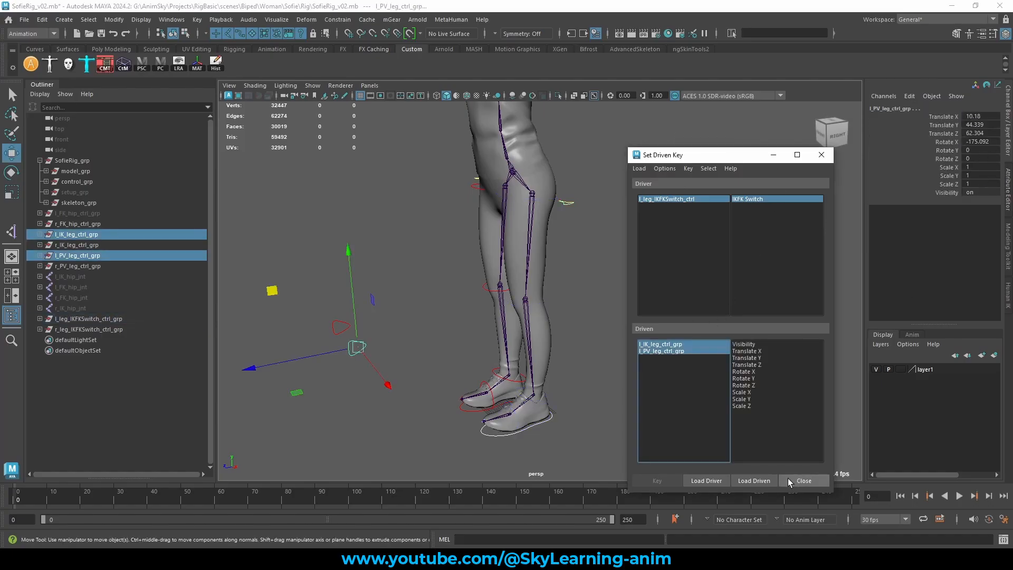
{"action": "left_click", "coordinate": [756, 345]}
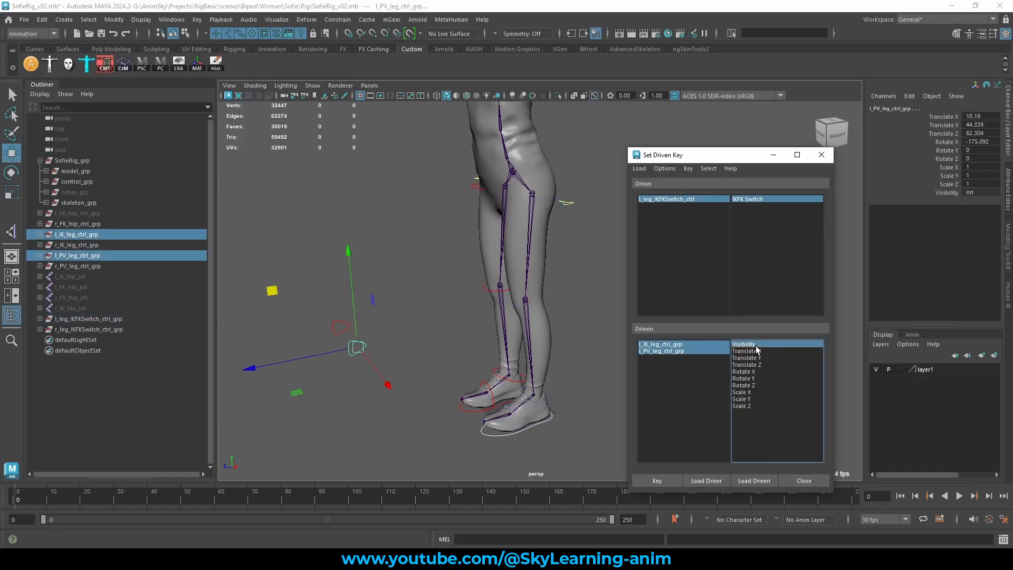
{"action": "left_click", "coordinate": [654, 479]}
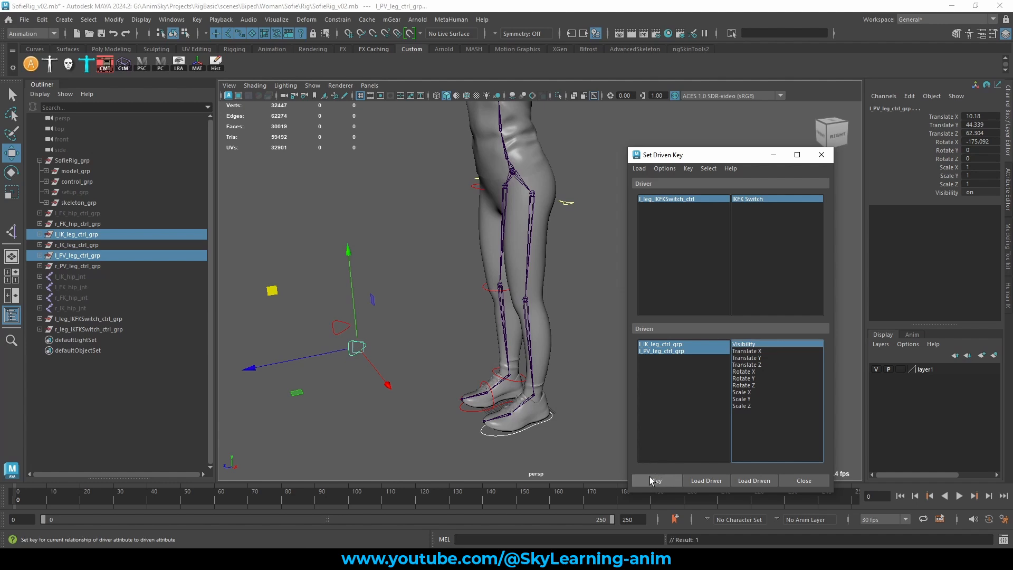
- Set the left leg's IKFK Switch to 1, turn l_IK_leg_ctrl_grp and l_PV_leg_ctrl_grp Visibility off, and key it against the switch
{"action": "left_click", "coordinate": [700, 200]}
{"action": "left_click", "coordinate": [945, 115]}
{"action": "middle_click_drag", "start_coordinate": [691, 134], "coordinate": [689, 300]}
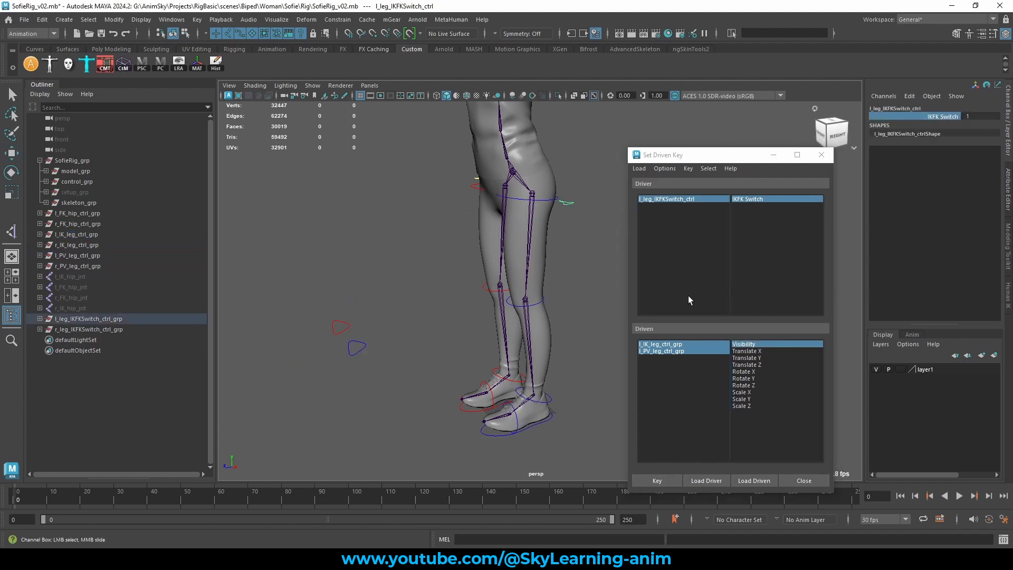
{"action": "left_click", "coordinate": [674, 347]}
{"action": "key", "text": "w"}
{"action": "left_click", "coordinate": [980, 192]}
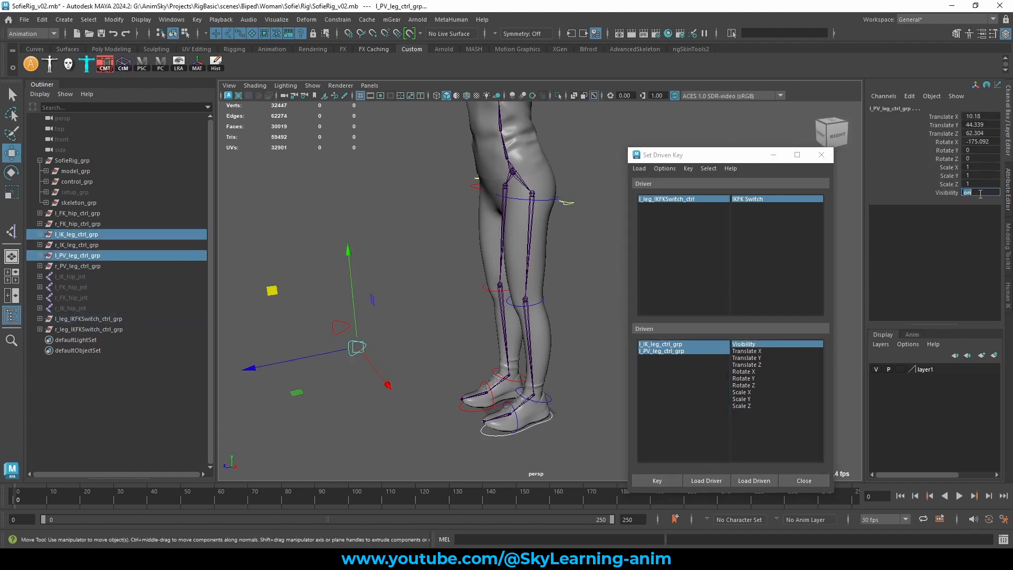
{"action": "type", "text": "0"}
{"action": "key", "text": "Return"}
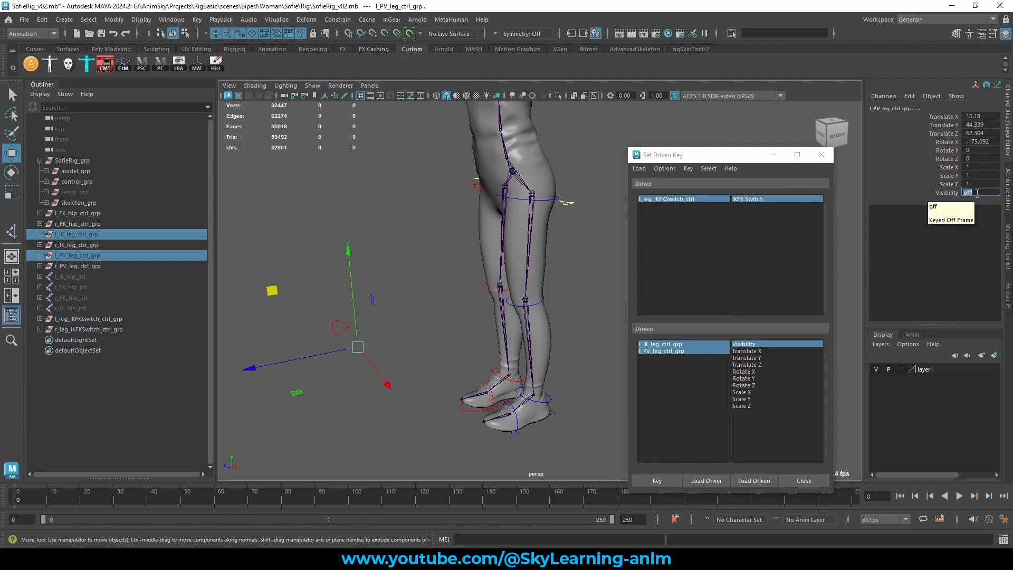
{"action": "left_click_drag", "start_coordinate": [551, 246], "coordinate": [538, 238], "text": "alt"}
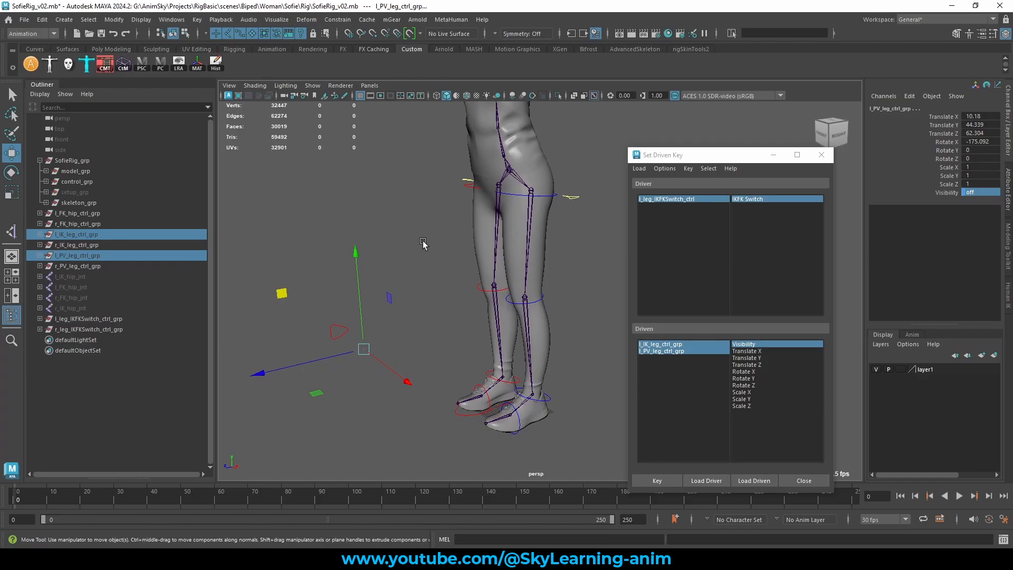
- Load r_leg_IKFKSwitch_ctrl as the driver and r_FK_hip_ctrl_grp as the driven object
{"action": "left_click", "coordinate": [469, 177]}
{"action": "left_click", "coordinate": [469, 178]}
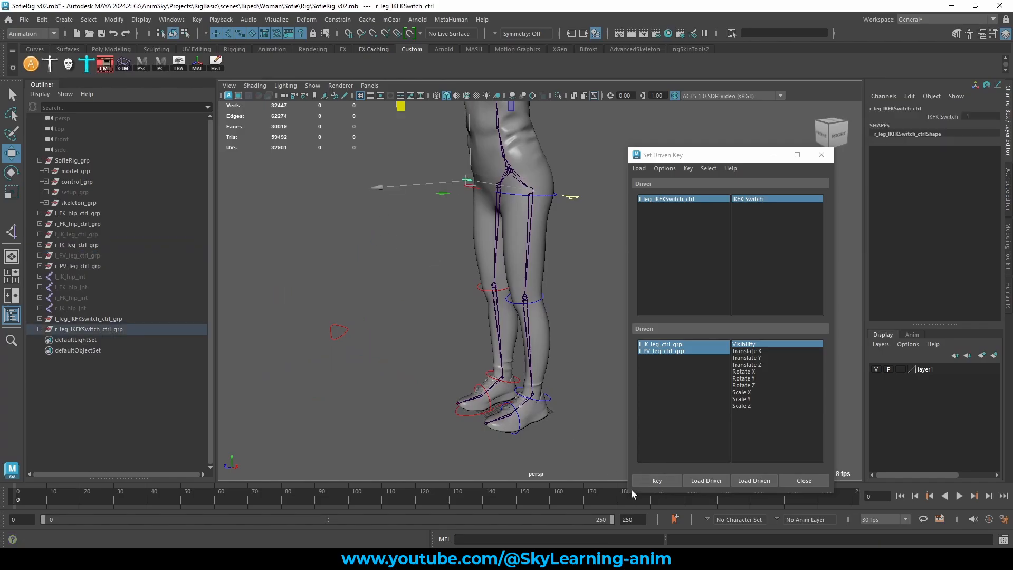
{"action": "left_click", "coordinate": [762, 481]}
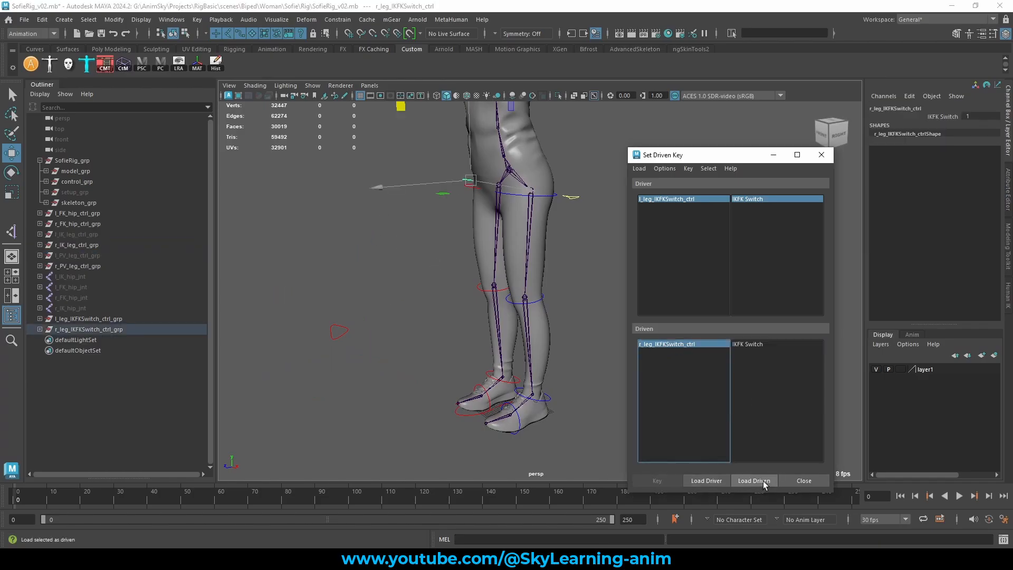
{"action": "left_click", "coordinate": [712, 481]}
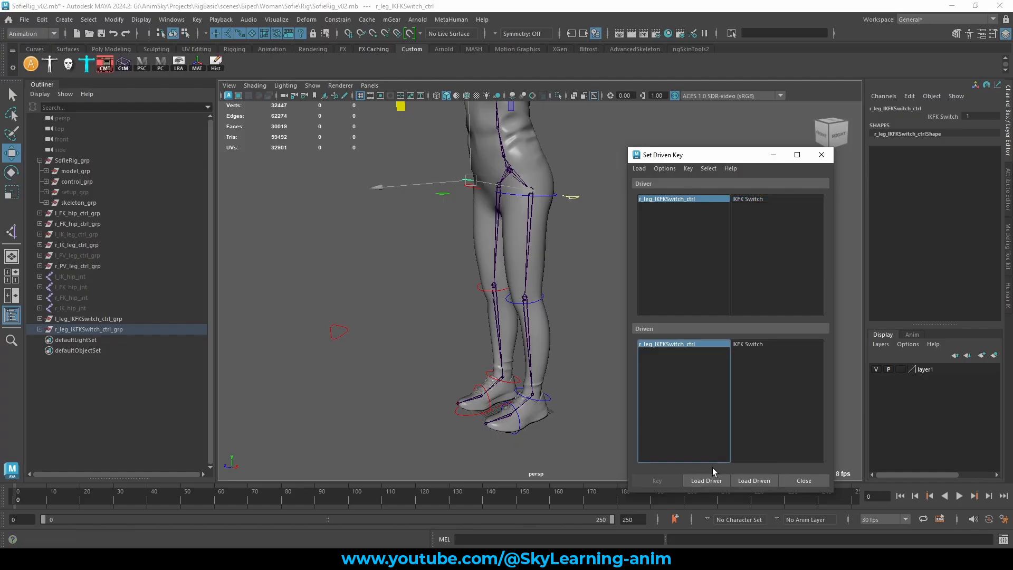
{"action": "left_click", "coordinate": [83, 213]}
{"action": "left_click", "coordinate": [78, 221]}
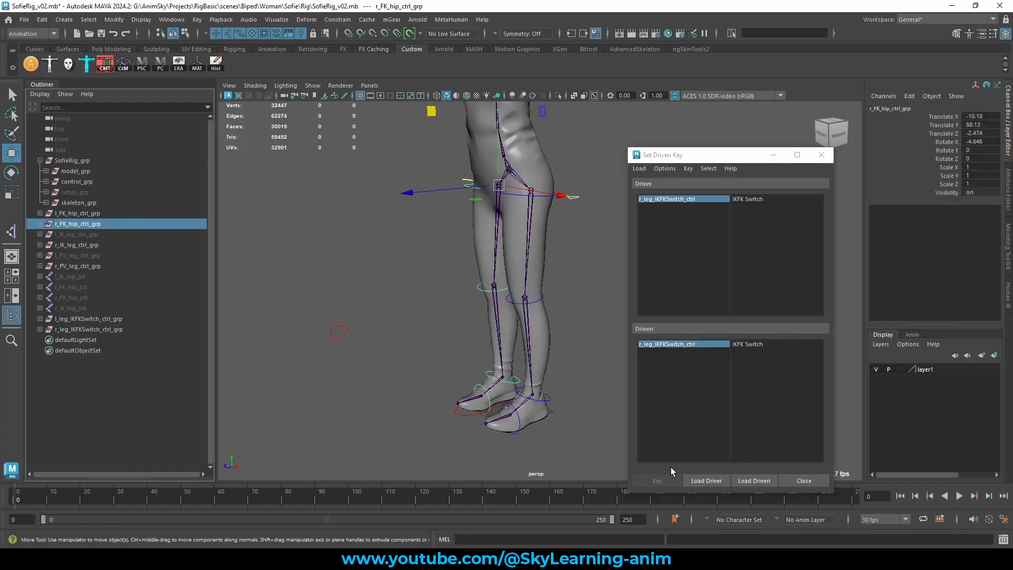
{"action": "left_click", "coordinate": [759, 480]}
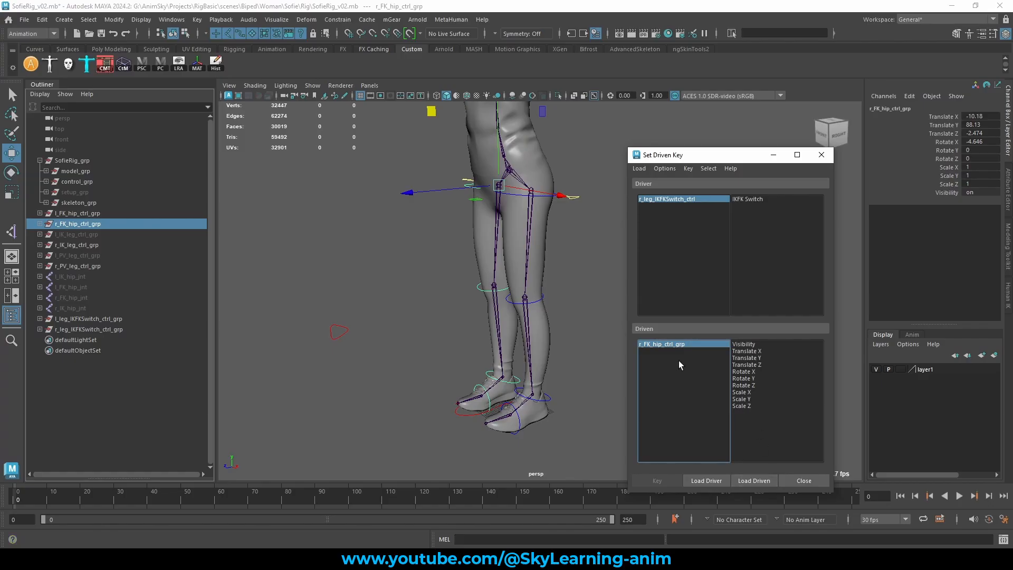
- Set the right leg's IKFK Switch to 0, turn r_FK_hip_ctrl_grp's Visibility off, and key that visibility against the switch
{"action": "left_click", "coordinate": [752, 198]}
{"action": "left_click", "coordinate": [692, 198]}
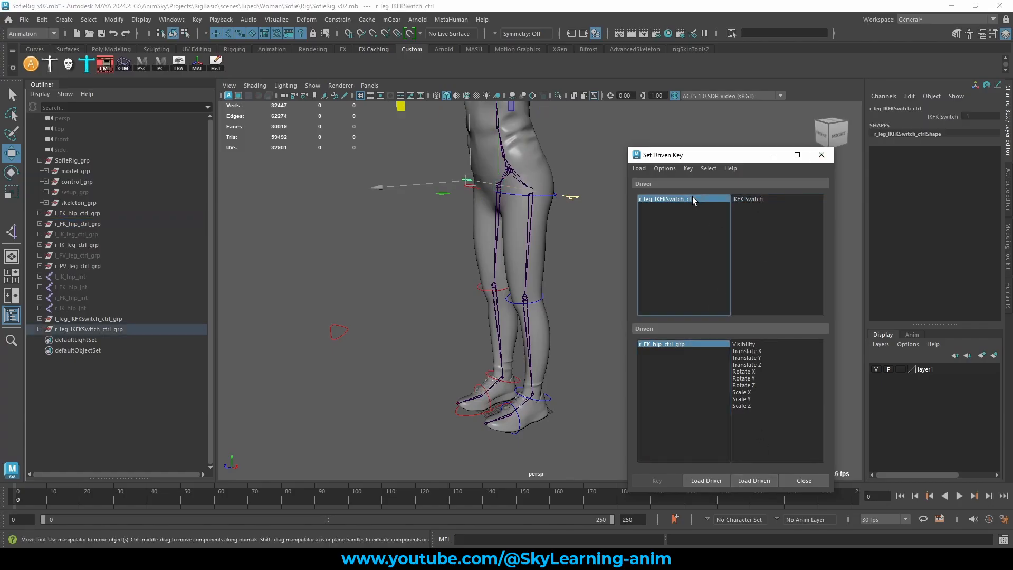
{"action": "left_click", "coordinate": [946, 115]}
{"action": "type", "text": "0"}
{"action": "key", "text": "Return"}
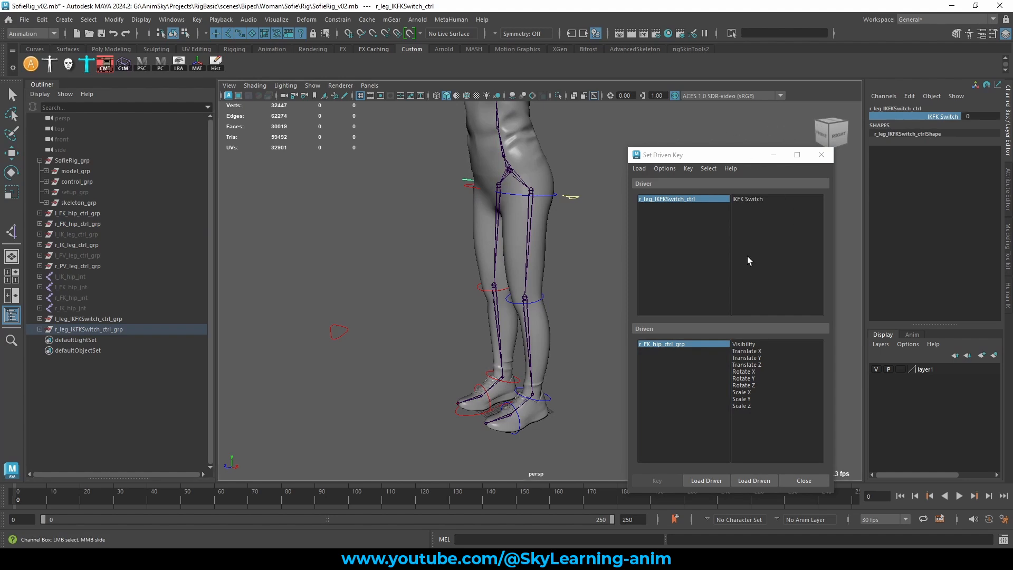
{"action": "left_click", "coordinate": [685, 344]}
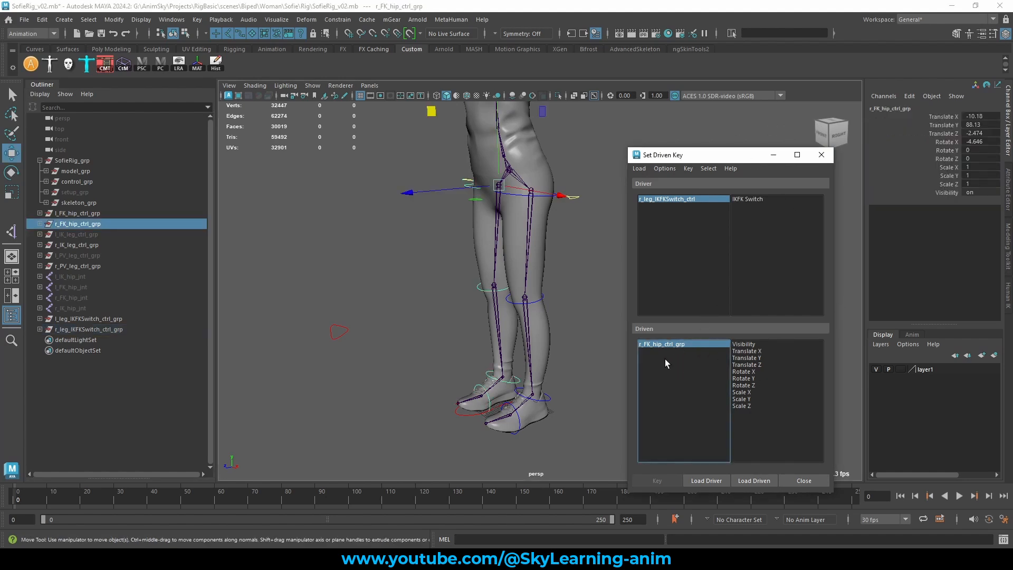
{"action": "left_click", "coordinate": [986, 193]}
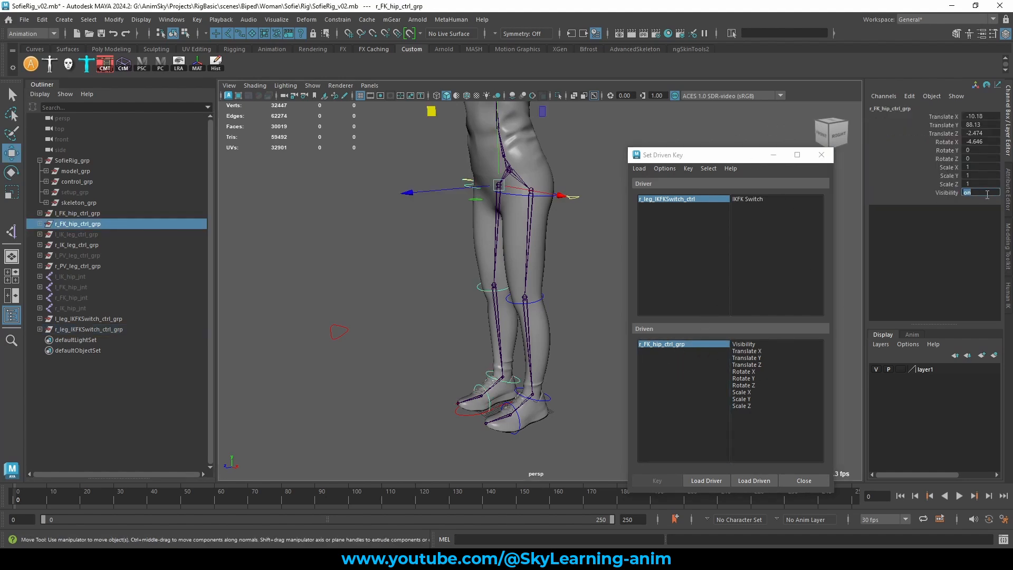
{"action": "type", "text": "0"}
{"action": "key", "text": "Return"}
{"action": "left_click_drag", "start_coordinate": [741, 155], "coordinate": [728, 155]}
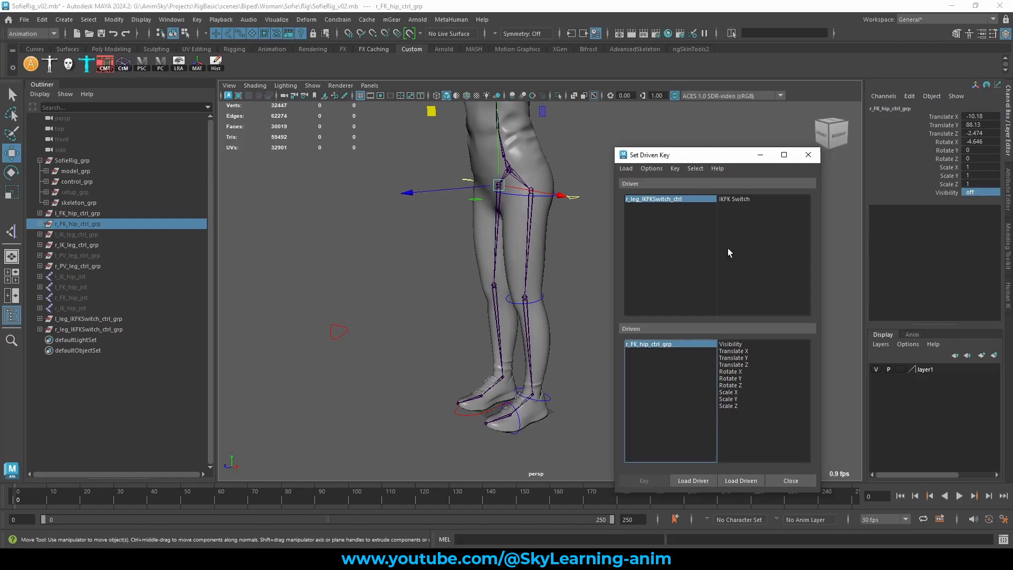
{"action": "left_click", "coordinate": [732, 344]}
{"action": "left_click", "coordinate": [736, 213]}
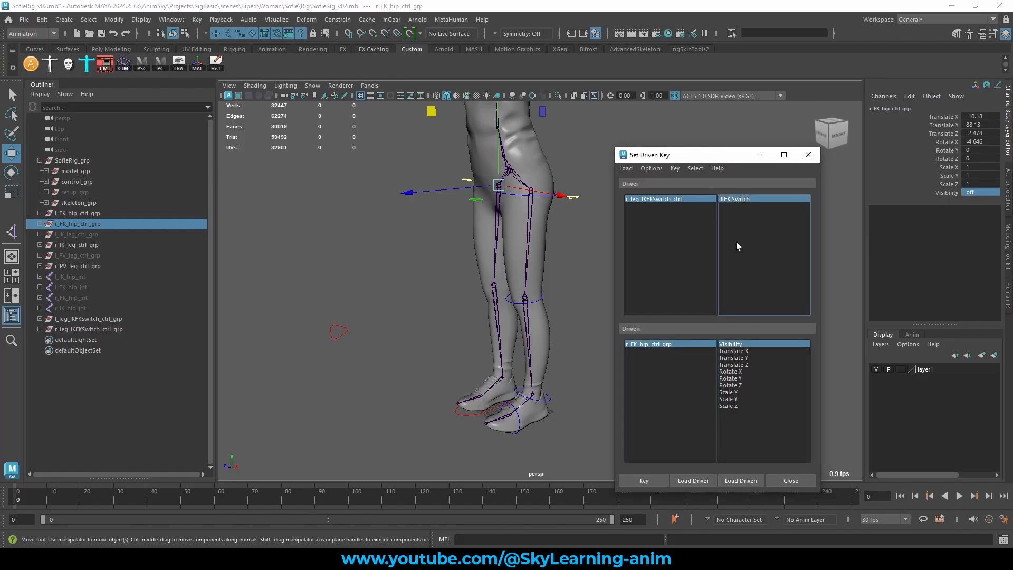
{"action": "left_click", "coordinate": [637, 482]}
- Set the right leg's IKFK Switch to 1, turn r_FK_hip_ctrl_grp's Visibility on, and key it against the switch
{"action": "left_click", "coordinate": [657, 199]}
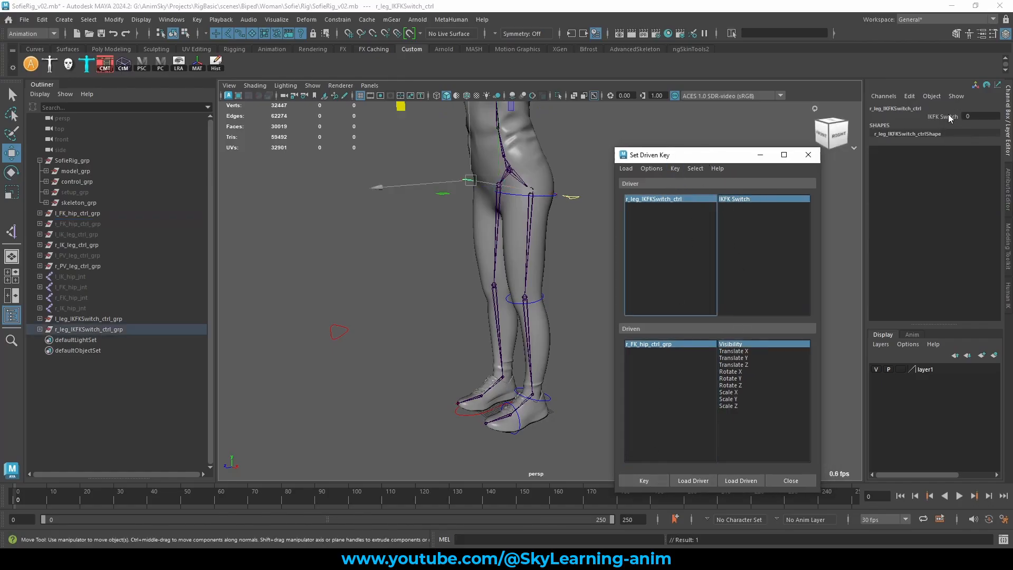
{"action": "left_click", "coordinate": [943, 116]}
{"action": "middle_click_drag", "start_coordinate": [799, 121], "coordinate": [881, 234]}
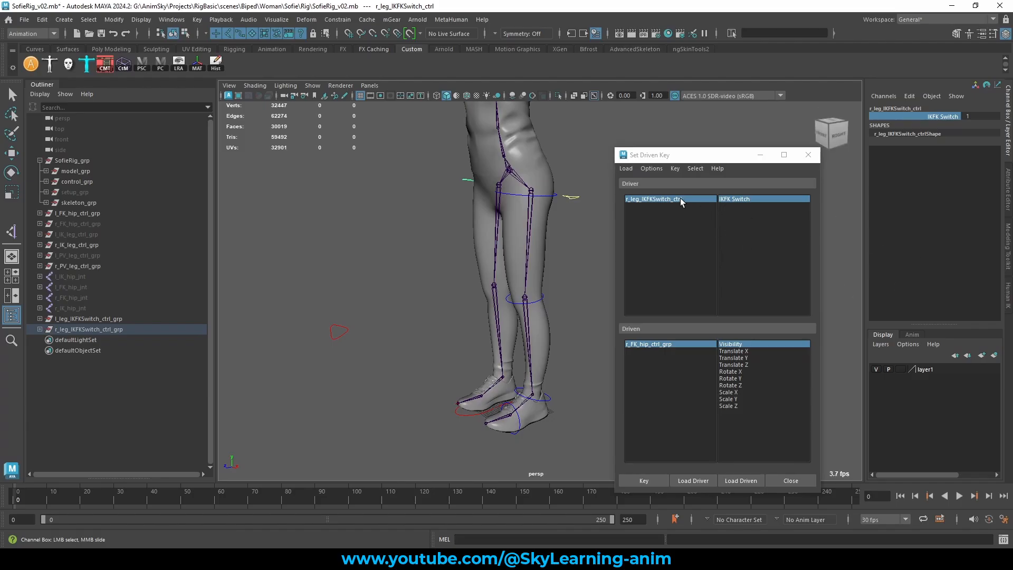
{"action": "left_click", "coordinate": [657, 344]}
{"action": "key", "text": "w"}
{"action": "double_click", "coordinate": [980, 192]}
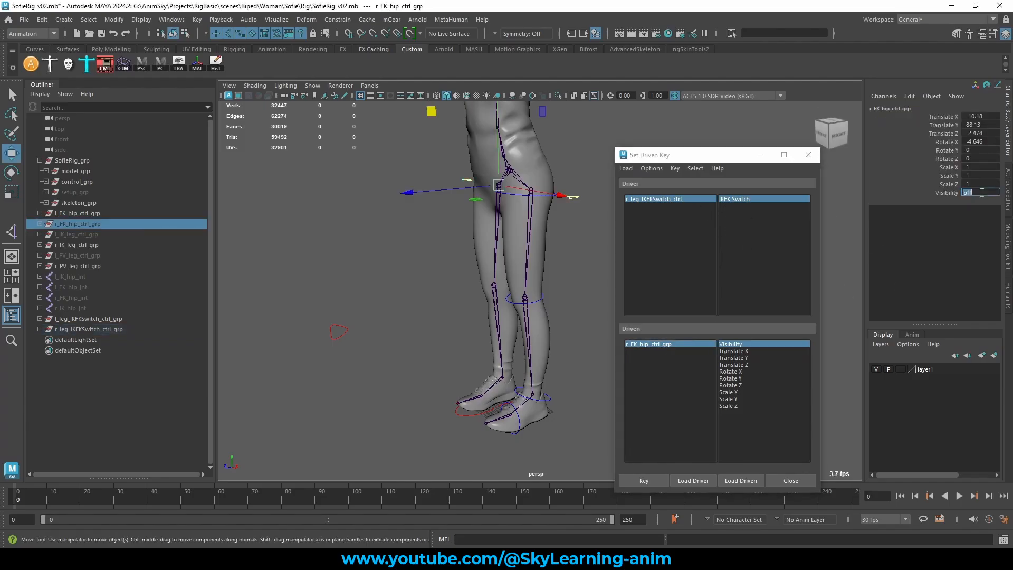
{"action": "type", "text": "1"}
{"action": "key", "text": "Return"}
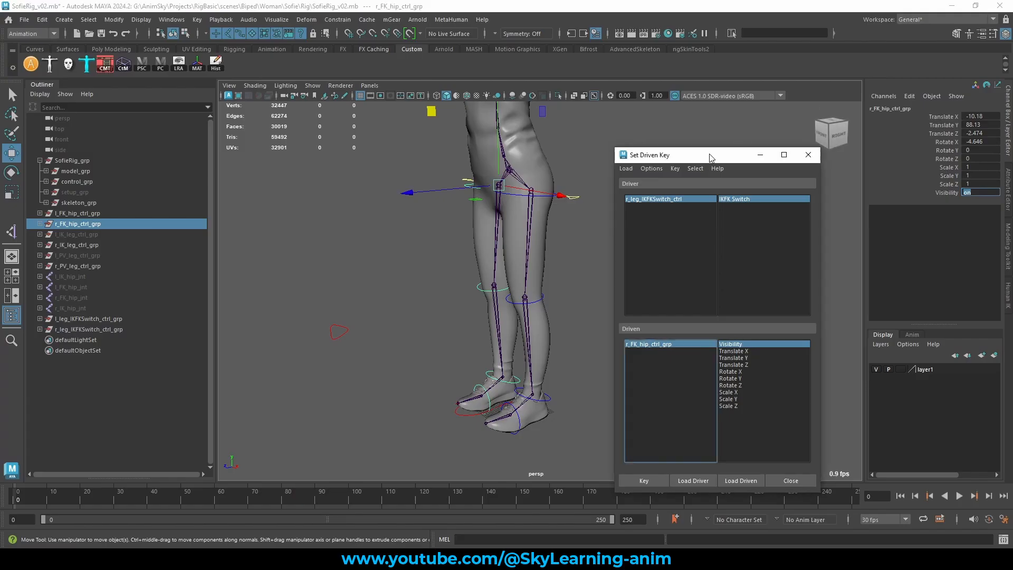
{"action": "left_click_drag", "start_coordinate": [792, 145], "coordinate": [799, 129]}
{"action": "left_click", "coordinate": [651, 463]}
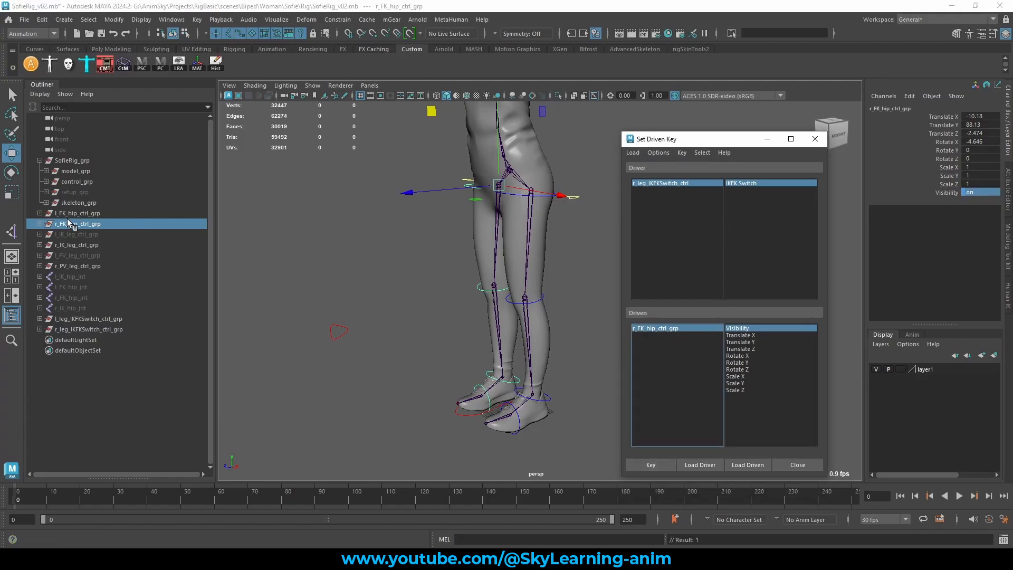
- Load r_IK_leg_ctrl_grp and r_PV_leg_ctrl_grp together as the driven objects
{"action": "left_click", "coordinate": [75, 245]}
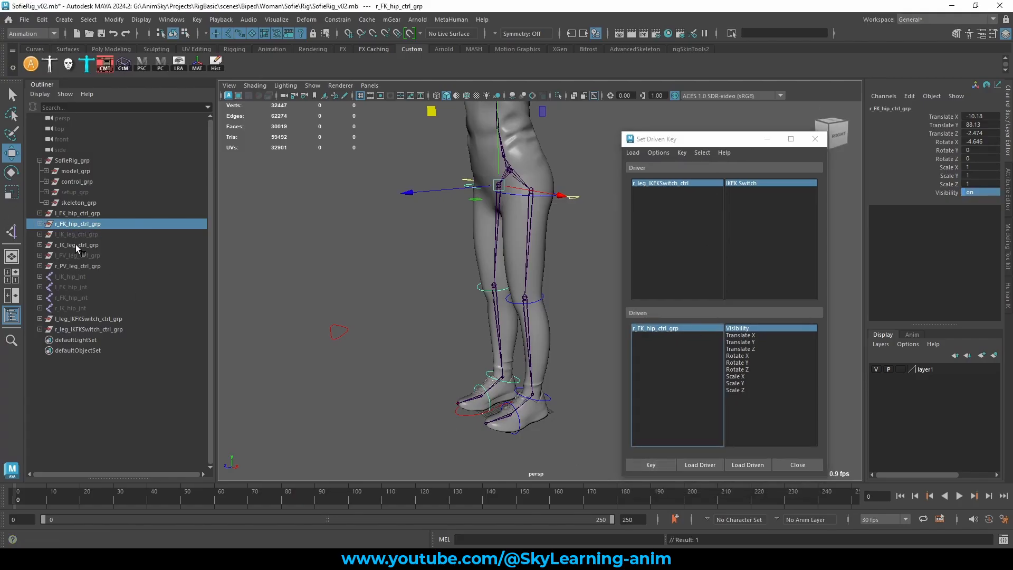
{"action": "left_click", "coordinate": [84, 264], "text": "ctrl"}
{"action": "left_click", "coordinate": [755, 465]}
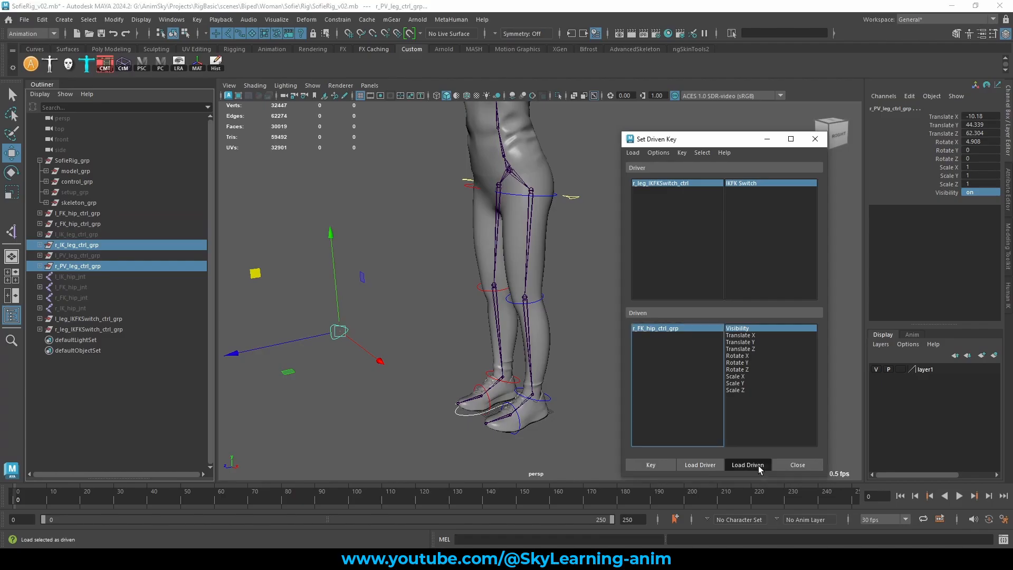
- Set the right leg's IKFK Switch to 0 and key r_IK_leg_ctrl_grp and r_PV_leg_ctrl_grp Visibility on against it
{"action": "left_click", "coordinate": [666, 183]}
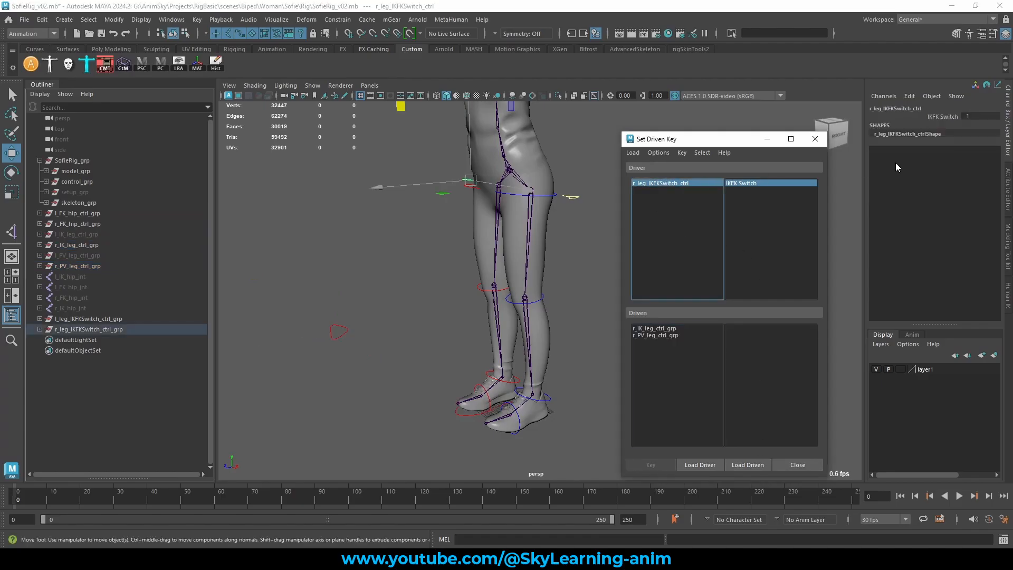
{"action": "left_click", "coordinate": [943, 116]}
{"action": "middle_click_drag", "start_coordinate": [943, 116], "coordinate": [791, 211]}
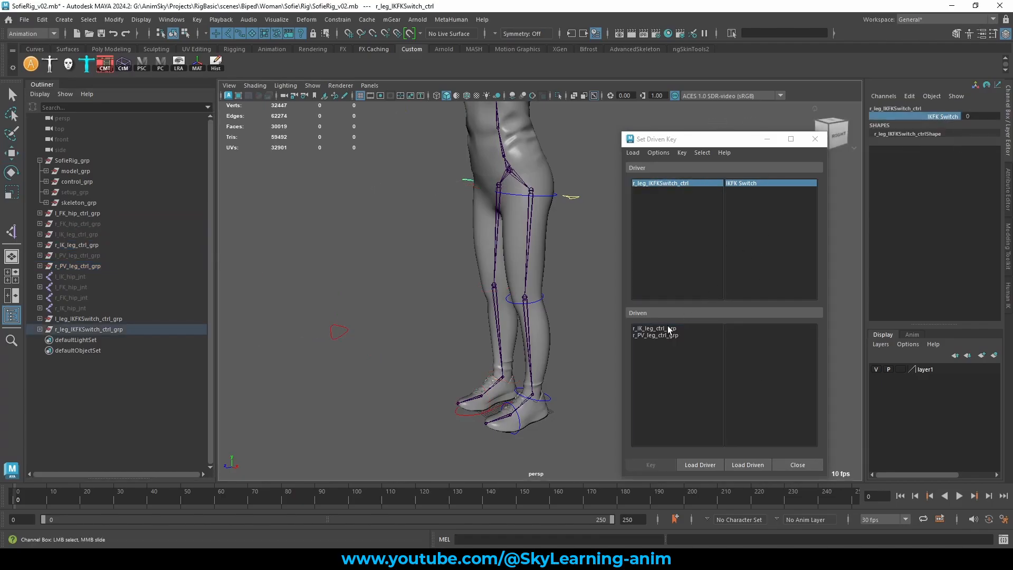
{"action": "left_click_drag", "start_coordinate": [669, 328], "coordinate": [669, 335]}
{"action": "left_click", "coordinate": [741, 329]}
{"action": "left_click", "coordinate": [651, 460]}
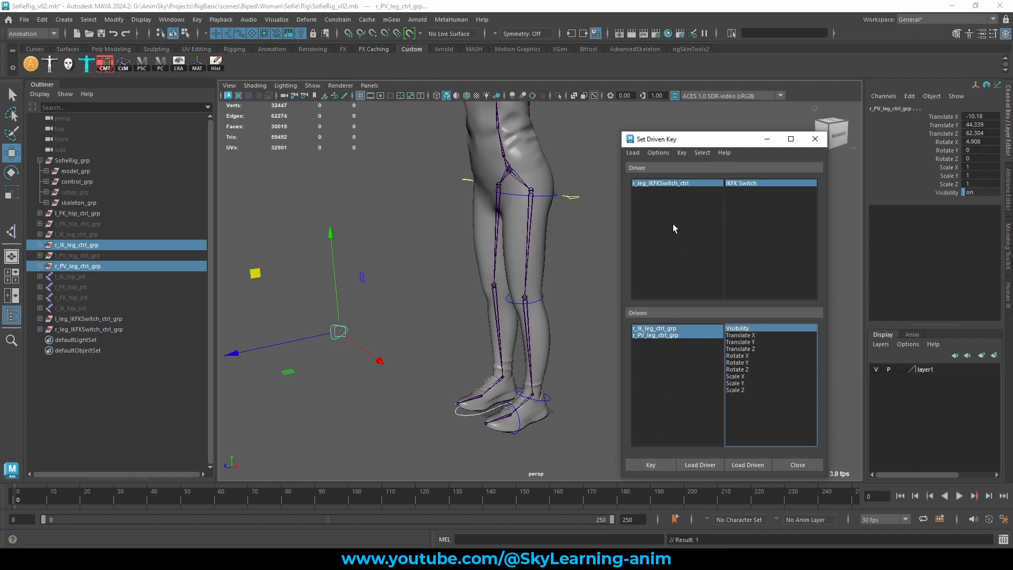
- With the right IKFK Switch at 1, key r_IK_leg_ctrl_grp and r_PV_leg_ctrl_grp Visibility off, and close the driven key window
{"action": "left_click", "coordinate": [667, 182]}
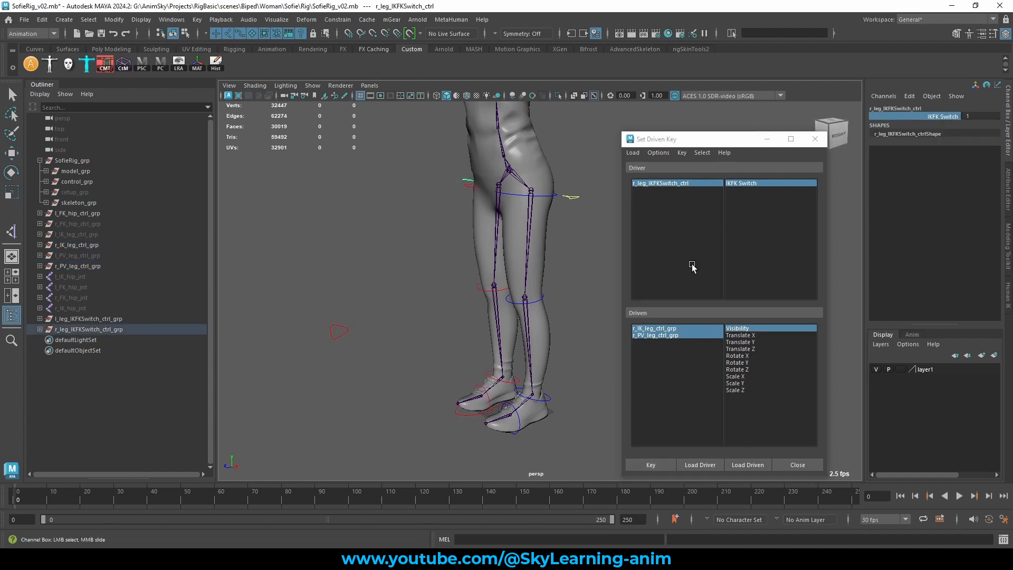
{"action": "left_click_drag", "start_coordinate": [670, 328], "coordinate": [670, 335]}
{"action": "double_click", "coordinate": [976, 193]}
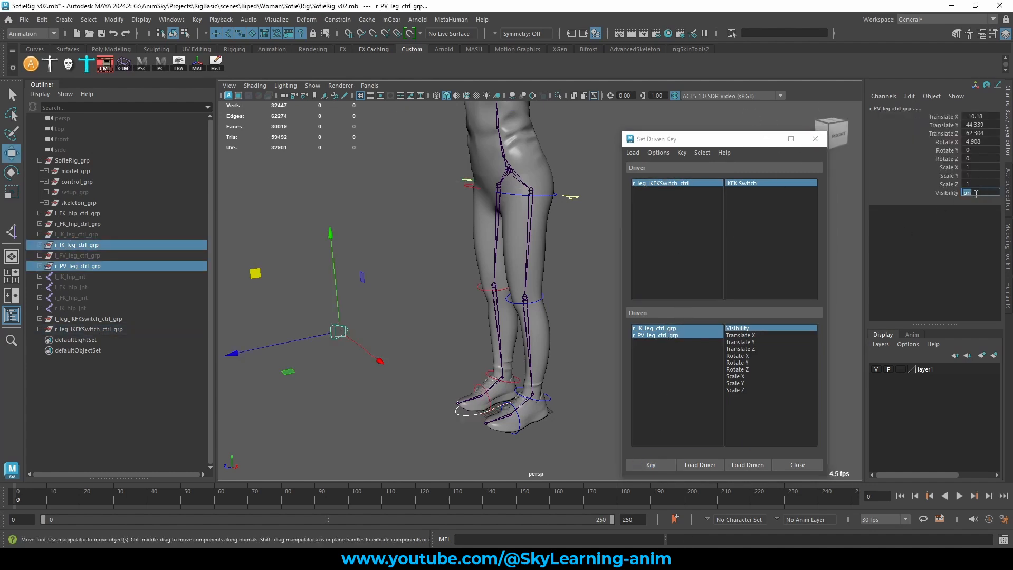
{"action": "left_click", "coordinate": [653, 465]}
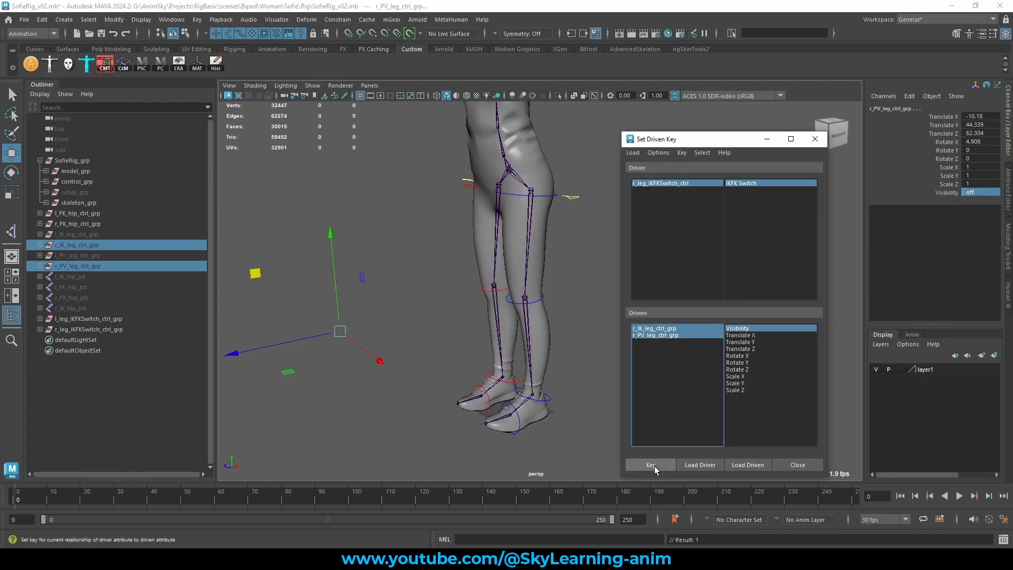
{"action": "left_click", "coordinate": [806, 466]}
- Test the control visibility by setting IKFK Switch to 0 on both the left and right leg switch controls
{"action": "left_click_drag", "start_coordinate": [604, 350], "coordinate": [568, 214], "text": "alt"}
{"action": "left_click", "coordinate": [631, 242]}
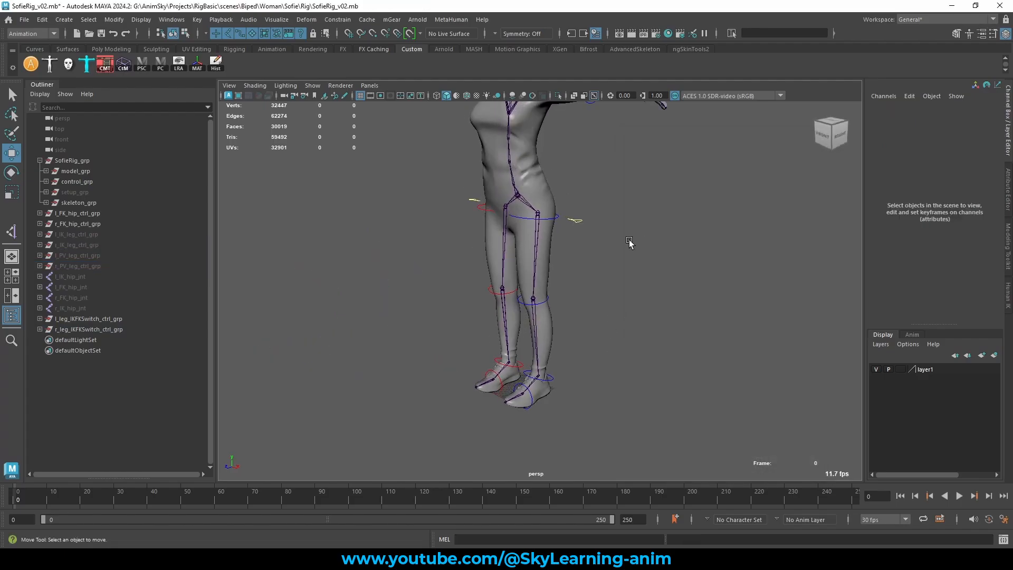
{"action": "left_click", "coordinate": [472, 199]}
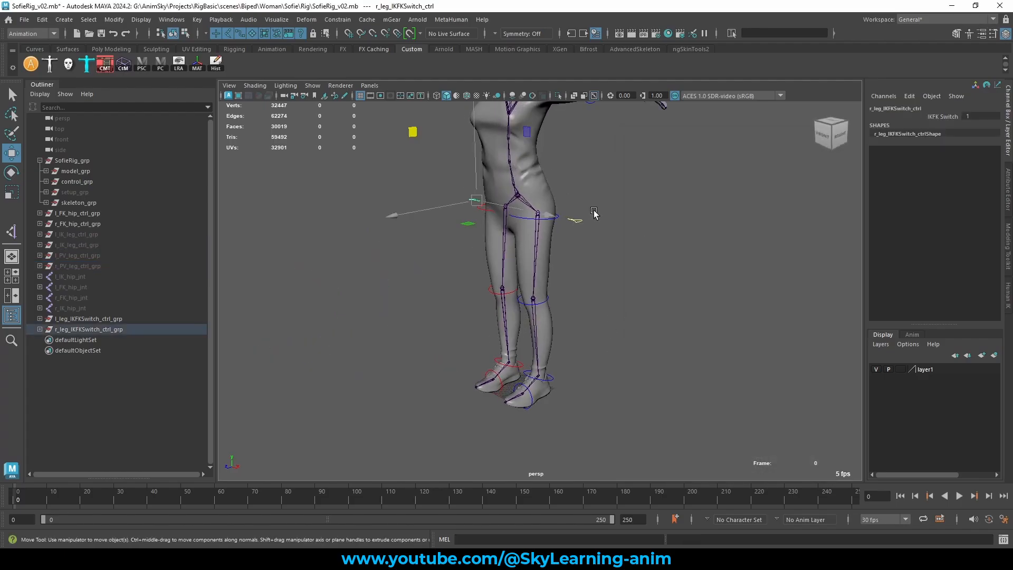
{"action": "left_click", "coordinate": [940, 116]}
{"action": "middle_click_drag", "start_coordinate": [672, 219], "coordinate": [649, 343]}
{"action": "left_click_drag", "start_coordinate": [649, 343], "coordinate": [624, 403], "text": "alt"}
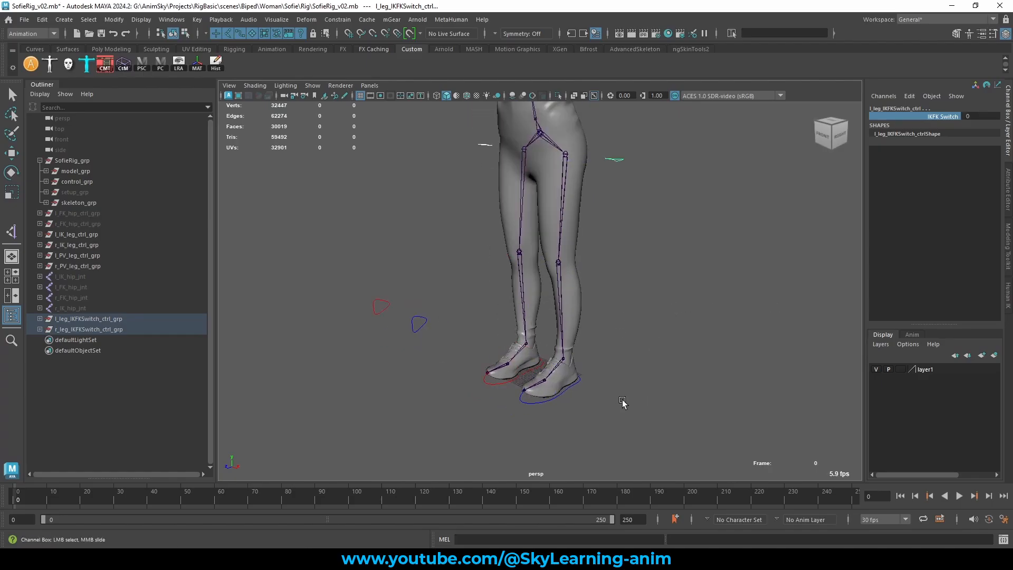
- Load l_IK_leg_ctrl_grp as driven by l_leg_IKFKSwitch_ctrl's IKFK Switch and key its Visibility on at switch value 0
{"action": "left_click", "coordinate": [528, 403]}
{"action": "key", "text": "w"}
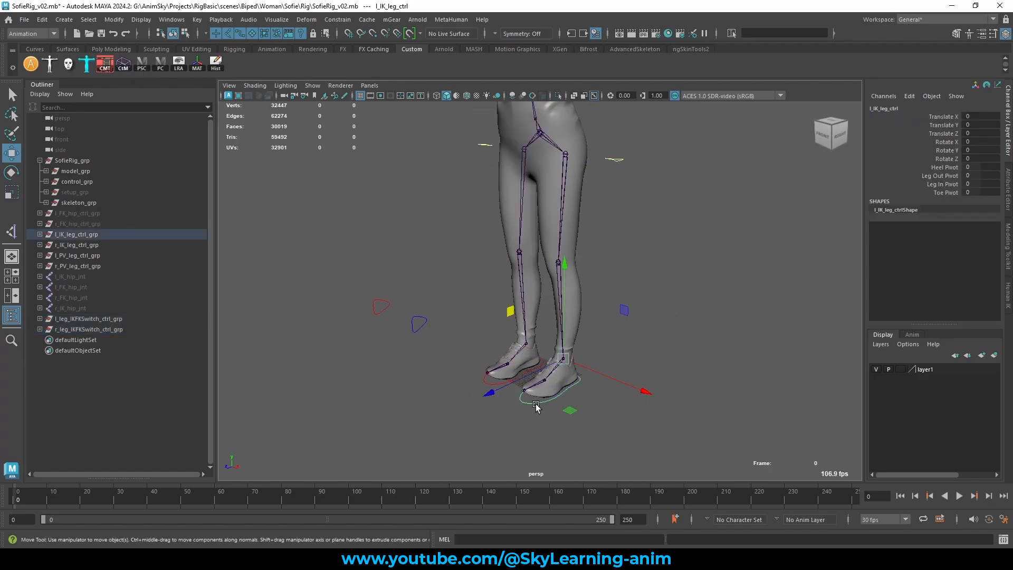
{"action": "key", "text": "Up"}
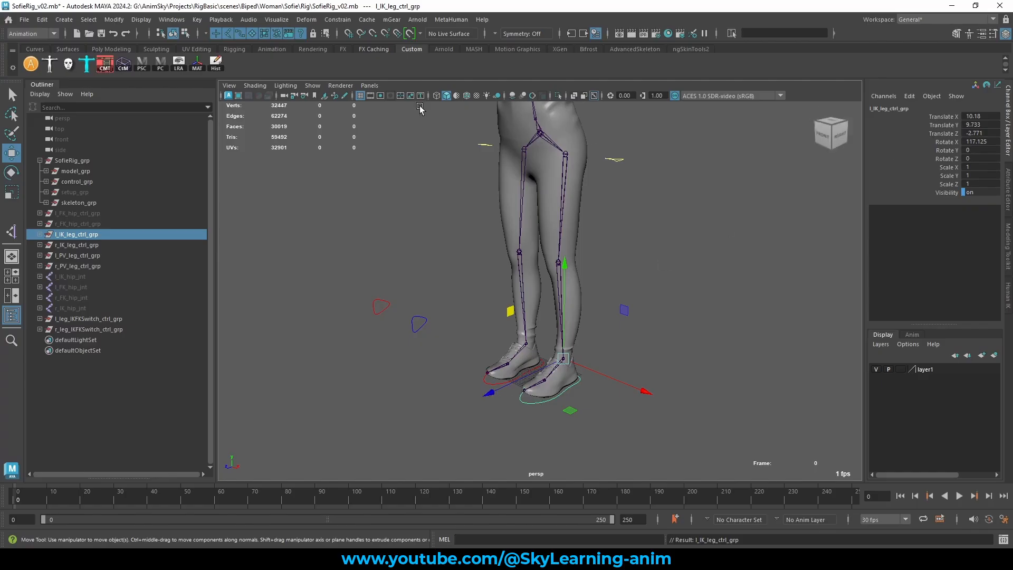
{"action": "left_click", "coordinate": [197, 20]}
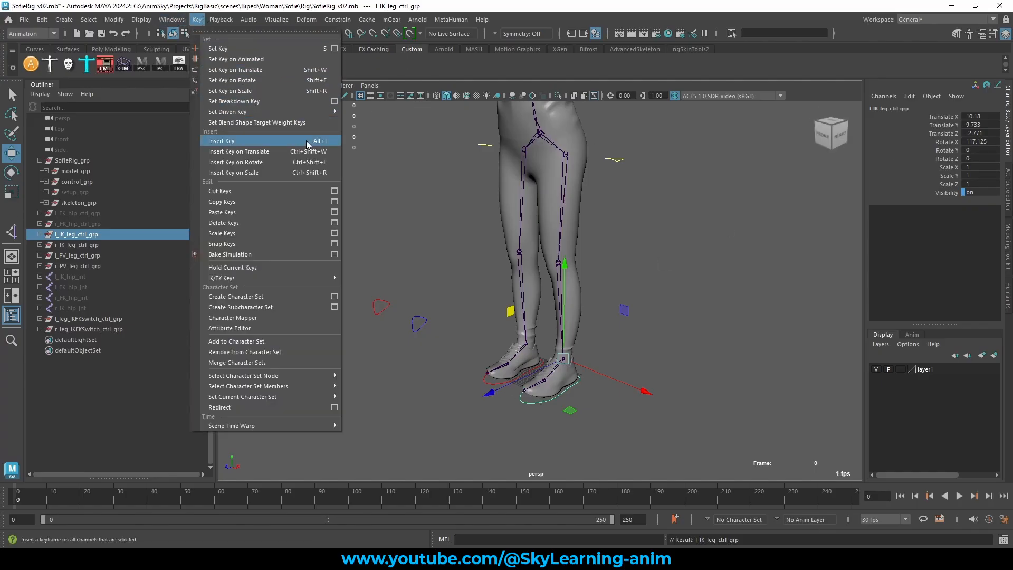
{"action": "mouse_move", "coordinate": [316, 112]}
{"action": "left_click", "coordinate": [359, 110]}
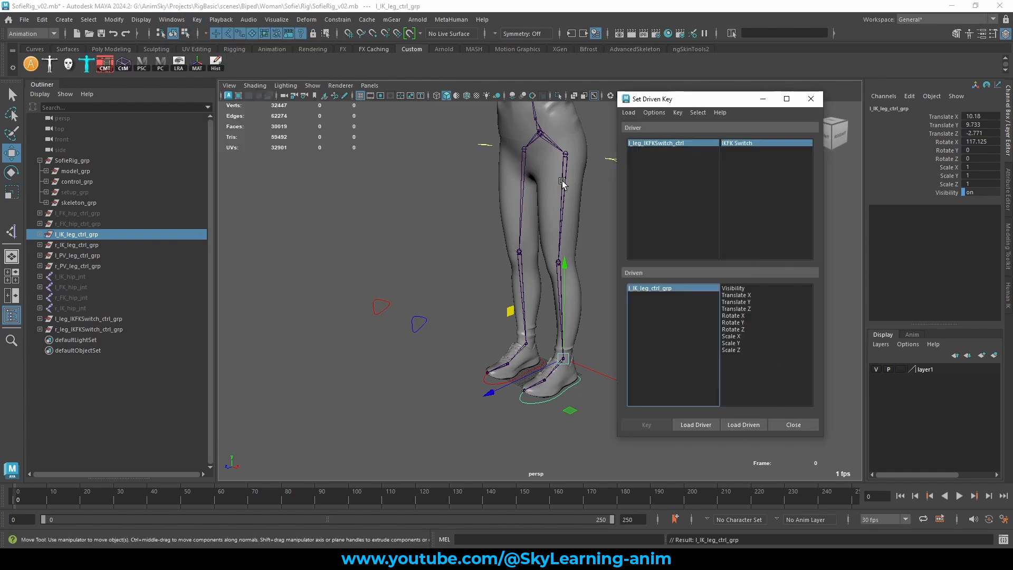
{"action": "left_click_drag", "start_coordinate": [604, 177], "coordinate": [590, 163], "text": "alt"}
{"action": "left_click", "coordinate": [687, 143]}
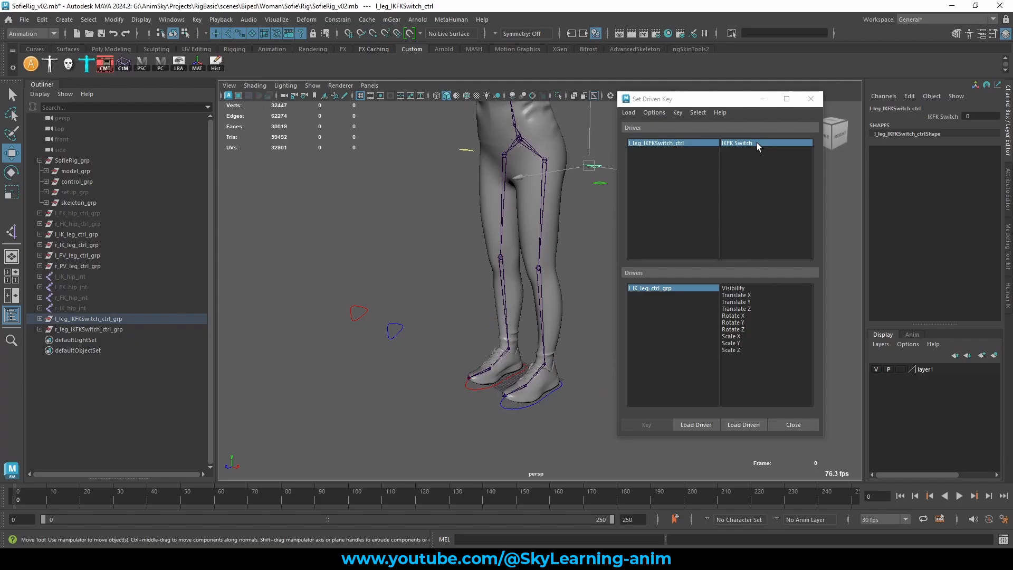
{"action": "left_click", "coordinate": [739, 289]}
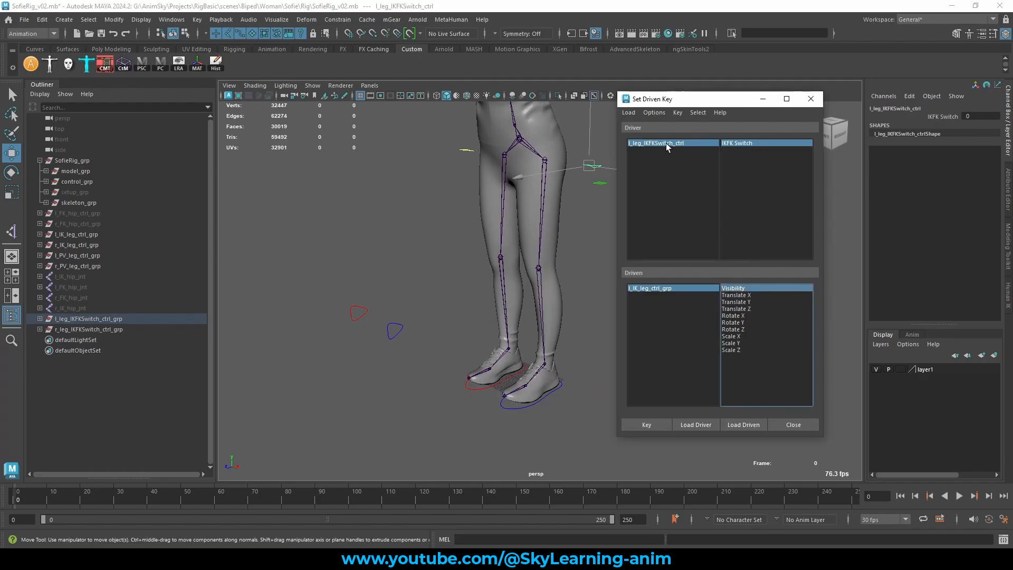
- Set the left leg's IKFK Switch to 1, key l_IK_leg_ctrl_grp's Visibility off, and close the driven key window
{"action": "left_click", "coordinate": [942, 116]}
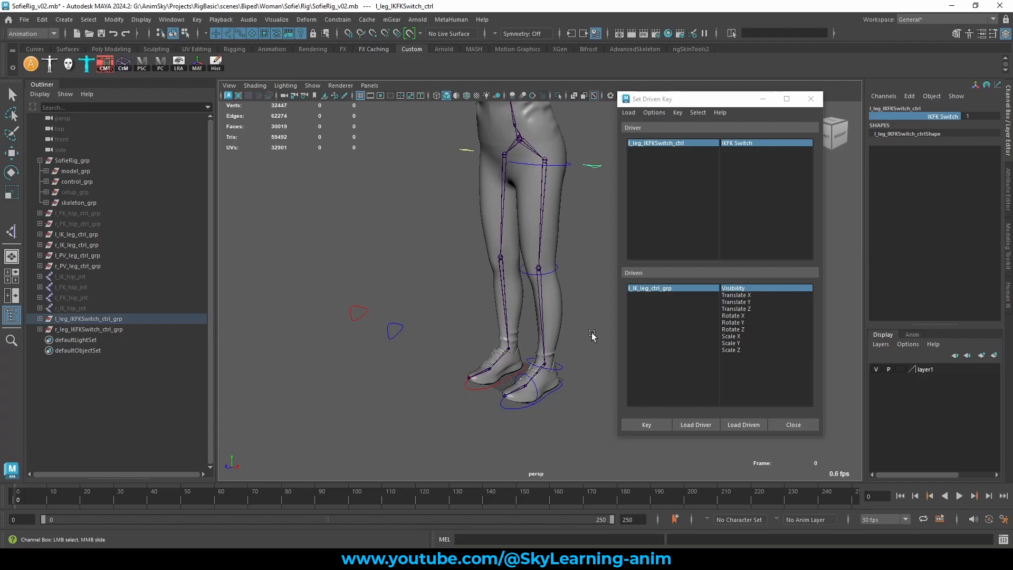
{"action": "left_click", "coordinate": [674, 289]}
{"action": "double_click", "coordinate": [980, 192]}
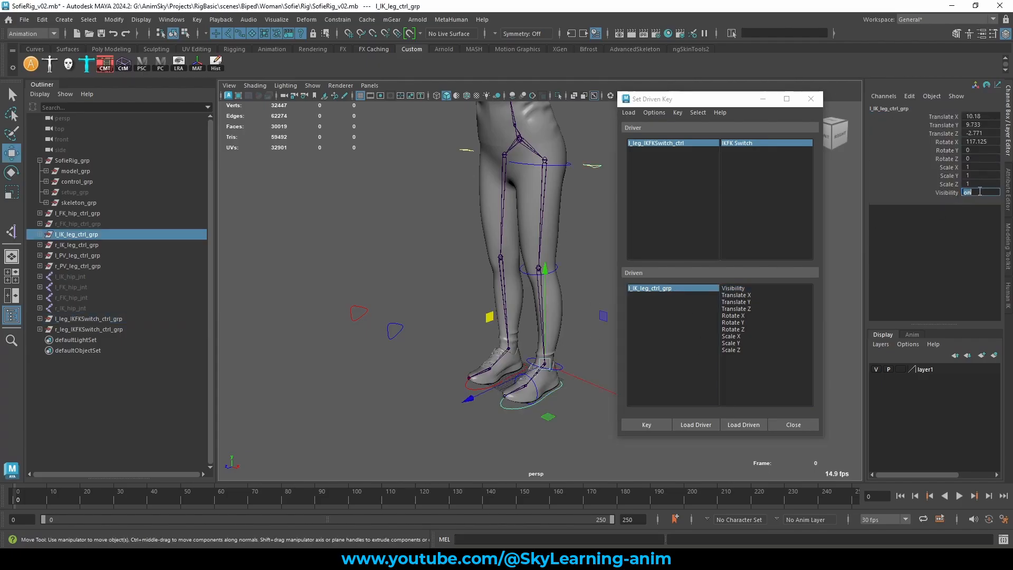
{"action": "type", "text": "off"}
{"action": "key", "text": "Return"}
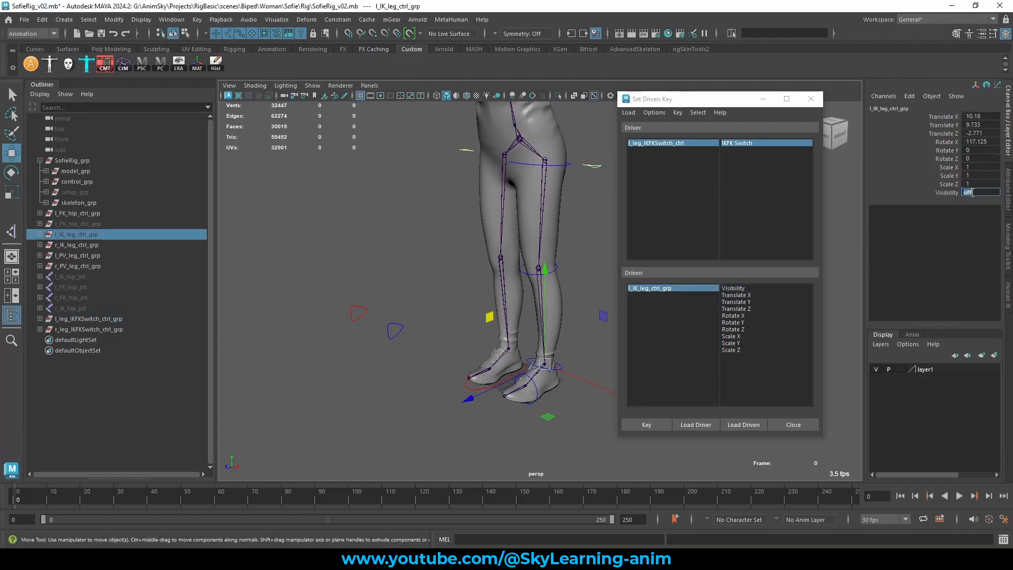
{"action": "left_click", "coordinate": [652, 428]}
{"action": "left_click", "coordinate": [734, 288]}
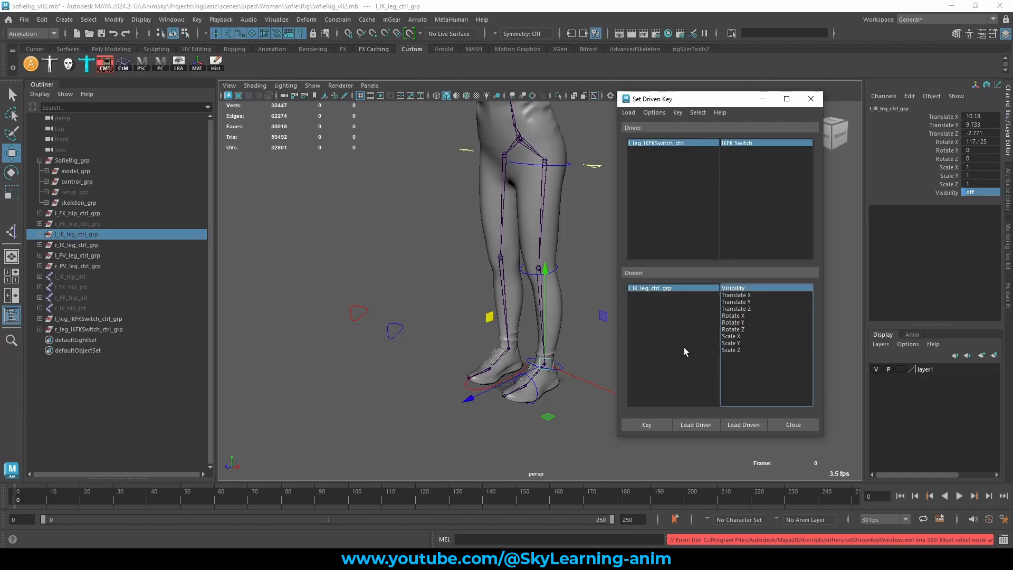
{"action": "left_click", "coordinate": [642, 426]}
{"action": "left_click", "coordinate": [795, 425]}
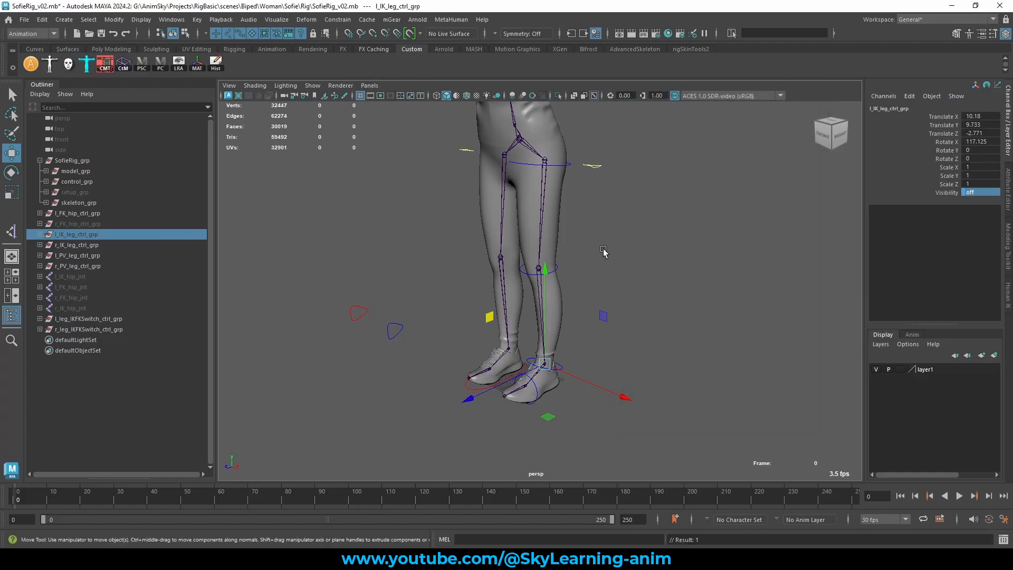
- Test the control visibility by setting IKFK Switch to 0 and then 1 on both leg switch controls together
{"action": "left_click", "coordinate": [604, 249]}
{"action": "left_click_drag", "start_coordinate": [604, 249], "coordinate": [579, 276], "text": "alt"}
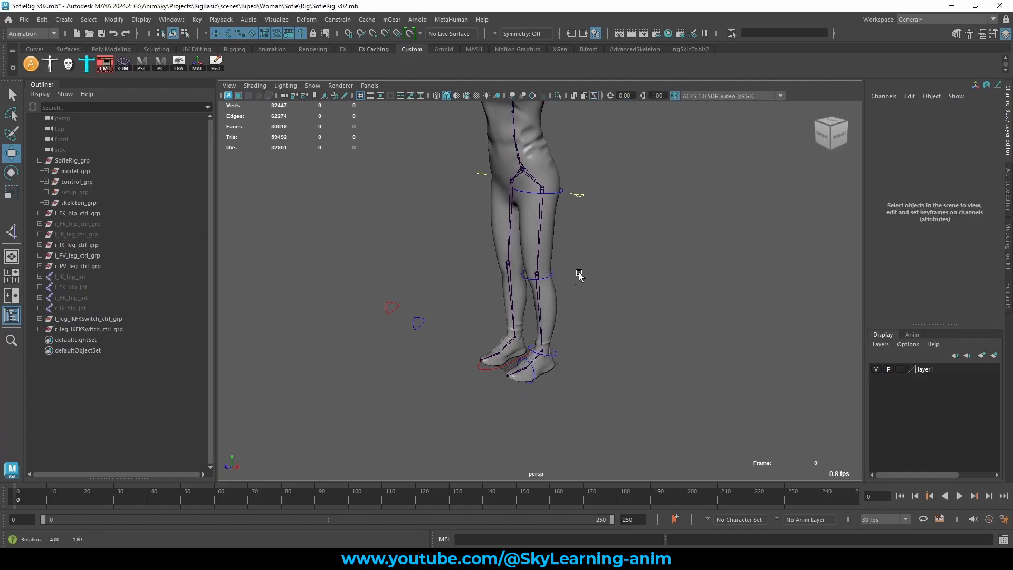
{"action": "left_click", "coordinate": [482, 173]}
{"action": "left_click", "coordinate": [578, 195], "text": "shift"}
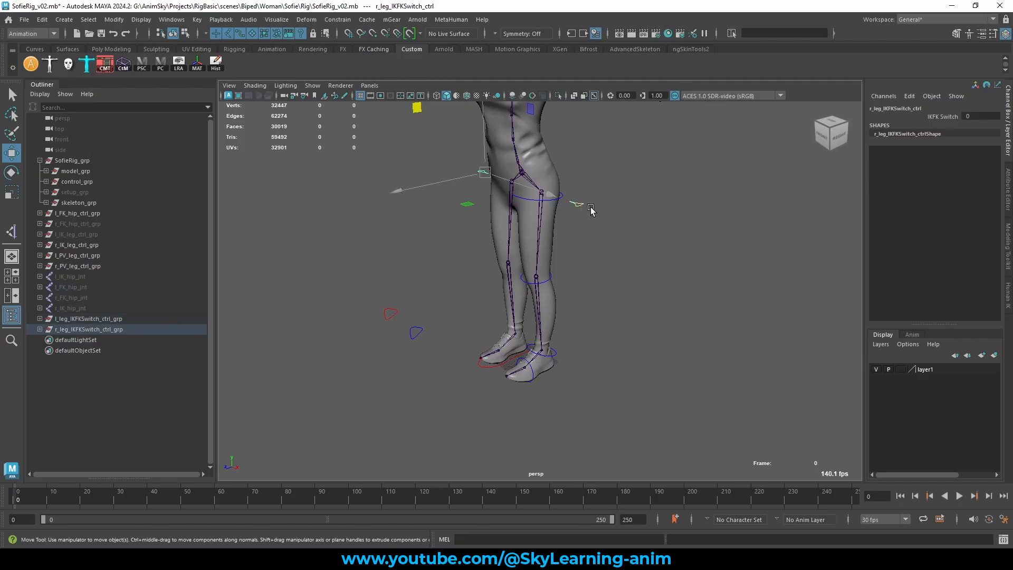
{"action": "left_click", "coordinate": [937, 116]}
{"action": "middle_click_drag", "start_coordinate": [639, 225], "coordinate": [595, 251]}
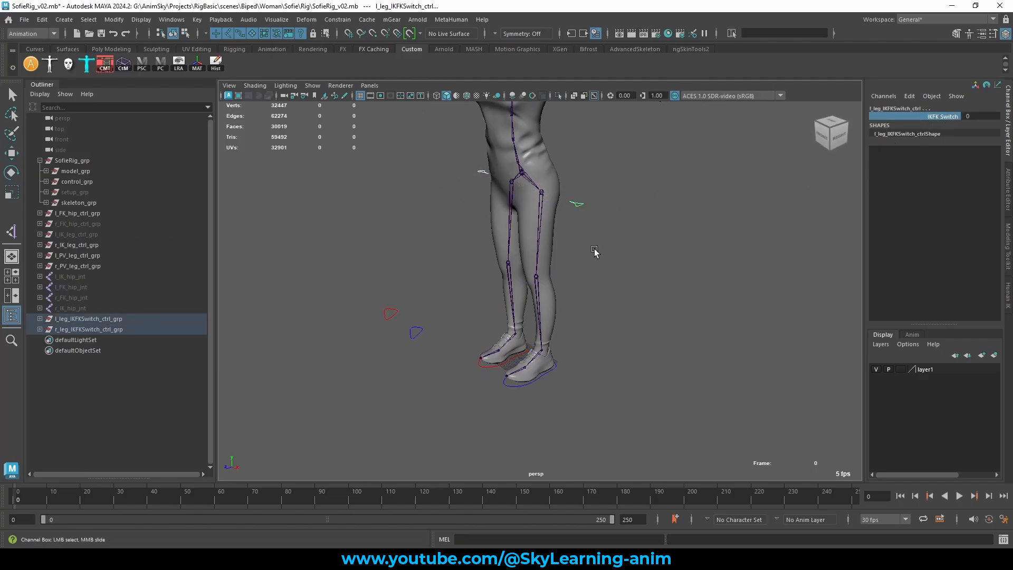
{"action": "left_click_drag", "start_coordinate": [595, 252], "coordinate": [644, 239], "text": "alt"}
{"action": "middle_click_drag", "start_coordinate": [594, 263], "coordinate": [694, 256]}
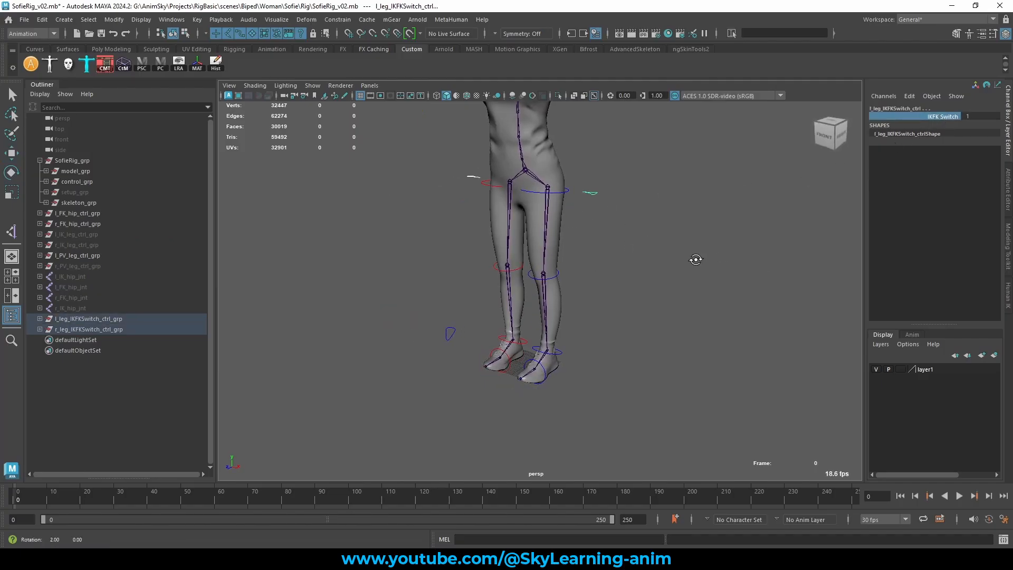
{"action": "left_click_drag", "start_coordinate": [694, 255], "coordinate": [669, 243], "text": "alt"}
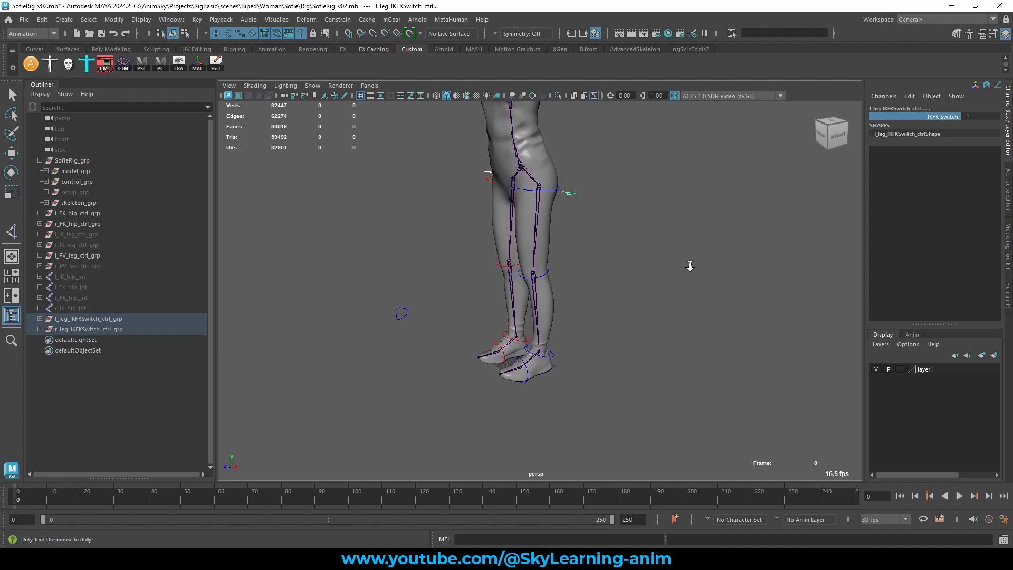
- Load l_PV_leg_ctrl_grp as the driven object and the IKFK Switch of l_leg_IKFKSwitch_ctrl as its driver
{"action": "left_click", "coordinate": [88, 329]}
{"action": "left_click", "coordinate": [354, 322]}
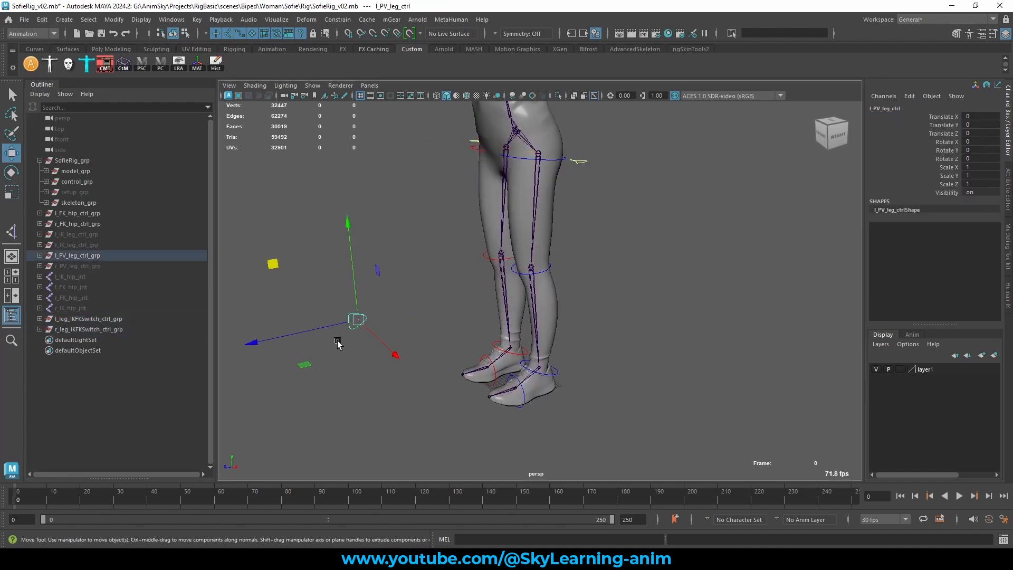
{"action": "left_click", "coordinate": [196, 19]}
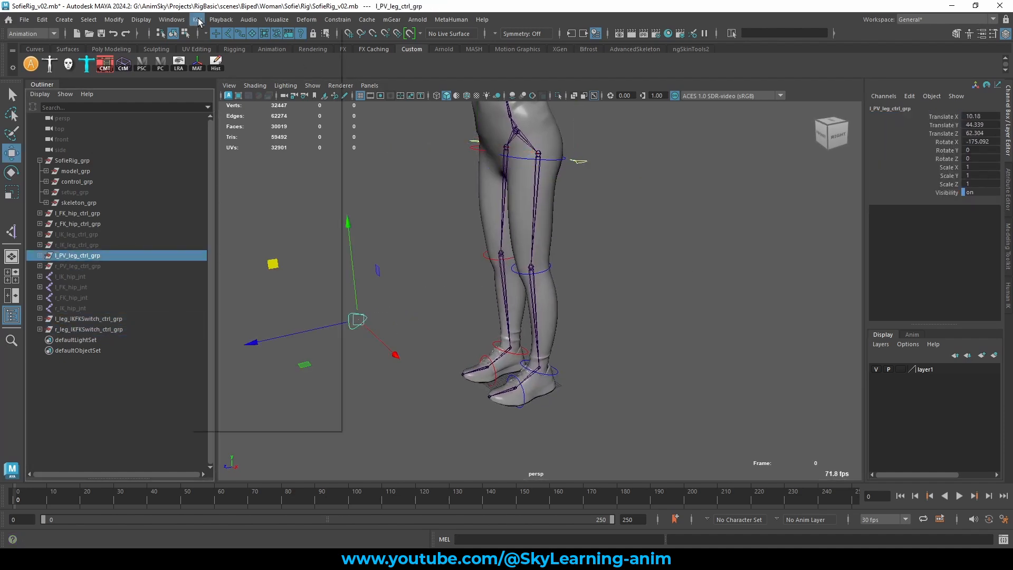
{"action": "mouse_move", "coordinate": [287, 113]}
{"action": "left_click", "coordinate": [376, 114]}
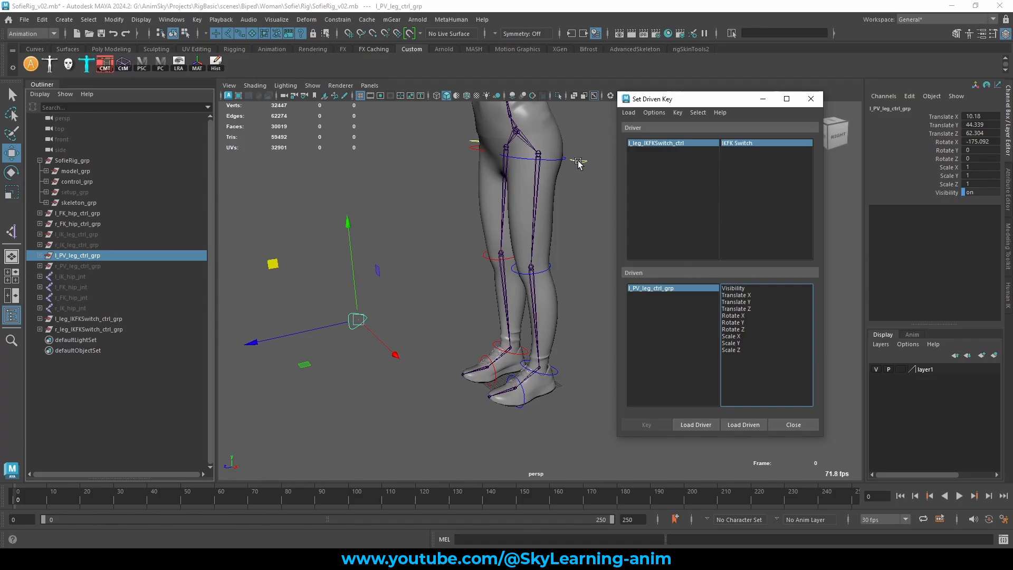
{"action": "left_click", "coordinate": [638, 142]}
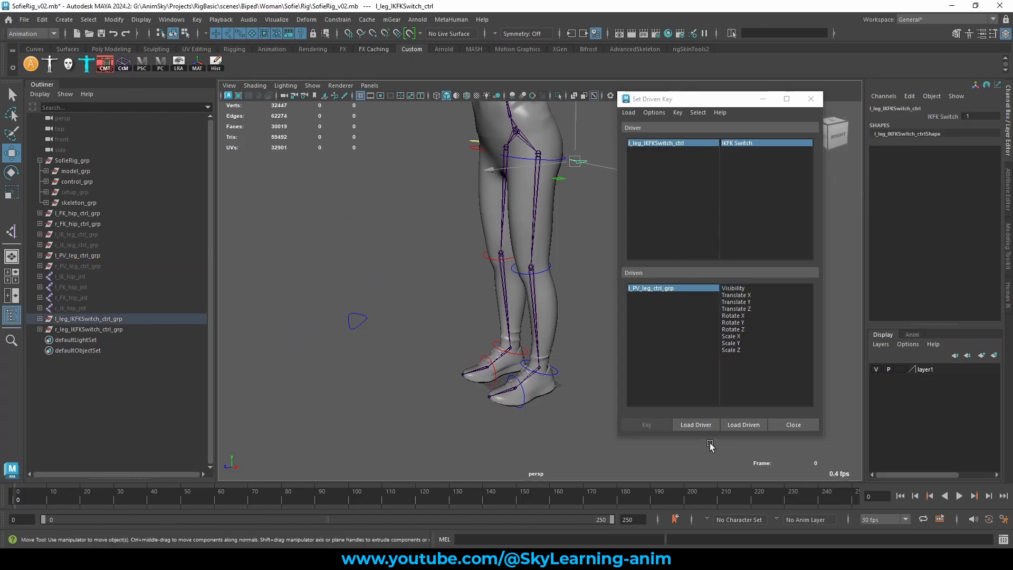
{"action": "left_click", "coordinate": [703, 425]}
{"action": "left_click", "coordinate": [757, 142]}
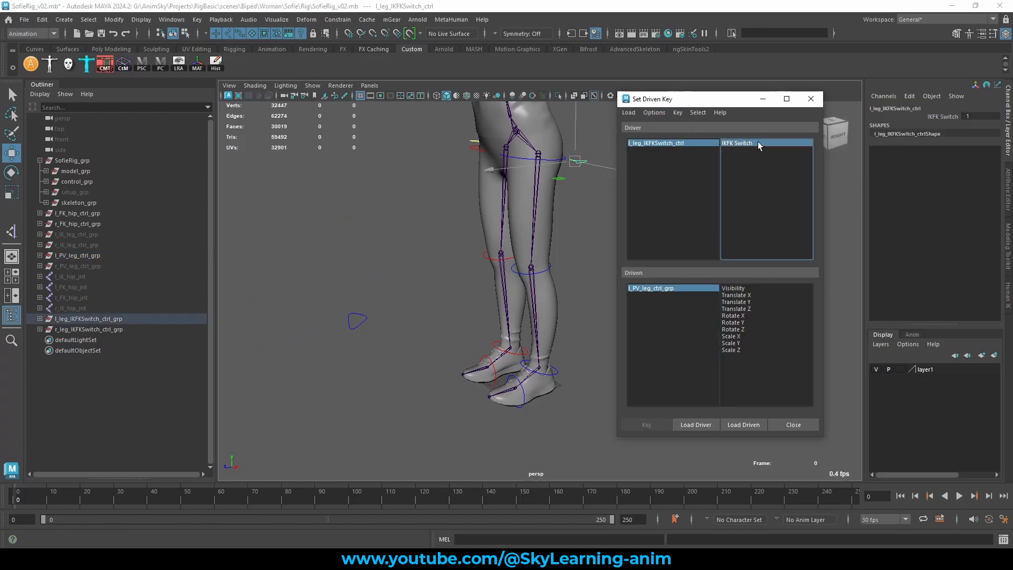
- Set the left leg's IKFK Switch to 0 and key l_PV_leg_ctrl_grp's Visibility on against it
{"action": "middle_click_drag", "start_coordinate": [246, 182], "coordinate": [227, 182]}
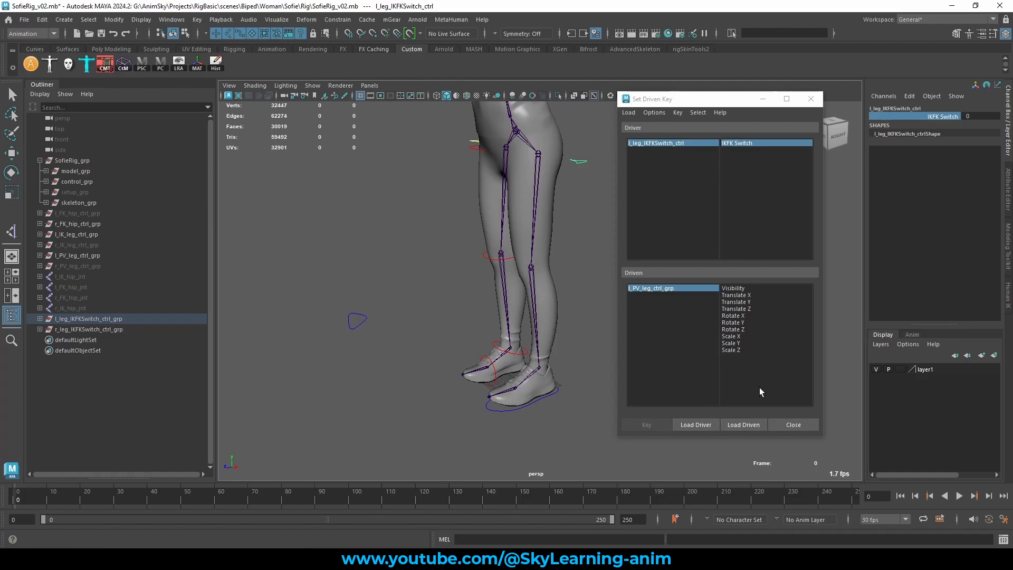
{"action": "left_click", "coordinate": [734, 288]}
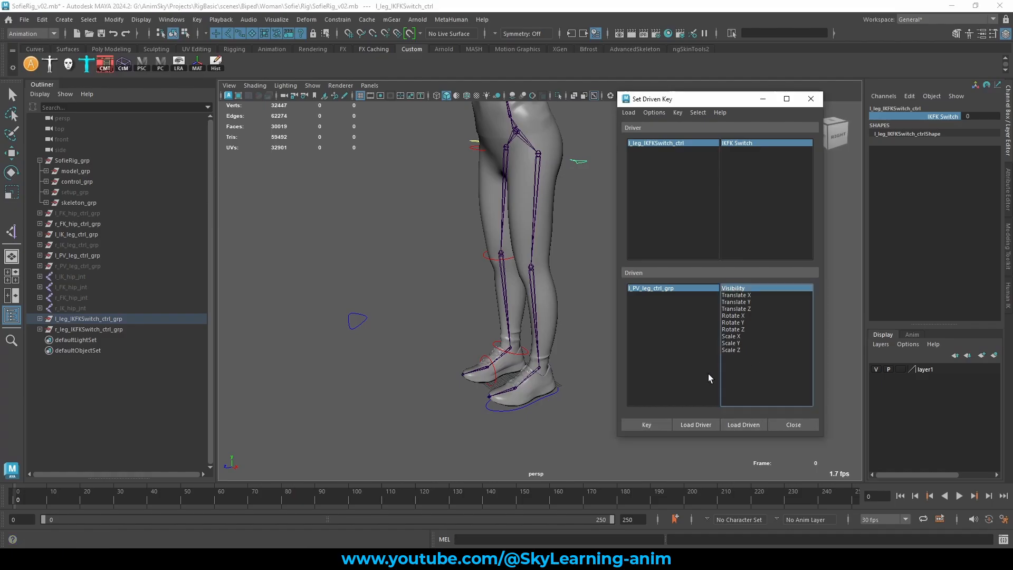
{"action": "left_click", "coordinate": [646, 425]}
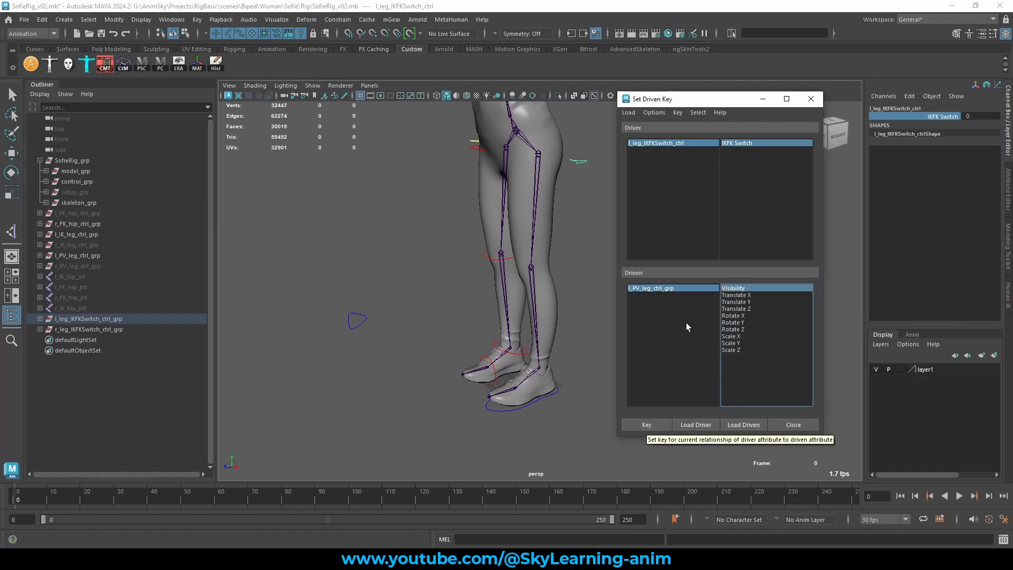
{"action": "left_click", "coordinate": [666, 289]}
{"action": "left_click", "coordinate": [653, 426]}
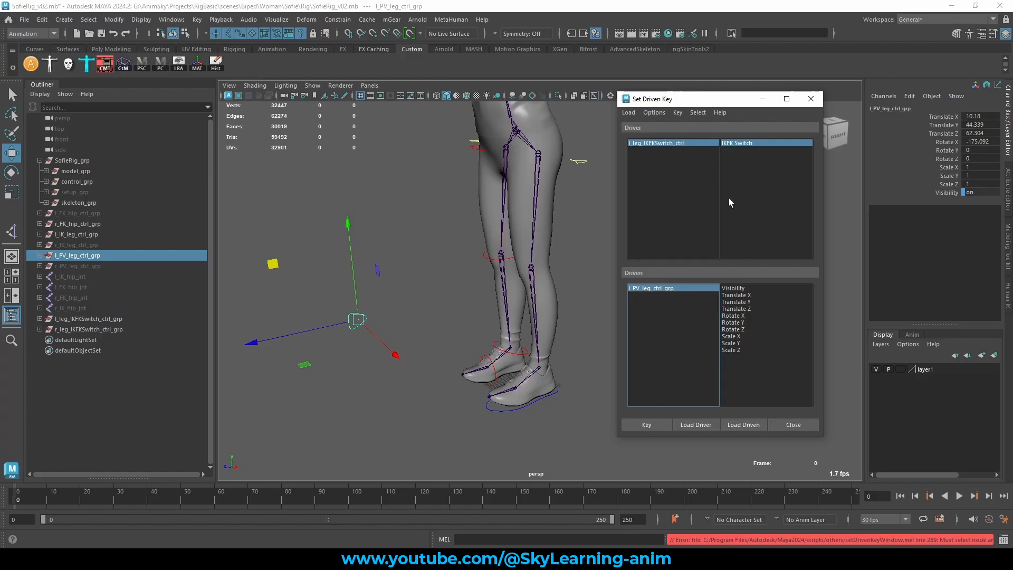
{"action": "left_click", "coordinate": [737, 288]}
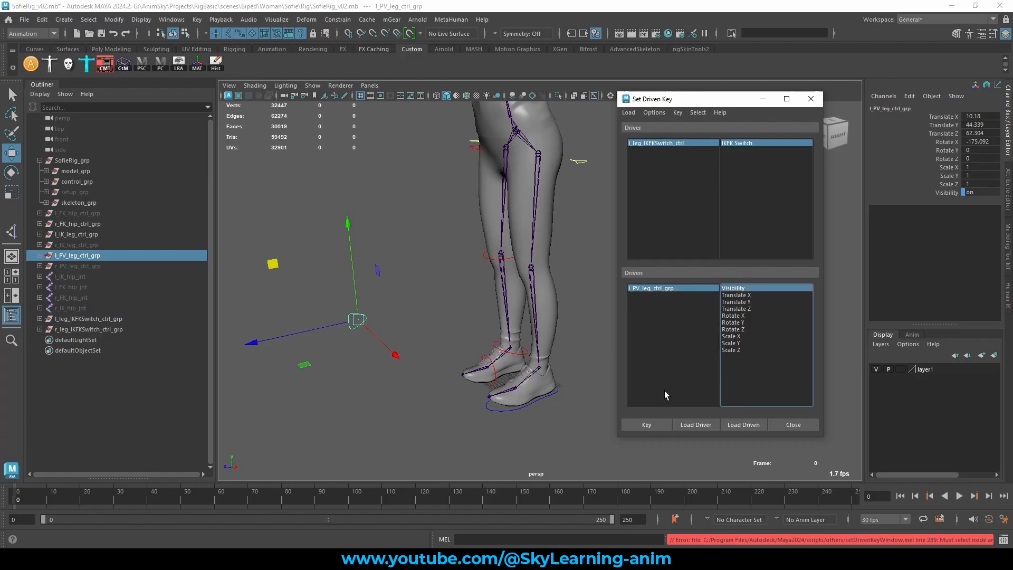
{"action": "left_click", "coordinate": [645, 422]}
- With the left IKFK Switch at 1, key l_PV_leg_ctrl_grp's Visibility off and close the driven key window
{"action": "left_click", "coordinate": [667, 143]}
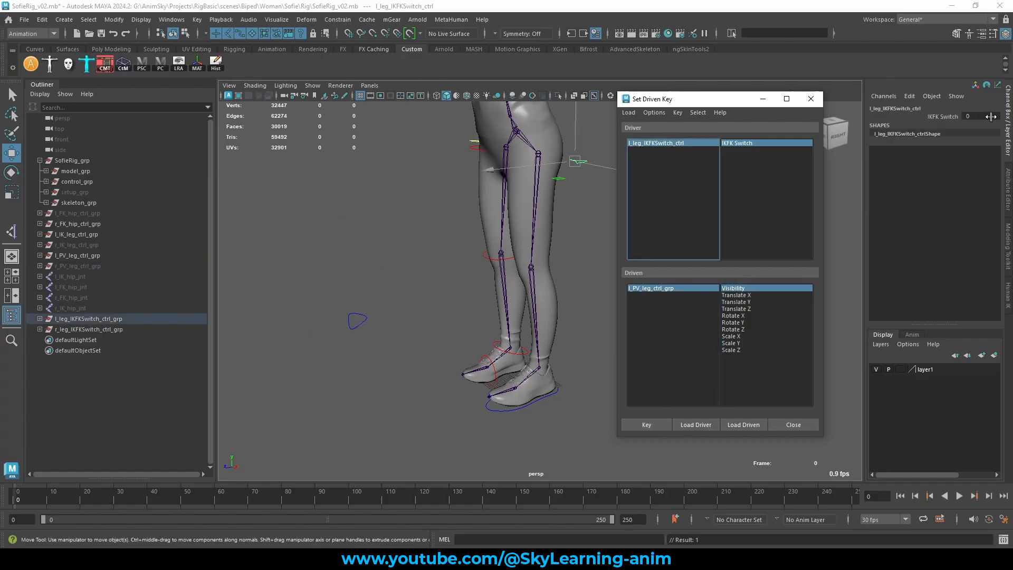
{"action": "left_click", "coordinate": [942, 116]}
{"action": "middle_click_drag", "start_coordinate": [334, 233], "coordinate": [939, 172]}
{"action": "left_click", "coordinate": [666, 288]}
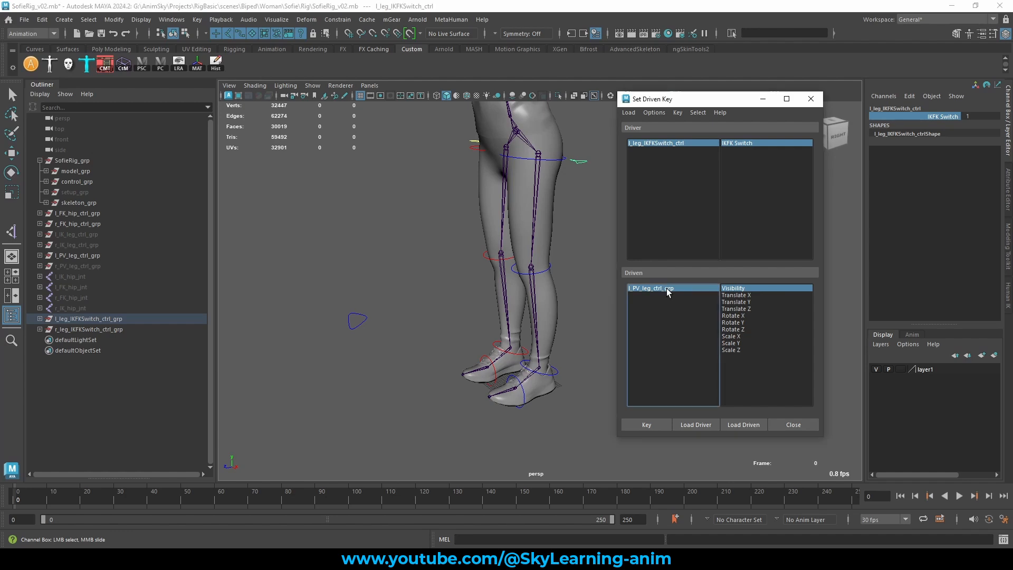
{"action": "left_click", "coordinate": [960, 191]}
{"action": "left_click", "coordinate": [978, 191]}
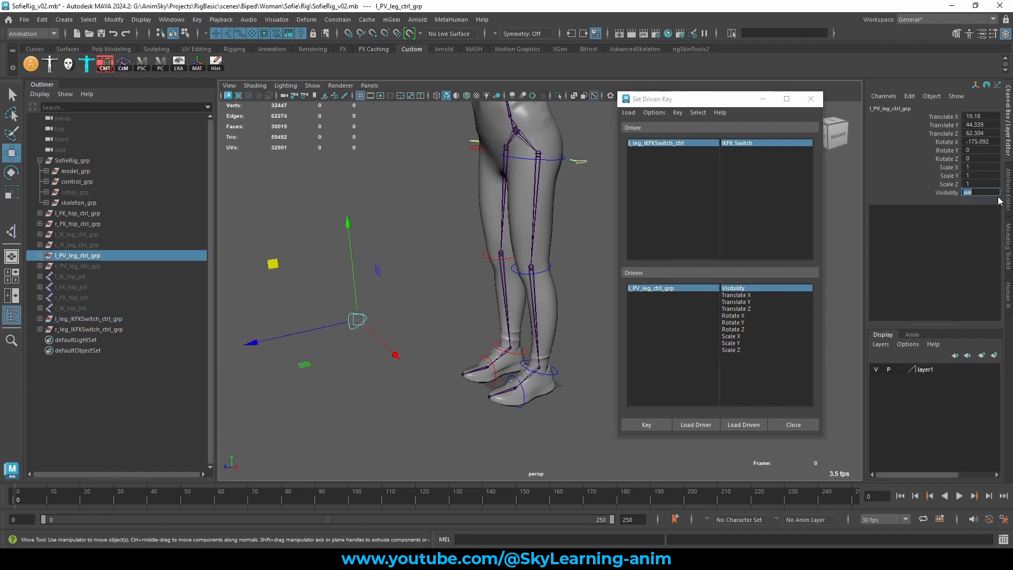
{"action": "type", "text": "0"}
{"action": "key", "text": "Return"}
{"action": "left_click", "coordinate": [645, 425]}
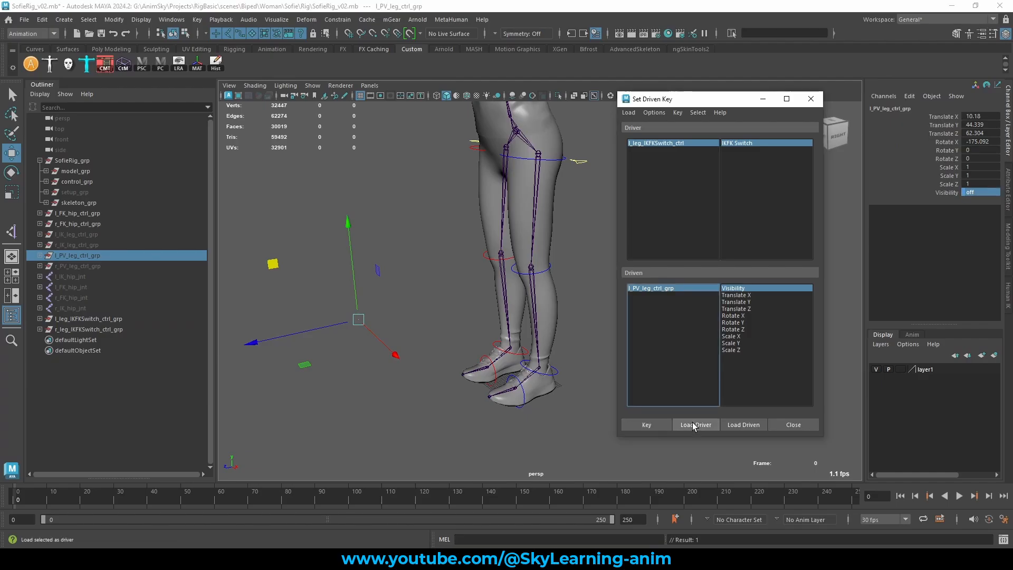
{"action": "left_click", "coordinate": [793, 424]}
- Retest the visibility of all leg controls by sweeping IKFK Switch on both leg switch controls, ending at 1
{"action": "mouse_move", "coordinate": [577, 287]}
{"action": "left_mouse_down", "text": "alt"}
{"action": "mouse_move", "coordinate": [602, 282]}
{"action": "mouse_move", "coordinate": [585, 292]}
{"action": "left_mouse_up", "text": "alt"}
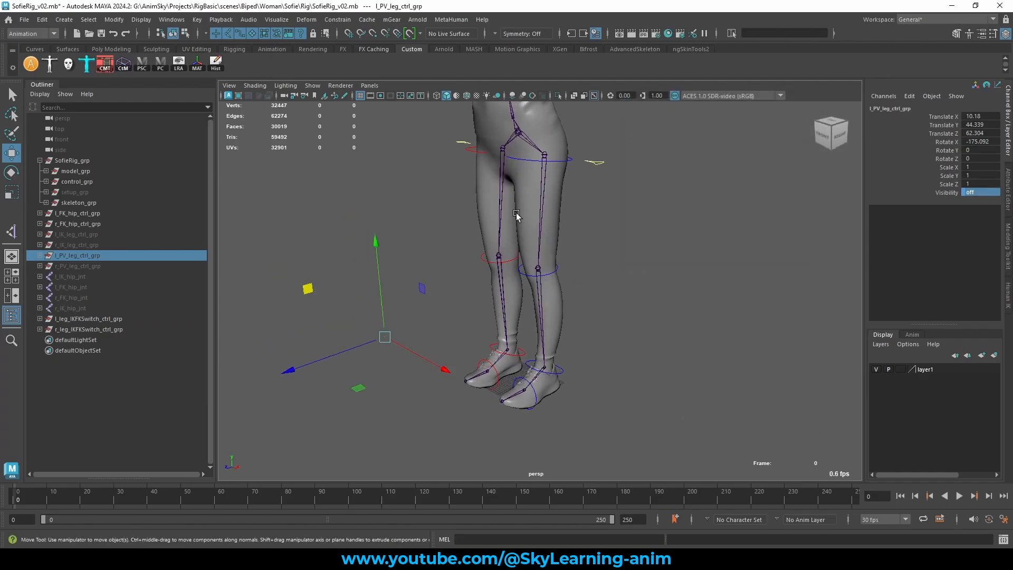
{"action": "left_click_drag", "start_coordinate": [455, 134], "coordinate": [604, 166]}
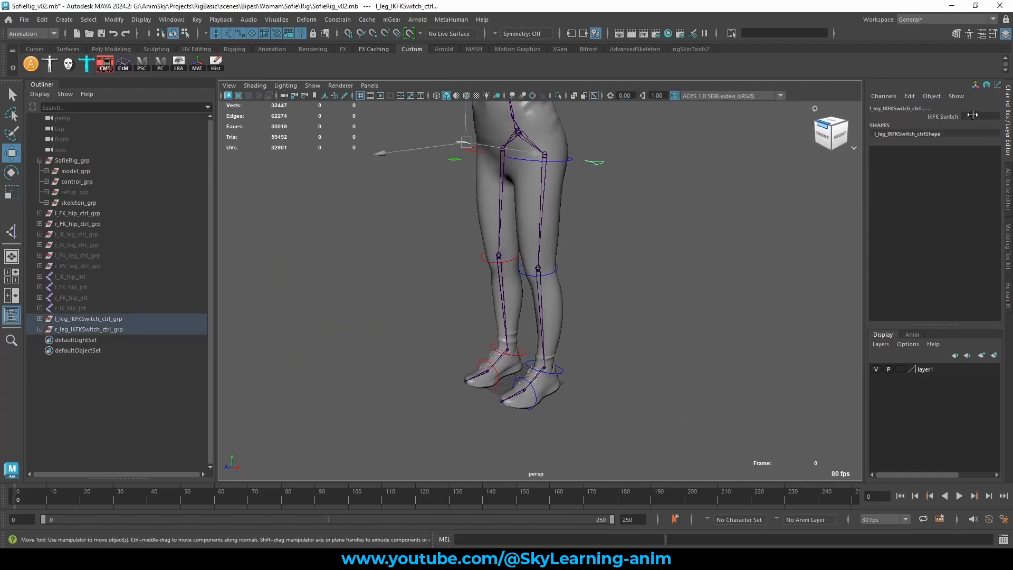
{"action": "left_click", "coordinate": [943, 116]}
{"action": "middle_click_drag", "start_coordinate": [732, 224], "coordinate": [549, 320]}
{"action": "scroll", "coordinate": [495, 266], "scroll_direction": "down", "scroll_amount": 5}
{"action": "scroll", "coordinate": [728, 271], "scroll_direction": "up", "scroll_amount": 3}
{"action": "scroll", "coordinate": [654, 307], "scroll_direction": "down", "scroll_amount": 3}
{"action": "scroll", "coordinate": [629, 304], "scroll_direction": "up", "scroll_amount": 2}
{"action": "key", "text": "w"}
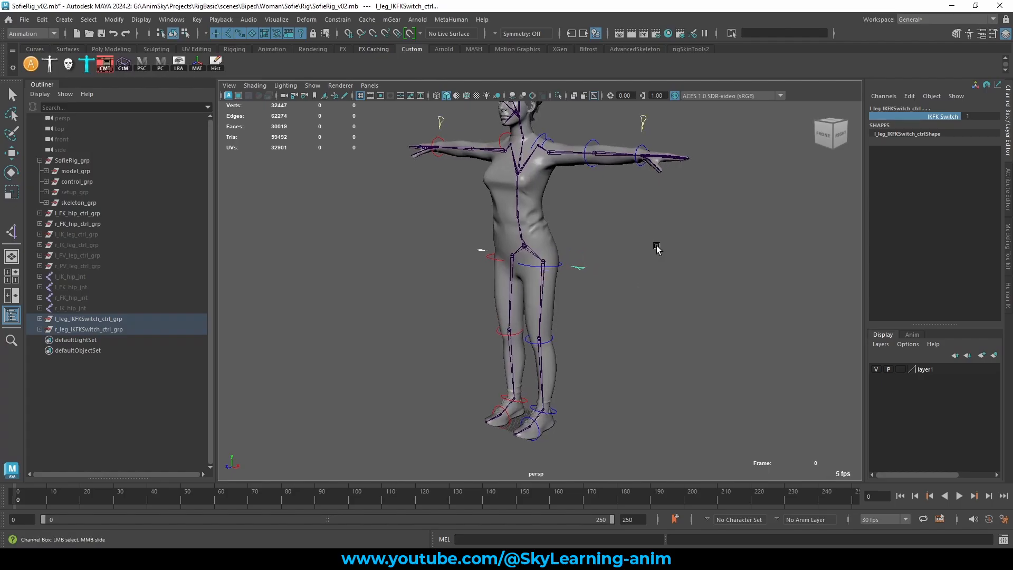
- Select all four arm and leg IKFK switch controls and set their IKFK Switch to 0
{"action": "left_click", "coordinate": [657, 249]}
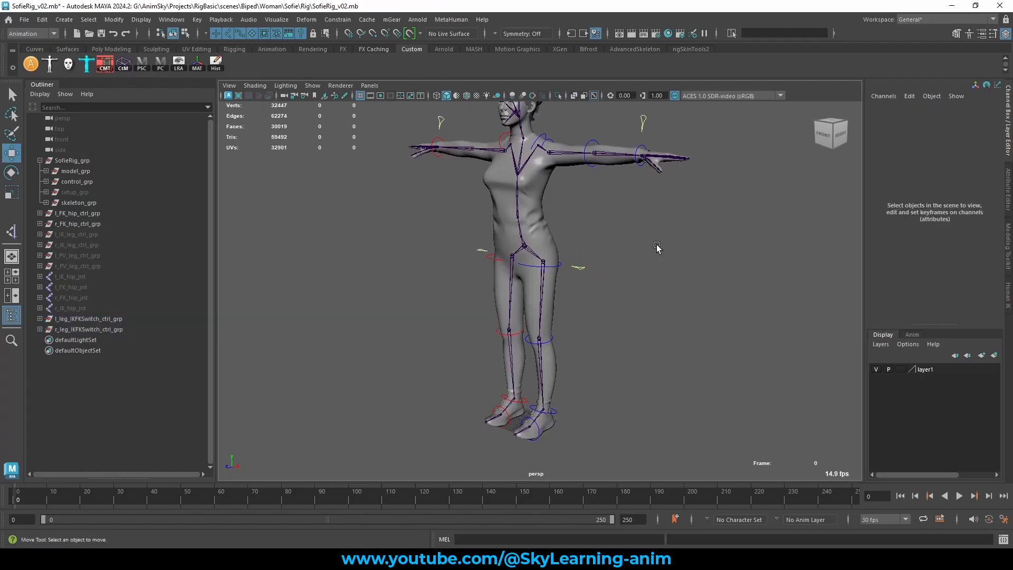
{"action": "left_click_drag", "start_coordinate": [657, 249], "coordinate": [622, 243], "text": "alt"}
{"action": "left_click", "coordinate": [433, 121]}
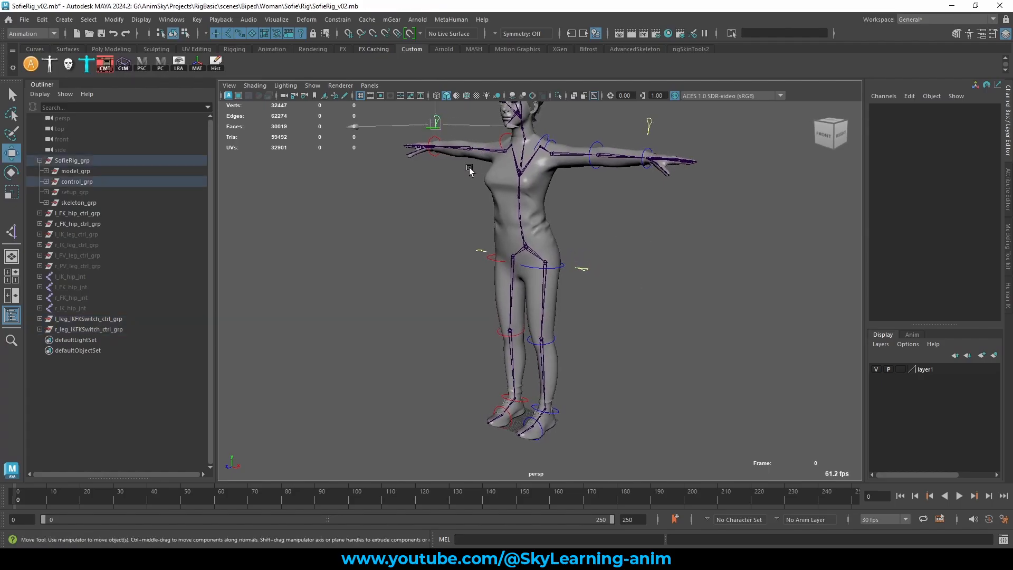
{"action": "left_click", "coordinate": [477, 252]}
{"action": "left_click", "coordinate": [627, 126], "text": "shift"}
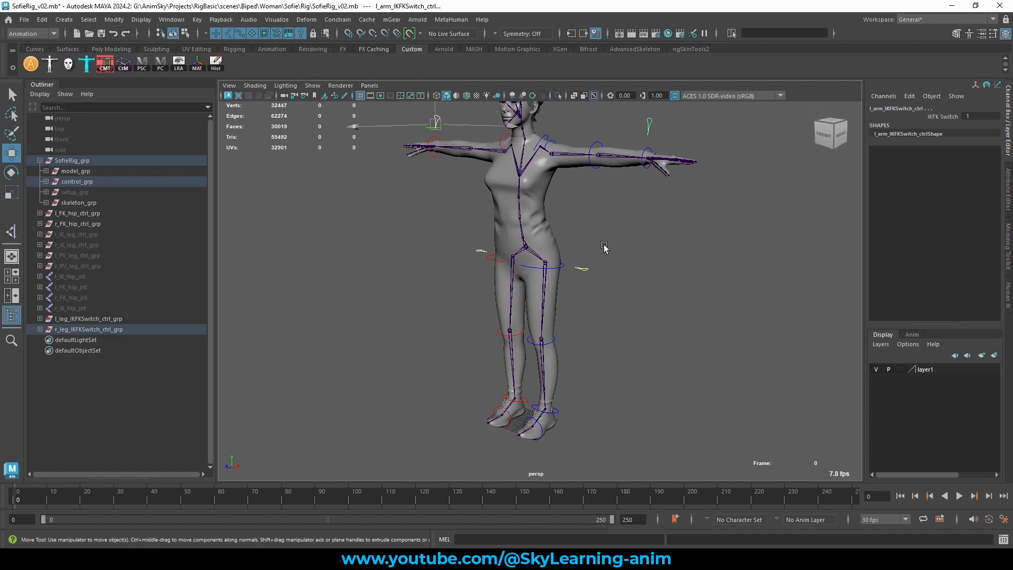
{"action": "left_click", "coordinate": [581, 267], "text": "shift"}
{"action": "left_click", "coordinate": [936, 114]}
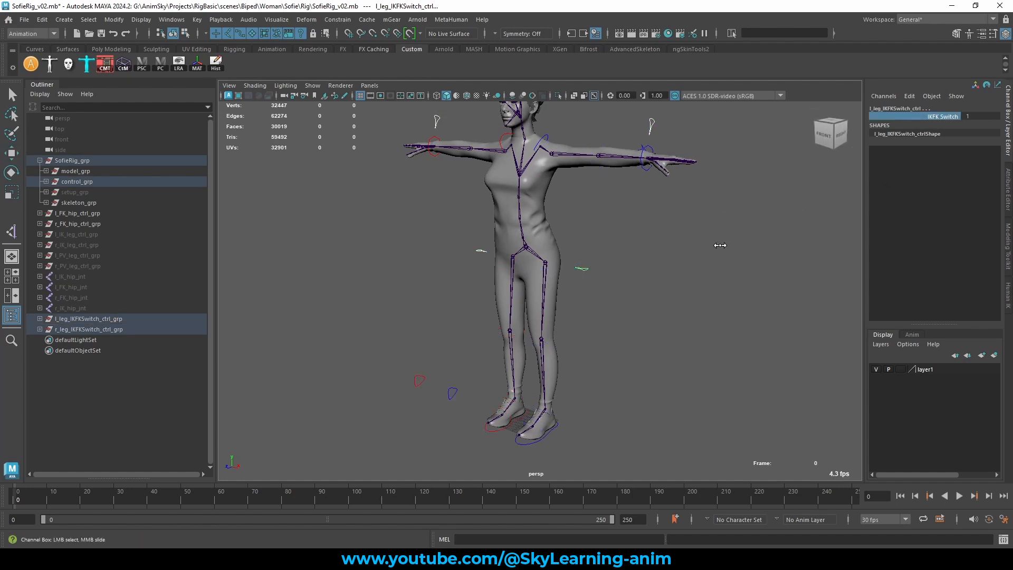
{"action": "middle_click_drag", "start_coordinate": [720, 245], "coordinate": [760, 254]}
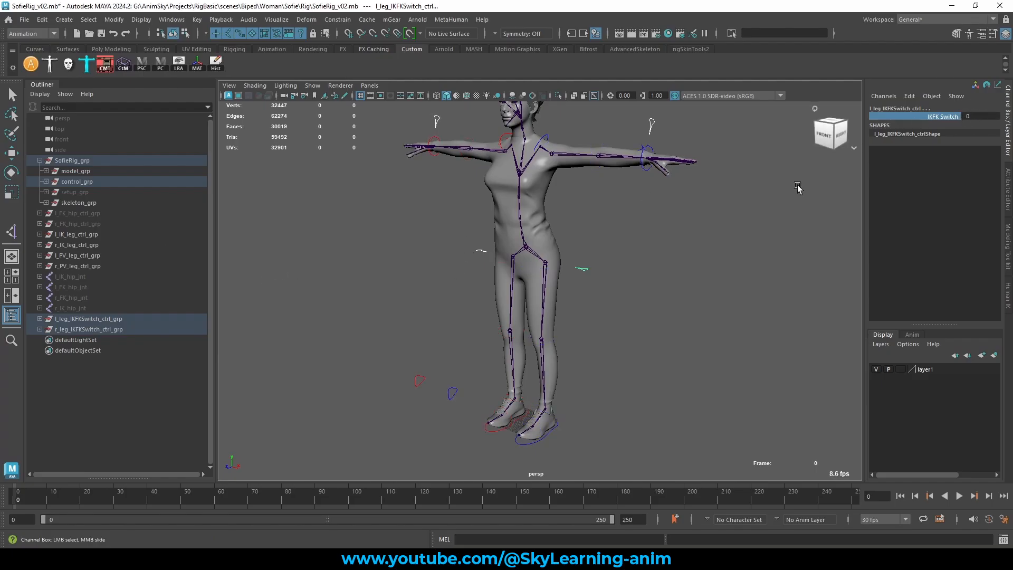
- Clear the selection and save the scene with the rig in IK mode
{"action": "mouse_move", "coordinate": [631, 285]}
{"action": "left_mouse_down", "text": "alt"}
{"action": "mouse_move", "coordinate": [616, 276]}
{"action": "mouse_move", "coordinate": [624, 267]}
{"action": "left_mouse_up", "text": "alt"}
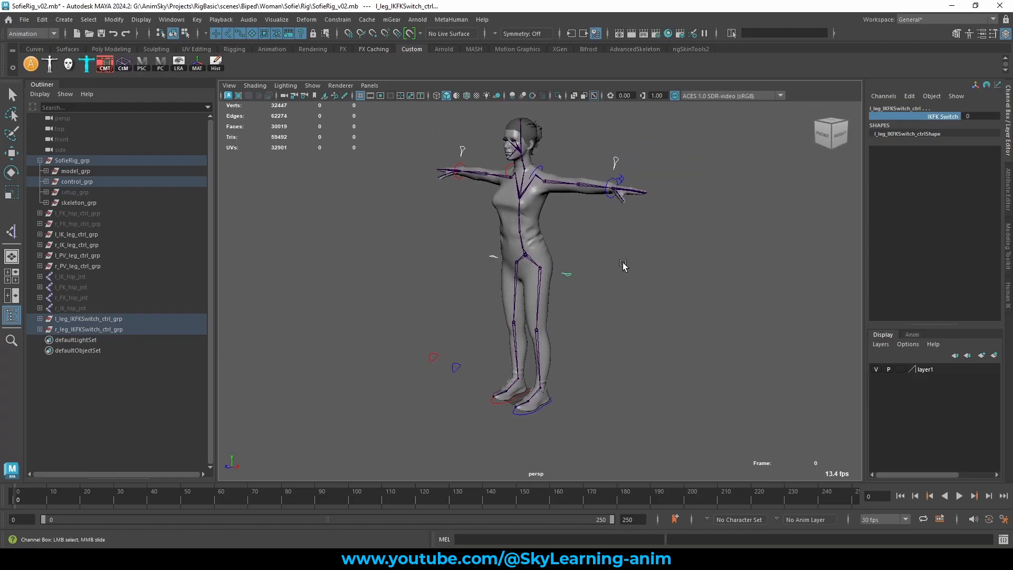
{"action": "key", "text": "w"}
{"action": "left_click", "coordinate": [623, 264]}
{"action": "key", "text": "ctrl+s"}
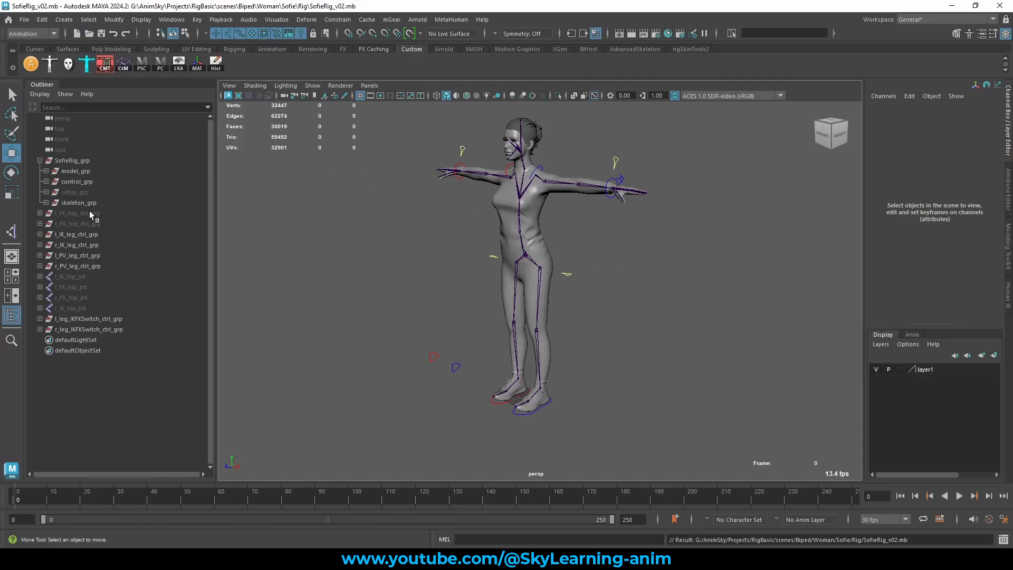
- Parent both legs' FK hip, IK leg, PV leg and IKFKSwitch control groups under control_grp
{"action": "left_click_drag", "start_coordinate": [90, 213], "coordinate": [77, 267]}
{"action": "left_click", "coordinate": [71, 182], "text": "ctrl"}
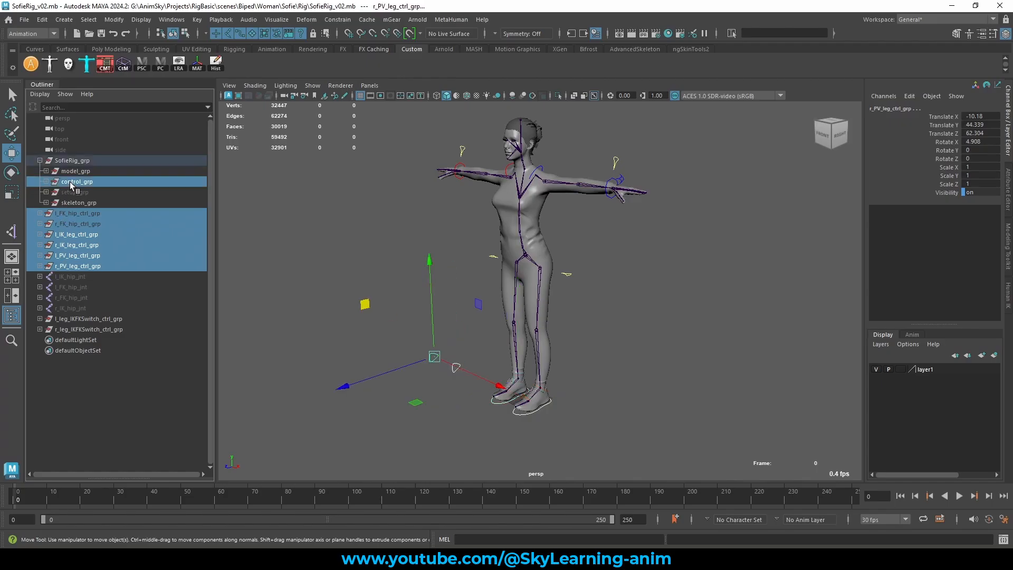
{"action": "key", "text": "p"}
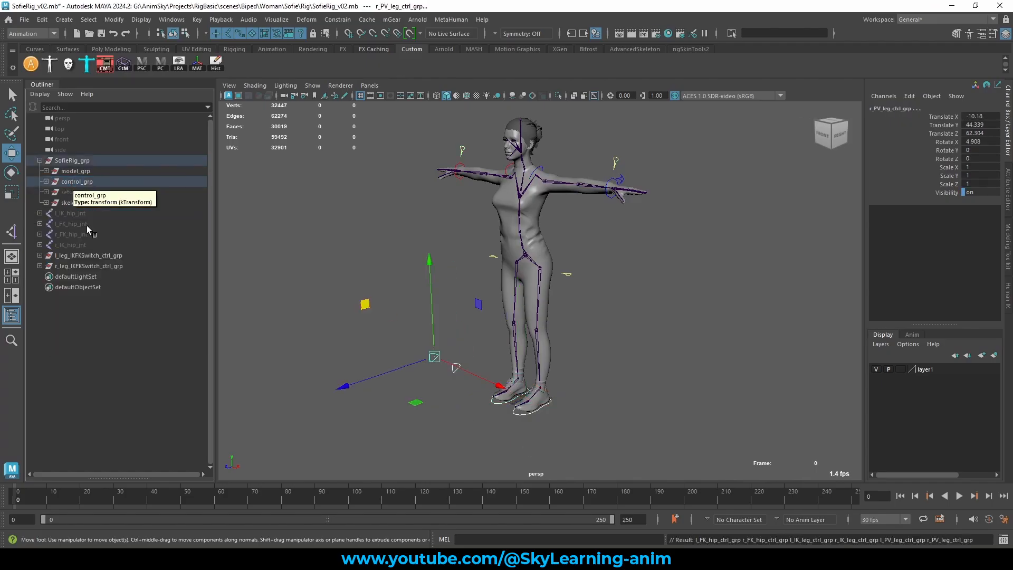
{"action": "left_click_drag", "start_coordinate": [78, 213], "coordinate": [83, 265]}
{"action": "left_click", "coordinate": [92, 184], "text": "ctrl"}
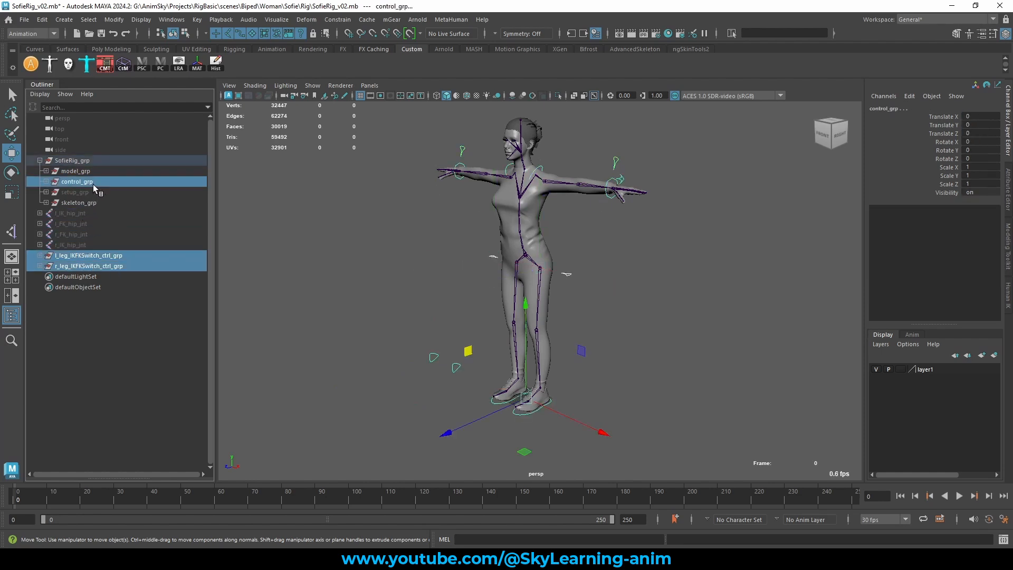
{"action": "key", "text": "p"}
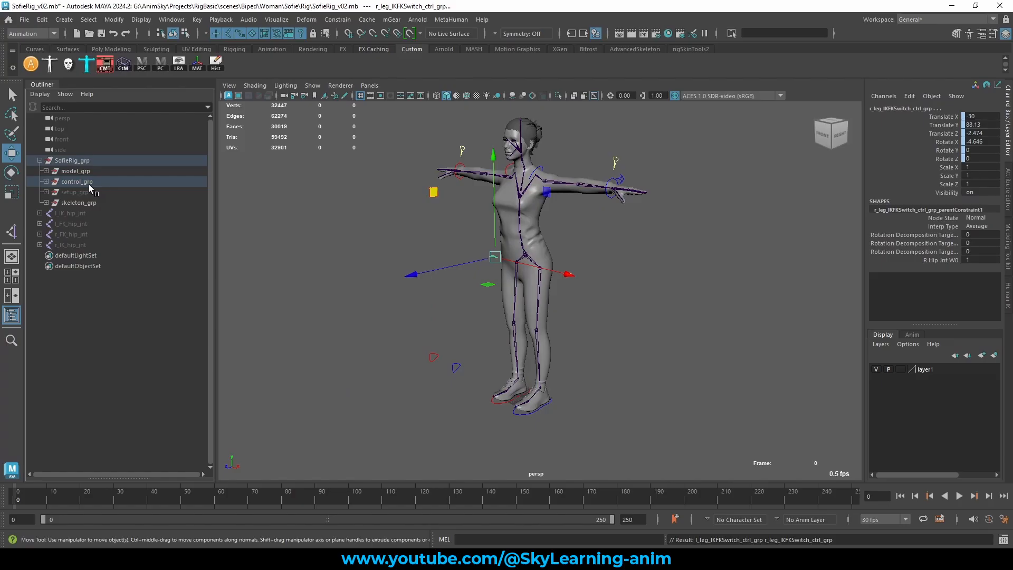
- Parent the left and right IK and FK hip joints under setup_grp and expand the group in the hierarchy
{"action": "left_click", "coordinate": [89, 185]}
{"action": "left_click_drag", "start_coordinate": [80, 210], "coordinate": [64, 244]}
{"action": "middle_click_drag", "start_coordinate": [59, 232], "coordinate": [90, 197]}
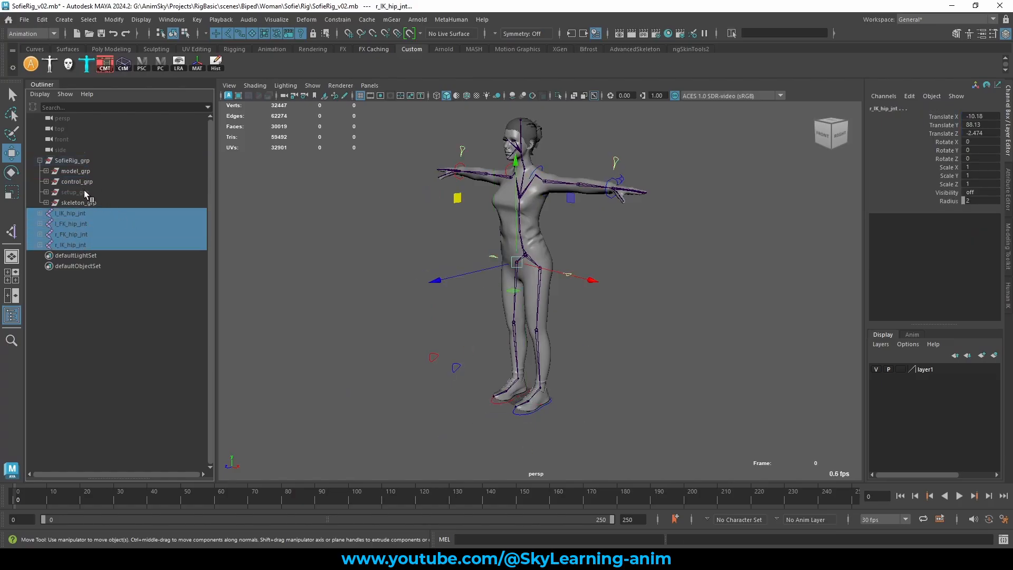
{"action": "left_click", "coordinate": [85, 191], "text": "ctrl"}
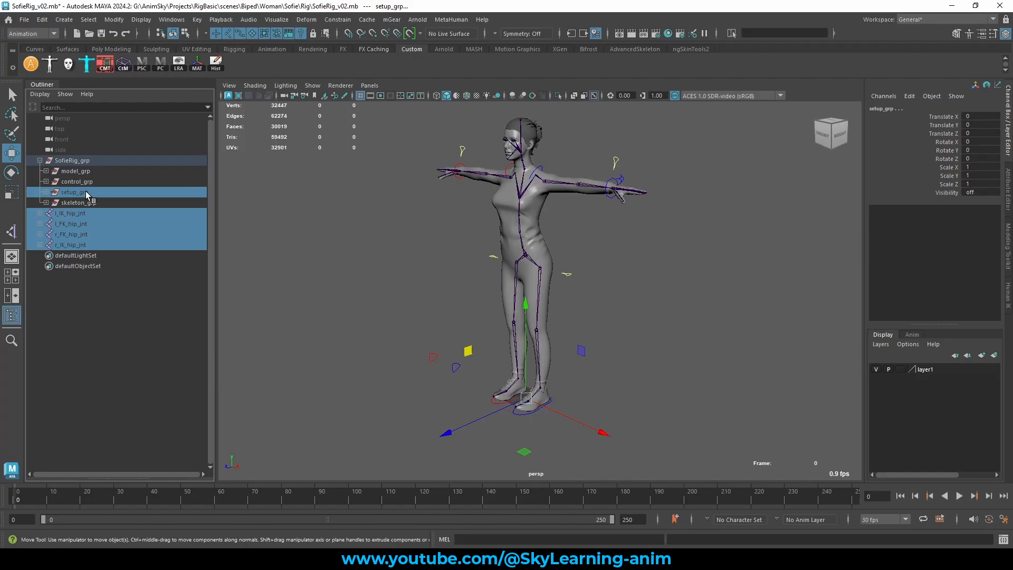
{"action": "key", "text": "p"}
{"action": "left_click", "coordinate": [46, 192]}
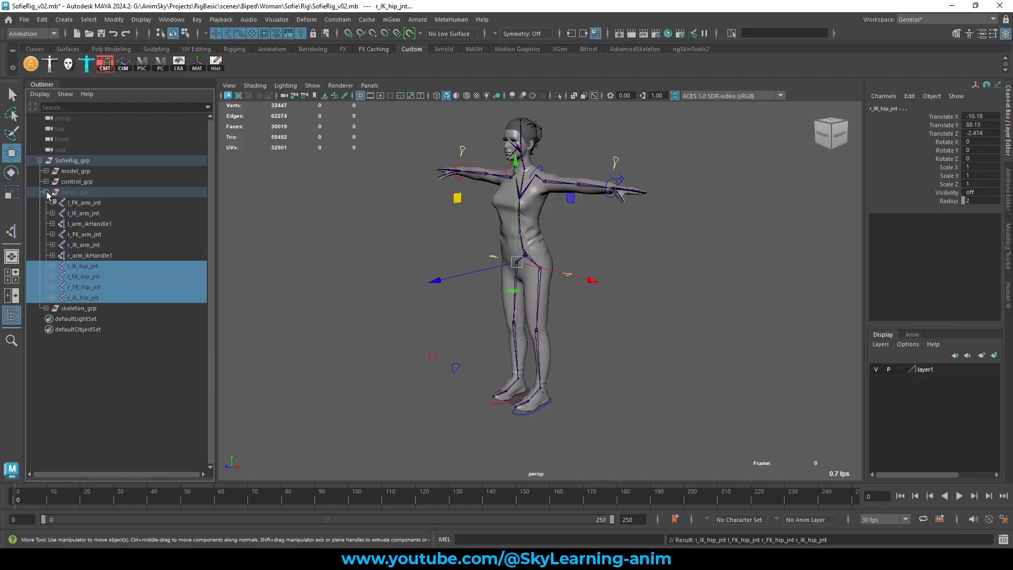
- Check the arm joints and IK handles inside setup_grp, clear the selection and save the scene
{"action": "left_click", "coordinate": [89, 192]}
{"action": "left_click_drag", "start_coordinate": [91, 202], "coordinate": [91, 256]}
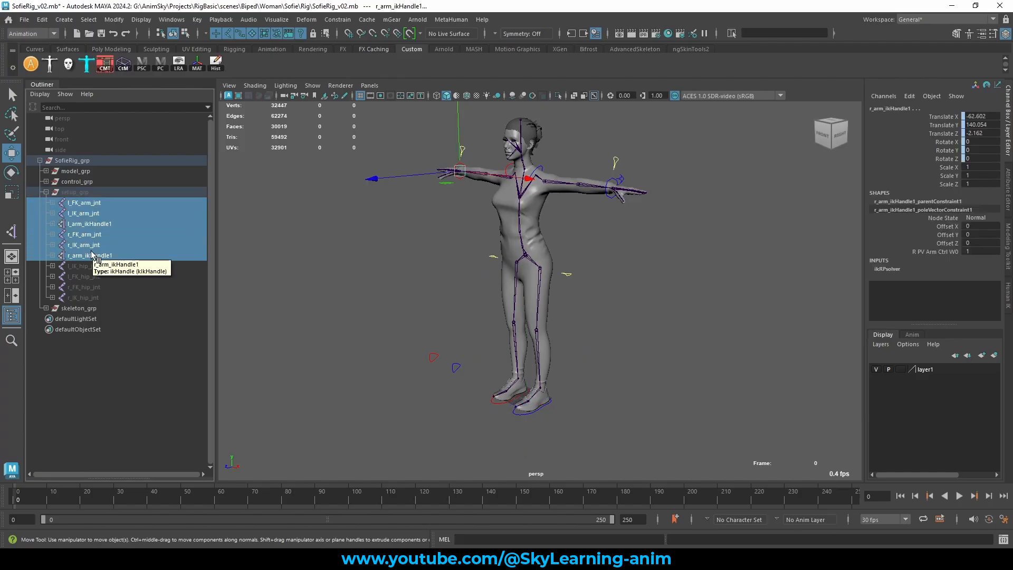
{"action": "left_click", "coordinate": [346, 276]}
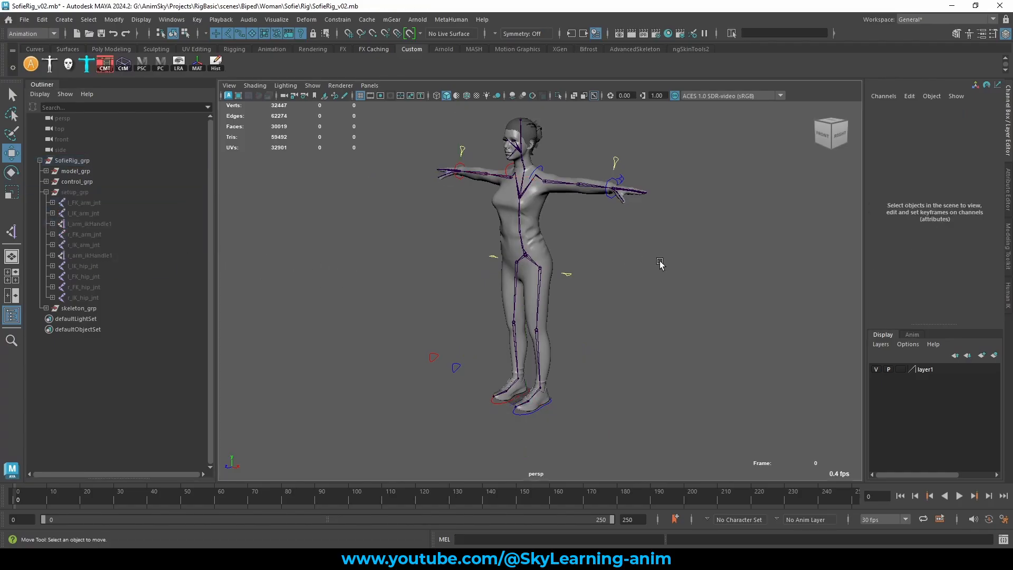
{"action": "left_click_drag", "start_coordinate": [629, 273], "coordinate": [528, 260], "text": "alt"}
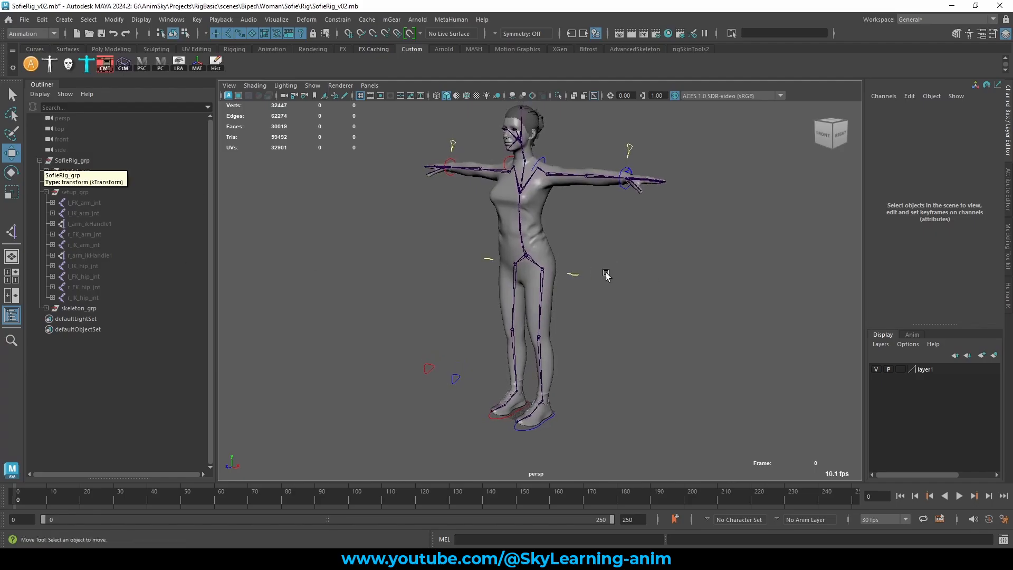
{"action": "key", "text": "ctrl+s"}
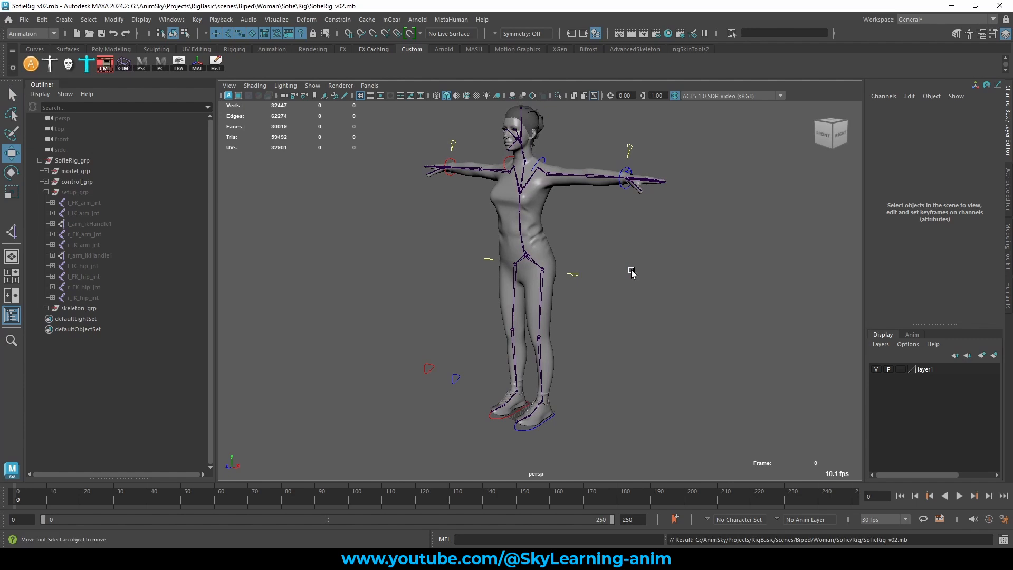